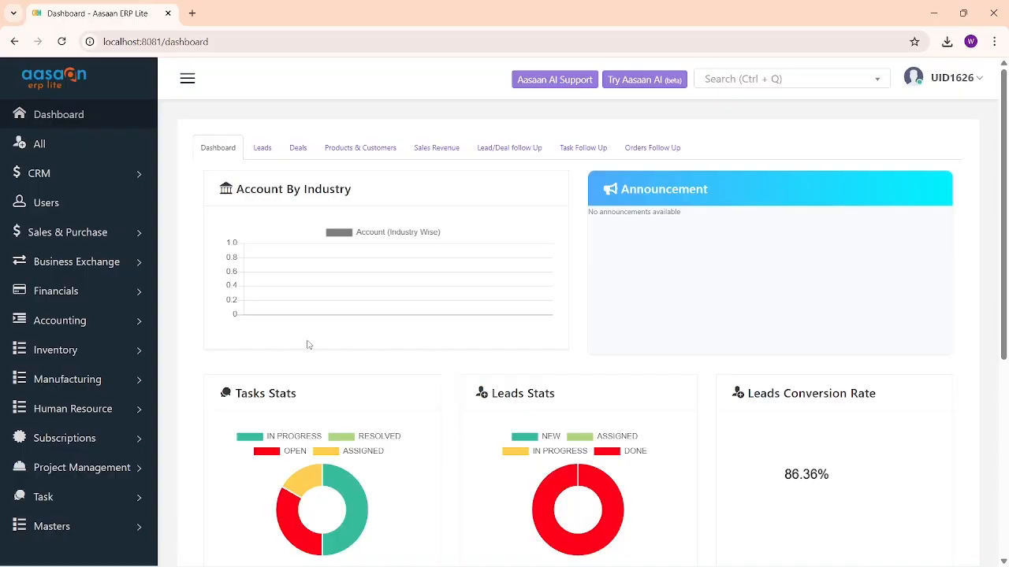
Review the Leads charts on the dashboard and the entries of the CRM module.
scroll(360, 283, down, 1)
scroll(363, 291, up, 1)
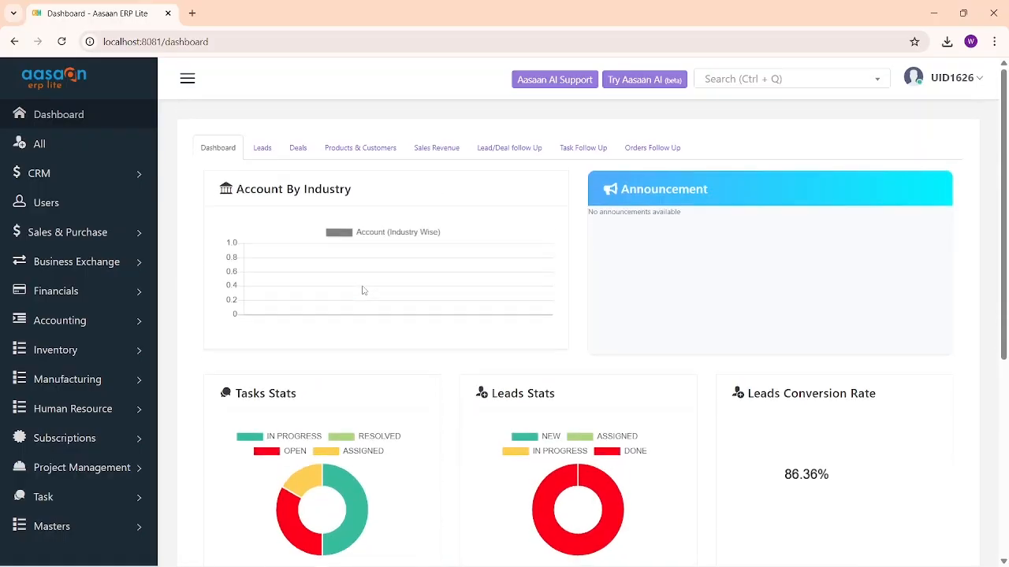
click(266, 154)
scroll(353, 300, down, 5)
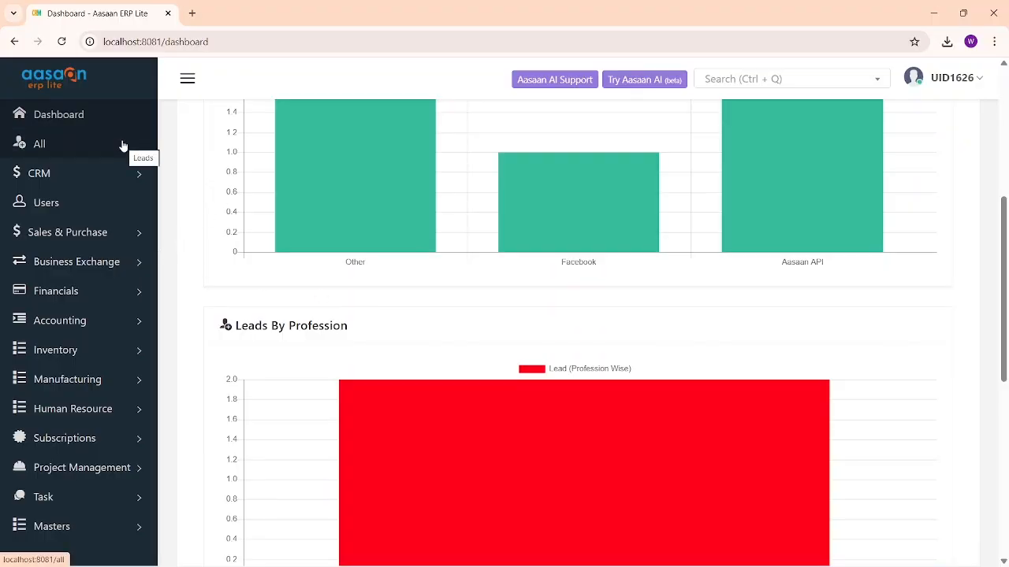
click(121, 183)
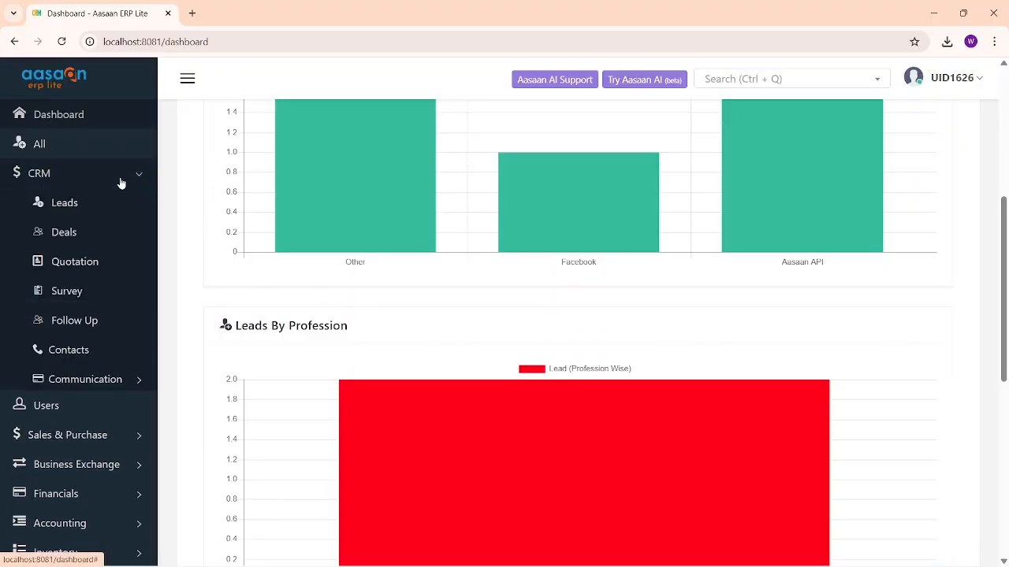
click(125, 185)
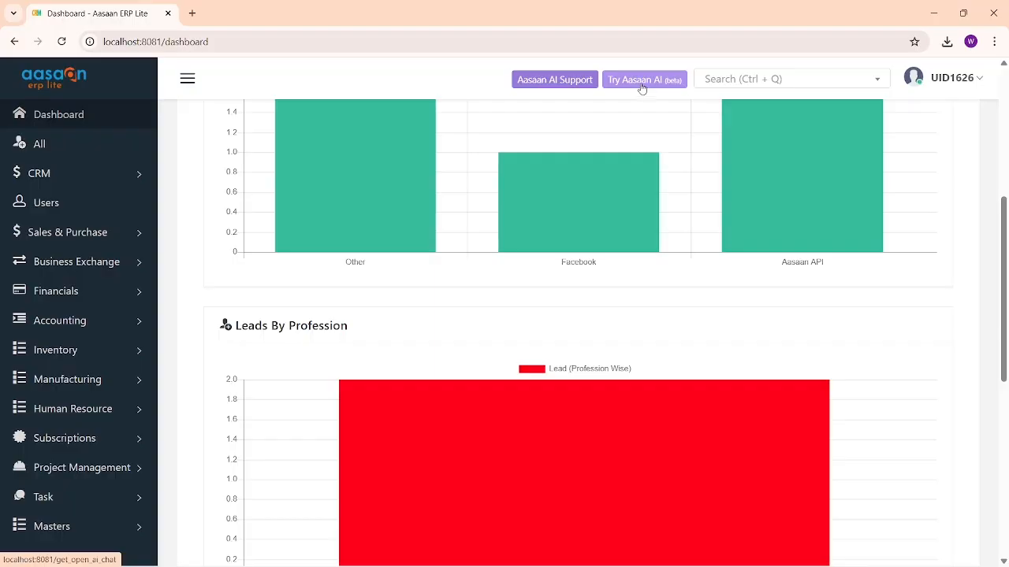
Search the modules for "lead" and open the Add Leads form.
click(737, 82)
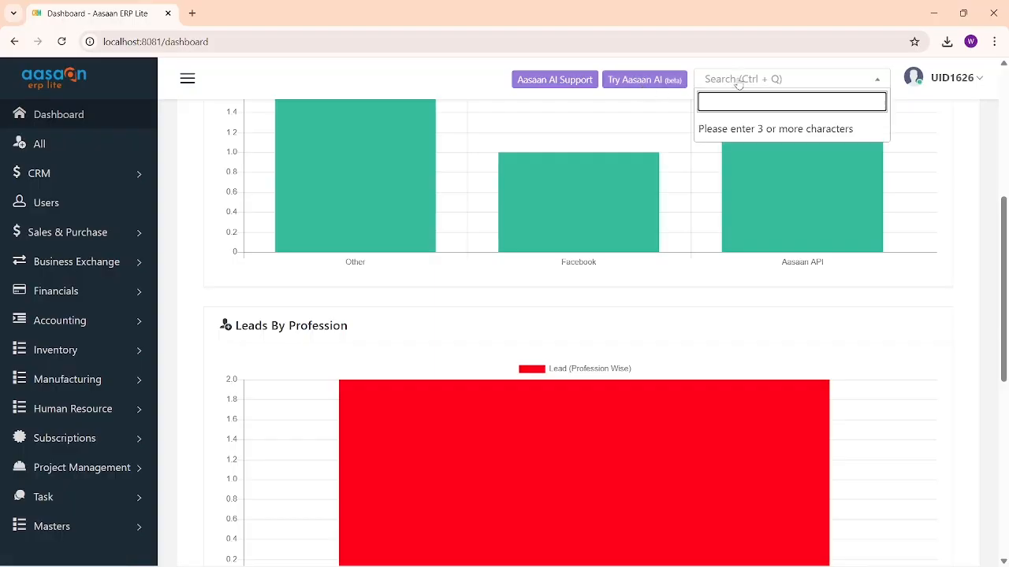
text(lead)
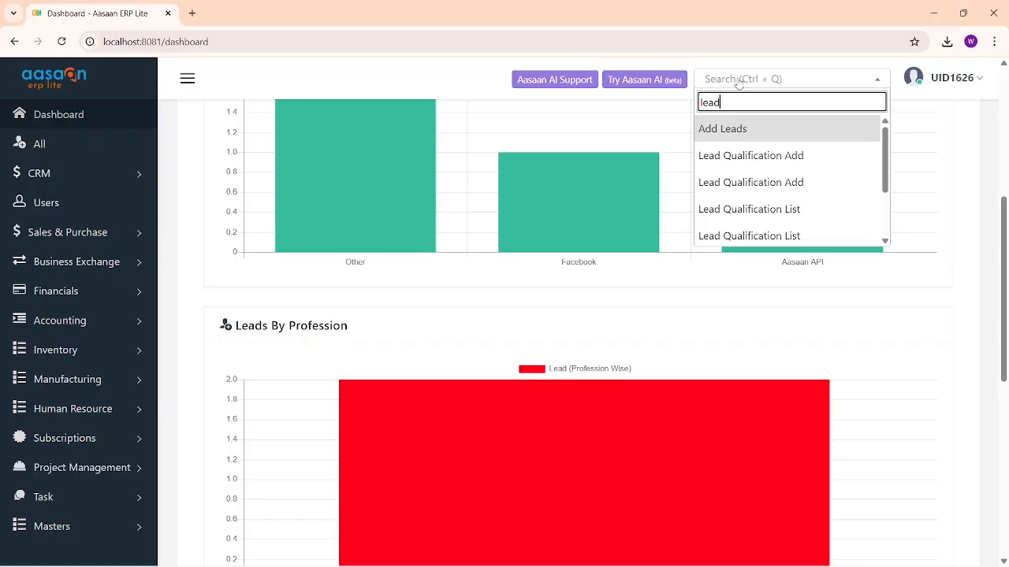
click(713, 133)
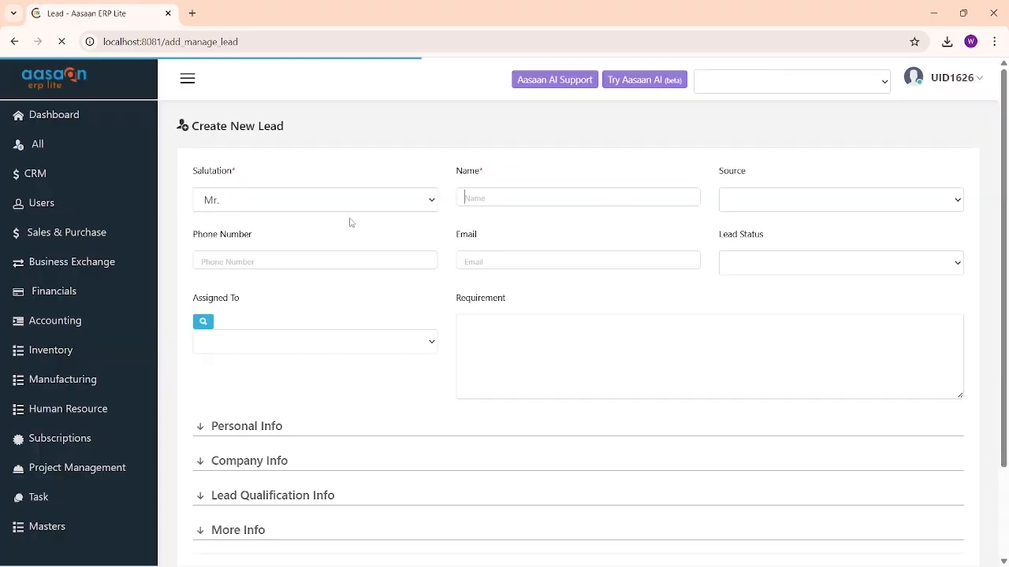
Open the complete list of all modules and check the options available for the user account.
click(50, 144)
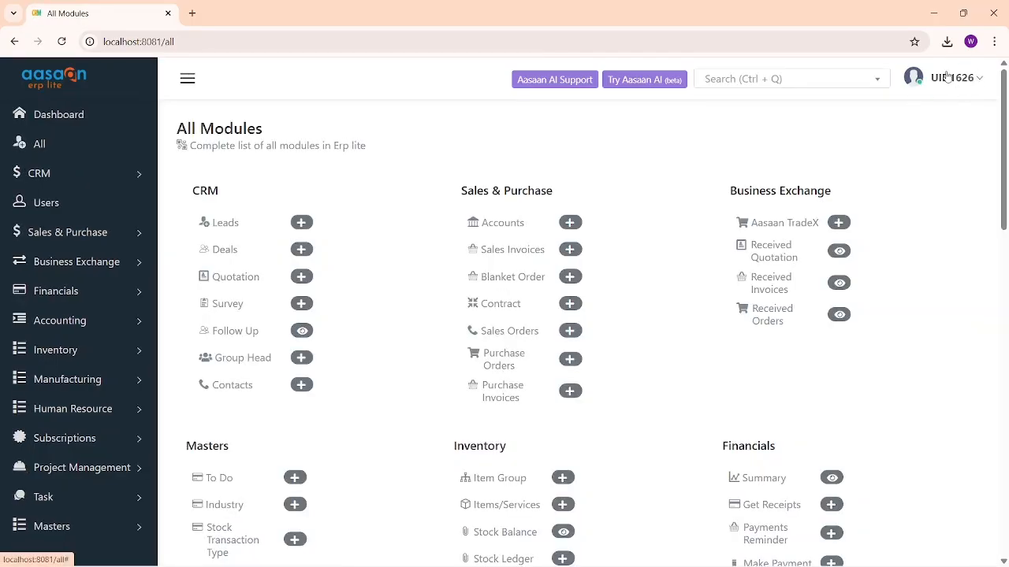
click(978, 82)
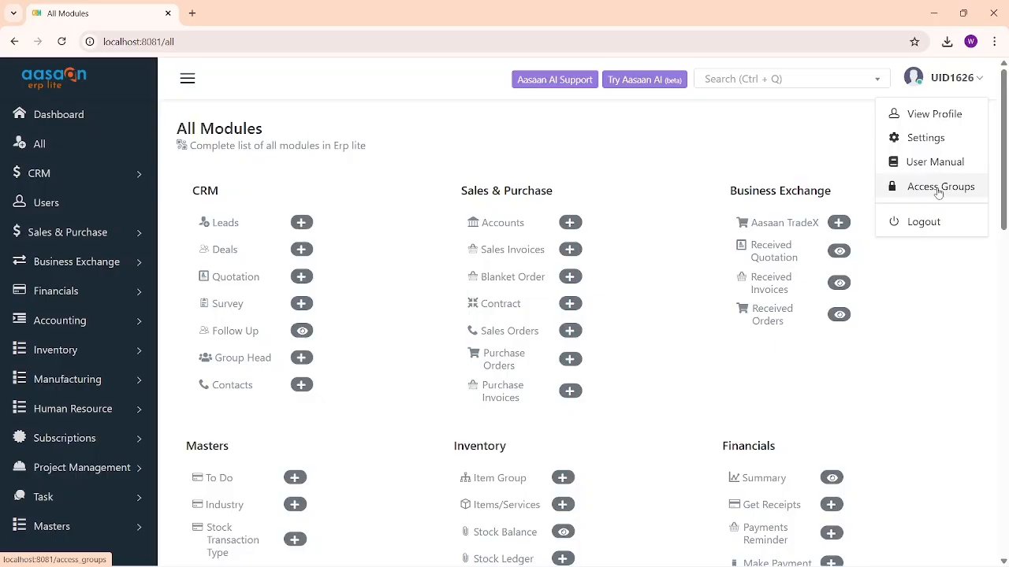
click(815, 137)
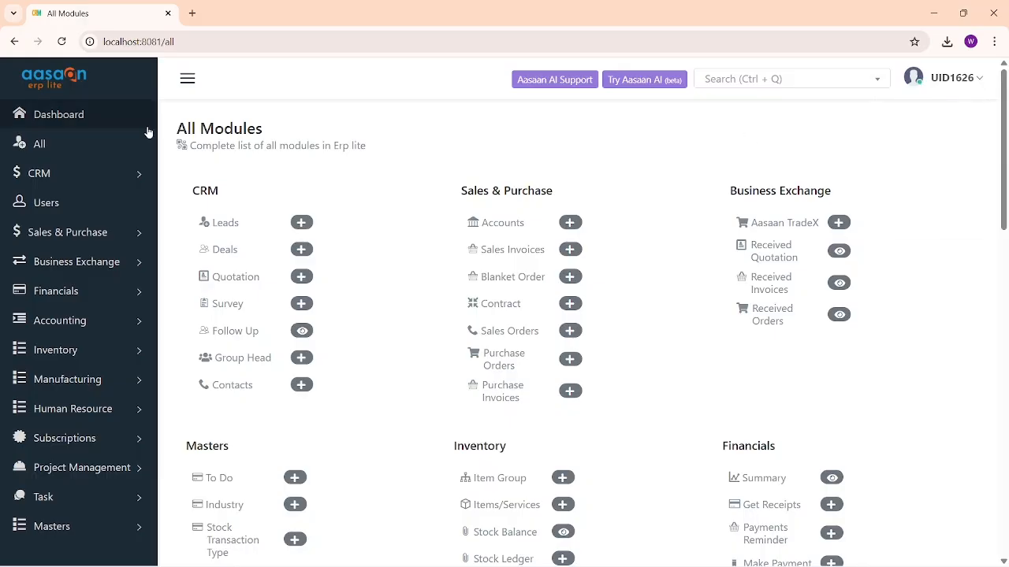
click(86, 156)
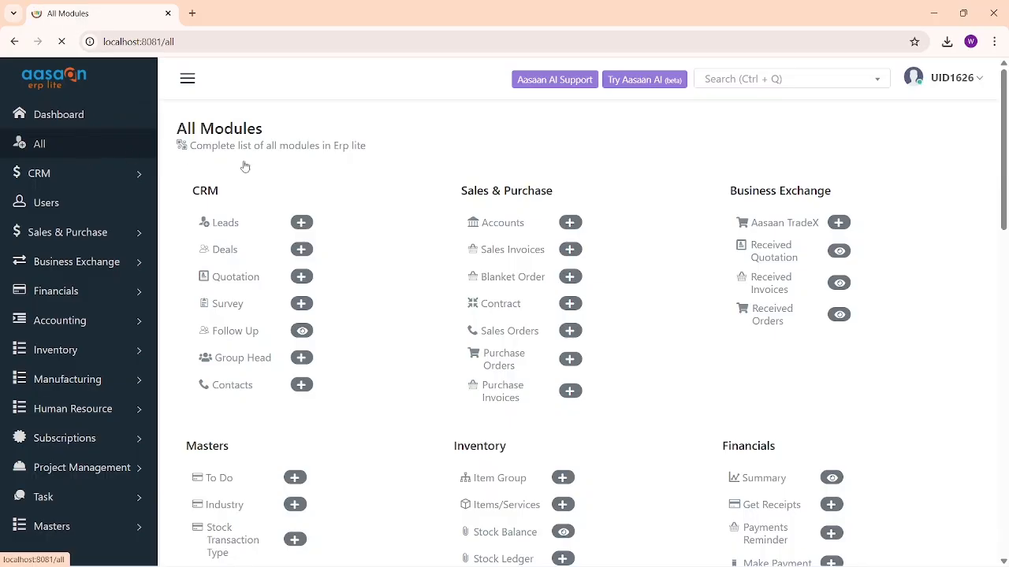
scroll(781, 286, down, 5)
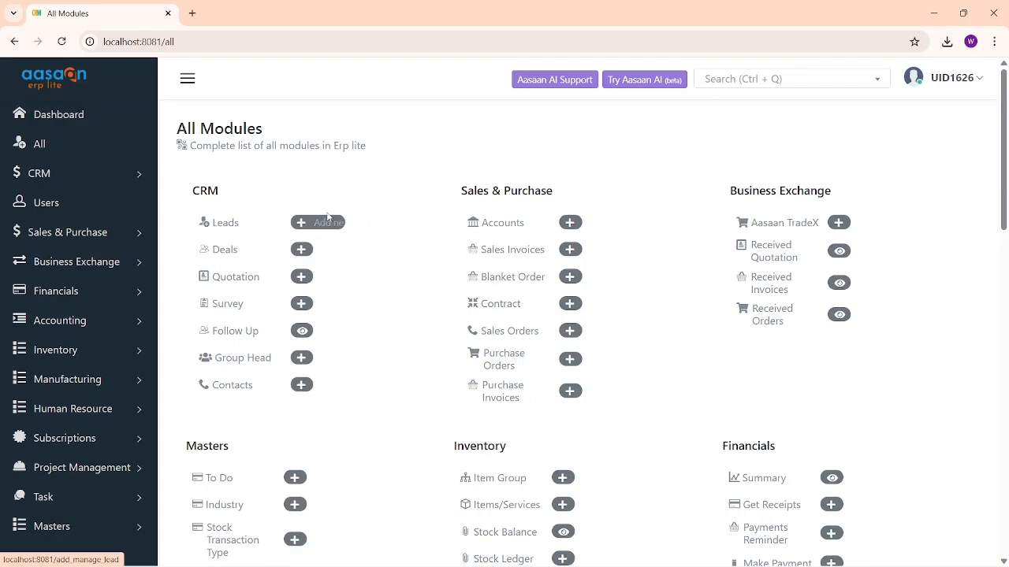
Open the Leads list from the CRM modules and look through the Create New Lead form.
click(218, 225)
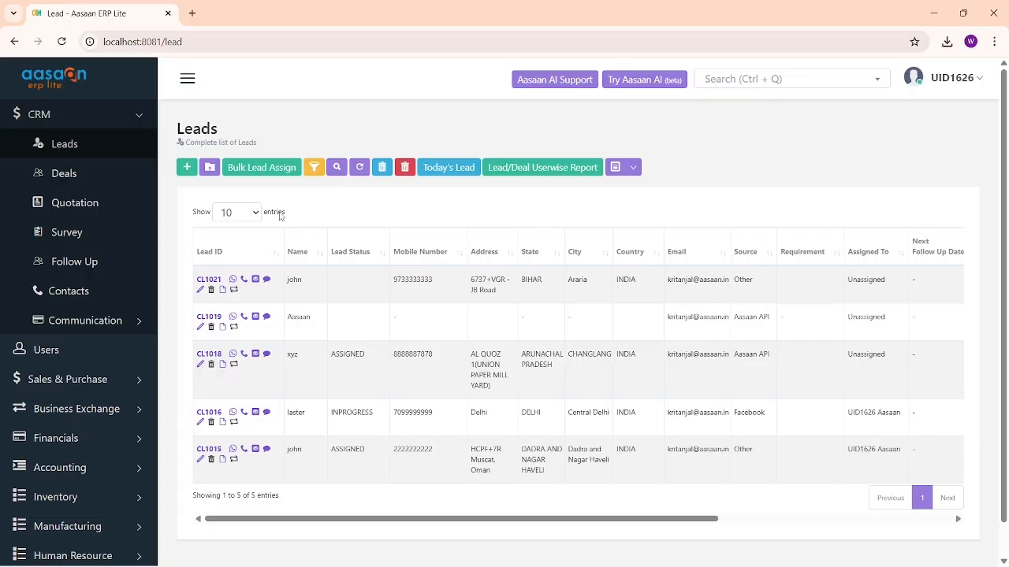
click(187, 175)
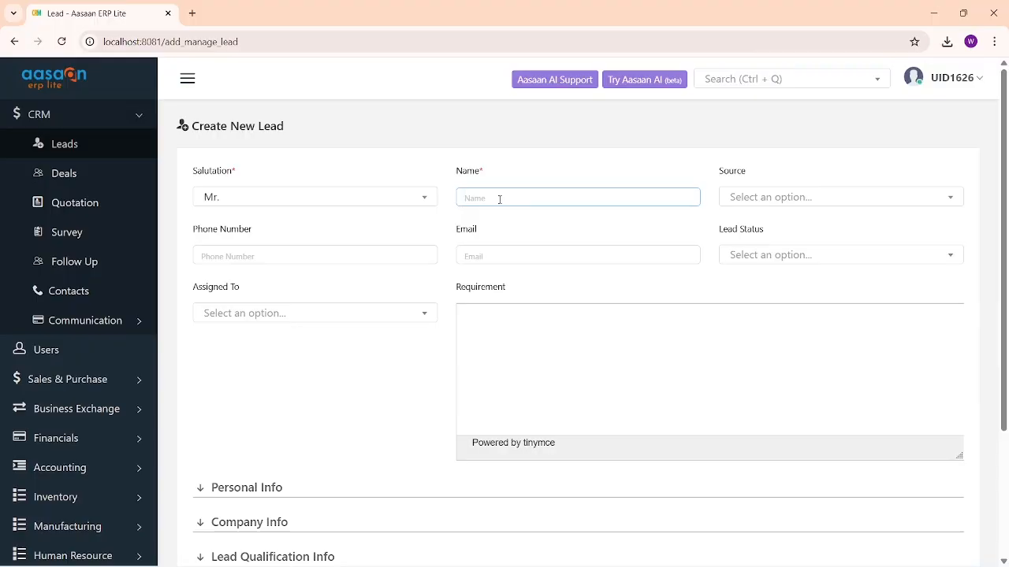
scroll(518, 286, down, 3)
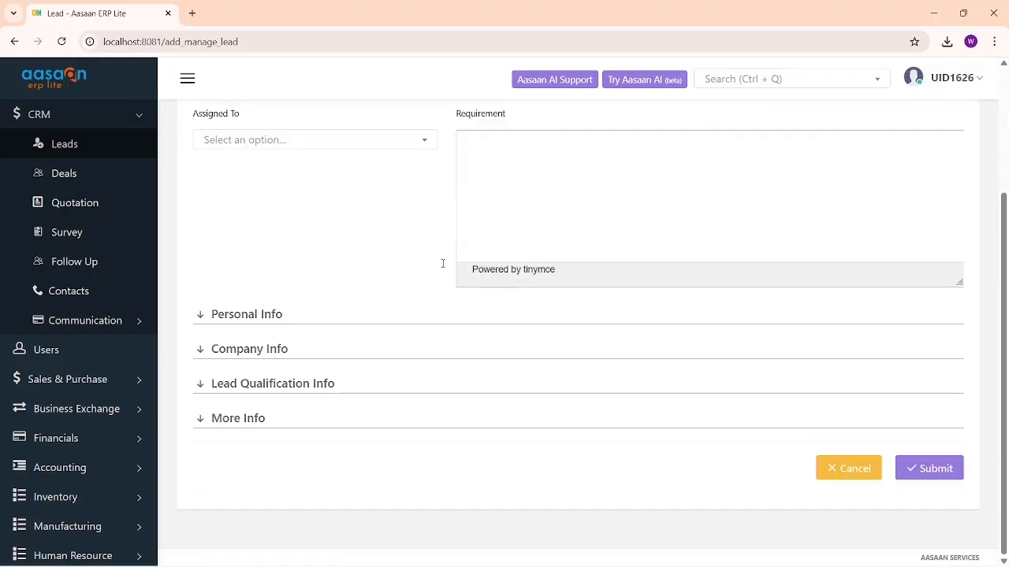
Return to the Leads list and show its filter fields to review the available search criteria.
click(50, 141)
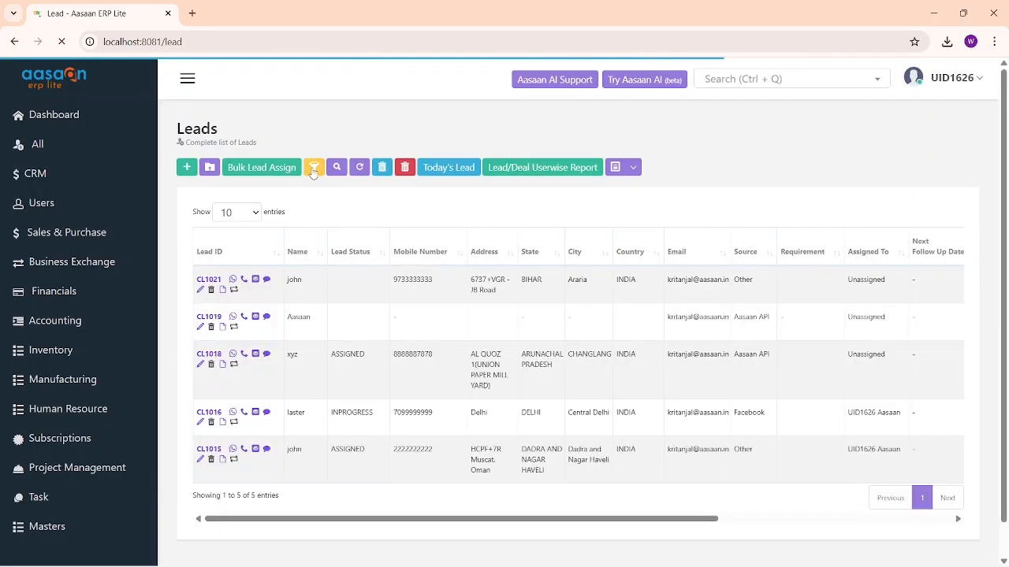
click(313, 168)
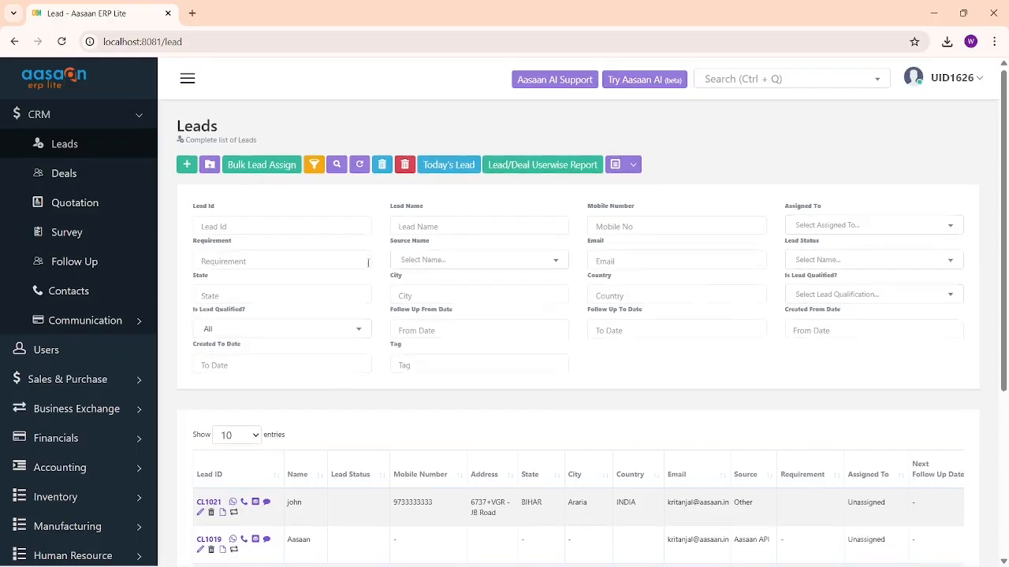
scroll(355, 272, down, 3)
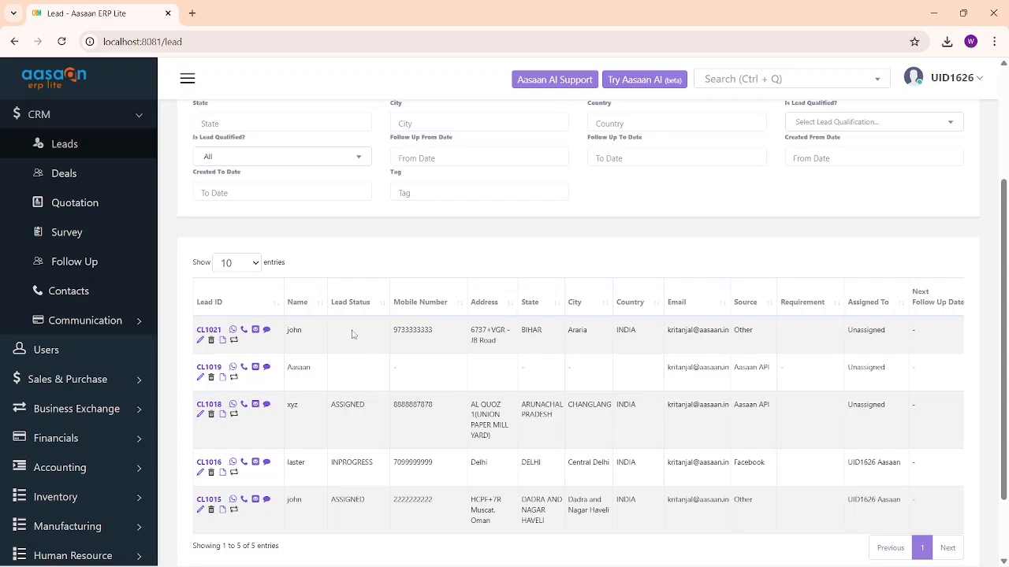
scroll(352, 334, up, 3)
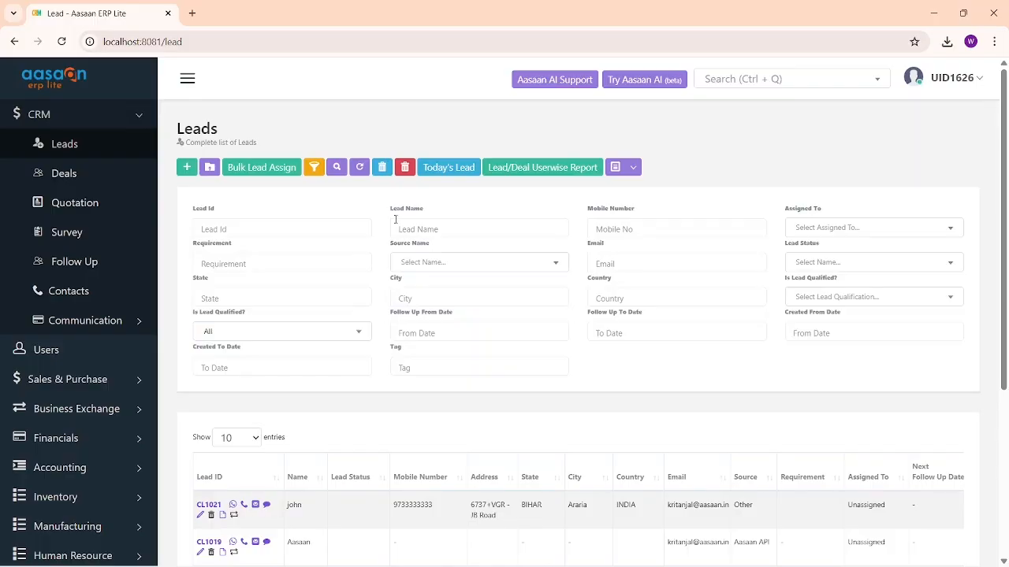
drag(667, 223, 536, 221)
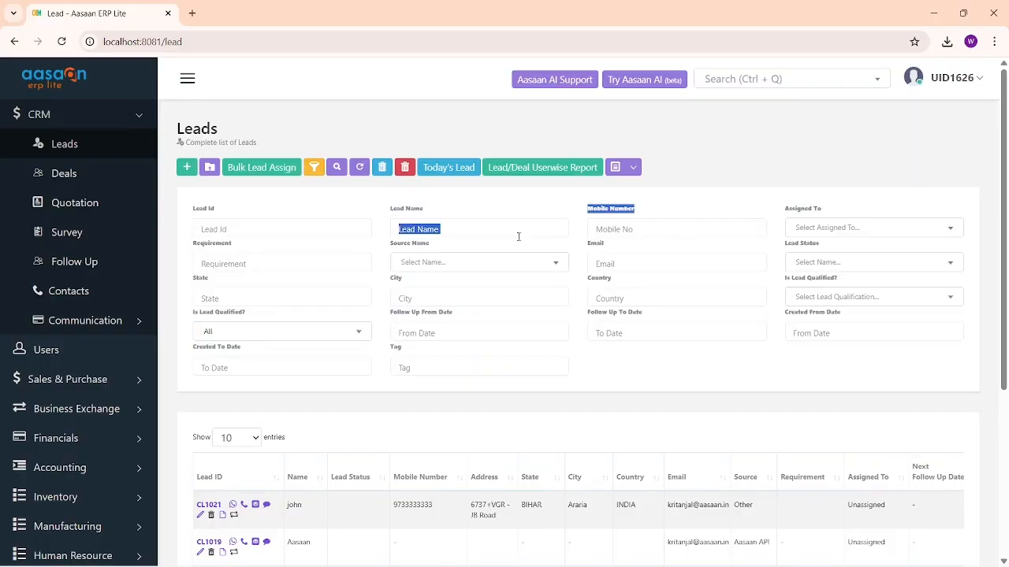
click(518, 234)
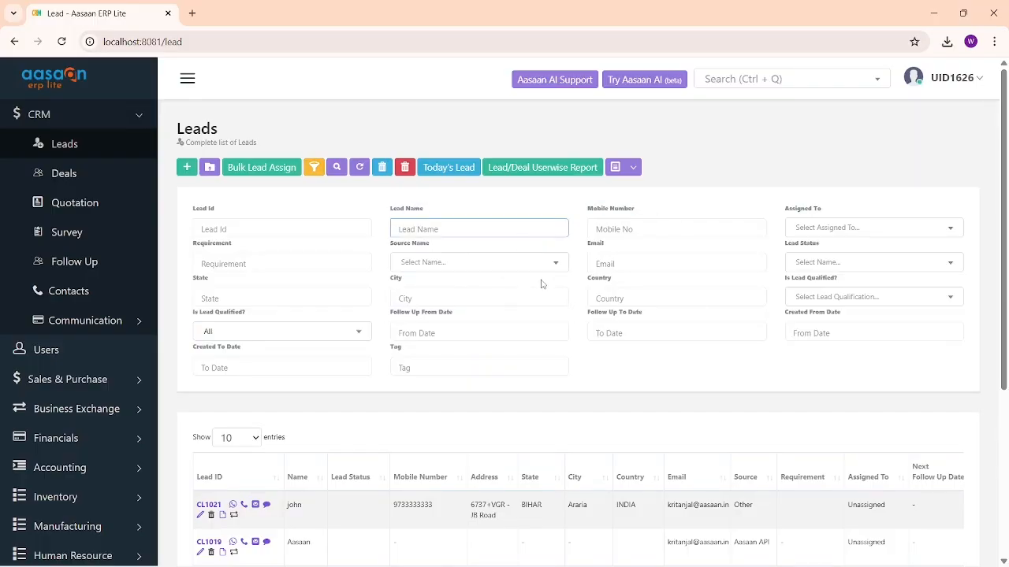
Check the export options of the Leads list and hide the filter fields.
click(630, 168)
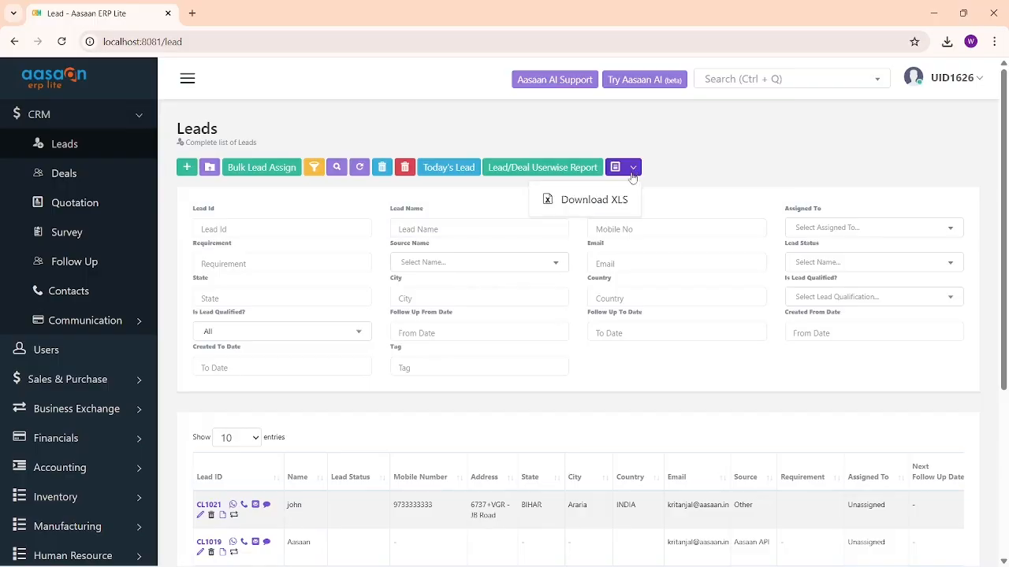
scroll(402, 421, down, 1)
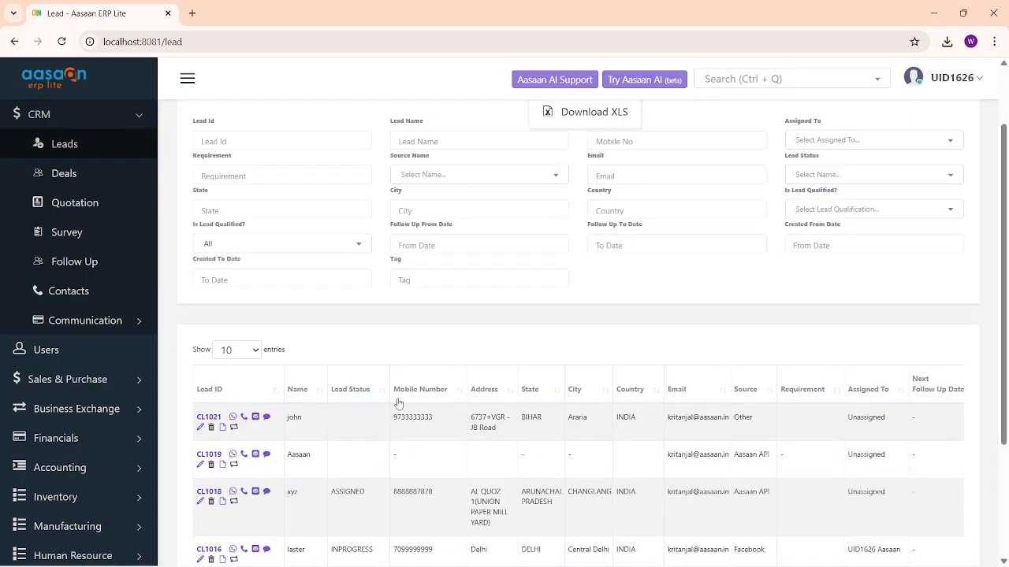
scroll(396, 402, down, 2)
scroll(583, 442, up, 3)
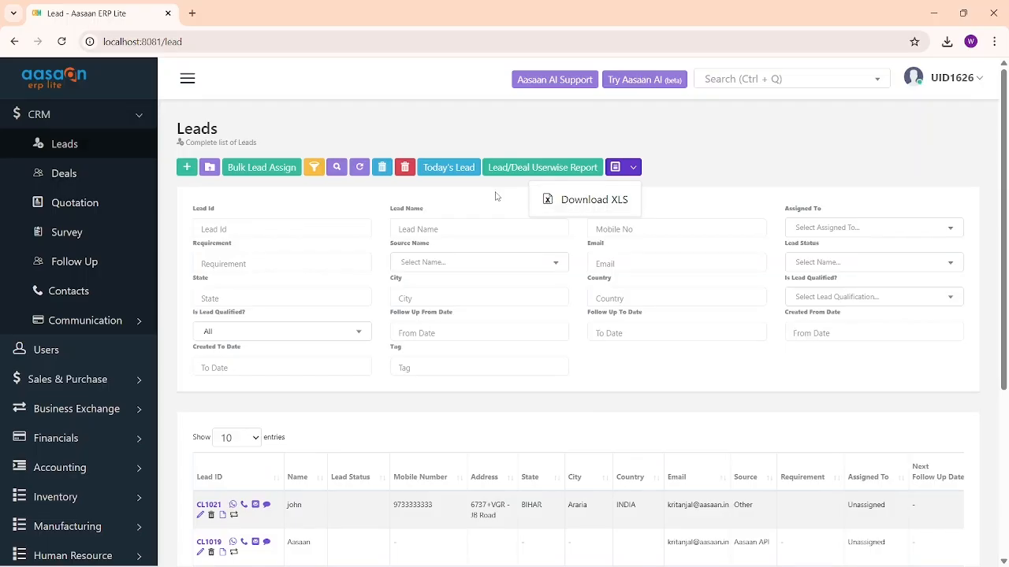
click(314, 168)
click(314, 168)
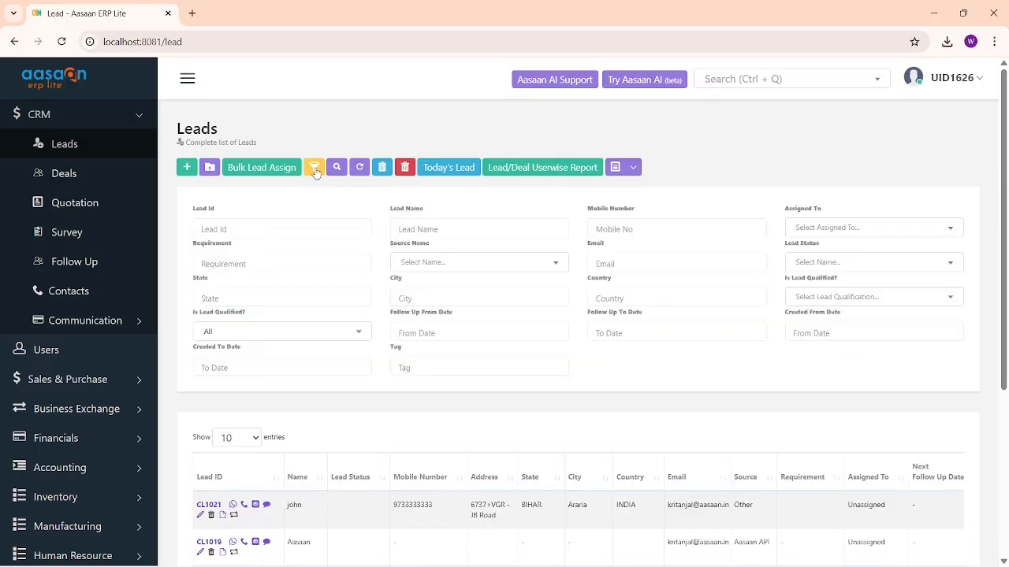
click(316, 171)
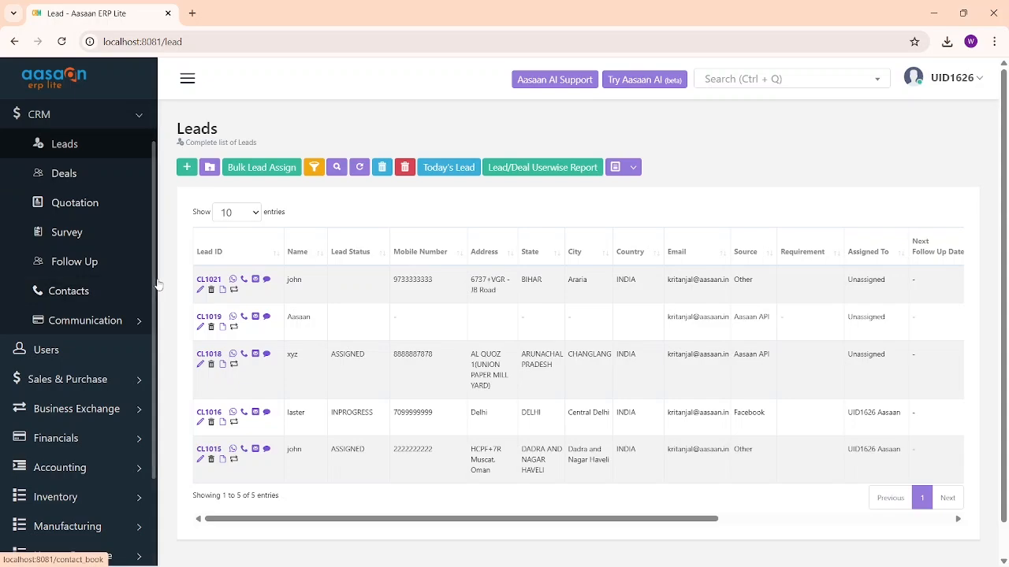
Show and hide the lead filters once more, and view the Download XLS option without exporting.
scroll(155, 228, up, 1)
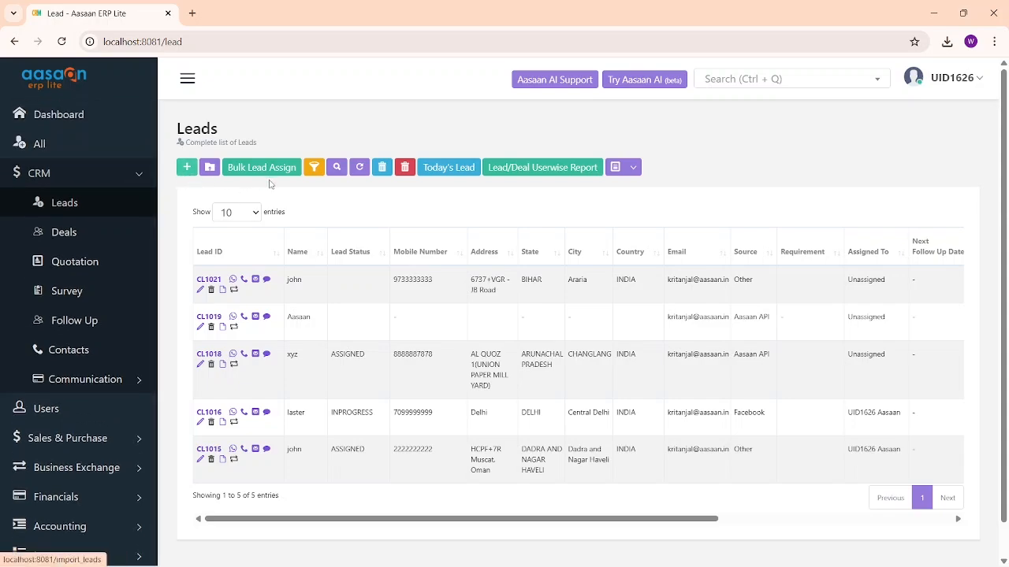
click(313, 171)
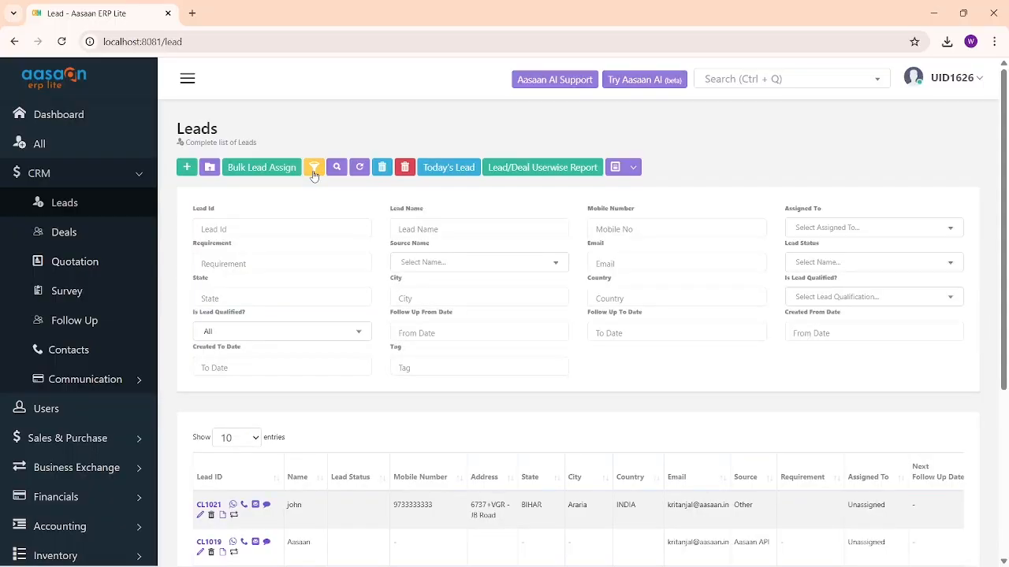
click(313, 172)
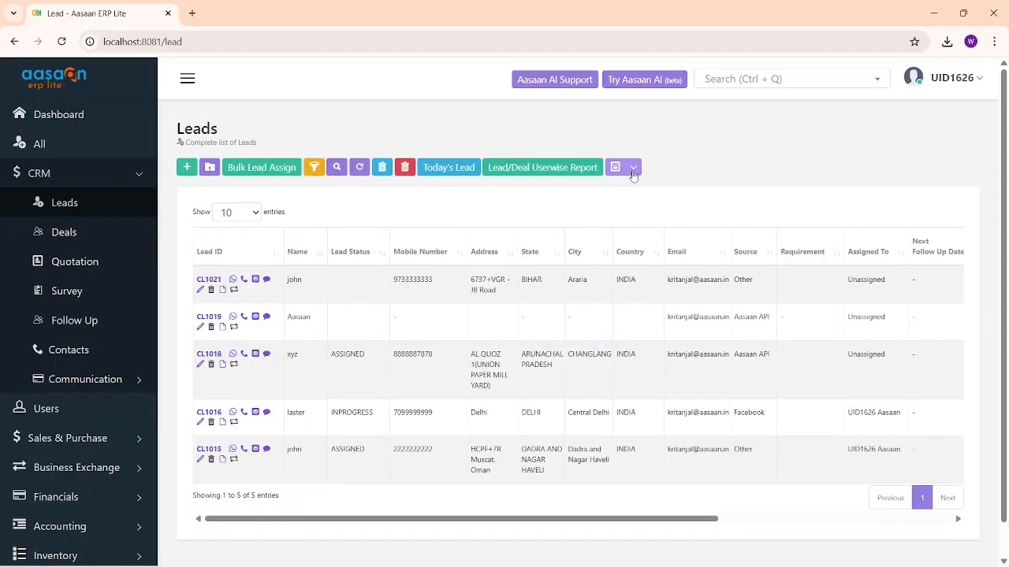
click(632, 172)
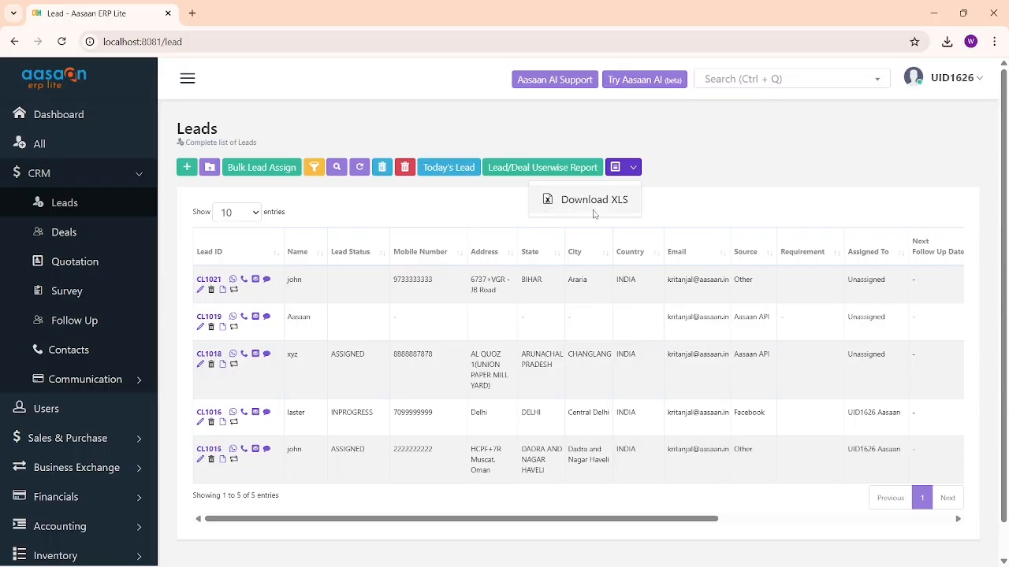
click(347, 204)
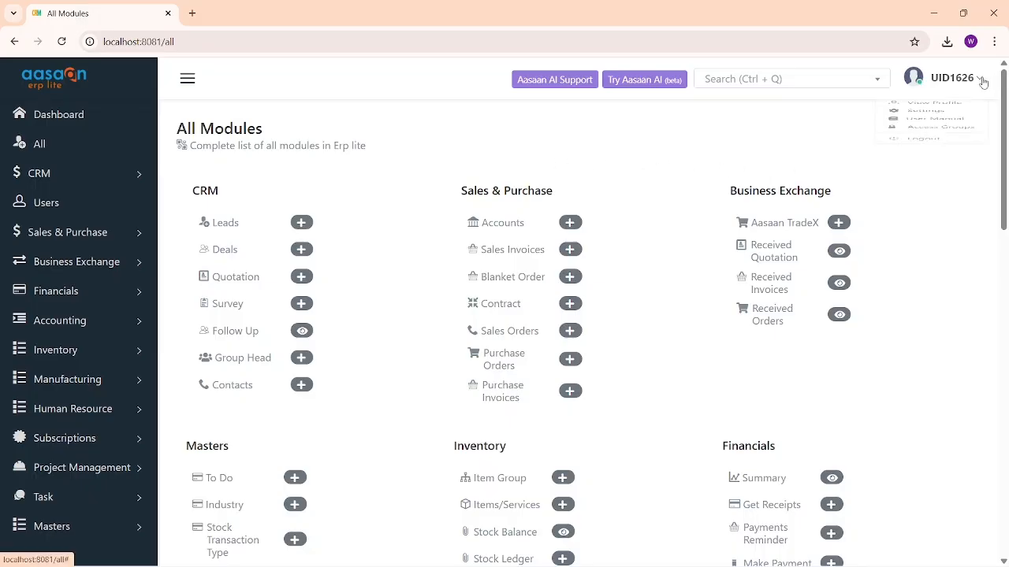
Open the account settings and go to Update Organisation Details under General Configuration.
click(983, 82)
click(938, 139)
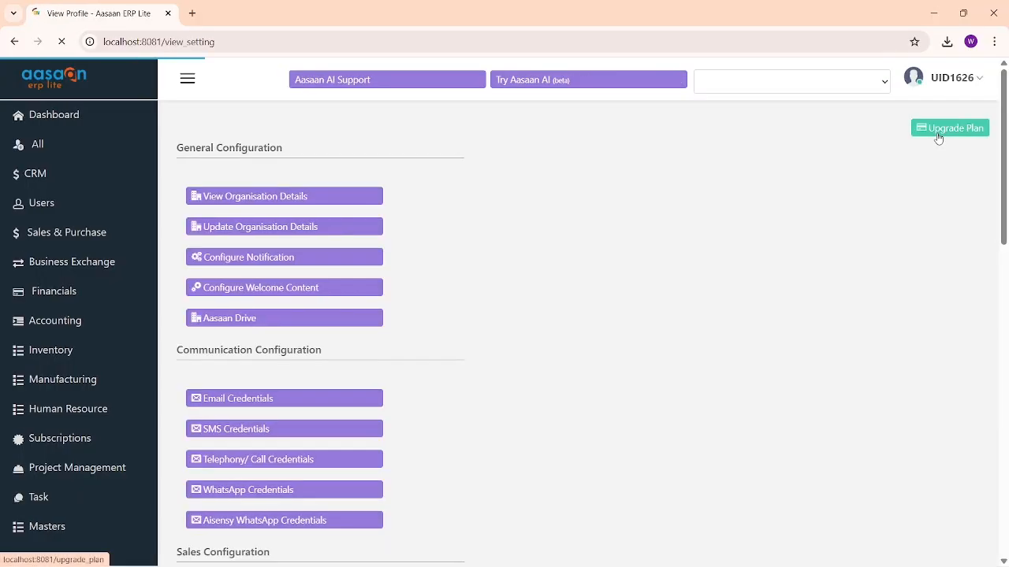
click(319, 234)
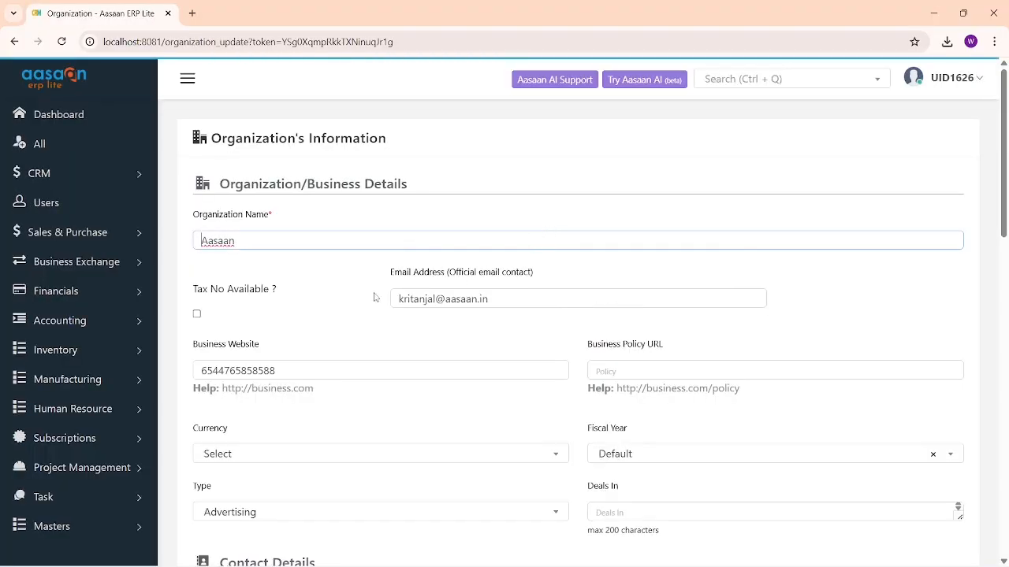
Enable Tax No Available to inspect the Tax No field, and disable the option again.
click(197, 312)
click(457, 299)
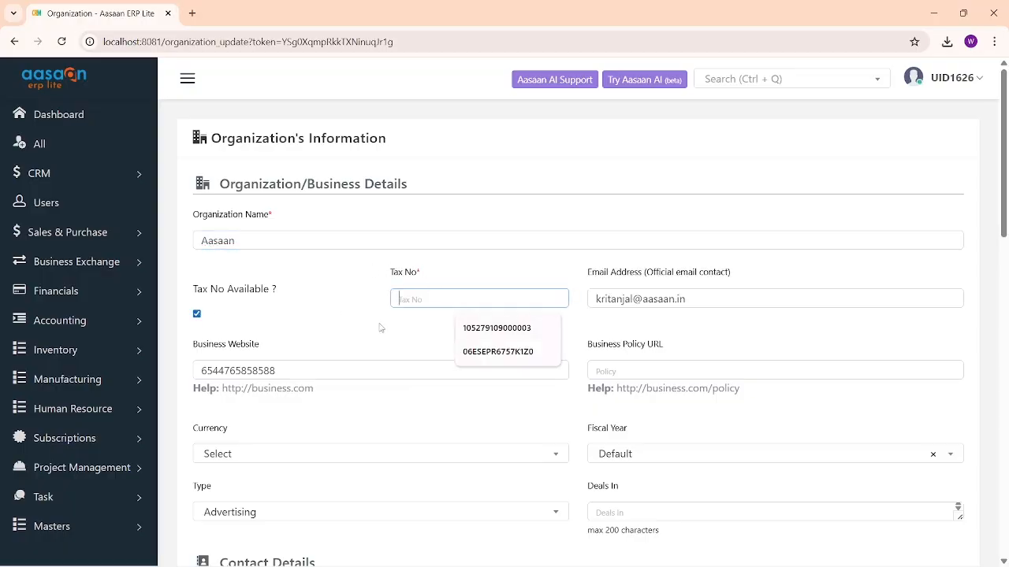
click(197, 314)
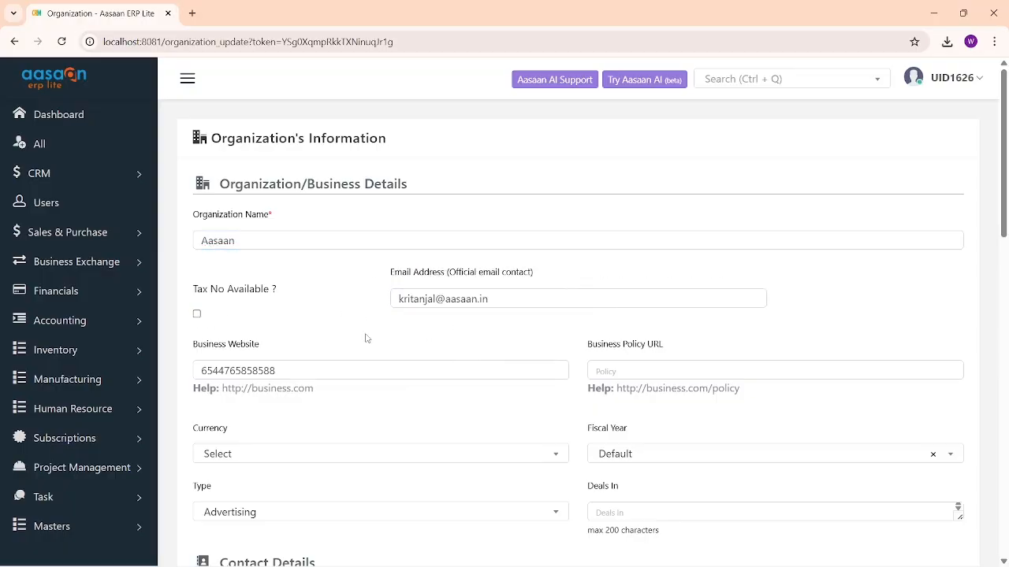
Replace the organisation's Business Website value with erplite.aasaan.in.
drag(301, 364, 201, 368)
scroll(238, 356, down, 1)
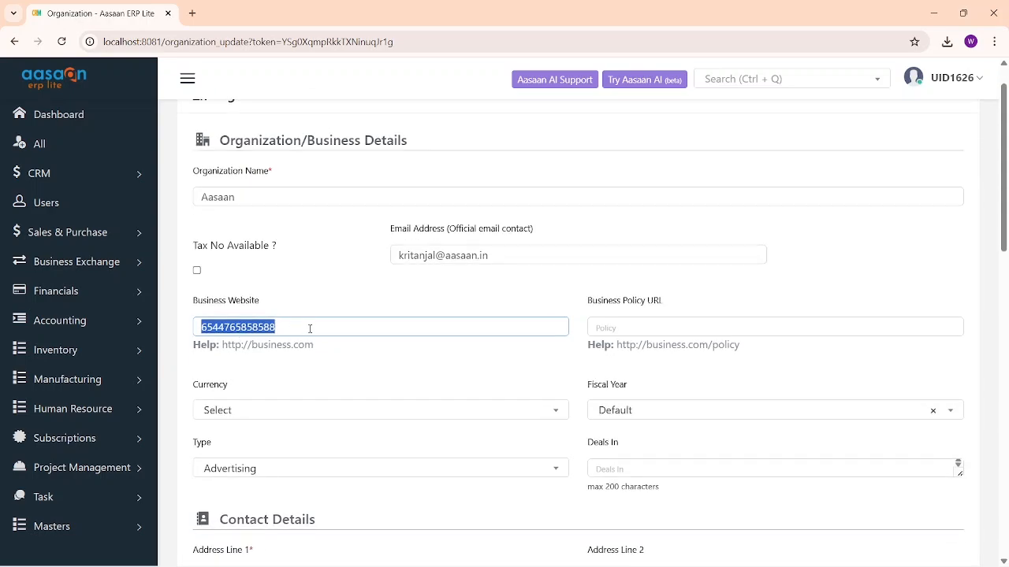
text(aa)
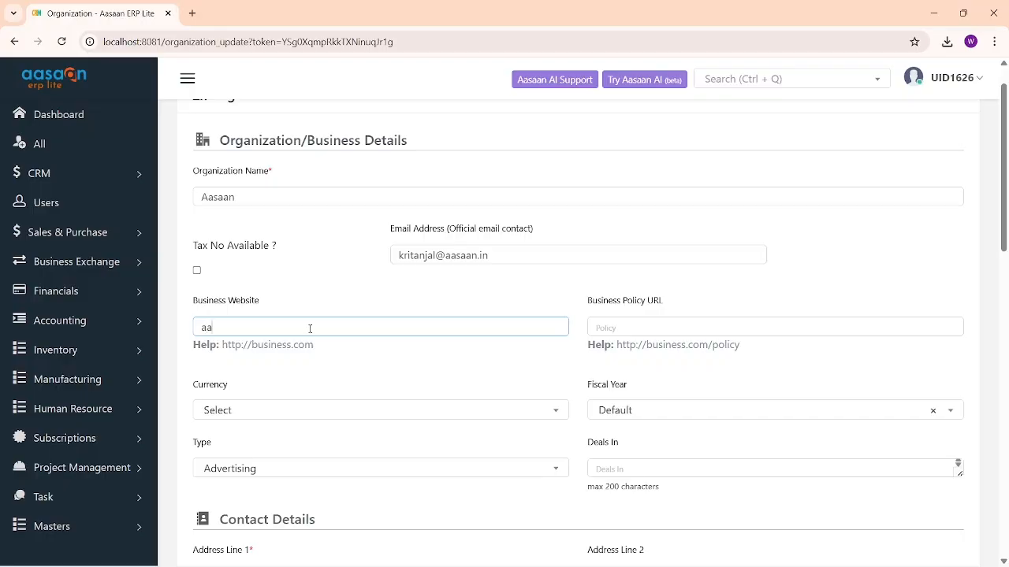
text(s)
key(BackSpace)
key(BackSpace)
key(BackSpace)
text(erplite.aasaan.in)
key(Tab)
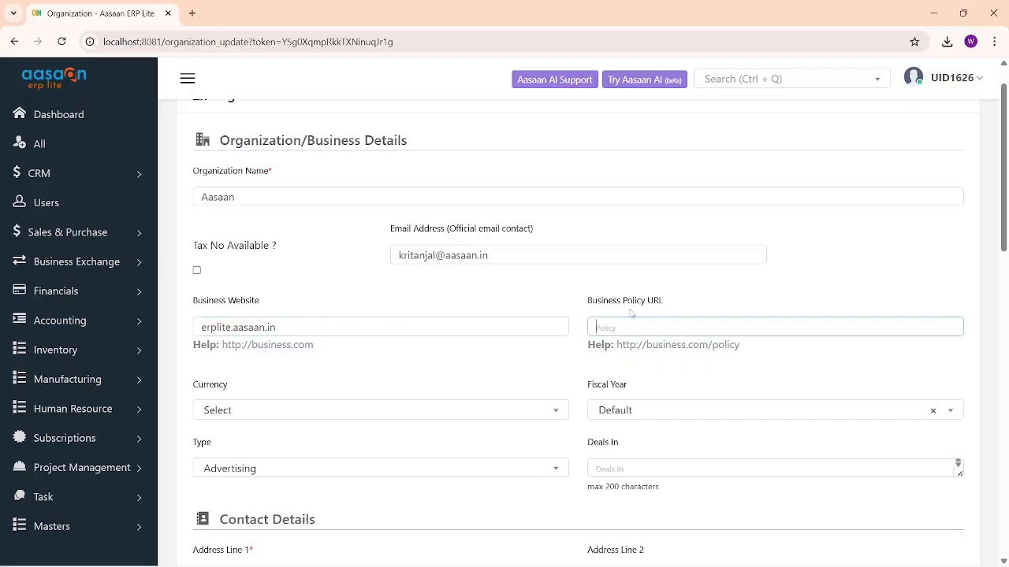
Inspect the Business Policy URL field and its help example, and view the Currency options without choosing one.
drag(587, 303, 707, 311)
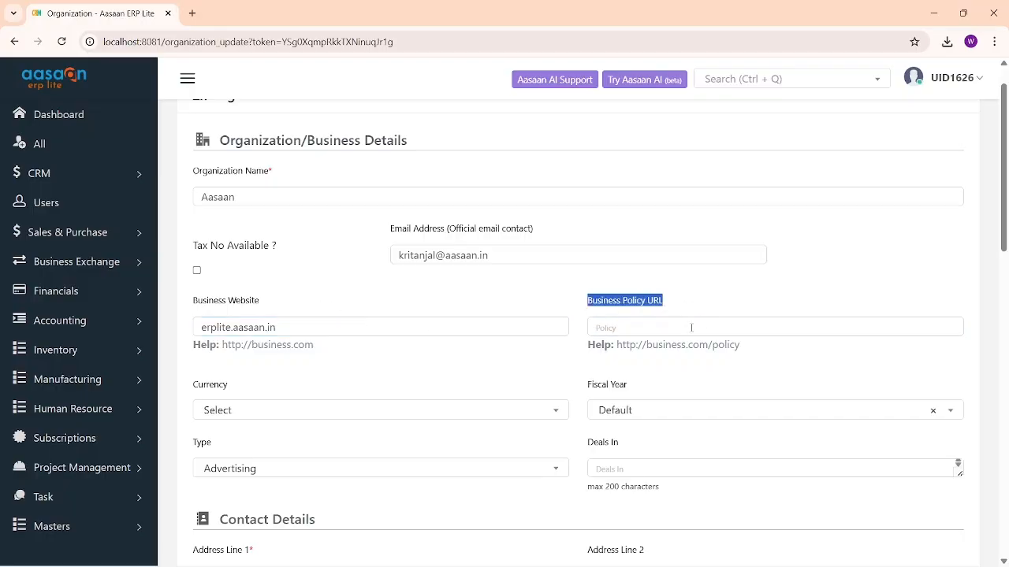
click(691, 328)
drag(737, 347, 625, 319)
click(637, 323)
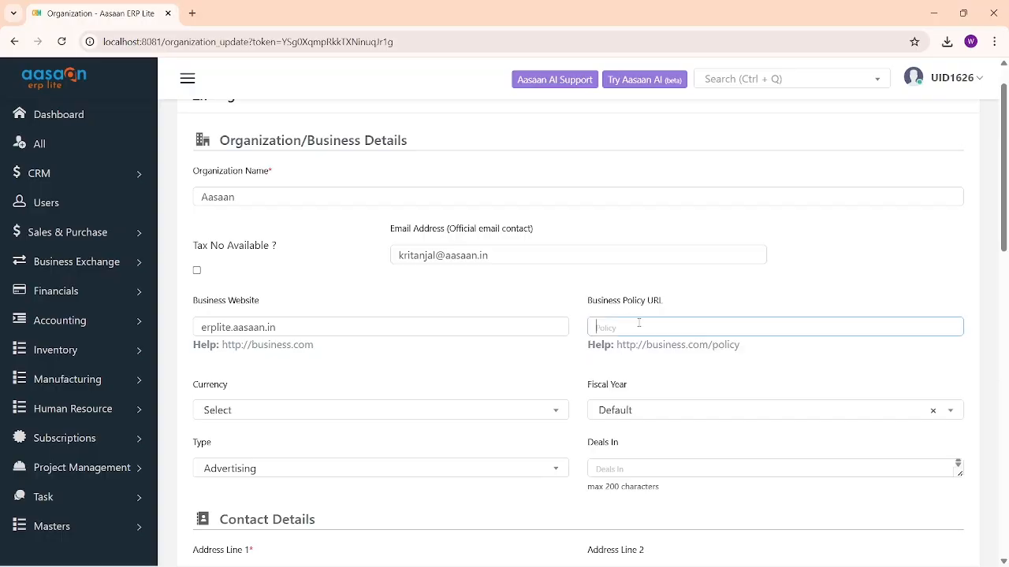
scroll(461, 400, down, 1)
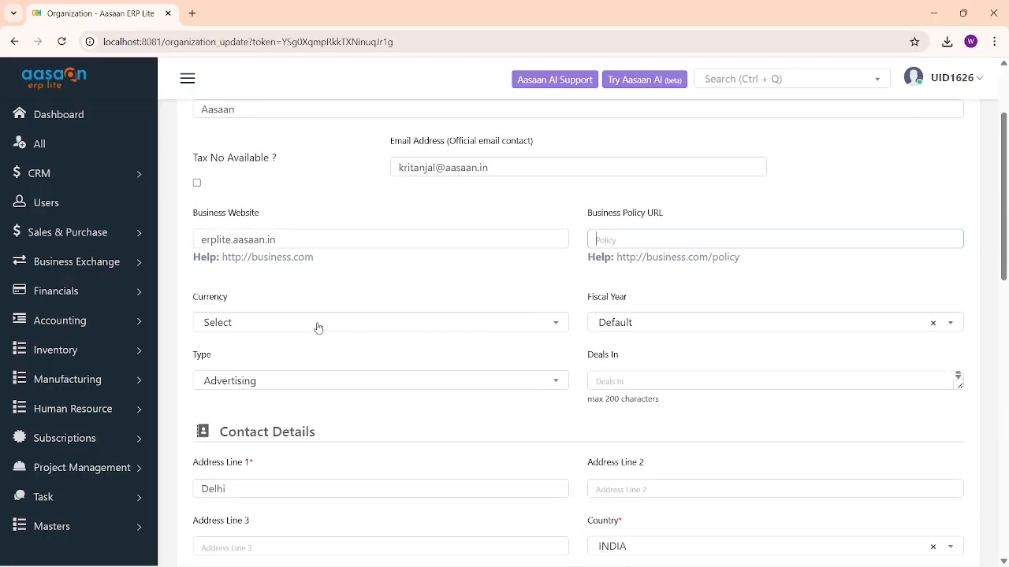
click(318, 323)
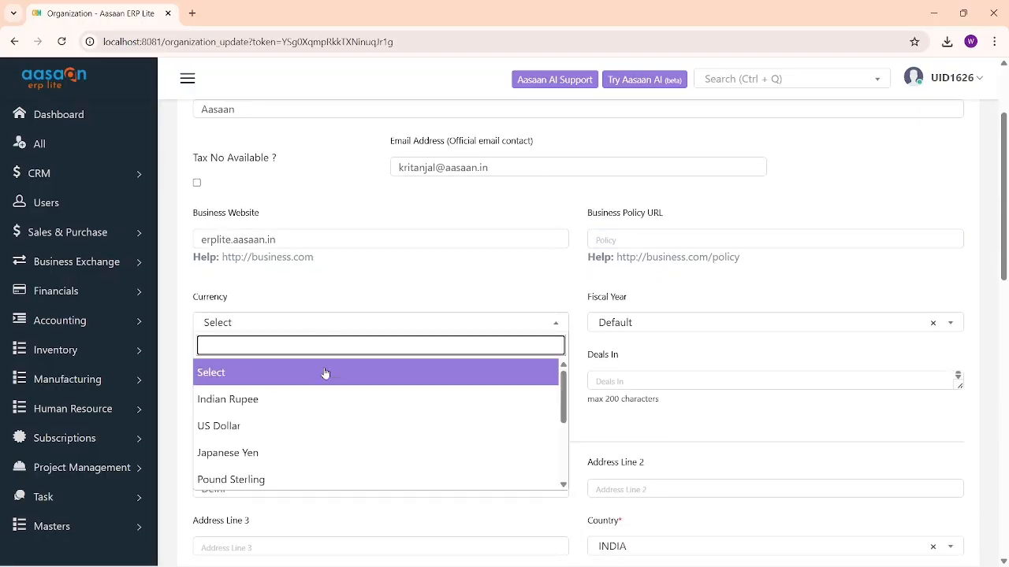
click(448, 300)
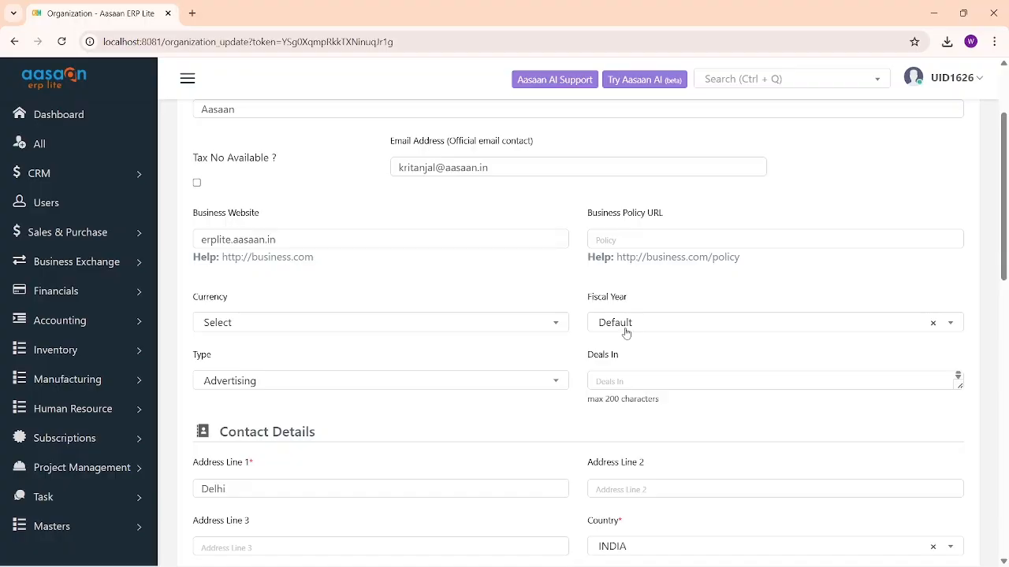
Review the organisation form's fiscal year, type, contact details and bank details, including the Address Line 1 field.
scroll(322, 390, down, 1)
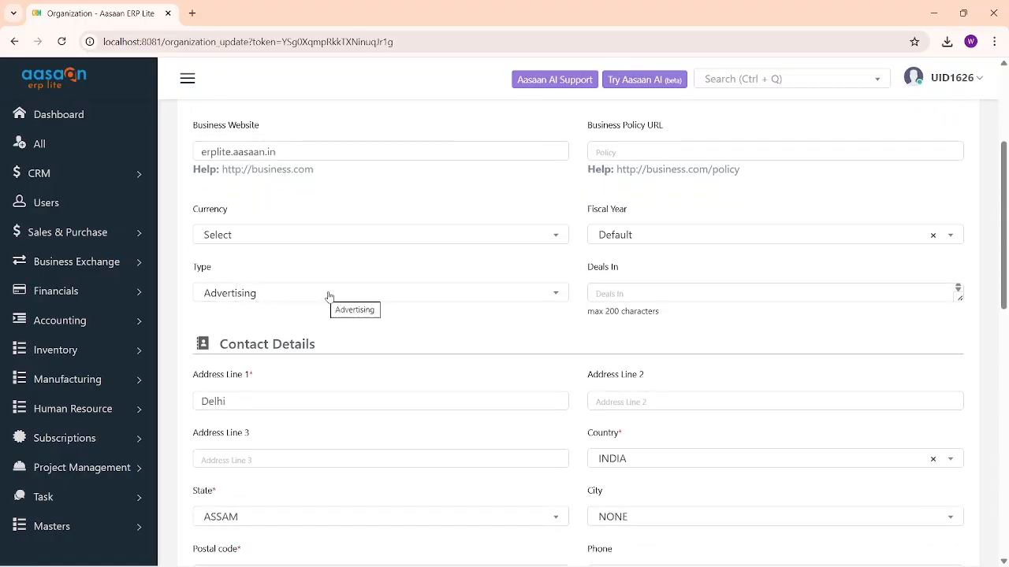
scroll(577, 285, down, 1)
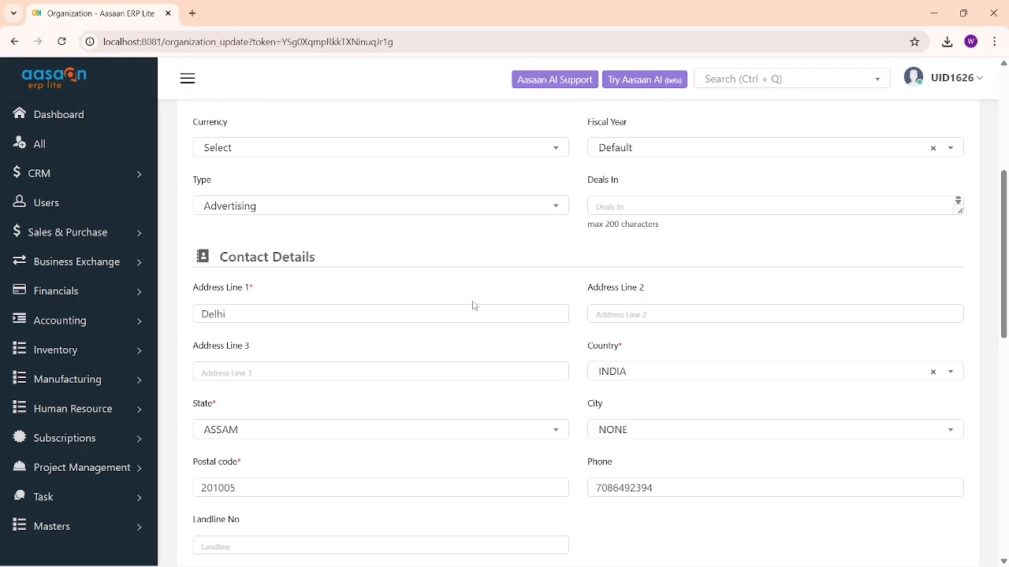
scroll(210, 289, down, 1)
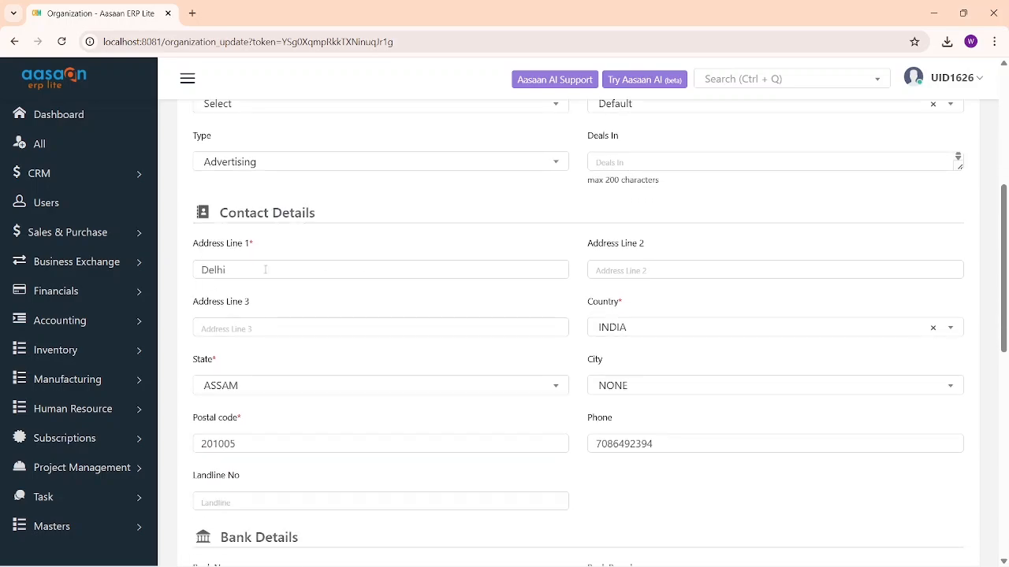
double_click(224, 268)
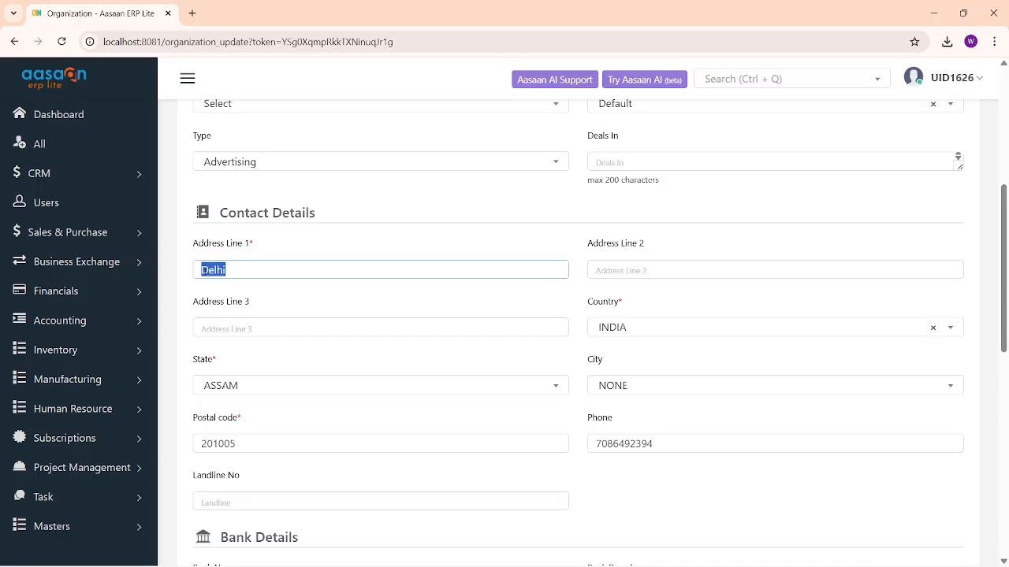
key(Home)
scroll(317, 320, down, 2)
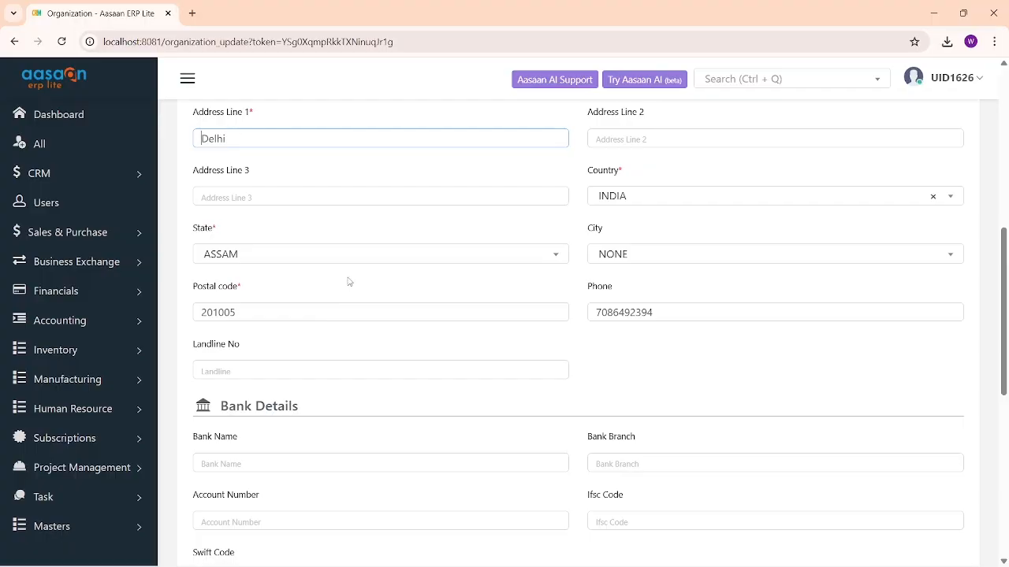
scroll(350, 282, down, 1)
scroll(366, 258, down, 1)
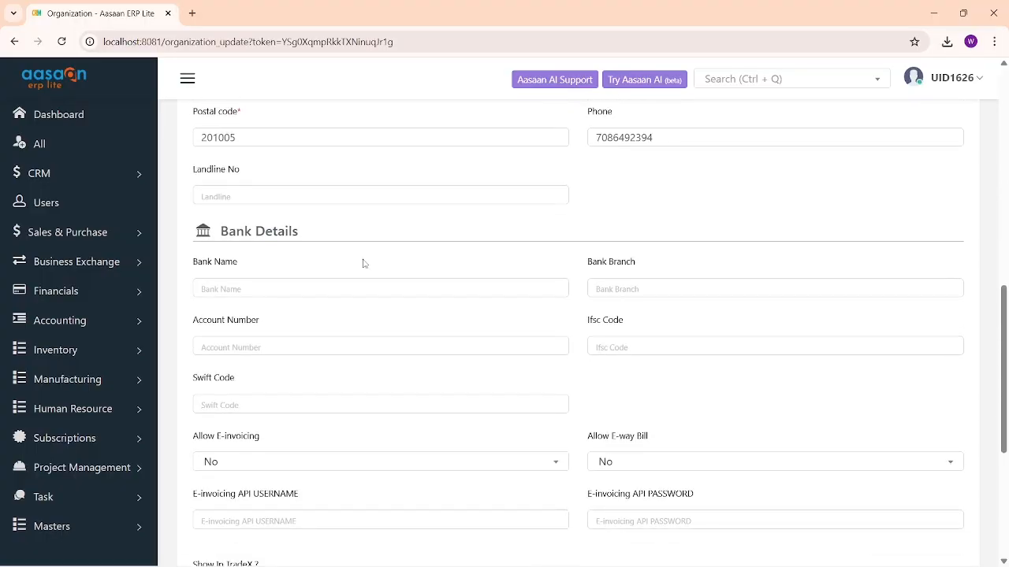
scroll(363, 263, down, 1)
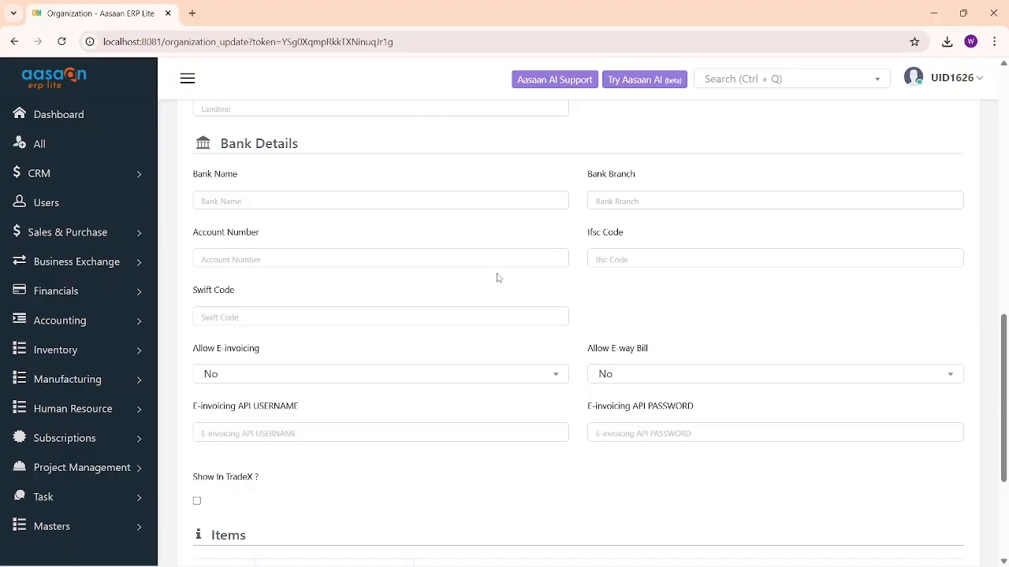
scroll(495, 235, down, 1)
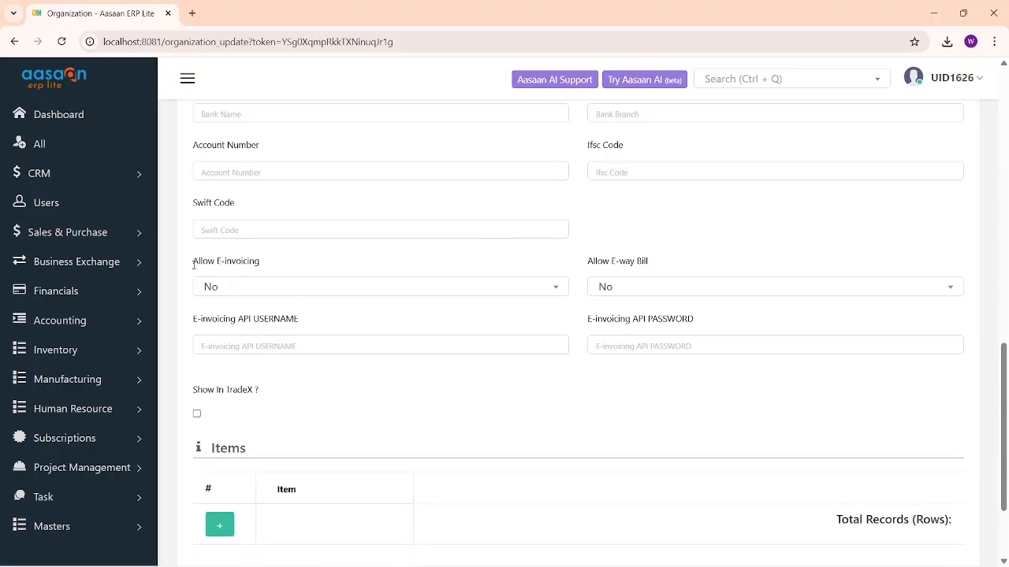
Set Allow E-invoicing to Yes and examine the E-way Bill option and the E-invoicing API username and password fields.
drag(193, 262, 309, 260)
drag(587, 260, 672, 262)
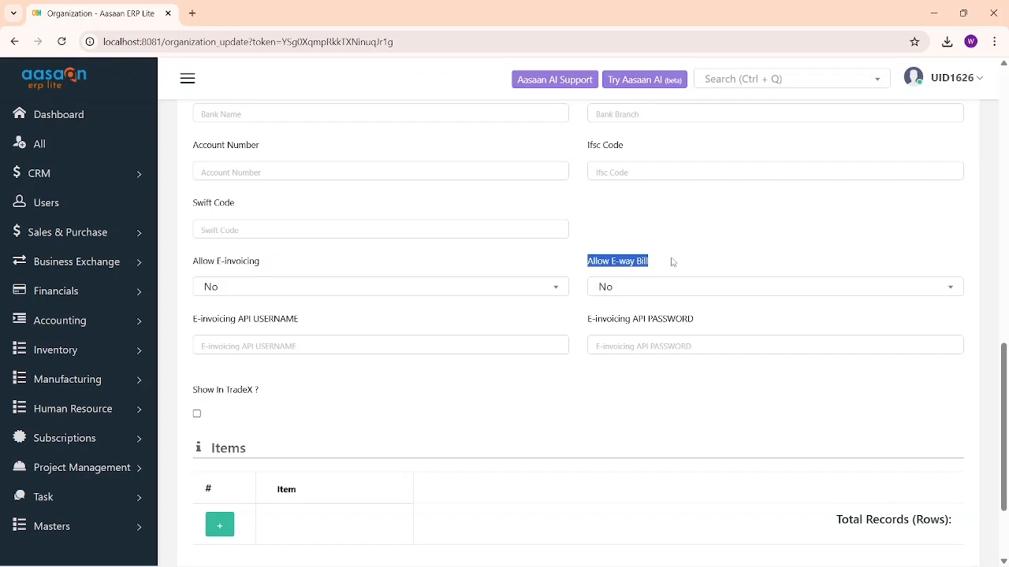
click(340, 288)
click(270, 352)
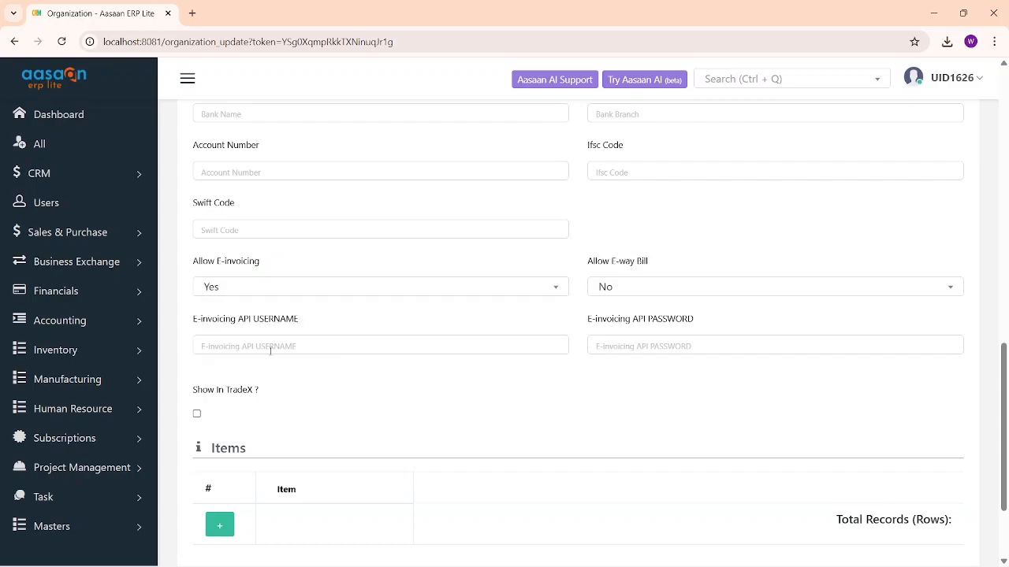
drag(193, 319, 339, 324)
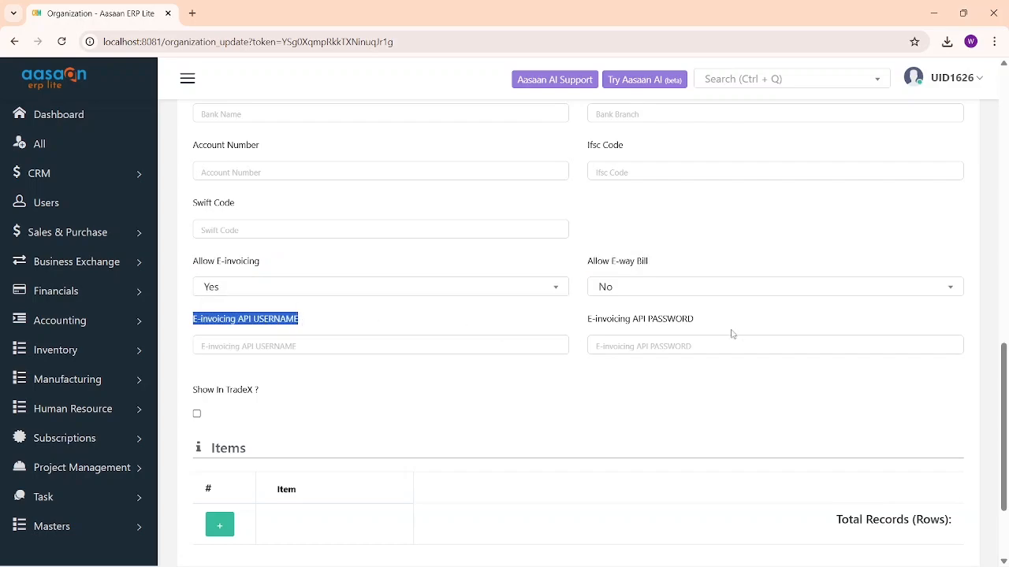
drag(715, 319, 415, 321)
click(394, 320)
scroll(375, 331, down, 2)
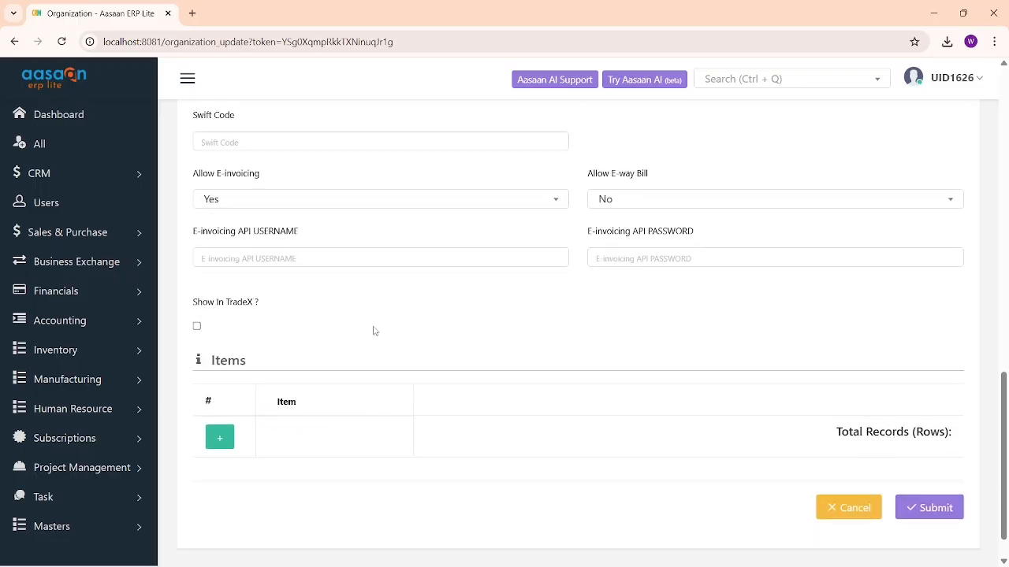
Tick and untick Show In TradeX, and expand the Business Exchange module to view its TradeX entries.
scroll(371, 331, up, 1)
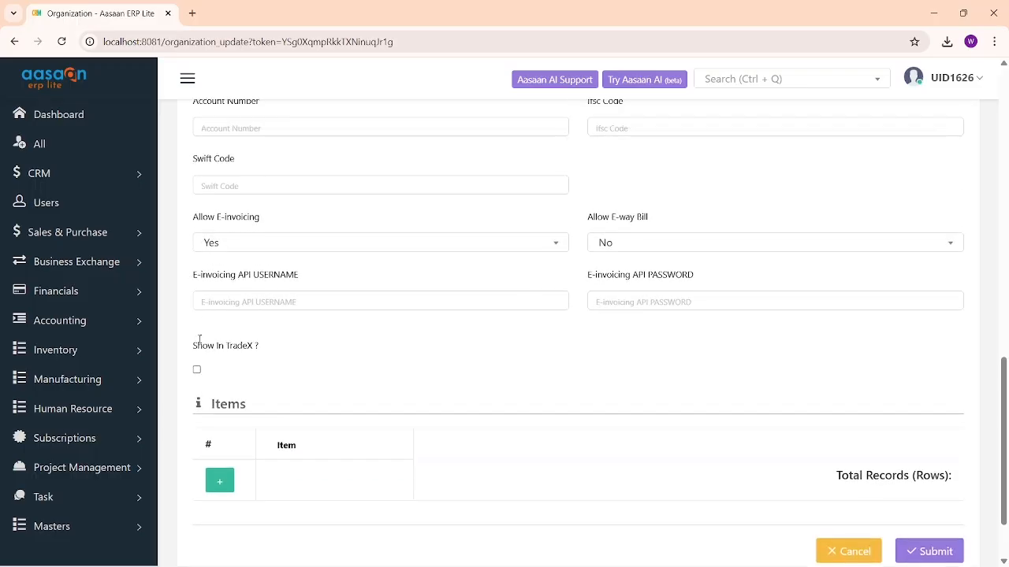
drag(199, 338, 289, 349)
click(199, 378)
click(197, 370)
click(197, 371)
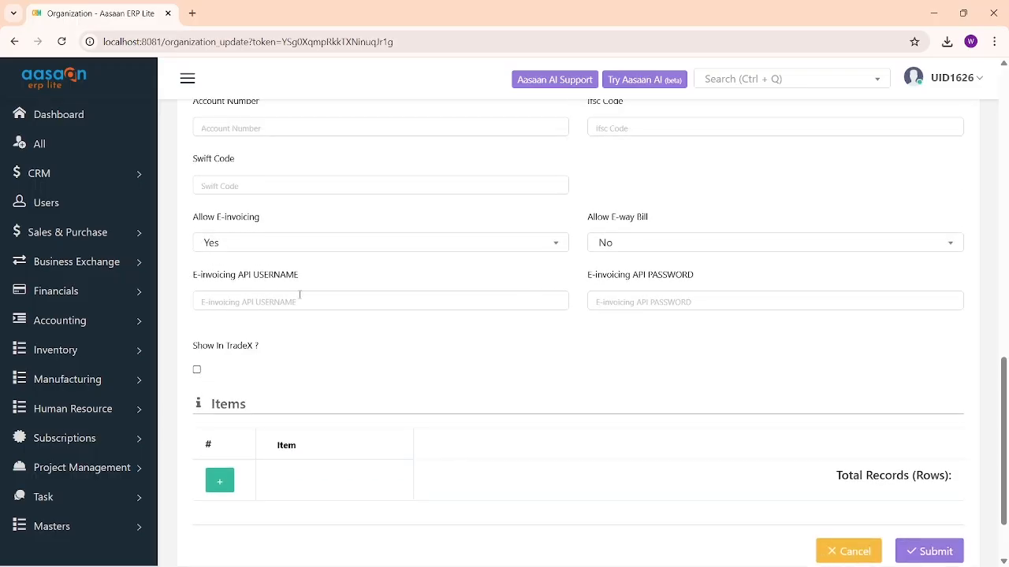
click(122, 268)
click(133, 262)
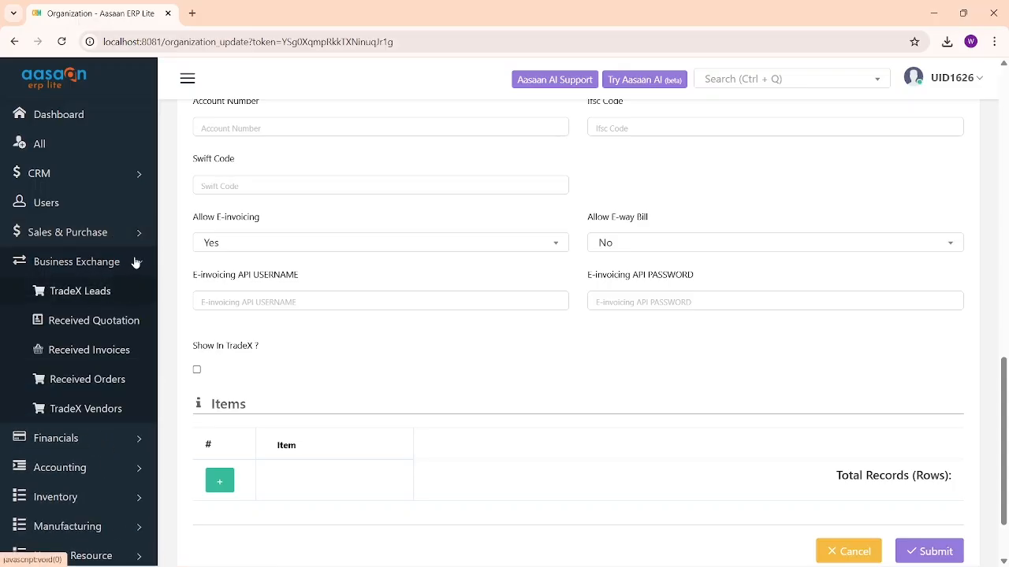
Return to the account settings and open Sales Invoice Config under Sales Configuration.
scroll(551, 335, up, 15)
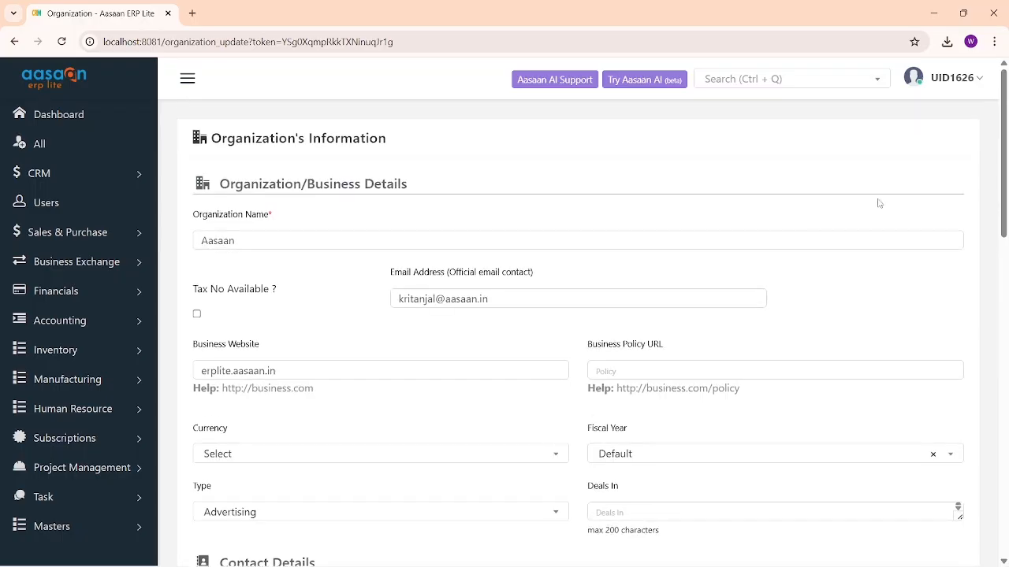
click(974, 88)
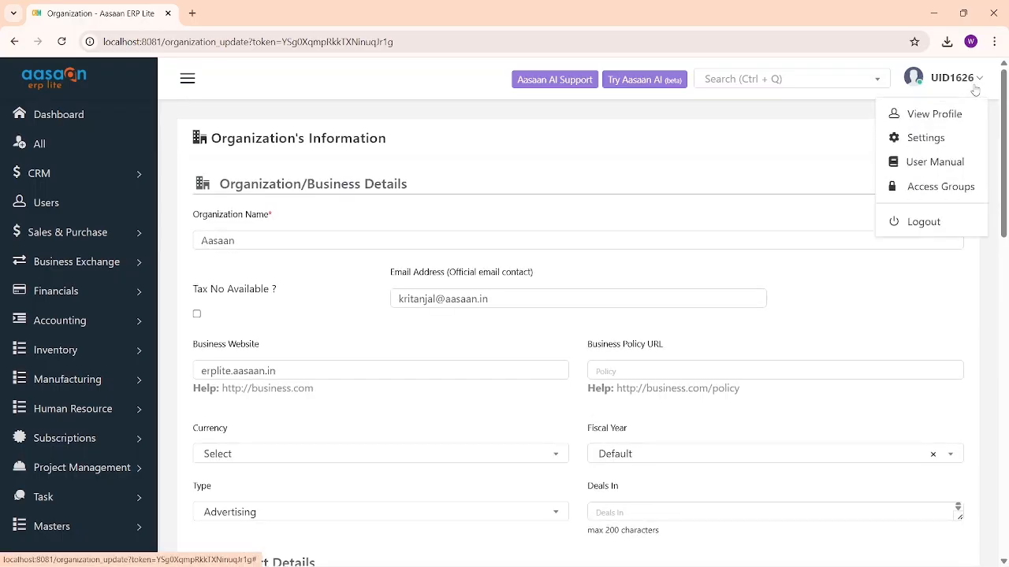
click(932, 138)
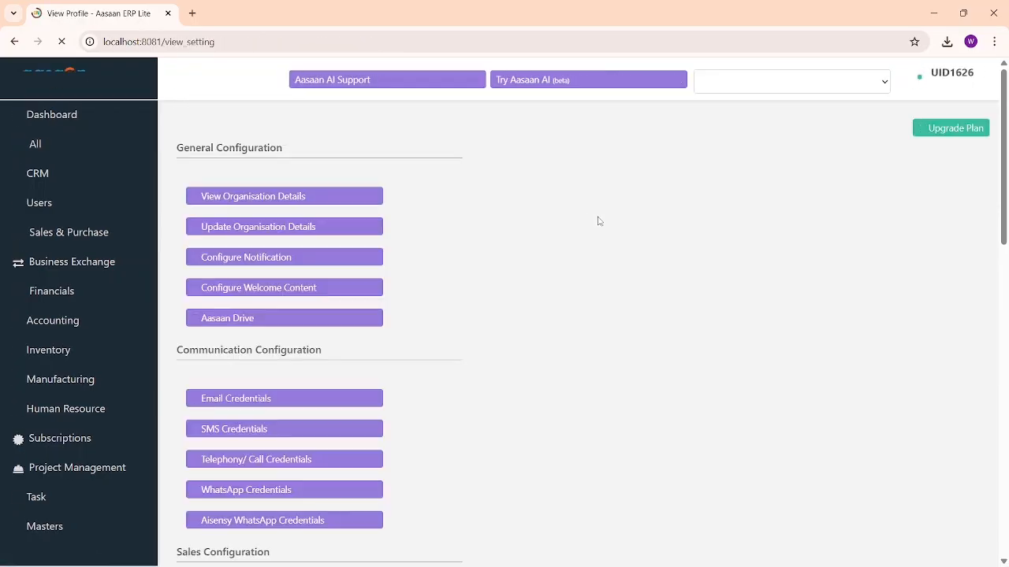
scroll(598, 221, down, 3)
scroll(598, 222, down, 1)
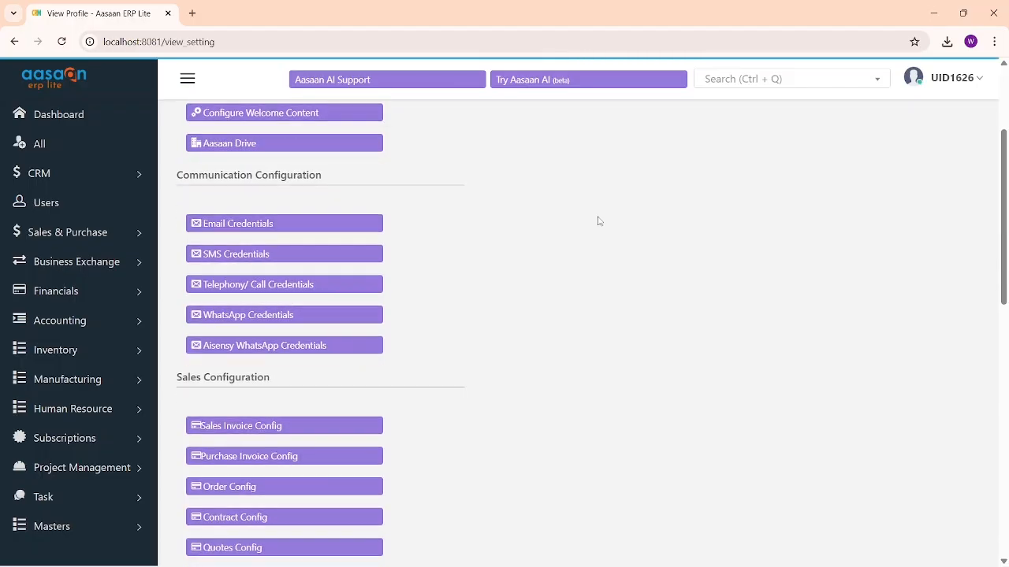
scroll(598, 222, down, 2)
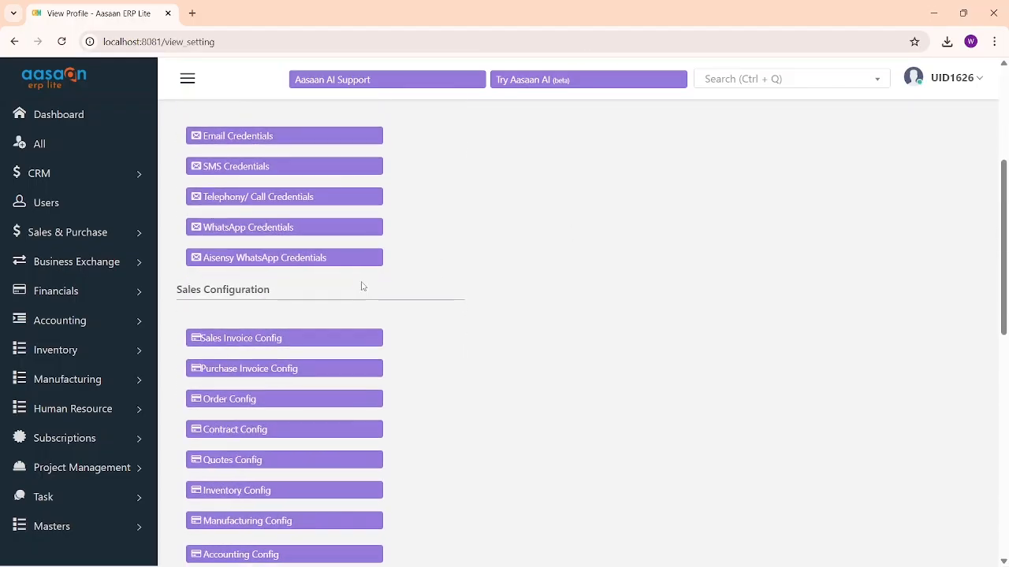
click(253, 338)
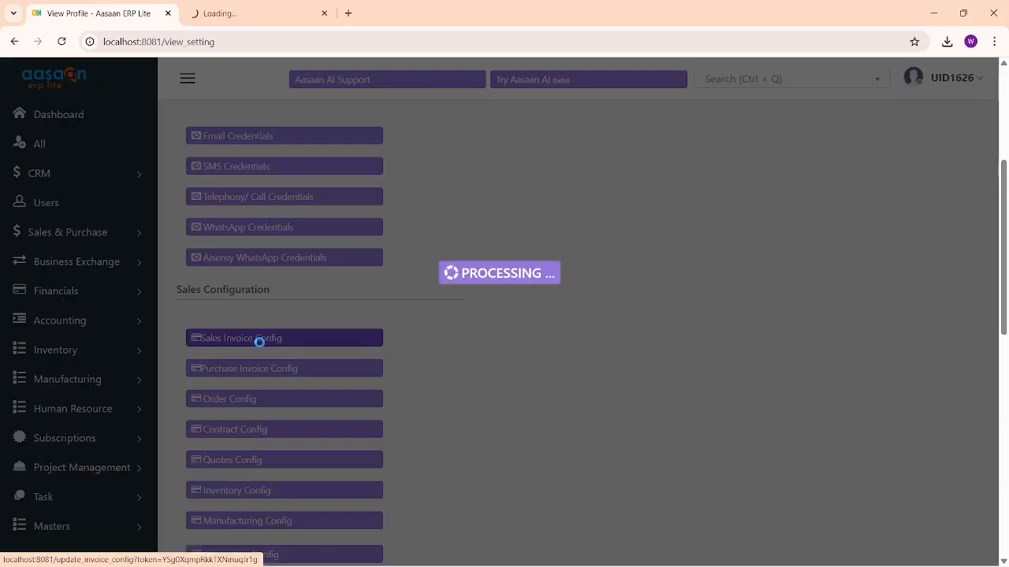
Take the settings tab back to the organisation details page, and bring up the Sales Invoice Config page to view its settings.
click(232, 11)
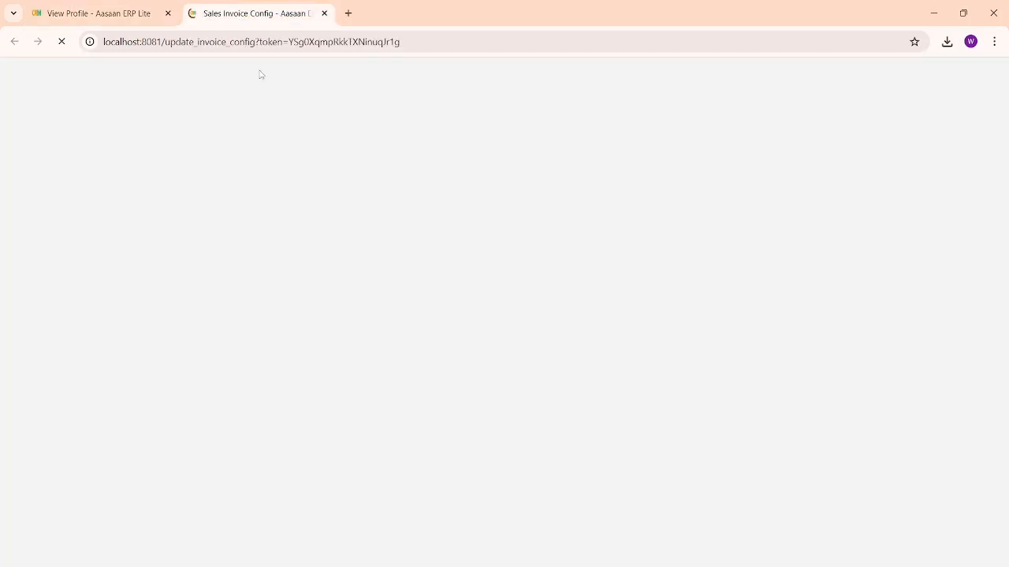
click(118, 10)
click(15, 41)
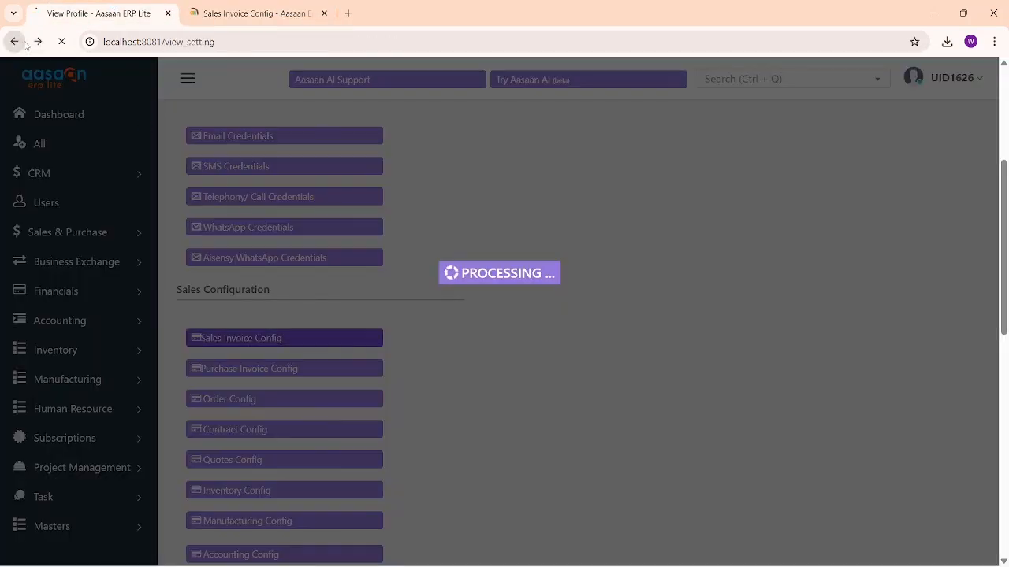
click(264, 11)
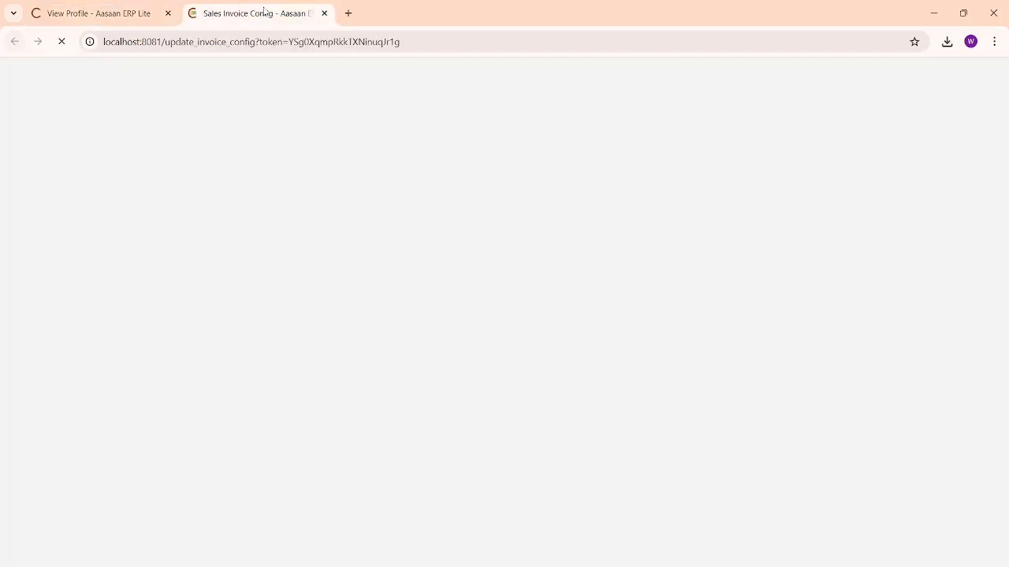
click(126, 9)
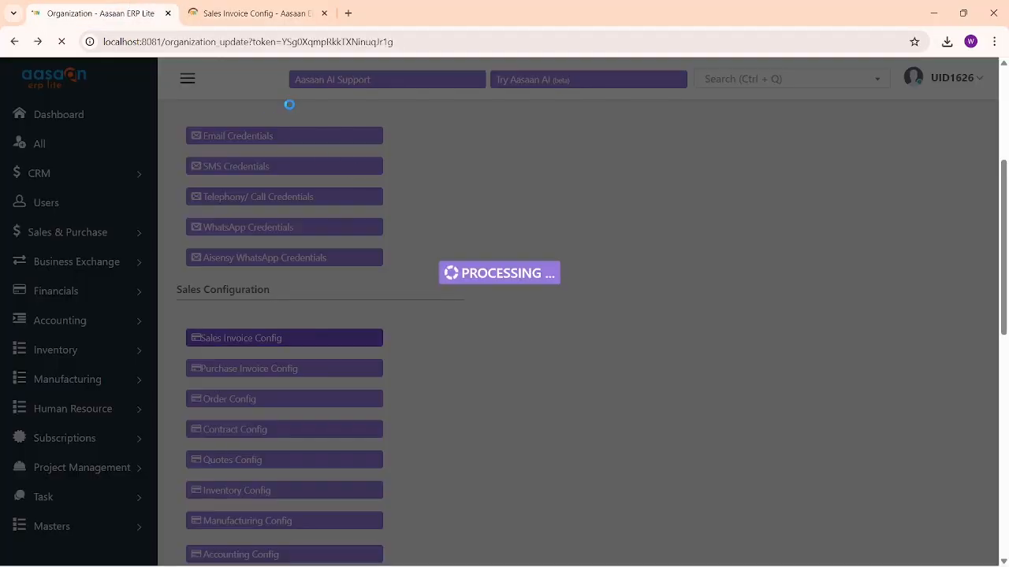
click(265, 14)
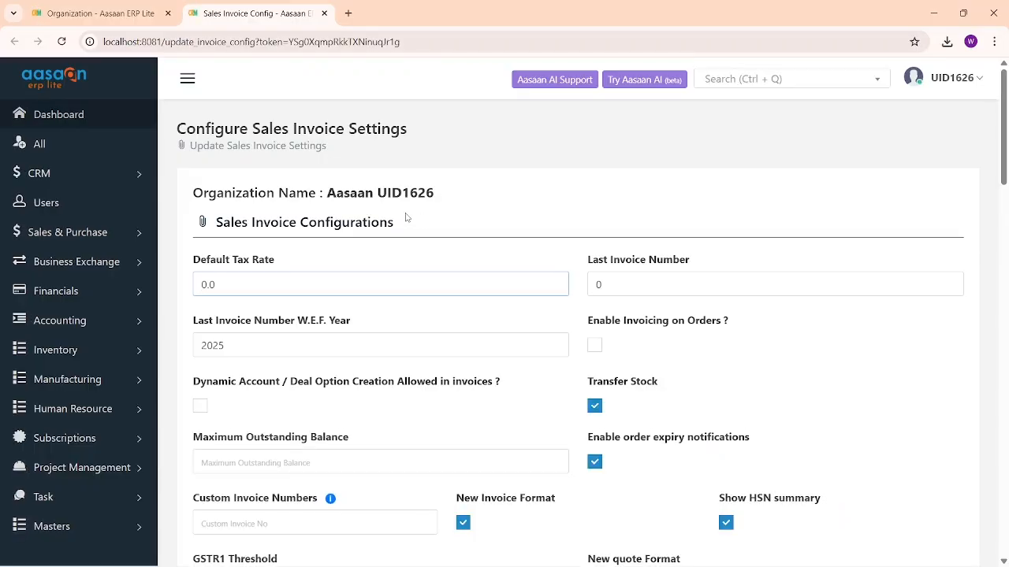
scroll(400, 214, down, 1)
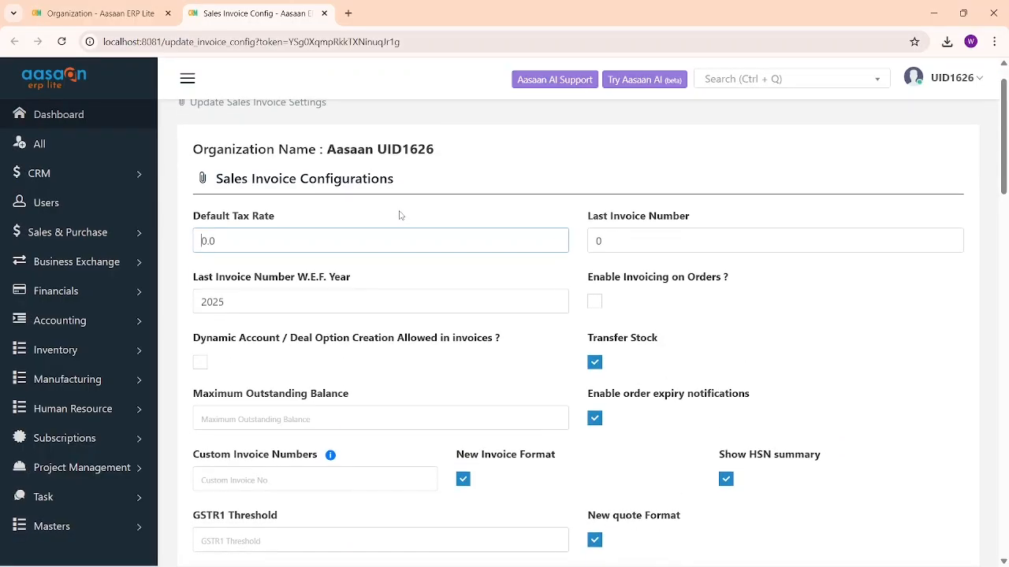
Examine the Last Invoice Number, Last Invoice Number W.E.F. Year and Enable Invoicing on Orders settings in the sales invoice configuration.
scroll(400, 215, down, 1)
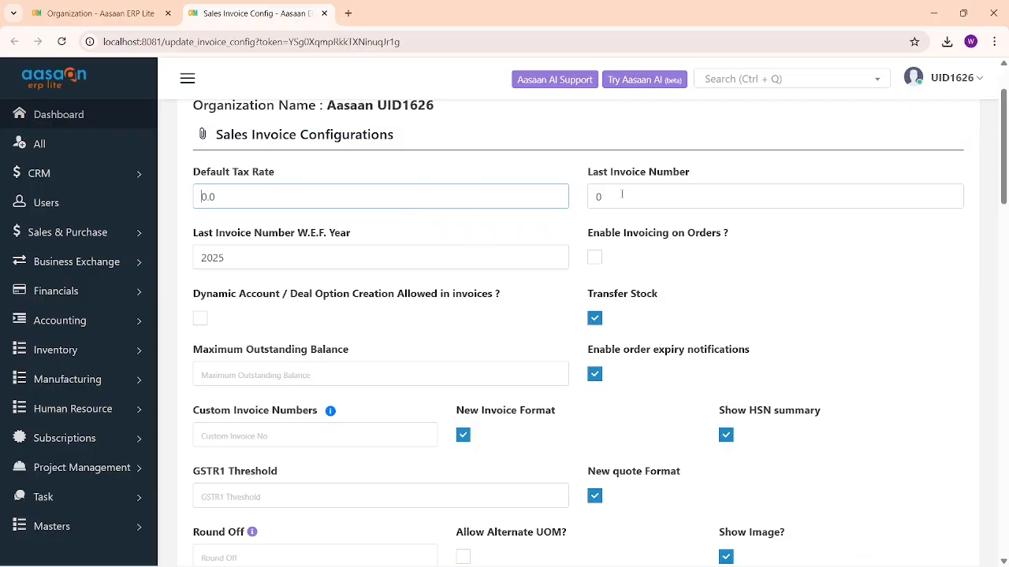
drag(622, 194, 598, 216)
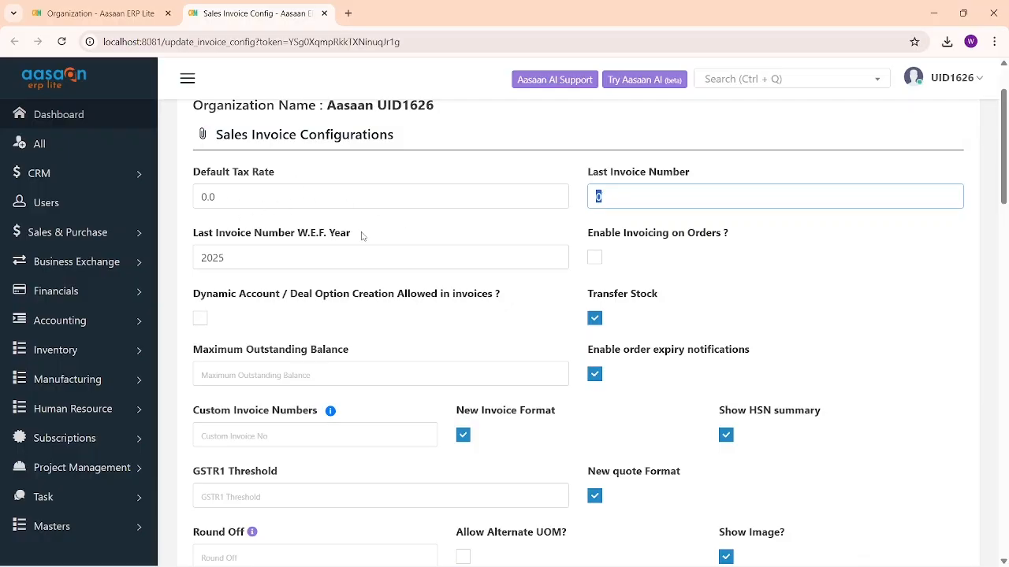
drag(362, 236, 214, 248)
click(617, 267)
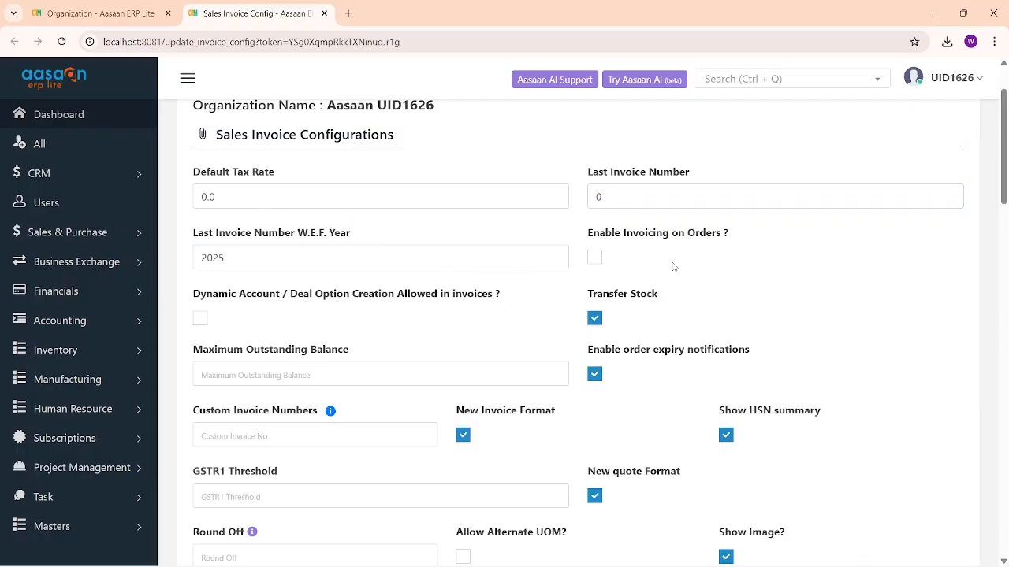
scroll(464, 270, down, 1)
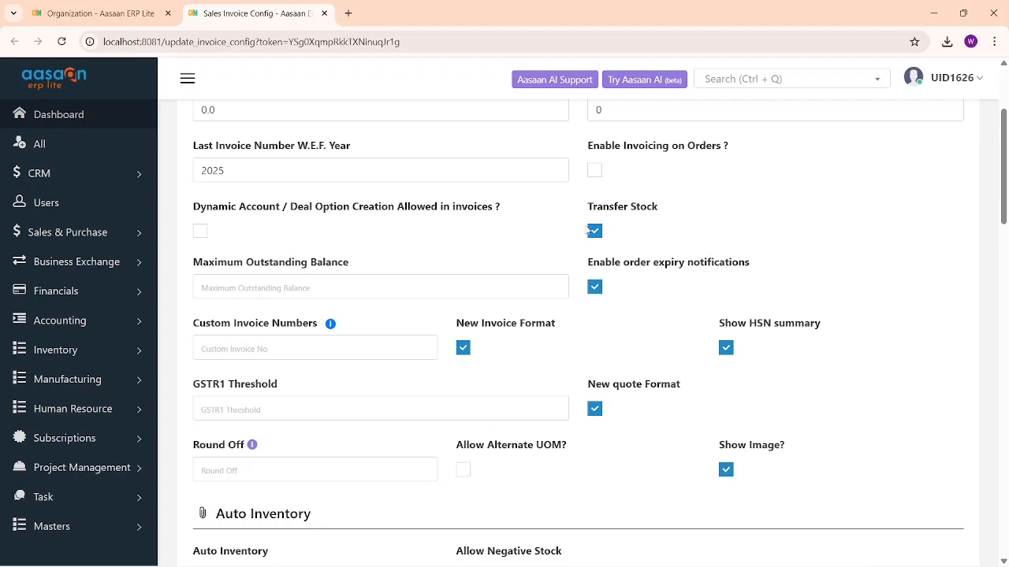
Untick the Transfer Stock option and tick it again.
drag(587, 206, 664, 211)
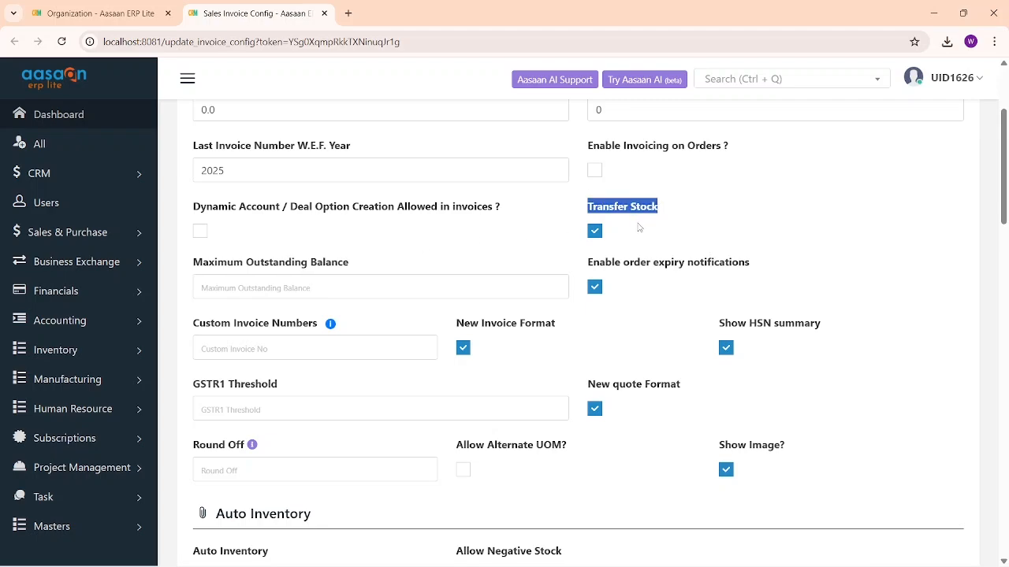
click(595, 233)
click(621, 229)
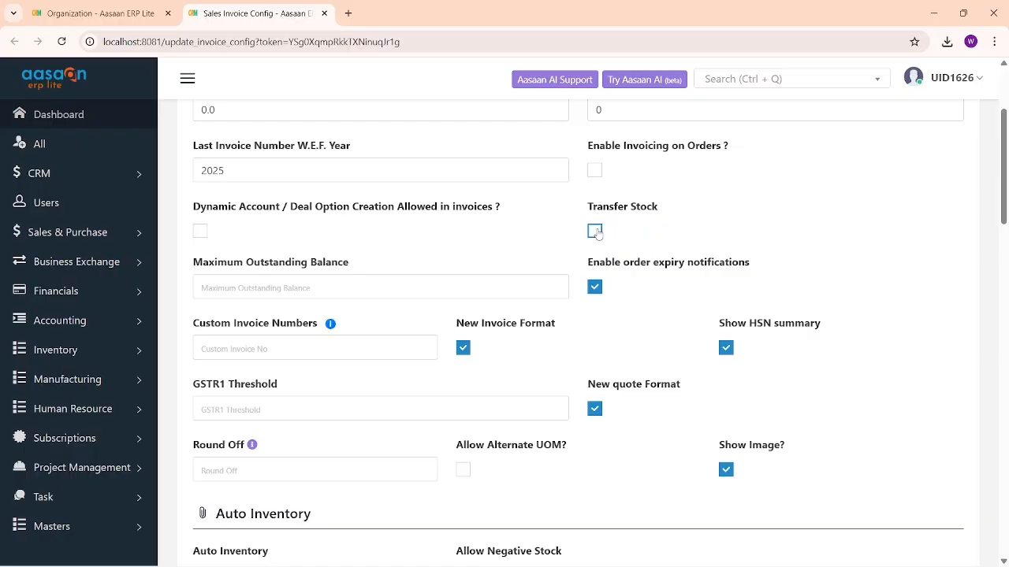
click(594, 230)
Examine the New Invoice Format, Show HSN summary and New quote Format options and the placeholder help for Custom Invoice Numbers.
drag(464, 323, 560, 335)
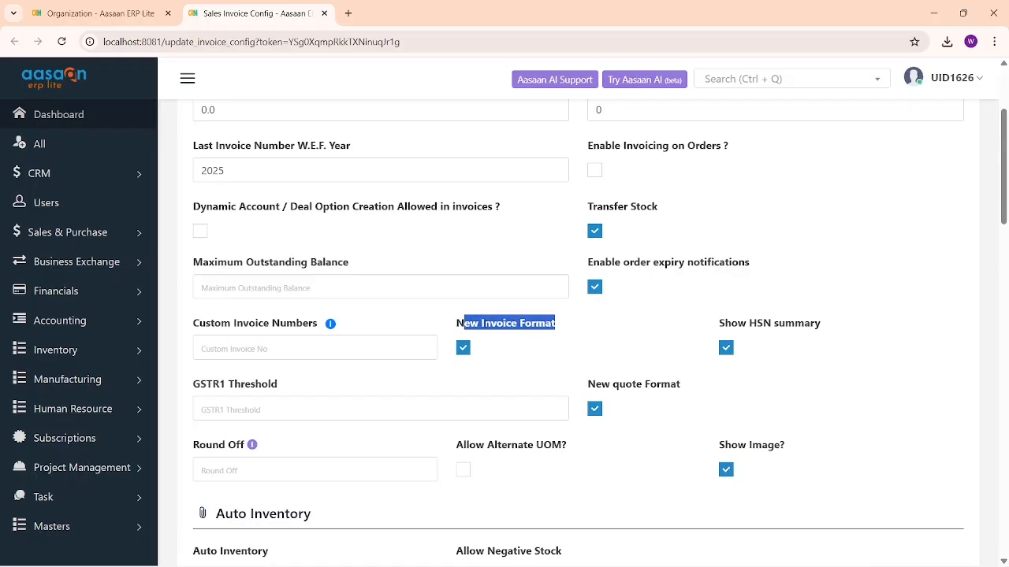
mouse_move(332, 327)
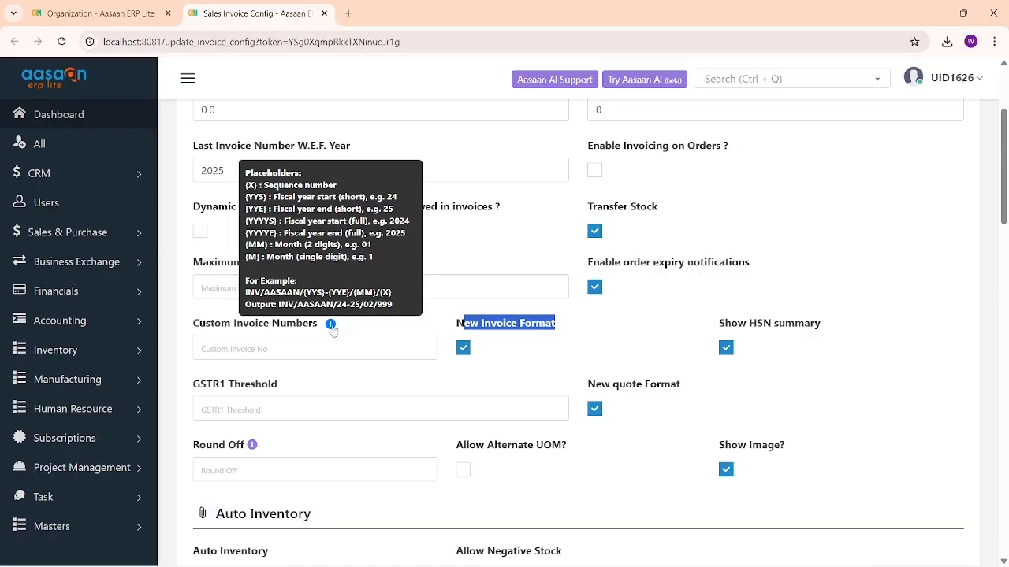
click(598, 351)
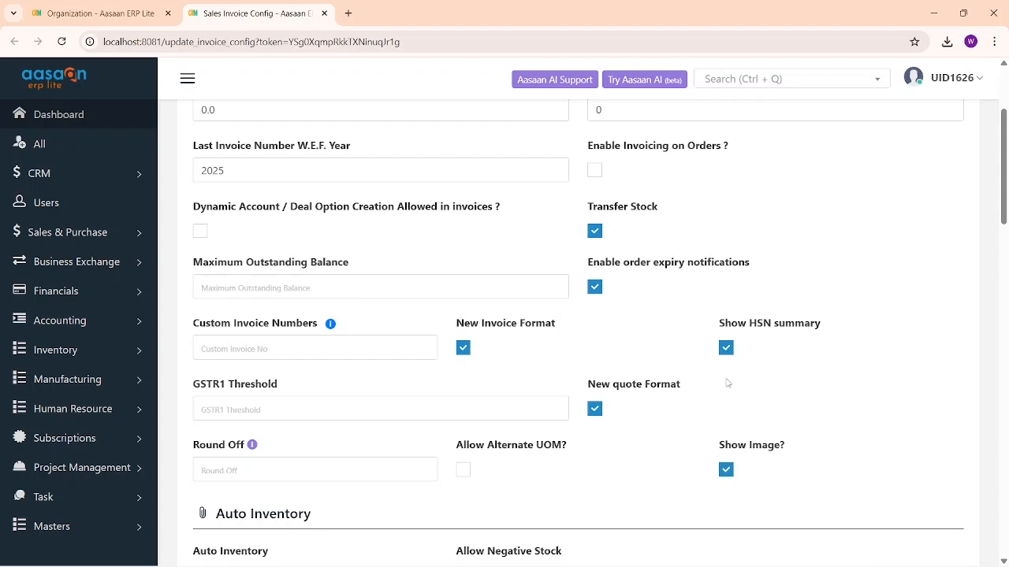
drag(716, 329, 811, 348)
click(792, 371)
drag(586, 386, 691, 387)
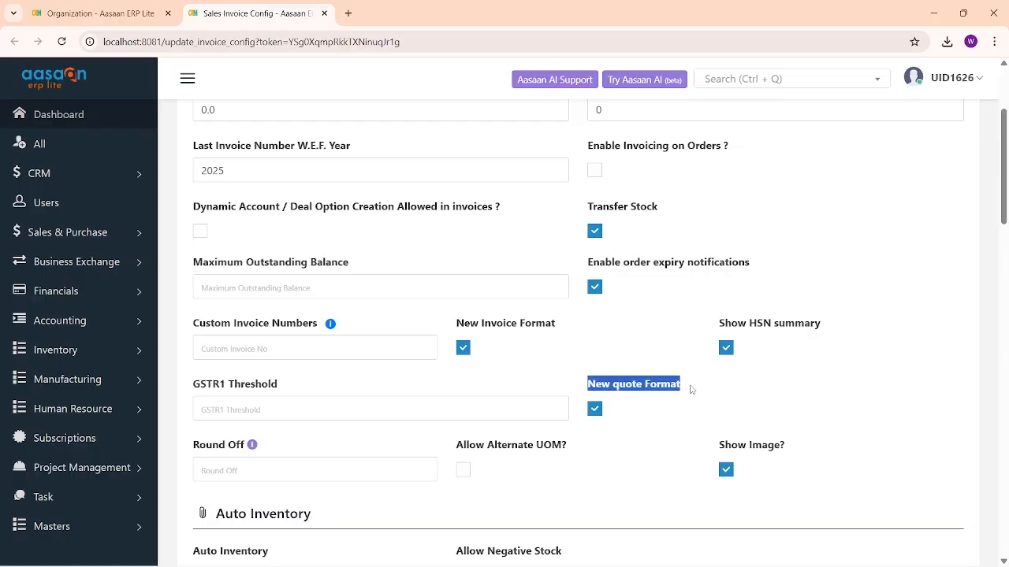
Examine the Round Off field and the Show Image option.
scroll(622, 441, down, 2)
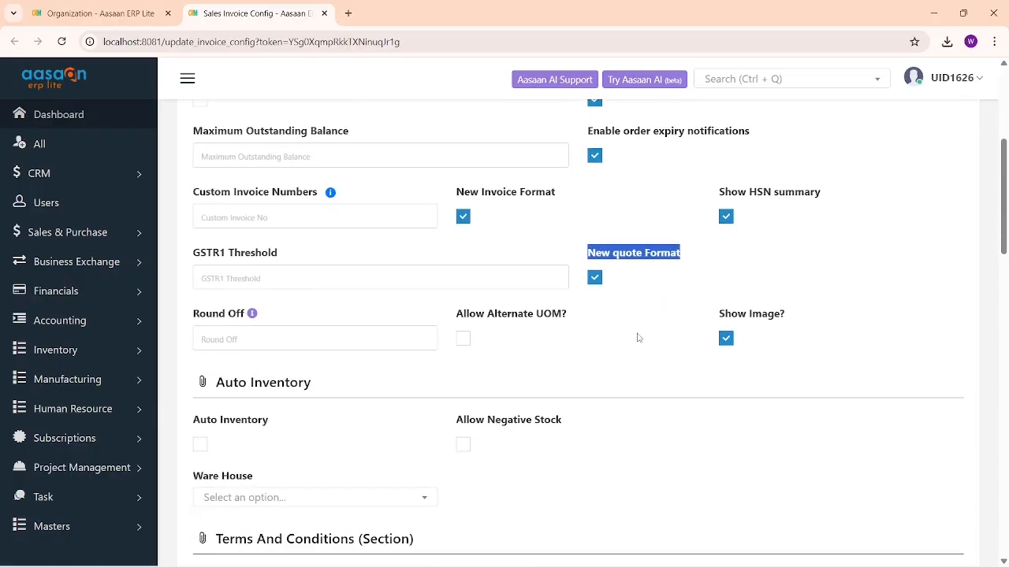
click(356, 332)
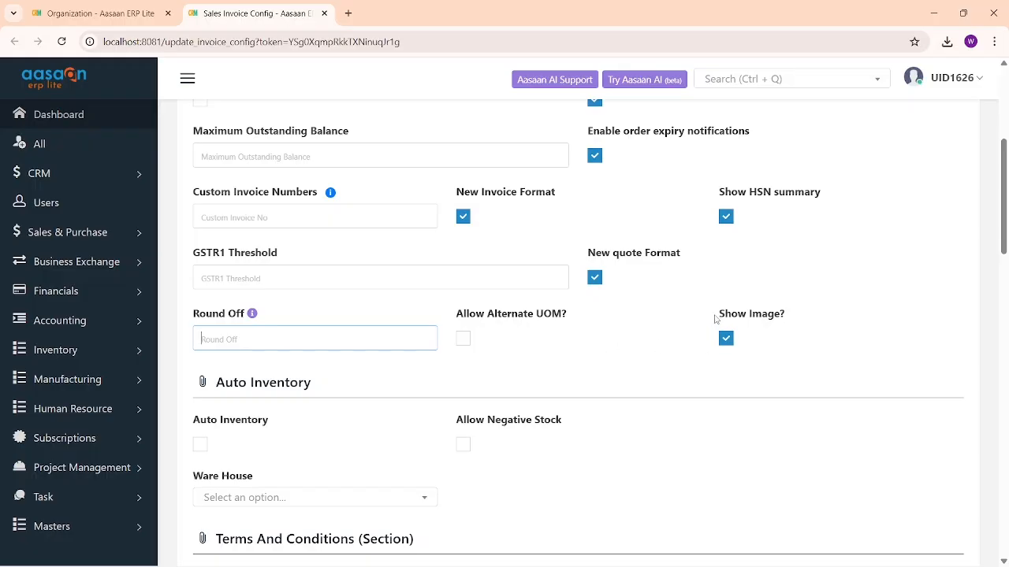
drag(717, 314, 780, 315)
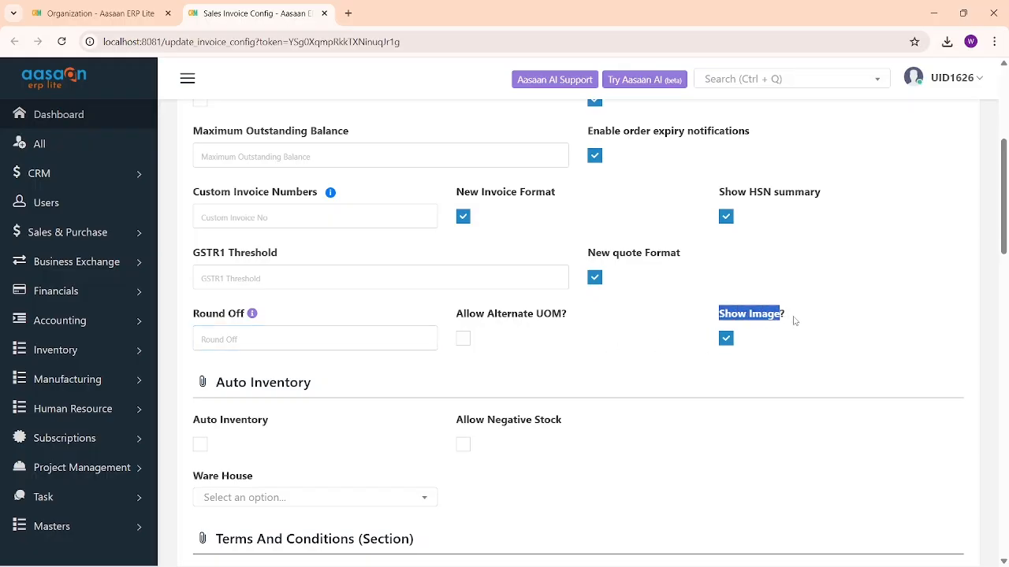
Enable Auto Inventory, examine the Allow Negative Stock option, and select Aasaan Warehouse as the Ware House.
scroll(671, 344, down, 3)
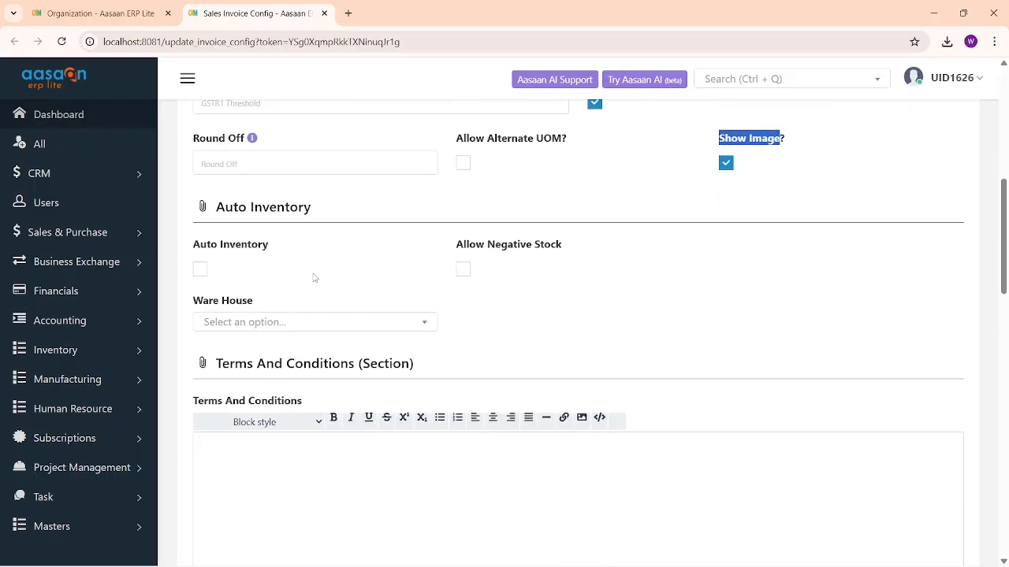
drag(193, 244, 305, 248)
click(306, 250)
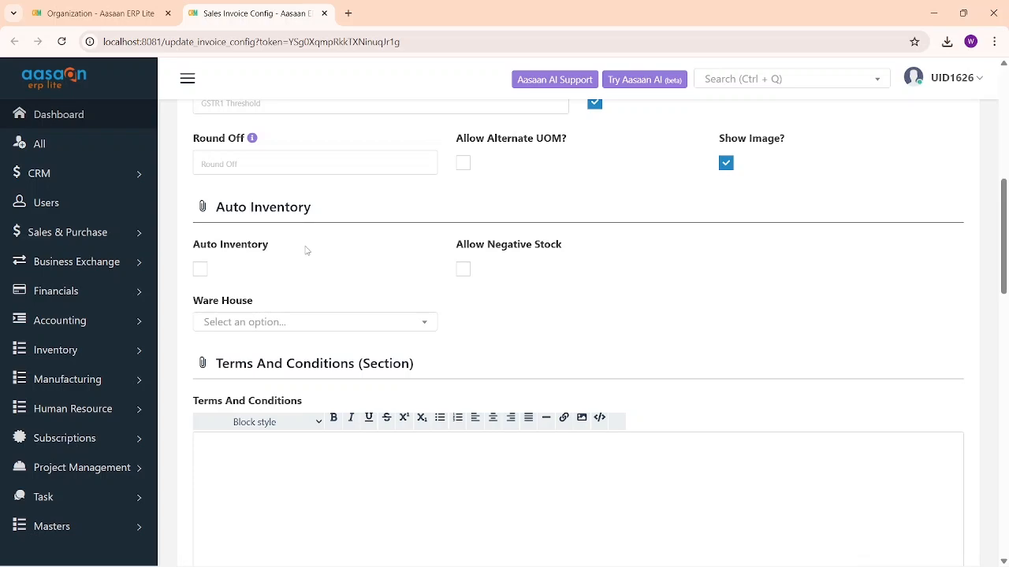
click(200, 268)
drag(450, 250, 670, 255)
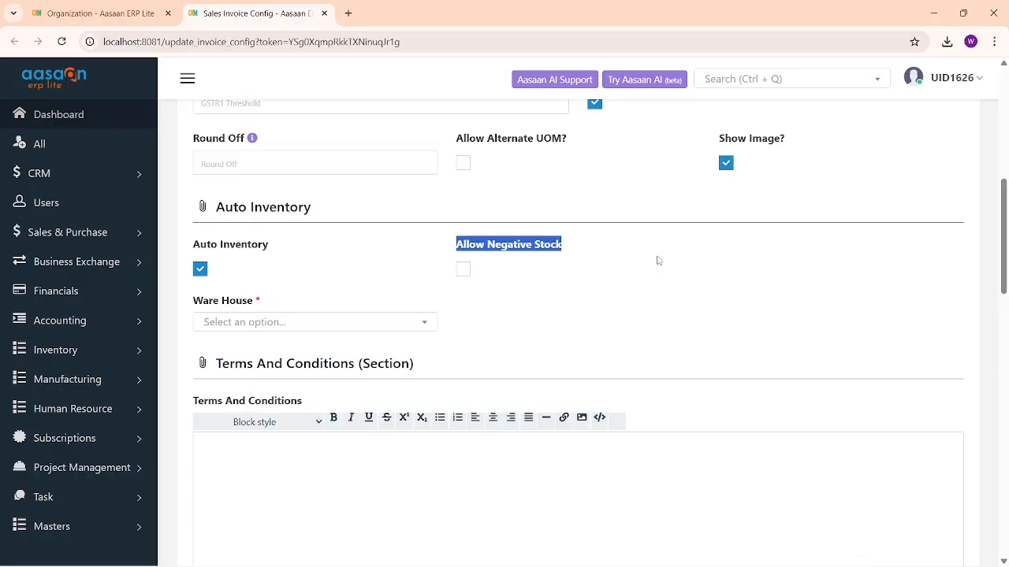
click(456, 269)
click(346, 322)
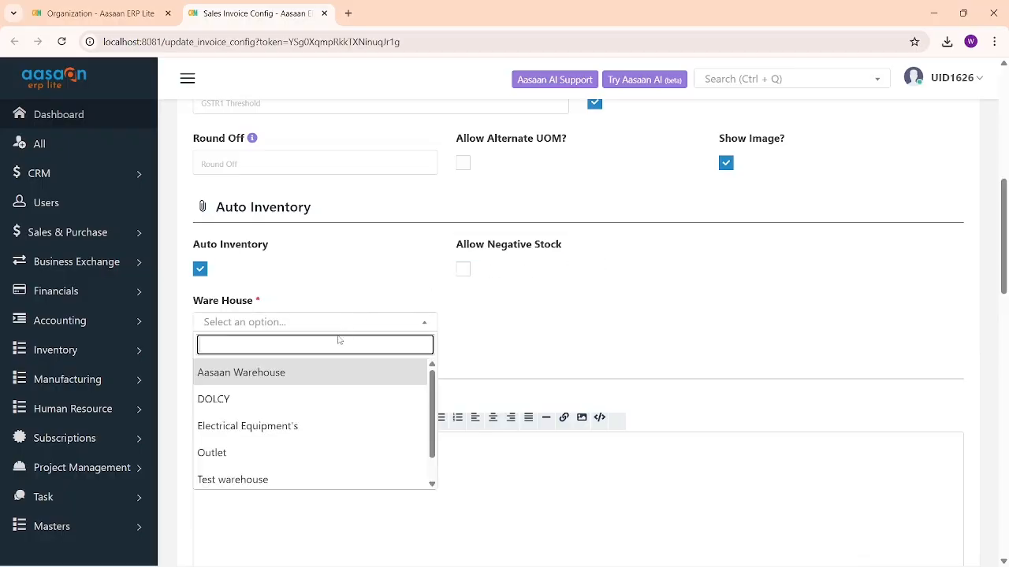
click(282, 380)
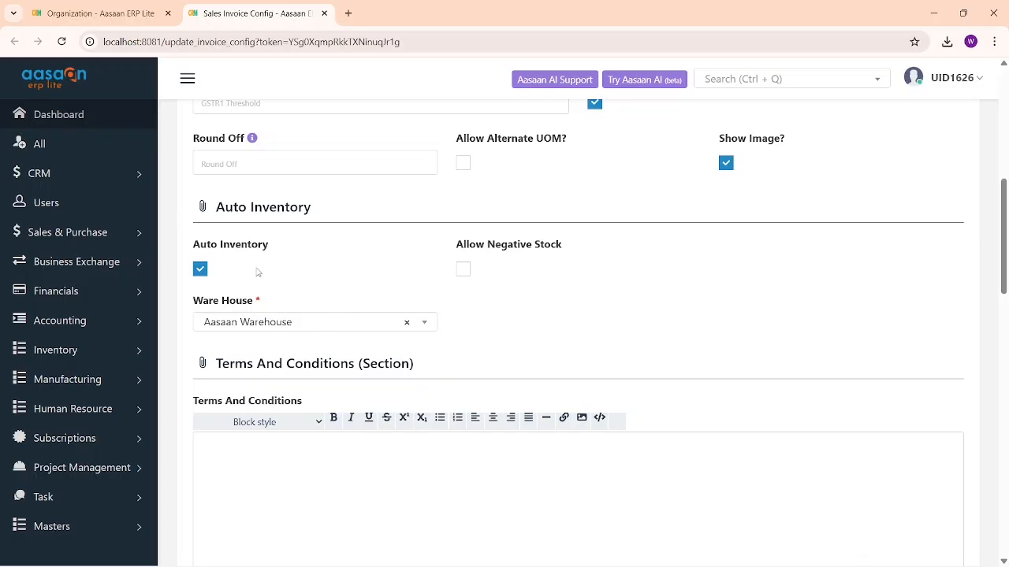
Examine the Terms And Conditions and Terms And Conditions Quotes editors.
scroll(268, 260, down, 2)
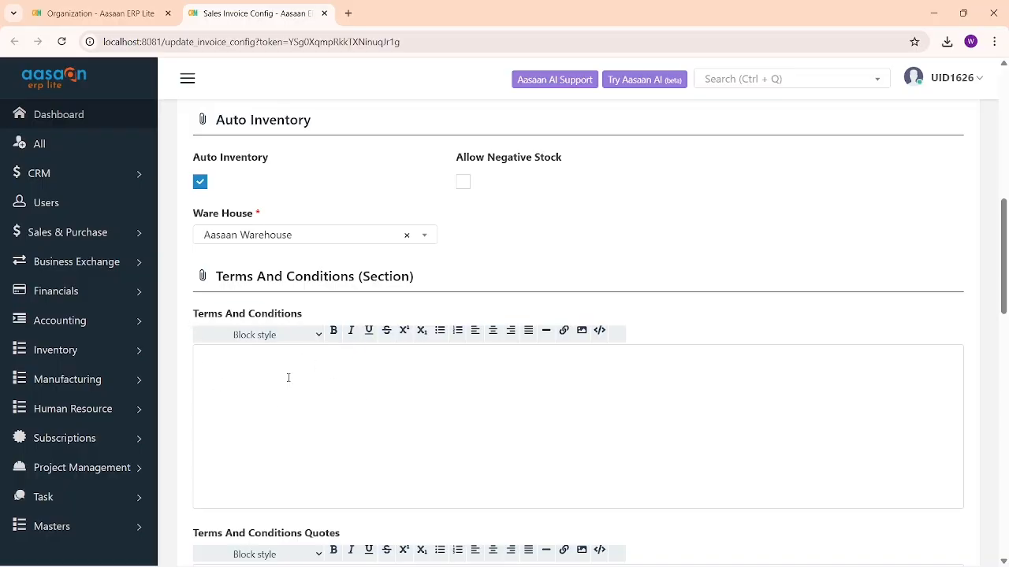
scroll(288, 378, down, 4)
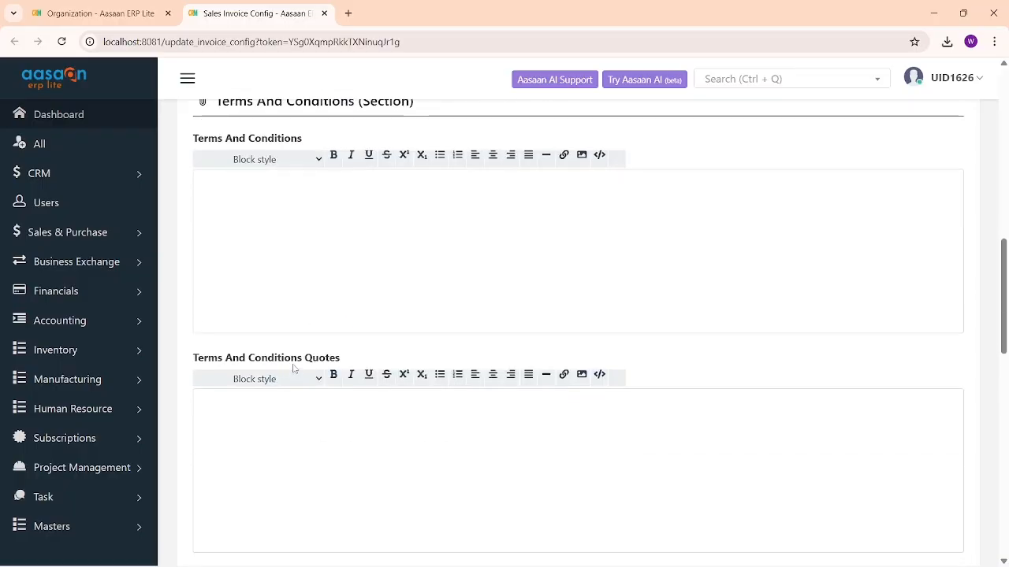
scroll(293, 368, down, 1)
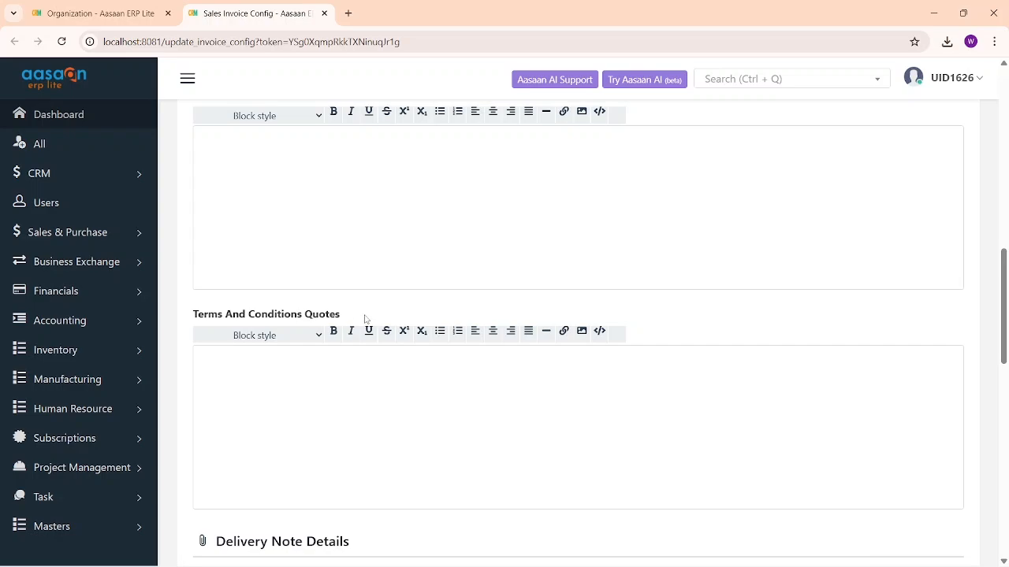
drag(313, 317, 230, 321)
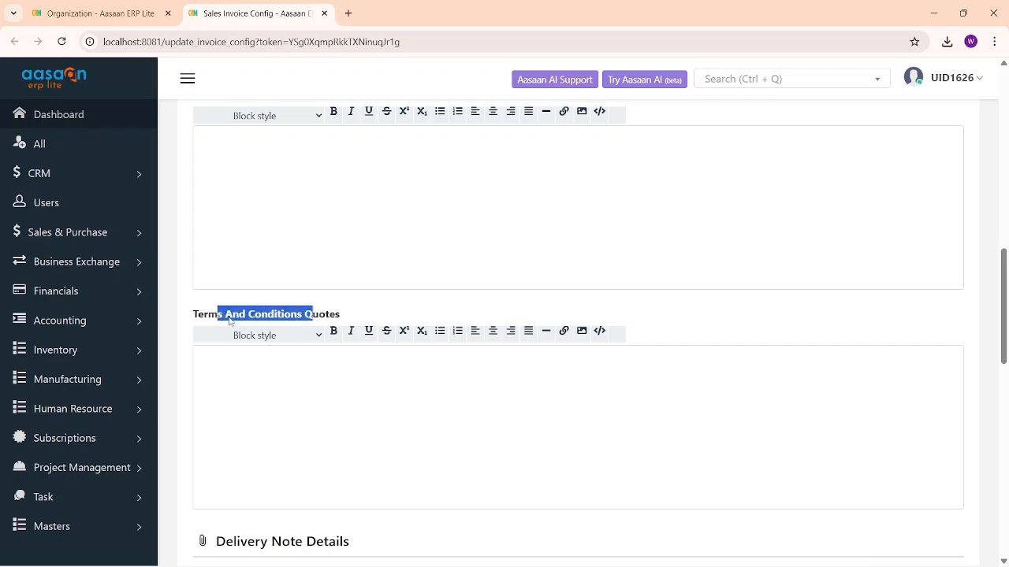
scroll(313, 390, down, 2)
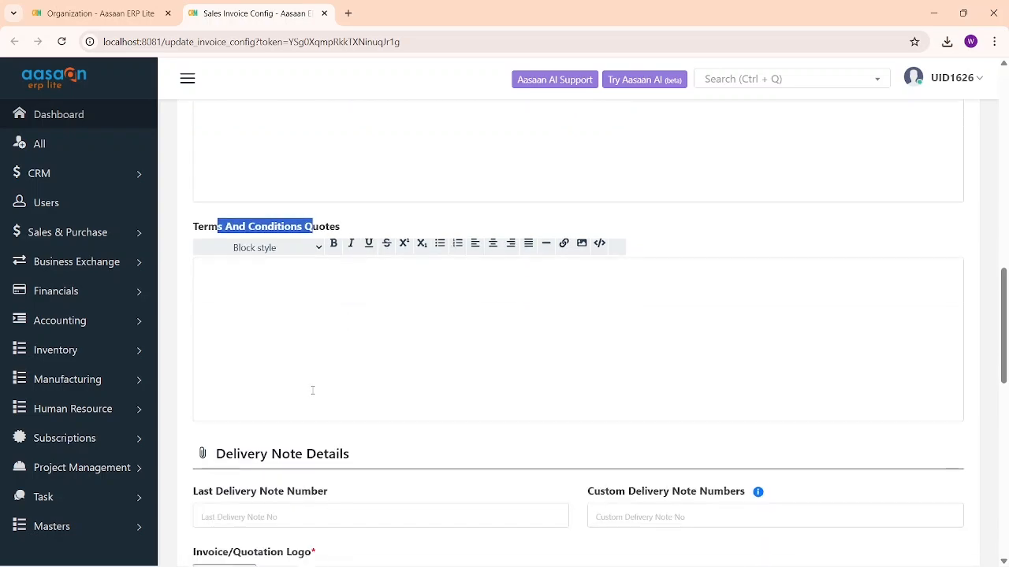
Examine the Delivery Note Details section with its Last Delivery Note Number and Custom Delivery Note Numbers fields.
scroll(312, 390, down, 3)
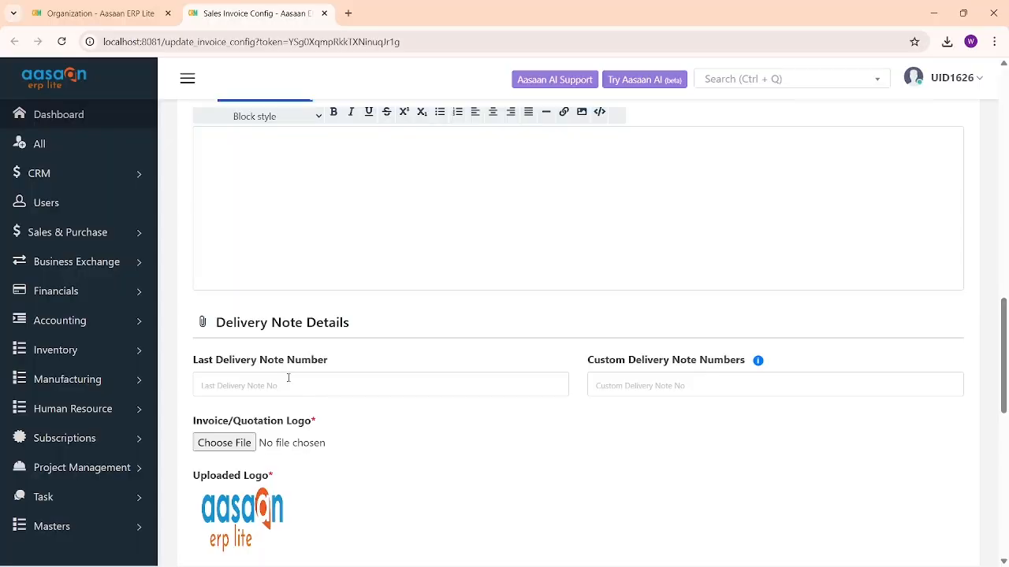
drag(211, 334, 372, 325)
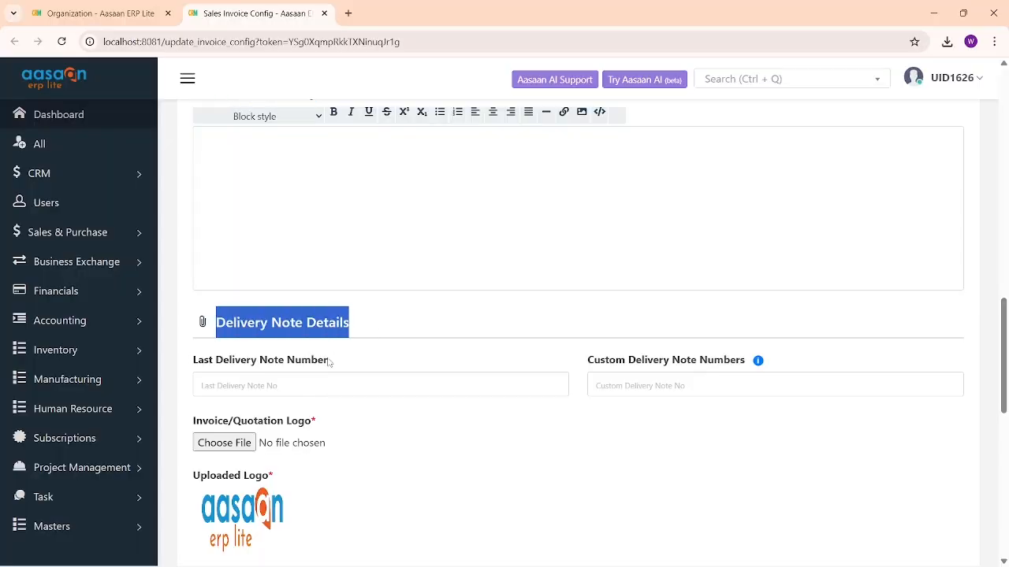
drag(225, 361, 342, 361)
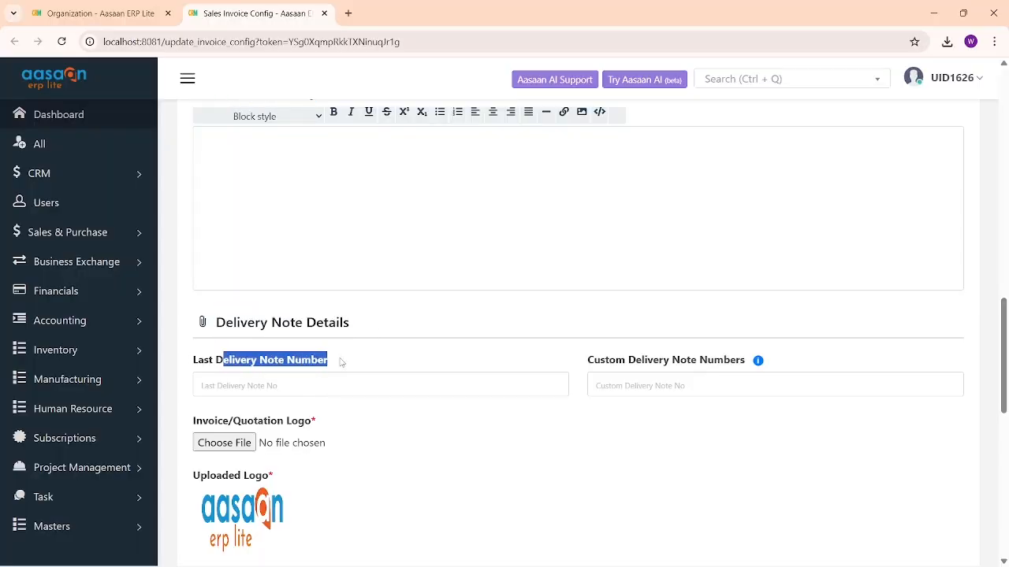
click(463, 383)
click(662, 402)
drag(593, 362, 723, 363)
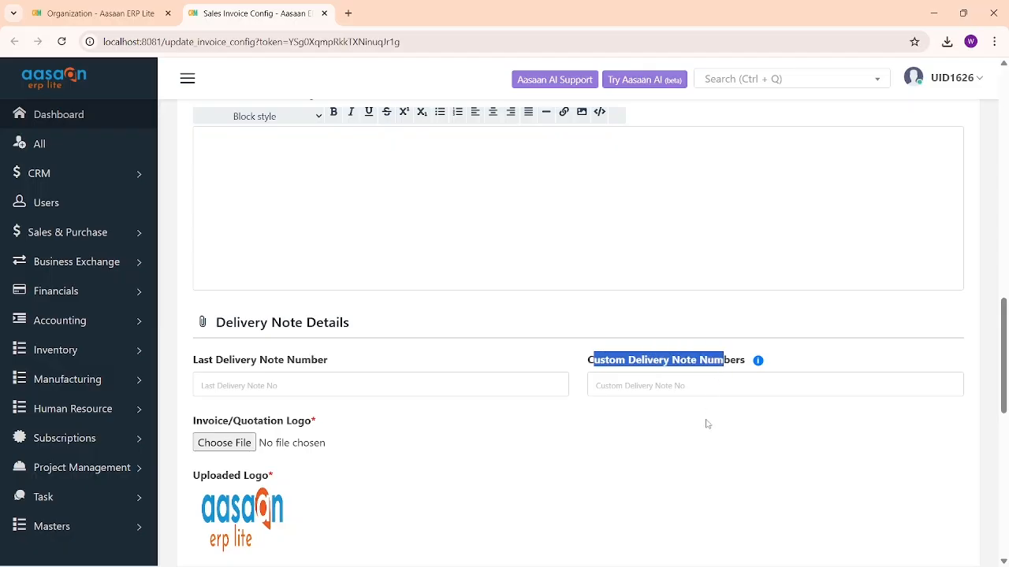
click(702, 423)
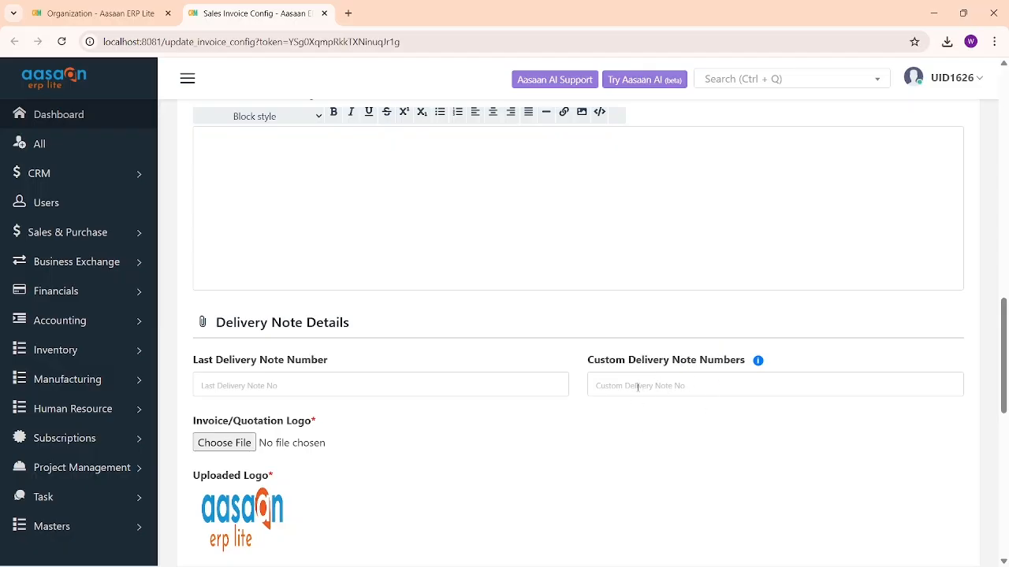
Examine the Invoice/Quotation Logo and Invoice/Quotation stamp upload fields and their uploaded images.
scroll(638, 387, down, 2)
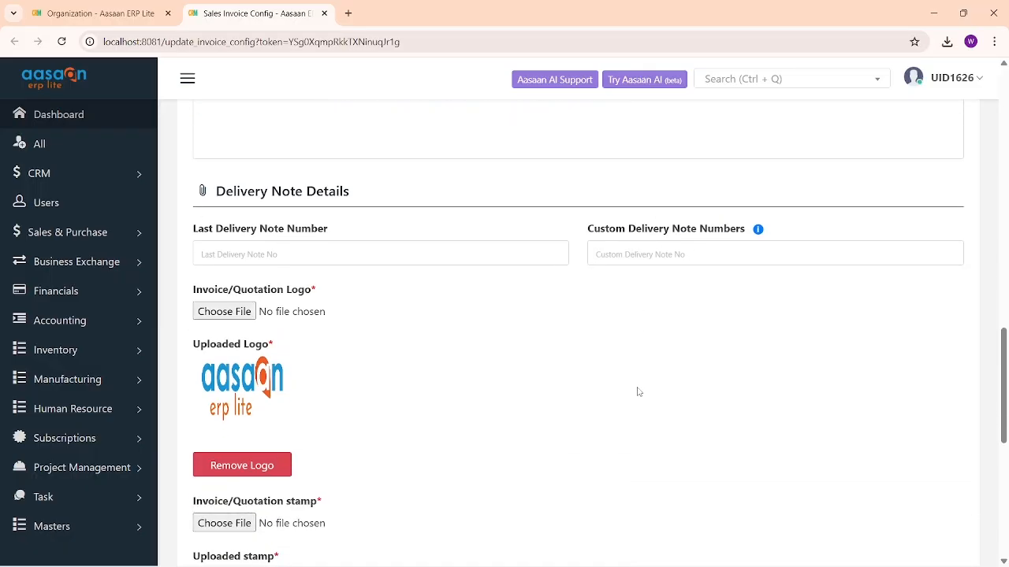
scroll(638, 392, down, 1)
scroll(639, 392, down, 2)
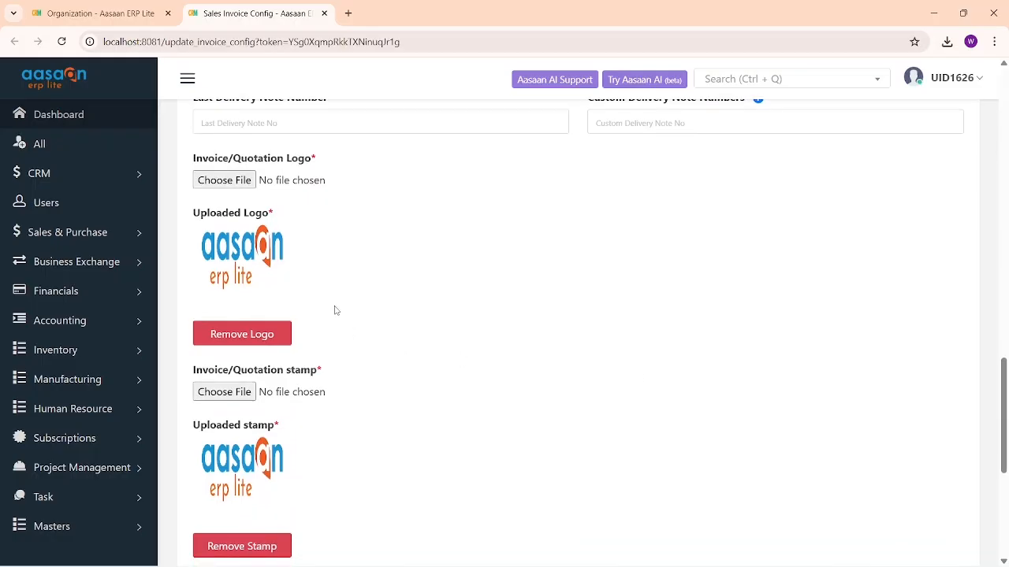
scroll(322, 322, down, 1)
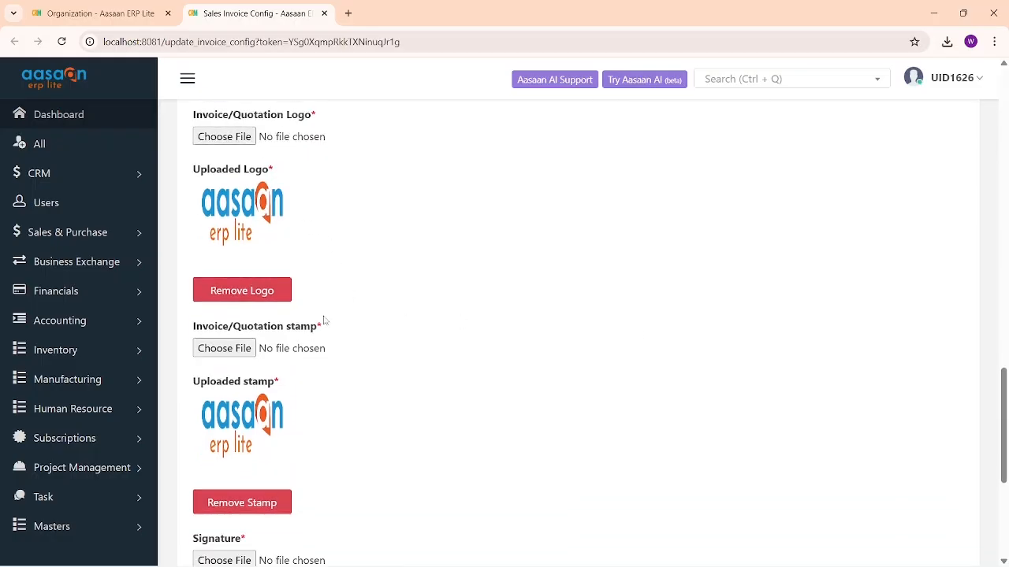
double_click(296, 326)
scroll(313, 353, down, 4)
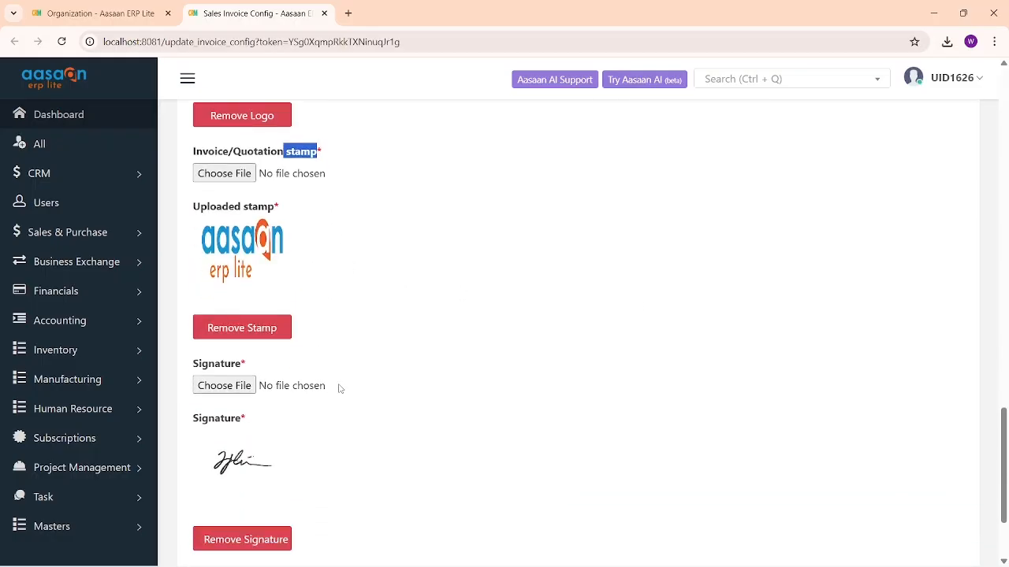
Open the file chooser for the Signature upload, cancel it, and view the rest of the configuration page.
click(308, 386)
key(Escape)
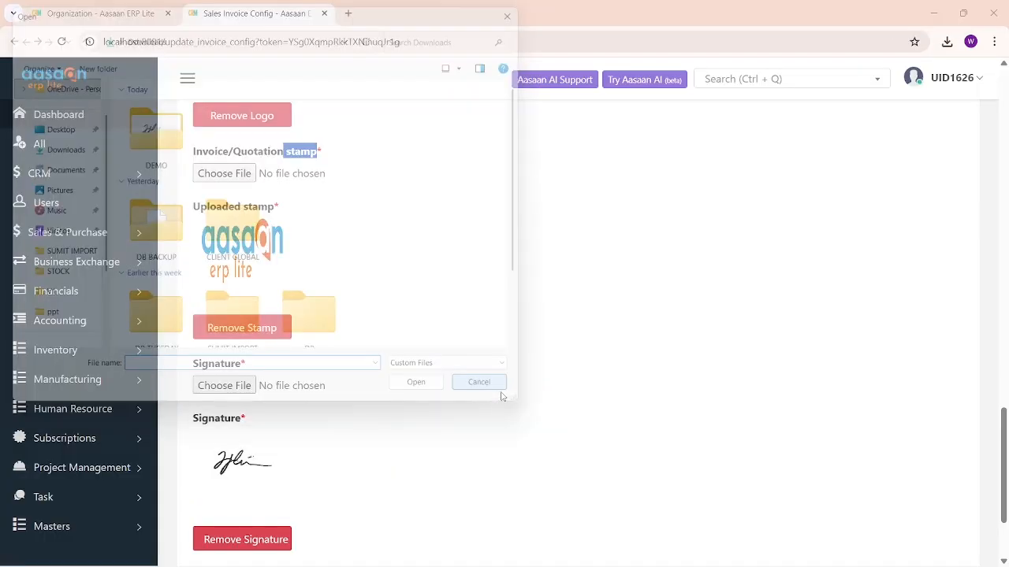
scroll(676, 339, up, 4)
scroll(676, 339, down, 5)
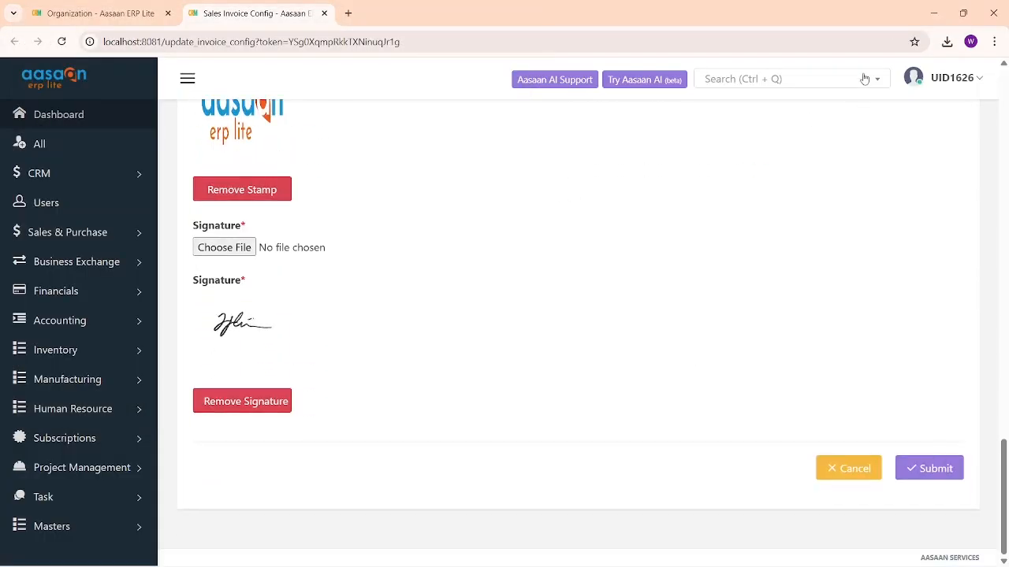
Close the Organization page and open the Purchase Invoice Config page from the account settings.
click(953, 78)
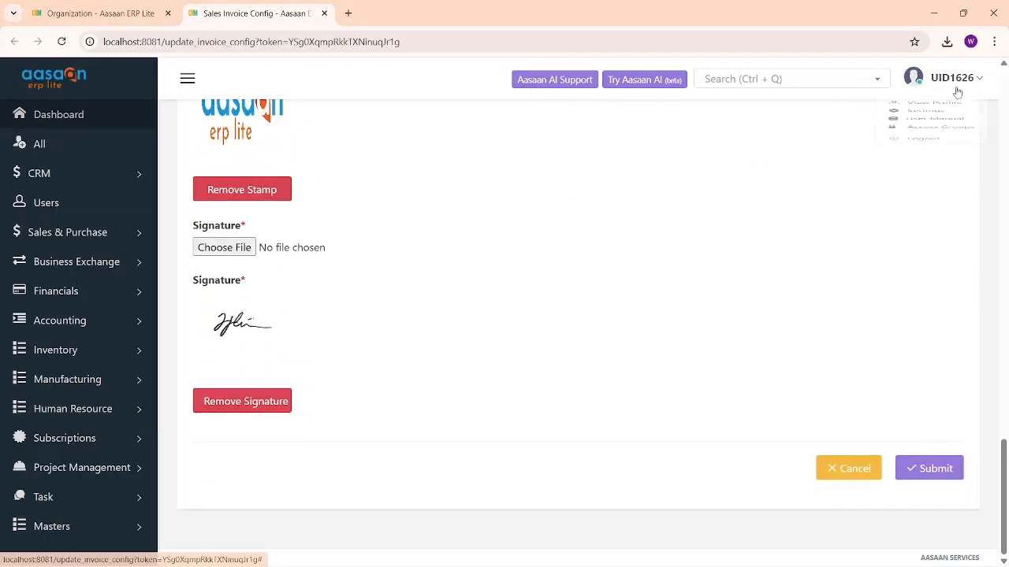
click(150, 14)
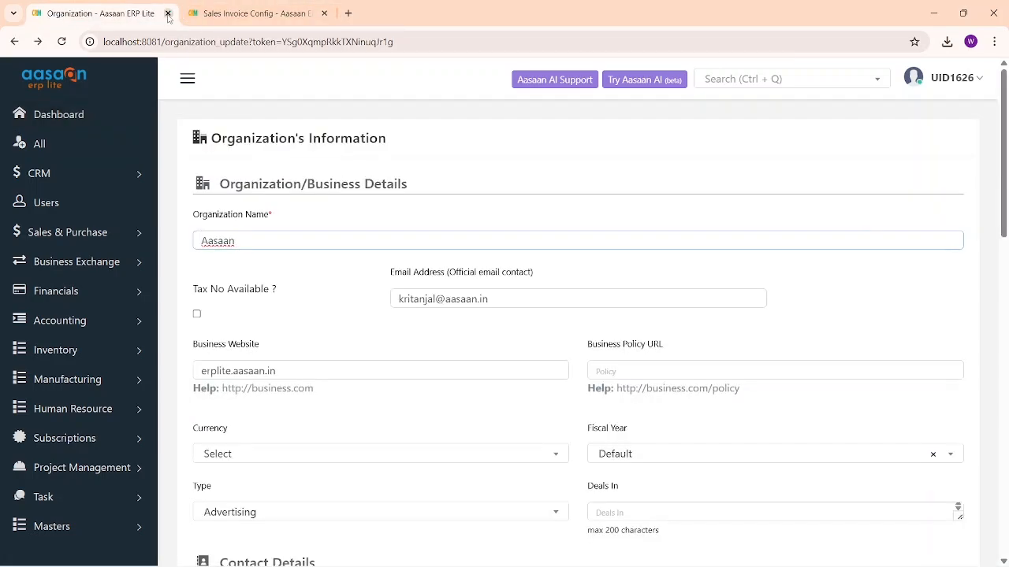
click(167, 13)
click(928, 136)
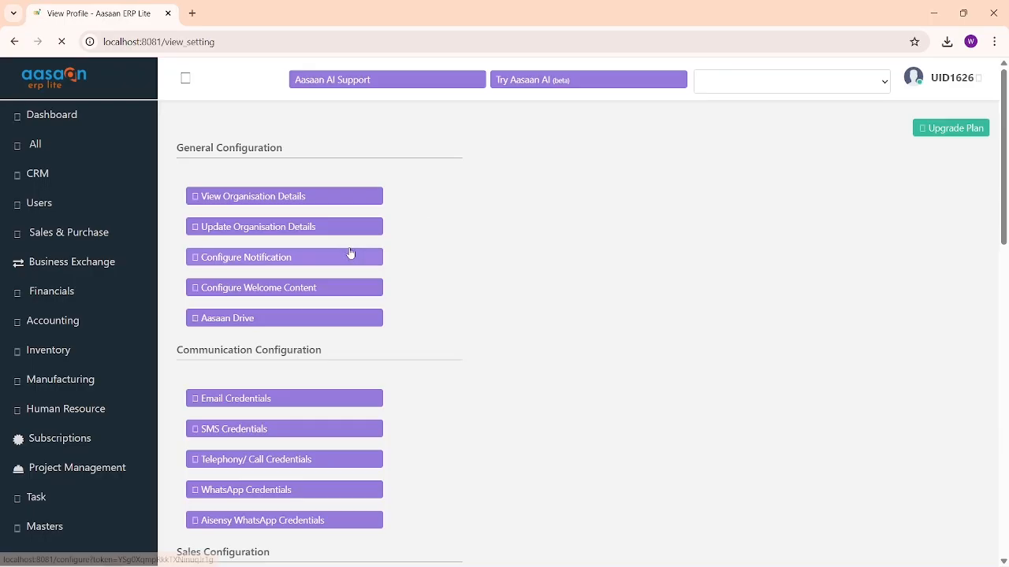
scroll(349, 253, down, 3)
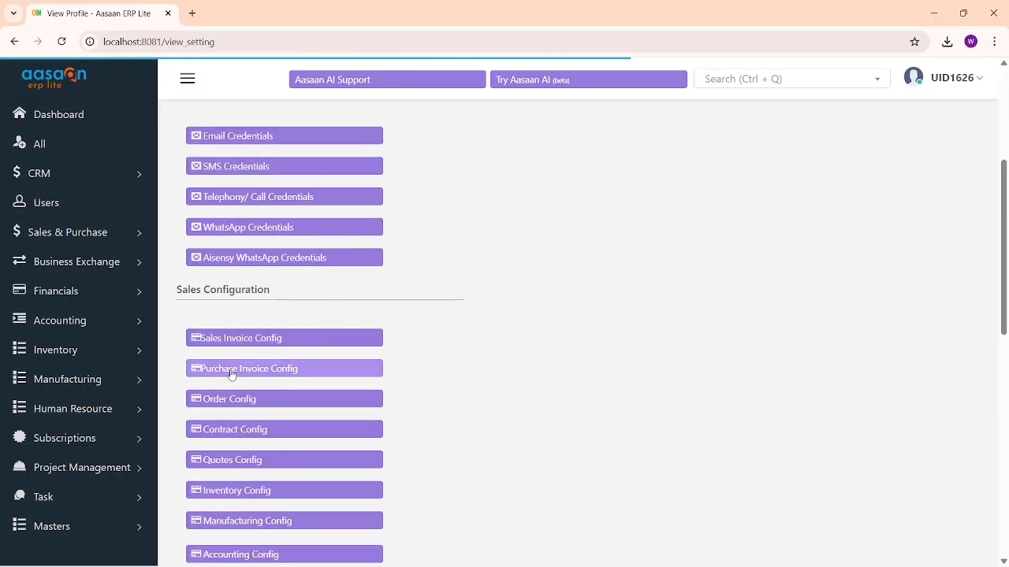
click(230, 370)
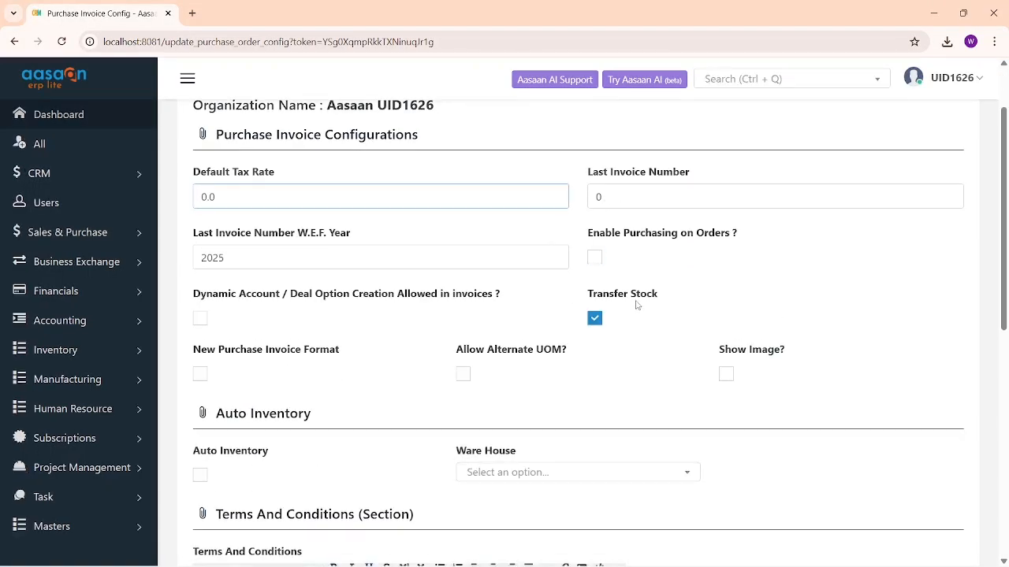
Examine the Transfer Stock and Show Image options and the Auto Inventory section of the purchase invoice configuration.
drag(593, 293, 677, 301)
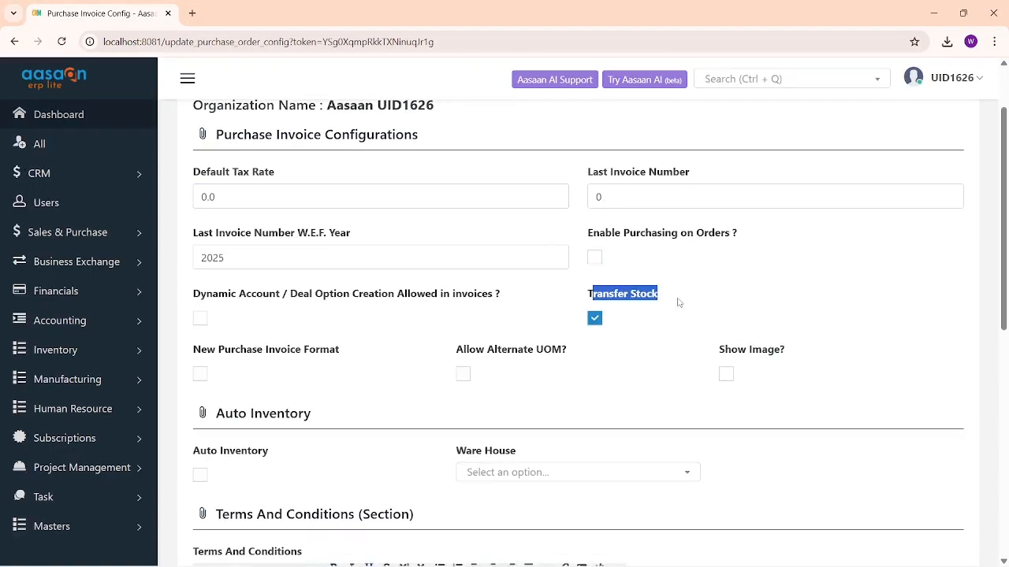
triple_click(725, 355)
scroll(723, 338, down, 1)
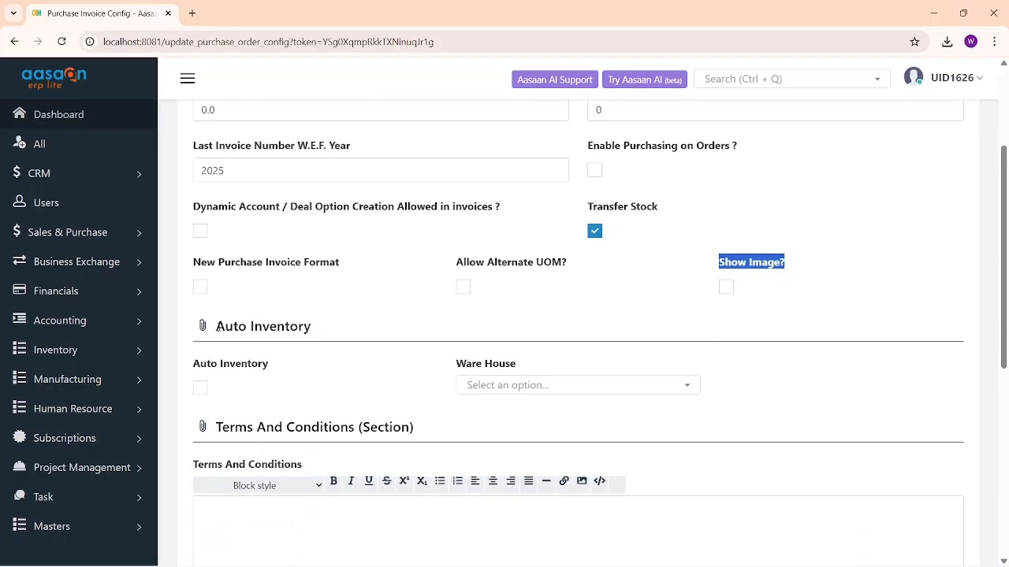
triple_click(317, 329)
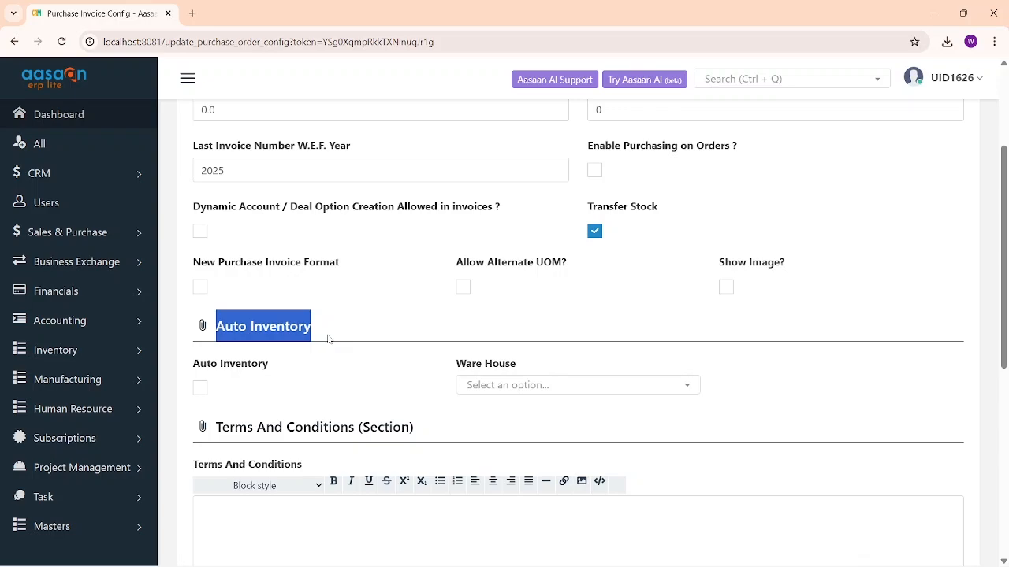
click(354, 364)
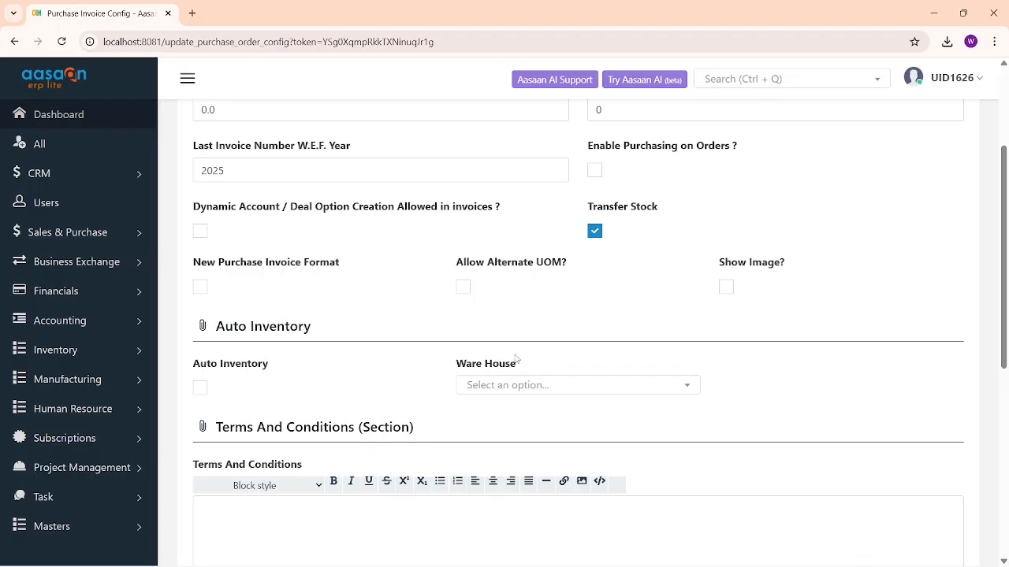
Examine the purchase invoice Terms And Conditions editor and the GRN Details section.
scroll(516, 356, down, 3)
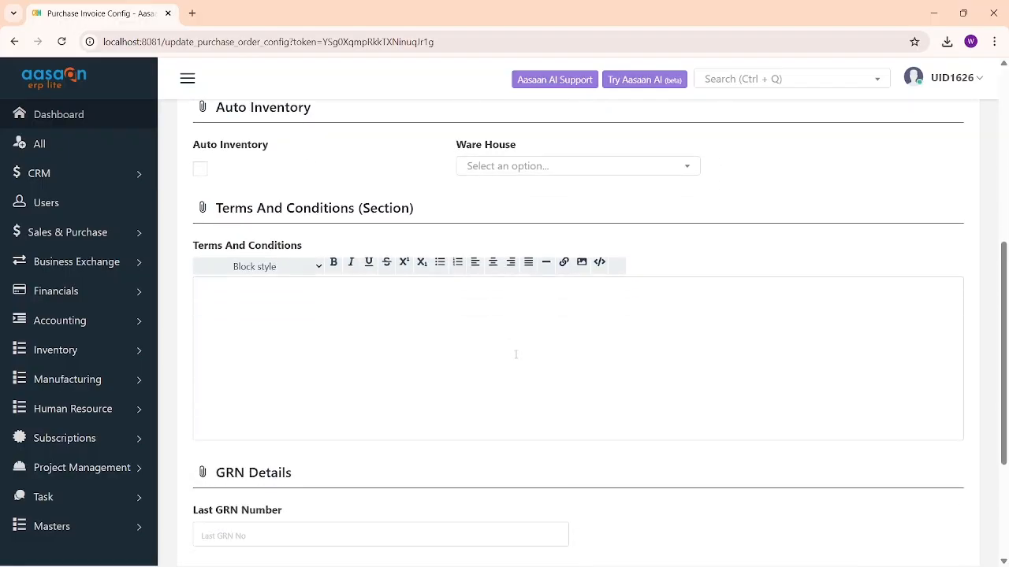
scroll(516, 354, down, 3)
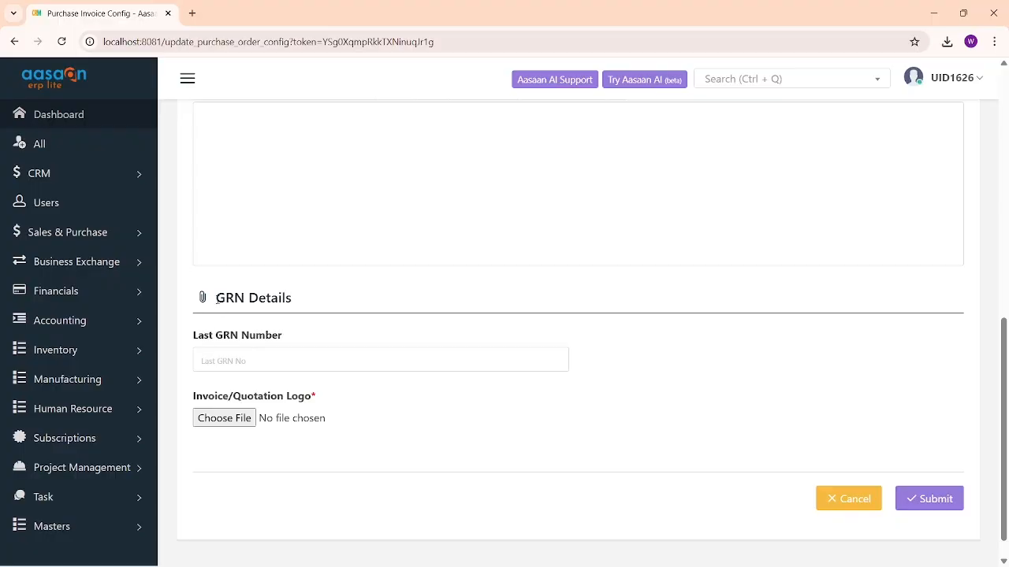
drag(214, 299, 319, 309)
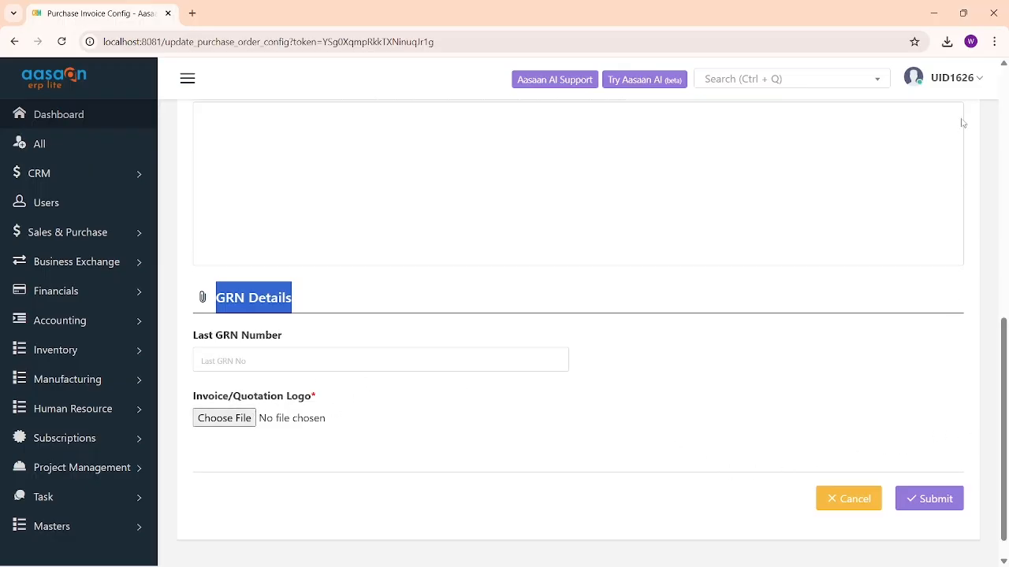
Return to the account settings, look through the Communication and Sales Configuration options, and open Accounting Config.
click(979, 80)
click(925, 142)
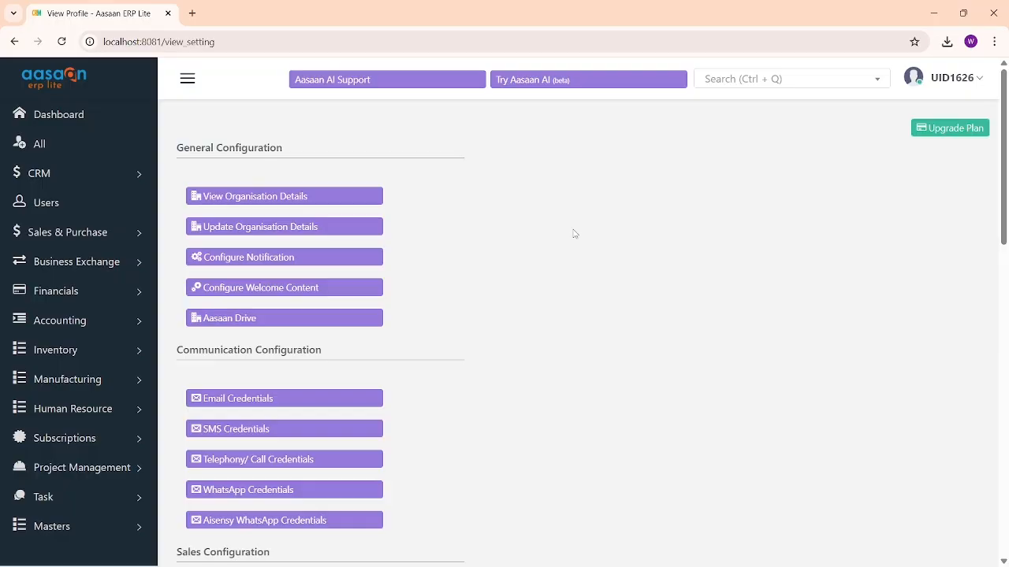
scroll(573, 234, down, 2)
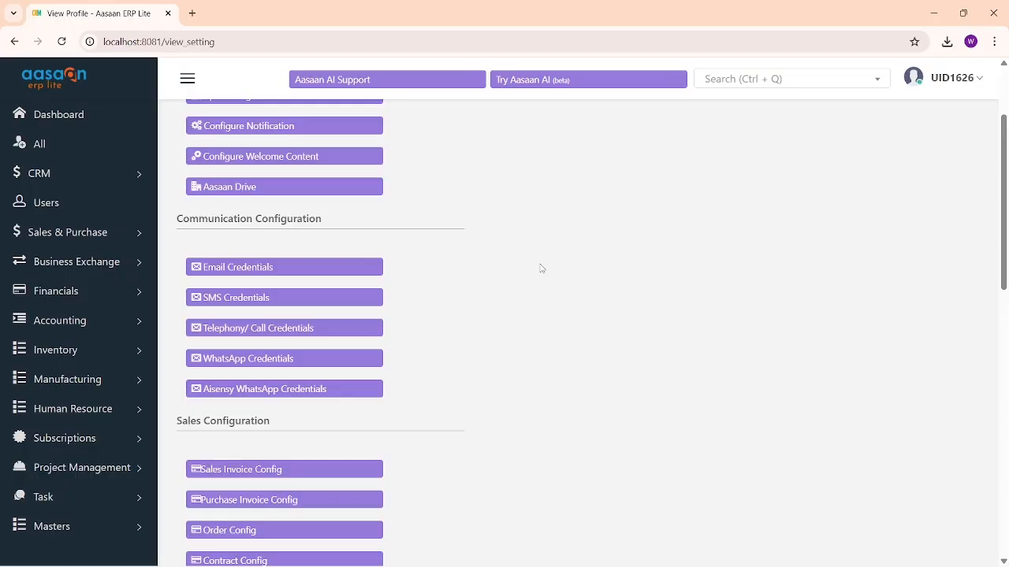
scroll(540, 267, down, 3)
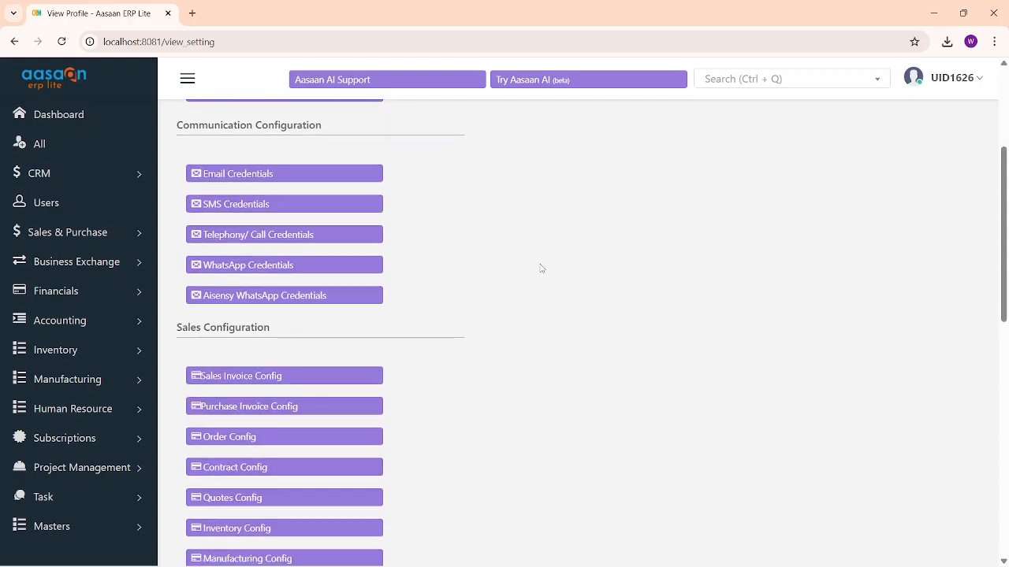
scroll(541, 268, down, 1)
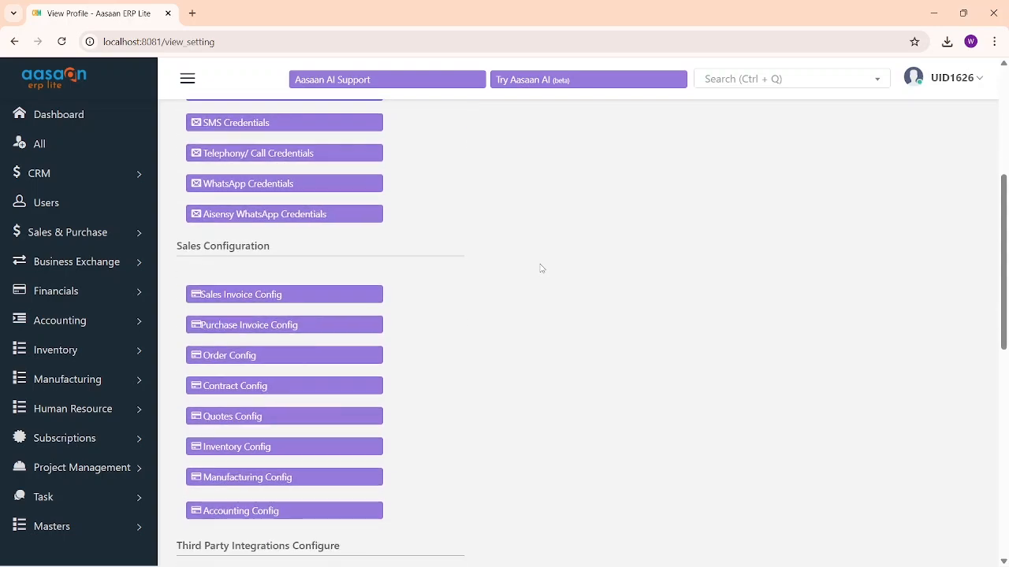
scroll(541, 268, down, 2)
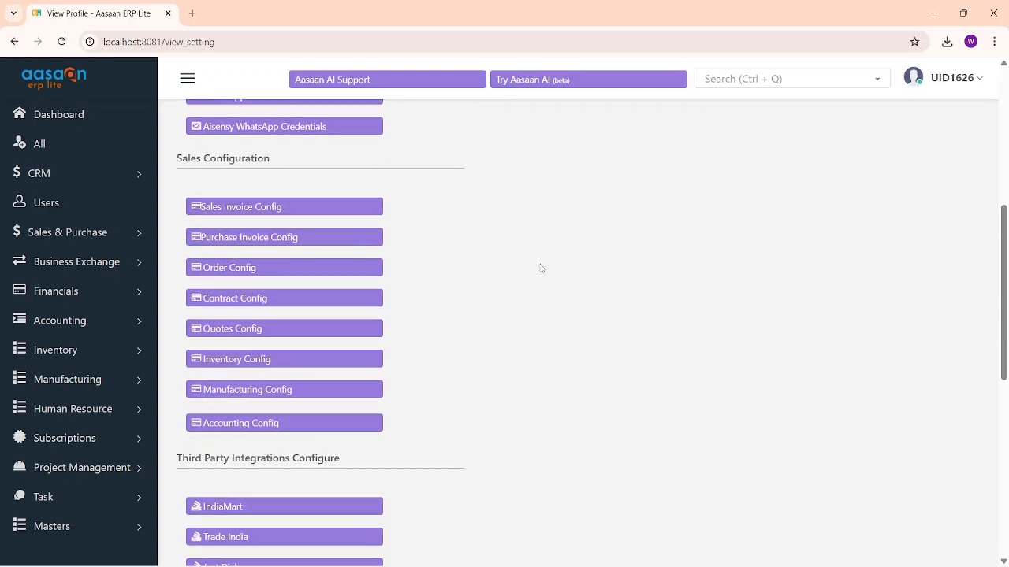
scroll(425, 262, down, 1)
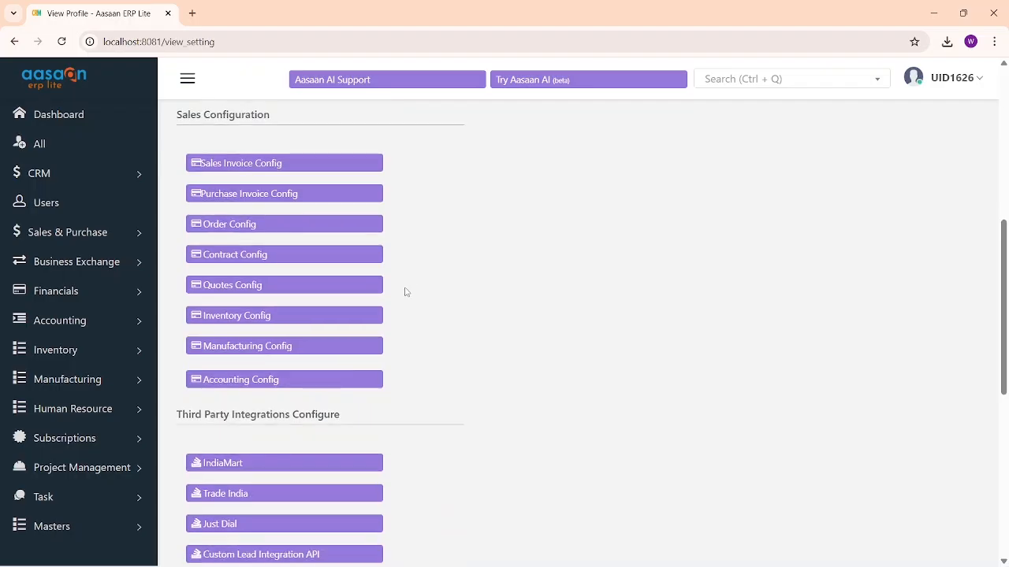
click(230, 381)
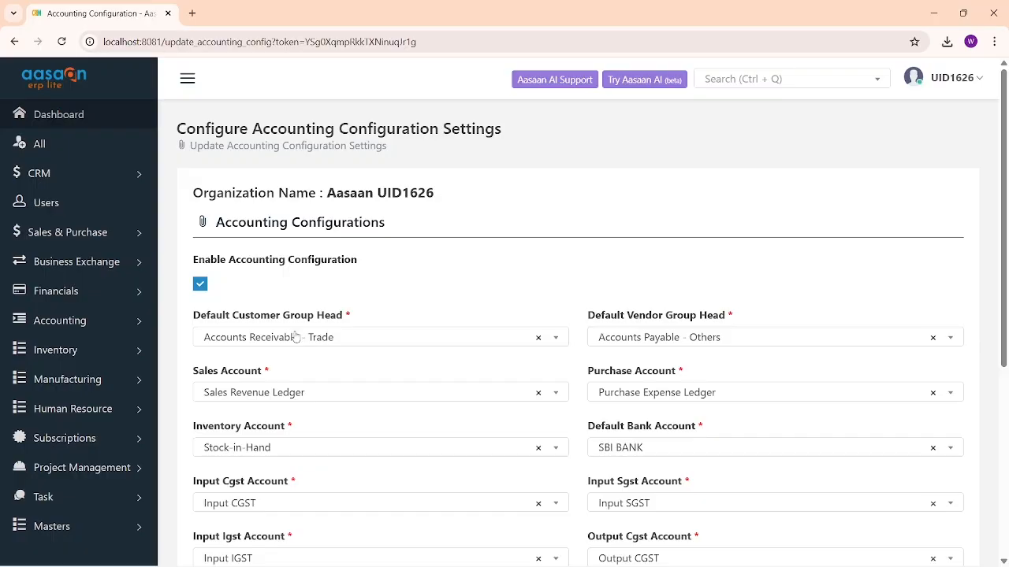
Examine the default group heads and the sales, purchase, inventory, bank, GST, round-off and adjustment accounts in the accounting configuration.
scroll(299, 338, down, 1)
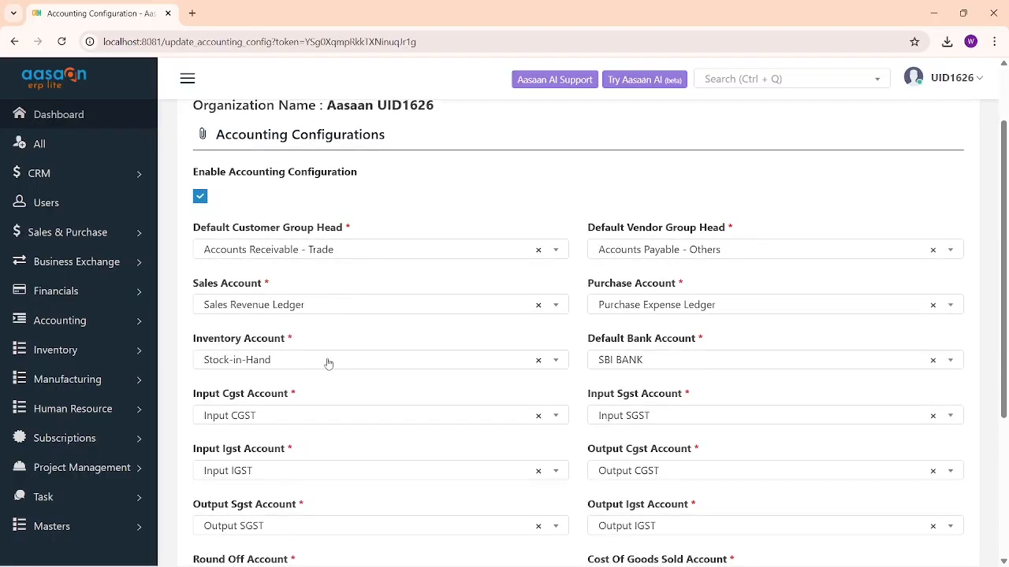
scroll(420, 438, down, 1)
scroll(417, 387, down, 2)
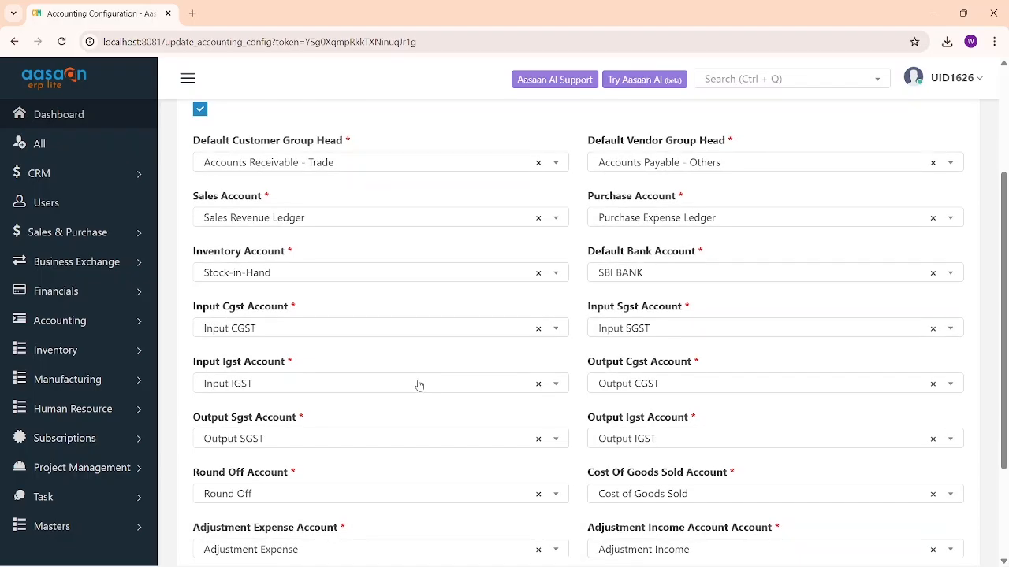
scroll(419, 384, down, 1)
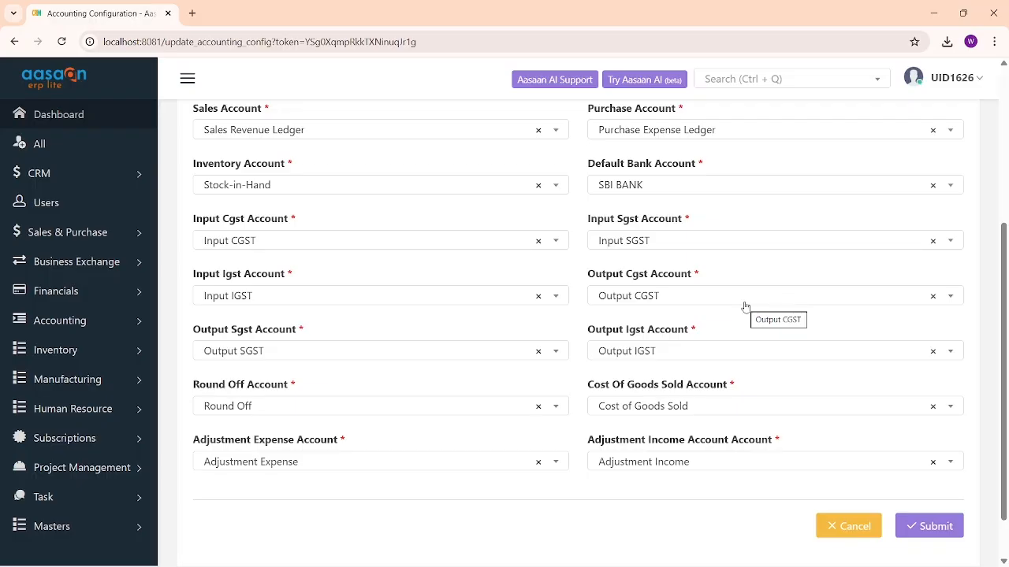
scroll(745, 306, up, 4)
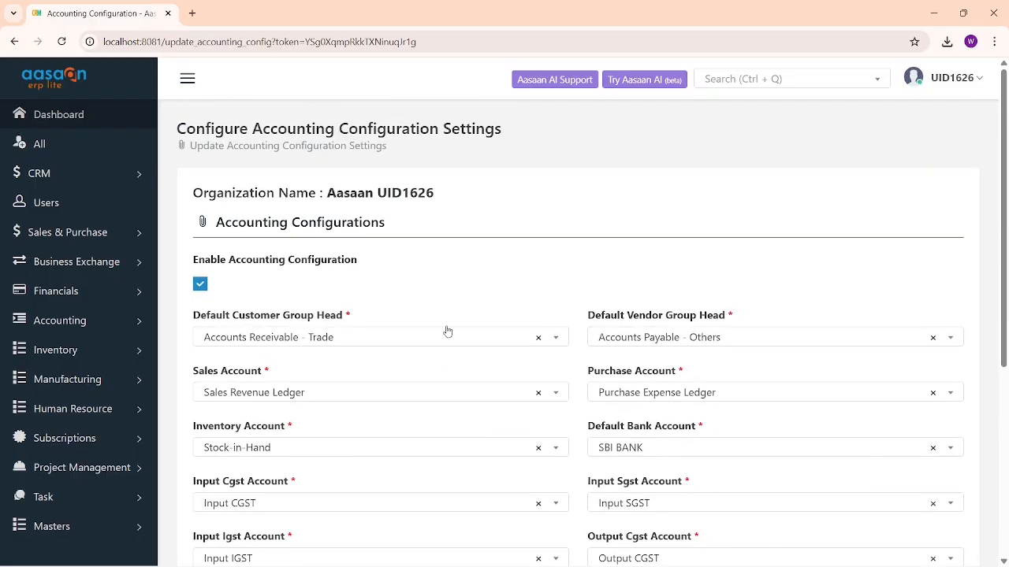
scroll(450, 294, down, 2)
scroll(691, 347, down, 1)
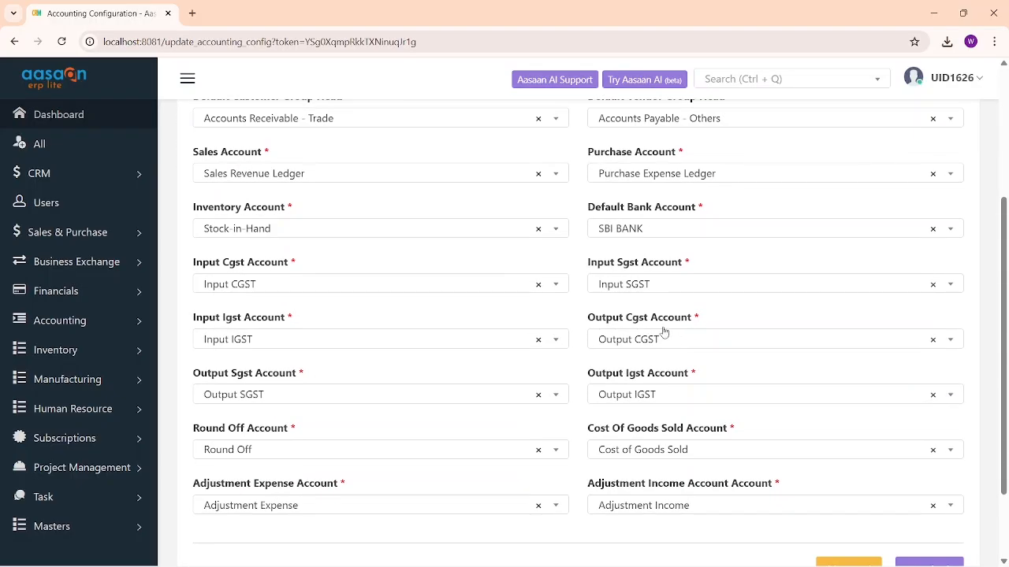
scroll(525, 299, up, 1)
scroll(311, 220, up, 1)
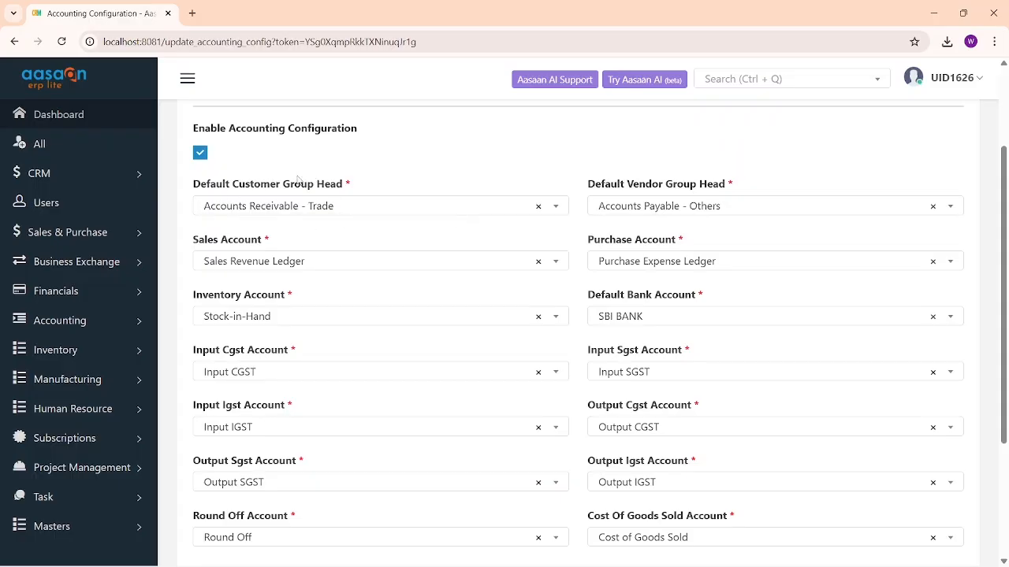
View the available options for Default Customer Group Head, including Create New Group Head.
drag(283, 183, 326, 202)
click(327, 206)
scroll(311, 286, down, 5)
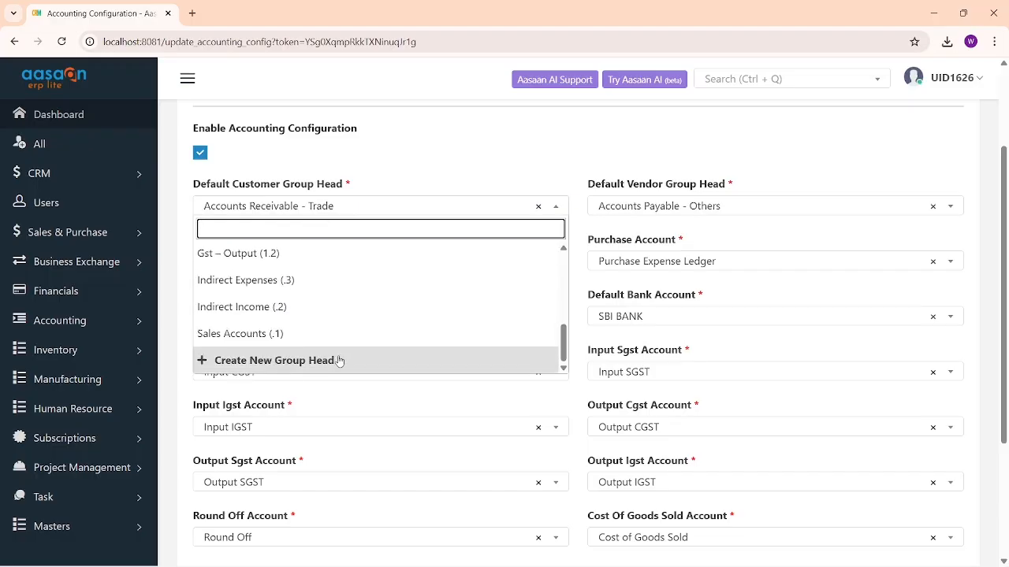
Open the Sales & Purchase Accounts list in a new browser tab, recheck the accounting configuration, and switch to the Accounts list.
click(102, 232)
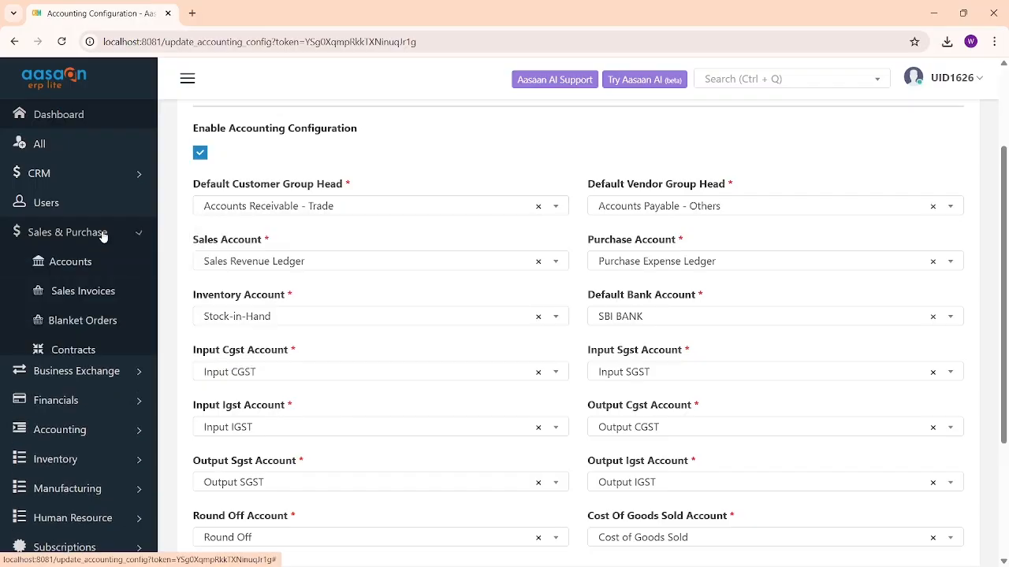
right_click(82, 269)
click(135, 279)
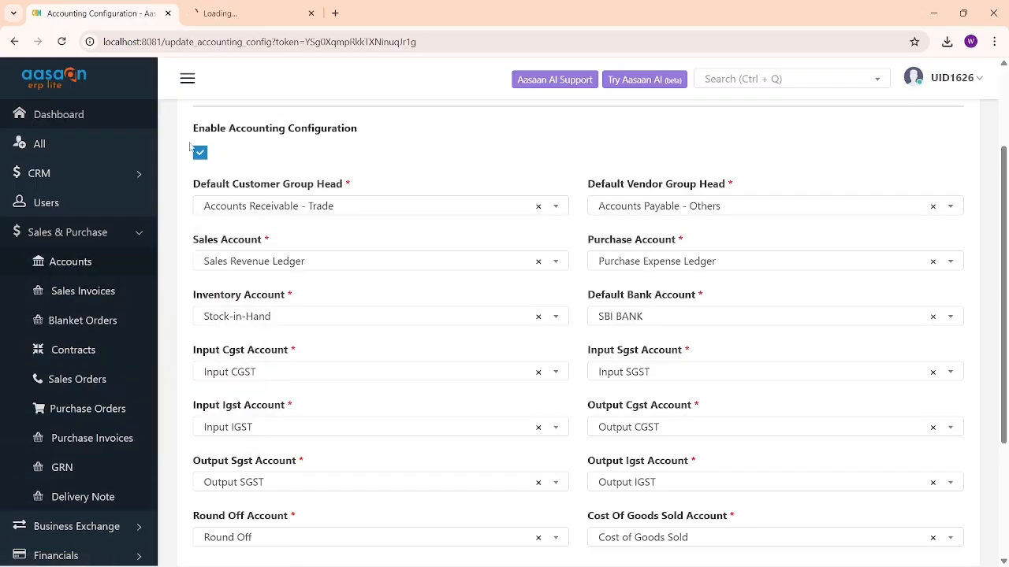
click(238, 20)
click(154, 15)
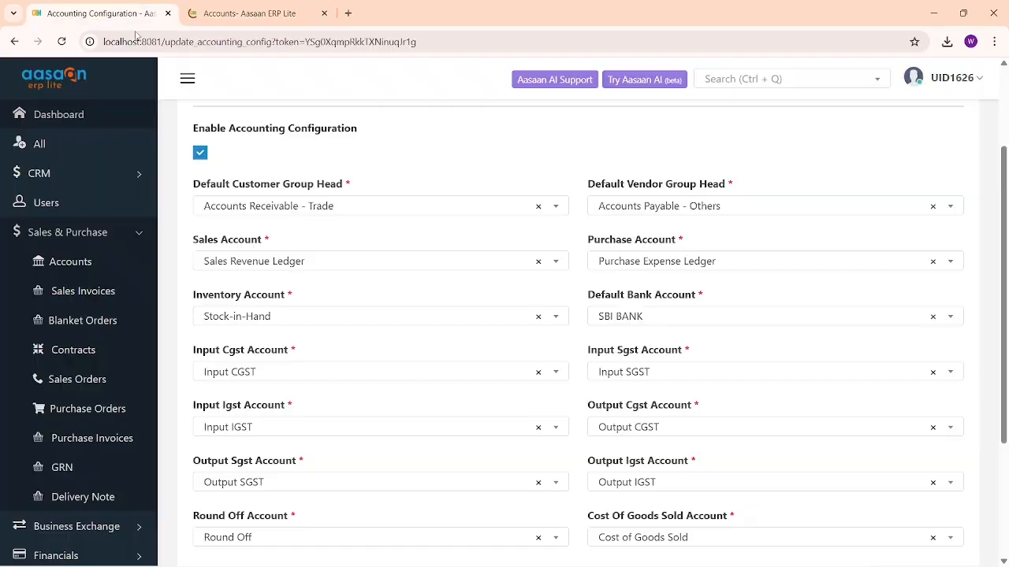
scroll(465, 282, down, 3)
scroll(466, 281, up, 5)
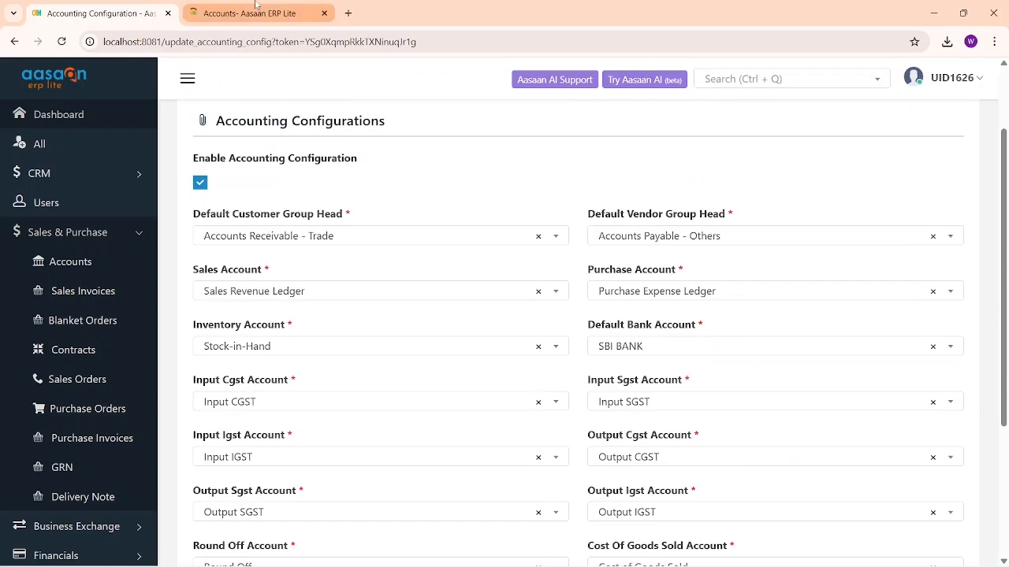
key(ctrl+Tab)
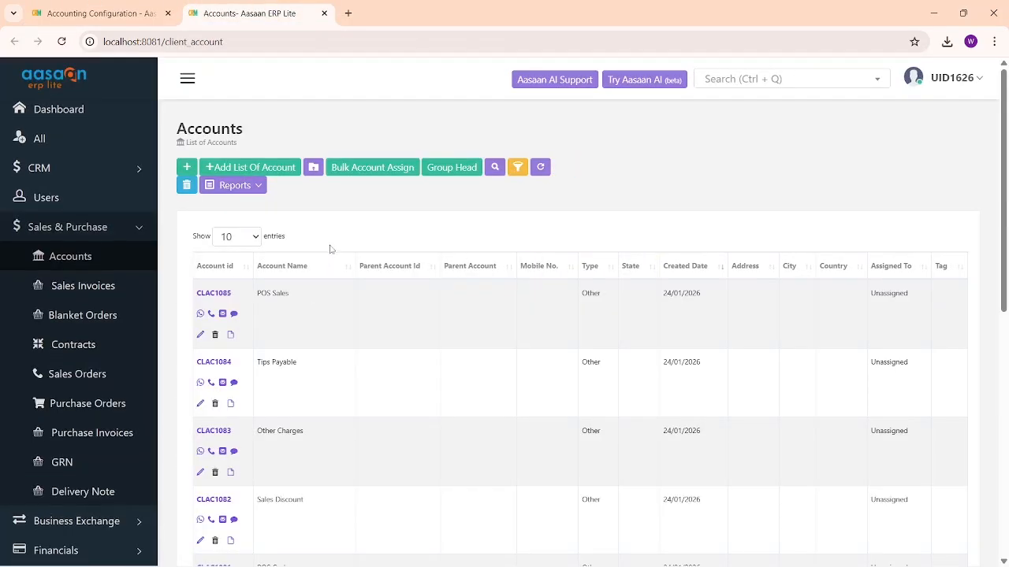
Start a new group head from the Group Head list and set its parent to Accounts Receivable - Trade.
click(458, 169)
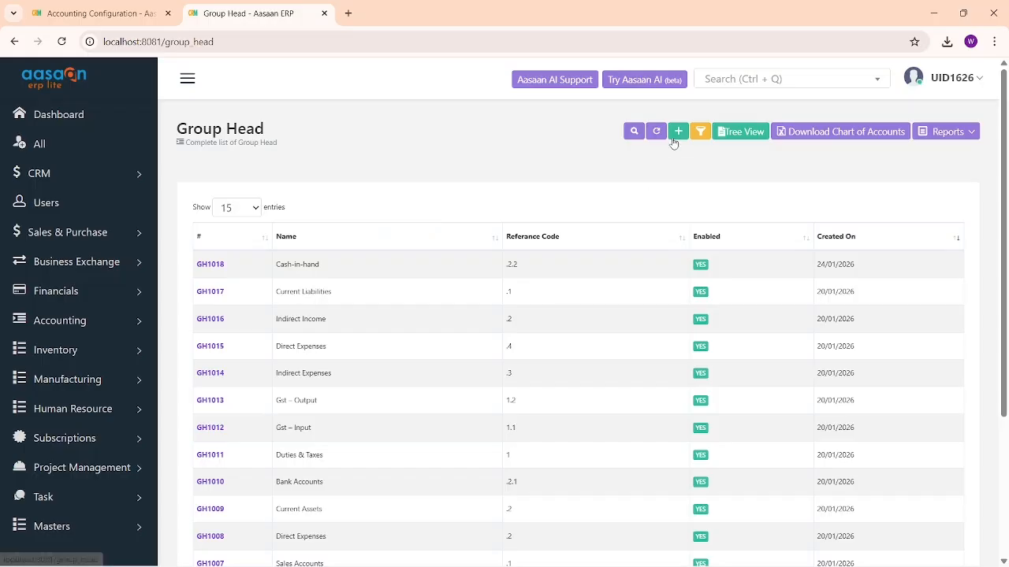
click(676, 138)
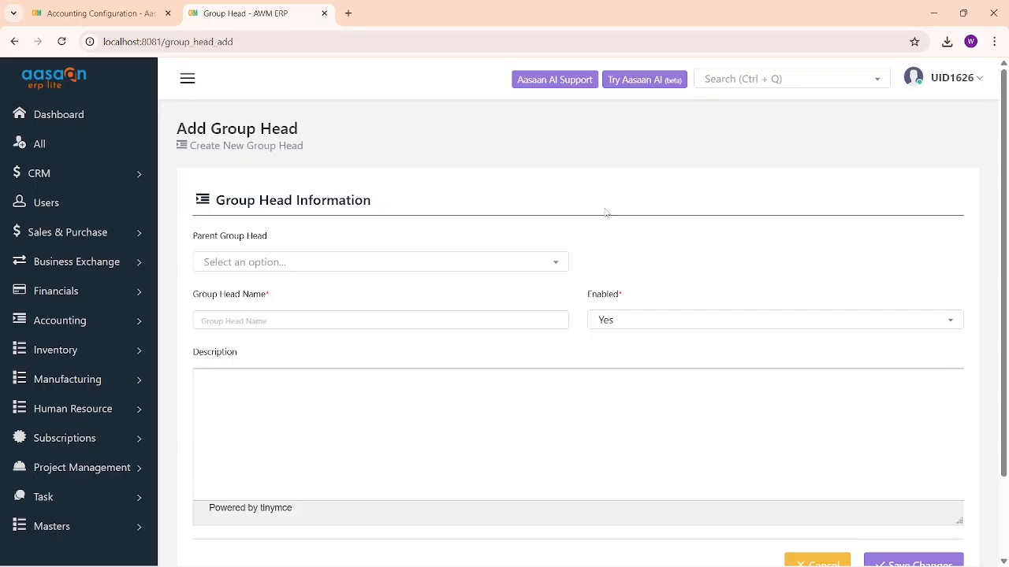
drag(186, 237, 302, 242)
click(295, 262)
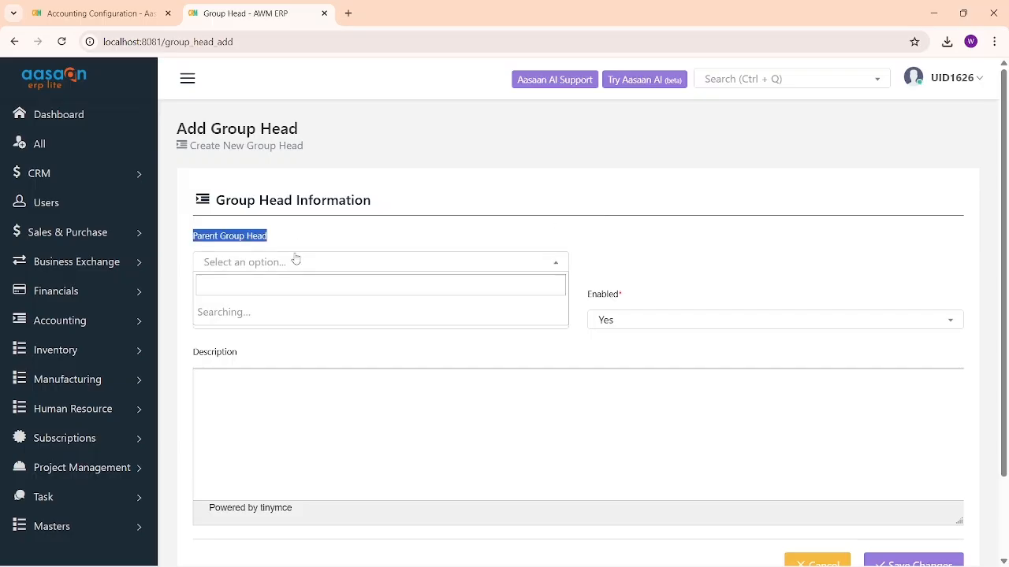
click(289, 338)
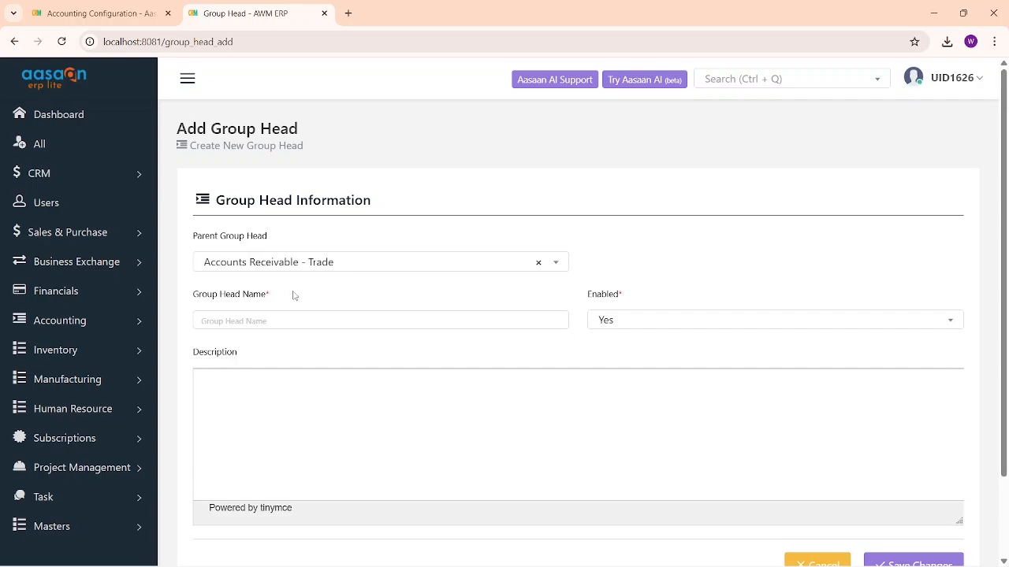
Review the remaining fields of the new group head form and return to the Group Head list without saving.
click(326, 321)
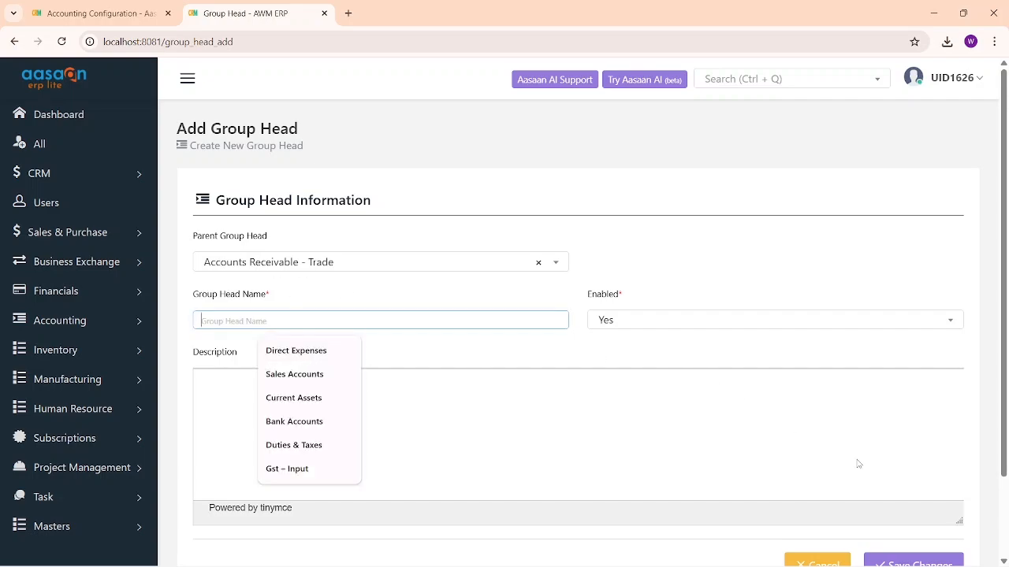
scroll(716, 368, down, 1)
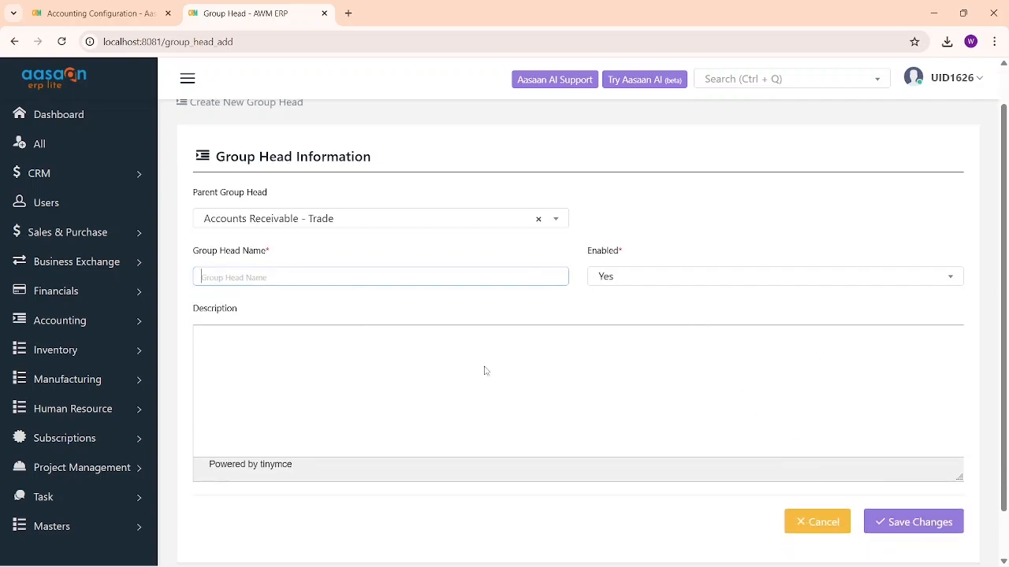
click(14, 42)
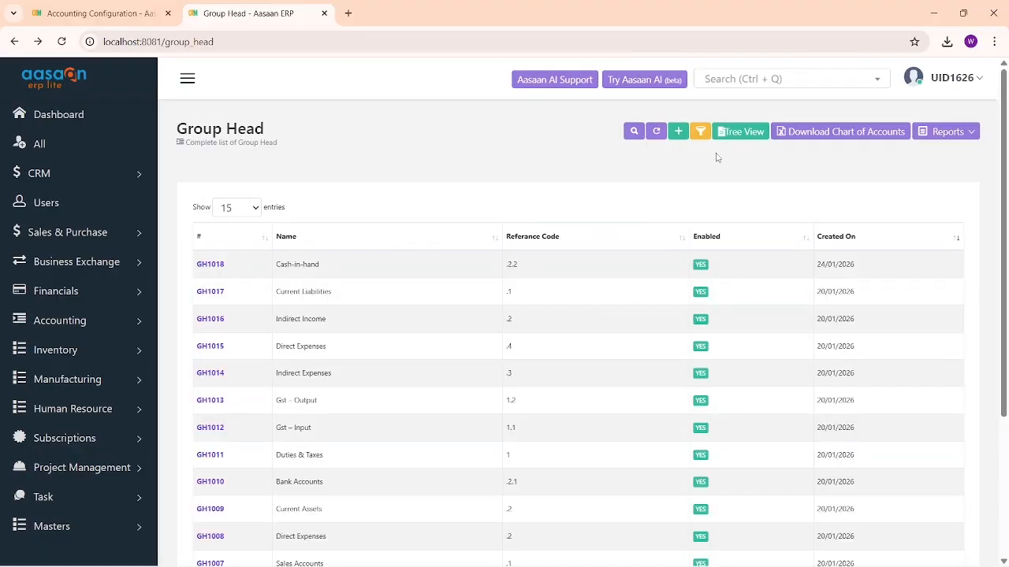
View the chart of accounts as a fully expanded tree and return to the Group Head list.
click(739, 137)
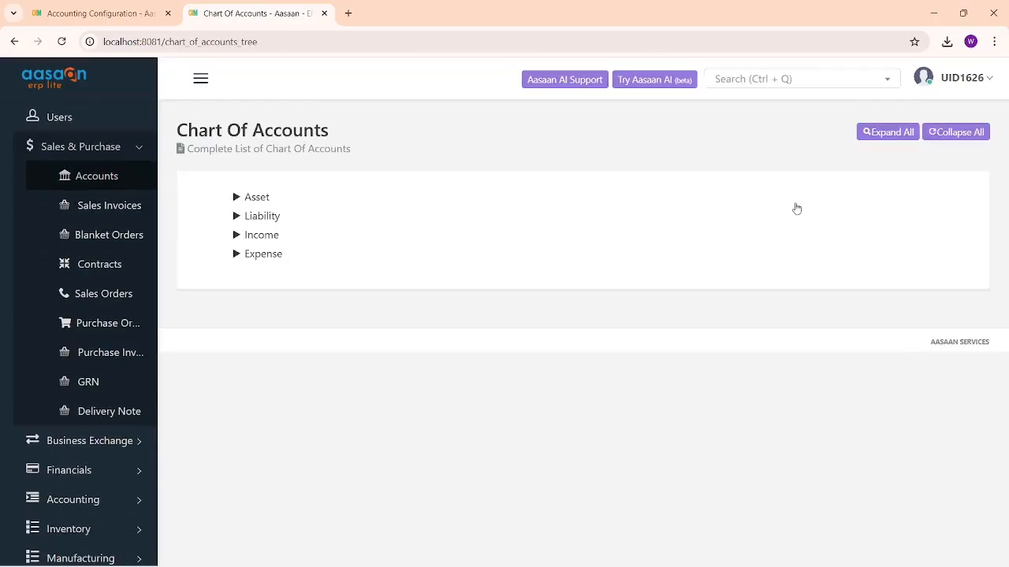
click(895, 136)
scroll(487, 247, down, 4)
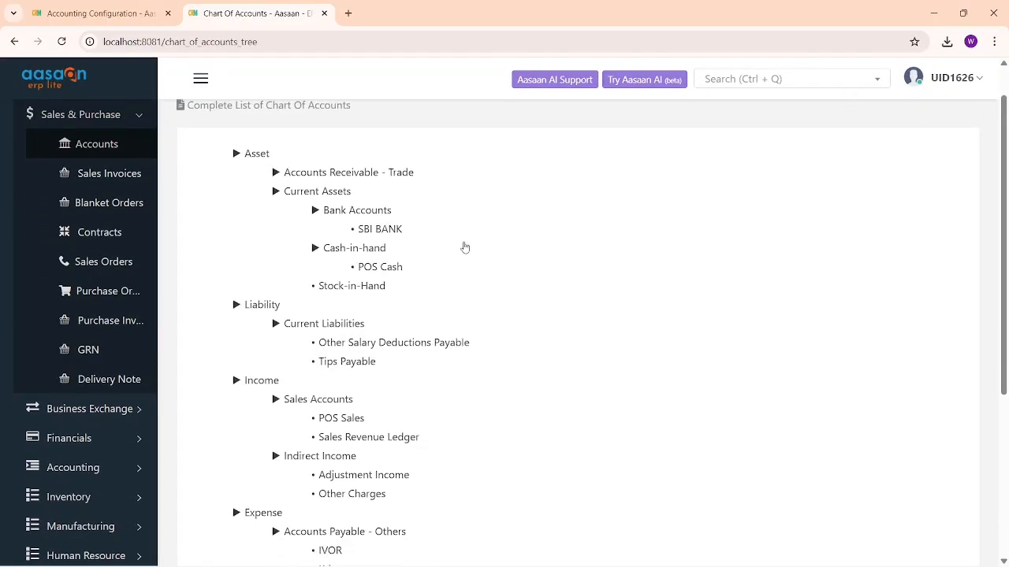
scroll(315, 260, up, 4)
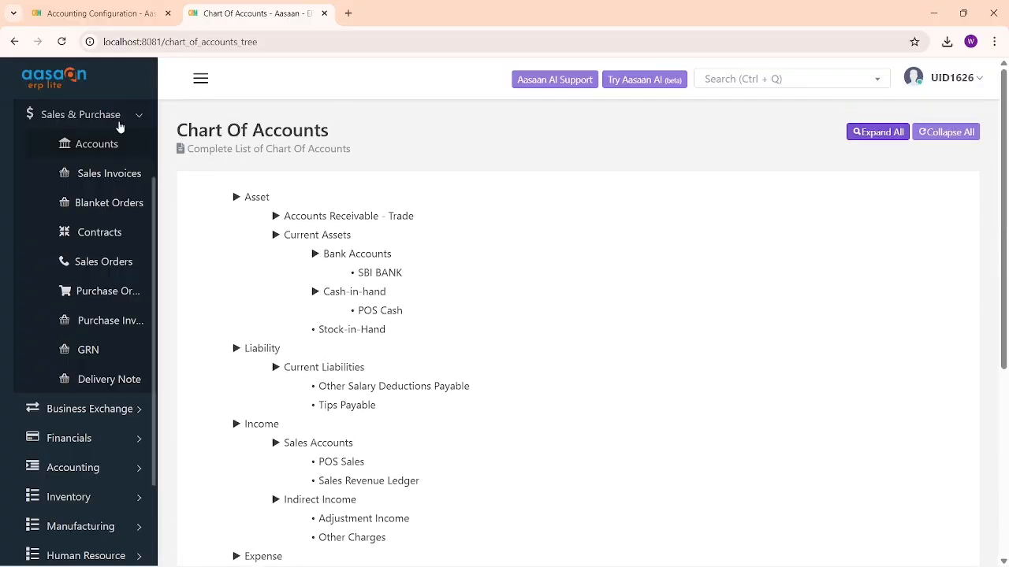
click(16, 42)
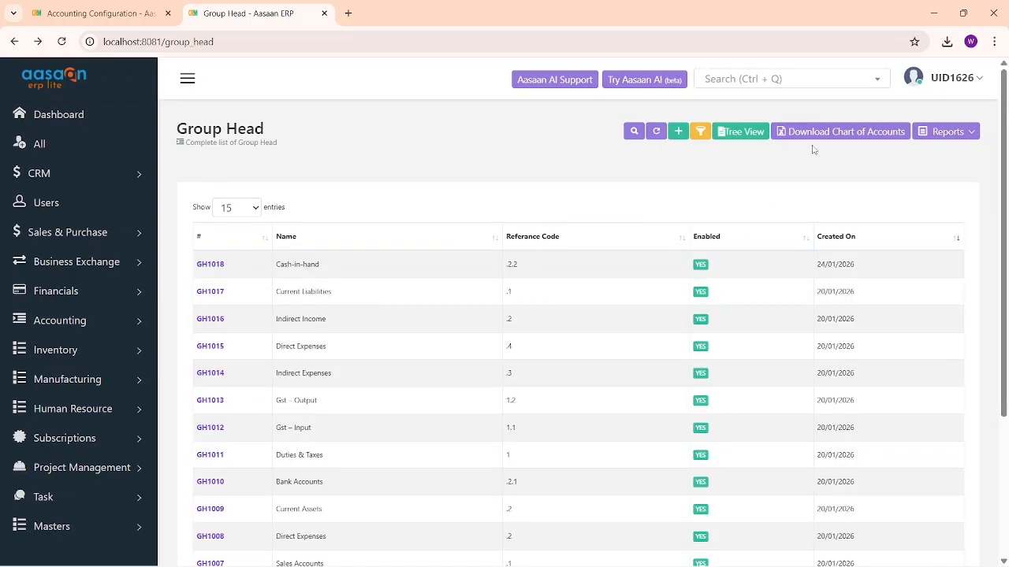
Look at the Group Head list's filter fields and its report view and download options.
click(699, 134)
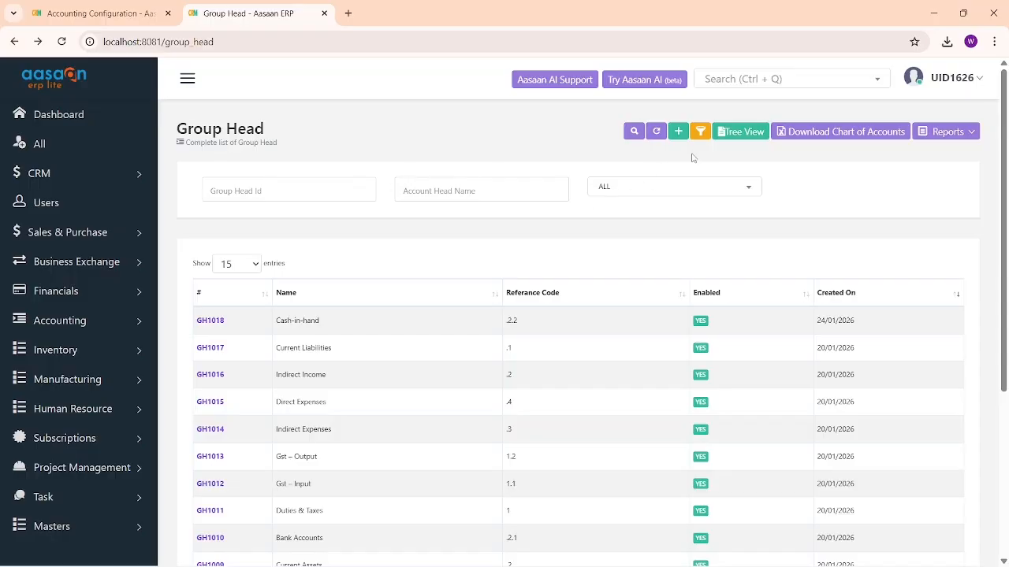
click(699, 132)
click(946, 132)
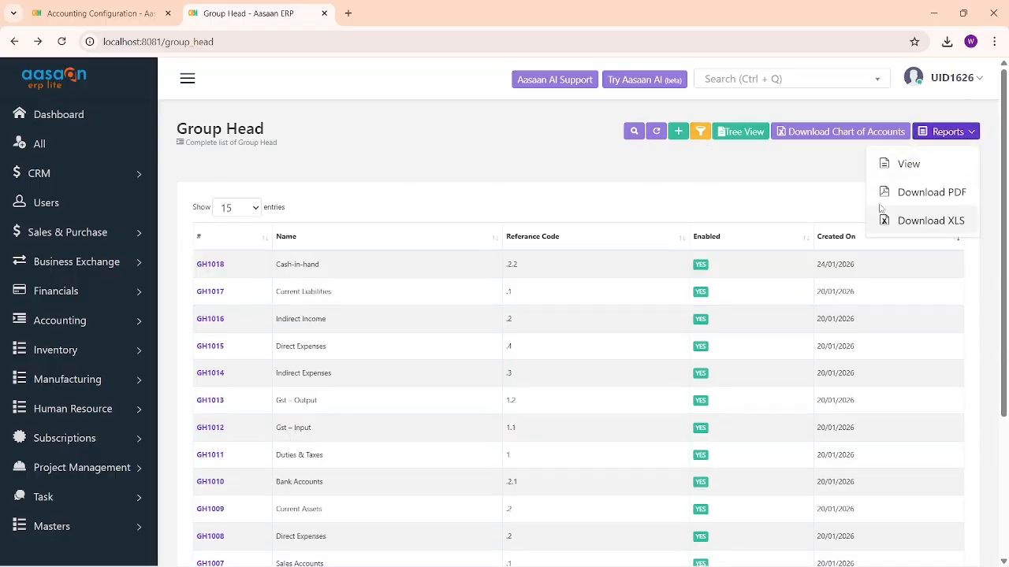
click(643, 196)
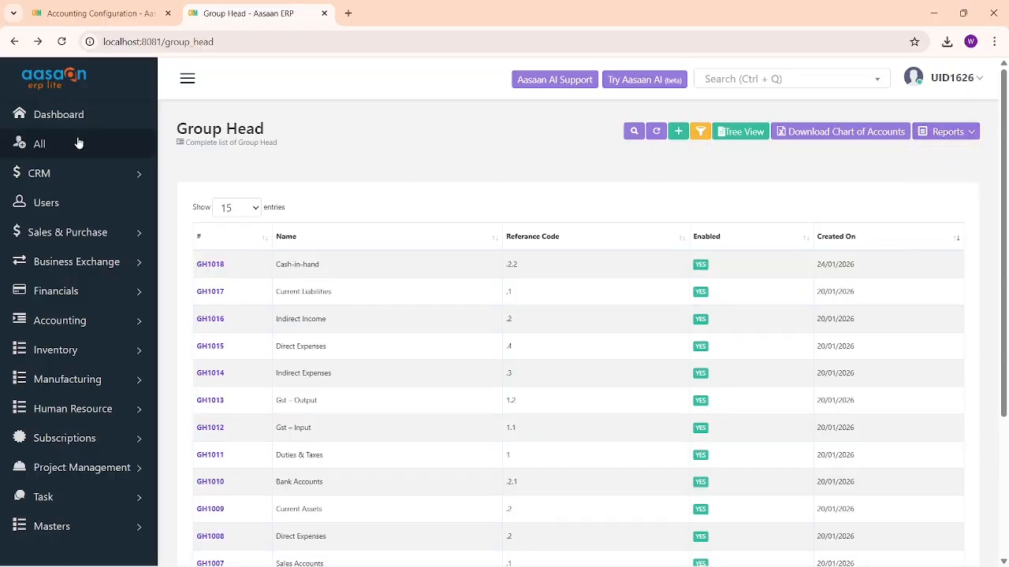
Start a new account from the Sales & Purchase Accounts list and look through its entry form.
click(76, 232)
click(113, 265)
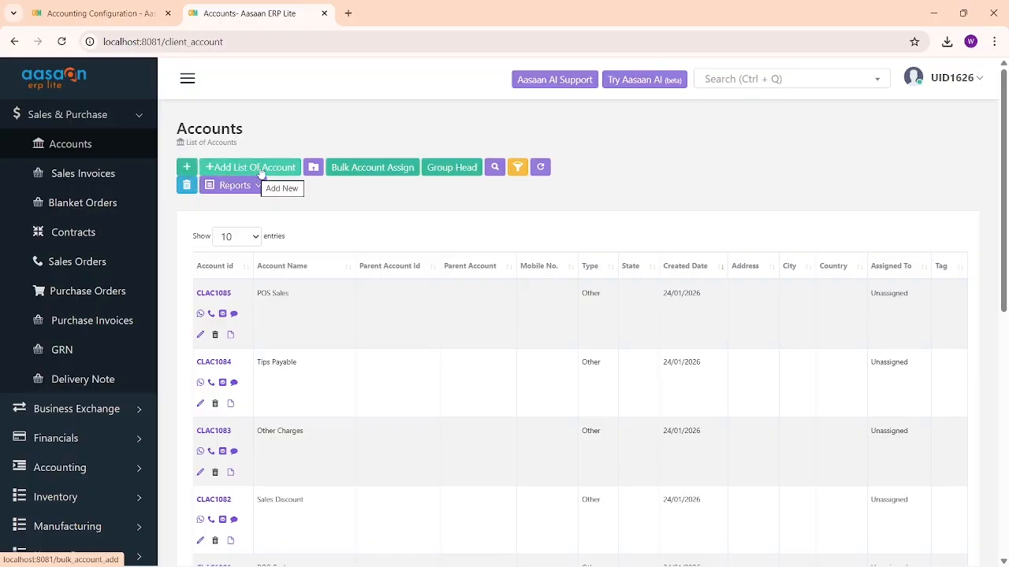
click(187, 169)
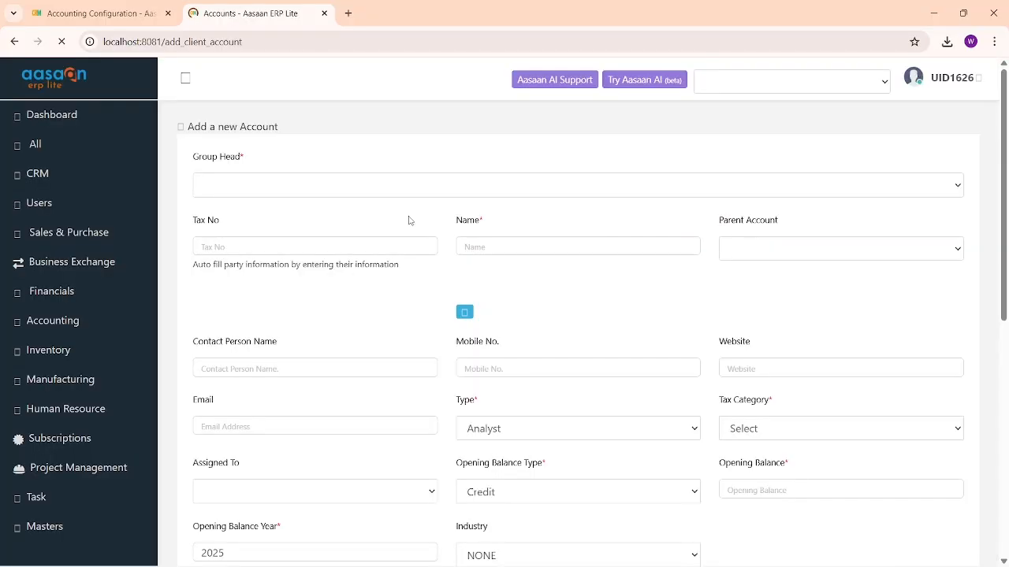
scroll(408, 220, down, 4)
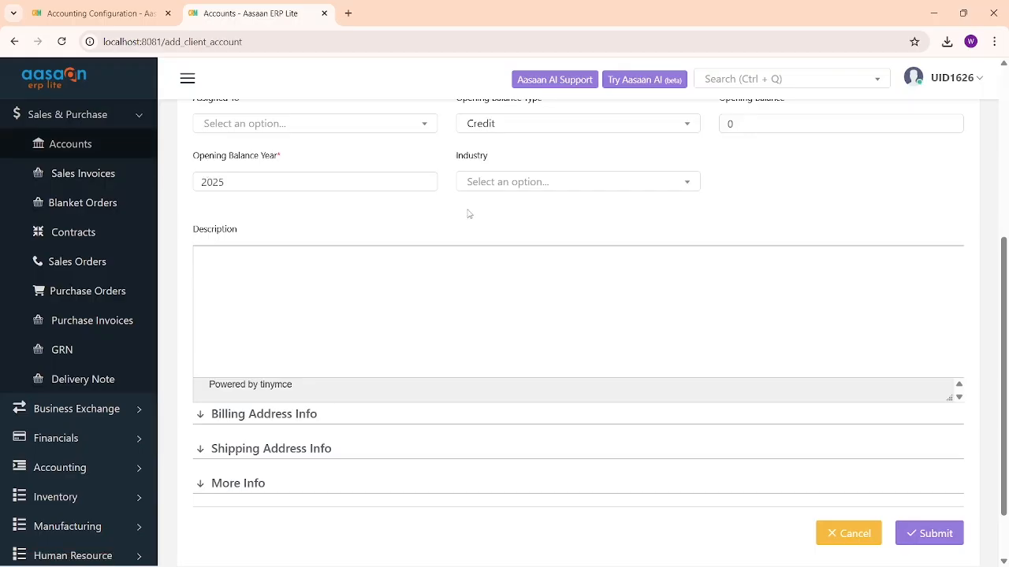
scroll(468, 214, up, 4)
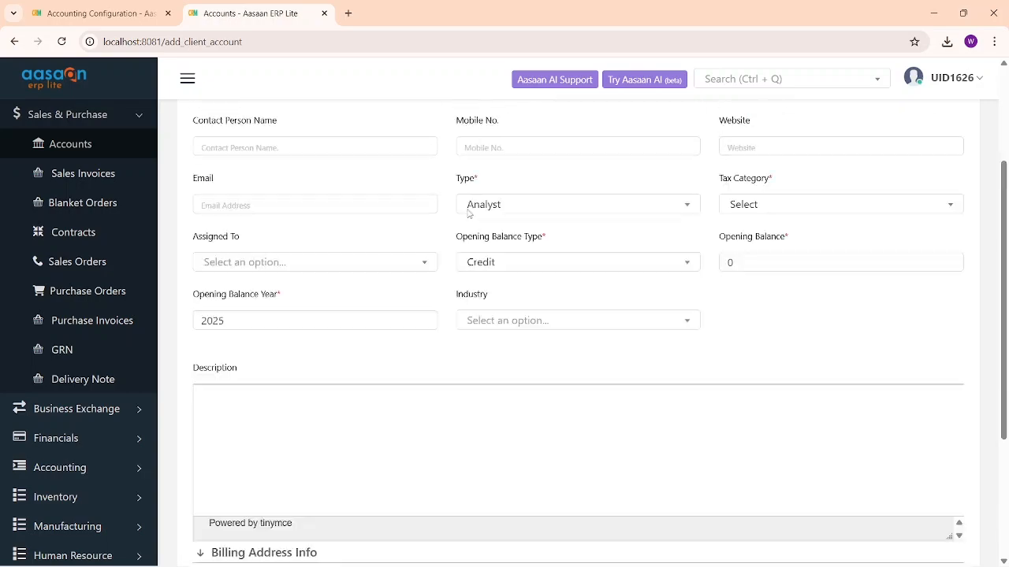
Set the new account's group head to Accounts Payable - Others and its name to Sales Revenue Ledger.
triple_click(218, 154)
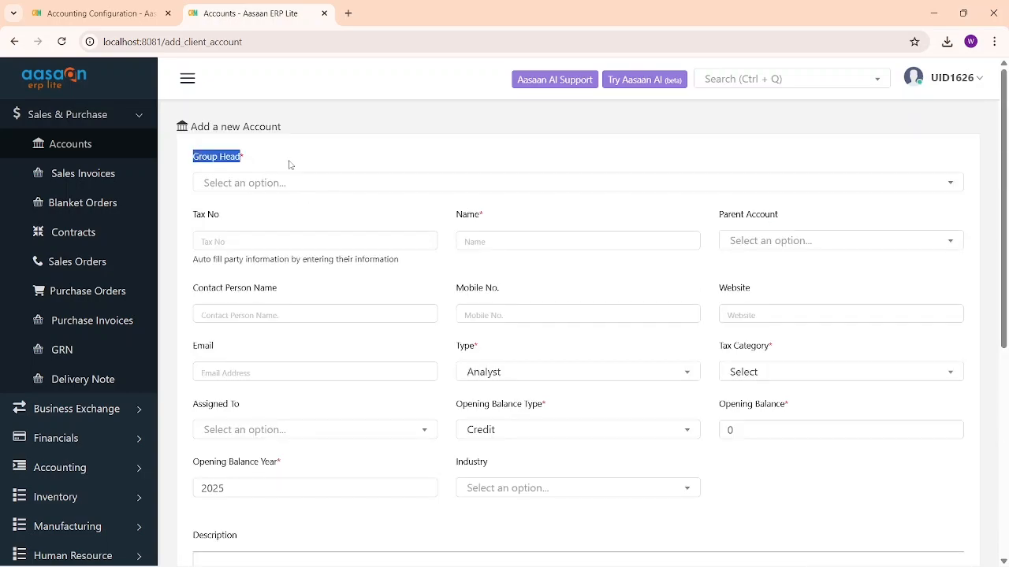
click(289, 183)
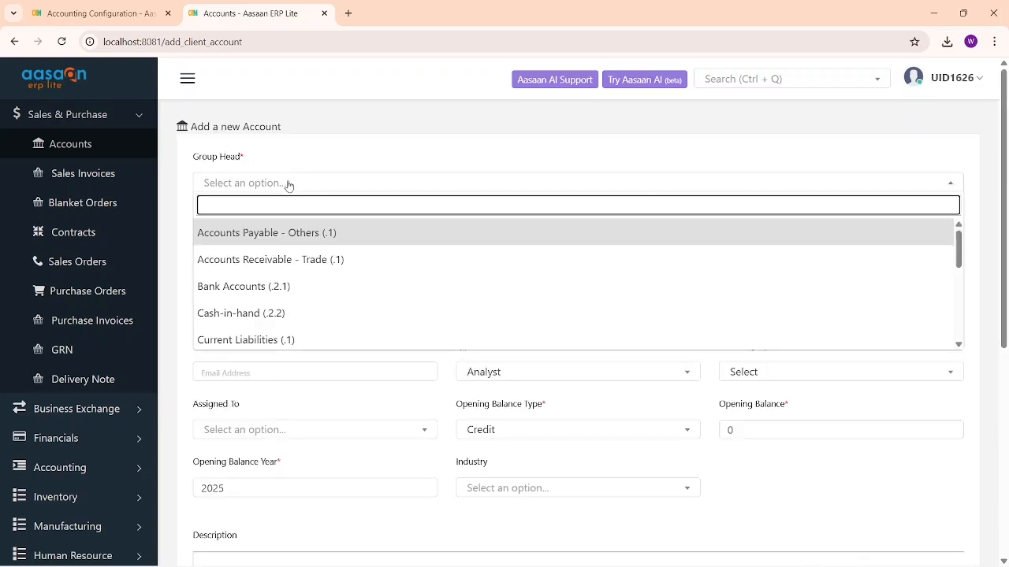
click(288, 232)
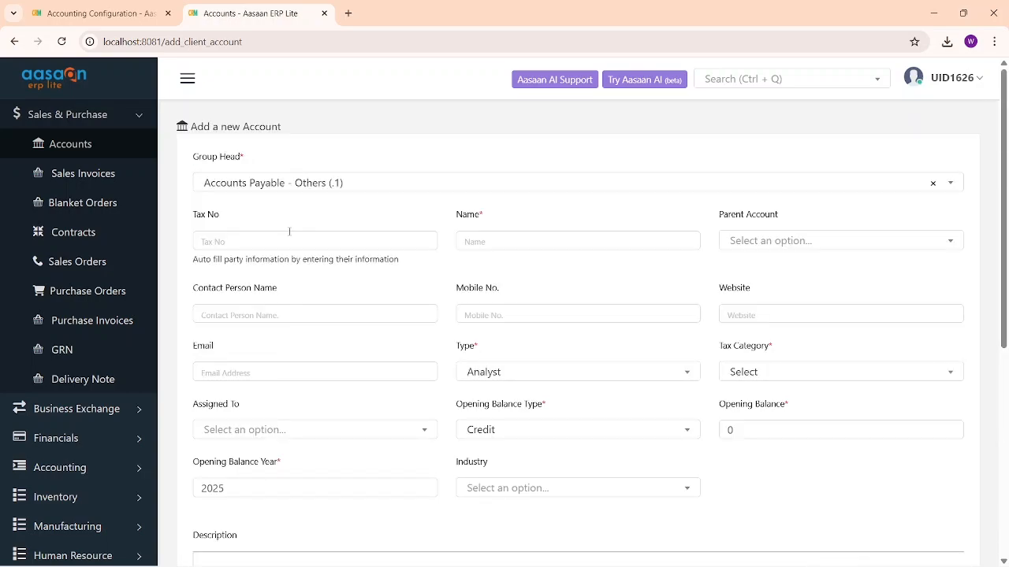
click(554, 246)
click(567, 272)
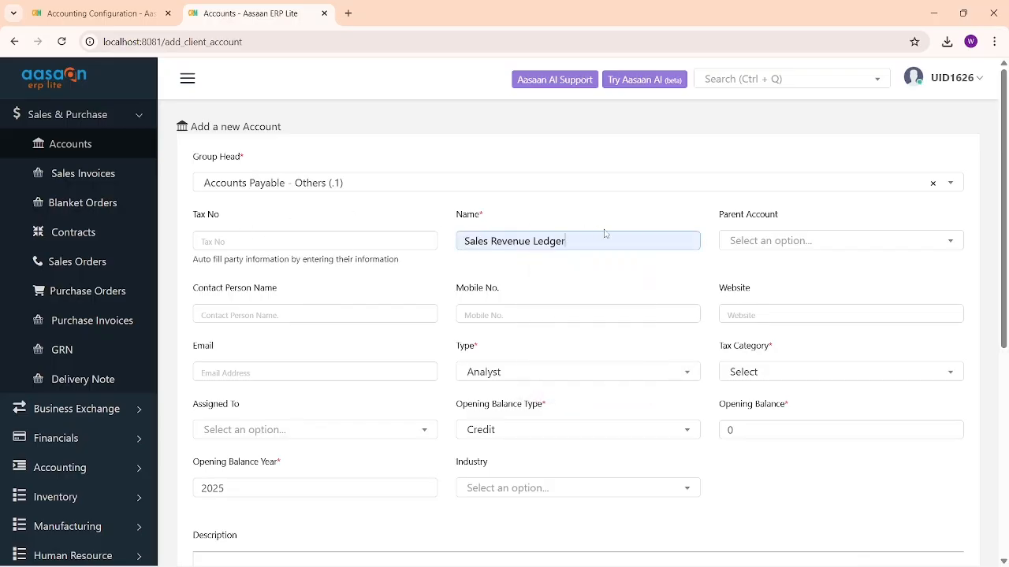
Set the account type to Other and the tax category to Unregistered.
click(567, 373)
scroll(563, 445, down, 5)
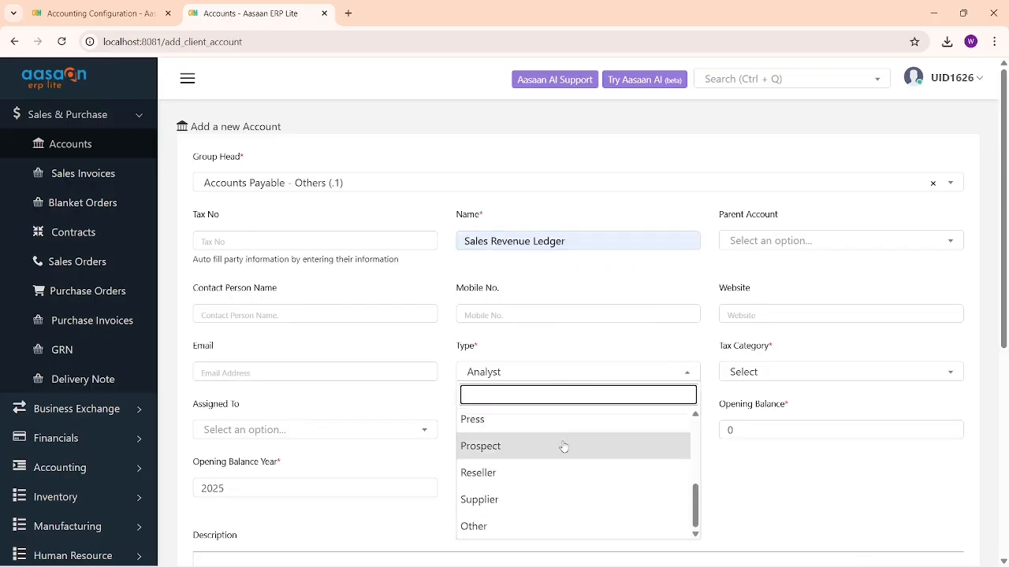
click(535, 546)
click(617, 375)
scroll(542, 530, down, 5)
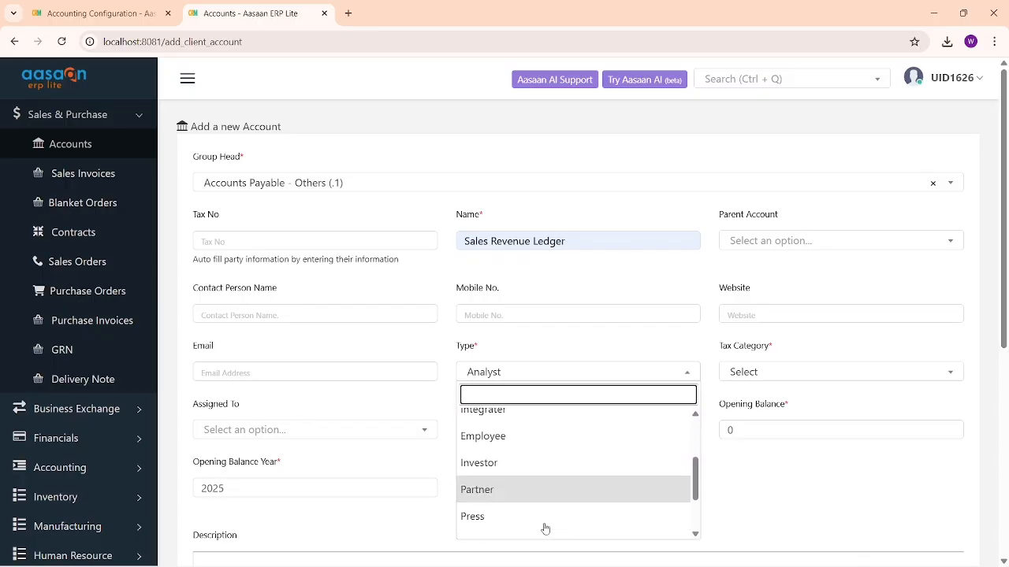
click(543, 525)
click(805, 373)
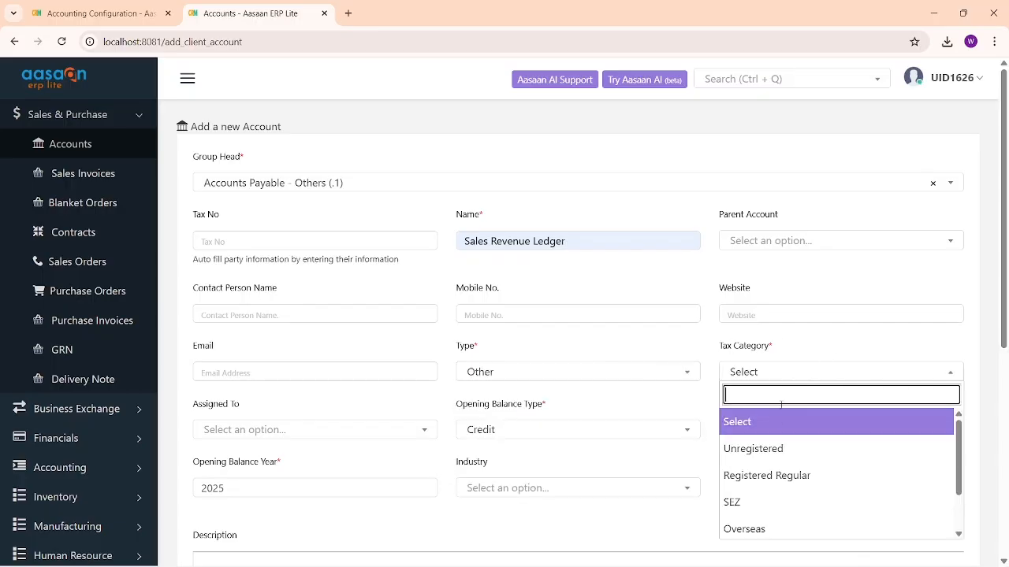
click(773, 445)
scroll(595, 414, down, 5)
scroll(599, 411, up, 5)
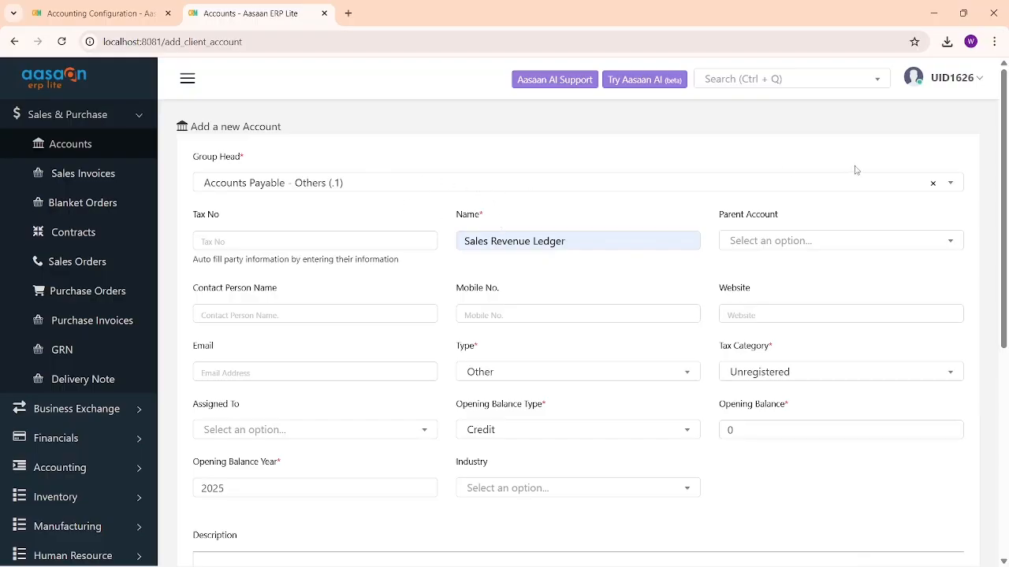
Clear the group head and the name from the new account form.
click(932, 186)
click(543, 180)
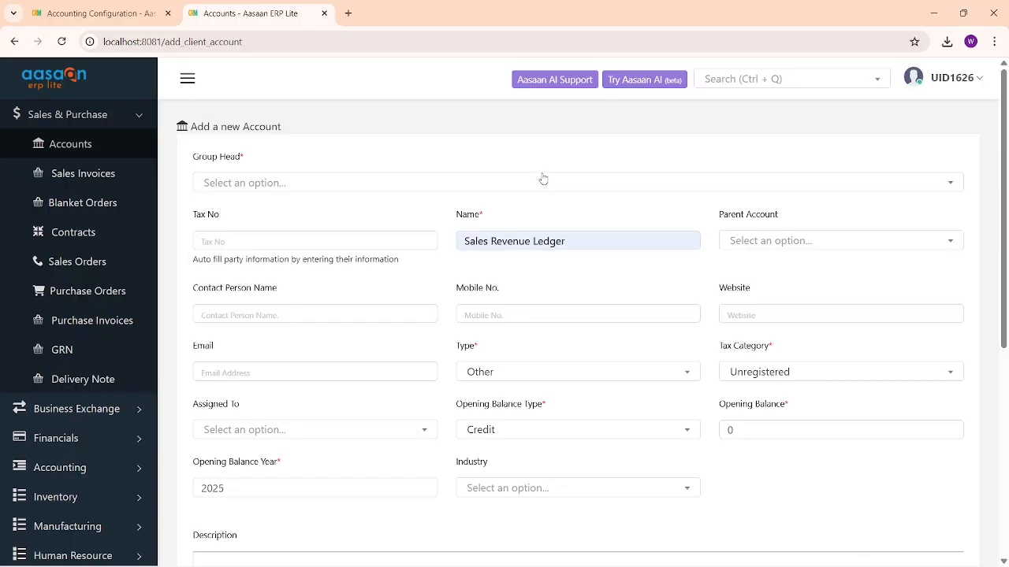
drag(583, 240, 279, 241)
key(BackSpace)
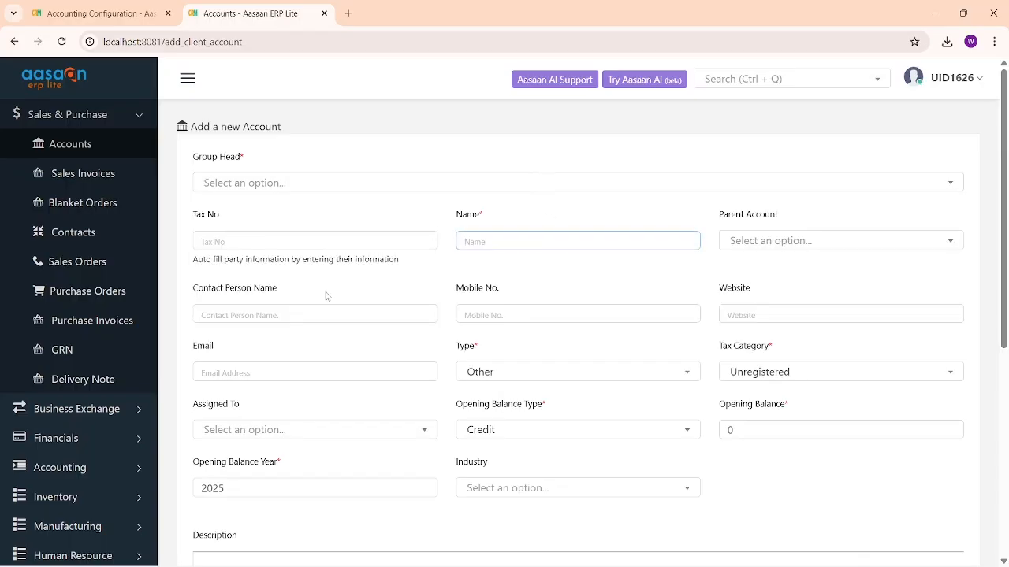
Set the new account's group head to Accounts Receivable - Trade and enter the customer's name.
click(329, 192)
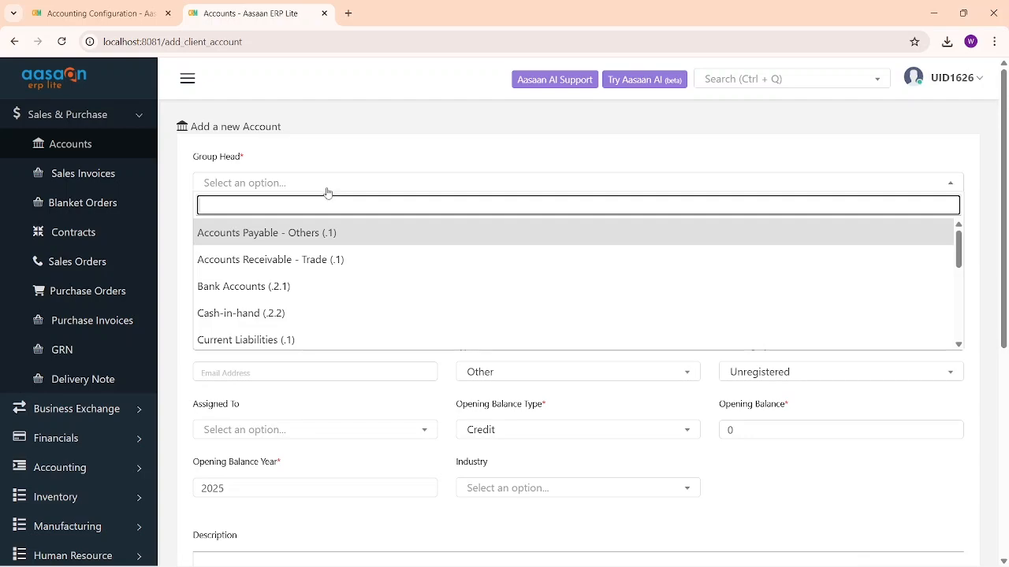
click(327, 262)
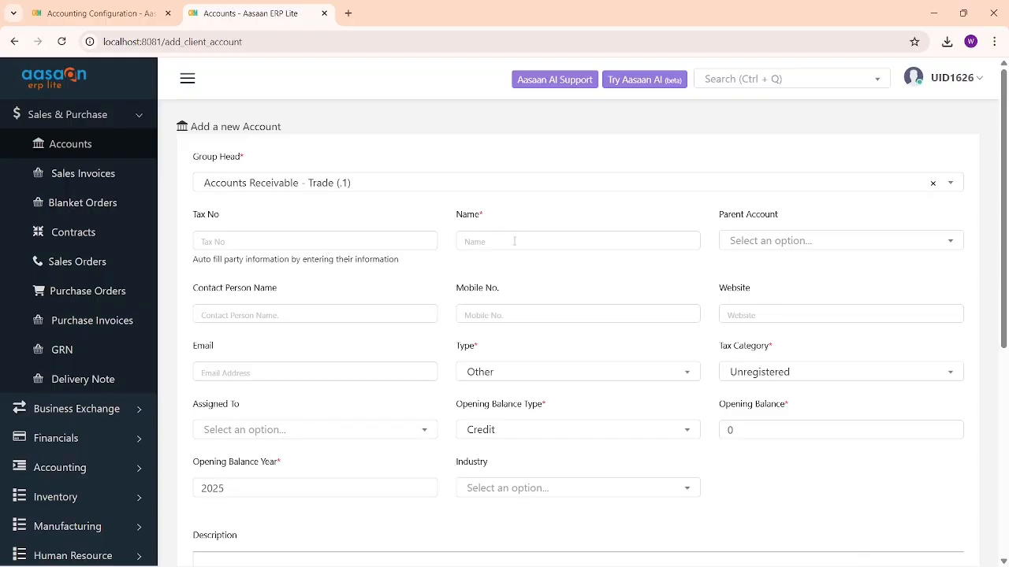
click(514, 241)
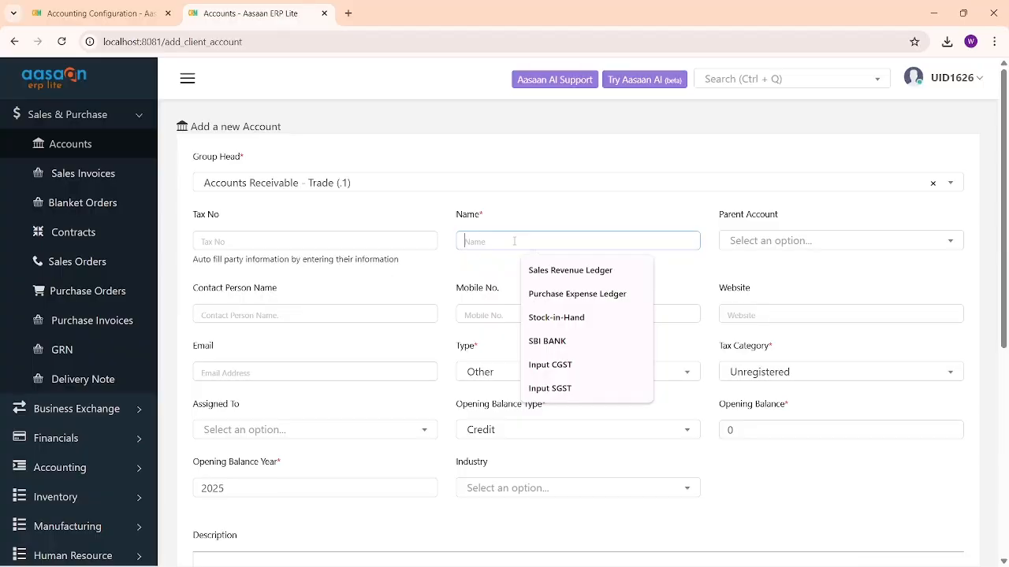
text(Ivar)
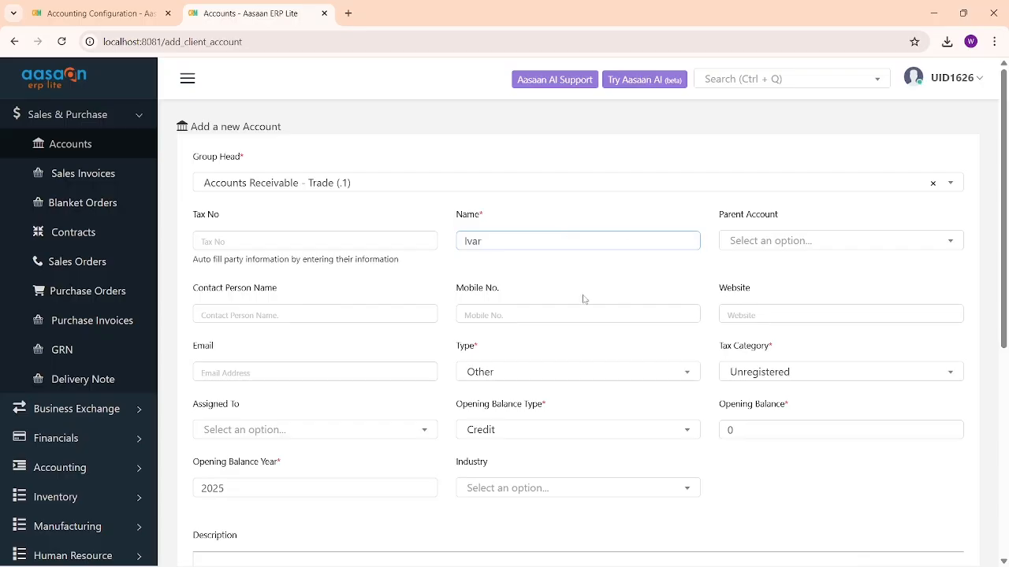
click(506, 311)
click(696, 301)
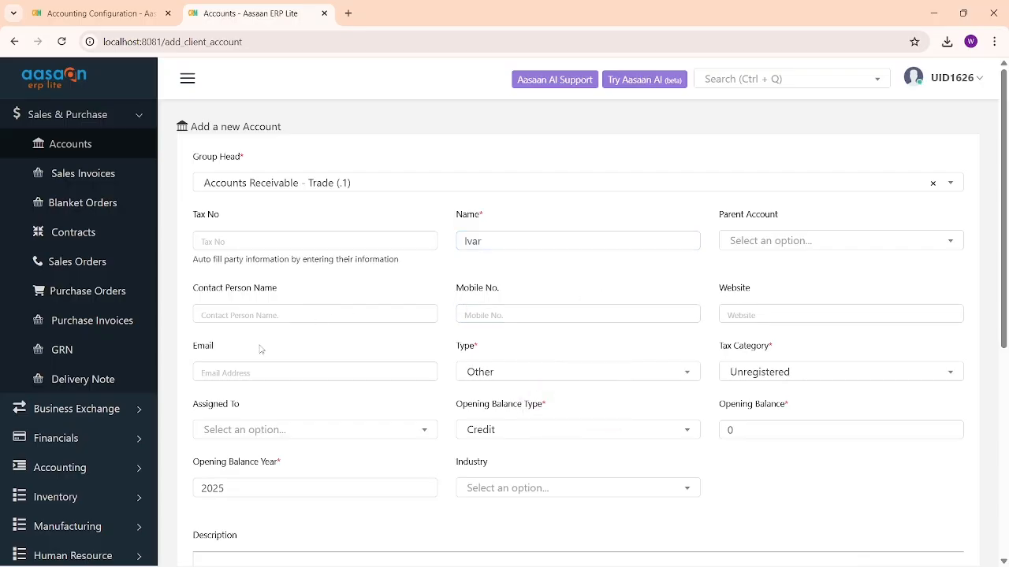
Review the account's Name, Contact Person Name, Mobile No. and Website fields.
double_click(502, 245)
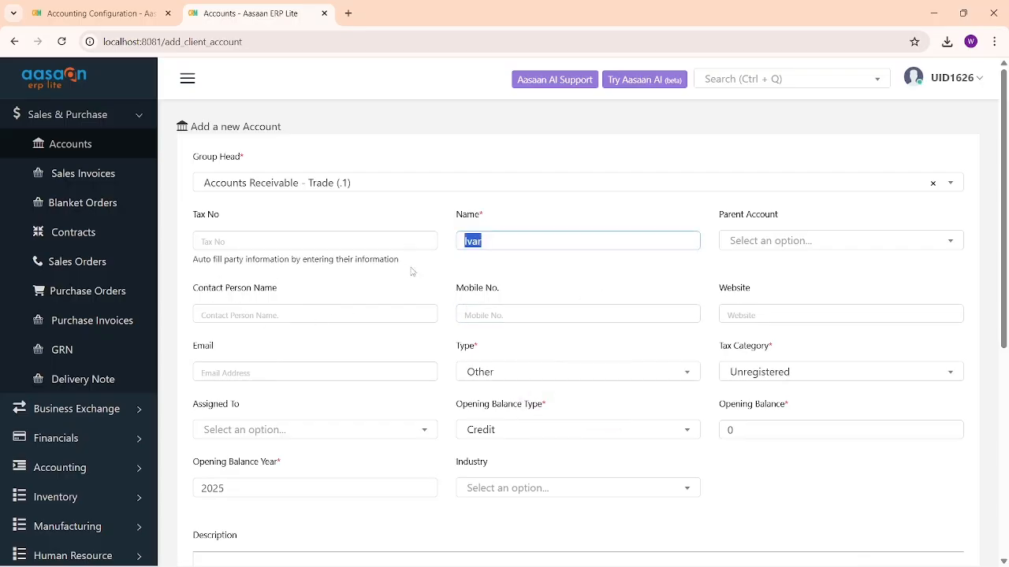
double_click(468, 215)
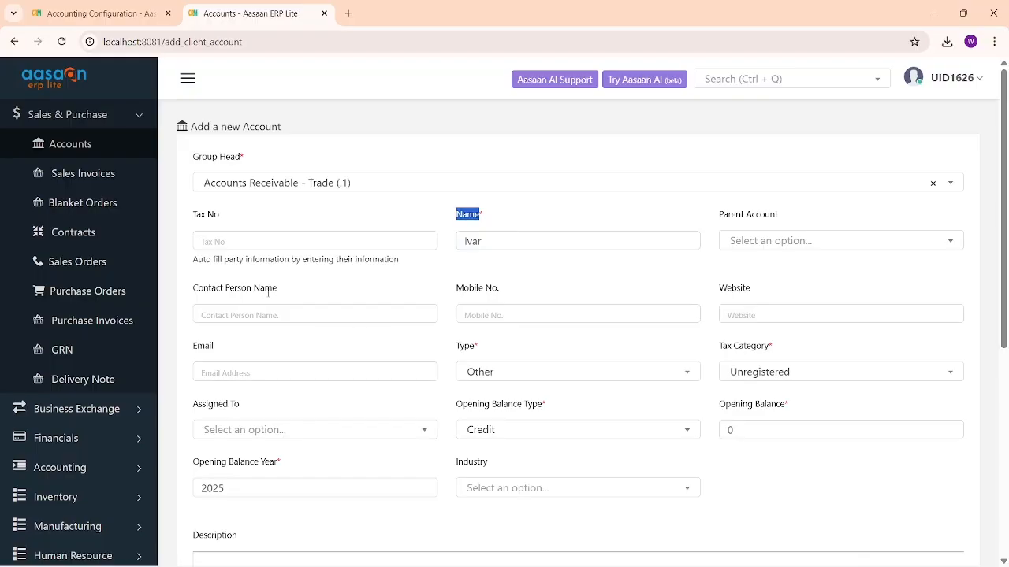
mouse_move(285, 291)
mouse_down()
mouse_move(149, 281)
mouse_move(265, 289)
mouse_up()
click(323, 303)
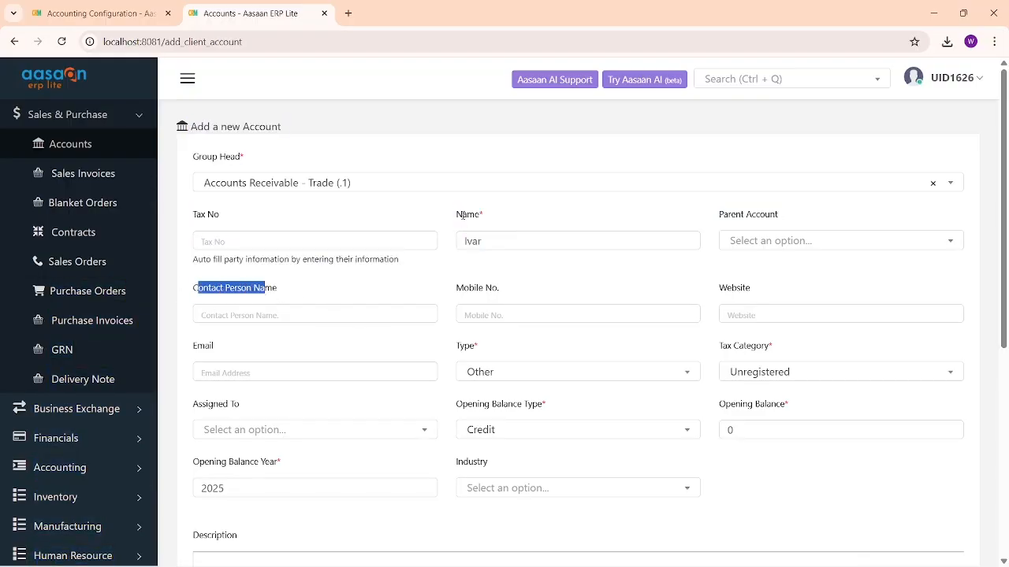
click(359, 317)
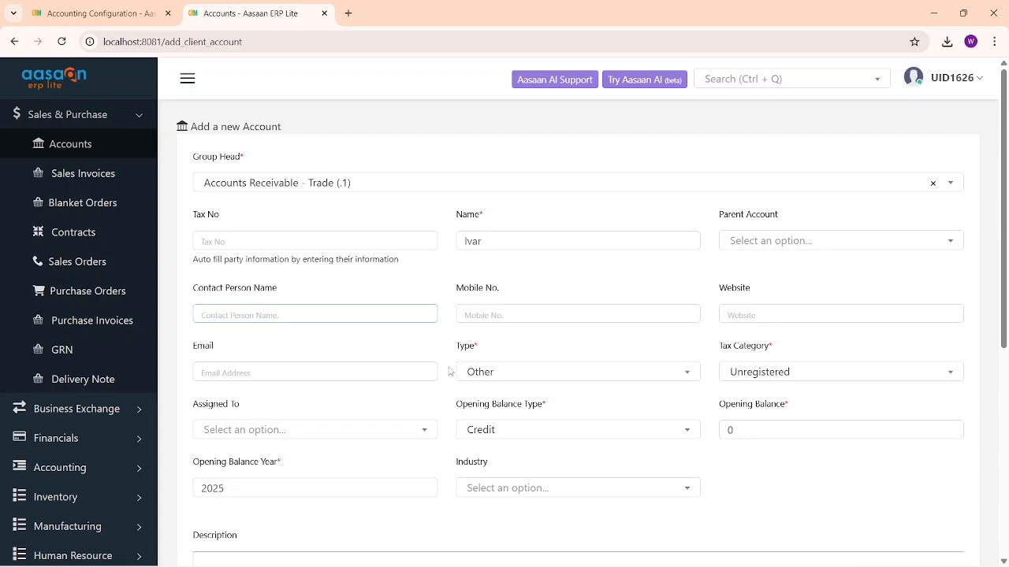
key(Tab)
key(Tab)
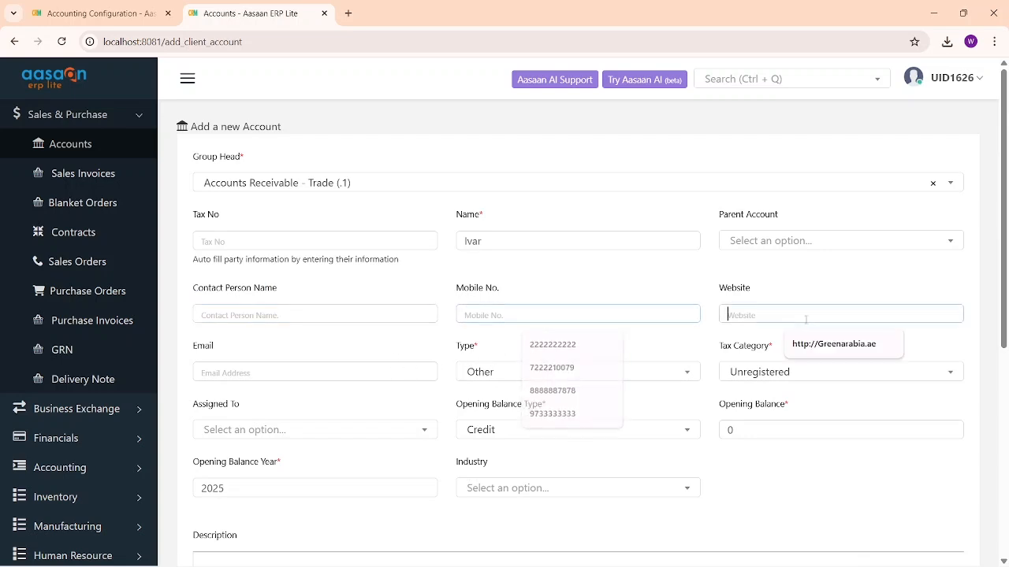
Set the new account's type to Customer and its tax category to Registered Regular.
click(559, 375)
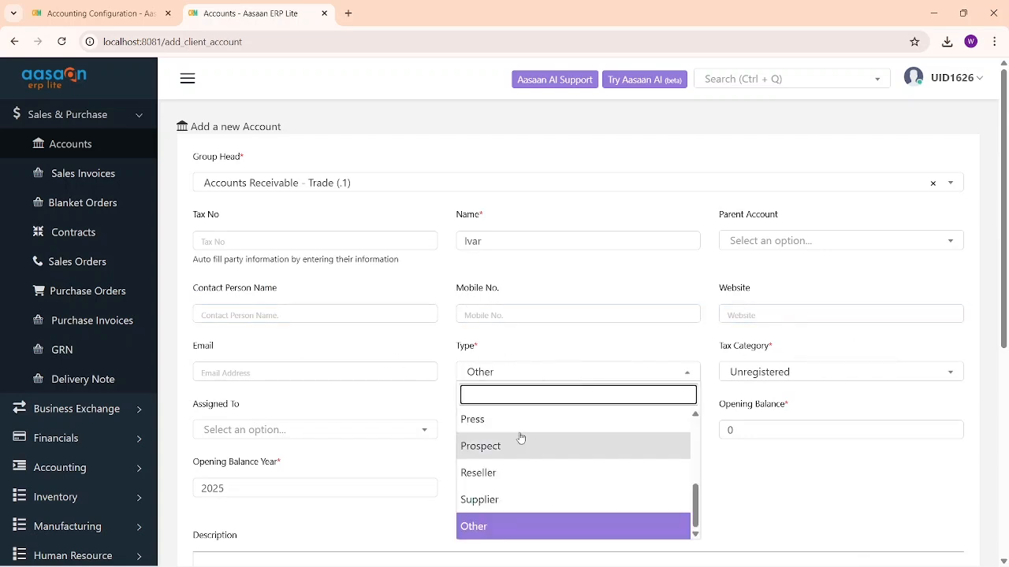
scroll(517, 434, up, 3)
click(524, 420)
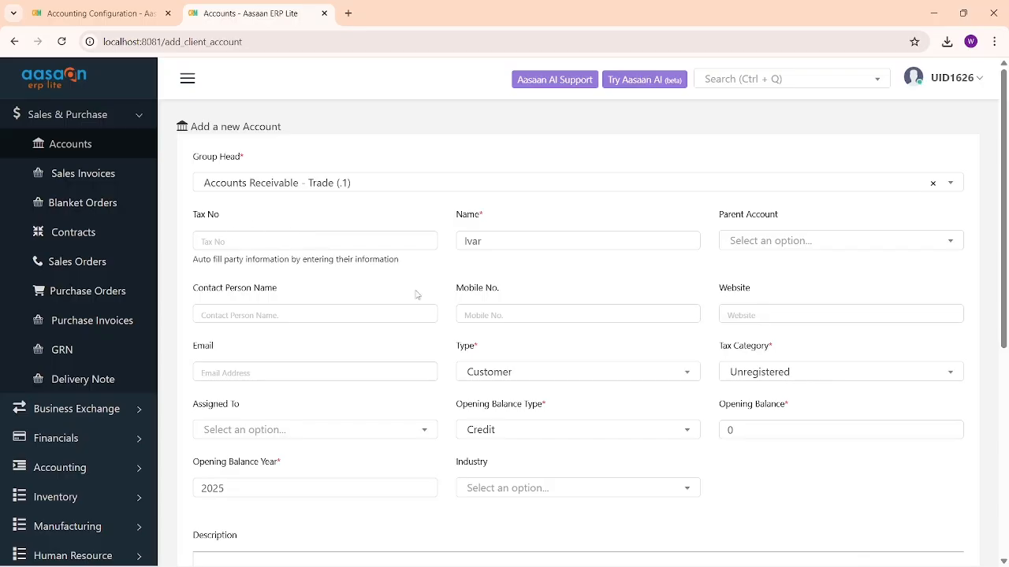
click(792, 372)
click(766, 478)
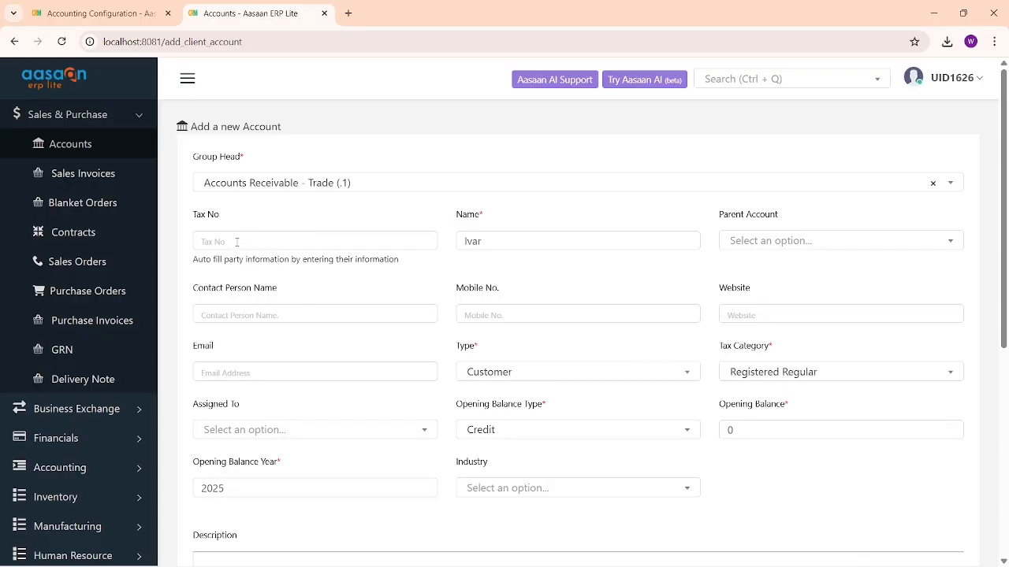
Examine the Tax No field and its auto-fill note alongside the Name field on the account form.
drag(197, 215, 225, 226)
click(235, 237)
drag(488, 241, 379, 247)
click(431, 265)
click(343, 241)
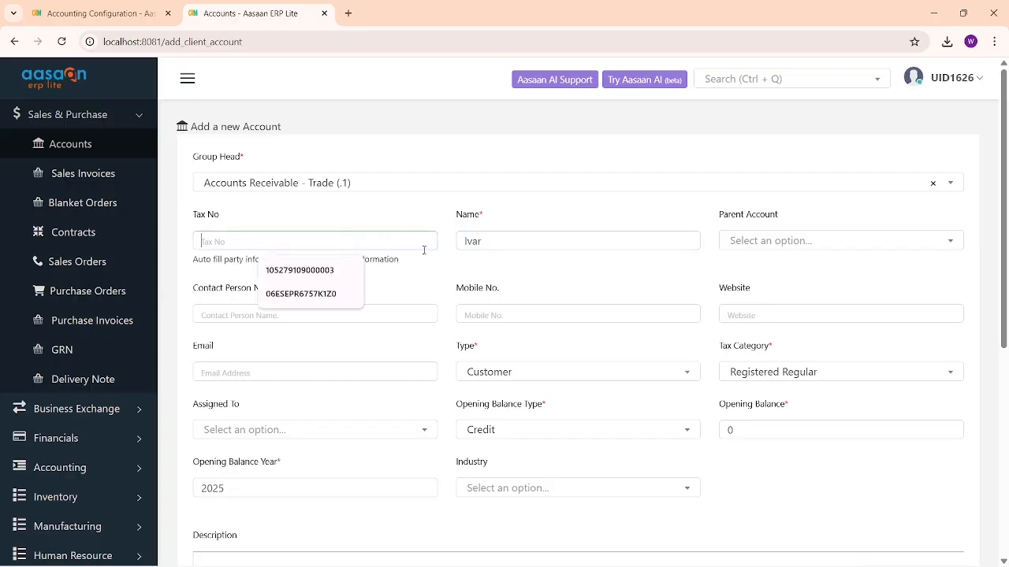
click(520, 271)
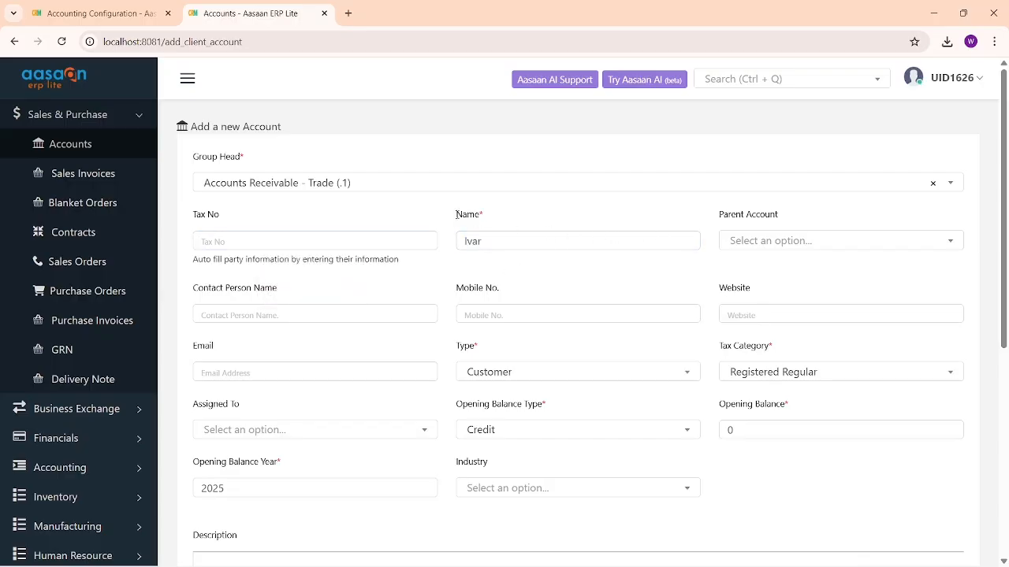
Expand the Billing Address Info and Shipping Address Info sections and review their fields.
scroll(549, 349, down, 5)
click(312, 369)
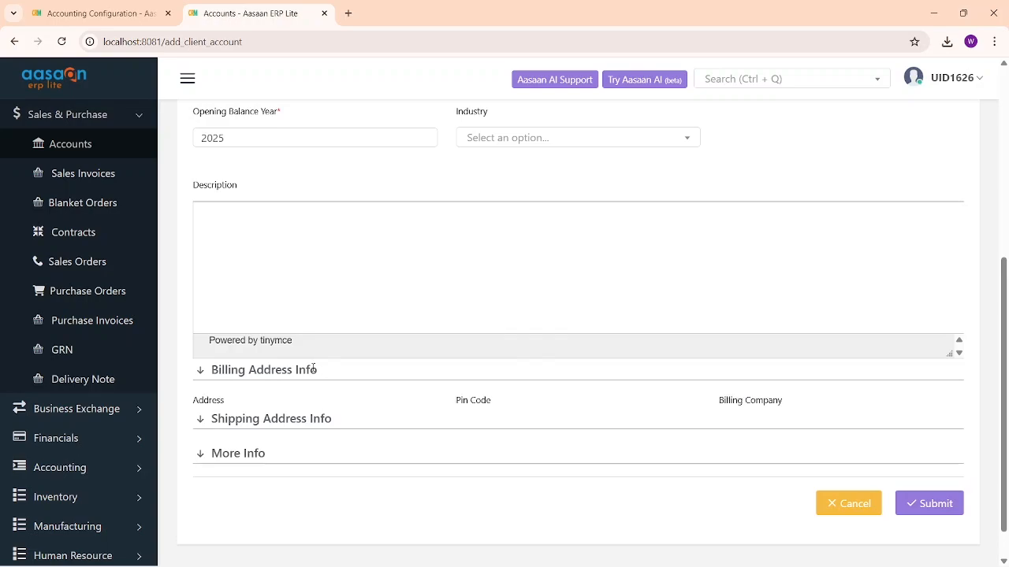
scroll(312, 368, down, 2)
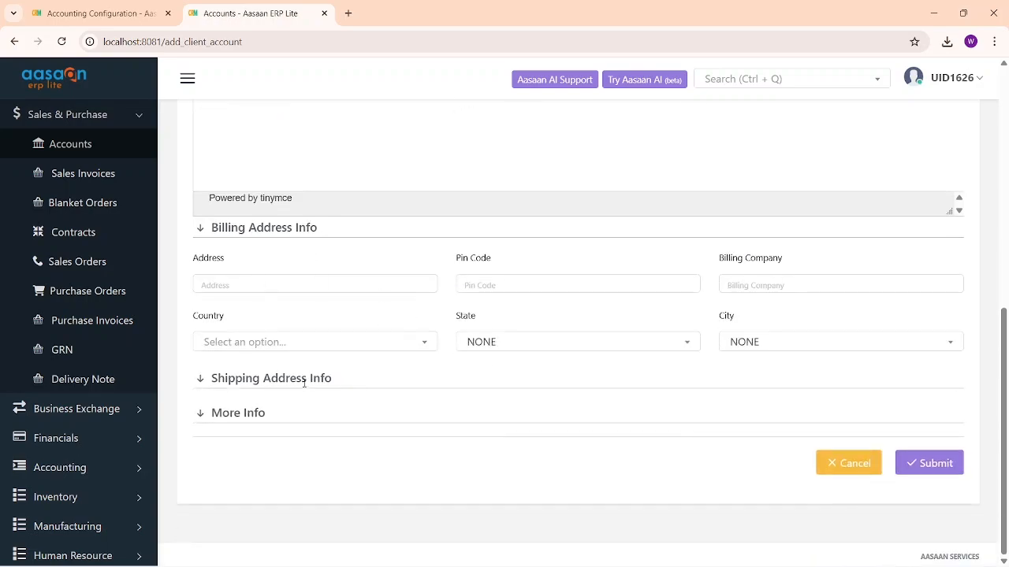
click(304, 380)
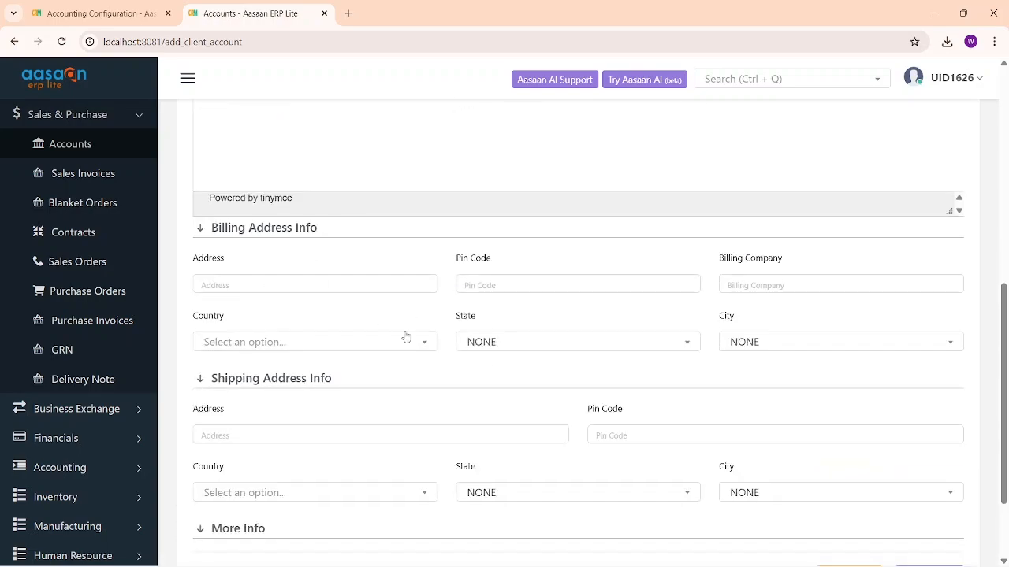
scroll(406, 337, up, 4)
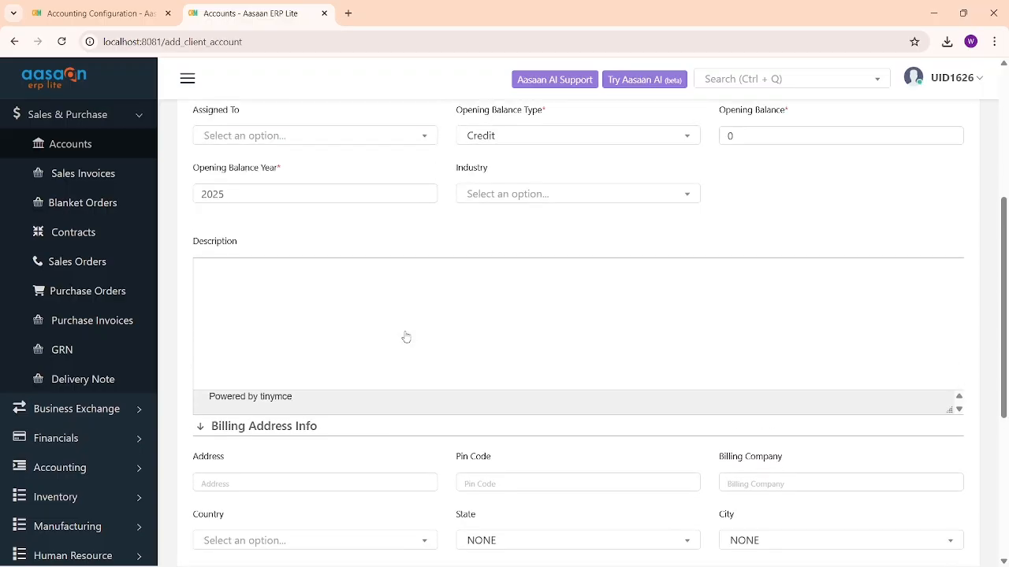
scroll(406, 336, up, 2)
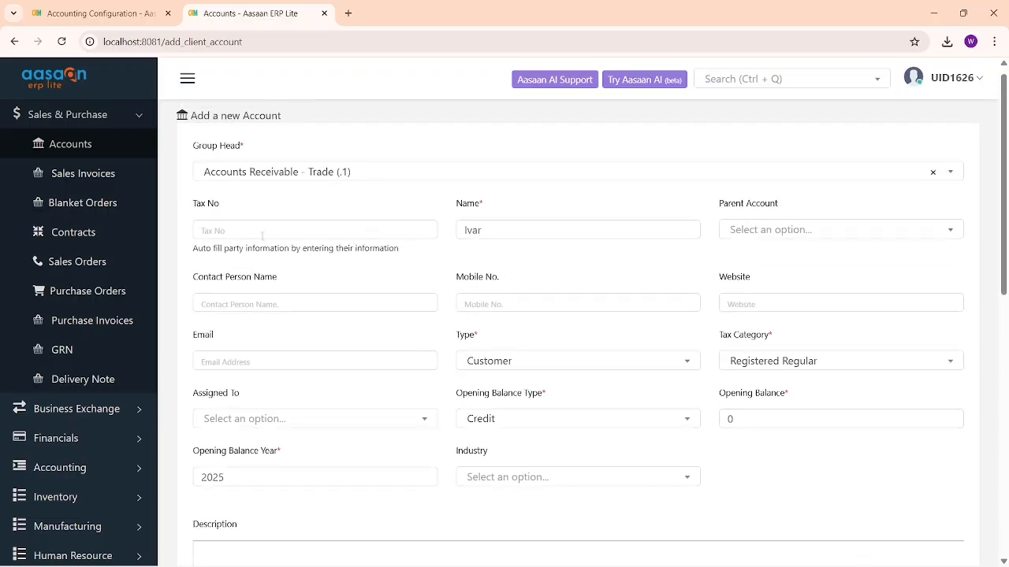
Check which party and address details the Tax No field can auto-fill across the account form.
click(229, 228)
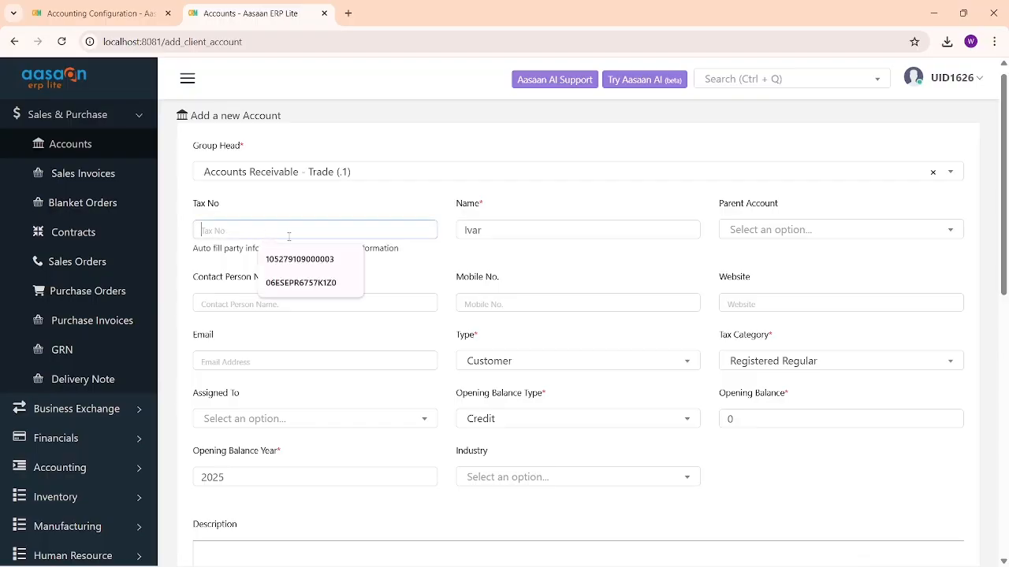
click(368, 215)
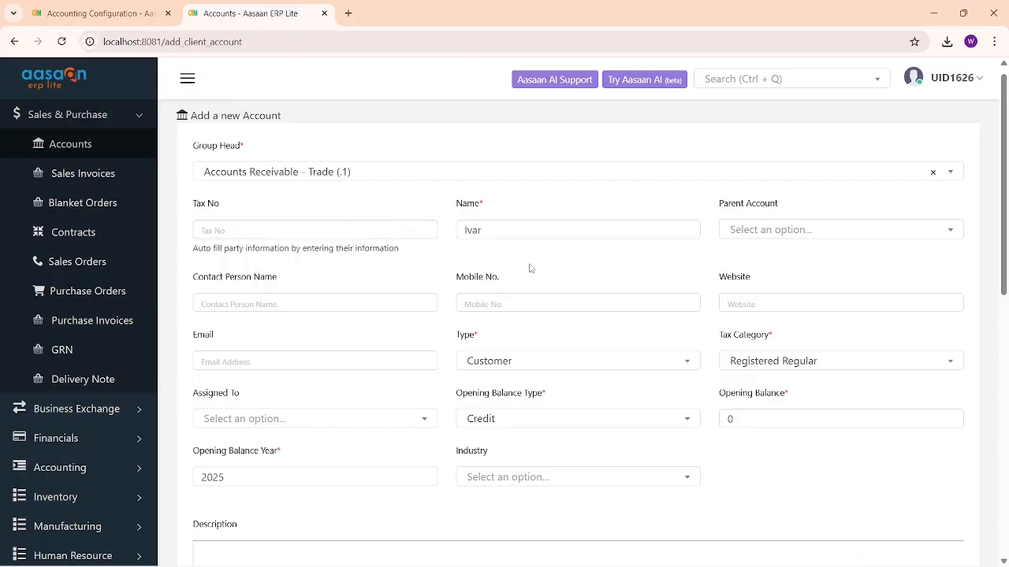
scroll(529, 269, down, 2)
scroll(529, 269, down, 6)
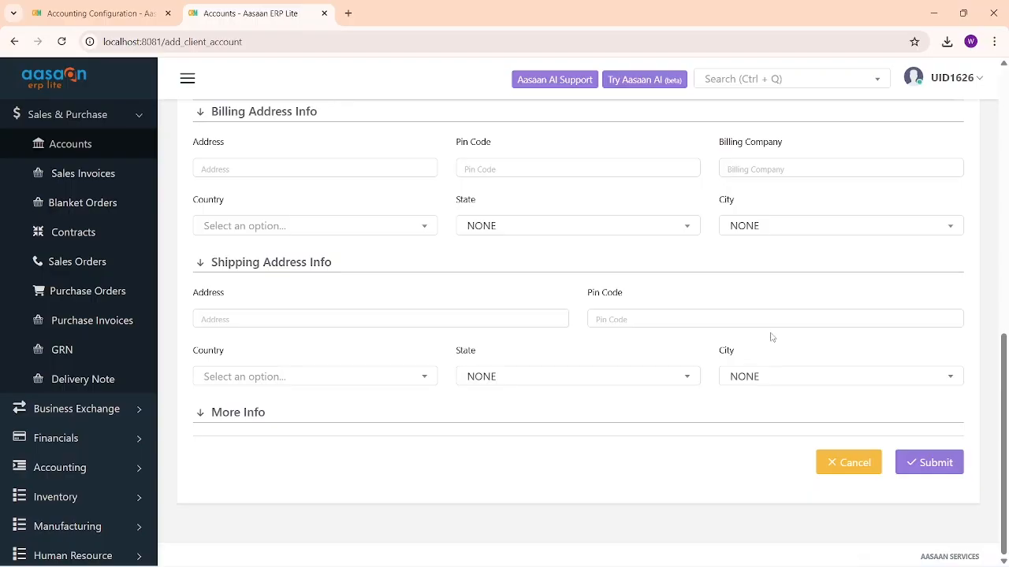
scroll(771, 335, up, 8)
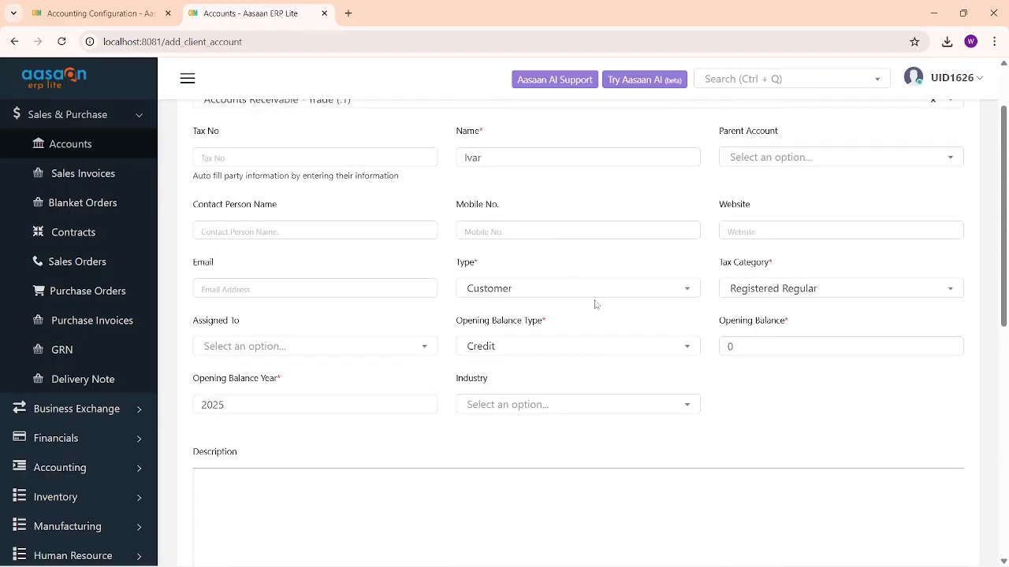
Change the new account's type to Supplier and review the account name.
click(574, 290)
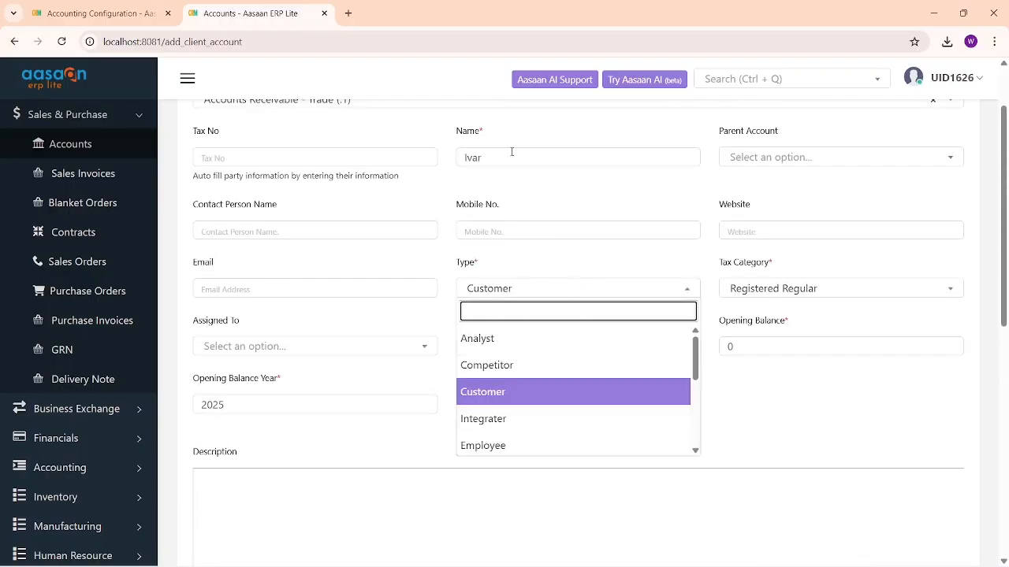
scroll(525, 410, down, 3)
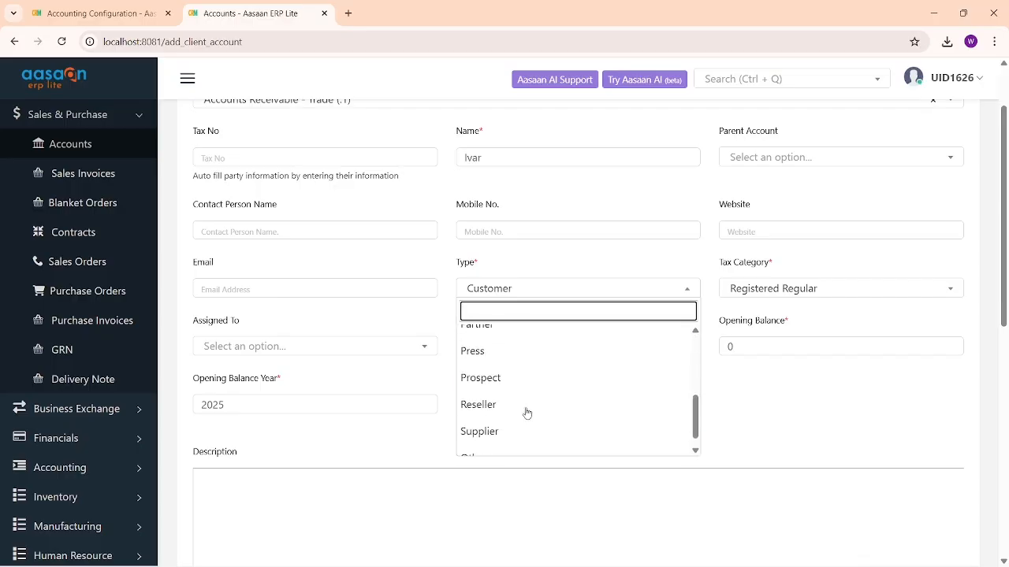
click(517, 431)
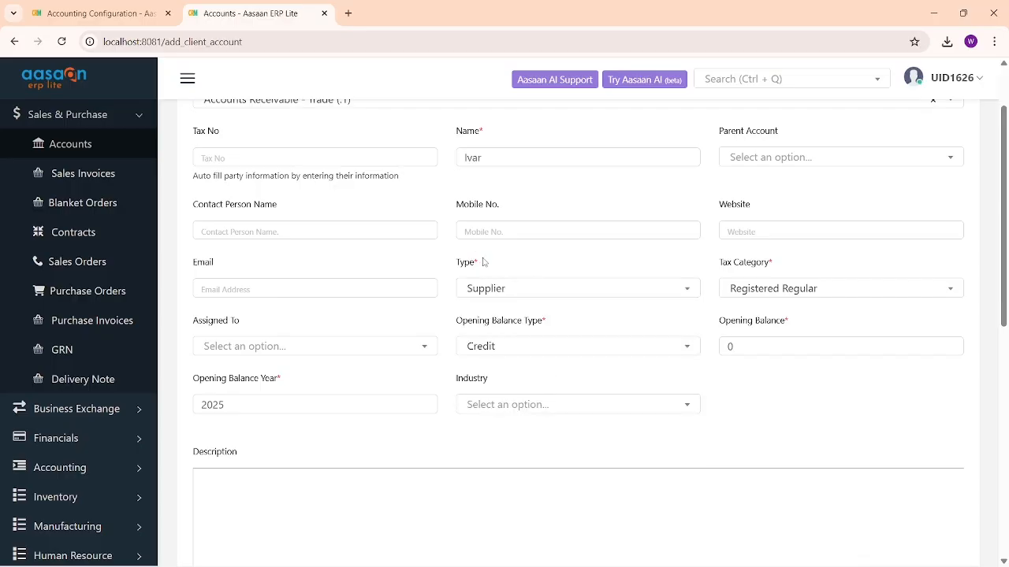
scroll(470, 302, up, 2)
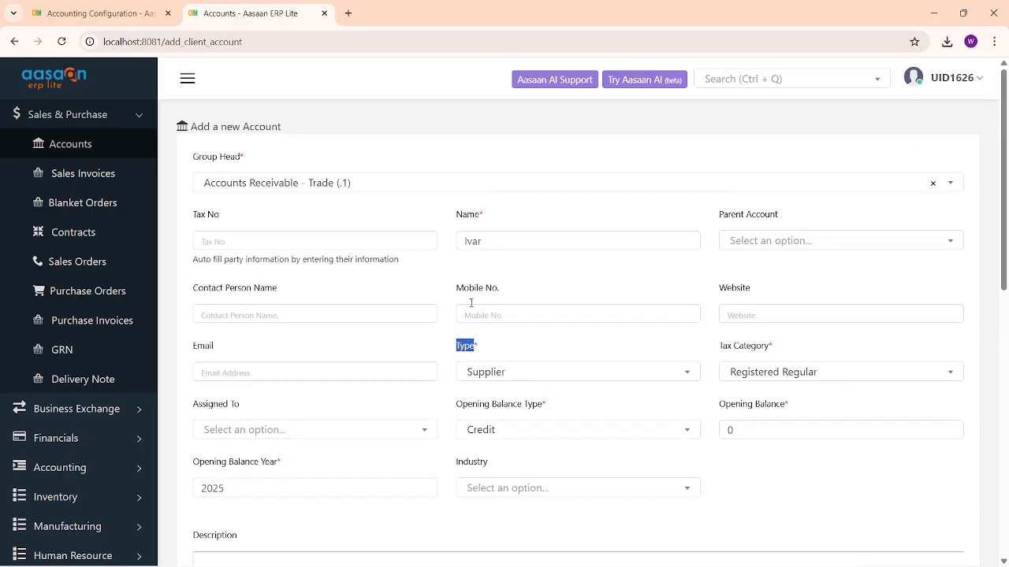
double_click(500, 235)
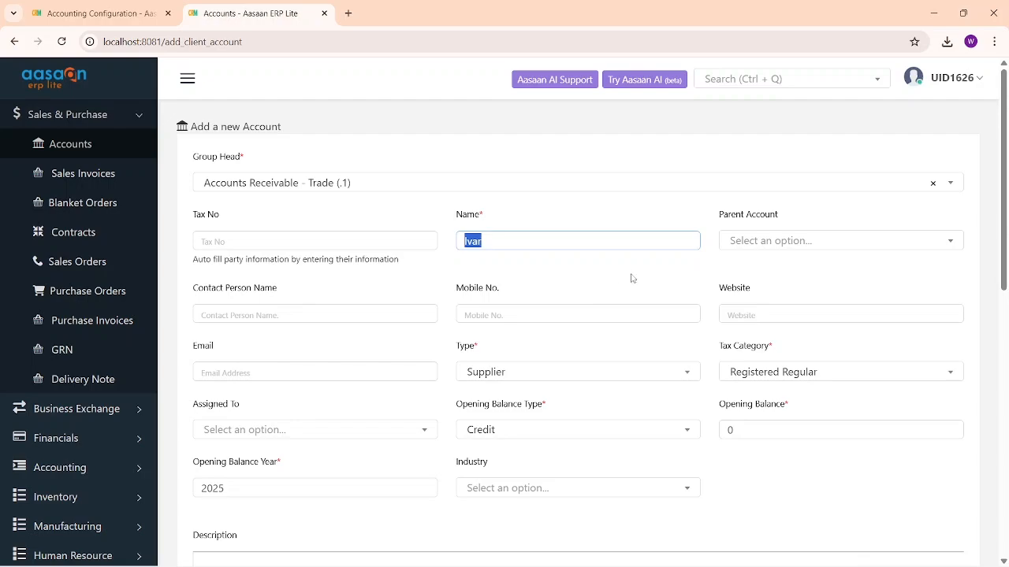
Open the inventory configuration from the organisation settings and review the Enable Batch No-Serial No in Purchase (and Sales) option.
click(158, 6)
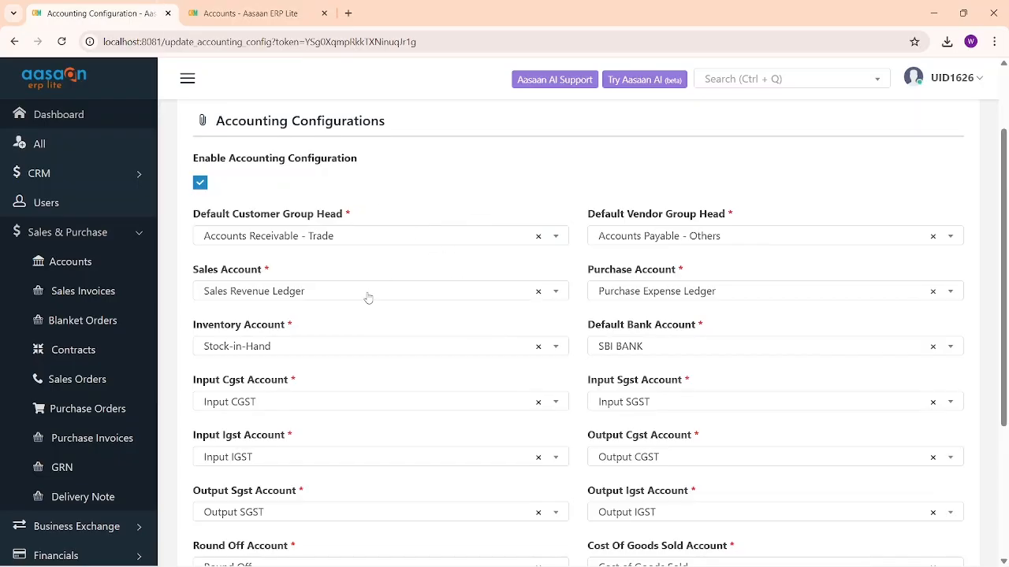
click(977, 82)
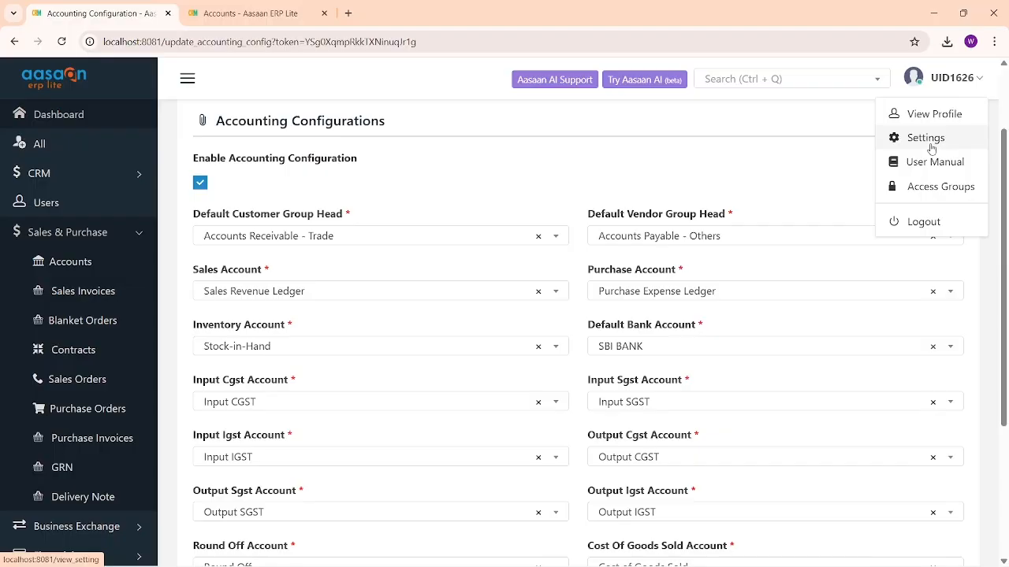
click(931, 148)
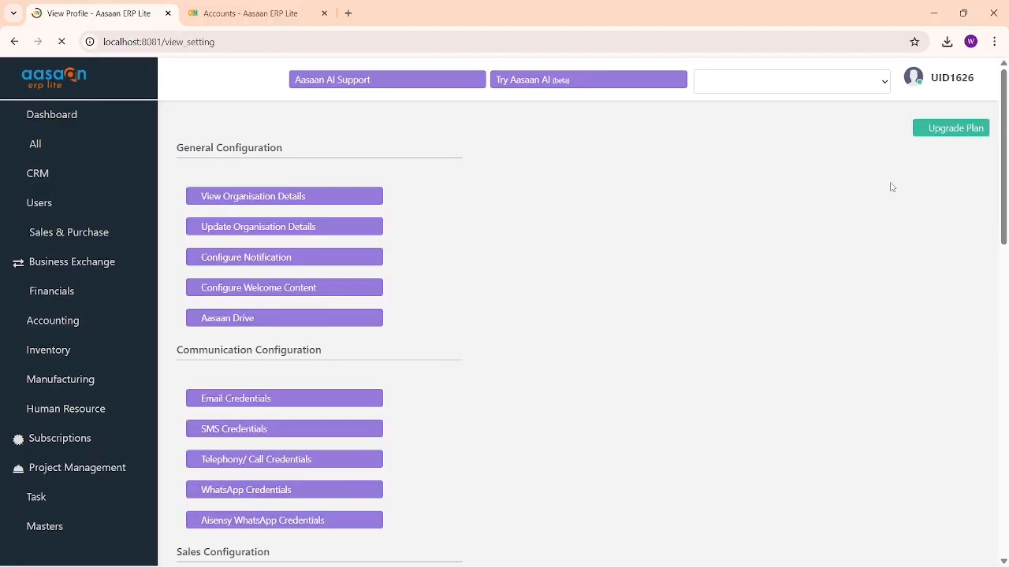
scroll(891, 187, down, 2)
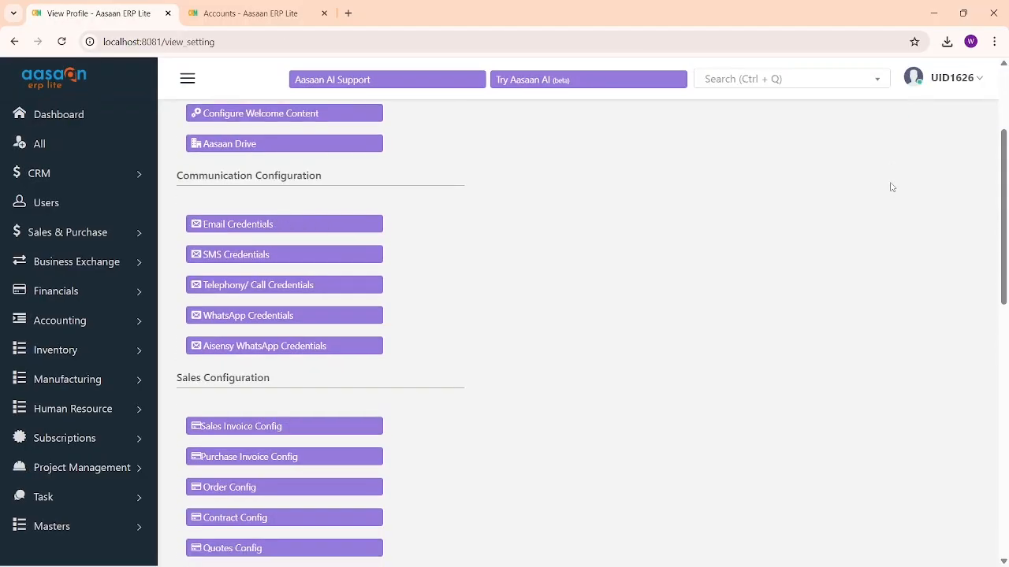
scroll(888, 186, down, 2)
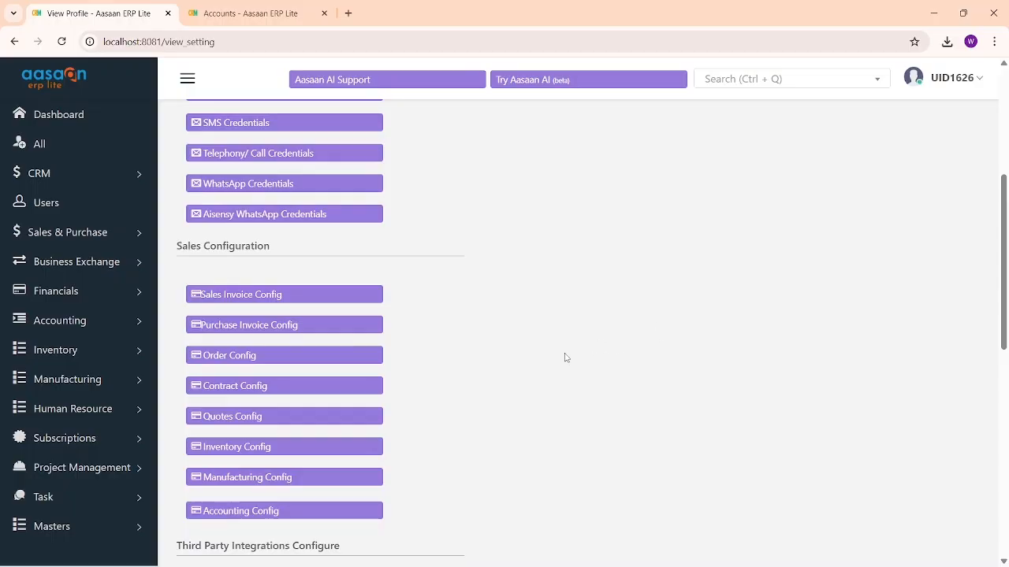
click(311, 449)
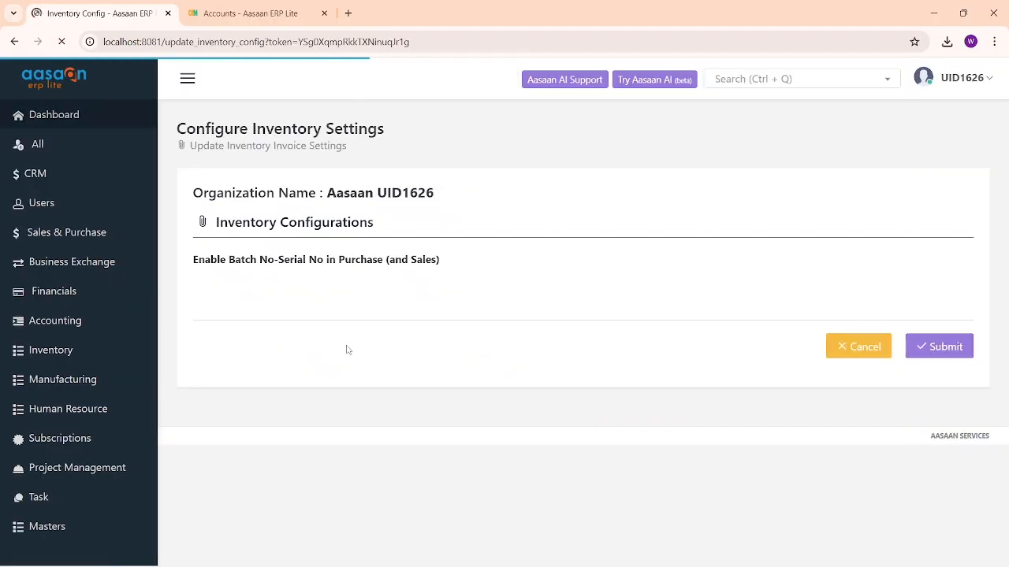
drag(193, 259, 389, 260)
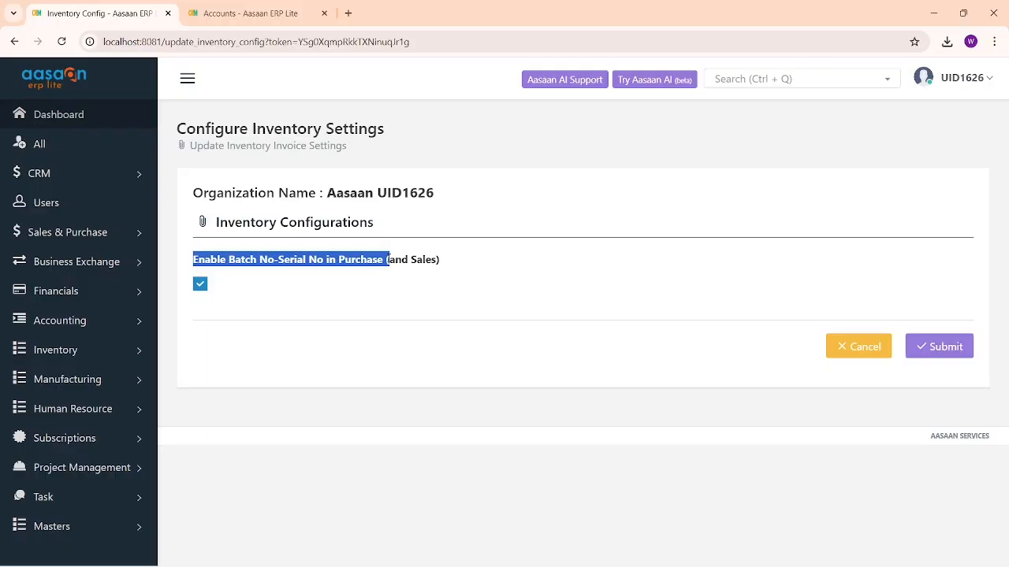
click(441, 283)
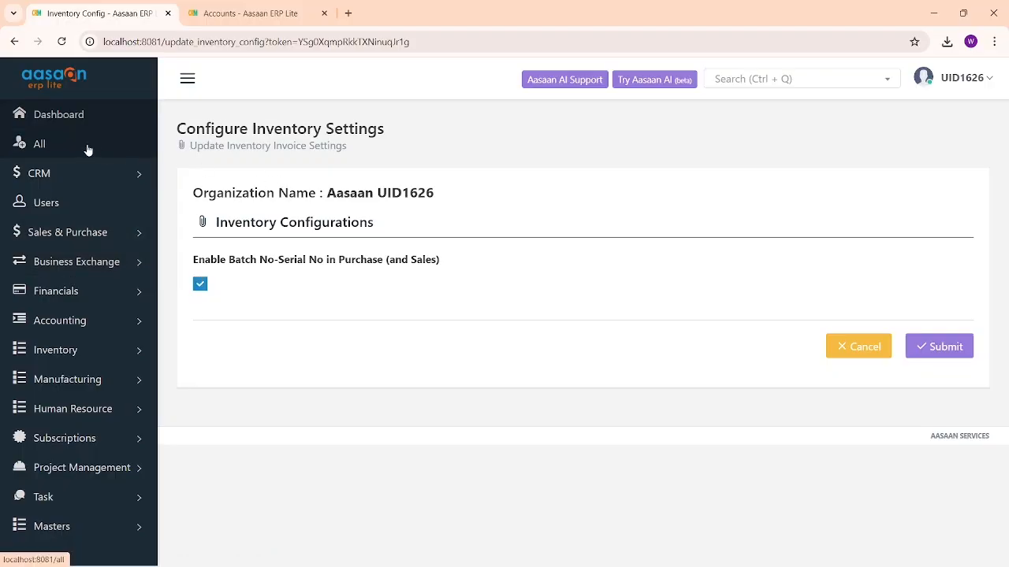
Open the Item Group list in the Inventory module.
click(79, 360)
scroll(79, 360, down, 1)
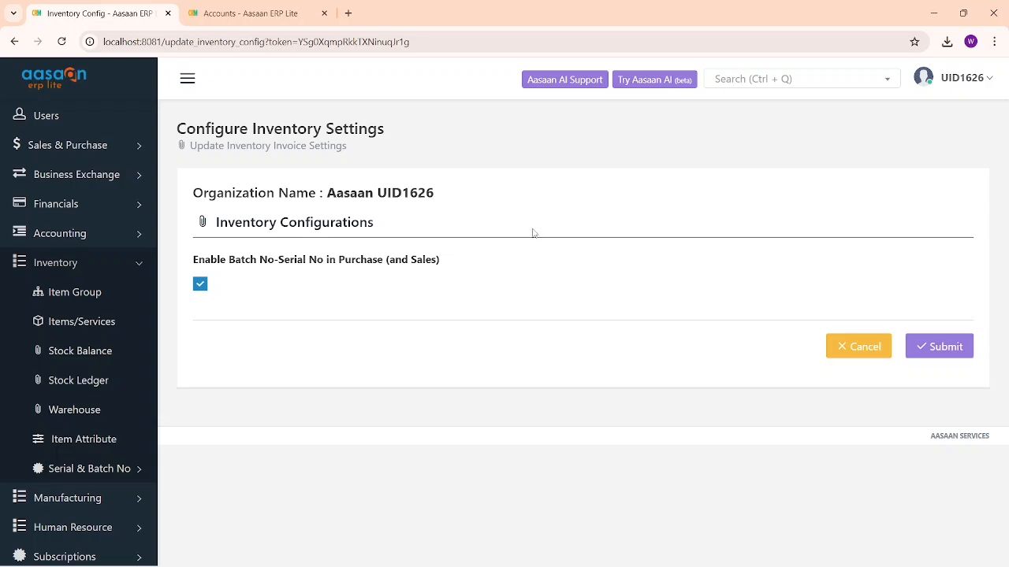
click(95, 293)
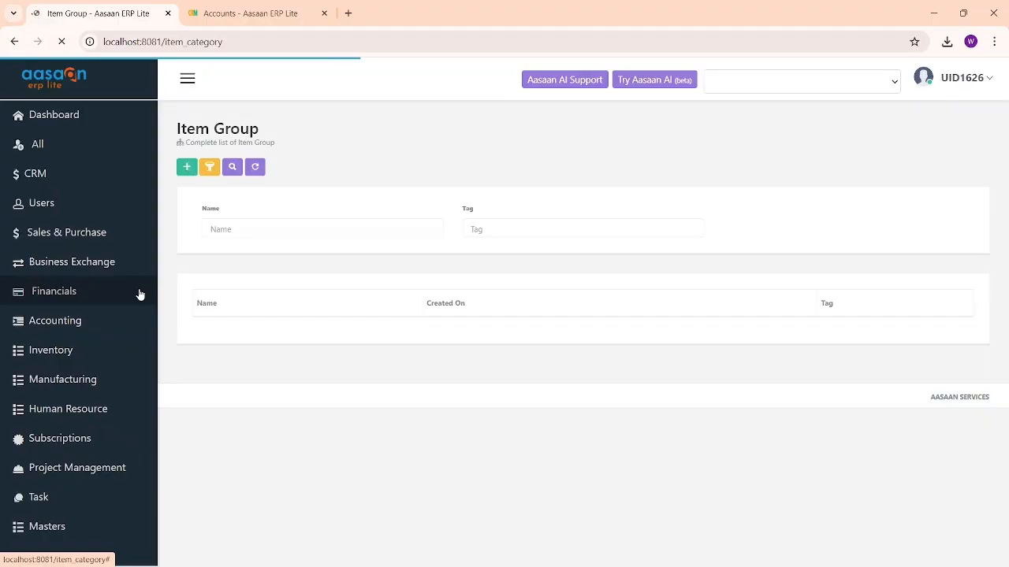
scroll(138, 294, down, 2)
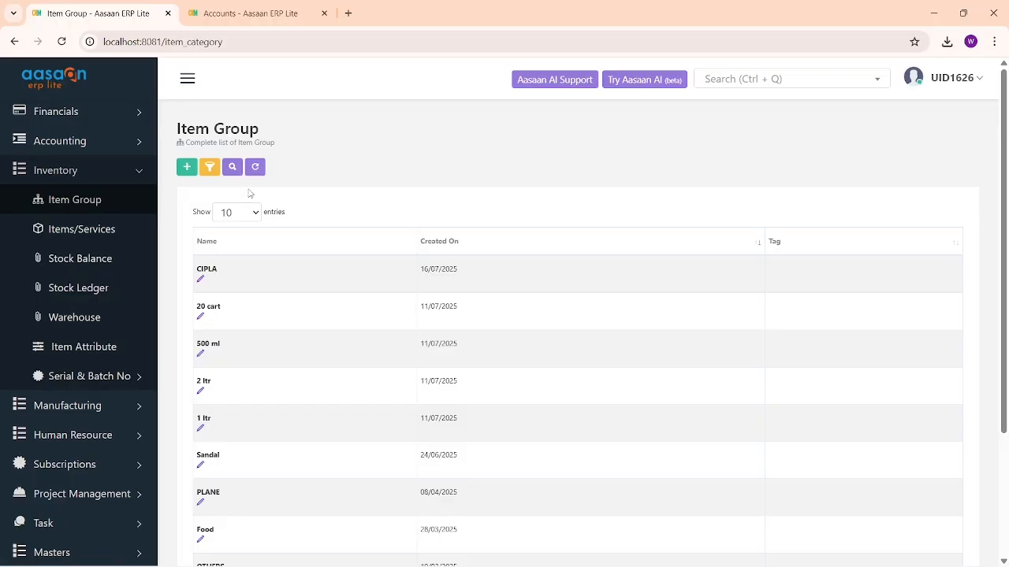
Start a new item group named Electronics, enable Has Variants, and read the note about its use in documents.
click(188, 169)
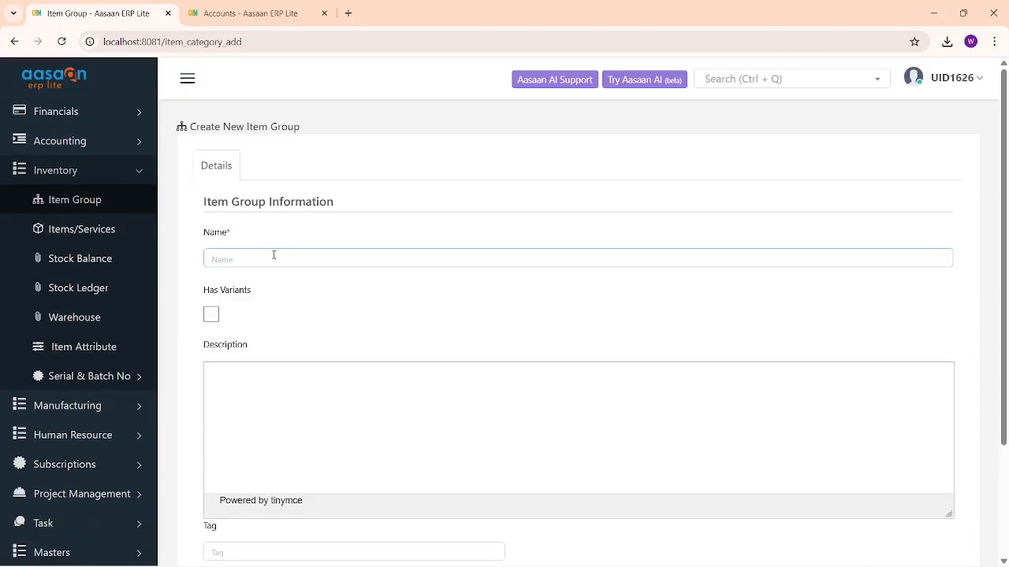
text(Electronics)
scroll(285, 315, down, 1)
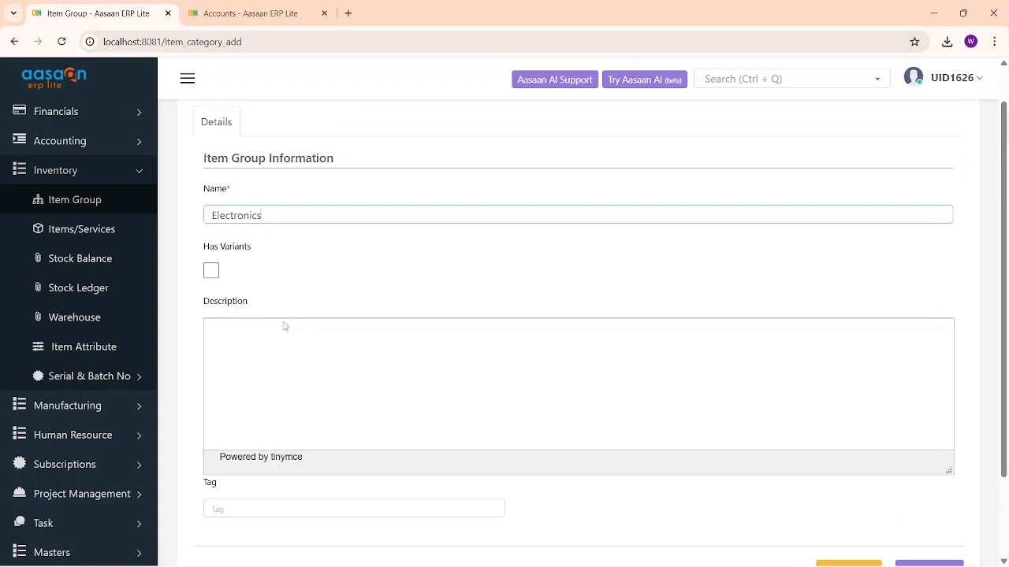
click(212, 273)
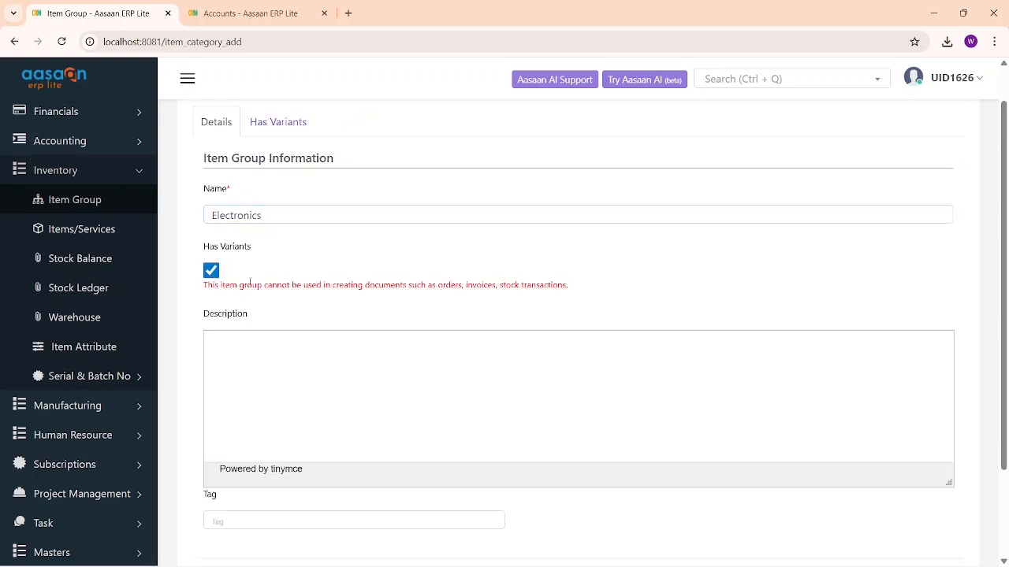
drag(245, 285, 405, 285)
Add an attribute row to the Electronics group's variants and review the item attributes available for it.
click(288, 123)
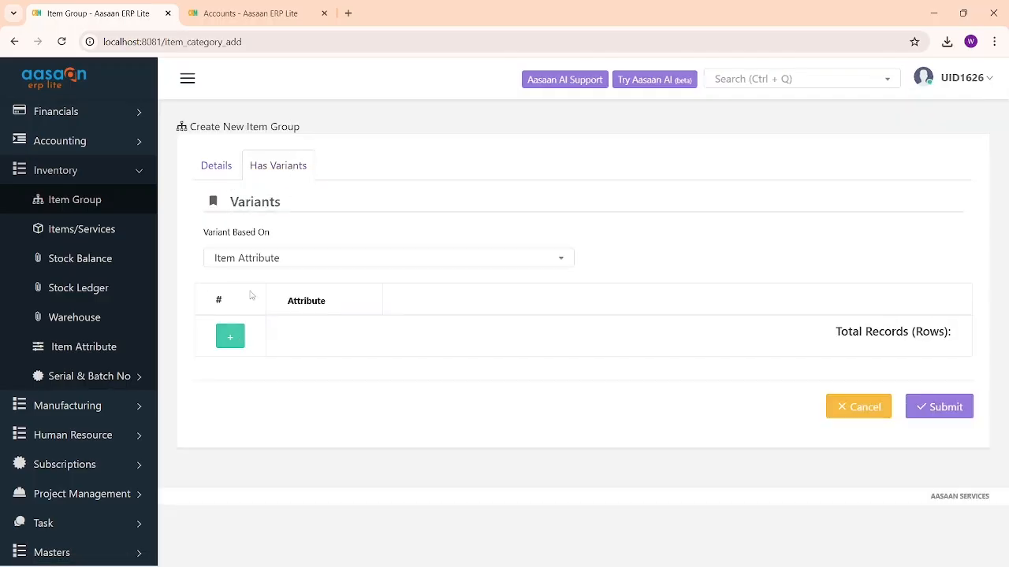
click(234, 336)
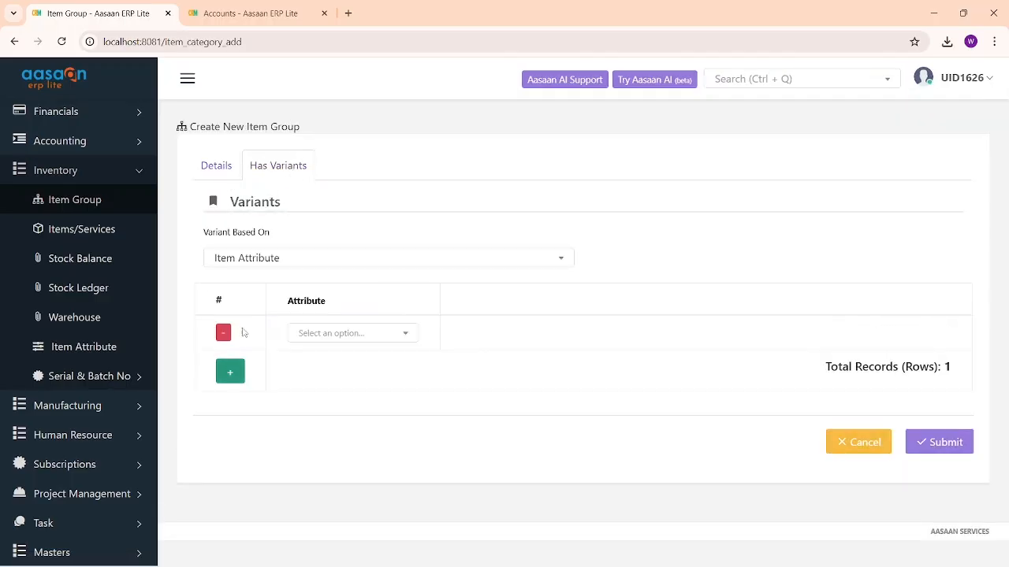
click(356, 334)
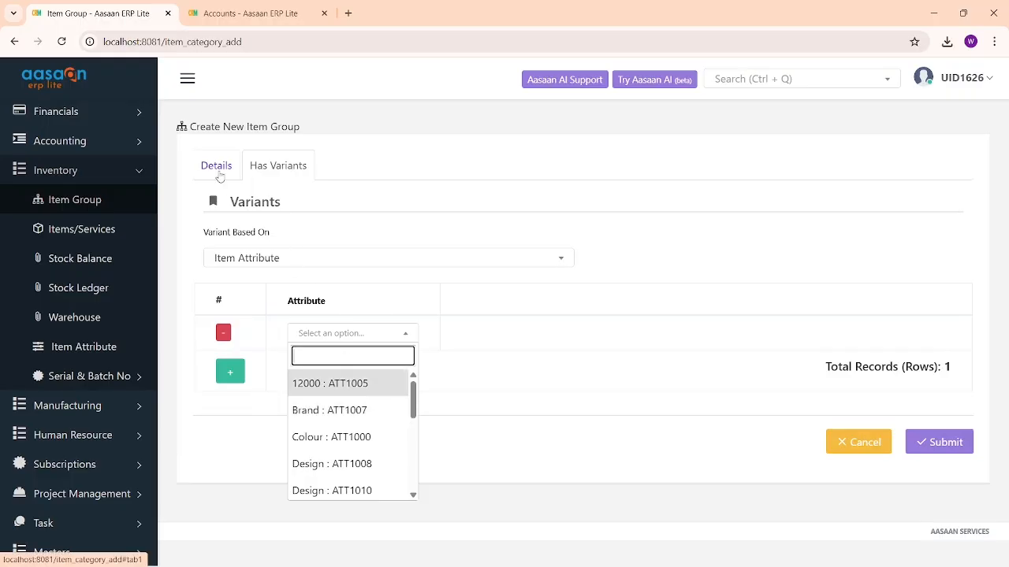
Turn off Has Variants for the Electronics item group and save the group.
click(220, 175)
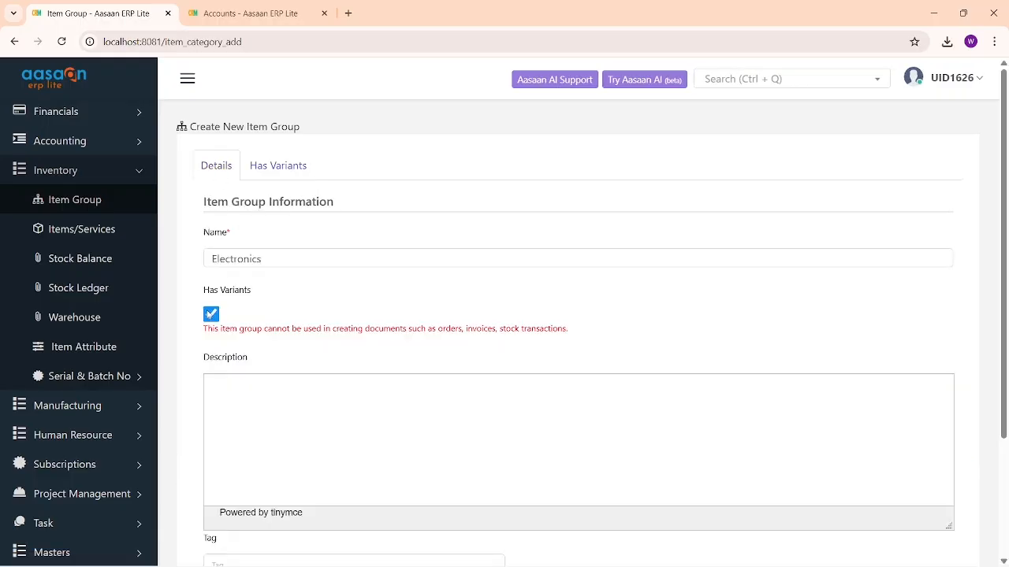
click(210, 315)
scroll(352, 272, down, 2)
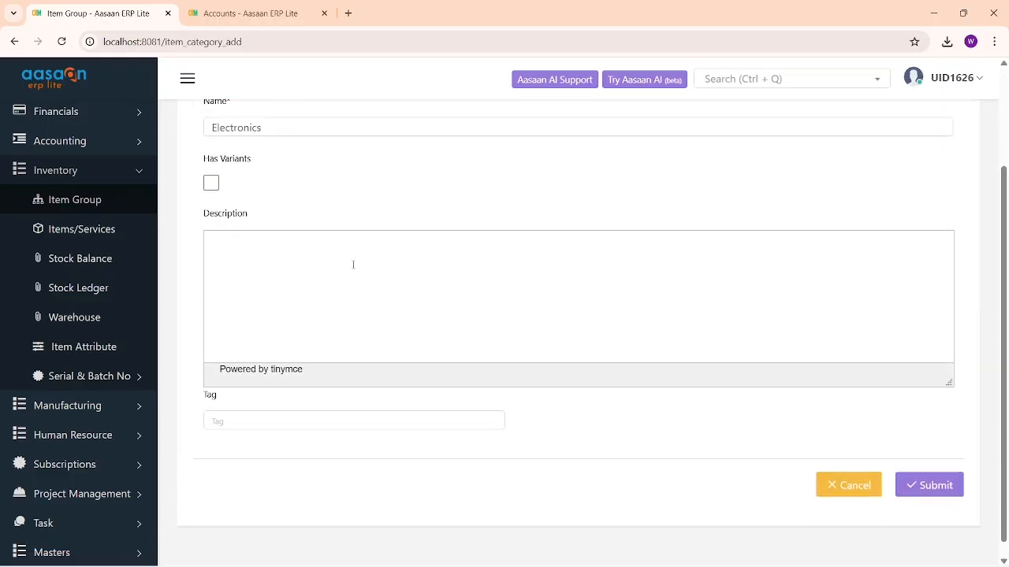
click(946, 483)
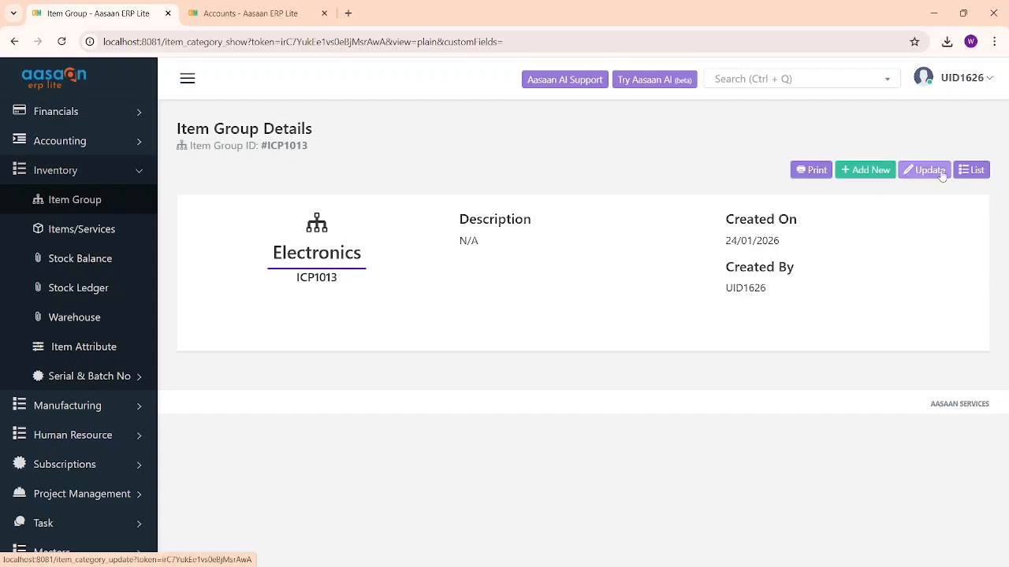
Return to the Item Group list and check the entry for the Electronics group.
click(973, 171)
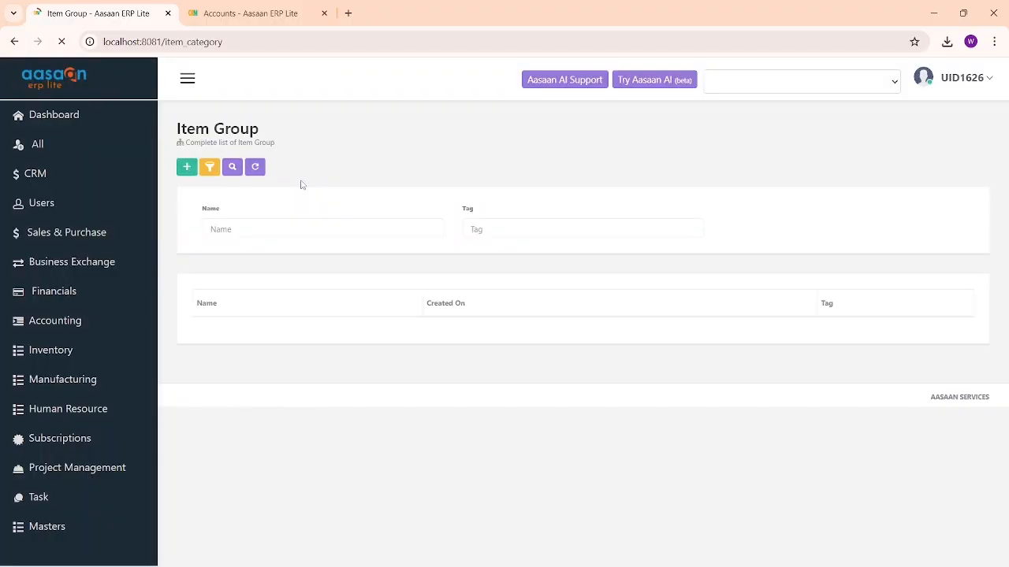
scroll(63, 229, down, 3)
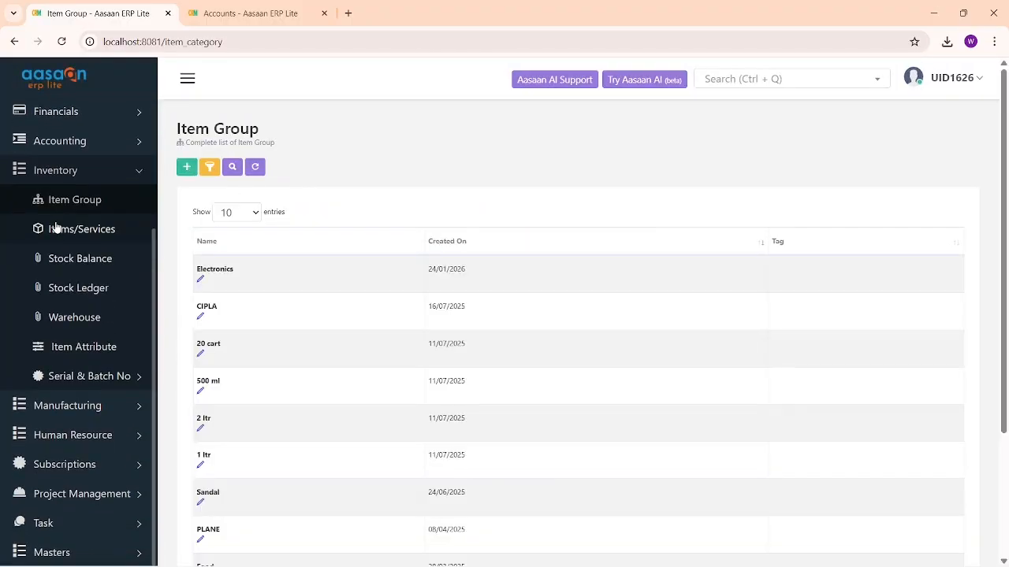
drag(240, 273, 186, 257)
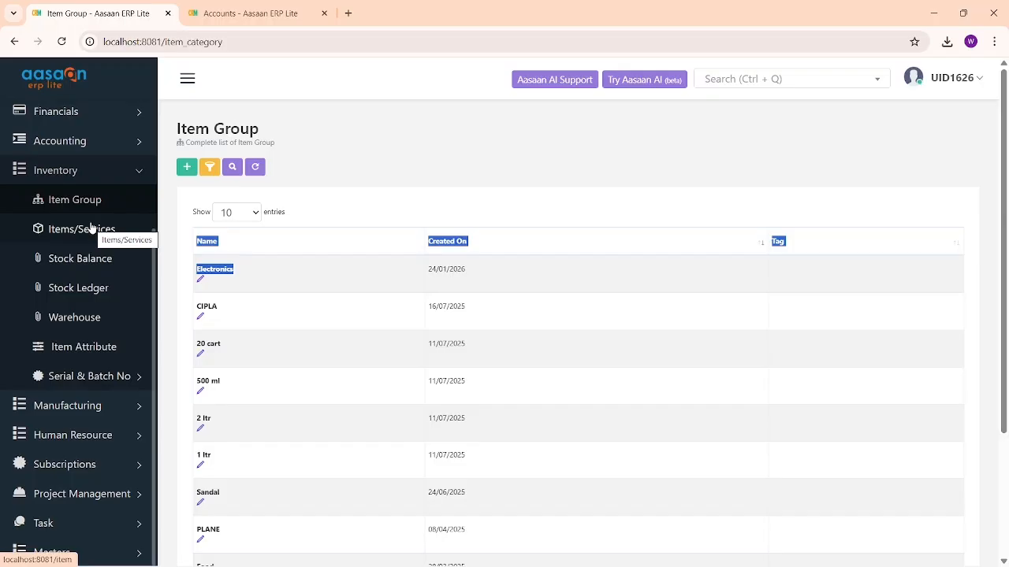
Open the Items/Services list in the Inventory module and start a new item.
click(92, 227)
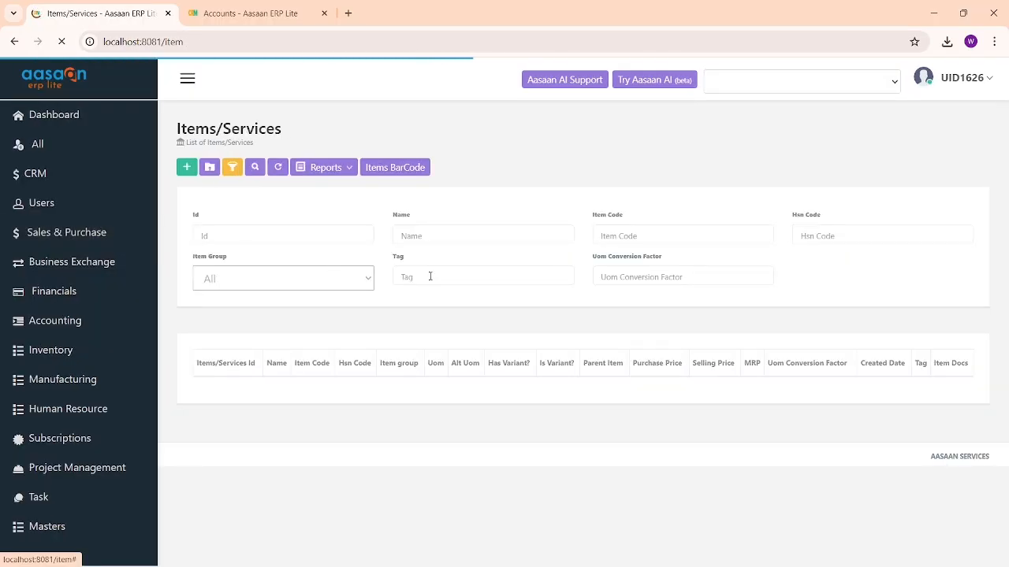
scroll(433, 281, down, 2)
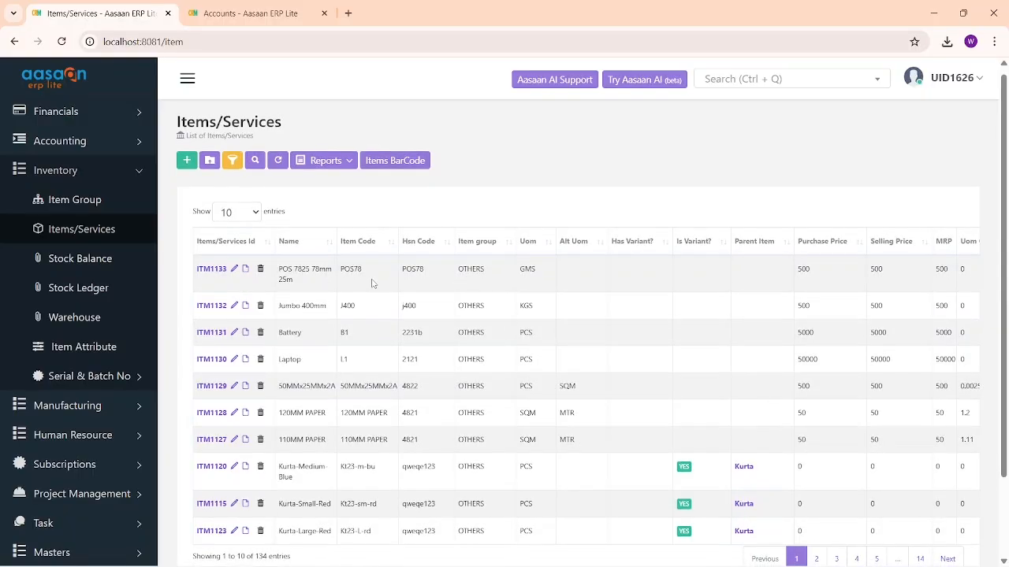
scroll(465, 290, up, 2)
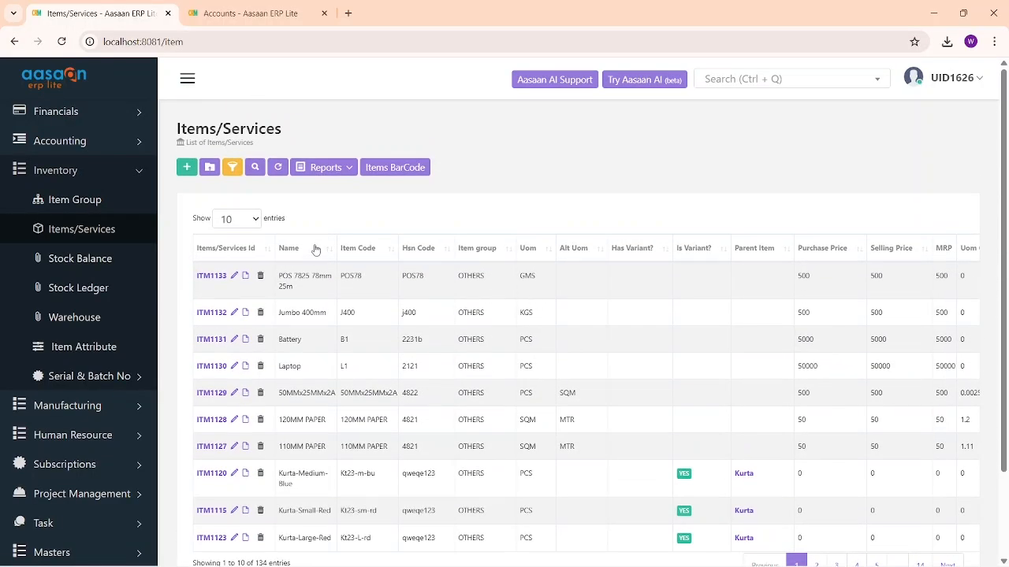
click(189, 168)
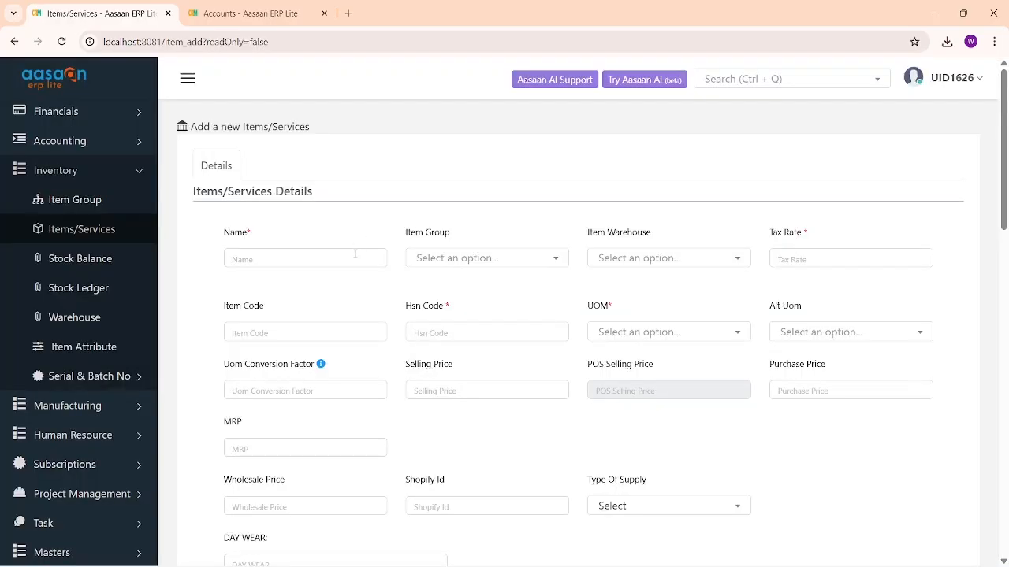
Name the new item Air Conditioner and assign it to the Electronics item group.
click(355, 253)
text(Air Conditioner)
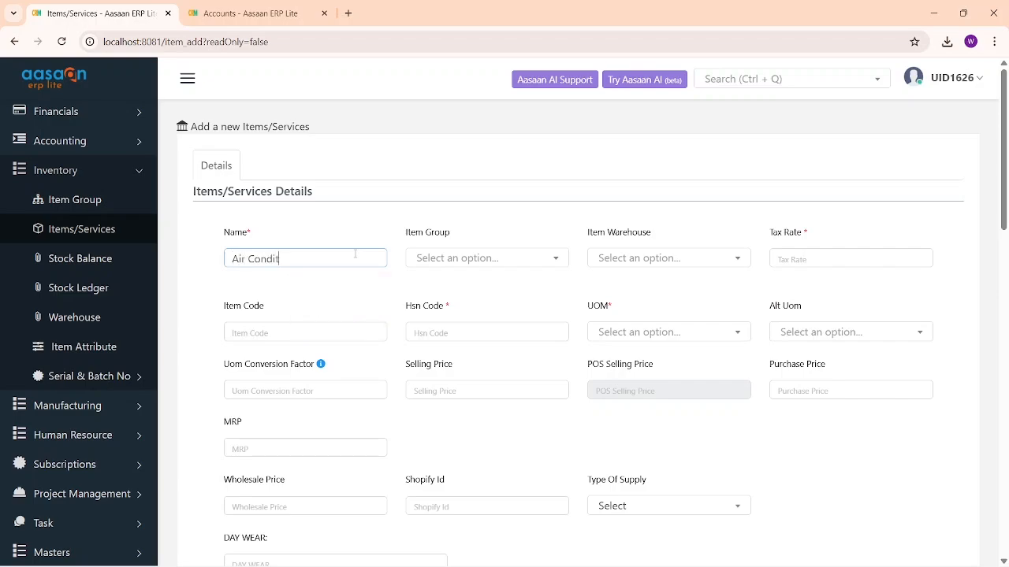
click(455, 259)
text(elec)
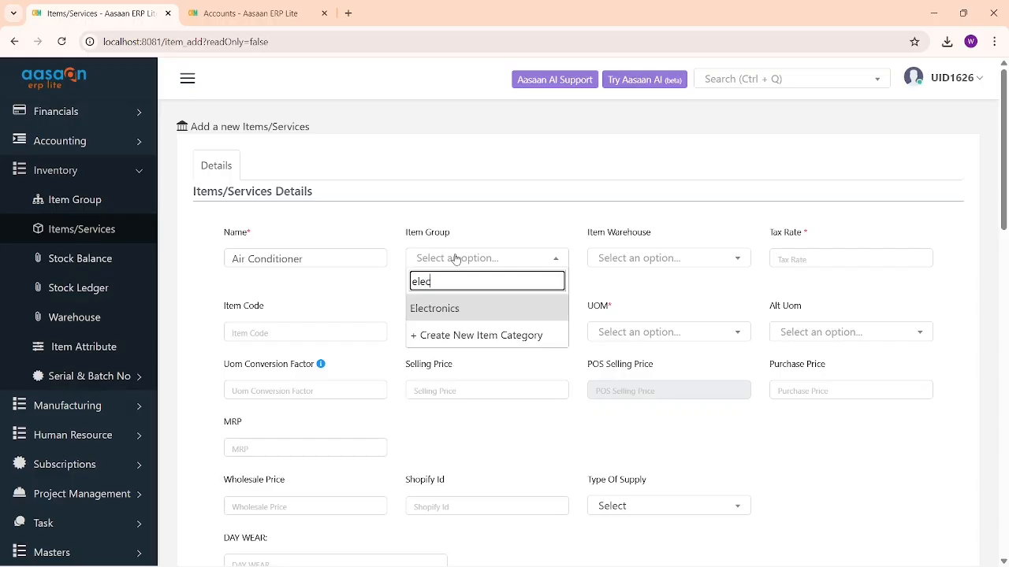
click(531, 299)
Set the item's warehouse to Aasaan Warehouse and its tax rate to 18.
click(688, 262)
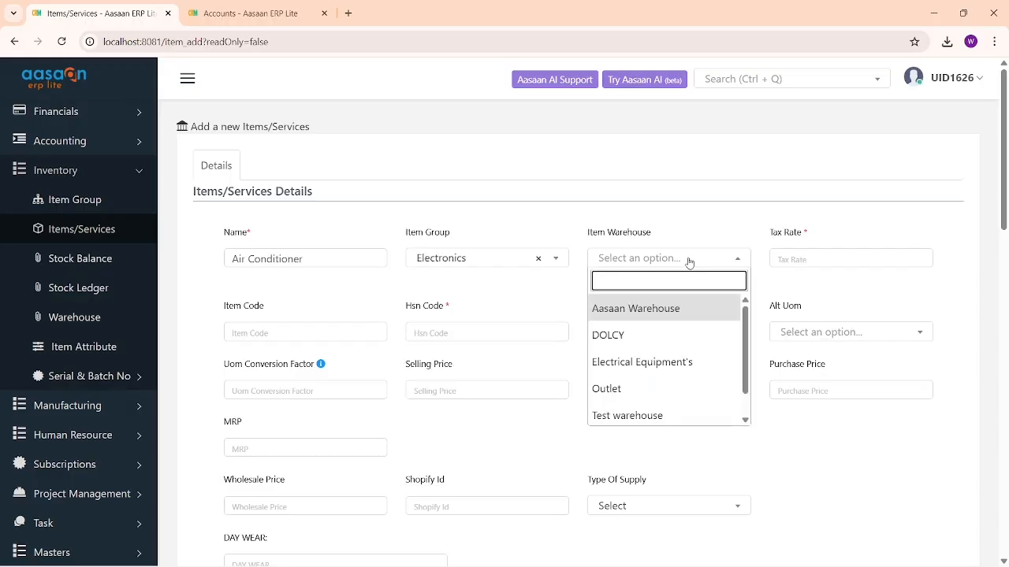
click(671, 309)
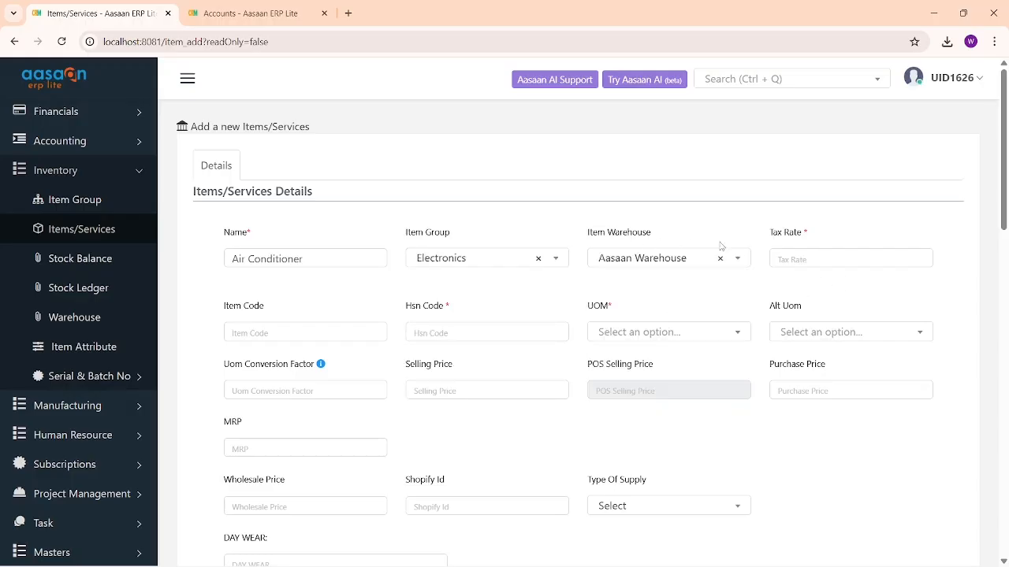
click(853, 258)
text(18)
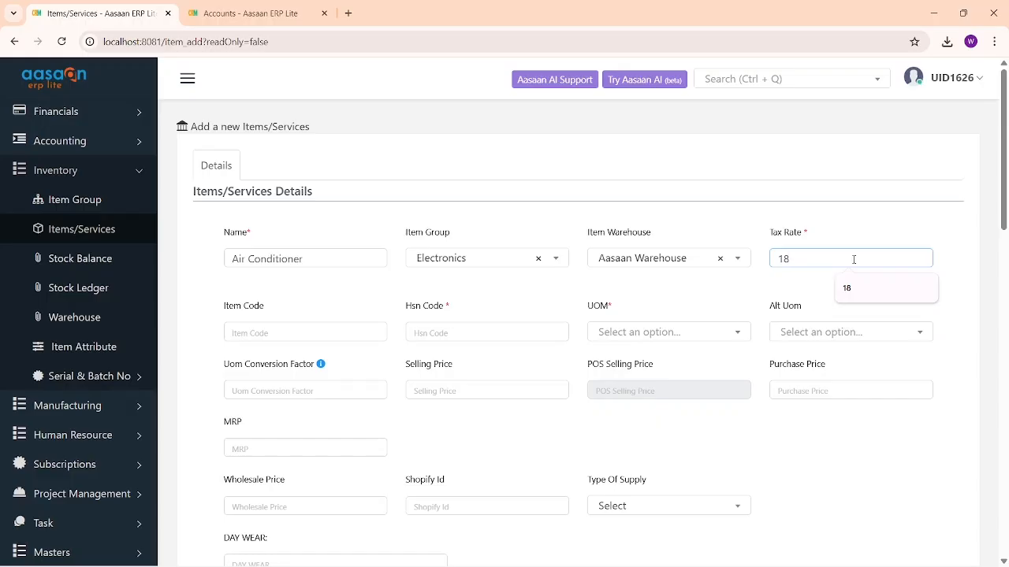
Enter AC1 as both the item code and the HSN code.
click(308, 329)
text(AC1)
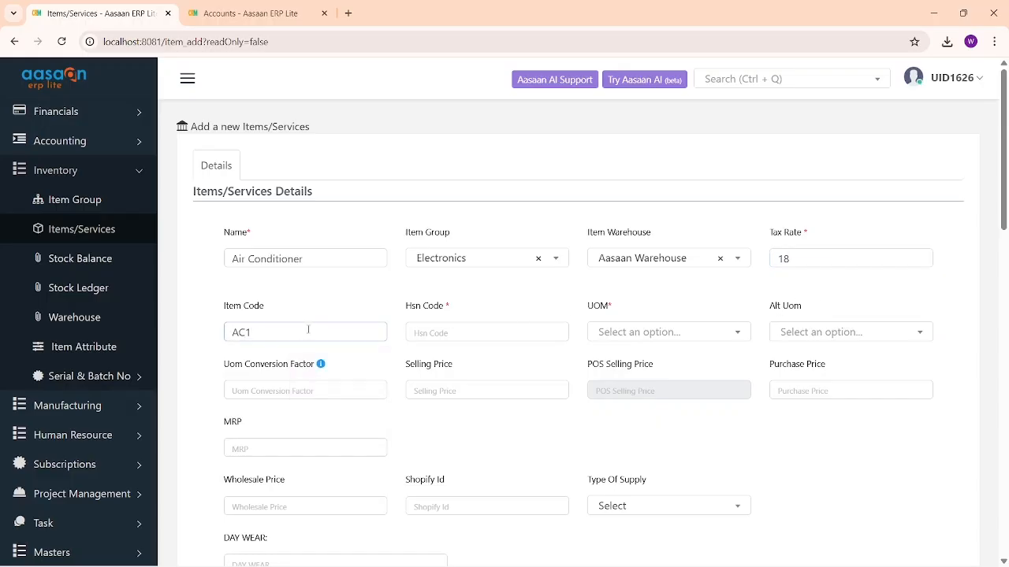
double_click(308, 329)
key(ctrl+c)
click(432, 332)
key(ctrl+v)
double_click(324, 329)
click(323, 314)
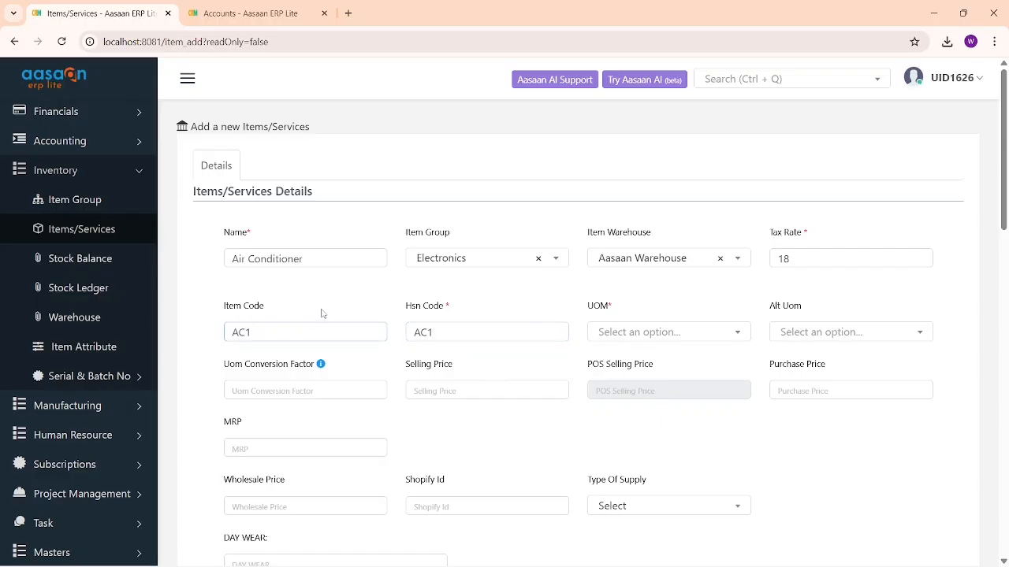
Set the item's unit of measure to PCS.
click(638, 334)
text(pcs)
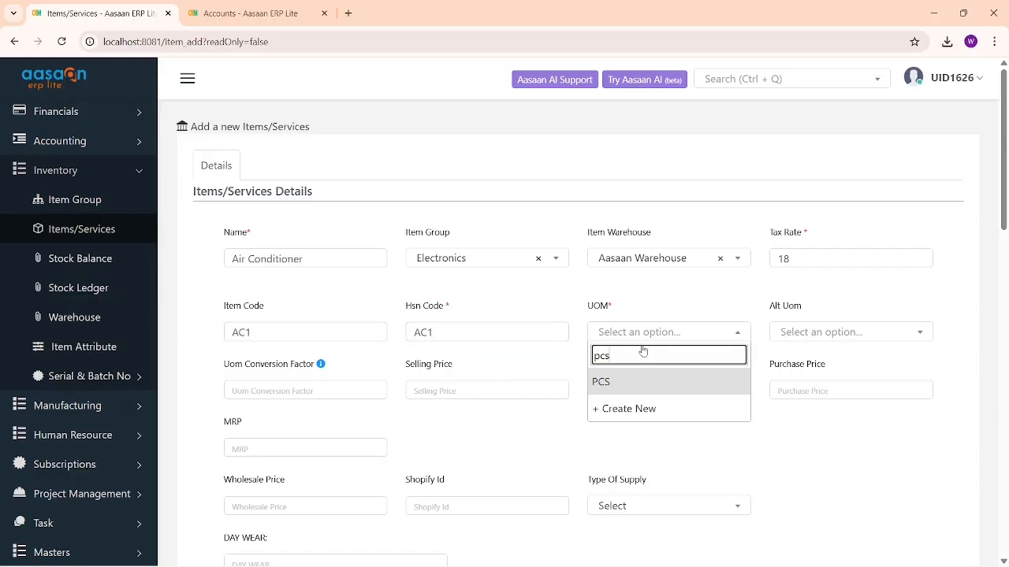
click(629, 382)
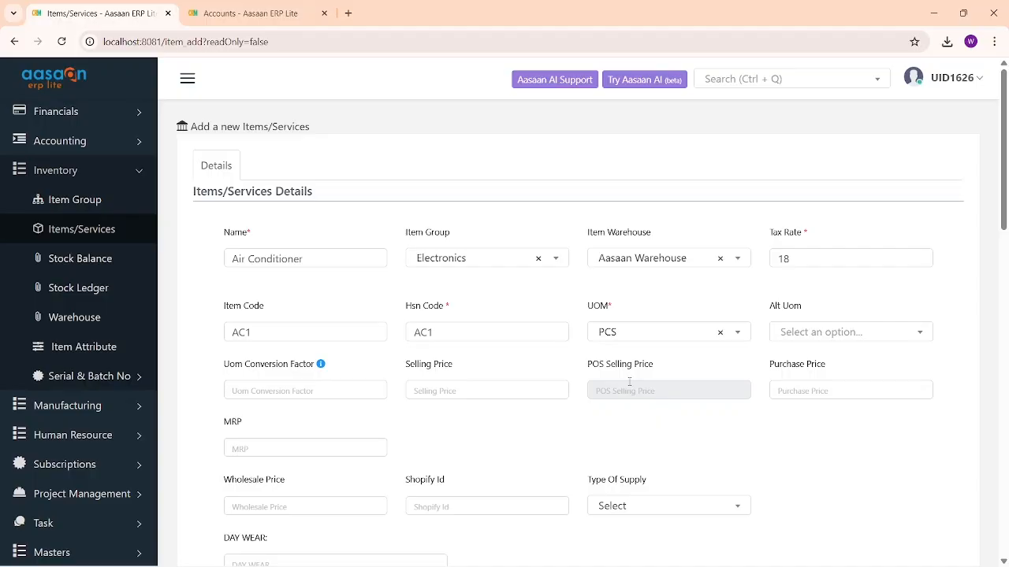
Review the Alt Uom choices and the Uom Conversion Factor field without setting either.
drag(776, 305, 842, 312)
click(775, 306)
click(800, 331)
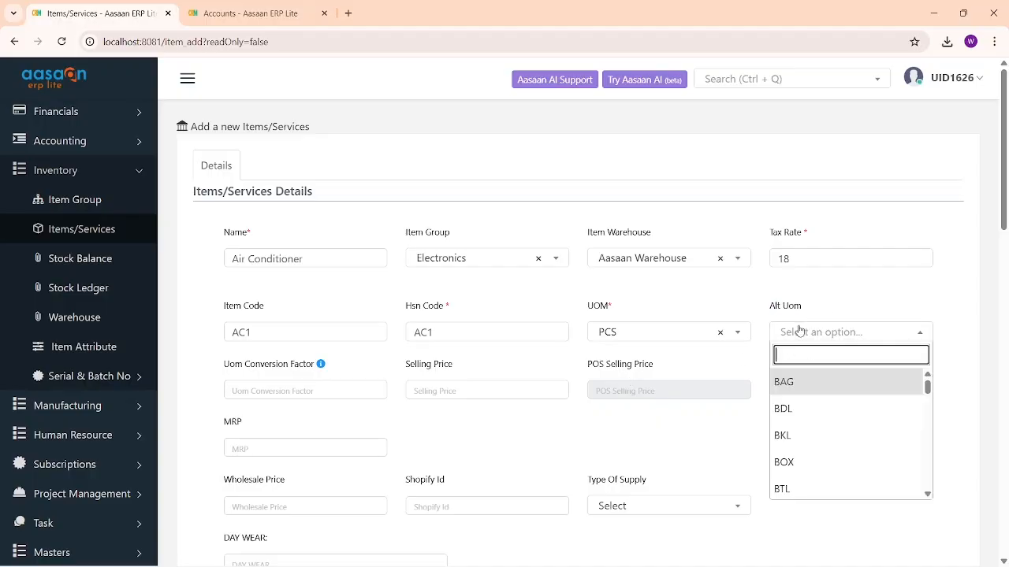
drag(225, 364, 316, 367)
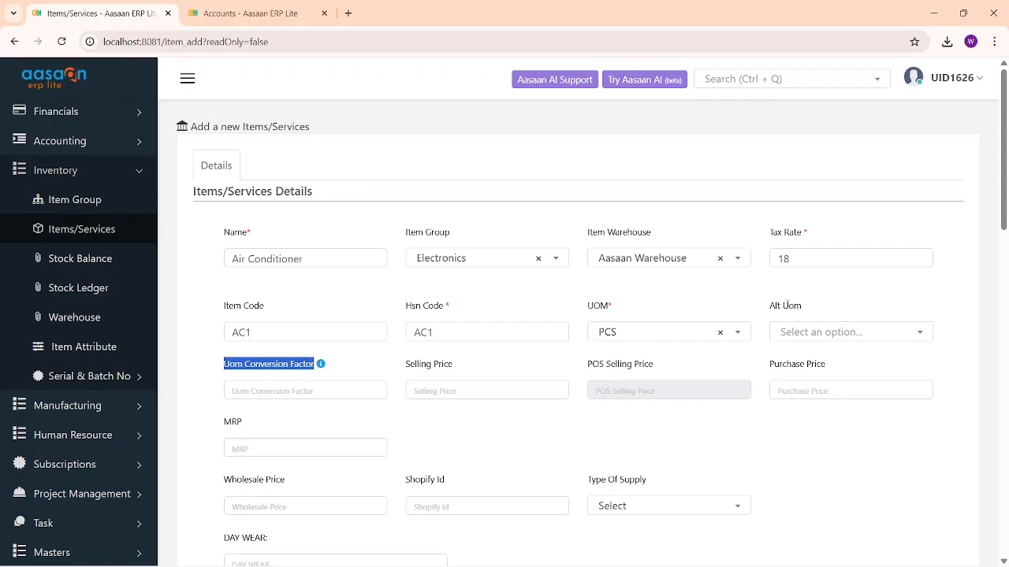
drag(787, 305, 330, 409)
click(330, 387)
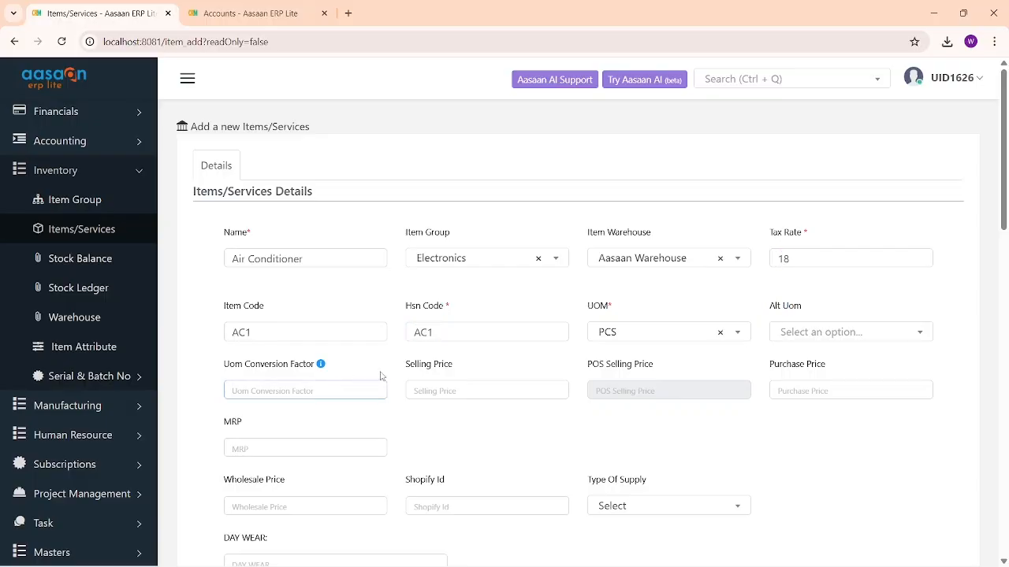
Set the selling price to 50000 and check the resulting POS Selling Price against the tax rate.
click(433, 389)
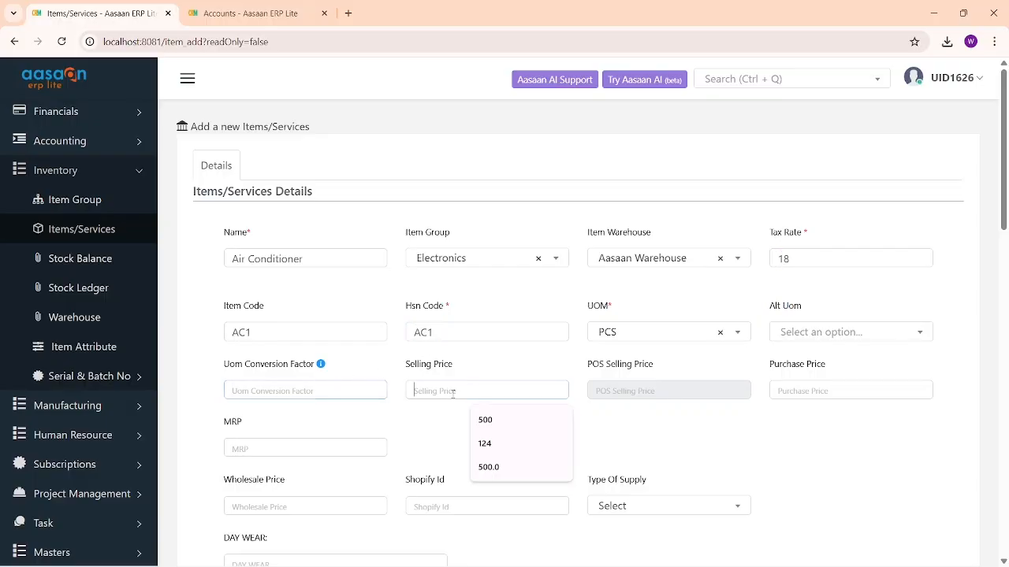
text(500)
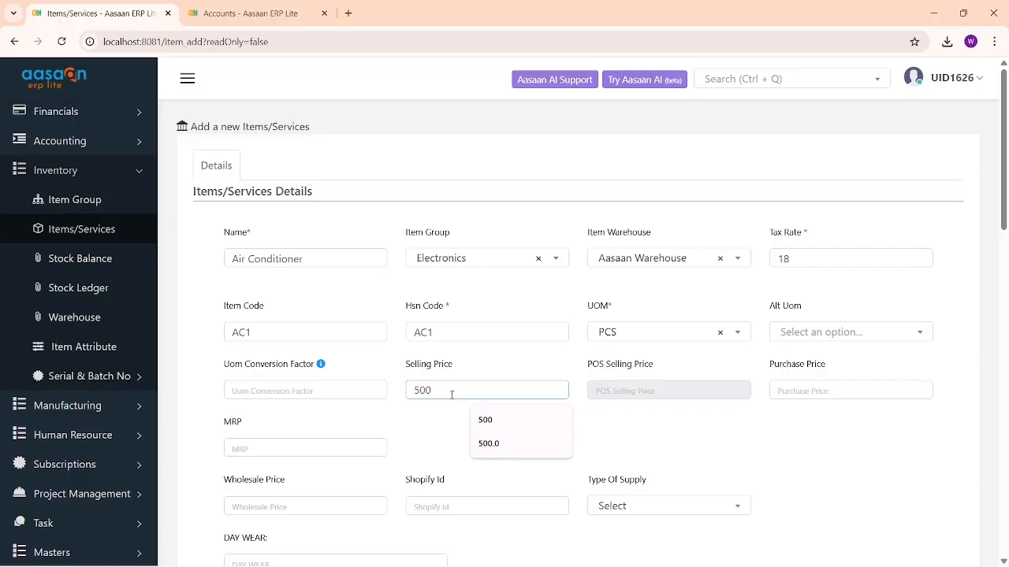
text(00)
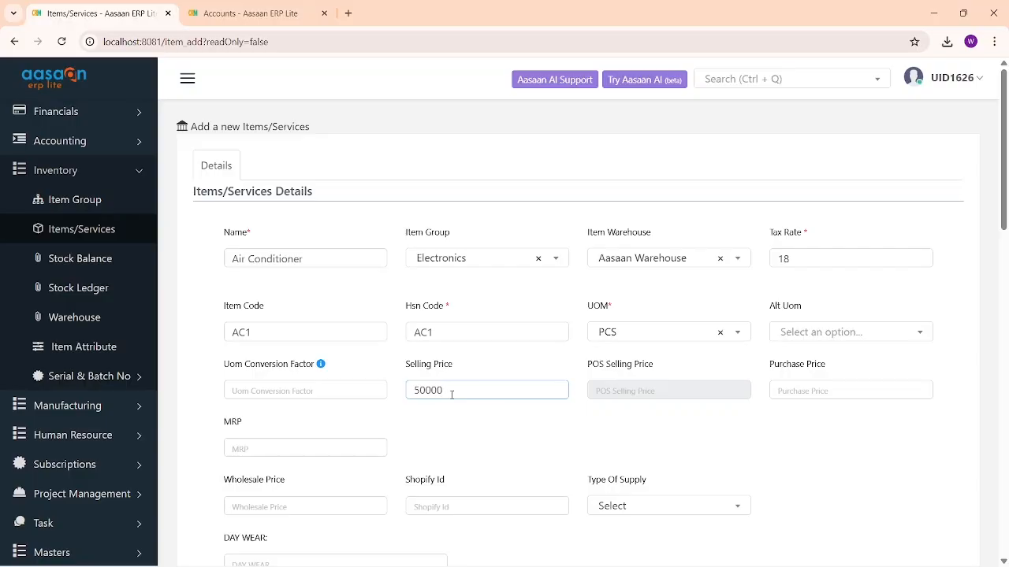
double_click(451, 395)
key(ctrl+c)
click(763, 422)
drag(577, 374, 718, 381)
click(750, 429)
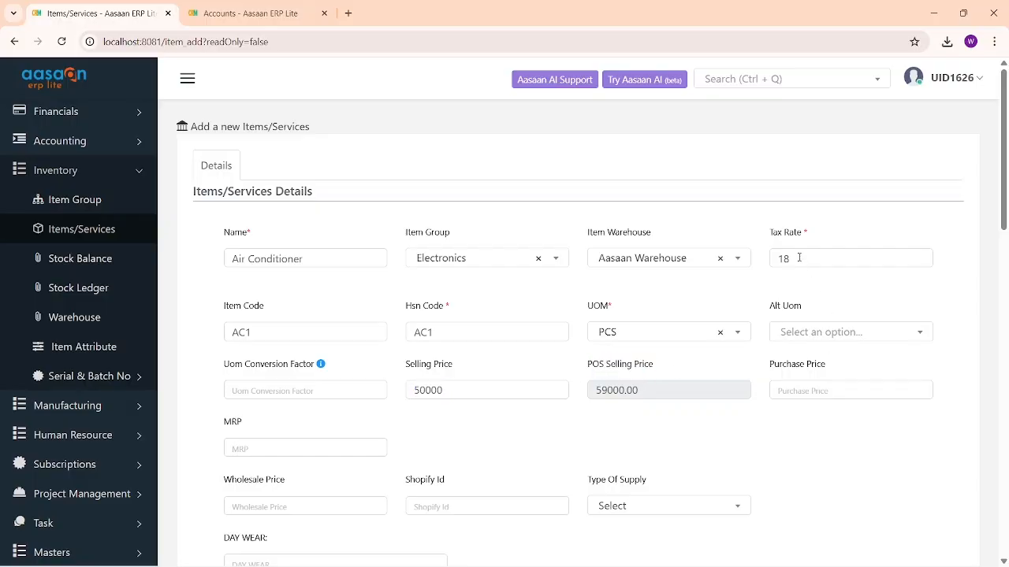
Set the purchase price and the MRP to 50000, reusing the selling price.
click(853, 387)
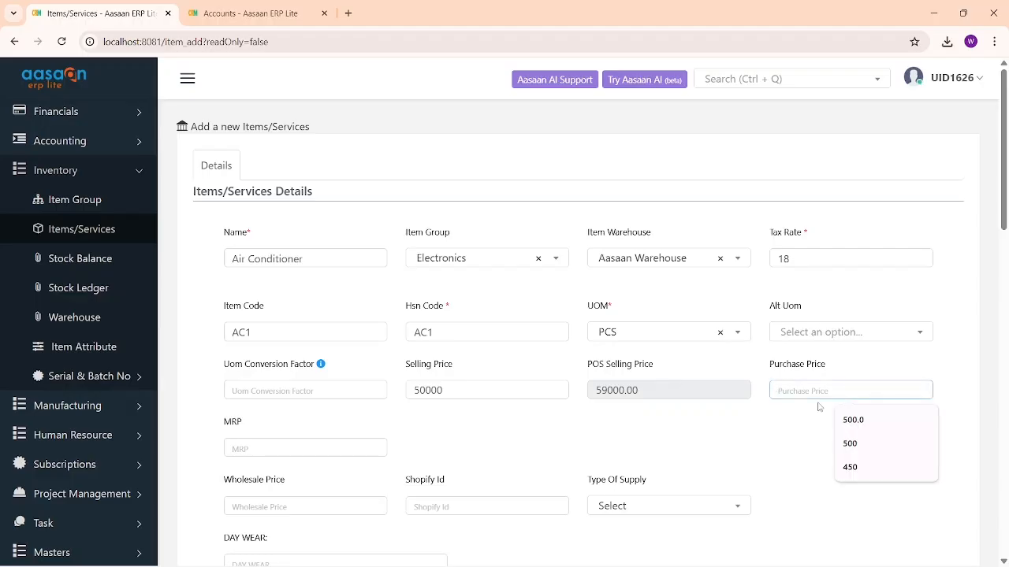
key(ctrl+v)
key(Left)
key(Left)
key(Left)
key(shift+Left)
key(shift+Left)
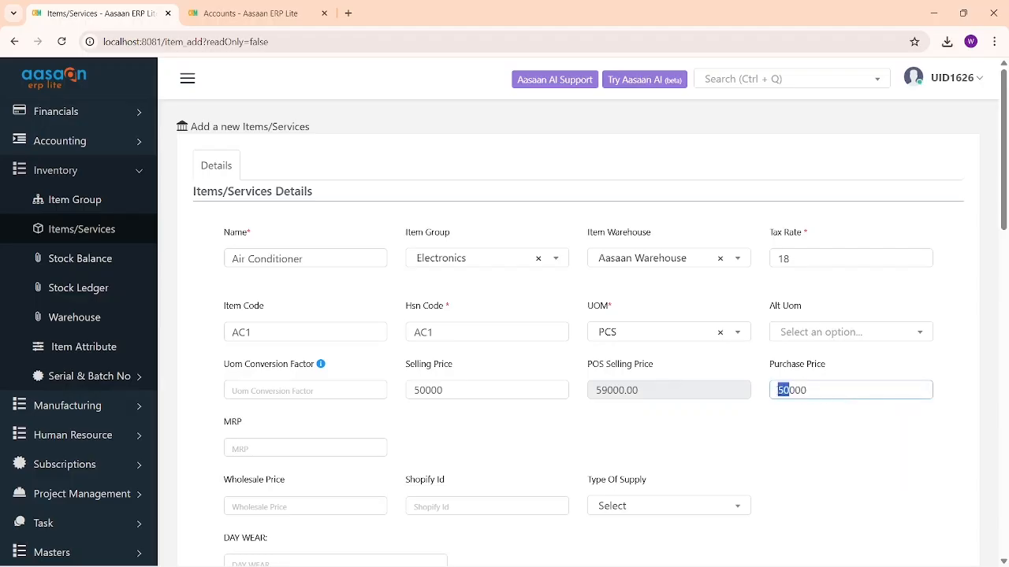
click(805, 427)
scroll(331, 426, down, 1)
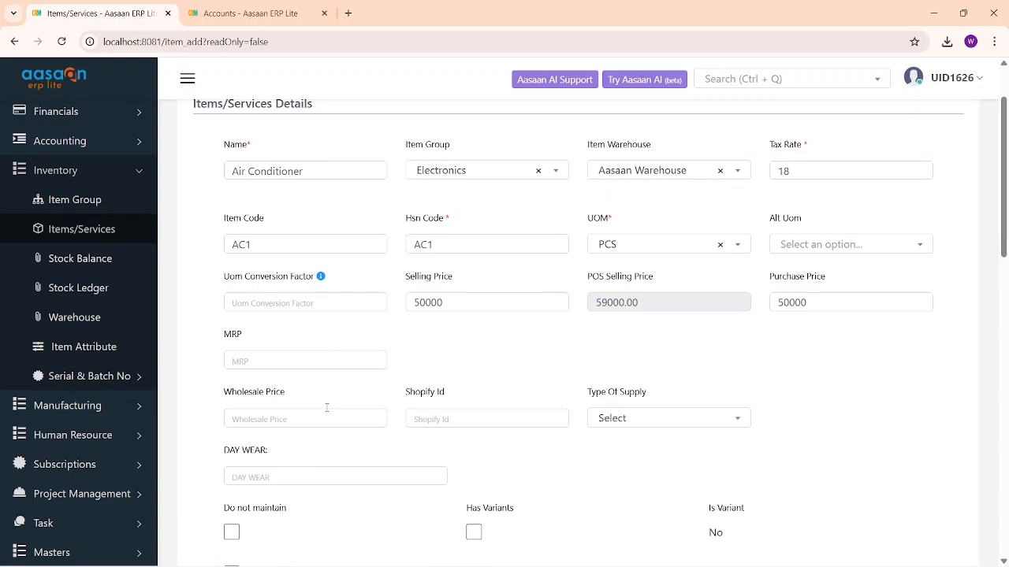
click(286, 361)
key(ctrl+v)
click(484, 360)
Examine the item form's remaining fields, including Shopify Id and the Do not maintain option.
scroll(484, 360, down, 2)
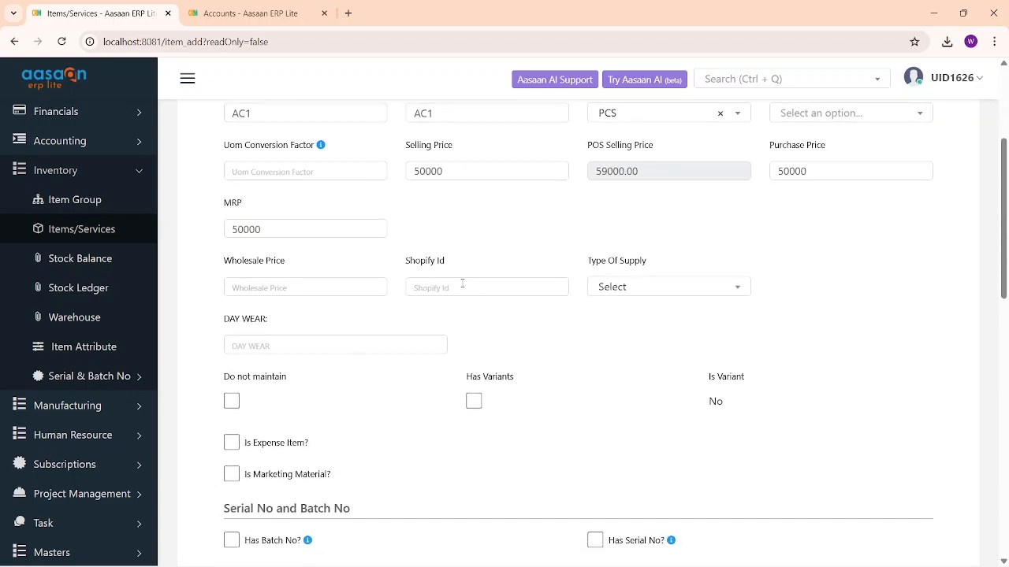
drag(406, 264, 491, 263)
click(437, 265)
scroll(354, 347, down, 2)
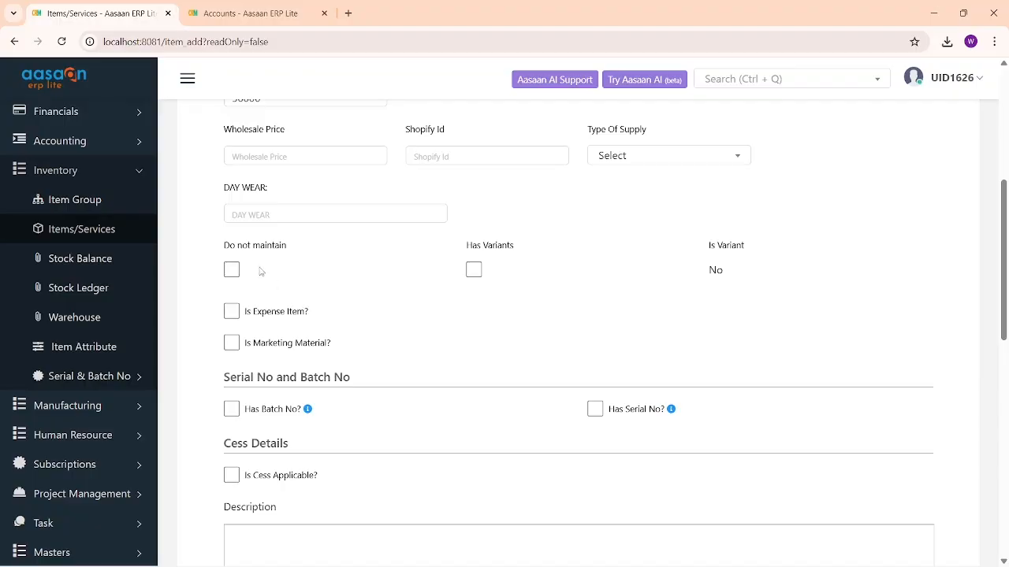
scroll(393, 265, down, 1)
drag(233, 208, 353, 211)
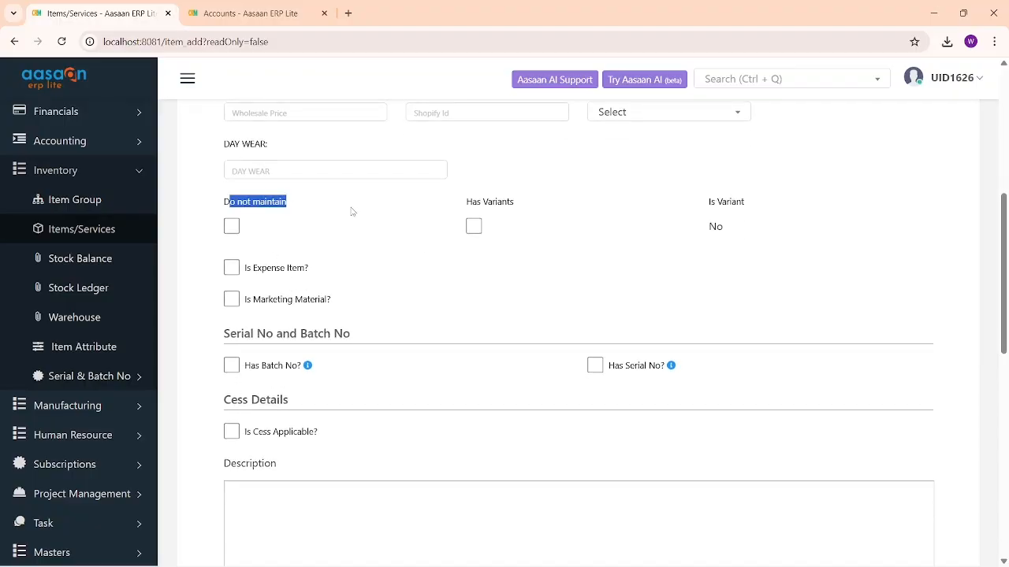
Enable the Has Batch No option for the Air Conditioner item, leaving Has Serial No off.
click(352, 211)
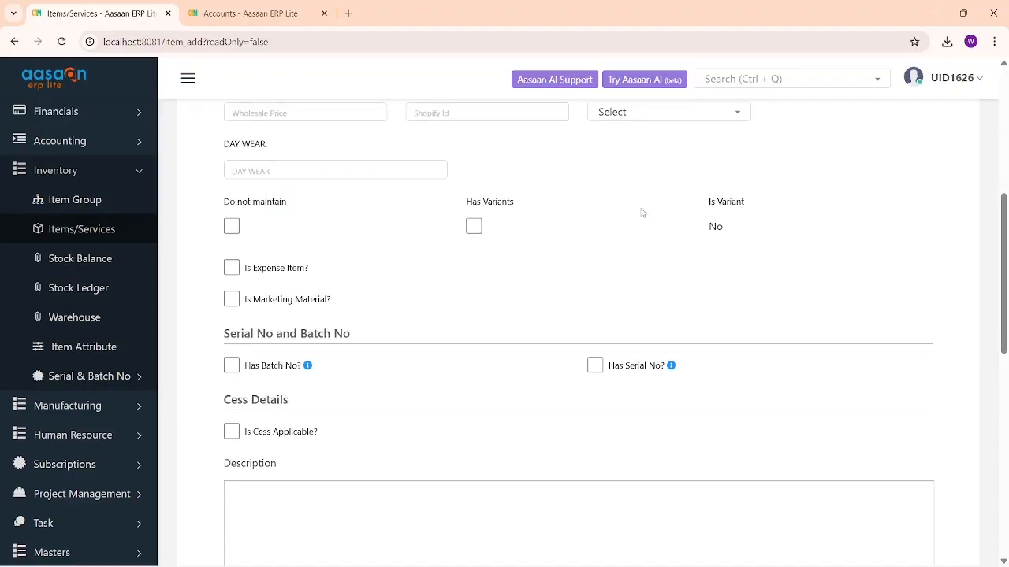
scroll(561, 242, up, 5)
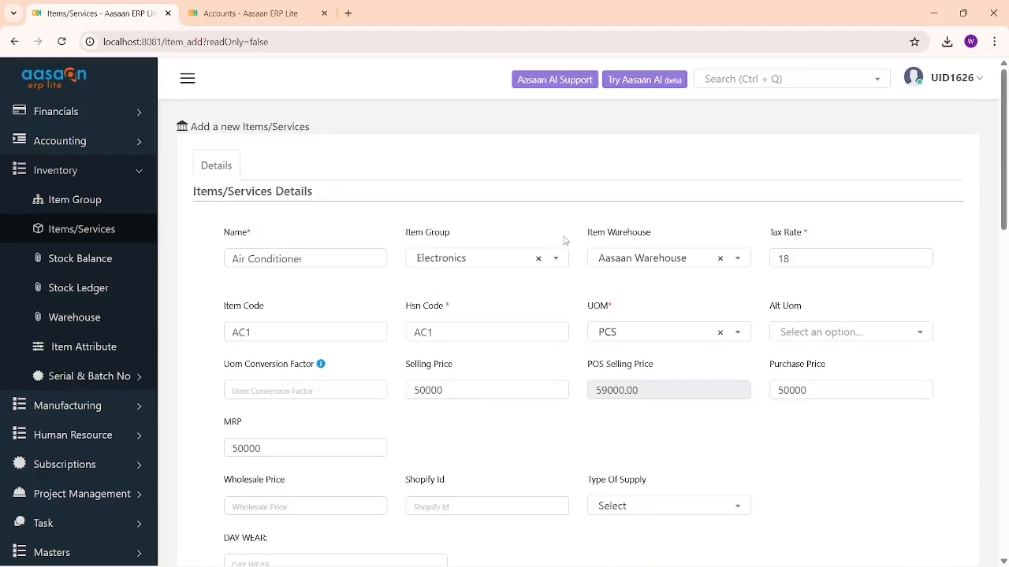
scroll(337, 249, down, 5)
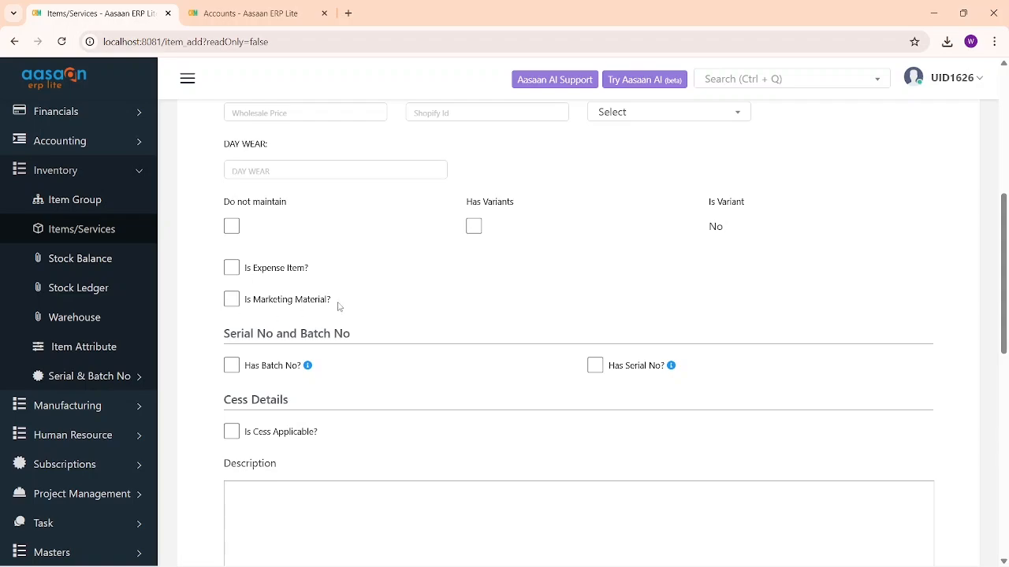
scroll(338, 307, down, 1)
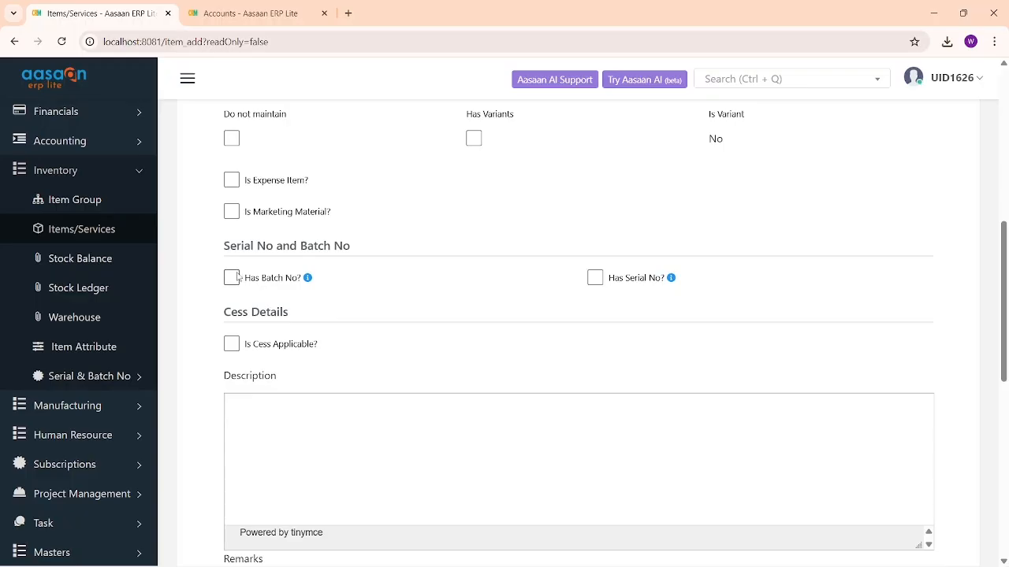
drag(244, 280, 293, 282)
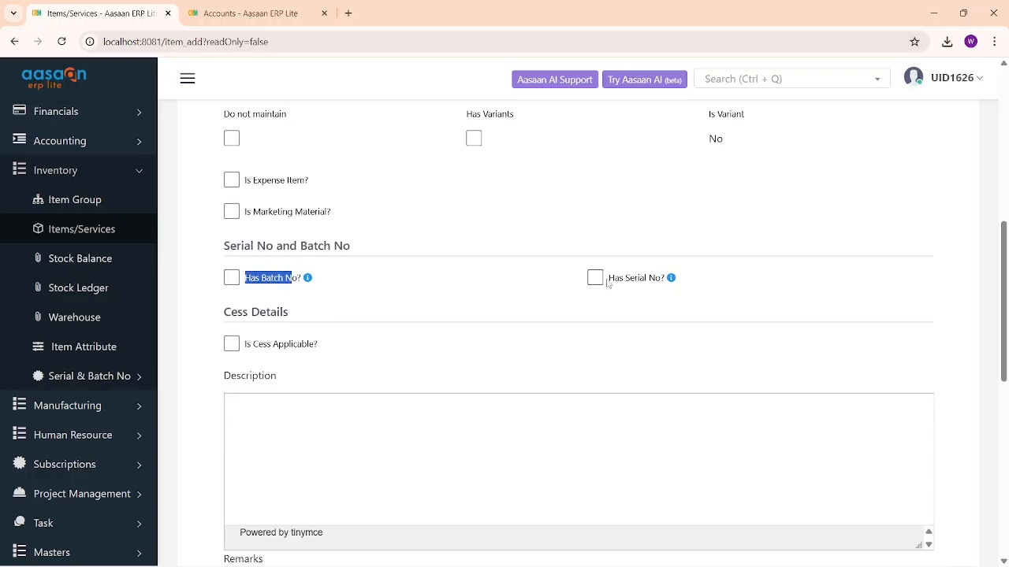
drag(620, 279, 646, 280)
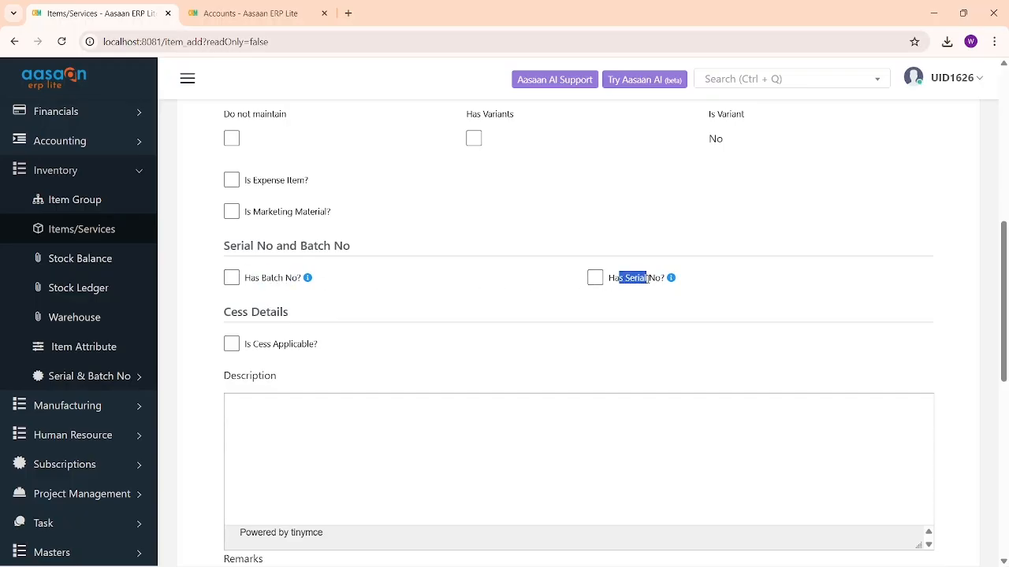
click(232, 278)
click(532, 291)
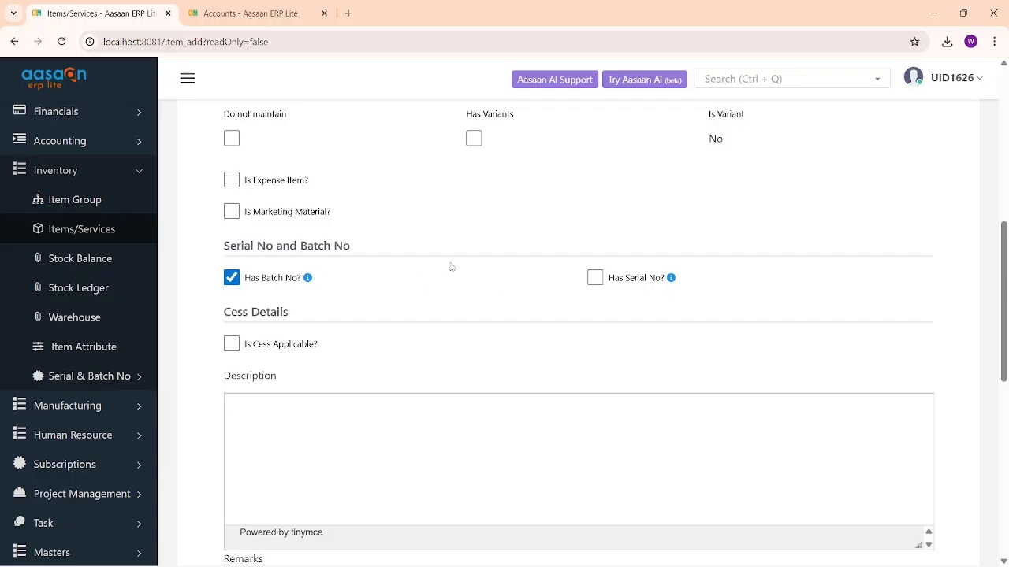
Turn on Is Cess Applicable to review the Cess valuation Type choices, and turn it off again.
drag(218, 319, 245, 345)
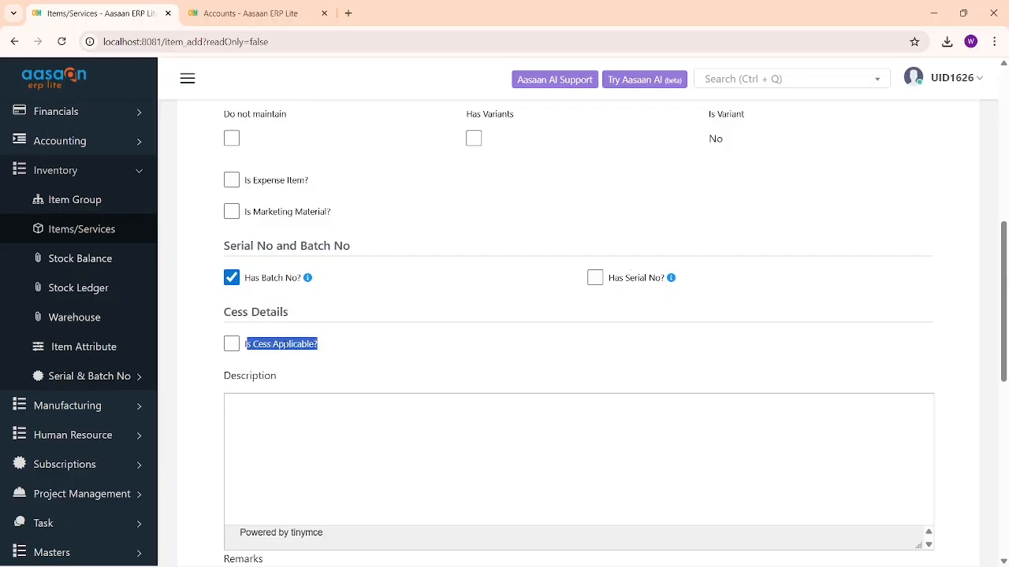
click(424, 352)
click(254, 342)
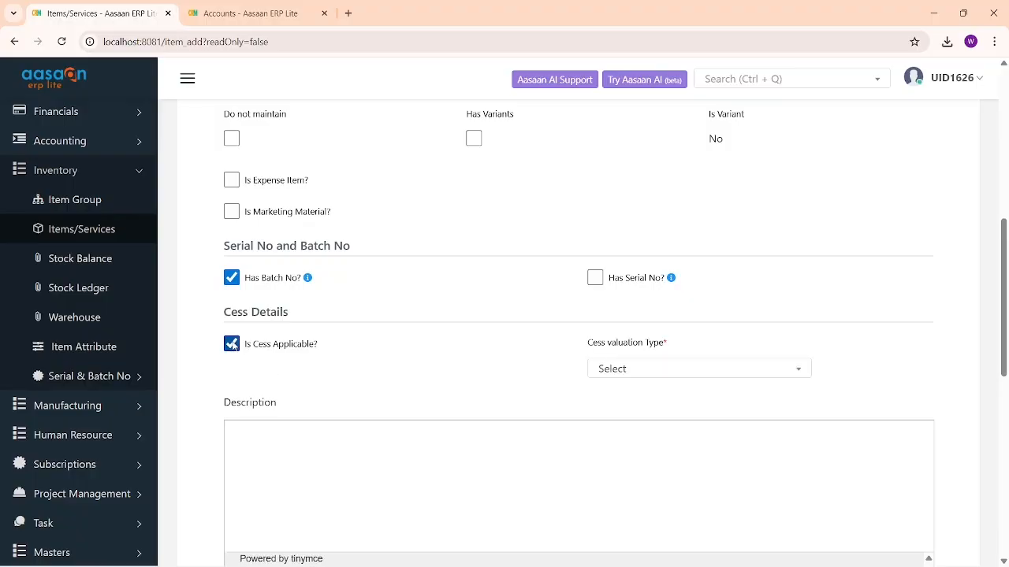
click(644, 367)
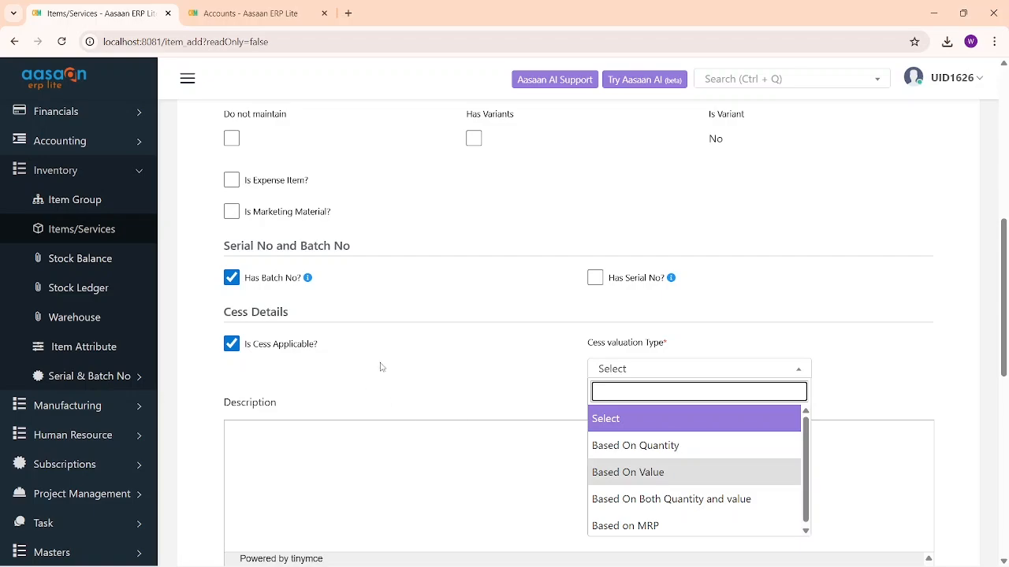
click(233, 344)
Enter BEST QUALITY as the item's description and submit the new Air Conditioner item.
scroll(355, 360, down, 1)
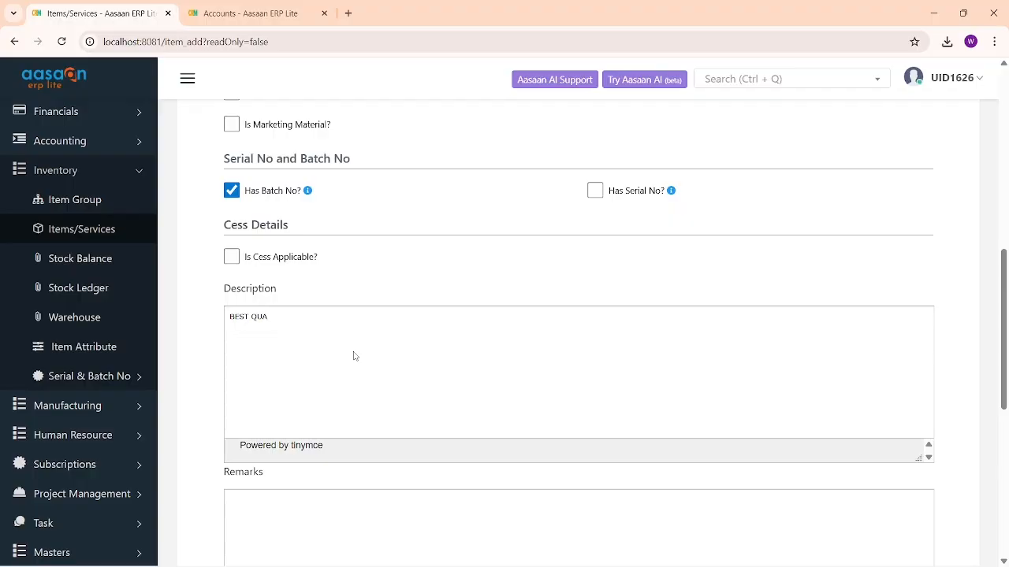
scroll(342, 304, down, 3)
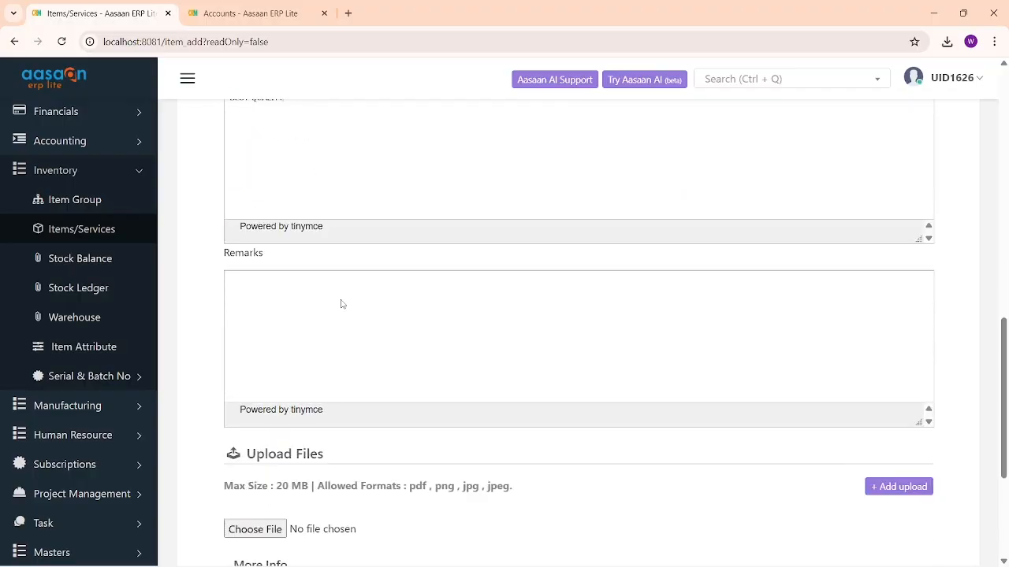
scroll(342, 304, down, 1)
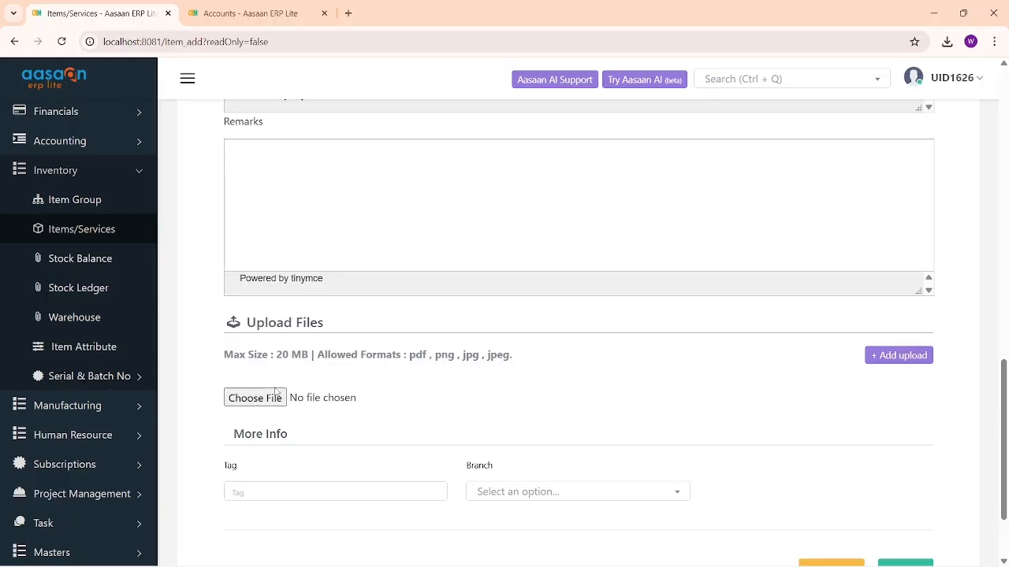
scroll(353, 378, down, 2)
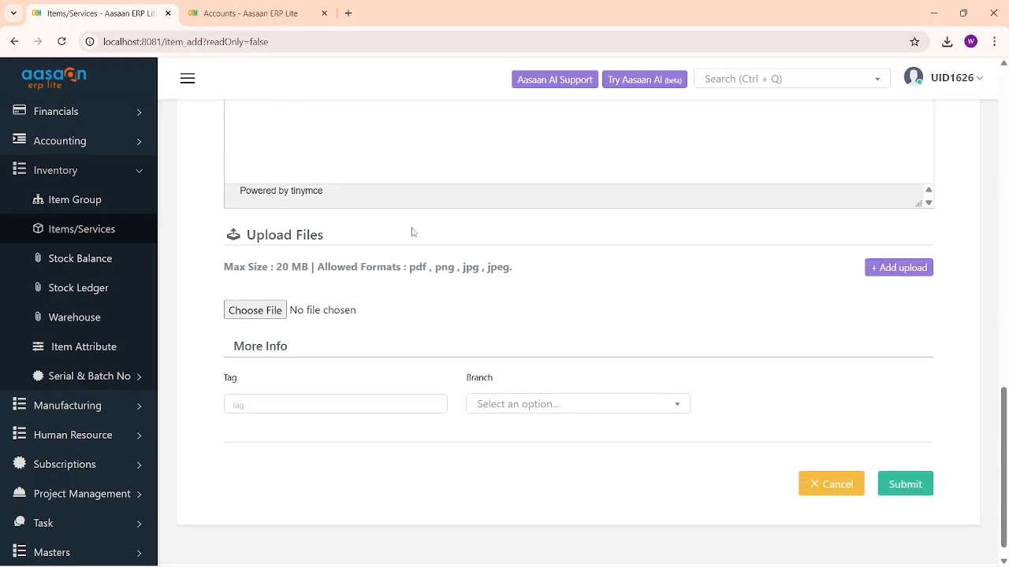
scroll(479, 281, up, 15)
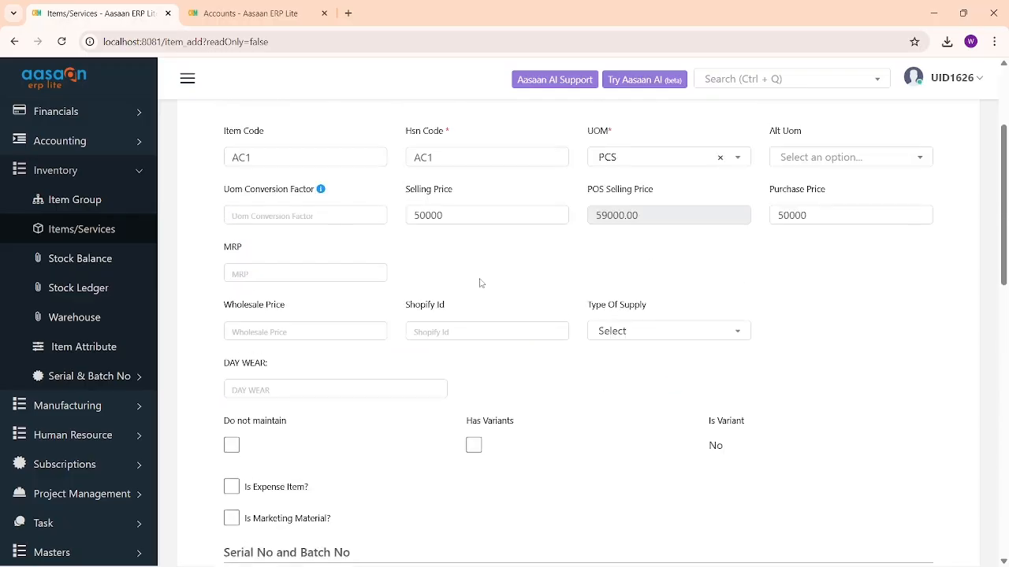
scroll(479, 281, down, 15)
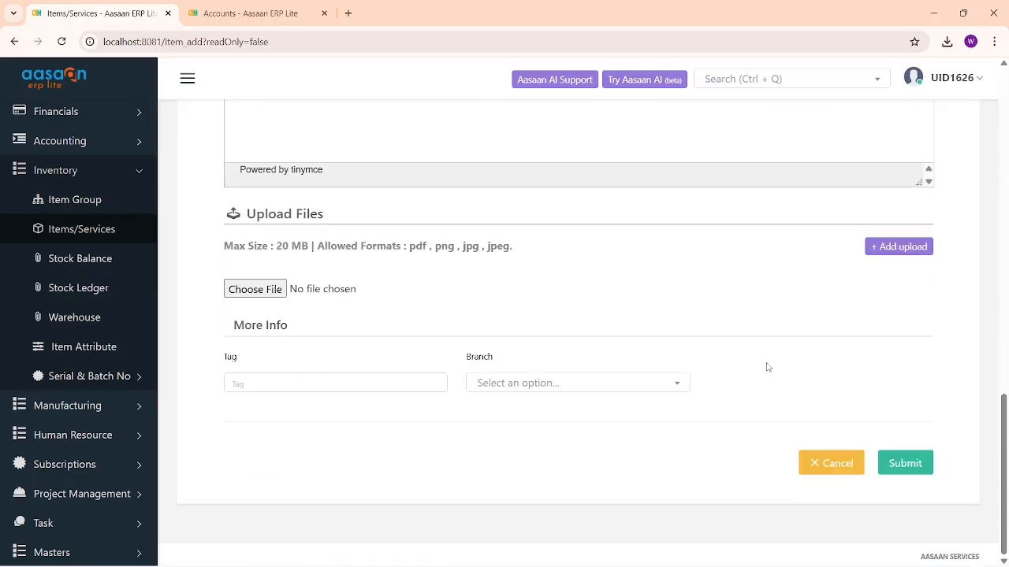
click(904, 463)
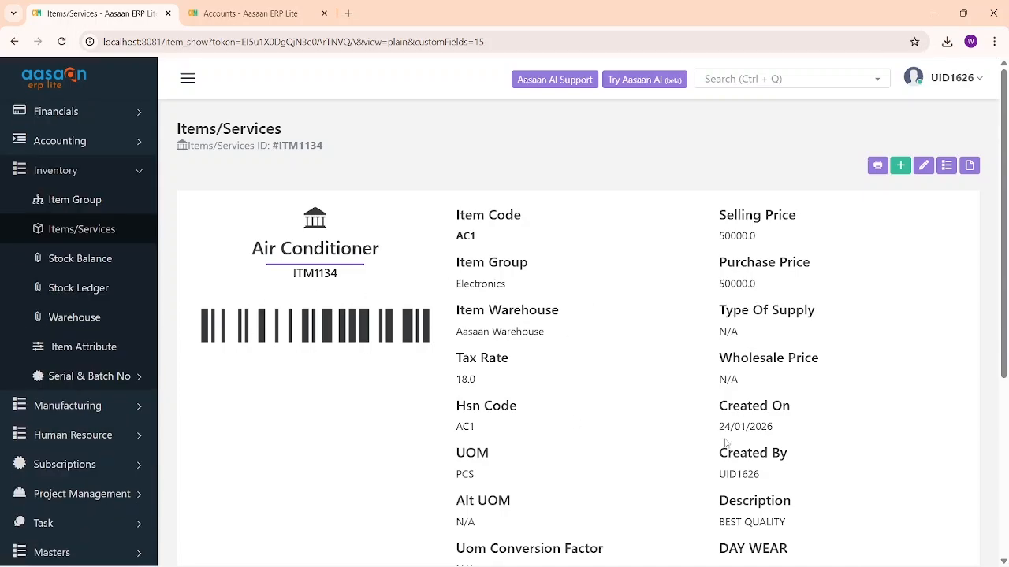
Review the saved Air Conditioner item's details and open its document management page.
scroll(725, 443, down, 4)
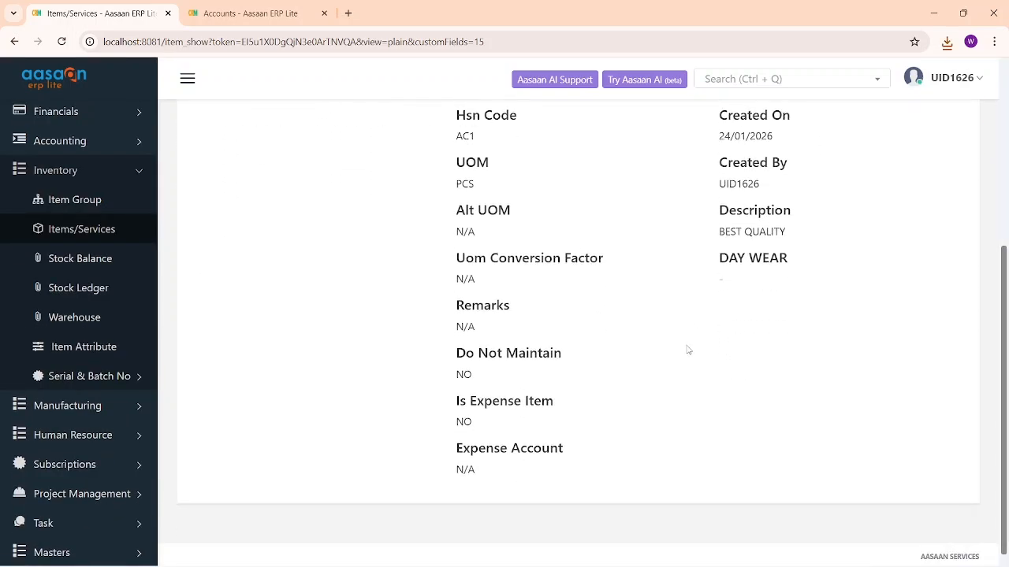
scroll(689, 349, up, 4)
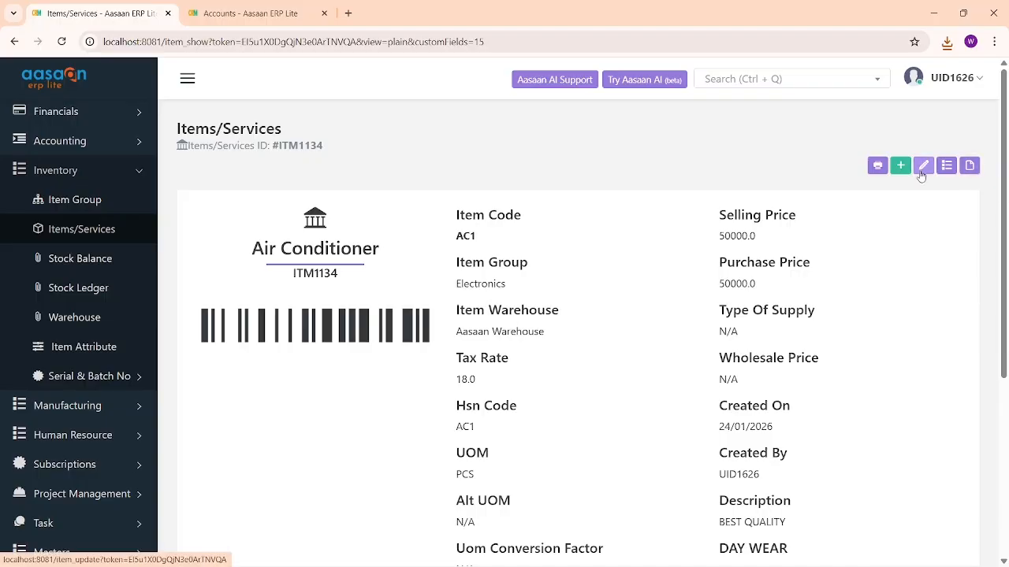
click(969, 166)
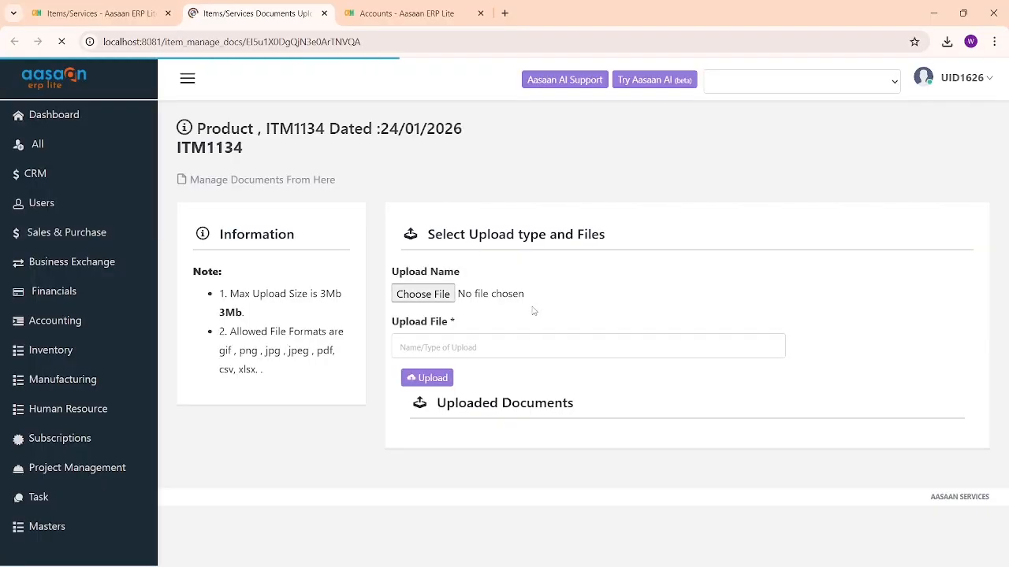
Upload AC.jpg from the DEMO folder in Downloads as an item document named AC.
click(446, 296)
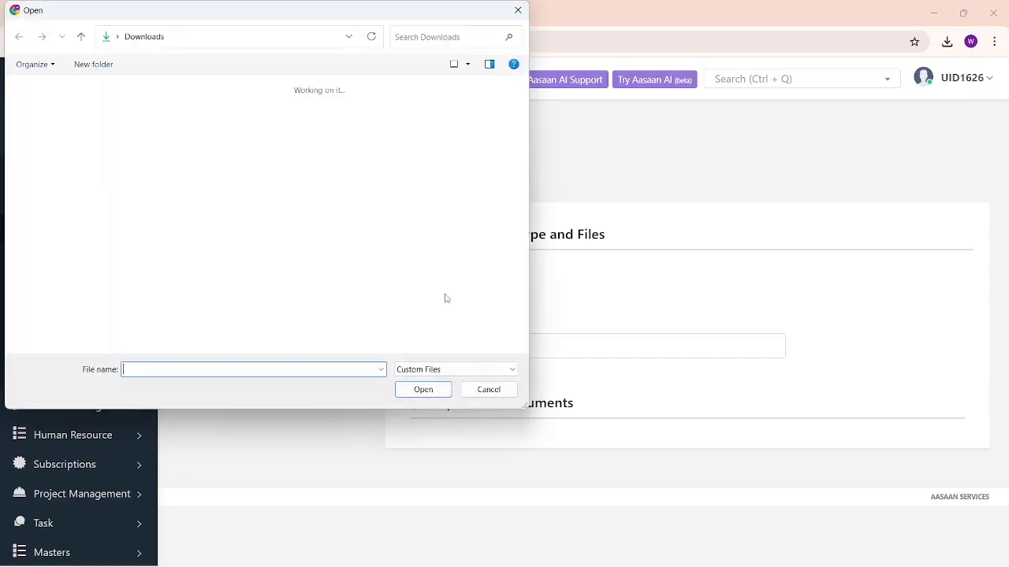
double_click(161, 146)
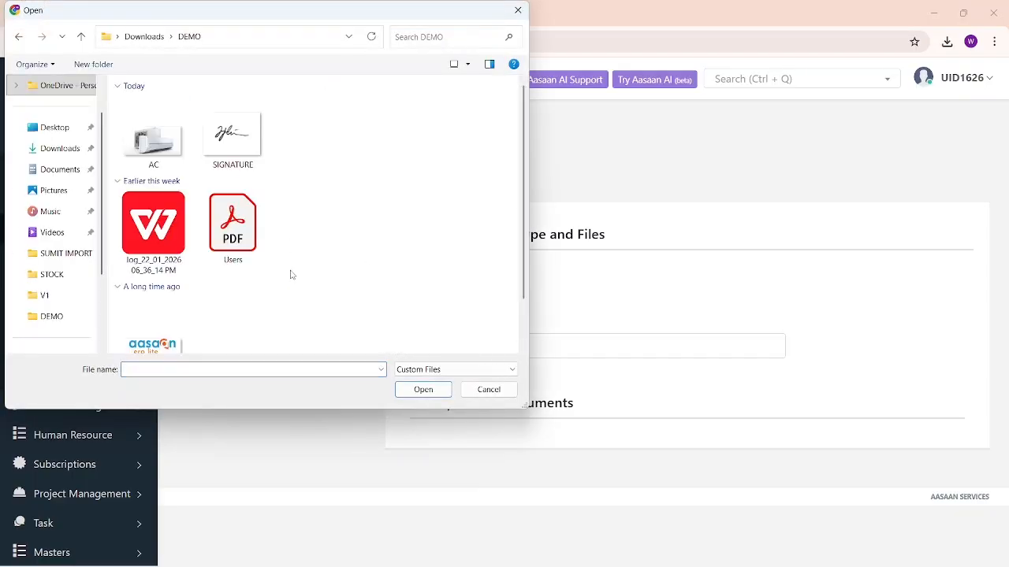
click(153, 146)
click(423, 390)
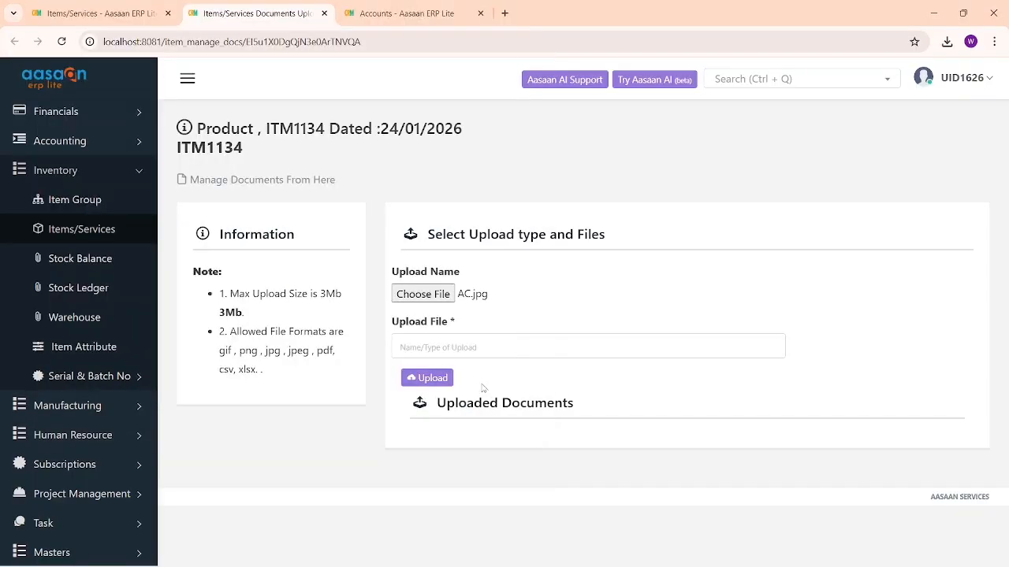
click(457, 347)
text(AC)
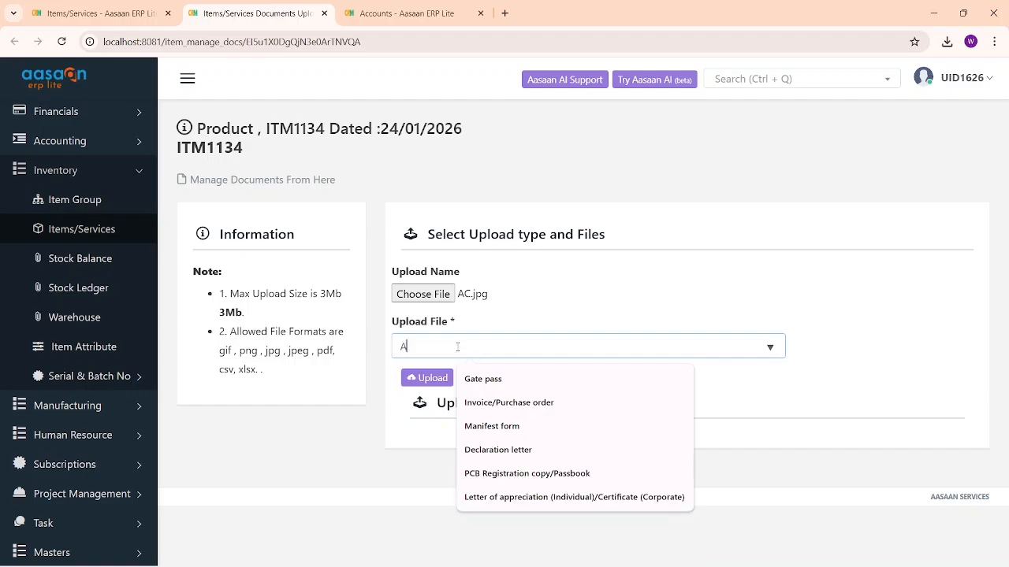
click(428, 377)
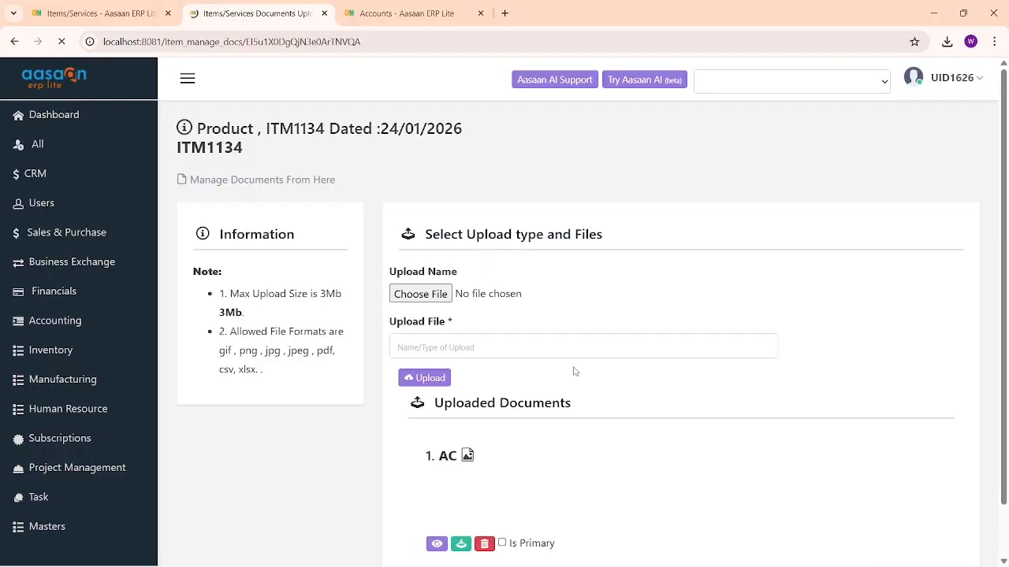
Mark the uploaded AC image as the item's primary document and confirm the choice.
scroll(574, 368, down, 1)
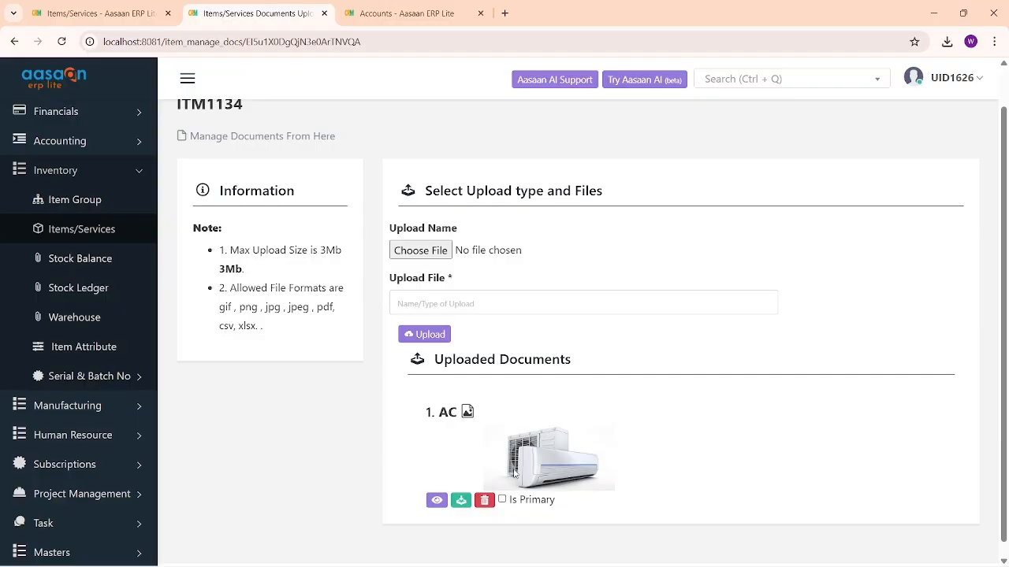
click(502, 500)
click(495, 397)
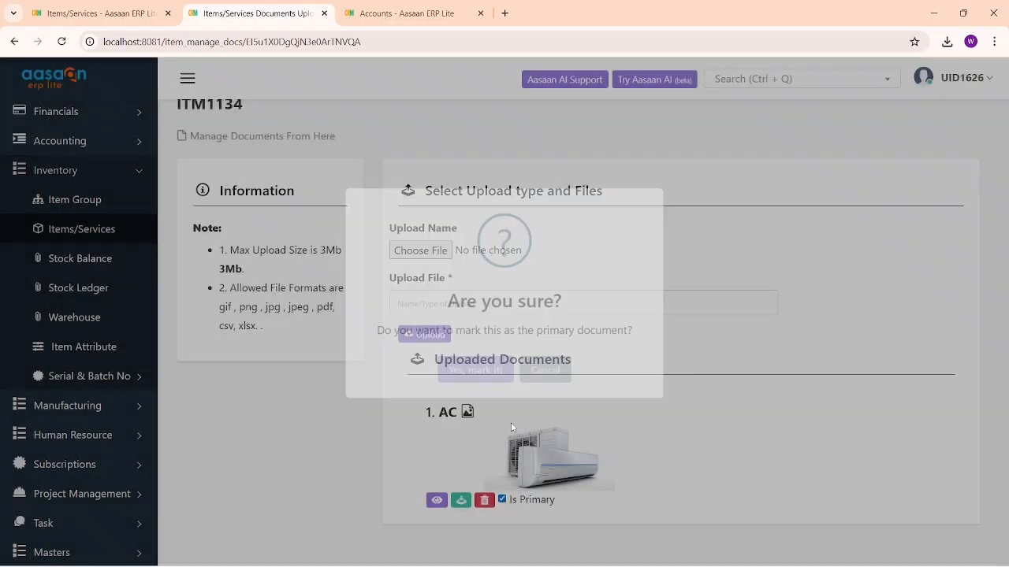
click(501, 391)
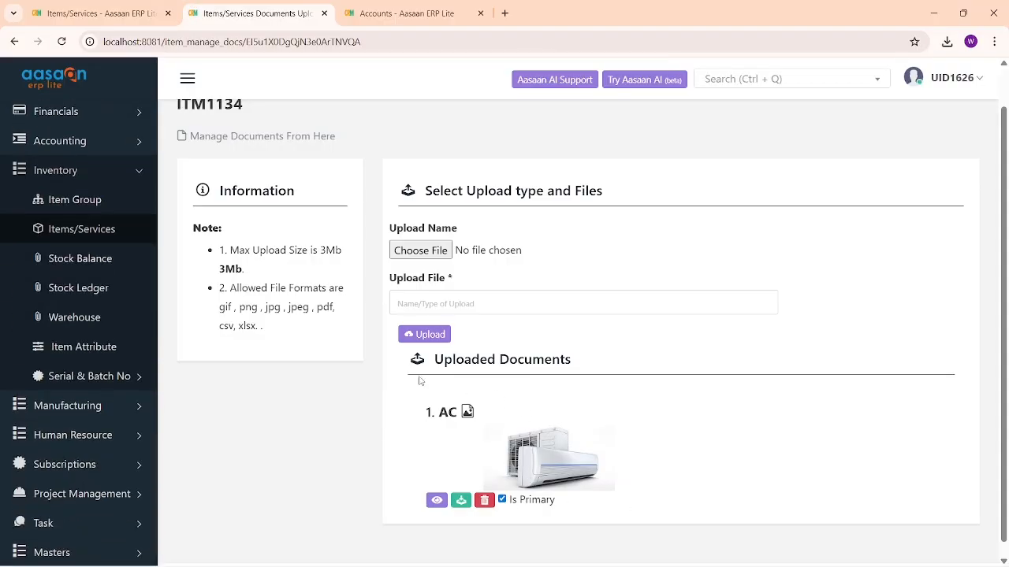
Return to the Items/Services list, close the old item tab and check the Air Conditioner row through to its Item Docs column.
click(95, 233)
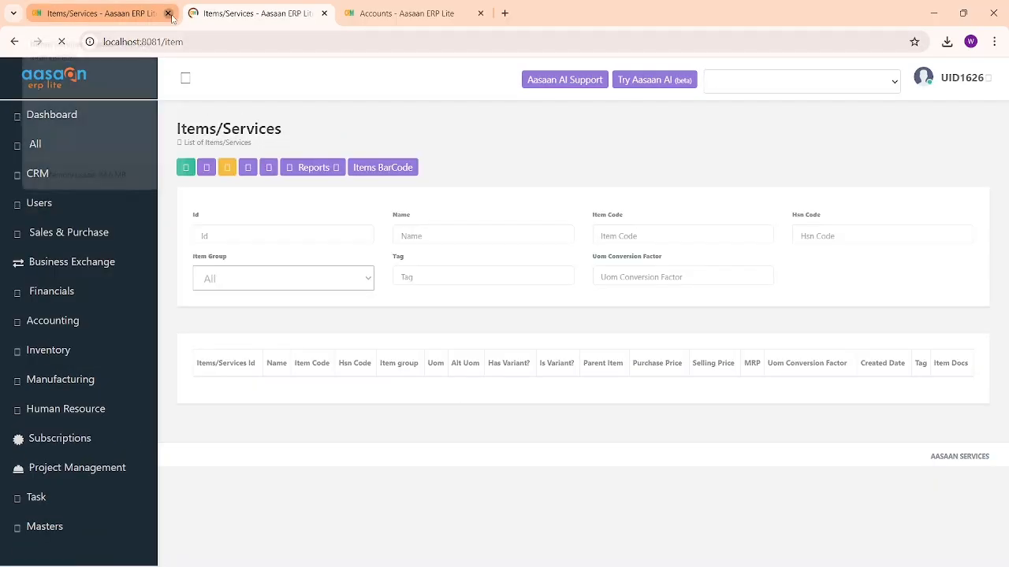
click(168, 14)
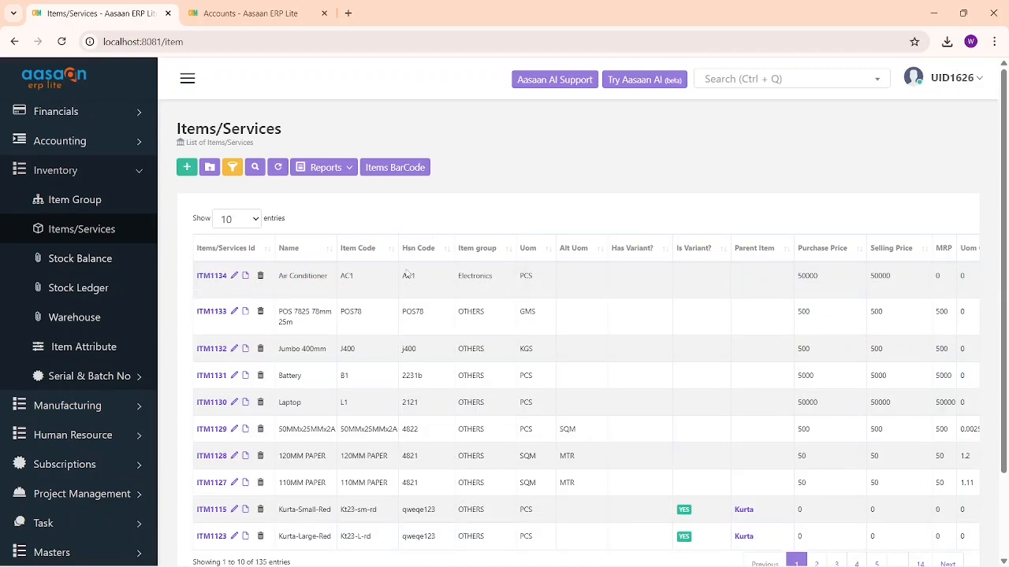
scroll(407, 273, right, 3)
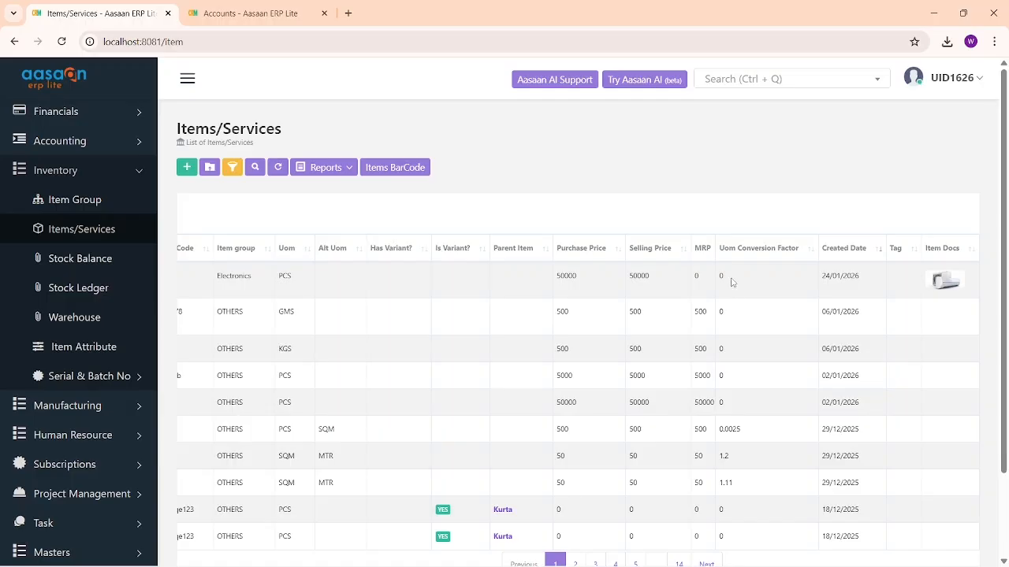
scroll(731, 282, left, 3)
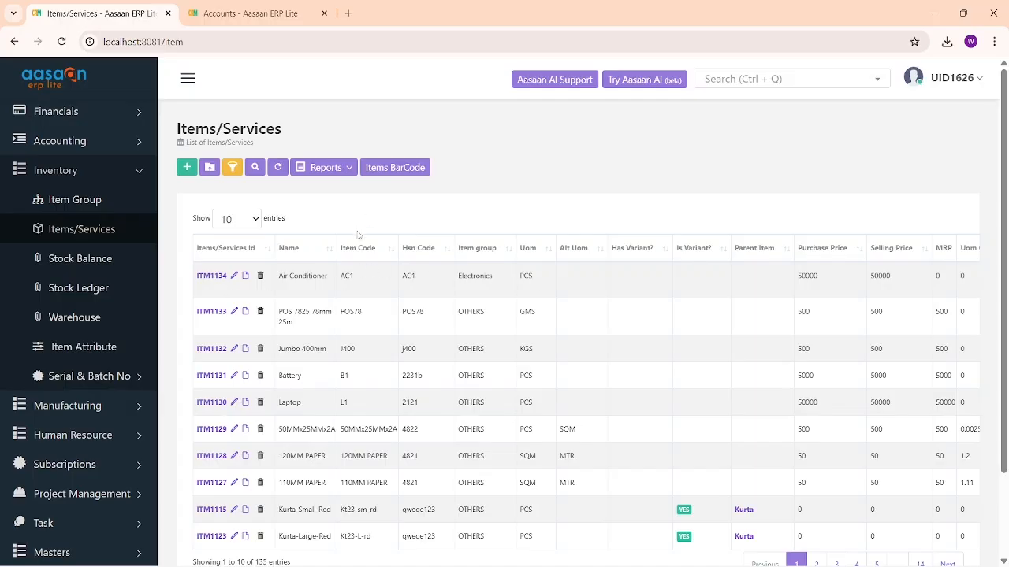
View the barcodes of the items, close that view and open the Item Attribute list.
click(394, 168)
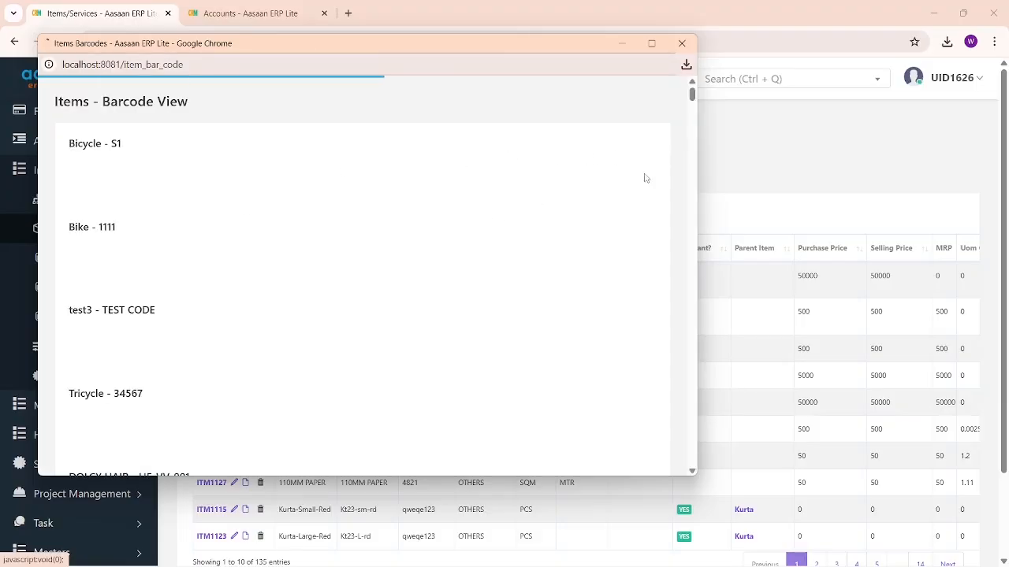
click(681, 43)
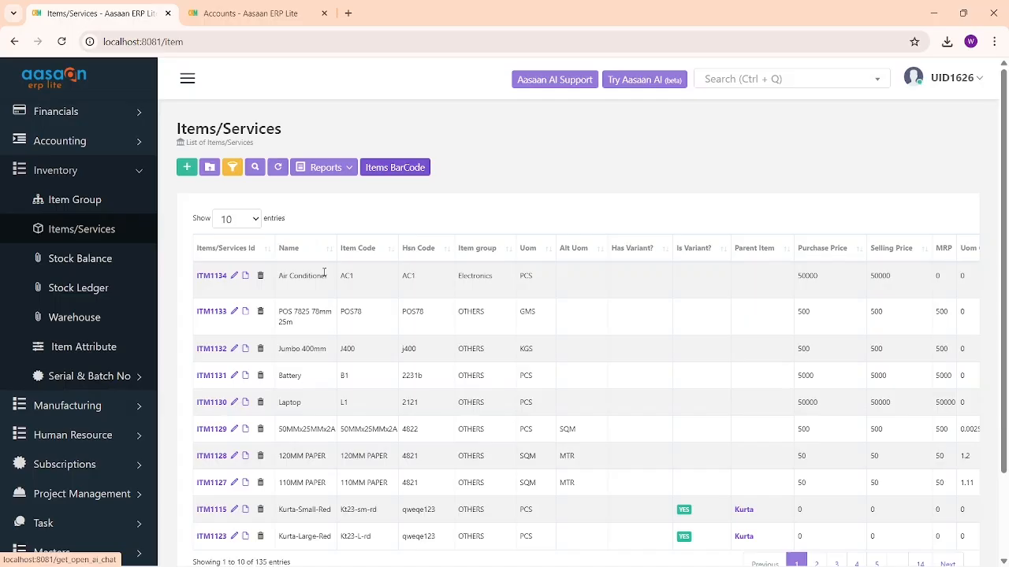
click(90, 351)
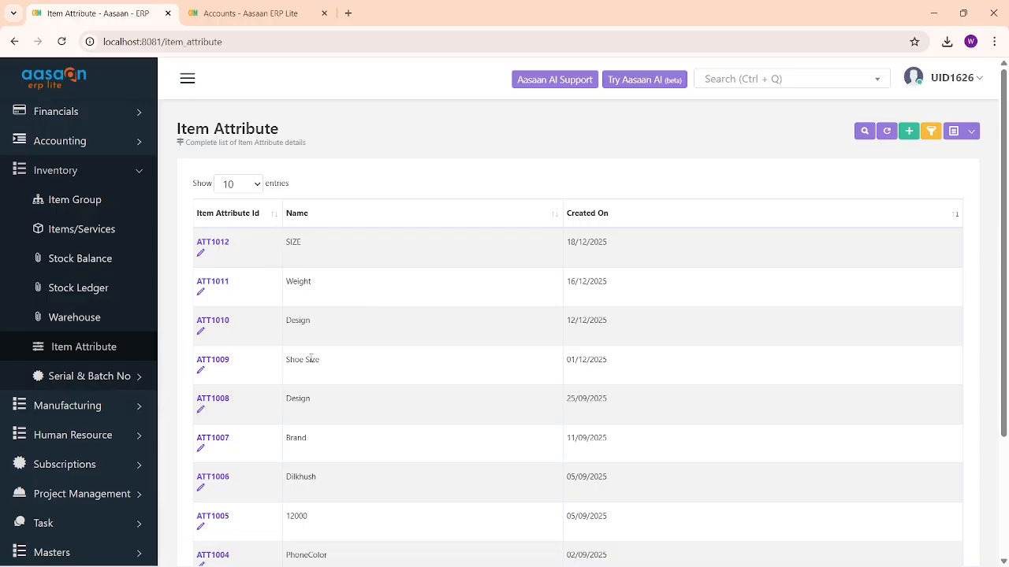
Look through both pages of the item attribute list, from SIZE down to the Colour attribute.
drag(284, 242, 317, 244)
scroll(313, 354, down, 1)
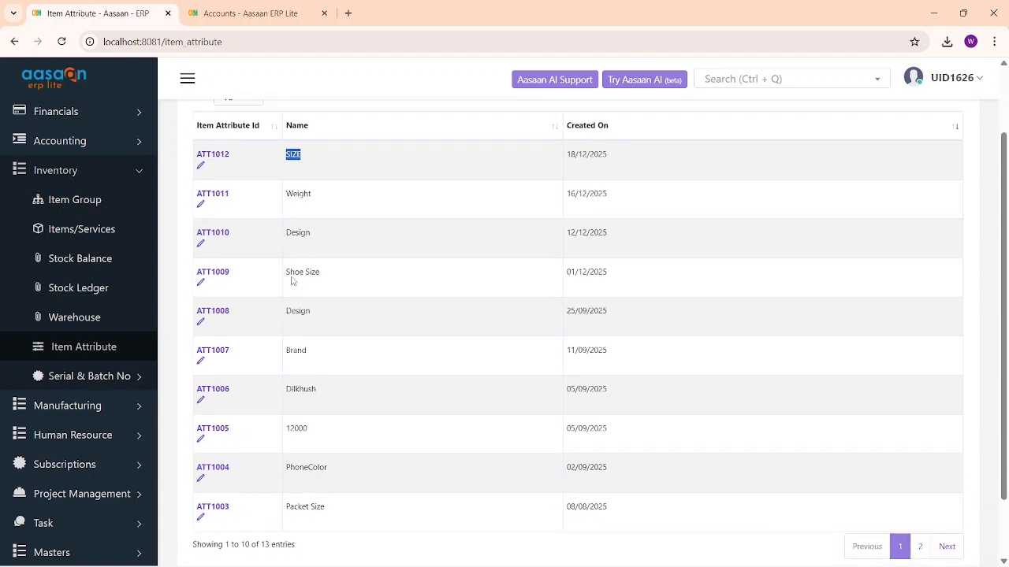
scroll(299, 394, down, 1)
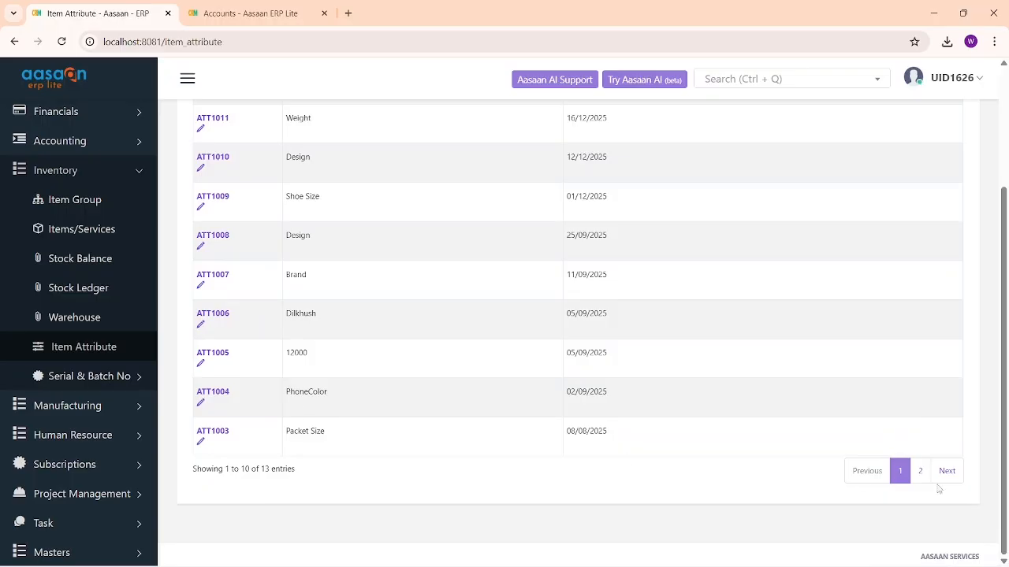
click(919, 471)
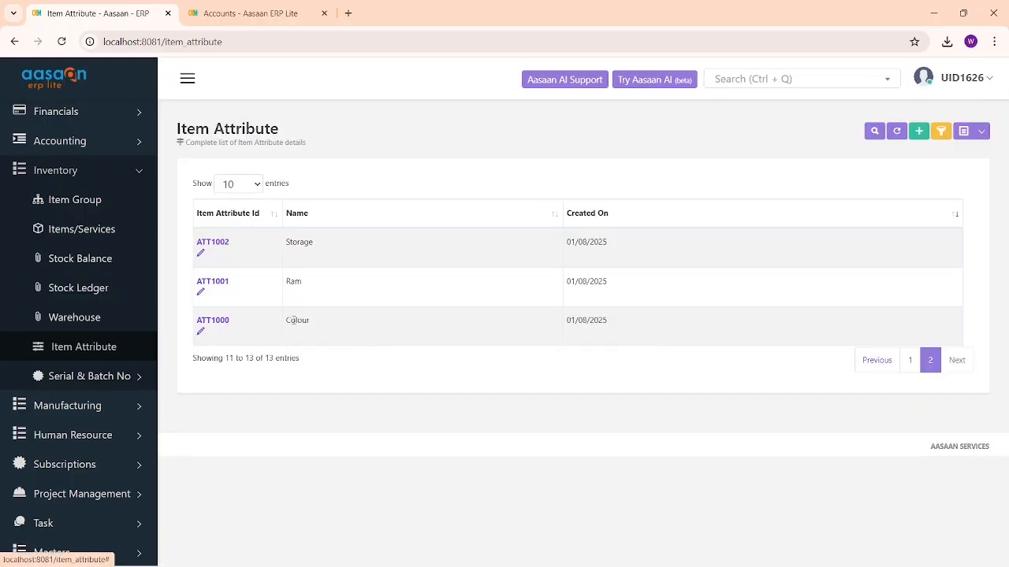
drag(285, 320, 363, 322)
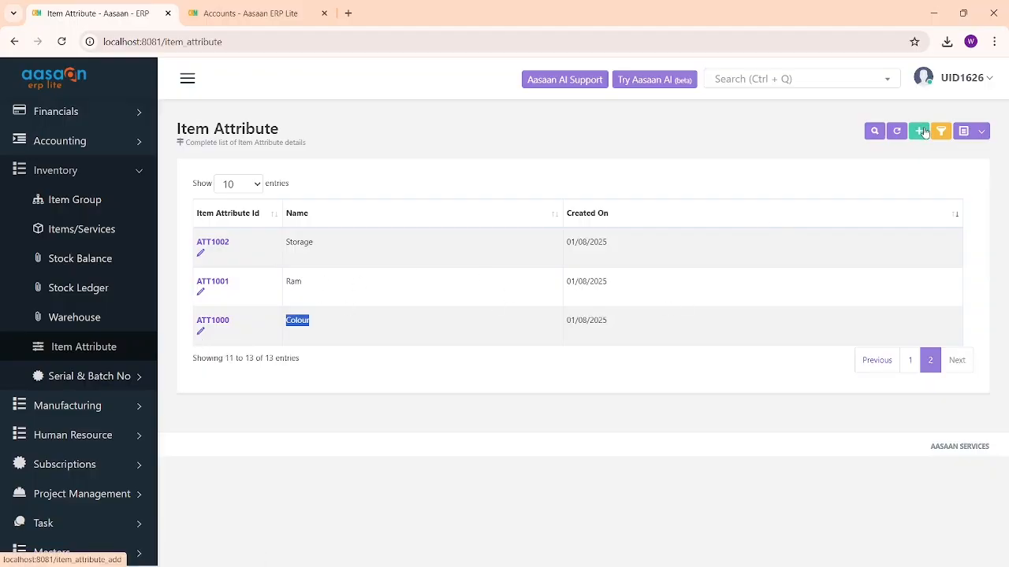
Open the Colour attribute for editing and examine its name, Numeric option and first attribute values.
click(201, 334)
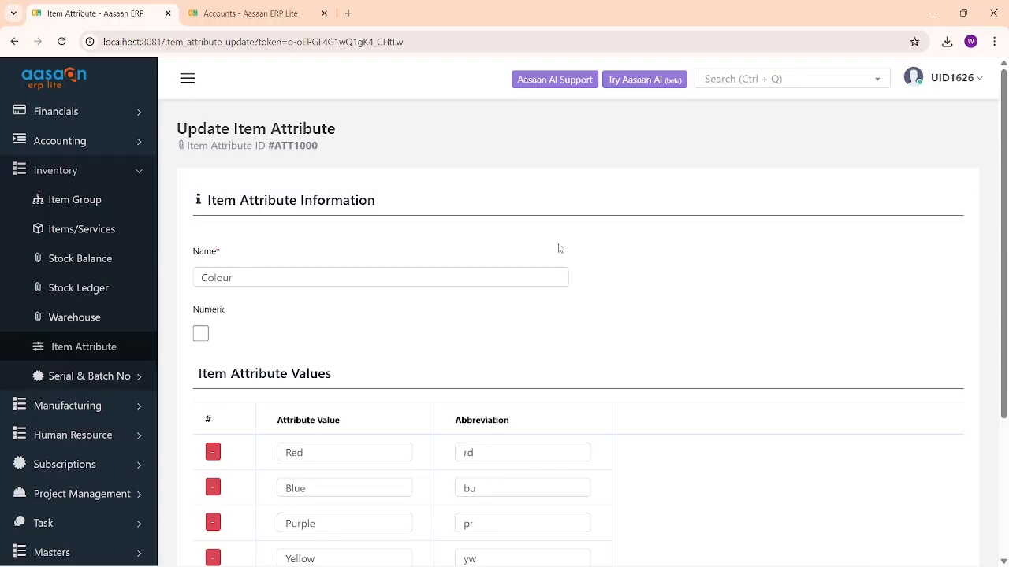
drag(240, 279, 181, 282)
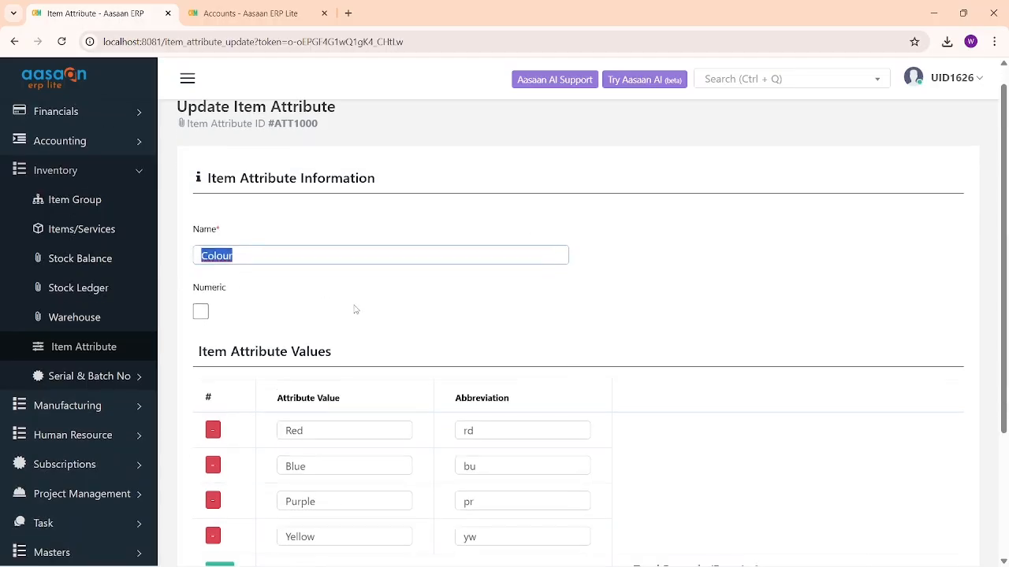
scroll(357, 310, down, 1)
scroll(294, 296, down, 1)
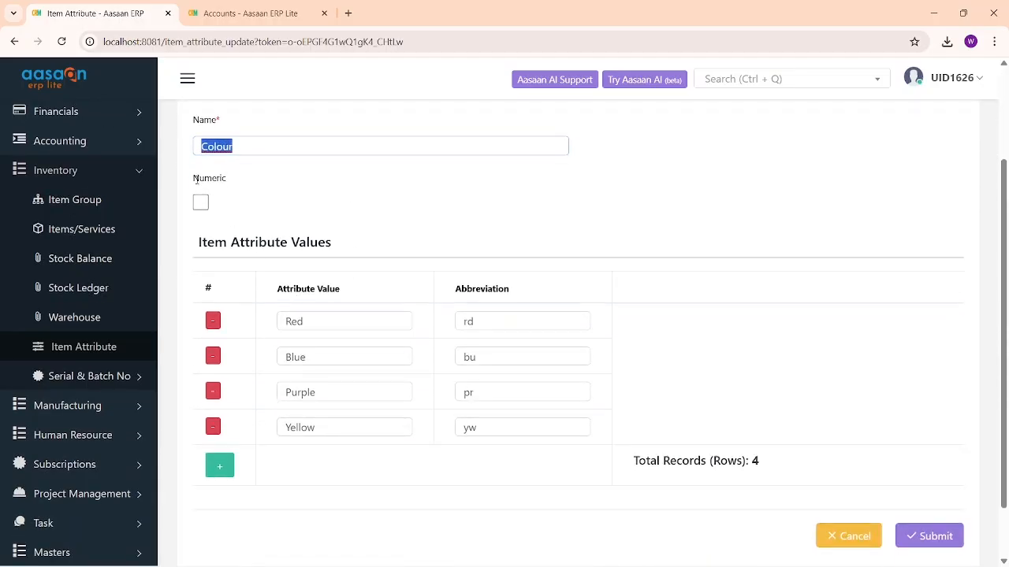
drag(193, 178, 227, 178)
drag(318, 322, 281, 341)
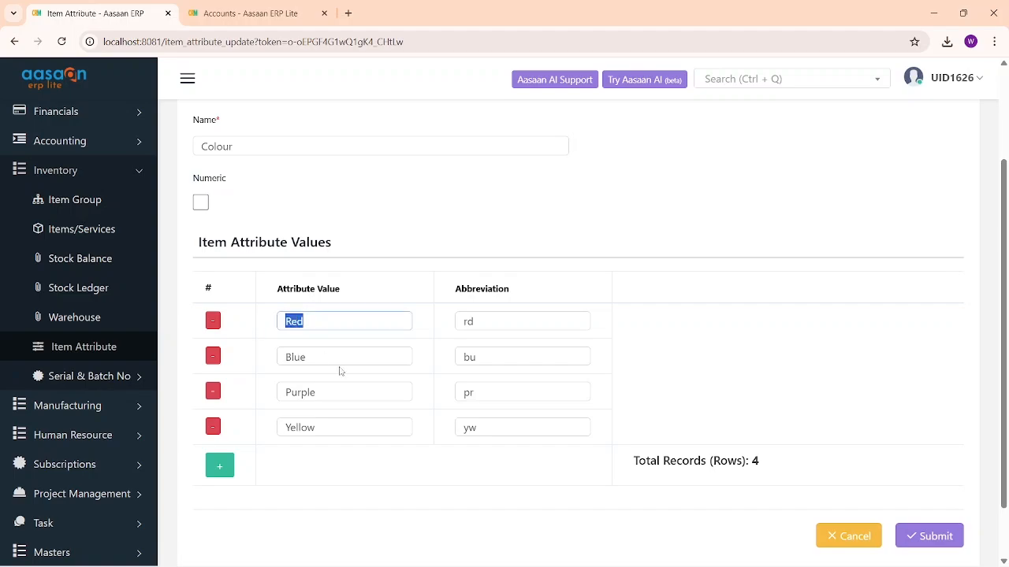
drag(342, 371, 243, 365)
double_click(307, 321)
drag(320, 355, 265, 373)
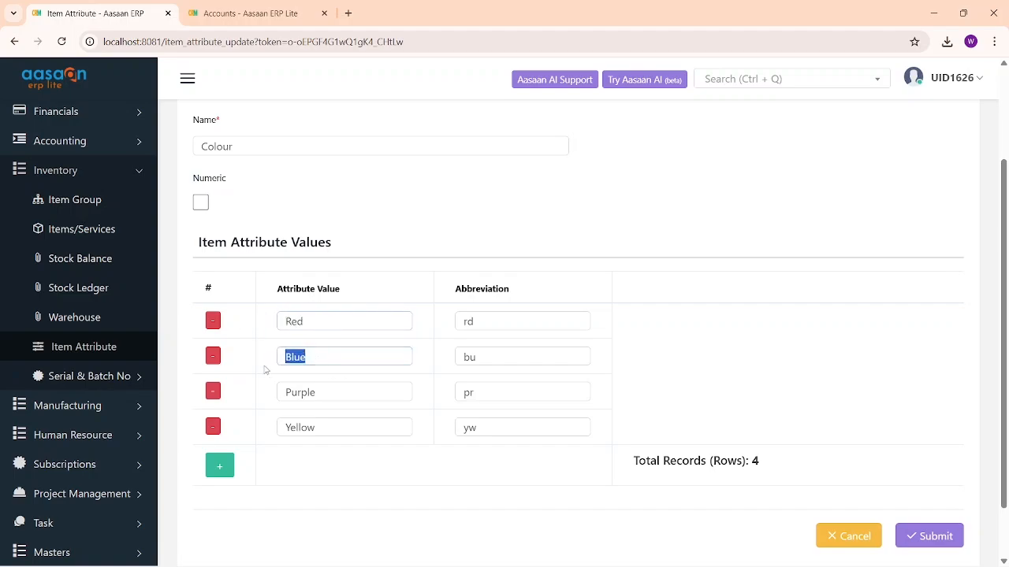
drag(195, 192, 236, 180)
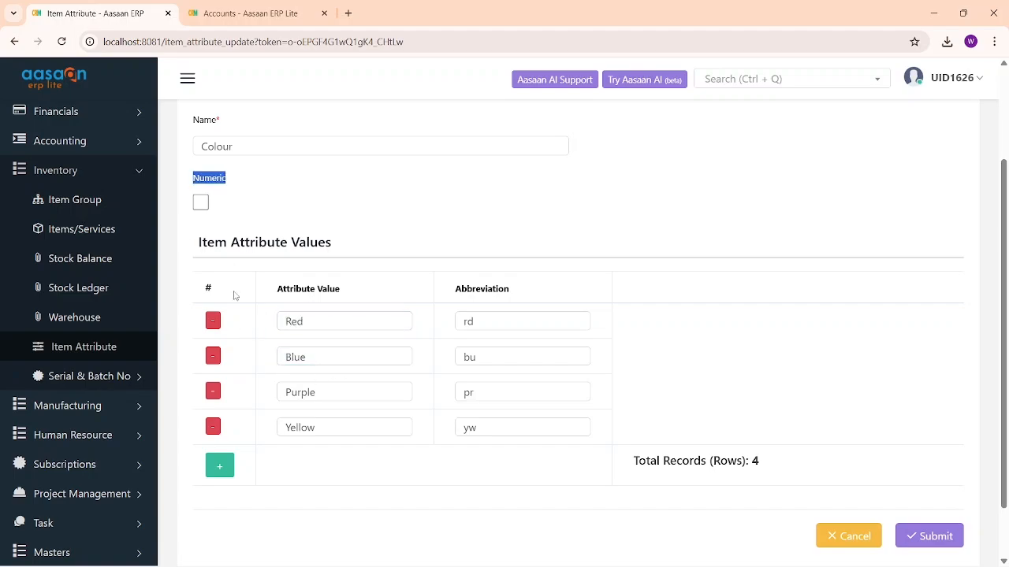
Go through all the Colour attribute's values and check the abbreviation used for Red.
drag(279, 291, 359, 316)
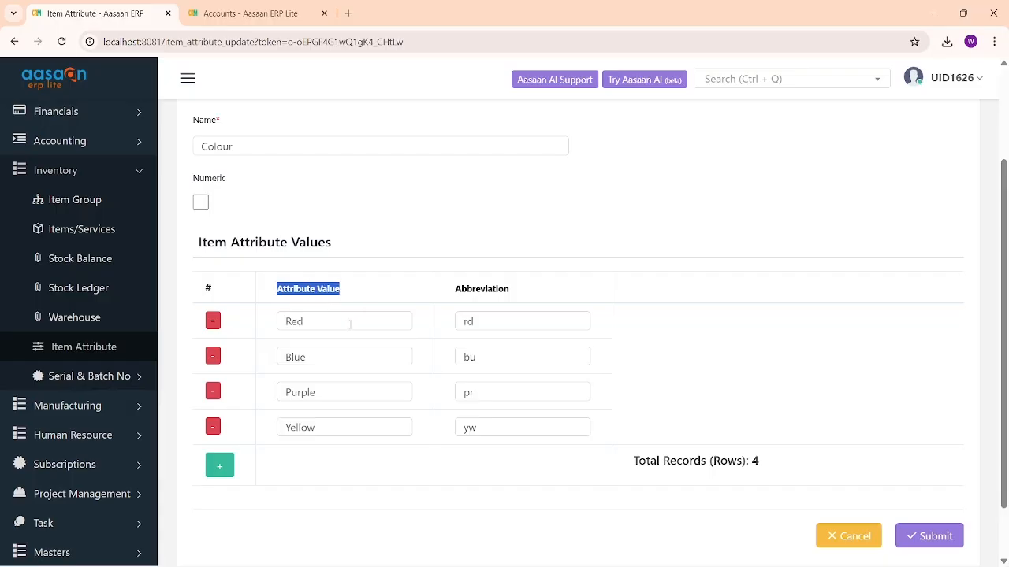
drag(350, 324, 272, 331)
drag(315, 356, 242, 364)
drag(355, 389, 232, 392)
drag(329, 425, 248, 423)
drag(484, 315, 387, 318)
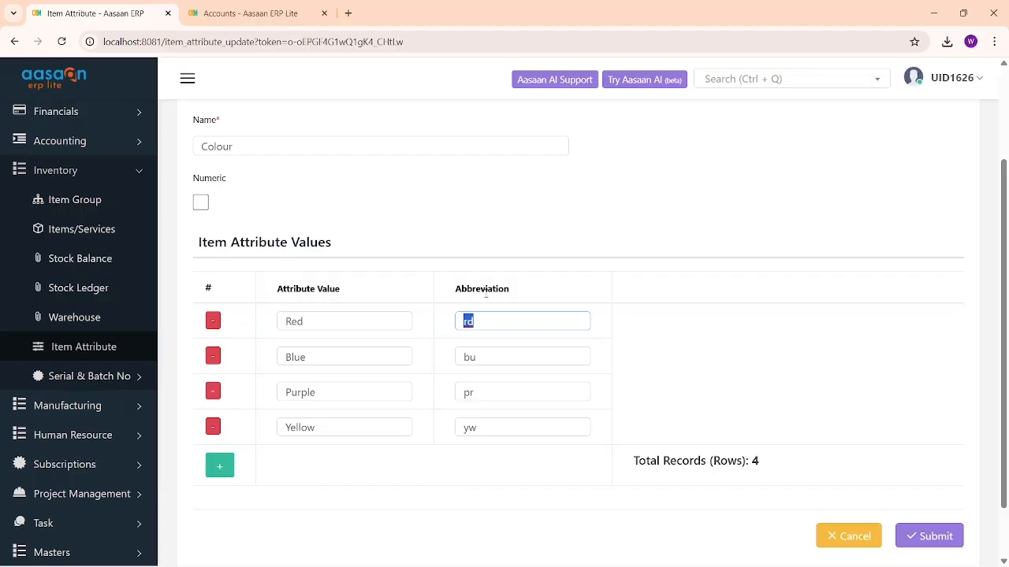
scroll(402, 229, up, 1)
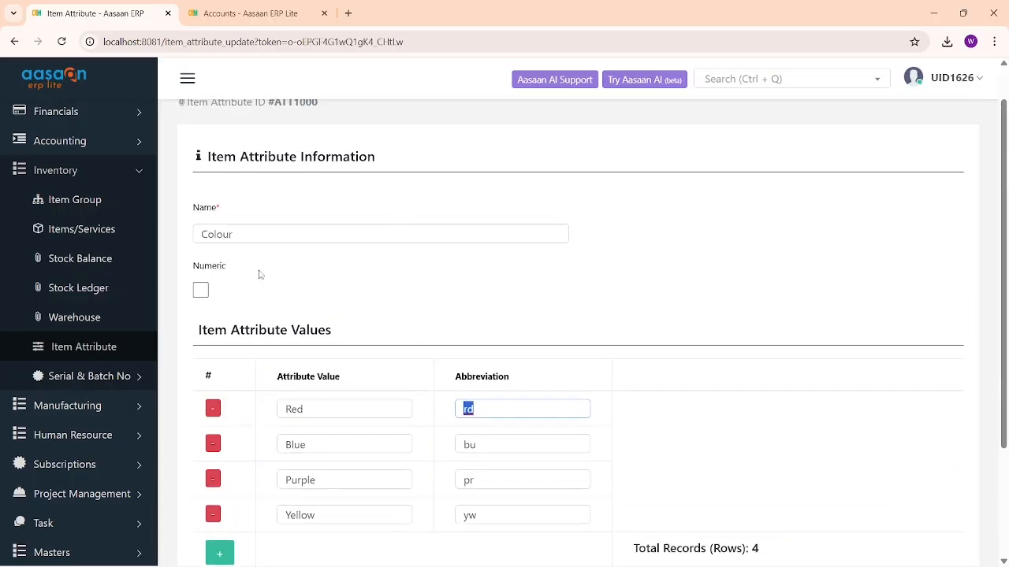
Start a new item in Items/Services named Sneaker and assign it to the OTHERS item group.
click(106, 233)
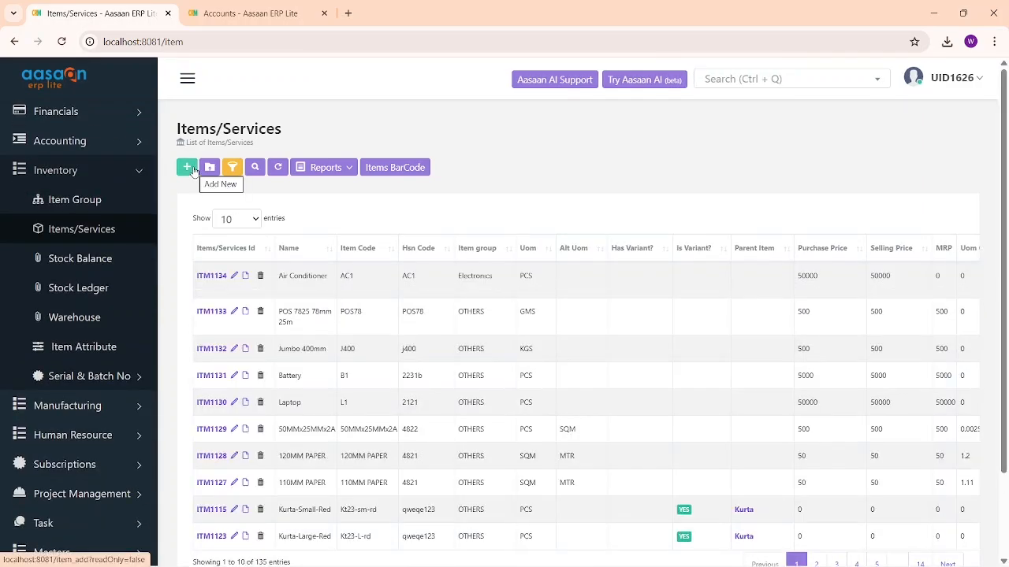
click(193, 170)
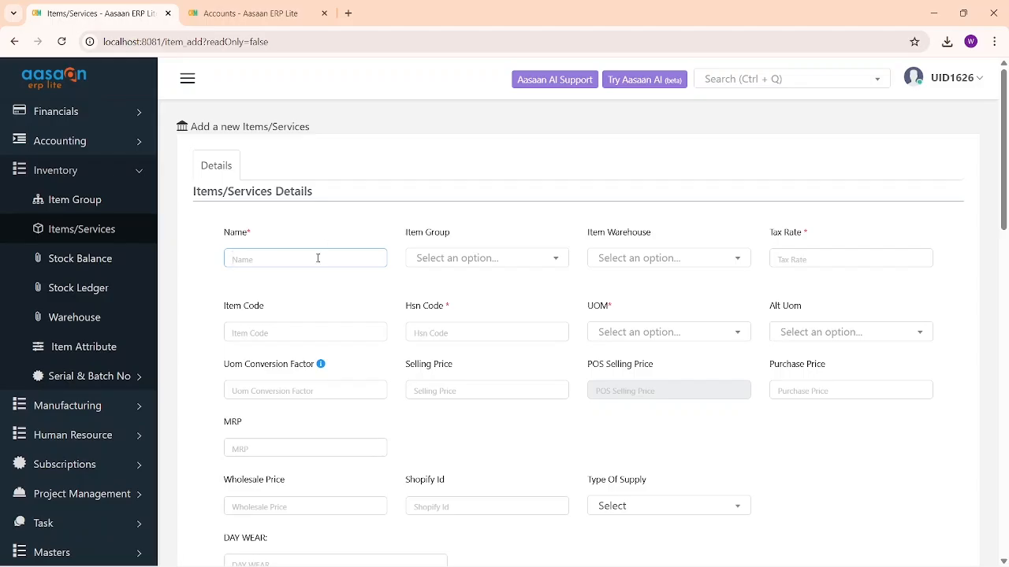
text(Sneaker)
key(Tab)
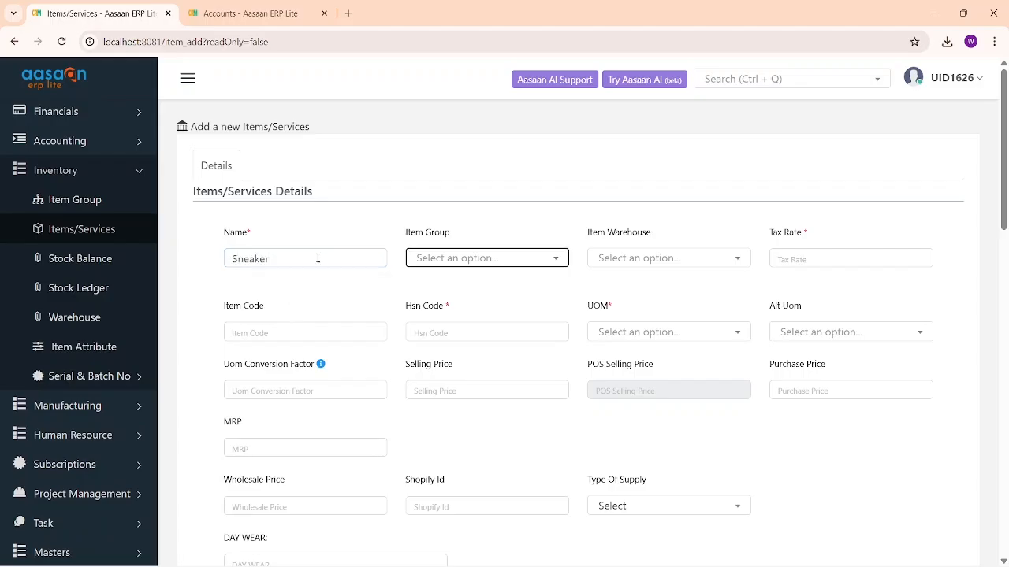
key(Return)
scroll(317, 258, down, 1)
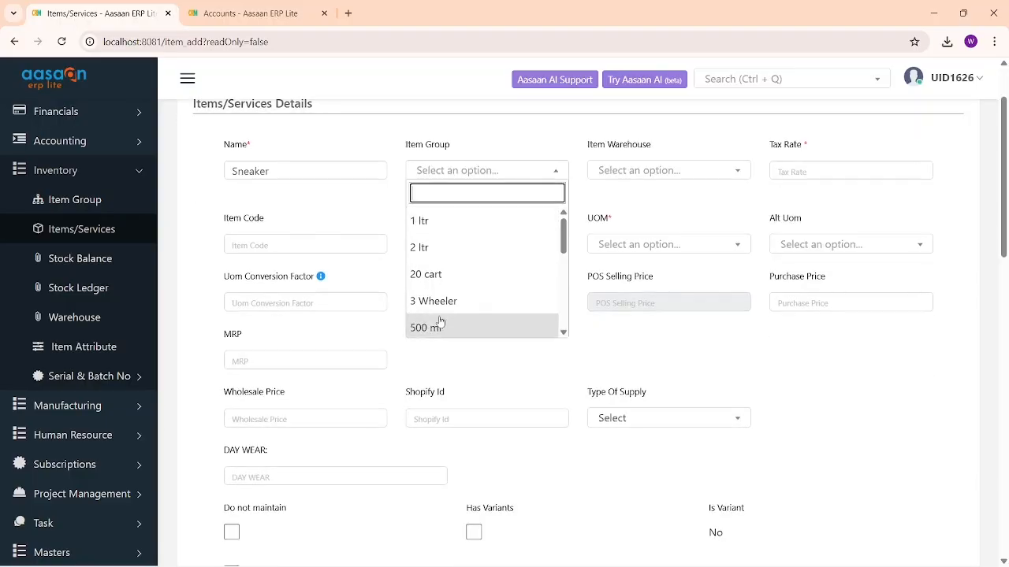
scroll(486, 277, down, 2)
scroll(487, 238, down, 4)
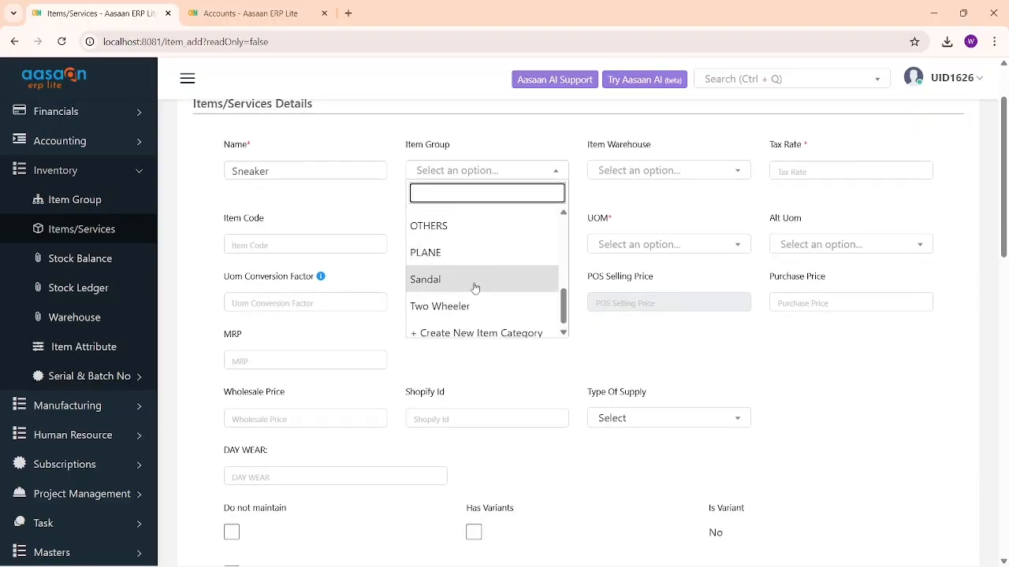
scroll(474, 288, up, 5)
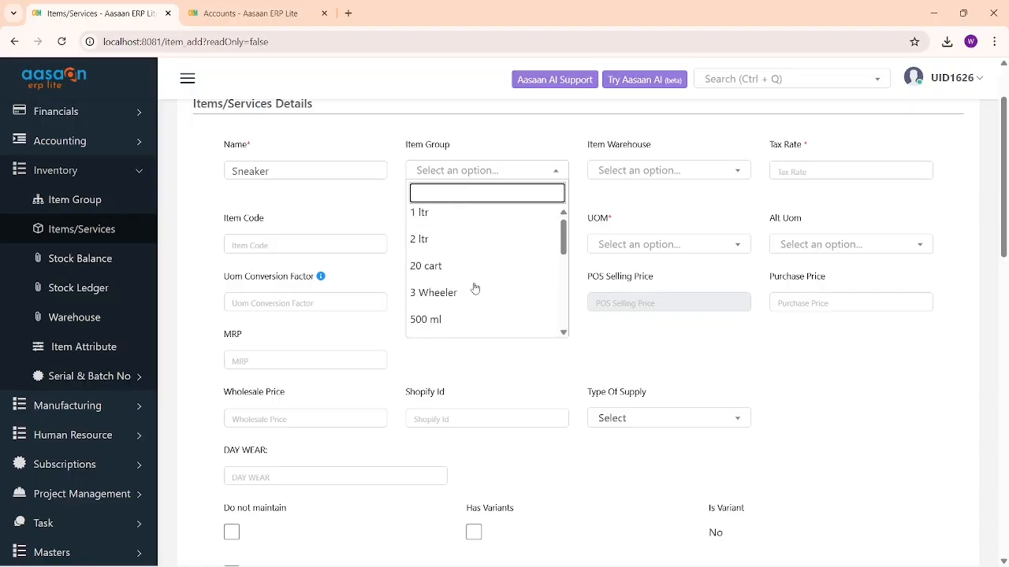
scroll(474, 288, down, 4)
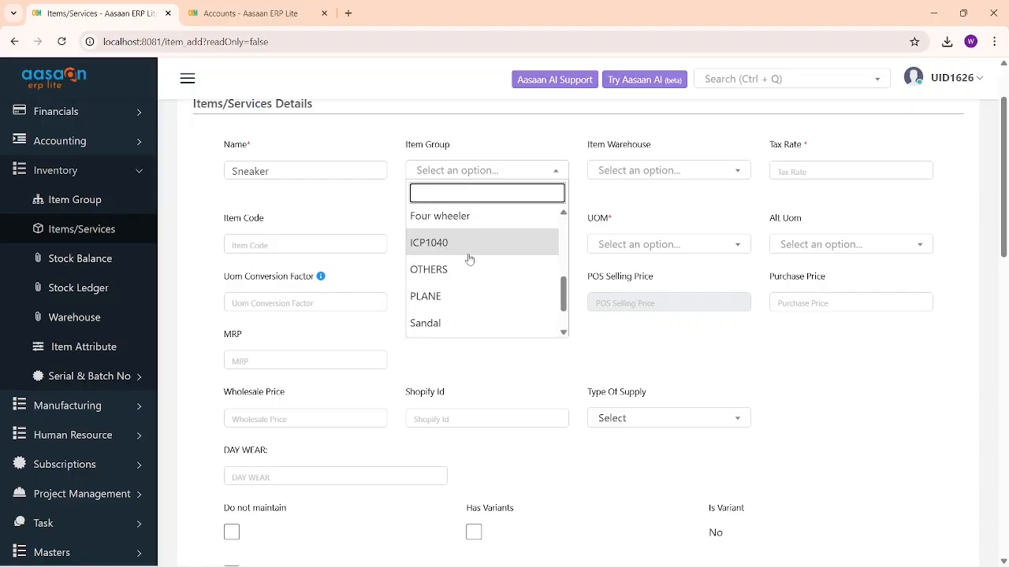
click(466, 268)
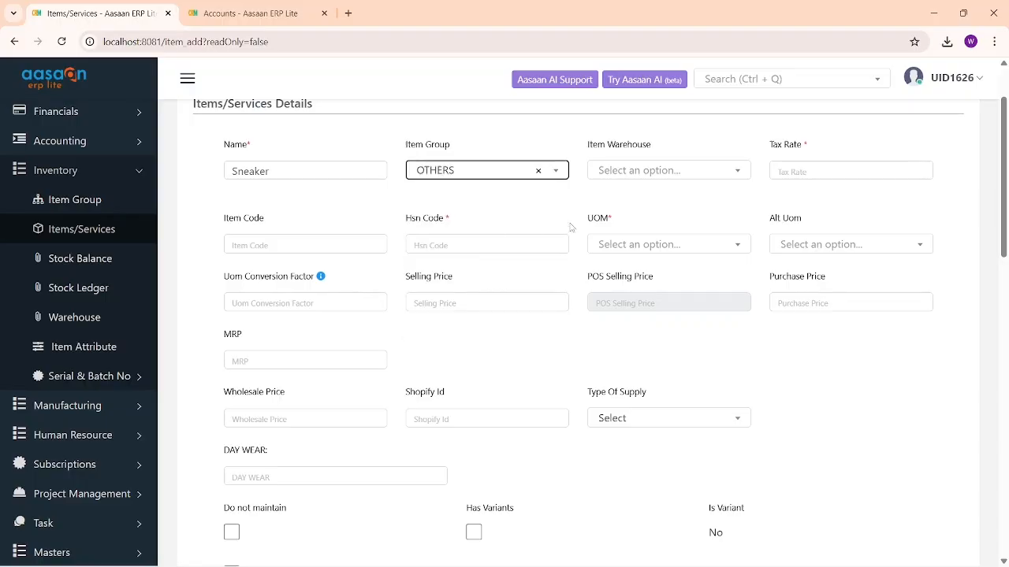
Set the new item's warehouse to Aasaan Warehouse and its tax rate to 18.
click(641, 170)
click(627, 221)
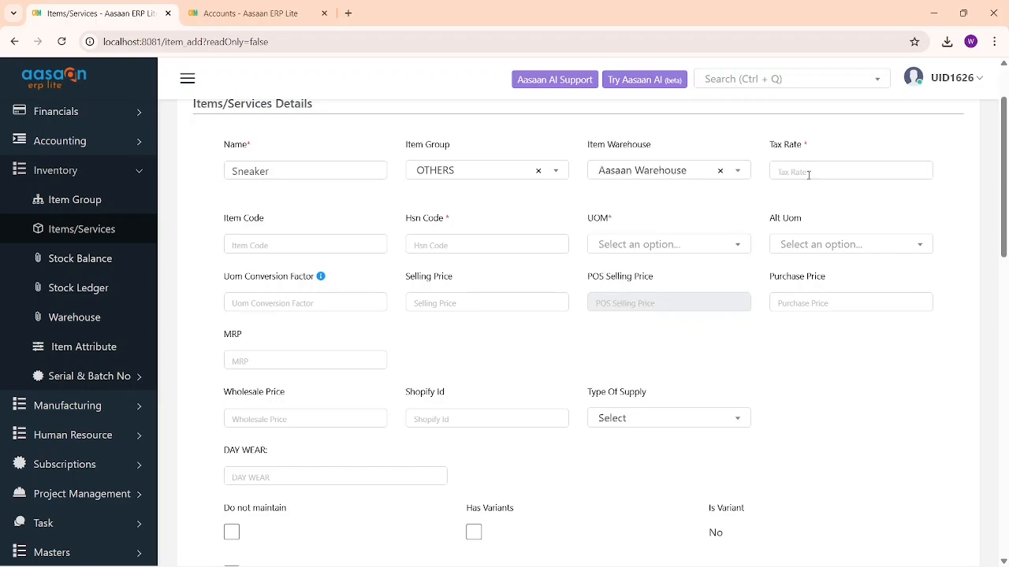
click(808, 171)
text(18)
Enter SN1 as both the item code and the HSN code of the Sneaker item.
click(313, 239)
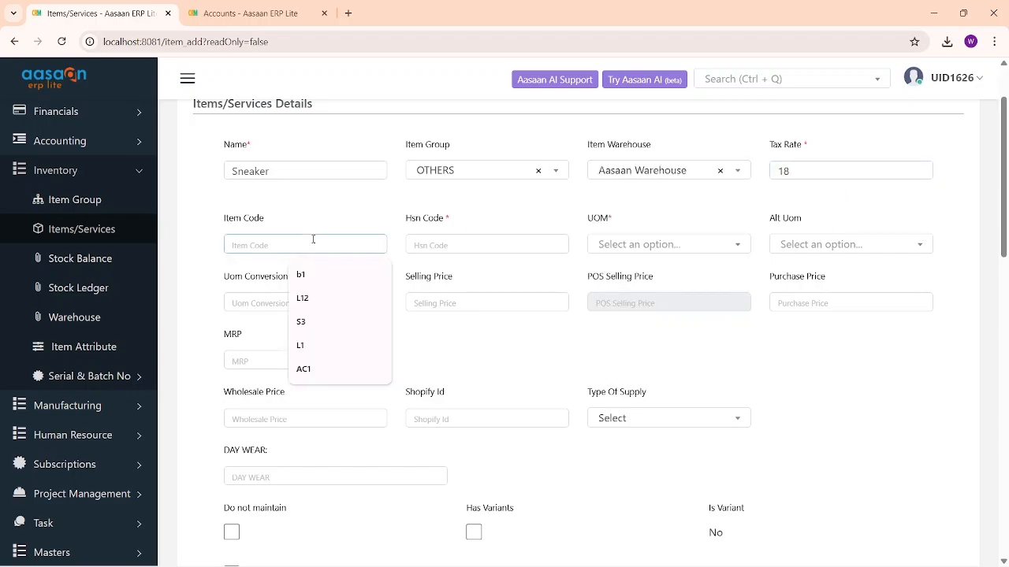
text(SN)
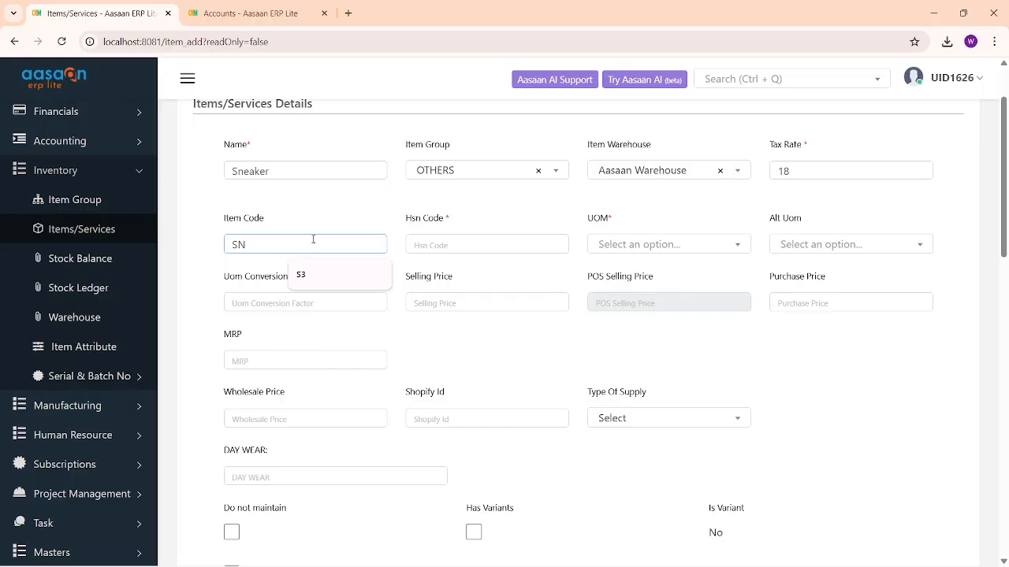
text(1)
key(ctrl+a)
key(ctrl+c)
click(504, 247)
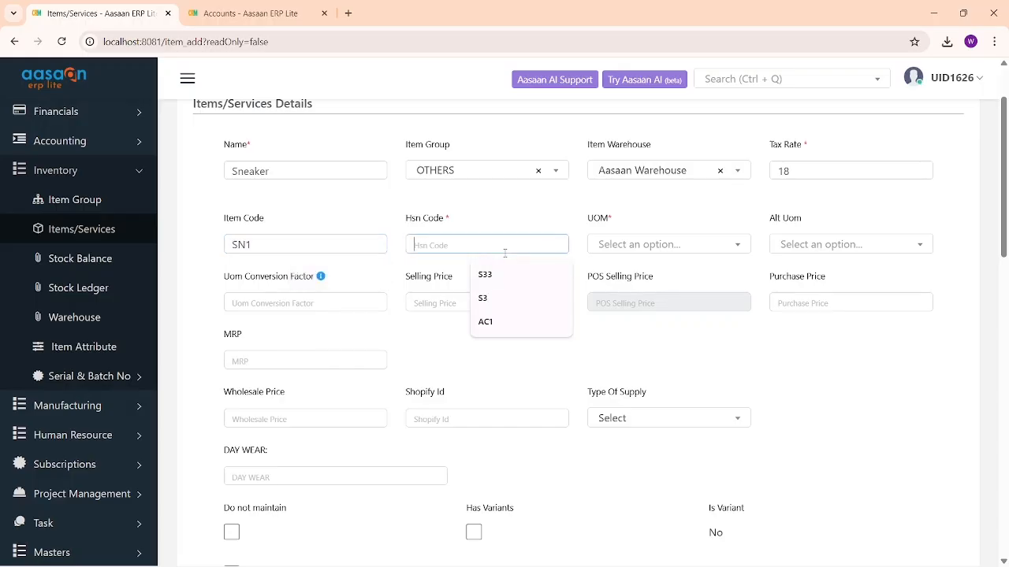
key(ctrl+v)
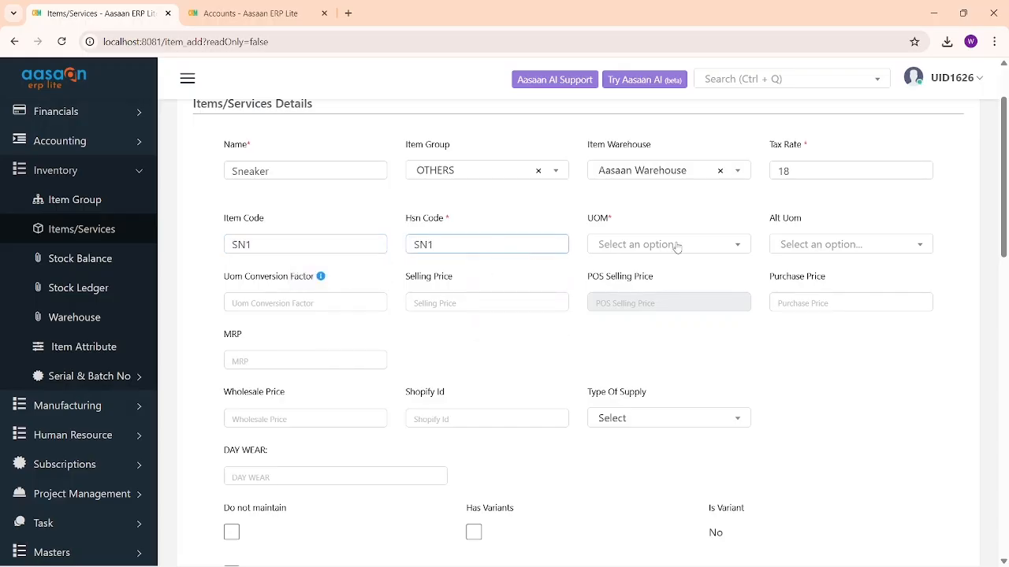
Set the Sneaker item's unit of measure to PCS and its selling price to 4000.
click(676, 246)
text(pc)
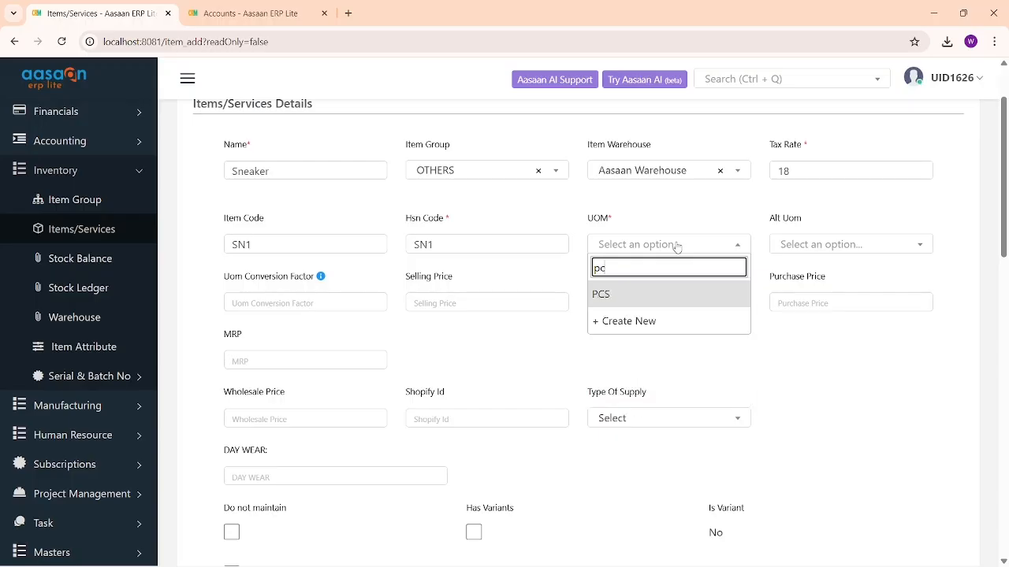
click(651, 290)
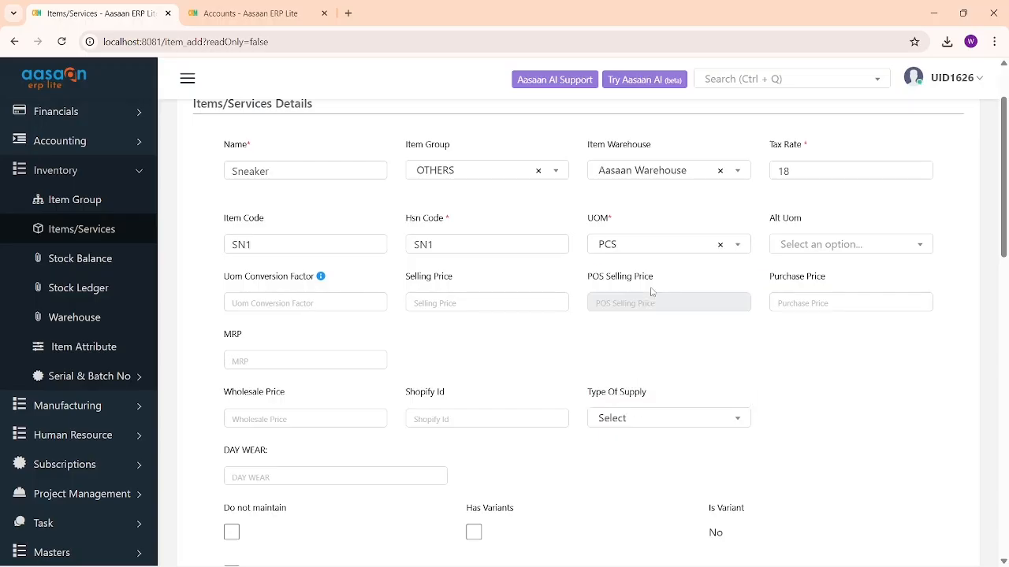
click(520, 312)
text(5000)
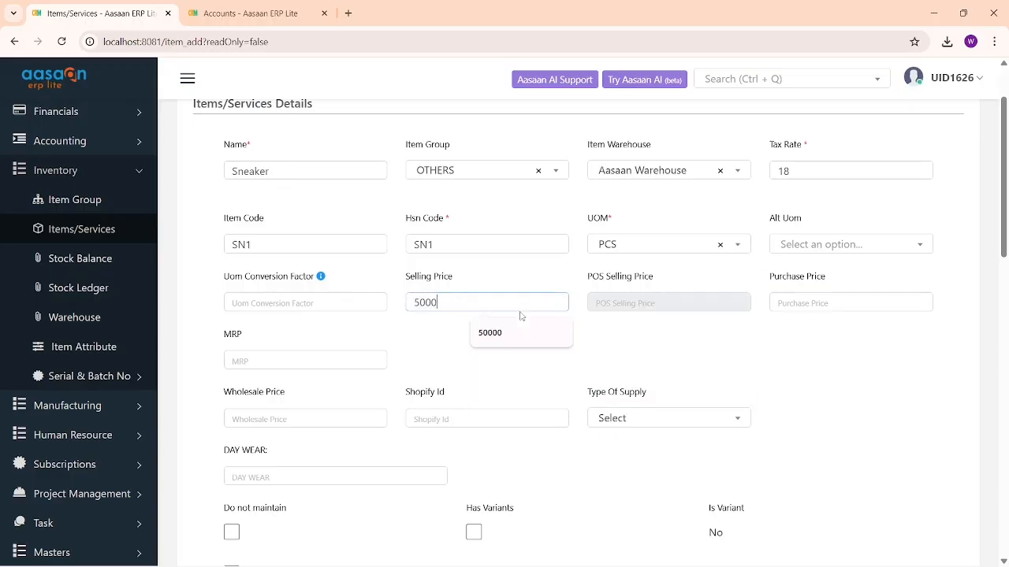
key(BackSpace)
key(BackSpace)
key(BackSpace)
key(BackSpace)
text(4000)
key(ctrl+a)
key(ctrl+c)
Copy the 4000 selling price into the item's purchase price and MRP.
click(880, 307)
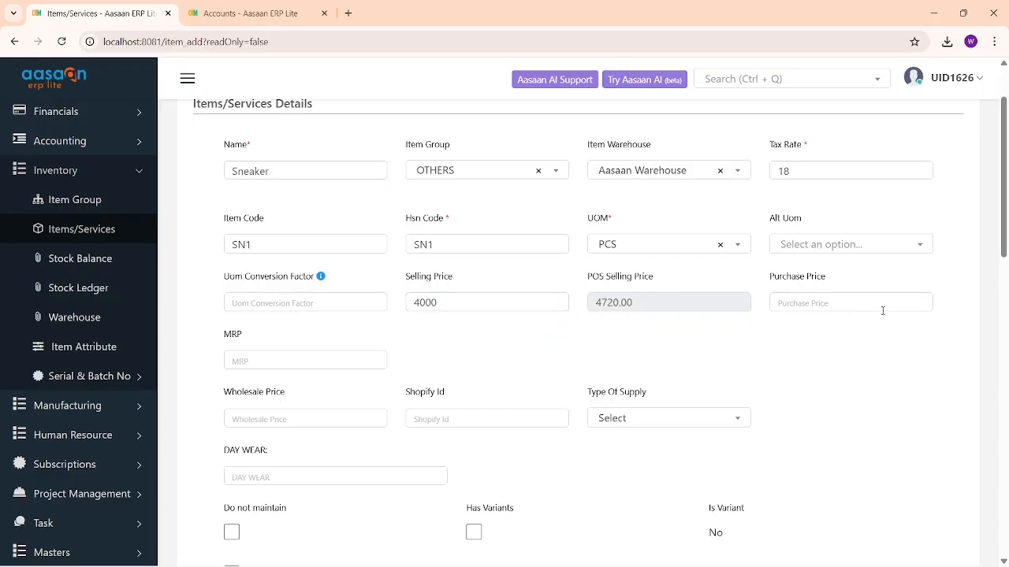
key(ctrl+v)
click(300, 356)
key(ctrl+v)
Submit the Sneaker item with the remaining fields left as they are, and review its saved details.
scroll(531, 370, down, 4)
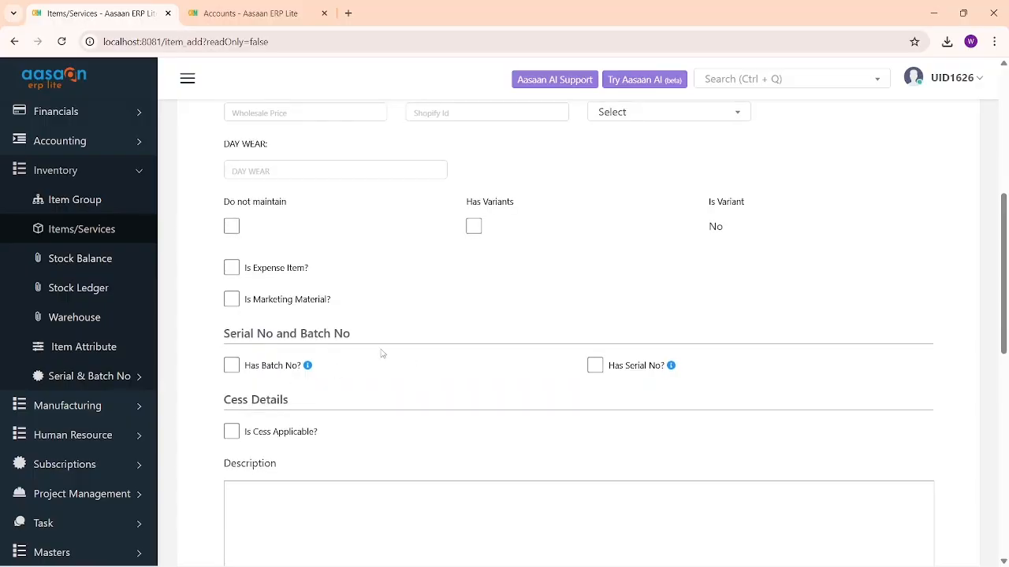
scroll(554, 342, down, 7)
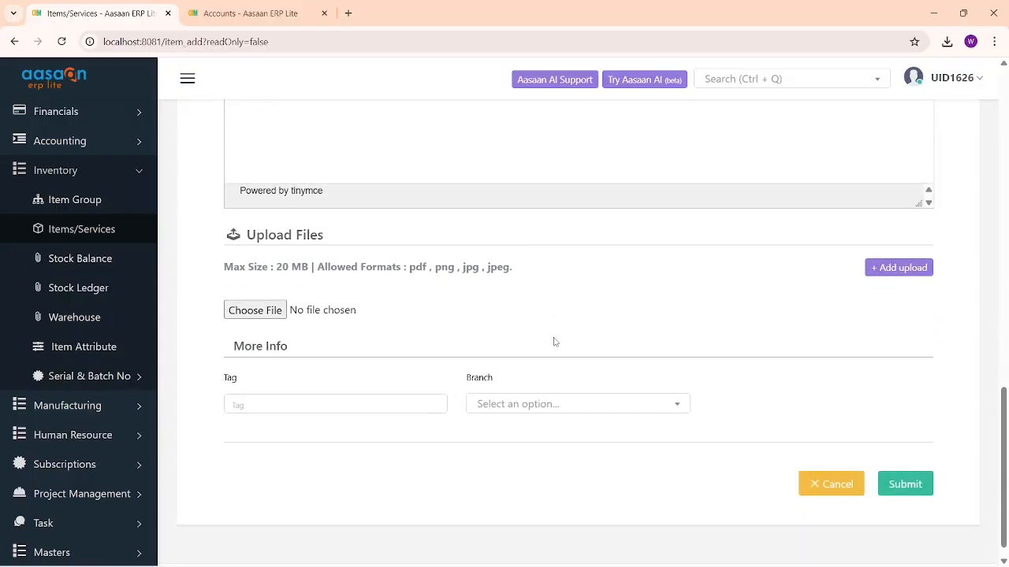
click(922, 489)
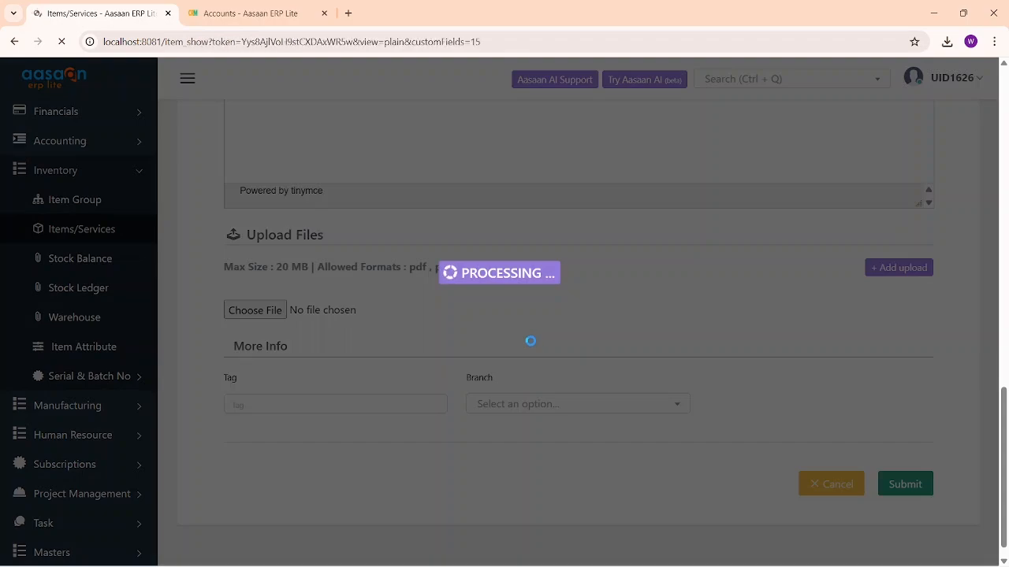
scroll(555, 305, down, 4)
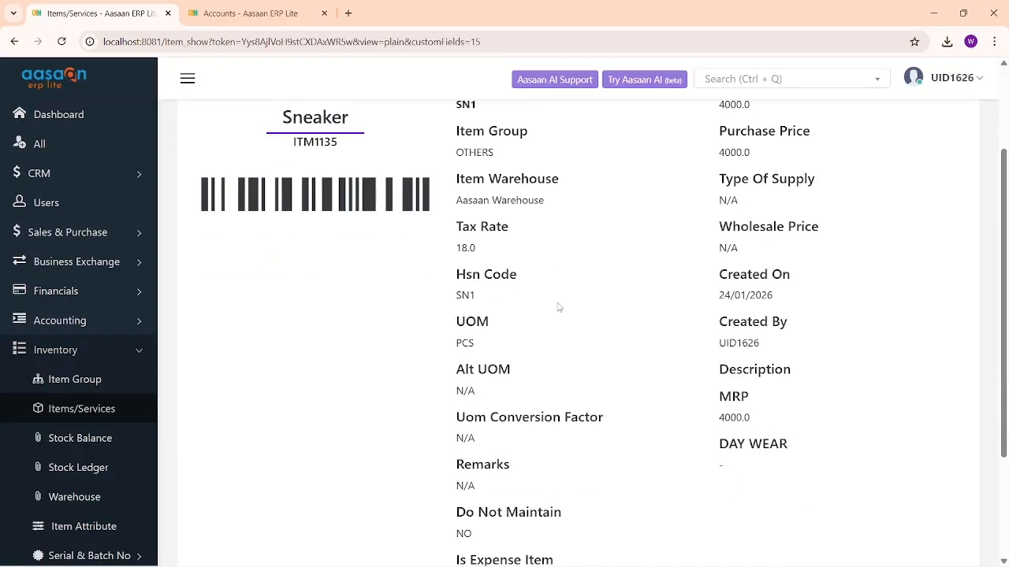
scroll(545, 250, up, 2)
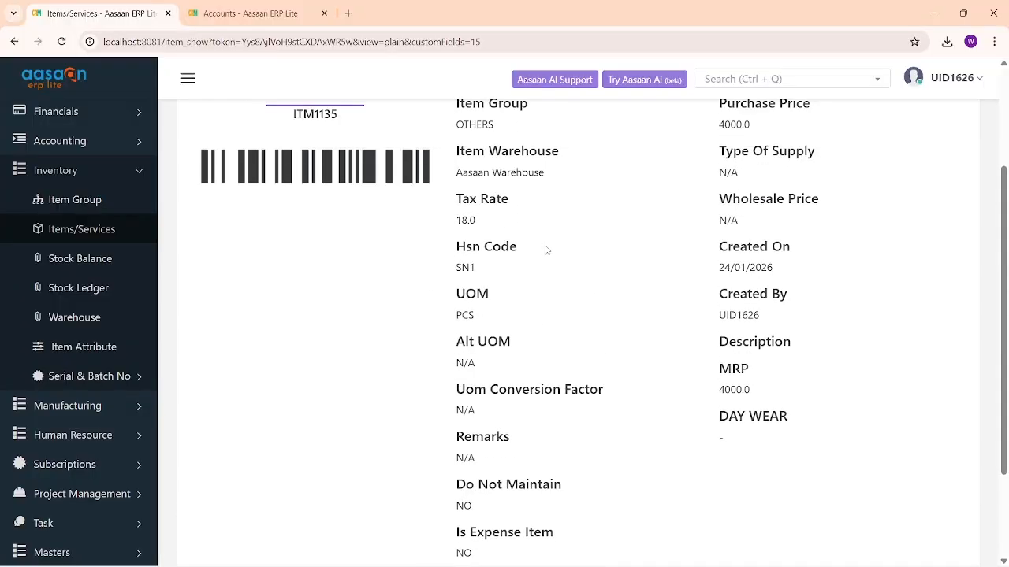
Open the Sneaker item for updating and enable Has Variants, checking the restriction note beneath the option.
scroll(476, 263, up, 2)
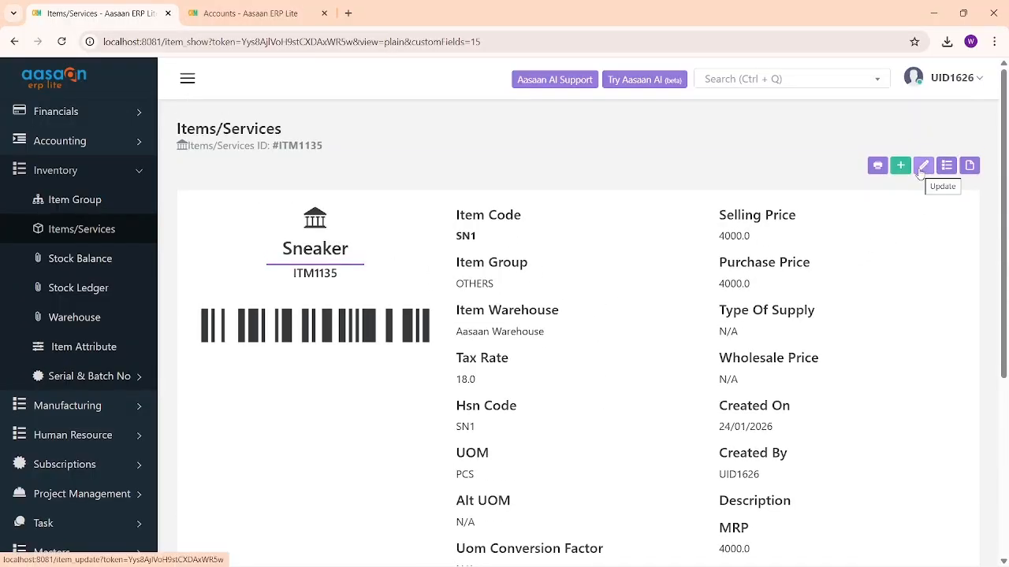
click(921, 167)
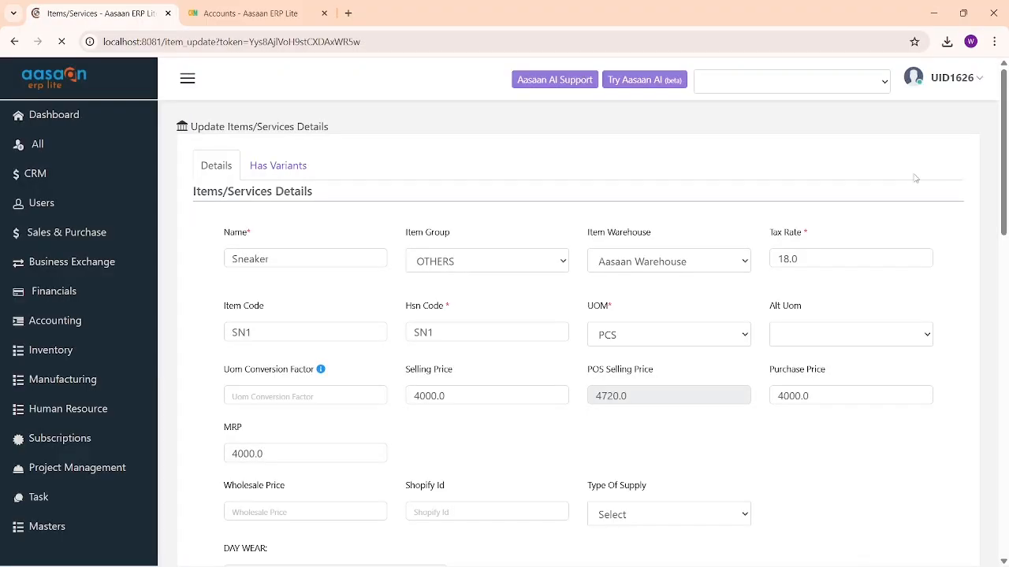
scroll(707, 280, down, 2)
scroll(419, 297, down, 1)
scroll(468, 308, up, 4)
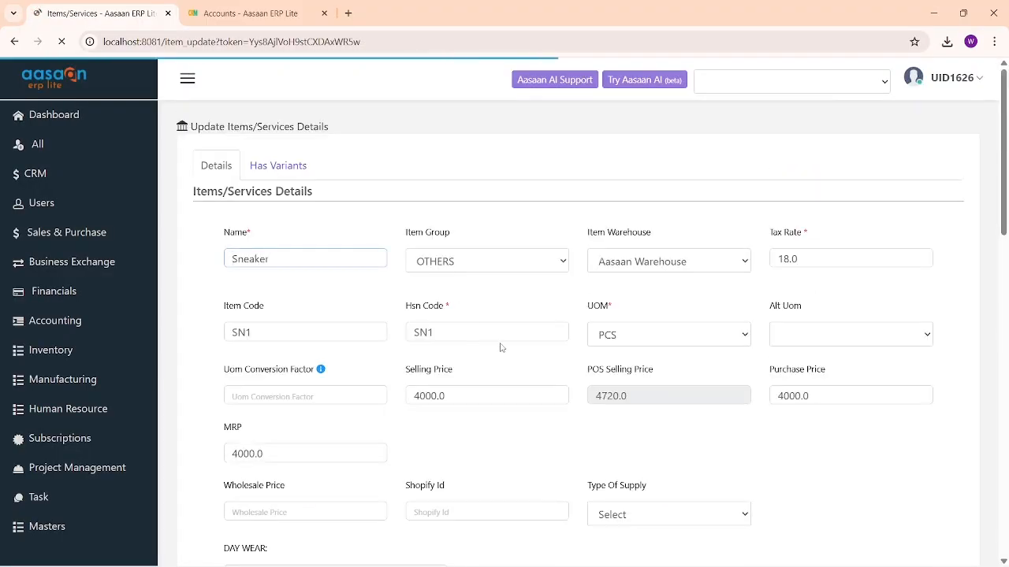
scroll(501, 347, down, 3)
scroll(501, 347, down, 2)
click(473, 270)
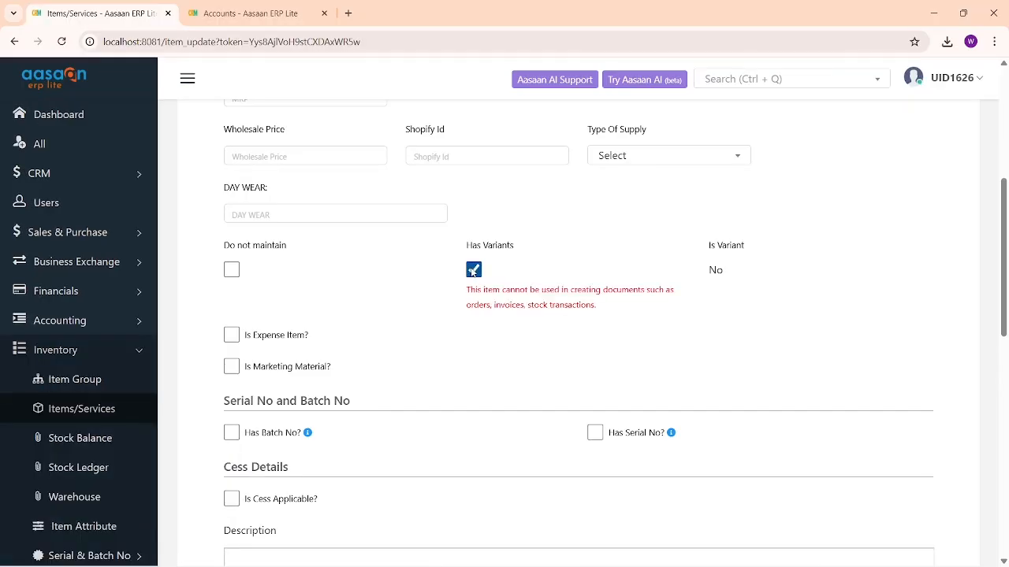
drag(460, 292, 671, 312)
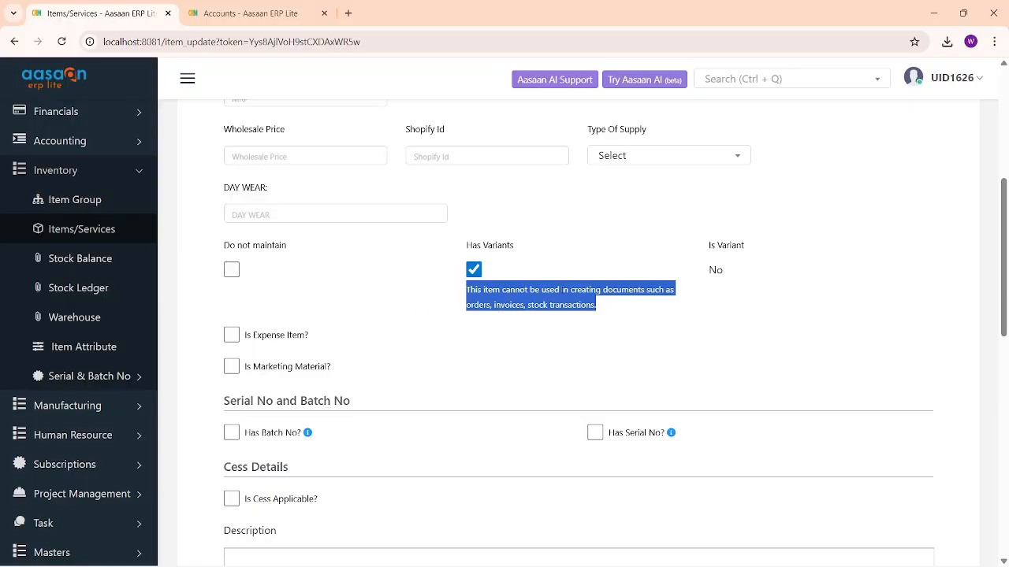
click(566, 300)
Add SIZE as the first variant attribute of the Sneaker item, keeping variants based on Item Attribute.
scroll(544, 319, up, 5)
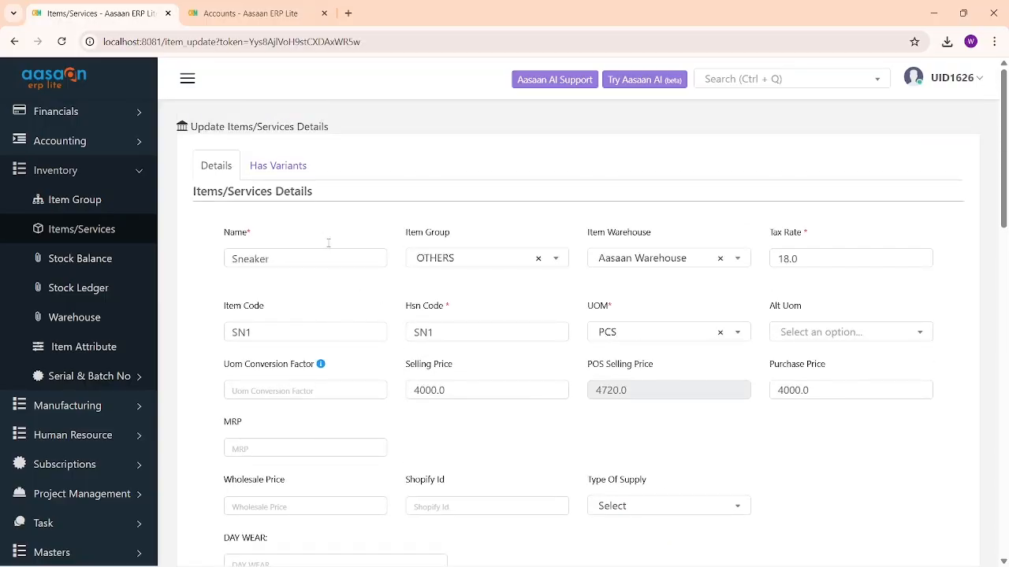
click(276, 166)
scroll(319, 314, up, 4)
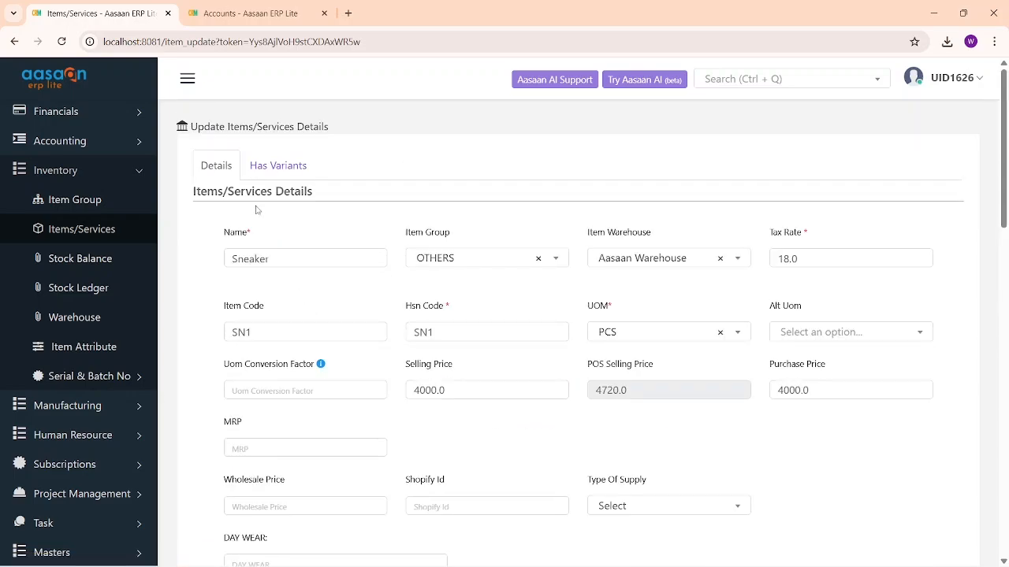
click(288, 168)
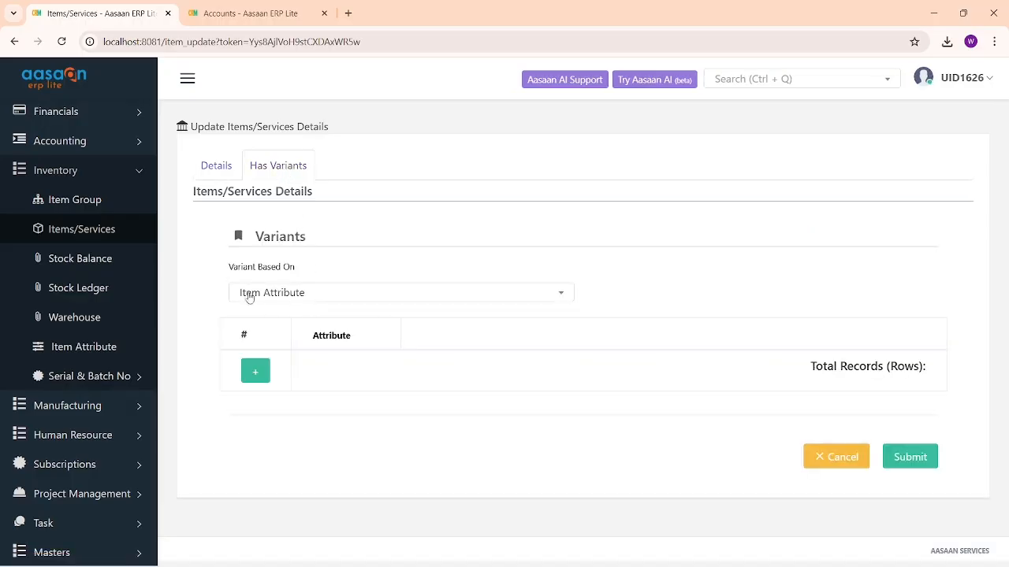
click(255, 371)
click(358, 369)
text(s)
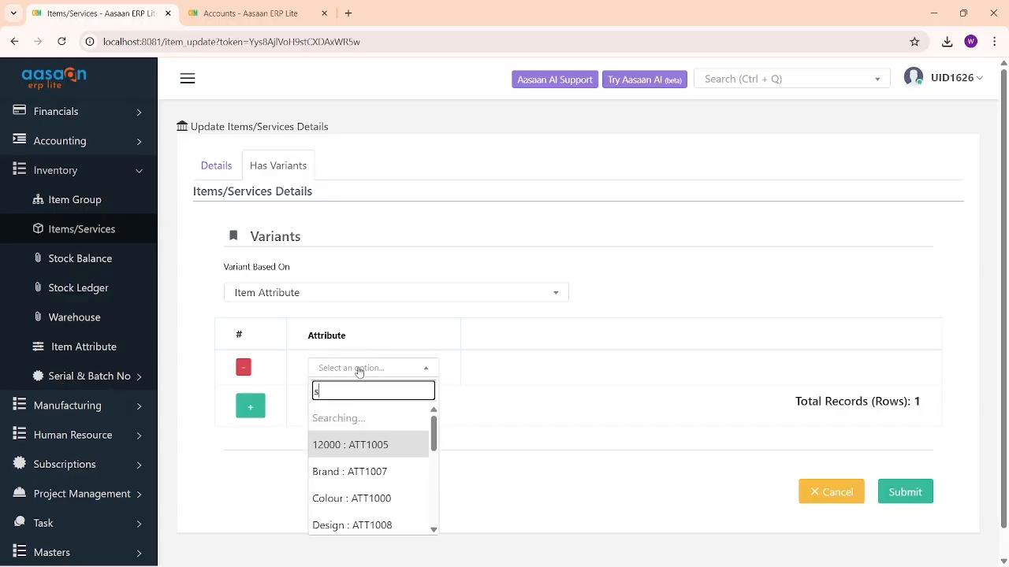
text(ize)
click(347, 472)
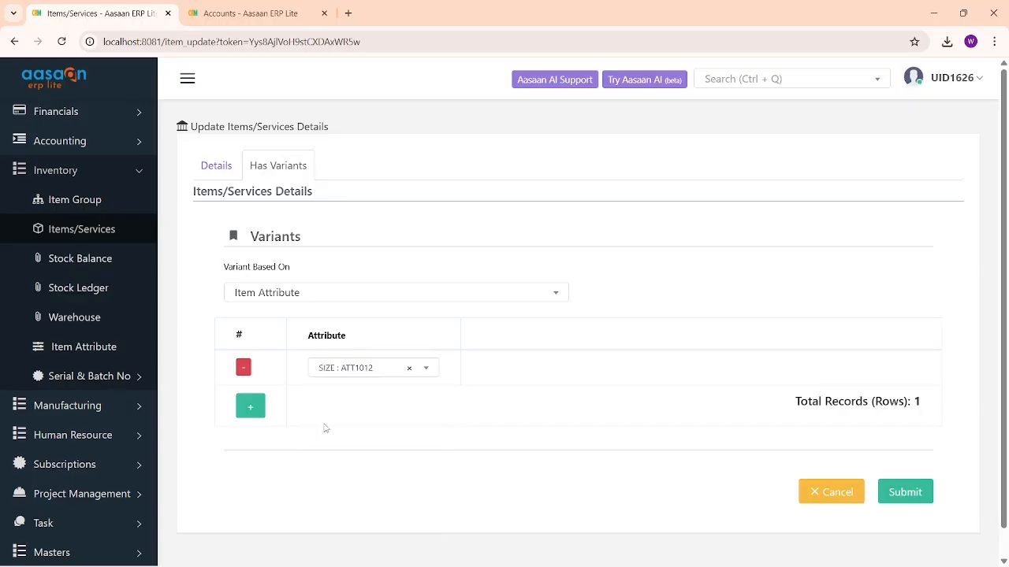
Add Colour as the second variant attribute and save the updated Sneaker item.
click(250, 406)
click(322, 404)
text(colo)
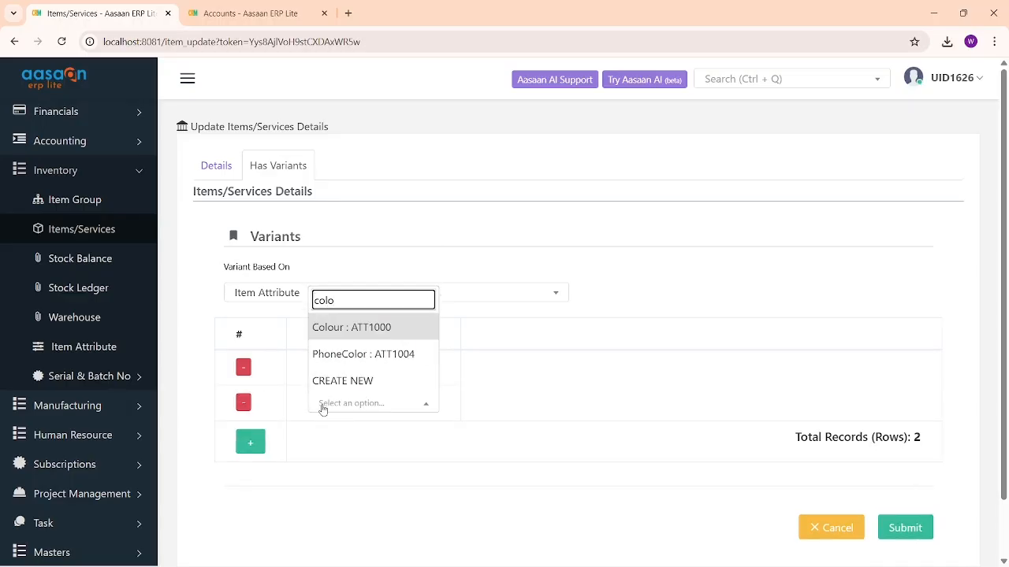
key(Return)
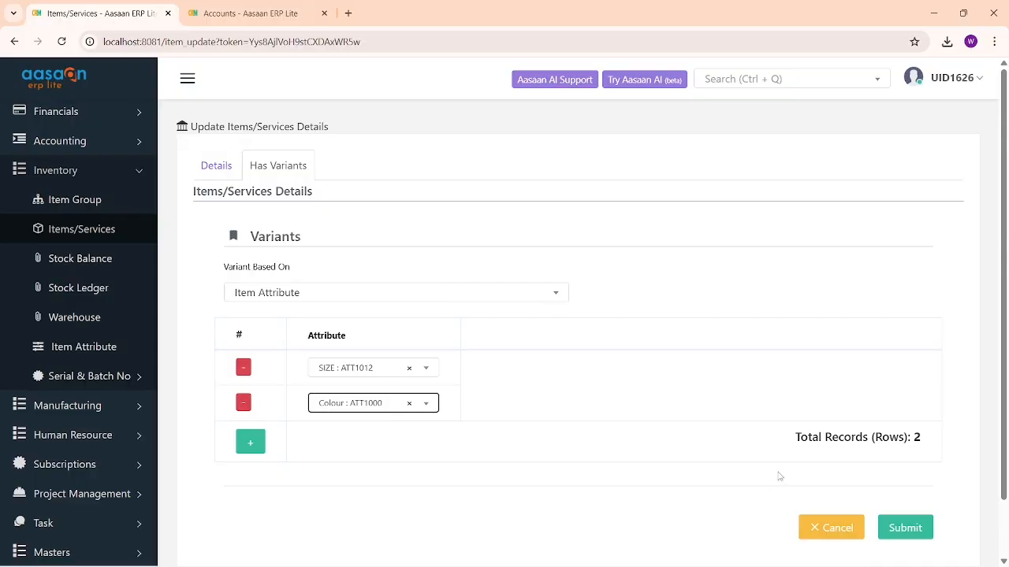
click(903, 529)
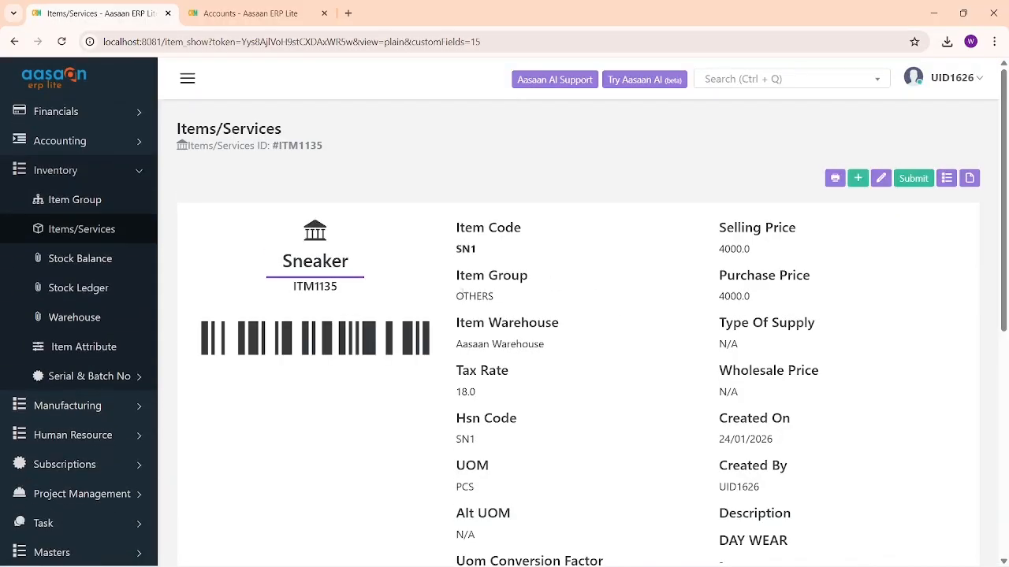
Review the Sneaker item's details and variant attributes, and submit the item from its record page.
scroll(707, 273, down, 1)
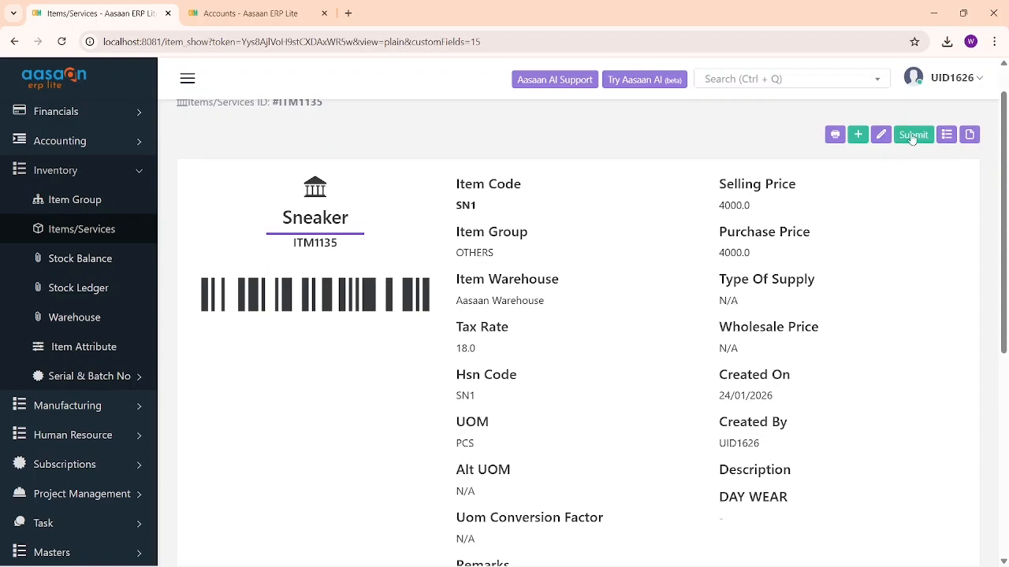
scroll(711, 290, down, 3)
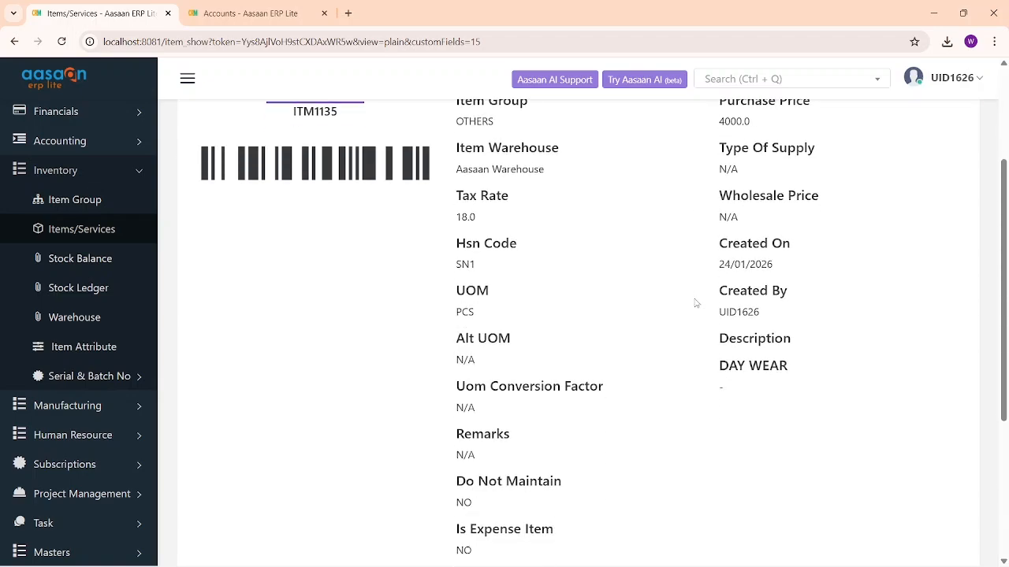
scroll(554, 315, down, 5)
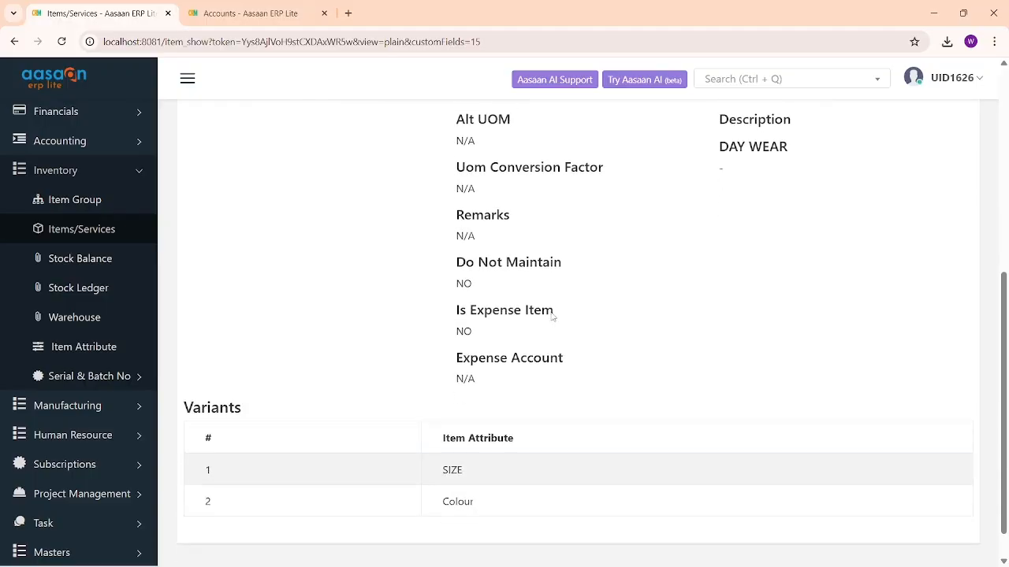
scroll(554, 310, up, 9)
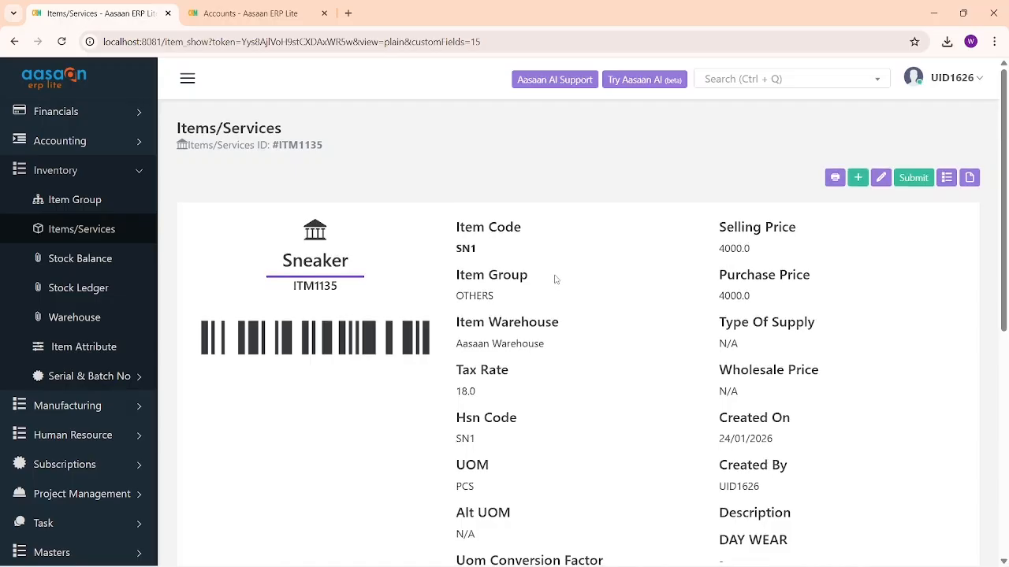
scroll(554, 280, down, 2)
scroll(655, 286, up, 2)
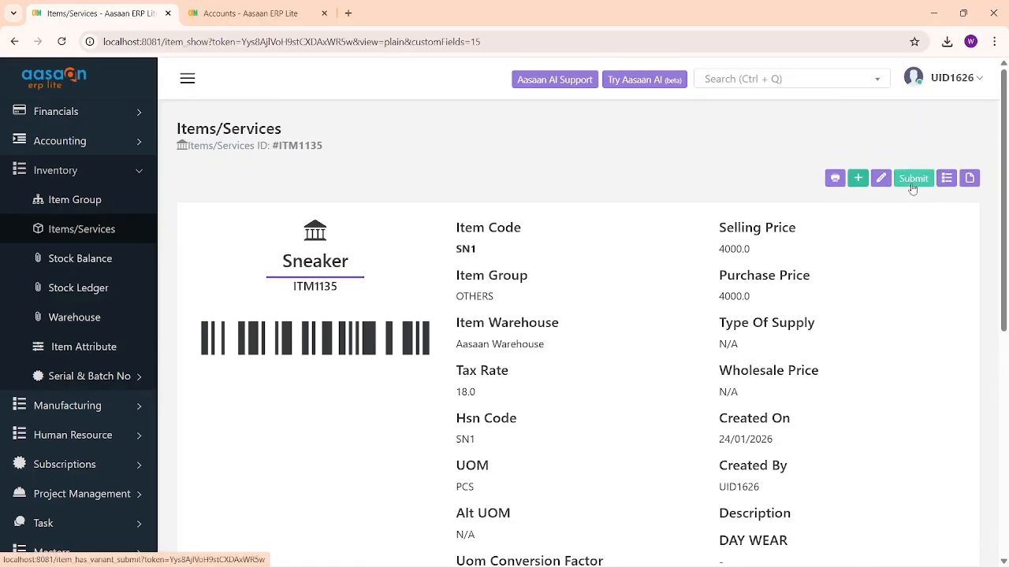
click(913, 183)
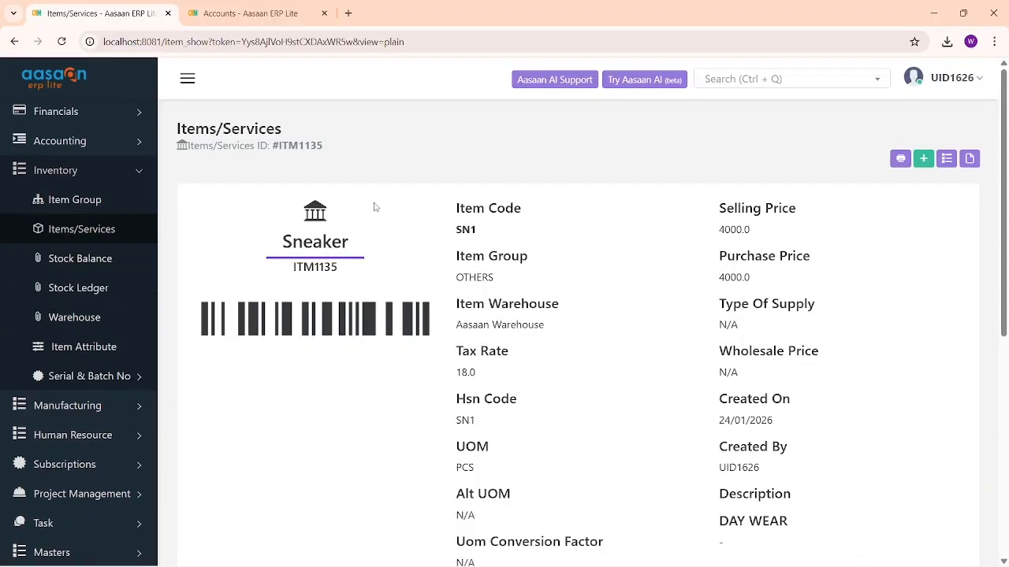
Start creating Sneaker variants with sizes Small and Medium and colours Red, Blue and Purple.
scroll(375, 207, down, 5)
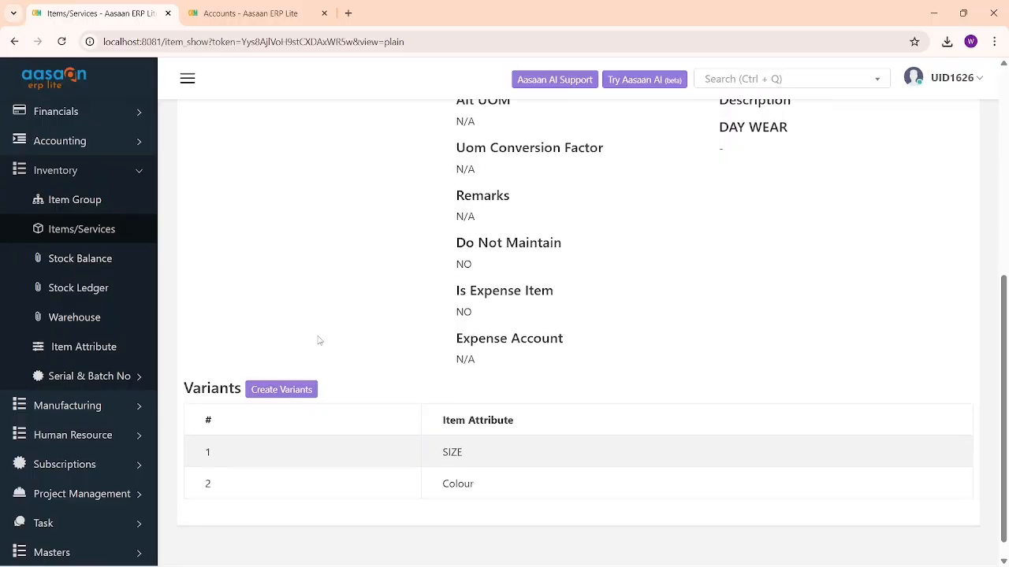
click(300, 390)
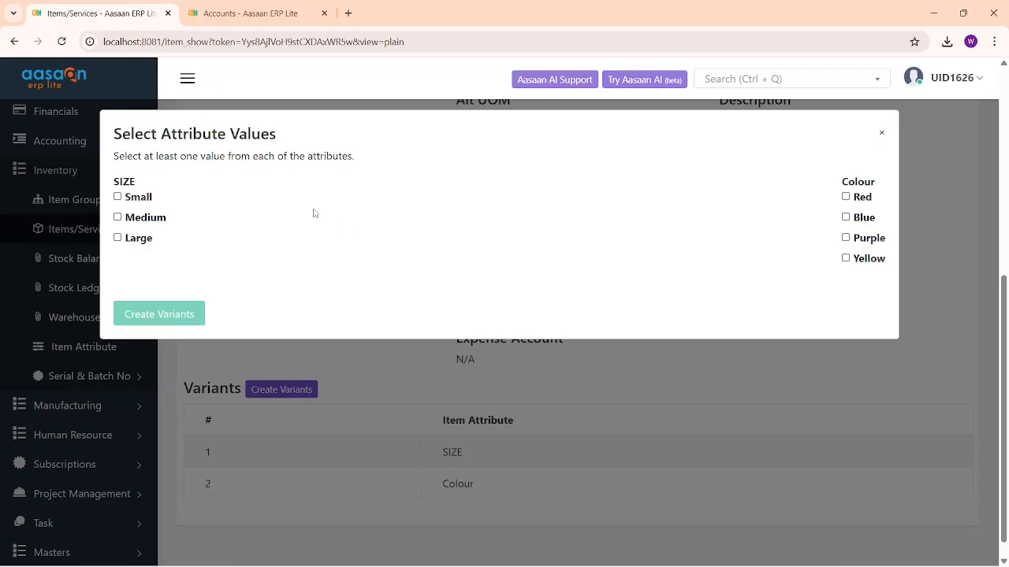
click(118, 198)
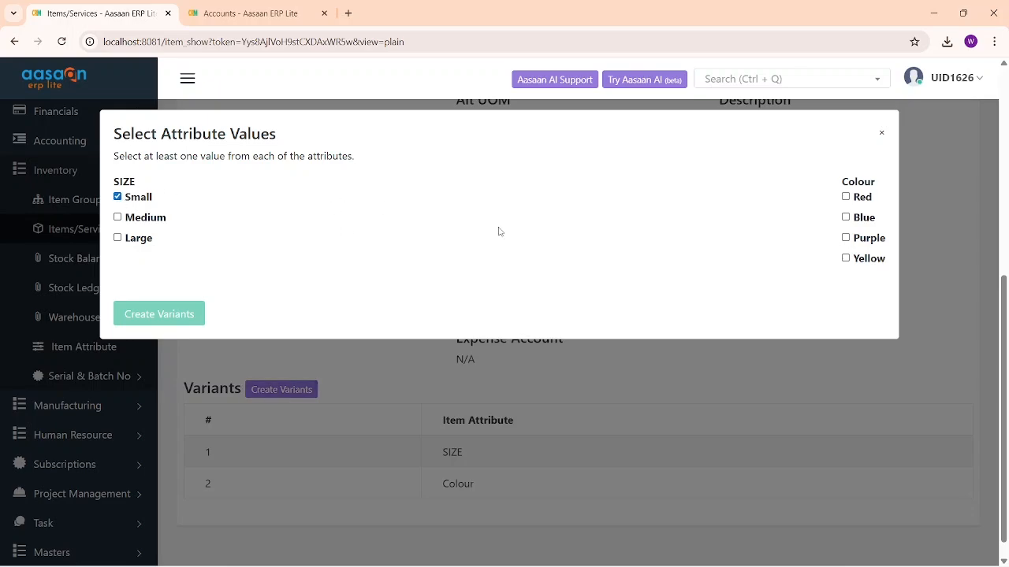
click(846, 198)
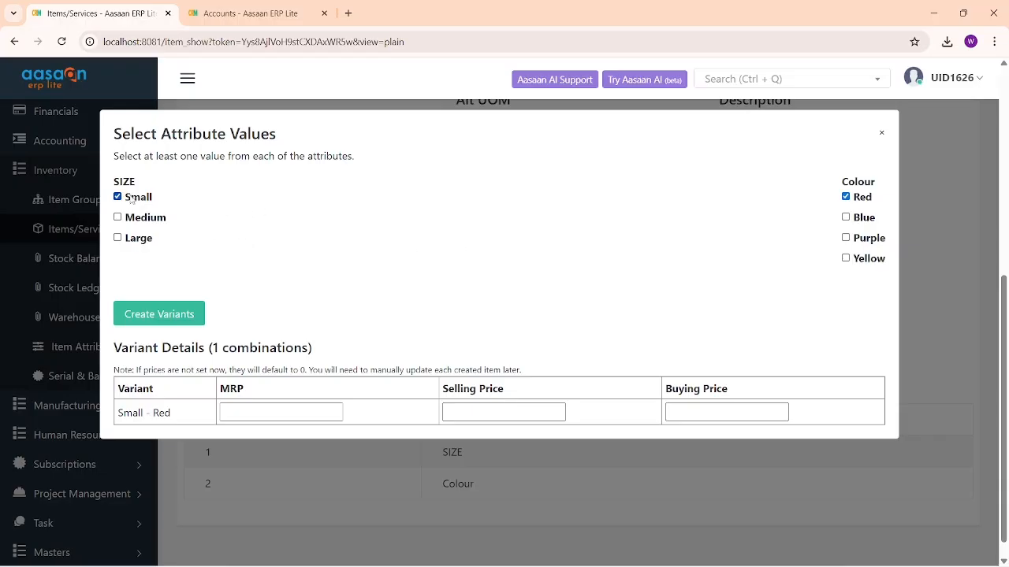
click(846, 217)
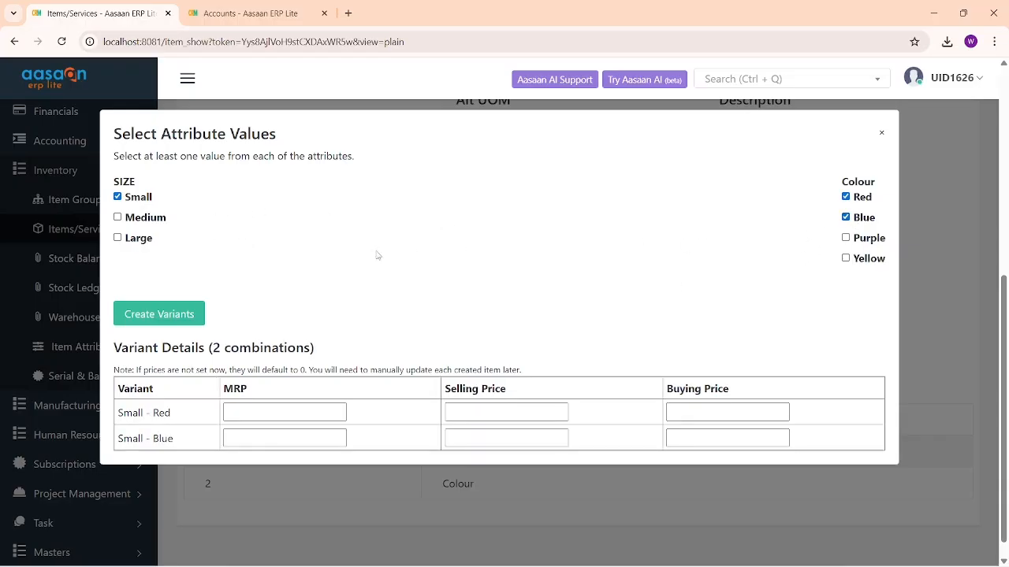
click(147, 225)
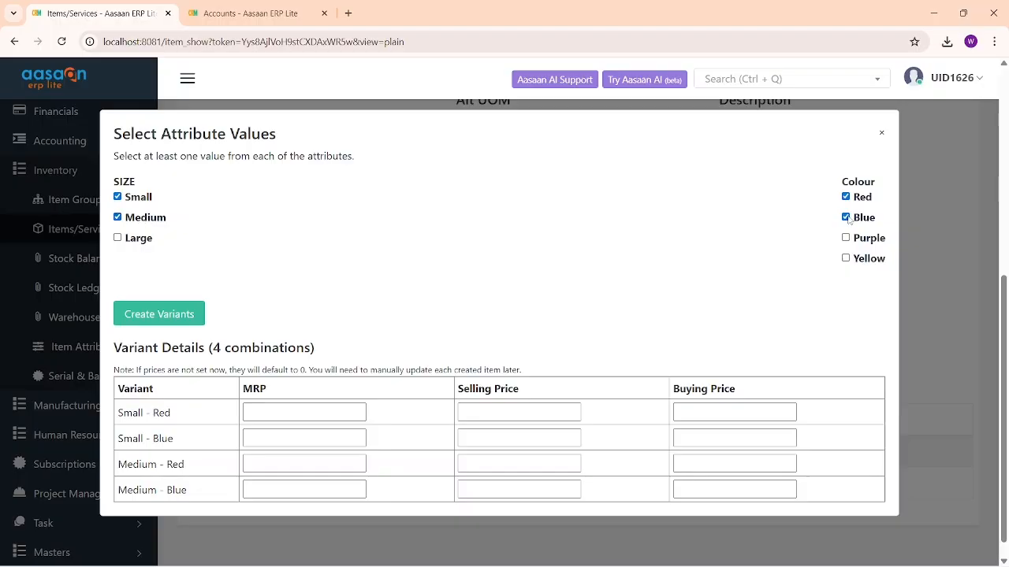
click(855, 245)
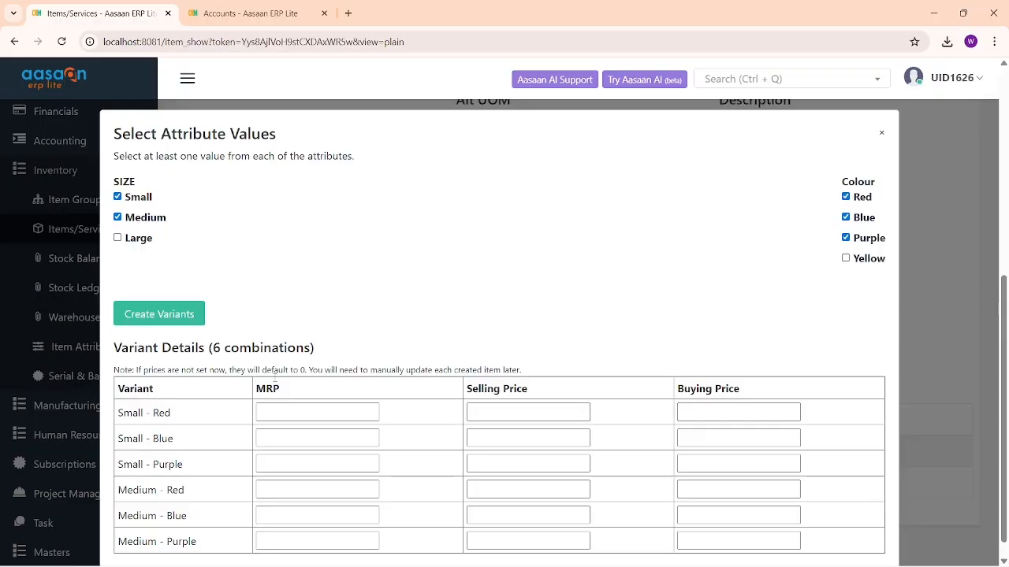
Set the MRP of all six Sneaker variants to 4000, along with the Small - Red selling price.
click(323, 411)
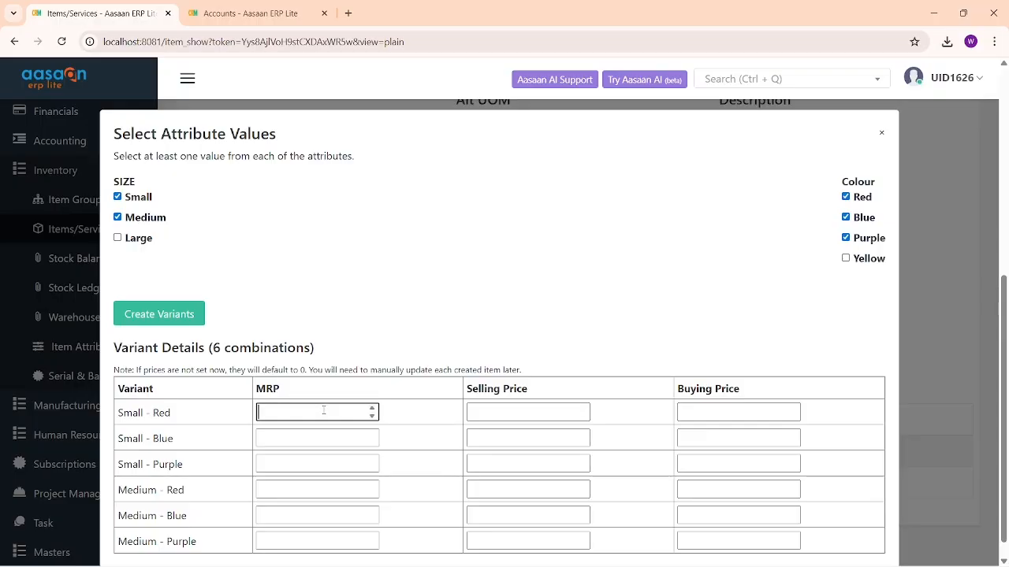
text(4000)
key(ctrl+a)
key(ctrl+c)
click(308, 436)
key(ctrl+v)
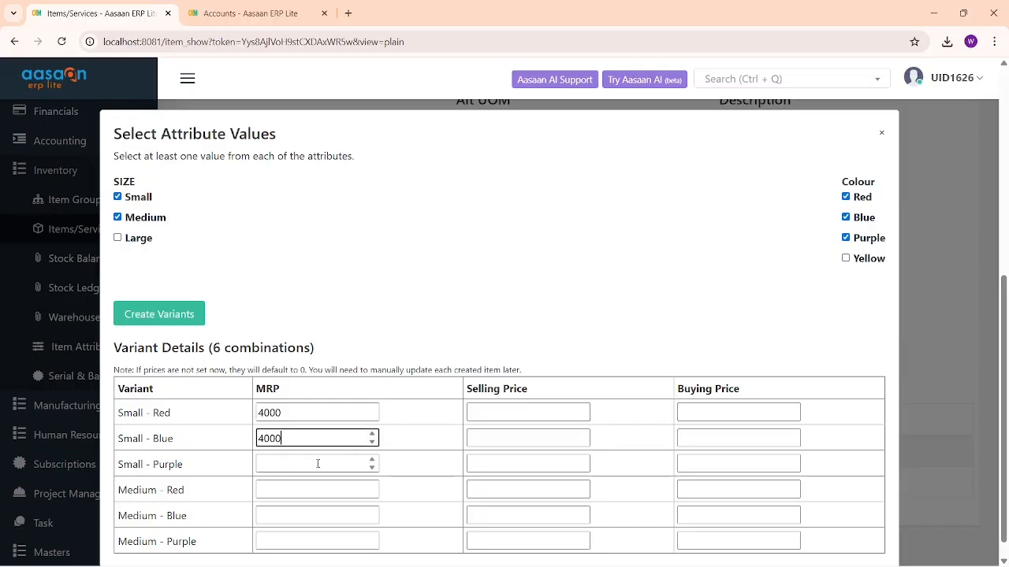
click(314, 463)
key(ctrl+v)
click(309, 489)
key(ctrl+v)
click(308, 515)
key(ctrl+v)
click(305, 540)
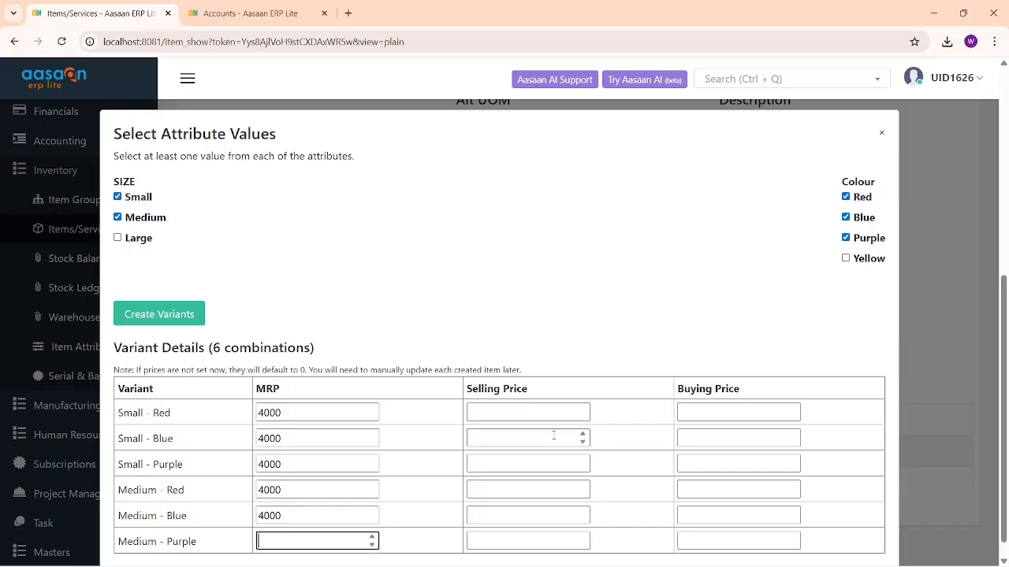
click(546, 413)
key(ctrl+v)
click(311, 544)
key(ctrl+v)
Set the selling price to 4000 for the five remaining variants, Small - Blue through Medium - Purple.
click(536, 439)
key(ctrl+v)
click(533, 463)
key(ctrl+v)
click(520, 490)
key(ctrl+v)
click(516, 515)
key(ctrl+v)
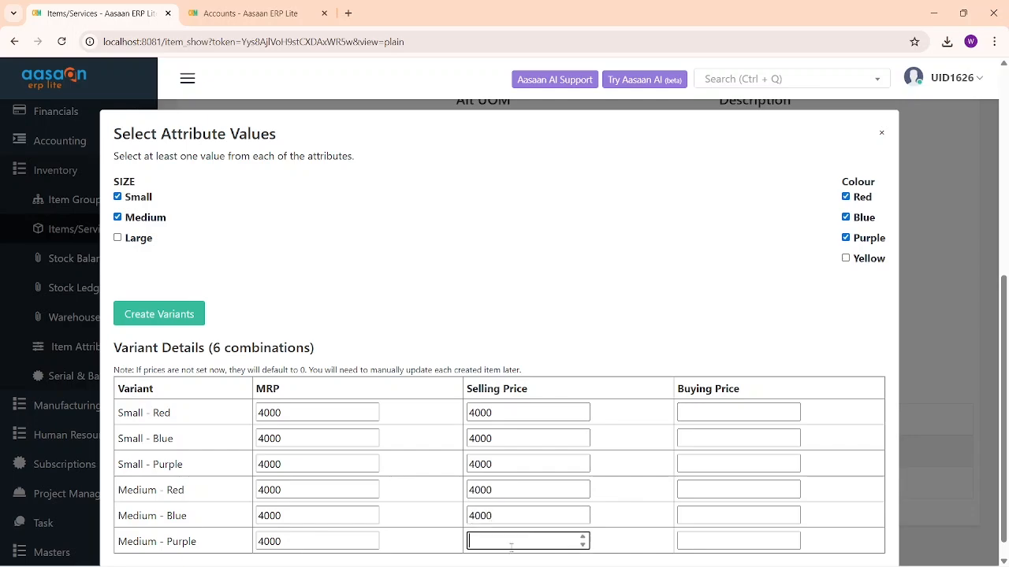
key(ctrl+v)
Set the buying price of all six Sneaker variants to 4000.
click(743, 413)
key(ctrl+v)
click(717, 439)
key(ctrl+v)
click(718, 464)
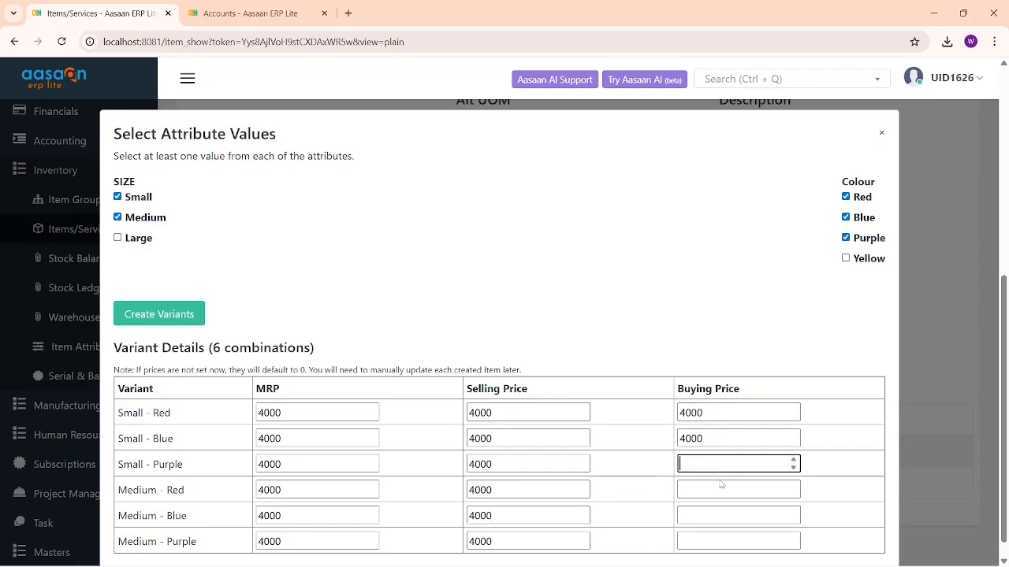
key(ctrl+v)
click(721, 490)
key(ctrl+v)
click(730, 516)
key(ctrl+v)
click(732, 542)
key(ctrl+v)
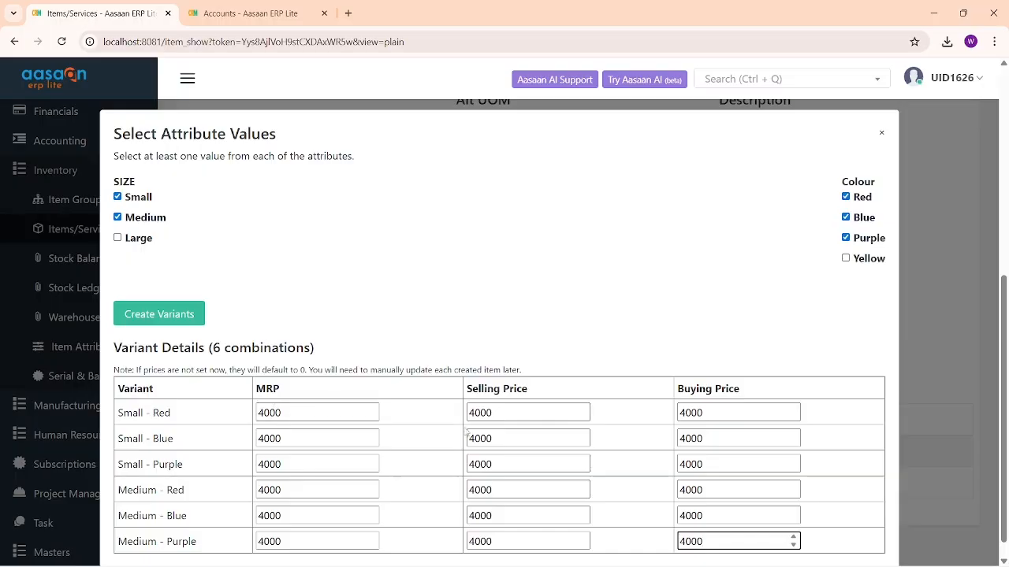
click(292, 290)
drag(118, 412, 156, 412)
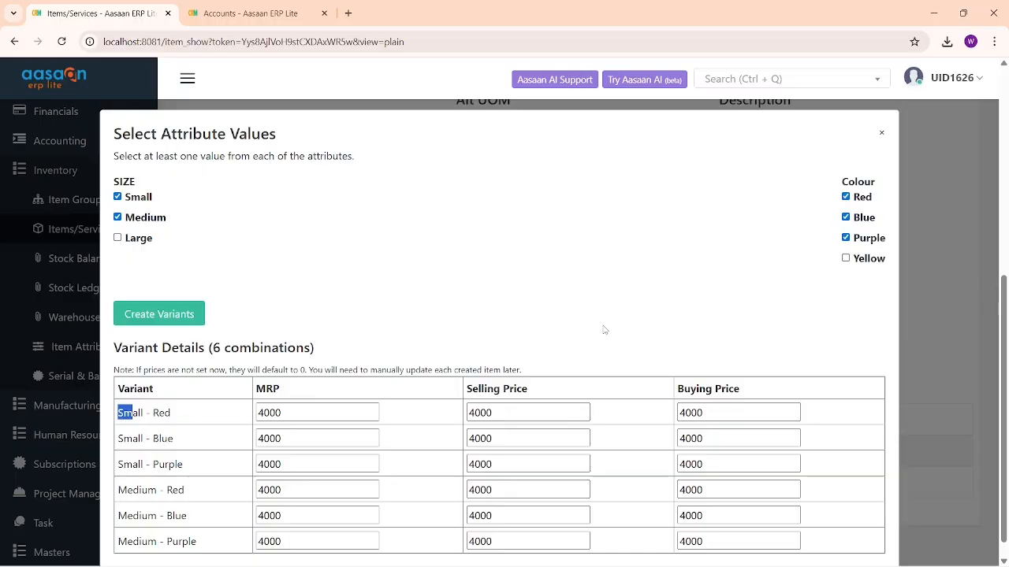
Create the item variants for the selected Small and Medium sizes in Red, Blue and Purple.
click(160, 323)
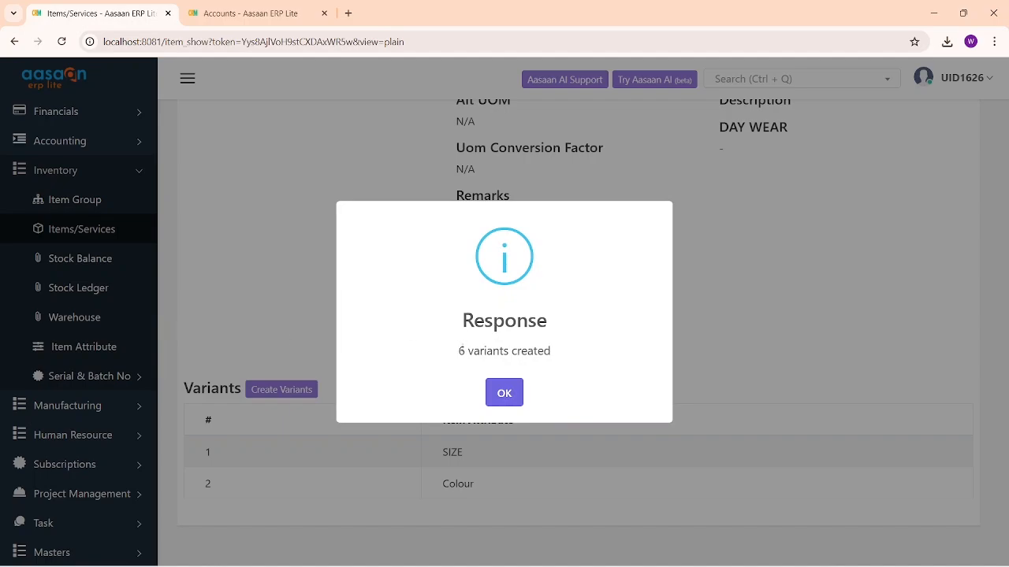
drag(458, 351, 557, 361)
click(506, 394)
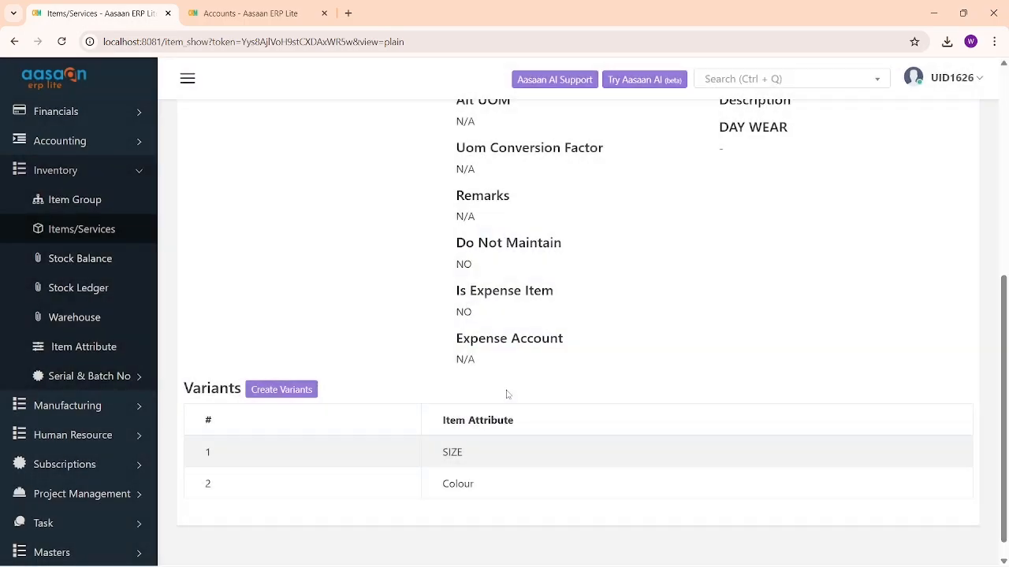
Open the Items/Services list and examine the names of the new Sneaker variants.
click(109, 230)
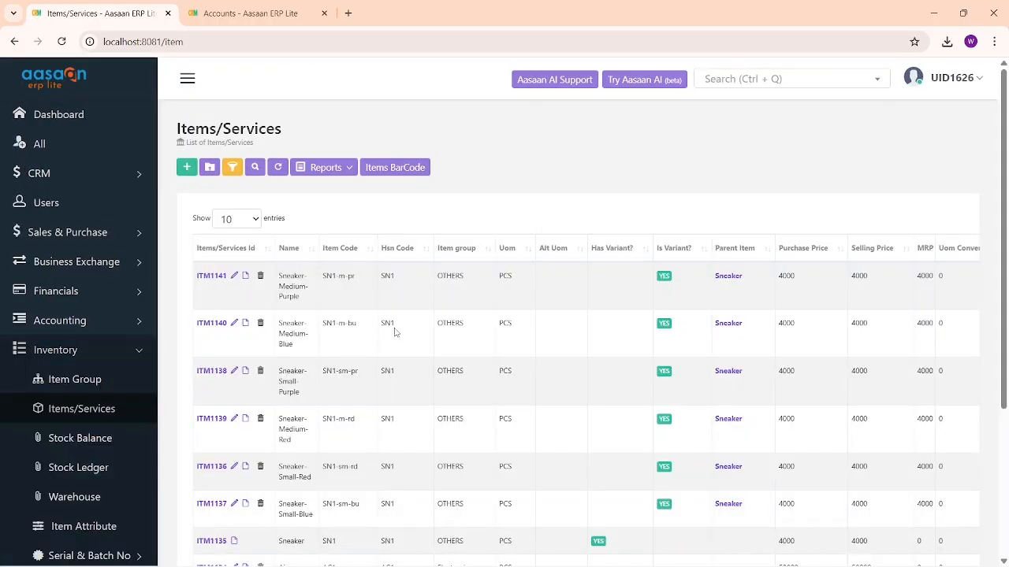
drag(278, 275, 301, 297)
scroll(303, 320, down, 2)
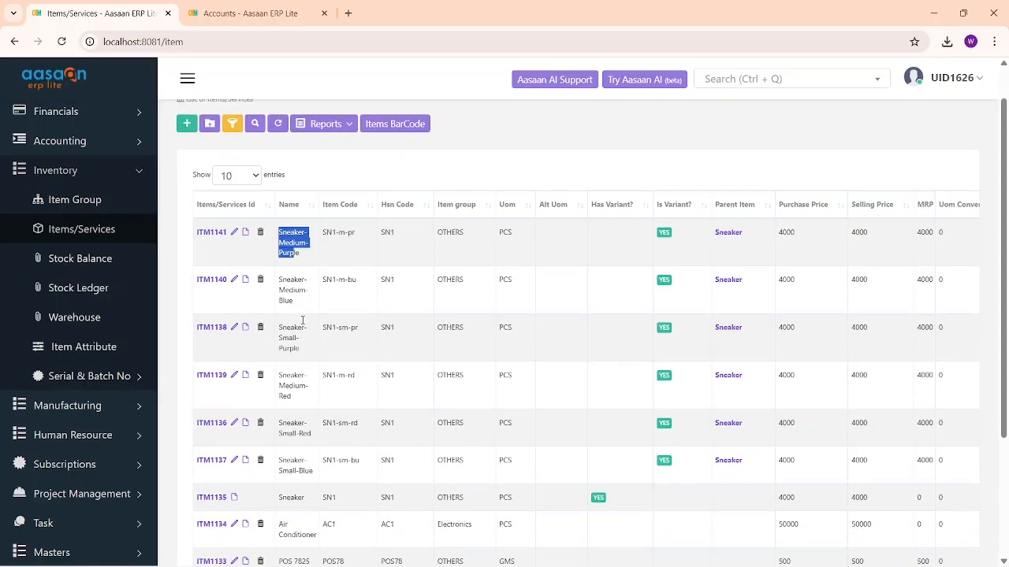
drag(281, 454, 288, 211)
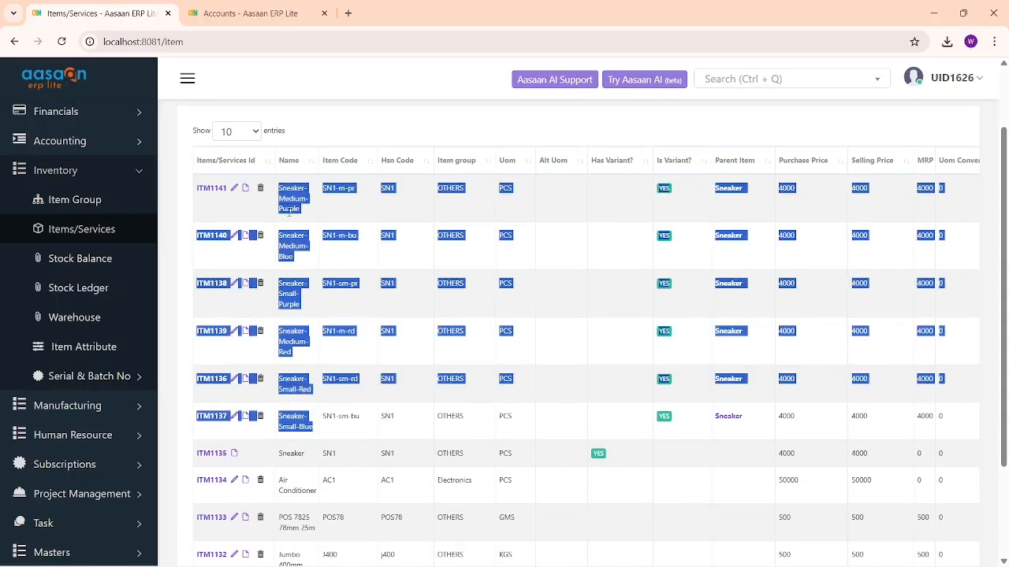
click(312, 348)
click(292, 427)
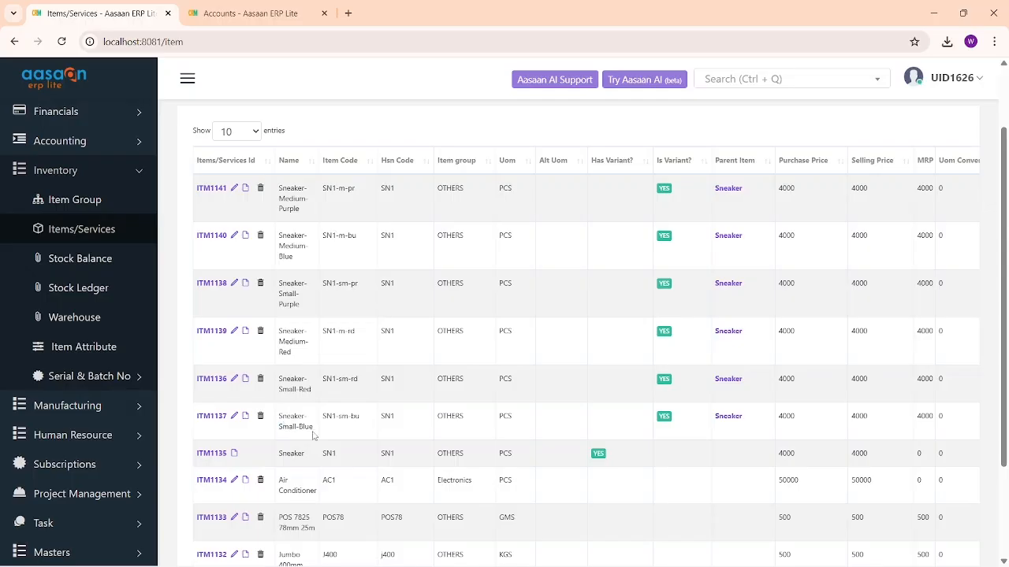
drag(283, 381, 292, 383)
click(302, 390)
scroll(360, 307, up, 2)
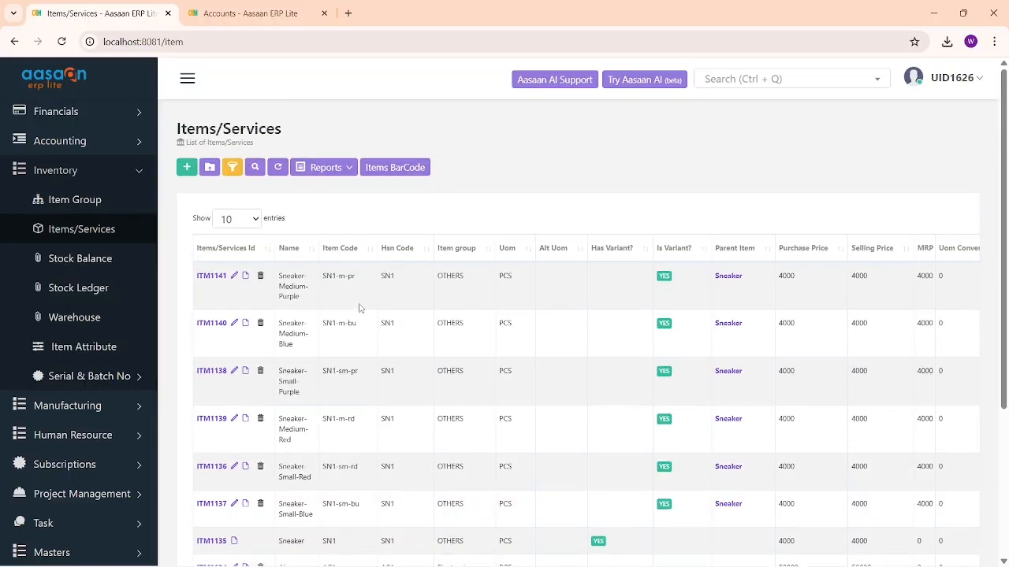
Open the stock balance and filter it by Aasaan Warehouse and the item name "sneaker" to review the variants' stock.
click(124, 265)
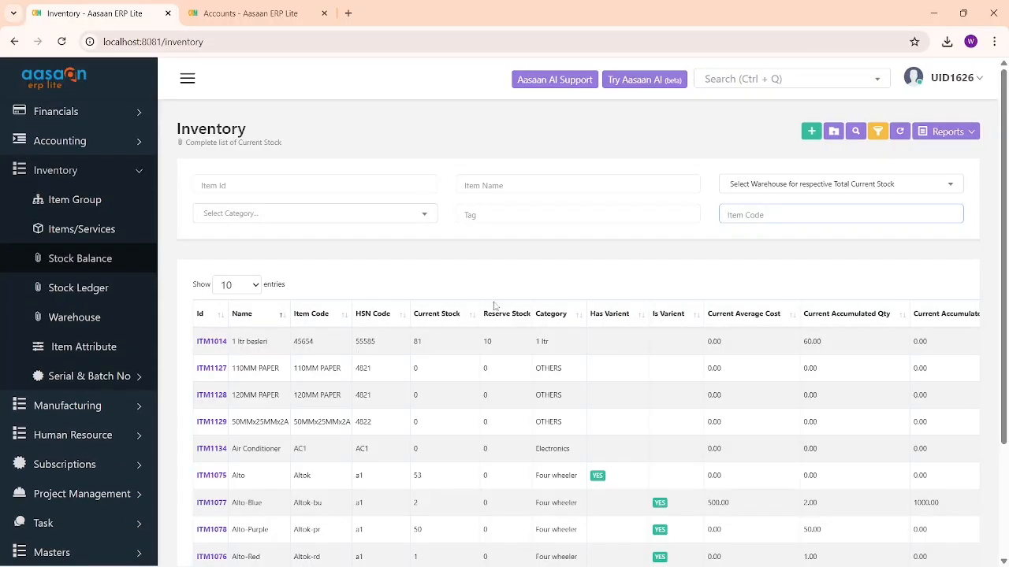
click(774, 189)
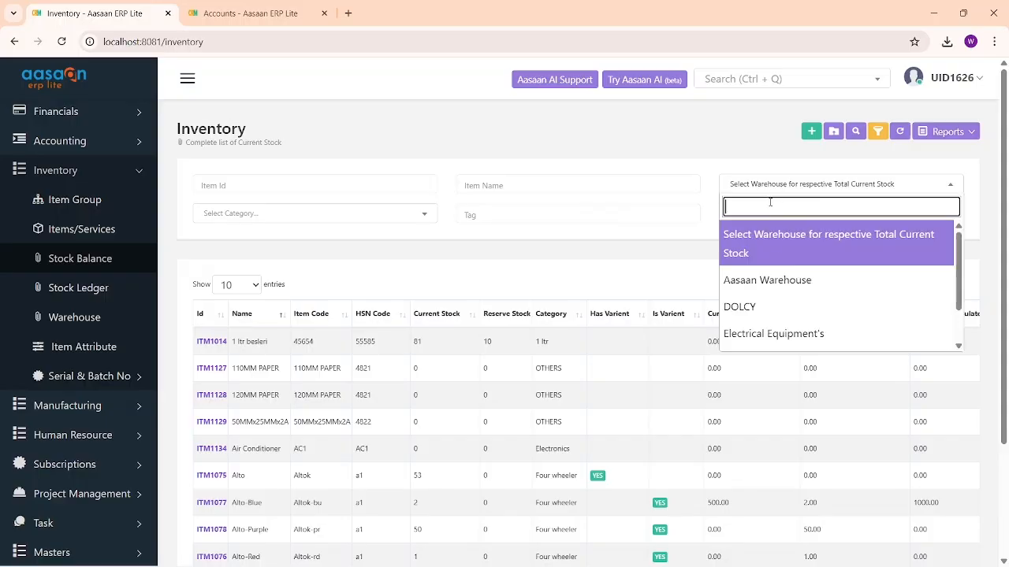
click(772, 282)
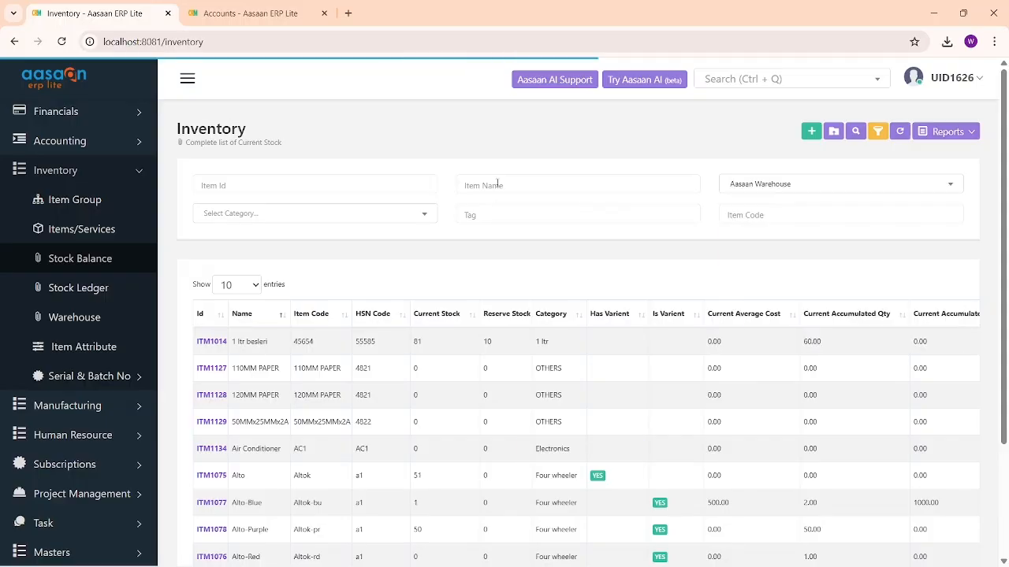
click(549, 184)
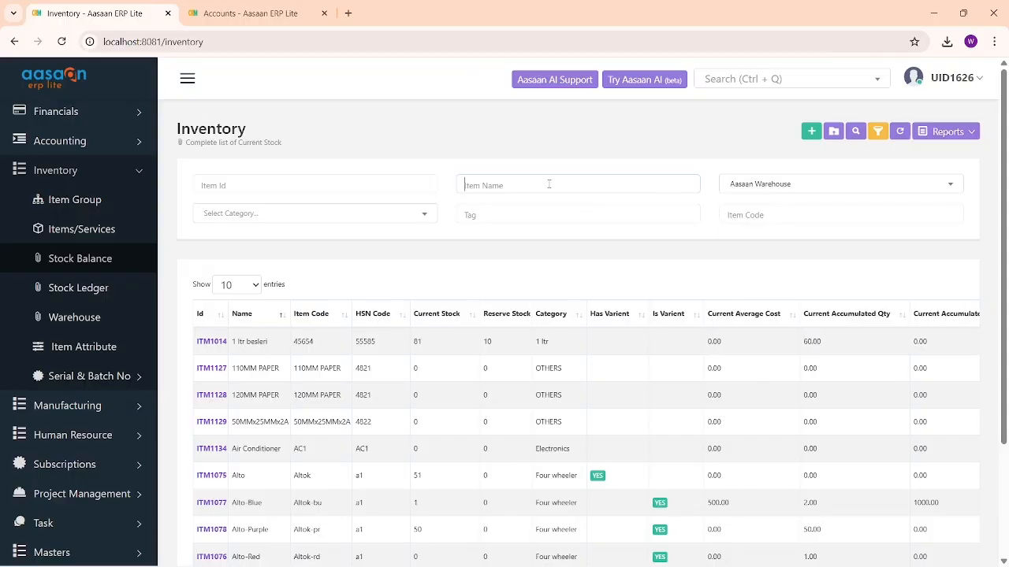
text(sneaker)
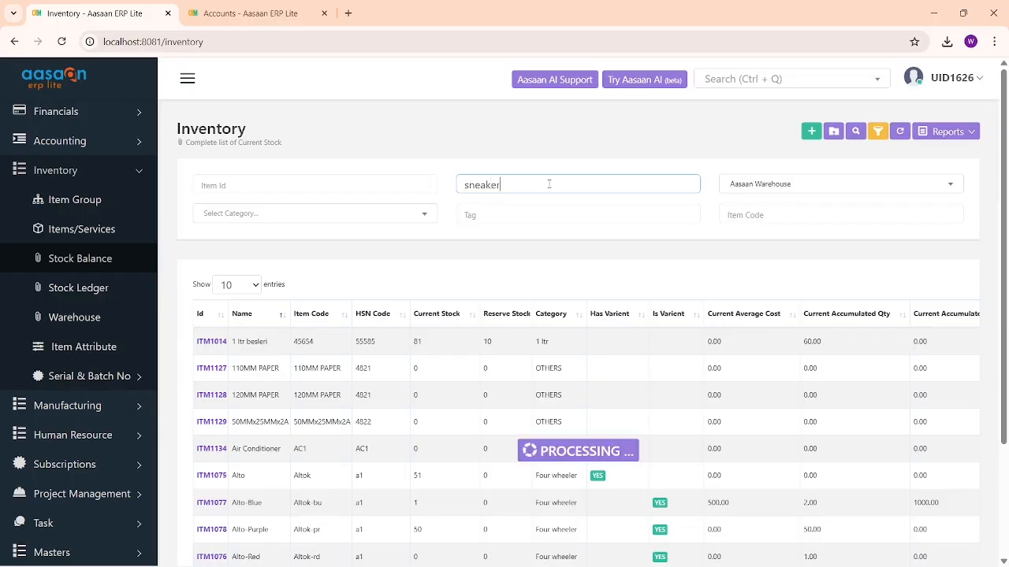
scroll(370, 308, down, 2)
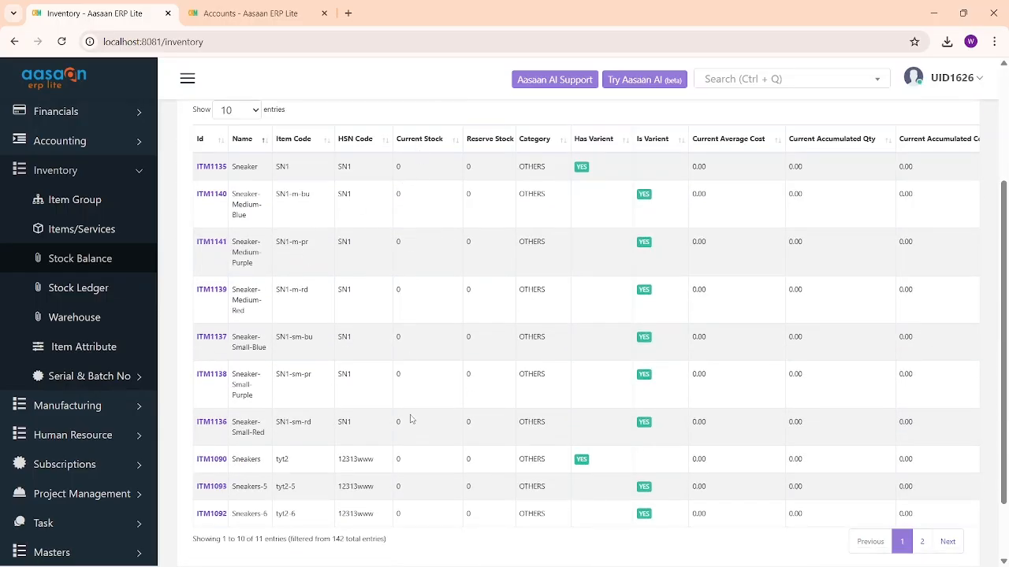
scroll(400, 487, up, 2)
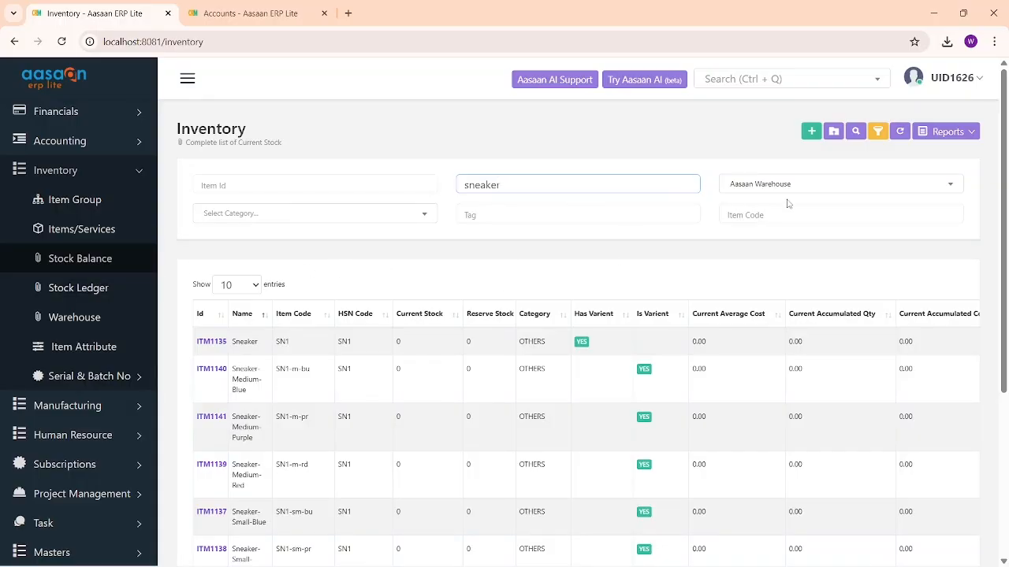
Change the item name filter to "air" and check the Air Conditioner's current stock.
key(ctrl+a)
text(a)
drag(231, 344, 243, 351)
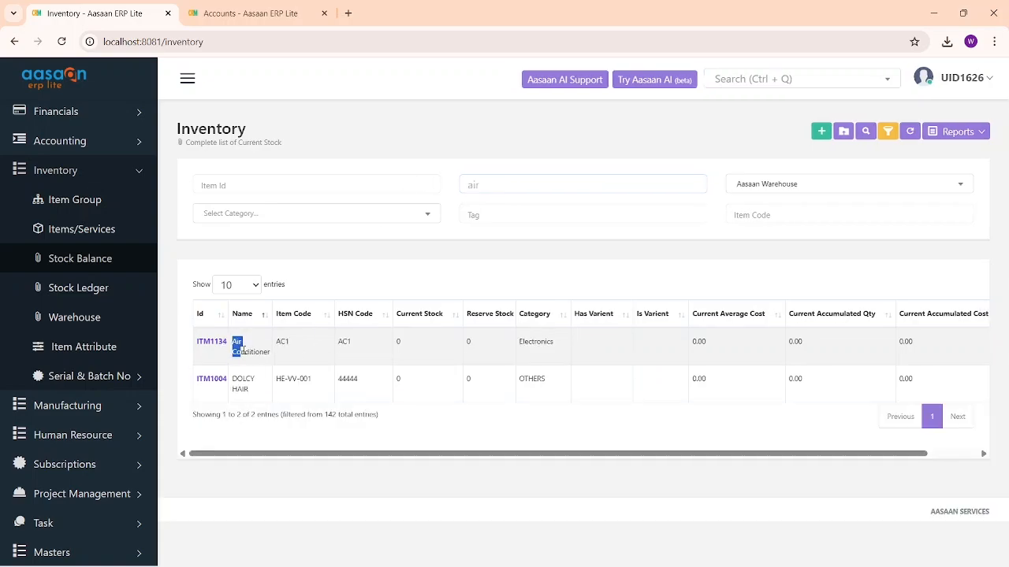
double_click(398, 341)
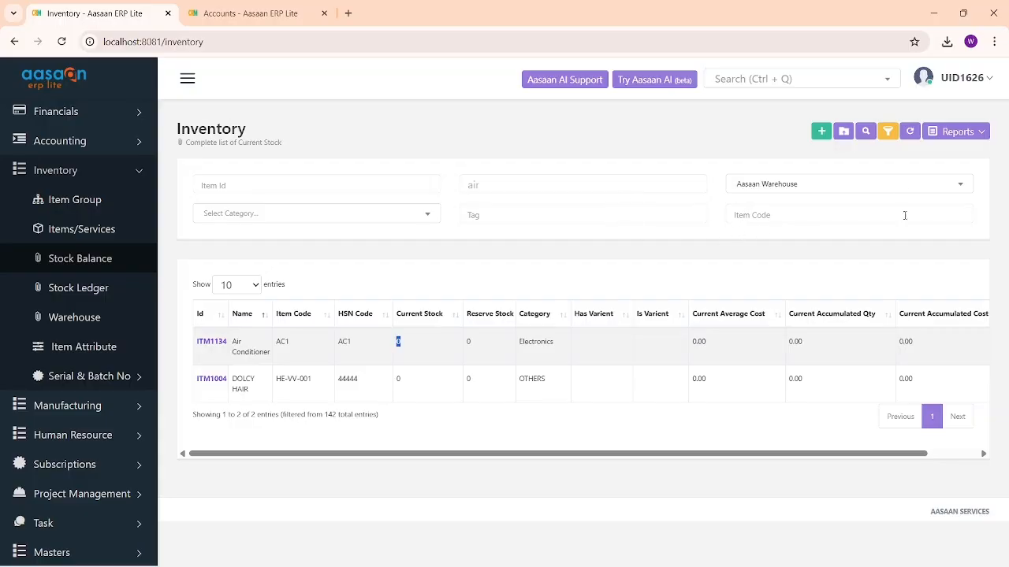
Open the stock transaction list and examine its entries across all columns, from transaction type to client account.
click(821, 132)
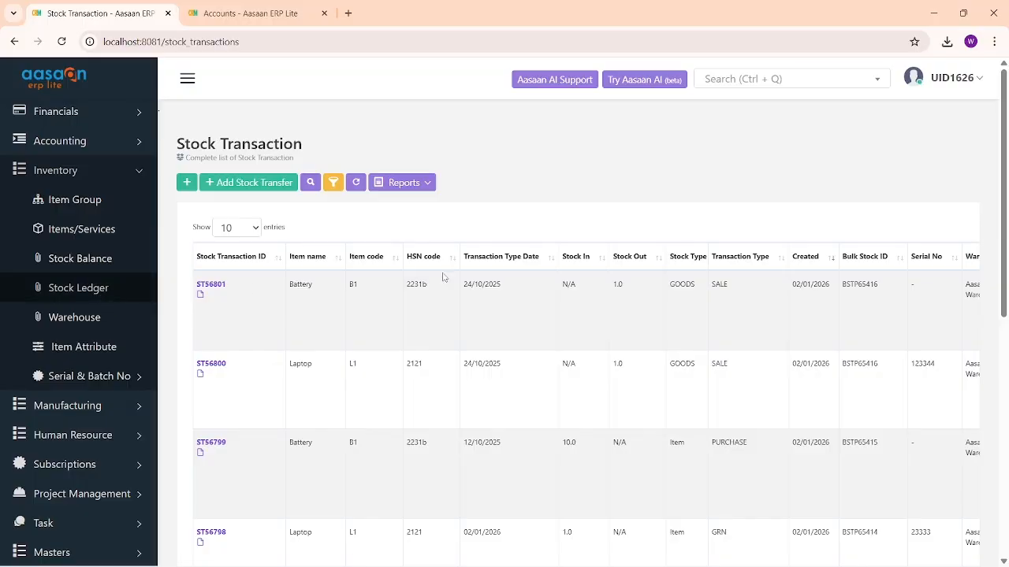
scroll(507, 319, down, 2)
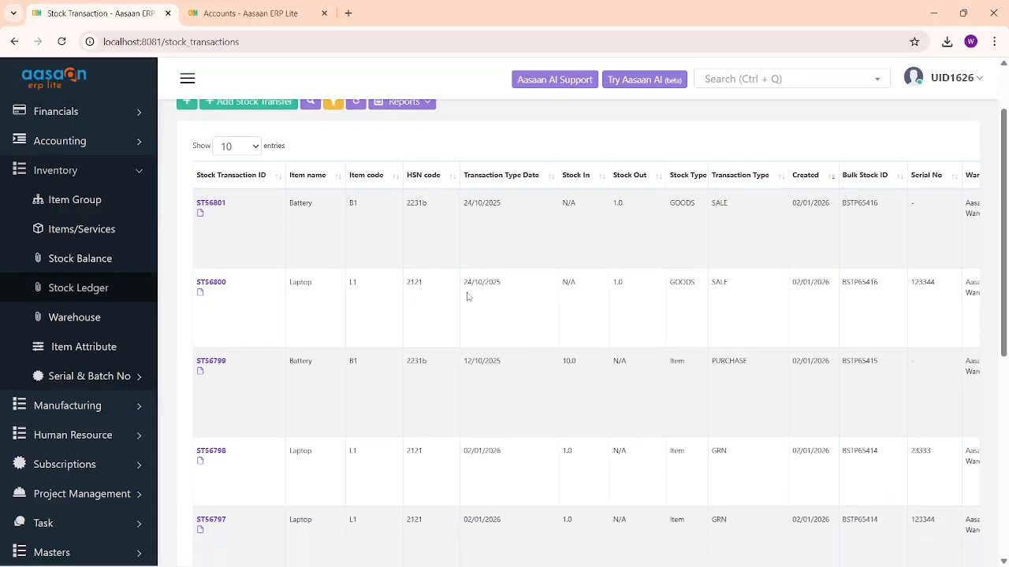
scroll(466, 296, up, 1)
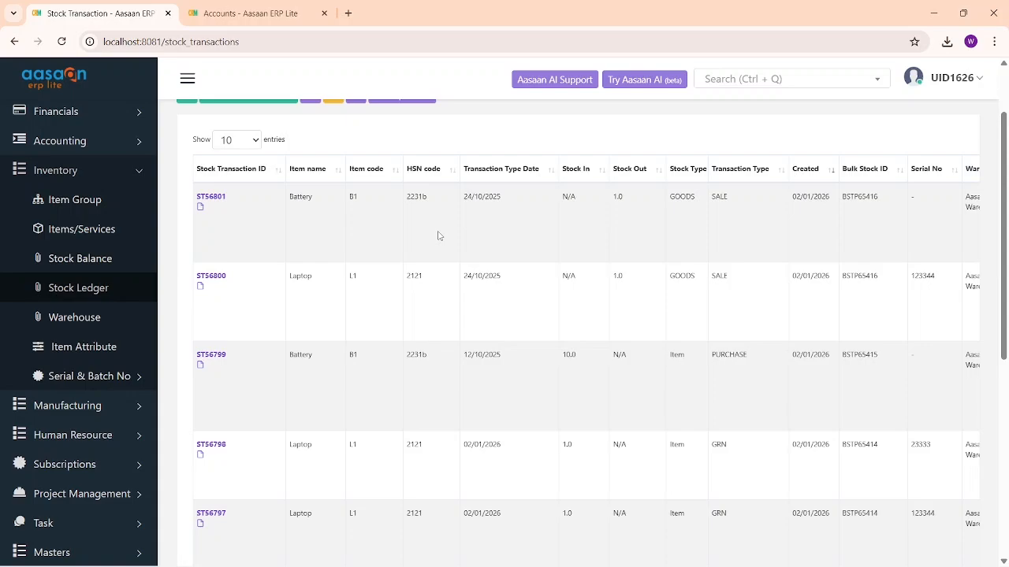
scroll(438, 236, up, 1)
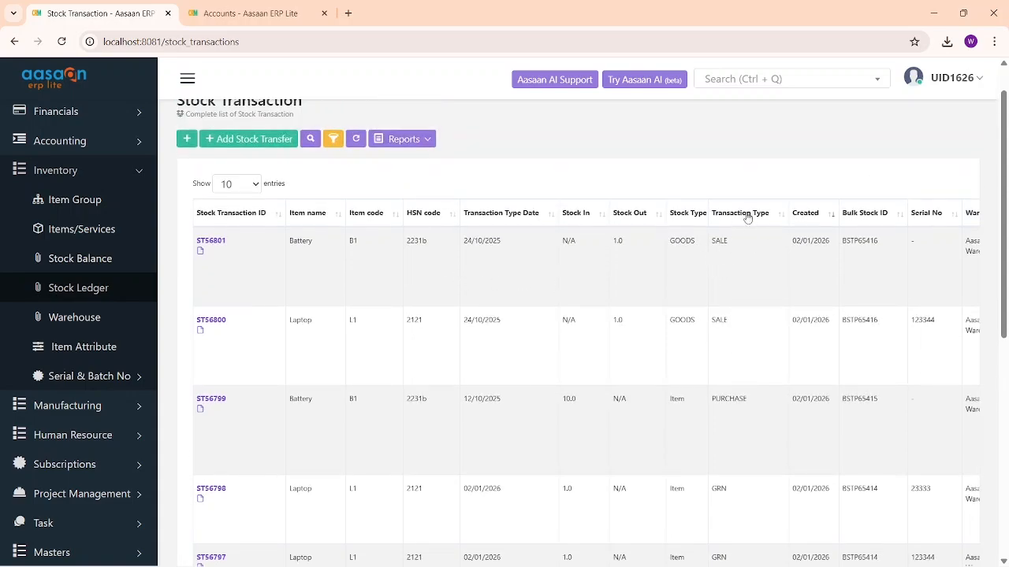
double_click(734, 246)
drag(713, 318, 742, 349)
scroll(742, 362, right, 5)
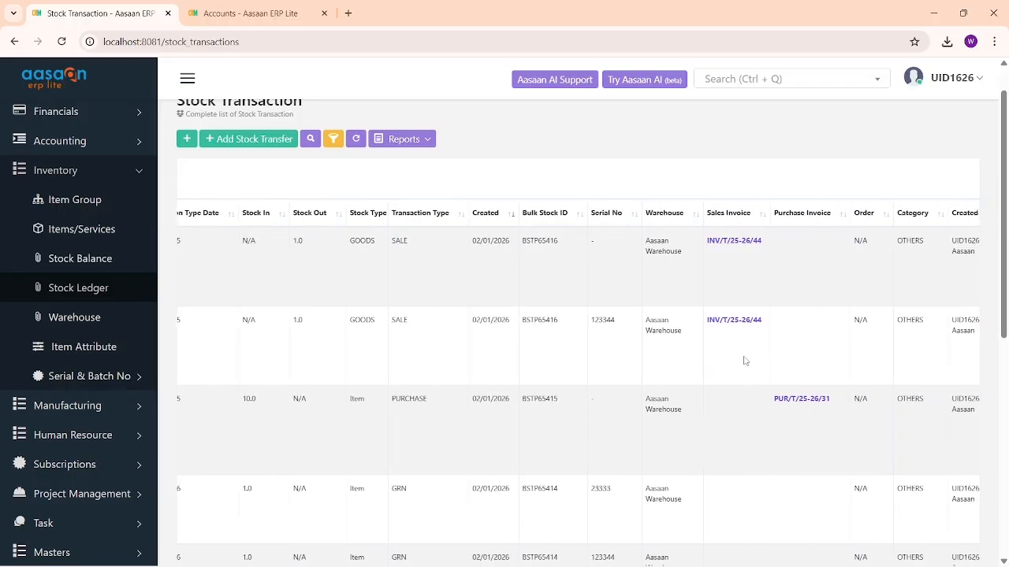
scroll(743, 360, right, 2)
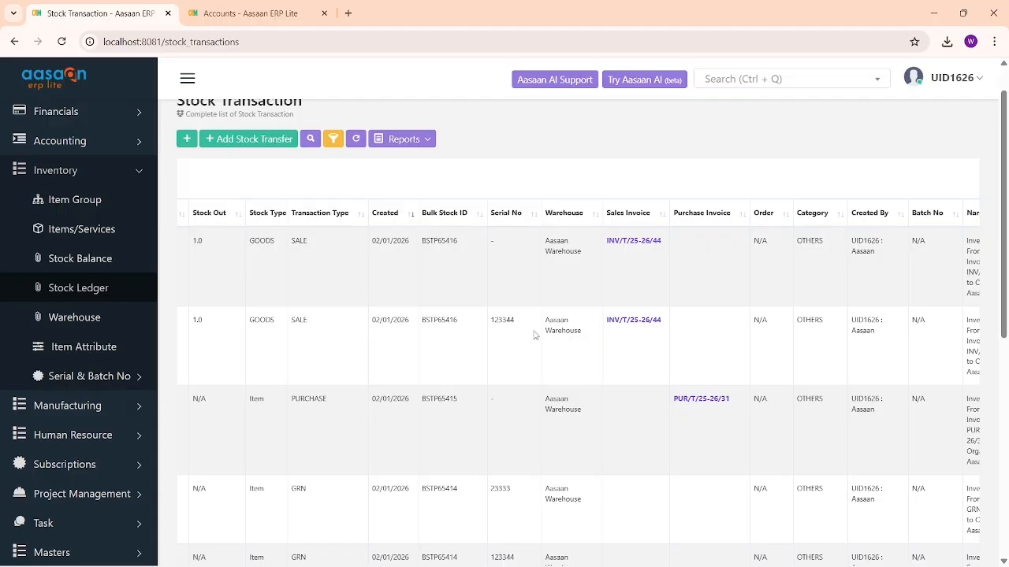
scroll(693, 347, right, 10)
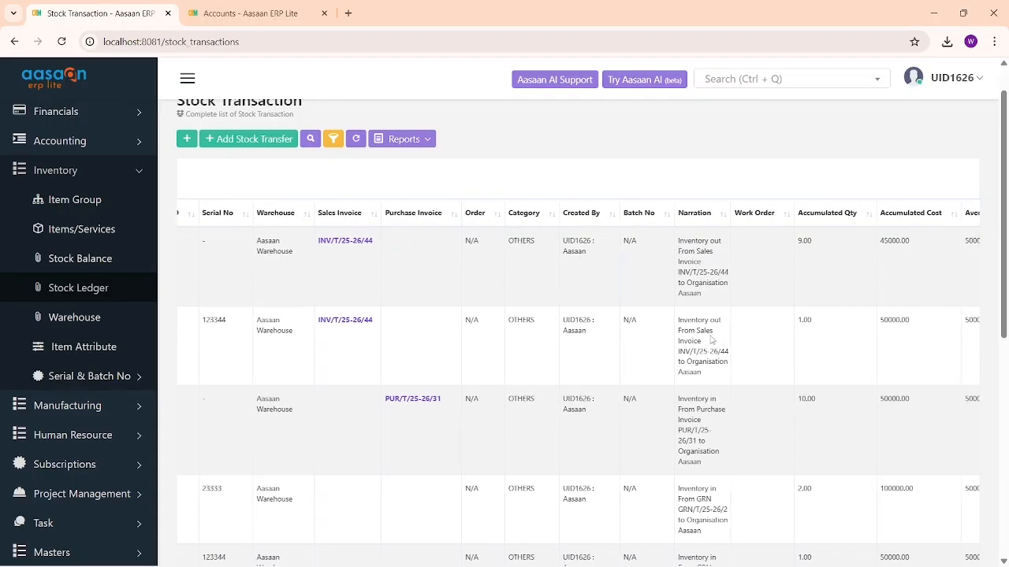
scroll(710, 340, right, 12)
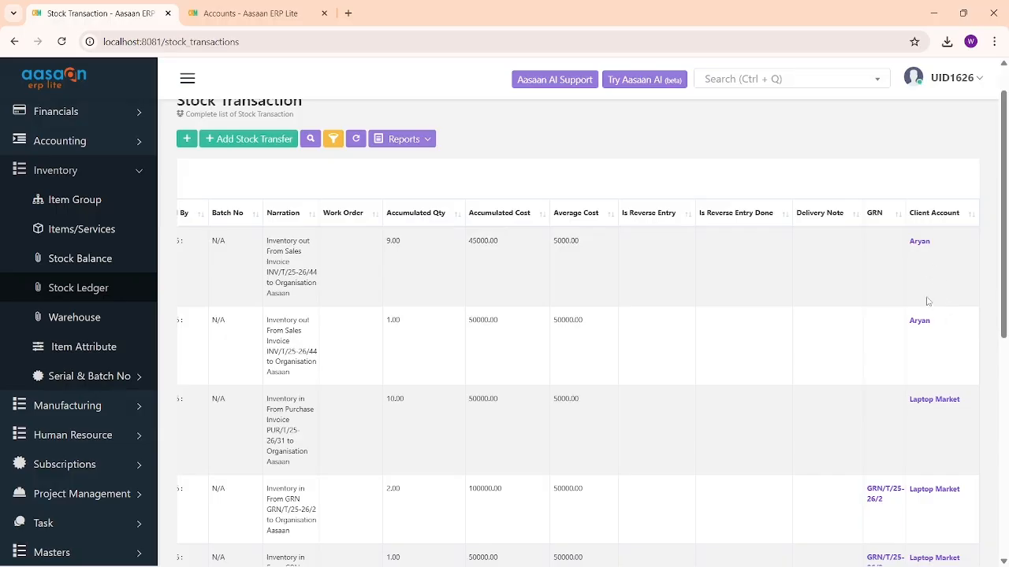
scroll(743, 356, left, 16)
scroll(418, 331, left, 18)
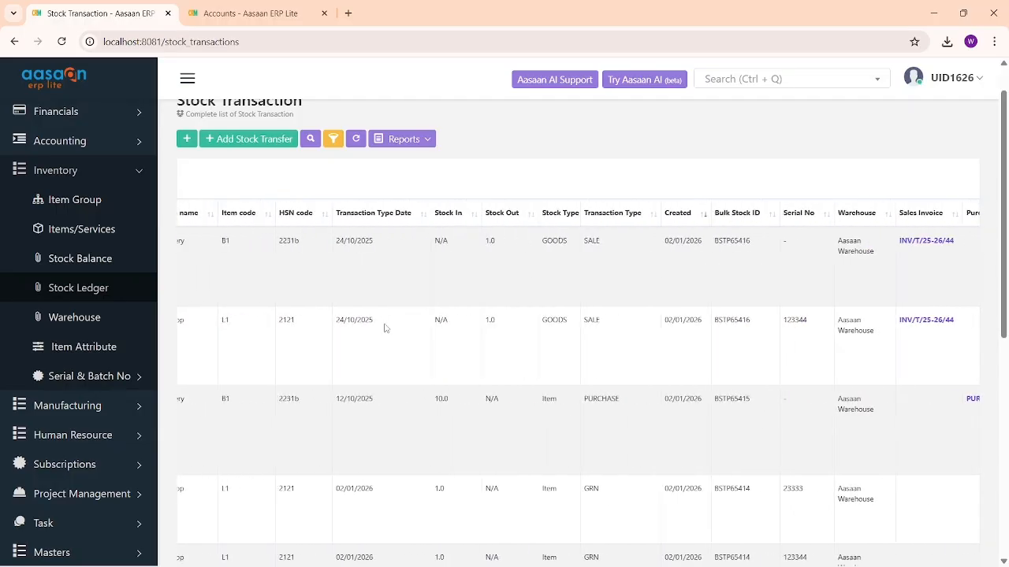
scroll(383, 327, up, 1)
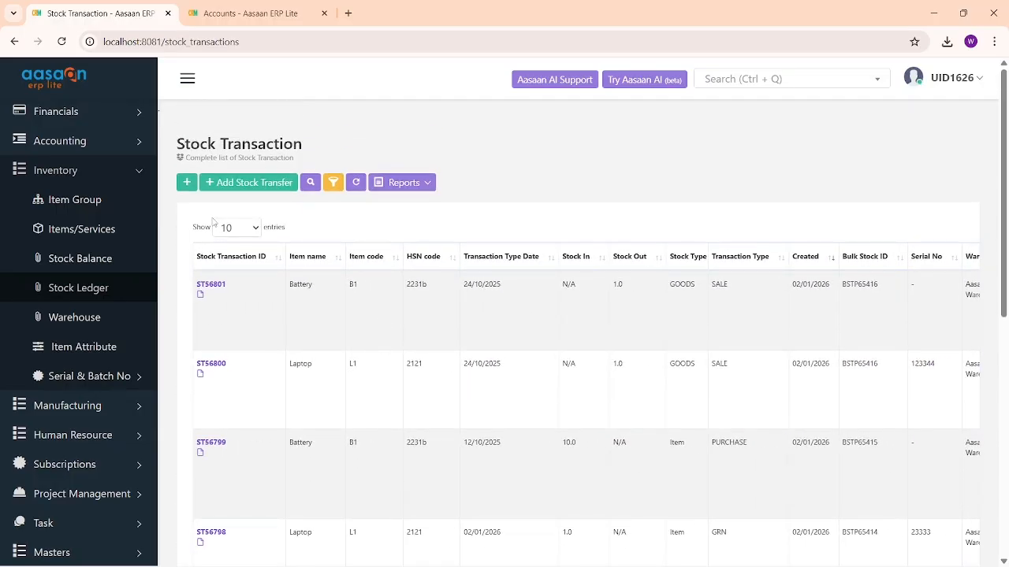
Start a new stock entry and choose Aasaan Warehouse as its warehouse.
click(186, 183)
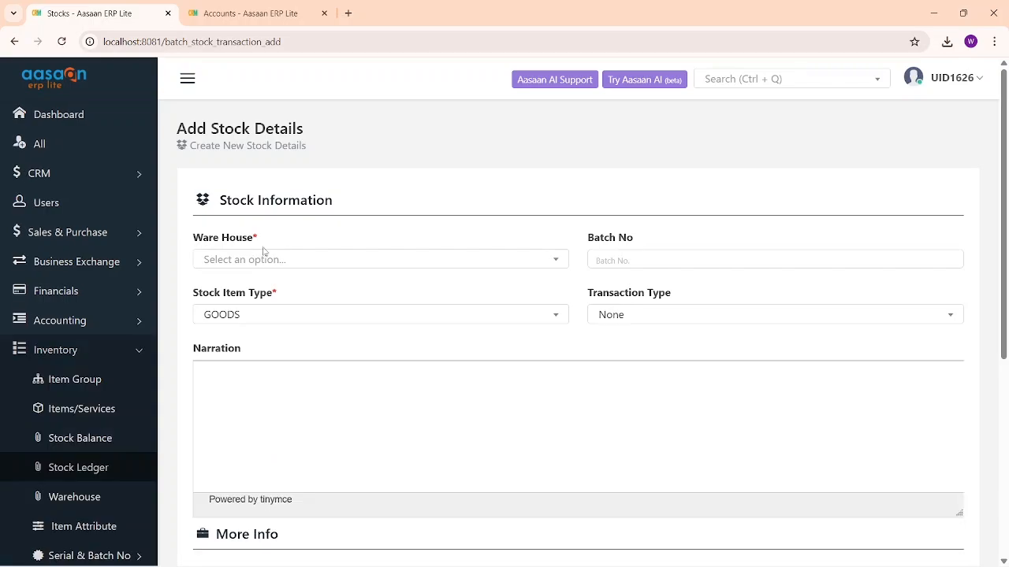
click(302, 259)
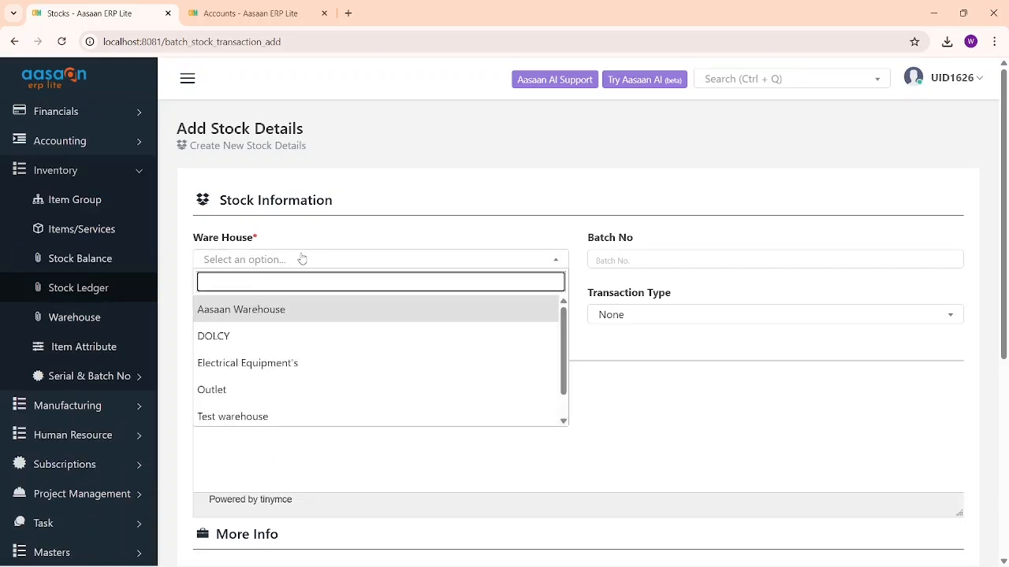
click(293, 309)
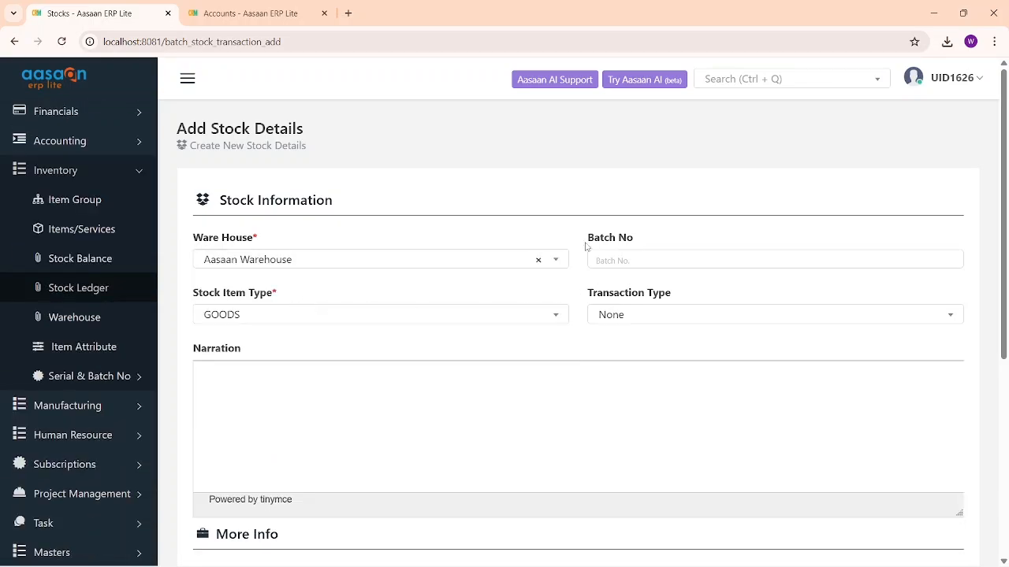
Look over the stock entry form's fields and set the batch number to 5555.
drag(586, 247, 655, 237)
scroll(446, 334, down, 1)
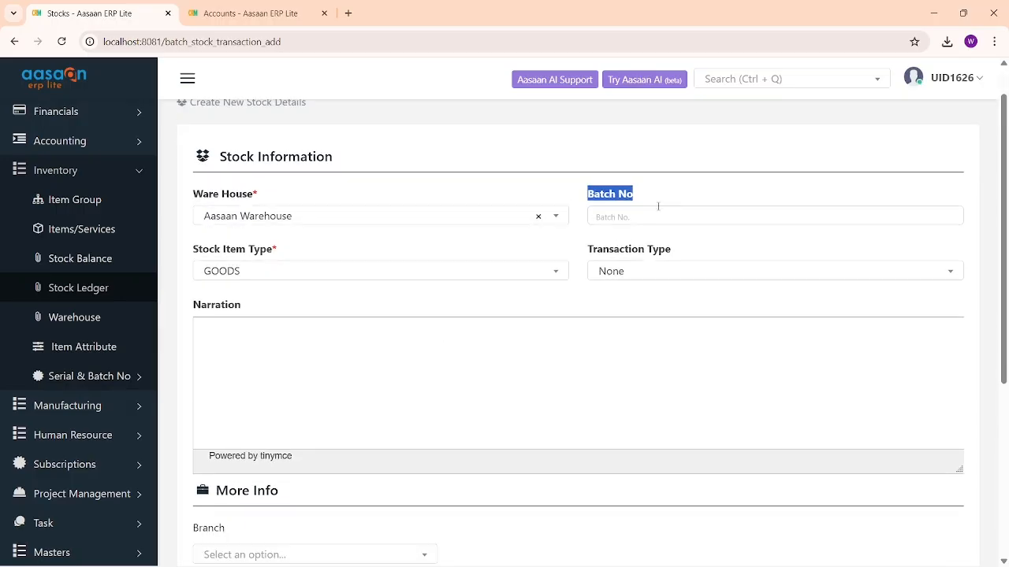
scroll(639, 230, down, 5)
scroll(640, 231, up, 4)
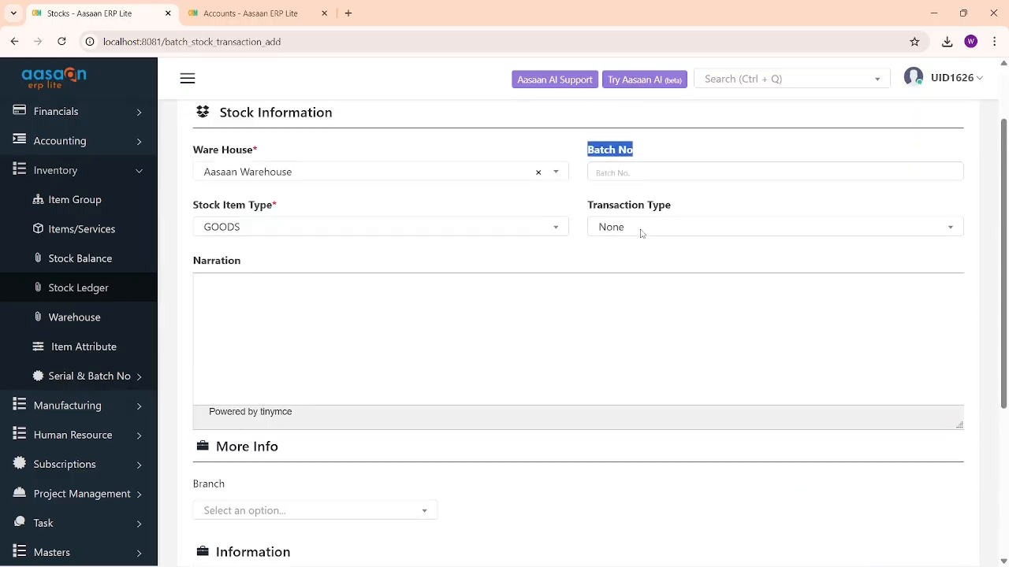
scroll(639, 230, up, 2)
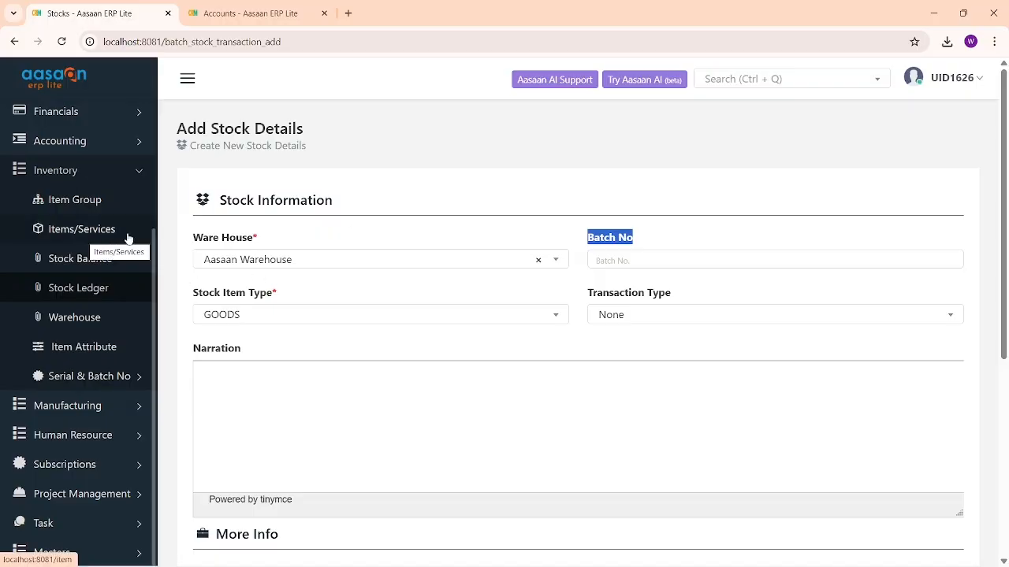
click(605, 256)
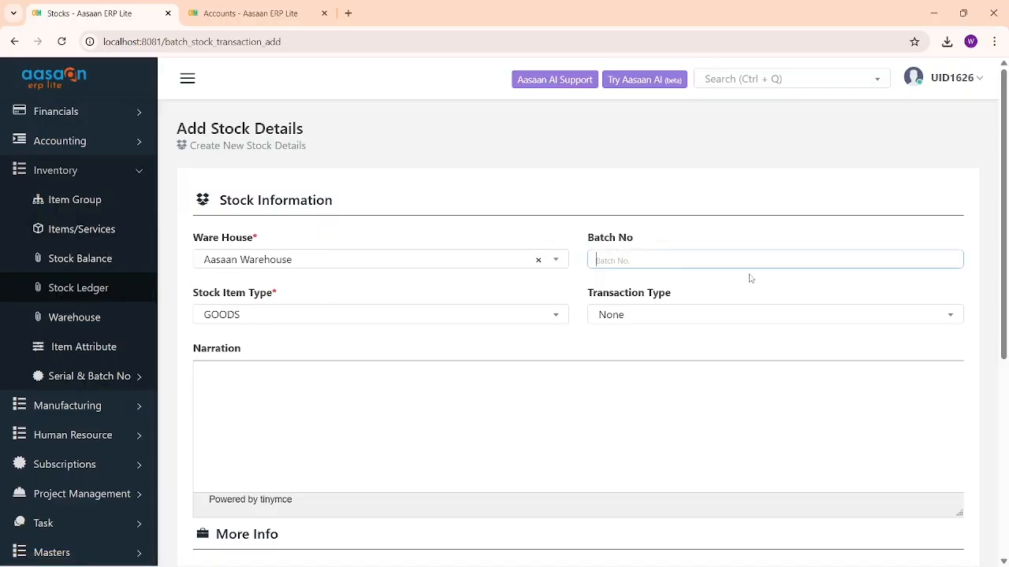
text(5555)
scroll(452, 281, down, 5)
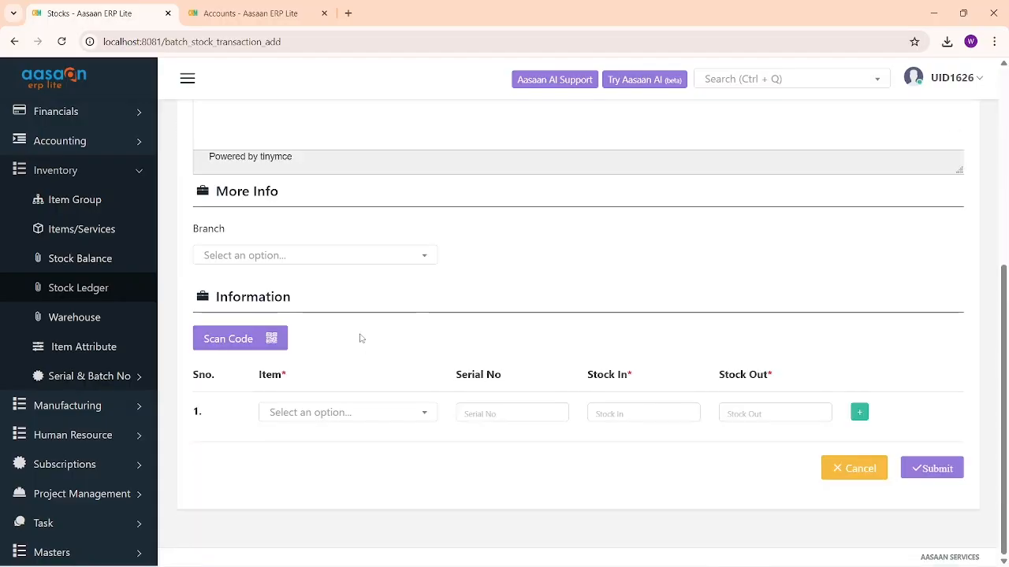
scroll(360, 338, up, 4)
scroll(360, 338, down, 1)
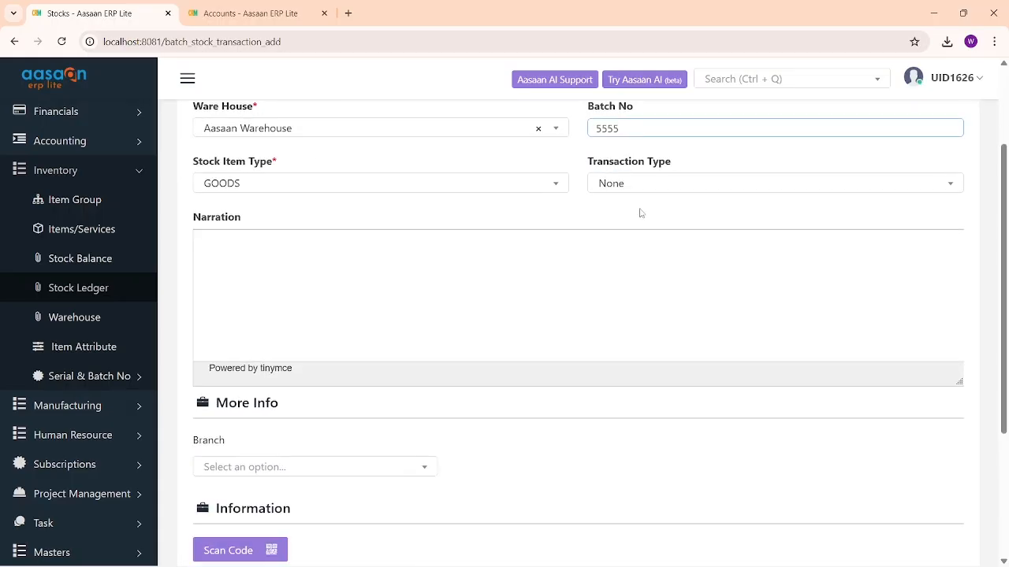
Look through the transaction type options and set the stock entry's transaction type to STORE_TO_GODOWN.
click(653, 189)
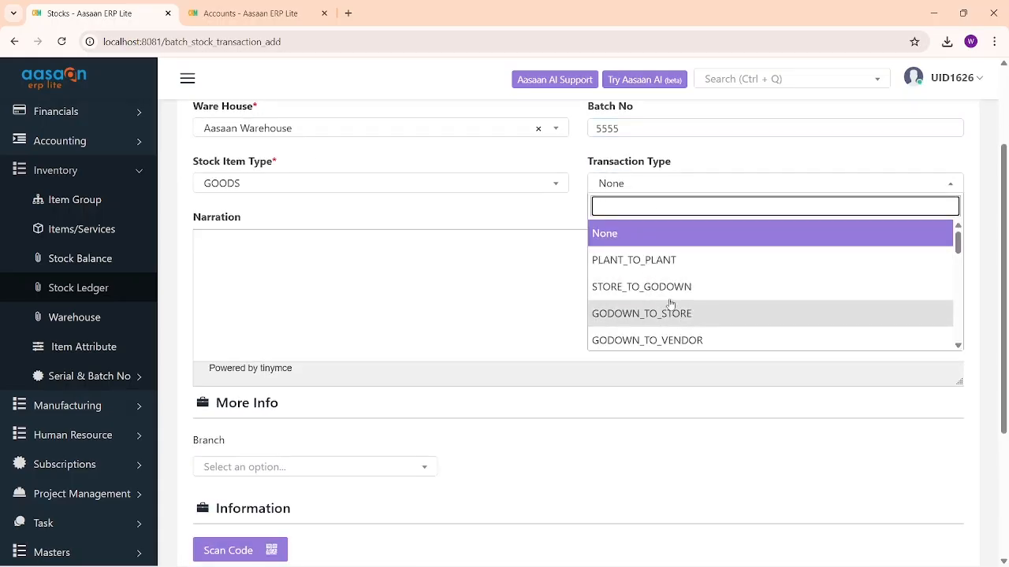
scroll(692, 316, down, 8)
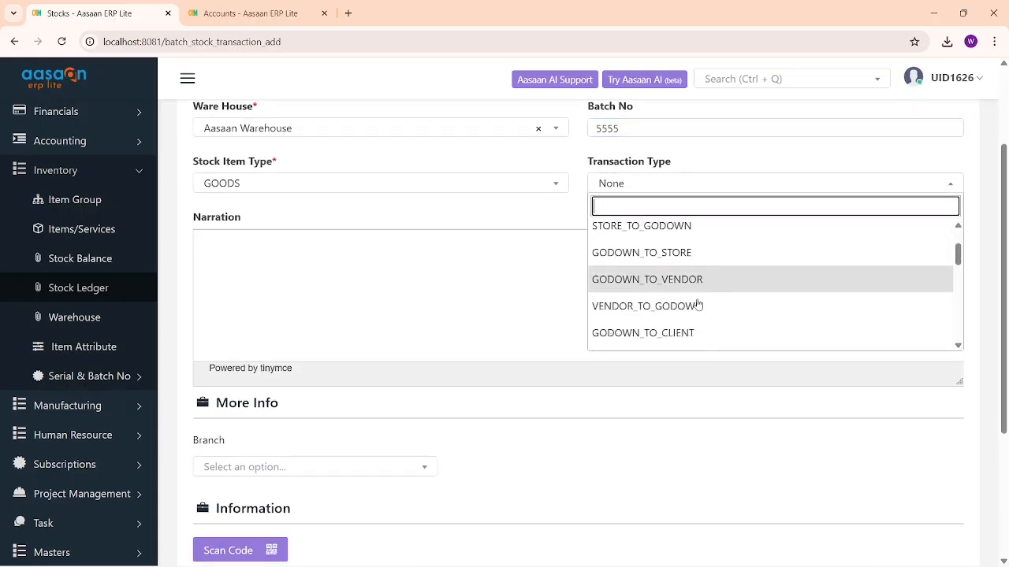
scroll(697, 304, up, 8)
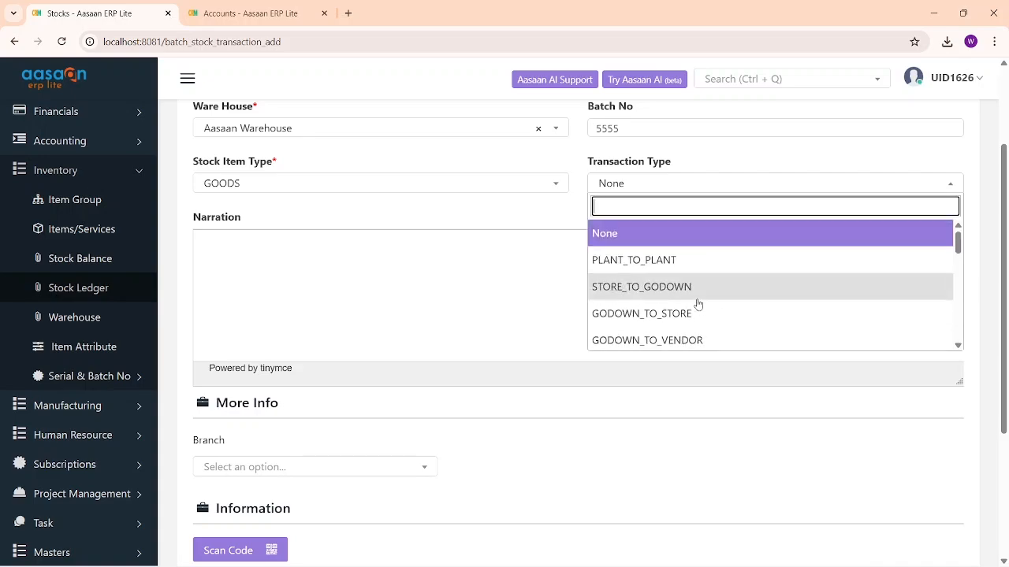
click(651, 289)
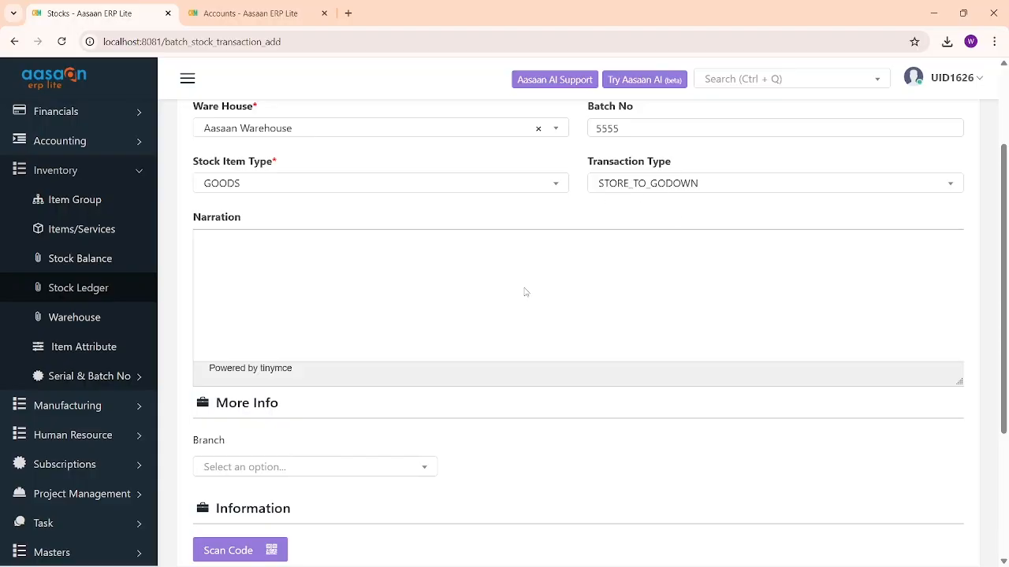
scroll(524, 292, down, 2)
scroll(286, 291, up, 2)
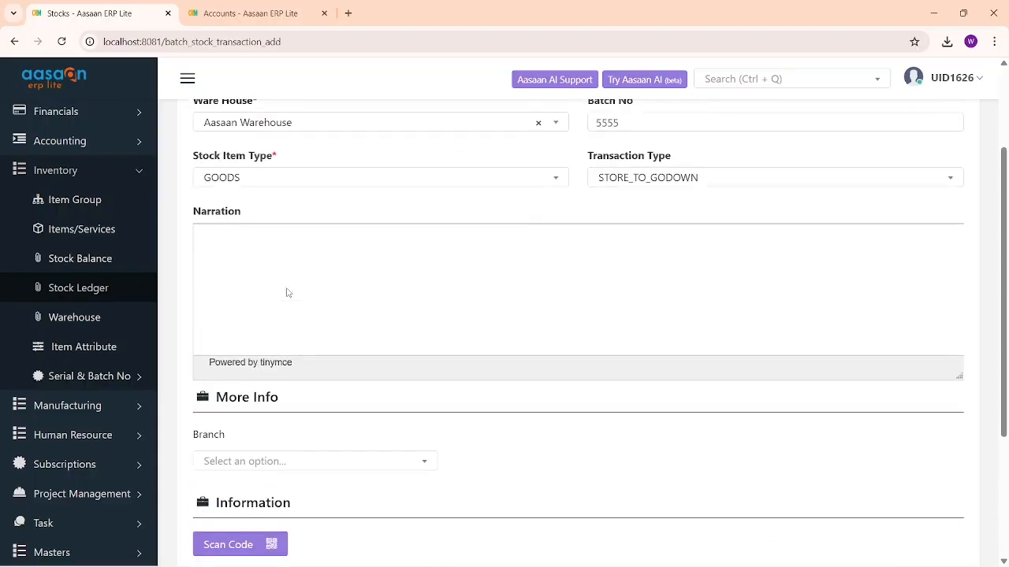
Choose Air Conditioner as the first row's item and set its stock-in quantity to 5.
scroll(327, 317, down, 3)
click(335, 413)
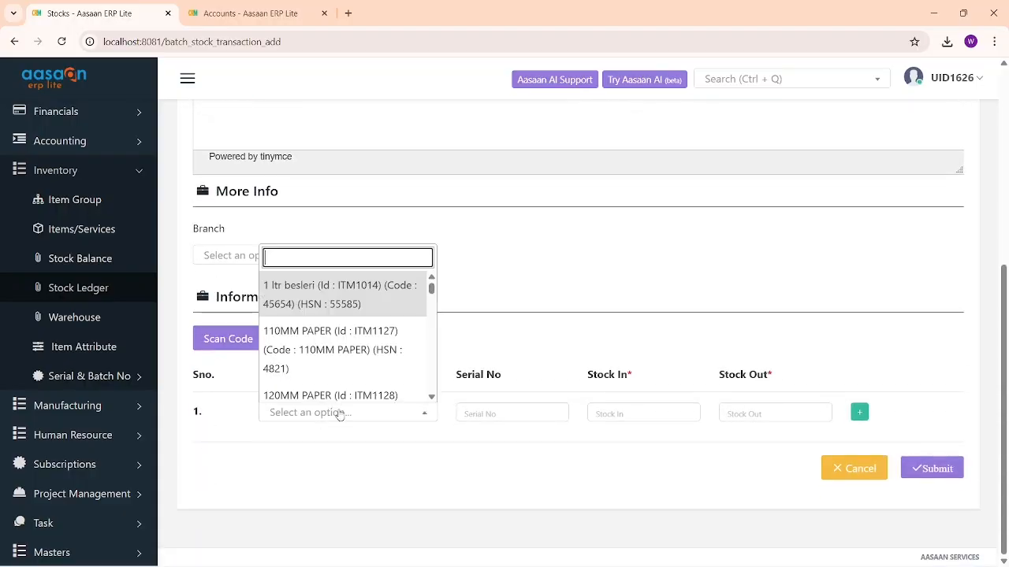
text(air)
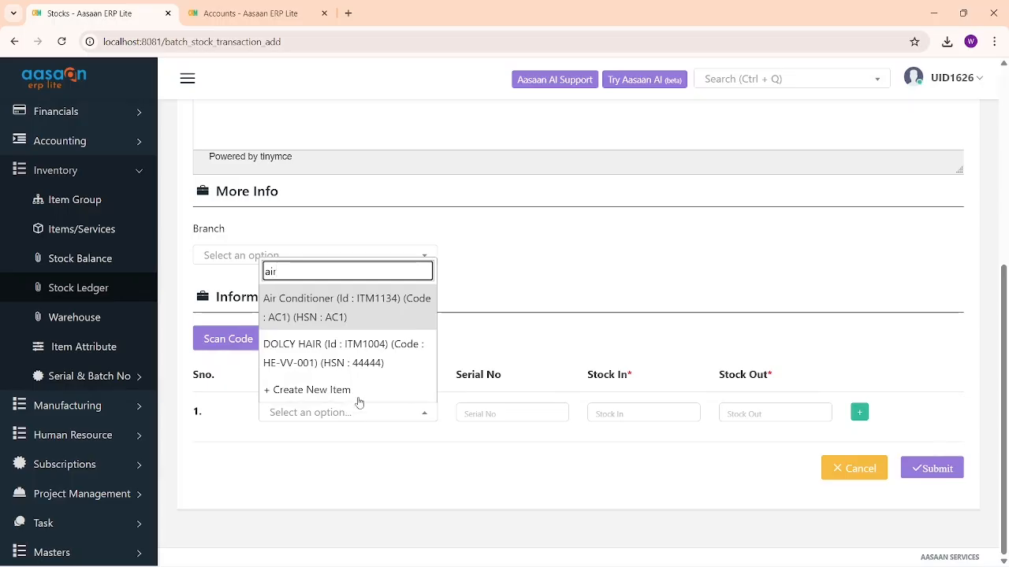
click(375, 304)
click(525, 411)
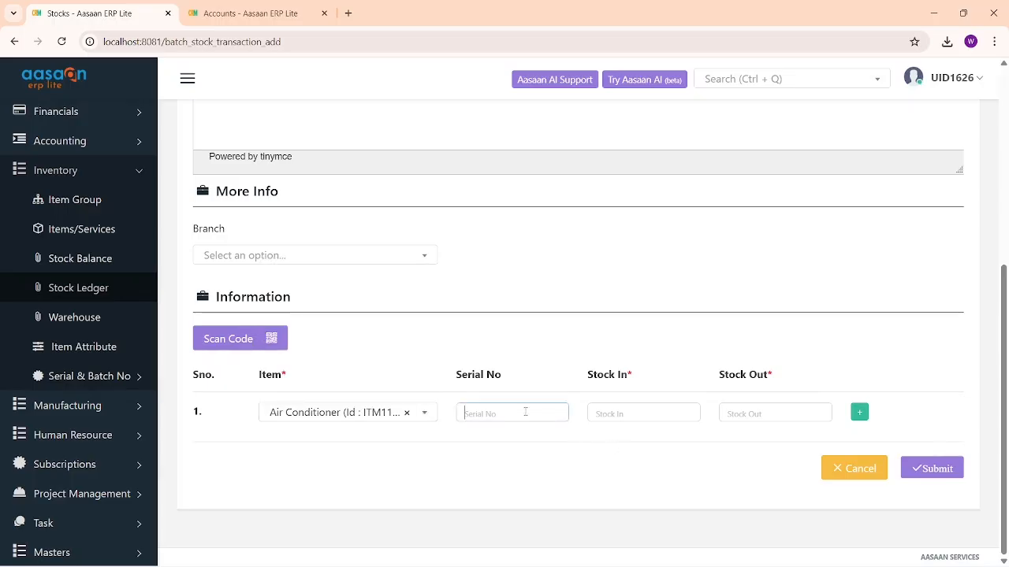
click(665, 410)
text(5)
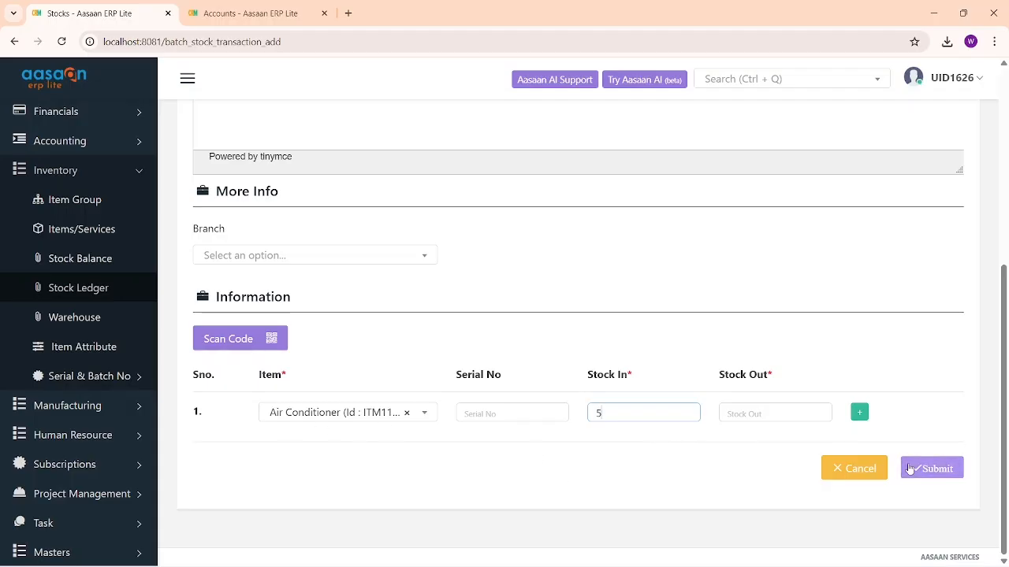
drag(583, 377, 673, 383)
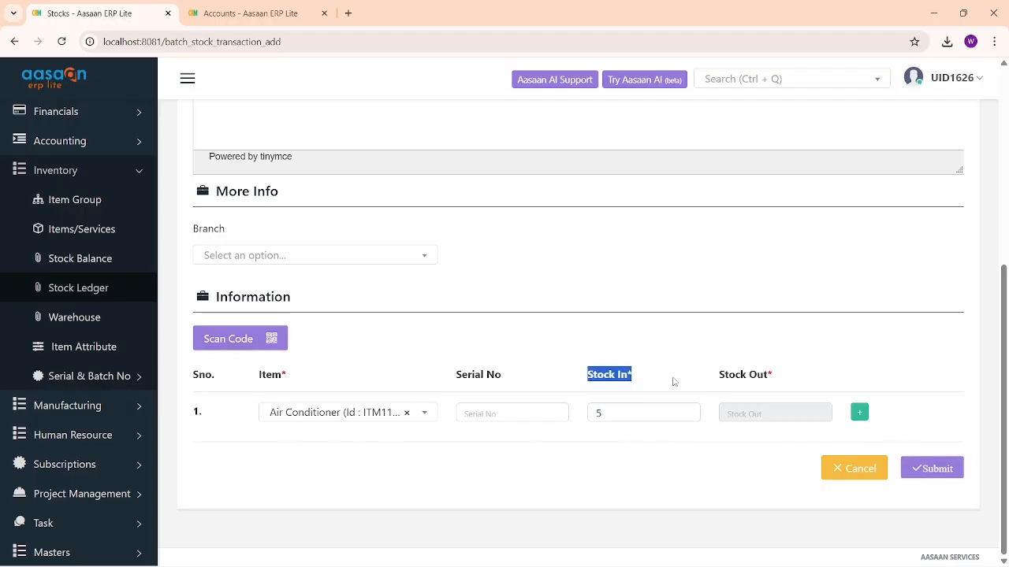
click(651, 445)
click(928, 476)
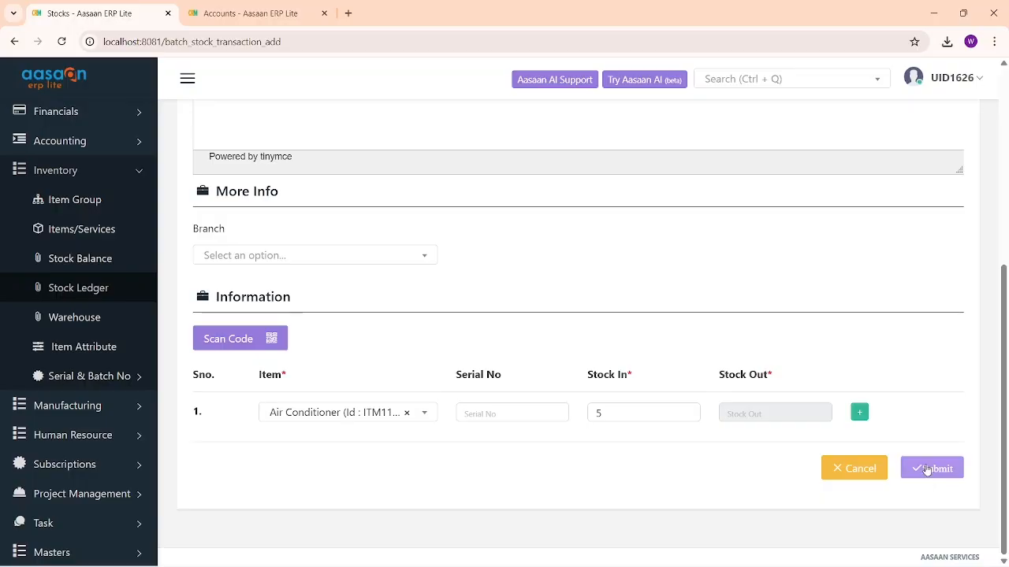
Add two blank item rows below the Air Conditioner row and remove both of them.
click(862, 423)
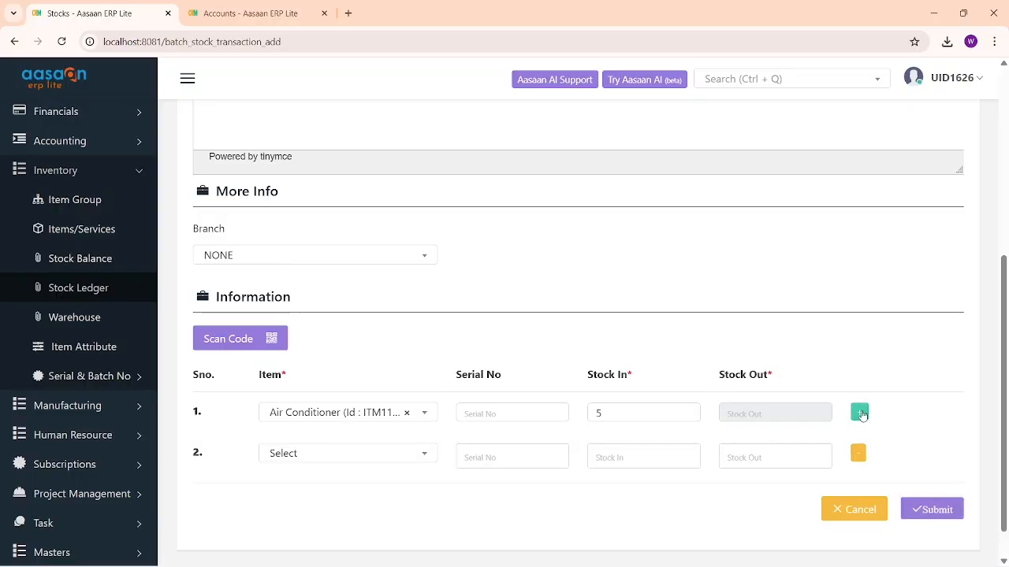
click(860, 413)
scroll(379, 376, down, 1)
click(379, 376)
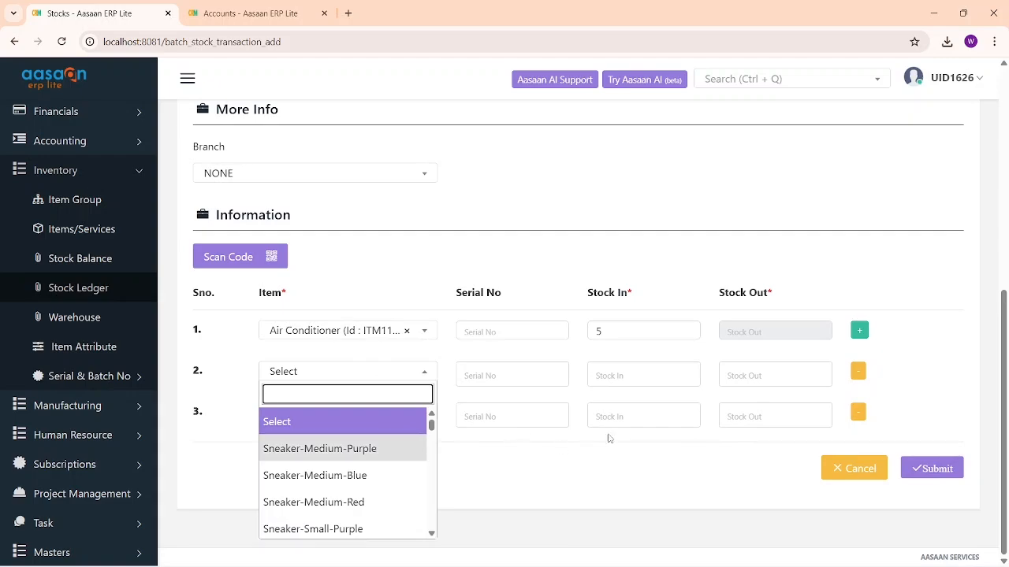
click(695, 374)
click(864, 378)
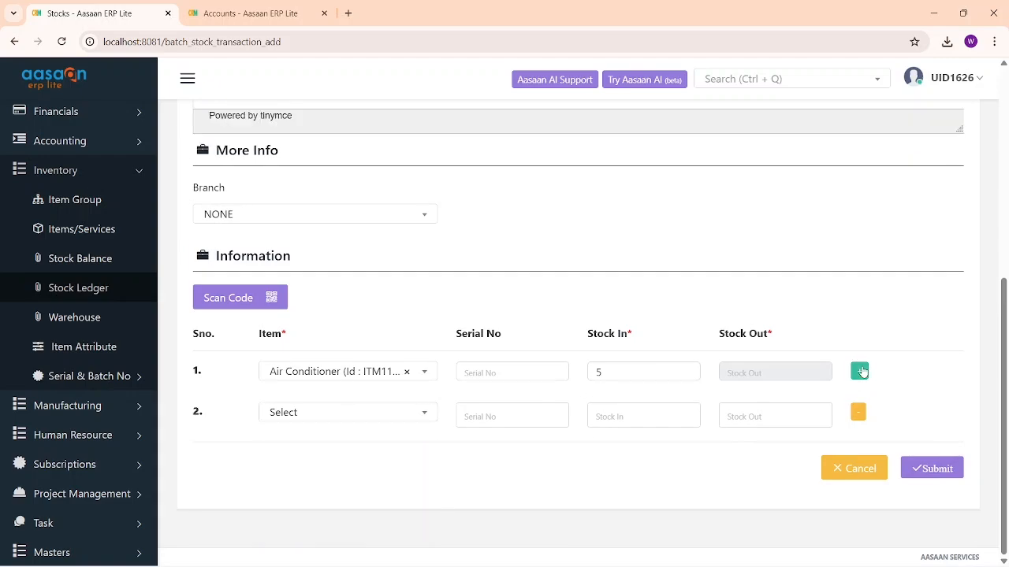
click(858, 412)
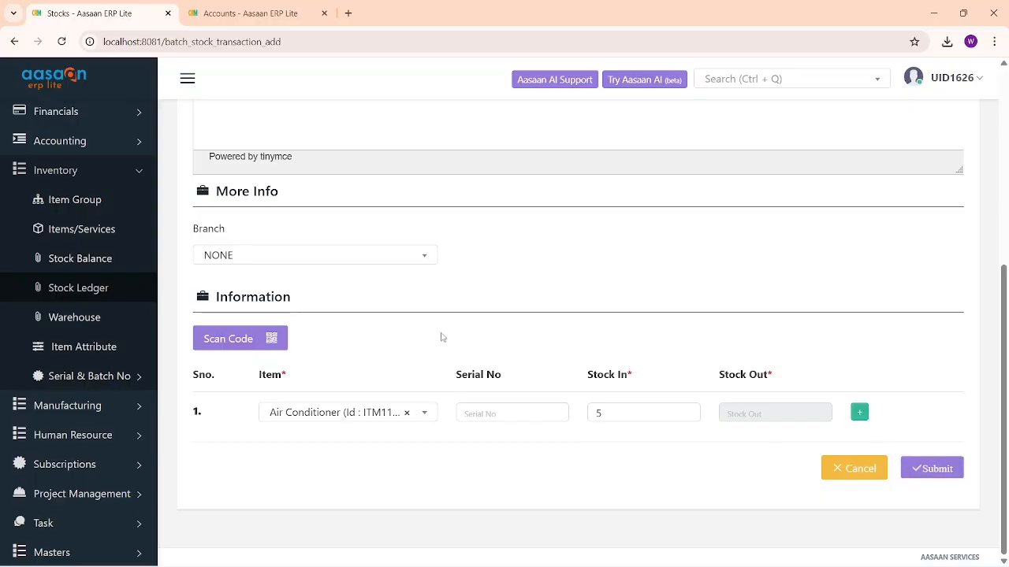
Clear the batch number and change the first row's item to Sneaker-Medium-Blue.
scroll(441, 337, up, 5)
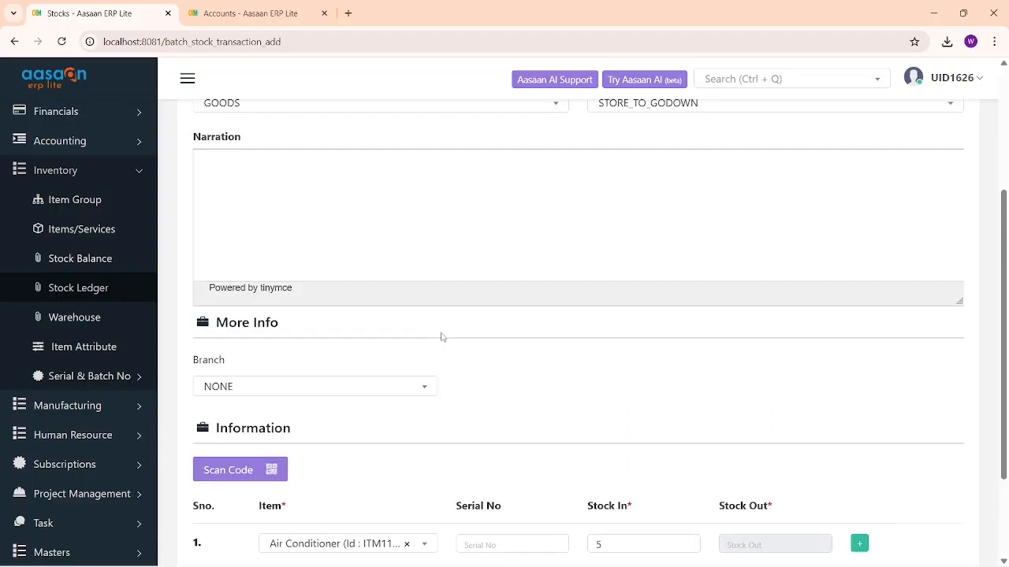
double_click(603, 260)
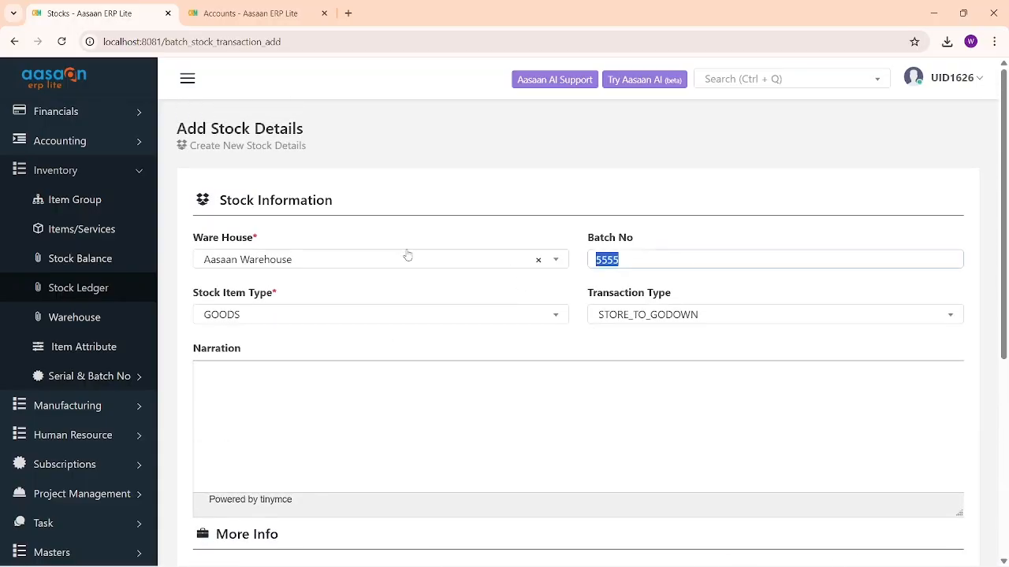
key(BackSpace)
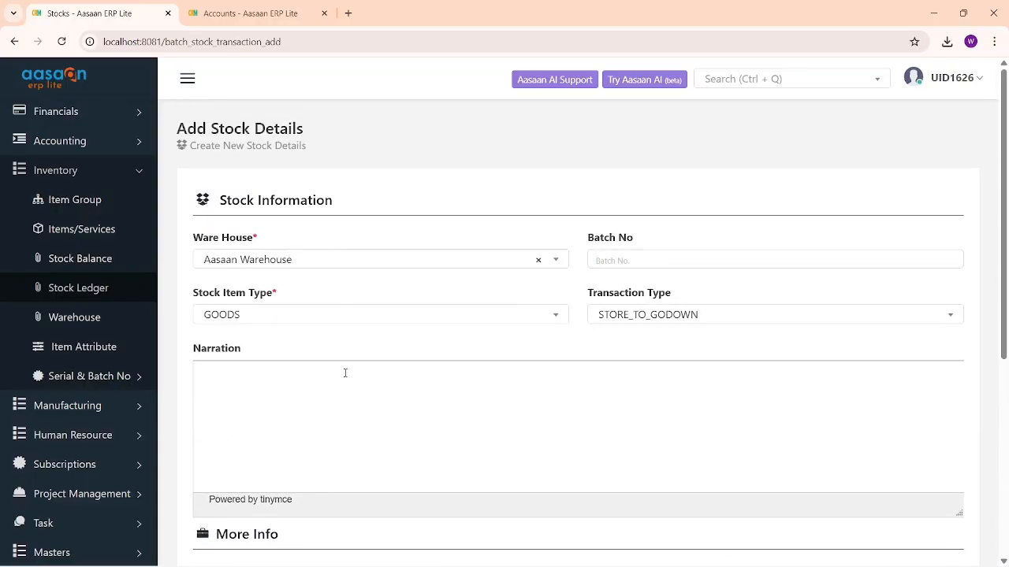
scroll(344, 378, down, 5)
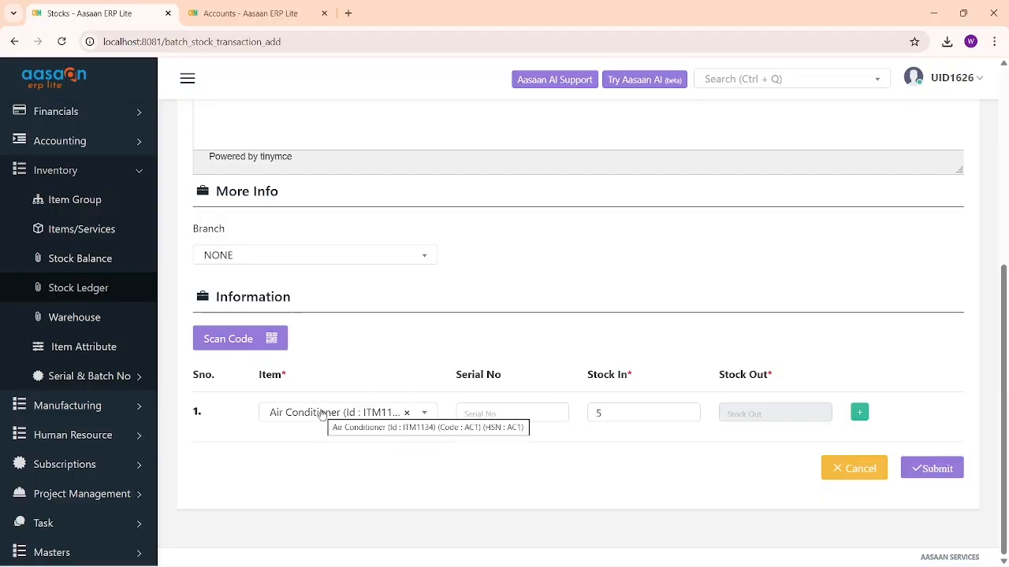
click(366, 412)
text(sne)
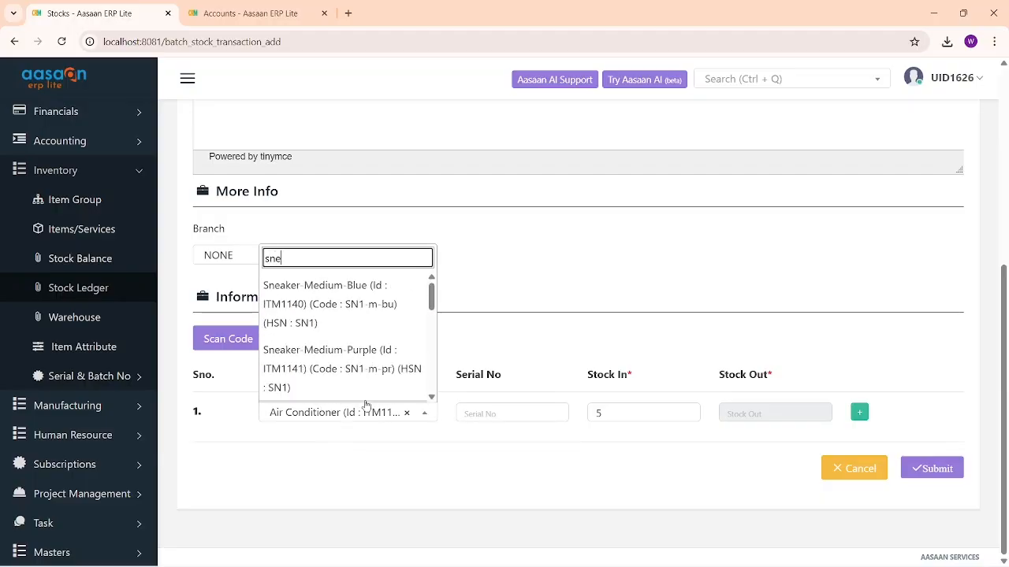
click(345, 313)
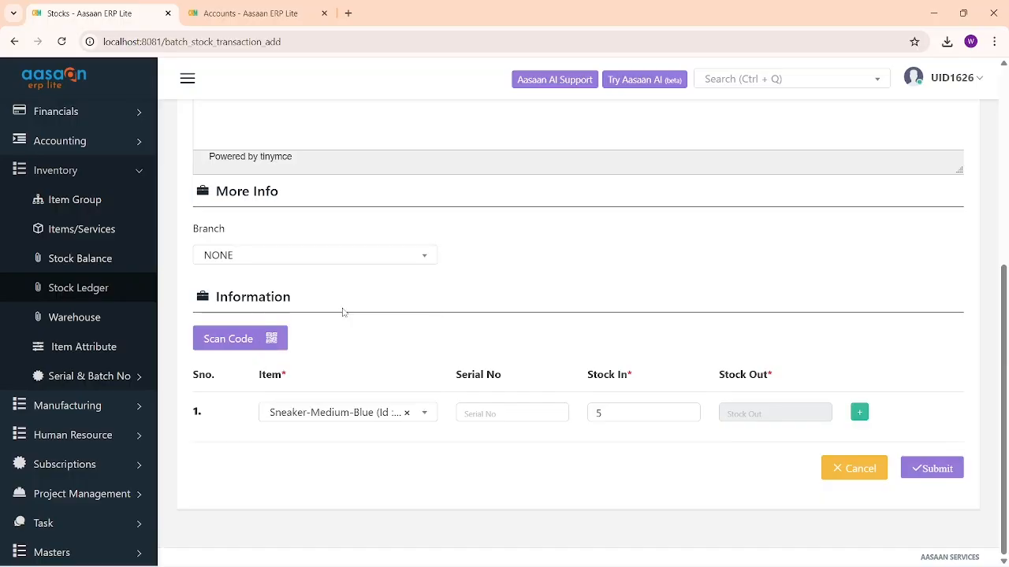
Review the stock entry form and open the Items/Services list in a separate browser tab.
scroll(412, 334, up, 5)
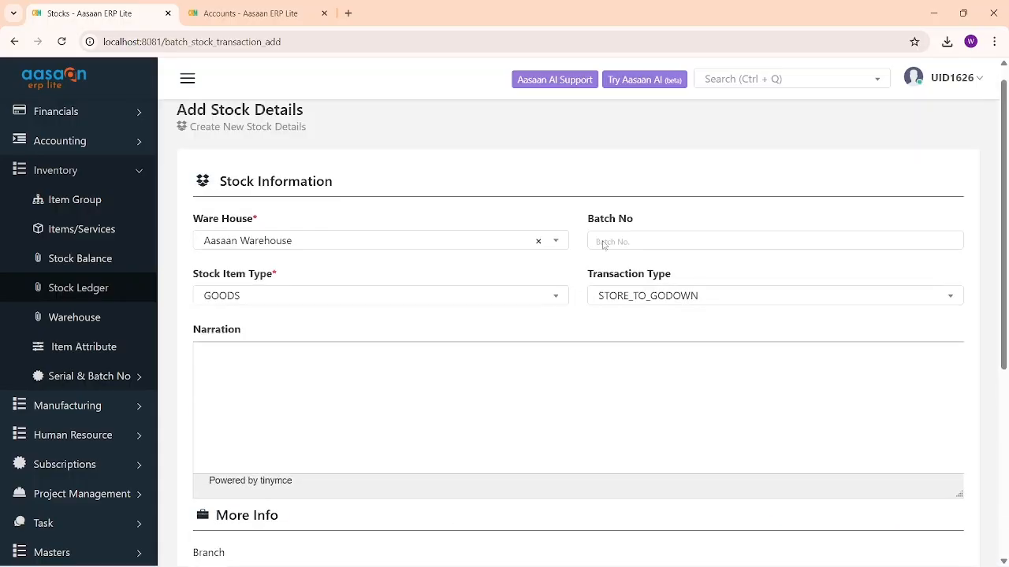
scroll(582, 302, down, 5)
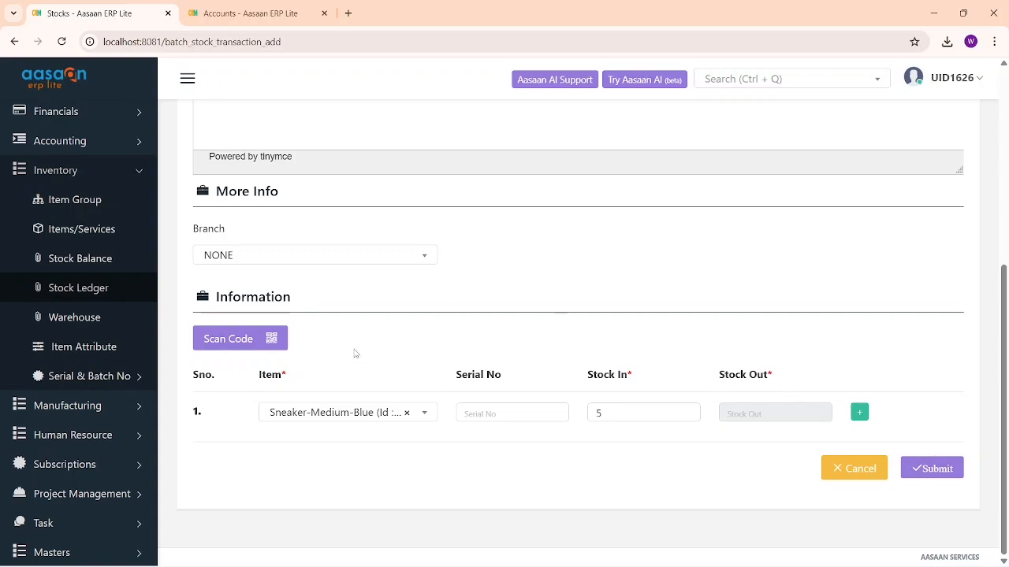
right_click(93, 233)
click(115, 247)
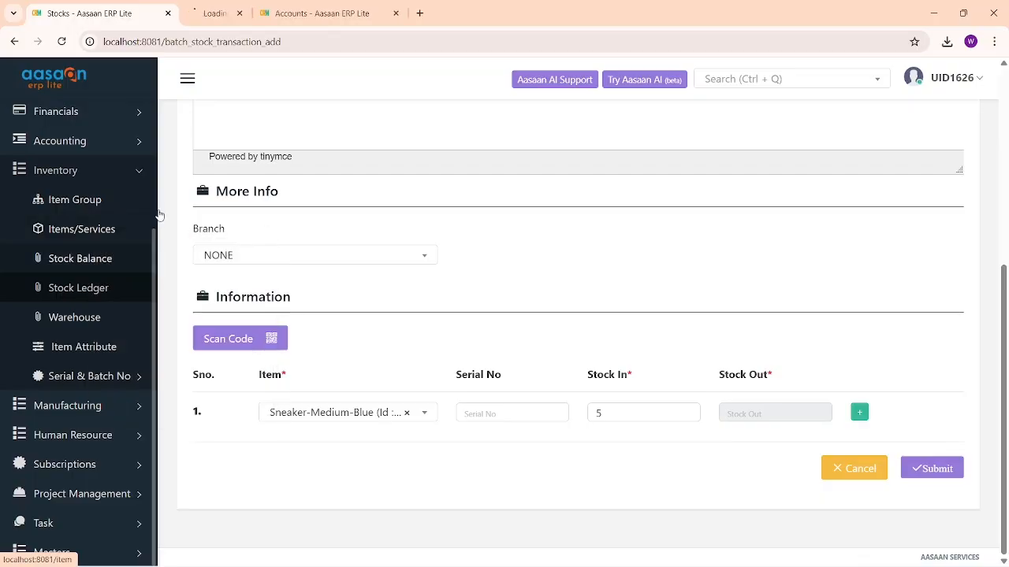
mouse_move(241, 16)
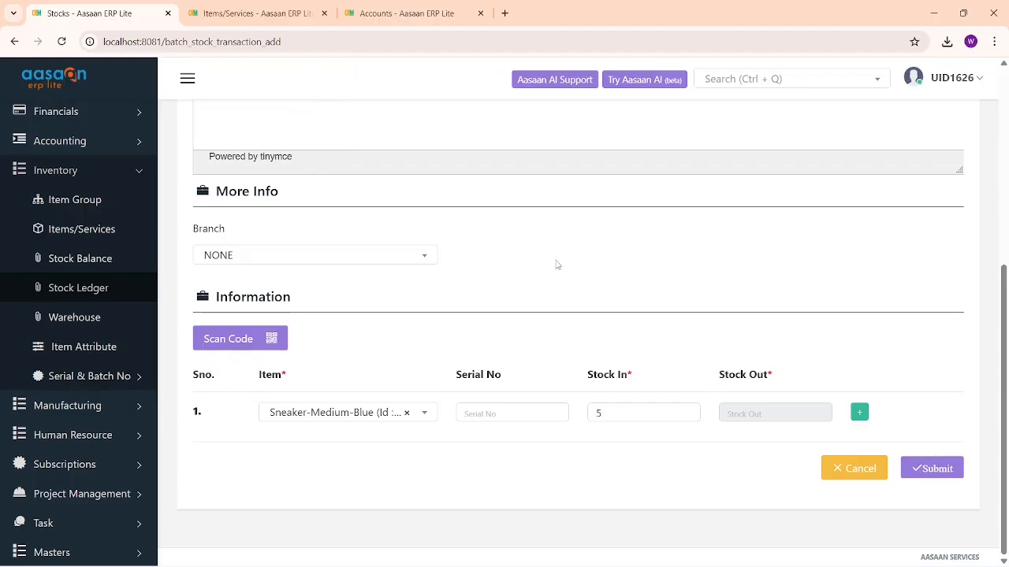
click(281, 10)
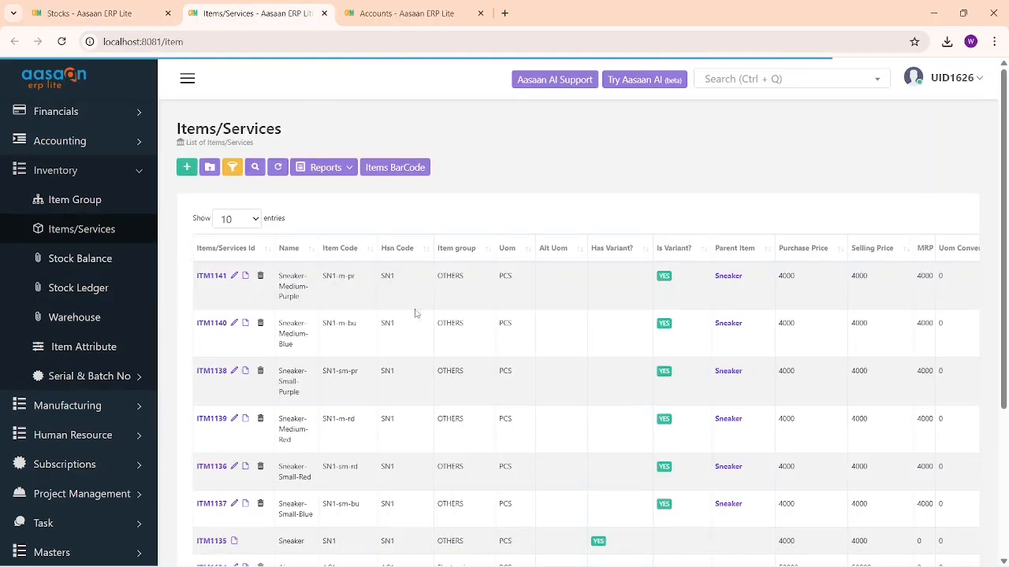
Open the Air Conditioner item's details for editing and check its batch number setting under Serial No and Batch No.
scroll(326, 320, down, 3)
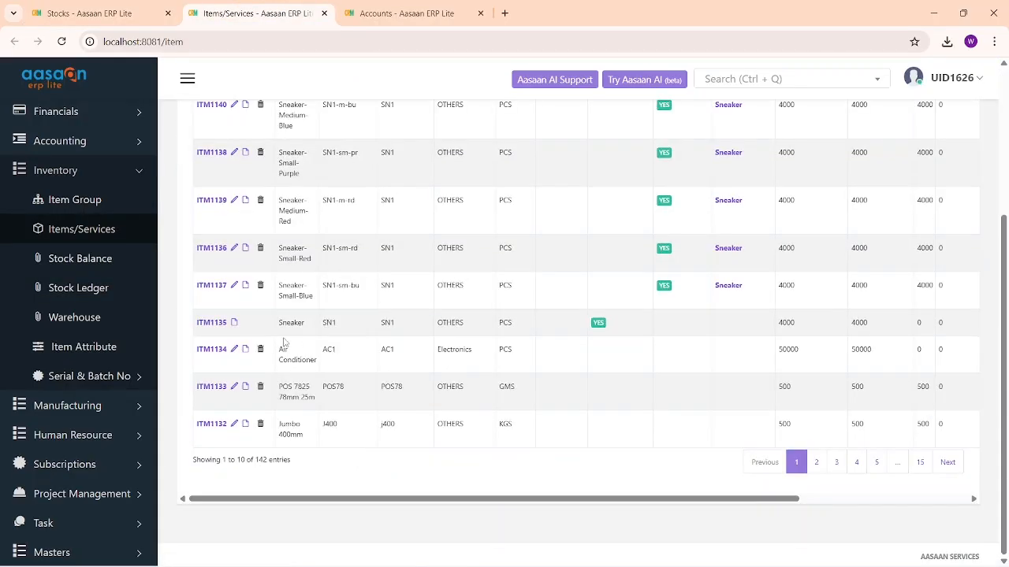
click(235, 351)
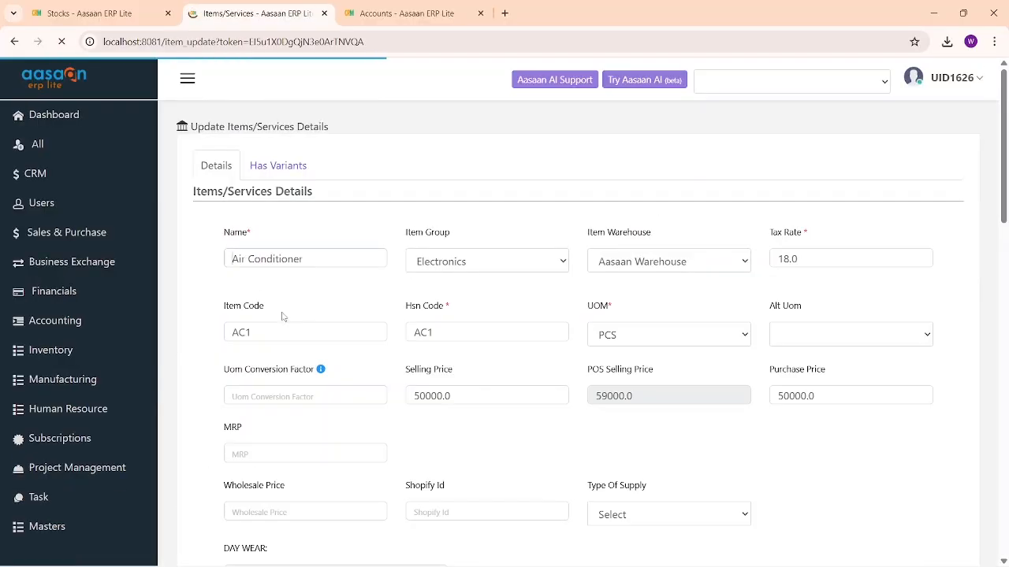
scroll(282, 316, down, 2)
scroll(283, 316, down, 3)
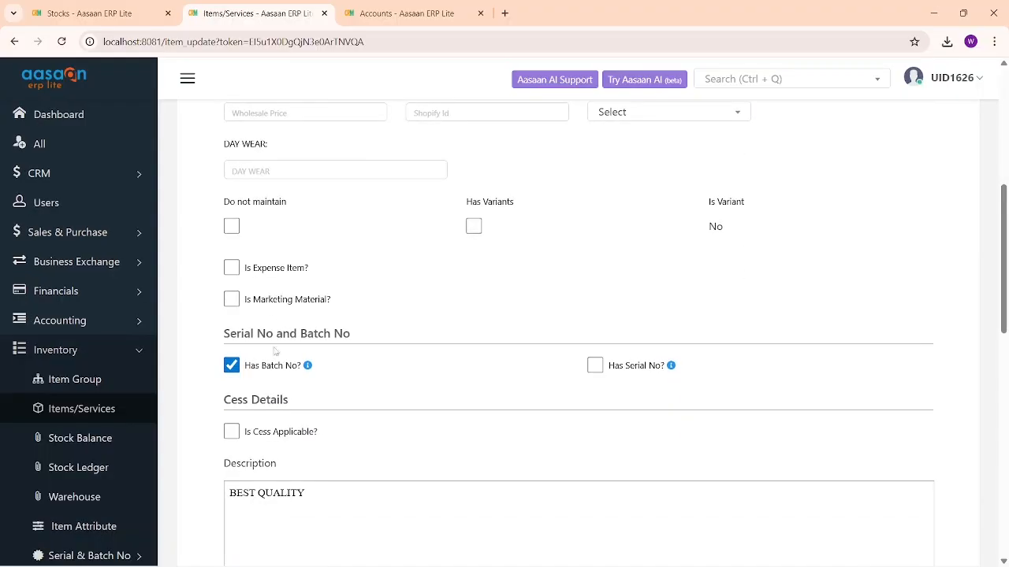
drag(245, 366, 300, 375)
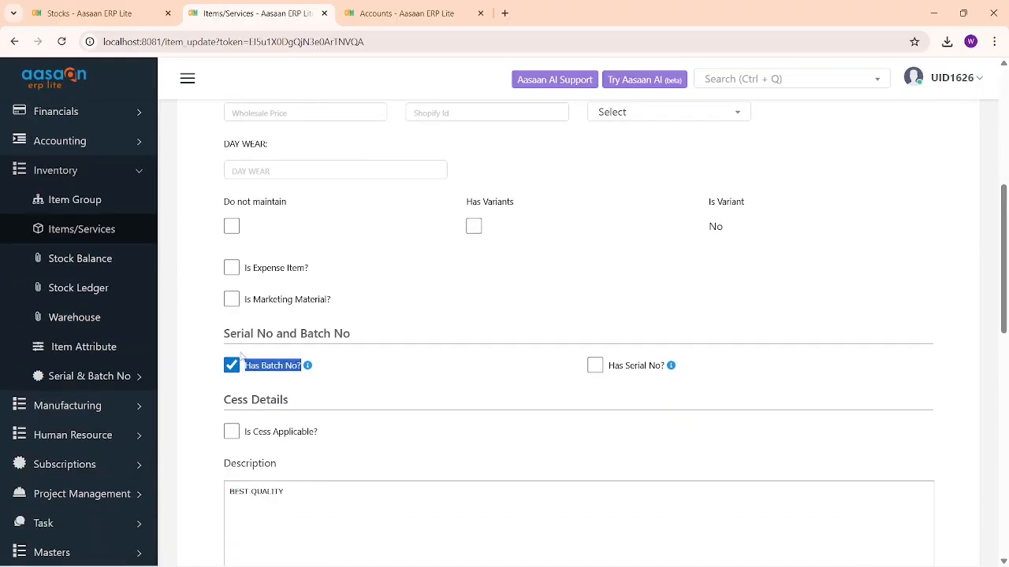
Close the item details, submit the Sneaker-Medium-Blue stock entry and check its stock-in quantity in the transaction details.
click(324, 13)
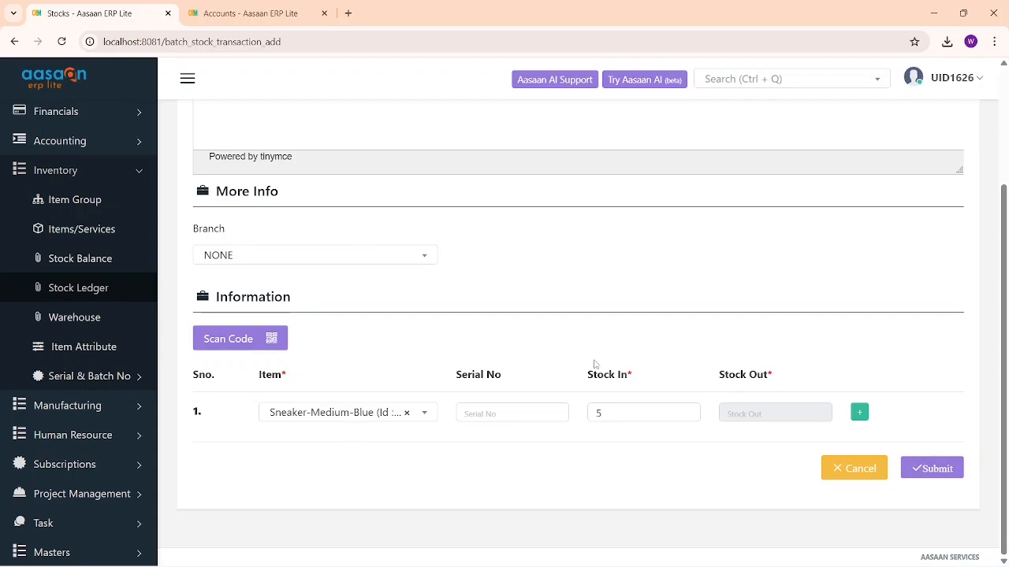
click(925, 467)
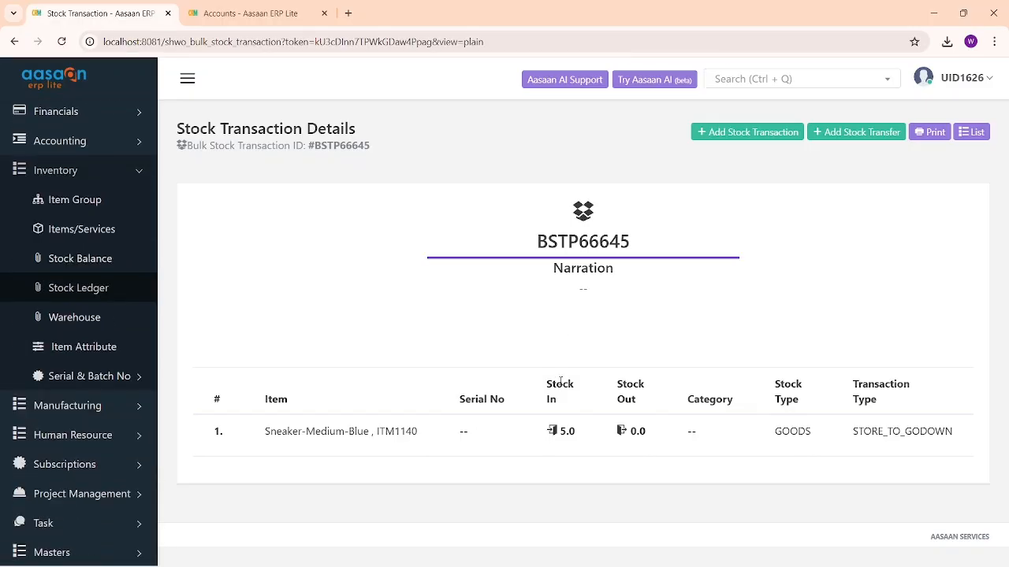
drag(554, 432, 613, 442)
Open the stock balance and filter it by the item name "sneaker" to check the variants' current stock.
click(113, 259)
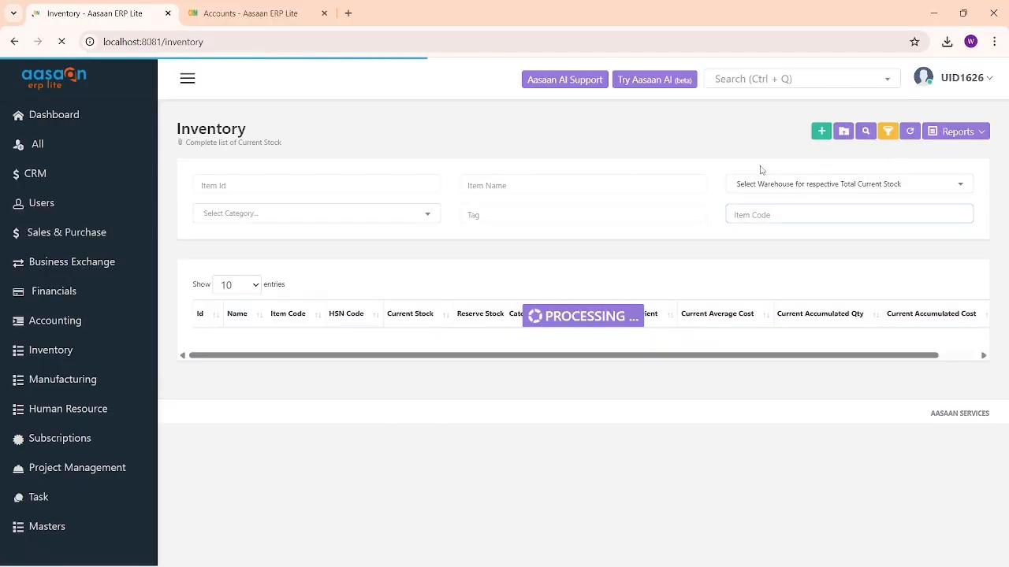
click(543, 182)
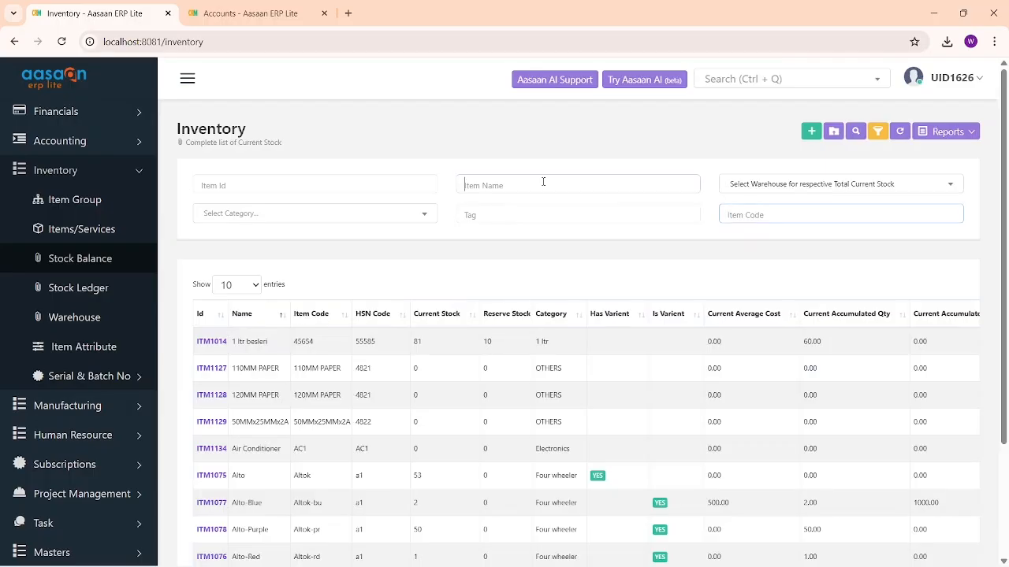
text(sneaker)
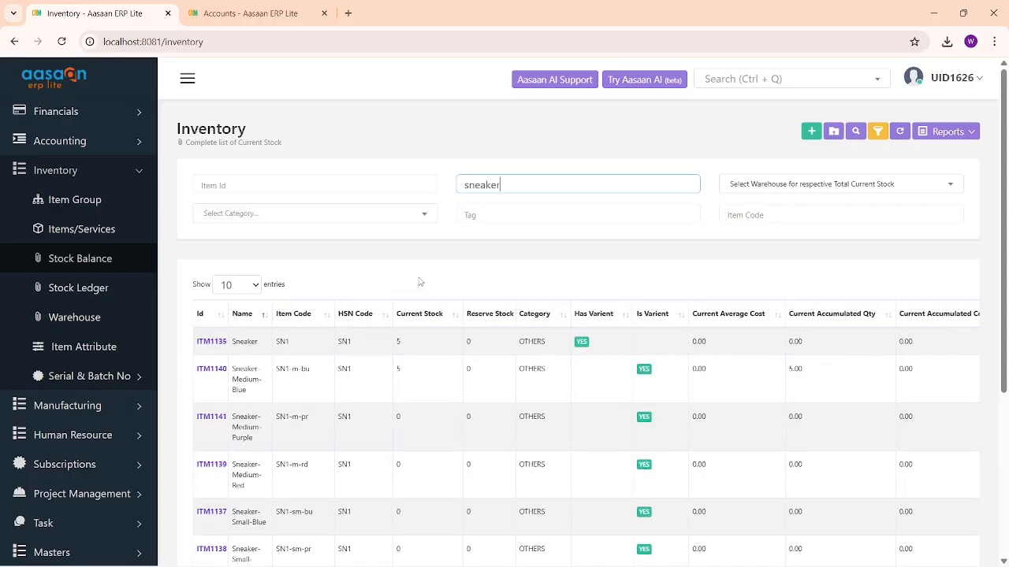
Filter the stock balance by the item name "sneaker-medium" and check the current stock of Sneaker-Medium-Blue.
text( medu)
text(mediu)
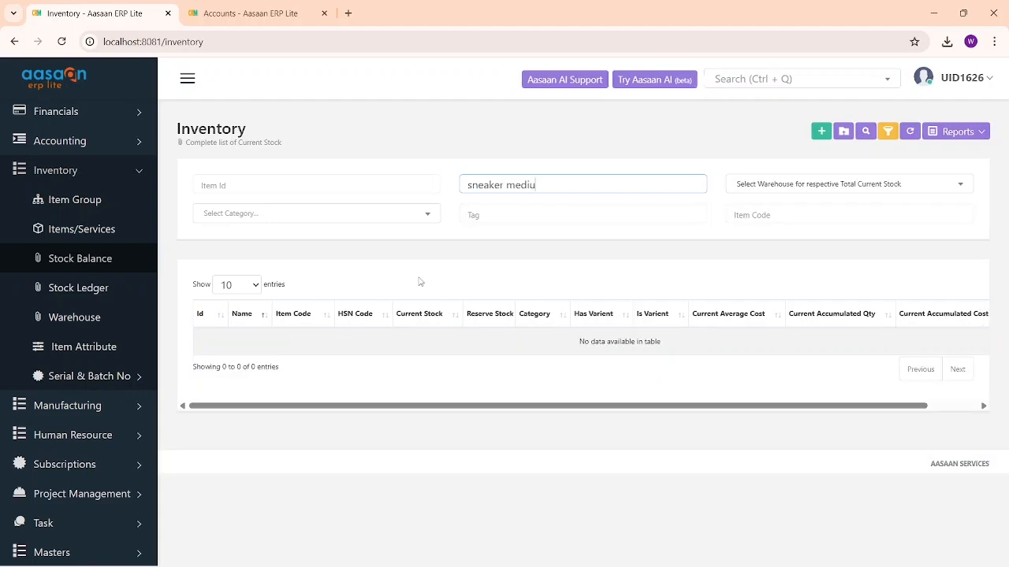
text(mediu)
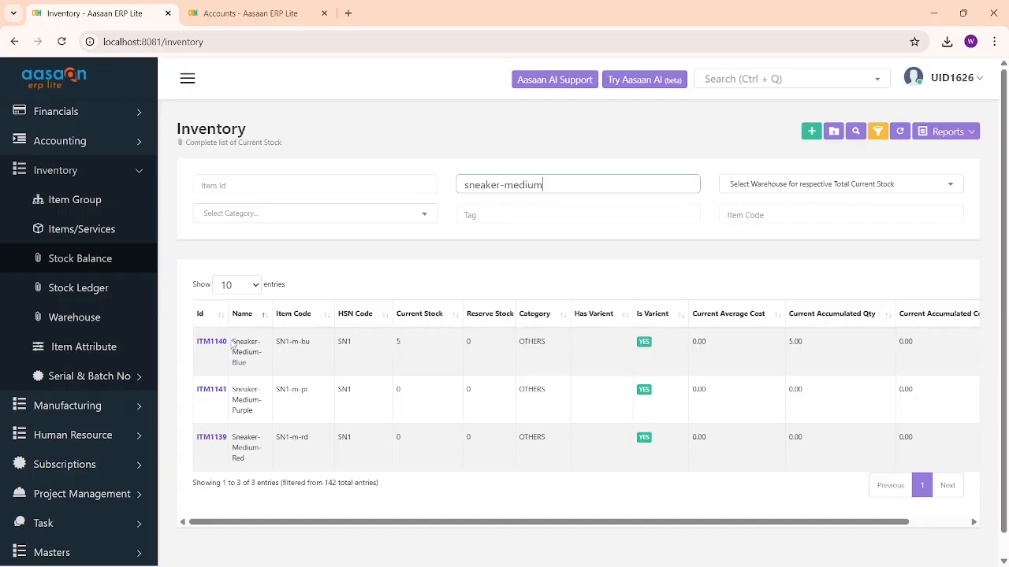
drag(231, 341, 255, 369)
drag(390, 342, 421, 346)
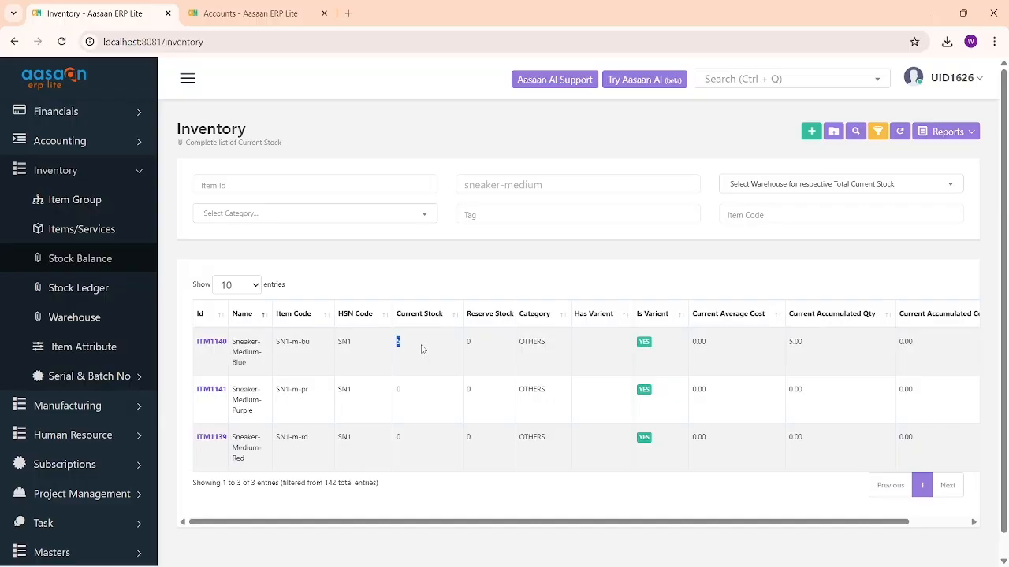
Widen the item name filter back to "sneaker" and examine the rows of the parent item and its medium variants.
drag(576, 182, 503, 185)
key(BackSpace)
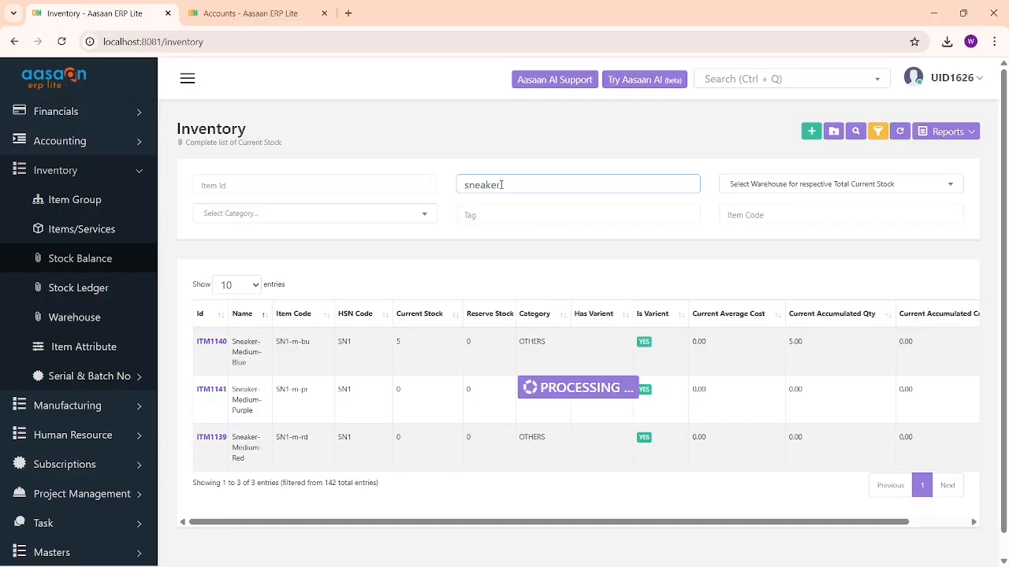
scroll(335, 286, down, 1)
drag(231, 298, 282, 298)
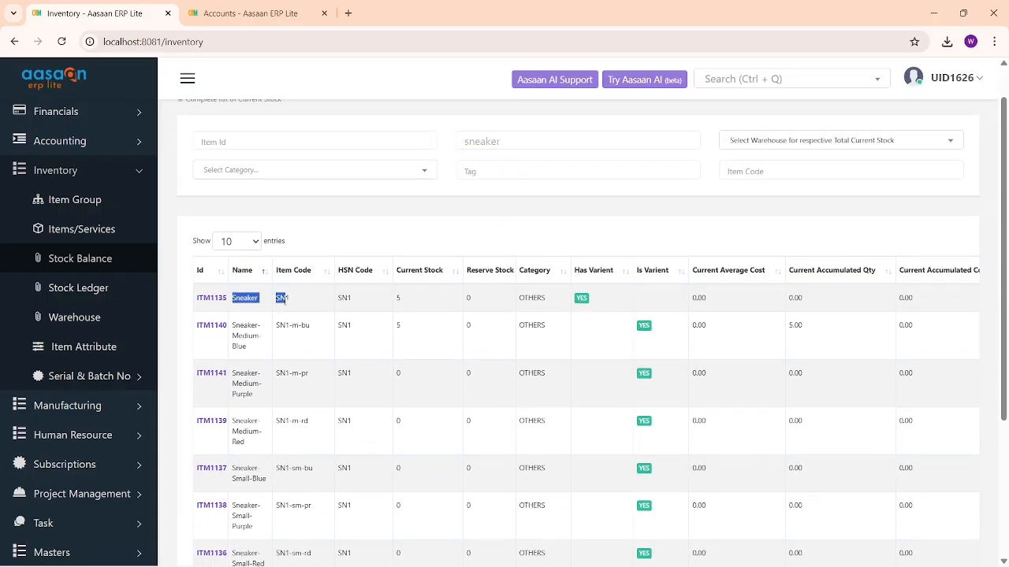
click(321, 299)
drag(237, 326, 275, 401)
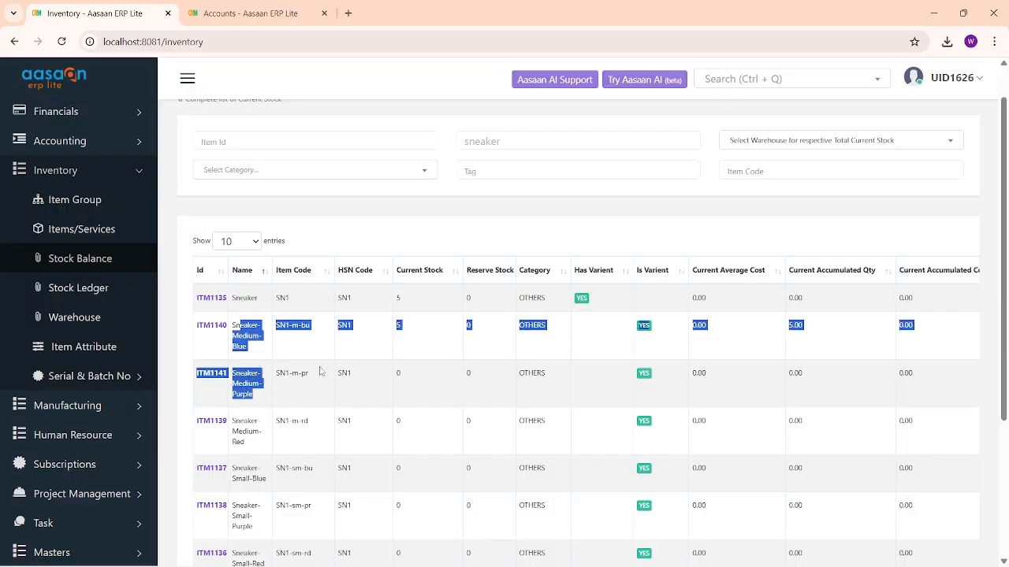
click(323, 365)
drag(233, 346, 243, 347)
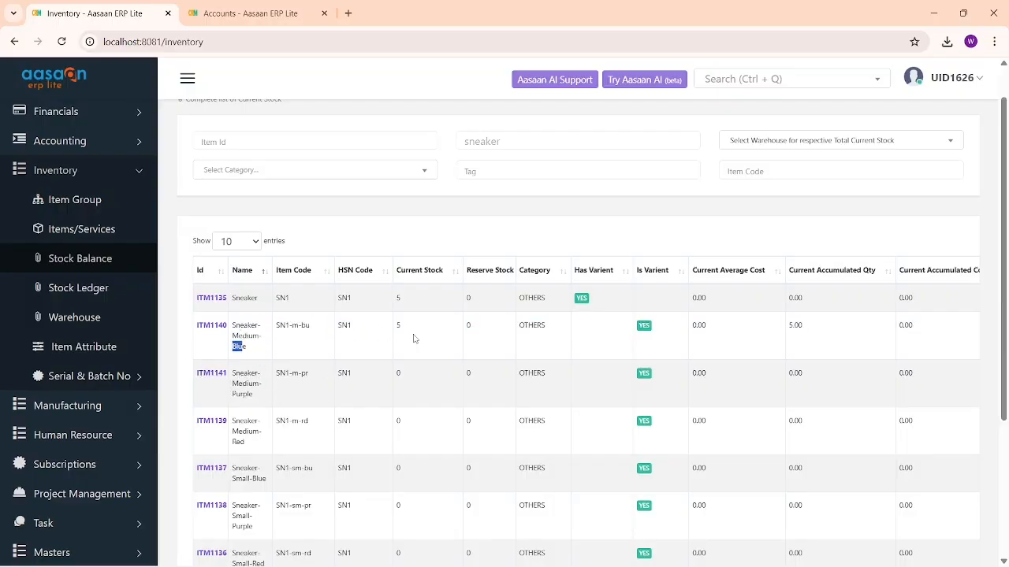
Compare the current stock of the parent Sneaker item with that of its Medium-Blue and Medium-Purple variants.
drag(403, 327, 395, 328)
drag(236, 393, 248, 395)
click(401, 299)
drag(401, 298, 390, 313)
drag(234, 297, 435, 295)
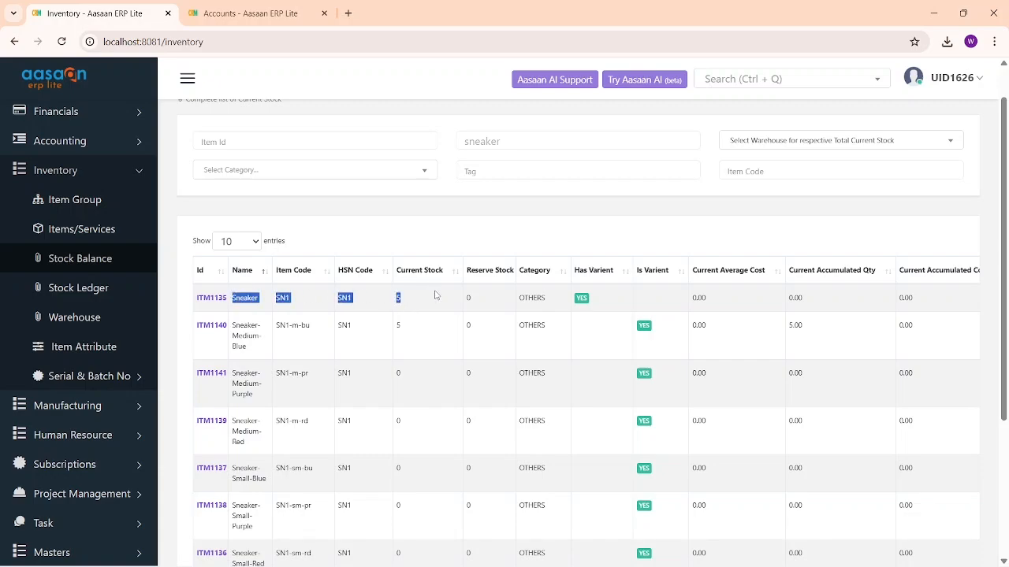
triple_click(251, 343)
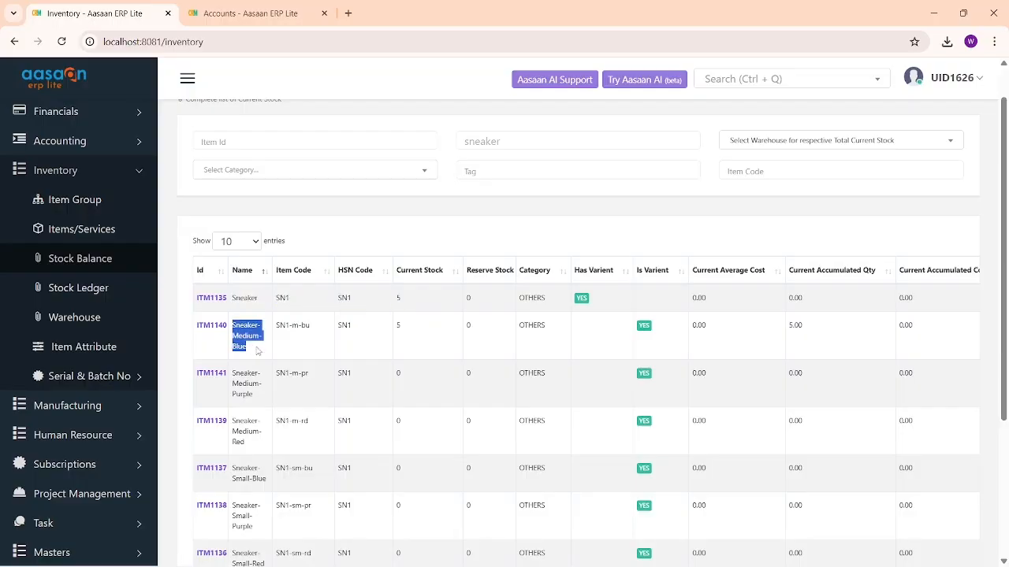
drag(383, 328, 417, 395)
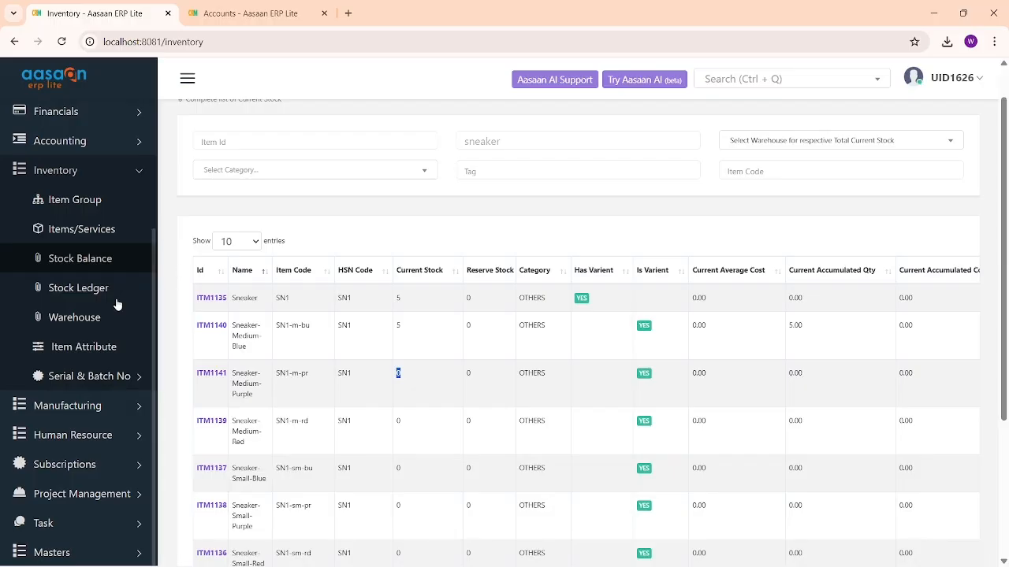
View the list of warehouses and open the list of batch numbers.
click(100, 322)
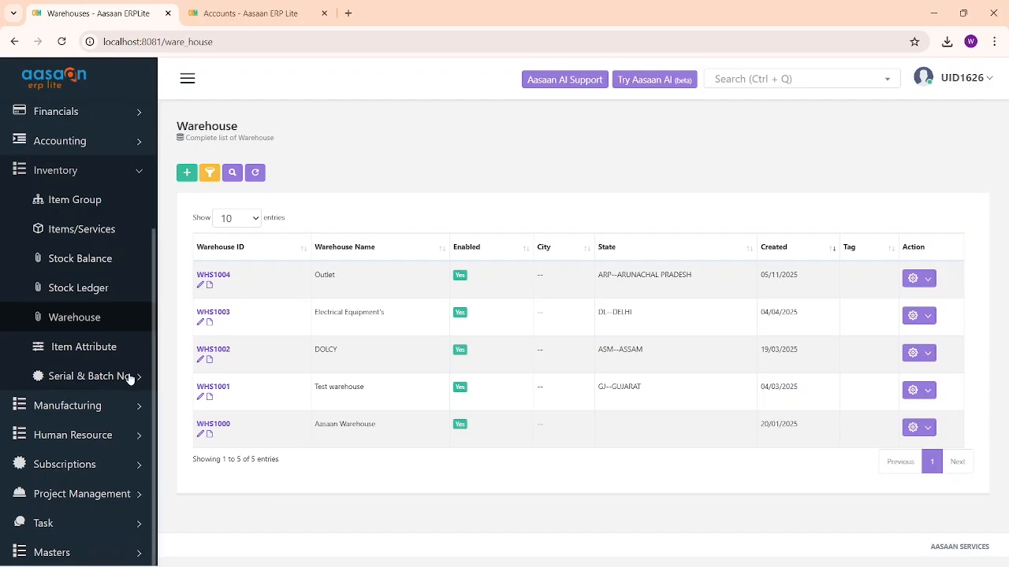
click(94, 378)
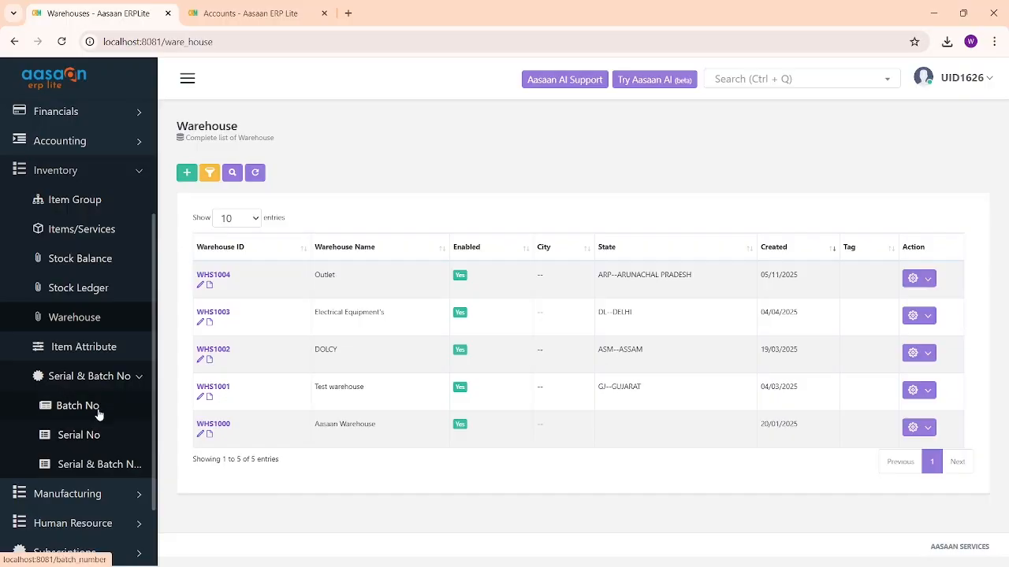
click(98, 410)
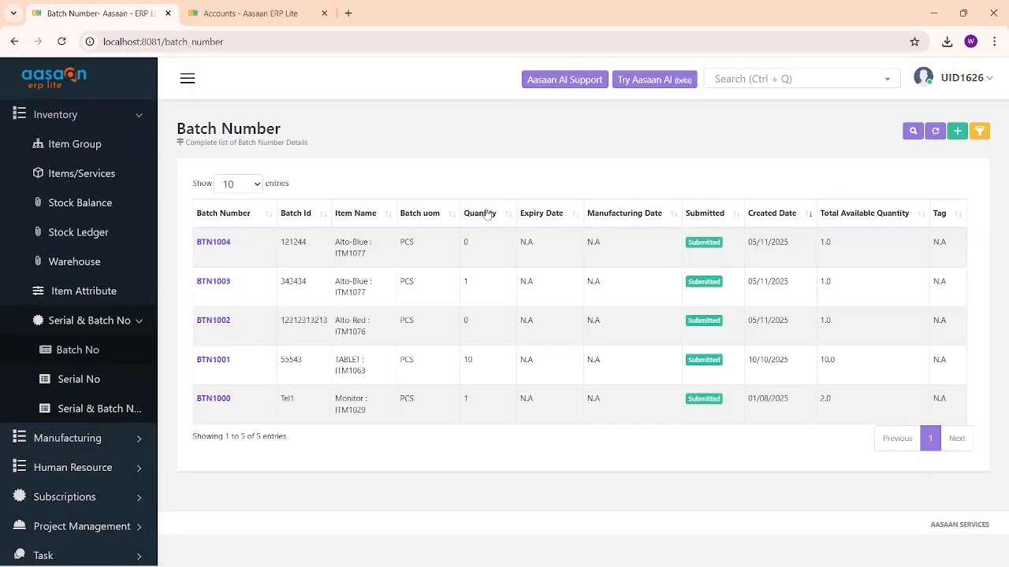
Open a new batch number form and review its Batch Id, Item and remaining fields.
click(959, 132)
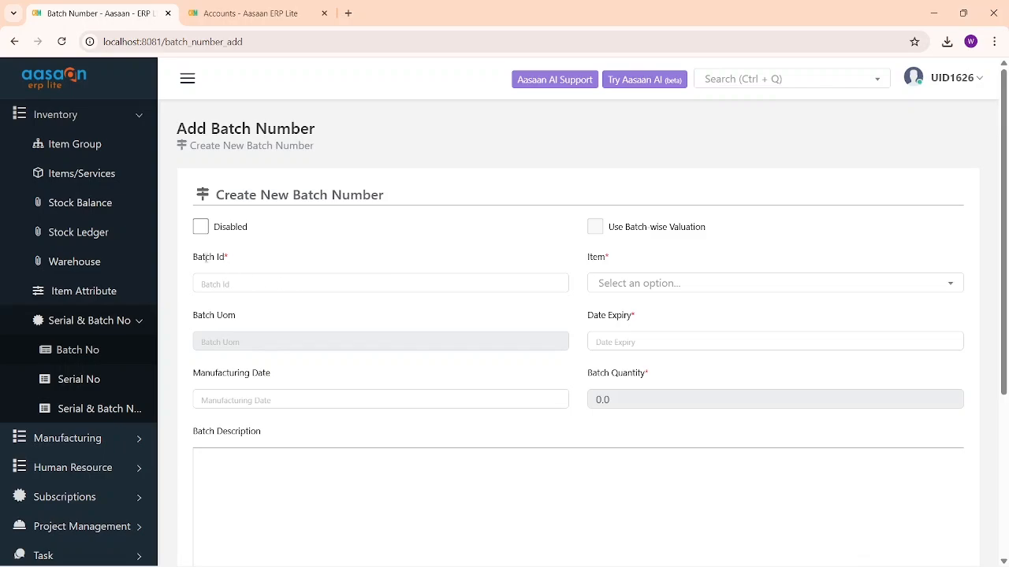
drag(203, 258, 406, 286)
click(626, 282)
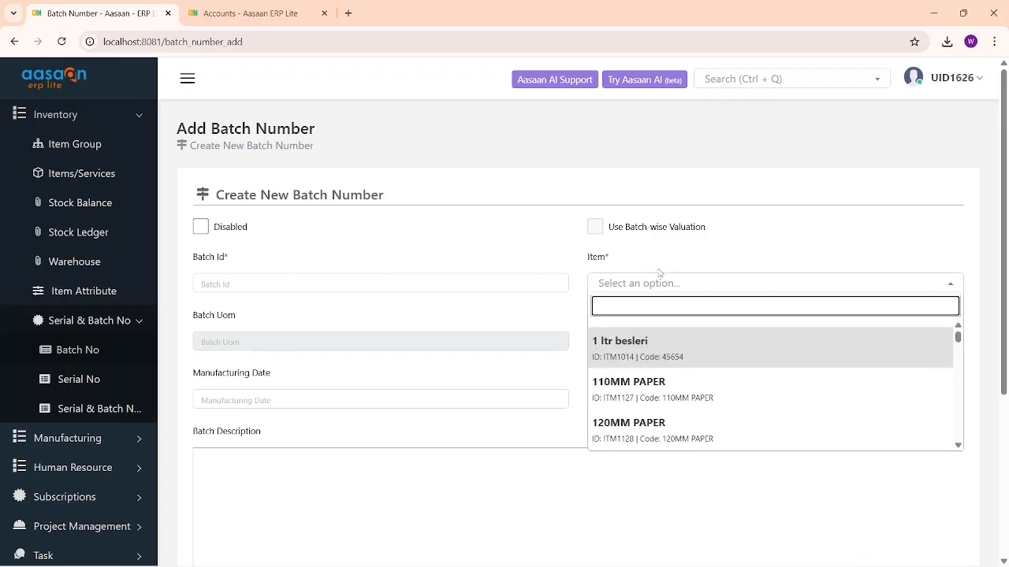
scroll(497, 289, down, 2)
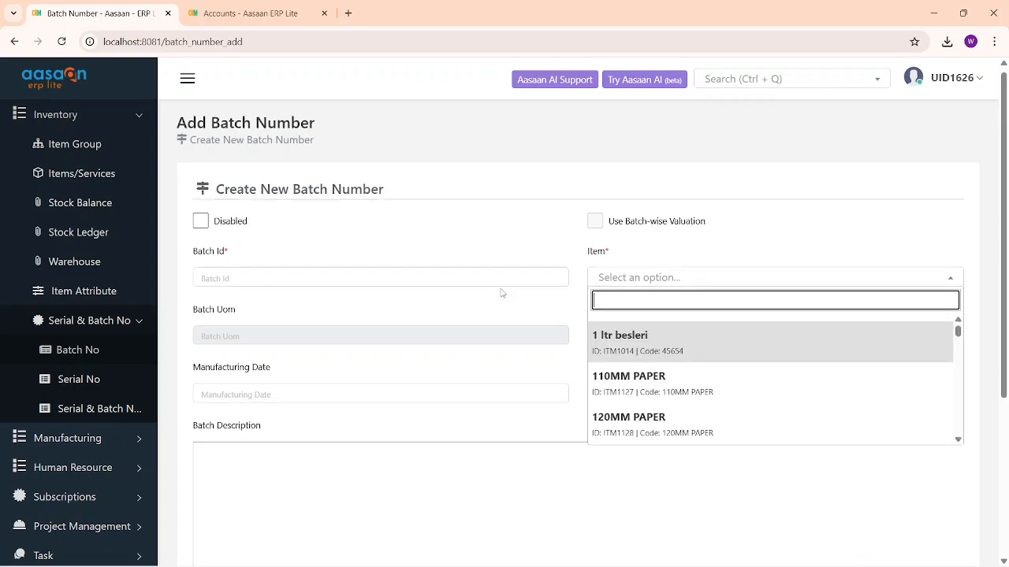
scroll(346, 287, down, 2)
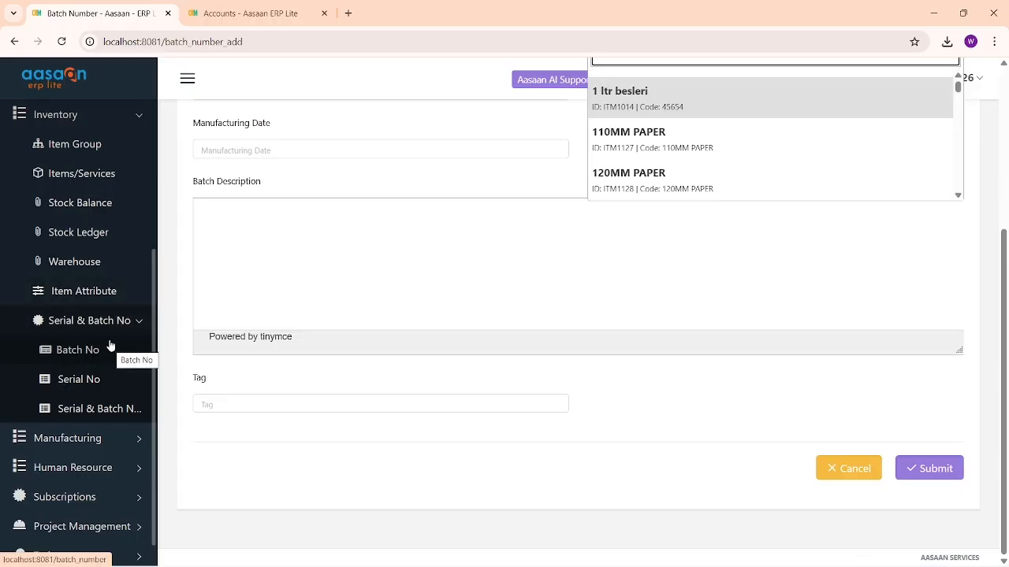
Open the purchase orders list and start a new purchase order.
scroll(111, 346, up, 3)
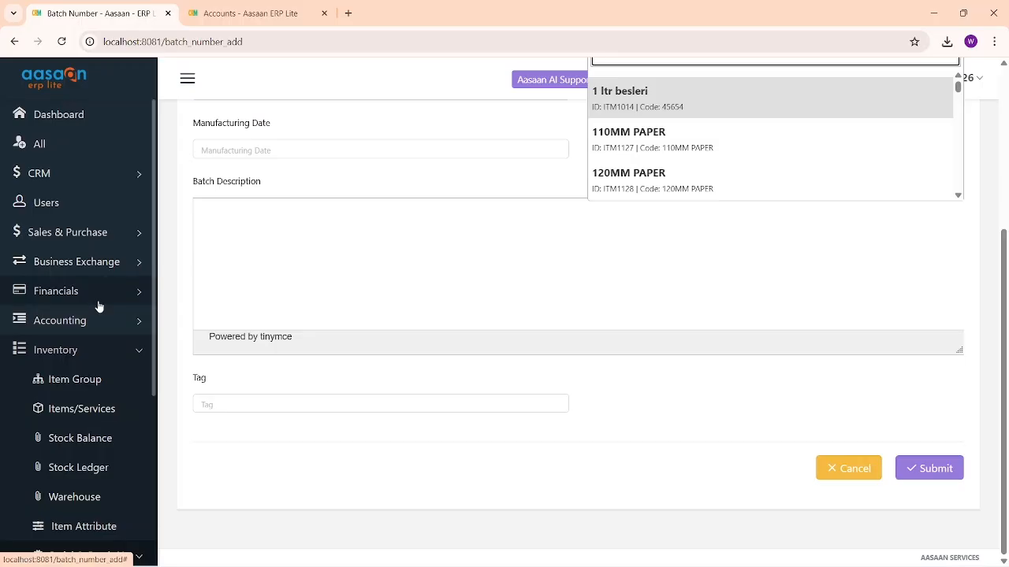
click(137, 240)
click(137, 241)
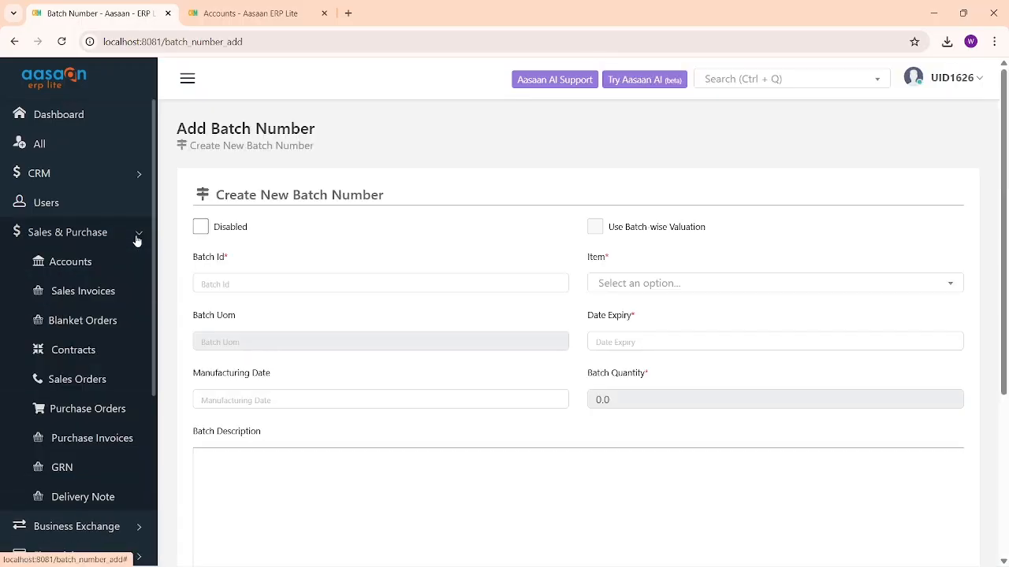
click(108, 417)
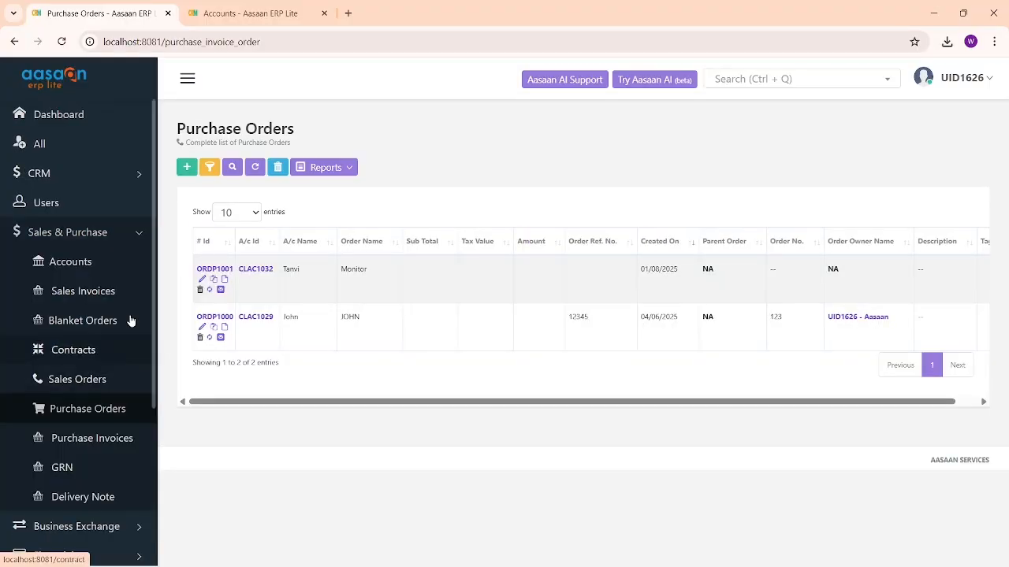
scroll(131, 320, down, 3)
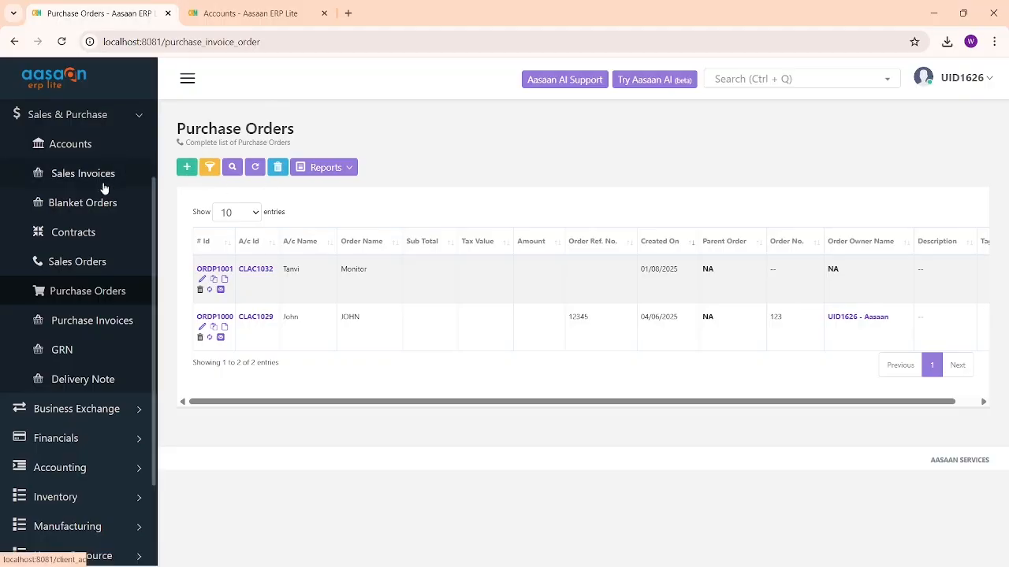
click(187, 167)
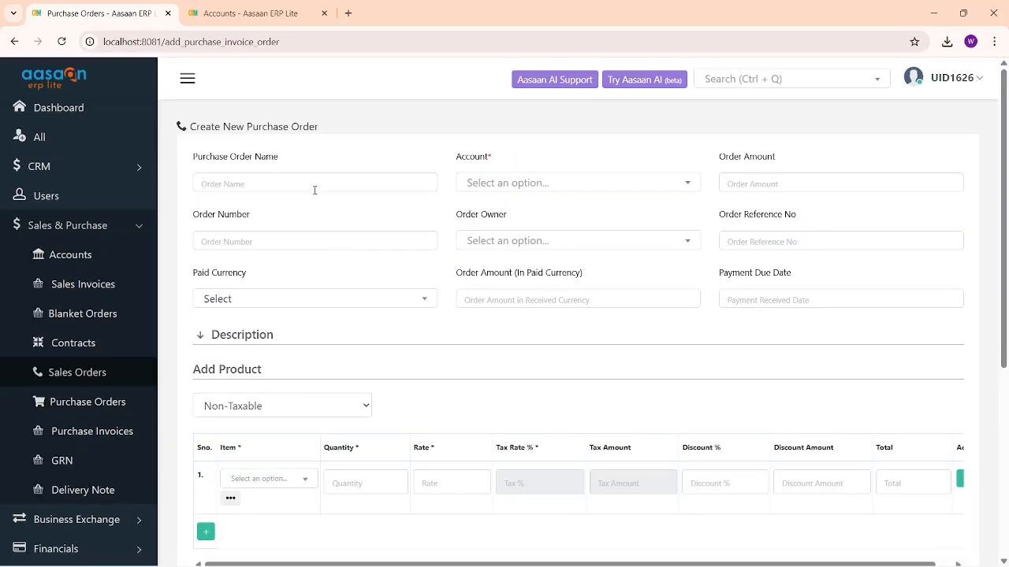
Name the purchase order "AC" and look through the available accounts for it.
click(314, 188)
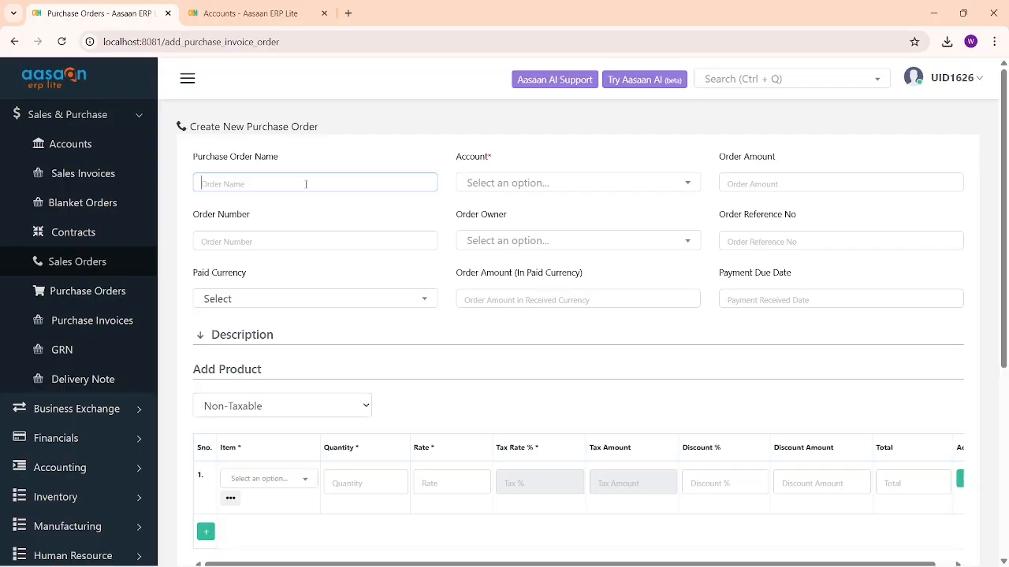
text(AC)
click(499, 183)
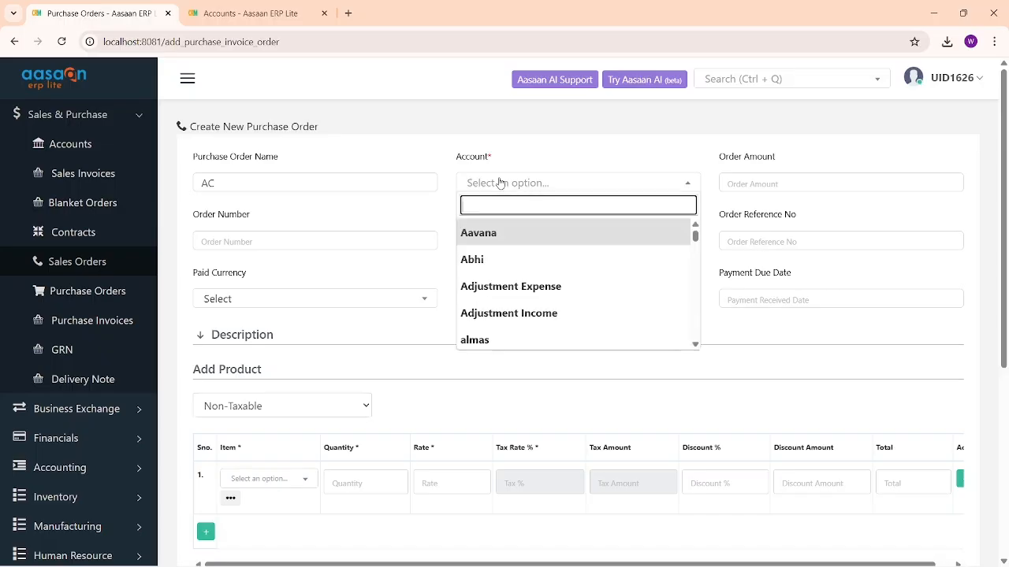
scroll(526, 266, down, 10)
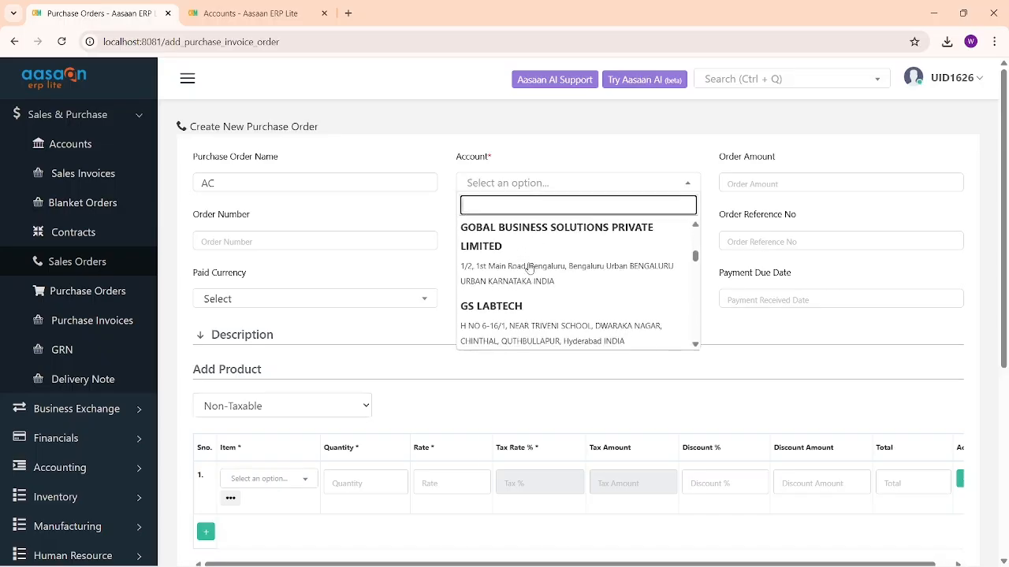
scroll(527, 266, up, 10)
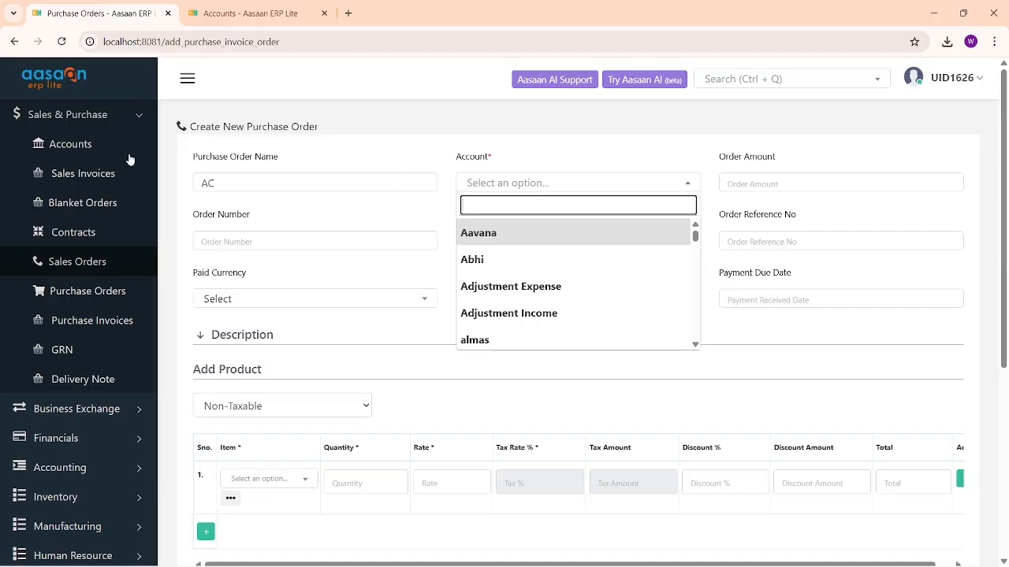
Open the accounts list in a separate browser tab and start a new account, reviewing its form.
click(82, 143)
right_click(82, 144)
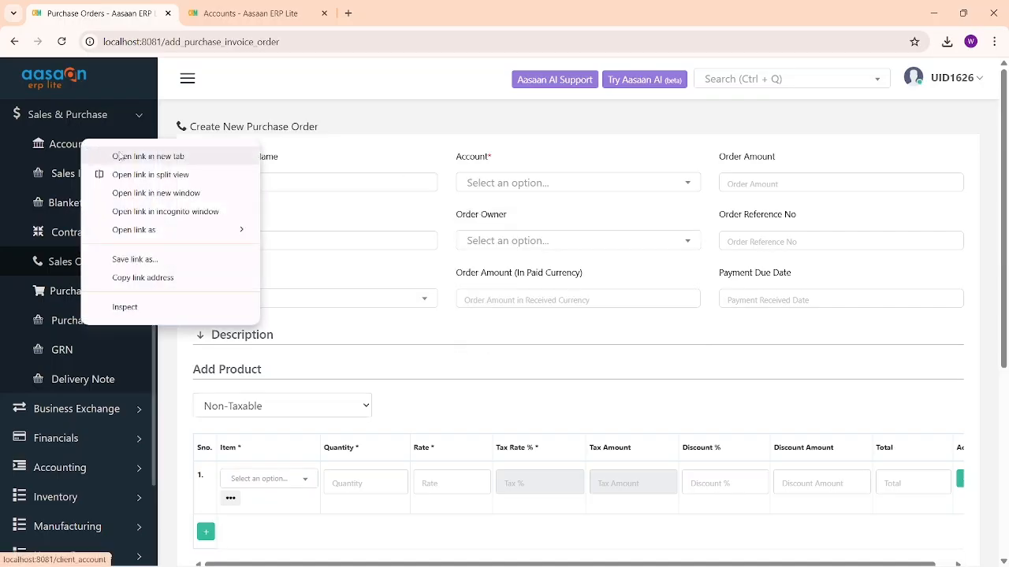
click(142, 152)
click(215, 6)
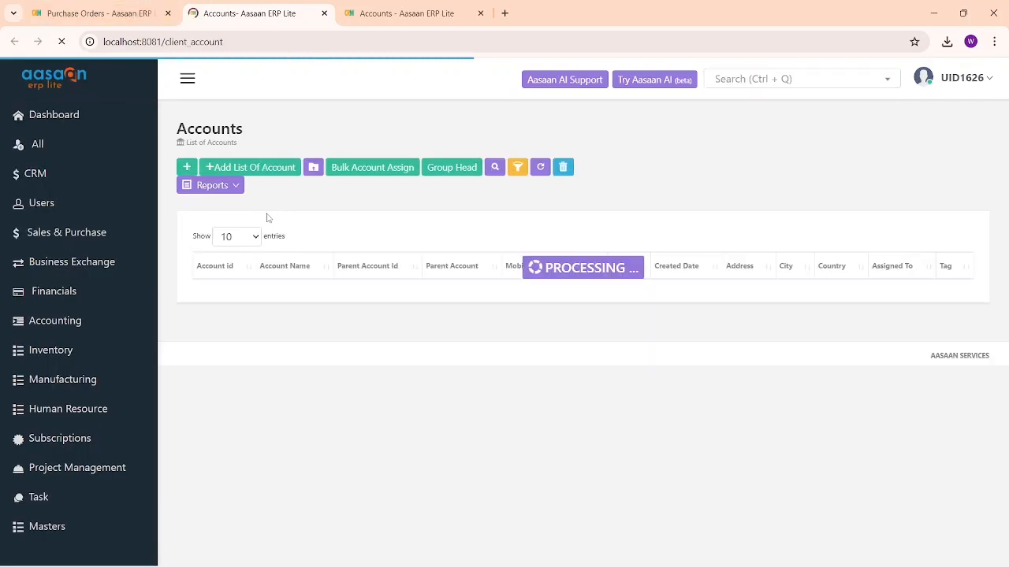
click(187, 168)
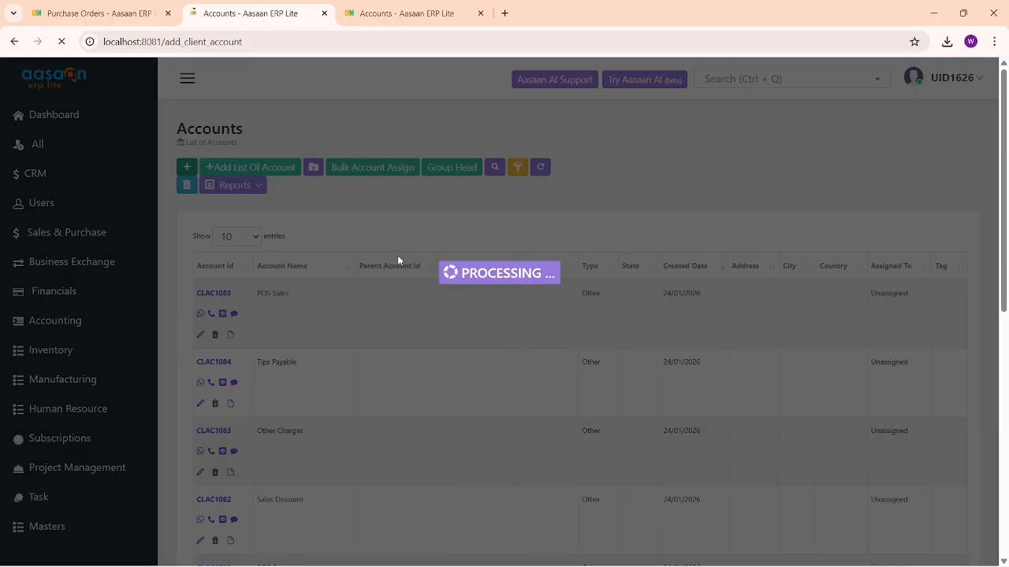
scroll(400, 260, down, 4)
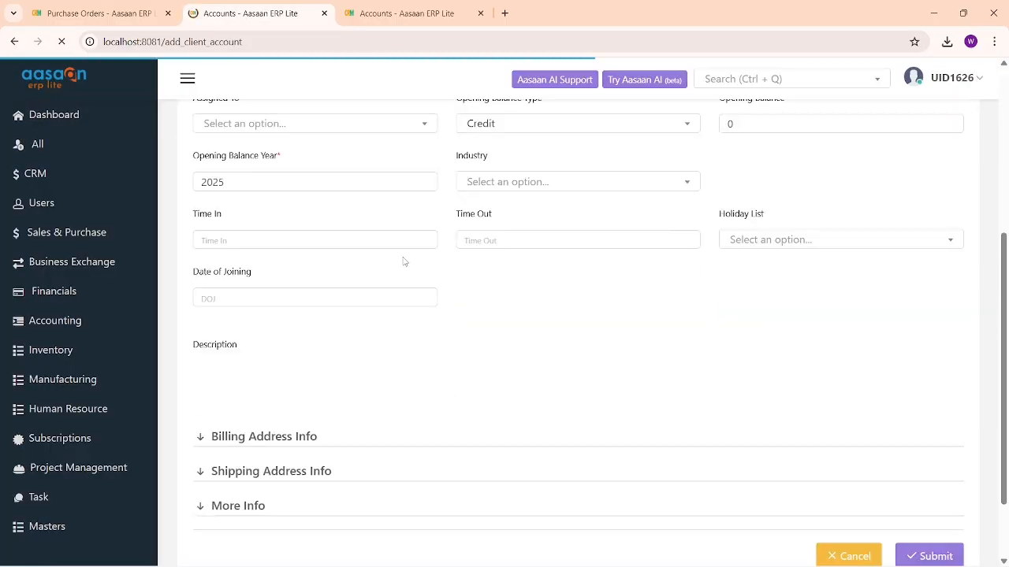
scroll(401, 260, up, 4)
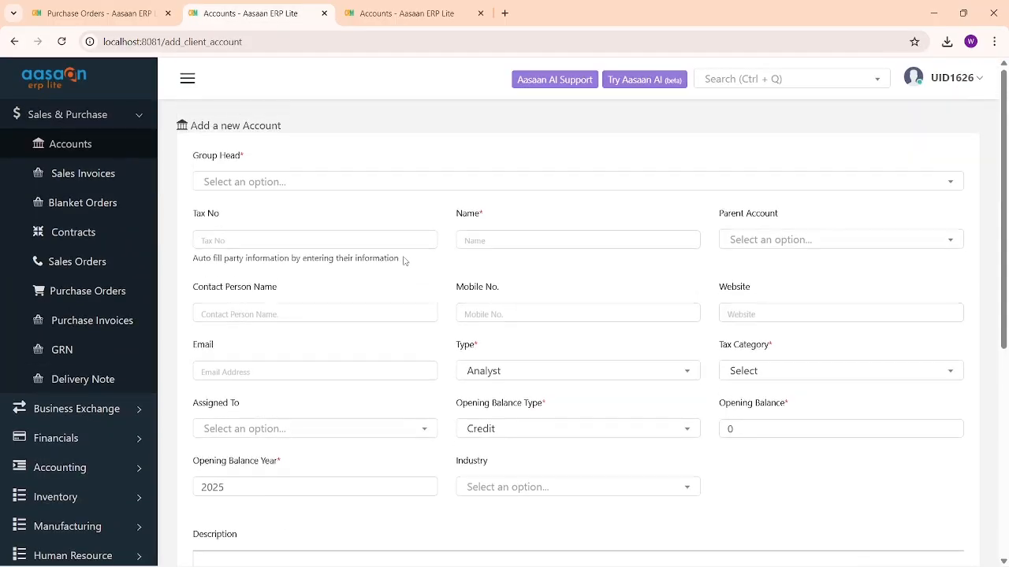
Set the new account's group head to Accounts Payable - Others (.1) and name the account "AC MAKER".
click(264, 189)
click(268, 259)
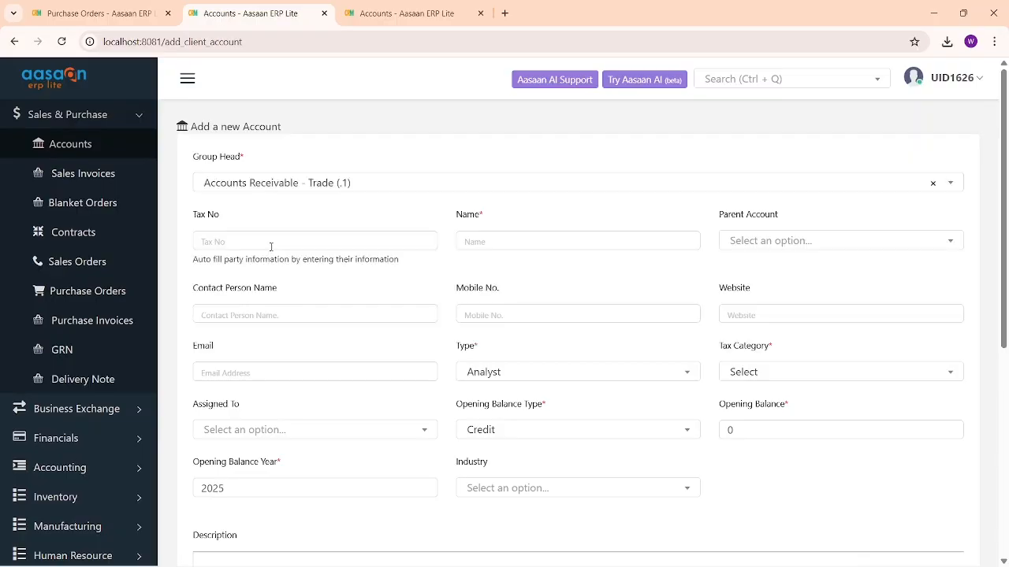
click(291, 187)
click(297, 232)
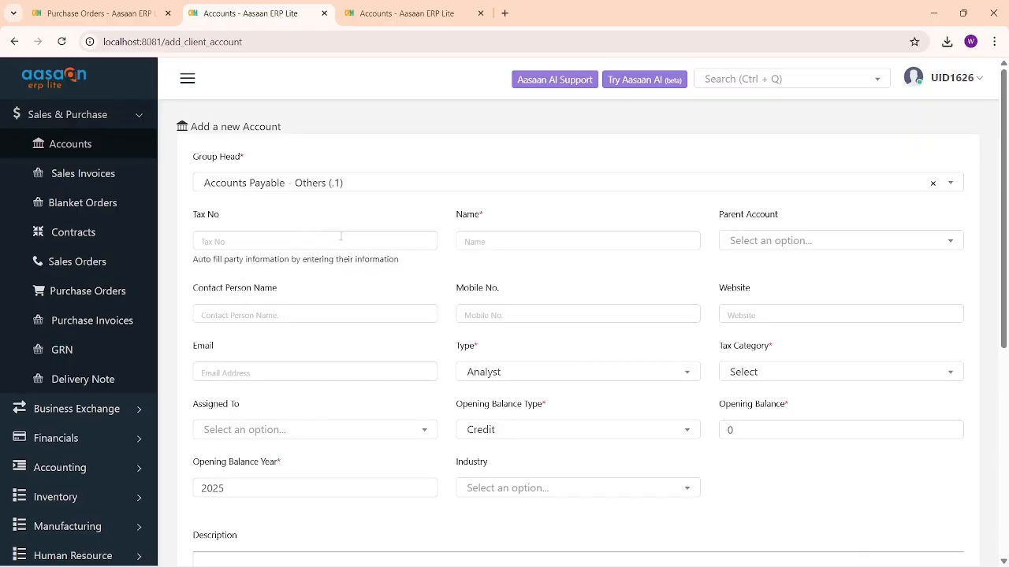
click(517, 235)
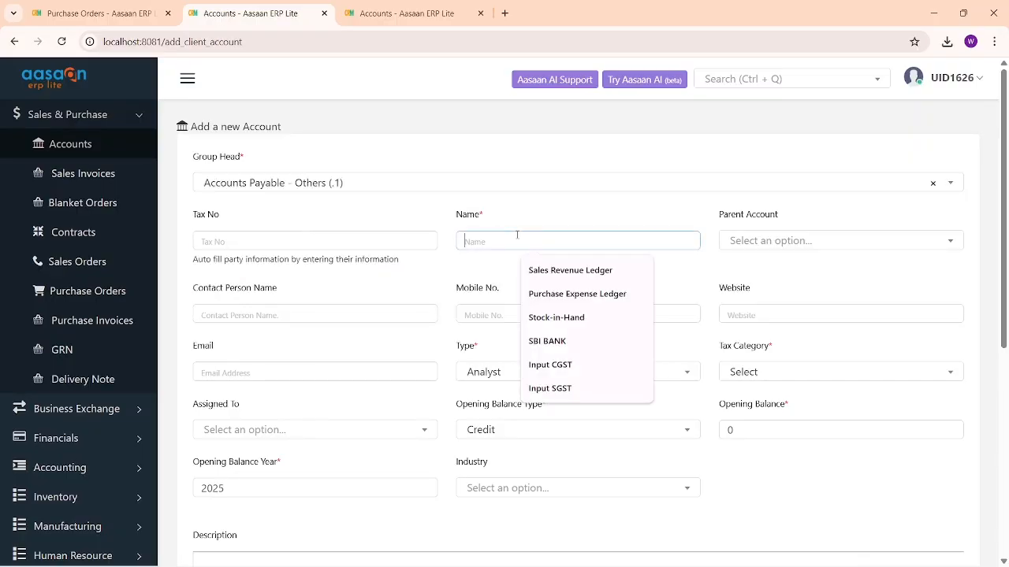
text(AC MA)
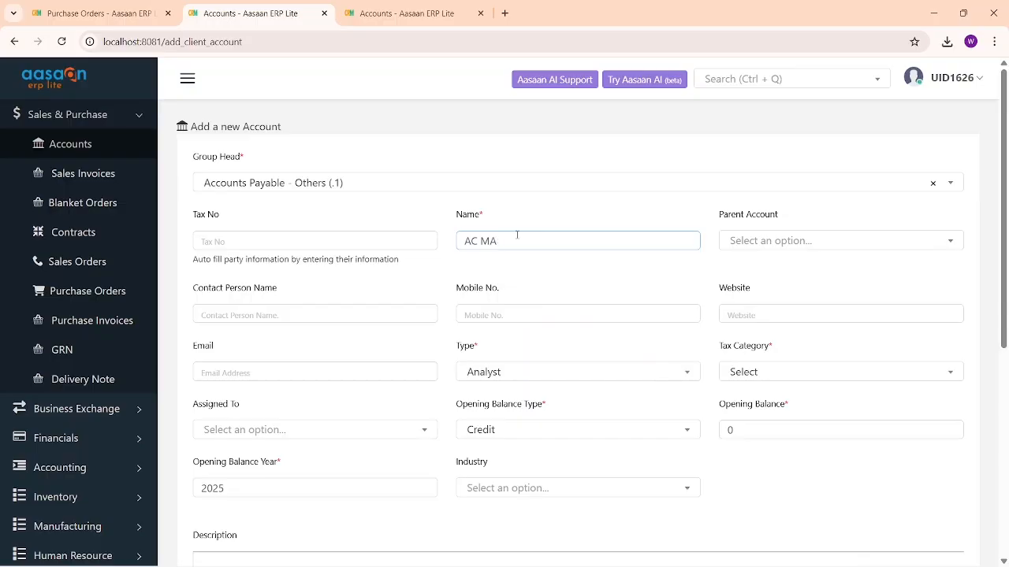
text(CAKER)
click(584, 284)
Set the account type to Supplier and the tax category to Unregistered.
click(534, 373)
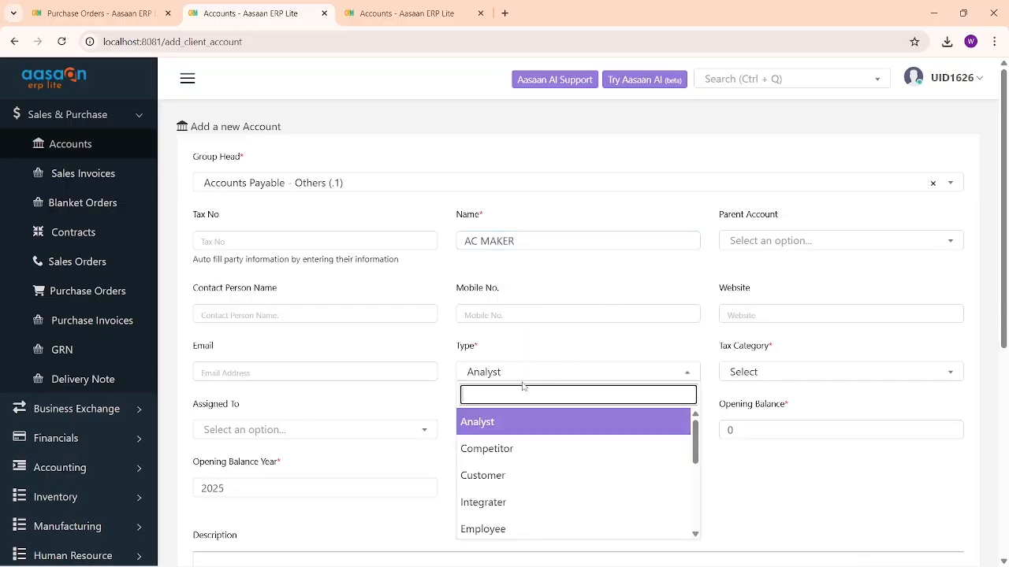
text(su)
click(526, 426)
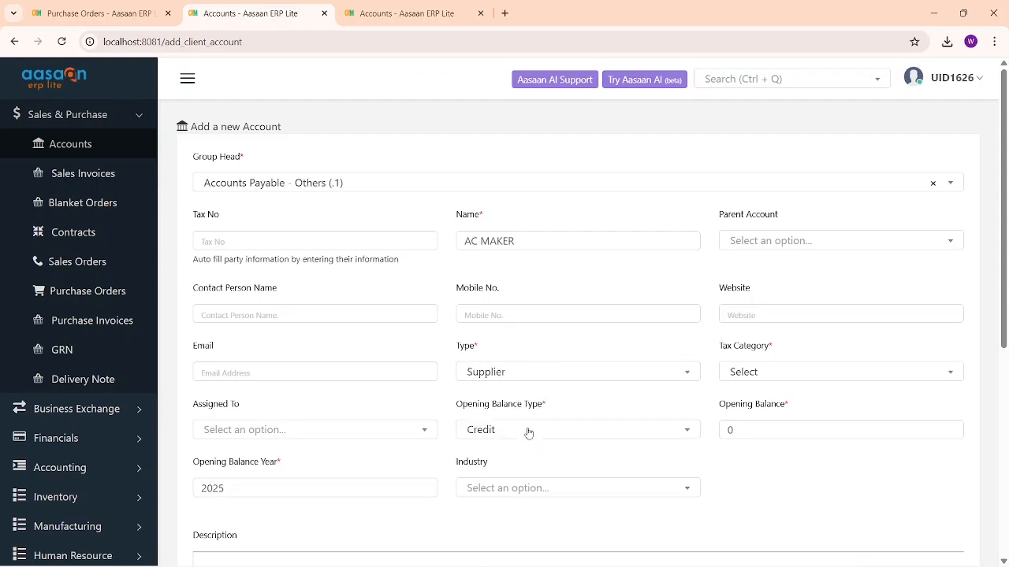
click(747, 376)
click(769, 451)
Expand the account's billing address details and enter the billing address and postal code.
scroll(314, 407, down, 2)
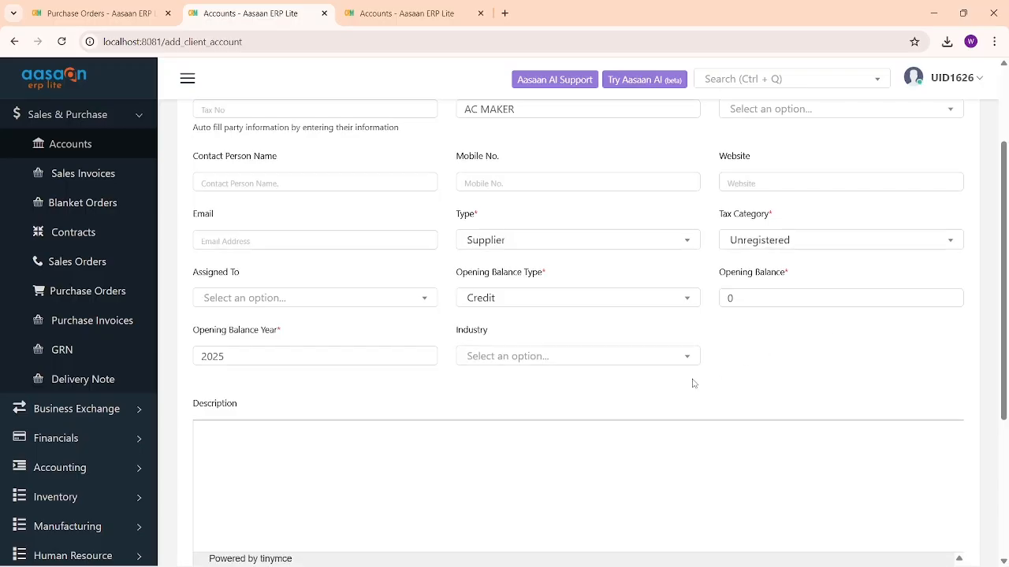
scroll(694, 383, down, 3)
click(360, 347)
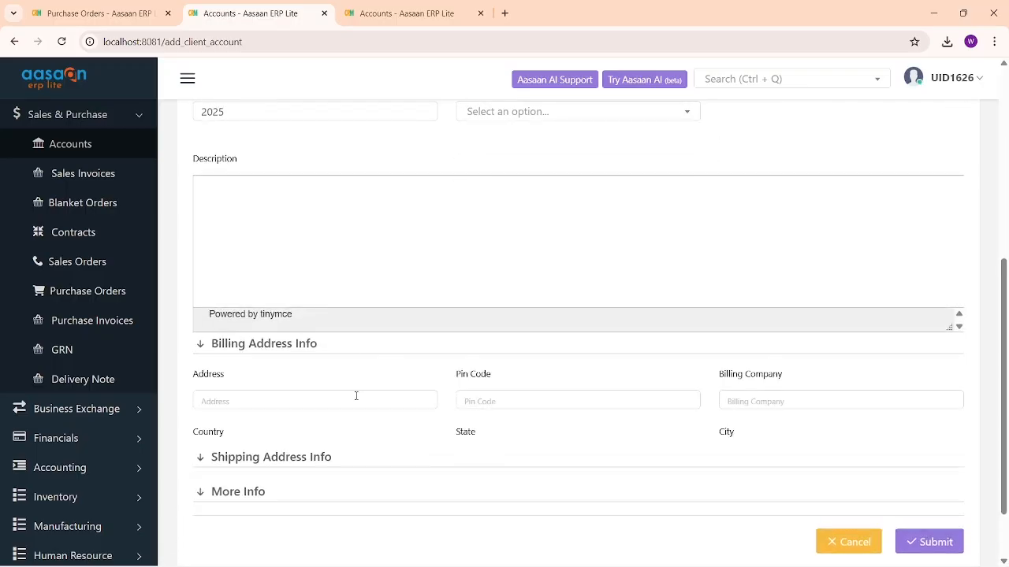
scroll(347, 363, down, 1)
click(333, 310)
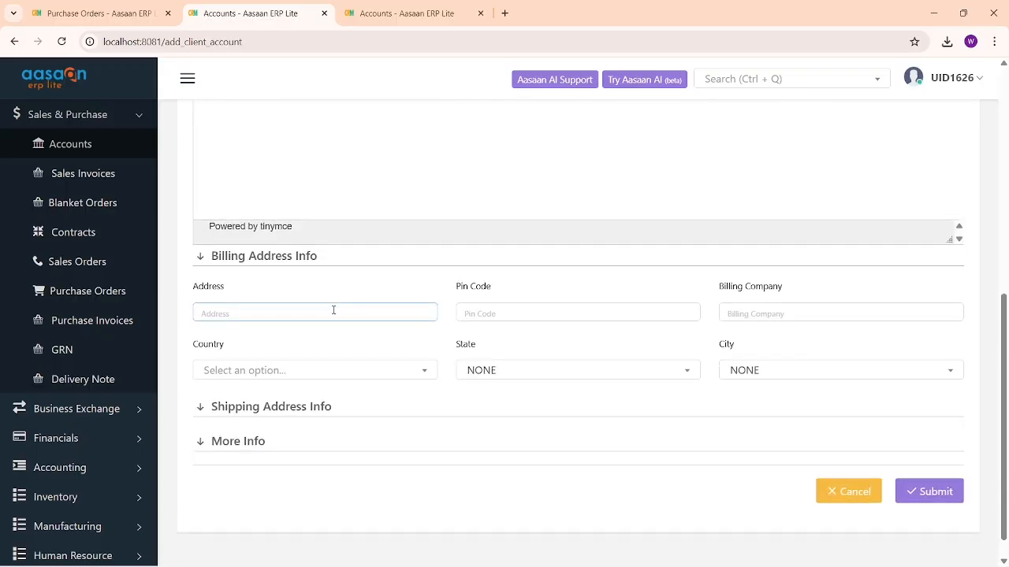
text(Delhi)
key(Tab)
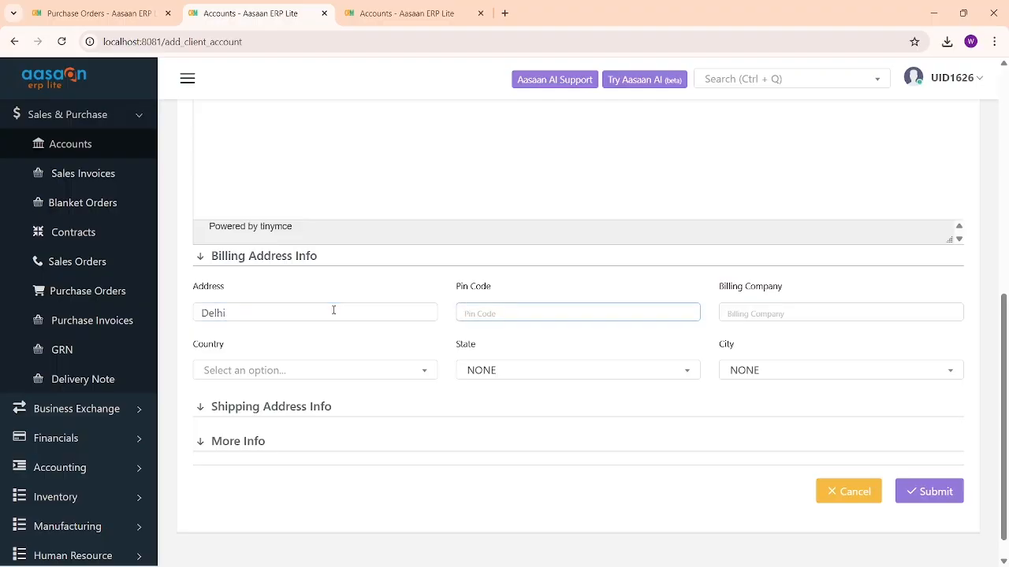
text(99999)
key(Tab)
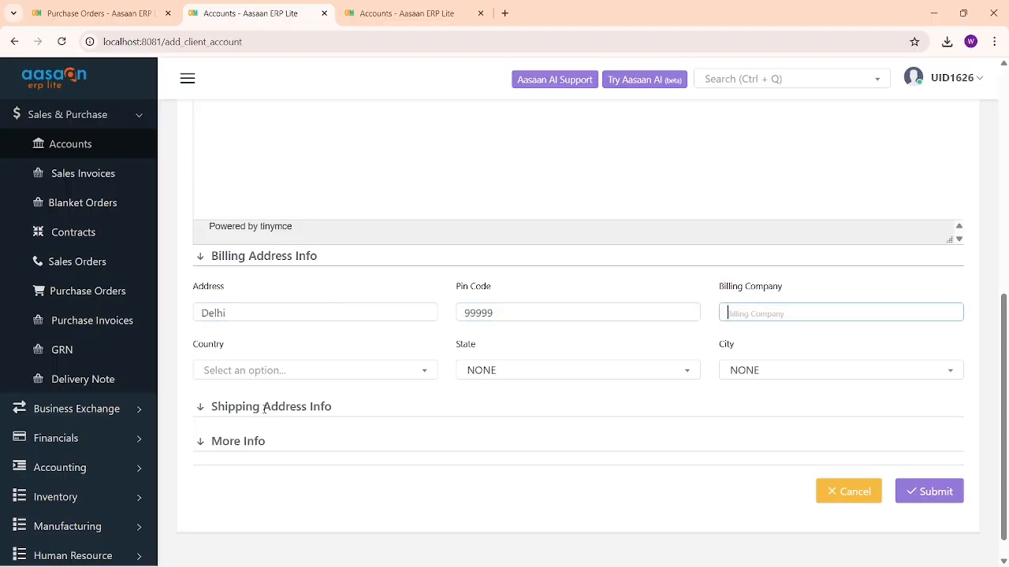
Set the billing country to INDIA, the state to DELHI and the city to Central Delhi.
click(326, 373)
text(Ini)
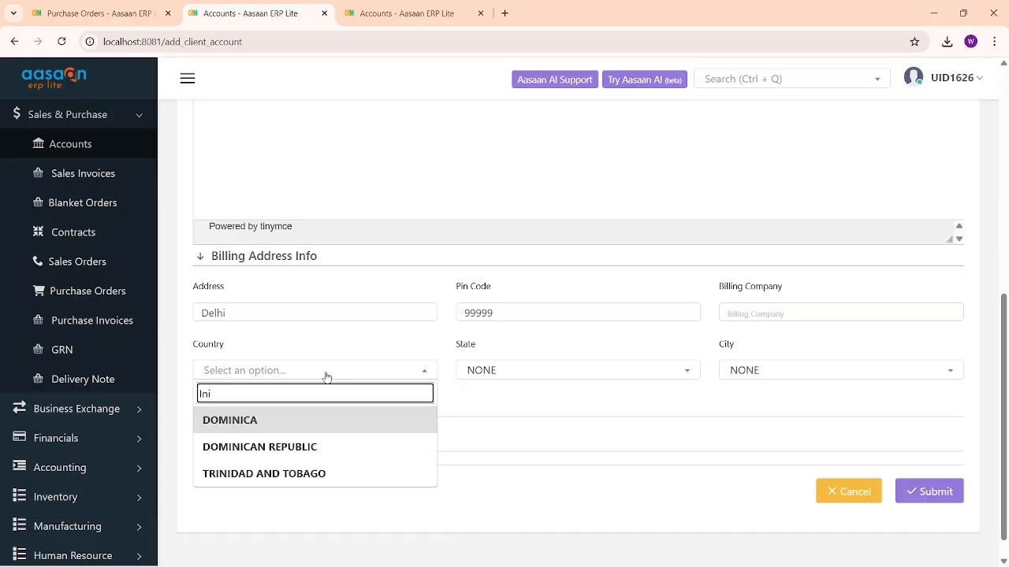
key(BackSpace)
text(di)
key(Return)
key(Tab)
key(Return)
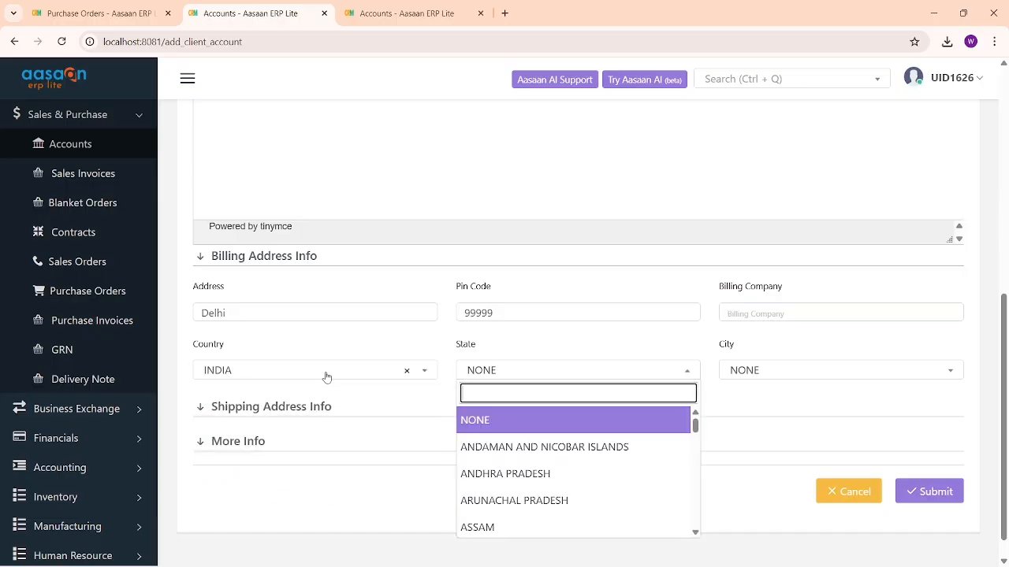
text(del)
key(Return)
key(Tab)
key(Return)
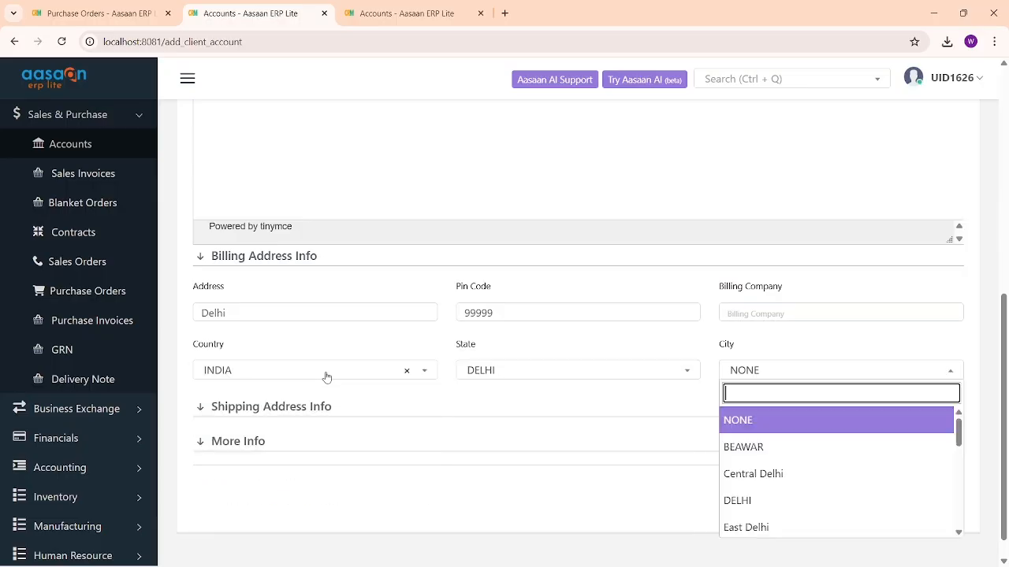
key(Down)
key(Down)
key(Return)
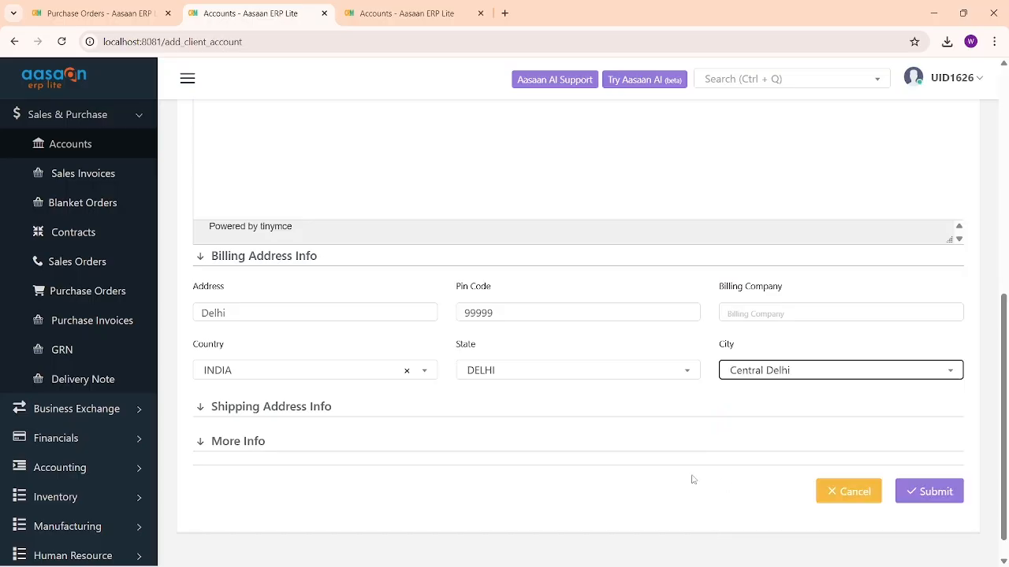
Expand the shipping address details and enter the shipping address and postal code.
click(370, 407)
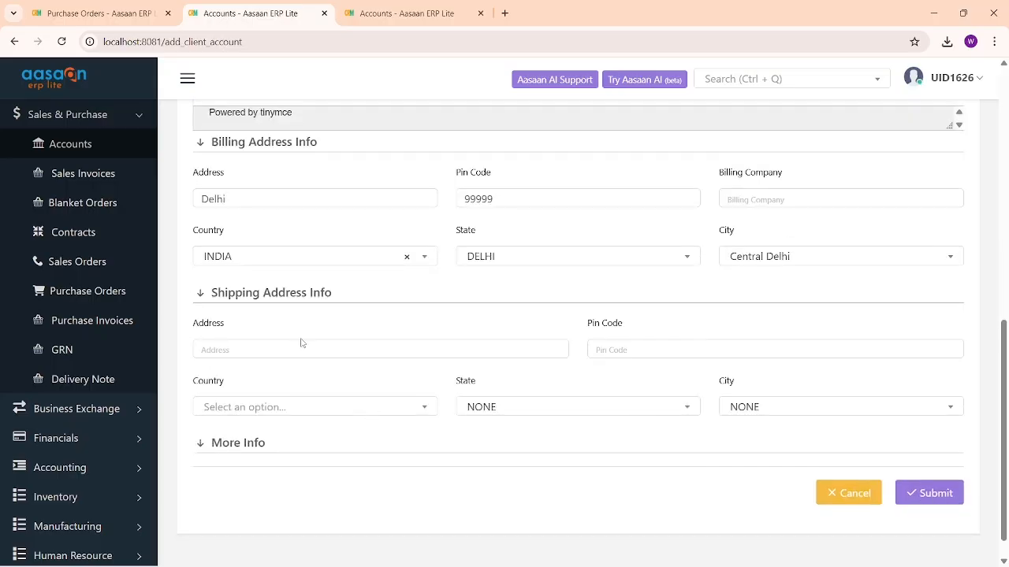
click(301, 348)
text(Okh)
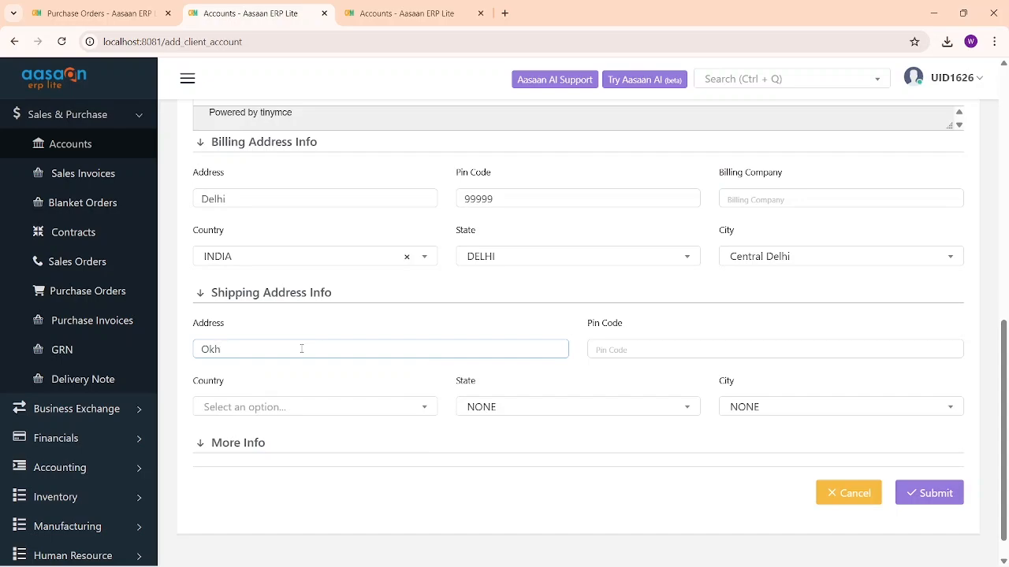
text(la Delhi)
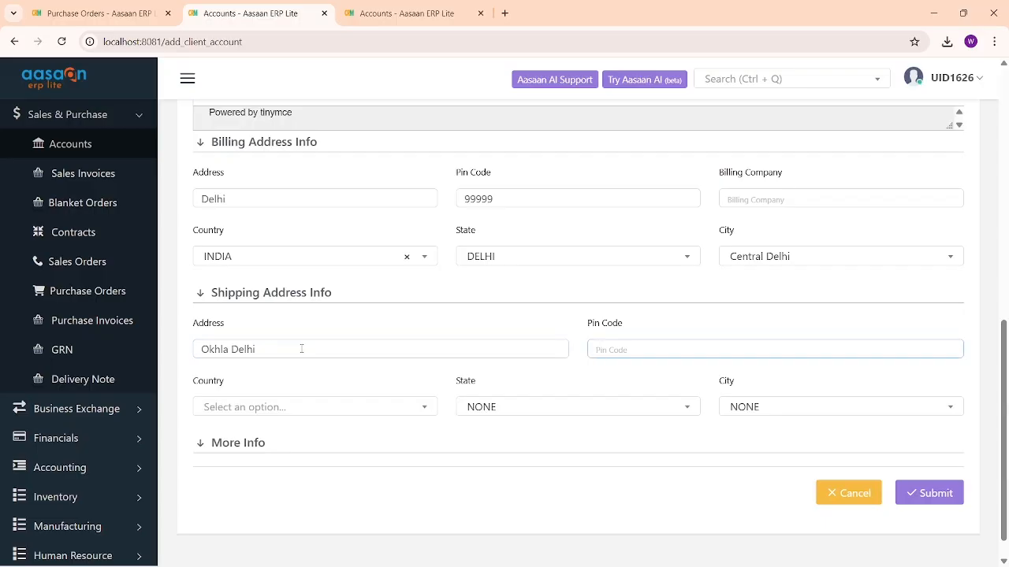
text(88789)
Set the shipping country to INDIA and the state and city to DELHI, and submit the account without saving the address in the browser.
click(238, 416)
text(i)
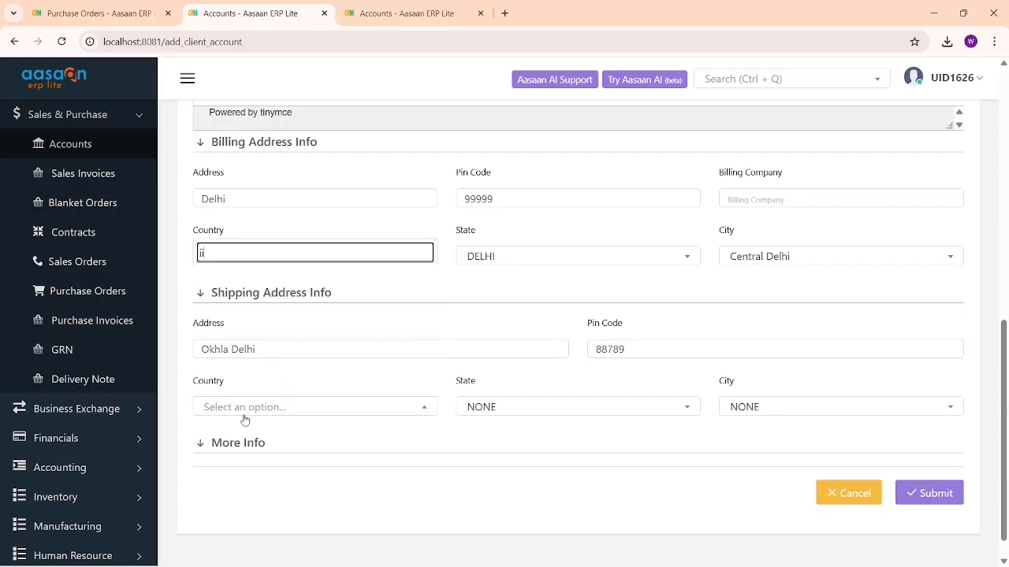
text(ndi)
key(Return)
key(Tab)
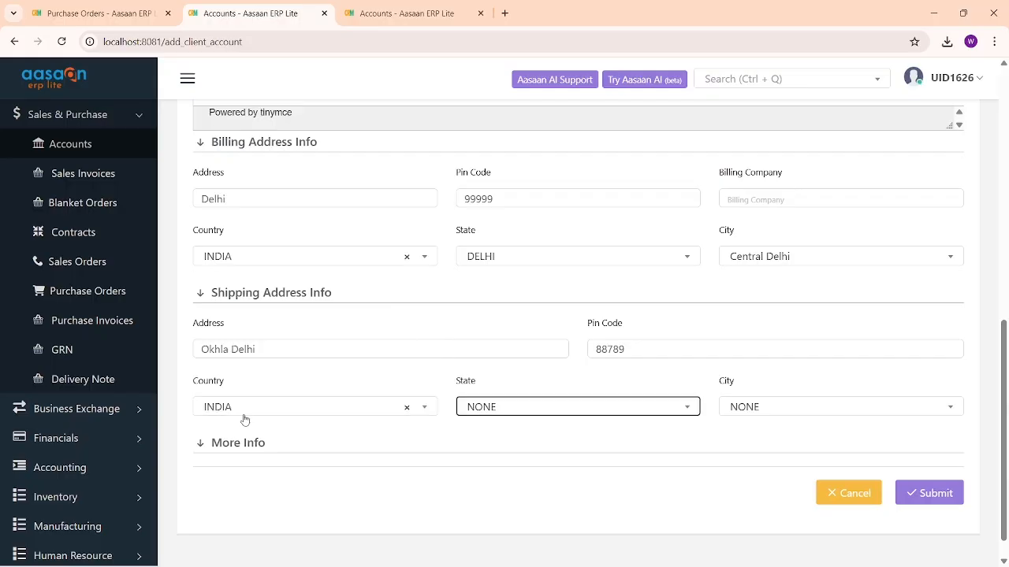
key(Return)
text(del)
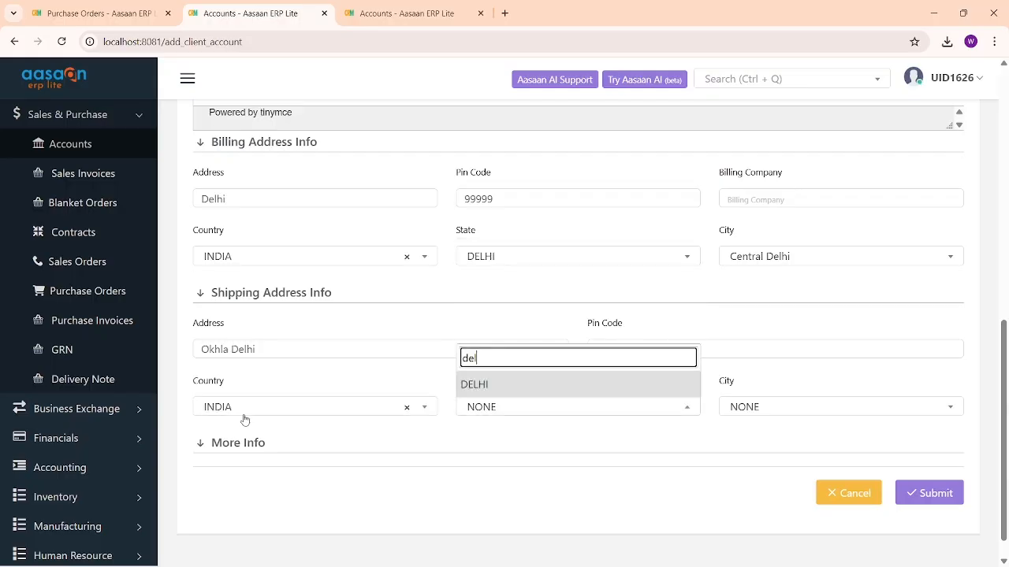
key(Return)
key(Tab)
key(Return)
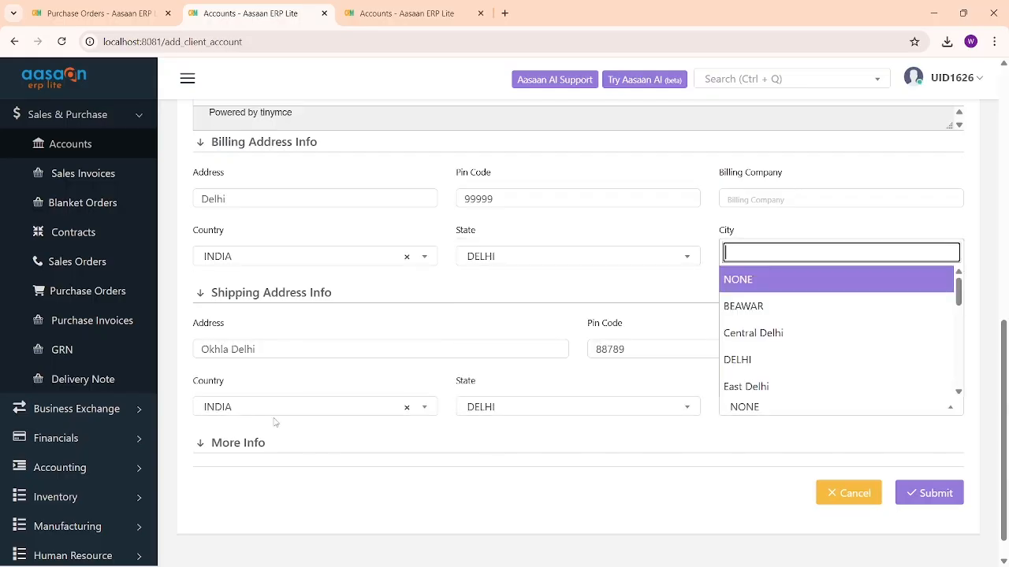
click(771, 361)
click(936, 491)
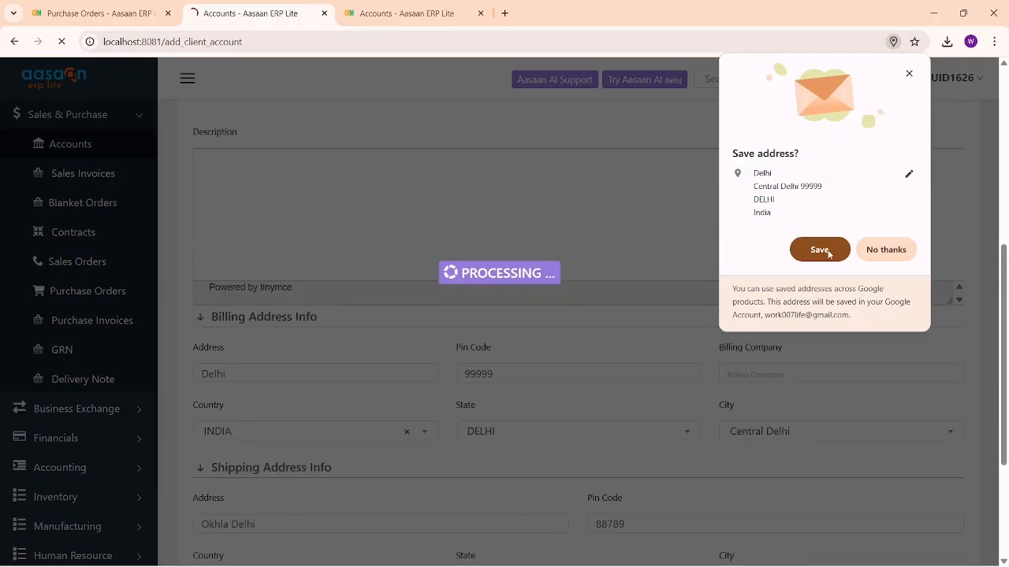
click(884, 249)
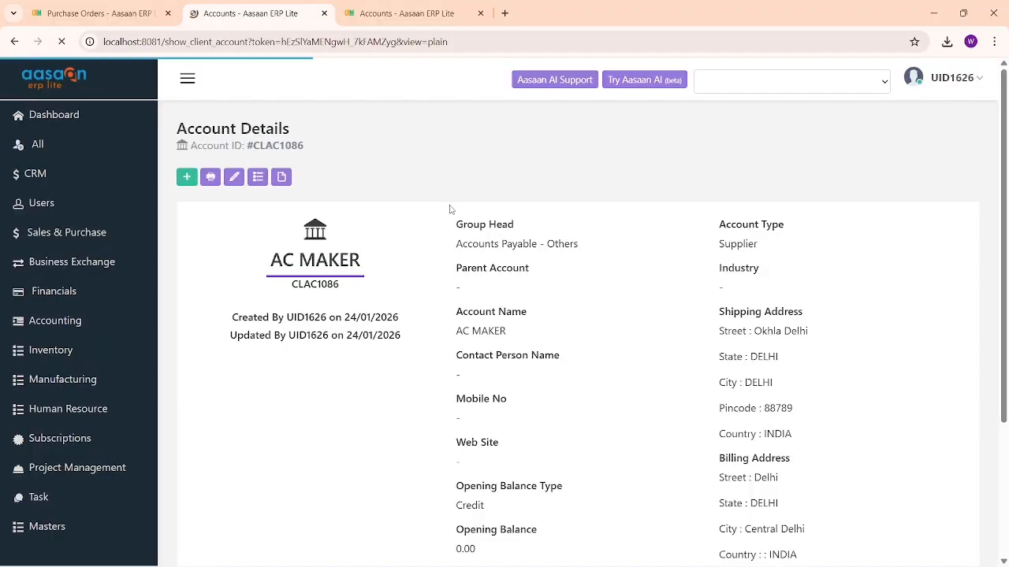
Return to the open purchase order form and select AC MAKER as its account.
click(150, 11)
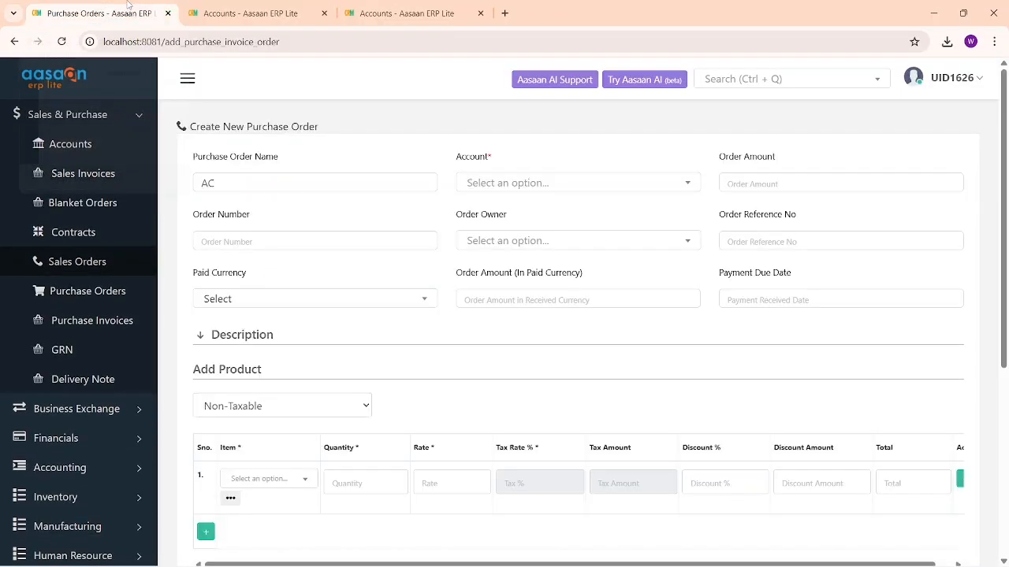
click(554, 182)
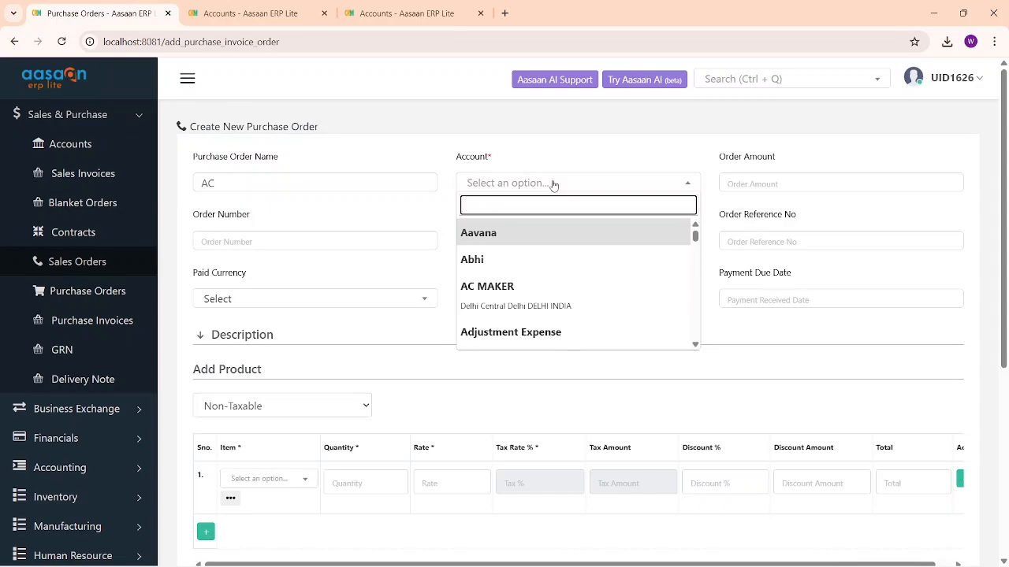
text(ac)
click(554, 242)
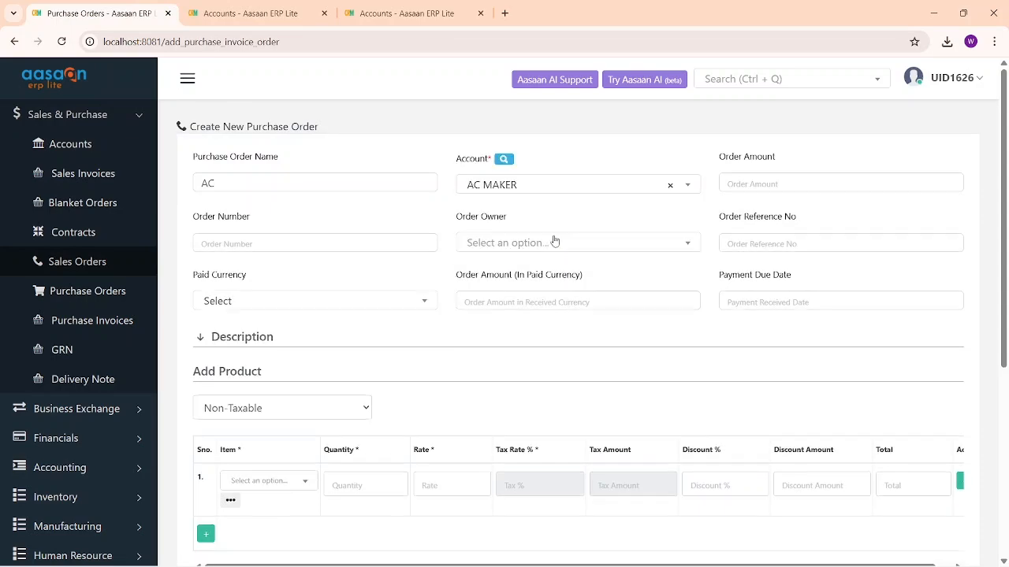
Review the purchase order's amount, number, owner and currency fields, the product table, and the available tax treatment options.
scroll(552, 238, down, 2)
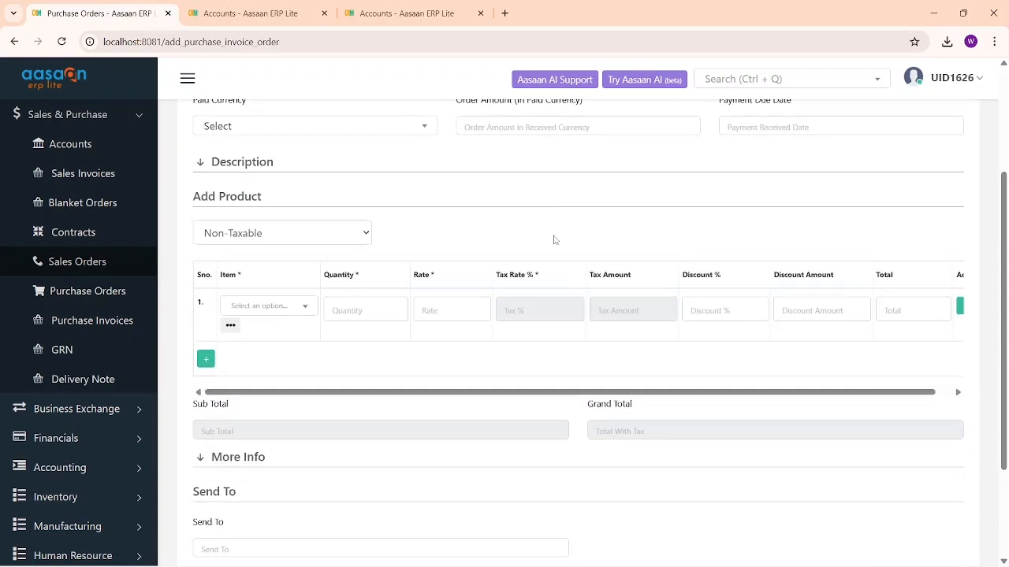
scroll(552, 239, up, 2)
drag(717, 157, 833, 175)
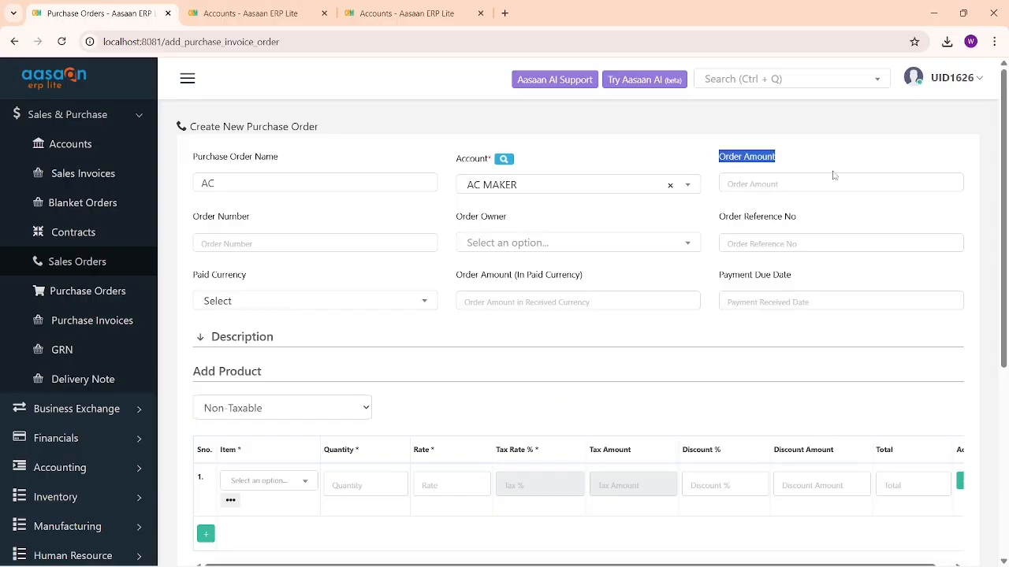
drag(201, 219, 306, 226)
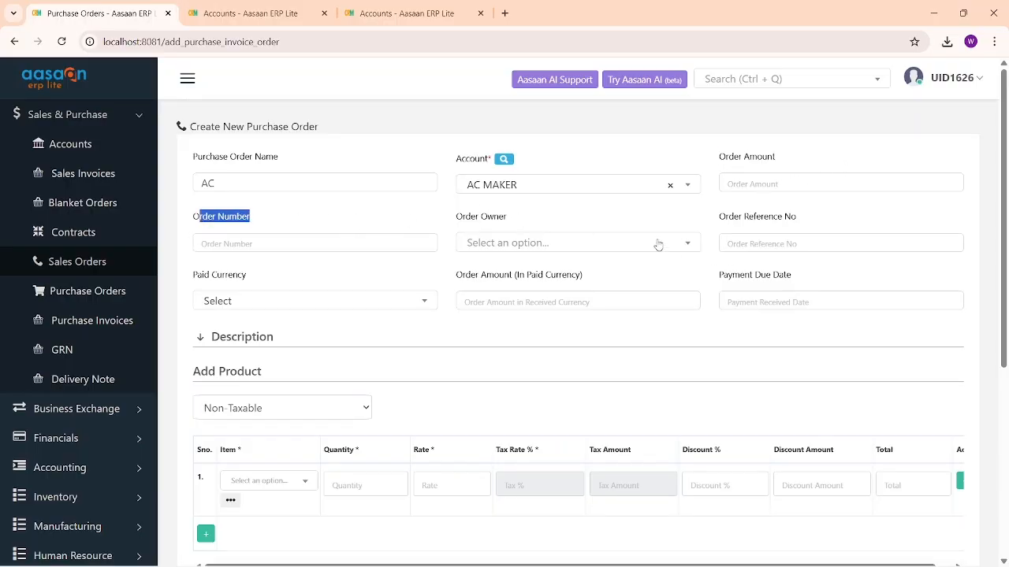
scroll(398, 271, down, 1)
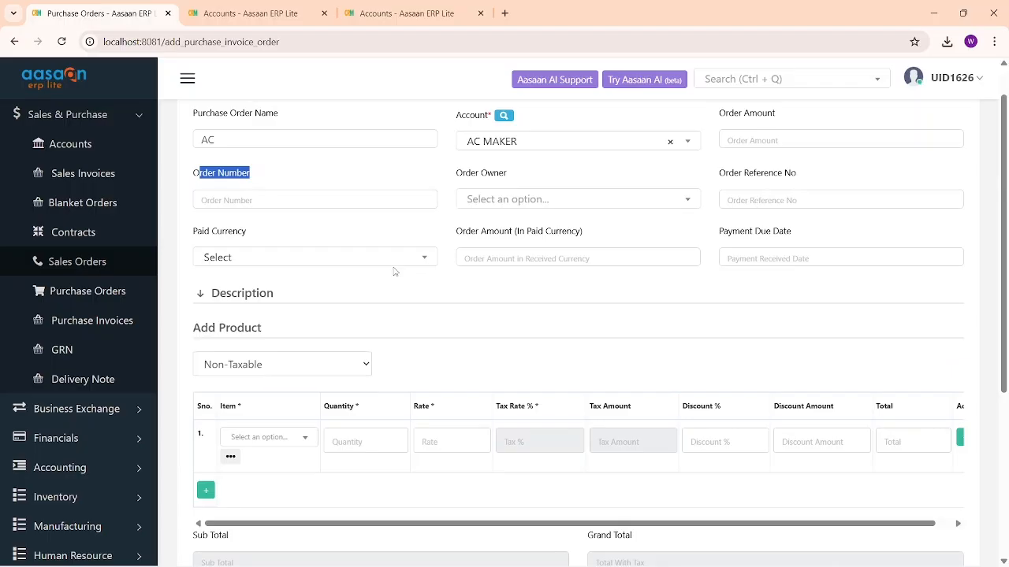
scroll(395, 271, up, 1)
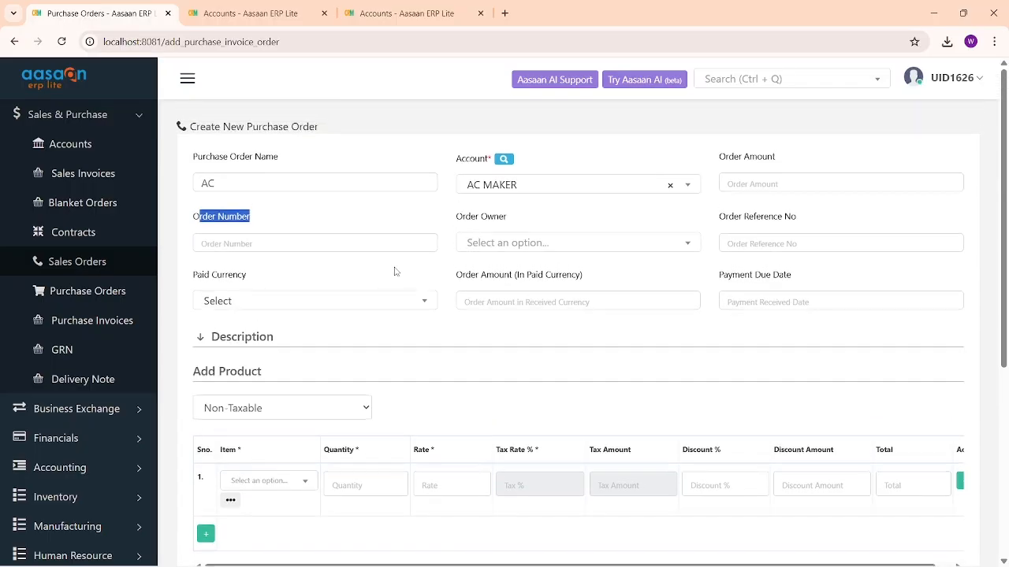
scroll(395, 271, down, 3)
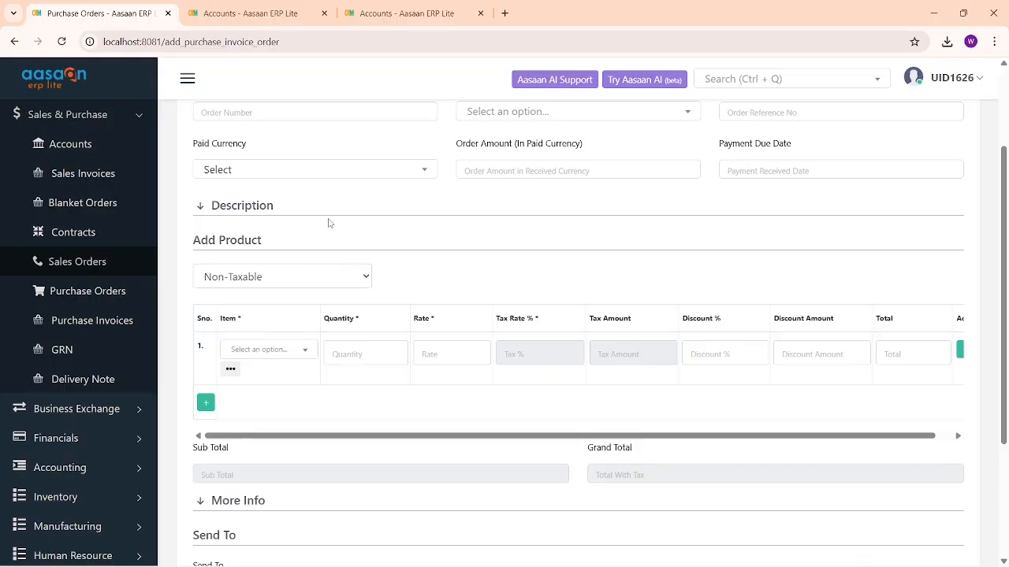
click(290, 283)
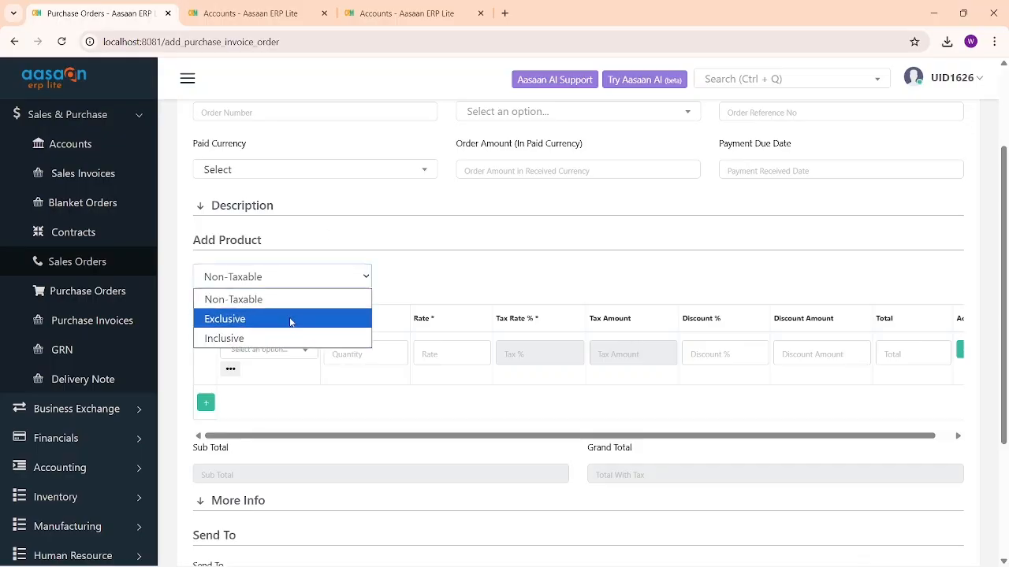
click(286, 332)
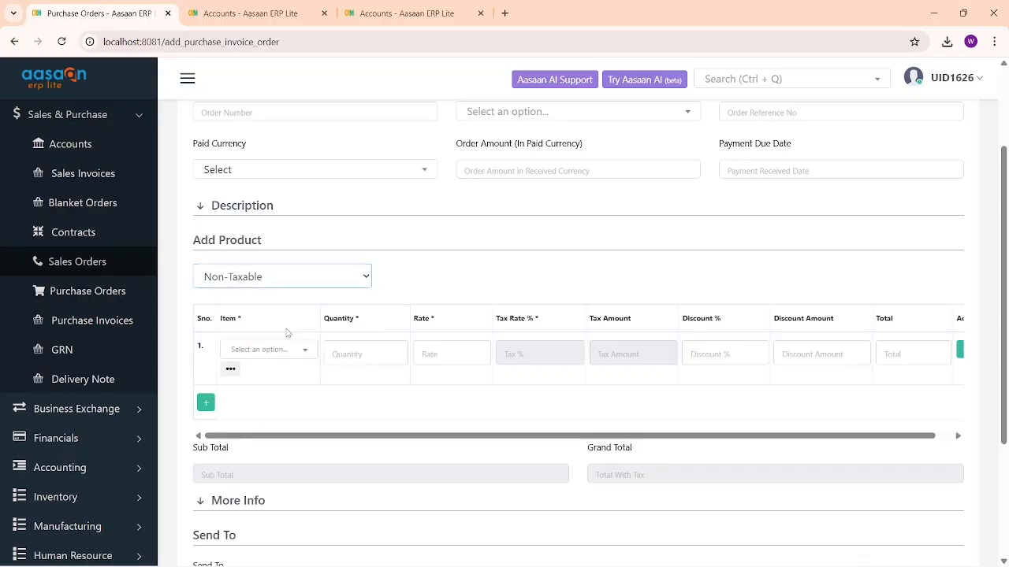
Set the product tax treatment to Inclusive and add the Air Conditioner item with a quantity of 10.
click(308, 213)
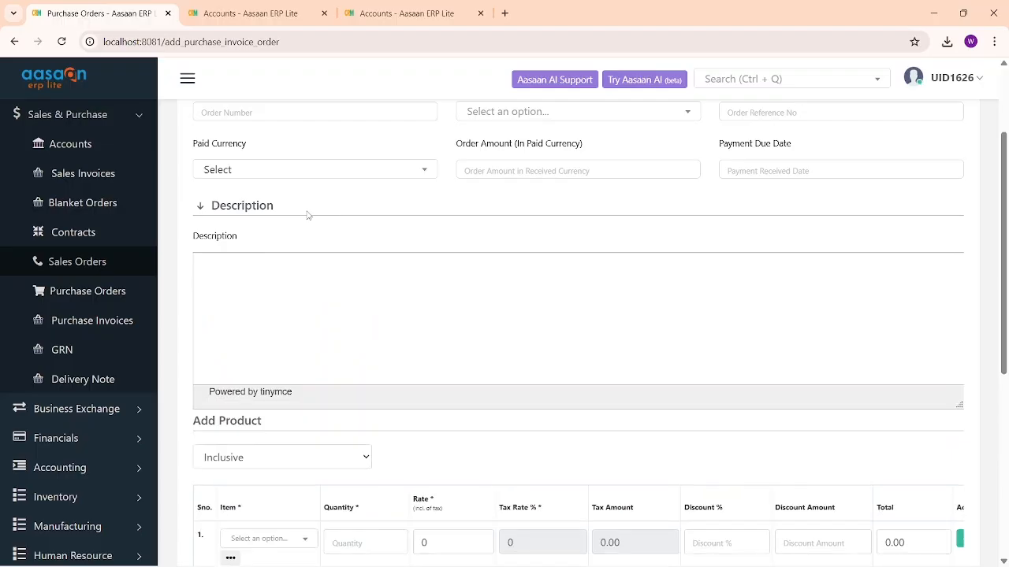
click(307, 214)
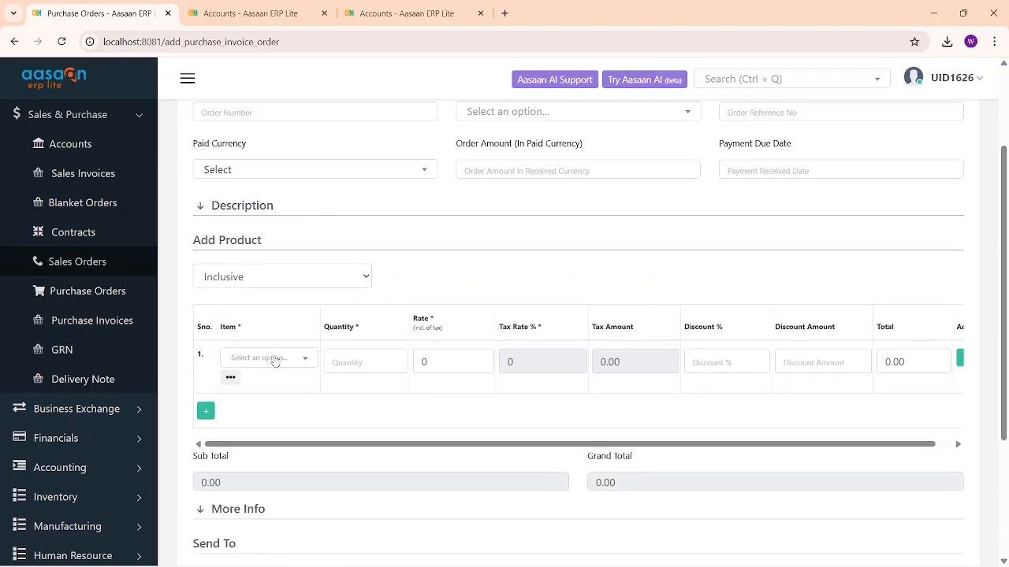
click(273, 357)
text(ac)
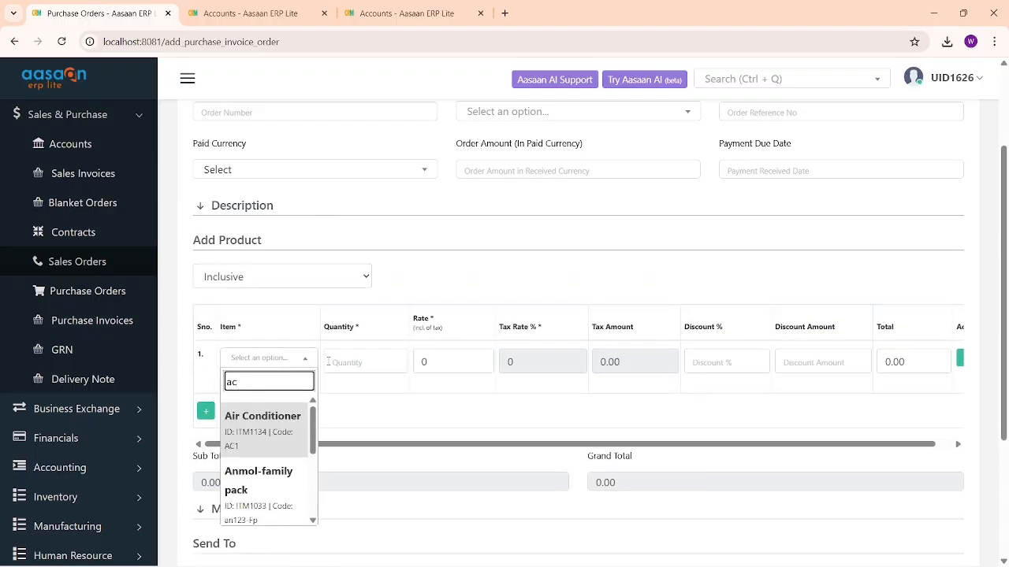
click(268, 441)
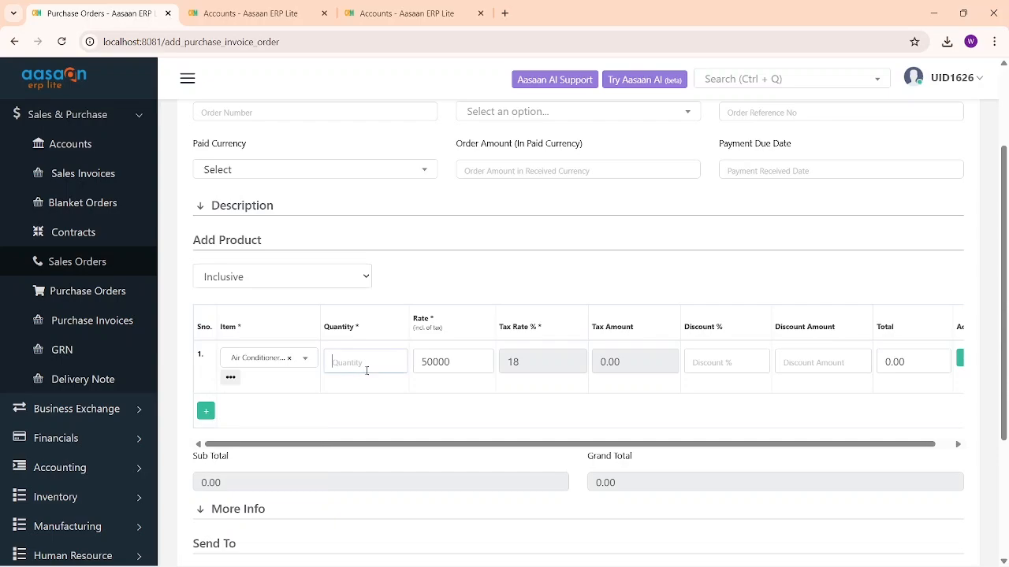
text(10)
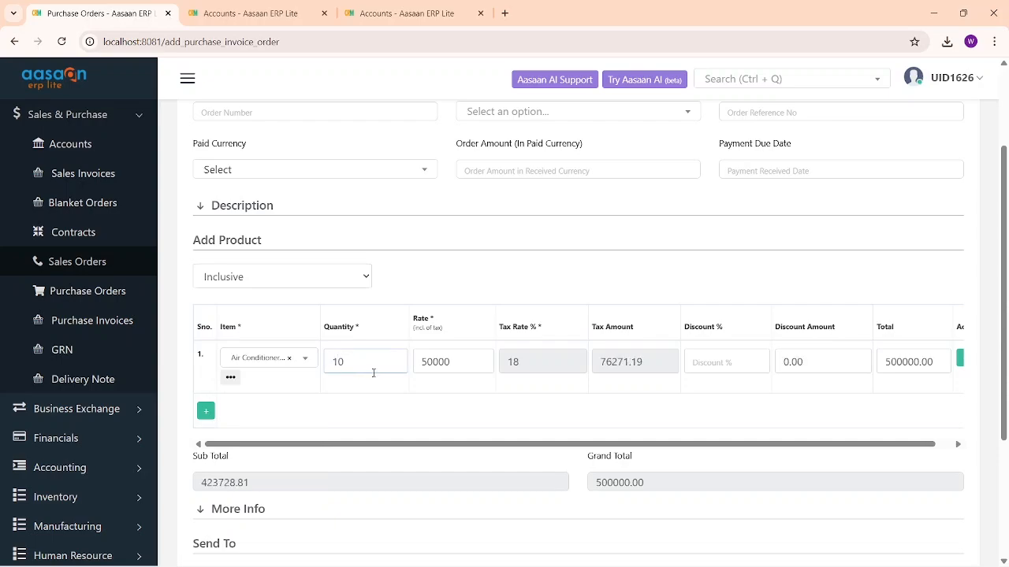
click(475, 427)
Apply a 5% discount to the Air Conditioner line and submit the purchase order.
click(739, 359)
text(5)
click(756, 424)
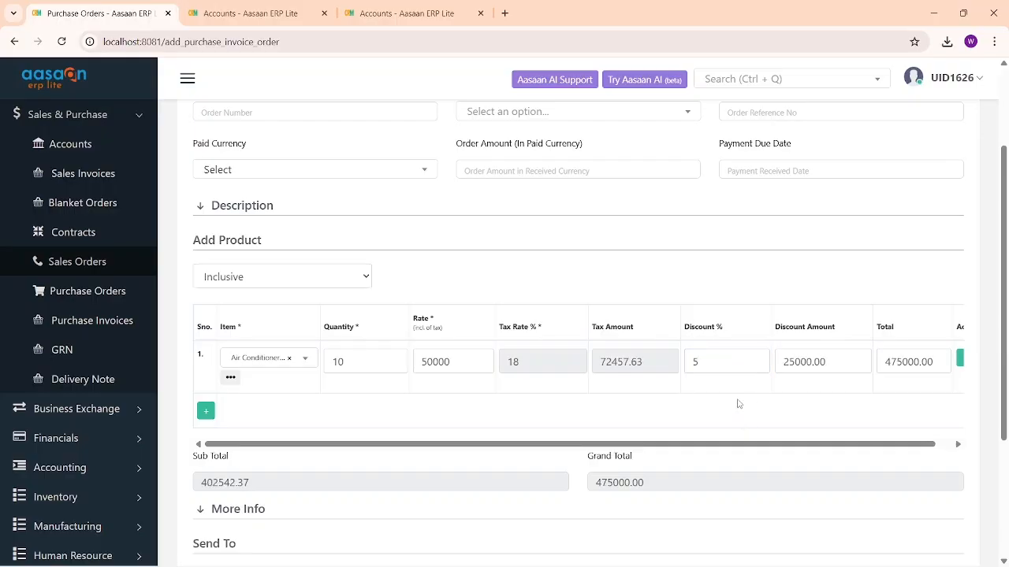
scroll(706, 400, down, 1)
scroll(707, 396, down, 1)
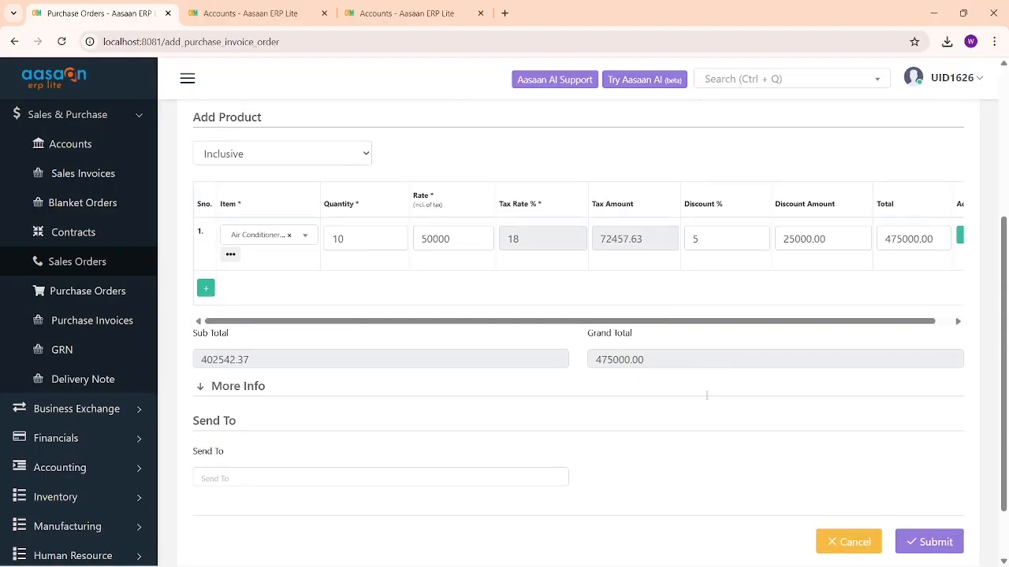
click(945, 492)
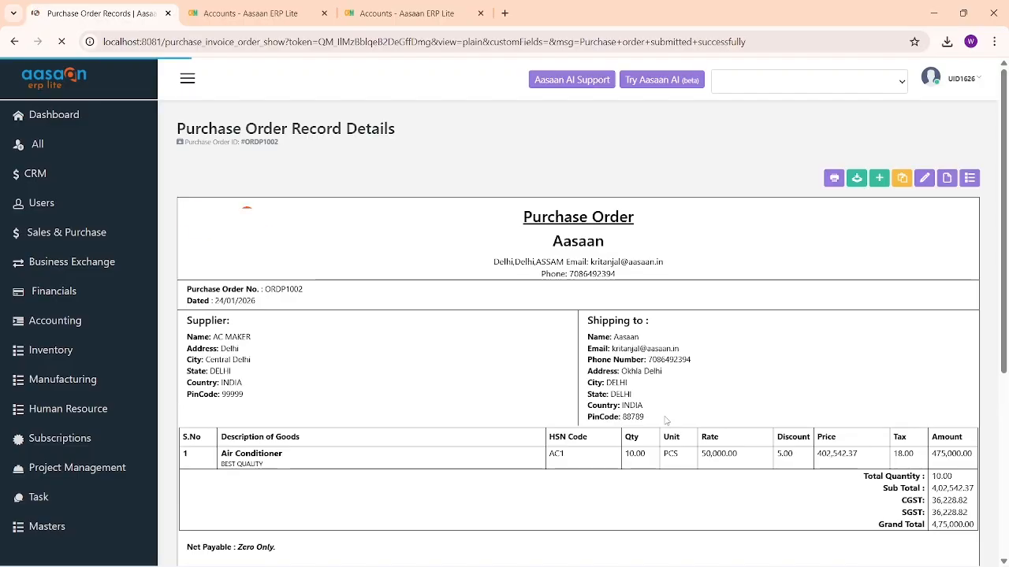
Review the submitted purchase order's number, item line and terms, and download the order document.
double_click(290, 288)
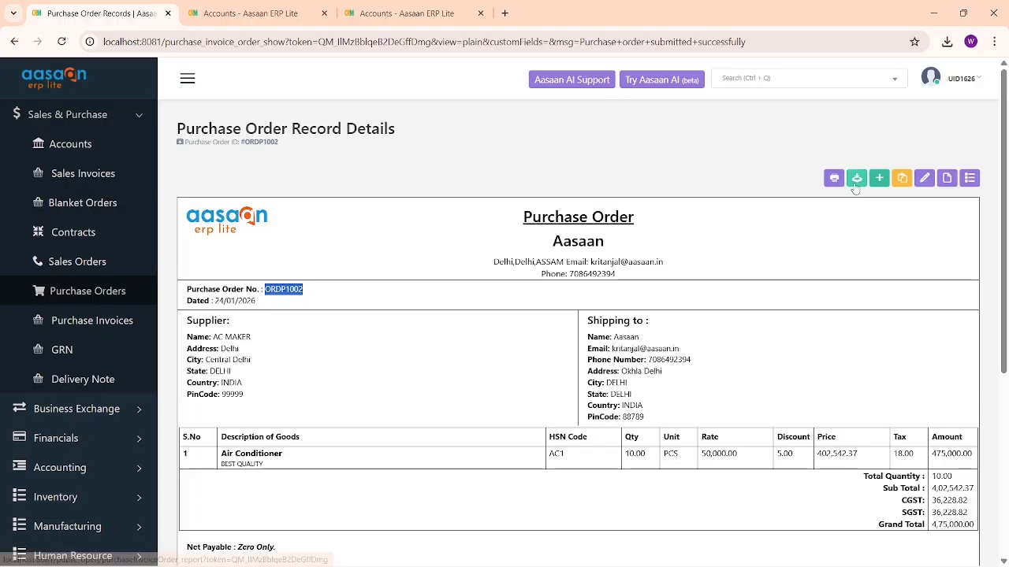
scroll(698, 320, down, 3)
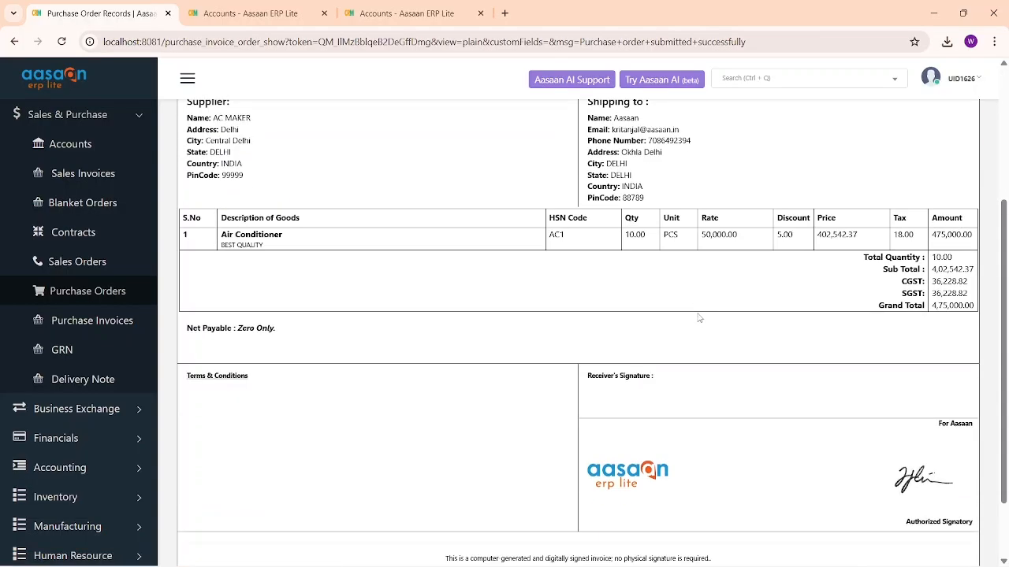
scroll(698, 320, up, 3)
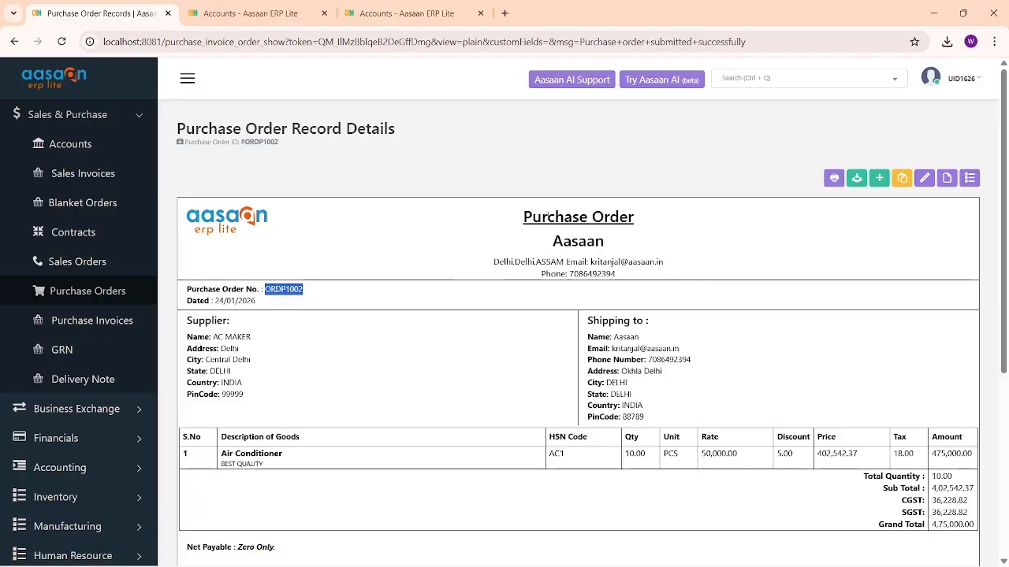
drag(531, 217, 768, 230)
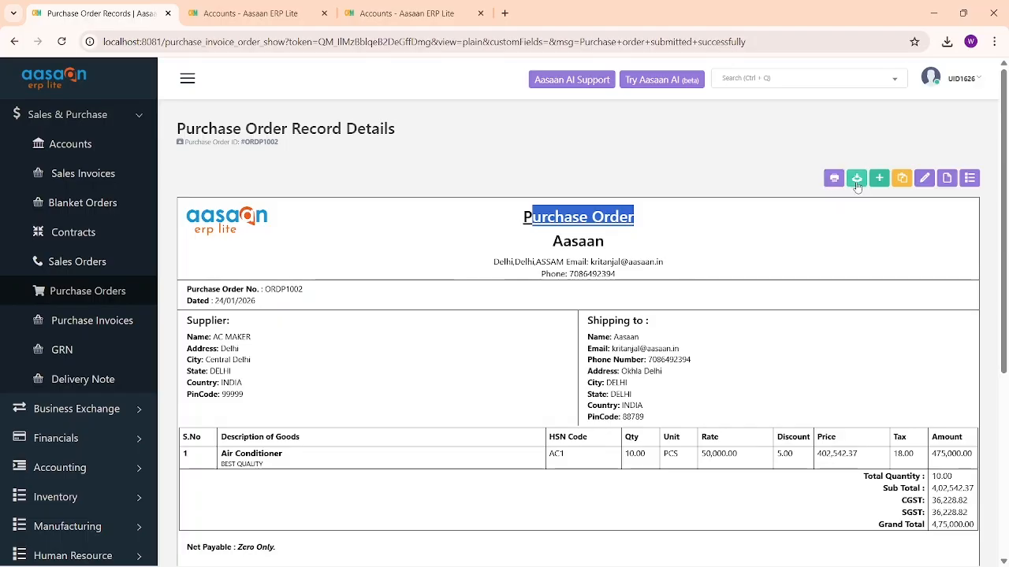
click(856, 183)
click(835, 243)
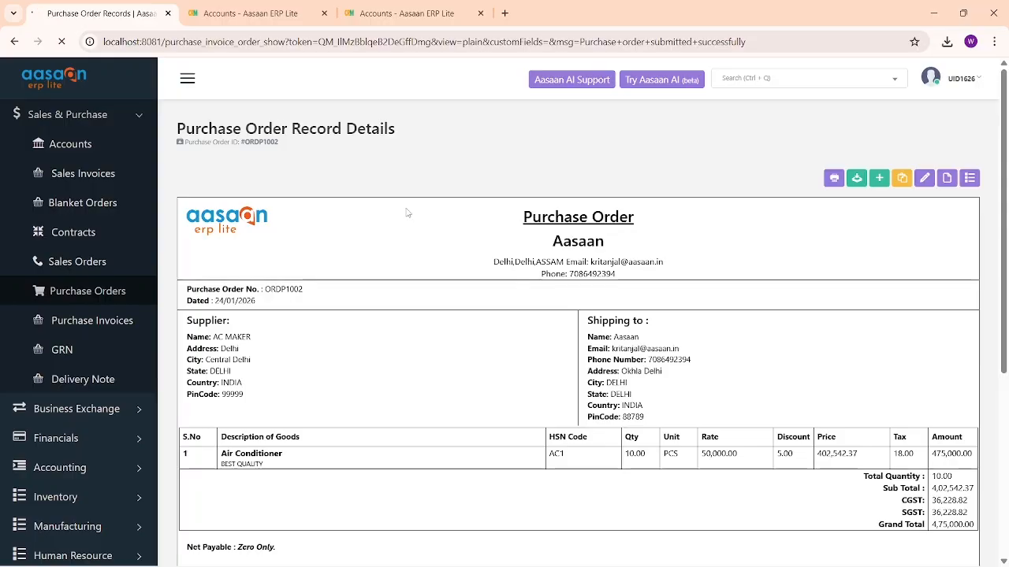
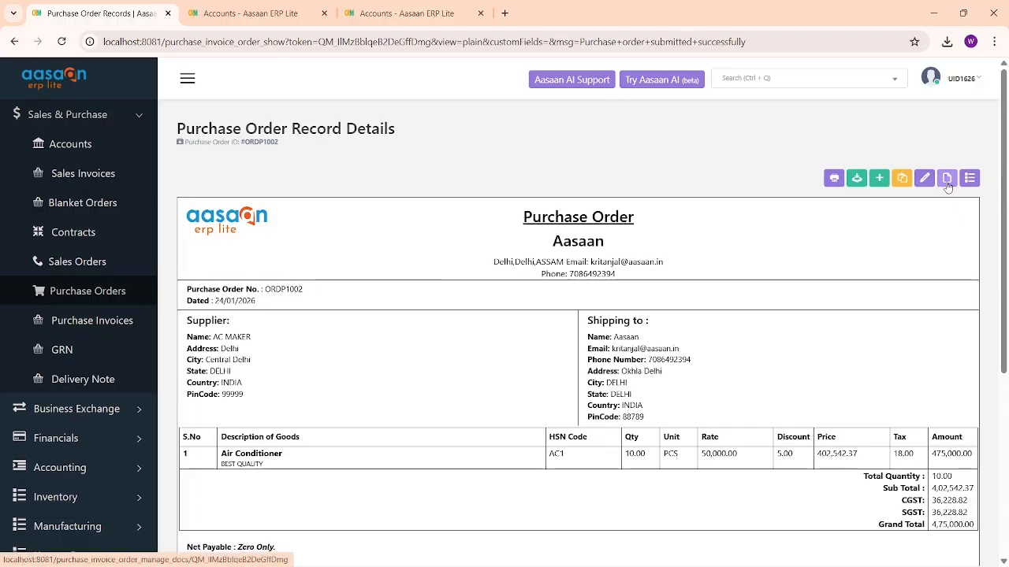
Return to the purchase orders list and examine the AC MAKER order's name, tax and amount values.
click(971, 180)
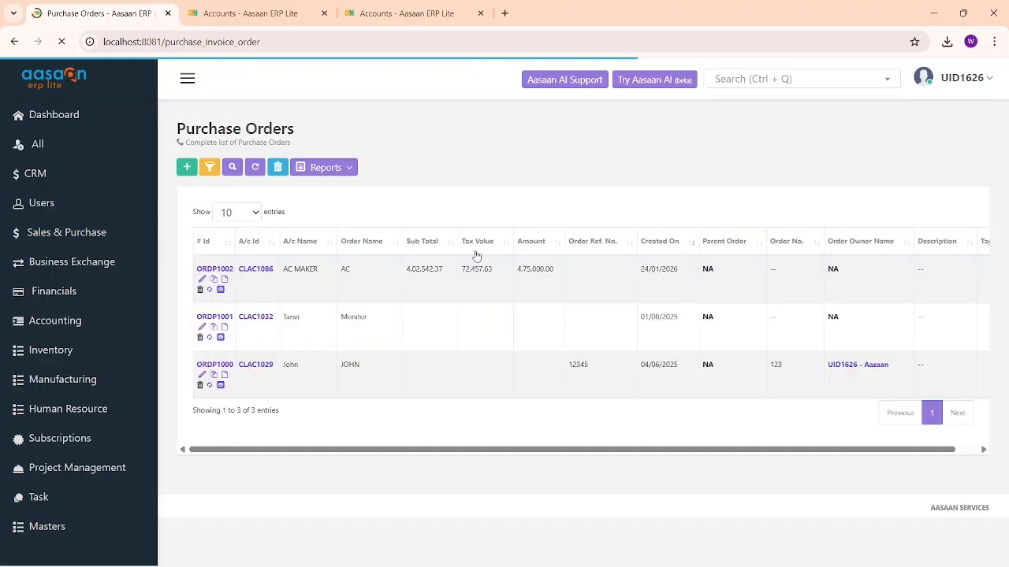
drag(285, 269, 544, 267)
click(583, 268)
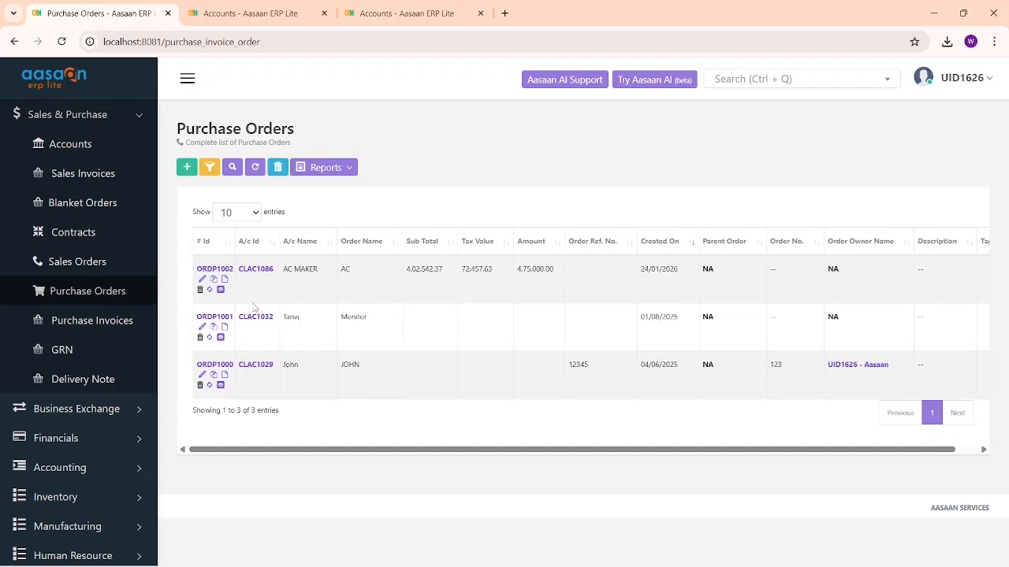
Open the GRN list in a separate browser tab beside the purchase orders and start a new GRN record.
right_click(85, 349)
click(371, 337)
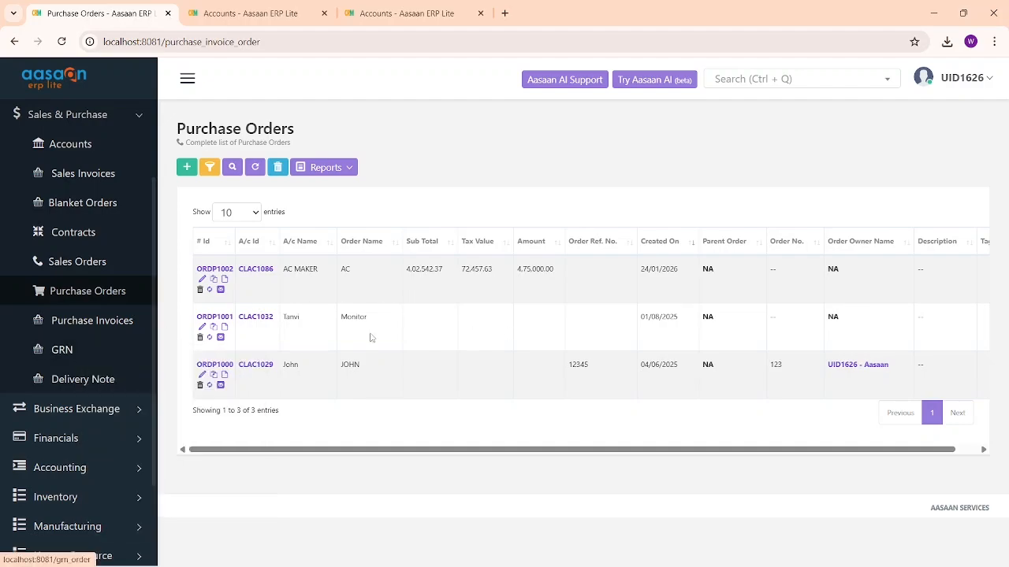
drag(379, 9, 266, 7)
click(163, 4)
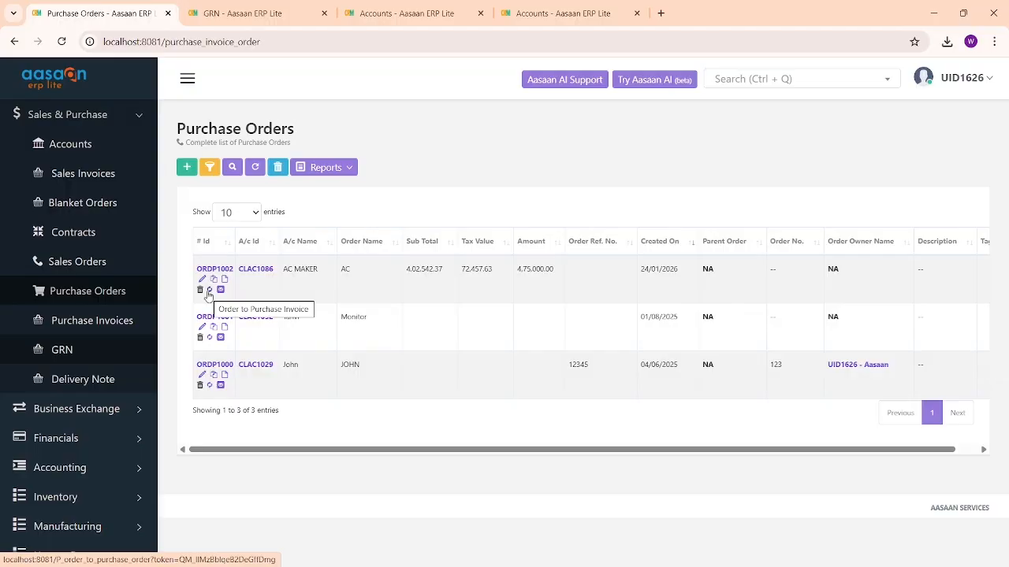
drag(305, 268, 332, 276)
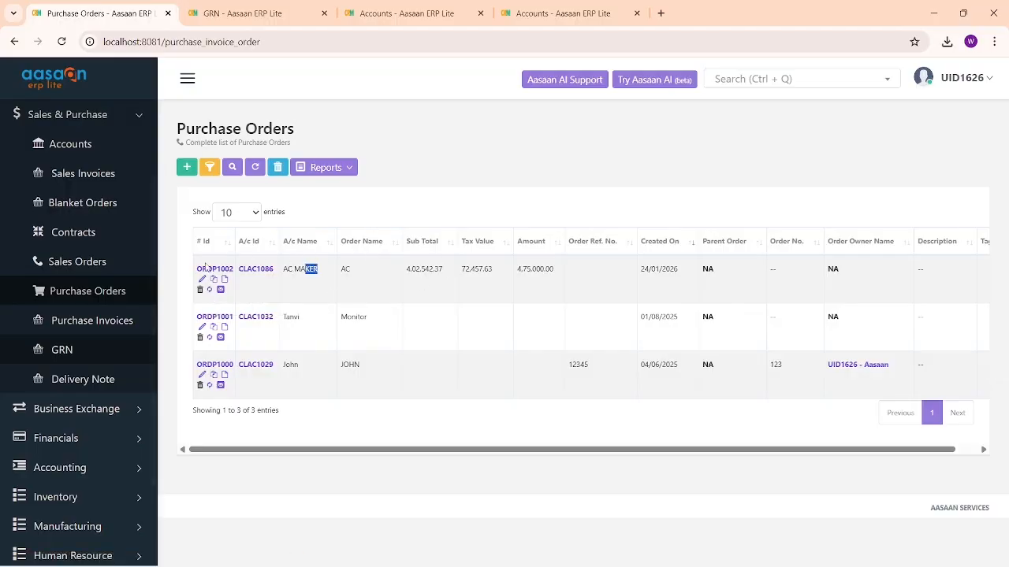
click(262, 10)
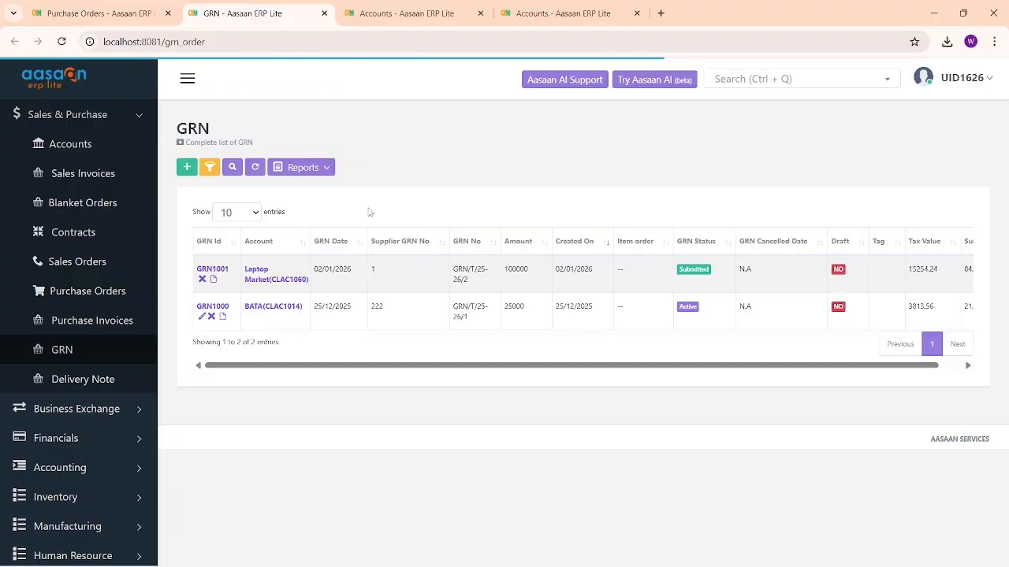
click(182, 169)
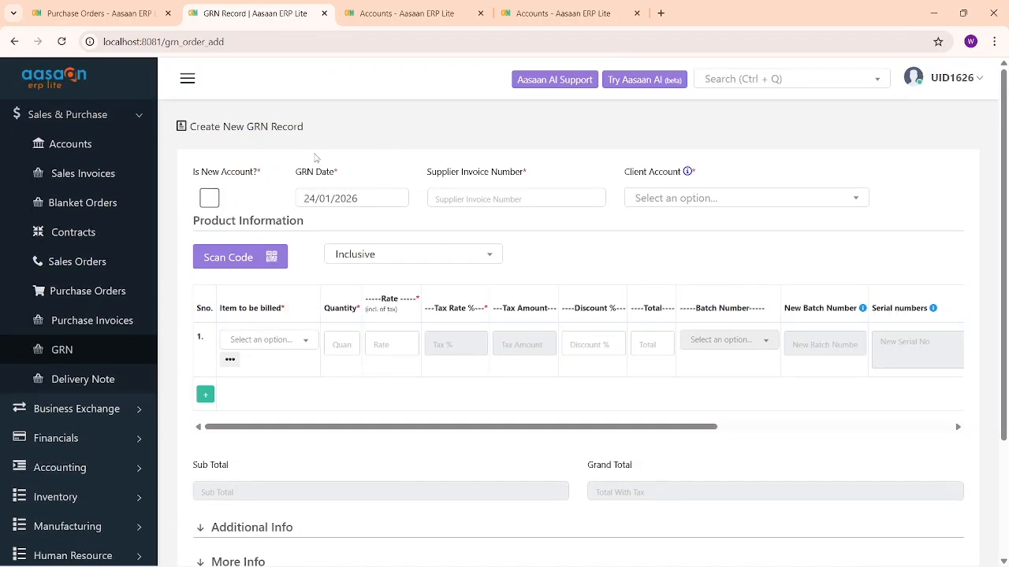
Open the AC MAKER purchase order's details in a separate browser tab for reference and return to the new GRN form.
click(53, 4)
click(221, 267)
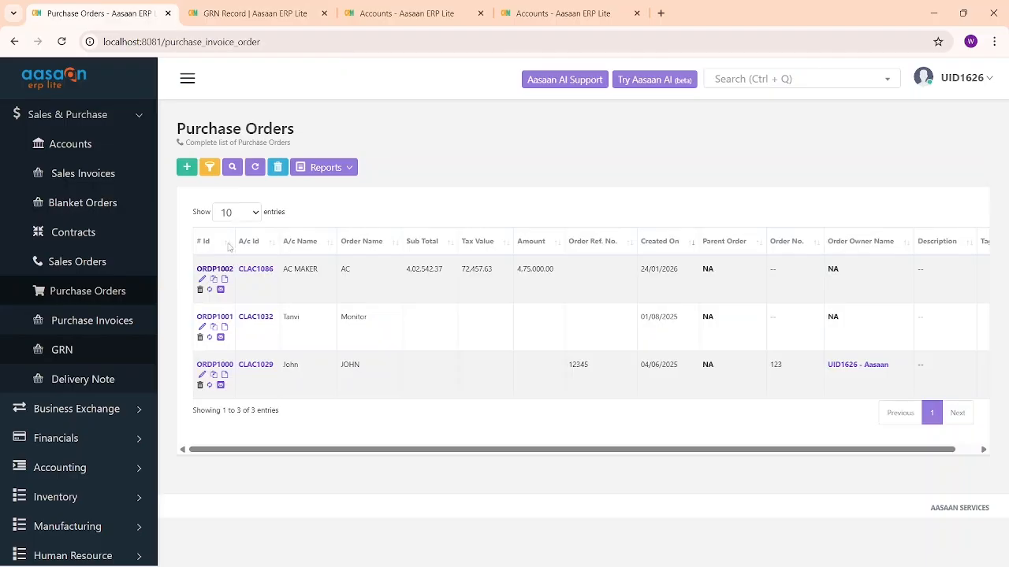
click(386, 13)
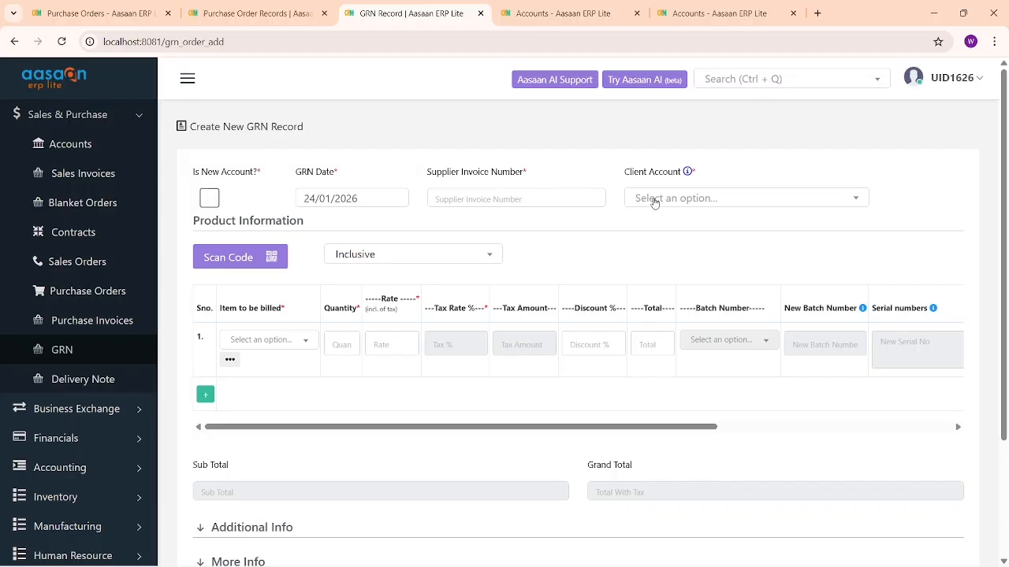
Set the GRN's client account to AC MAKER, its date to 24/01/2026 and the supplier invoice number to 23421.
click(652, 200)
click(669, 347)
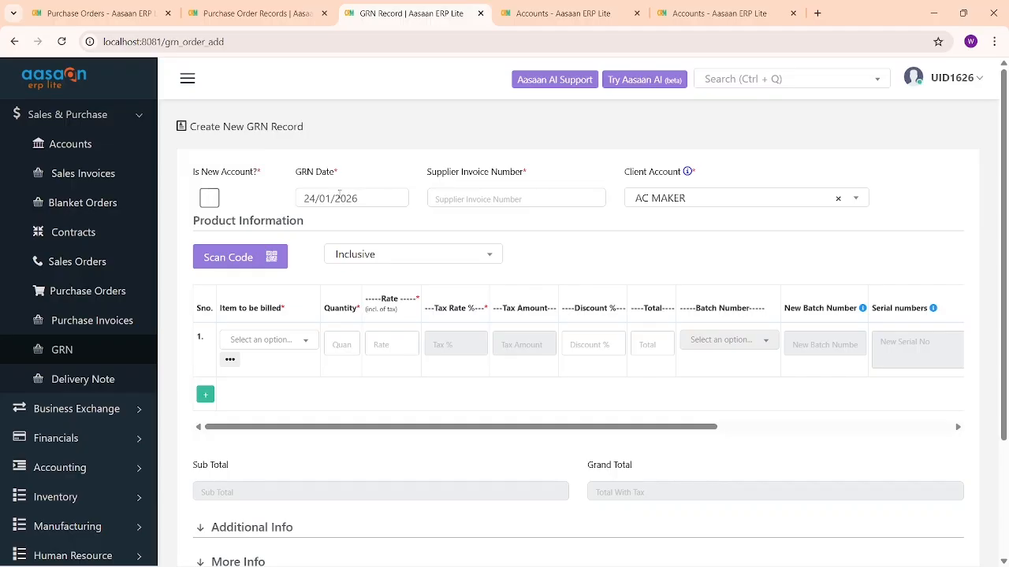
click(338, 195)
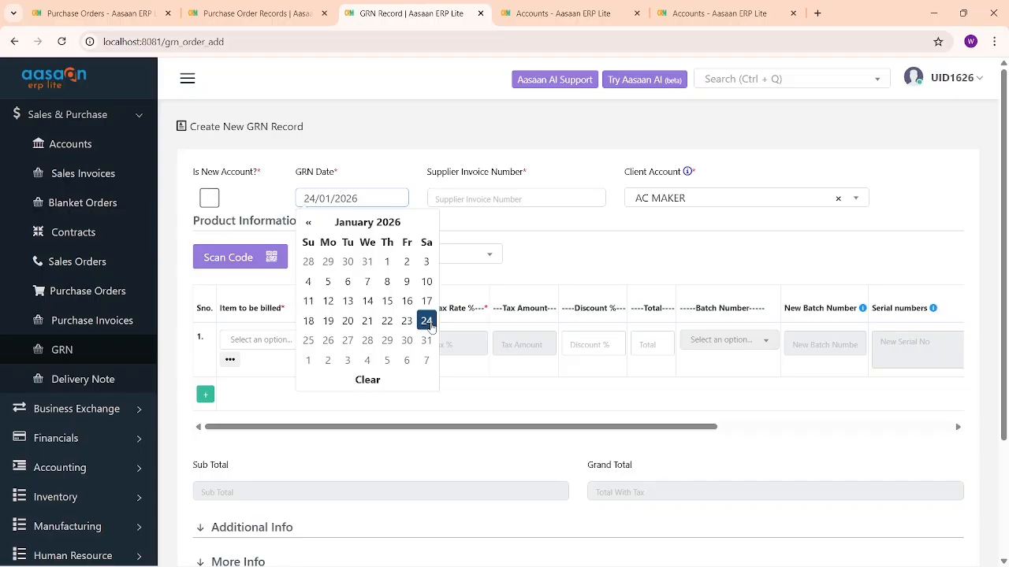
click(426, 321)
click(518, 203)
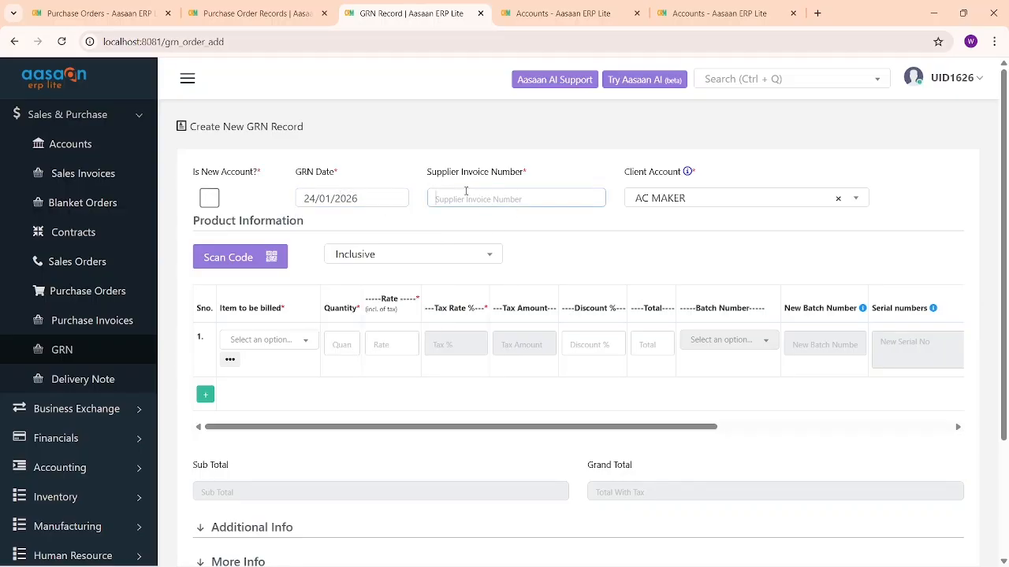
drag(427, 177, 528, 181)
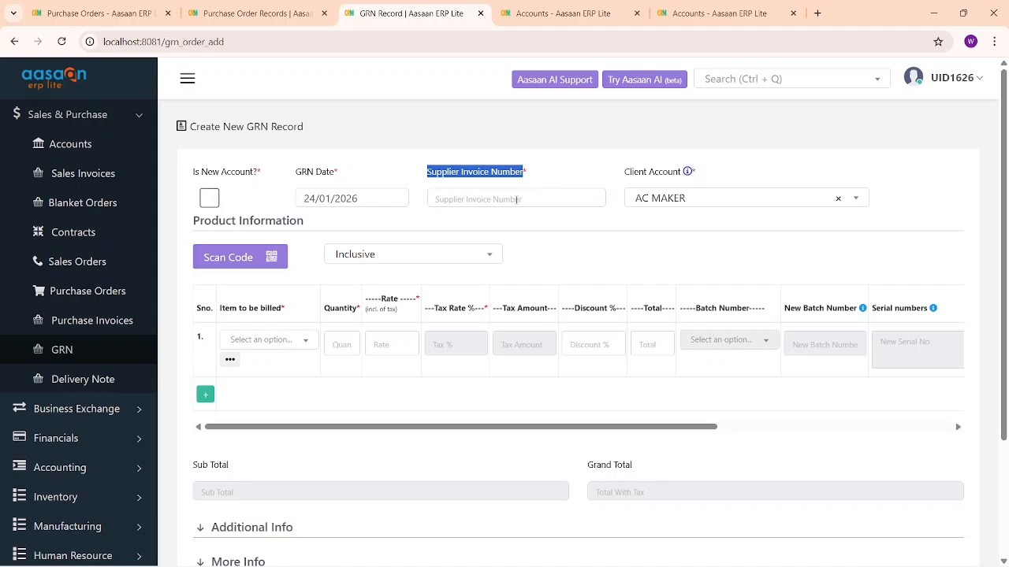
click(518, 199)
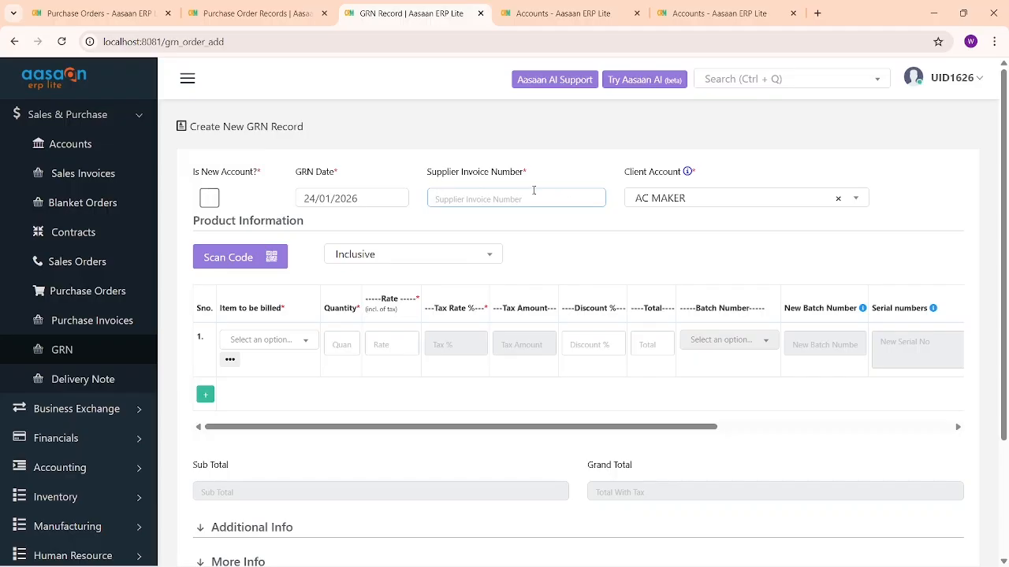
text(23421)
Add Air Conditioner as the GRN item and set its quantity to 10, consulting the purchase order for the quantity.
click(282, 340)
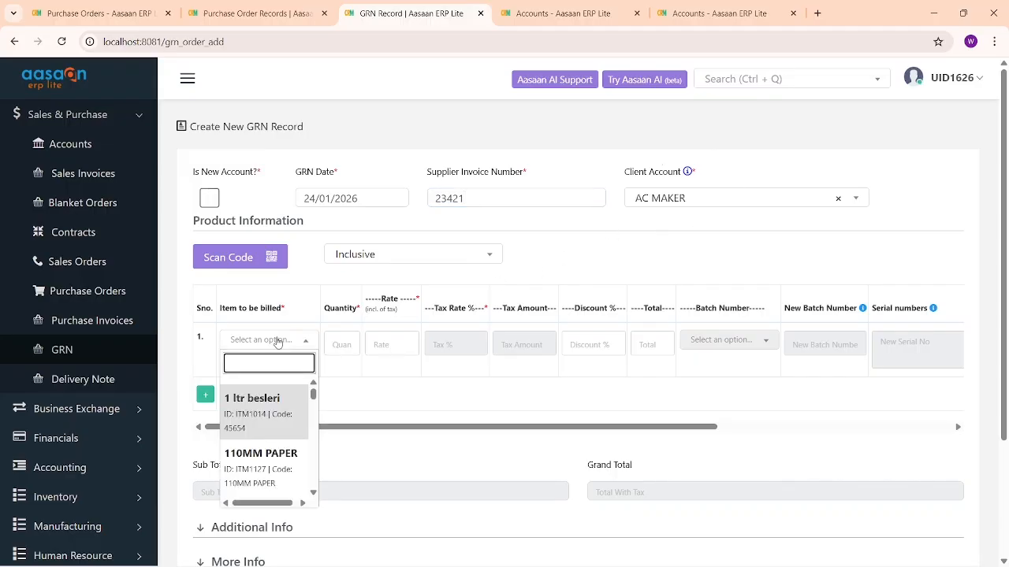
text(Air)
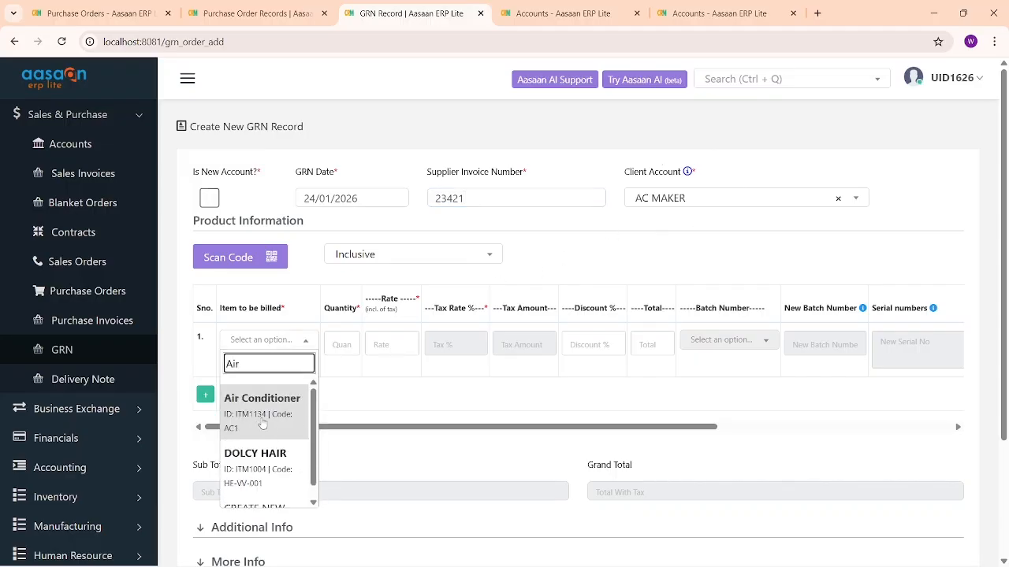
click(262, 418)
click(252, 13)
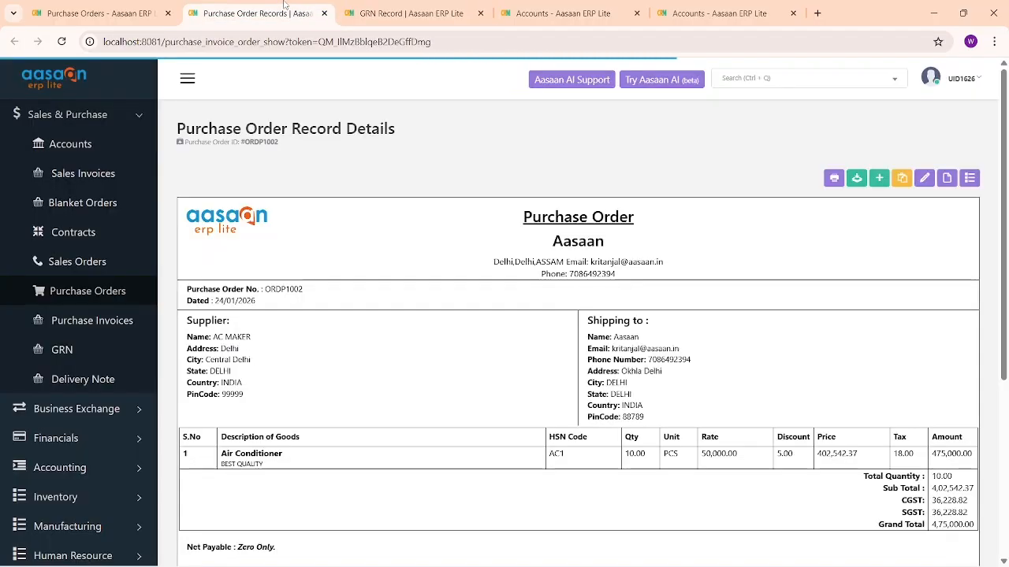
double_click(644, 455)
click(401, 13)
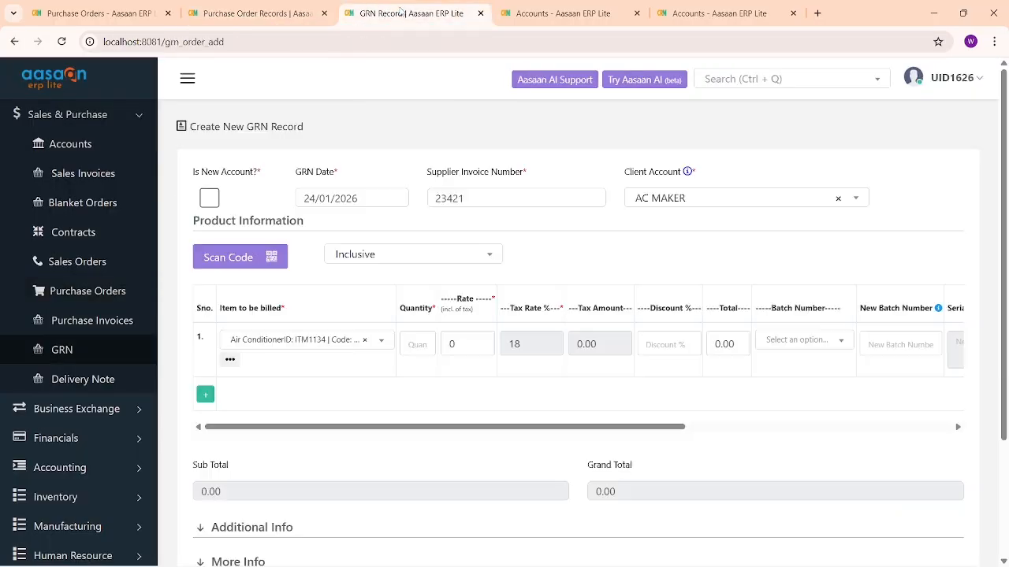
click(425, 344)
text(10)
key(Tab)
Check the Air Conditioner rate in the purchase order and set the GRN line's rate to 5000.
key(ctrl+shift+Tab)
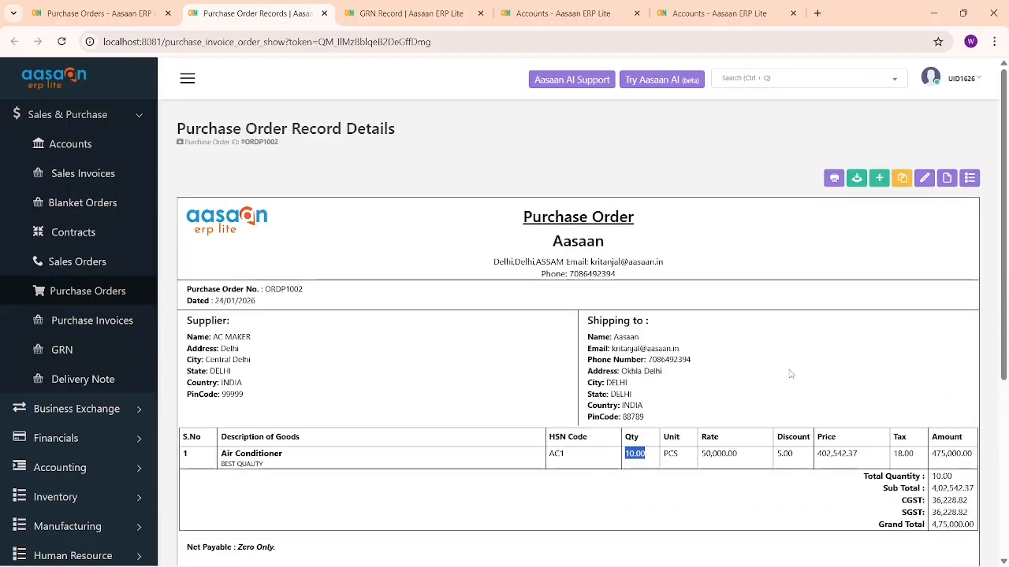
key(ctrl+Tab)
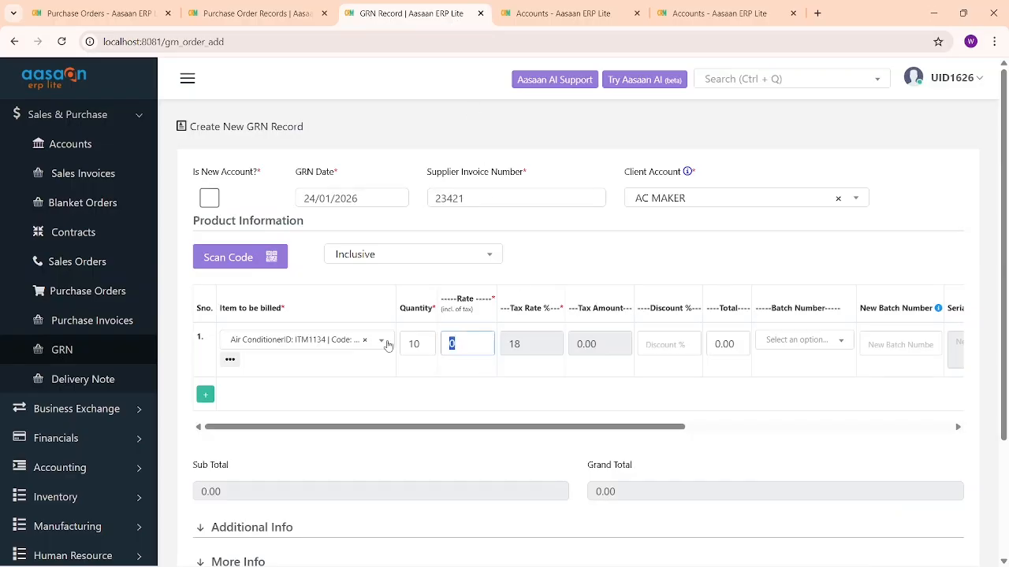
text(000)
click(541, 404)
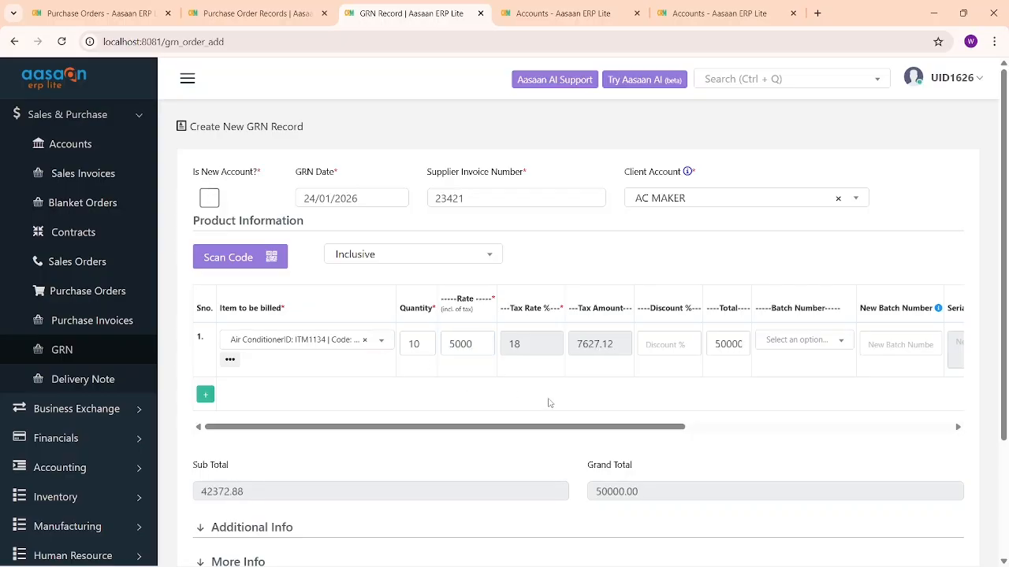
Look through the existing batch options for the Air Conditioner line and enter 888723 as its new batch number.
drag(666, 426, 848, 426)
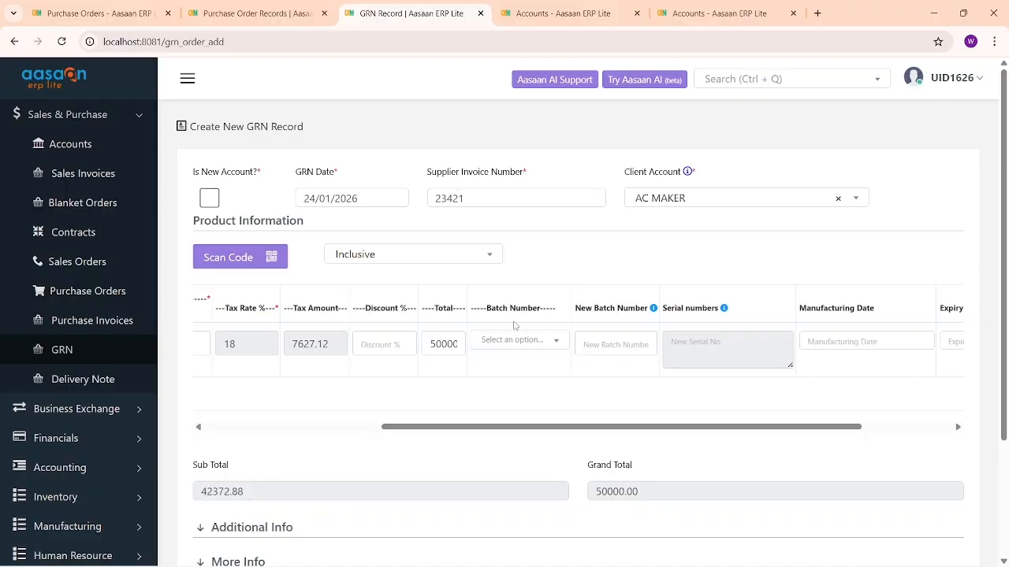
drag(499, 308, 581, 310)
click(509, 306)
drag(581, 309, 649, 308)
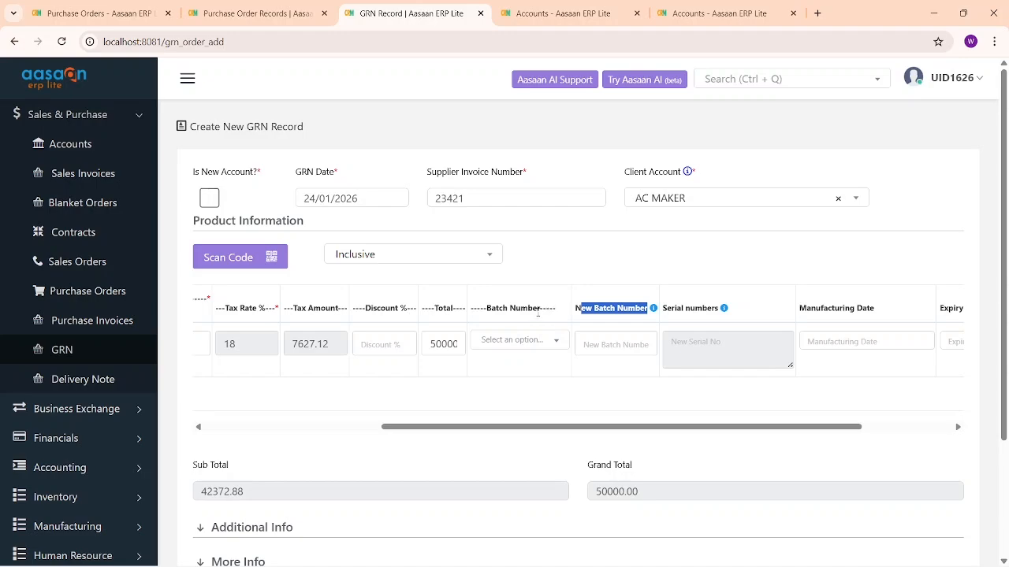
click(511, 344)
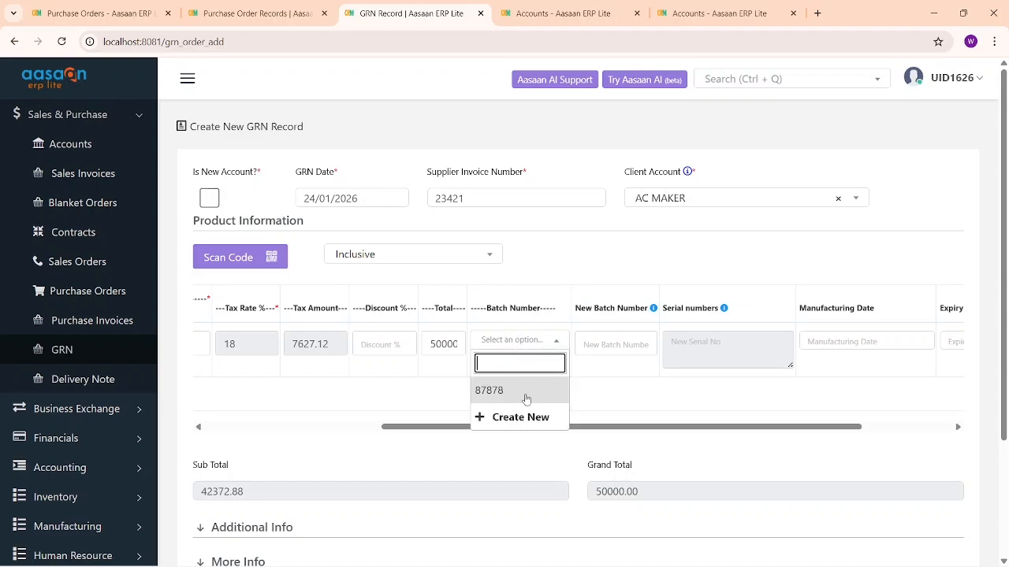
click(622, 386)
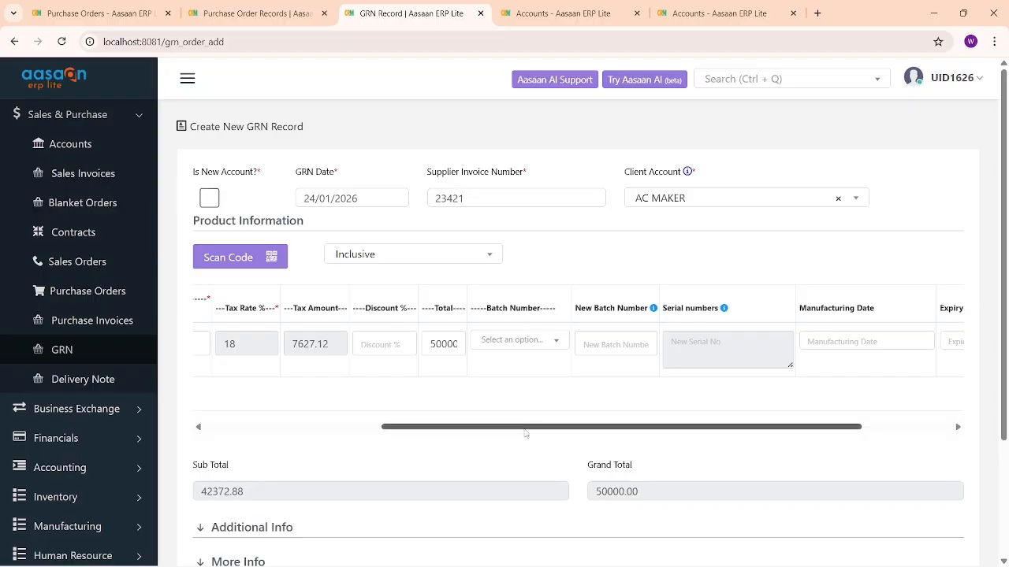
drag(517, 427, 361, 433)
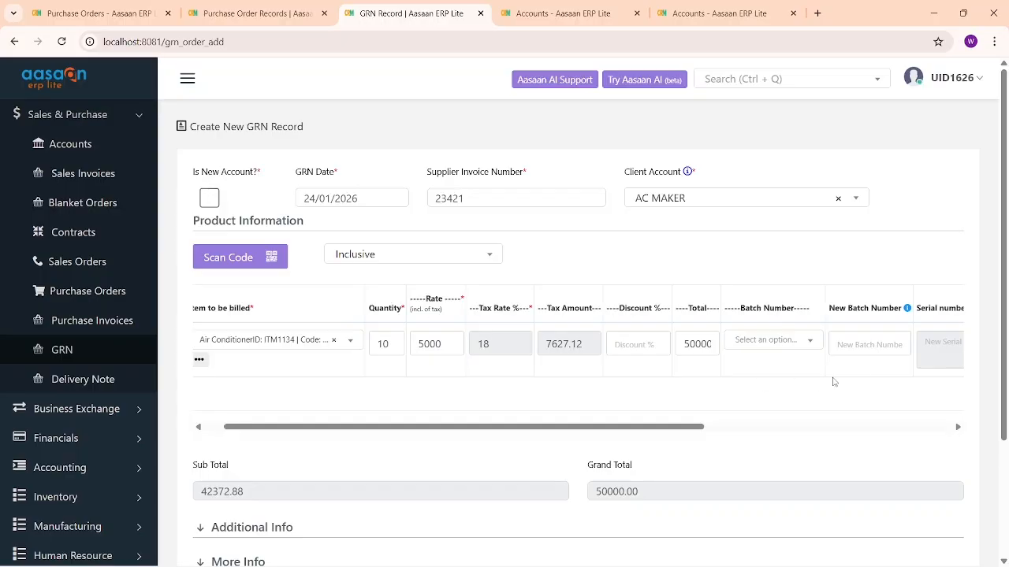
drag(681, 426, 816, 429)
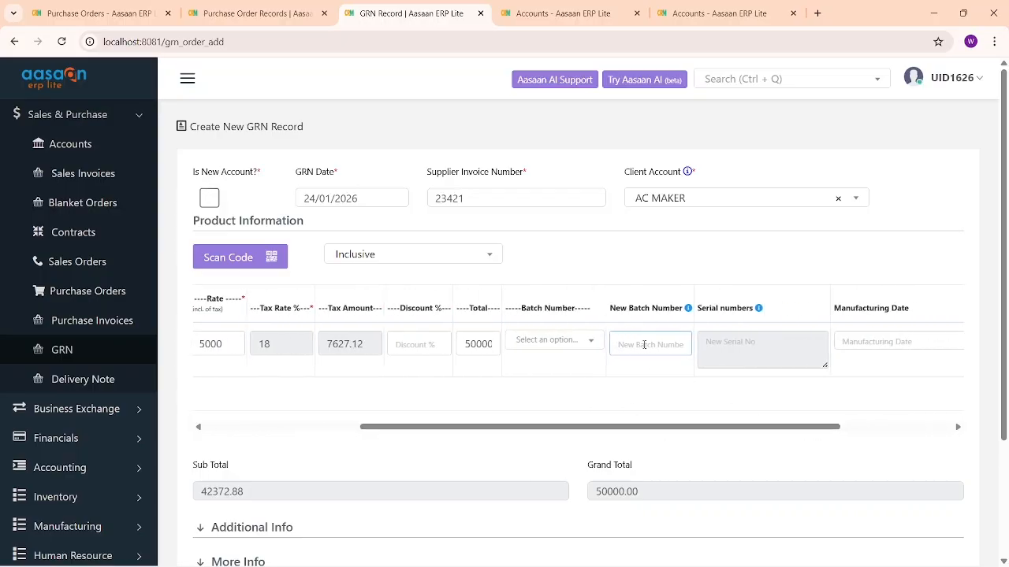
text(888723)
click(651, 392)
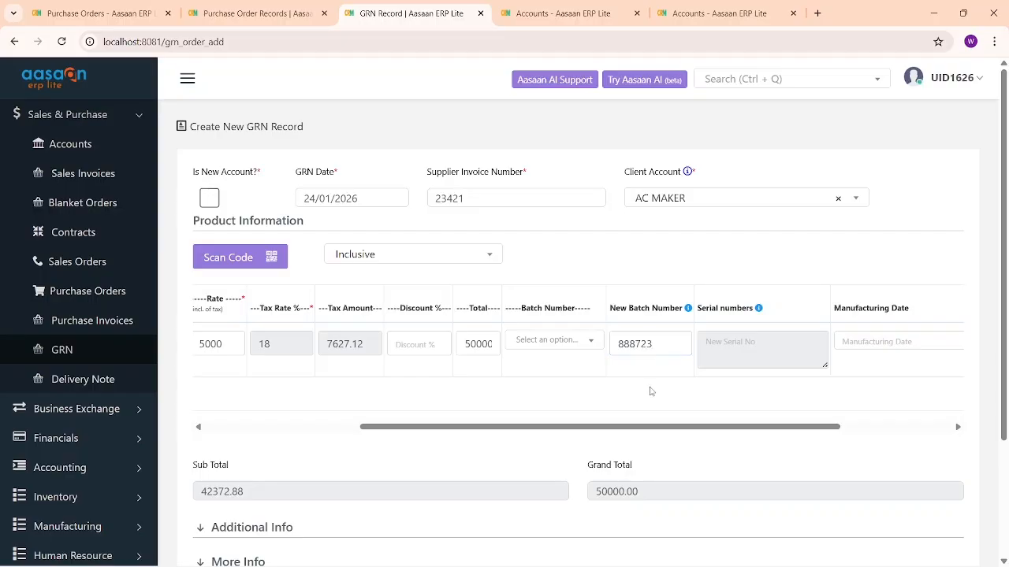
Set the Air Conditioner line's manufacturing date to 24/01/2026.
drag(611, 309, 675, 304)
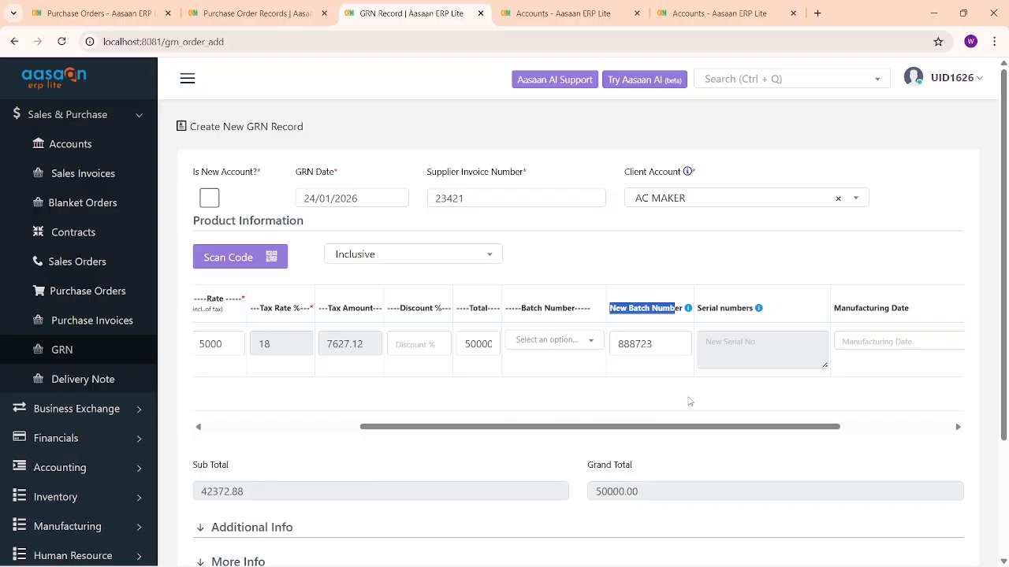
drag(704, 426, 844, 432)
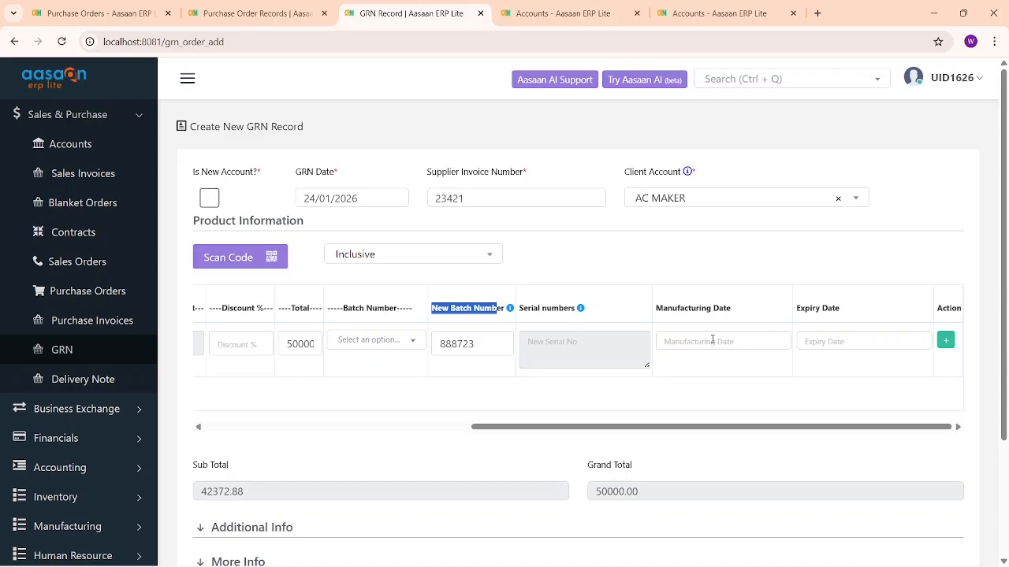
click(713, 341)
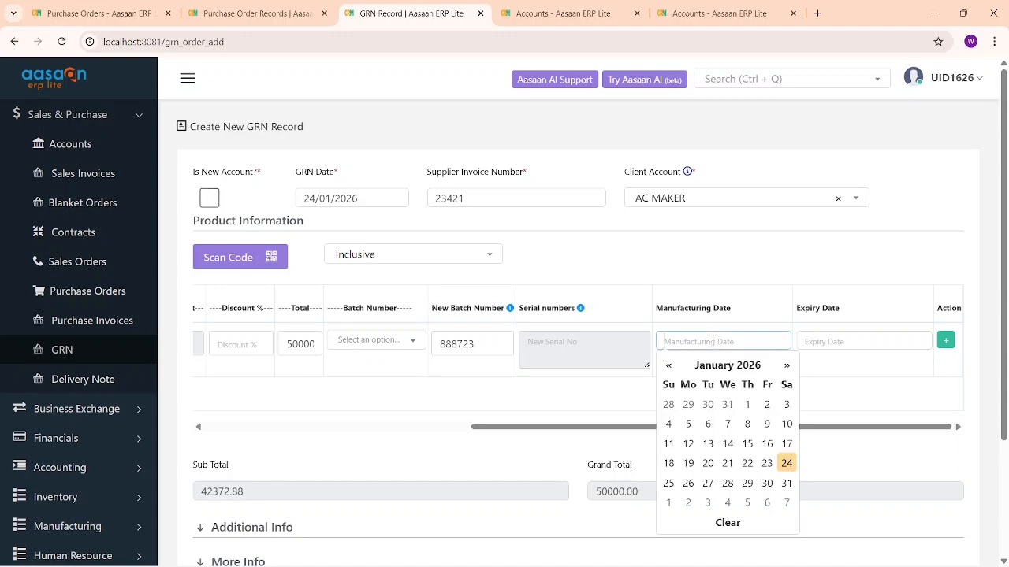
click(786, 465)
Expand the GRN's additional information, review the completed form and generate the GRN.
drag(667, 426, 400, 426)
scroll(417, 390, down, 2)
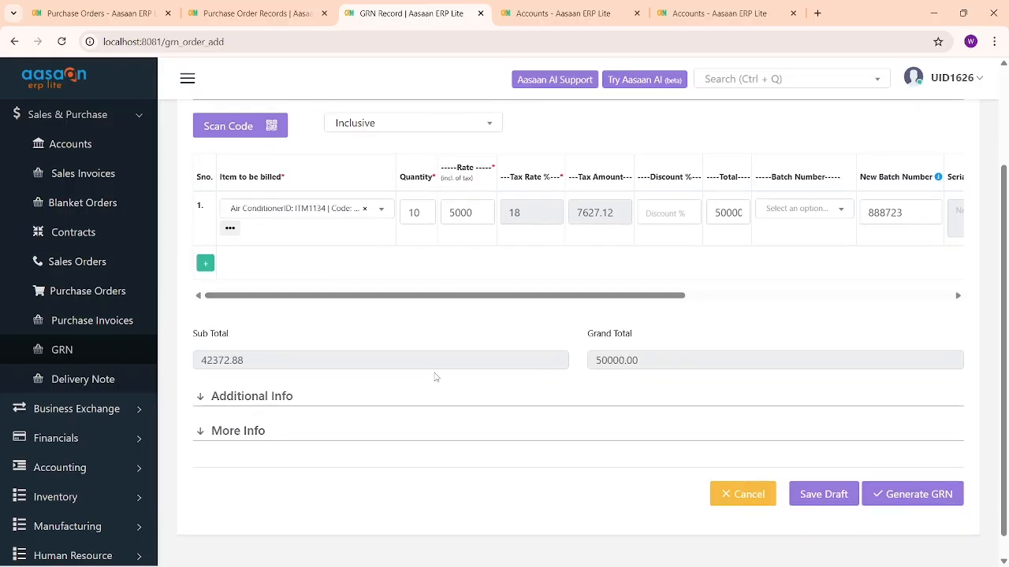
click(387, 394)
scroll(406, 390, down, 1)
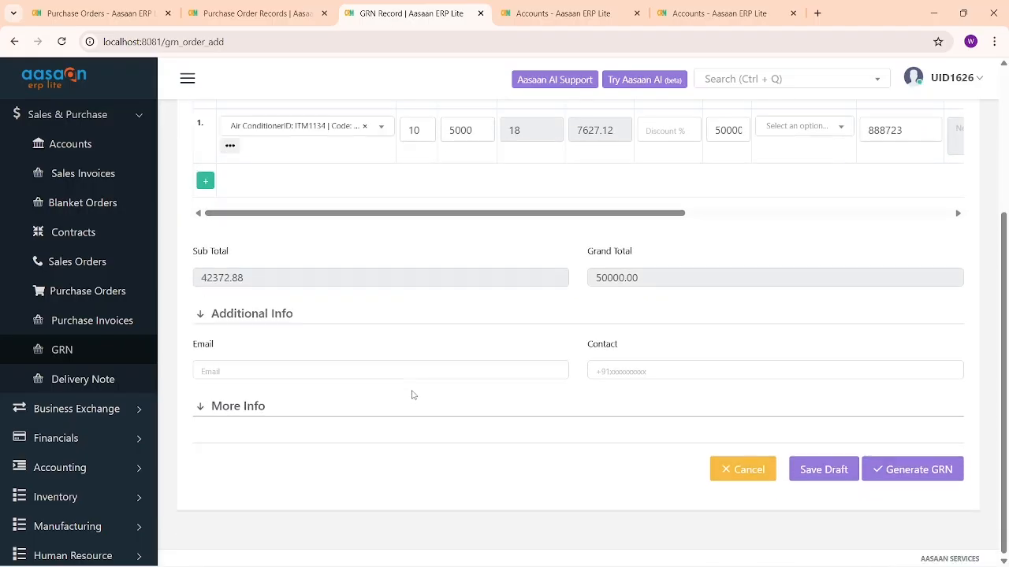
scroll(418, 394, up, 3)
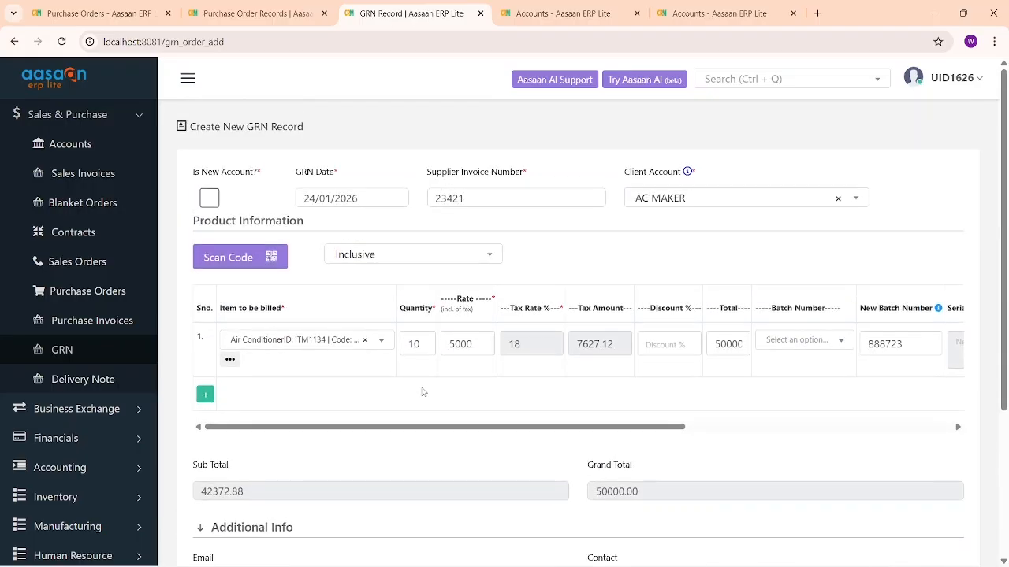
scroll(454, 330, down, 3)
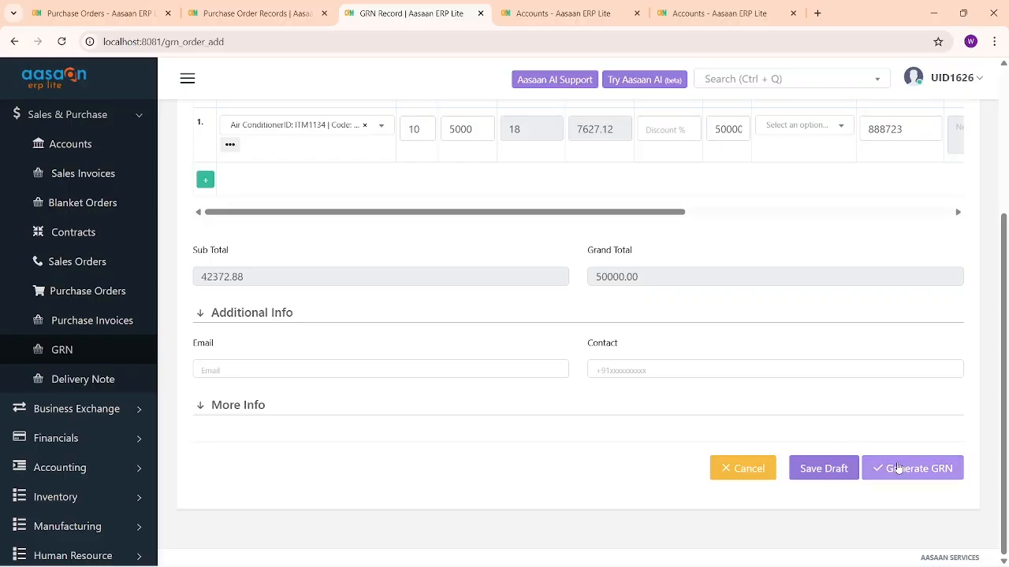
click(910, 470)
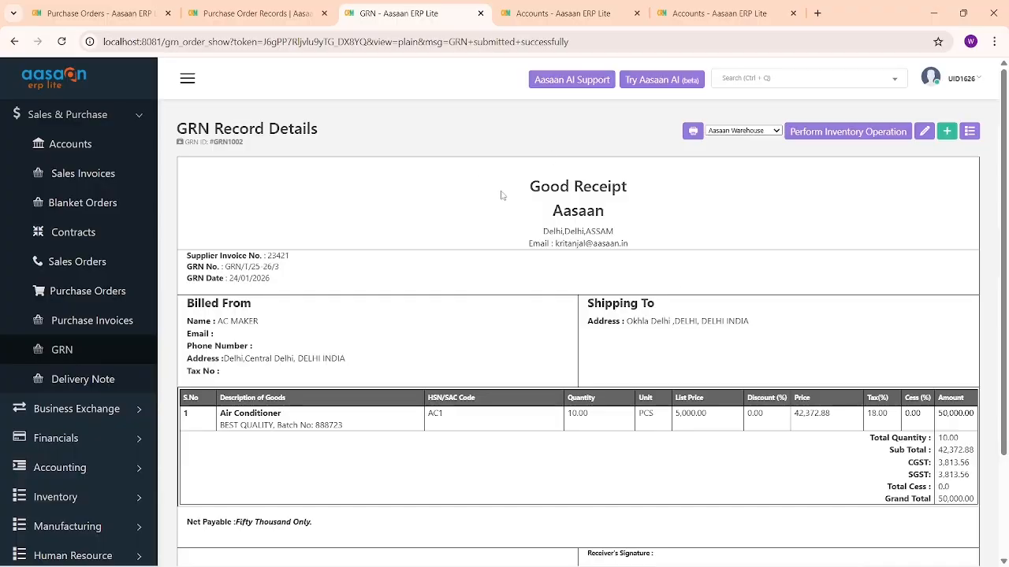
Check the GRN's warehouse choices and Air Conditioner line, and open the Purchase Invoices list in a separate browser tab.
click(739, 130)
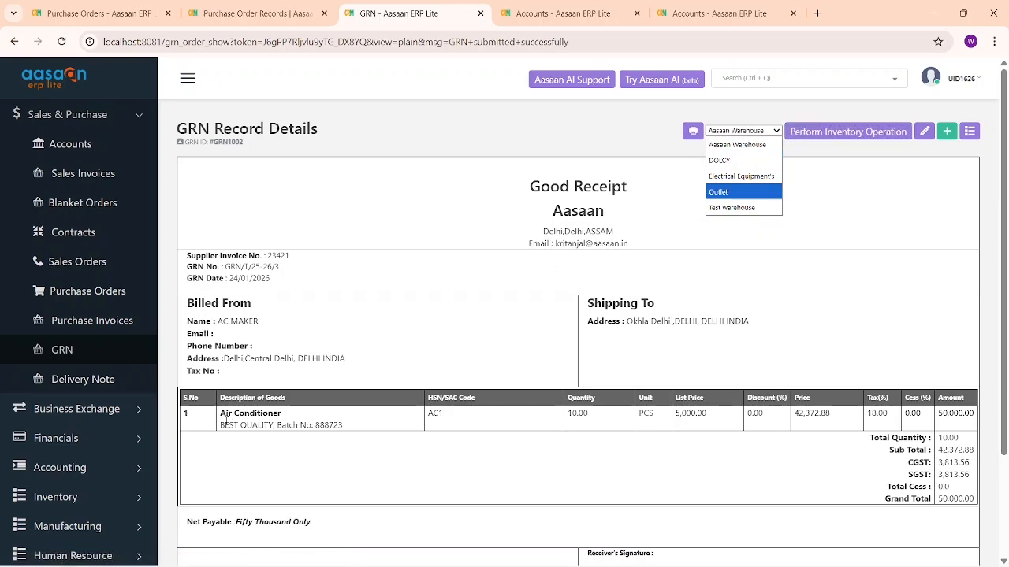
drag(219, 413, 402, 419)
drag(590, 413, 531, 414)
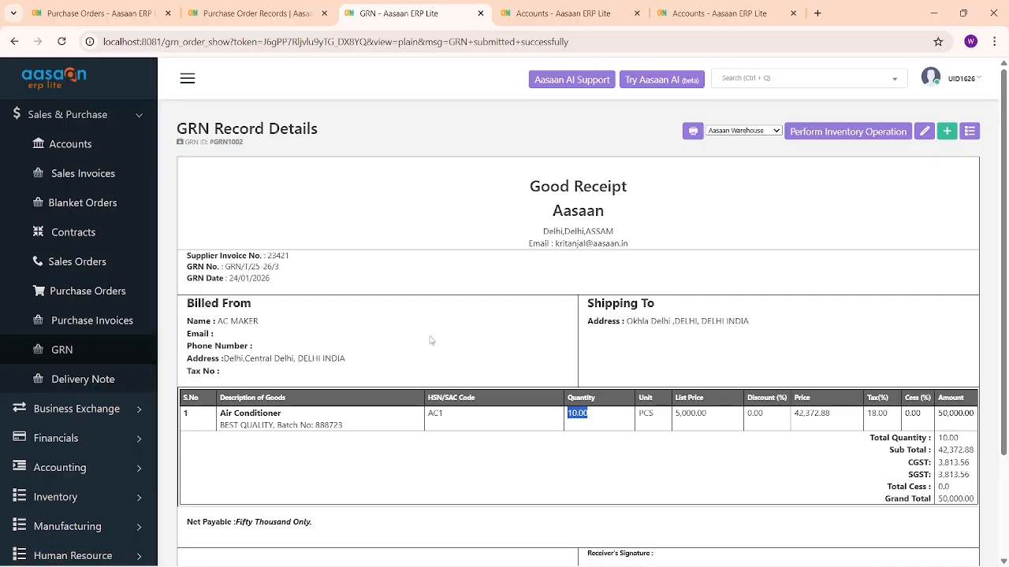
scroll(431, 340, down, 1)
scroll(431, 340, up, 1)
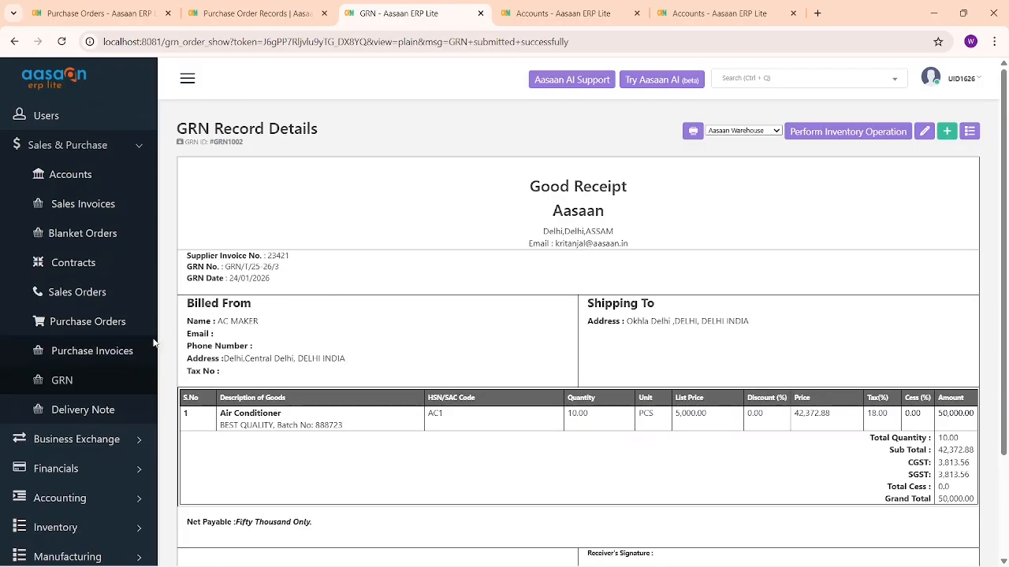
middle_click(101, 352)
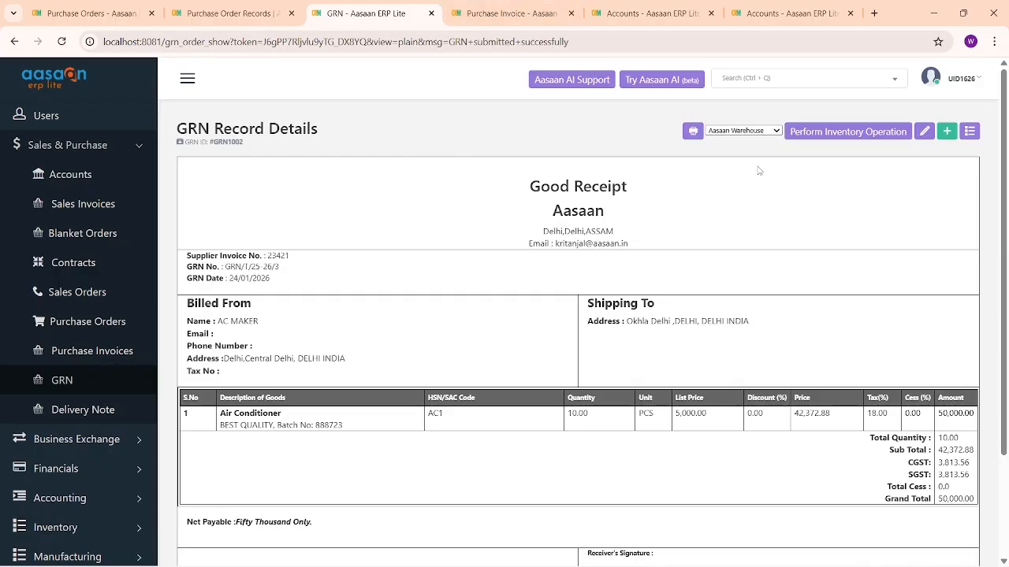
Perform the GRN's inventory operation into Aasaan Warehouse and confirm adding the stock.
click(806, 135)
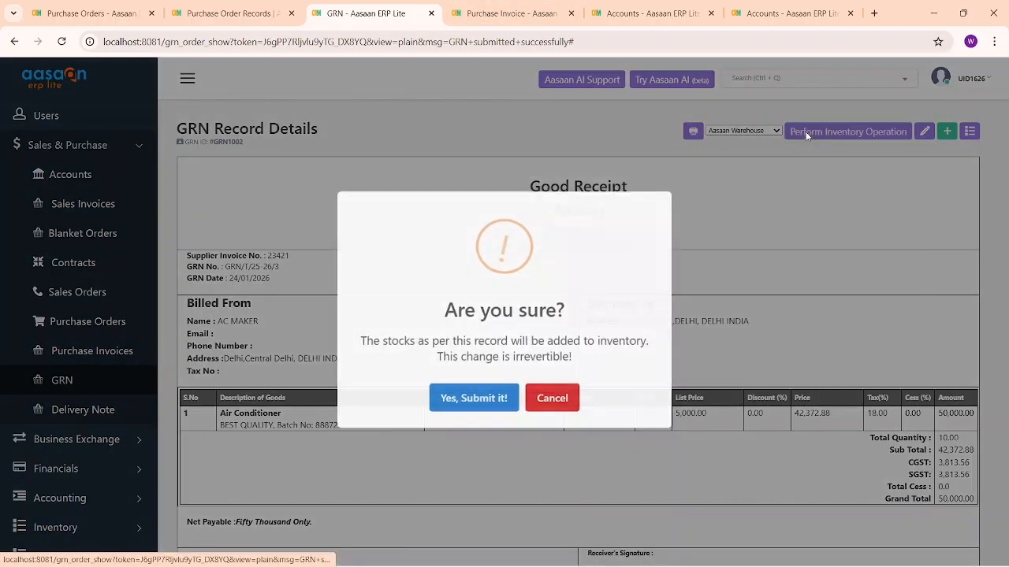
click(486, 394)
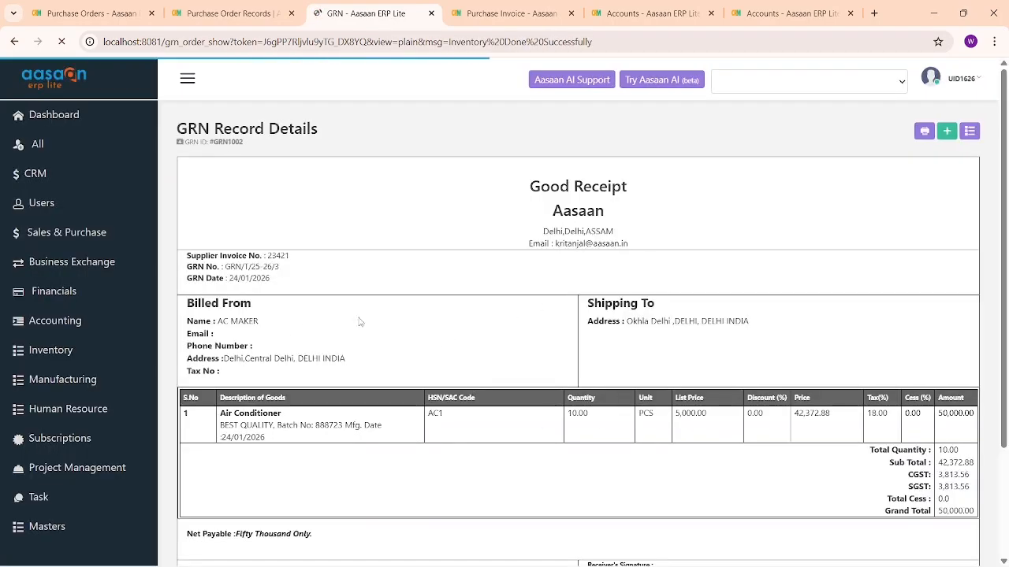
drag(428, 312, 606, 320)
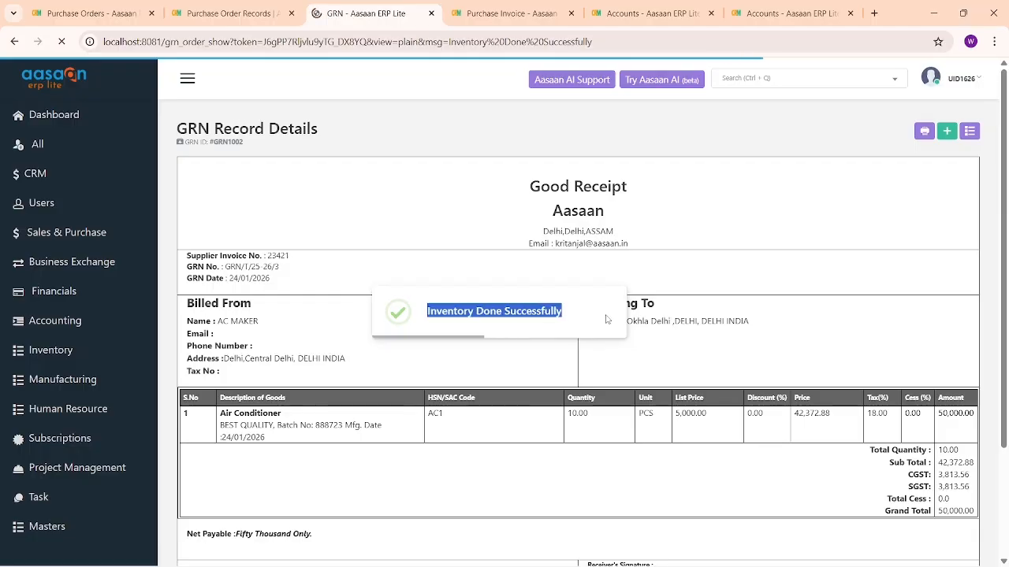
click(527, 376)
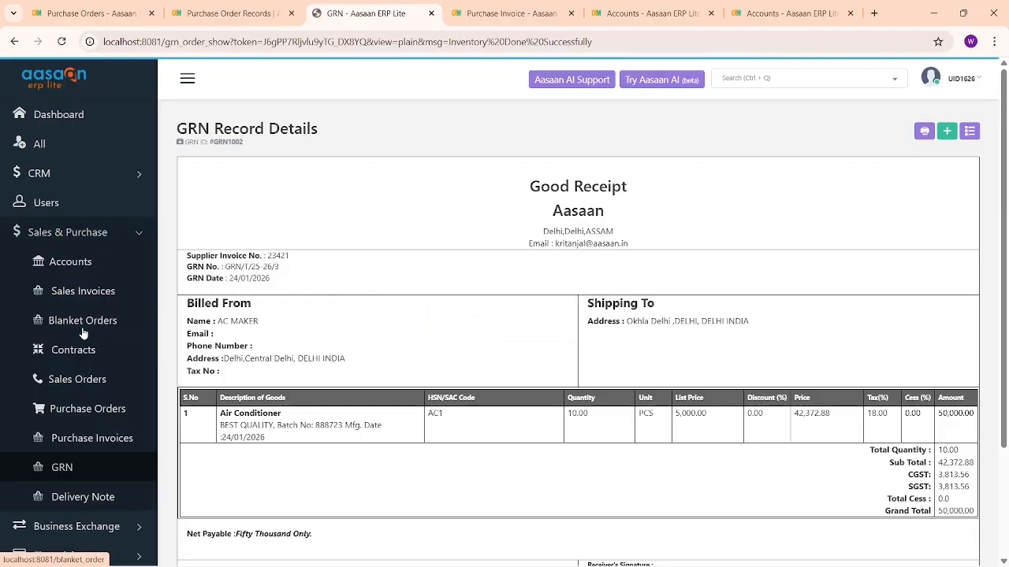
Open the inventory's stock balance, filter it by item name "air" and check the Air Conditioner's current stock.
scroll(83, 334, down, 2)
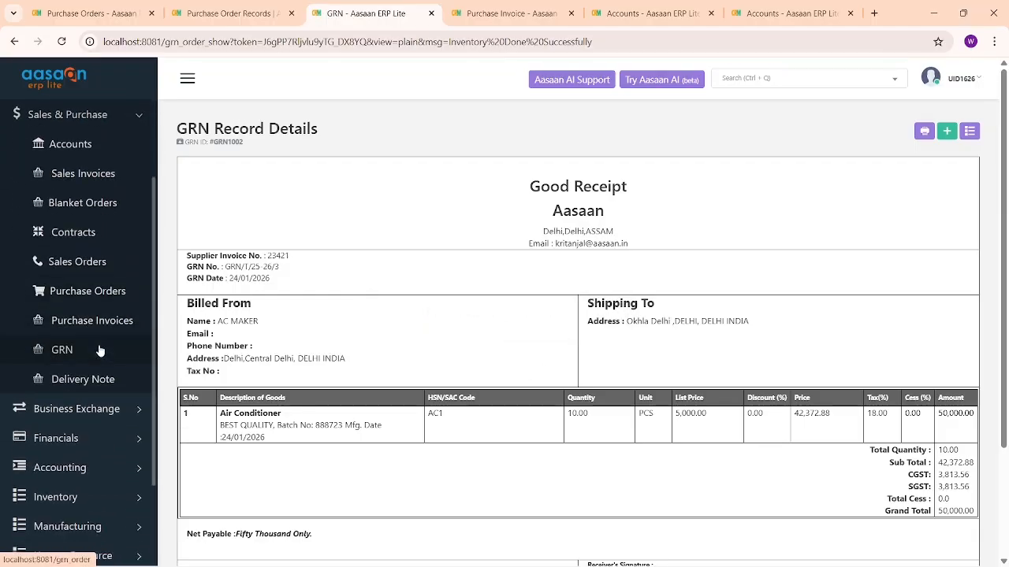
click(99, 438)
click(123, 172)
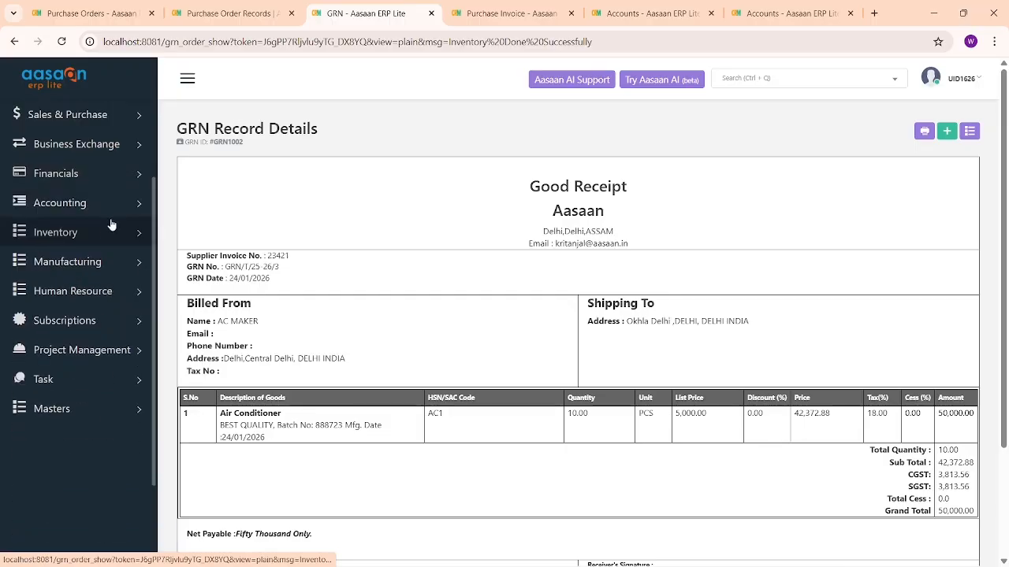
click(111, 230)
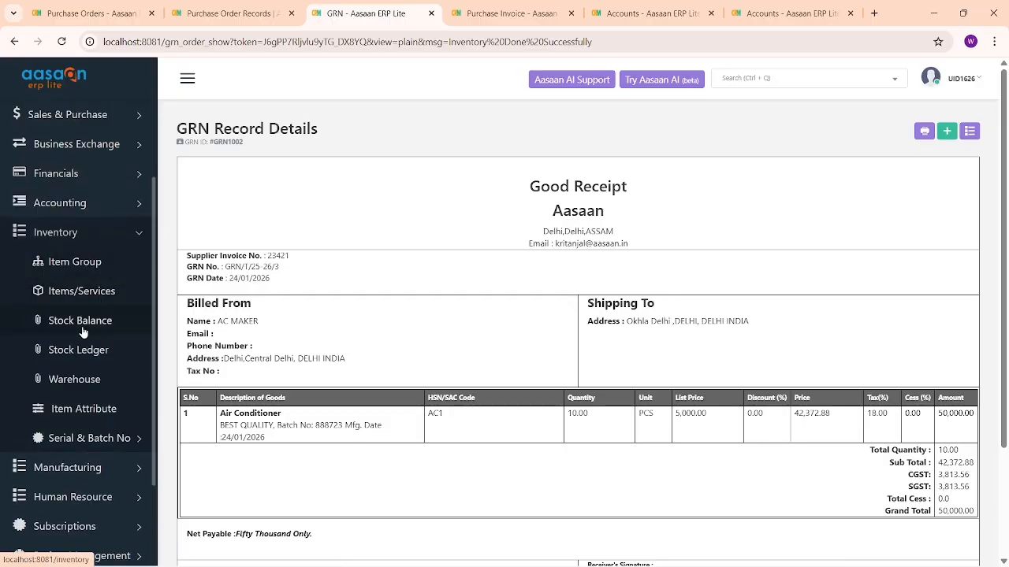
click(83, 326)
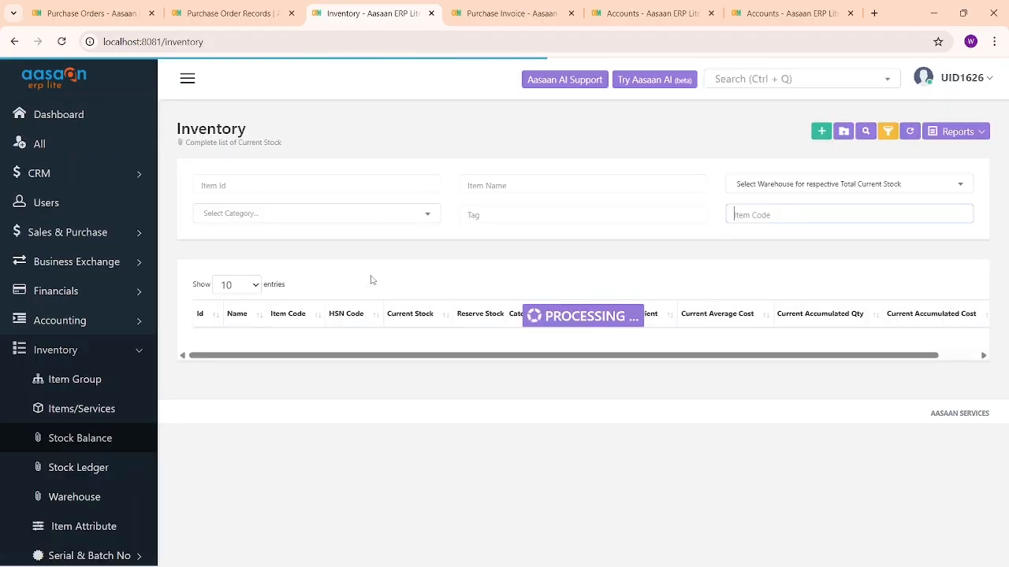
click(515, 183)
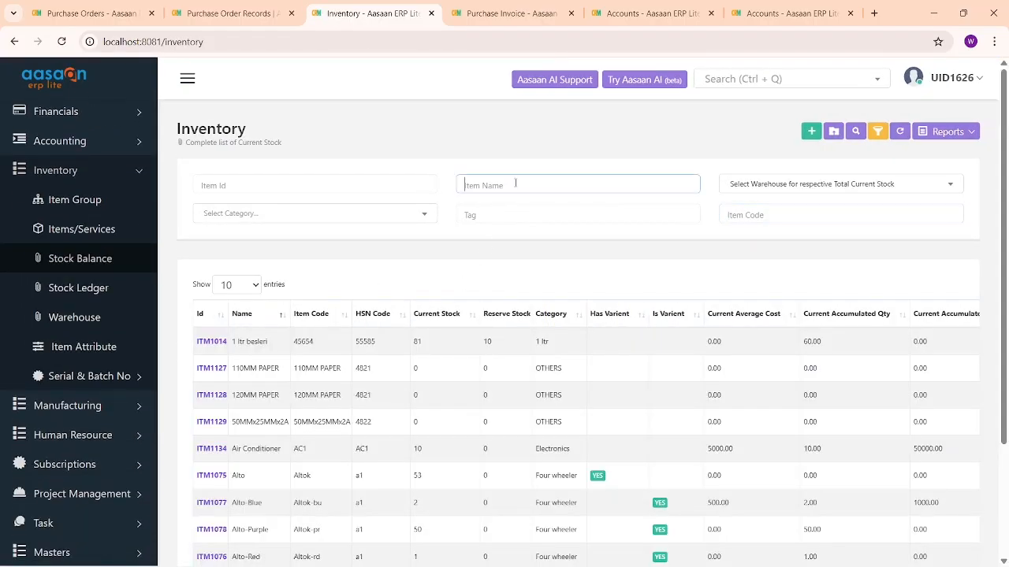
text(air)
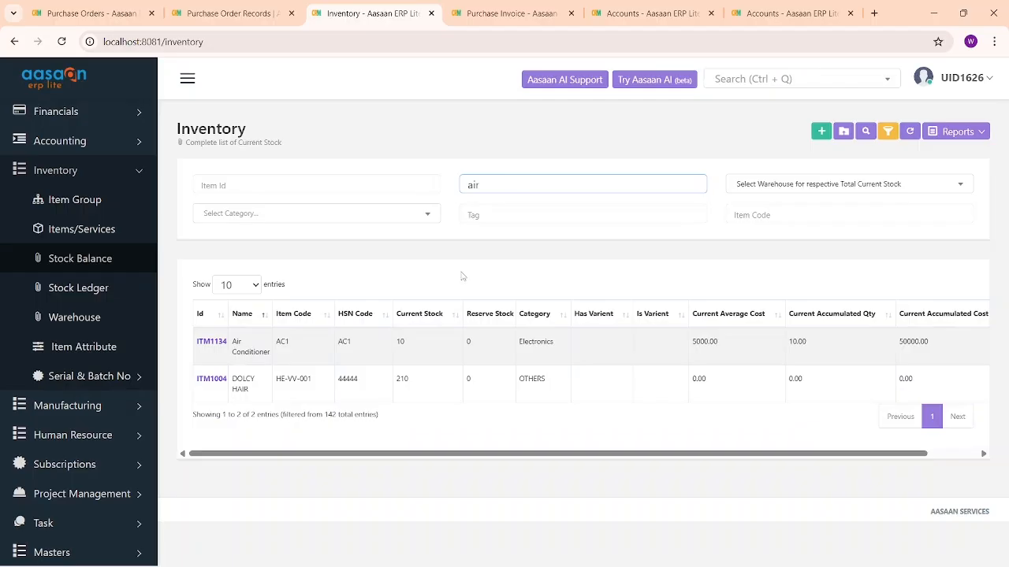
drag(234, 340, 355, 341)
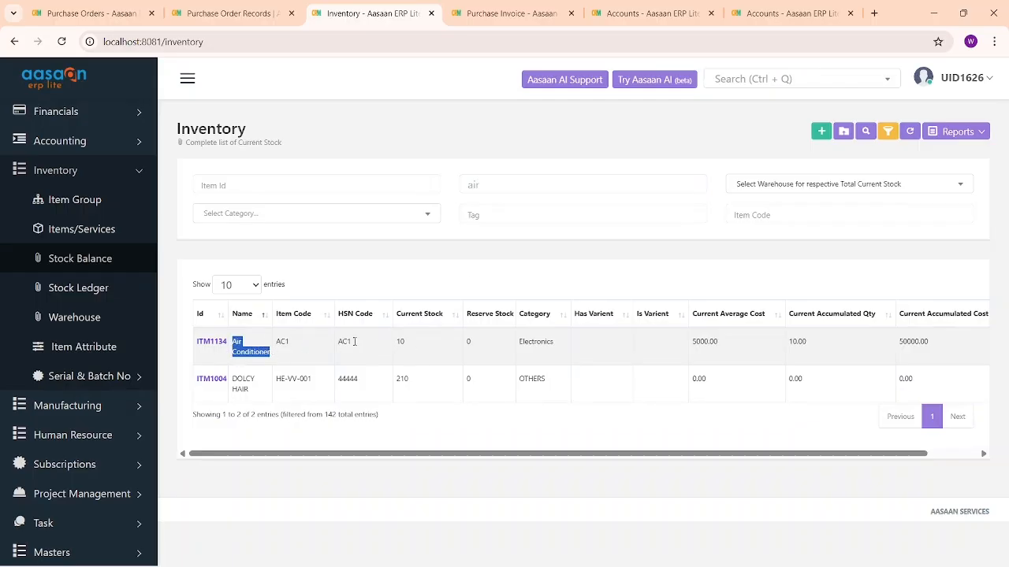
double_click(400, 341)
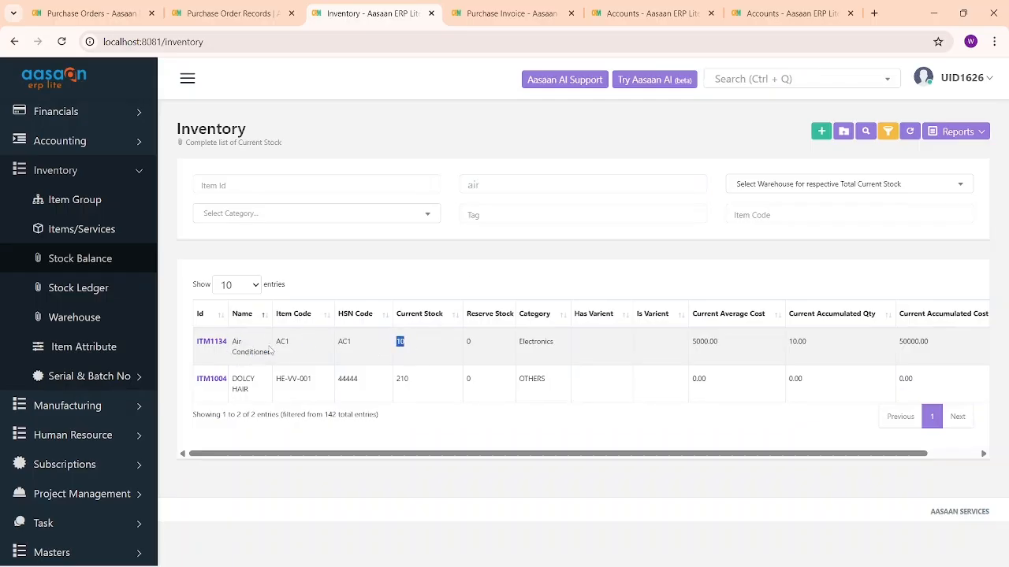
Go back to the GRN list and switch to the browser tab with the Purchase Invoices list.
scroll(83, 260, up, 3)
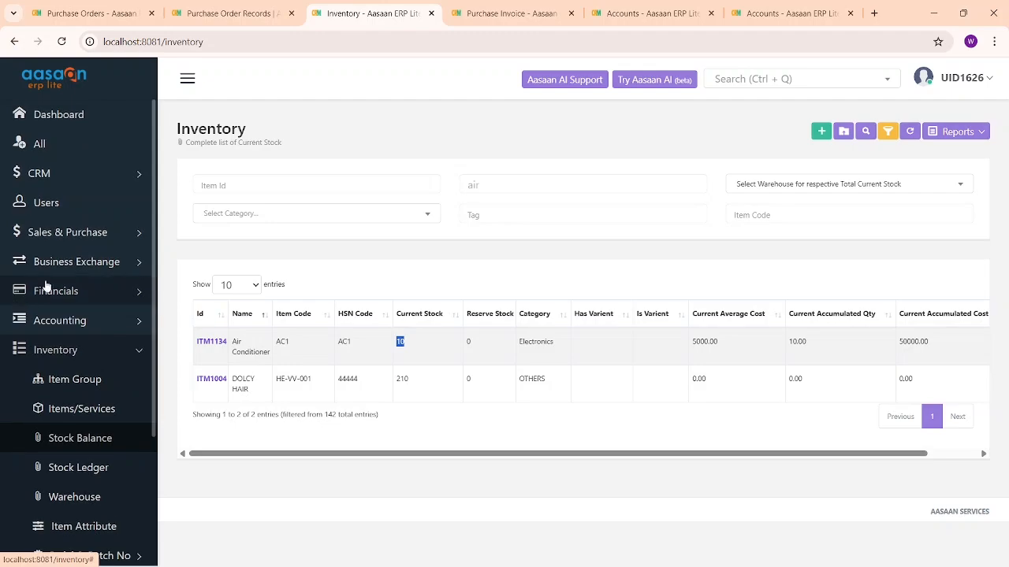
click(87, 233)
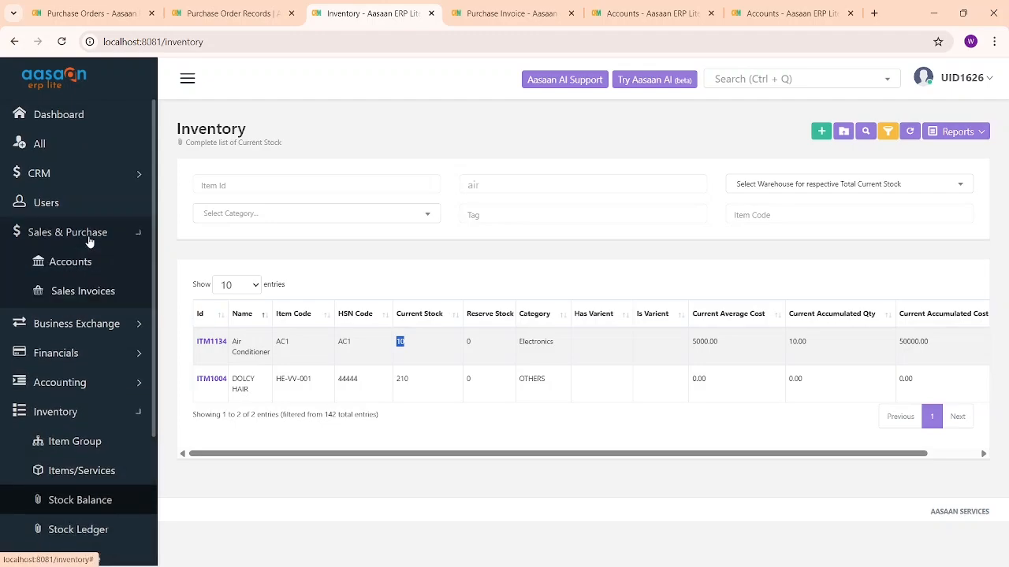
scroll(91, 378, down, 1)
click(92, 388)
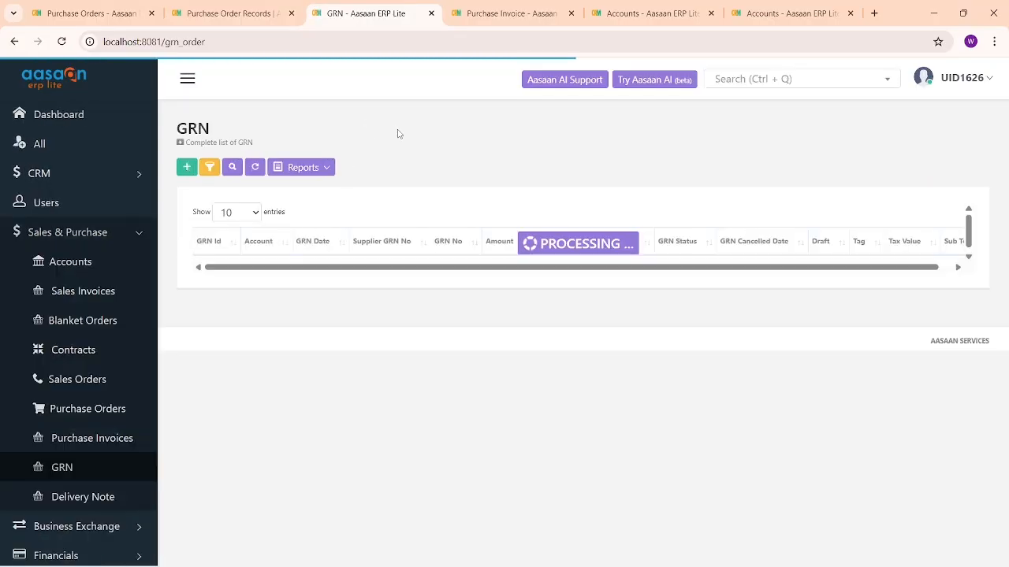
click(476, 5)
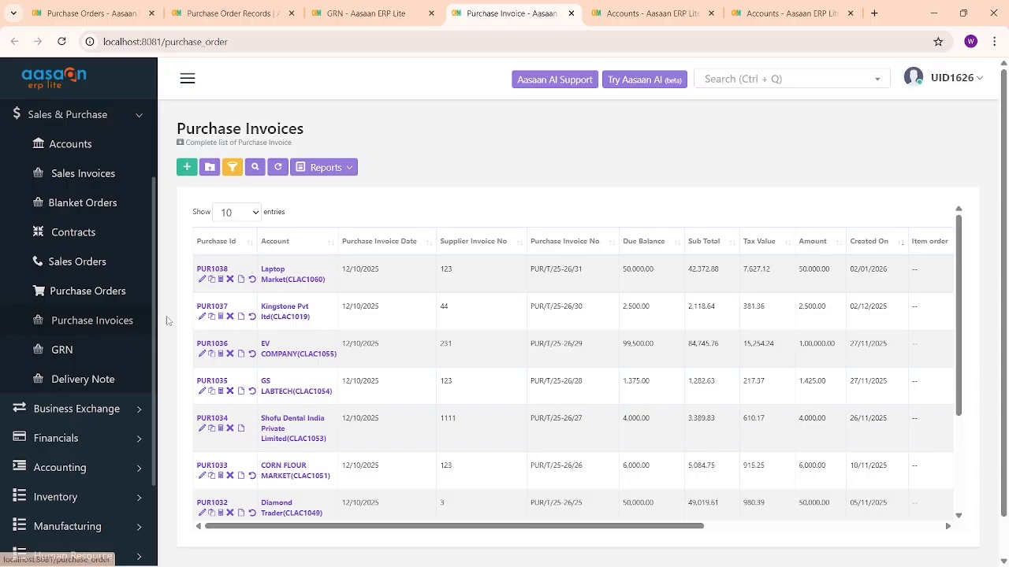
Start a new purchase invoice record and look through the available client accounts without choosing one.
click(187, 167)
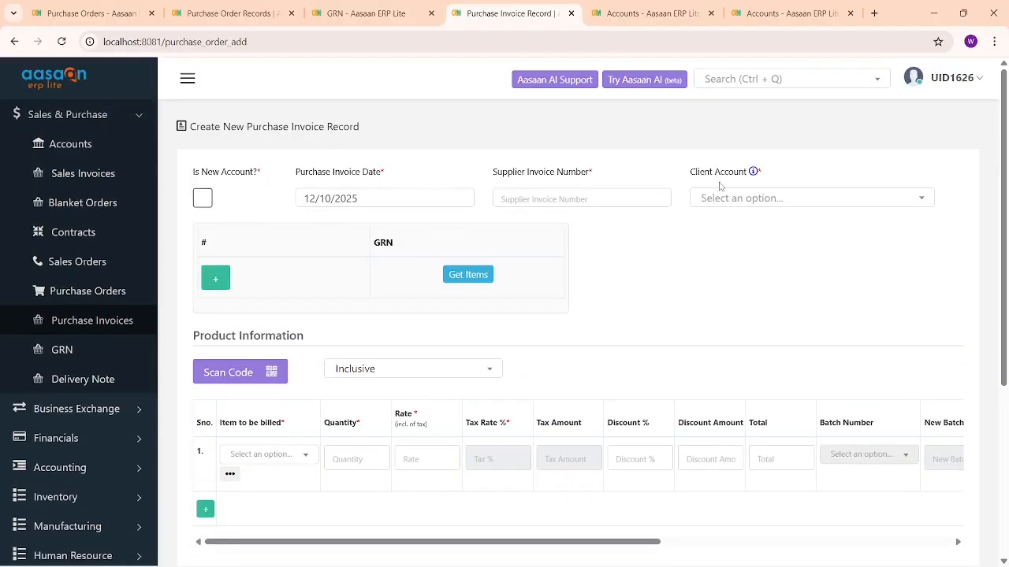
click(762, 200)
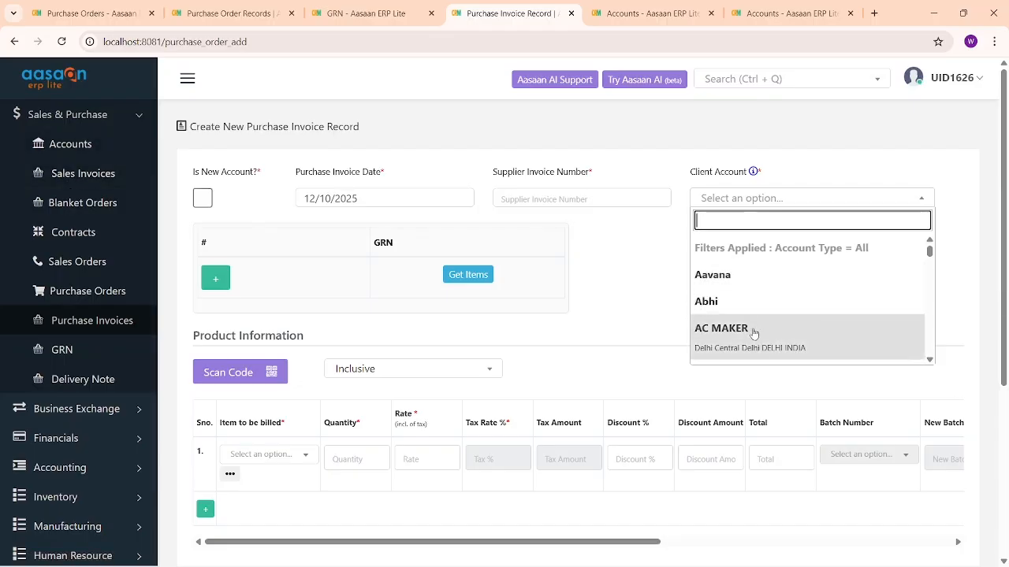
click(644, 292)
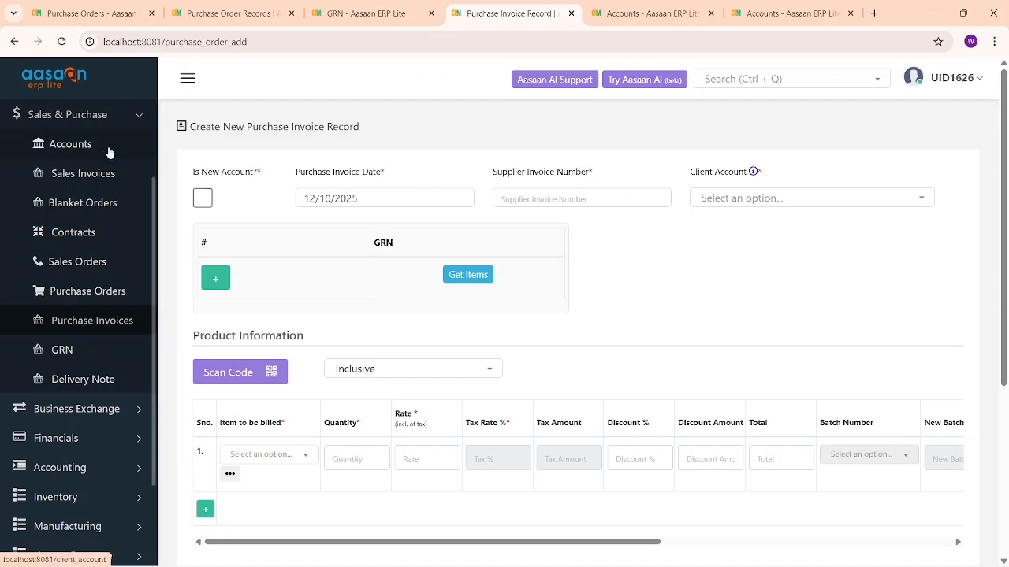
Turn on the new account option, check its Tax No and Name fields, and turn the option off again.
click(203, 198)
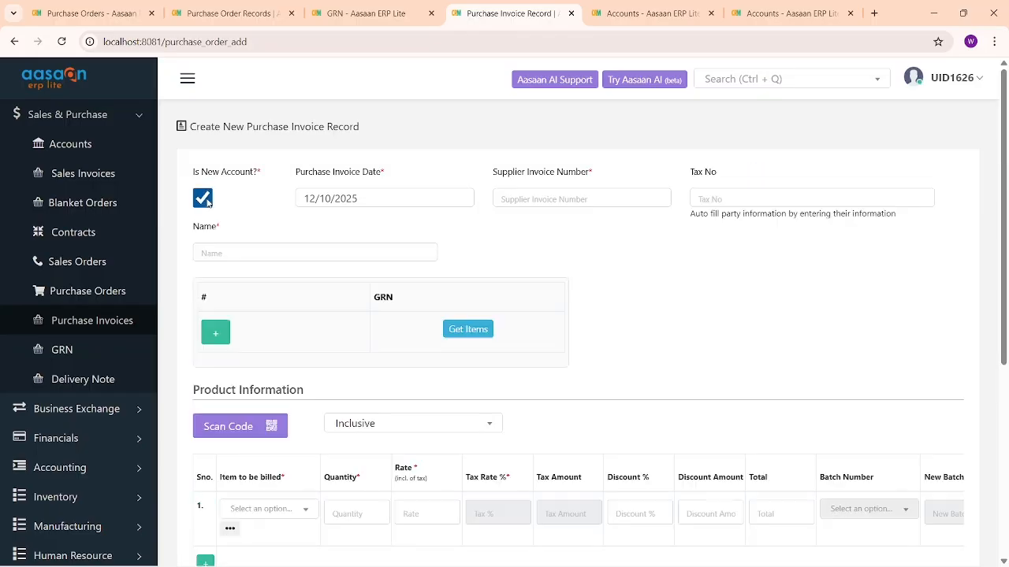
click(751, 196)
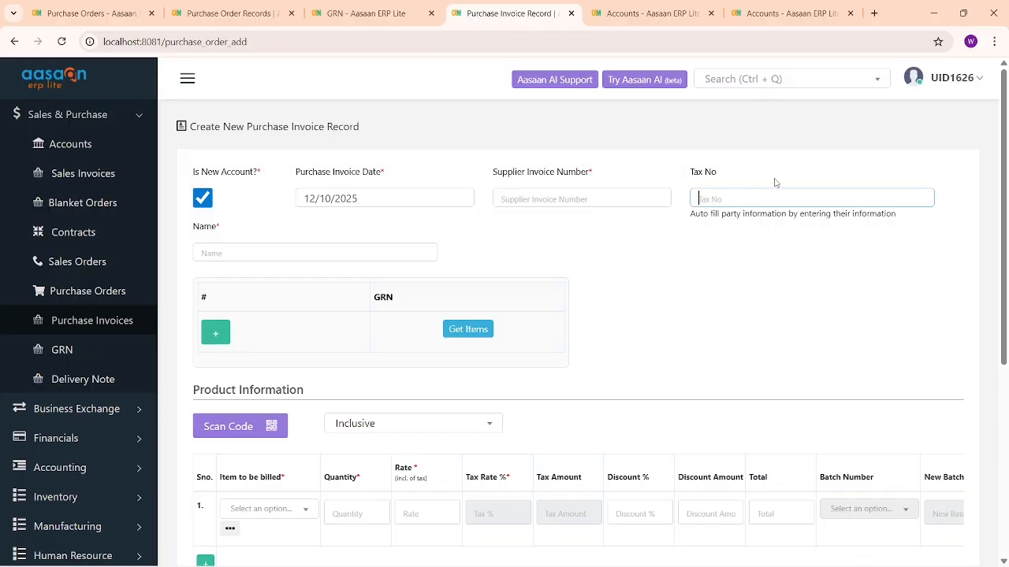
click(281, 251)
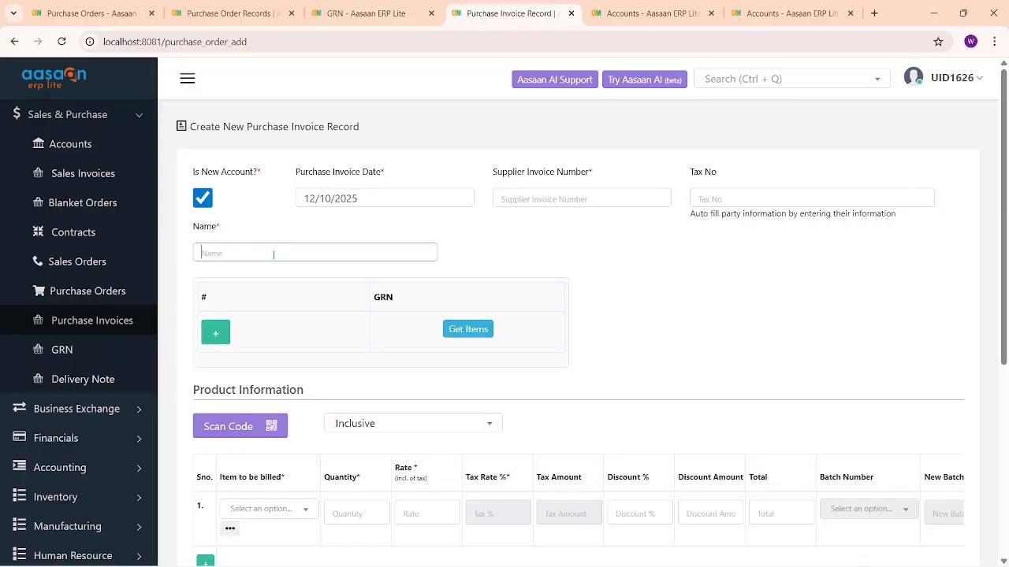
scroll(273, 254, down, 1)
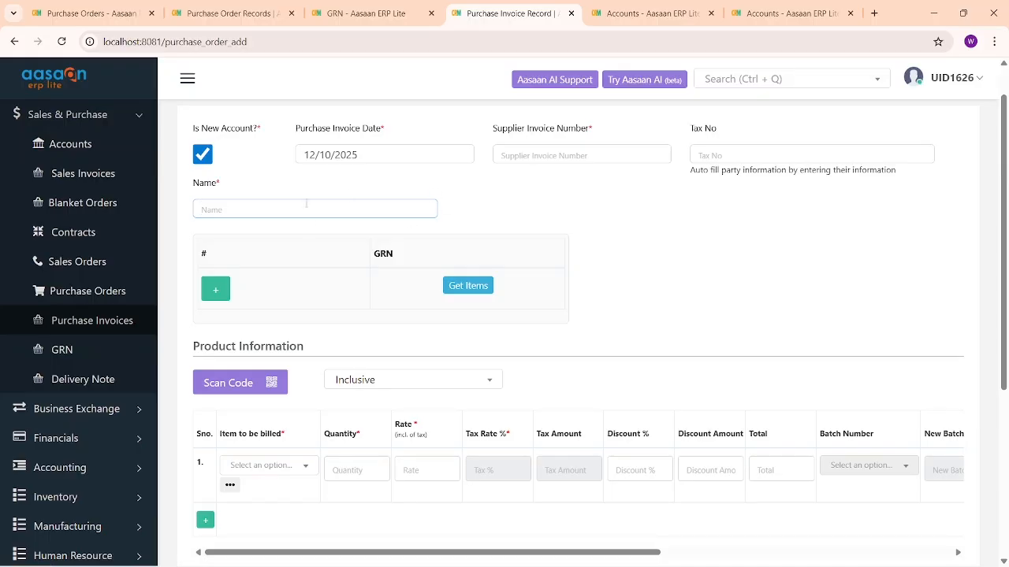
click(203, 156)
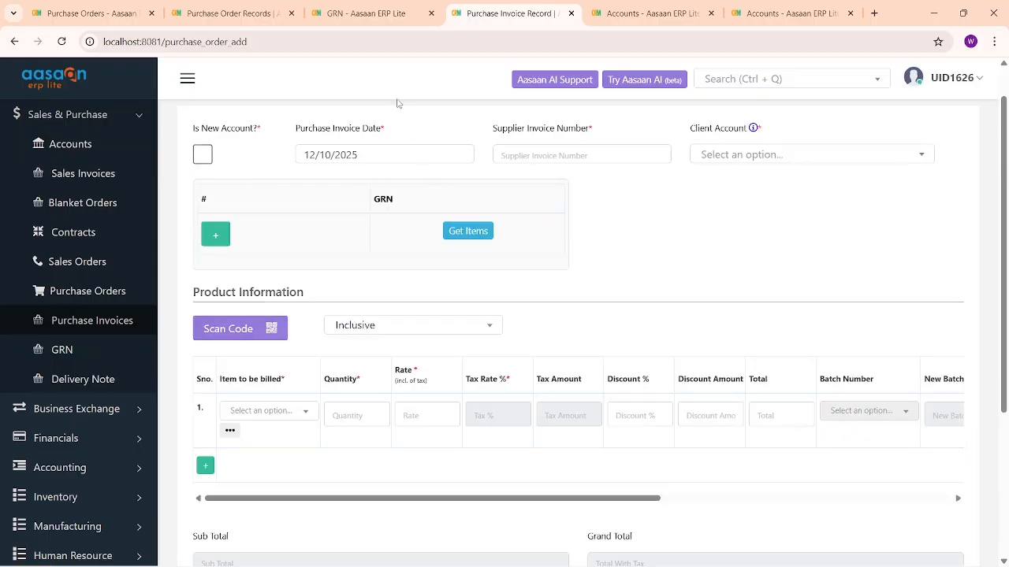
Copy the AC MAKER GRN number from the GRN list, add GRN/T/25-26/3 to the purchase invoice and get its items.
click(375, 16)
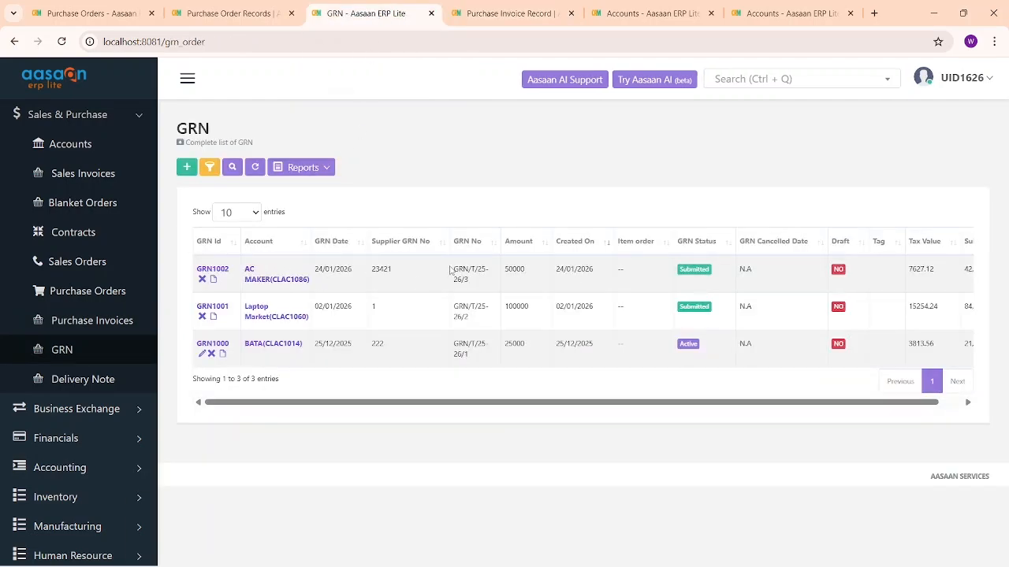
drag(450, 270, 472, 286)
key(ctrl+c)
click(470, 7)
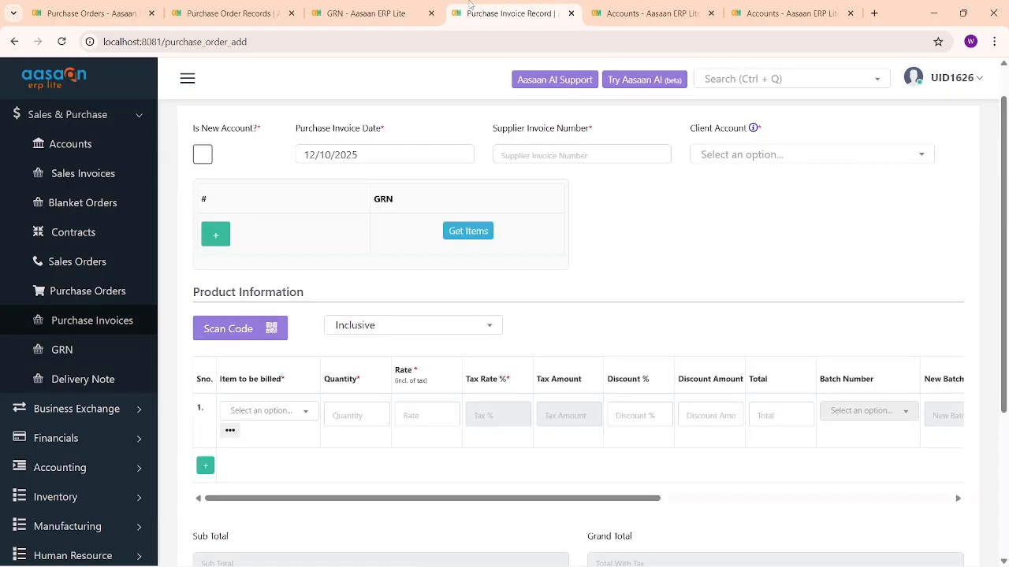
click(216, 234)
click(342, 231)
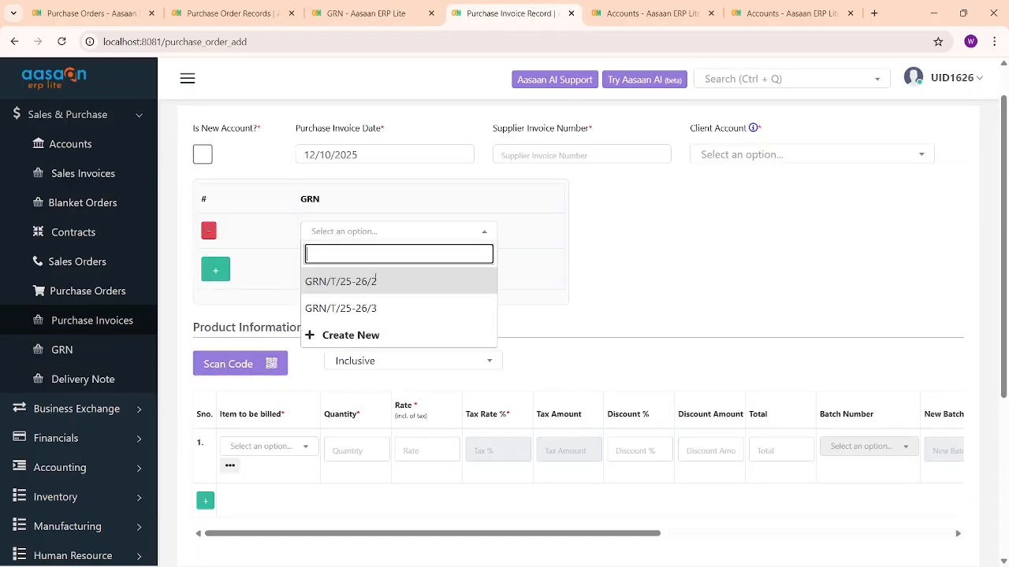
key(ctrl+v)
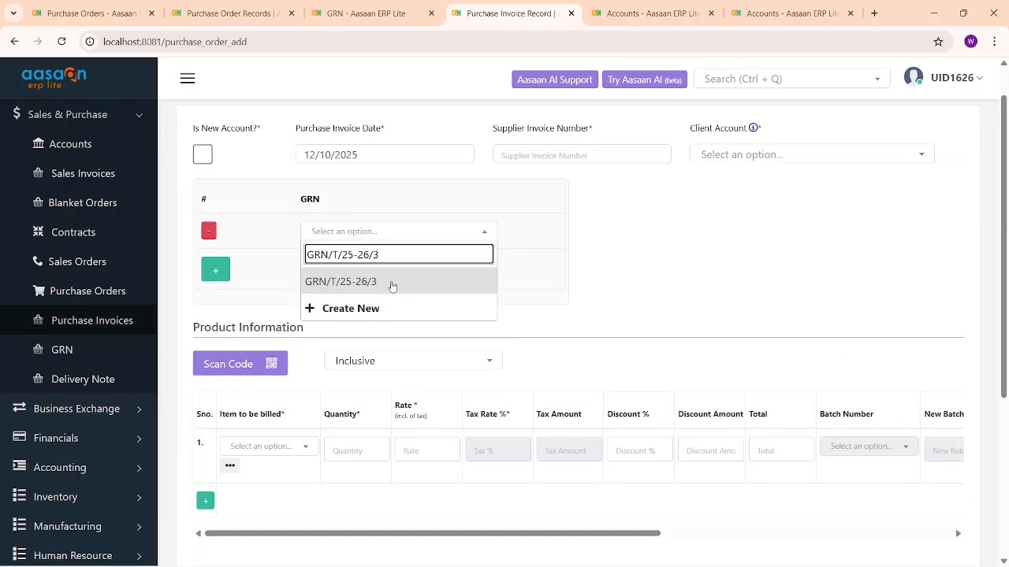
click(389, 283)
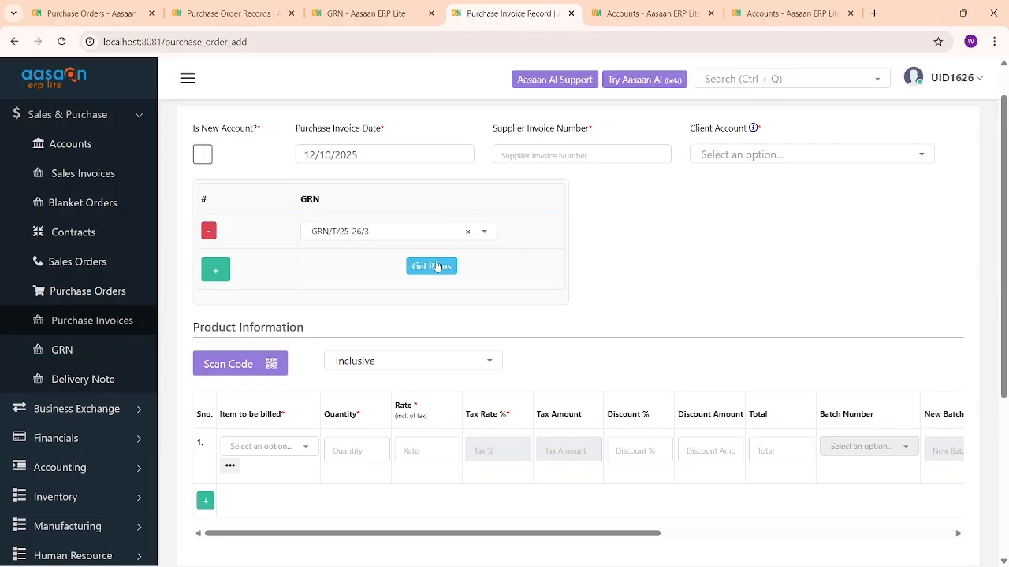
click(438, 265)
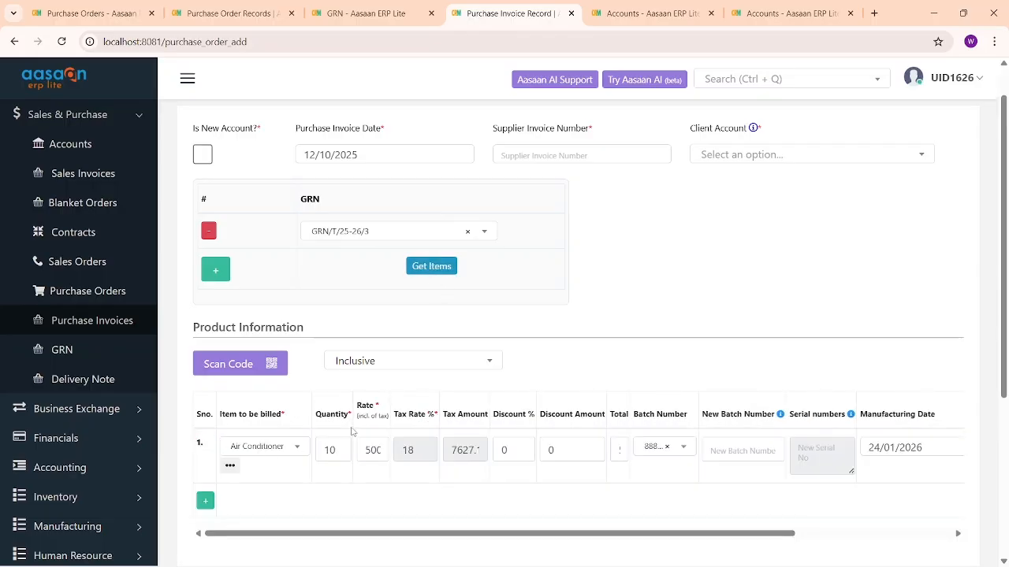
Review the invoice's Air Conditioner line and totals, and expand Additional Info and More Info to examine their fields.
scroll(340, 467, down, 2)
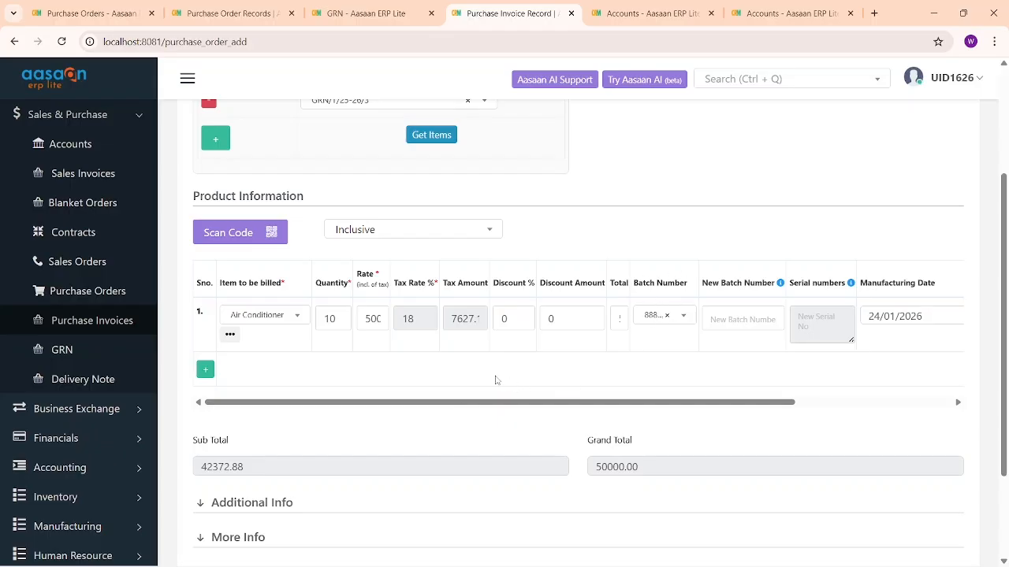
scroll(495, 380, up, 2)
scroll(384, 327, down, 4)
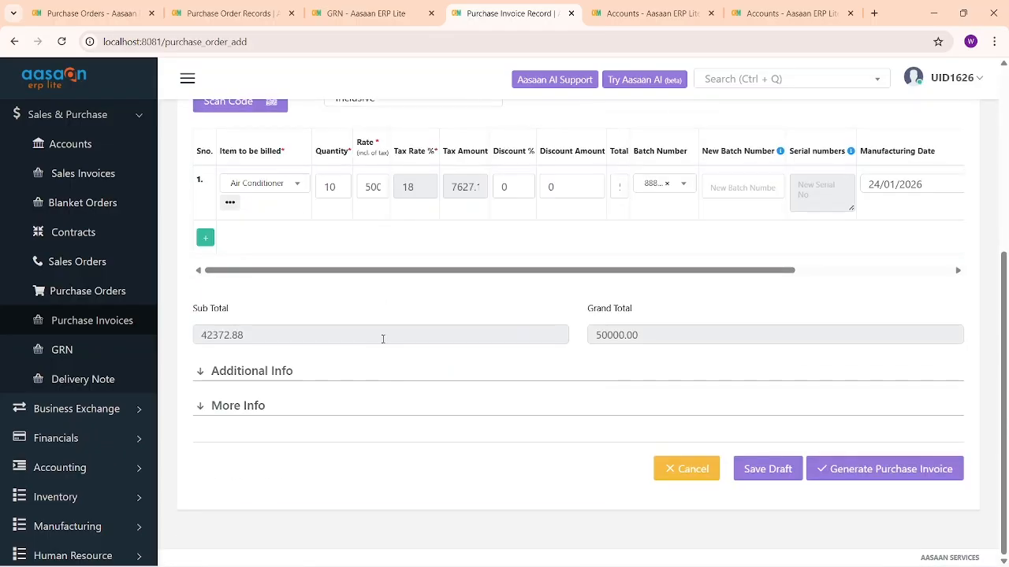
click(300, 378)
scroll(299, 377, down, 2)
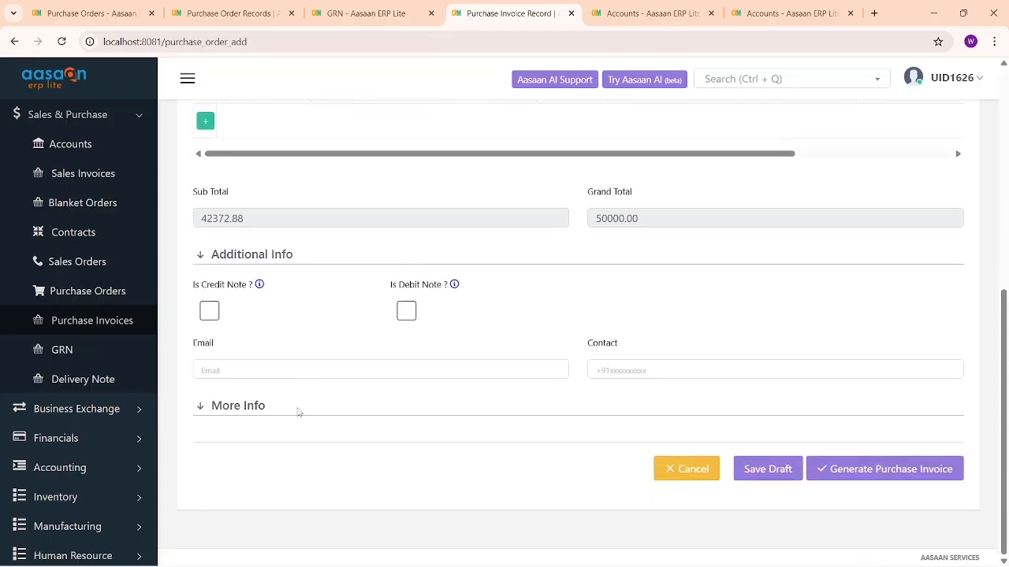
click(298, 409)
scroll(311, 347, down, 2)
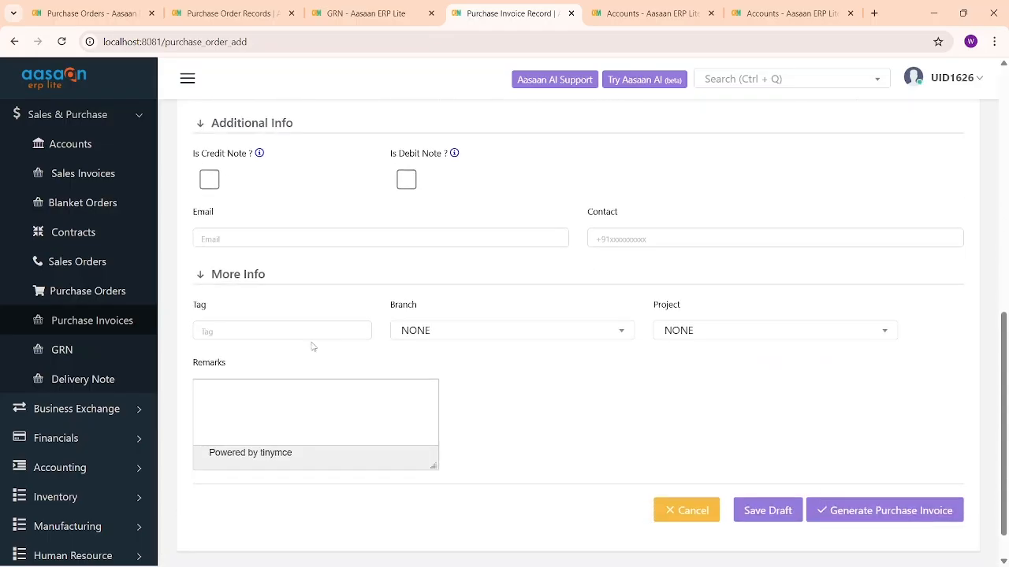
scroll(311, 347, down, 1)
scroll(397, 369, up, 3)
scroll(680, 300, down, 3)
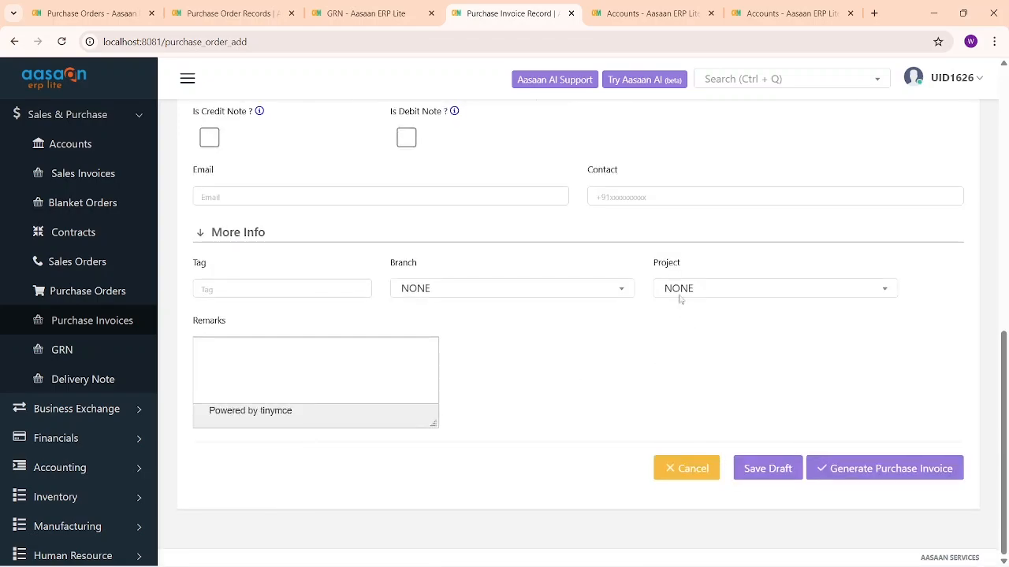
double_click(712, 263)
scroll(720, 327, up, 7)
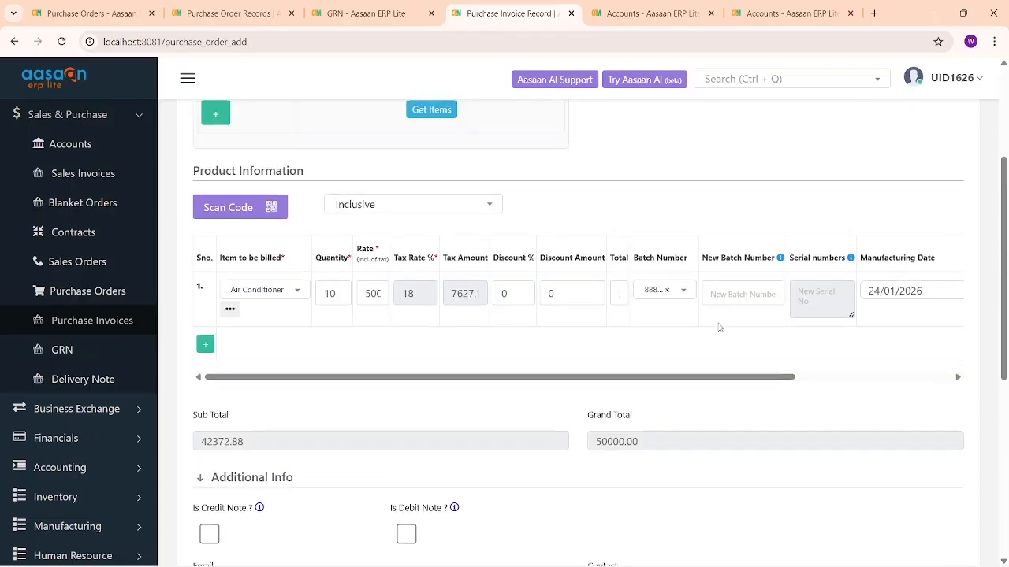
scroll(719, 327, down, 3)
scroll(717, 329, down, 3)
scroll(718, 329, up, 6)
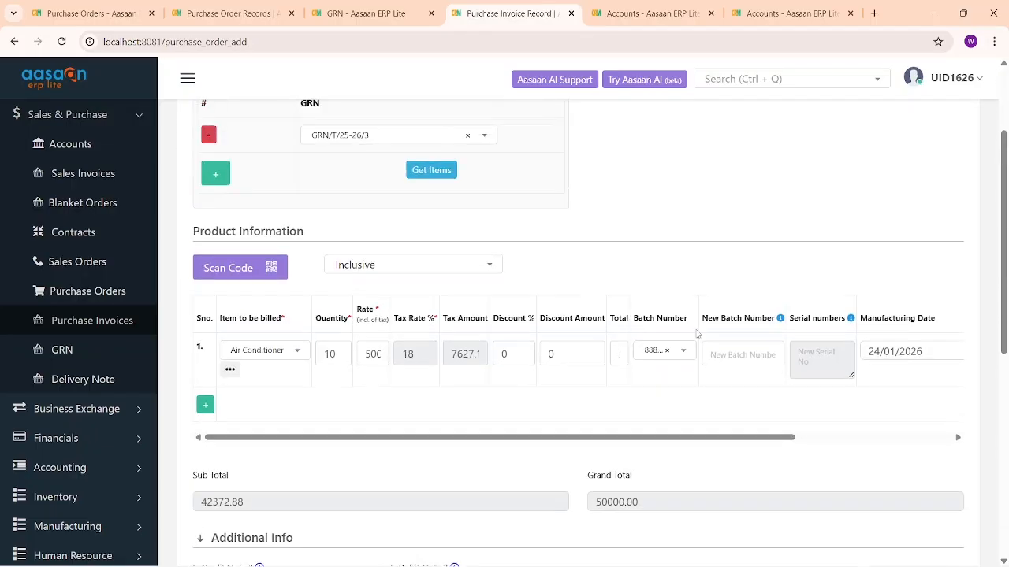
Enter 3422 as the supplier invoice number.
click(546, 198)
text(3422)
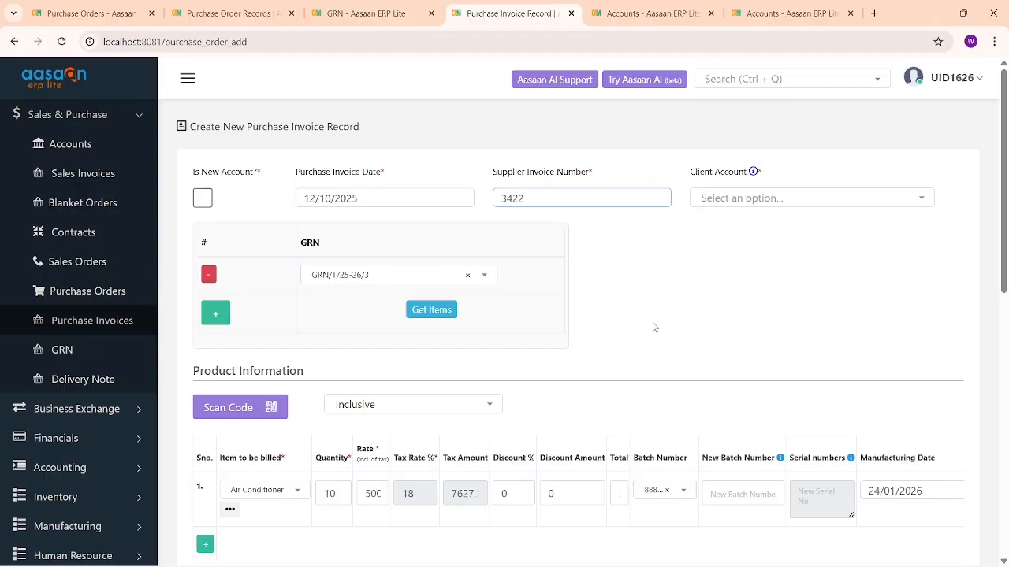
click(677, 299)
Open the AC MAKER GRN record, copy its supplier invoice number and set the purchase invoice's supplier invoice number to 23421.
click(364, 13)
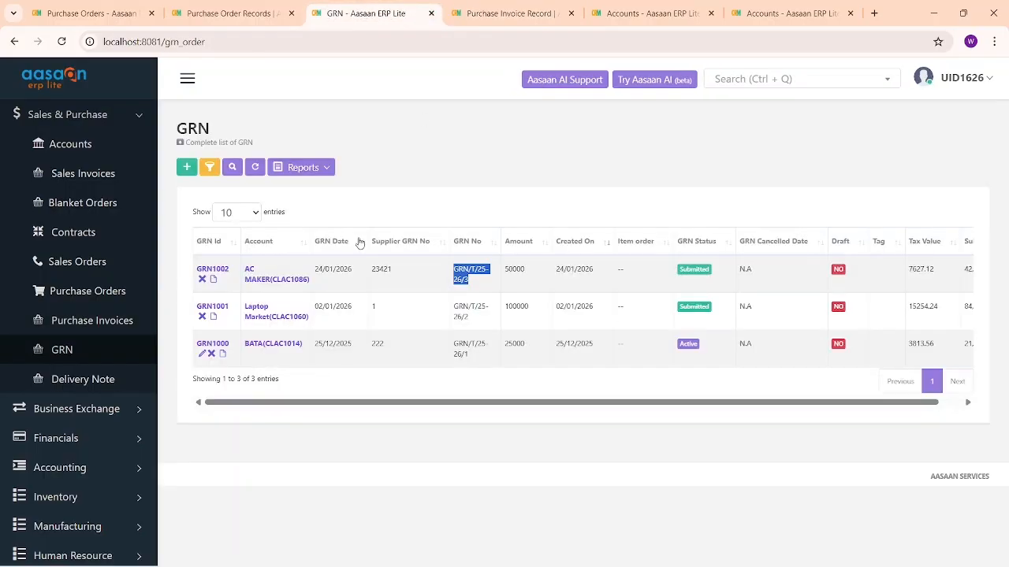
click(207, 273)
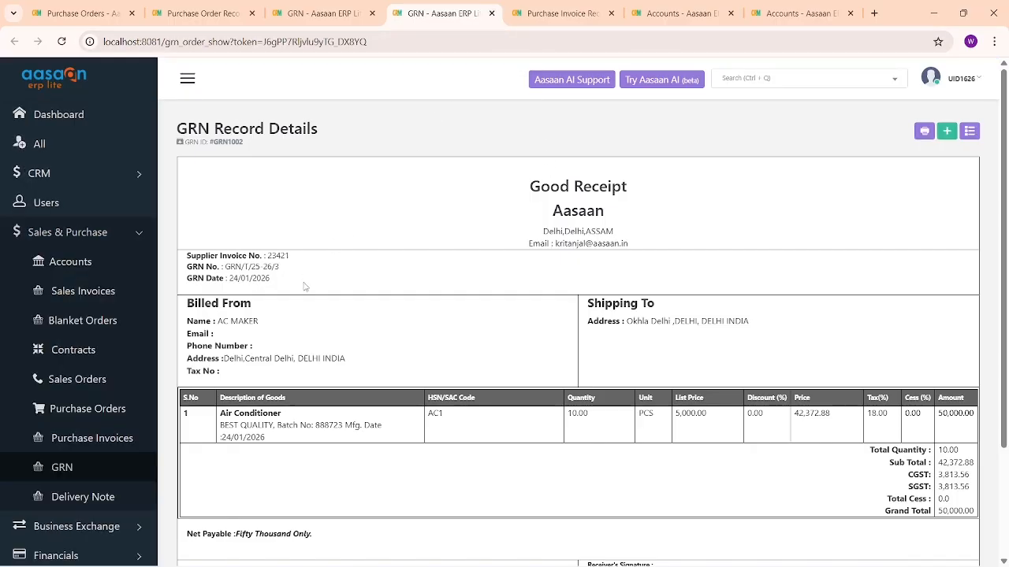
double_click(280, 255)
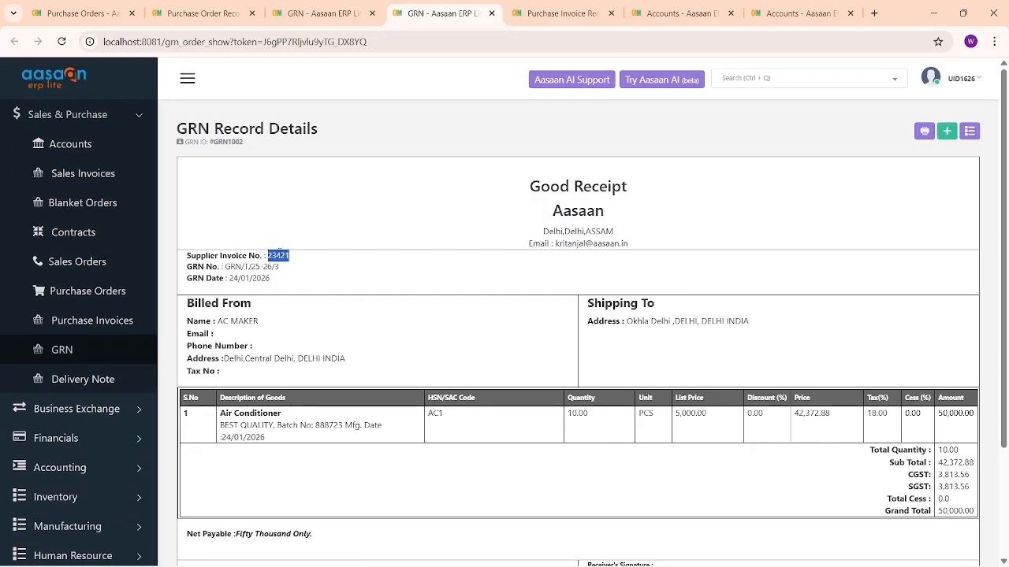
click(350, 11)
click(577, 4)
drag(533, 199, 473, 200)
key(ctrl+v)
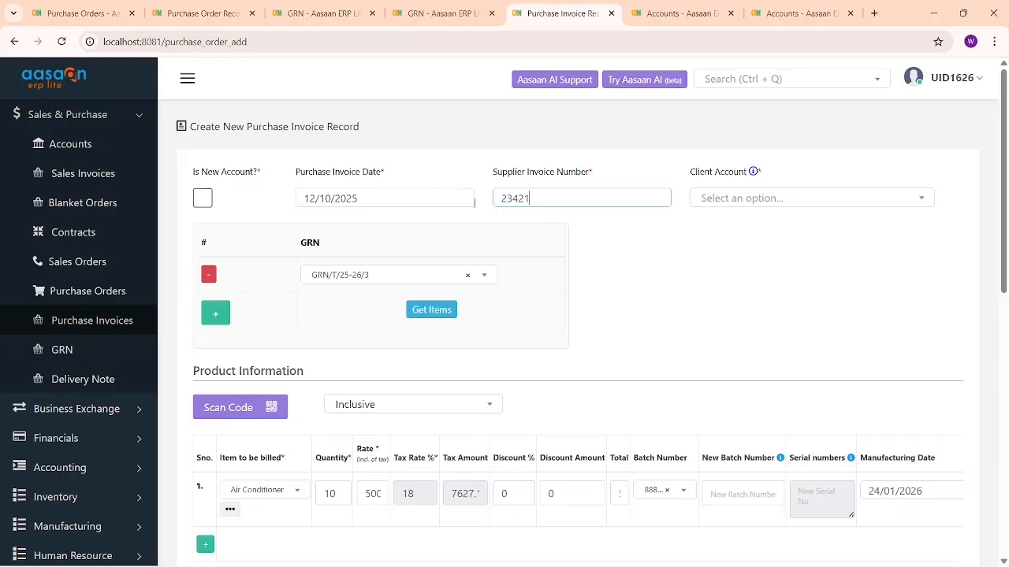
click(684, 269)
Check the purchase invoice form down to its end and select AC MAKER as the client account.
scroll(685, 271, down, 4)
scroll(686, 270, down, 4)
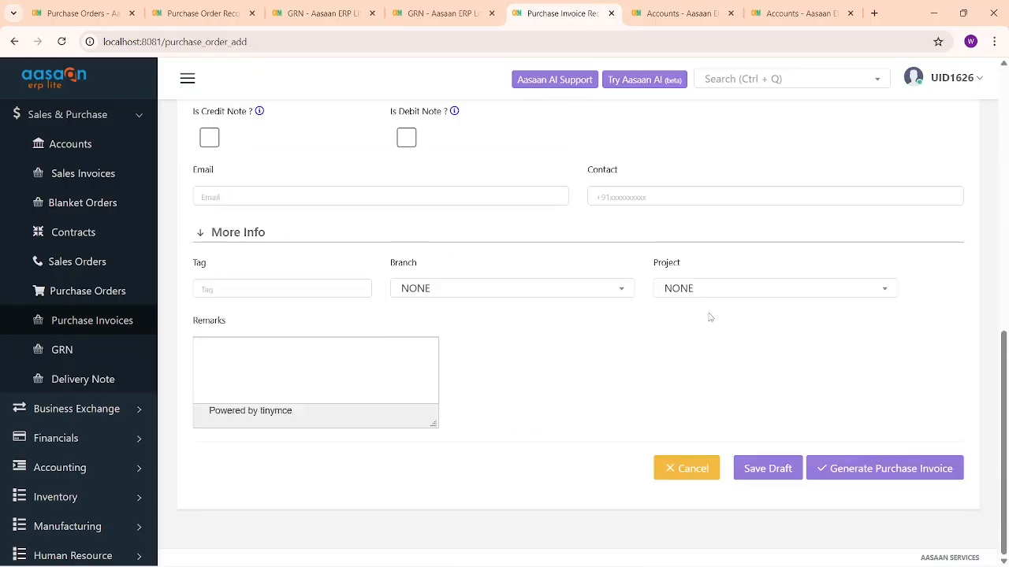
scroll(784, 384, up, 4)
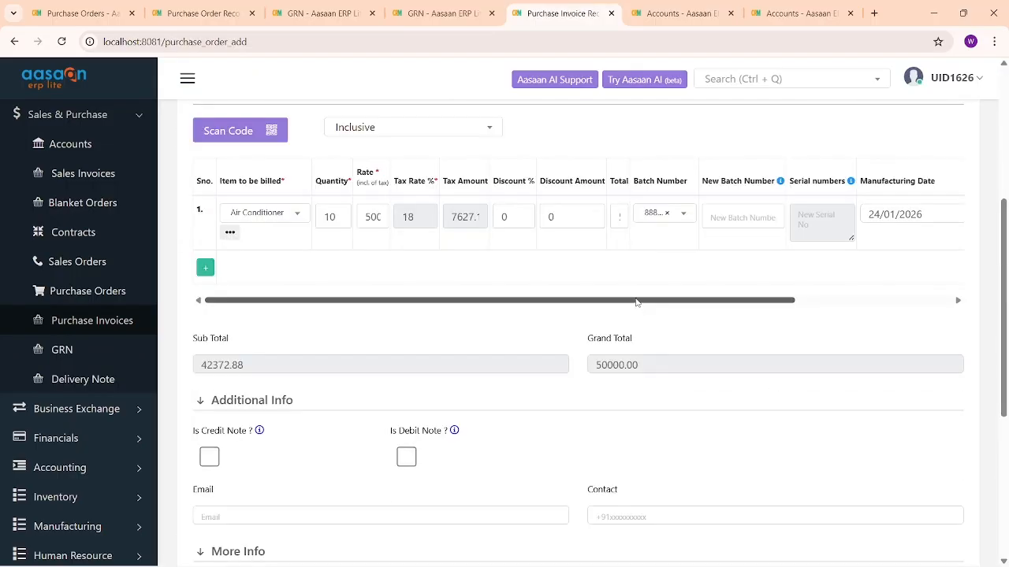
scroll(636, 302, up, 4)
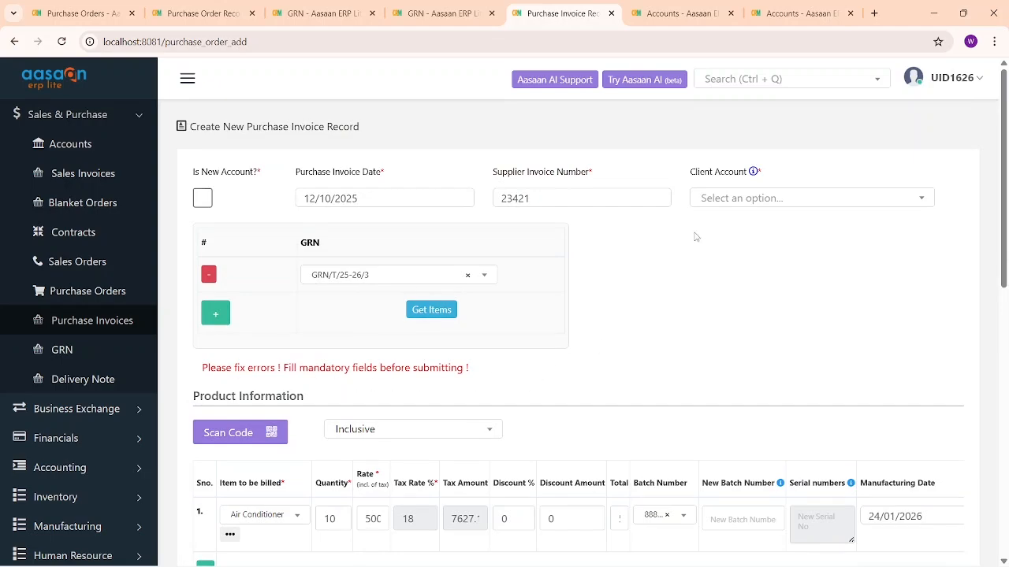
click(727, 202)
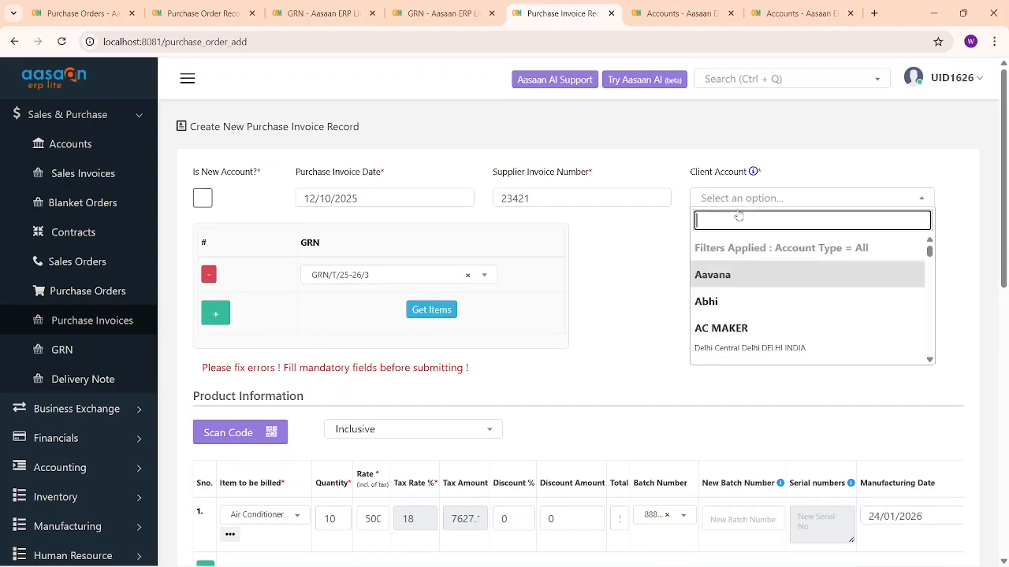
click(728, 350)
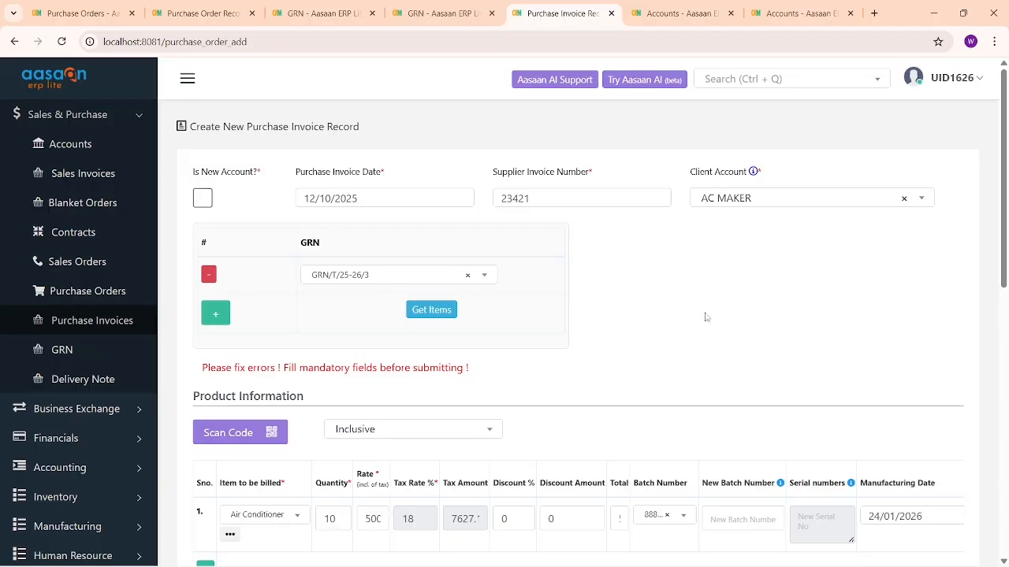
Generate the purchase invoice and highlight the title of the resulting document.
scroll(551, 373, down, 5)
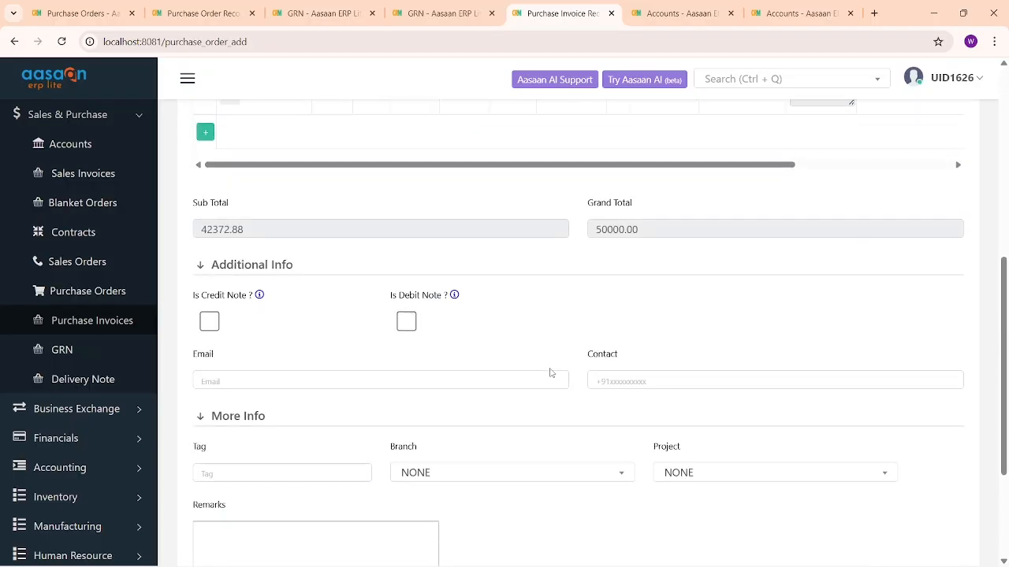
scroll(551, 373, down, 3)
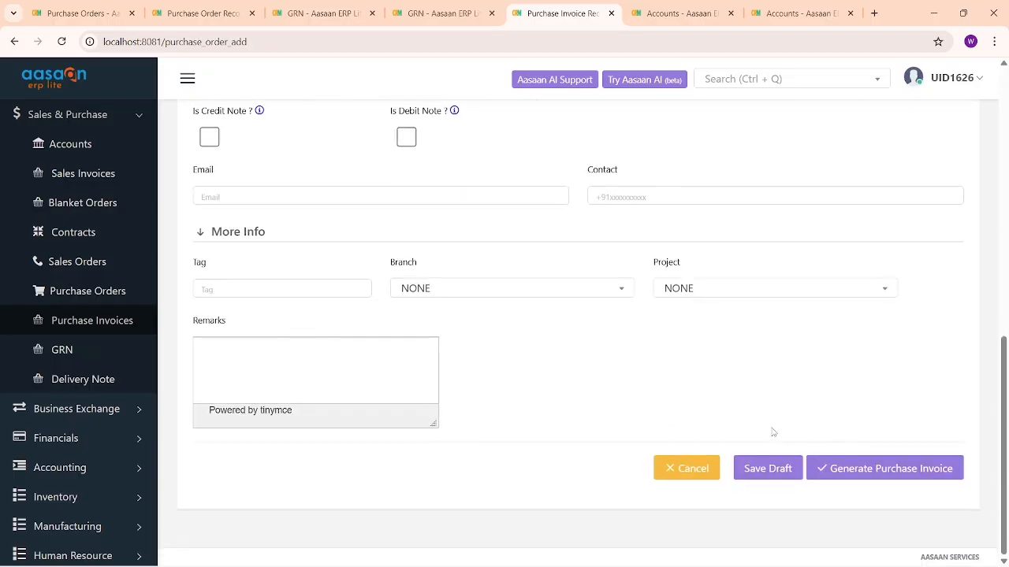
click(857, 469)
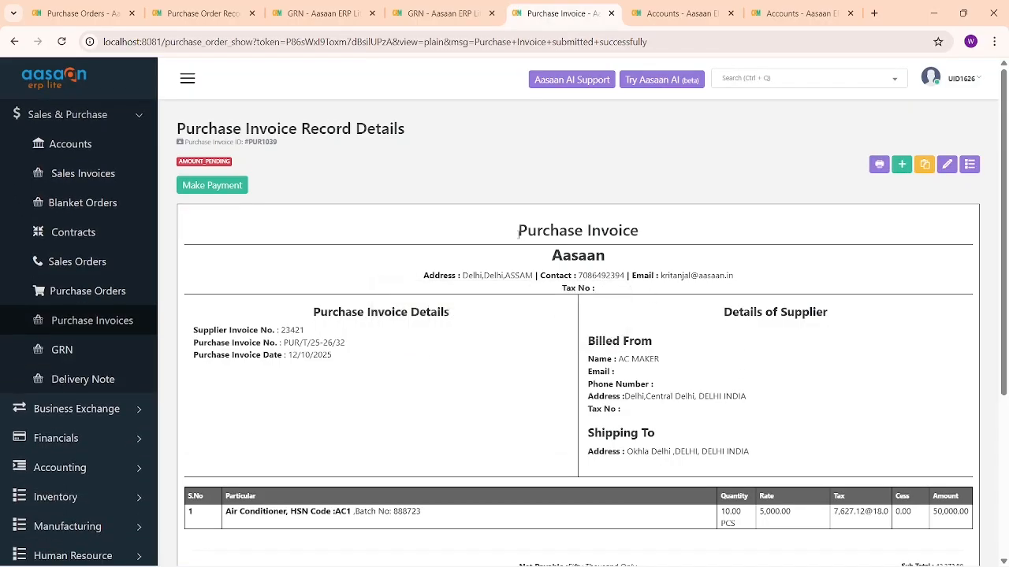
drag(516, 230, 661, 231)
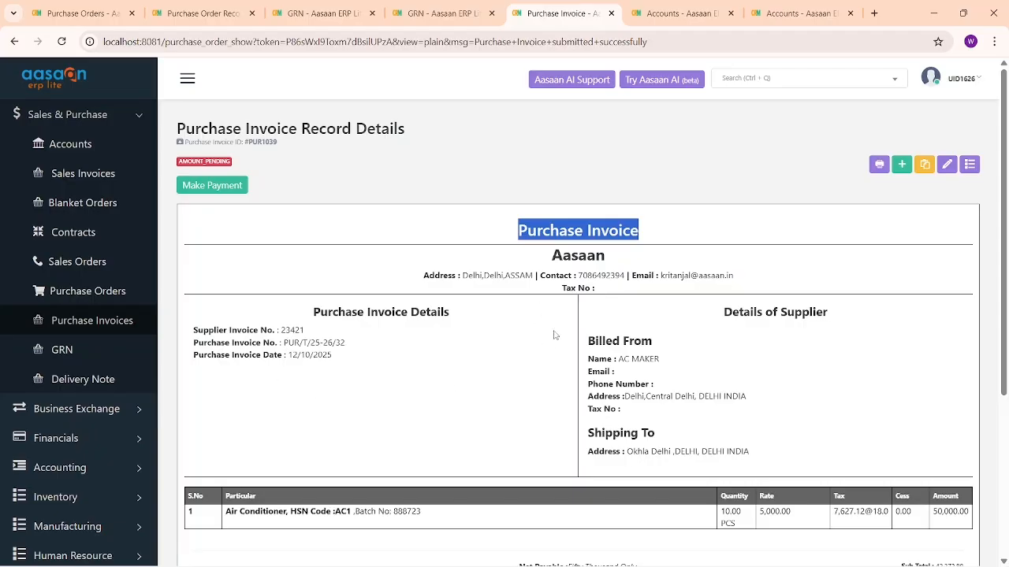
Check the generated purchase invoice down to its totals and open the accounting Journal Entries list in a separate tab.
scroll(668, 346, down, 2)
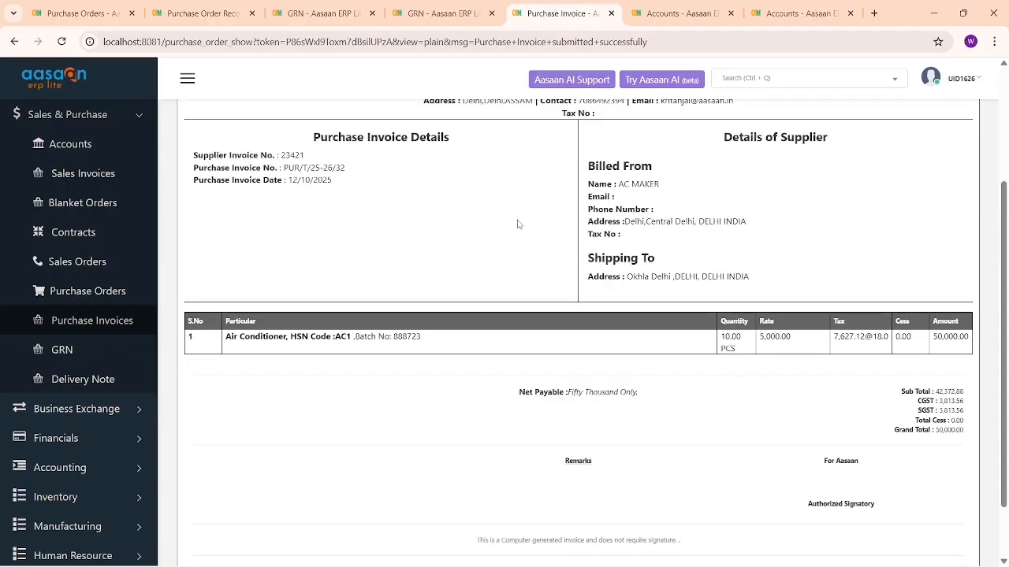
click(113, 467)
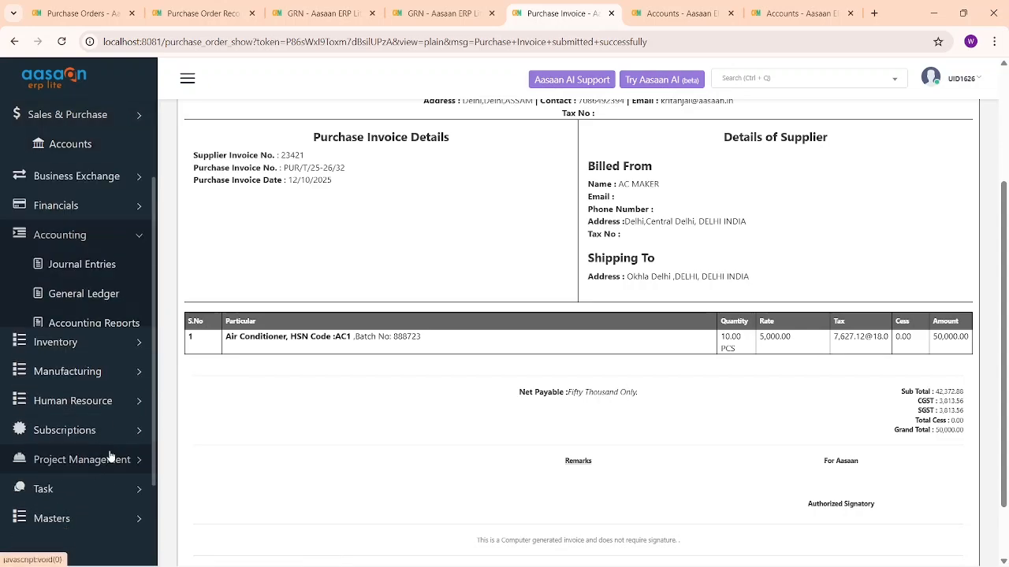
right_click(90, 235)
click(148, 249)
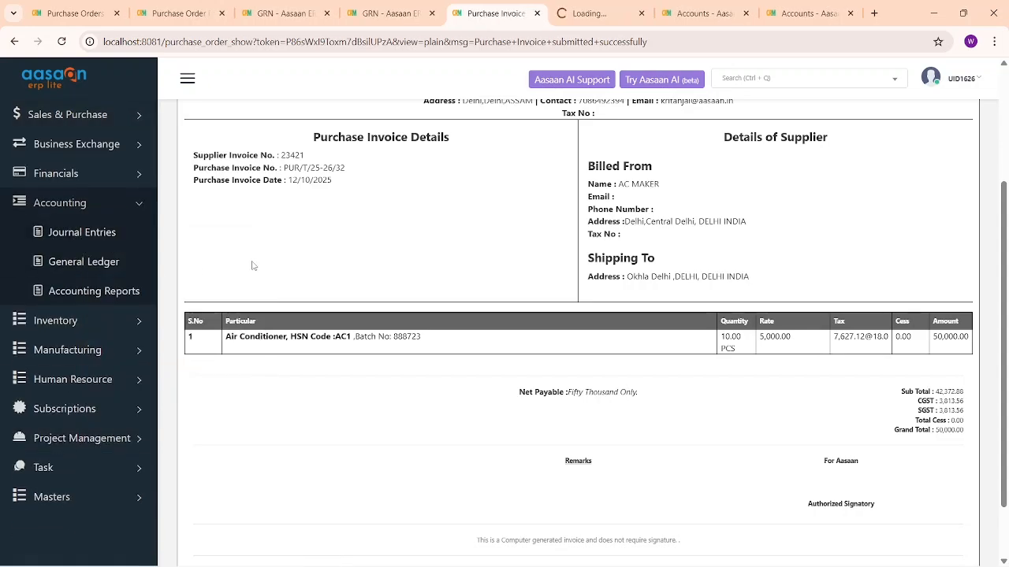
scroll(418, 200, up, 2)
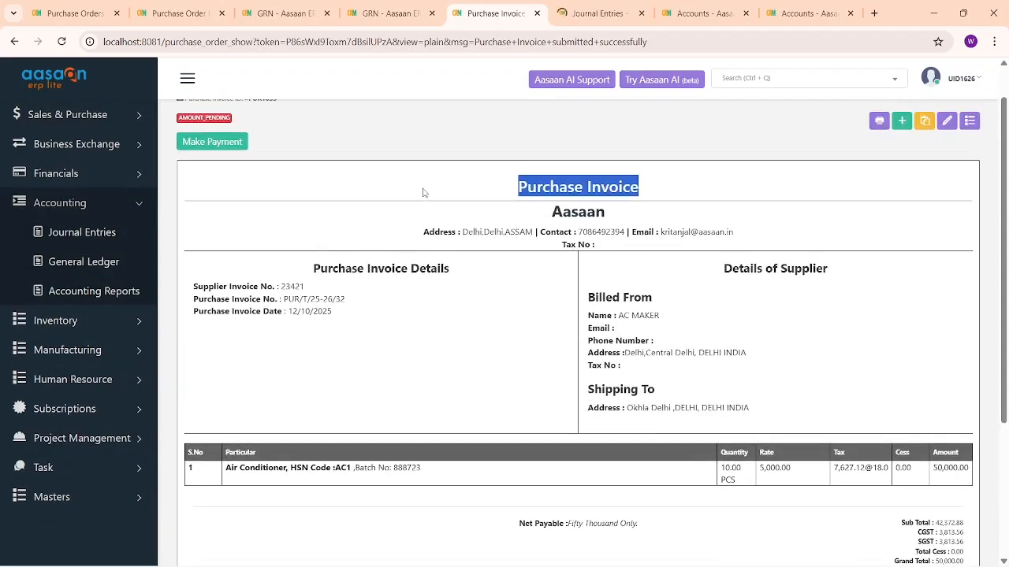
click(599, 11)
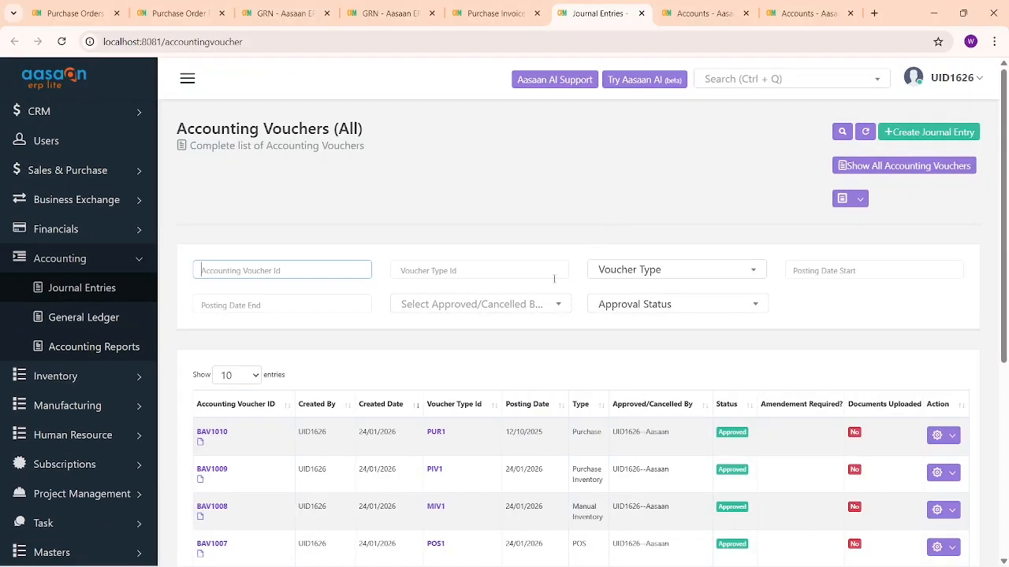
Find the newest accounting voucher in the journal entries list and highlight its Purchase type.
scroll(581, 265, down, 2)
drag(258, 260, 424, 257)
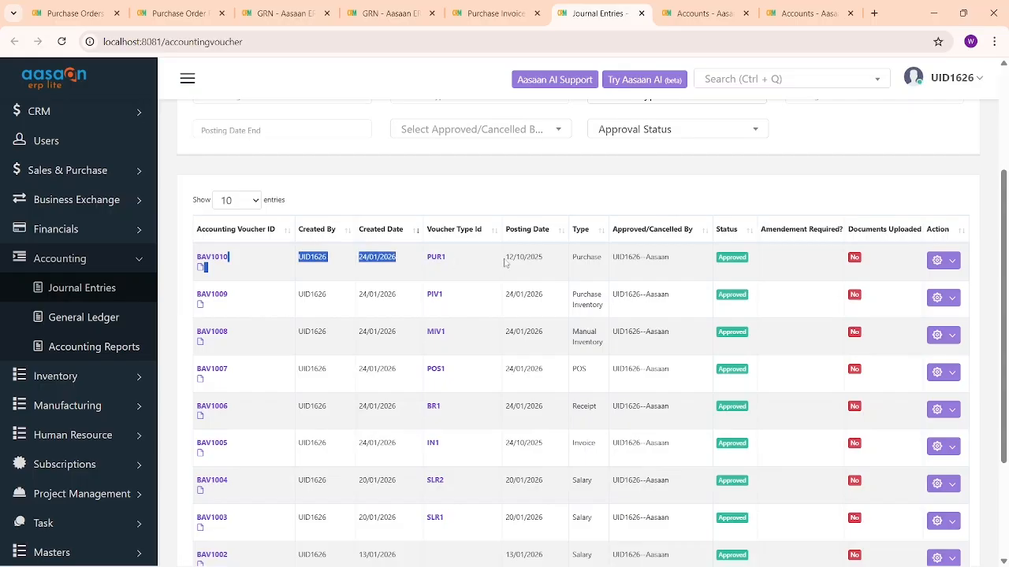
click(604, 263)
drag(629, 258, 555, 258)
double_click(583, 257)
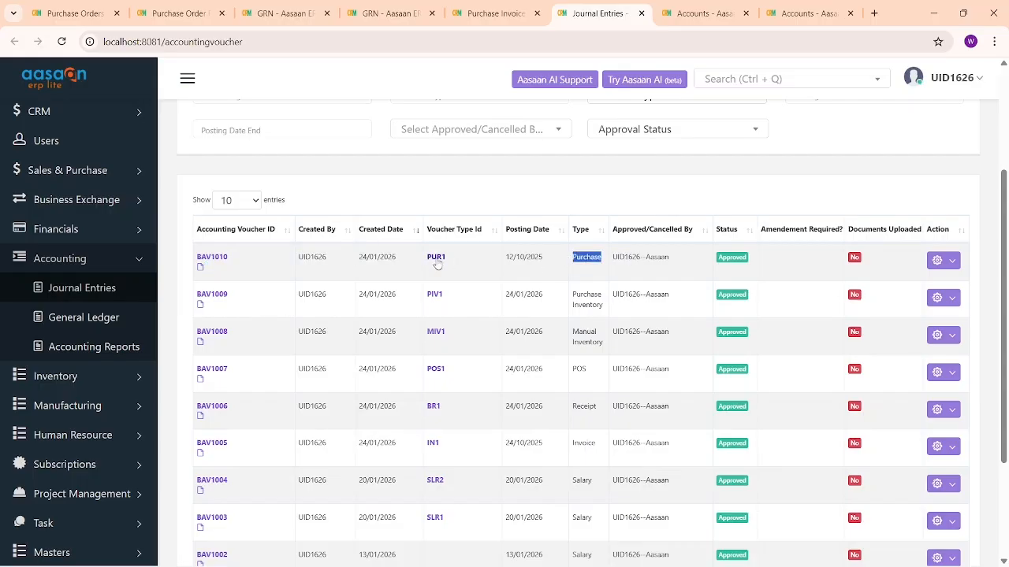
View the PUR1 voucher's details, highlight the purchase invoice number in the AC MAKER line's description and close the voucher.
click(435, 258)
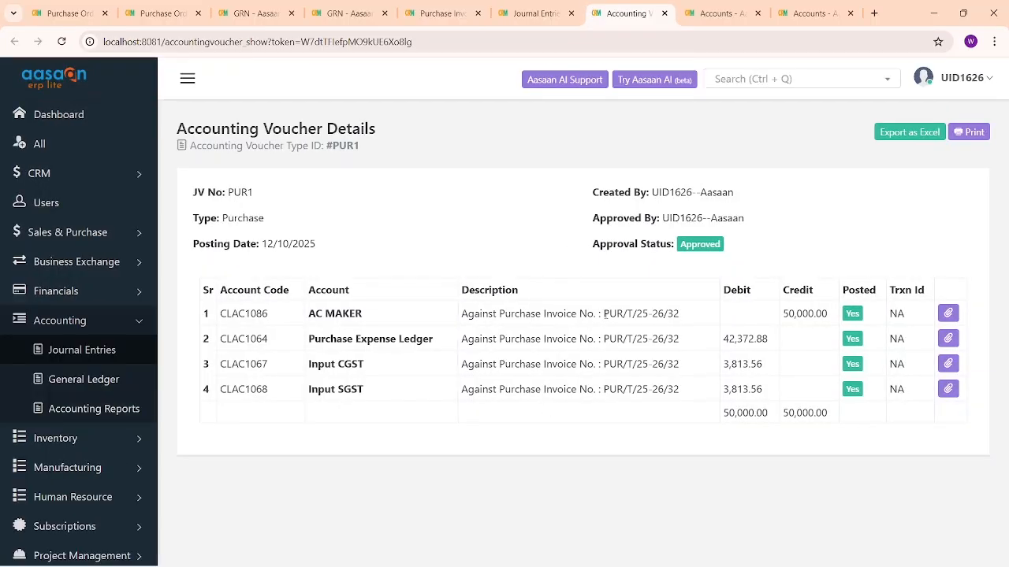
drag(604, 313, 681, 314)
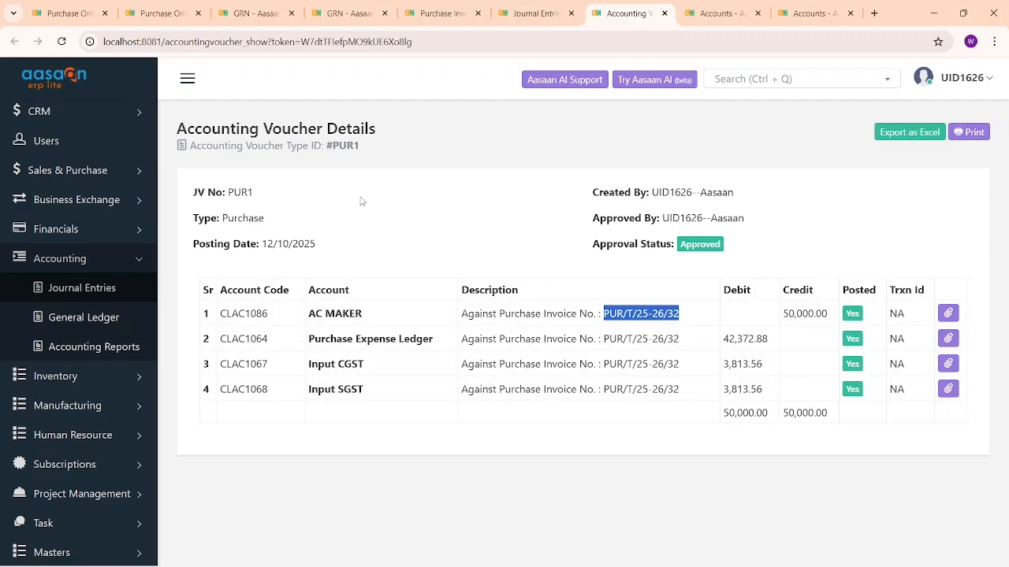
click(664, 13)
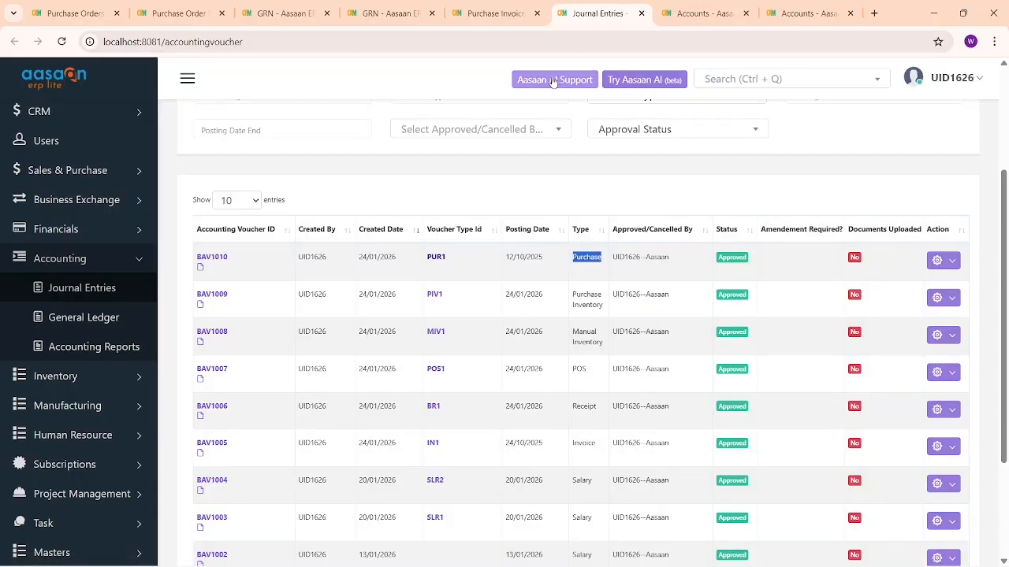
Open Accounting Reports in a separate tab and examine the choices for report type and fiscal year.
middle_click(103, 349)
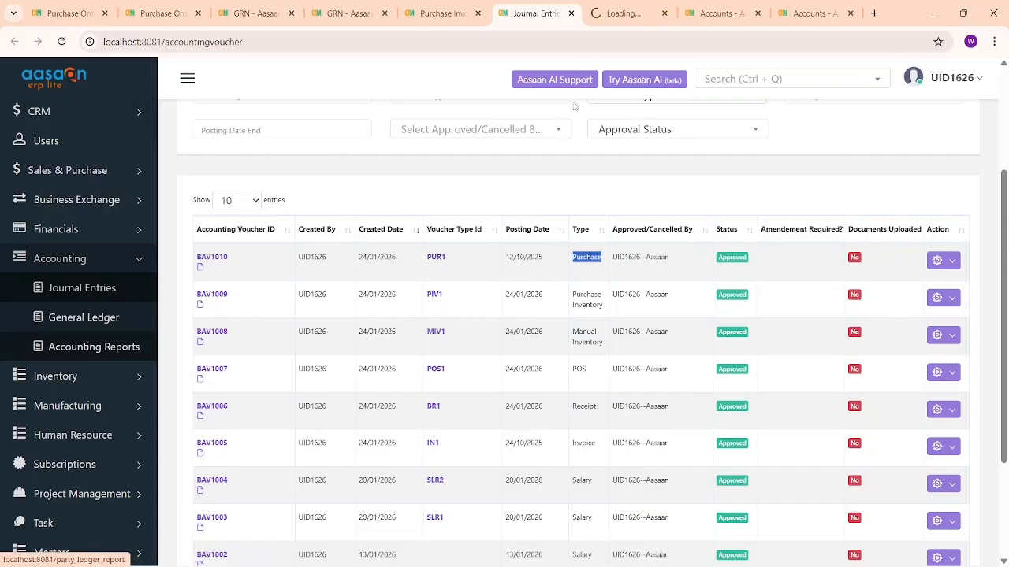
click(598, 13)
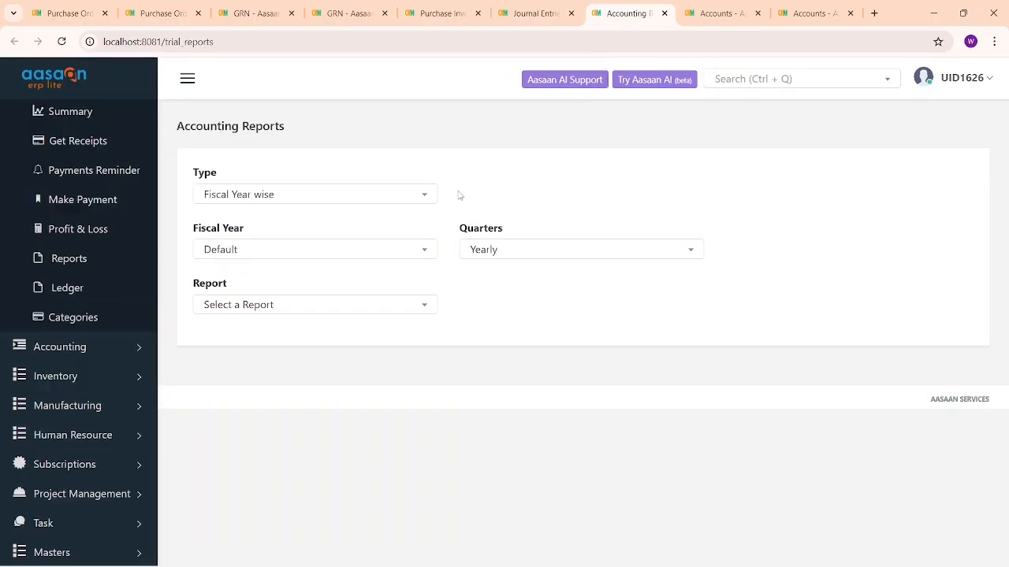
click(423, 195)
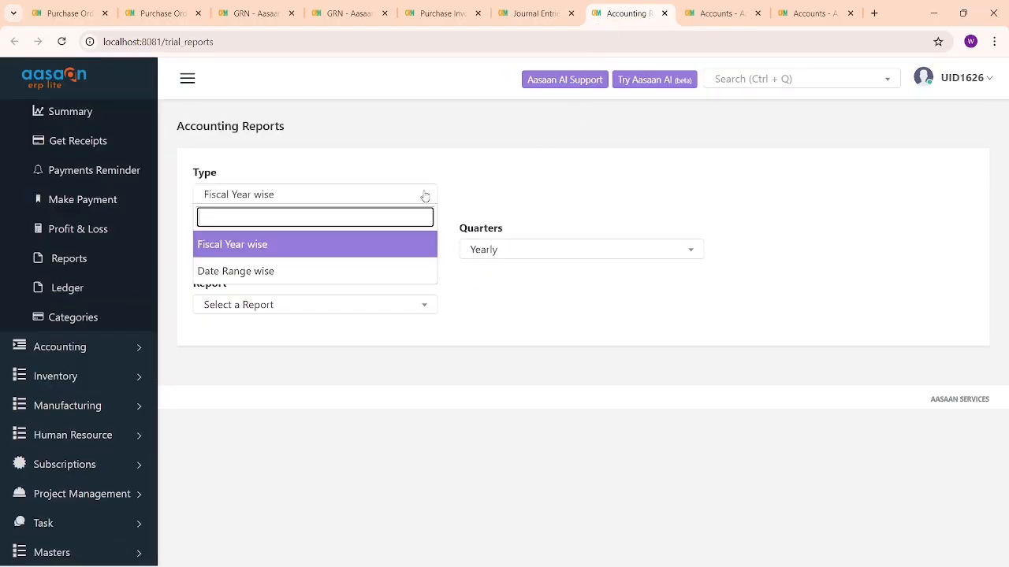
click(510, 184)
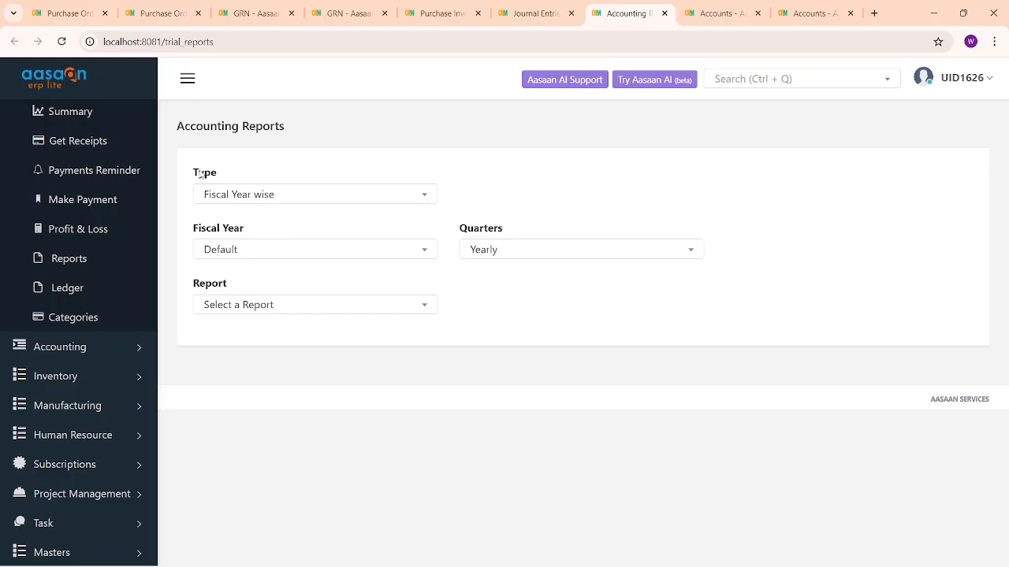
drag(194, 172, 257, 168)
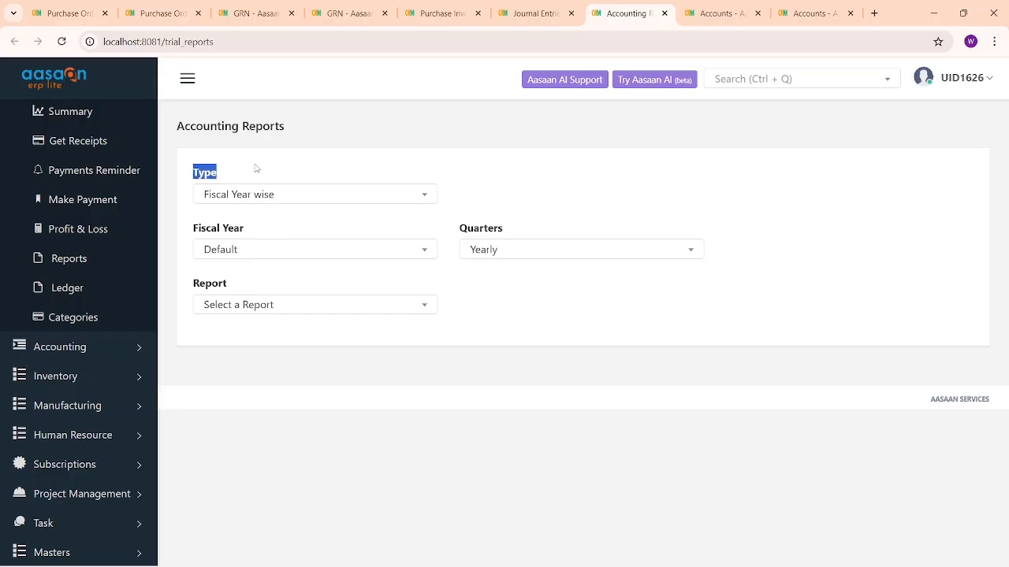
click(348, 199)
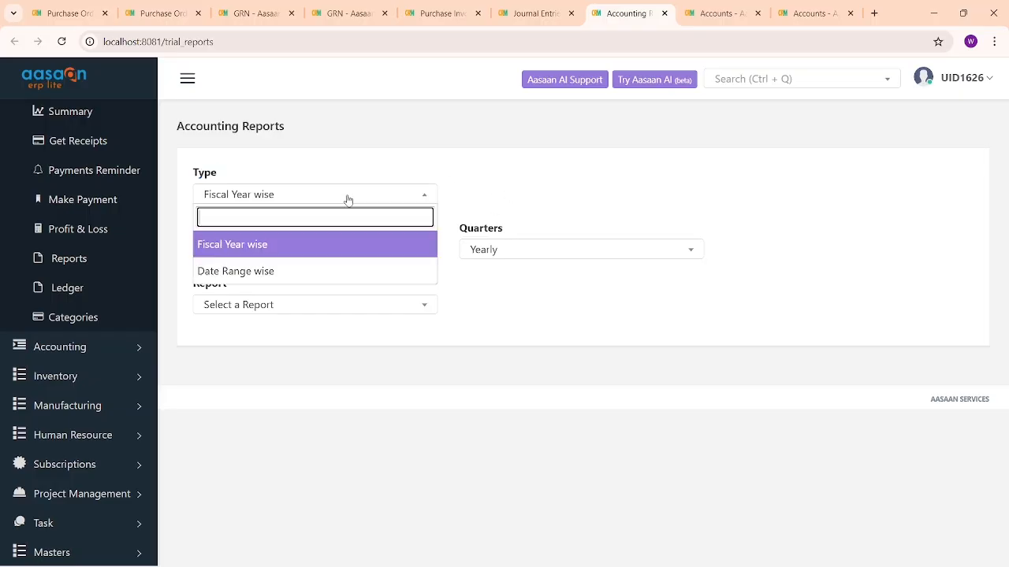
click(320, 246)
drag(197, 225, 288, 236)
click(294, 253)
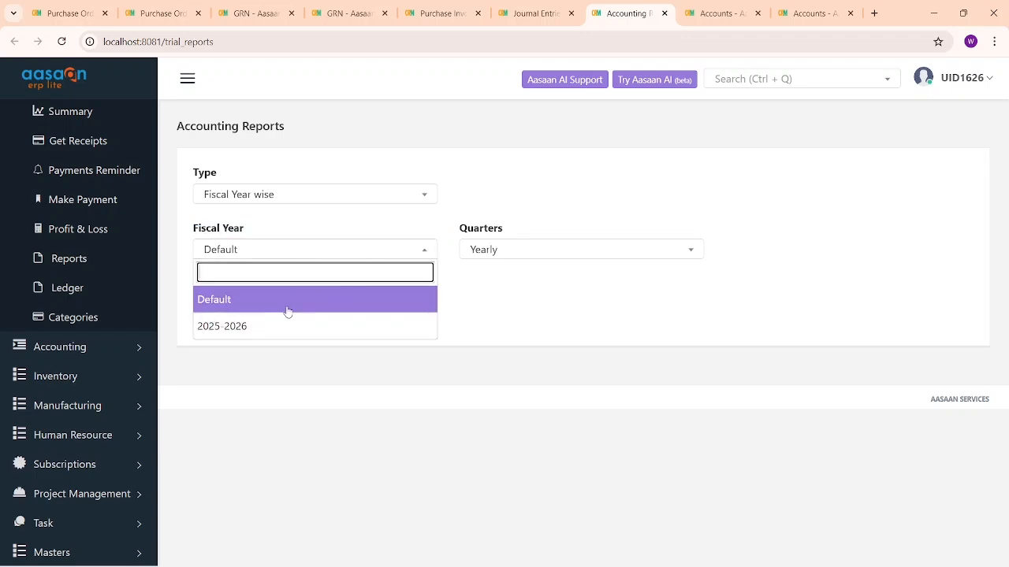
Open the Human Resource Fiscal Year list in a separate tab and highlight the 2025-2026 entry's name.
click(66, 436)
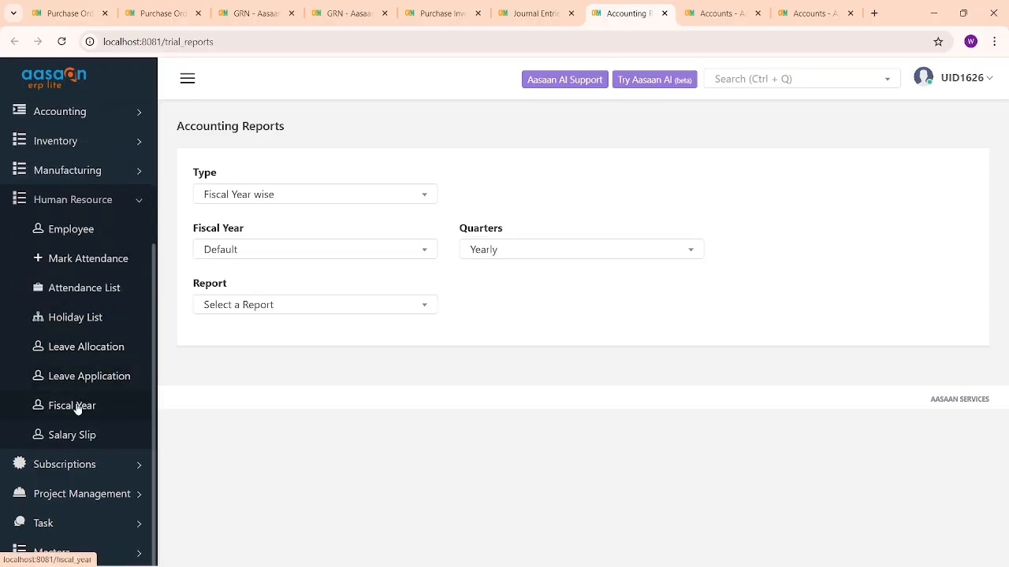
middle_click(76, 409)
click(652, 11)
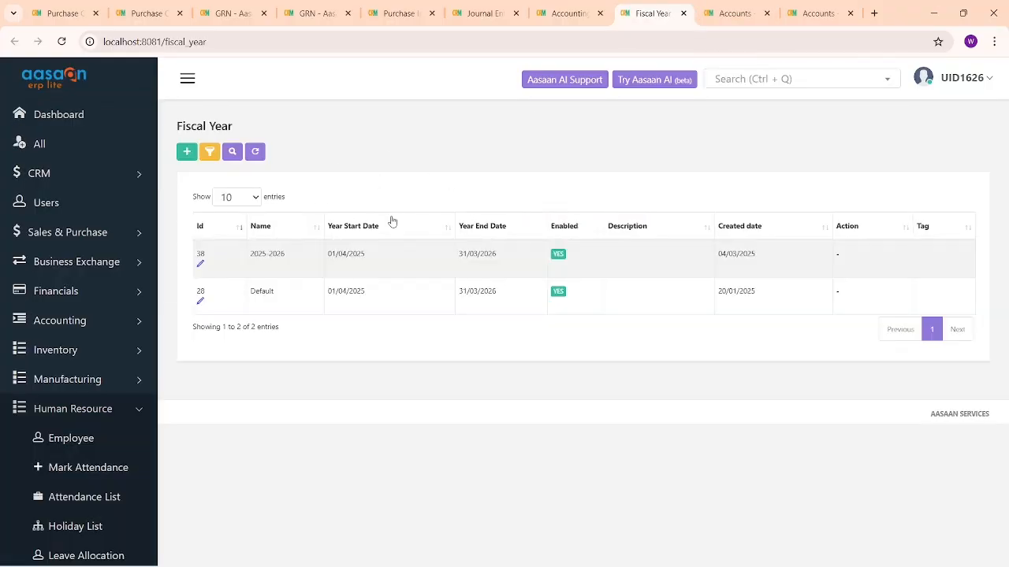
drag(254, 253, 289, 255)
click(291, 297)
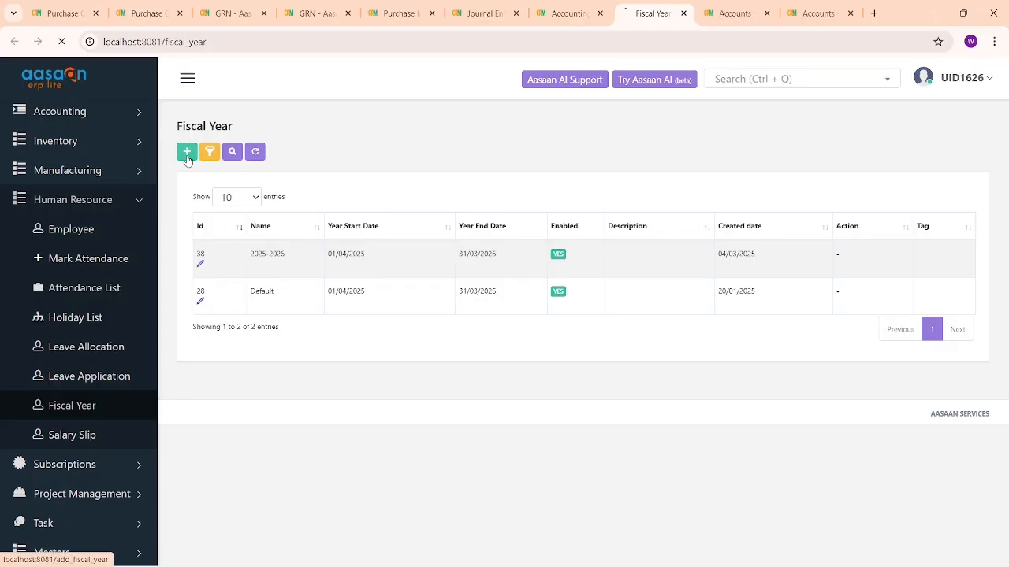
Open the form for adding a fiscal year, examine its name, start and end date and short-year fields, and close it unsaved.
click(187, 155)
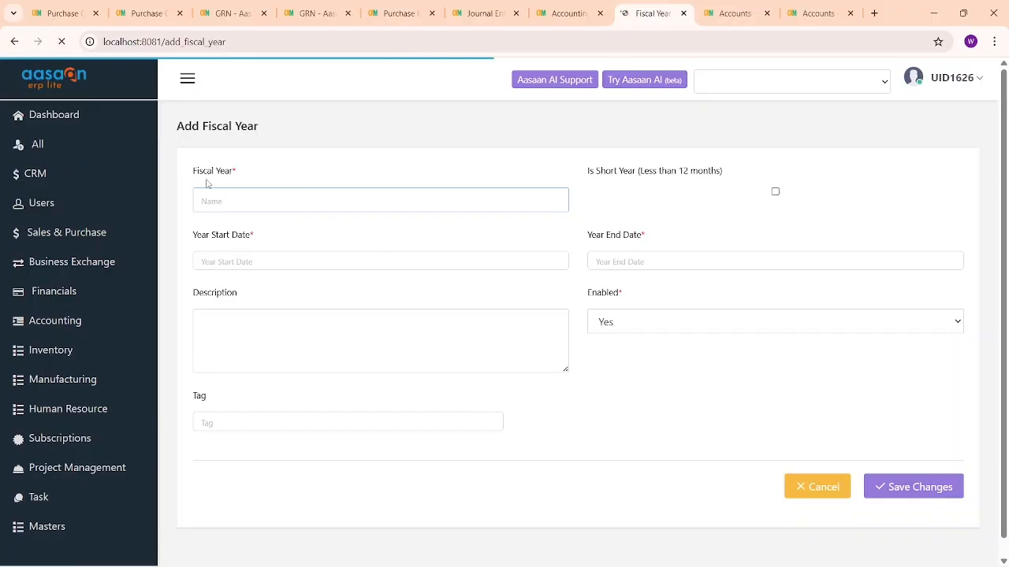
click(337, 207)
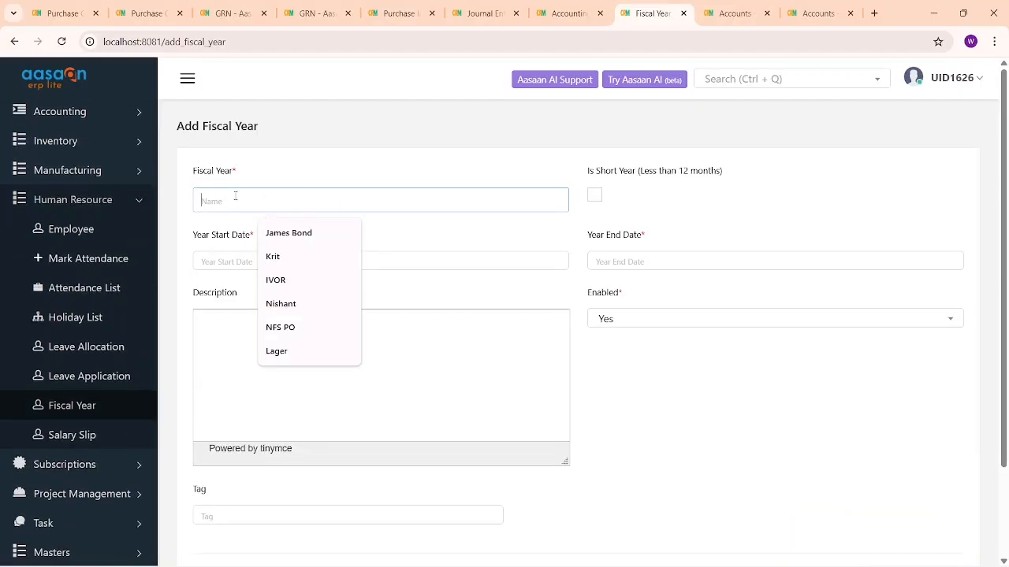
click(483, 236)
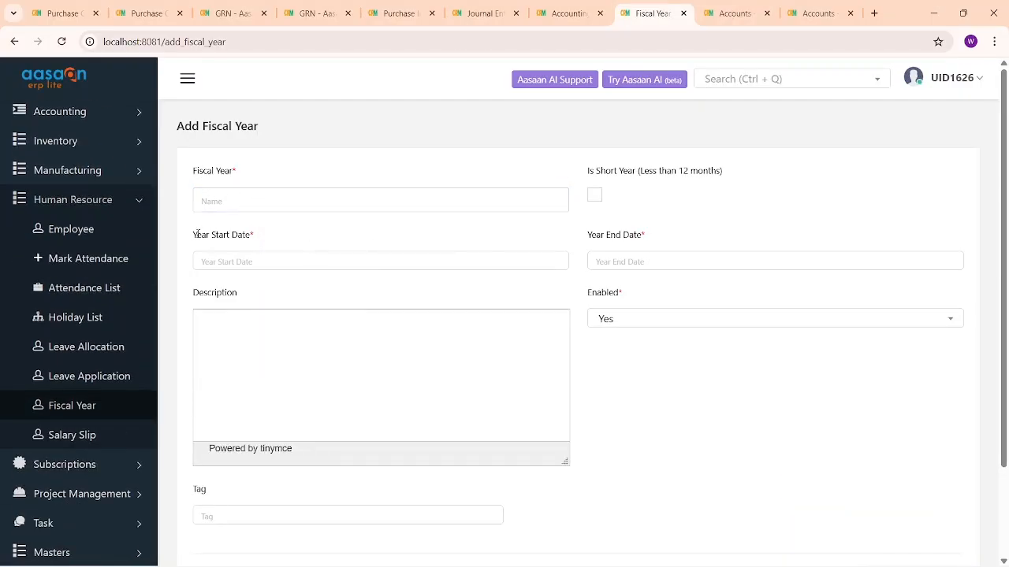
drag(198, 234, 266, 239)
drag(592, 253, 700, 258)
drag(574, 170, 734, 165)
click(732, 180)
drag(590, 170, 717, 176)
click(717, 182)
scroll(477, 294, down, 2)
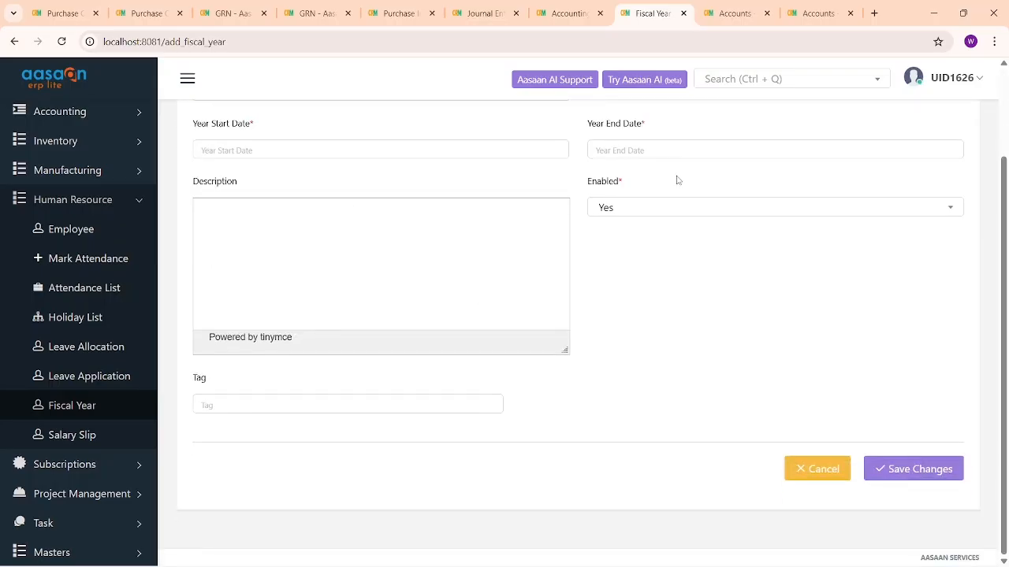
scroll(676, 181, up, 2)
click(683, 14)
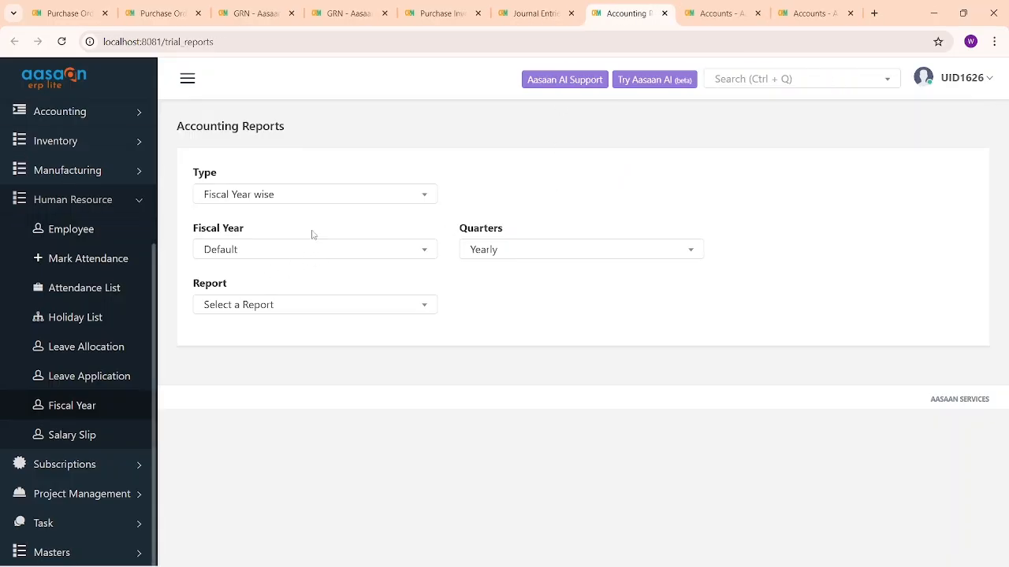
Look over the user account options and the available accounting reports, and close the Accounting Reports page.
click(984, 79)
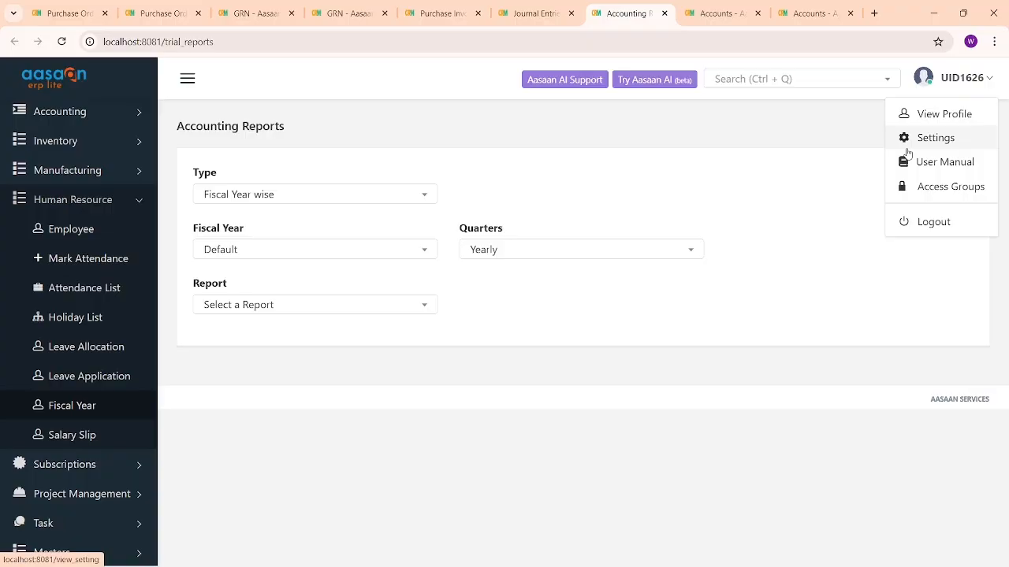
click(770, 174)
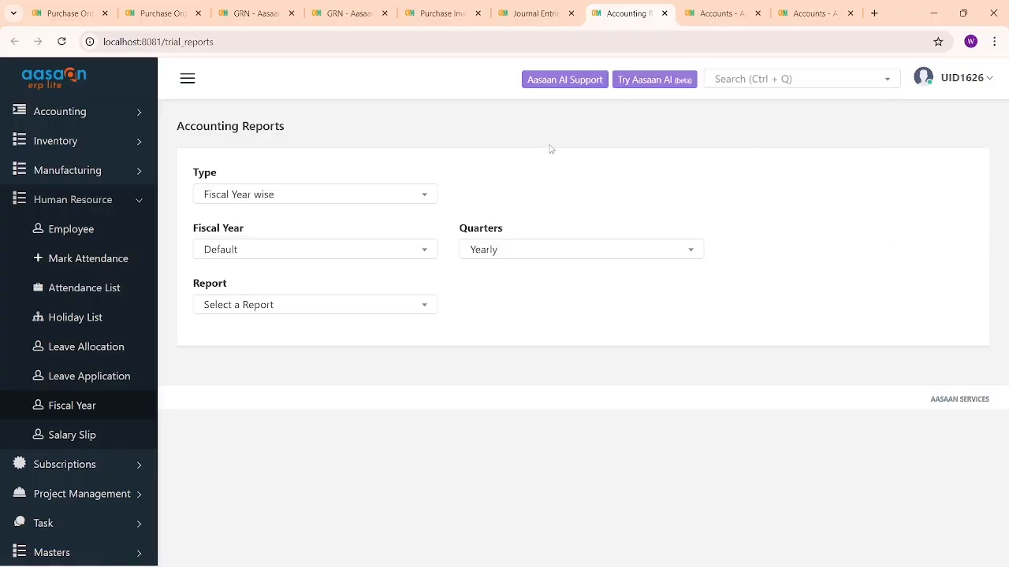
click(342, 306)
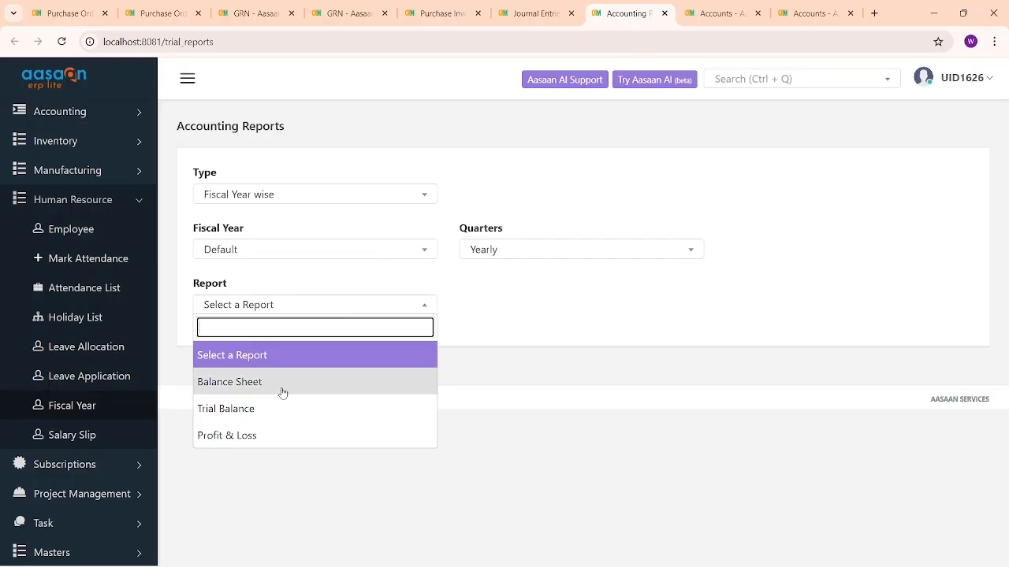
click(598, 352)
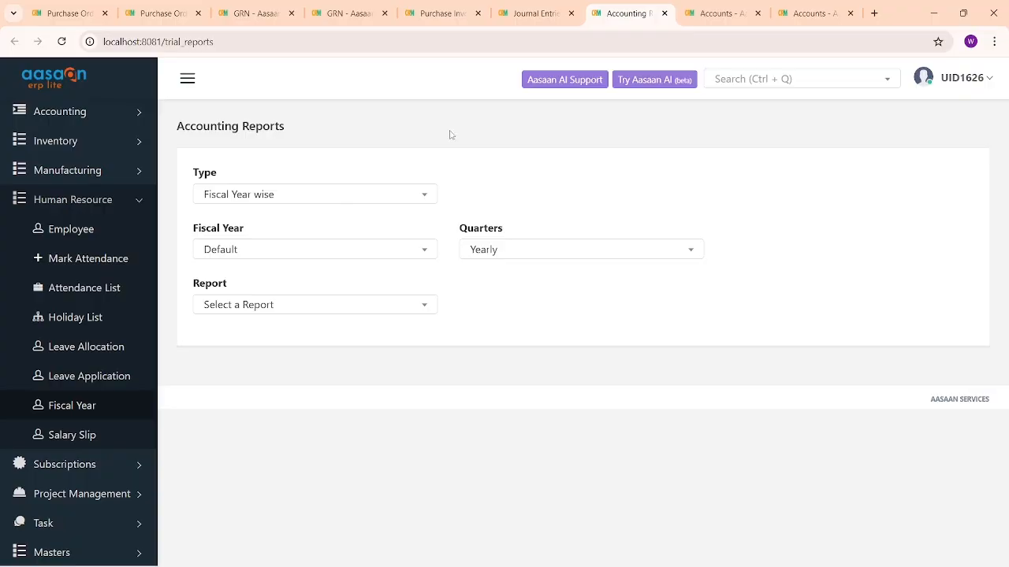
click(664, 13)
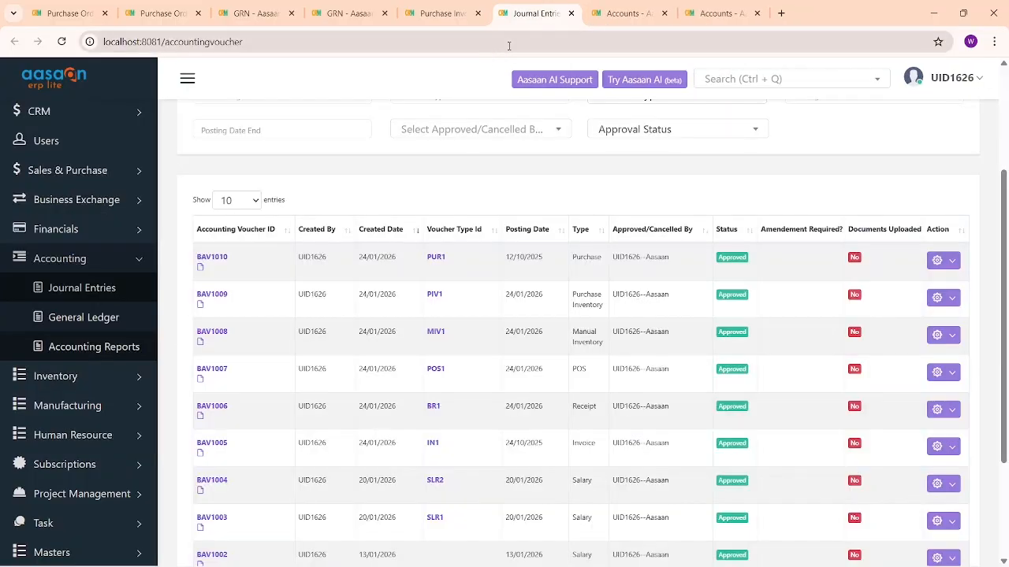
Return to the AC MAKER purchase invoice, view its payment form for date, amount and mode of payment, and dismiss the form.
click(482, 6)
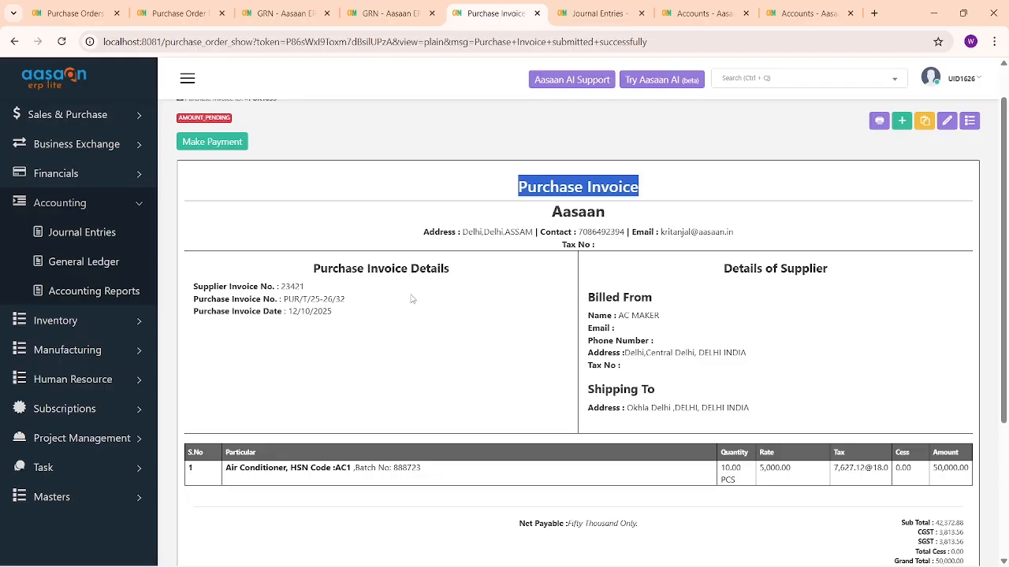
scroll(314, 293, up, 1)
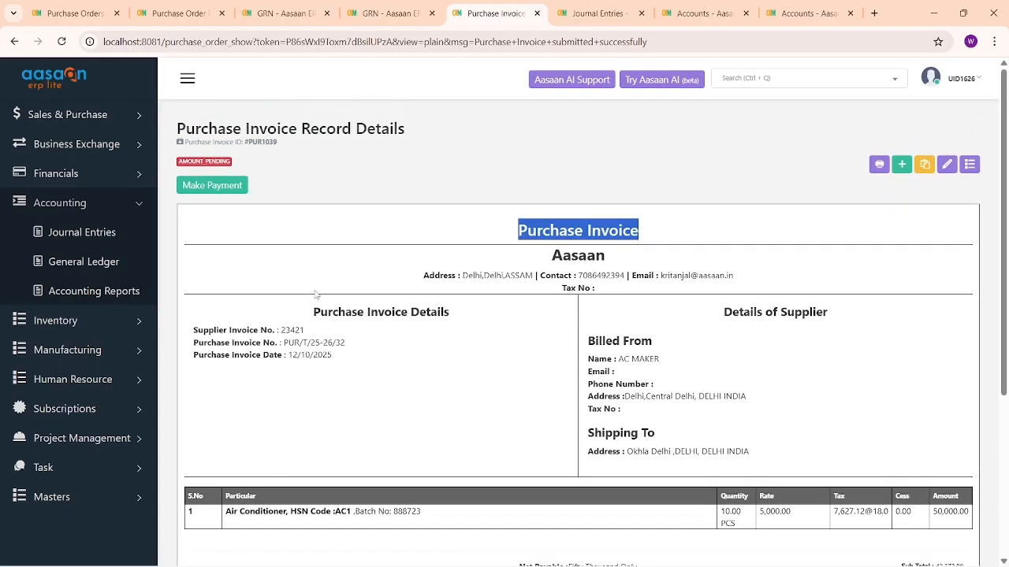
click(640, 354)
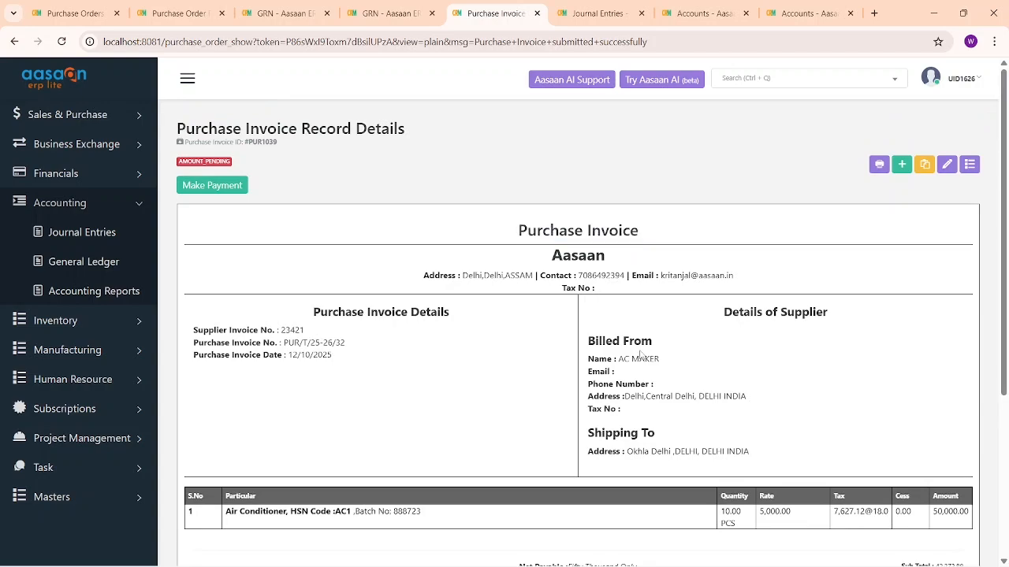
click(239, 189)
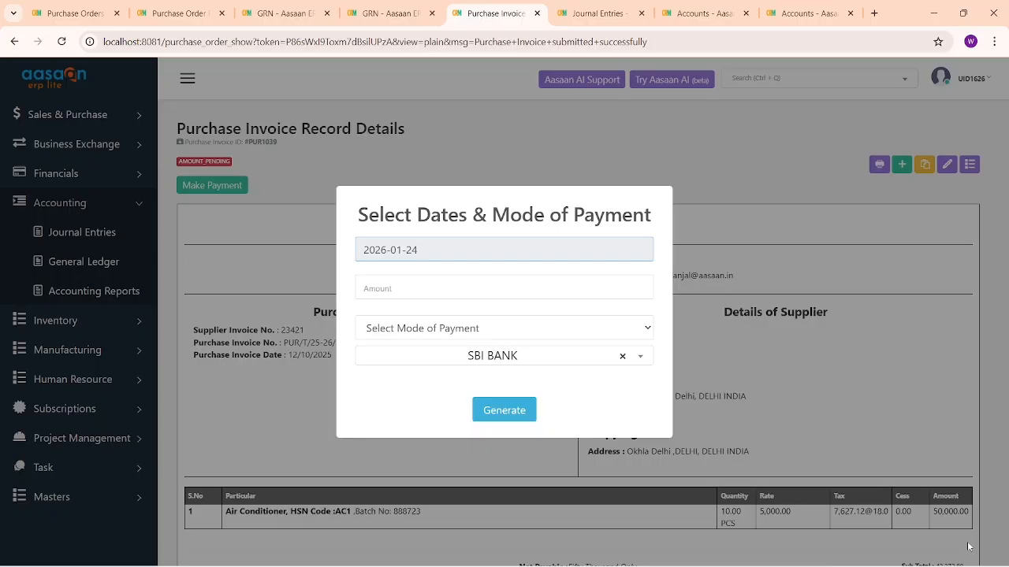
click(913, 389)
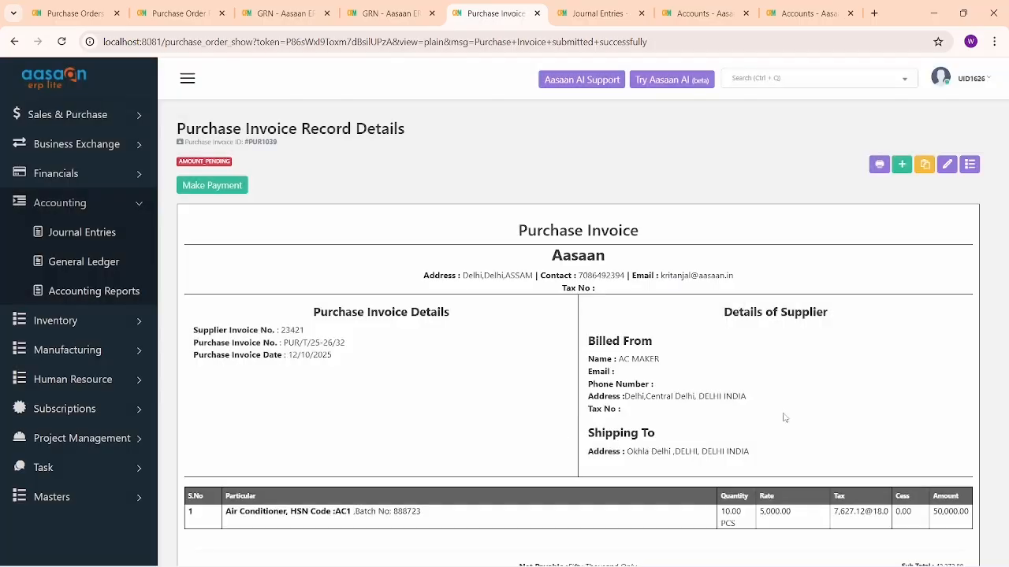
Generate a 25000 payment by Cheque from SBI BANK against the AC MAKER purchase invoice, dated 2026-01-24.
scroll(938, 441, down, 2)
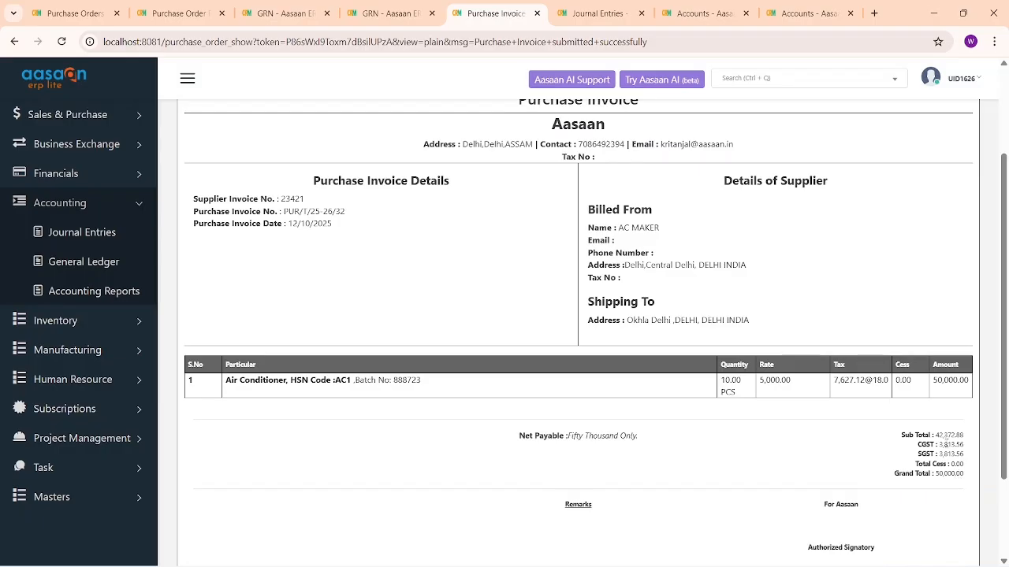
scroll(244, 195, up, 3)
click(236, 187)
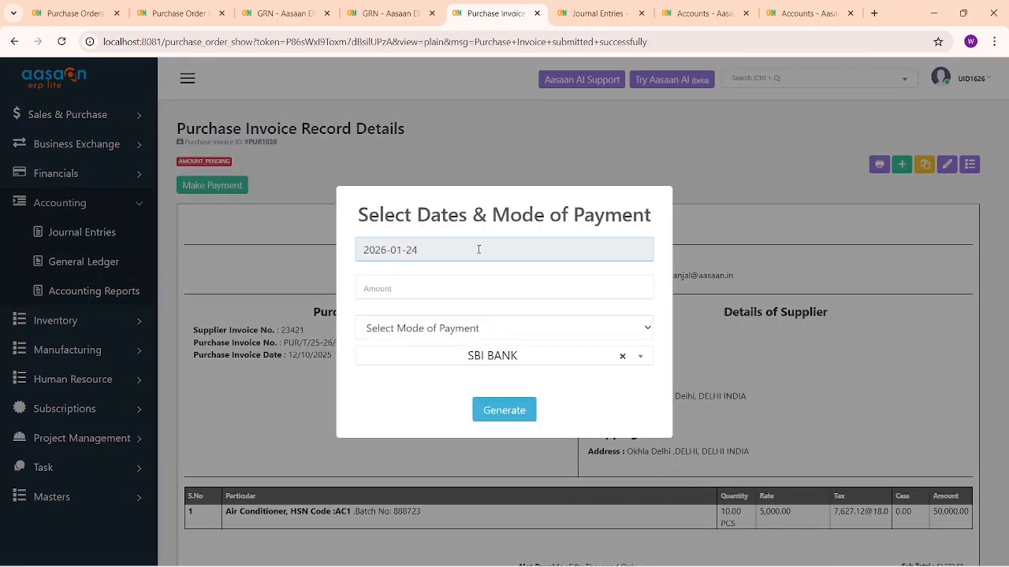
click(541, 289)
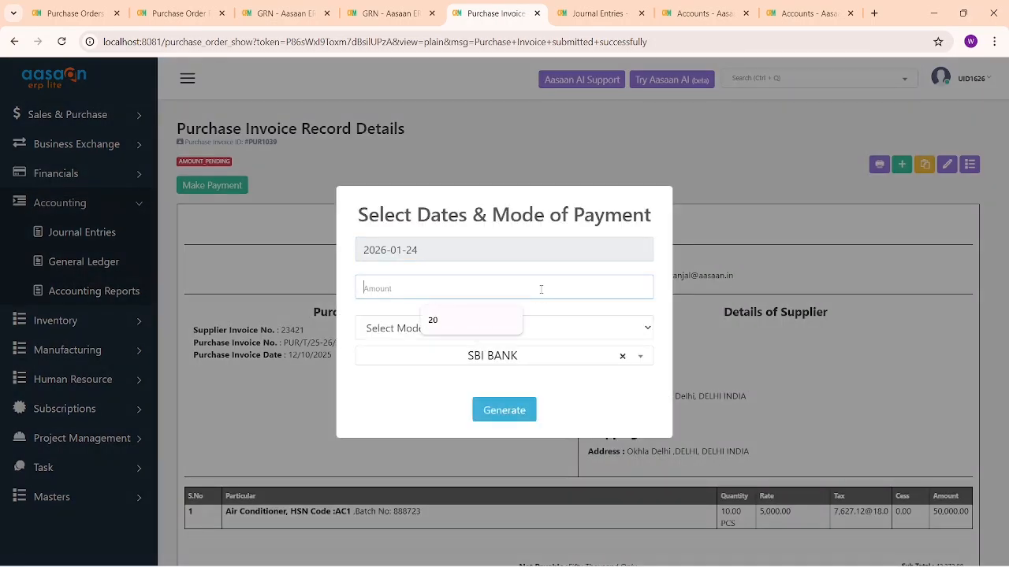
text(25000)
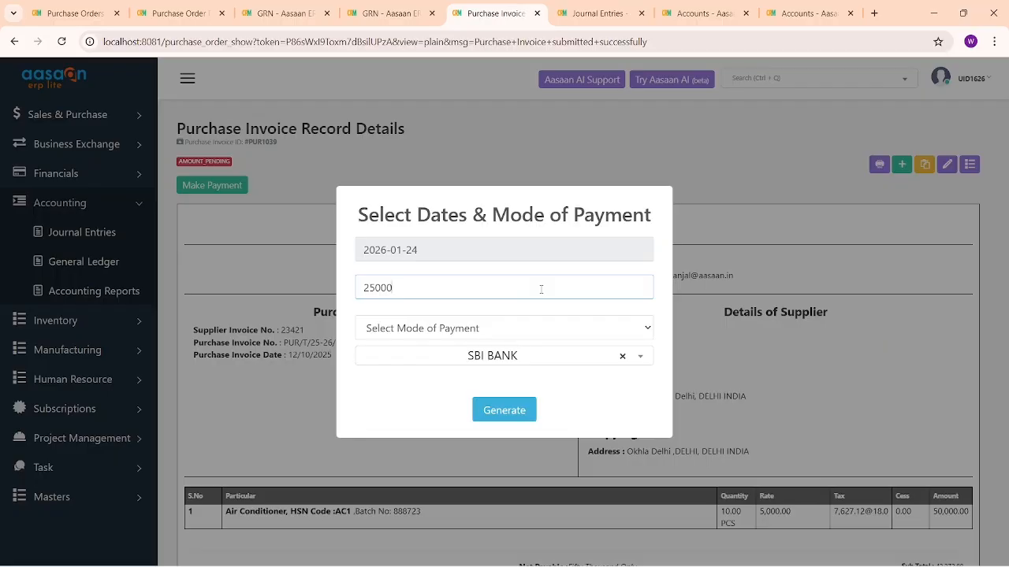
click(513, 328)
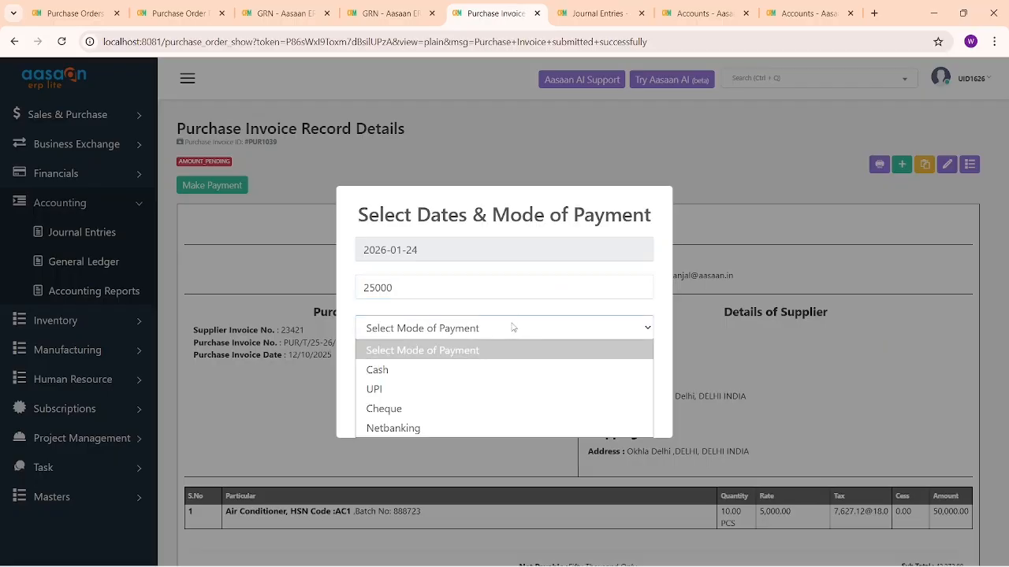
click(398, 408)
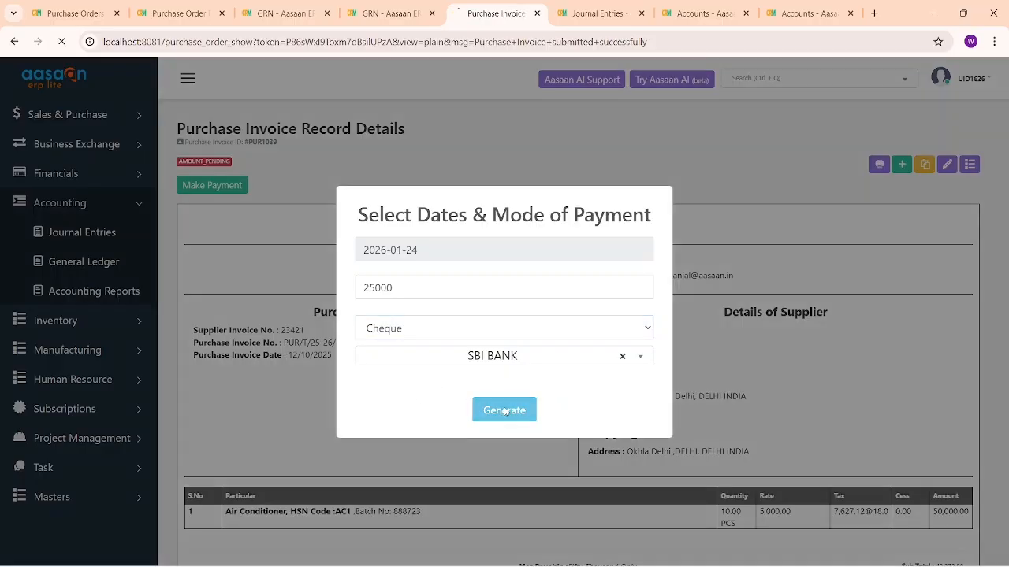
click(504, 412)
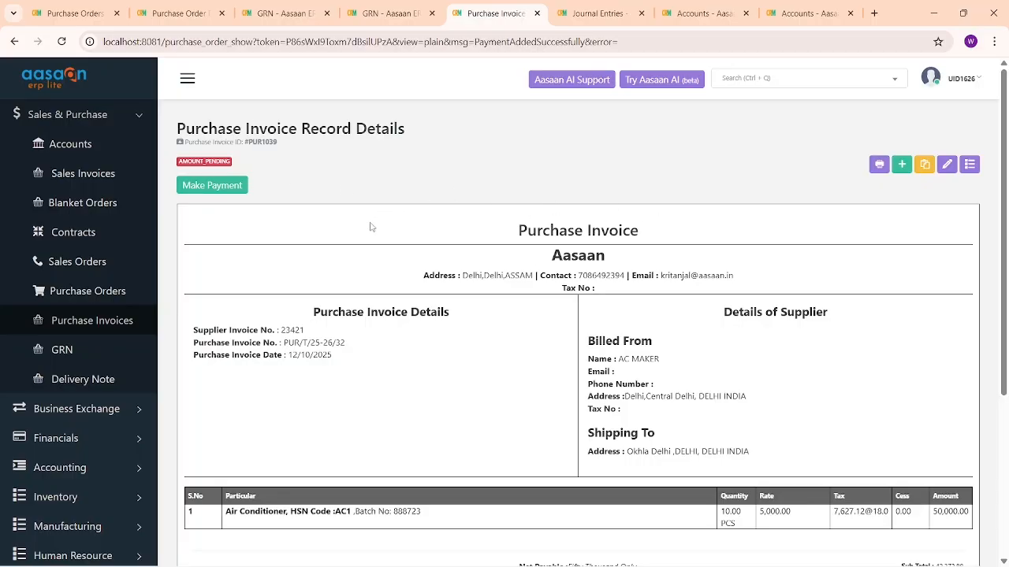
Reload the journal entries list, highlight payment voucher type ID PMT1, and open that voucher.
click(594, 15)
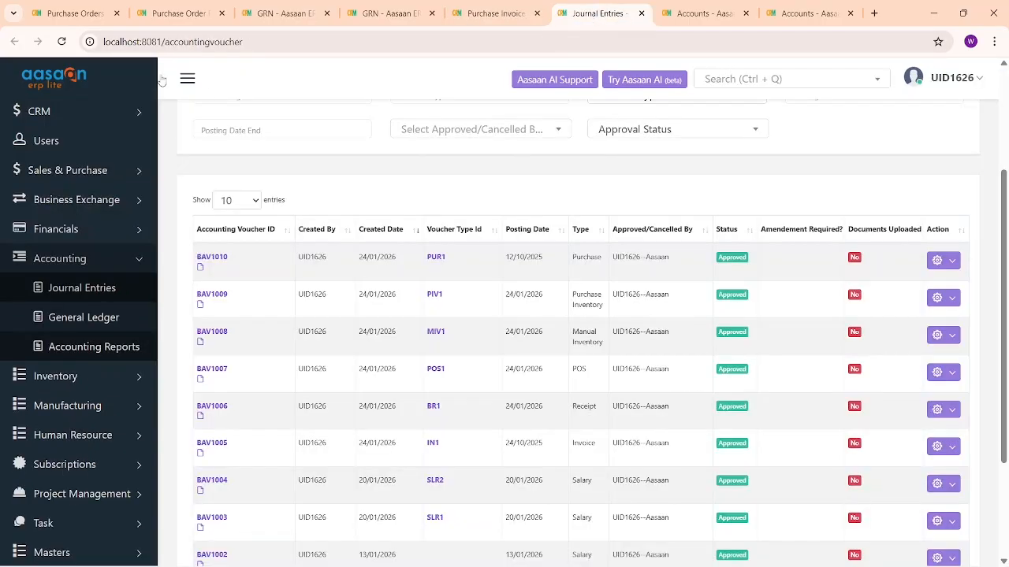
click(61, 41)
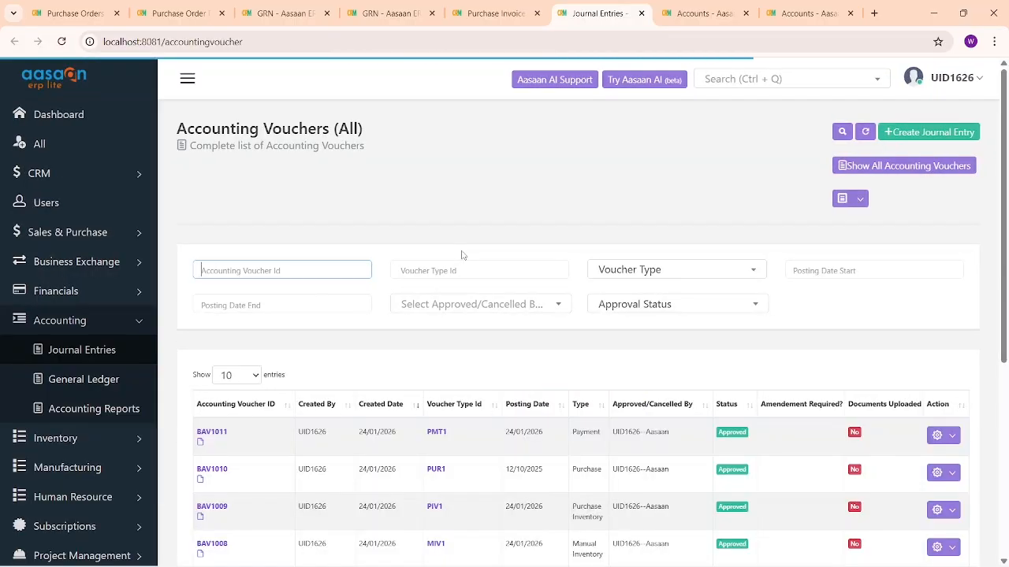
scroll(462, 260, down, 3)
drag(461, 266, 424, 263)
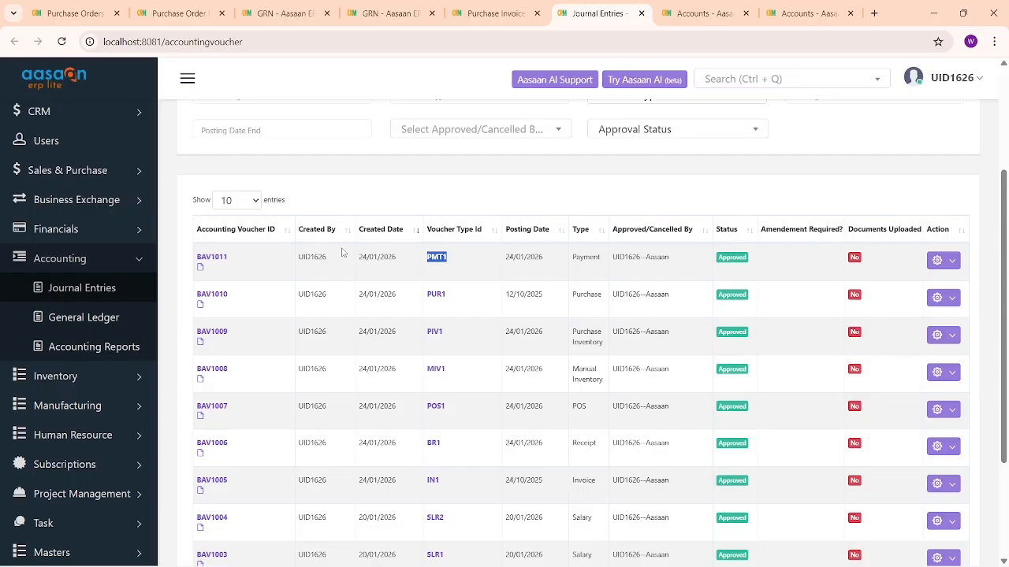
click(570, 270)
click(442, 263)
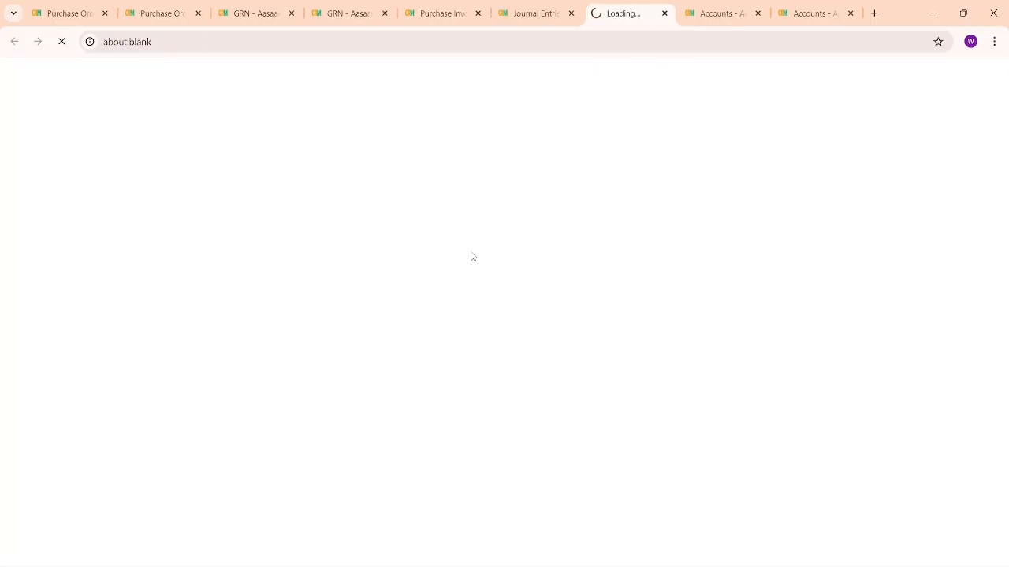
Close the two leftover Accounts pages, highlight the AC MAKER account in the payment voucher, and close the voucher.
click(756, 13)
click(756, 13)
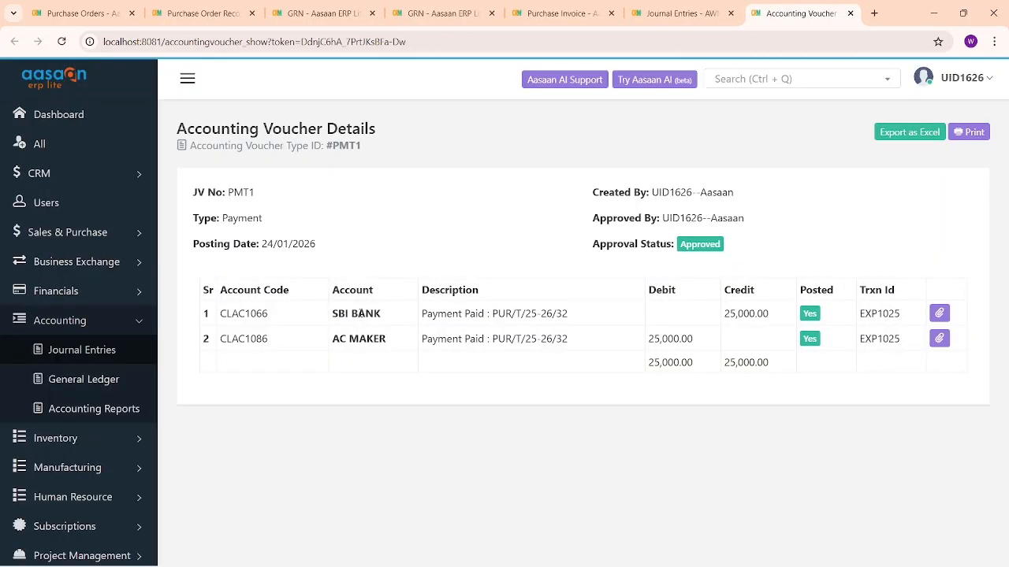
drag(330, 339, 398, 342)
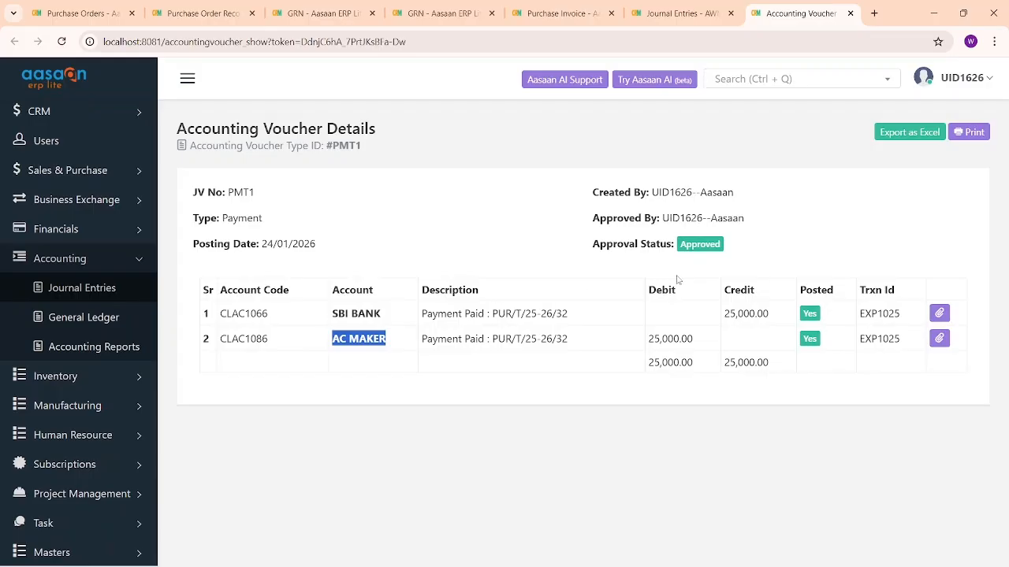
click(850, 13)
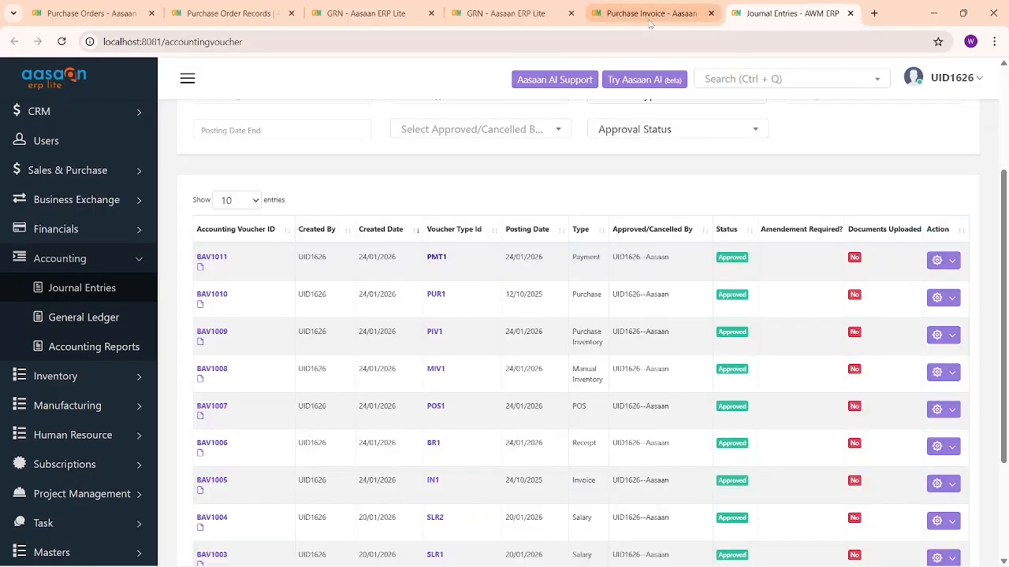
Return to the purchase invoice, open the full Purchase Invoices list, and check the AC MAKER row's invoice number, due balance and amount.
mouse_move(649, 8)
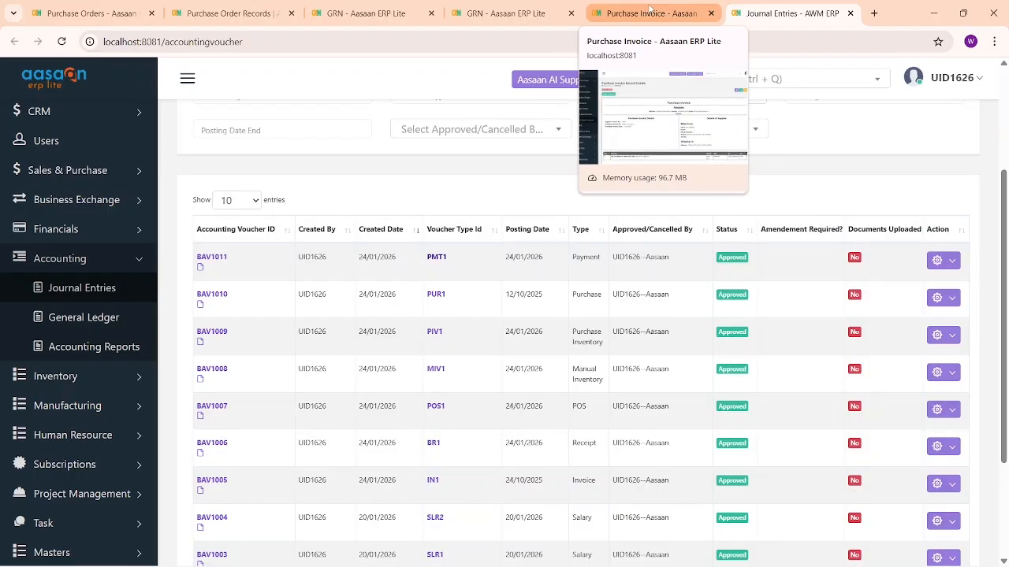
click(649, 8)
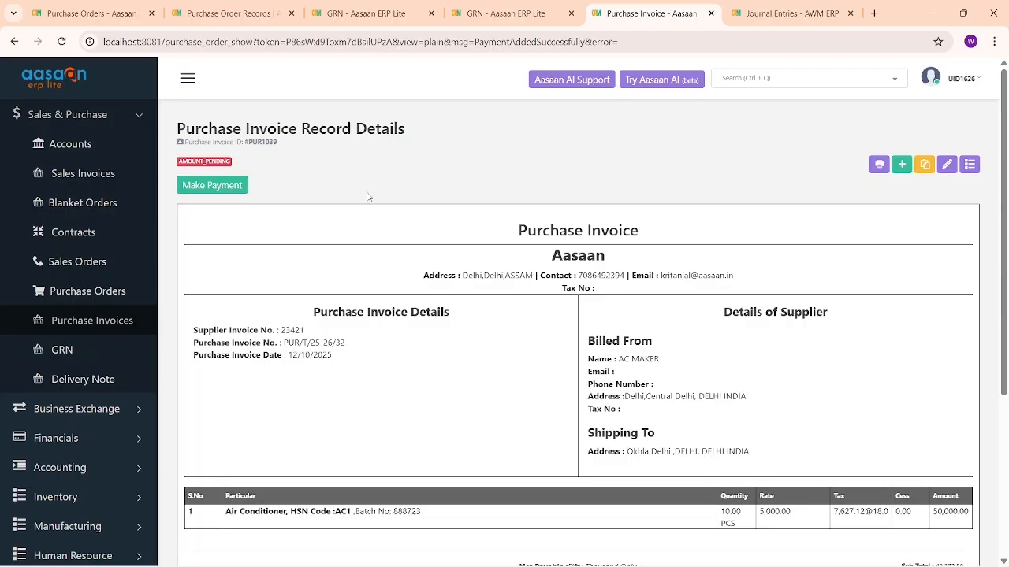
click(969, 165)
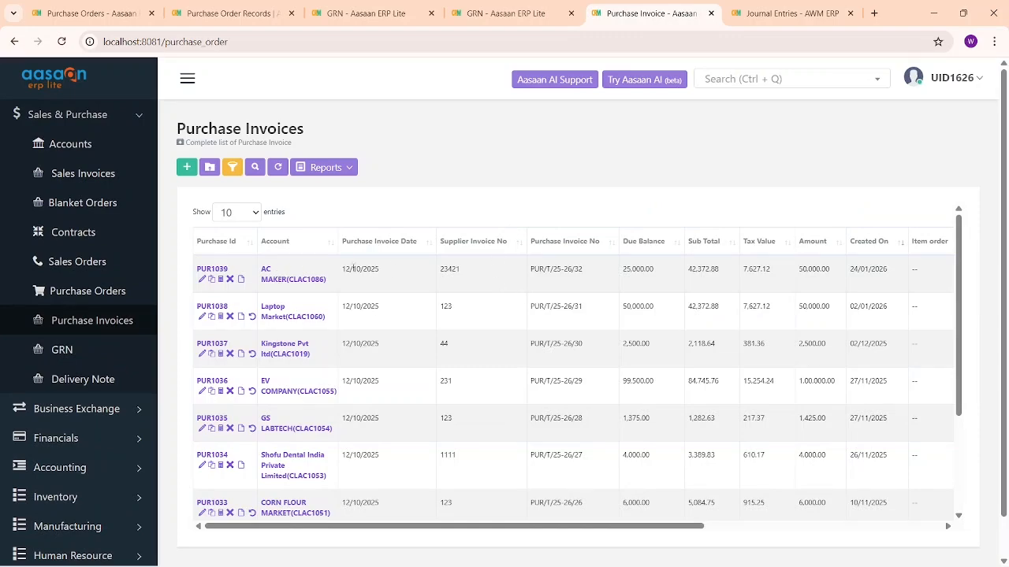
drag(455, 269, 535, 272)
drag(621, 270, 668, 271)
drag(804, 269, 844, 276)
drag(653, 279, 632, 276)
Open purchase invoice PUR1039 from the list, view its payment form, and close the invoice without paying.
click(222, 270)
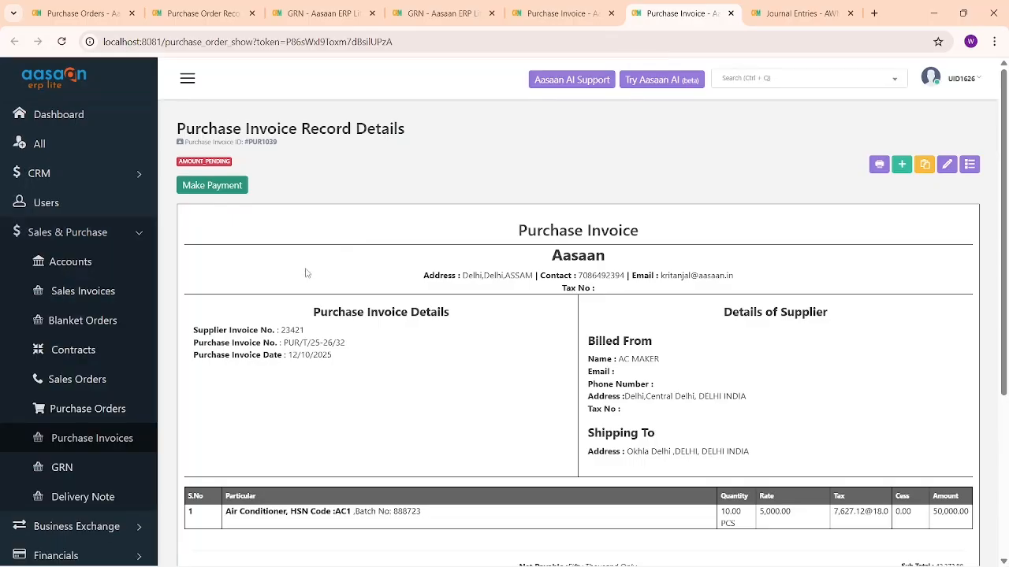
click(207, 187)
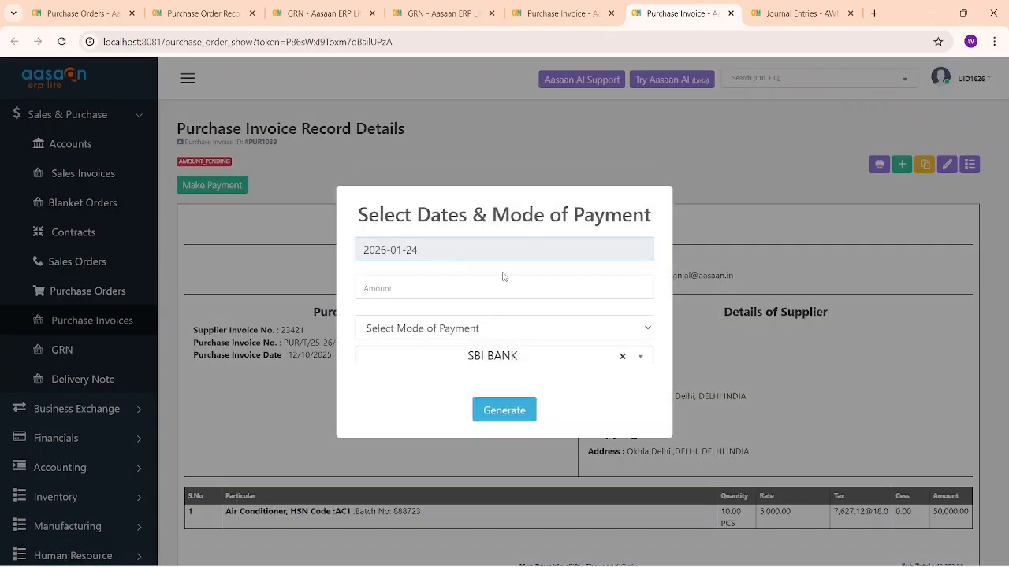
click(738, 249)
click(561, 13)
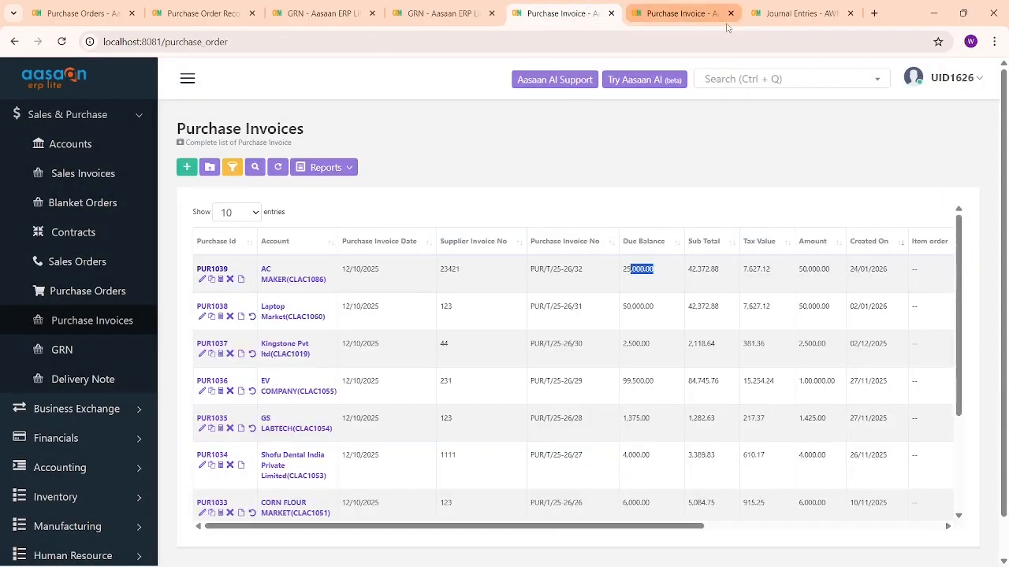
click(731, 13)
Open the Financials Make Payment page in a separate tab and start a new payment.
scroll(126, 306, down, 2)
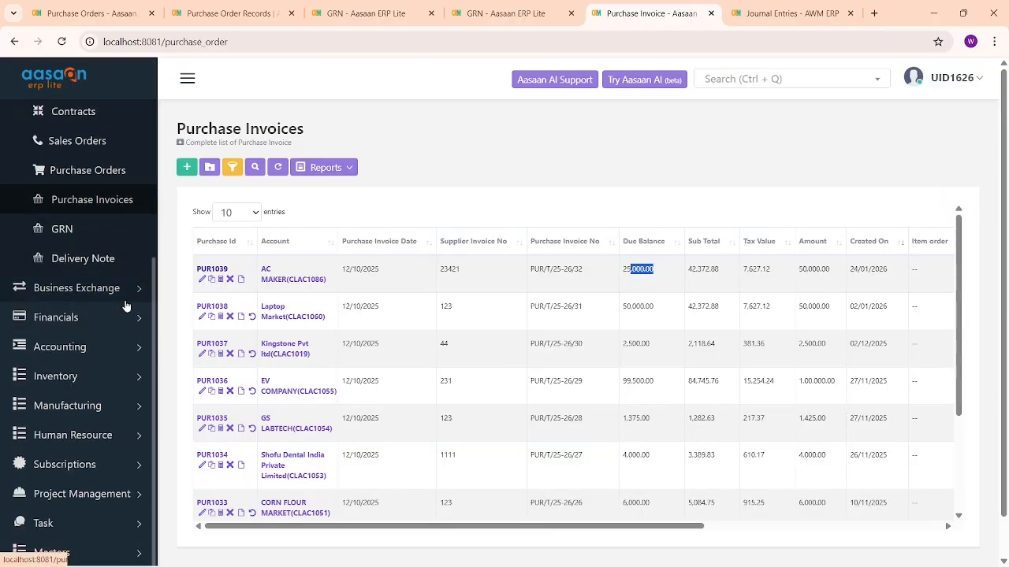
click(124, 315)
scroll(106, 319, up, 2)
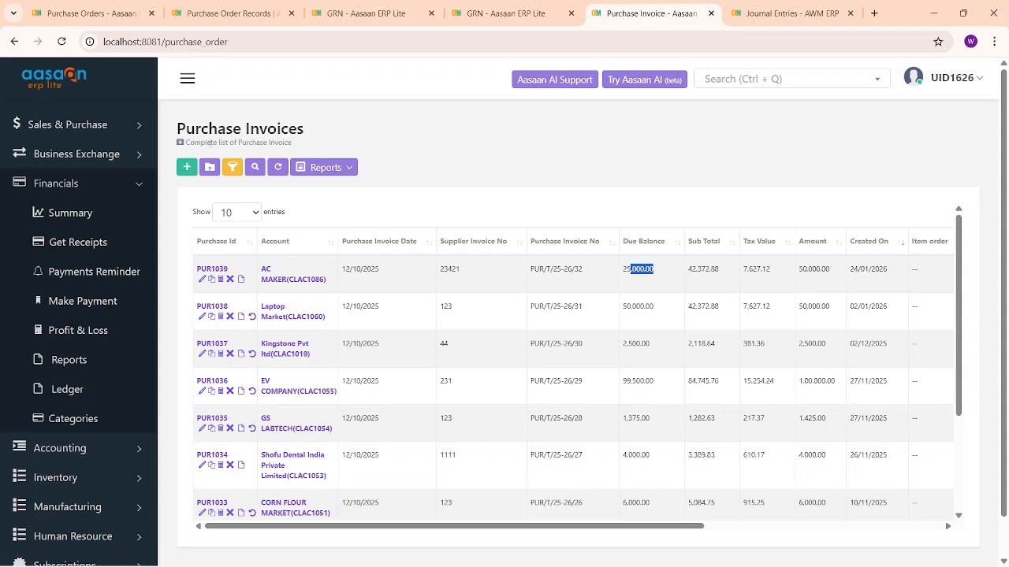
drag(176, 132, 304, 131)
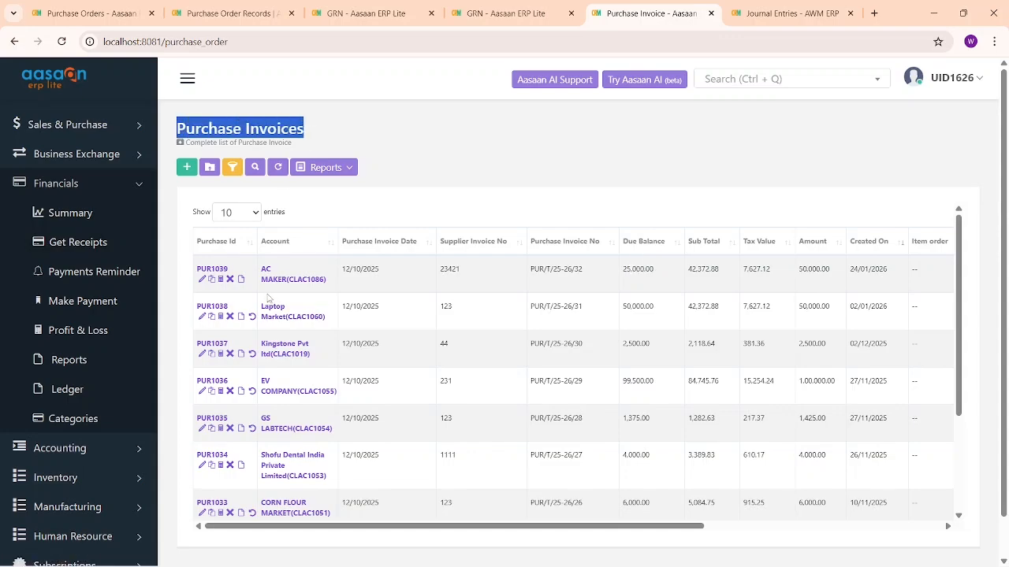
middle_click(66, 306)
click(645, 15)
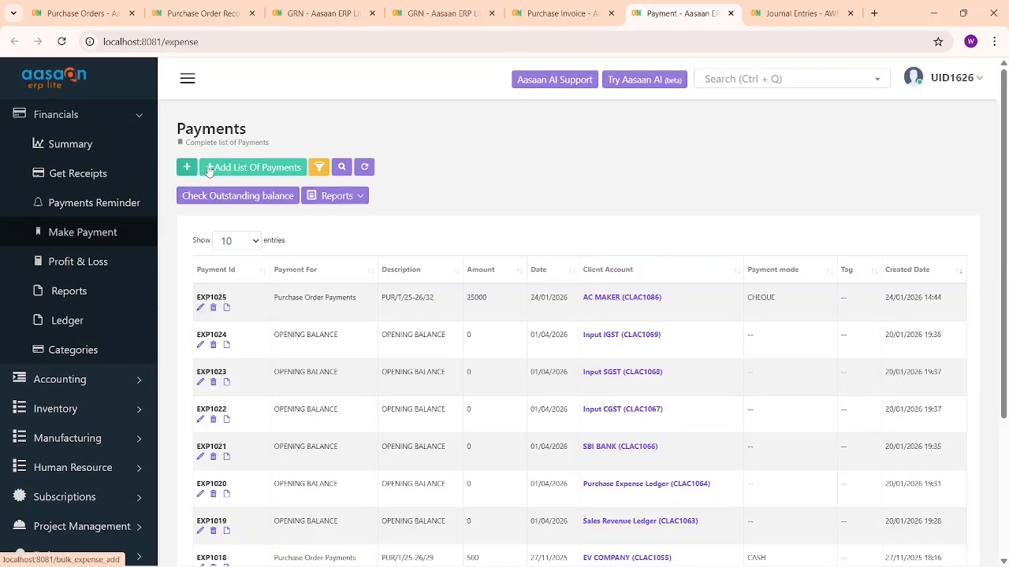
click(189, 169)
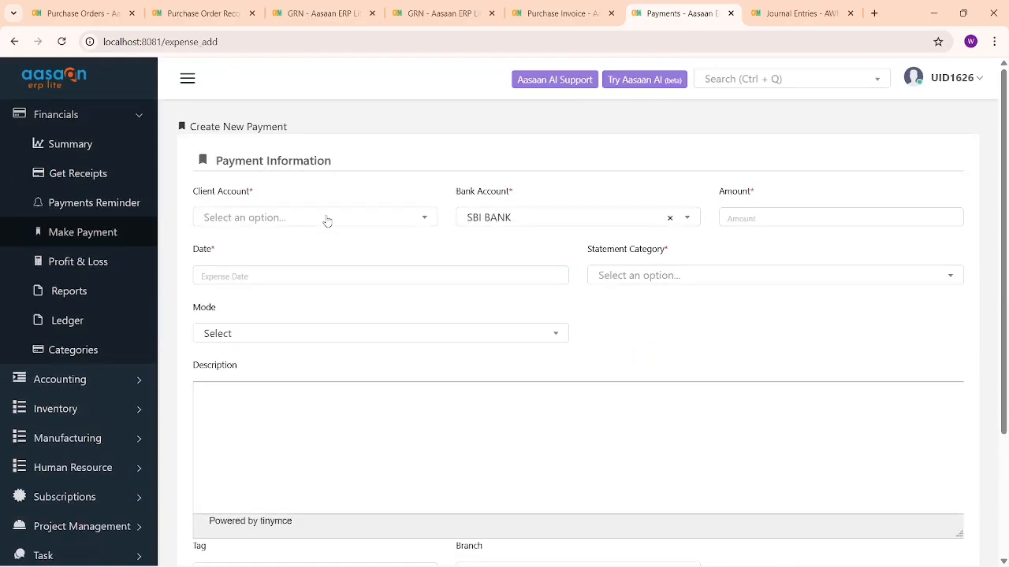
Set the payment's client account to AC MAKER, the amount to 25000 and the date to 24/01/2026.
click(261, 217)
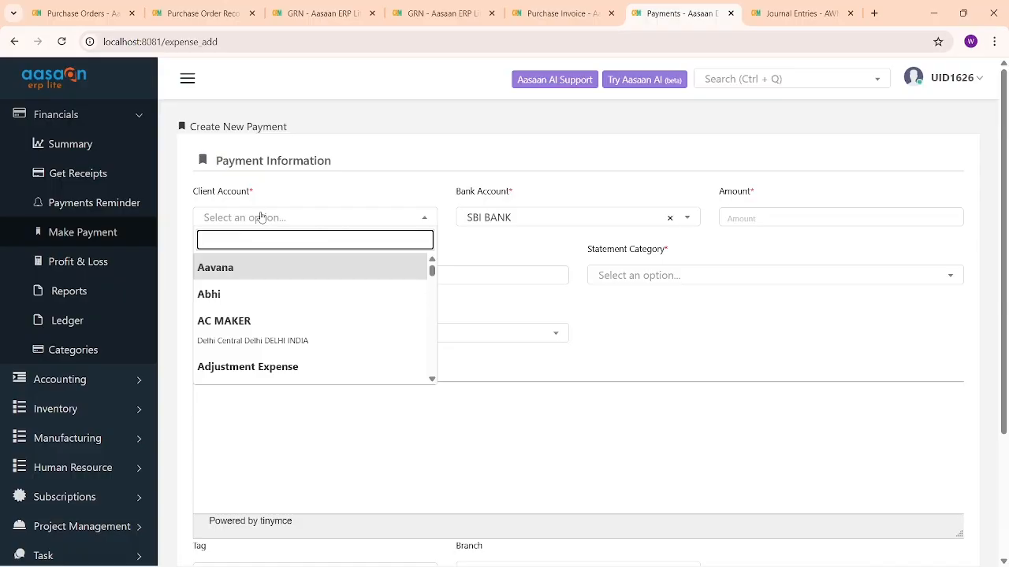
click(254, 321)
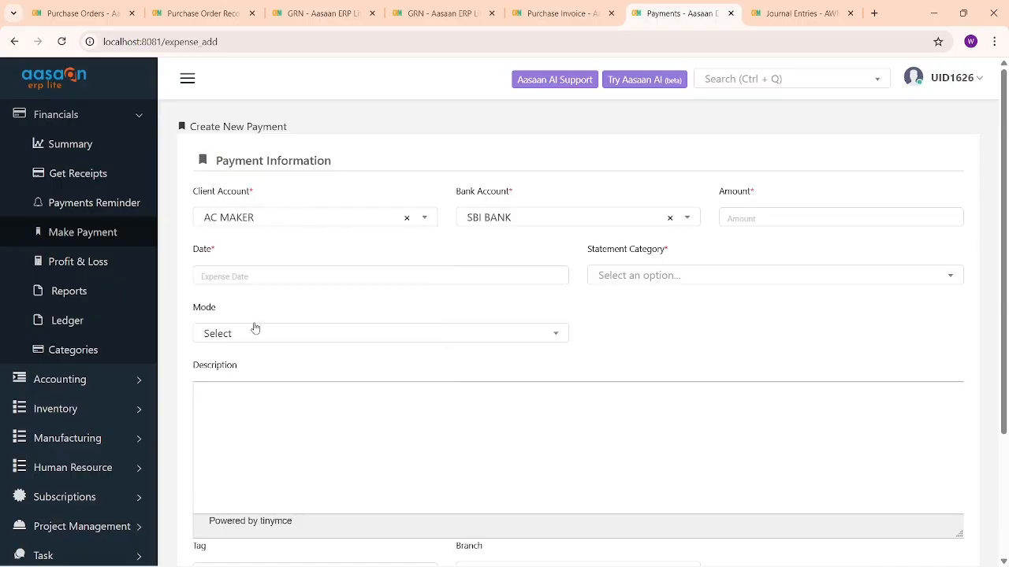
click(764, 219)
text(25000)
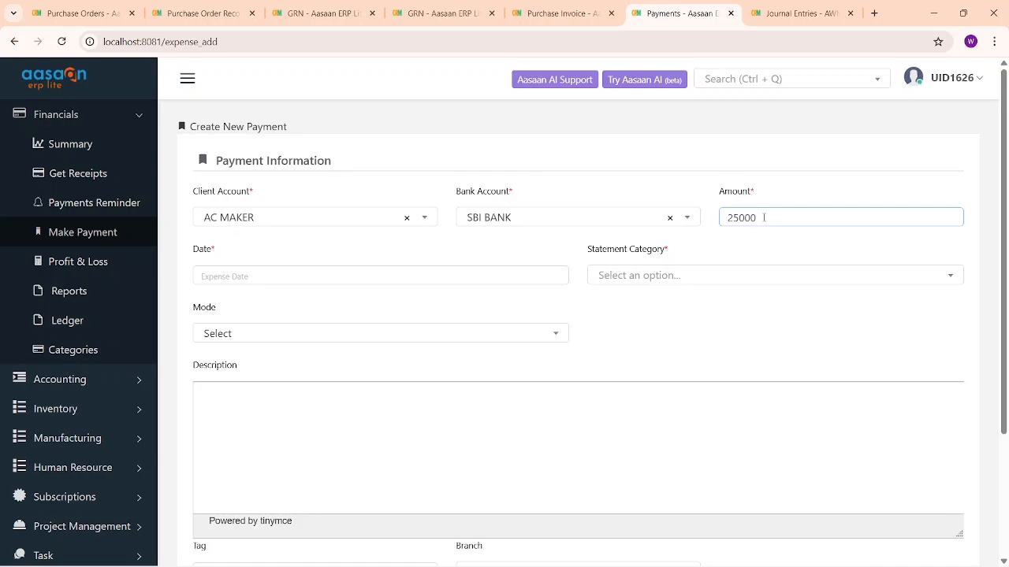
click(333, 275)
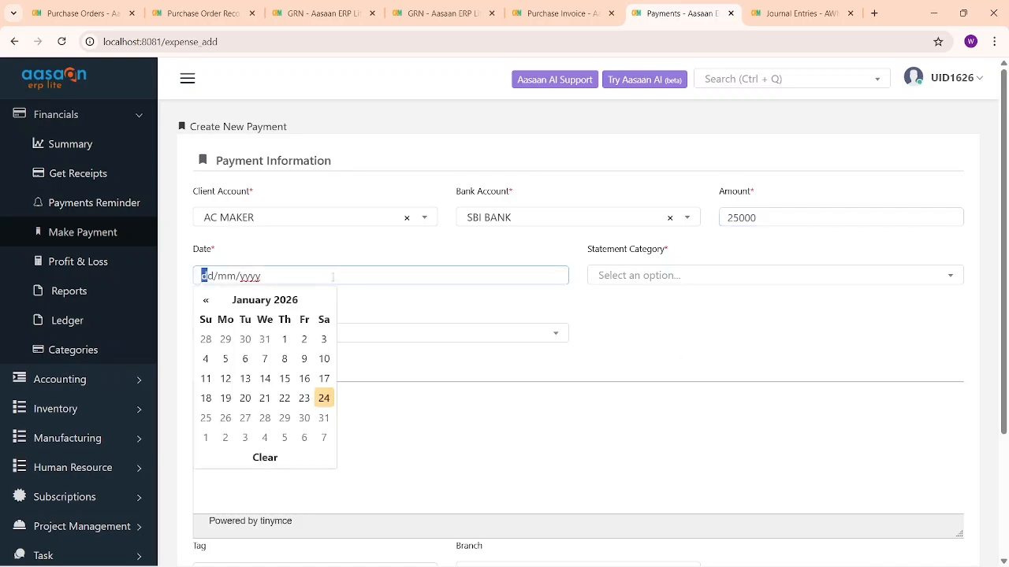
click(320, 402)
Set the payment's statement category to Purchase Order Payments and its mode to Cheque.
click(614, 285)
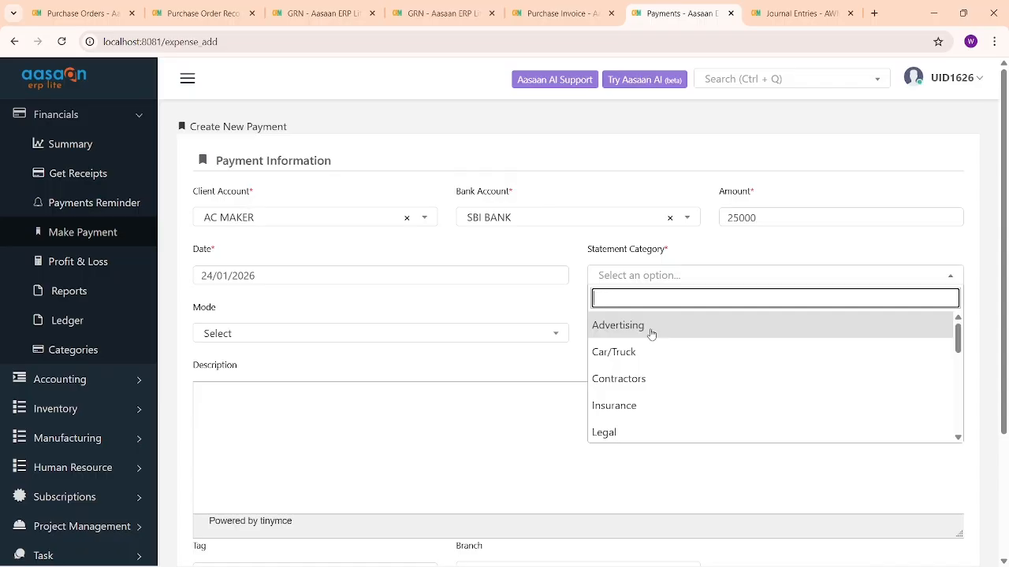
scroll(646, 329, down, 5)
scroll(650, 335, down, 2)
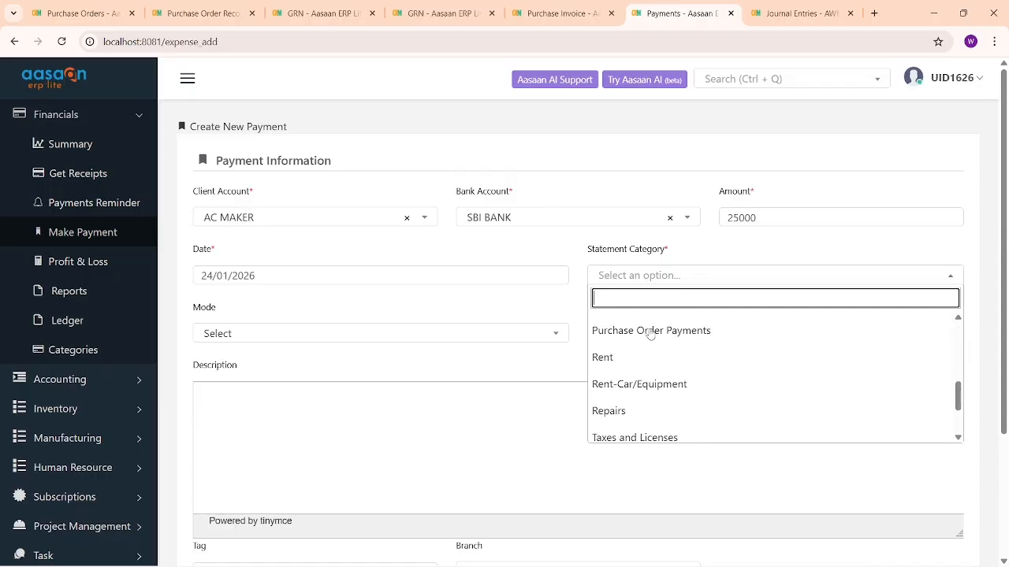
click(684, 334)
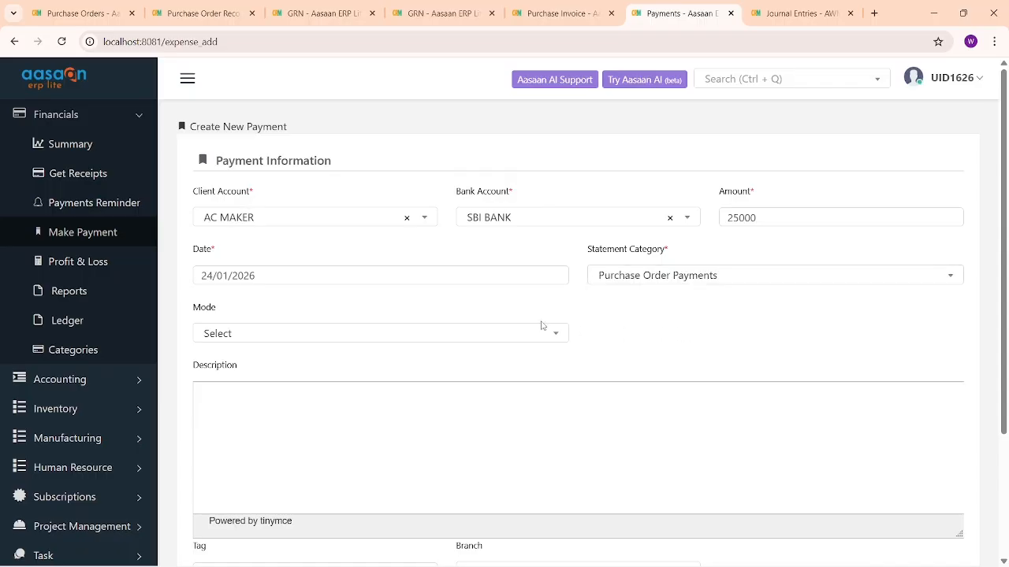
scroll(541, 326, down, 1)
click(308, 290)
click(264, 393)
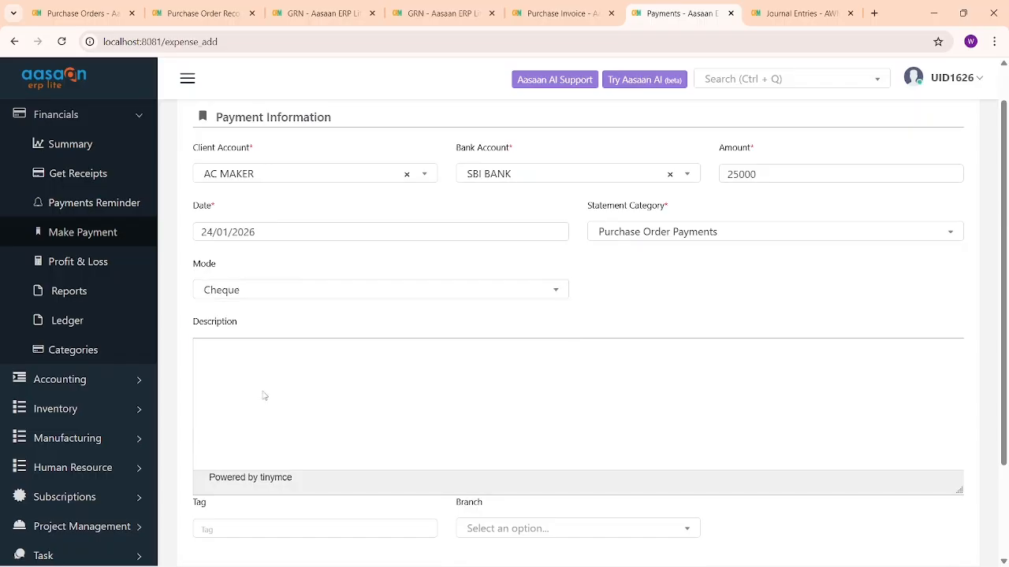
Review the completed payment form, leaving description, tag and branch empty, and submit the payment.
scroll(264, 395, down, 3)
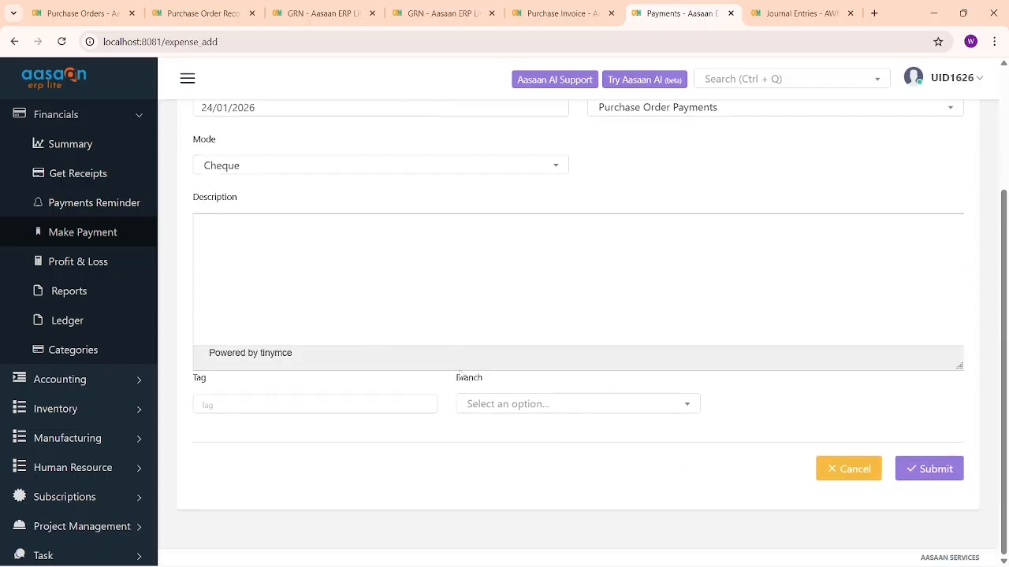
scroll(625, 373, up, 4)
scroll(625, 372, down, 4)
click(910, 468)
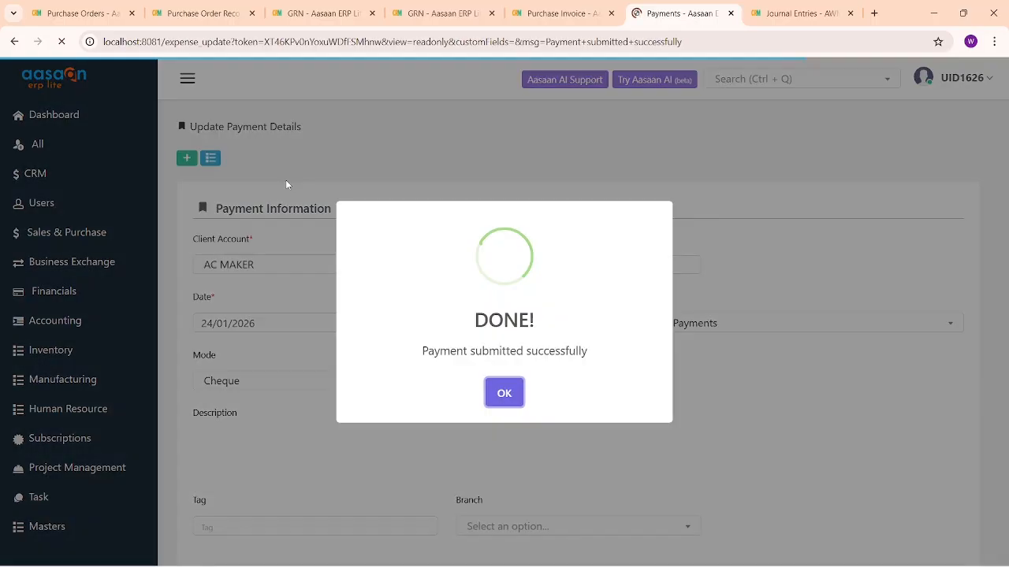
Dismiss the payment confirmation, return to the purchase invoices list and filter it by the account AC MAKER.
click(504, 392)
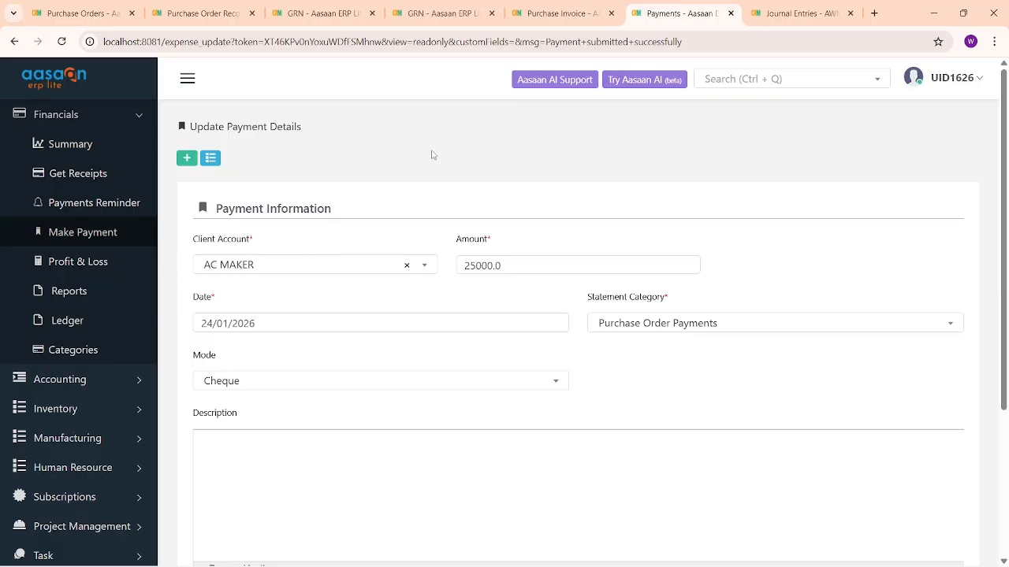
click(554, 14)
click(511, 122)
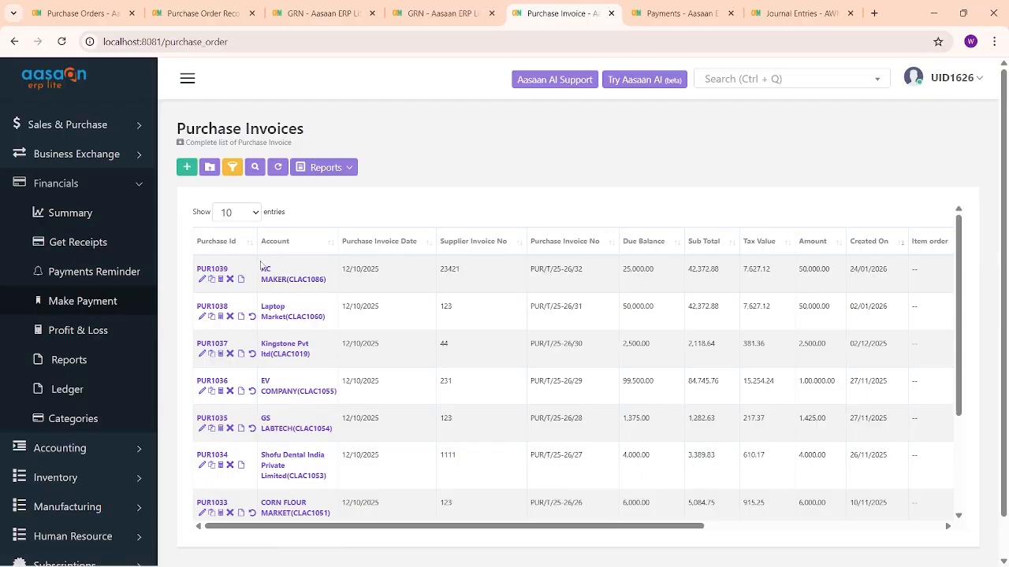
drag(263, 268, 329, 275)
click(439, 193)
click(231, 168)
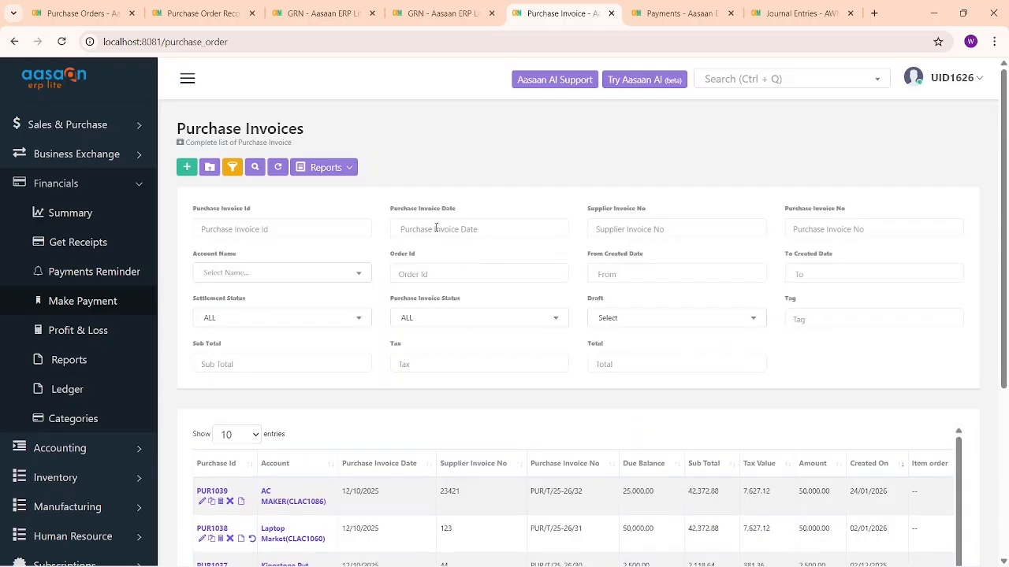
click(284, 273)
text(ac)
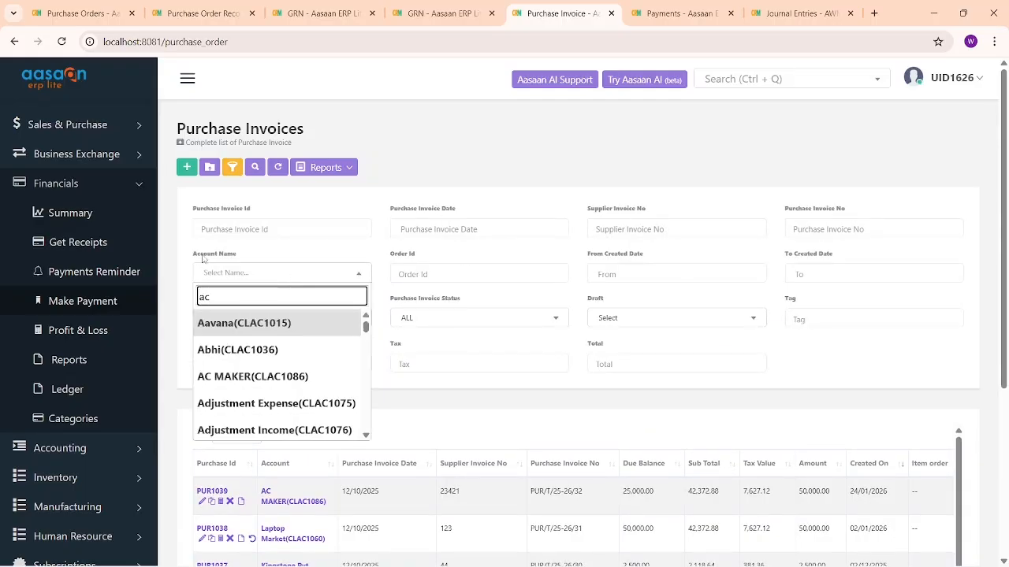
click(246, 376)
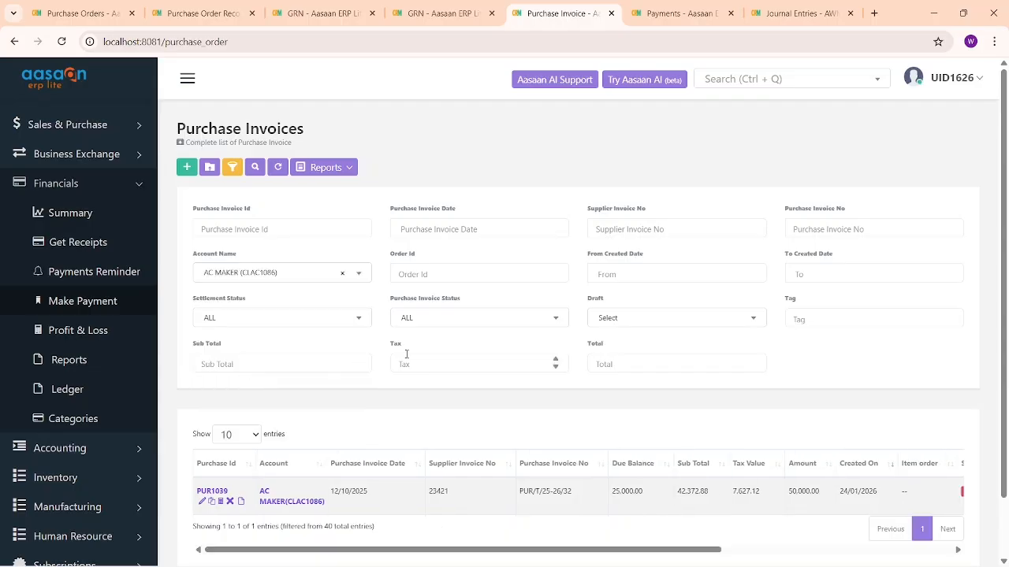
scroll(402, 362, down, 2)
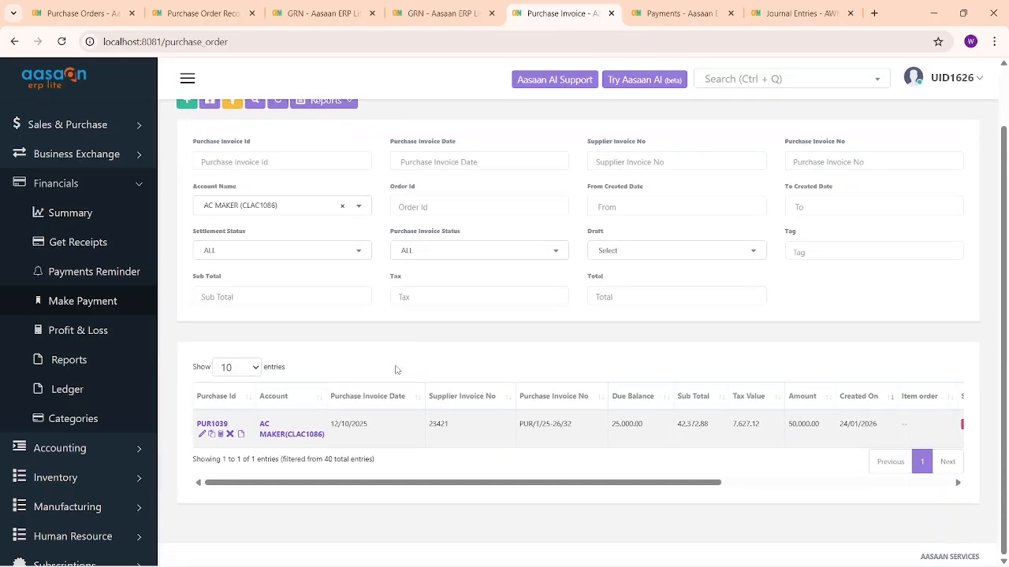
Allocate 25000 of the unallocated payment to the AC MAKER purchase invoice and check its pending amount.
click(219, 438)
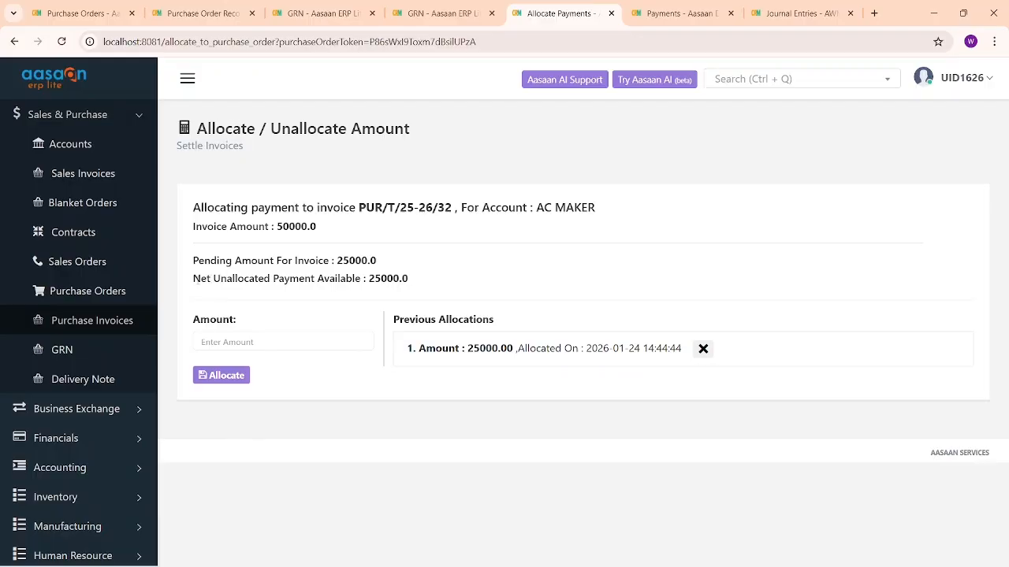
drag(192, 278, 398, 278)
drag(545, 205, 643, 217)
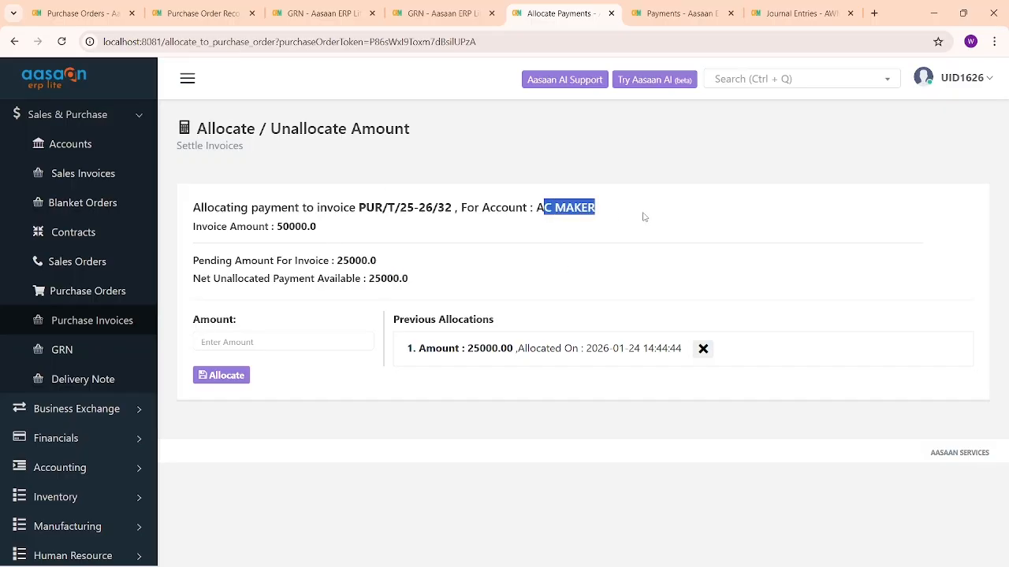
click(327, 332)
text(25000)
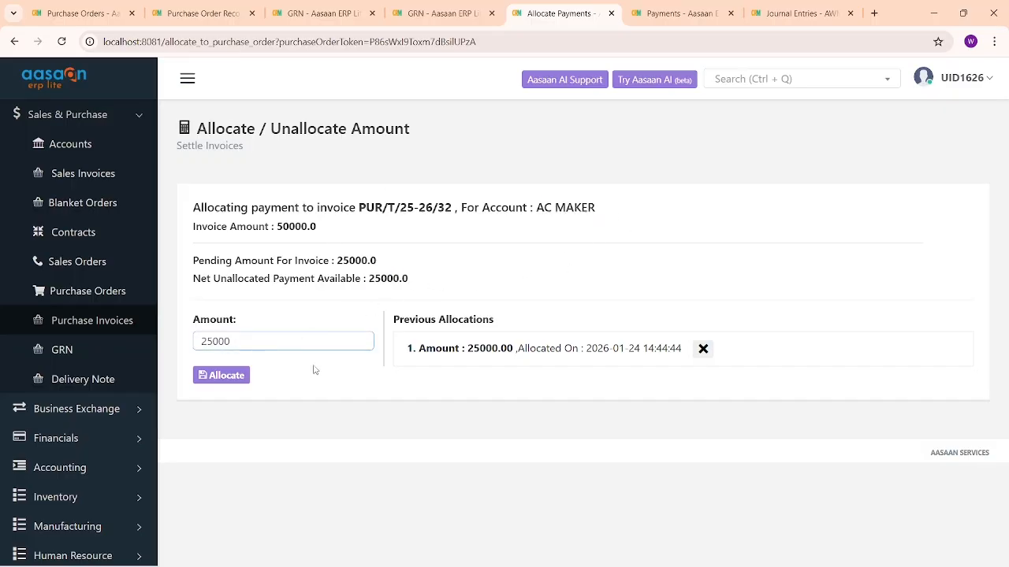
click(237, 369)
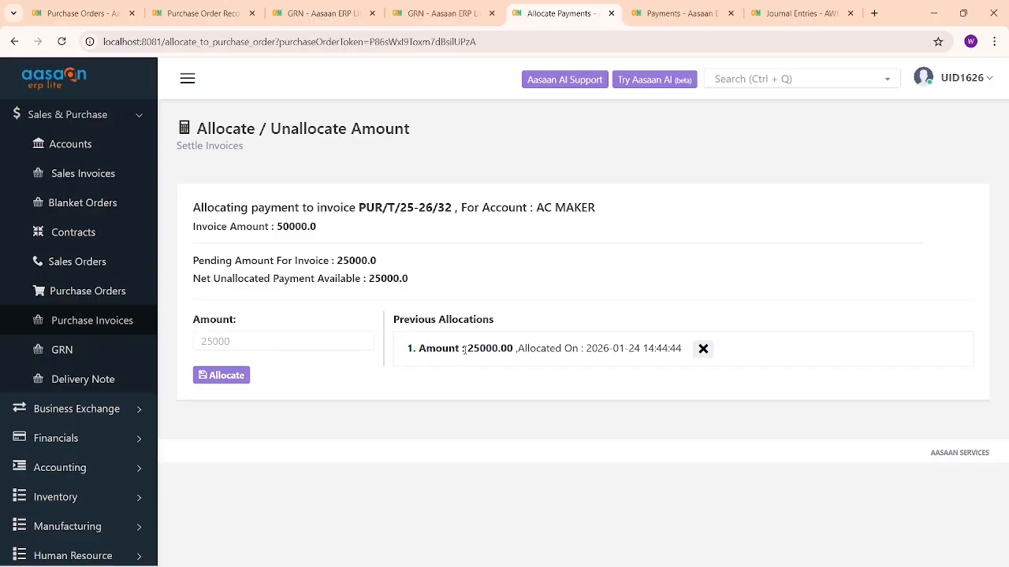
drag(464, 350, 506, 350)
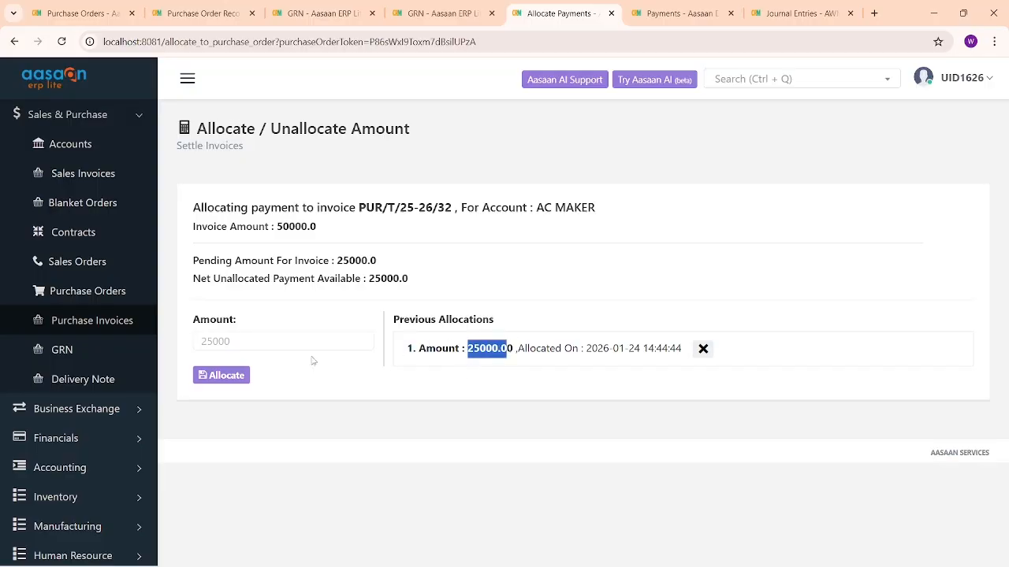
click(233, 377)
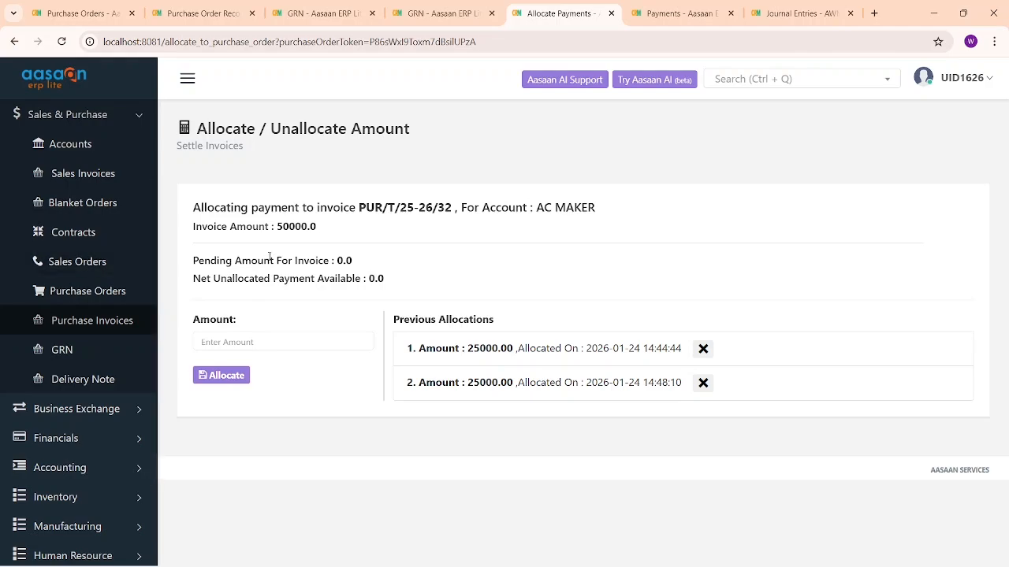
drag(216, 260, 375, 269)
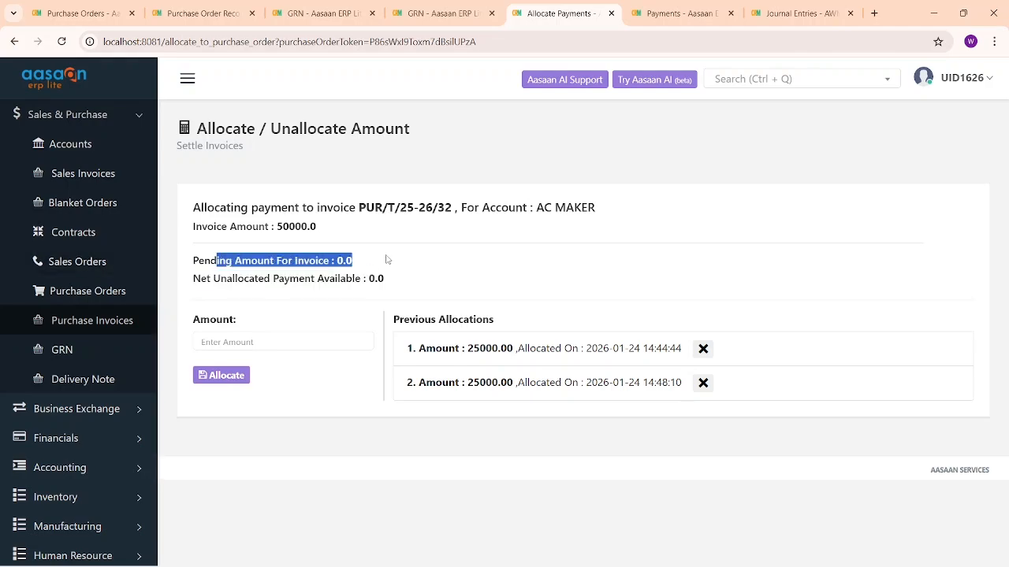
Start a new purchase invoice for the existing client account AC MAKER.
click(112, 321)
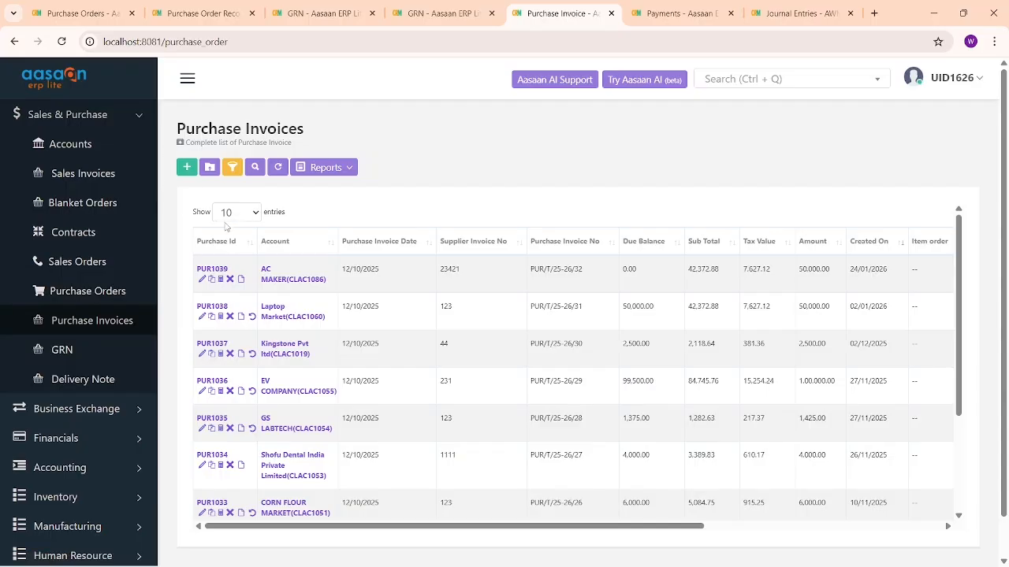
click(187, 170)
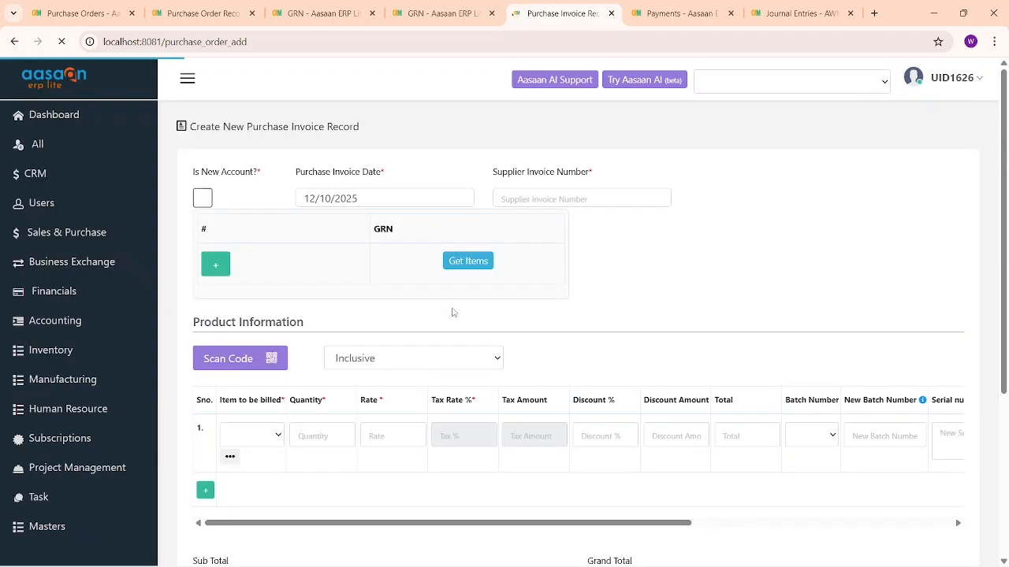
click(203, 198)
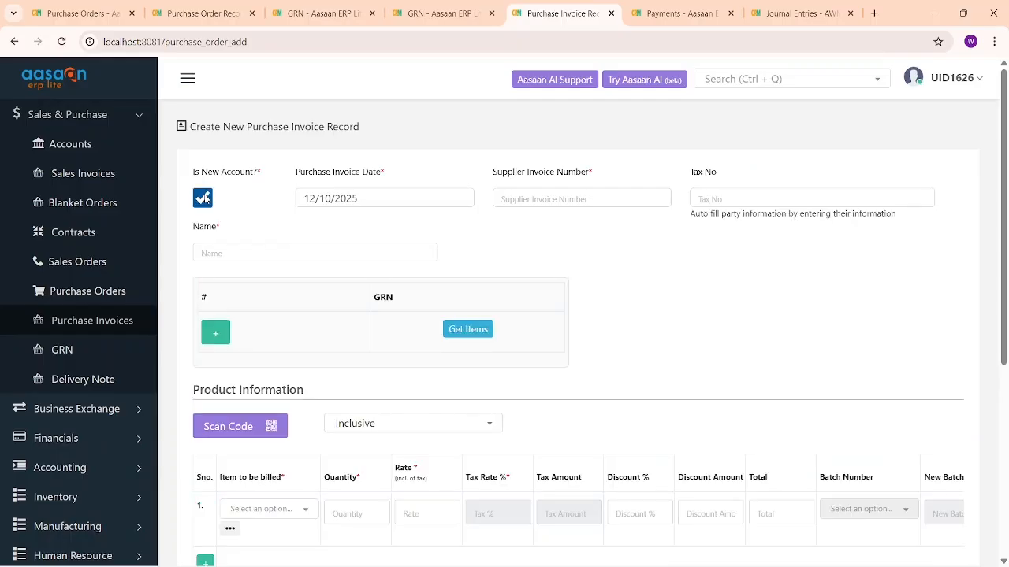
click(203, 198)
click(722, 199)
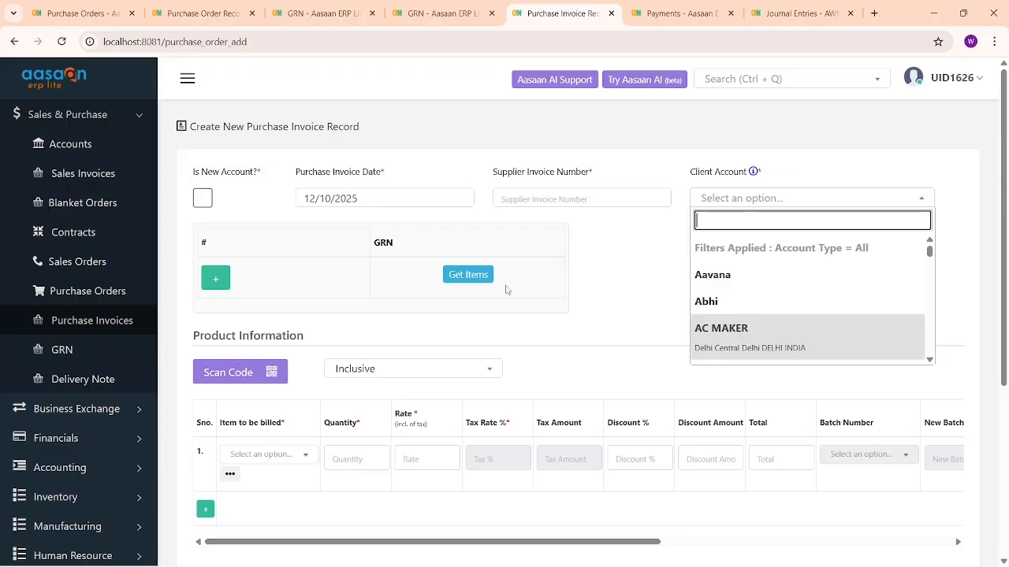
click(743, 335)
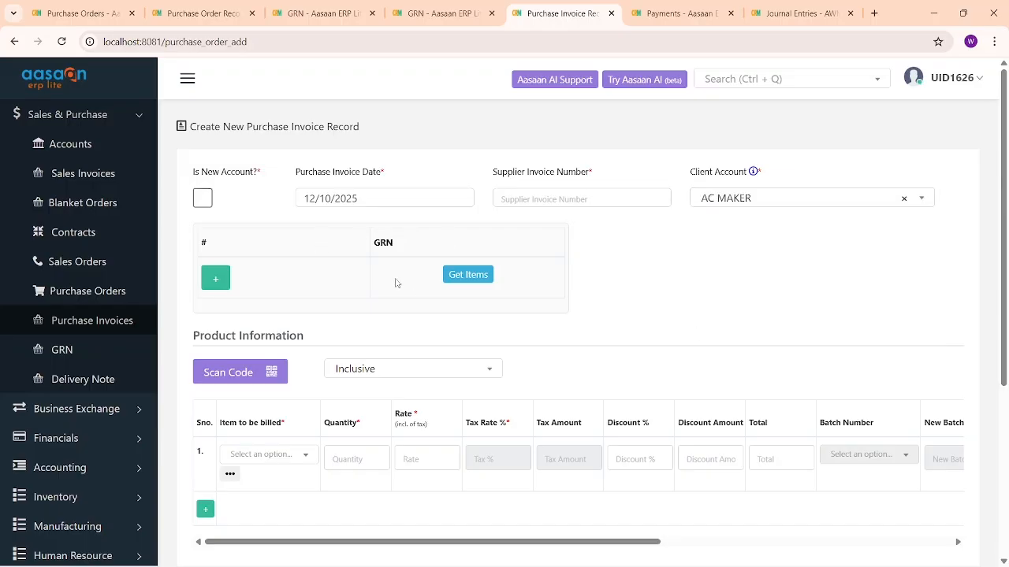
Add Air Conditioner as the billed item with quantity 5, rate 5000 and a 5% discount.
scroll(396, 283, down, 2)
click(275, 324)
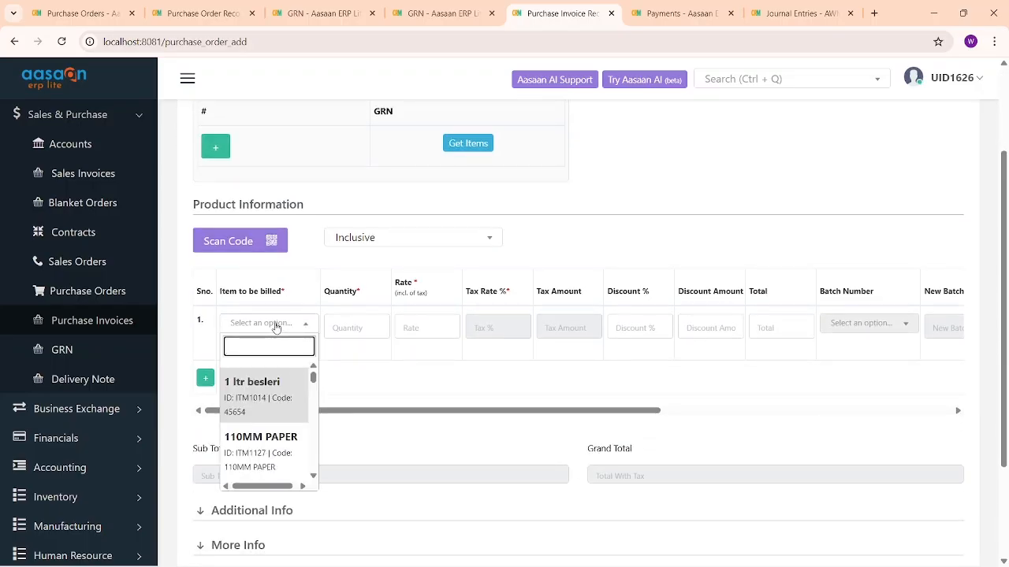
text(air)
click(272, 390)
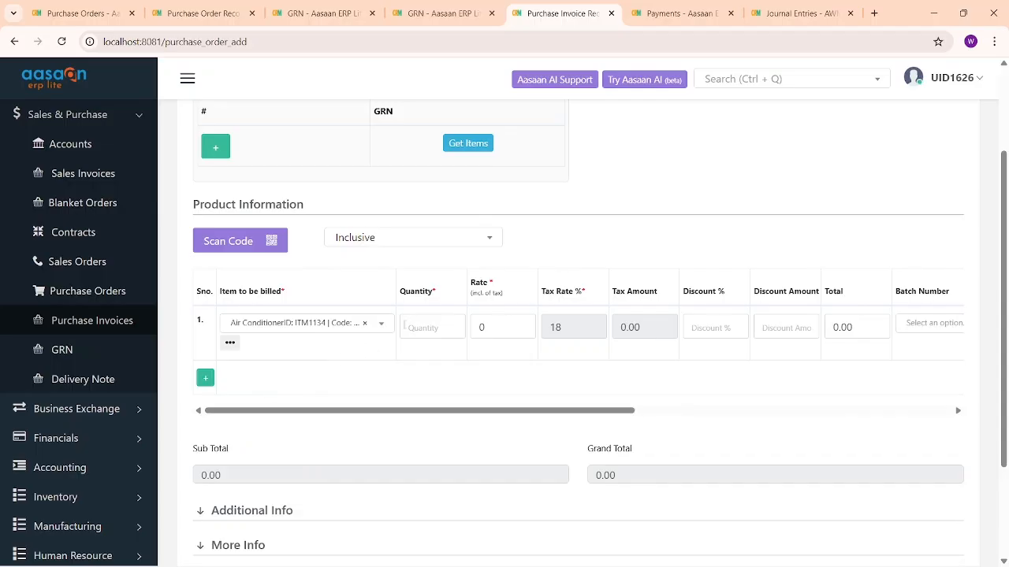
click(404, 327)
text(5)
key(Tab)
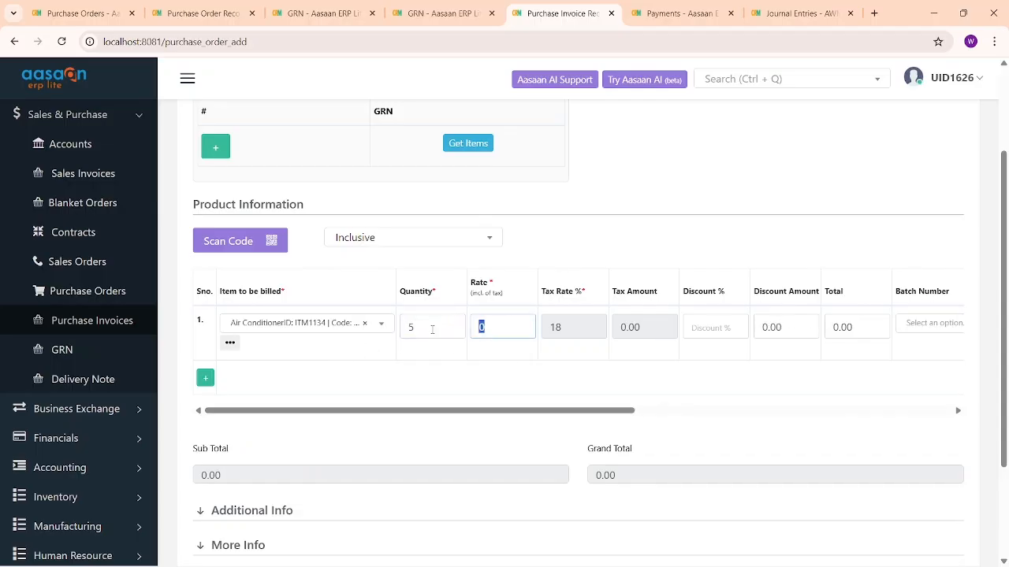
text(5000)
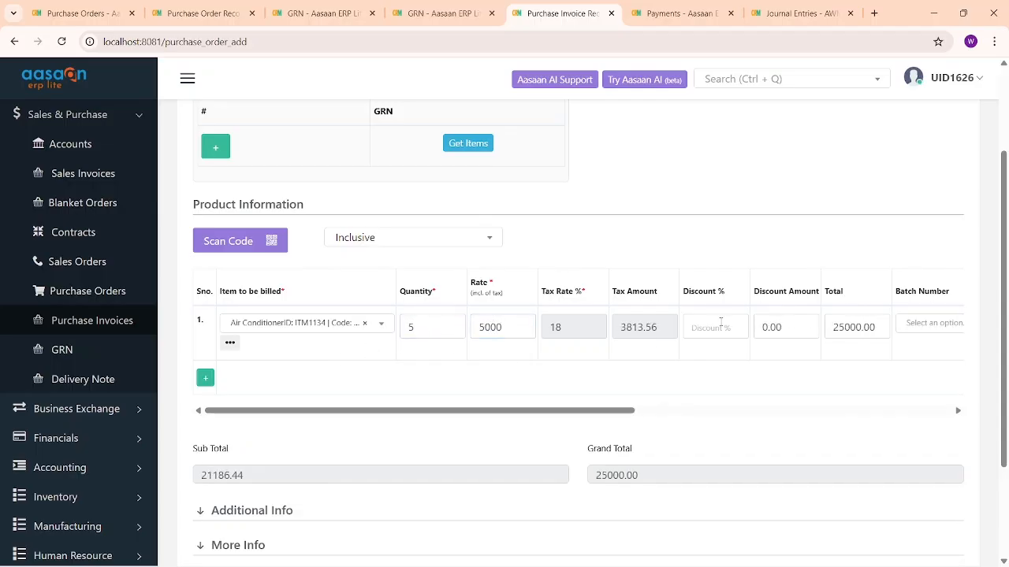
click(713, 328)
text(5)
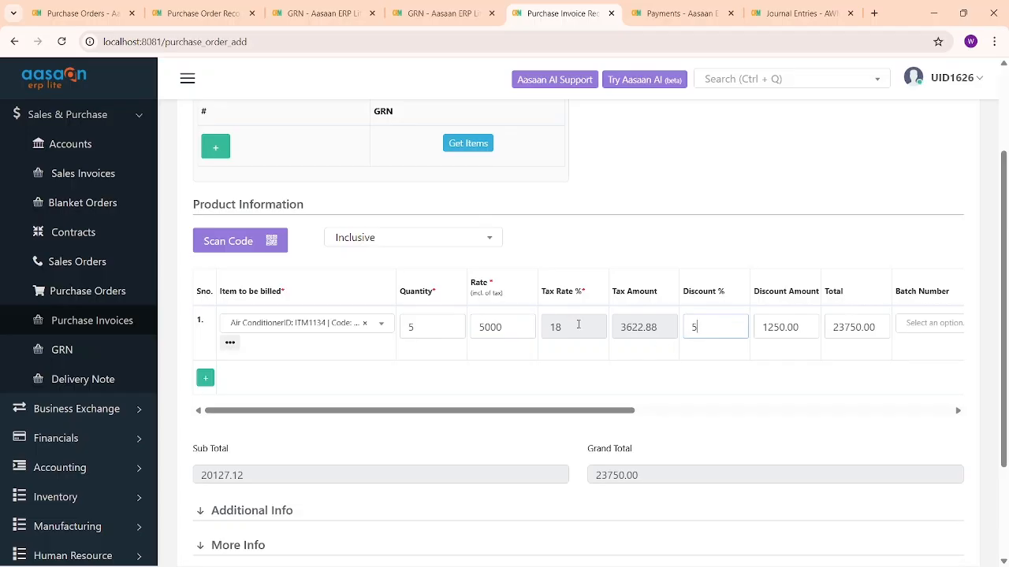
Set the supplier invoice number to 34343 and try to generate the purchase invoice.
scroll(578, 324, down, 3)
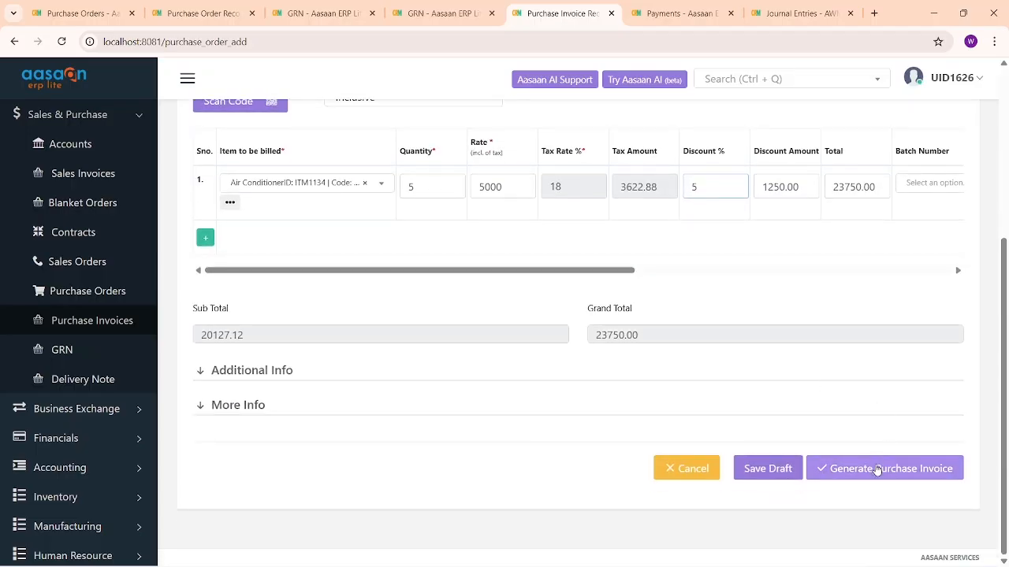
click(877, 468)
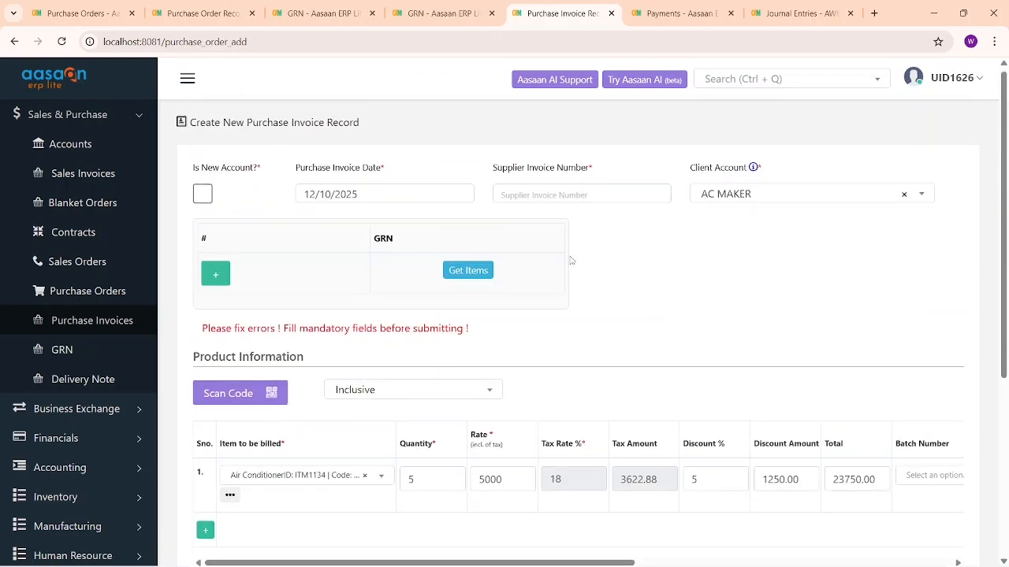
click(528, 200)
text(34343)
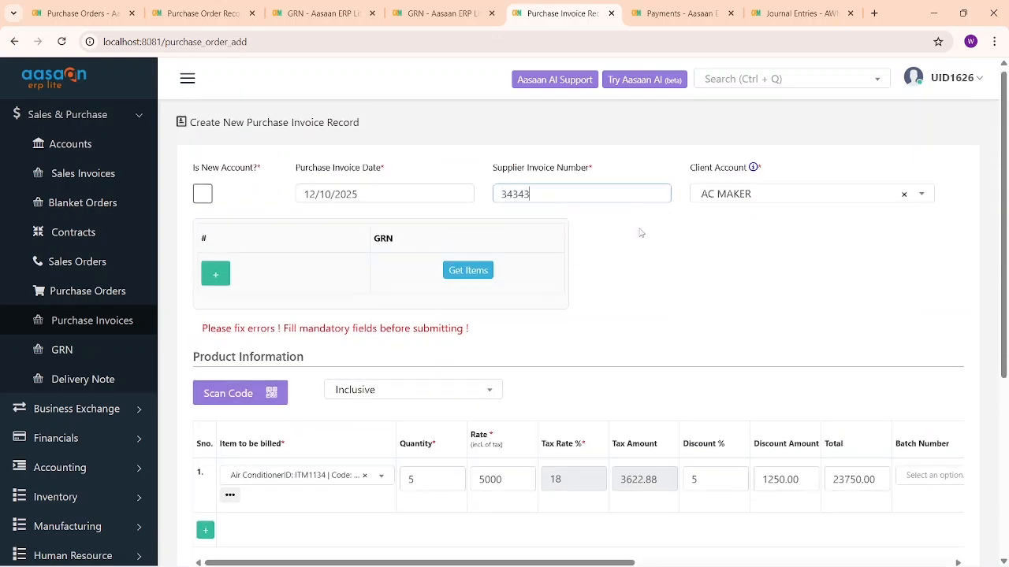
scroll(754, 322, down, 5)
click(861, 469)
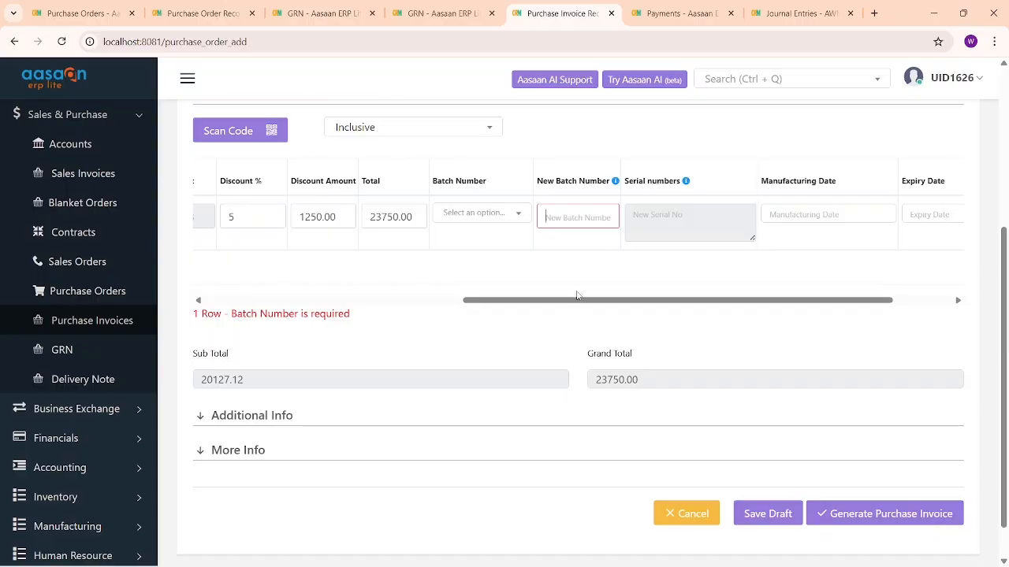
Set the air conditioner row's new batch number to 77654 and generate the purchase invoice.
drag(229, 315, 360, 317)
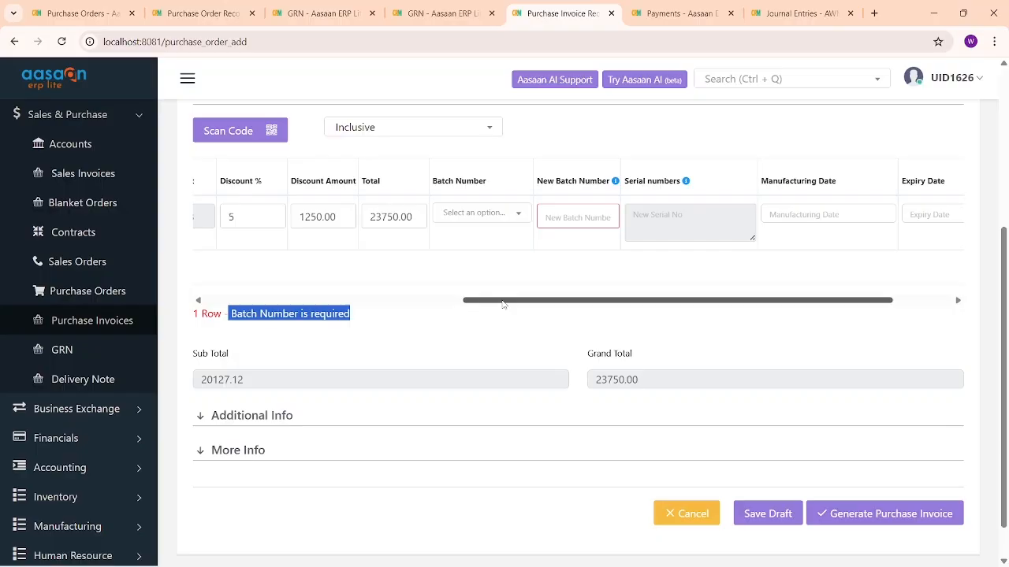
drag(502, 304, 541, 306)
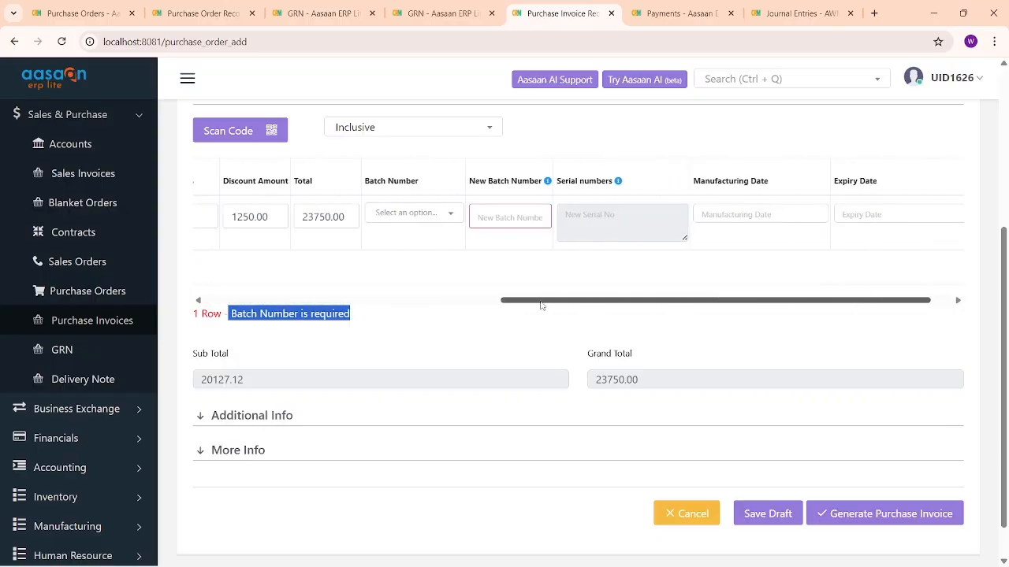
click(410, 214)
click(505, 239)
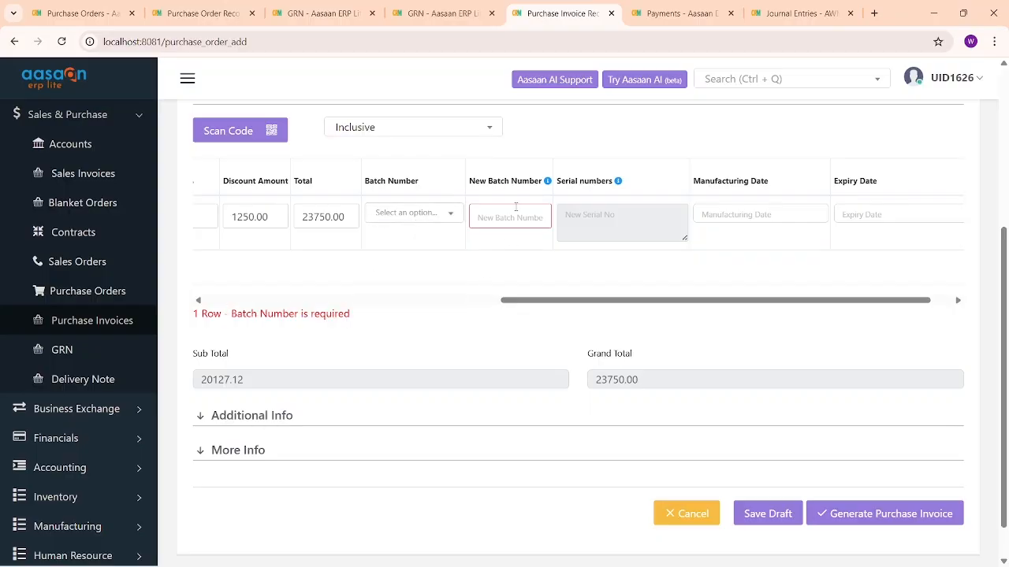
click(500, 215)
text(77654)
click(870, 514)
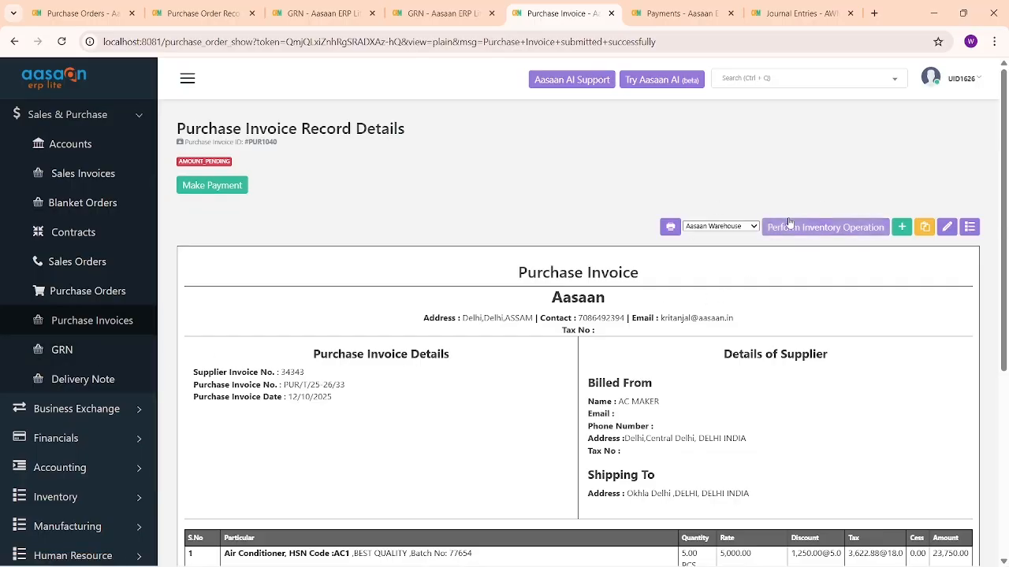
Review the generated invoice's air conditioner line and open the warehouse choices for the inventory operation.
scroll(537, 281, down, 2)
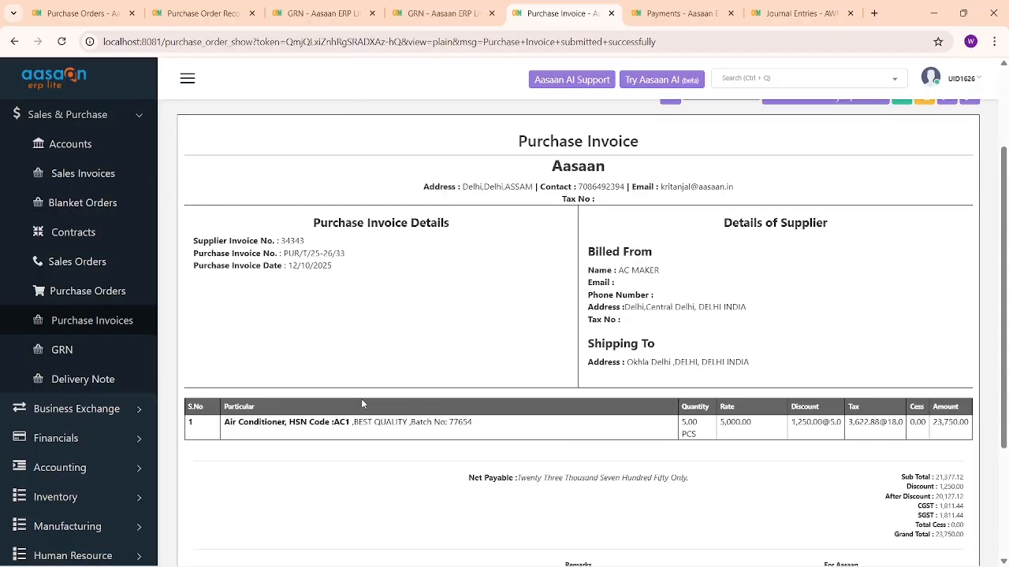
drag(225, 423, 408, 423)
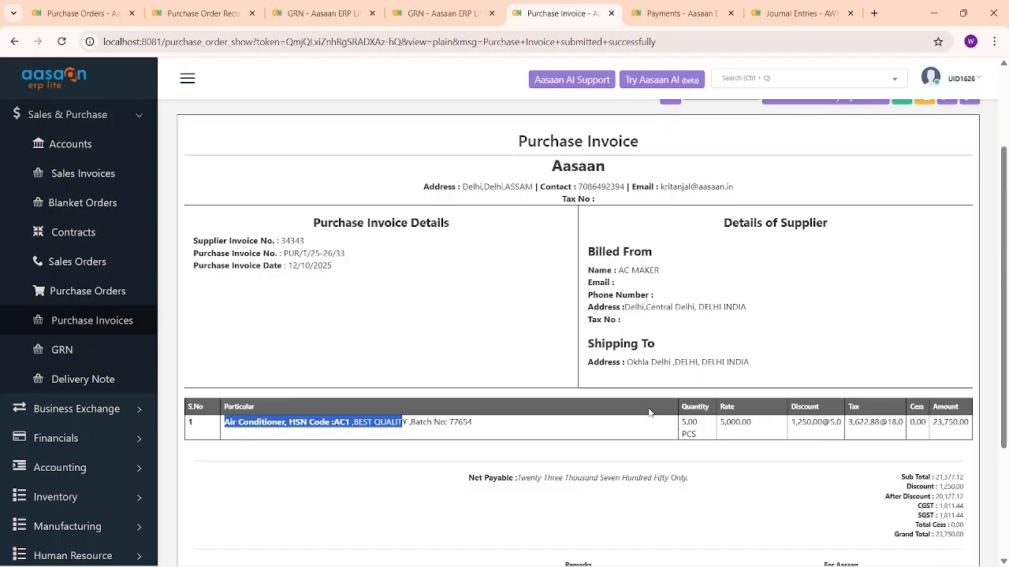
scroll(717, 414, up, 2)
click(720, 226)
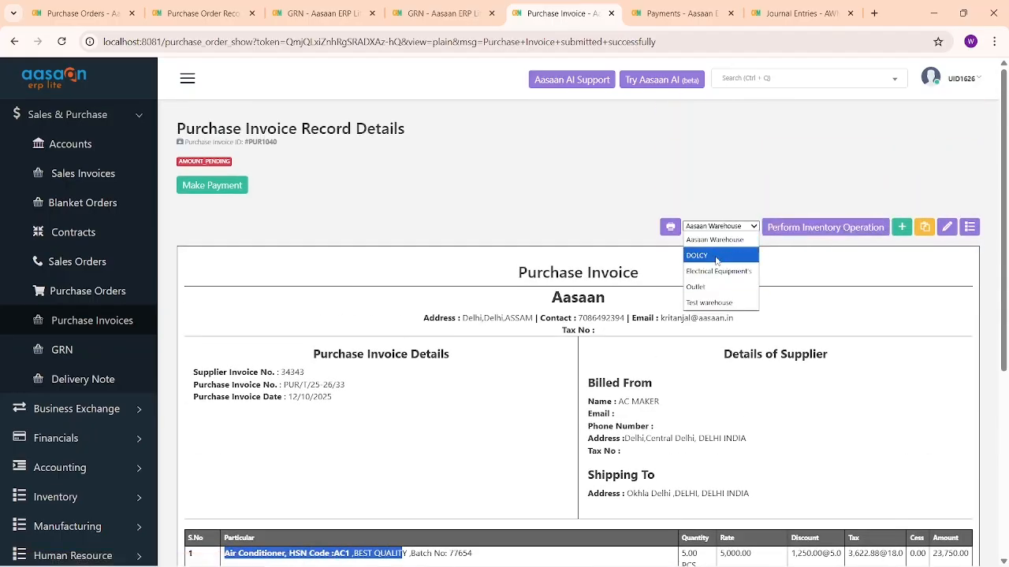
Perform the inventory operation for the purchase invoice with Aasaan Warehouse and confirm it.
click(832, 272)
click(824, 229)
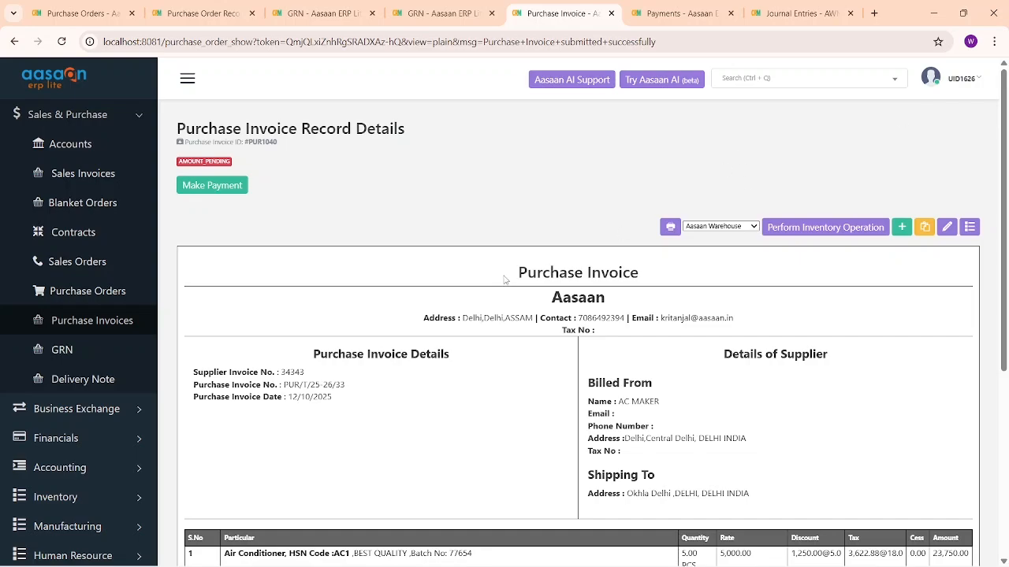
drag(504, 279, 673, 291)
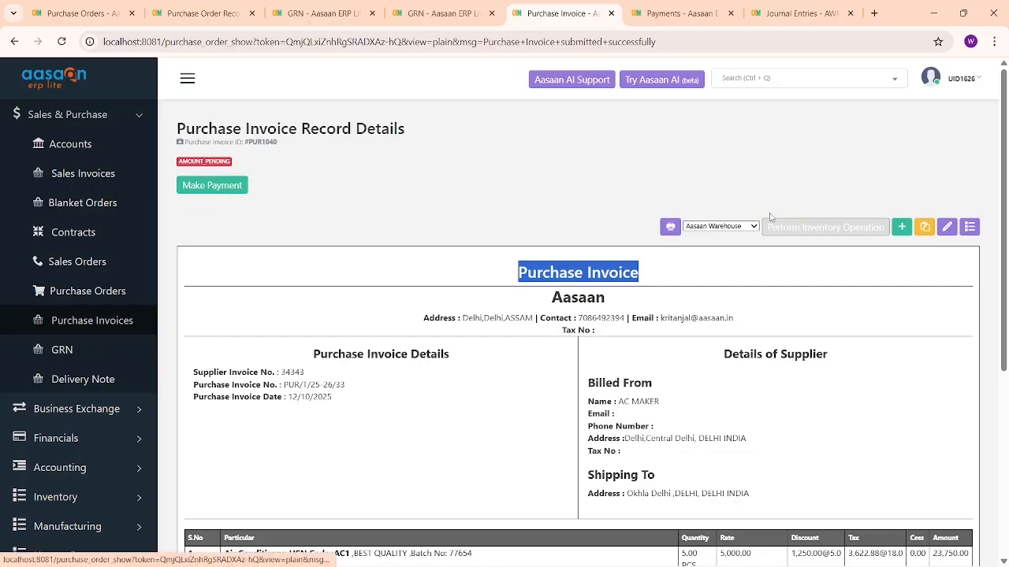
click(747, 237)
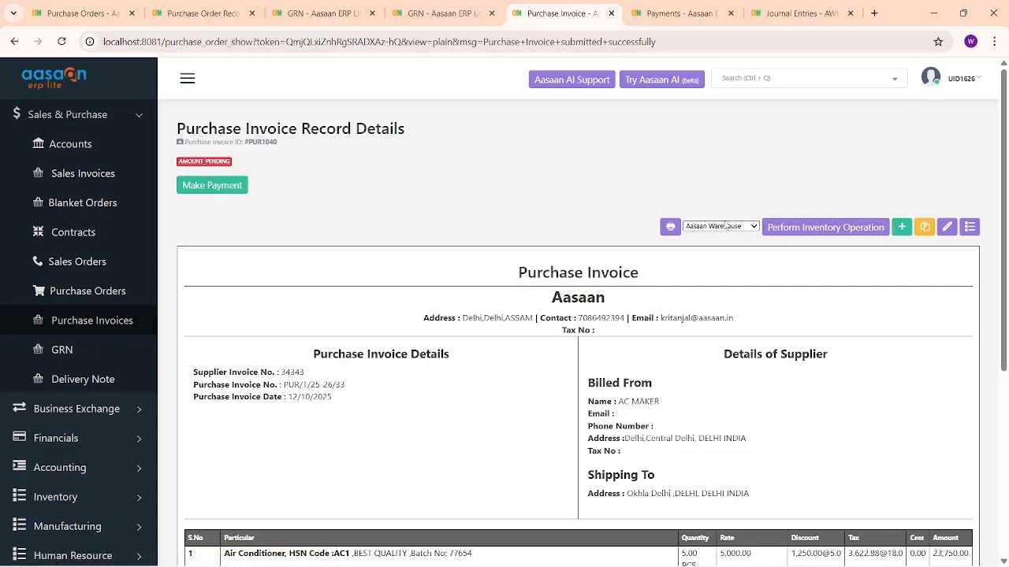
click(806, 230)
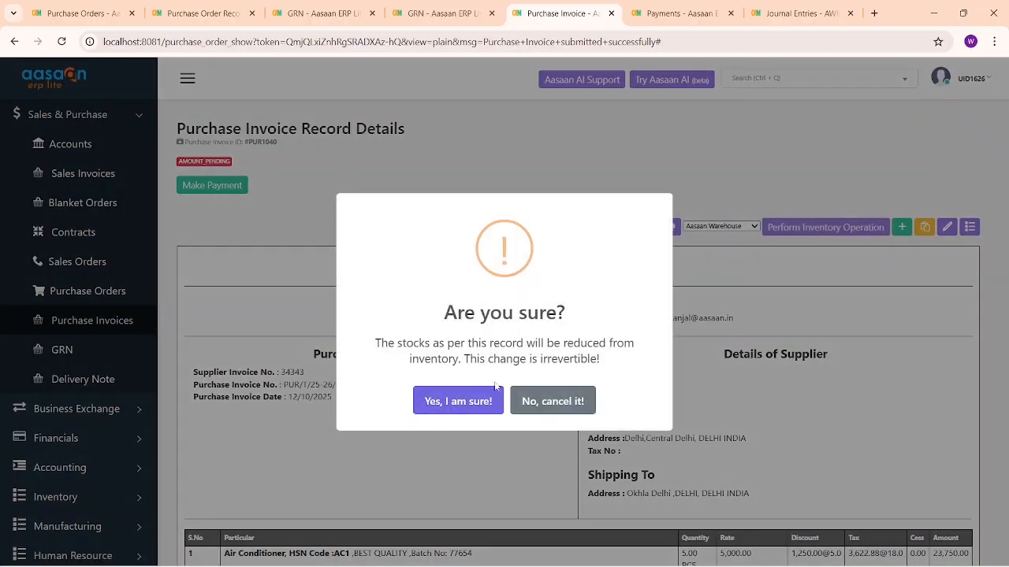
click(458, 398)
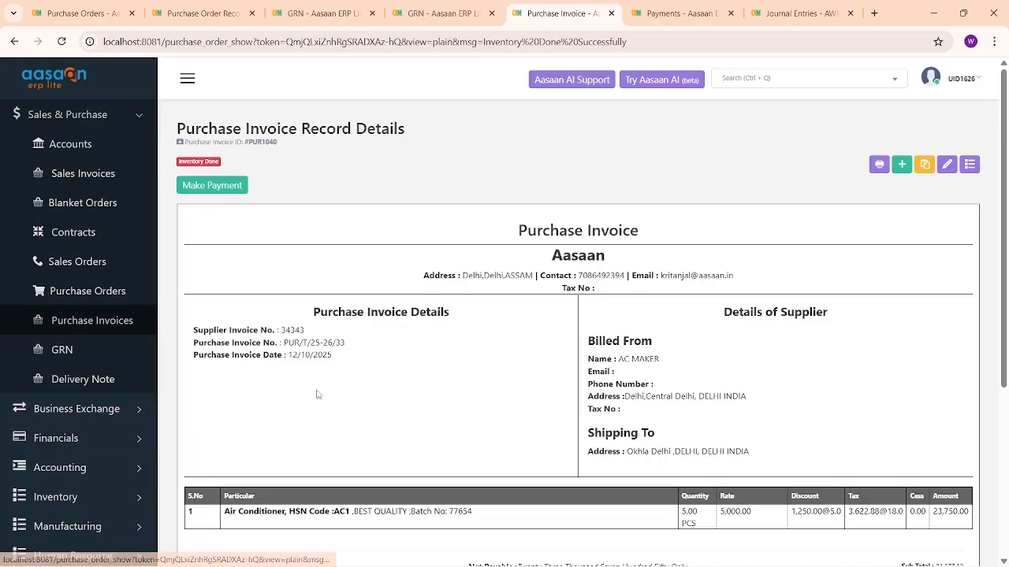
Filter the inventory stock balance by item name "air" and check the Air Conditioner's current stock.
scroll(123, 387, down, 1)
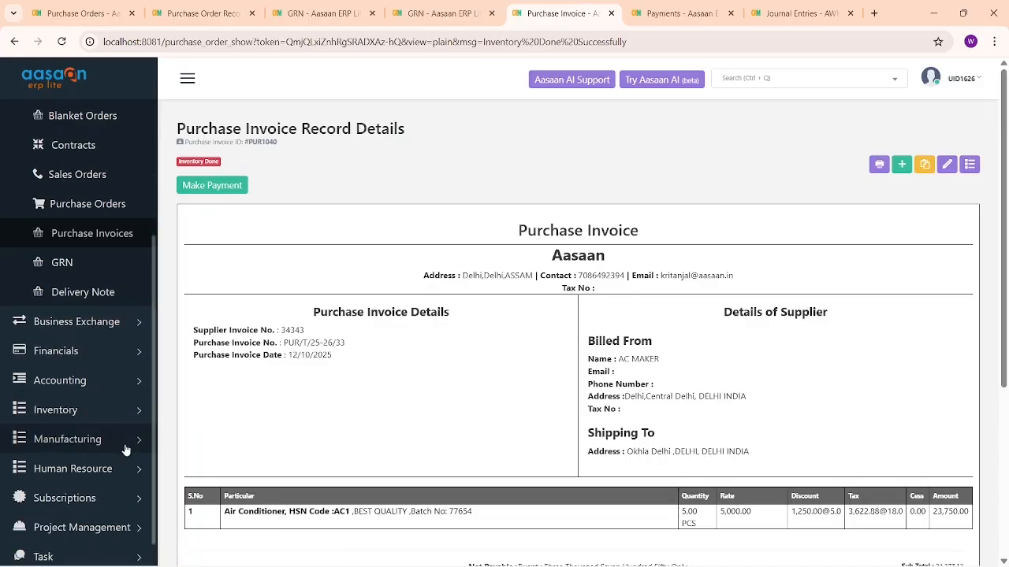
click(96, 408)
scroll(97, 441, down, 3)
click(97, 233)
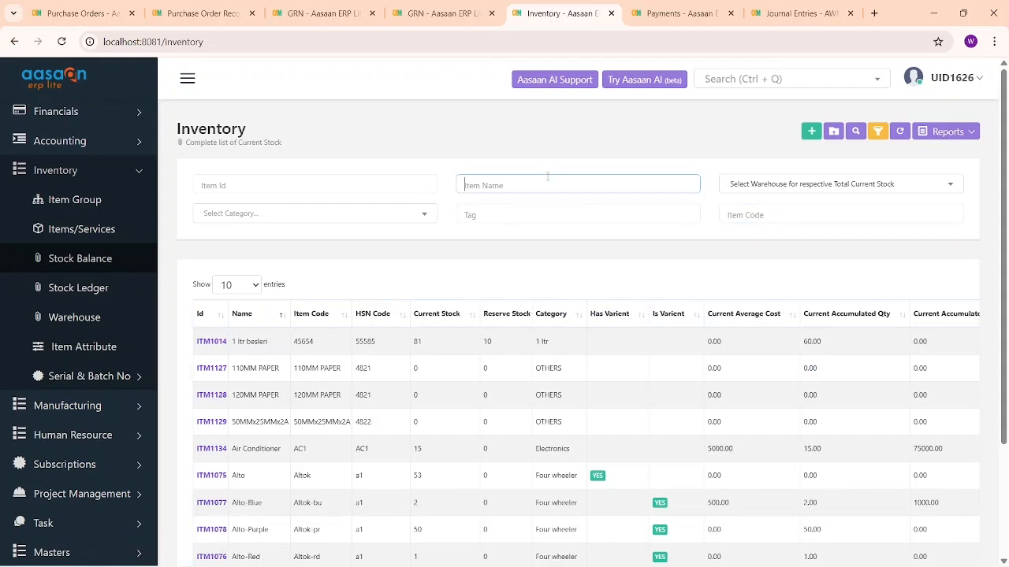
text(air)
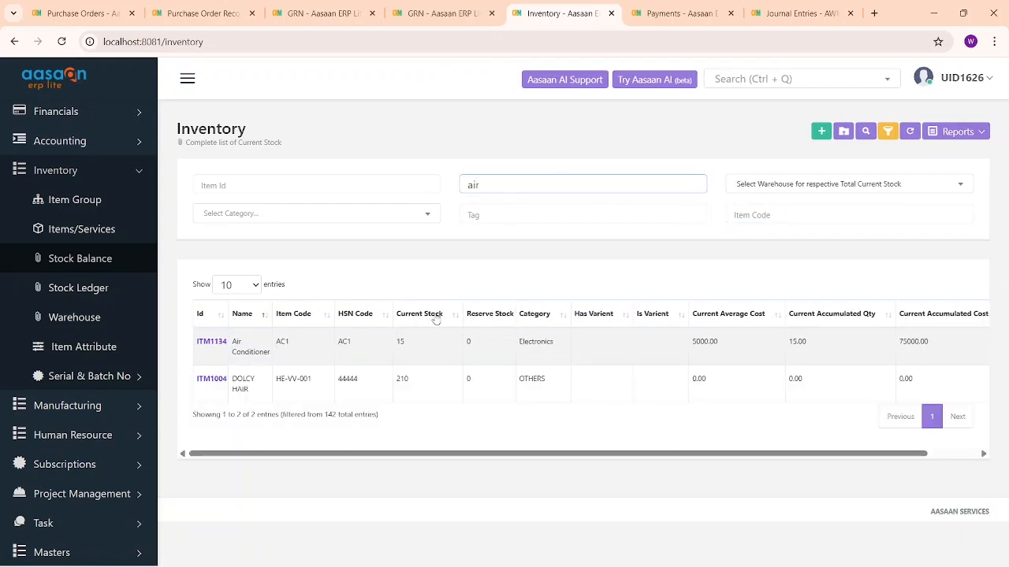
double_click(399, 342)
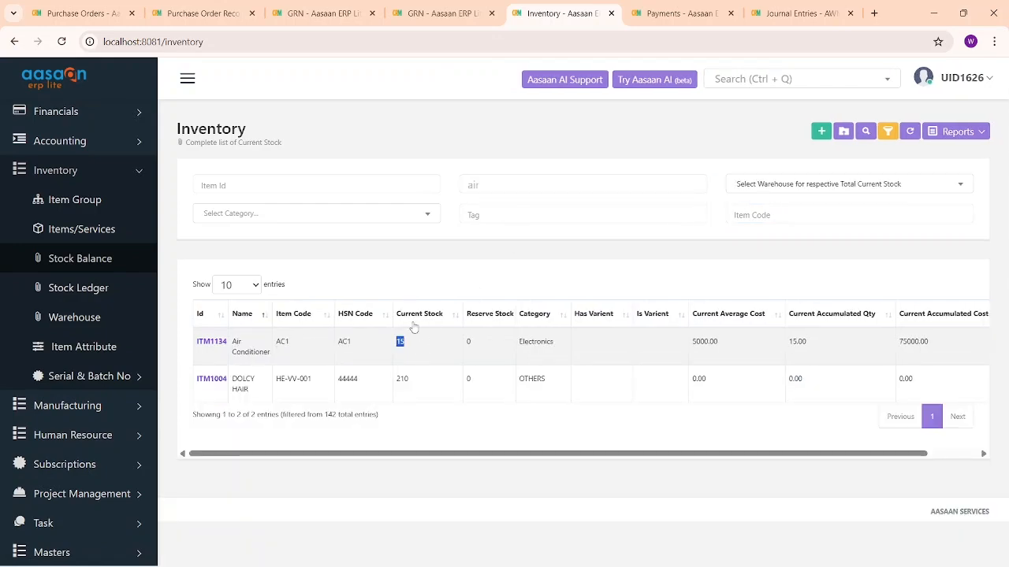
scroll(90, 360, up, 2)
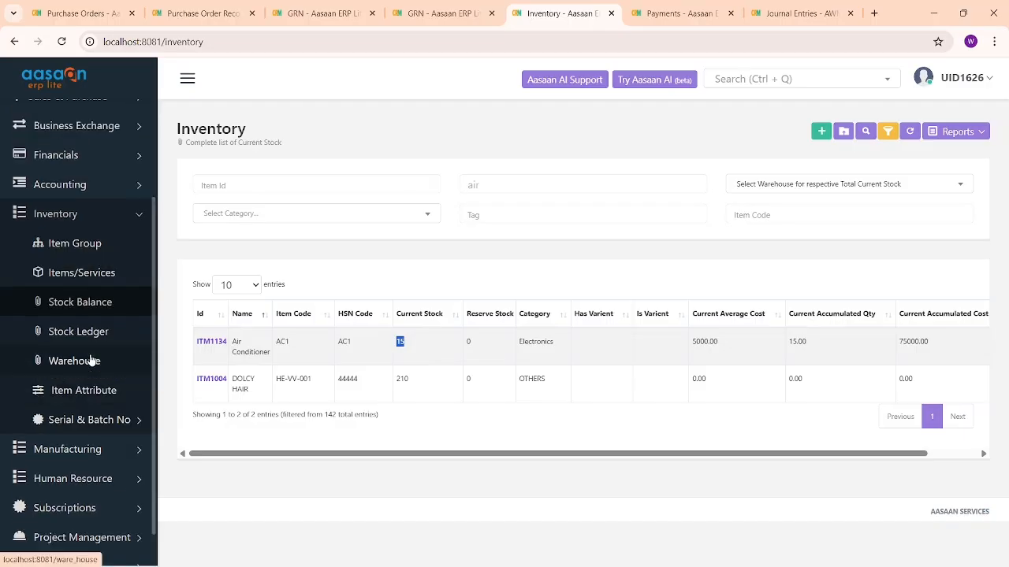
scroll(91, 360, up, 2)
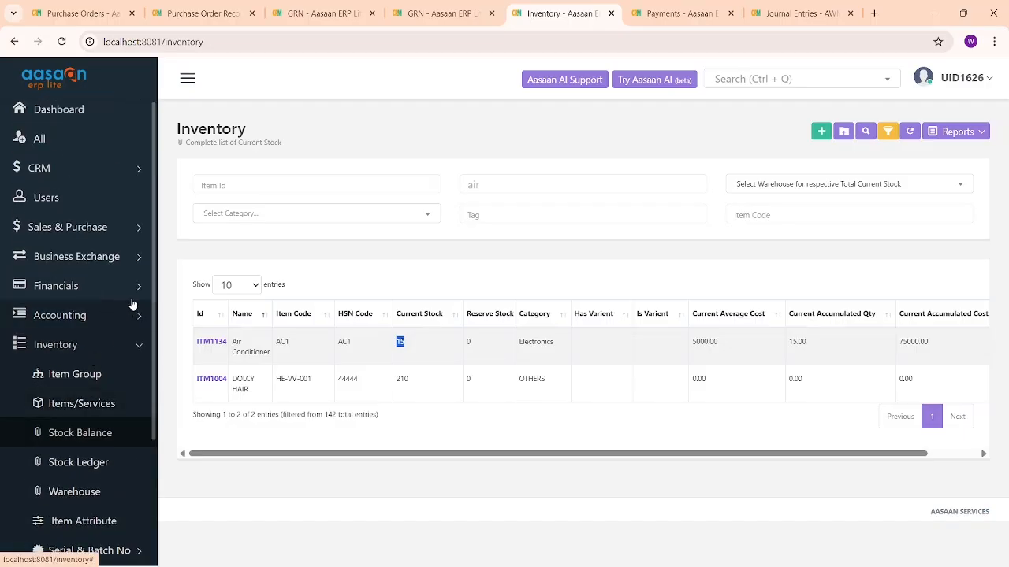
Close the inventory page and view the complete list of payments.
click(611, 13)
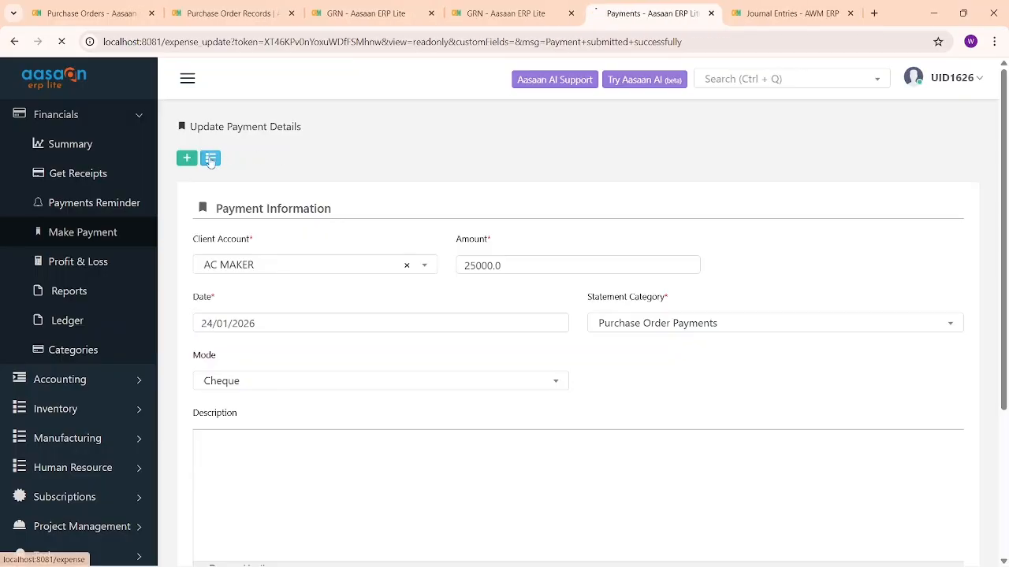
click(211, 158)
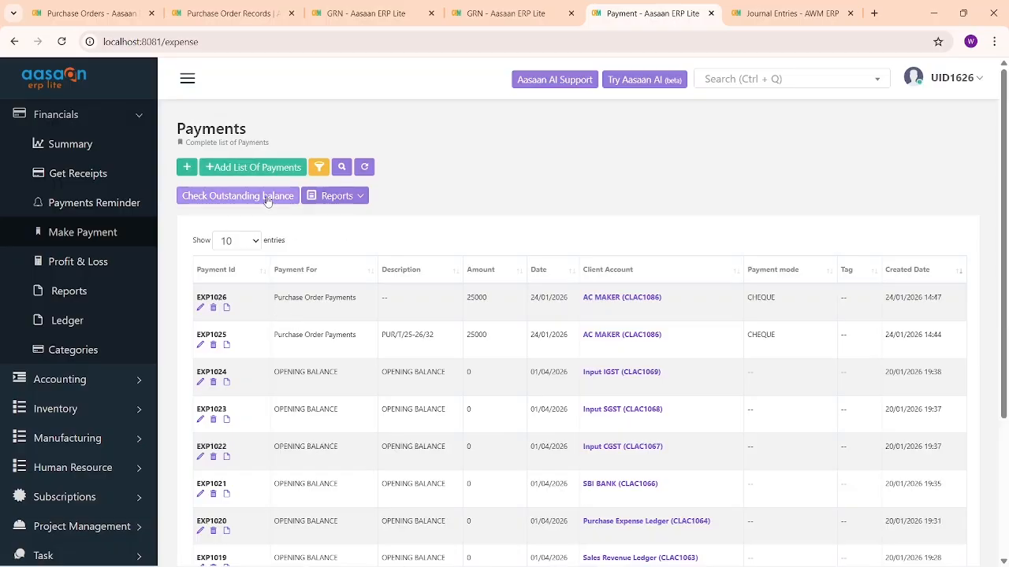
click(319, 167)
click(318, 167)
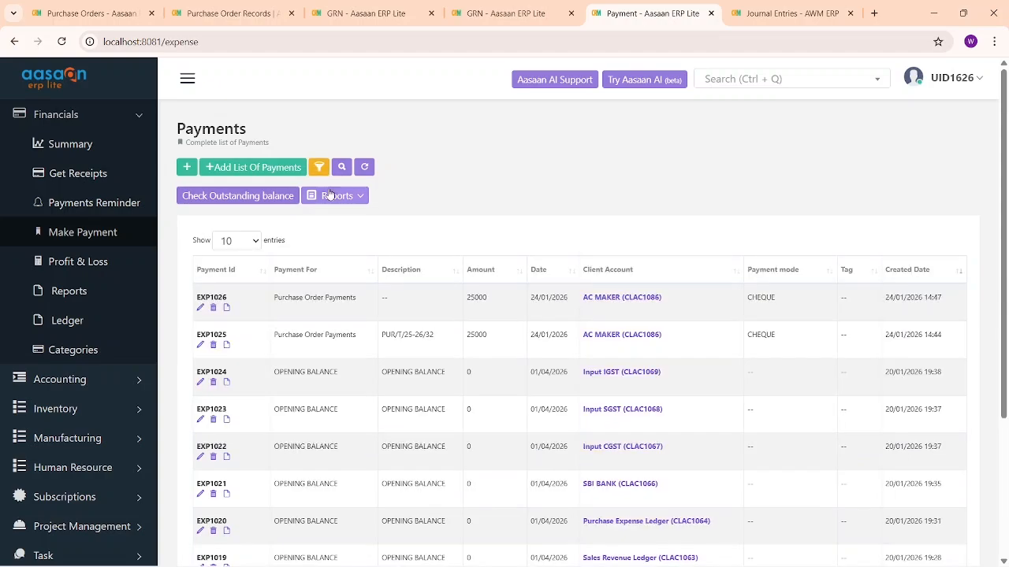
Close the Payments, Journal Entries, GRN and Purchase Order Records pages, keeping only Purchase Orders open.
click(710, 12)
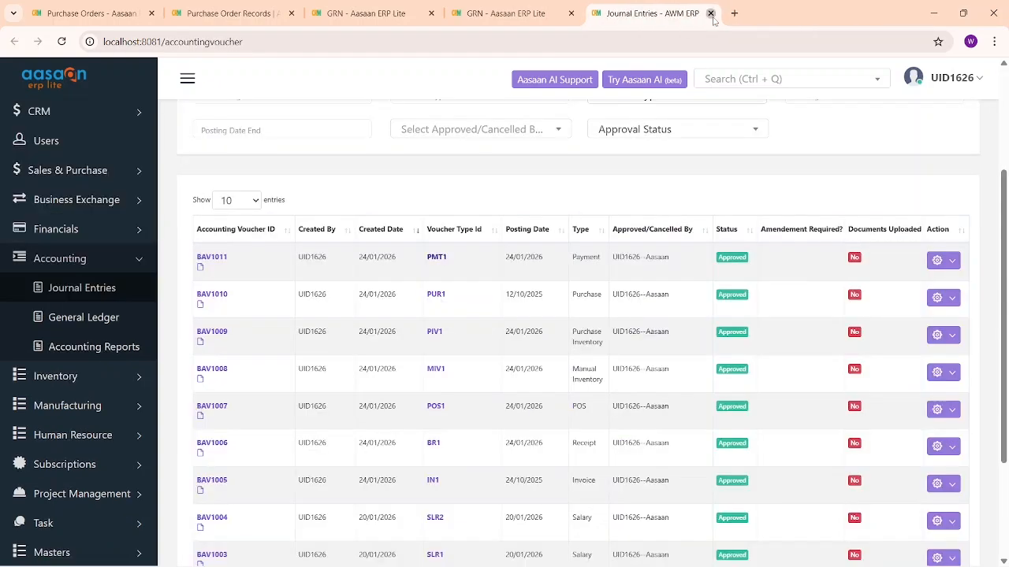
click(710, 12)
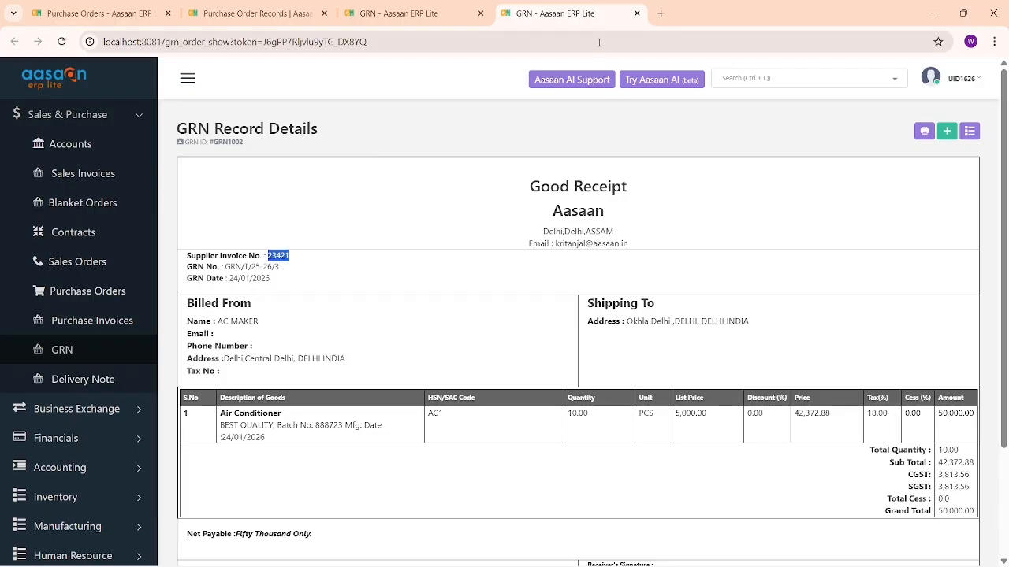
click(637, 13)
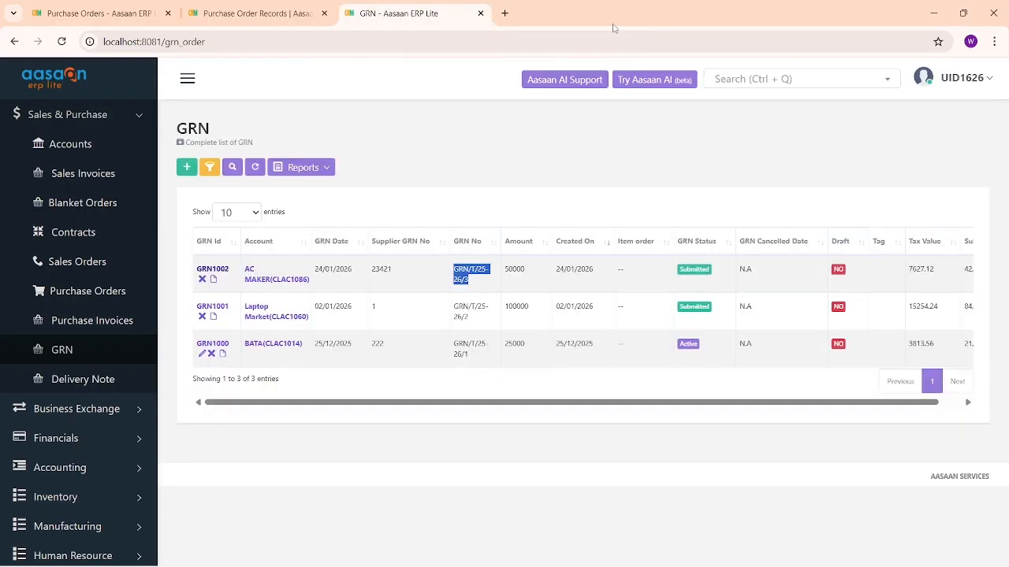
click(480, 13)
click(324, 14)
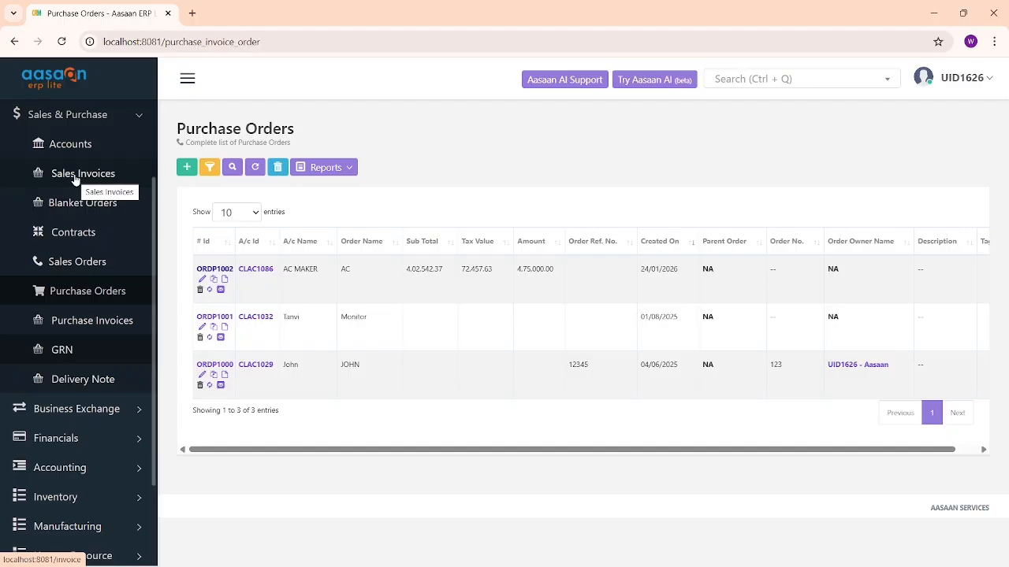
Start a new sales order from the Sales Orders list and name it "AC 1".
click(88, 266)
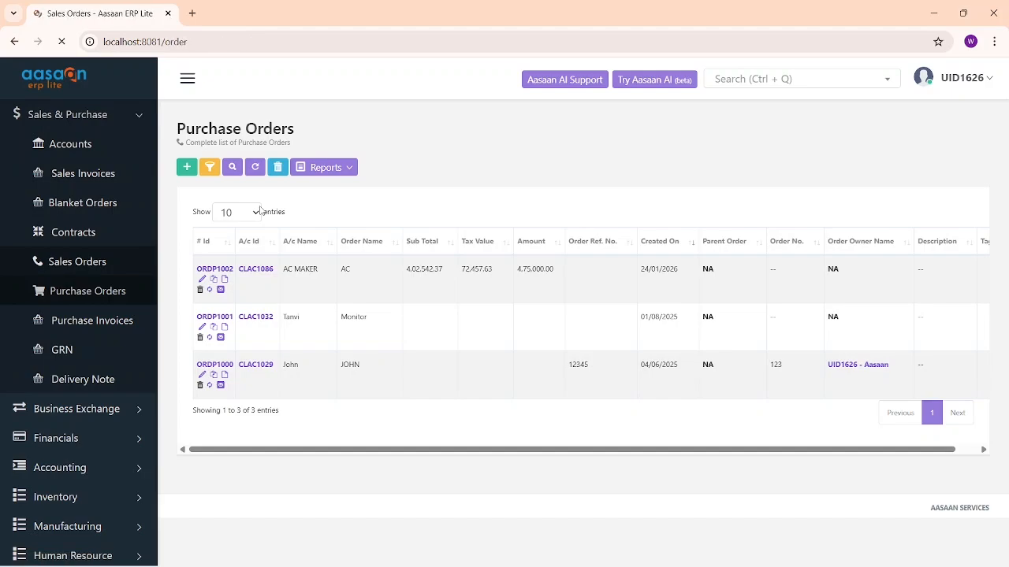
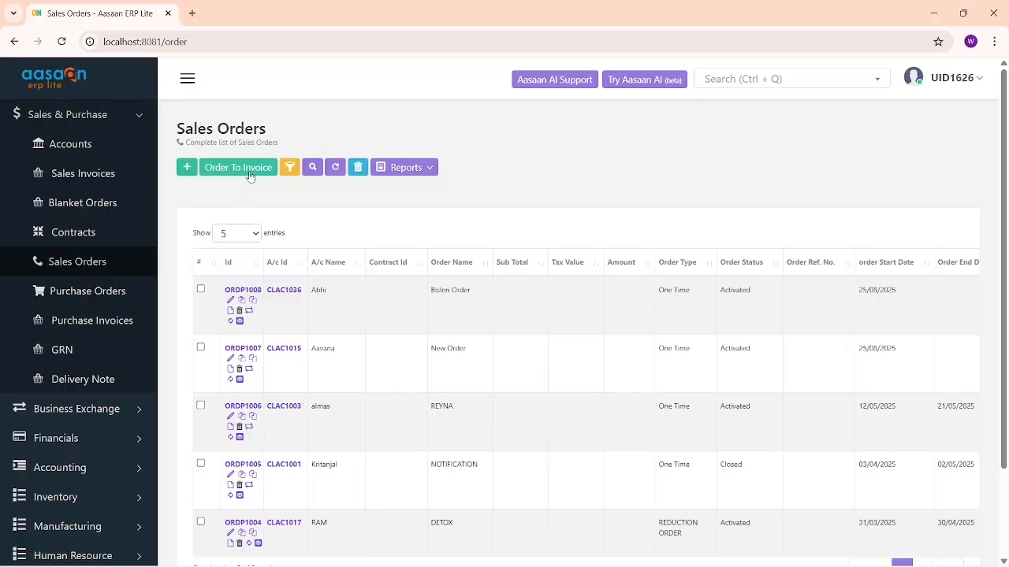
click(192, 175)
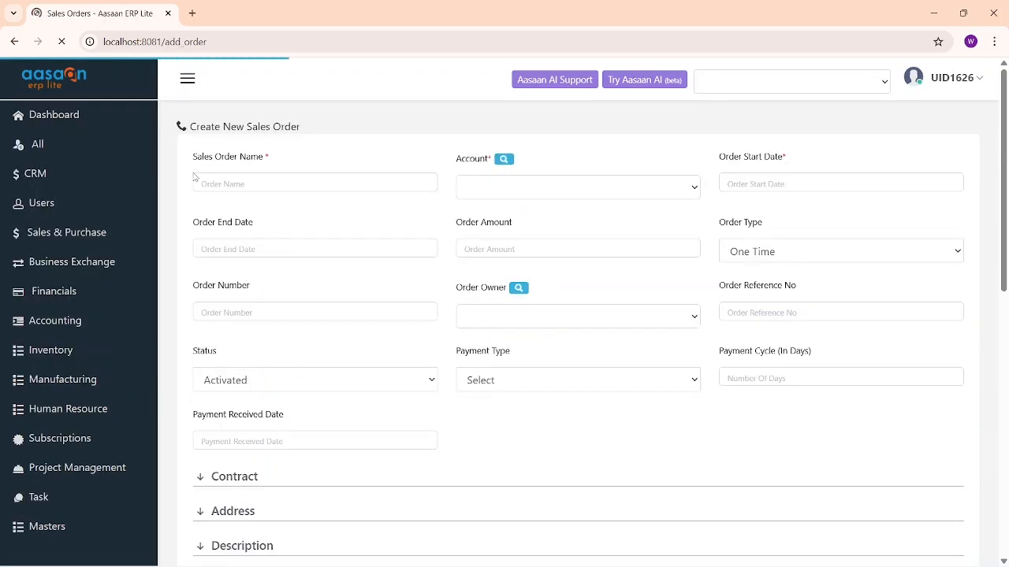
click(249, 181)
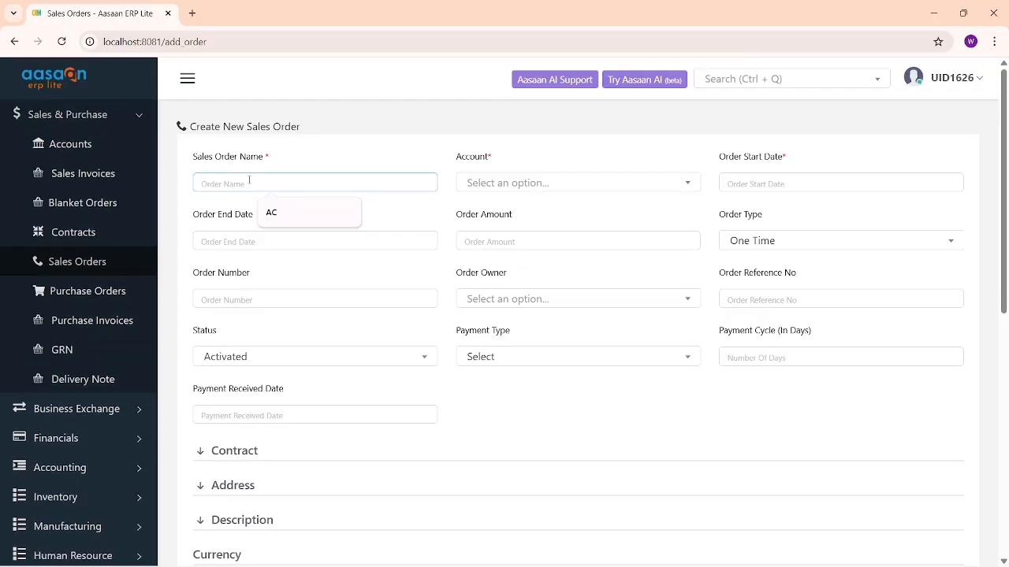
text(AC 1)
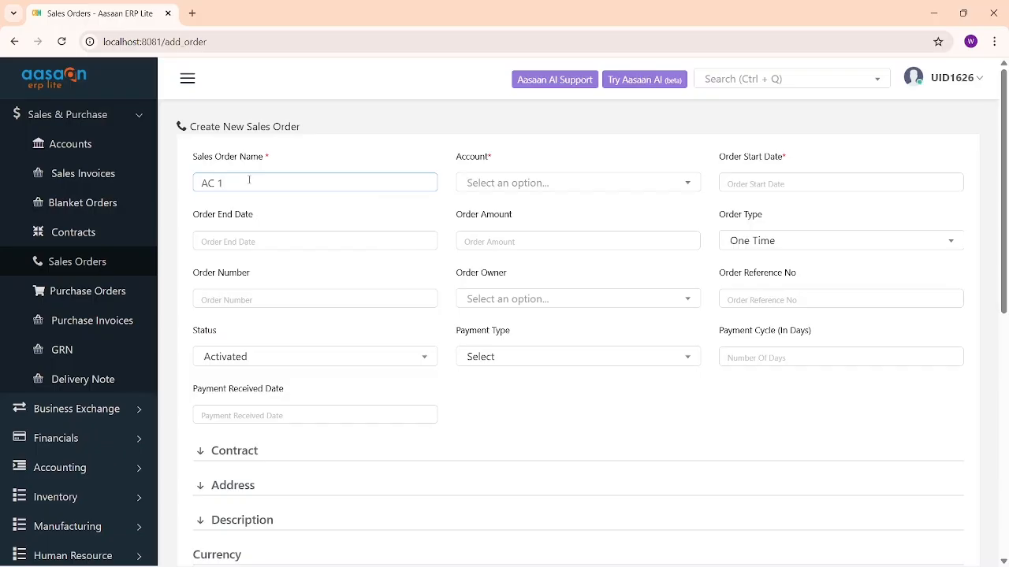
Select the customer account listed directly before AC MAKER and set the order start date to 24/01/2026.
click(520, 185)
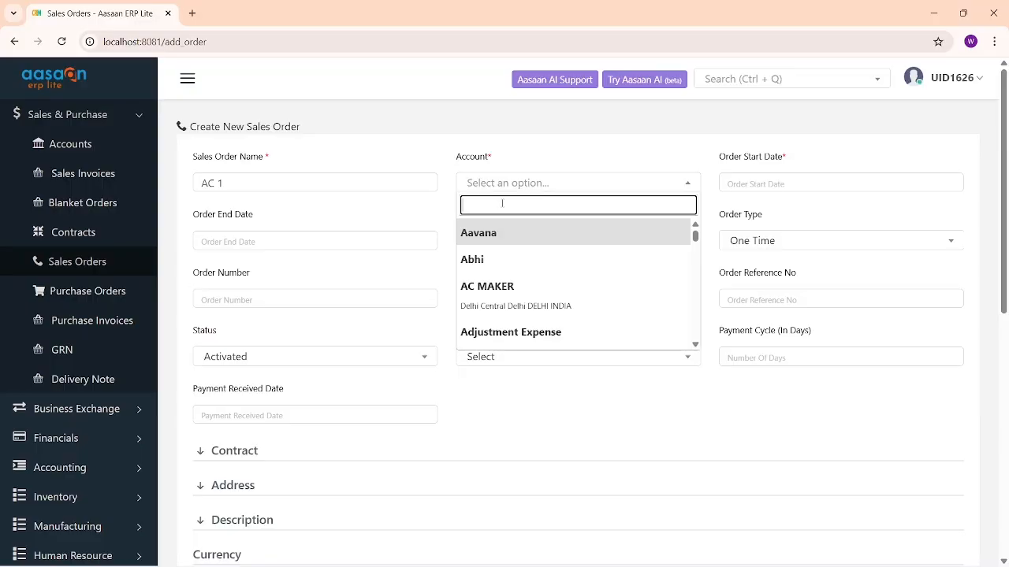
scroll(513, 230, down, 2)
scroll(516, 237, up, 1)
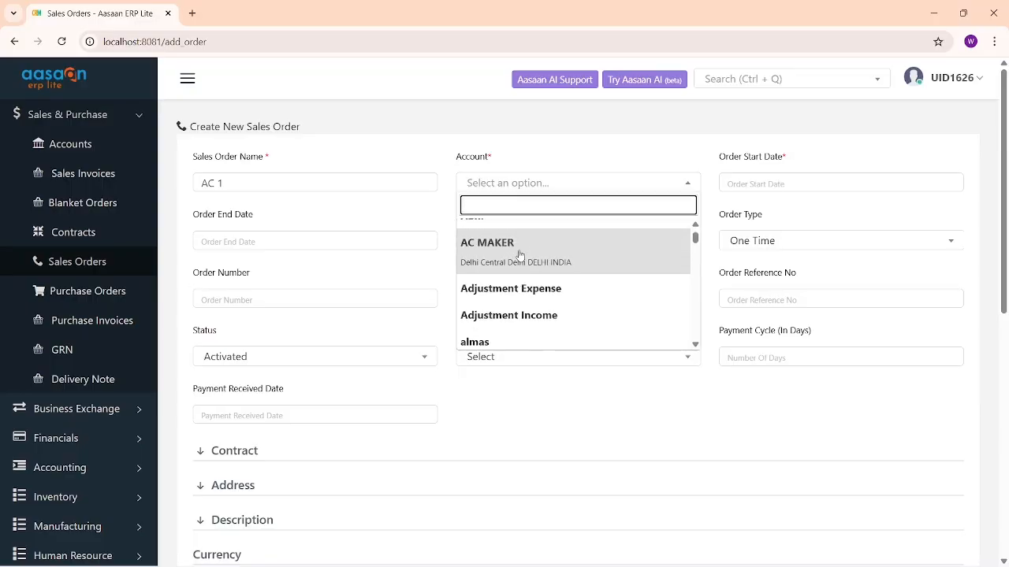
scroll(519, 254, up, 1)
click(521, 259)
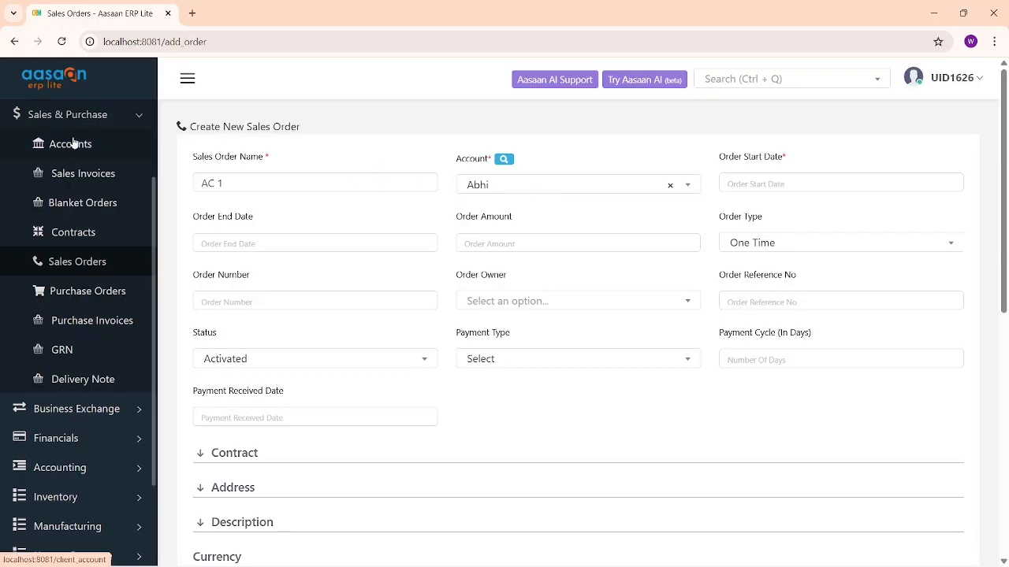
click(769, 182)
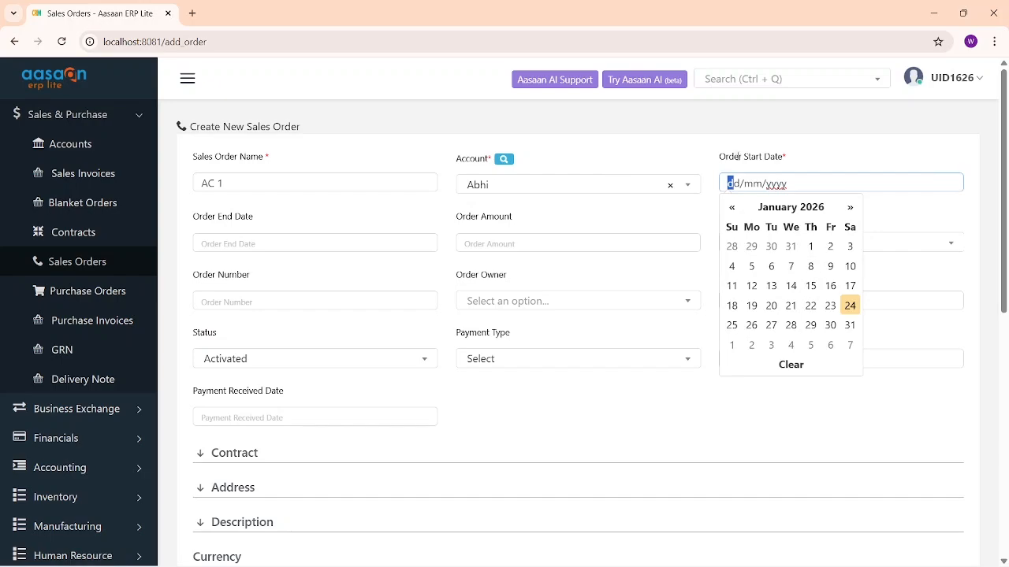
click(847, 305)
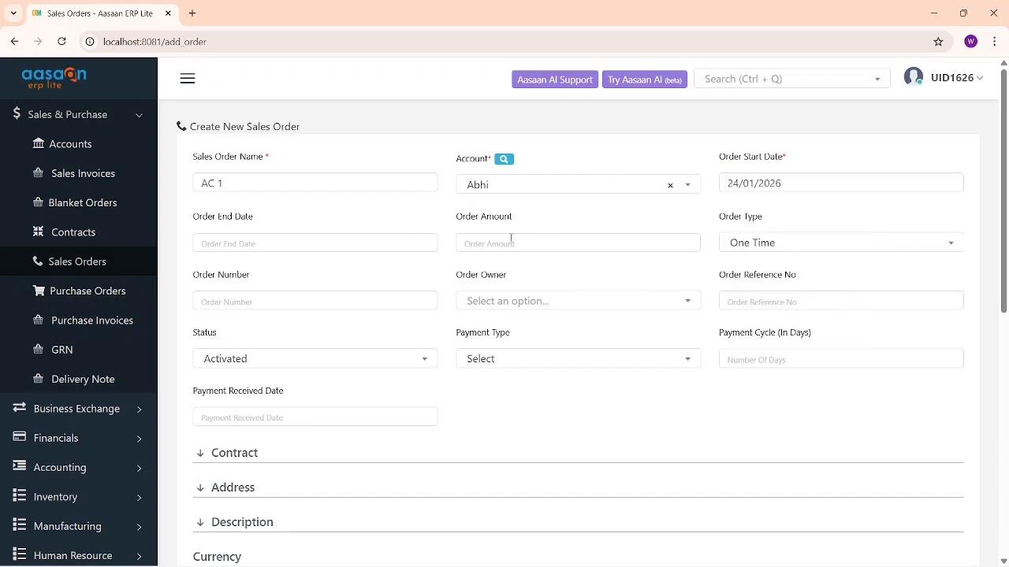
Set the tax treatment of the sales order's products to Inclusive.
scroll(509, 239, down, 2)
drag(457, 130, 512, 129)
scroll(433, 274, down, 4)
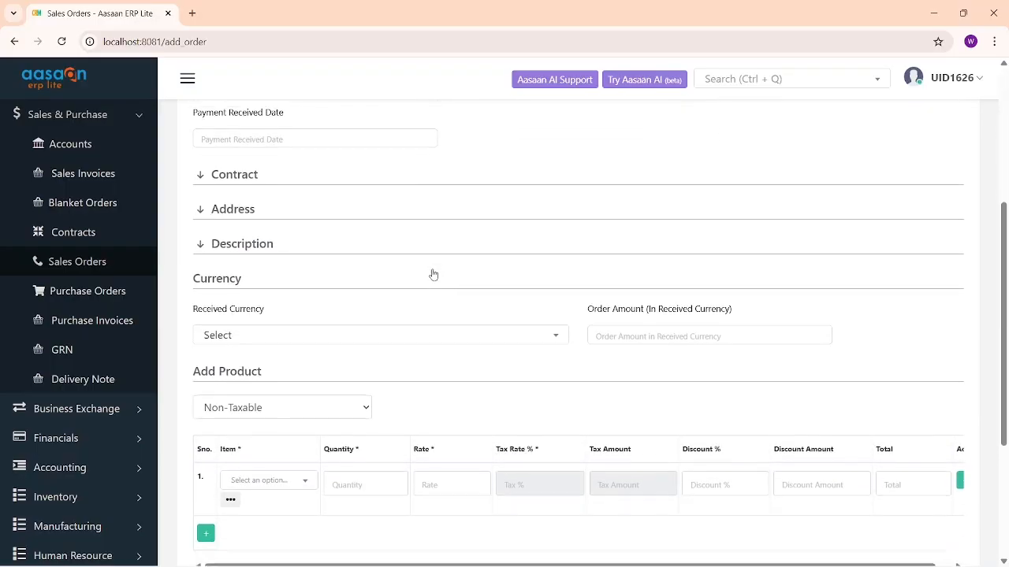
scroll(432, 274, down, 2)
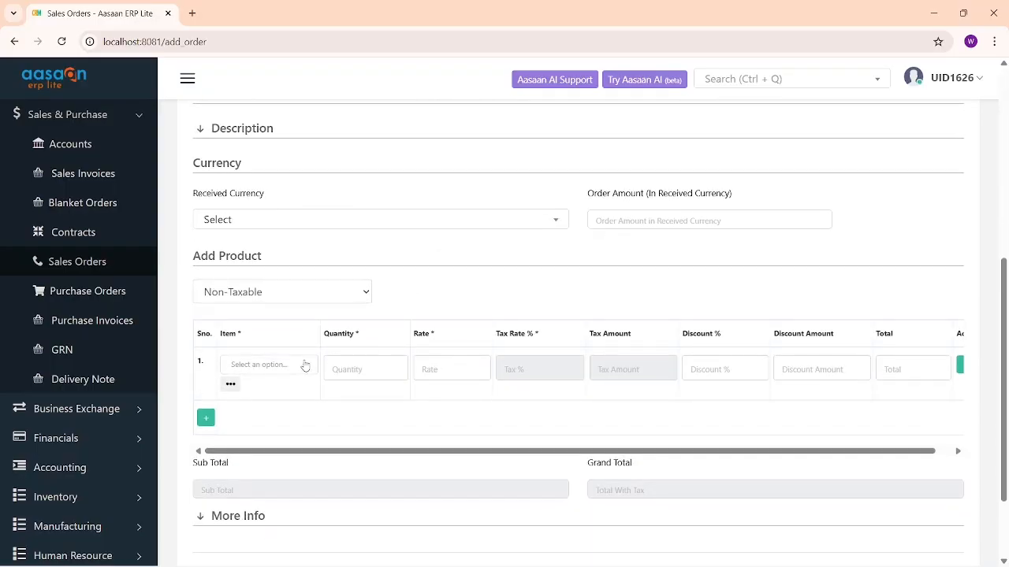
click(283, 298)
click(264, 354)
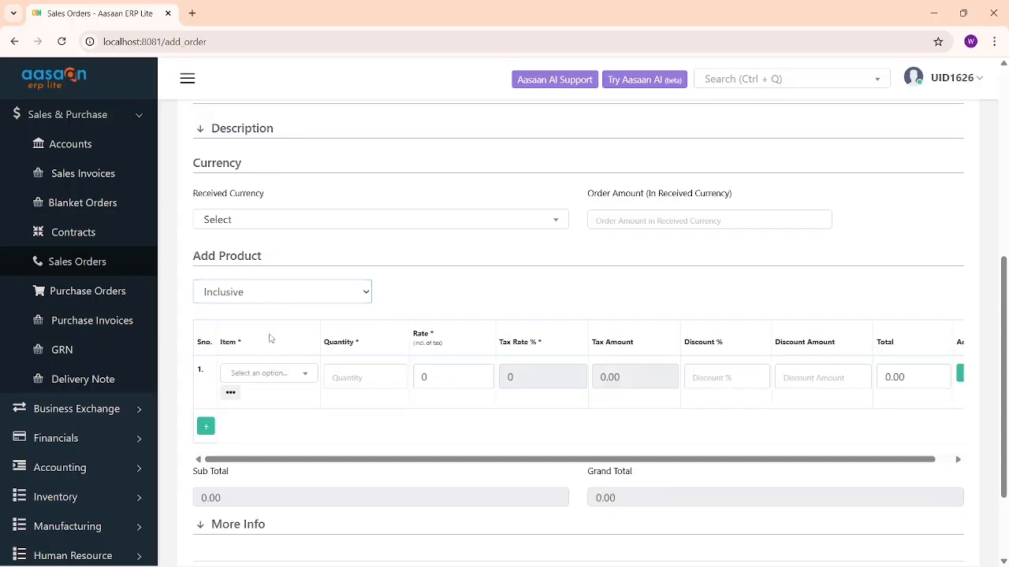
Add the Air Conditioner item to the first product row with a quantity of 5.
click(267, 373)
text(A)
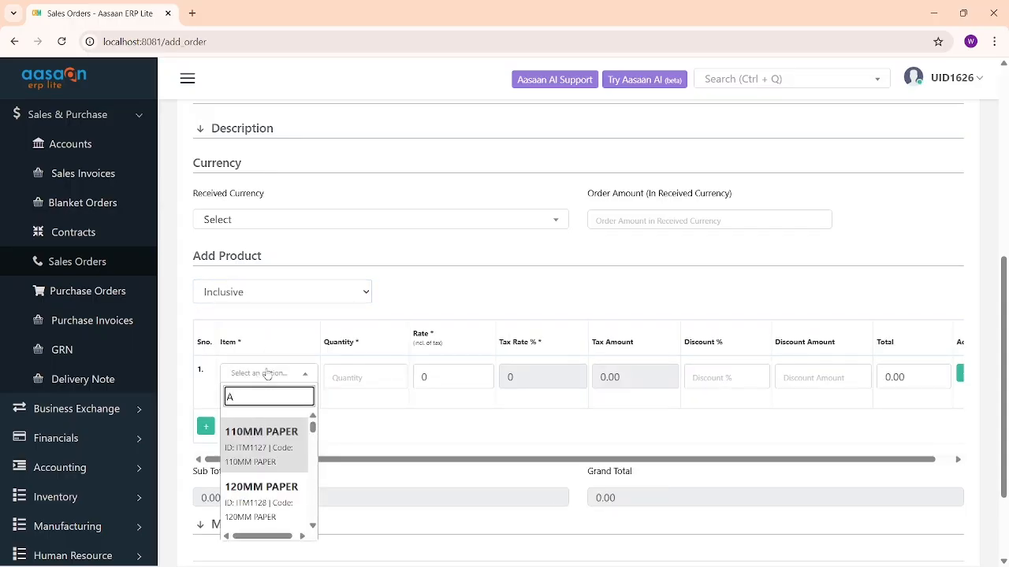
text(ir)
key(Return)
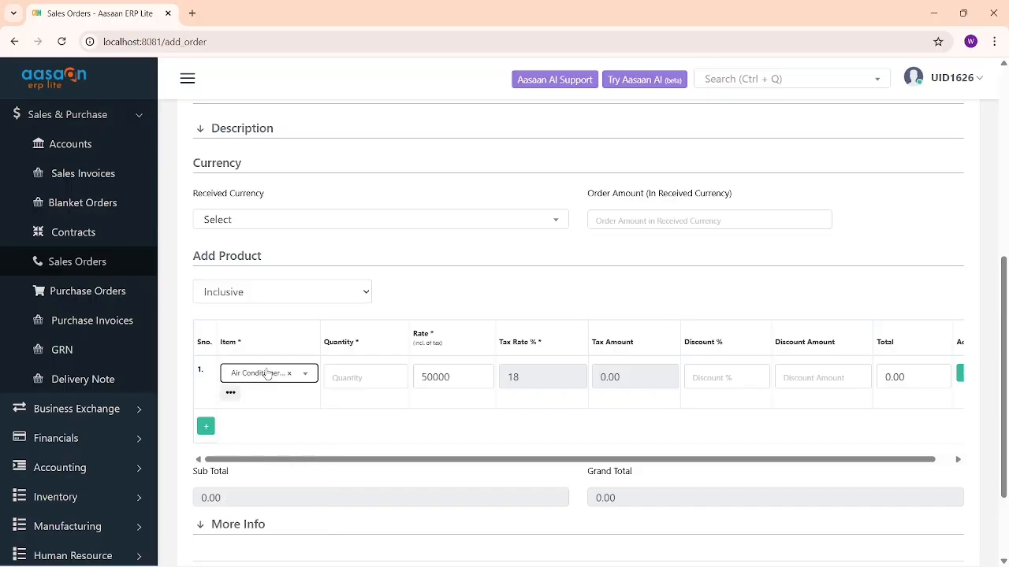
click(359, 379)
text(5)
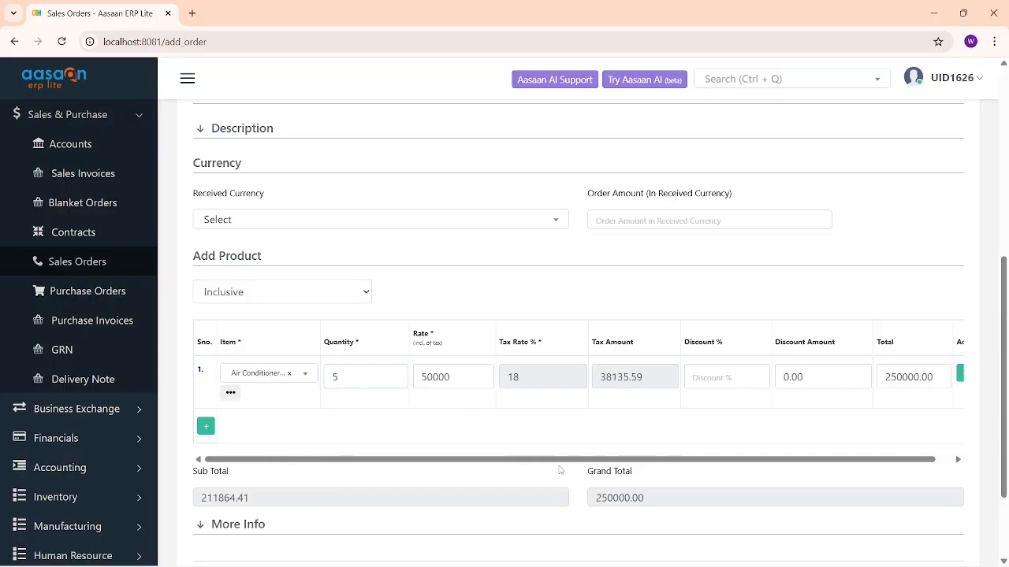
drag(560, 468, 632, 448)
click(571, 441)
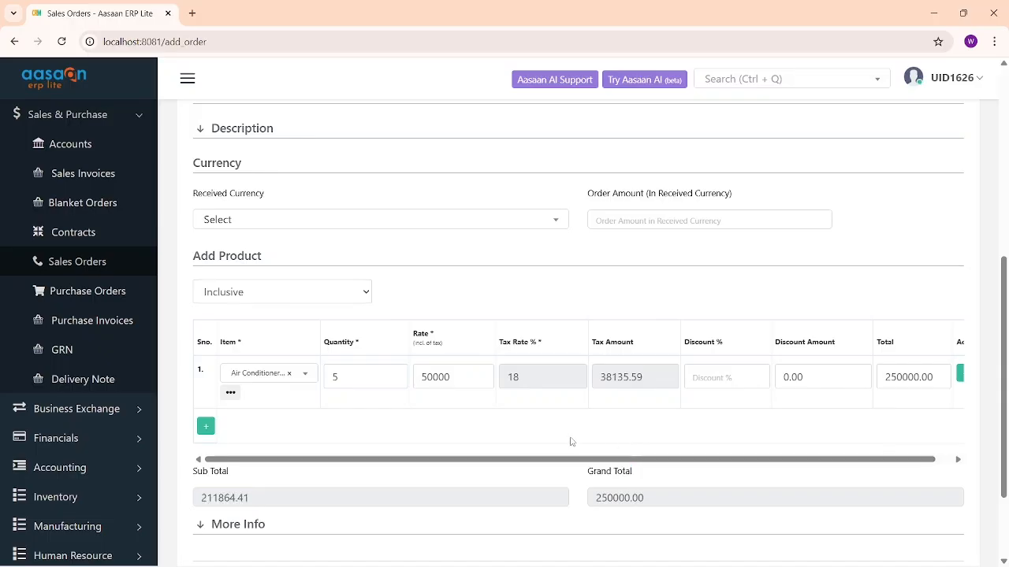
Review the sales order's main fields, its Contract and Address sections, and the product row before submission.
scroll(571, 441, down, 2)
scroll(571, 442, up, 3)
scroll(571, 441, up, 4)
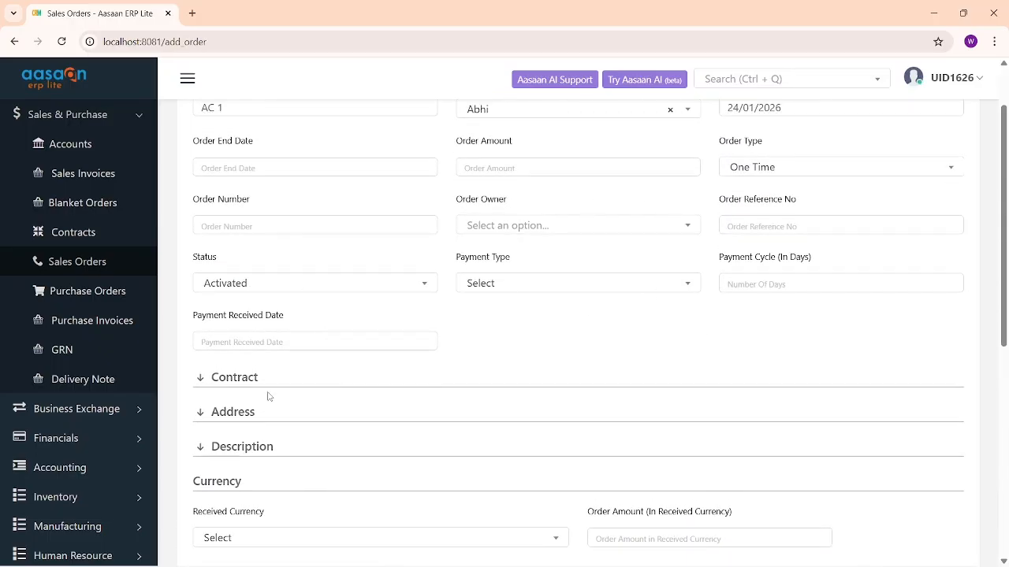
scroll(256, 378, down, 1)
scroll(645, 319, up, 2)
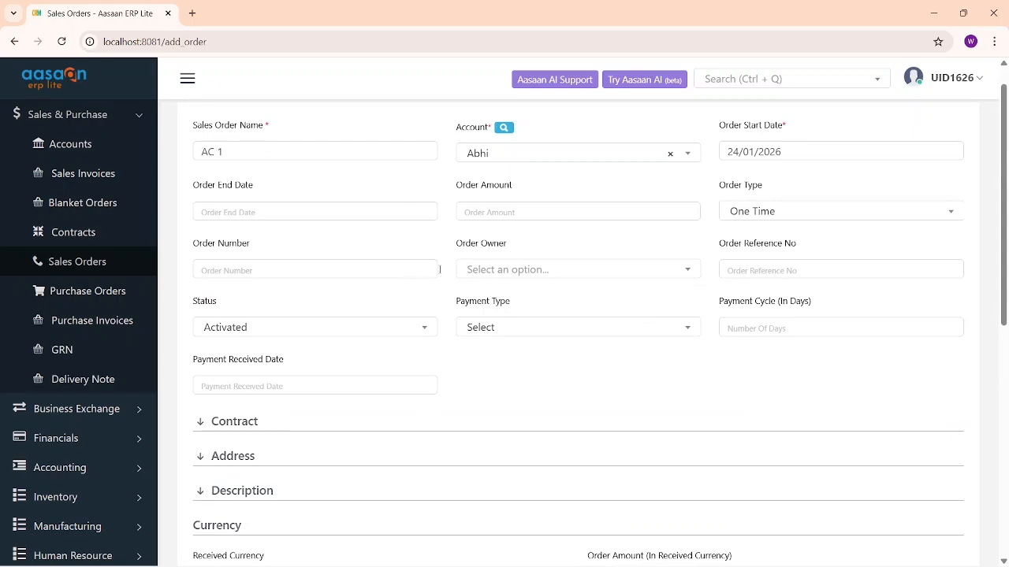
click(780, 221)
click(763, 221)
click(271, 424)
scroll(276, 418, down, 4)
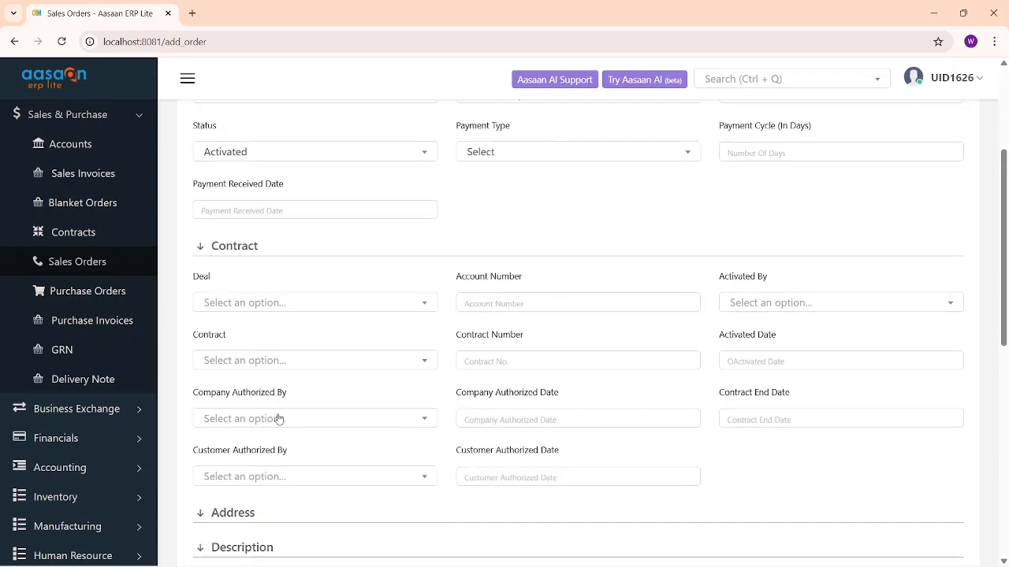
scroll(280, 417, down, 1)
scroll(280, 418, down, 1)
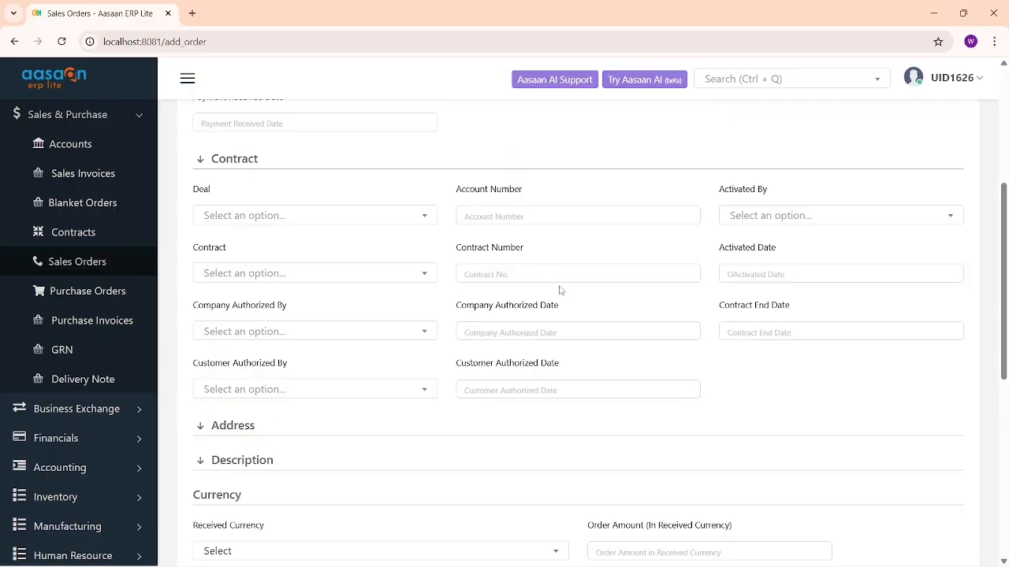
scroll(360, 362, down, 2)
click(298, 347)
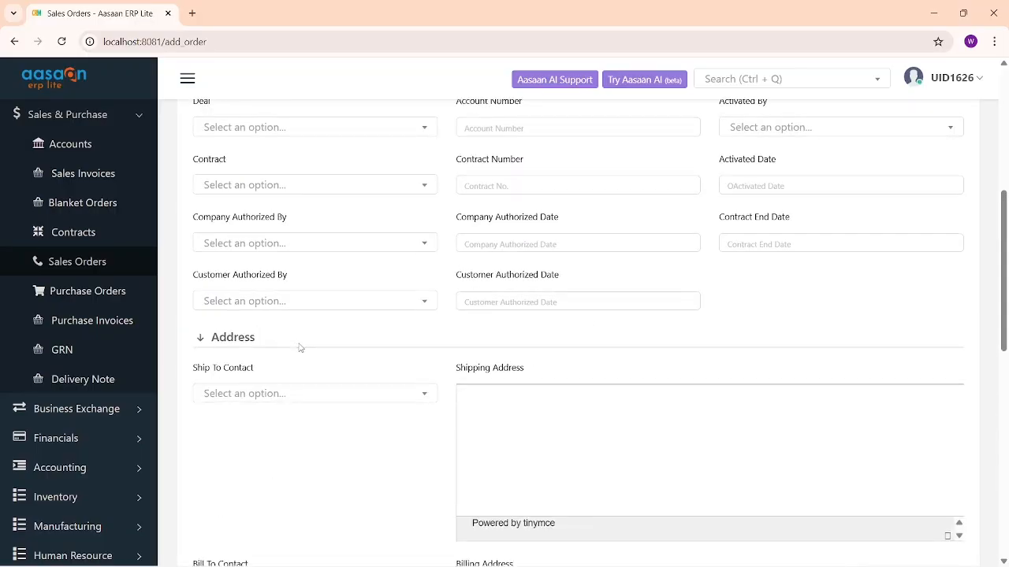
scroll(318, 352, down, 9)
scroll(322, 355, down, 7)
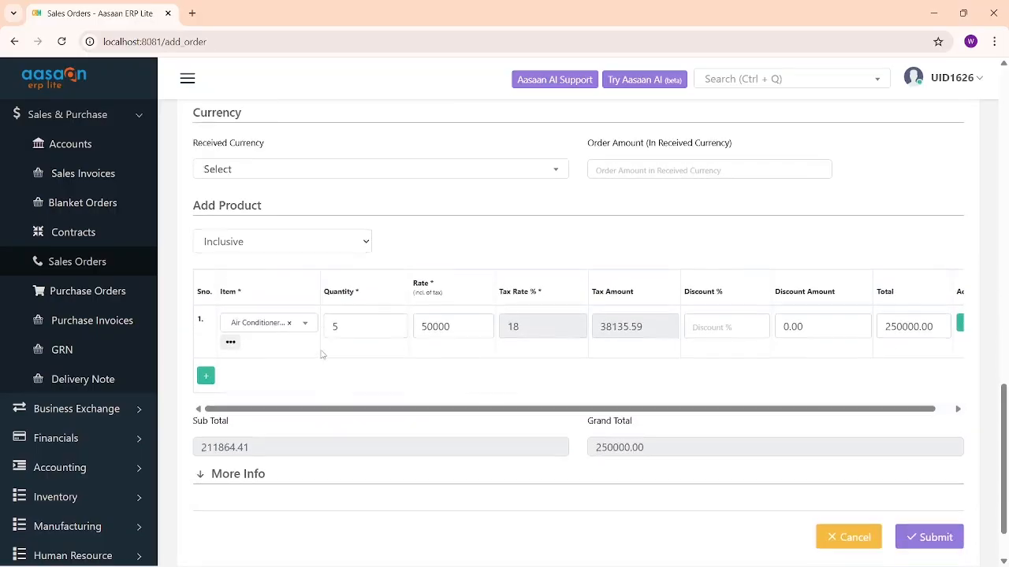
Submit the completed sales order for the Air Conditioner item.
scroll(324, 355, up, 1)
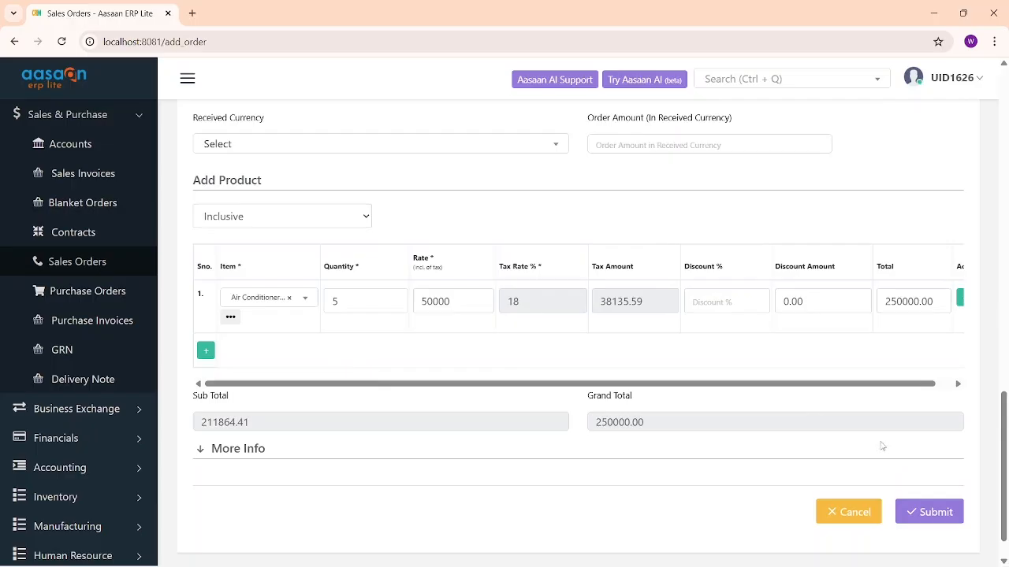
click(924, 511)
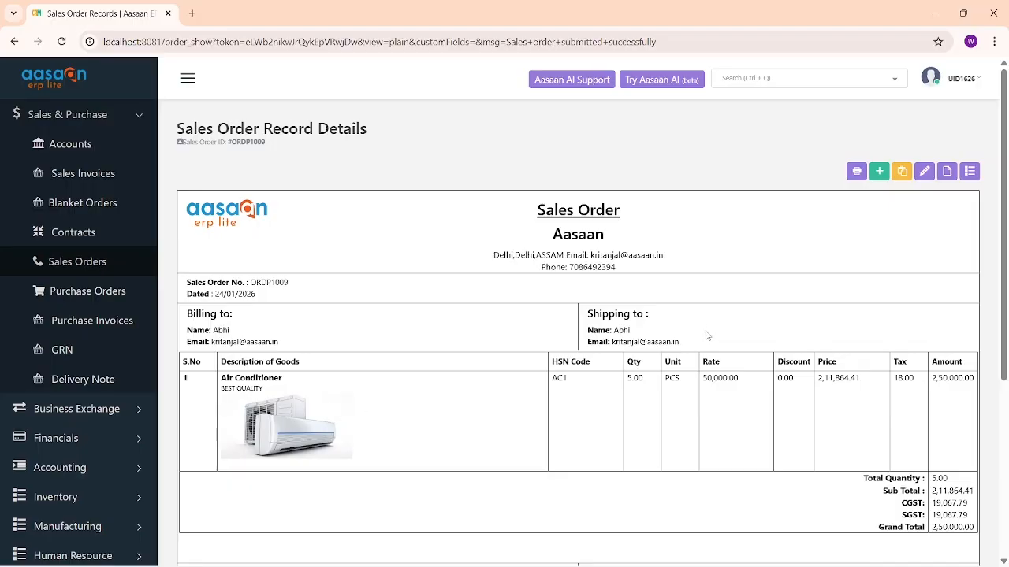
Start a new delivery note from the Delivery Notes list and select the client account listed directly before AC MAKER.
click(111, 380)
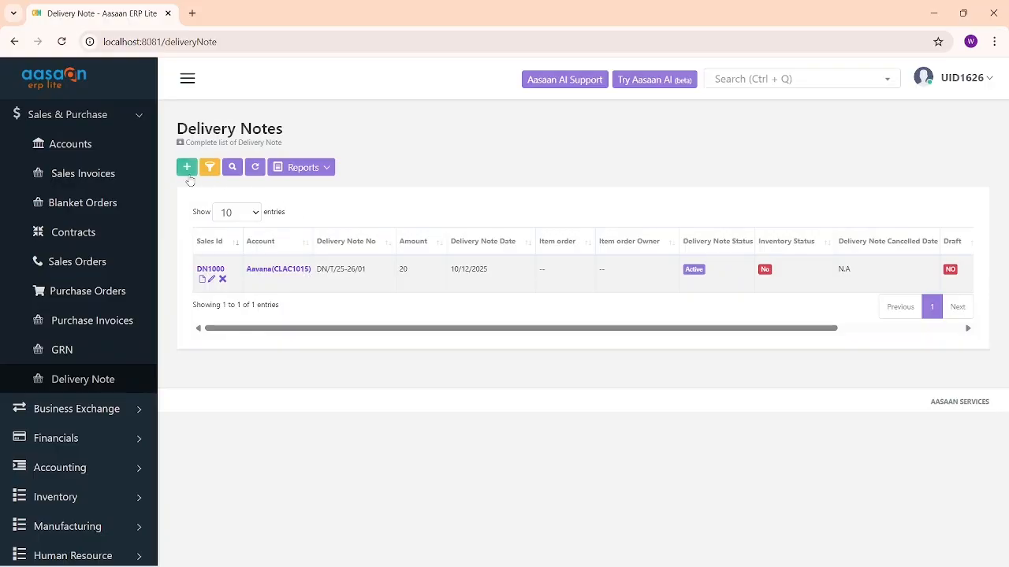
click(188, 175)
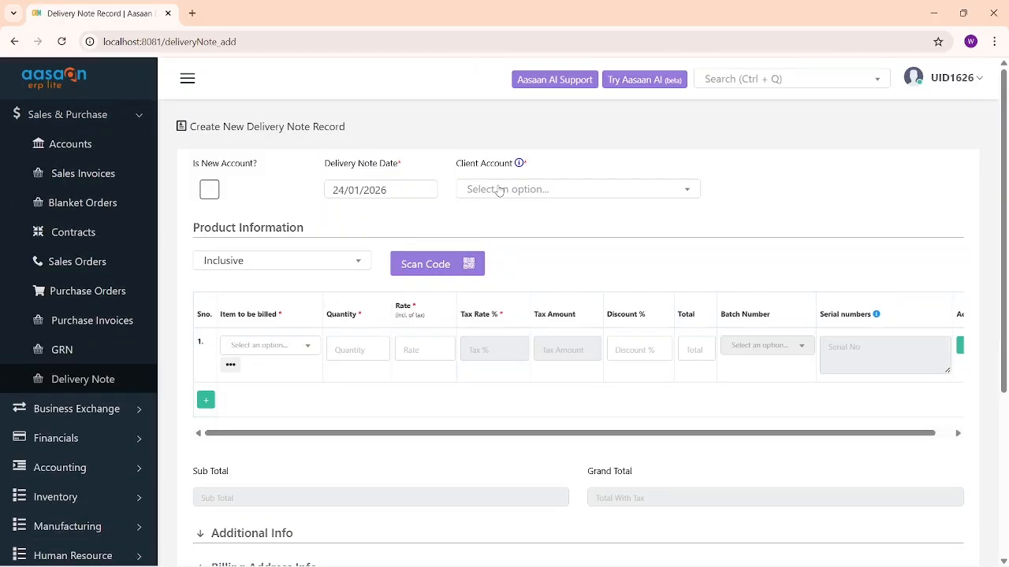
click(498, 191)
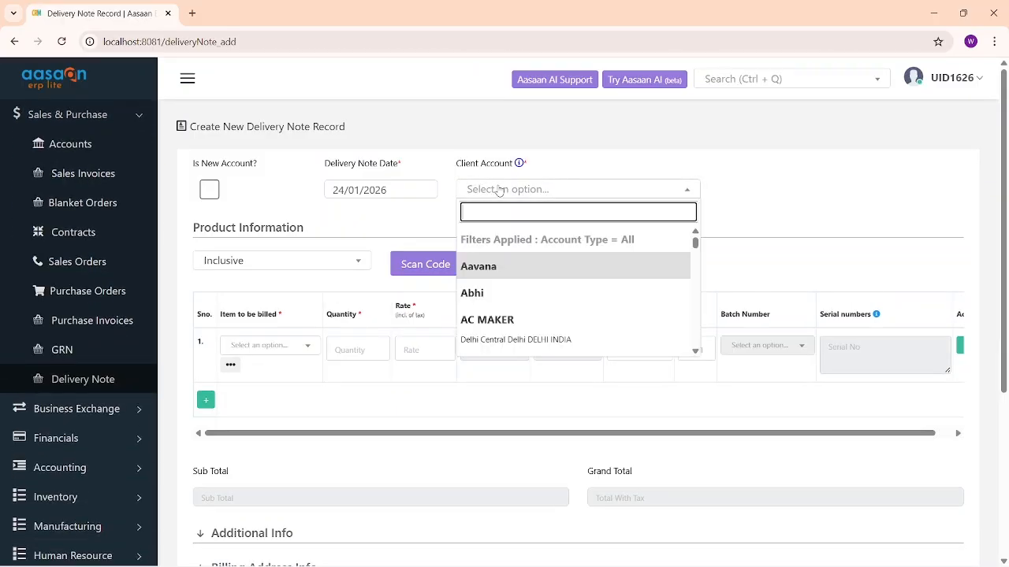
click(499, 301)
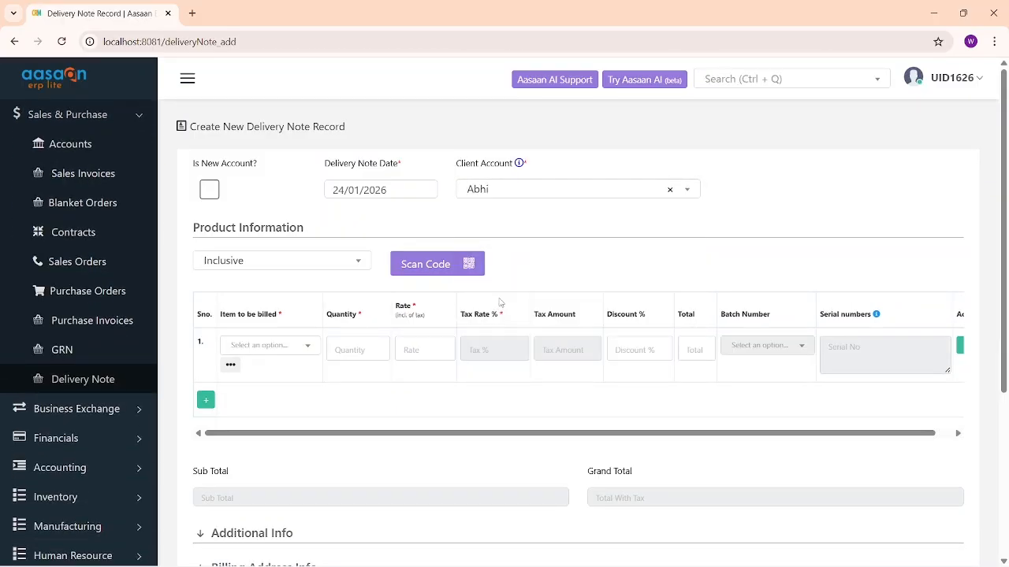
Add the Air Conditioner item to the delivery note's first product row with a quantity of 5.
click(274, 349)
text(ai)
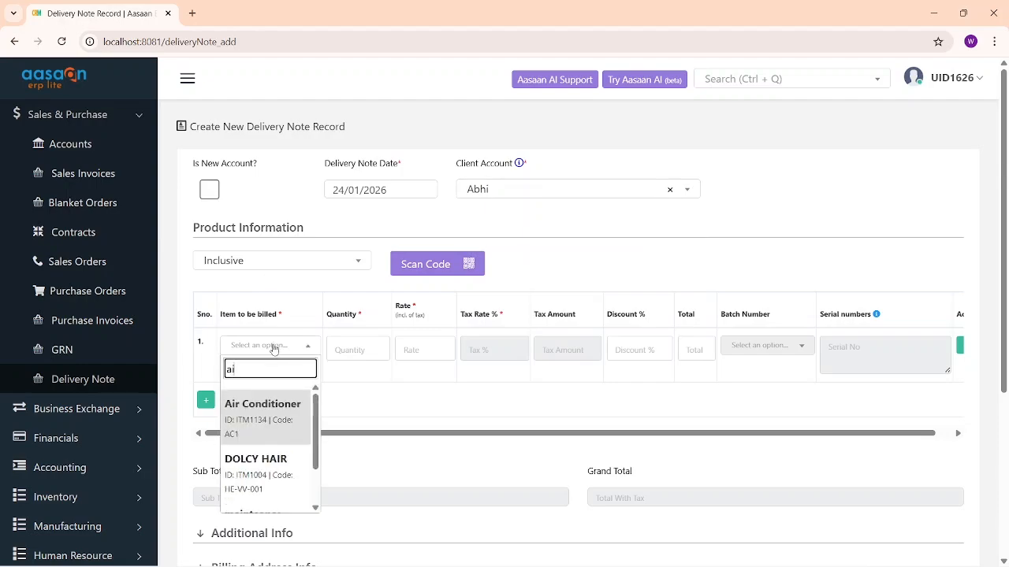
click(268, 404)
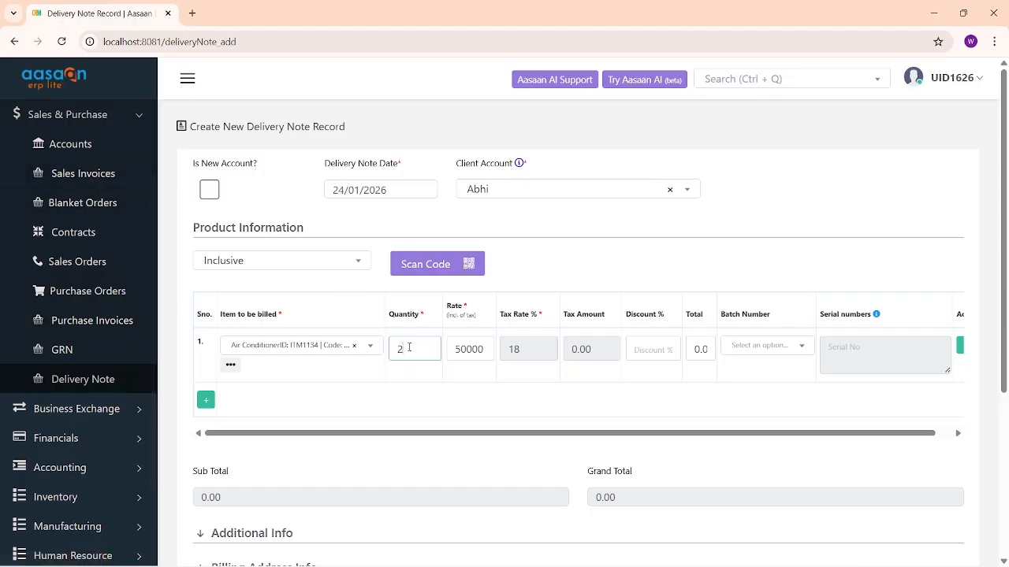
drag(408, 347, 361, 346)
click(668, 298)
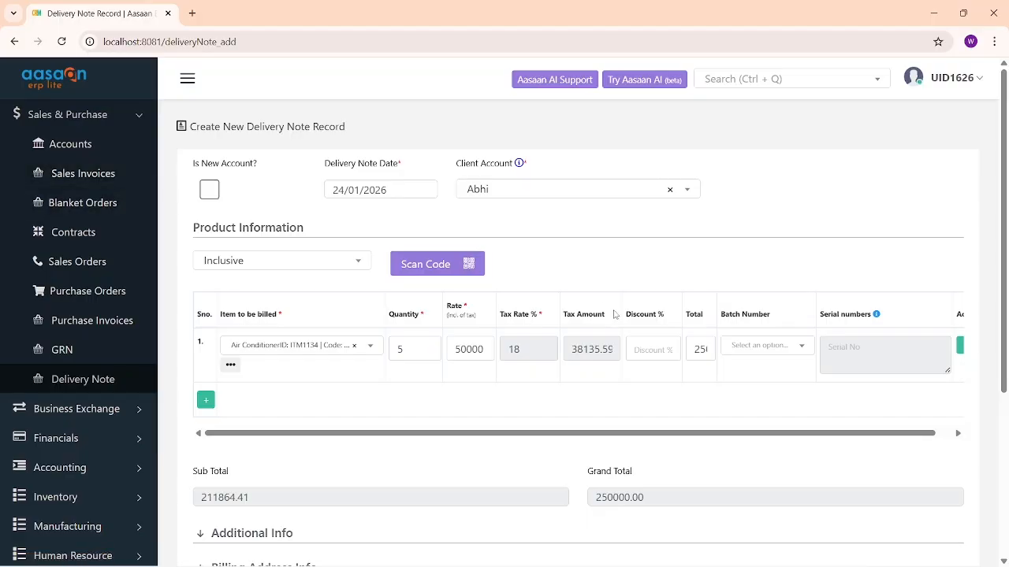
Give the Air Conditioner row a 2% discount and assign it batch number 77654.
click(658, 349)
text(2)
click(676, 399)
scroll(664, 406, down, 1)
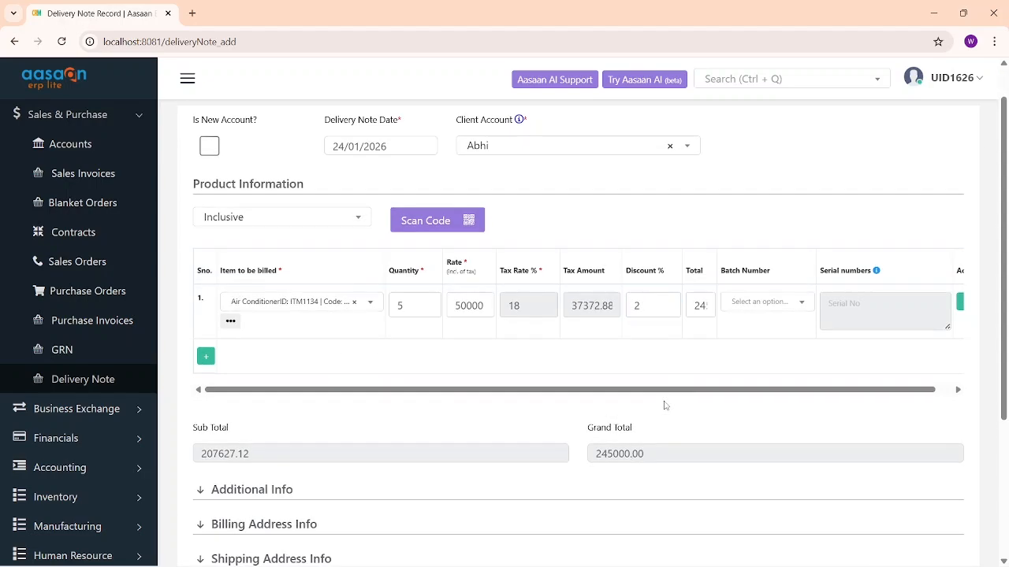
click(797, 310)
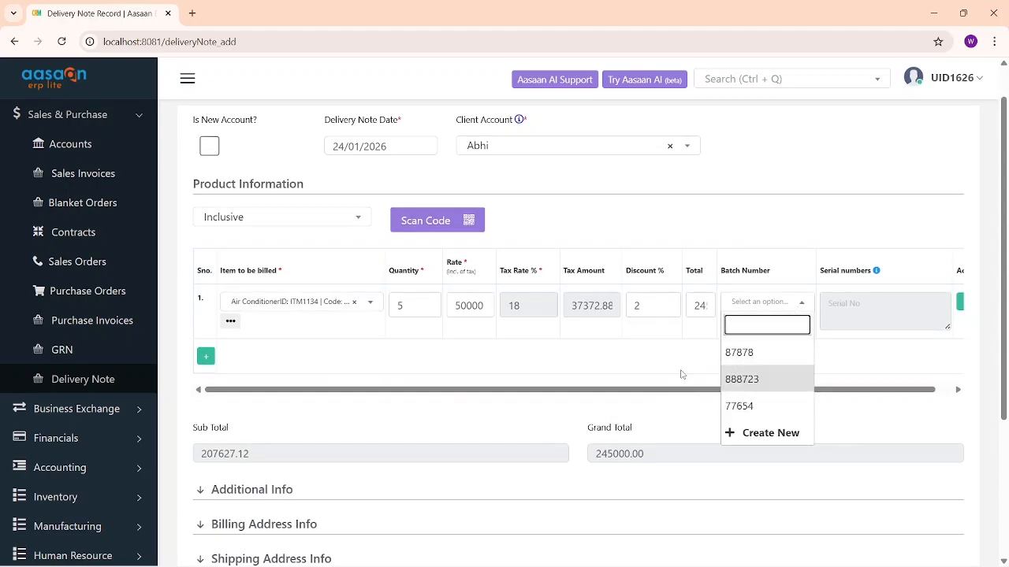
click(755, 406)
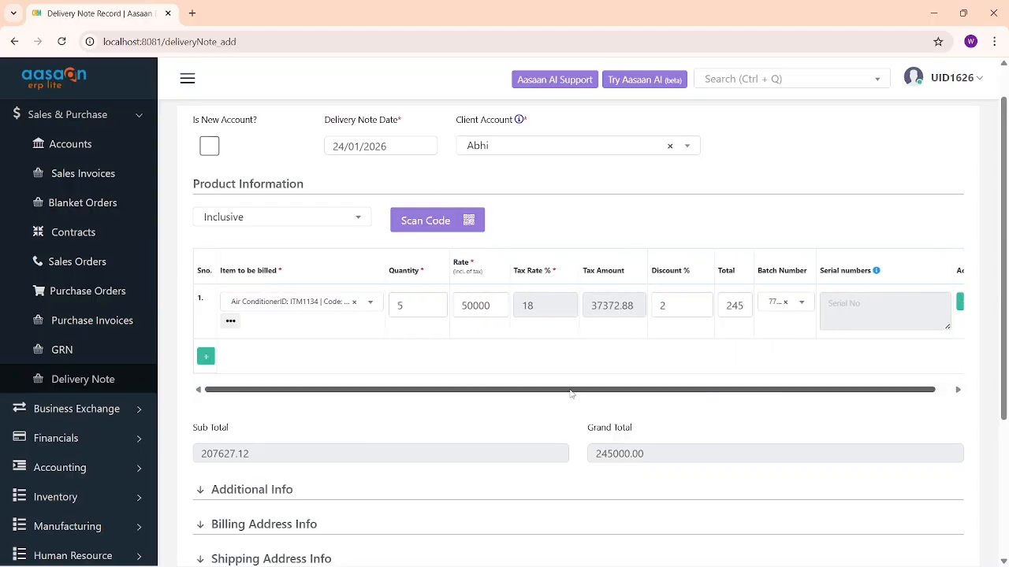
Expand the delivery note's Billing Address Info and Shipping Address Info sections.
scroll(334, 404, down, 2)
click(285, 394)
scroll(303, 374, down, 2)
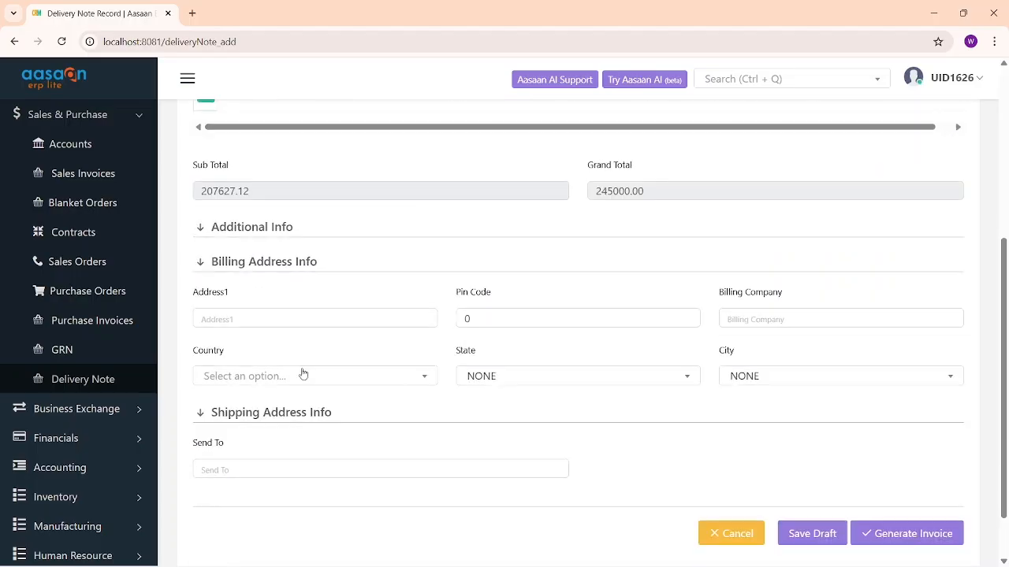
click(340, 416)
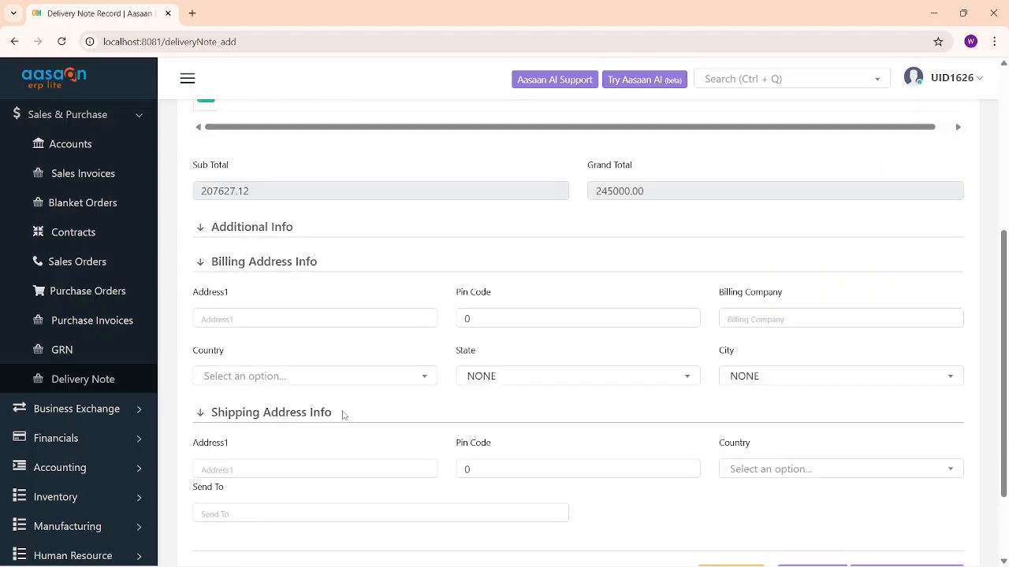
scroll(398, 354, up, 5)
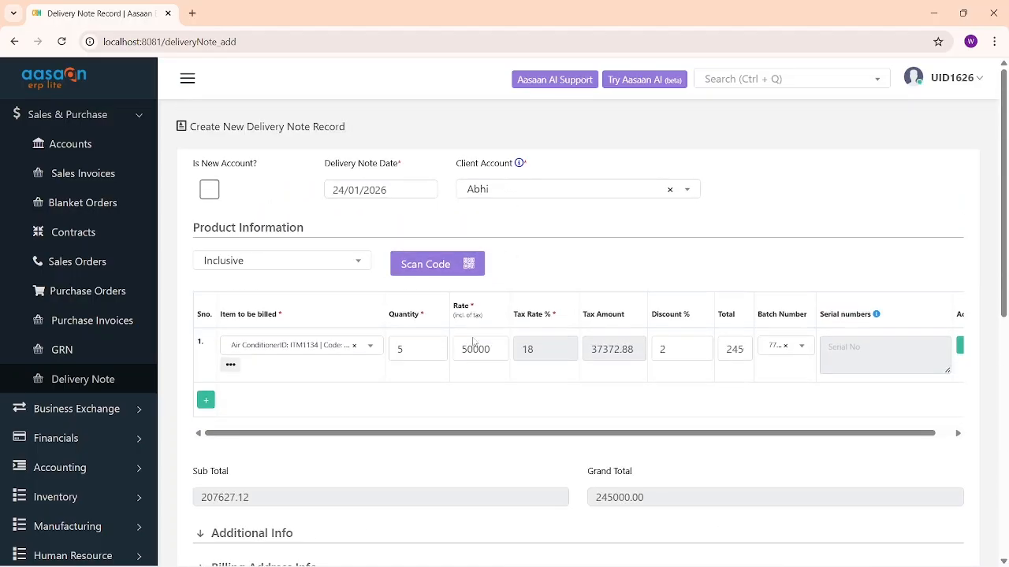
Fill in the billing address line and the billing postal pin code on the delivery note.
scroll(367, 403, down, 5)
click(321, 316)
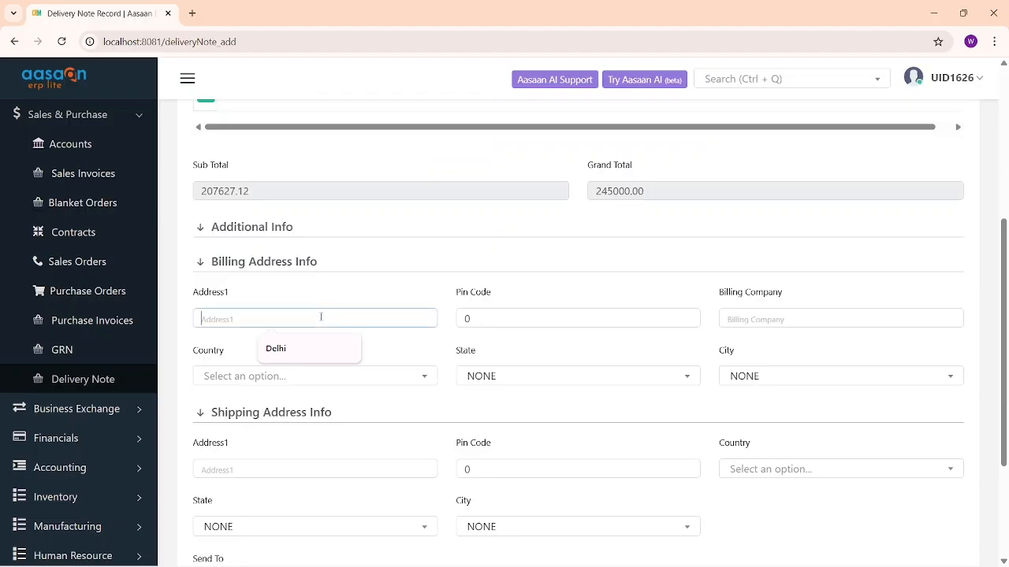
click(307, 340)
click(528, 319)
text(333)
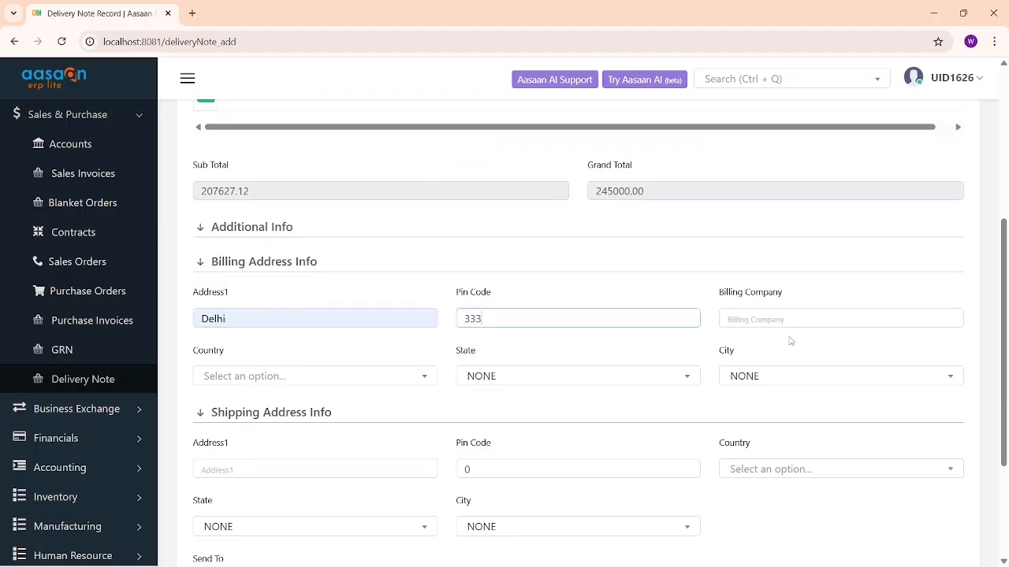
click(791, 322)
scroll(494, 375, down, 2)
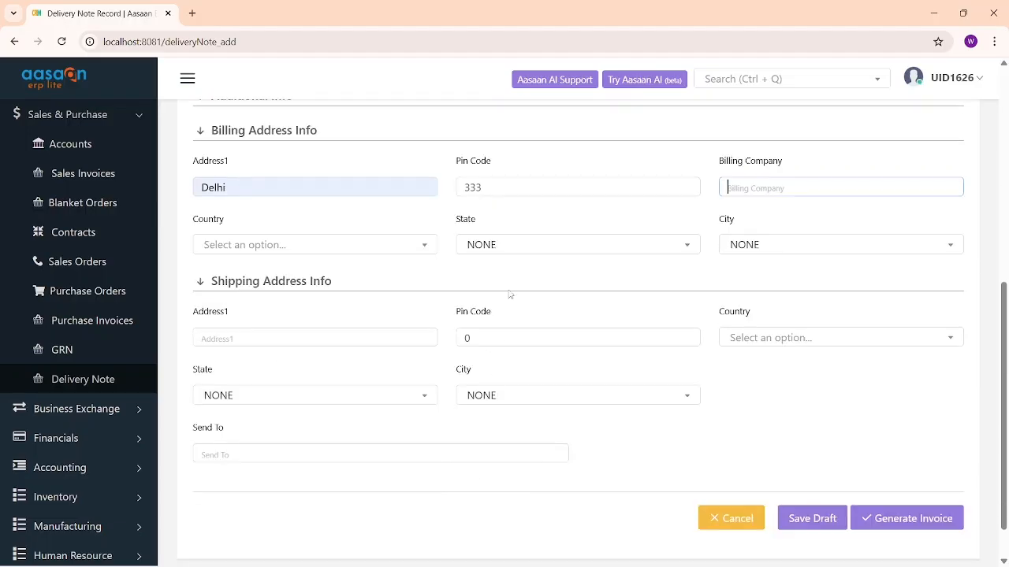
Set the billing country to INDIA, the state to DELHI and the city to Central Delhi.
click(511, 252)
click(331, 242)
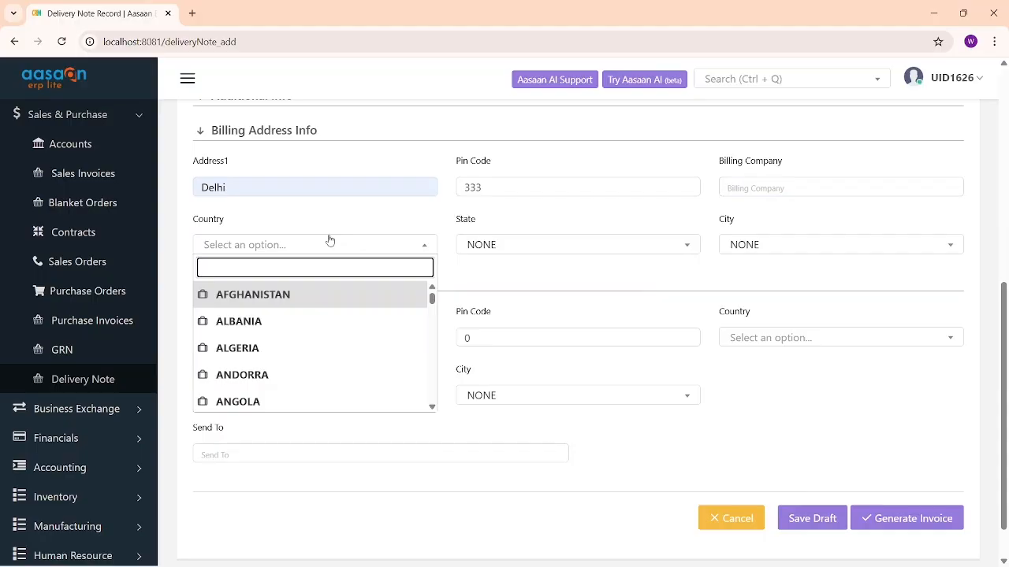
text(ind)
key(Return)
key(Tab)
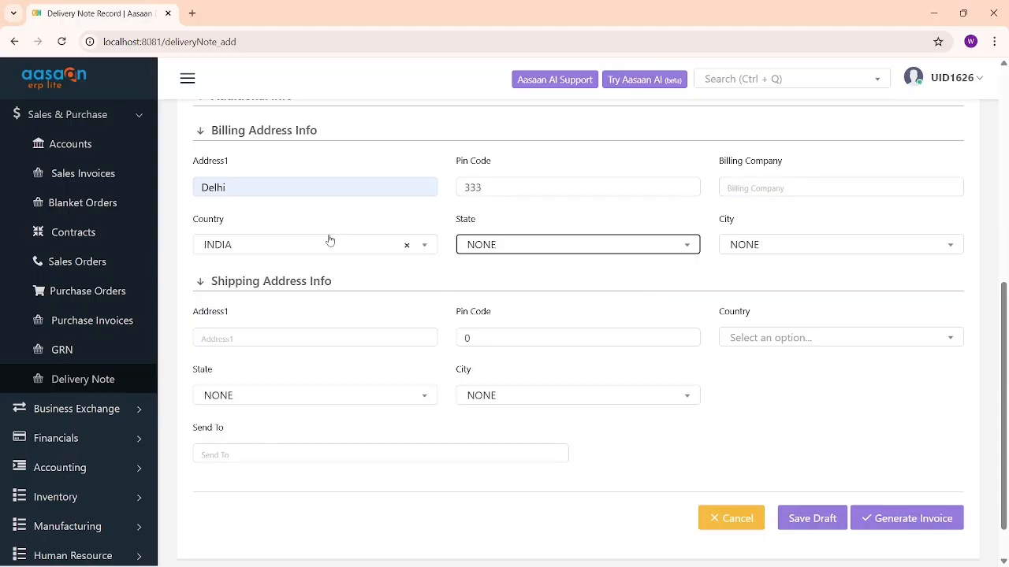
key(Return)
text(del)
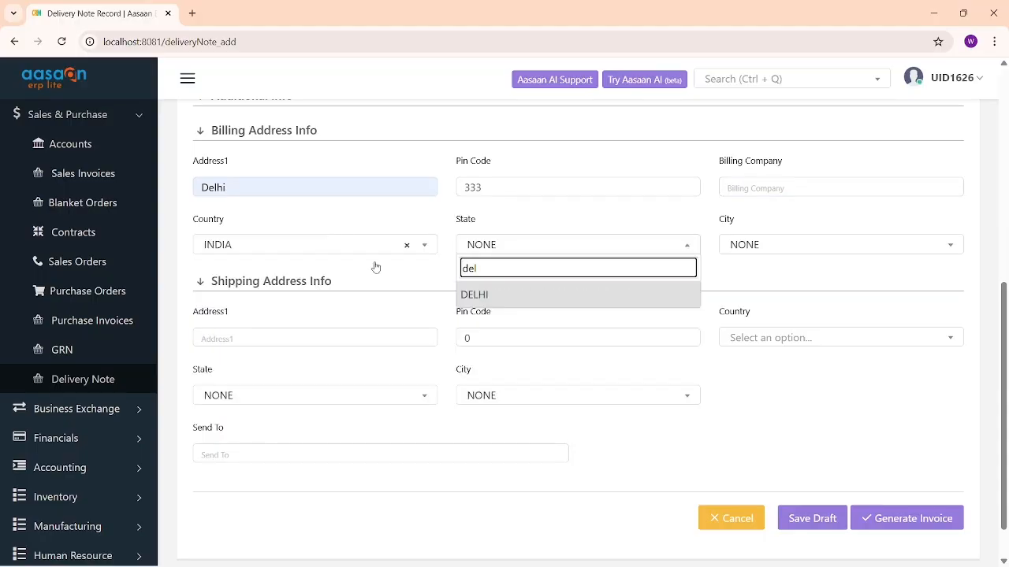
click(506, 292)
click(782, 252)
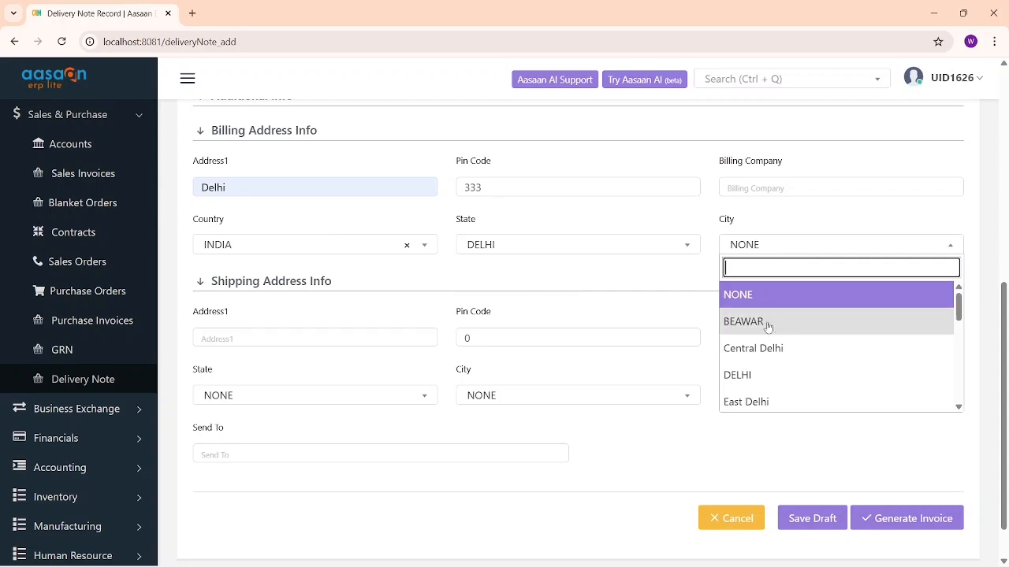
click(752, 347)
Fill in the shipping address line and the shipping postal pin code.
click(348, 343)
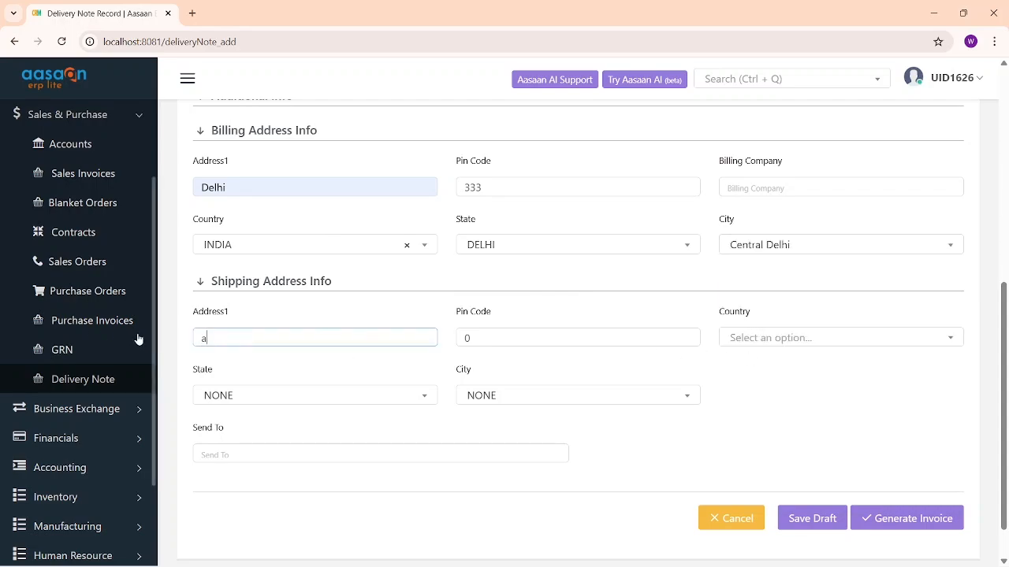
text(Delhi)
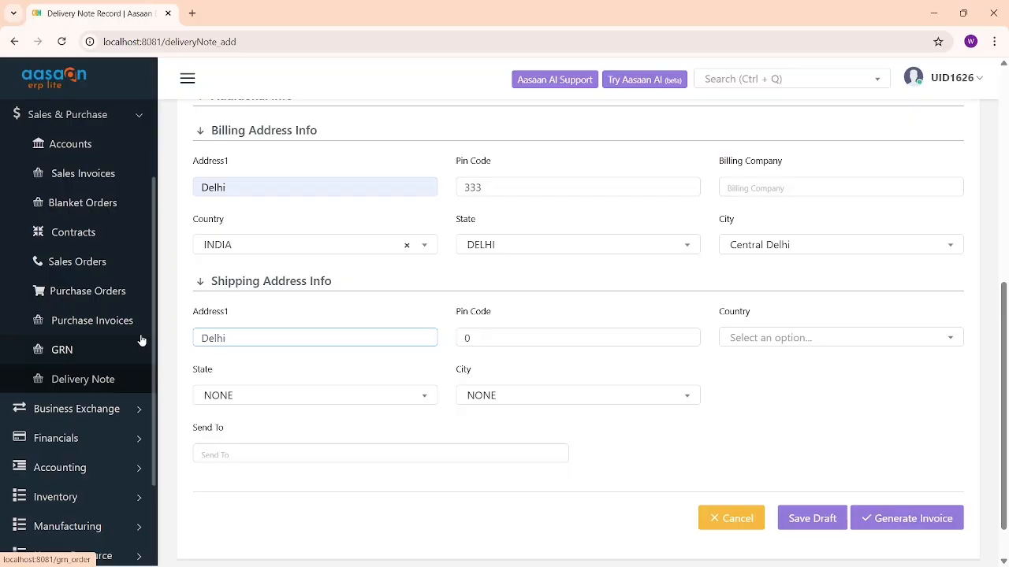
key(ctrl+a)
key(Tab)
text(5555)
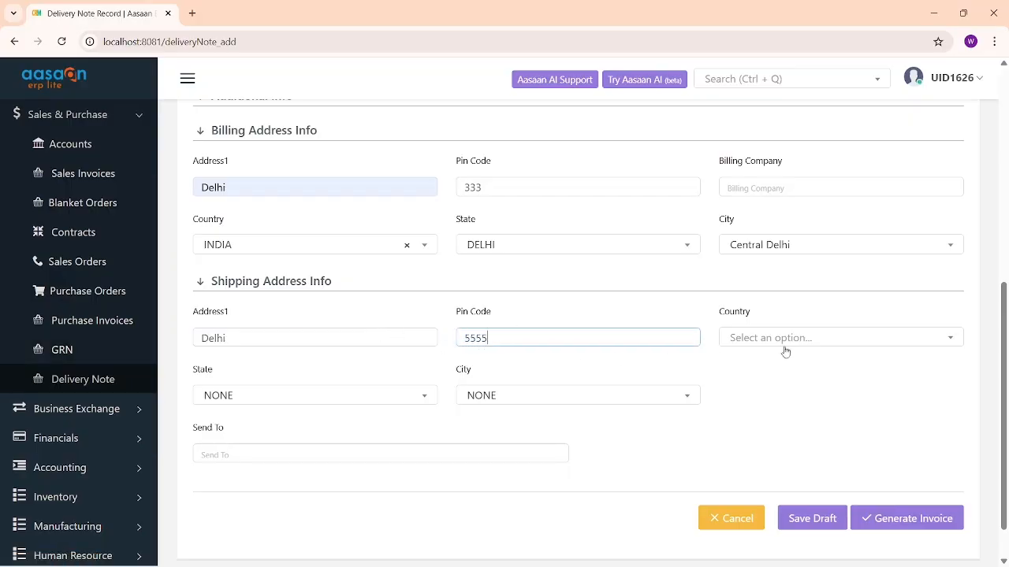
Set the shipping country to INDIA and the shipping state to DELHI.
click(784, 342)
text(in)
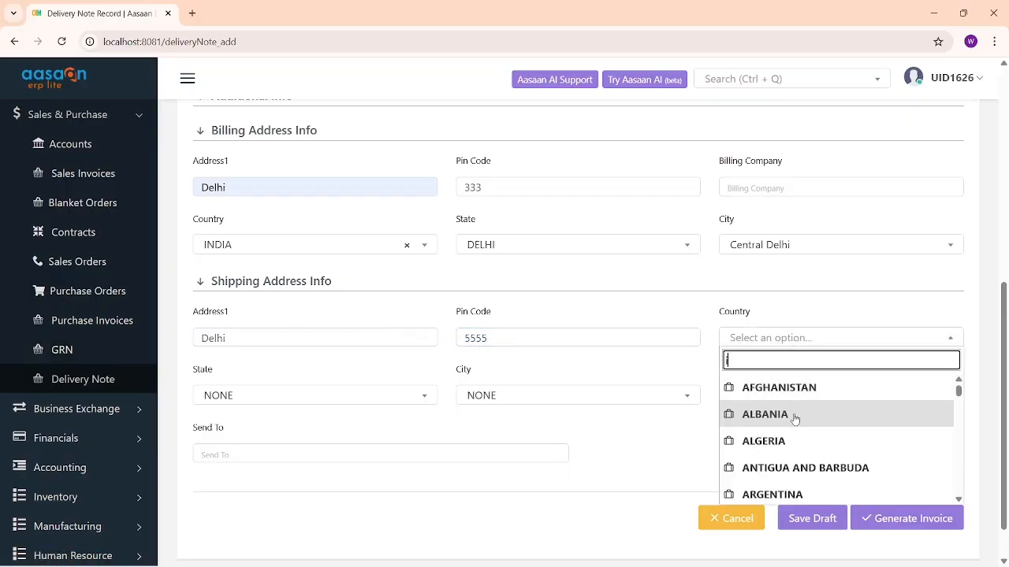
text(d)
click(793, 387)
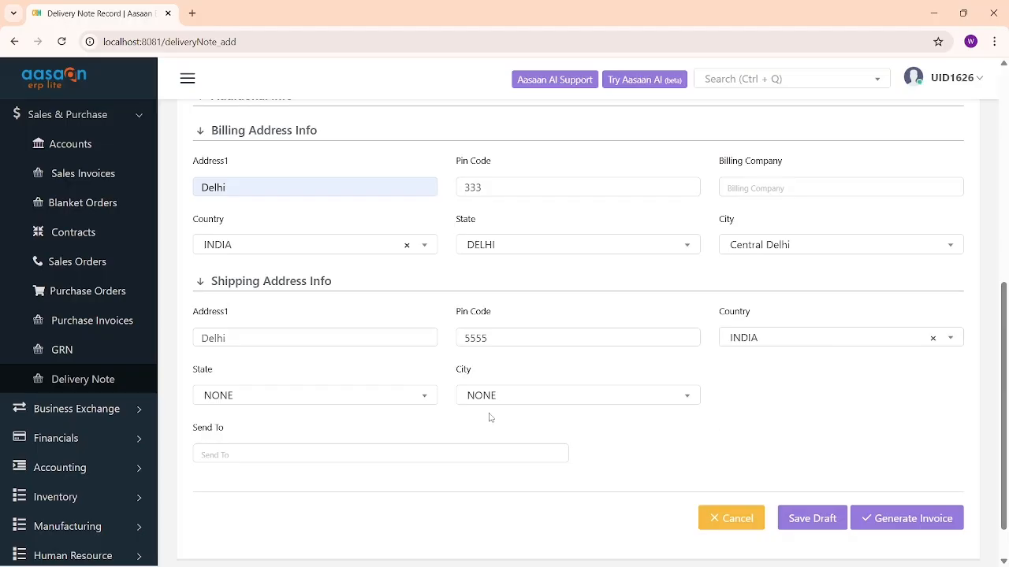
click(376, 401)
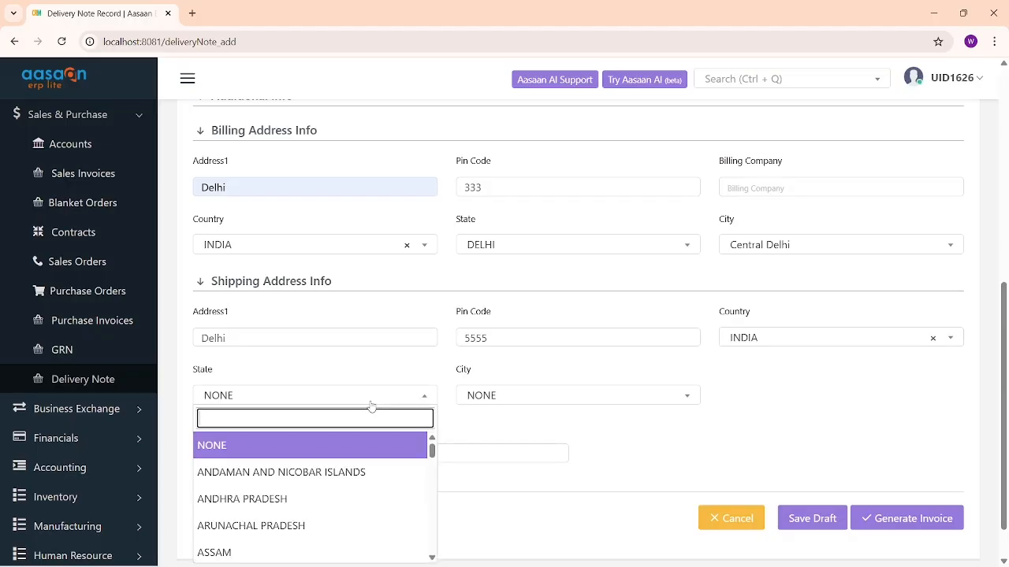
text(de)
click(244, 496)
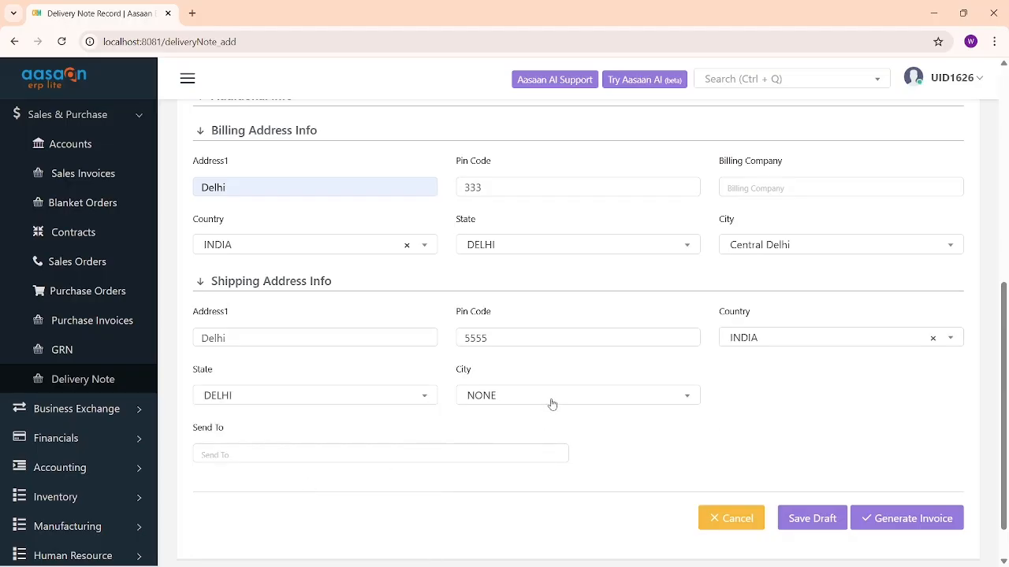
Set the shipping city on the delivery note to JAGADHARI.
click(552, 404)
scroll(536, 477, down, 2)
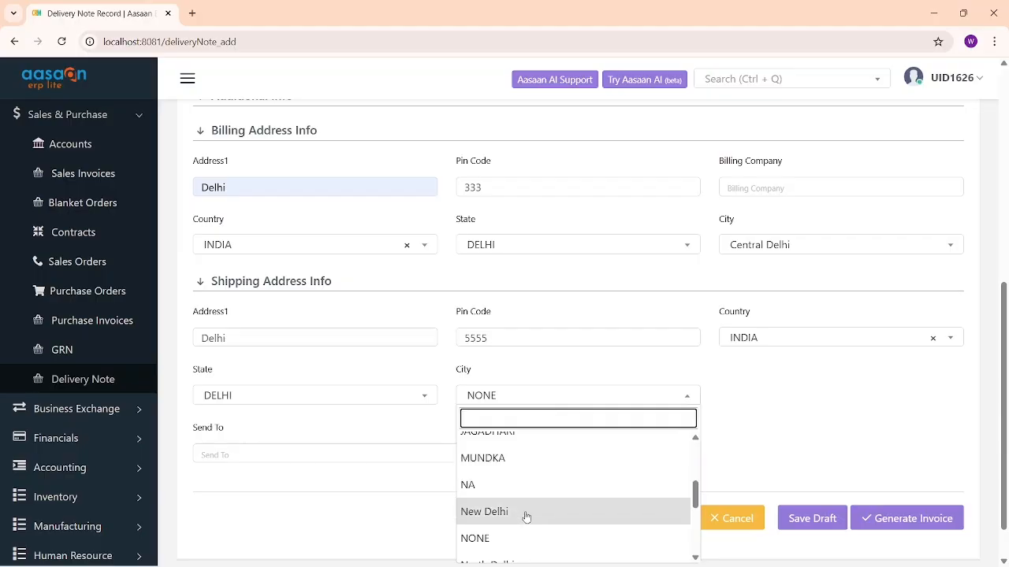
scroll(527, 504, up, 1)
click(529, 478)
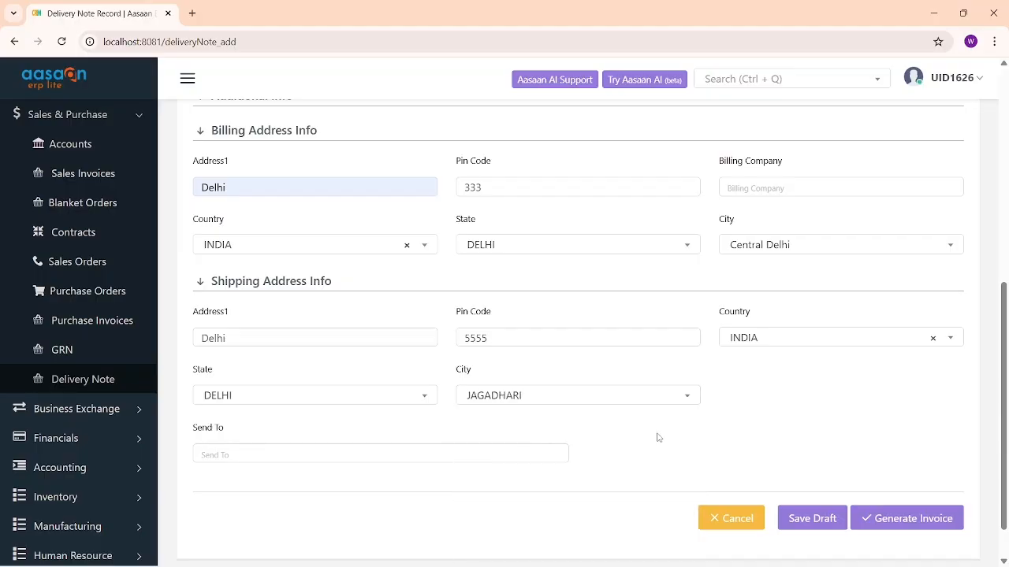
Submit the completed delivery note and dismiss the browser's offer to save the address.
scroll(863, 442, up, 2)
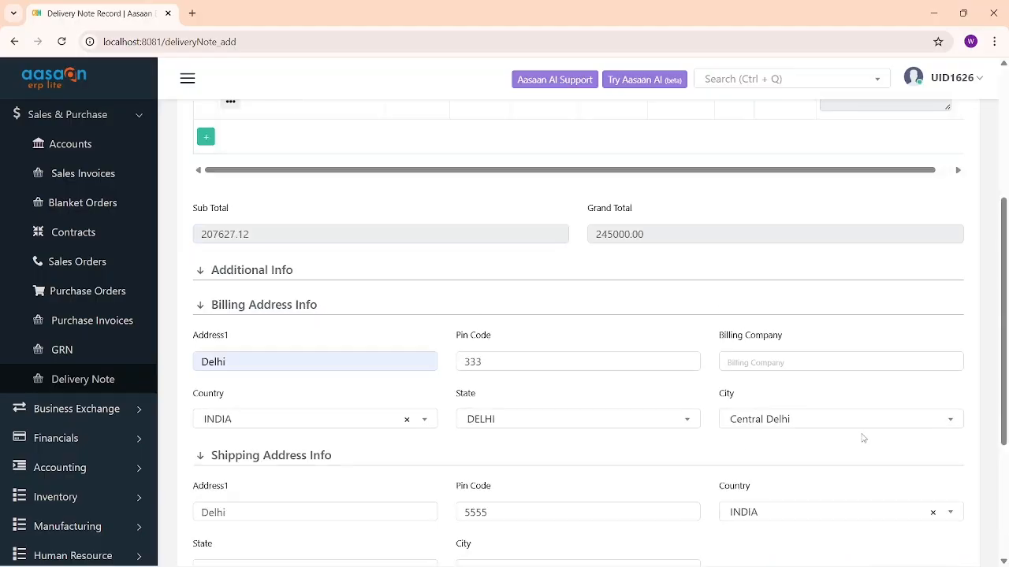
scroll(862, 439, down, 3)
click(931, 476)
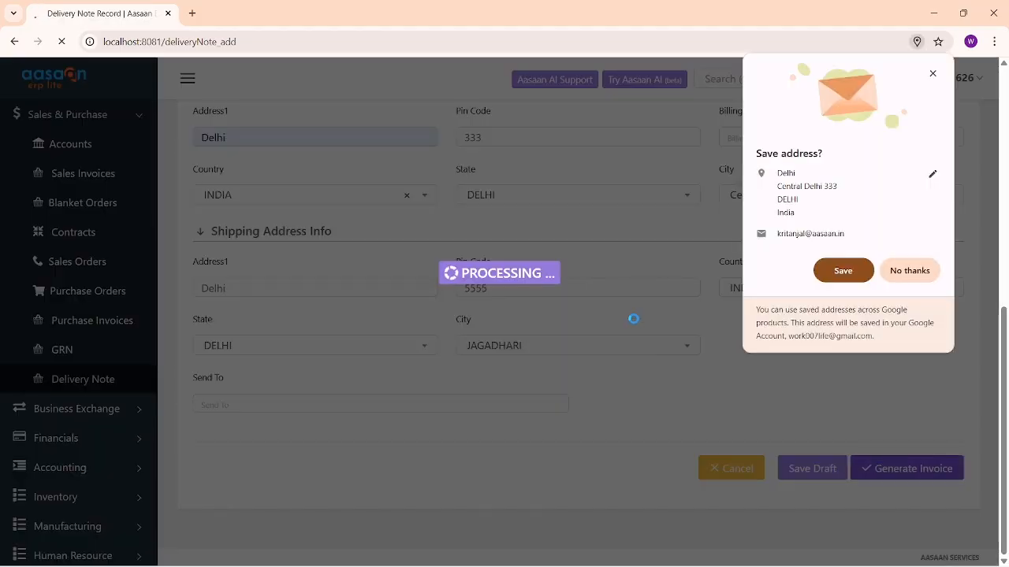
click(932, 72)
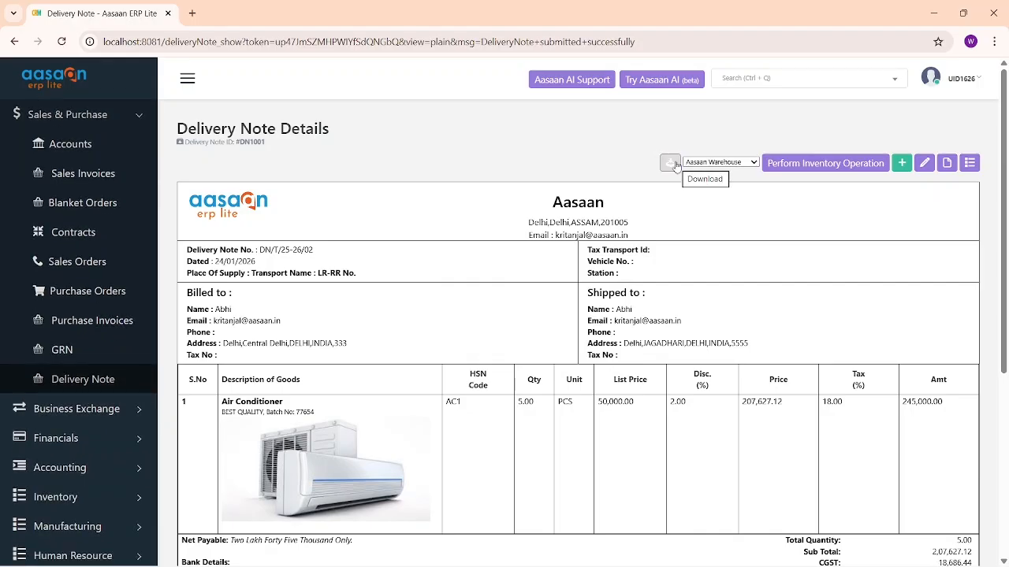
Perform the delivery note's inventory operation for Aasaan Warehouse and confirm the stock reduction.
click(726, 165)
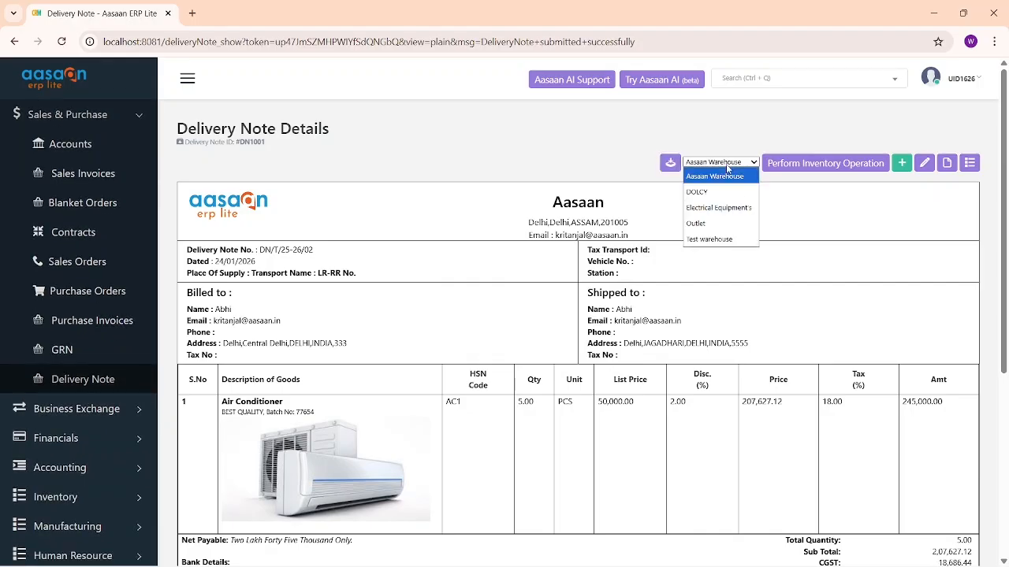
click(838, 237)
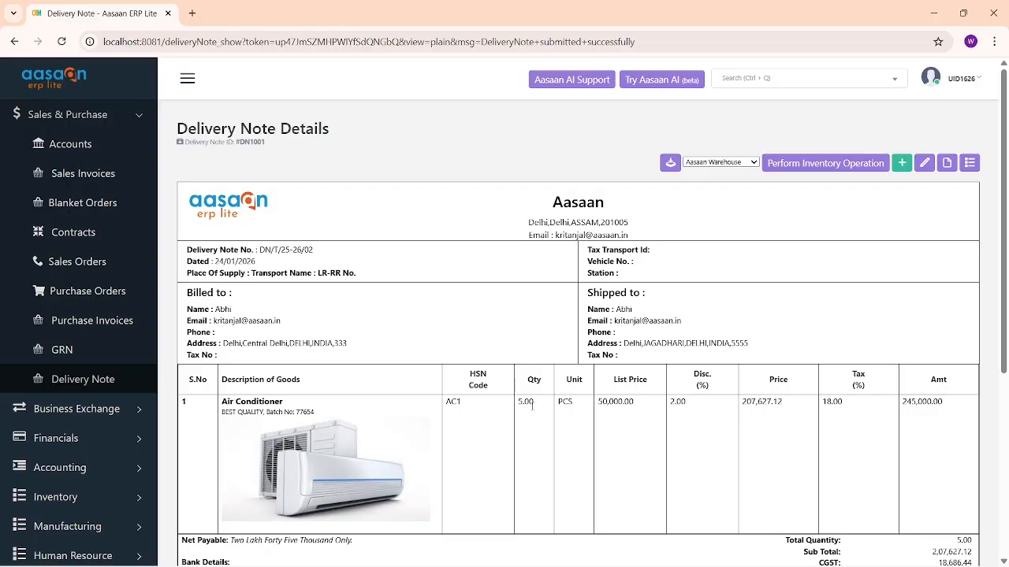
click(825, 163)
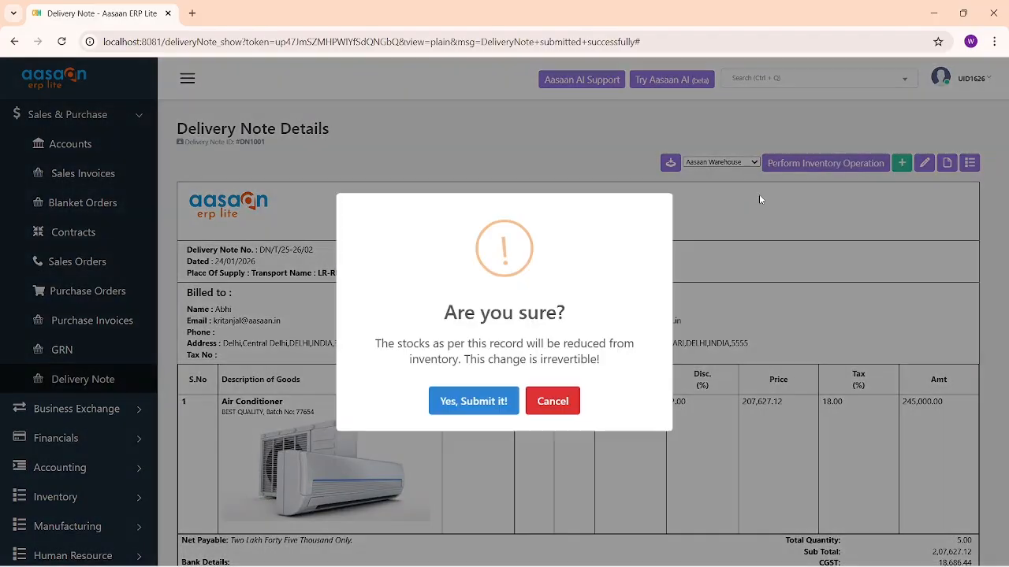
click(516, 401)
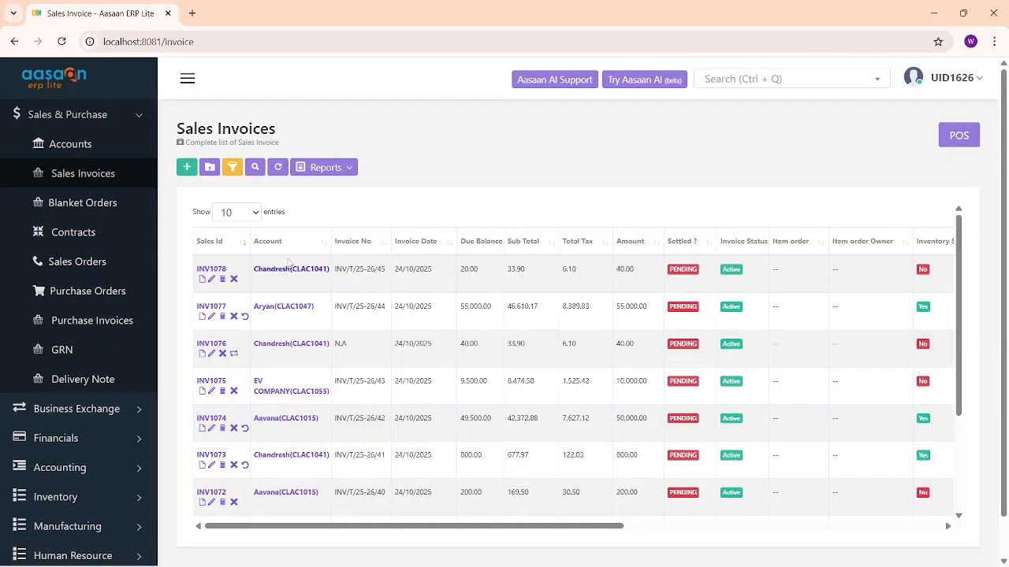
Start a new sales invoice from the Sales Invoices list and select the delivery note's customer as client account.
drag(175, 129, 276, 129)
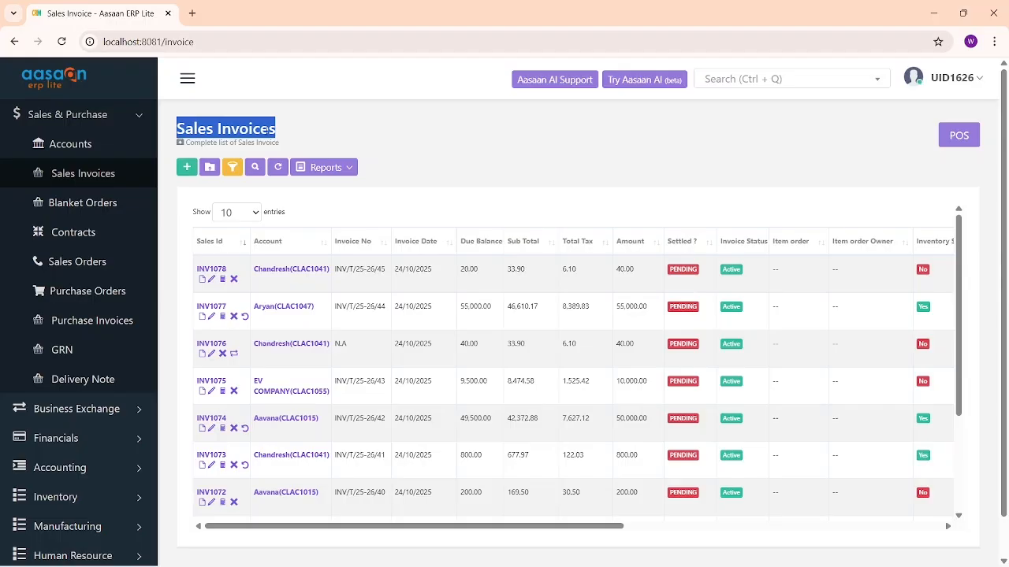
click(190, 167)
click(406, 256)
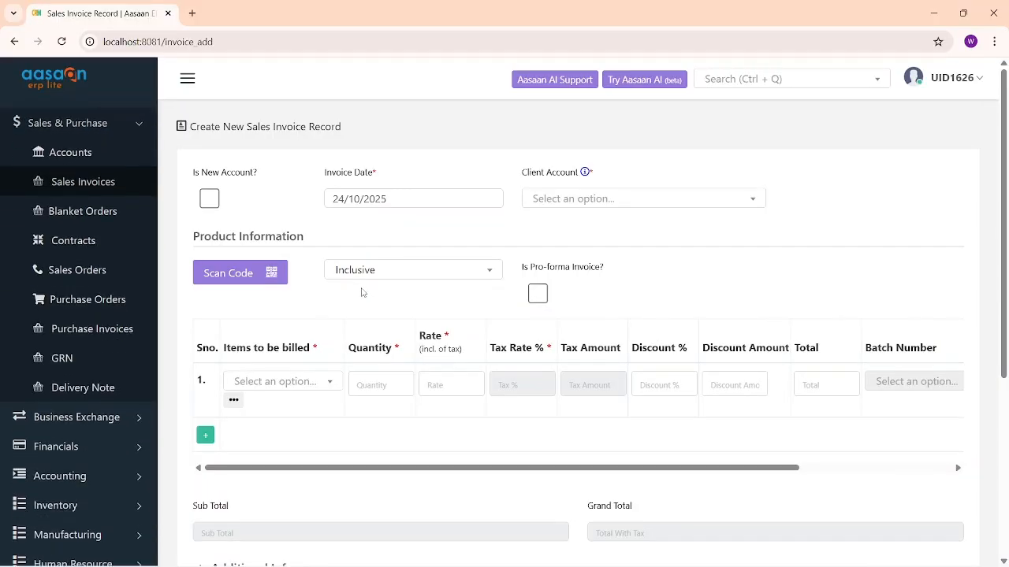
click(526, 201)
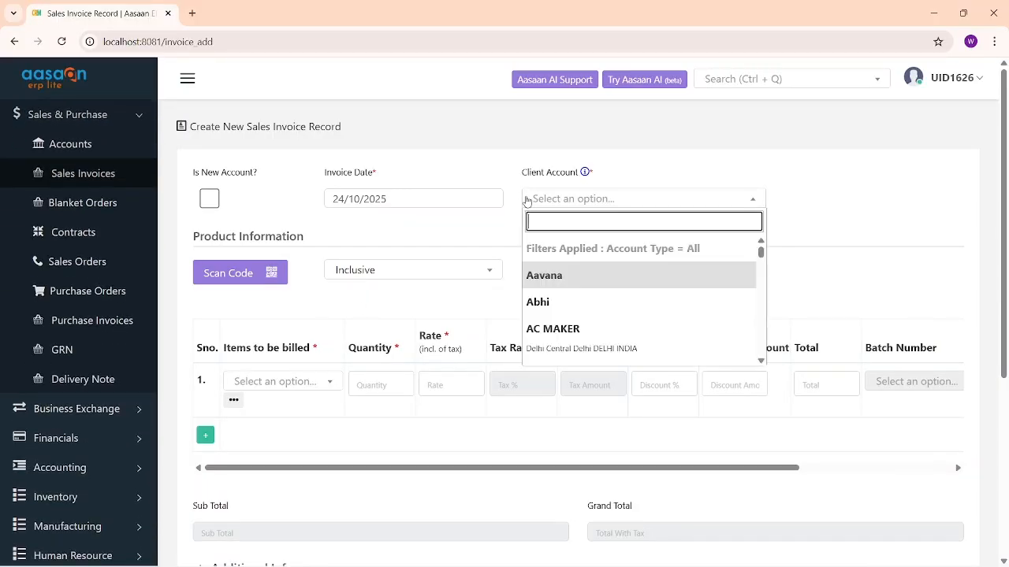
click(559, 305)
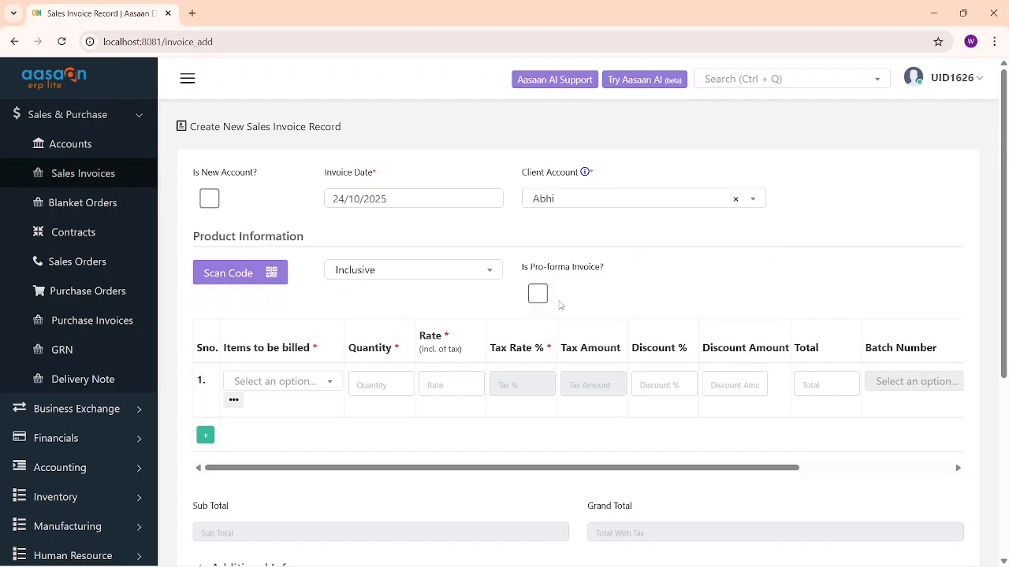
Link delivery note DN/T/25-26/02 to the sales invoice and fetch its items.
scroll(313, 340, down, 3)
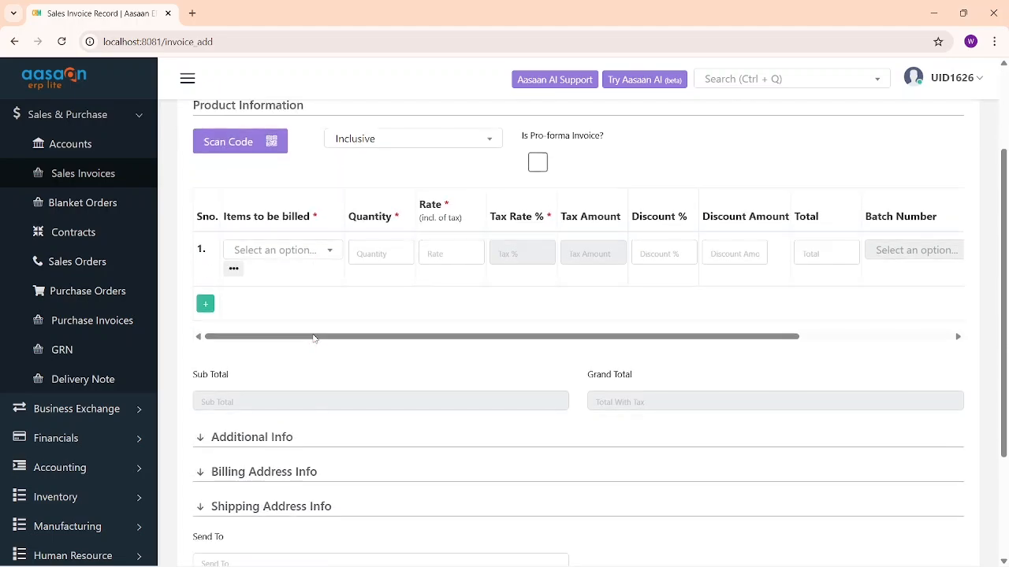
scroll(279, 363, down, 2)
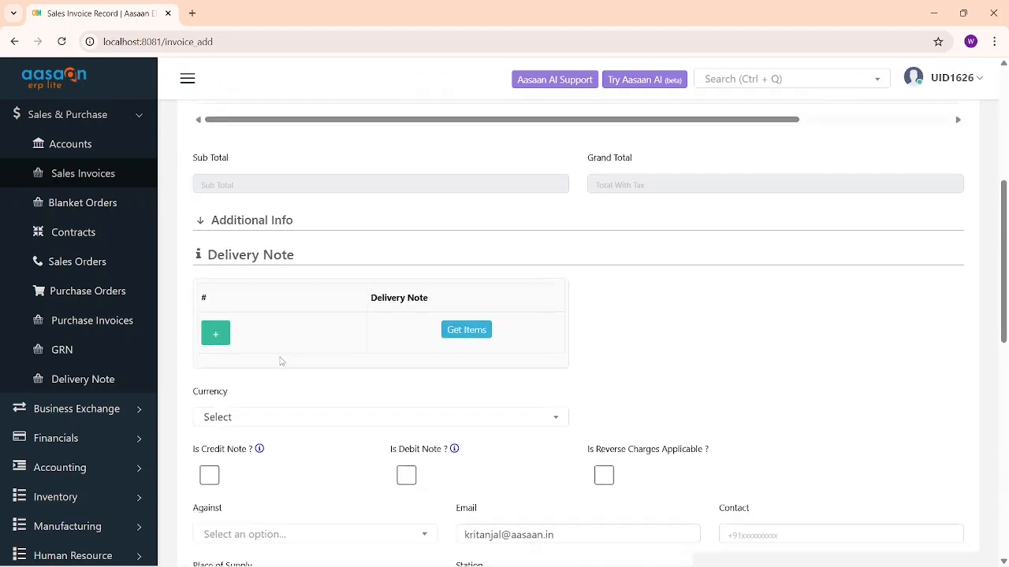
drag(202, 260, 319, 260)
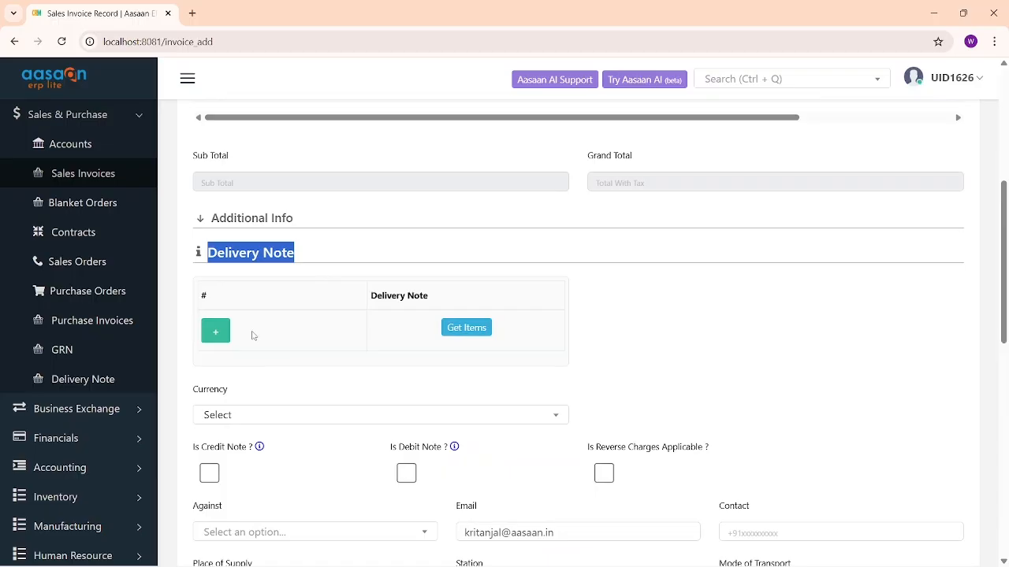
click(217, 332)
click(350, 331)
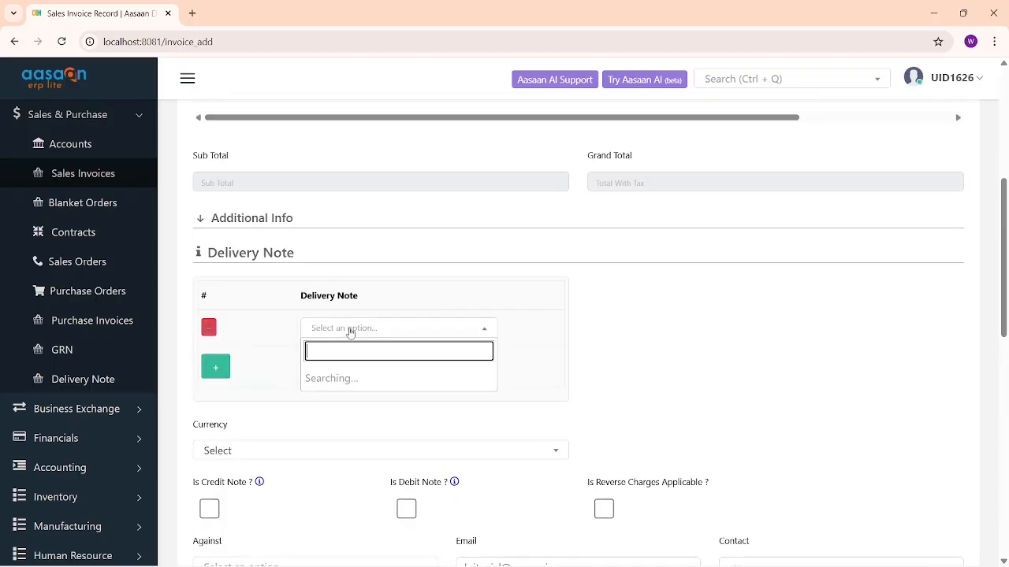
click(352, 379)
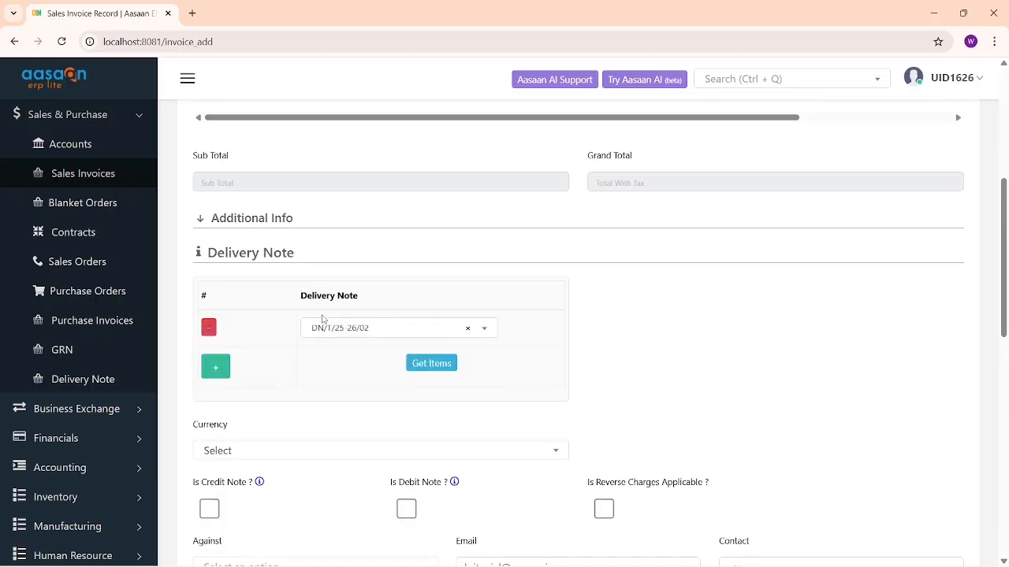
scroll(367, 339, down, 1)
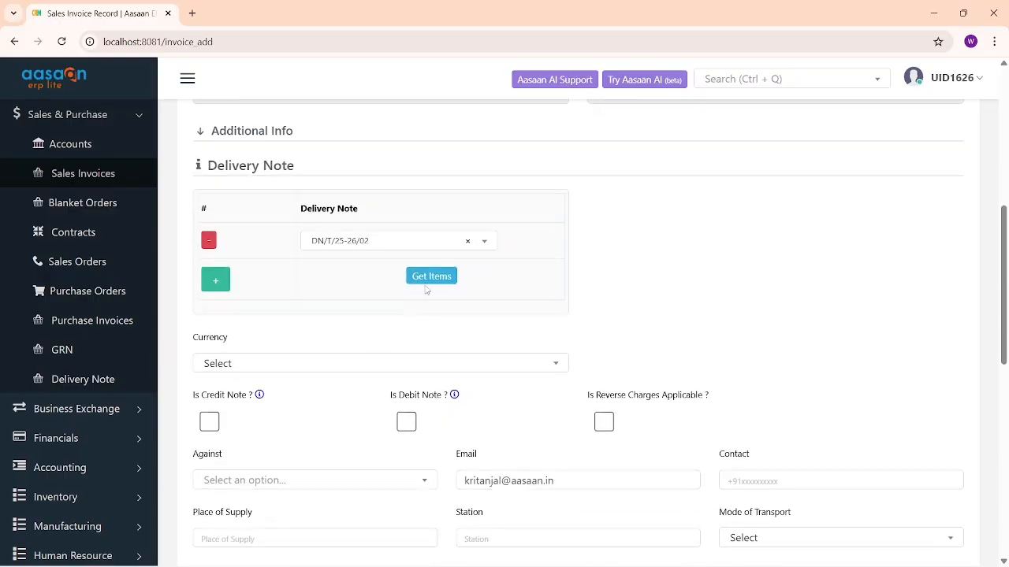
click(428, 280)
Check the fetched air conditioner row and the remaining invoice fields, and submit the sales invoice.
scroll(457, 355, up, 3)
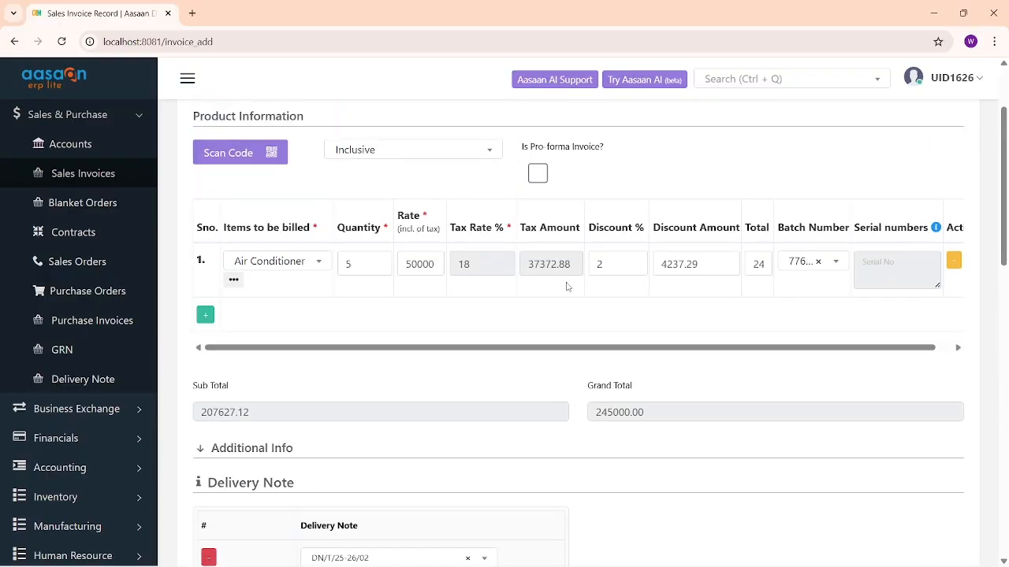
scroll(566, 286, up, 1)
scroll(586, 308, up, 1)
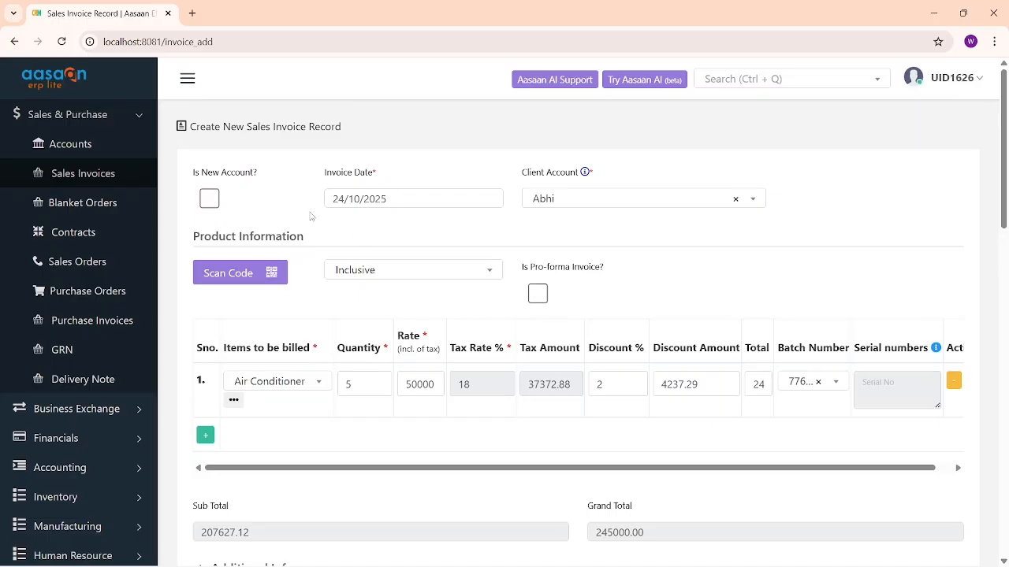
scroll(792, 284, down, 2)
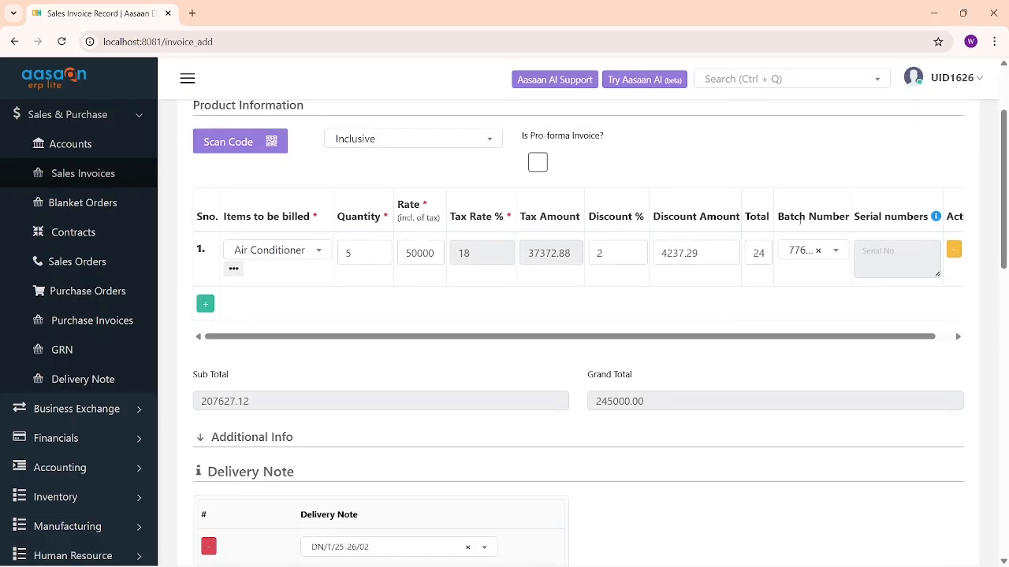
scroll(488, 349, down, 8)
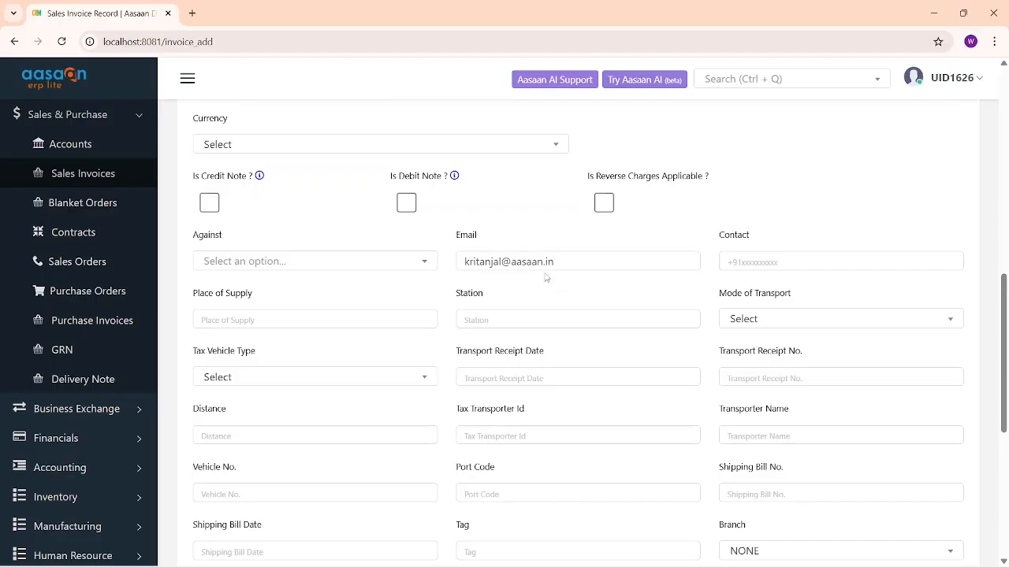
scroll(625, 371, down, 6)
click(879, 469)
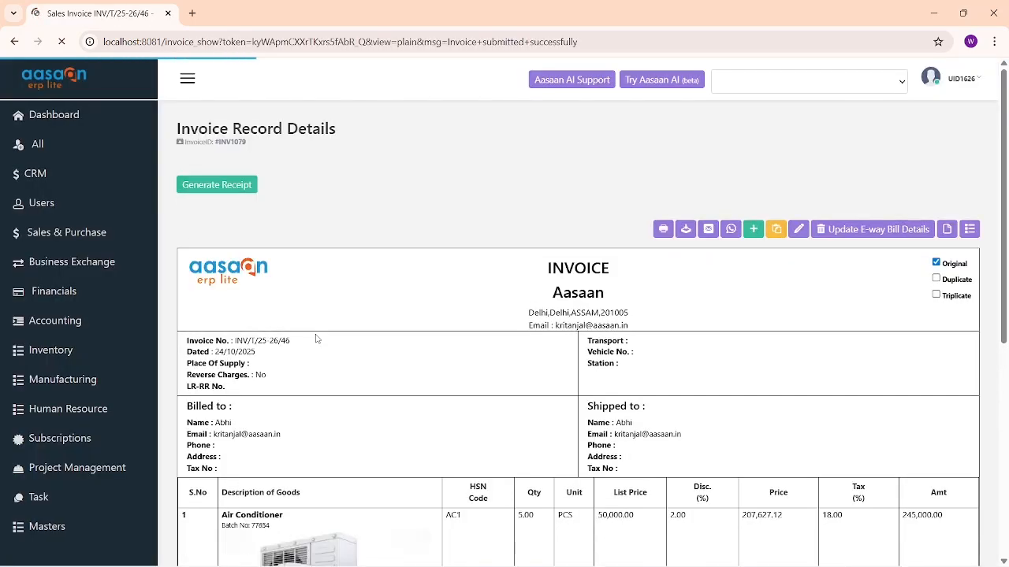
Look over the submitted invoice's item and tax details and open Journal Entries in a new browser tab.
scroll(313, 331, down, 5)
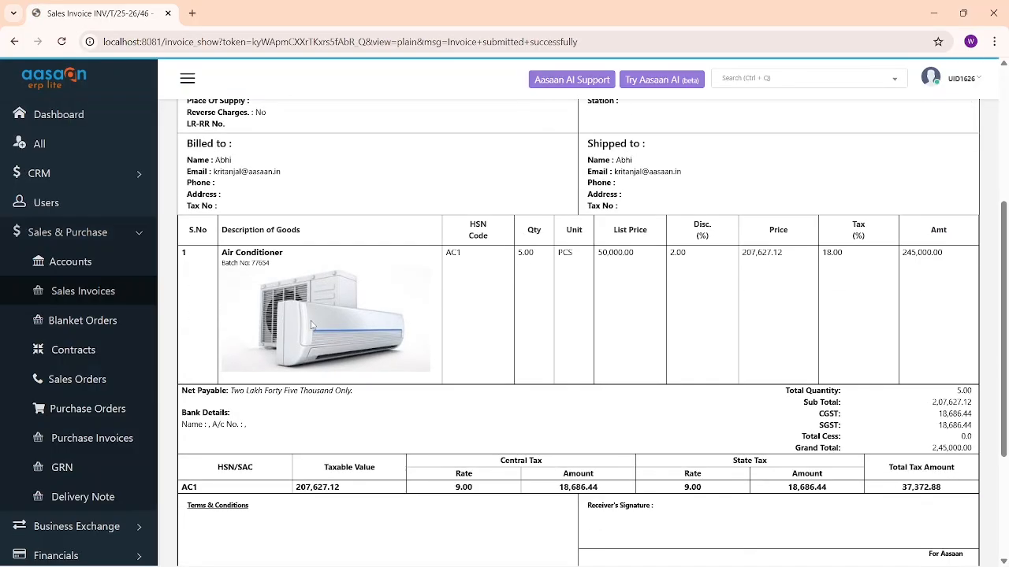
scroll(311, 324, down, 1)
scroll(311, 325, up, 1)
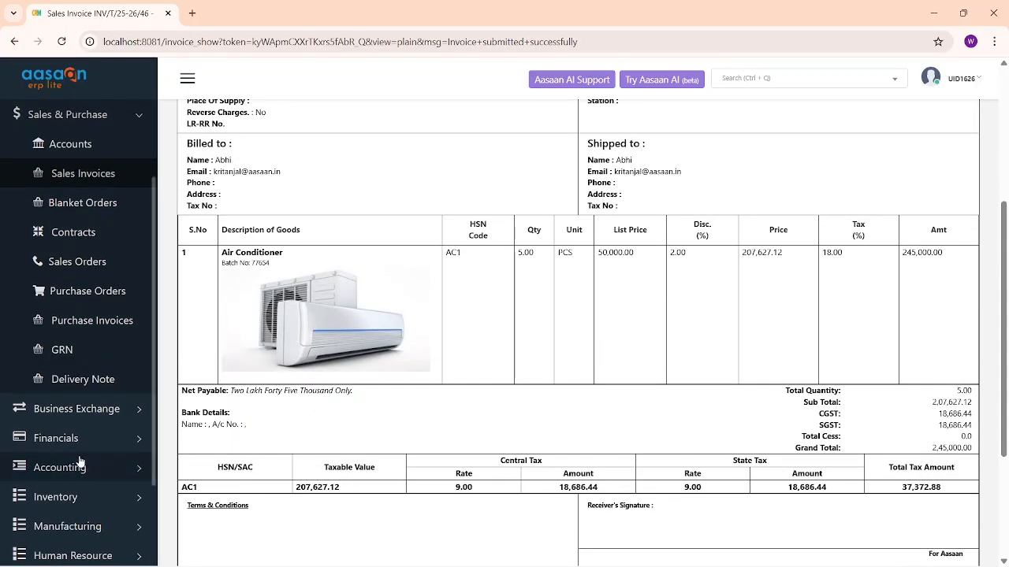
click(78, 465)
right_click(99, 238)
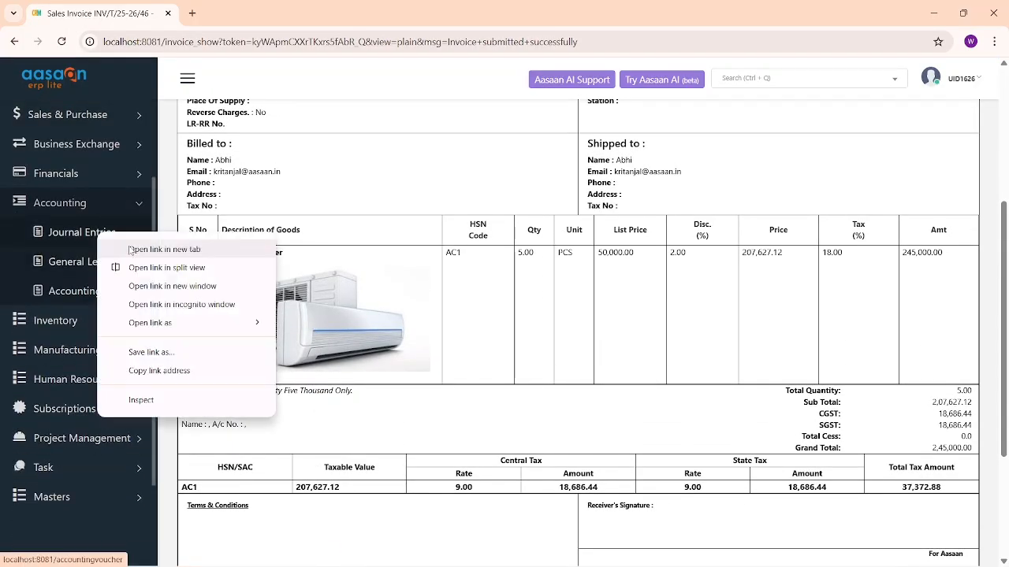
click(130, 250)
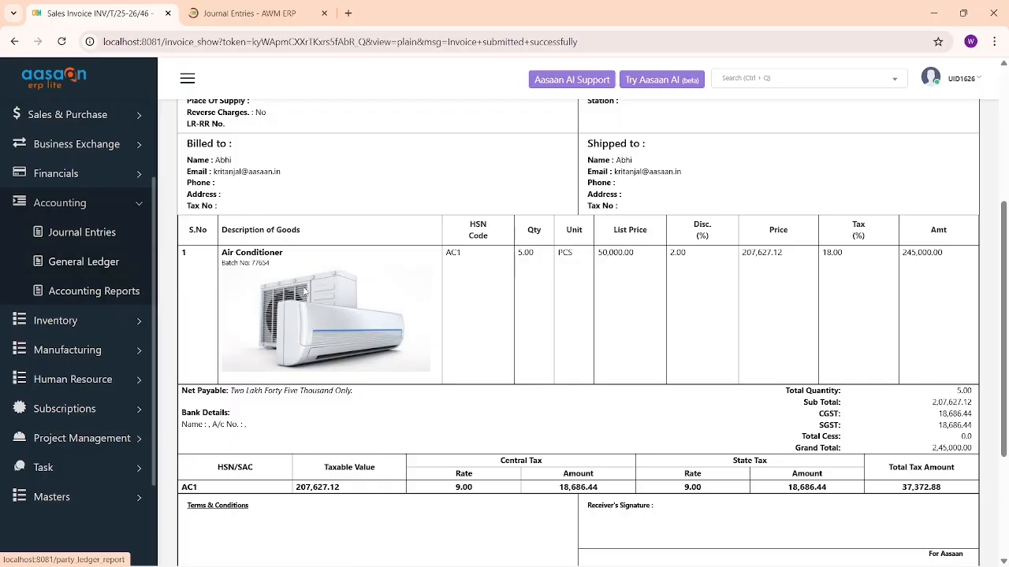
Generate the downloadable invoice report with Original as the copy type.
scroll(464, 314, up, 2)
scroll(465, 314, up, 2)
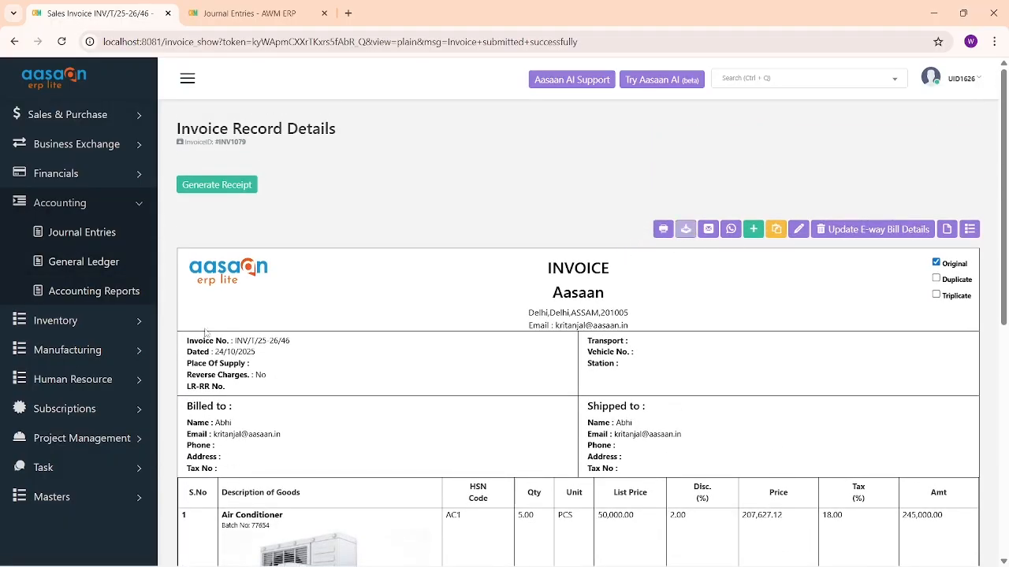
click(685, 229)
click(426, 307)
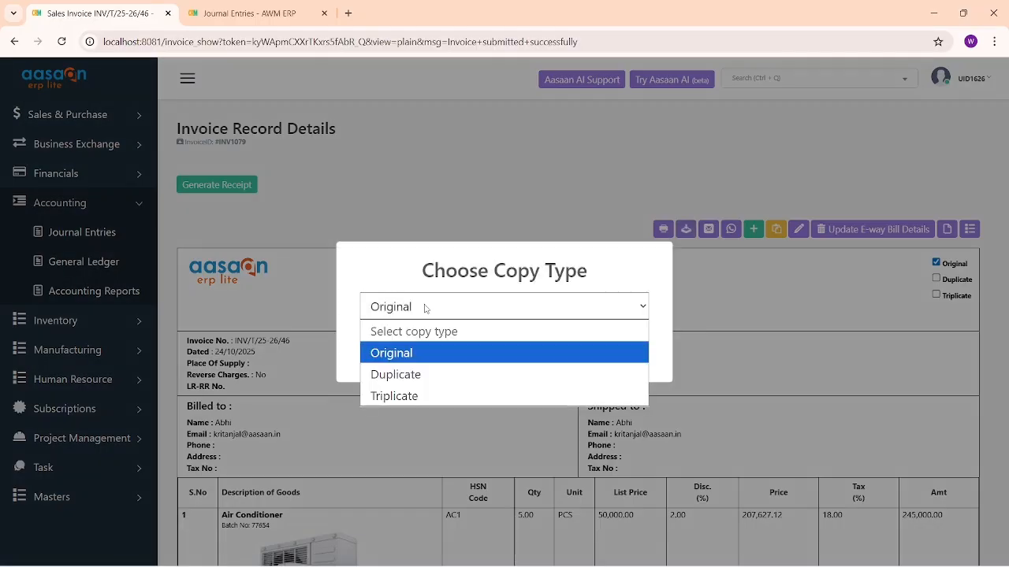
click(436, 307)
click(473, 353)
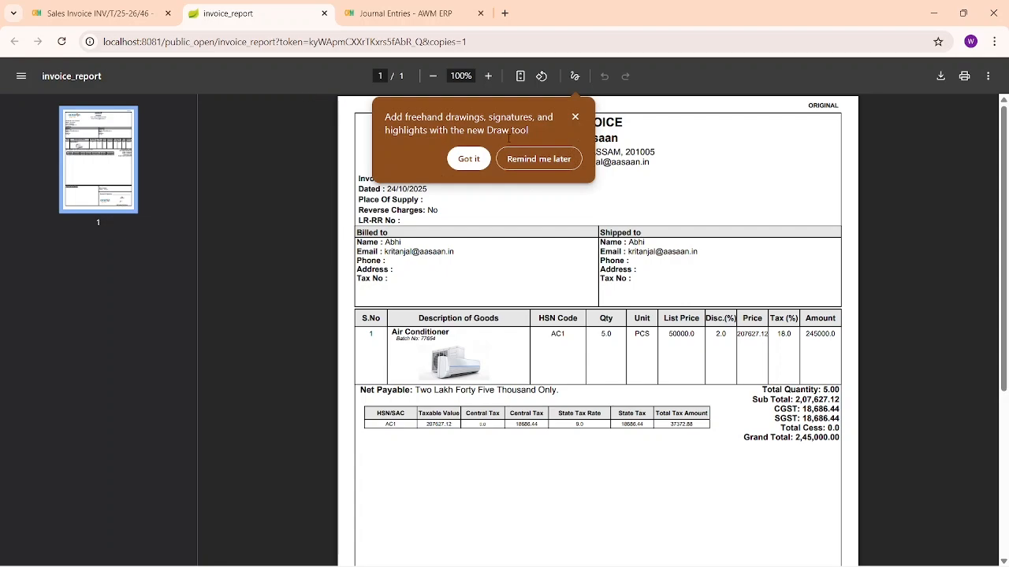
Dismiss the Draw tool tip, review the invoice report from header to signature area, and close the report.
click(468, 159)
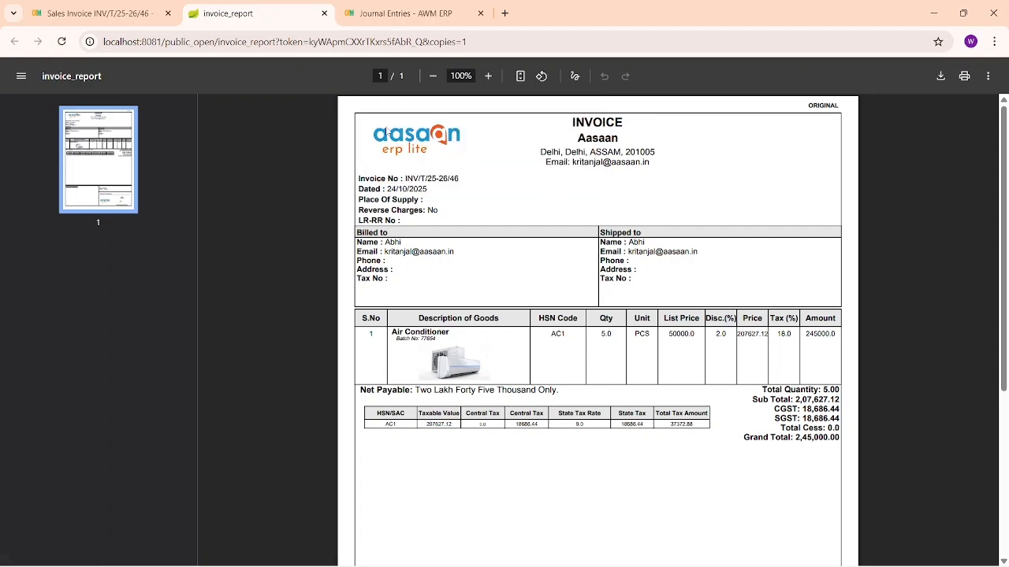
scroll(485, 222, down, 5)
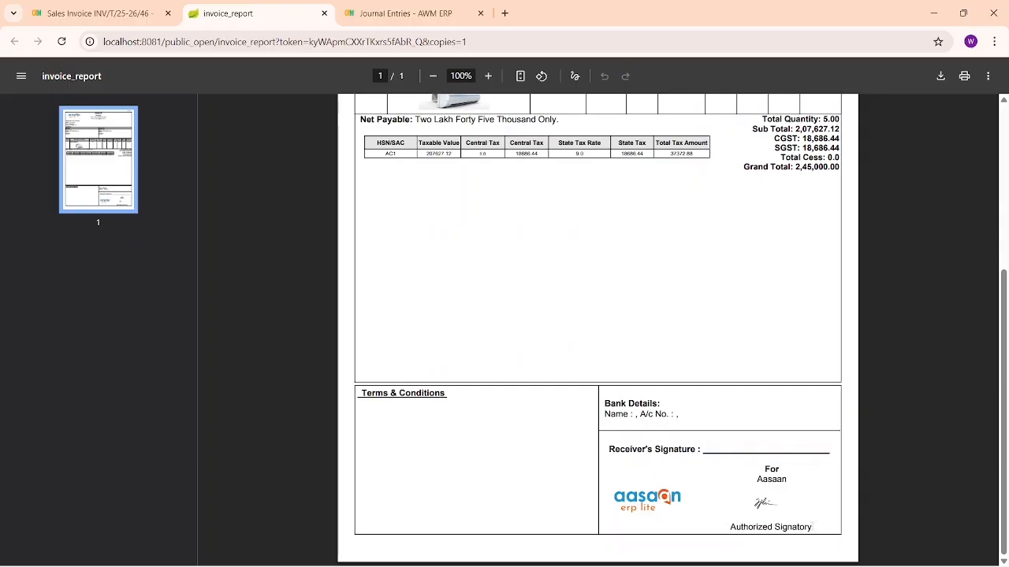
scroll(597, 407, up, 5)
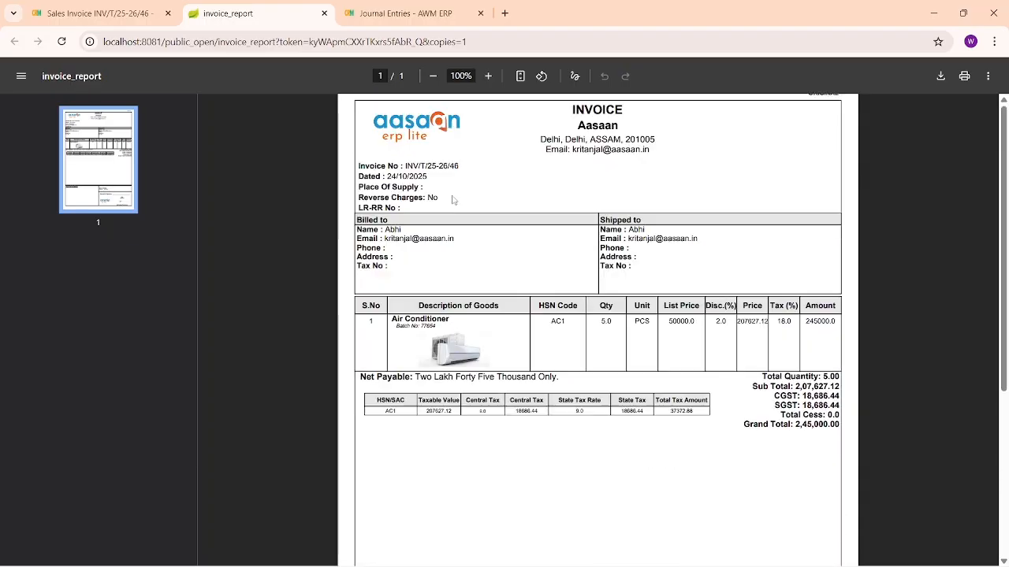
click(324, 14)
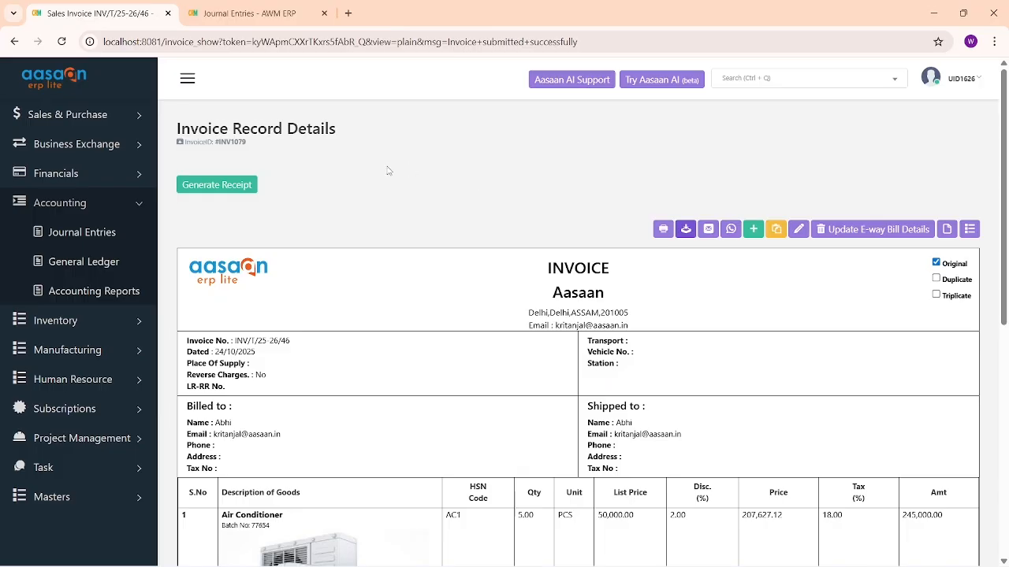
Open the sales invoice's journal voucher IN2, check the invoice reference against its entries, close the voucher and return to the invoice.
click(244, 14)
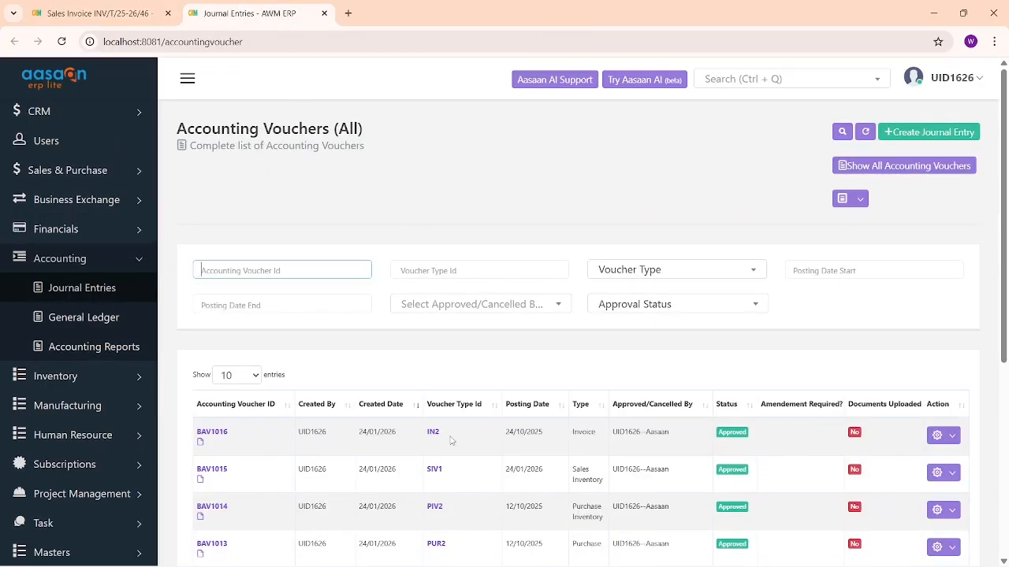
drag(448, 435, 421, 432)
scroll(566, 446, down, 1)
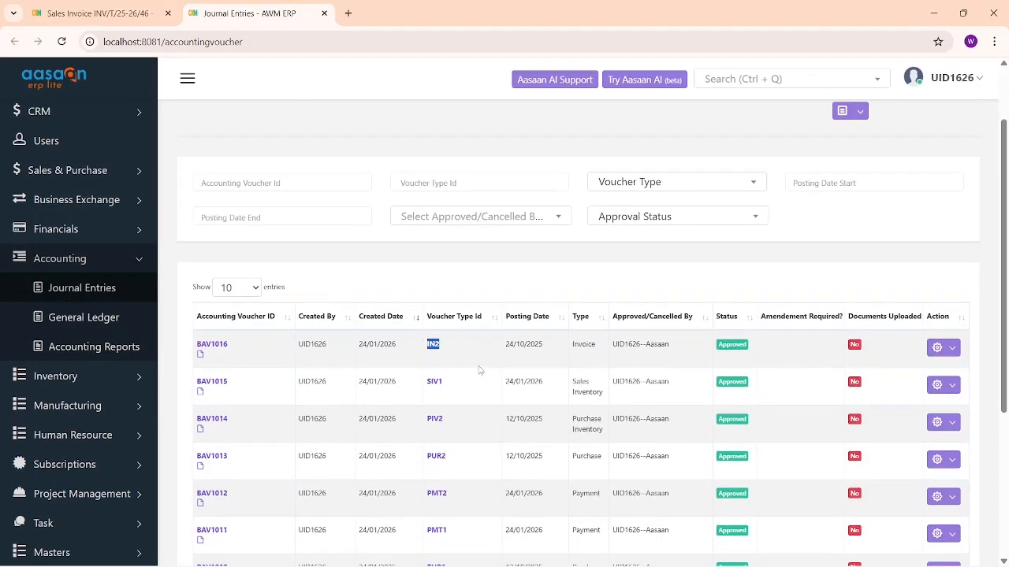
click(432, 344)
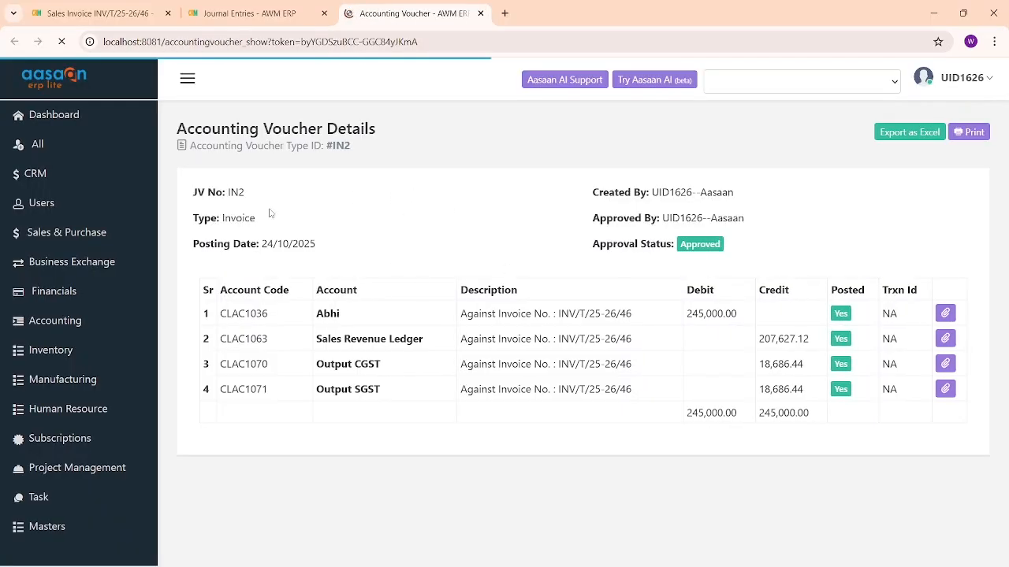
drag(557, 313, 651, 319)
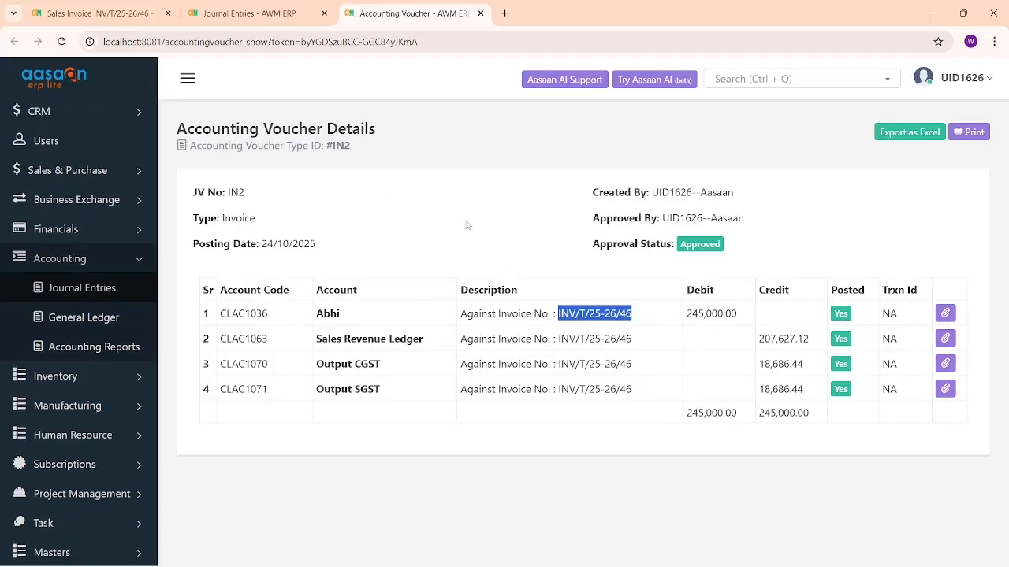
click(480, 14)
click(94, 14)
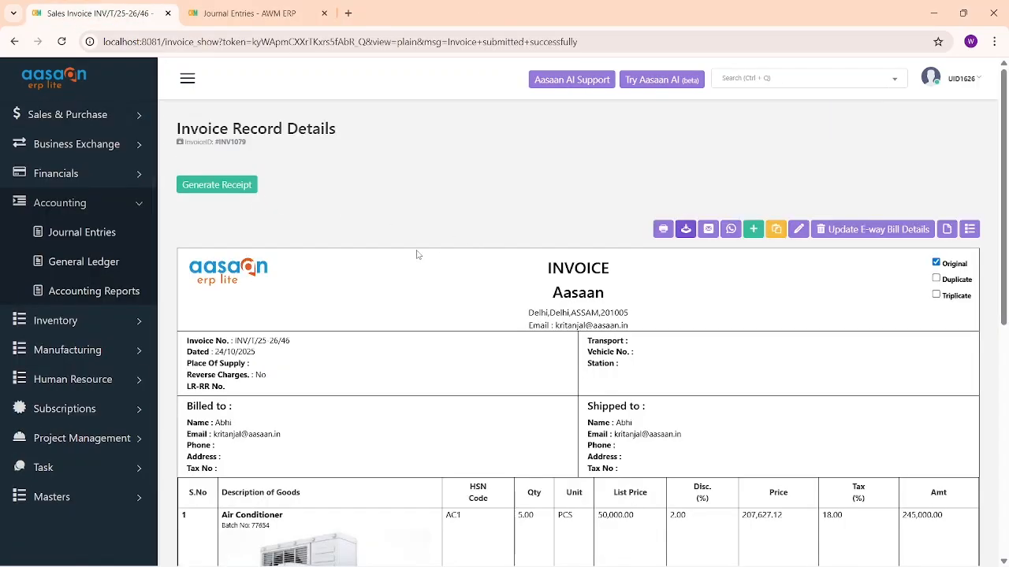
click(248, 187)
click(469, 286)
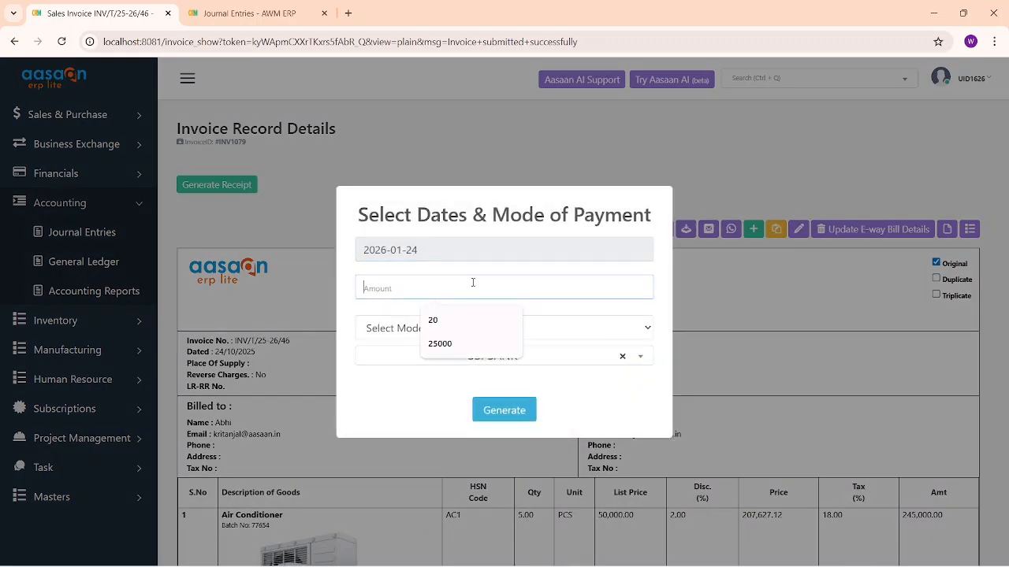
click(721, 314)
Review the air conditioner's list price and the invoice's discount, tax and grand total amounts.
scroll(739, 329, down, 2)
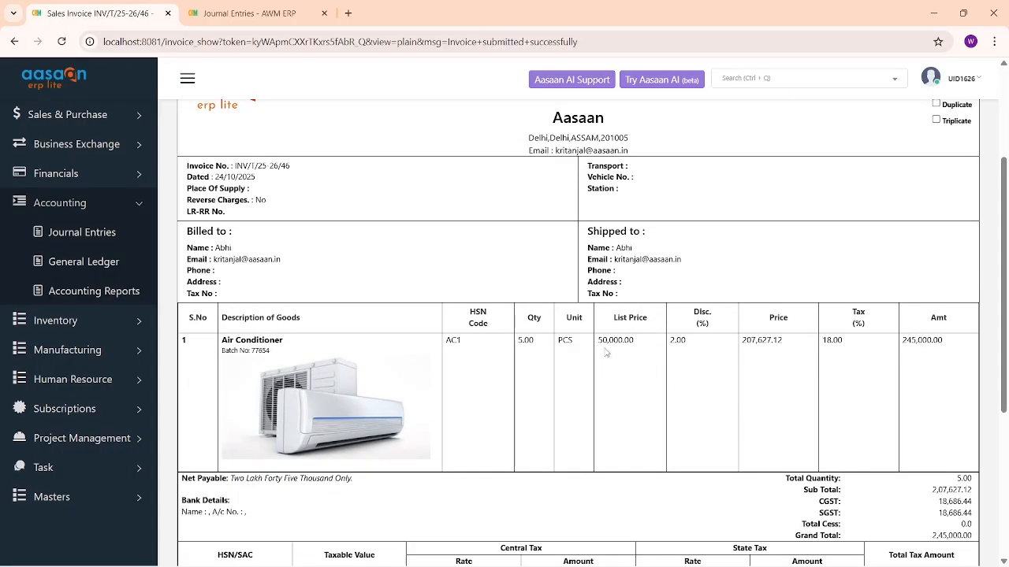
drag(601, 341, 643, 344)
scroll(674, 385, down, 1)
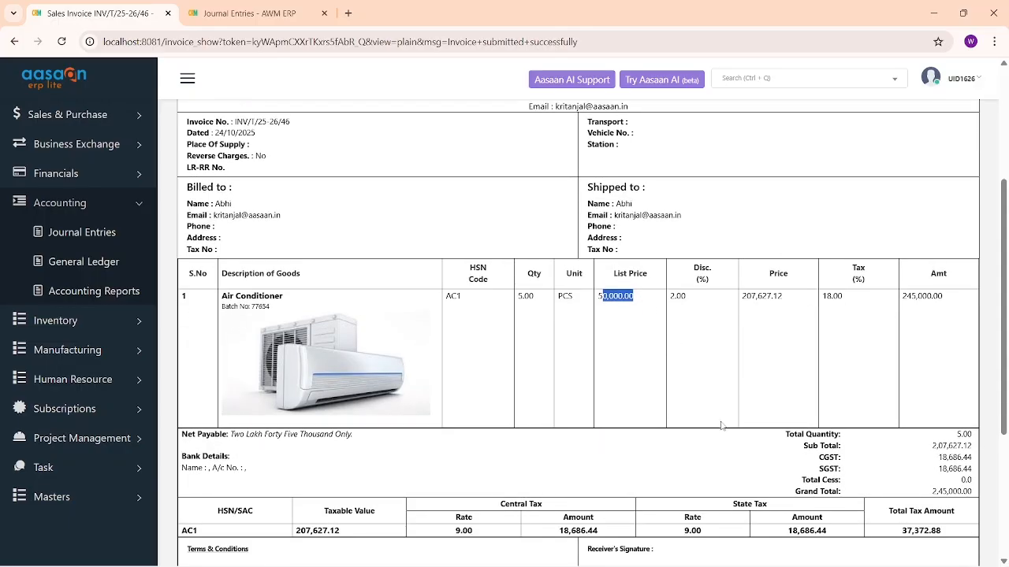
scroll(619, 352, up, 5)
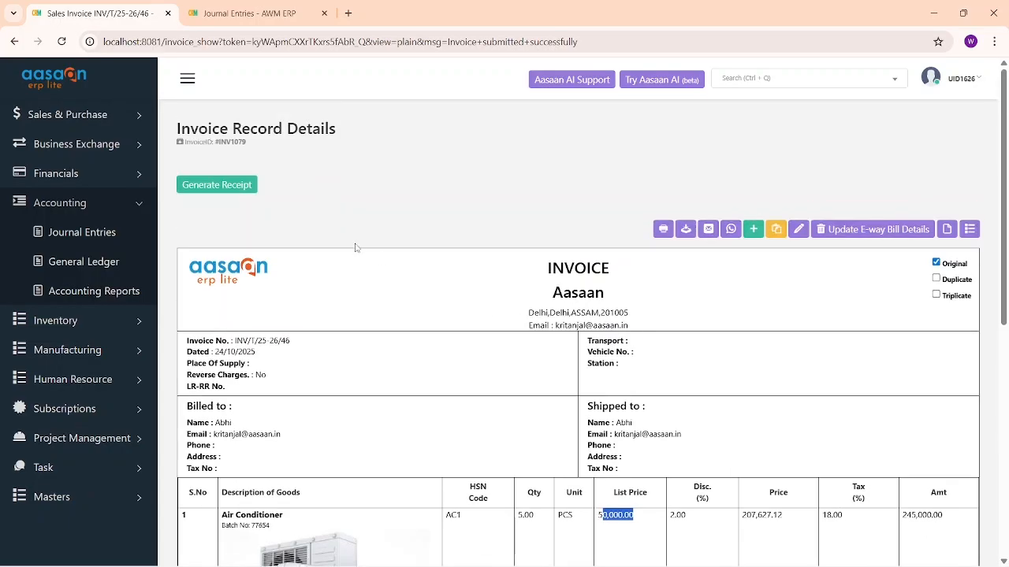
Generate a receipt for the invoice with an amount of 2400, UPI as the payment mode and SBI BANK as the account.
click(244, 183)
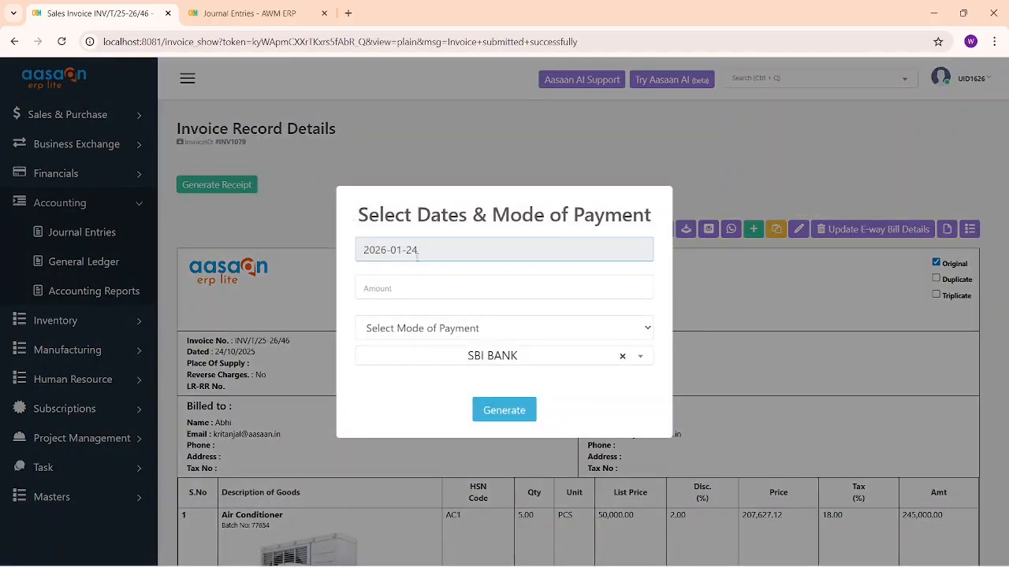
click(419, 288)
text(2)
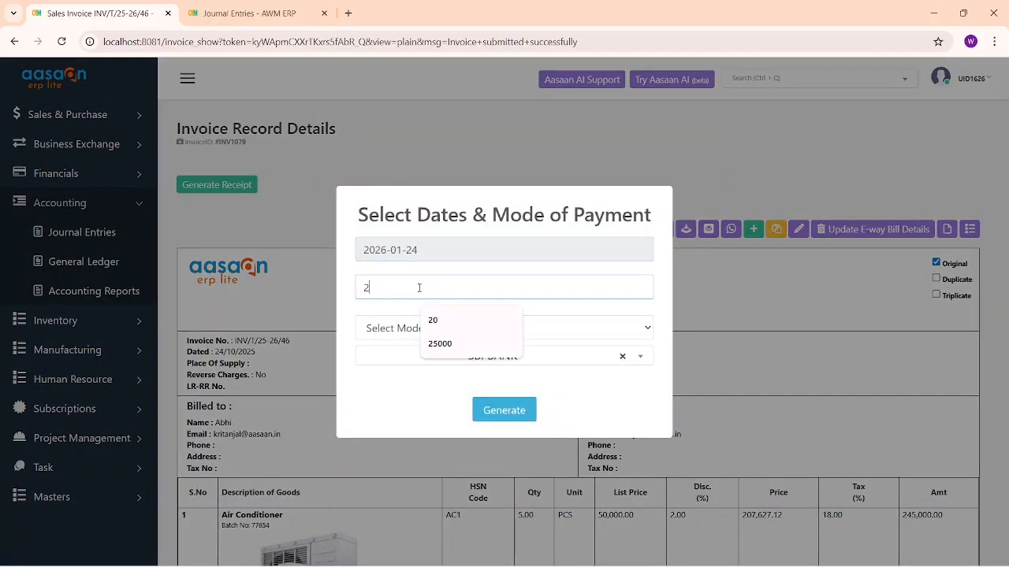
text(400)
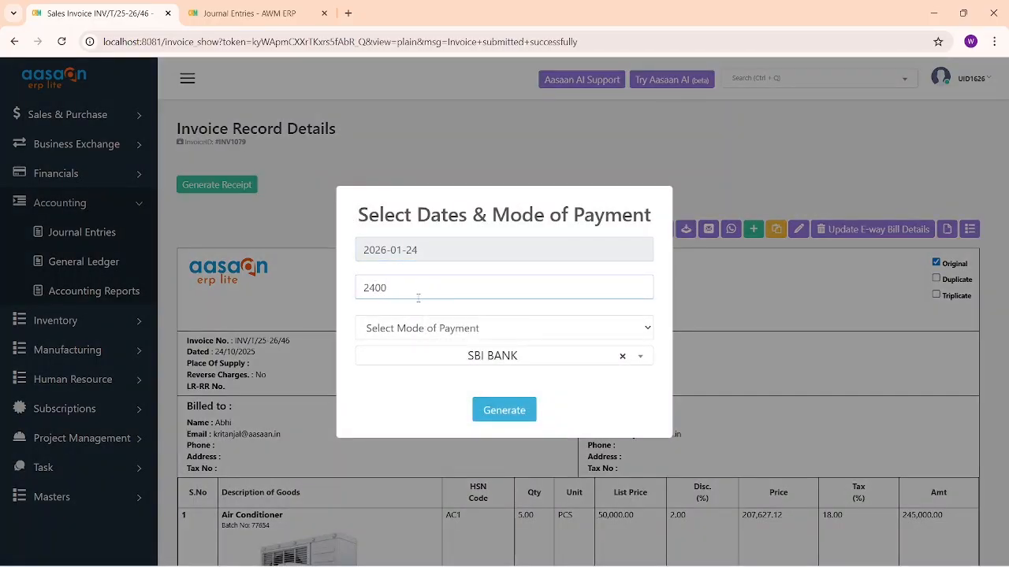
click(473, 330)
click(442, 386)
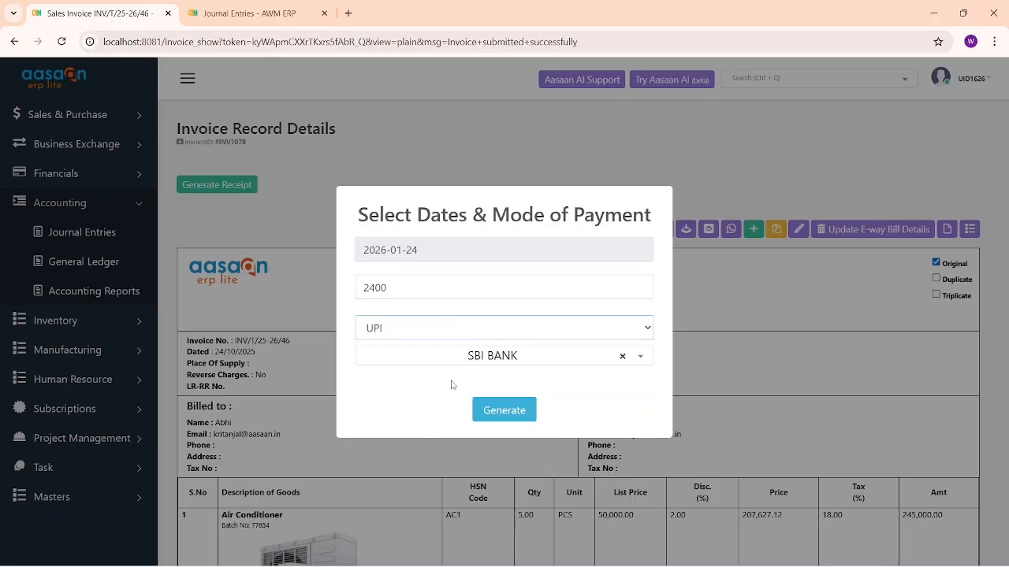
click(513, 406)
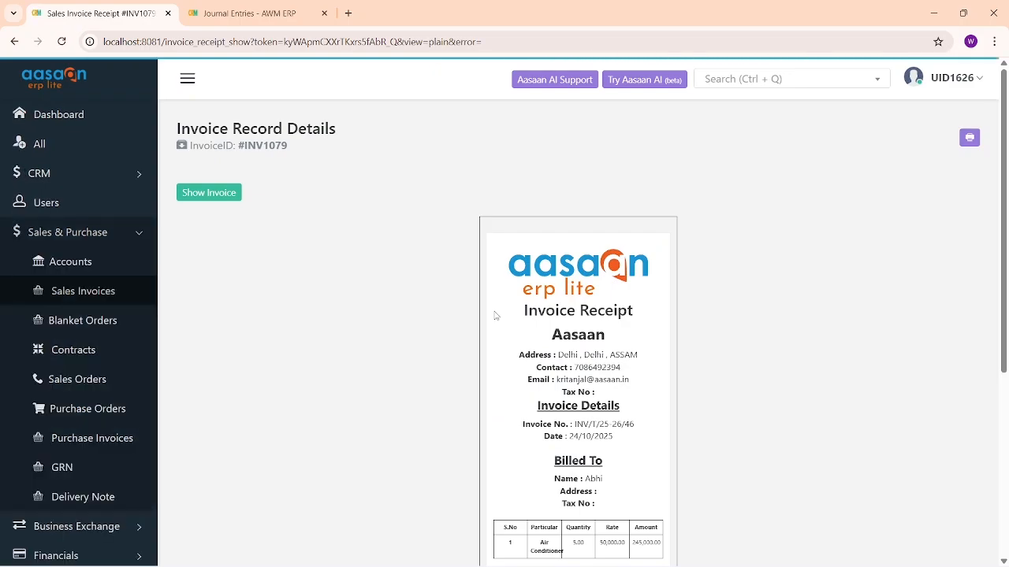
Check the amount paid and amount due on the receipt, return to the invoice, and briefly view the form for another receipt.
scroll(552, 339, down, 3)
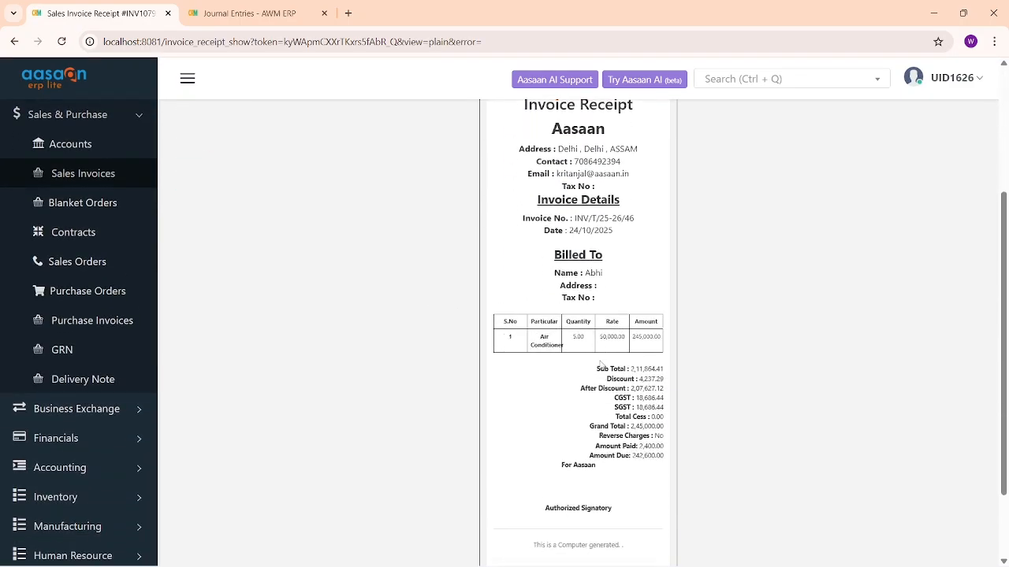
scroll(600, 364, down, 1)
drag(640, 434, 662, 443)
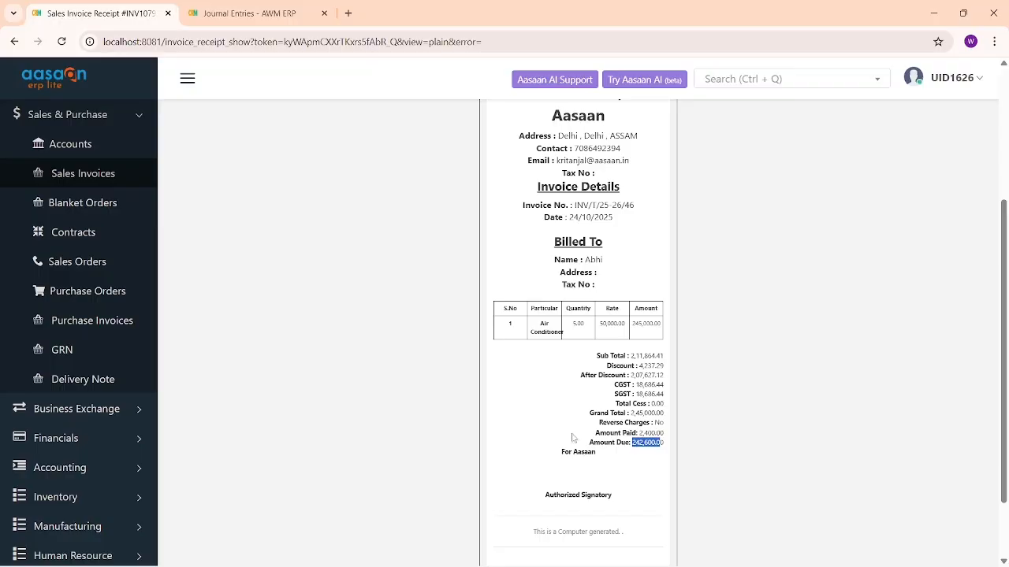
scroll(417, 314, up, 3)
click(216, 156)
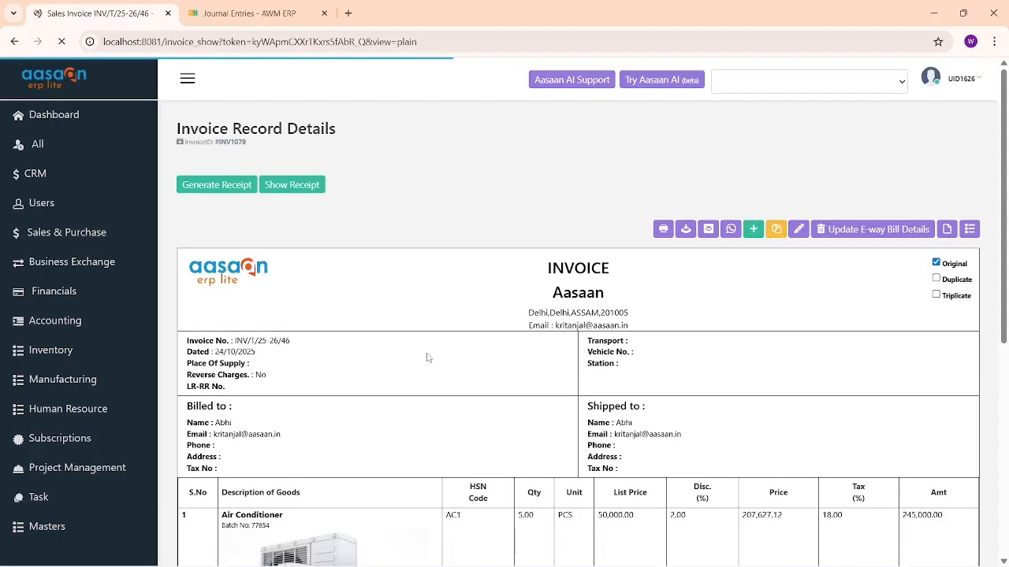
click(213, 189)
click(776, 320)
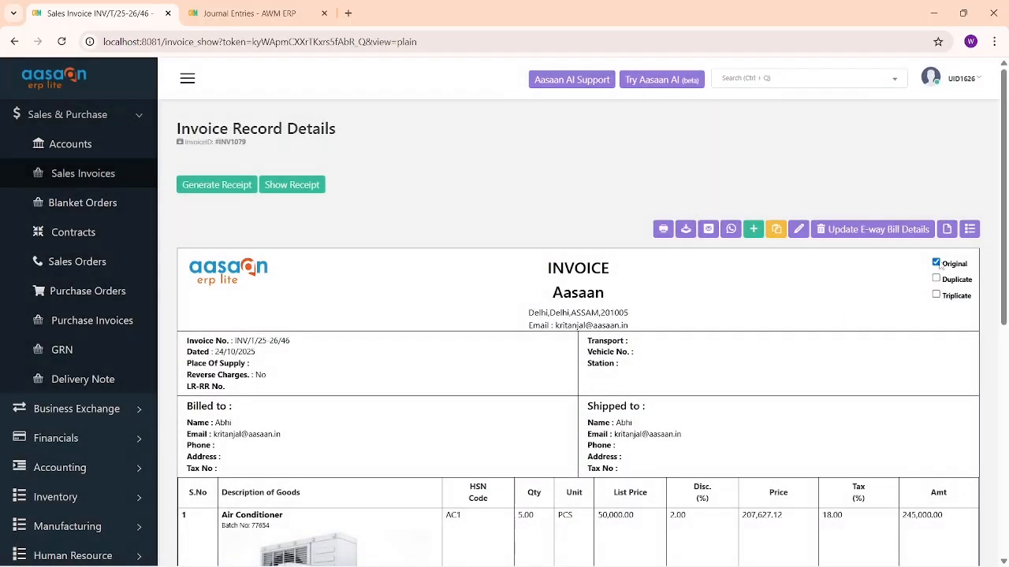
Go to the sales invoices list, show the filters, and filter the list by the customer's account name.
click(973, 232)
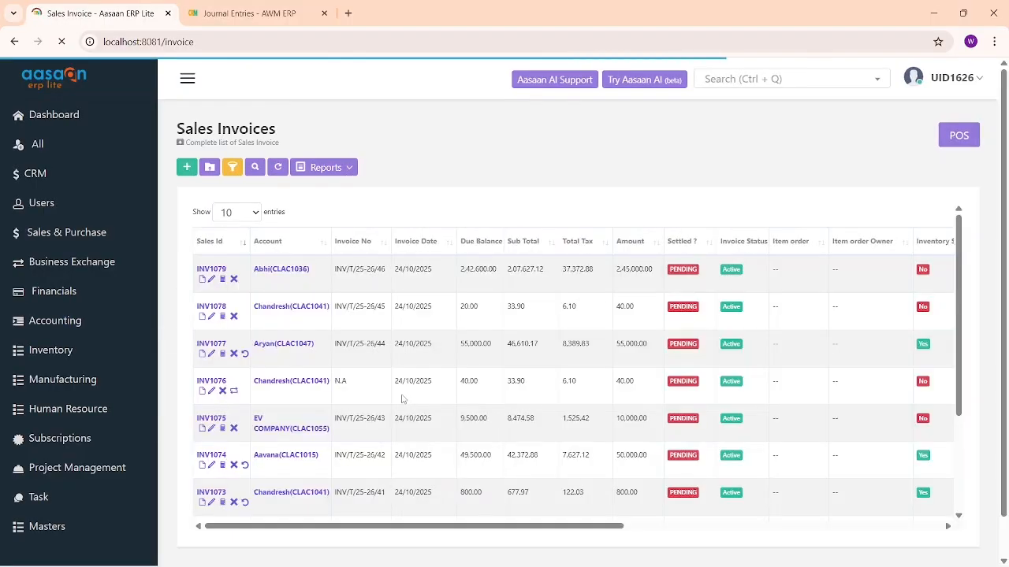
click(234, 169)
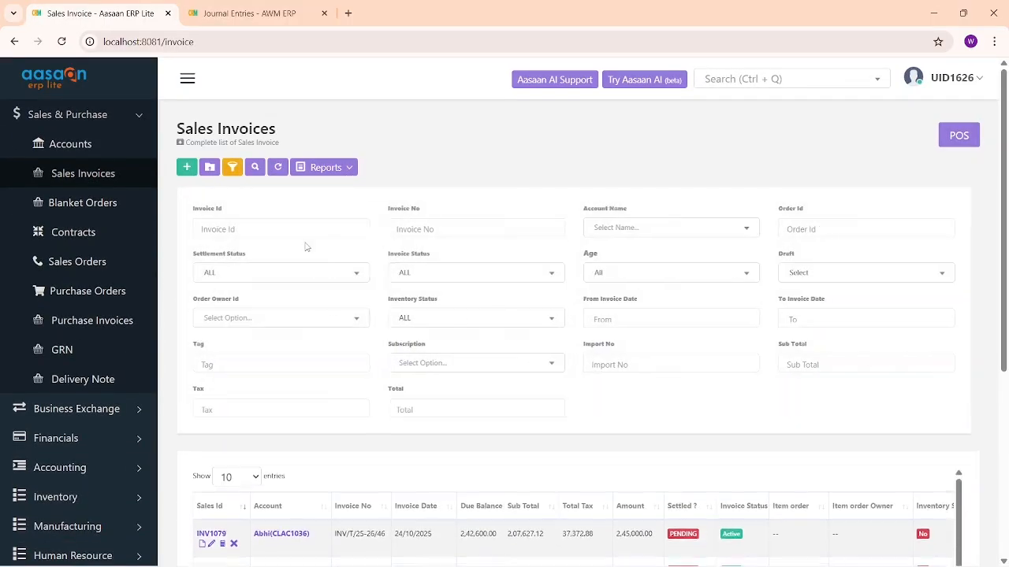
click(635, 228)
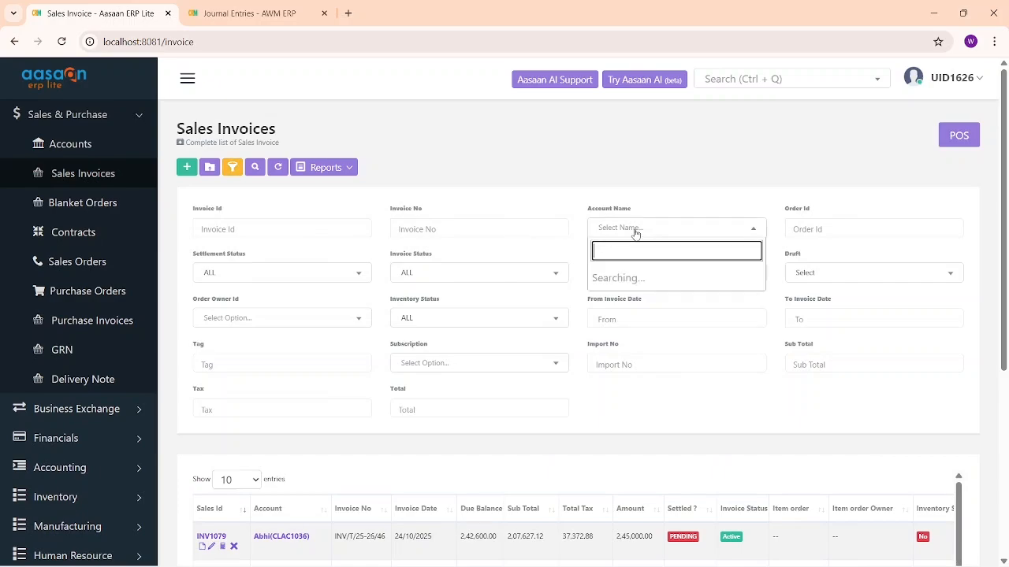
text(av)
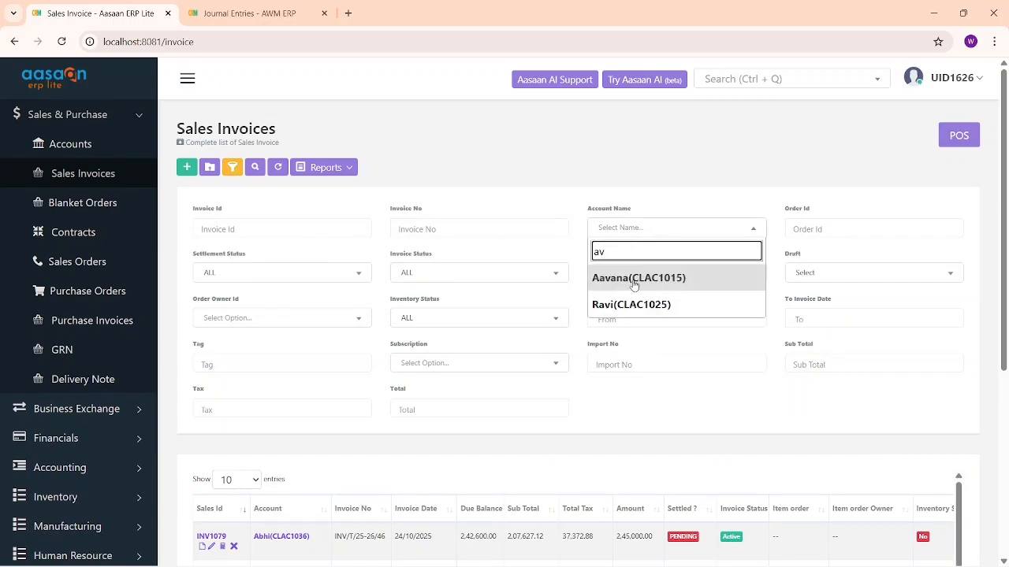
key(BackSpace)
text(bh)
click(634, 283)
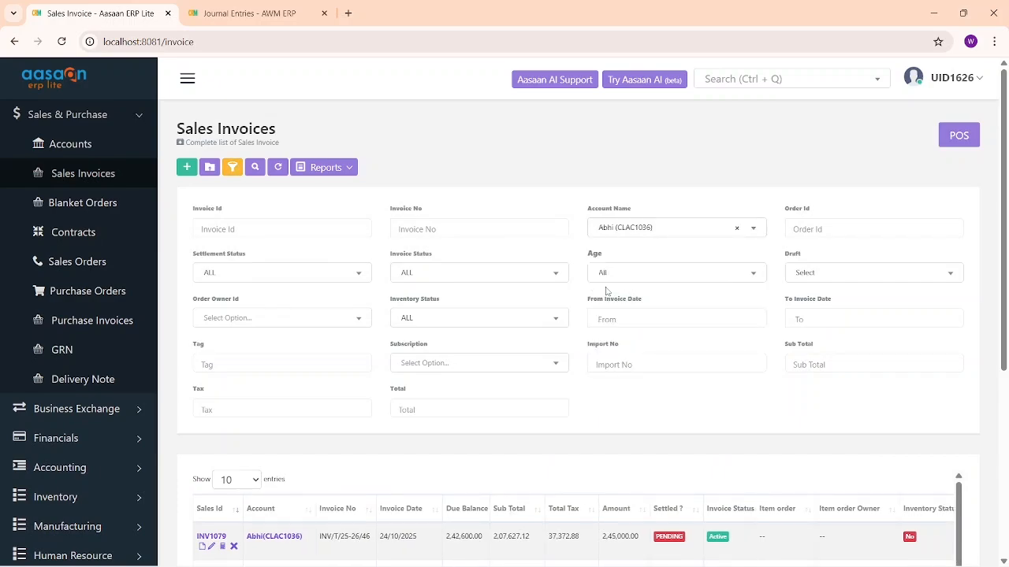
Check the filtered invoices' dates and available filters, and open the customer's invoice dated 24/10/2025.
scroll(567, 347, down, 3)
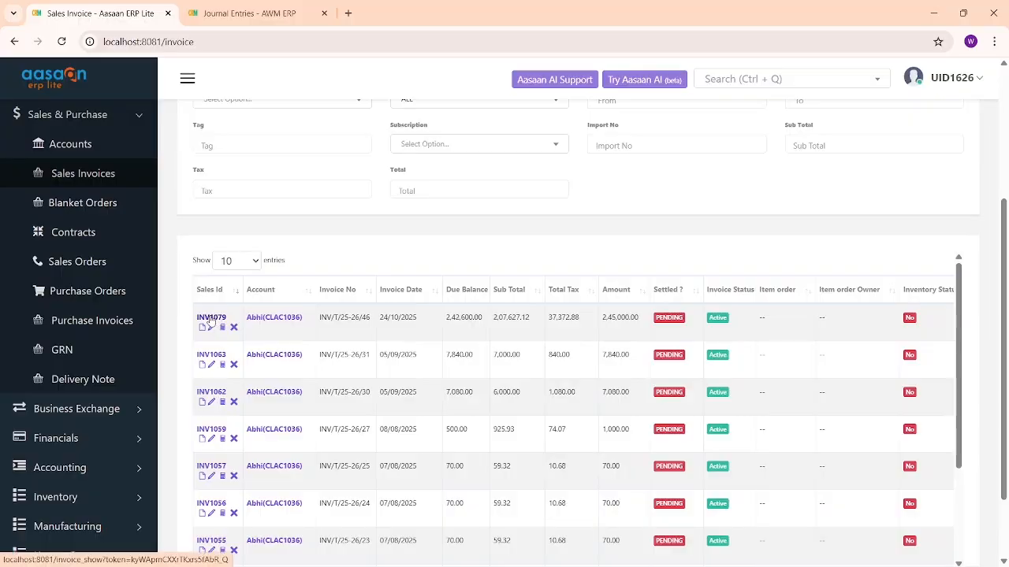
drag(379, 318, 424, 323)
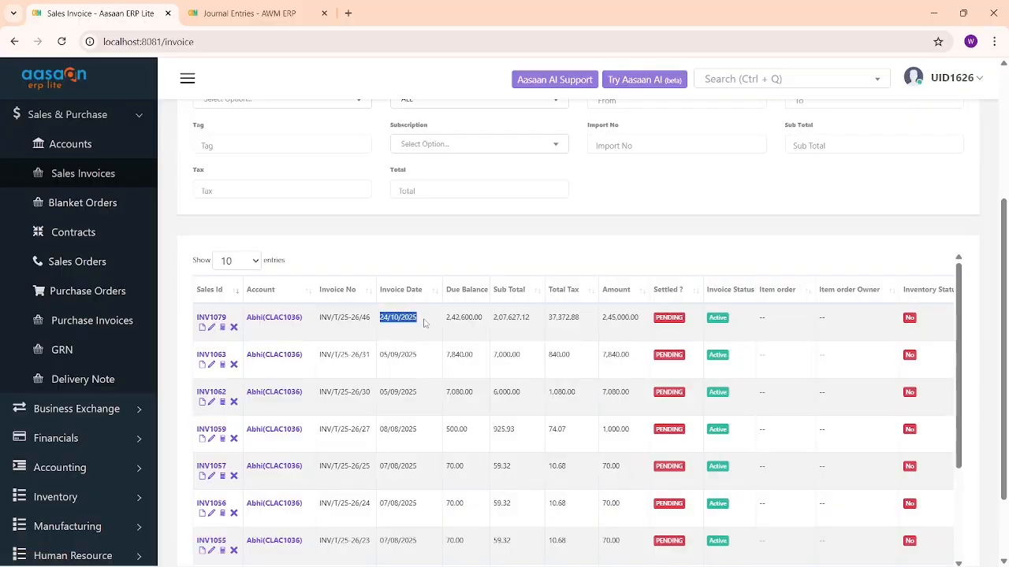
scroll(472, 322, up, 2)
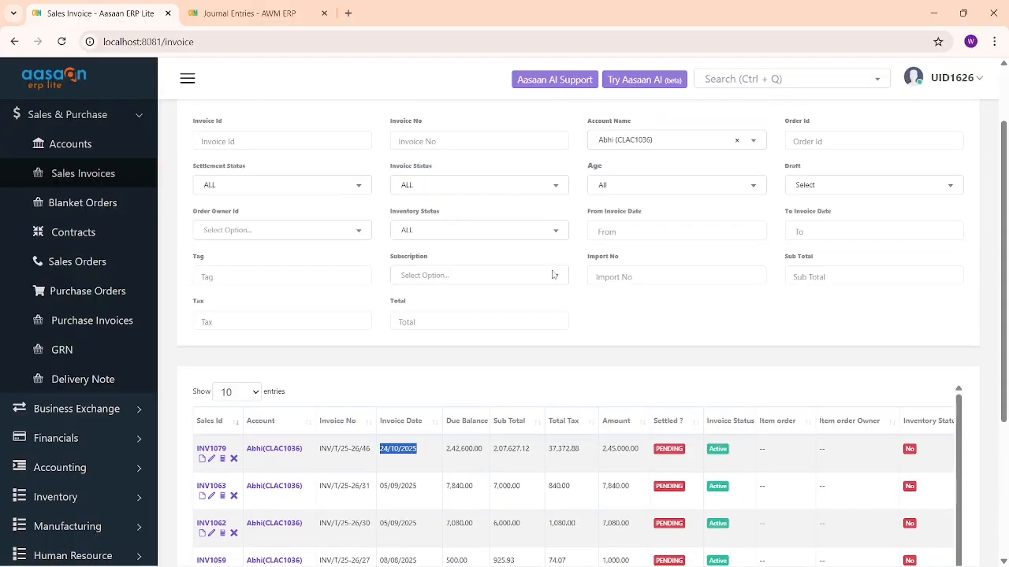
scroll(554, 273, down, 2)
click(209, 318)
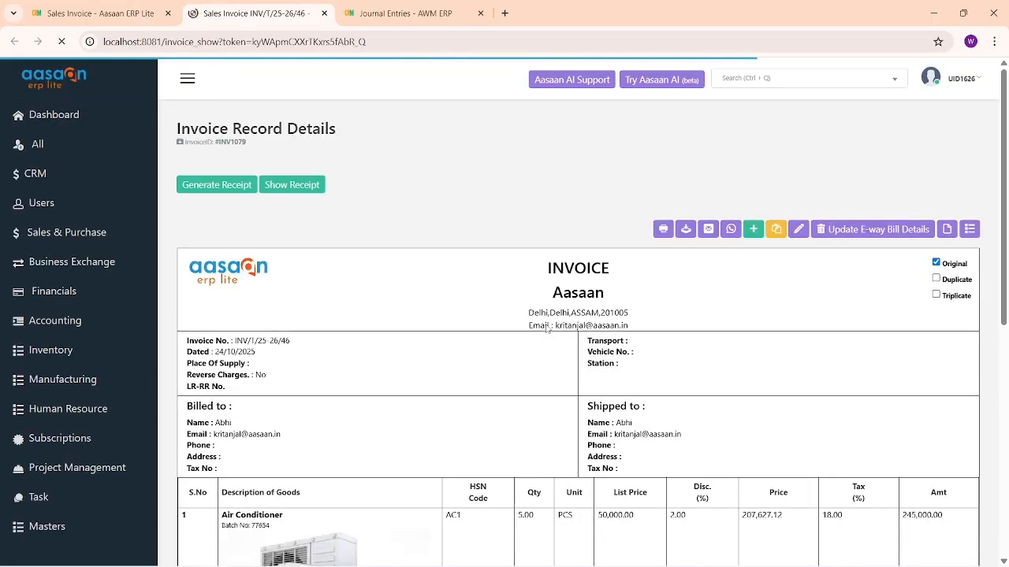
View the invoice's receipt form without filling it in, dismiss it, and check the invoice's grand total.
click(238, 189)
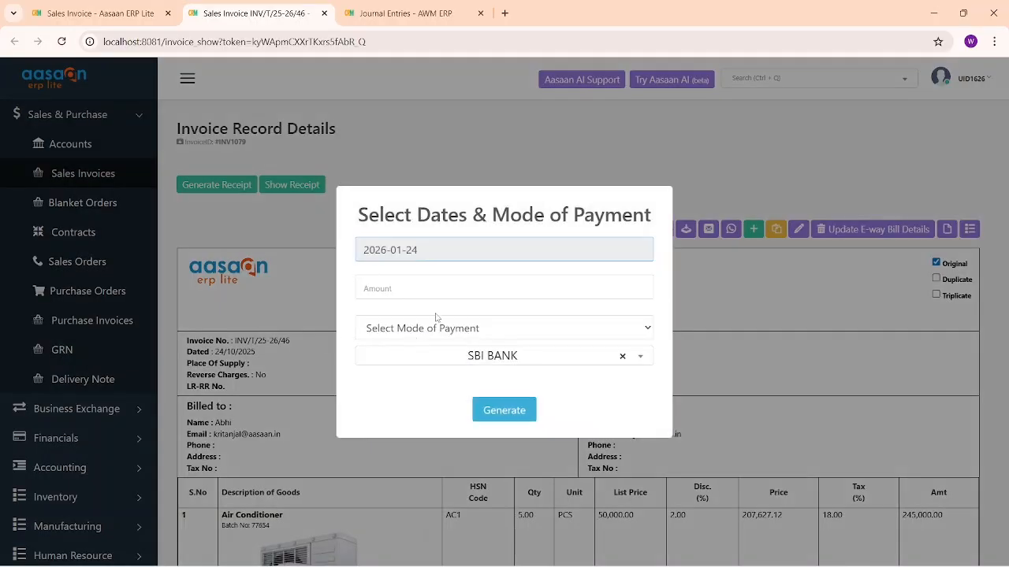
click(695, 327)
scroll(707, 324, down, 5)
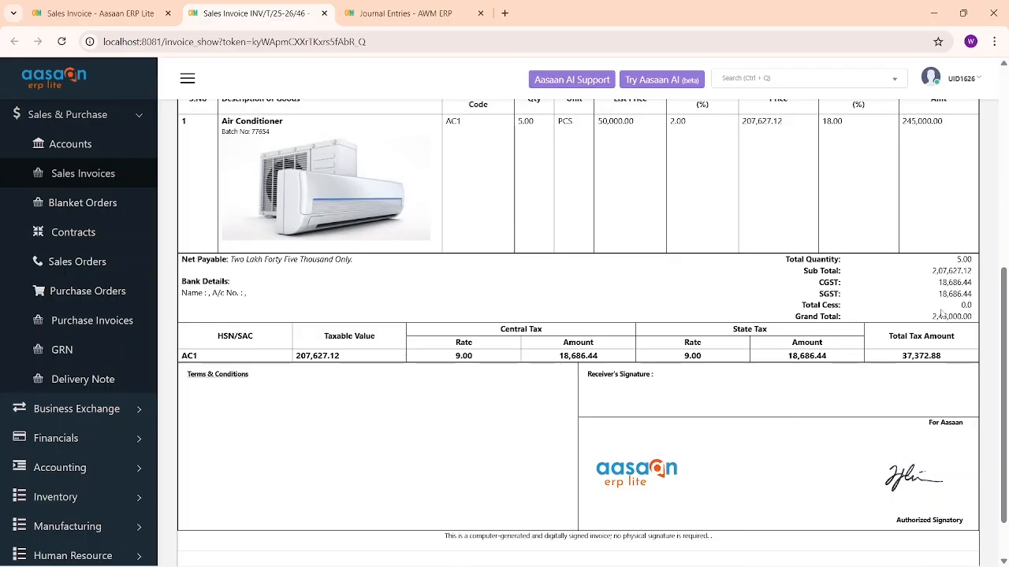
drag(932, 318, 957, 310)
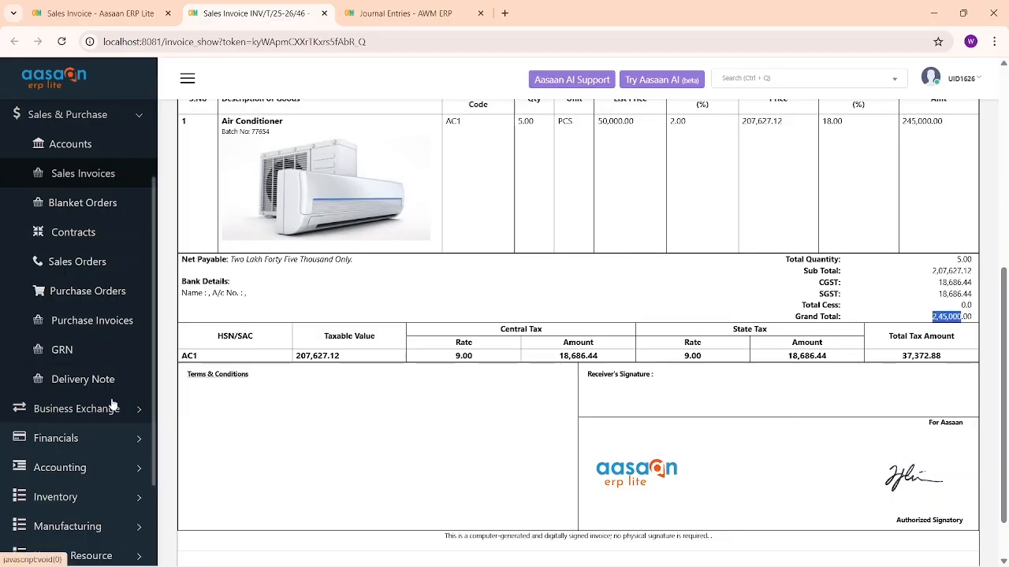
Open the Get Receipts page under Financials in a new browser tab and start a new client receipt.
scroll(113, 405, down, 1)
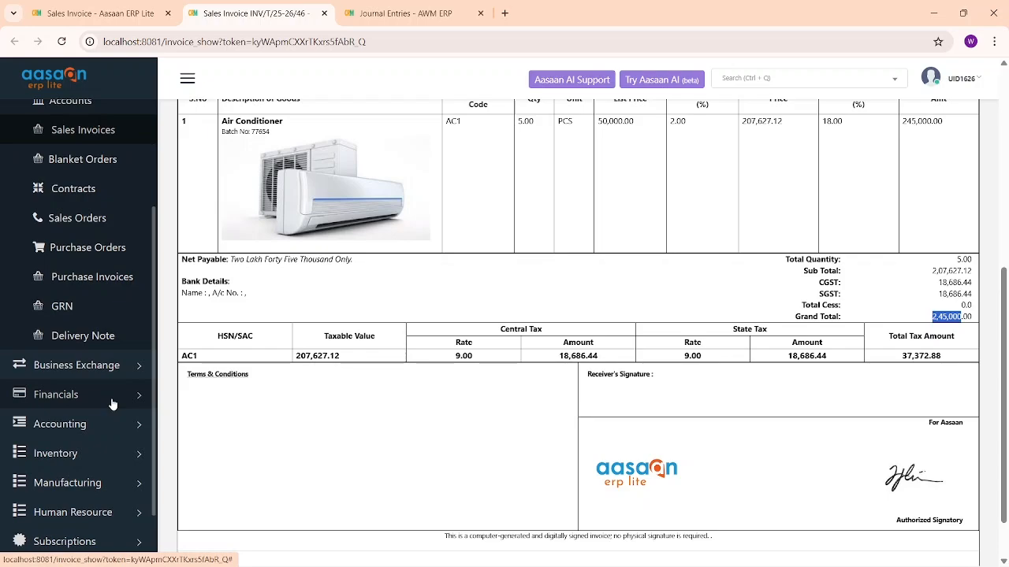
click(113, 404)
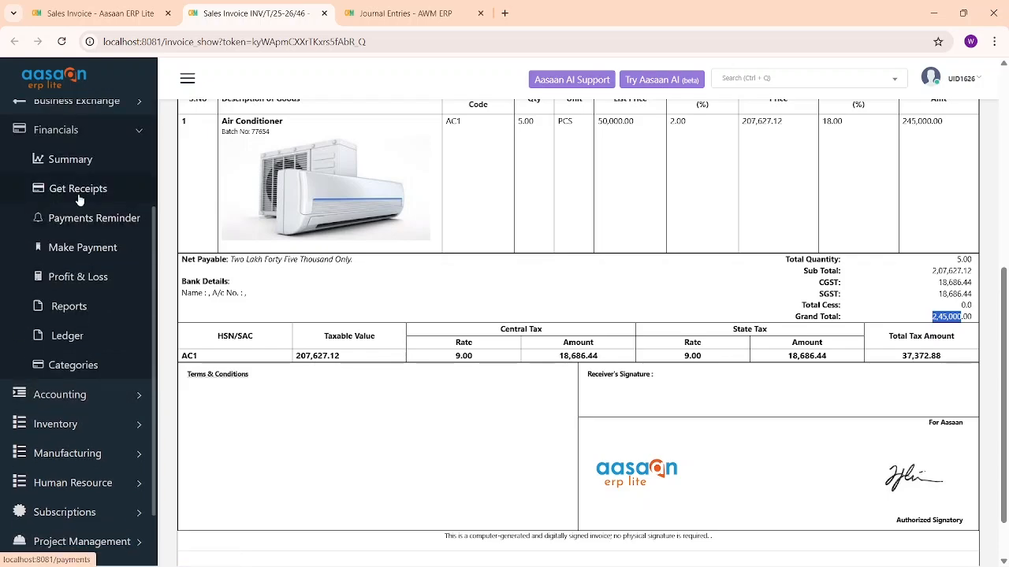
ctrl+click(81, 192)
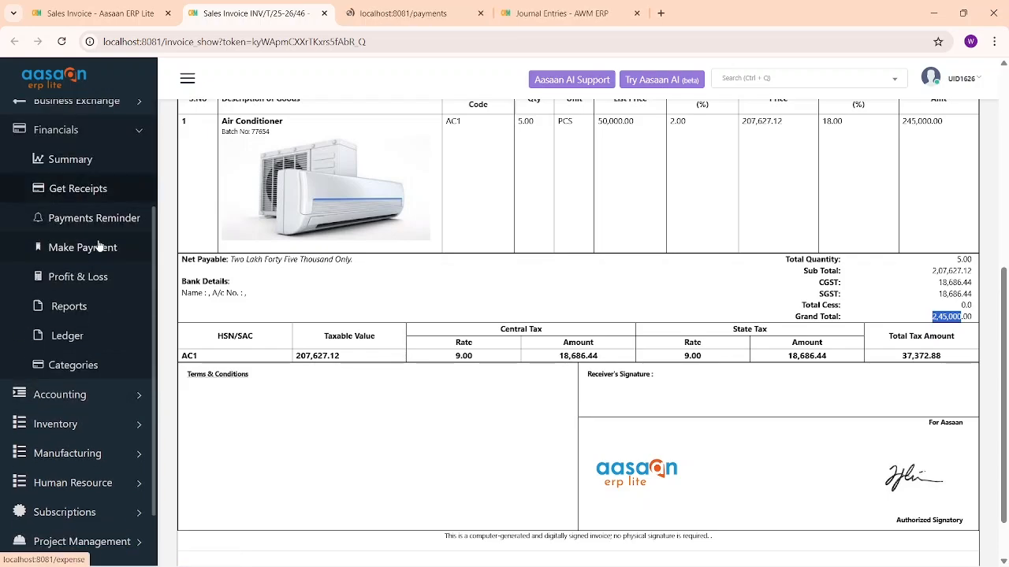
click(371, 16)
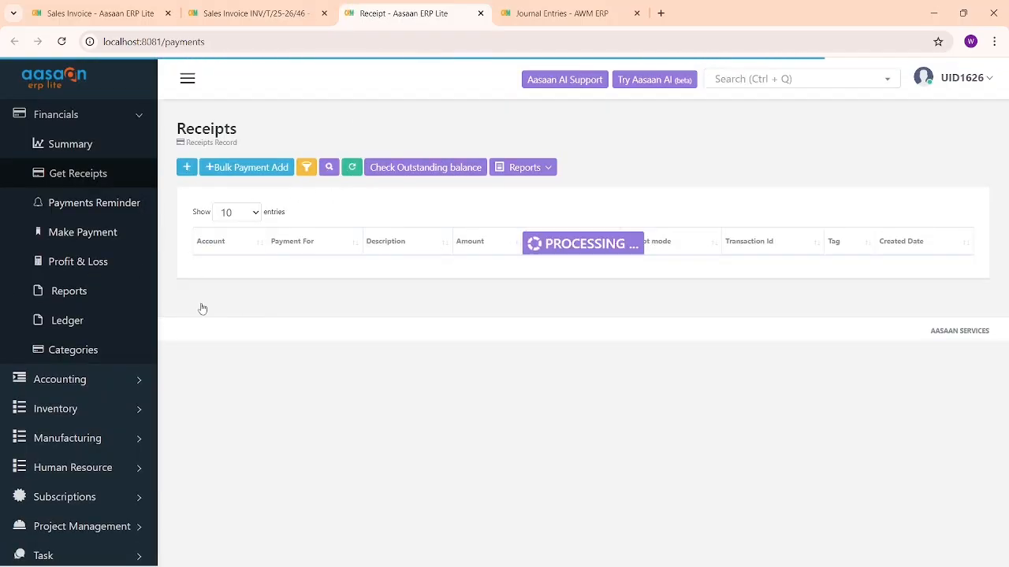
click(185, 171)
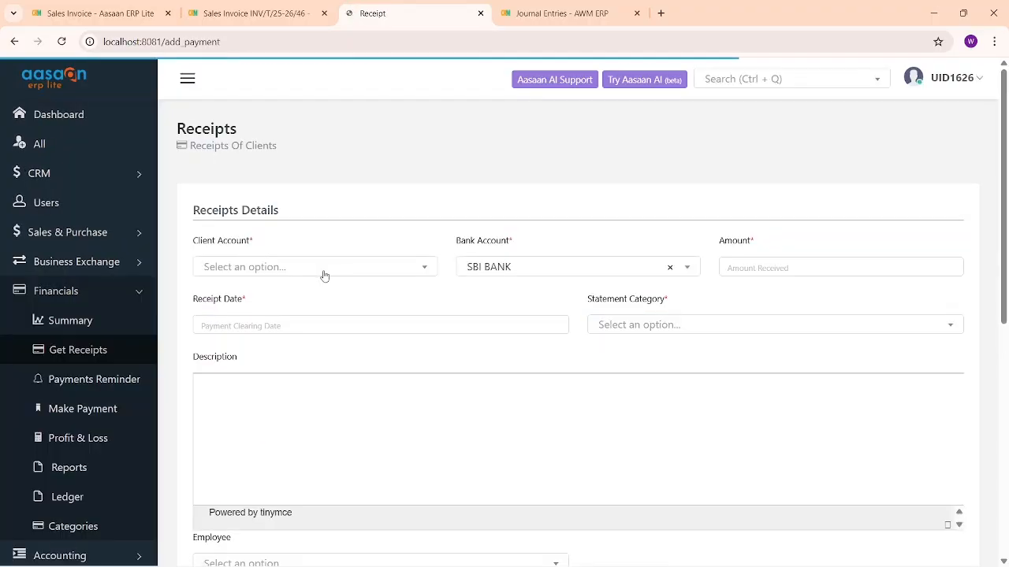
Fill in the receipt with the customer's client account, amount 245000, receipt date 24/01/2026 and statement category Invoice Payments.
click(325, 269)
text(ab)
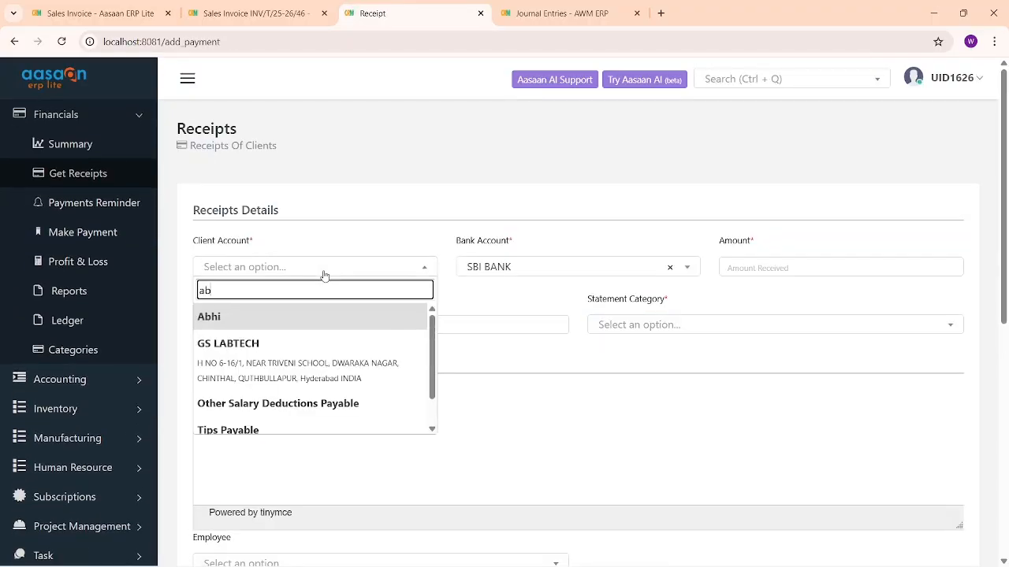
click(260, 322)
click(797, 265)
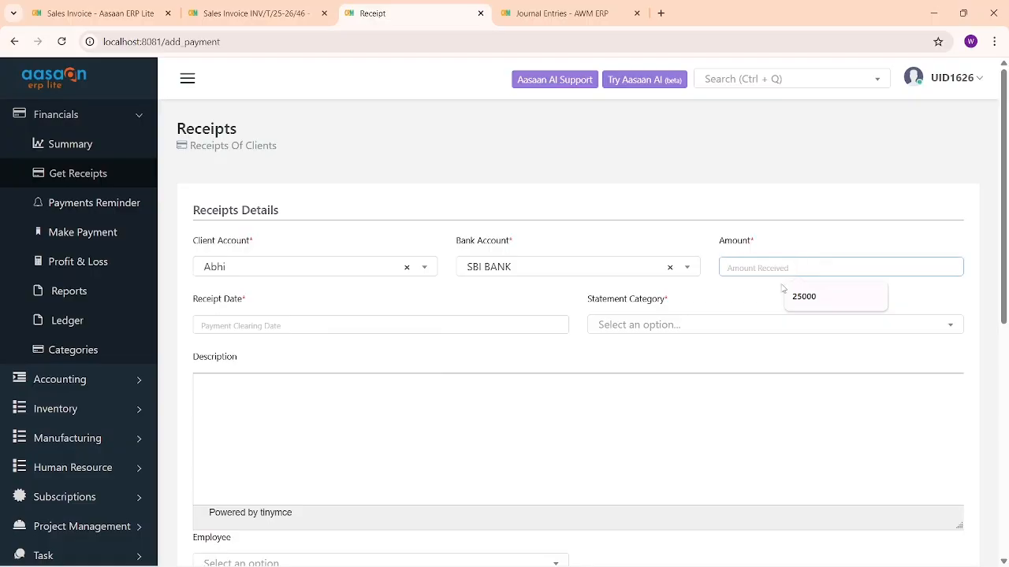
text(245000)
click(260, 325)
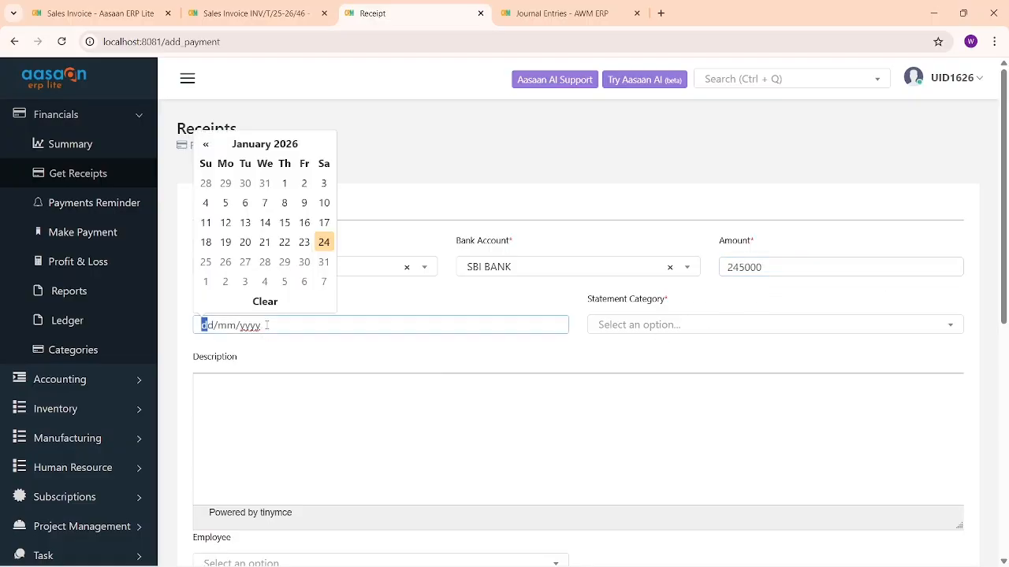
click(324, 243)
click(636, 326)
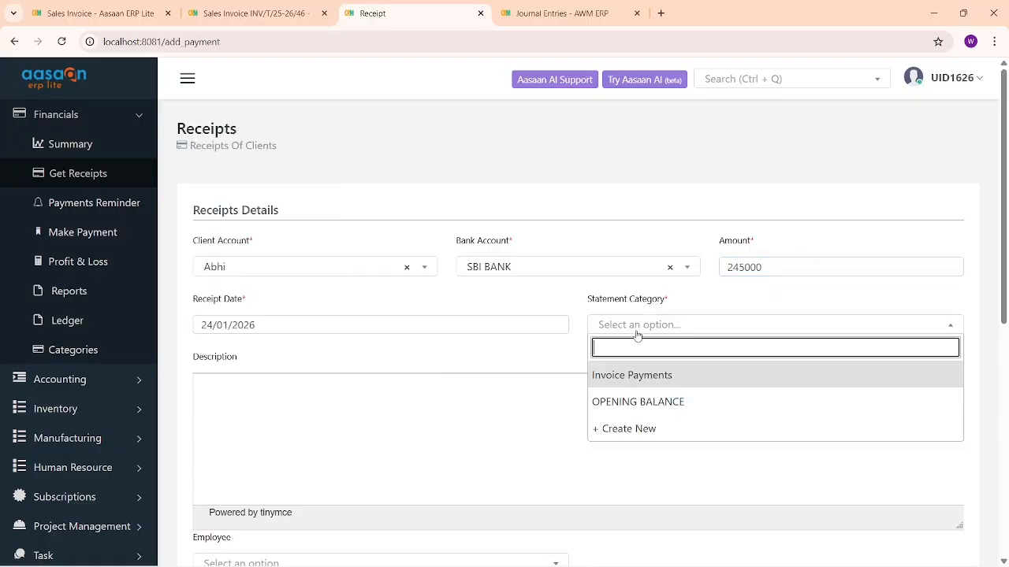
click(647, 377)
Set the receipt's payment mode to Cheque and submit the receipt.
scroll(441, 405, down, 3)
scroll(441, 405, down, 1)
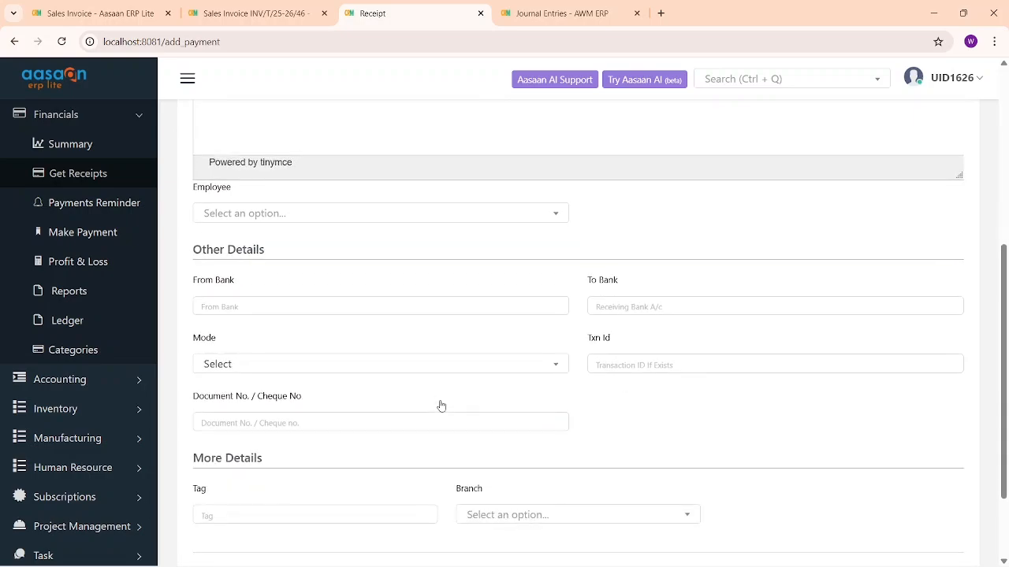
scroll(296, 284, up, 3)
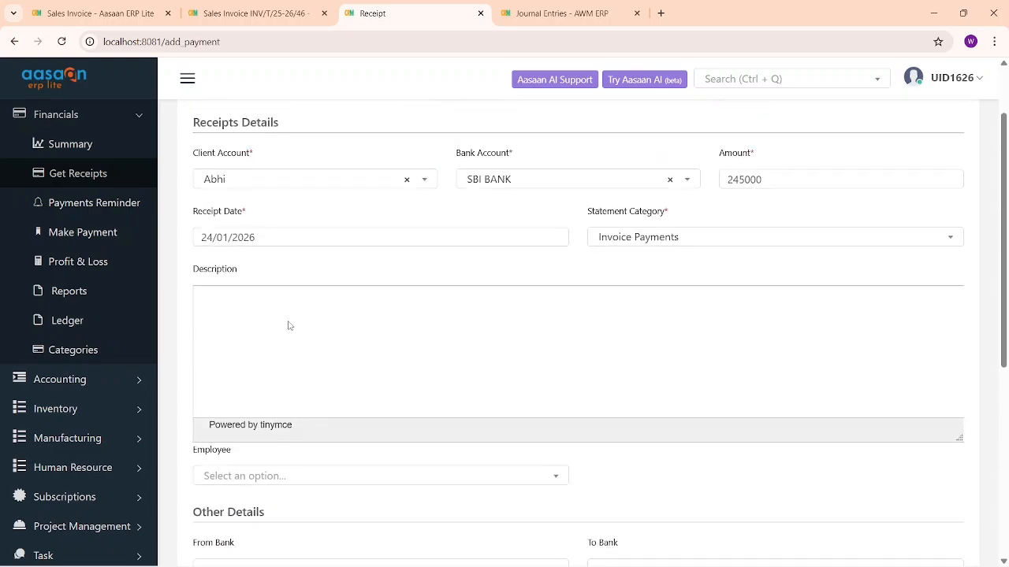
scroll(289, 325, down, 2)
scroll(288, 325, down, 1)
scroll(289, 324, down, 1)
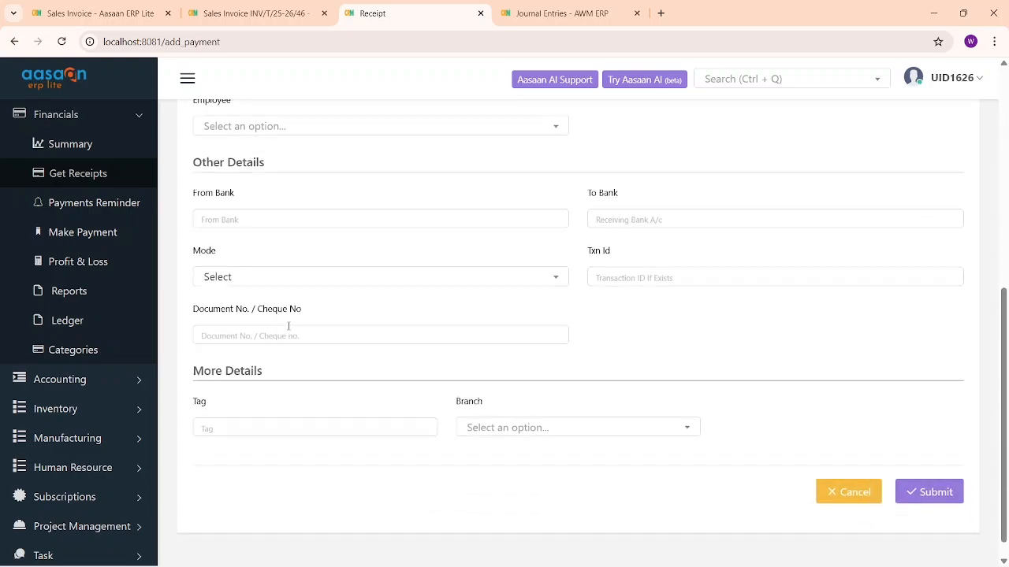
click(264, 276)
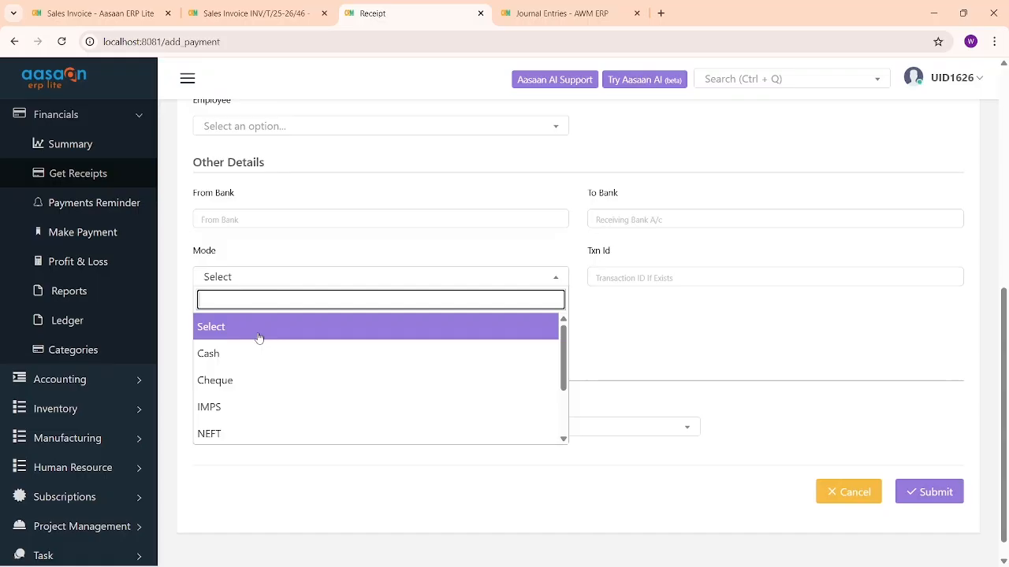
click(257, 379)
click(930, 492)
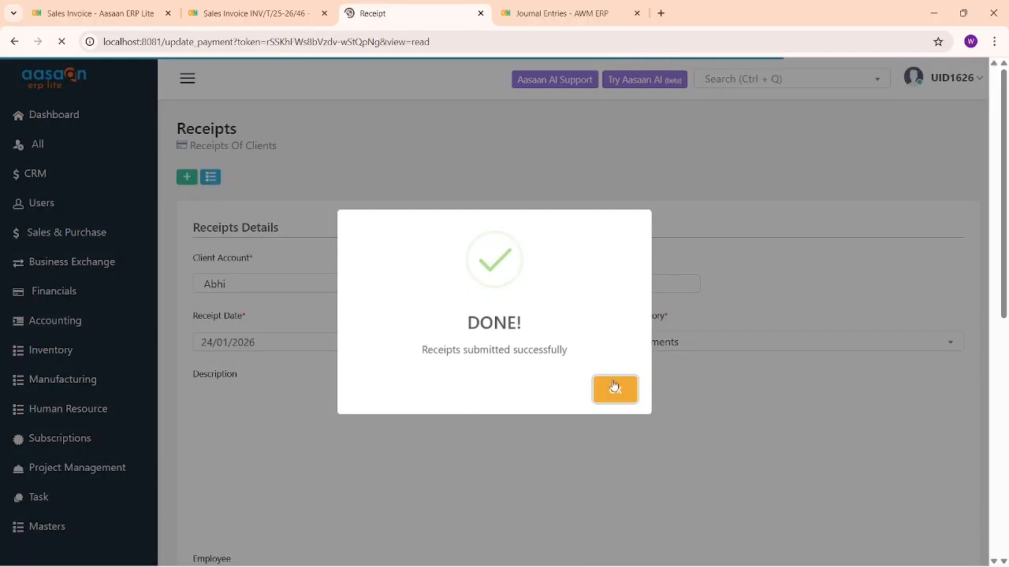
click(613, 389)
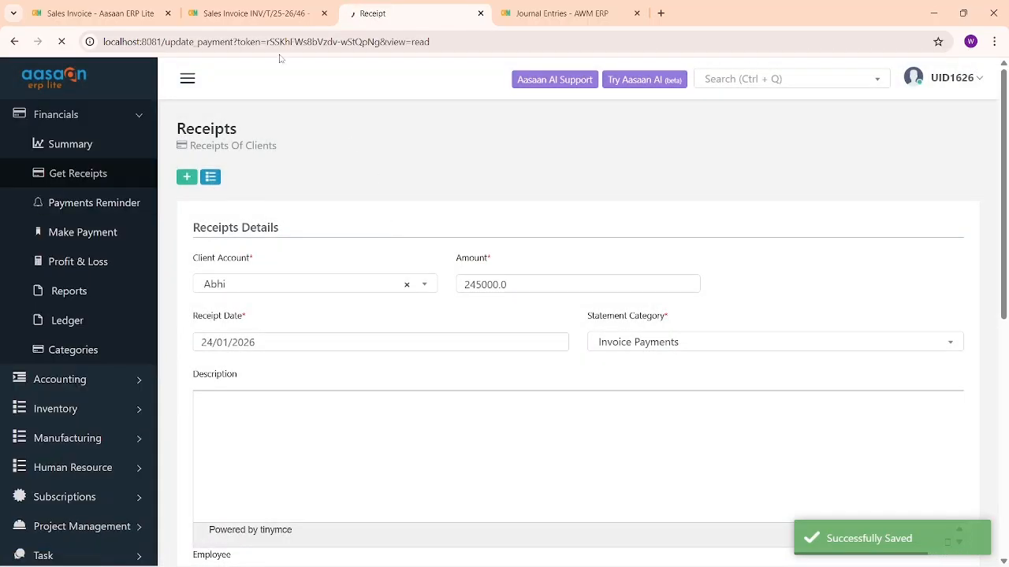
Return to the filtered sales invoices, sort them by newest invoice date, and open payment allocation for the customer's 24/10/2025 invoice.
click(256, 13)
click(93, 13)
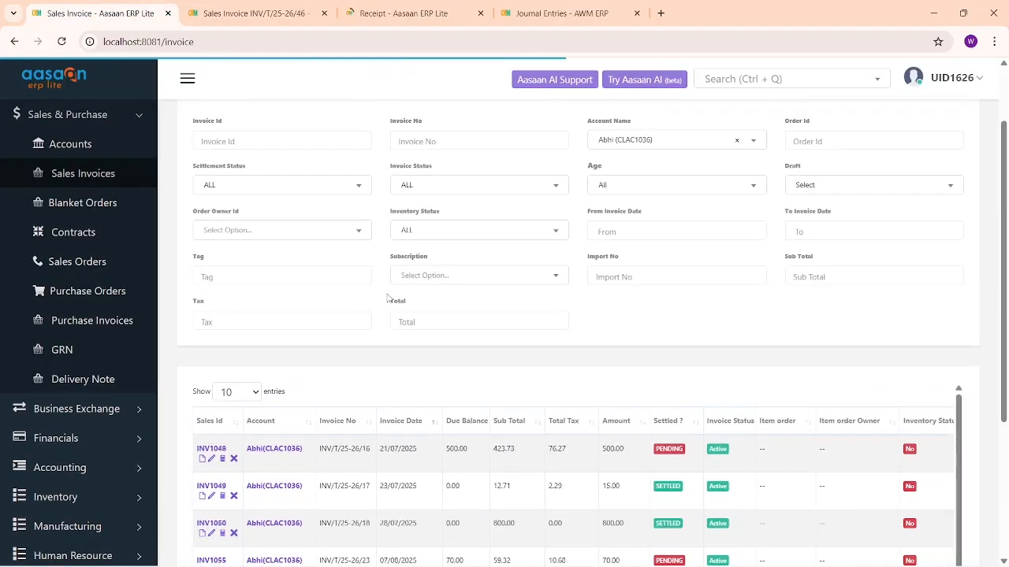
click(434, 339)
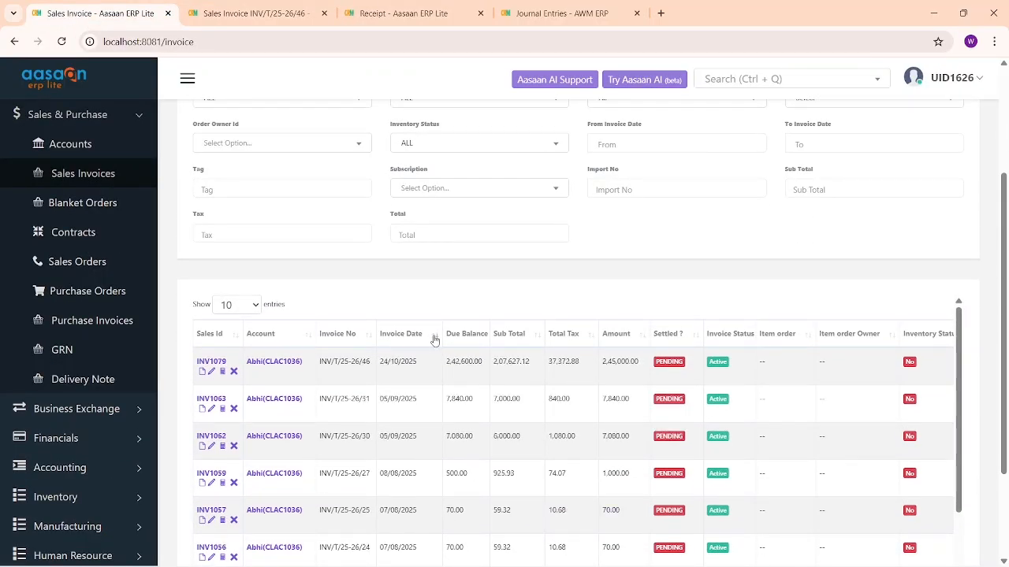
click(221, 379)
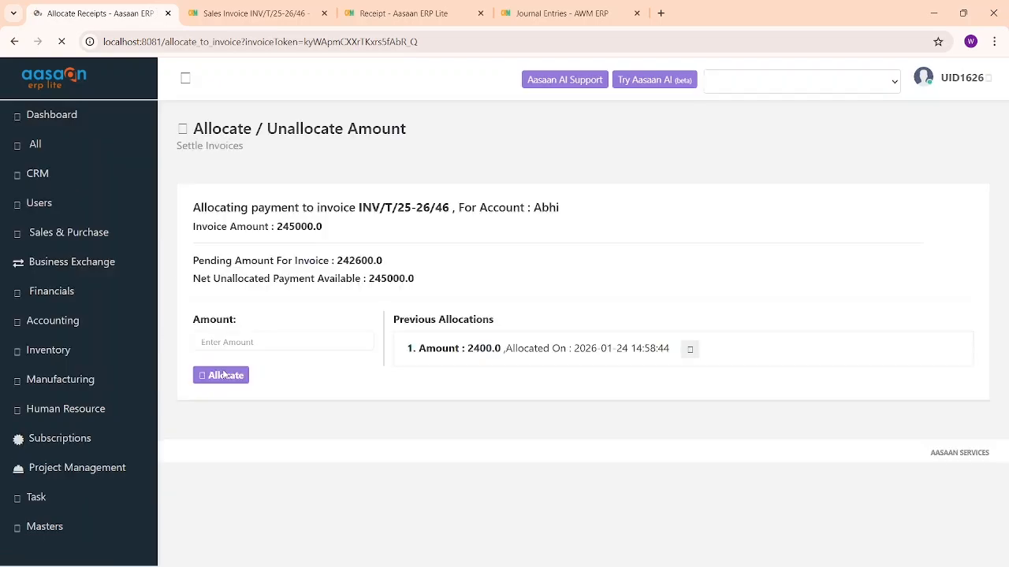
Try to allocate 245000 of the unallocated payment to the invoice.
drag(368, 278, 401, 279)
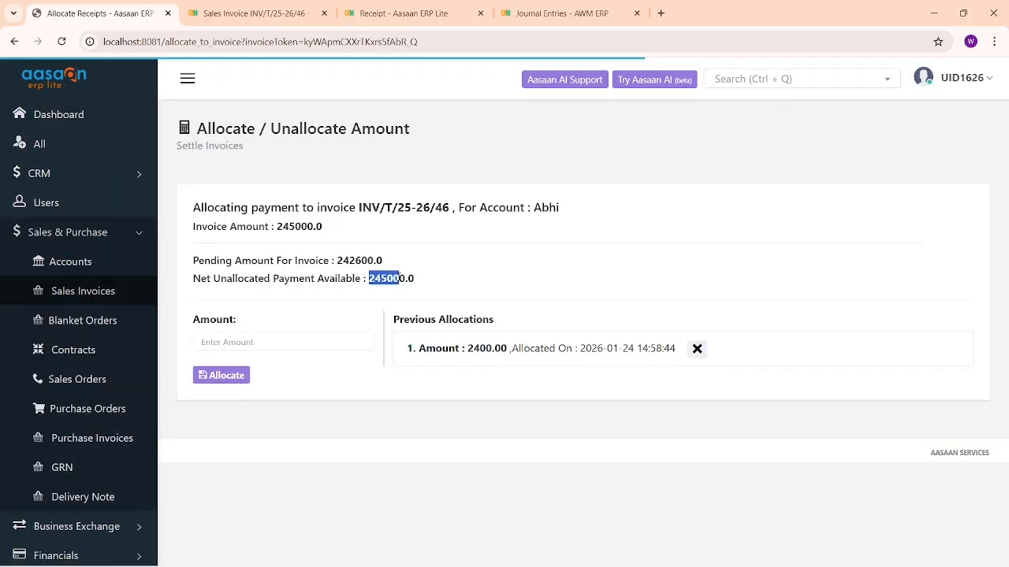
click(321, 356)
click(322, 342)
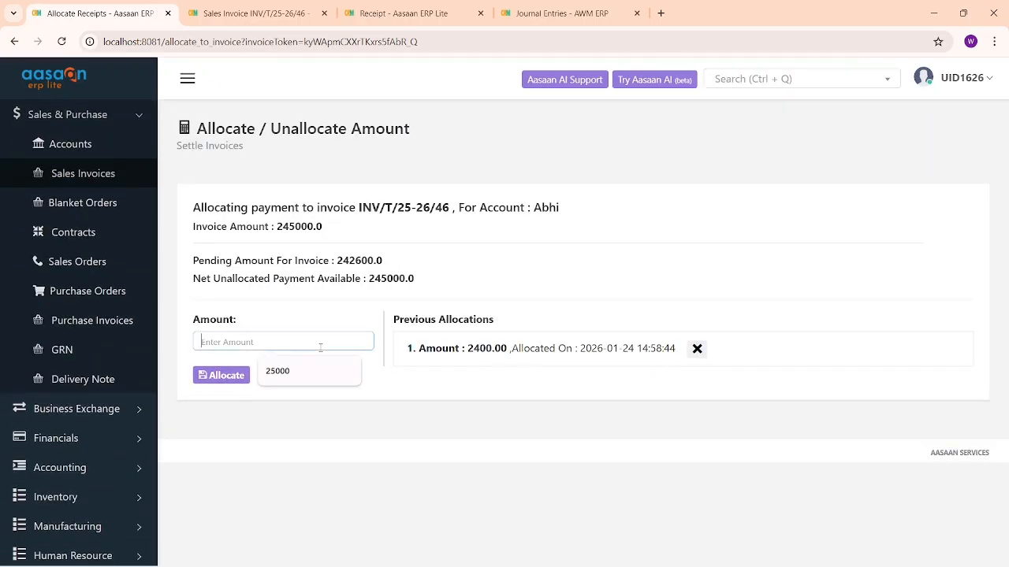
click(311, 367)
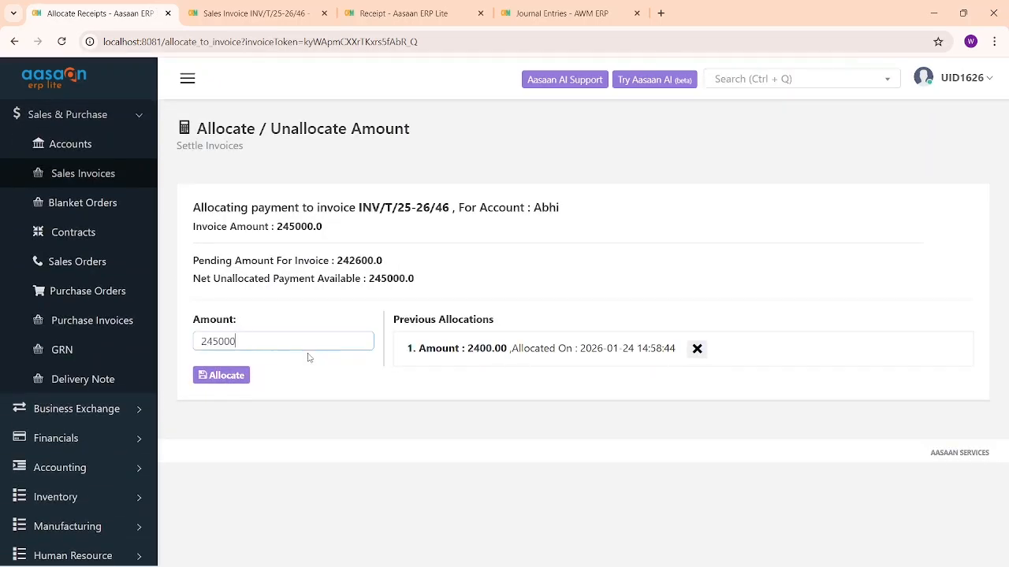
click(226, 375)
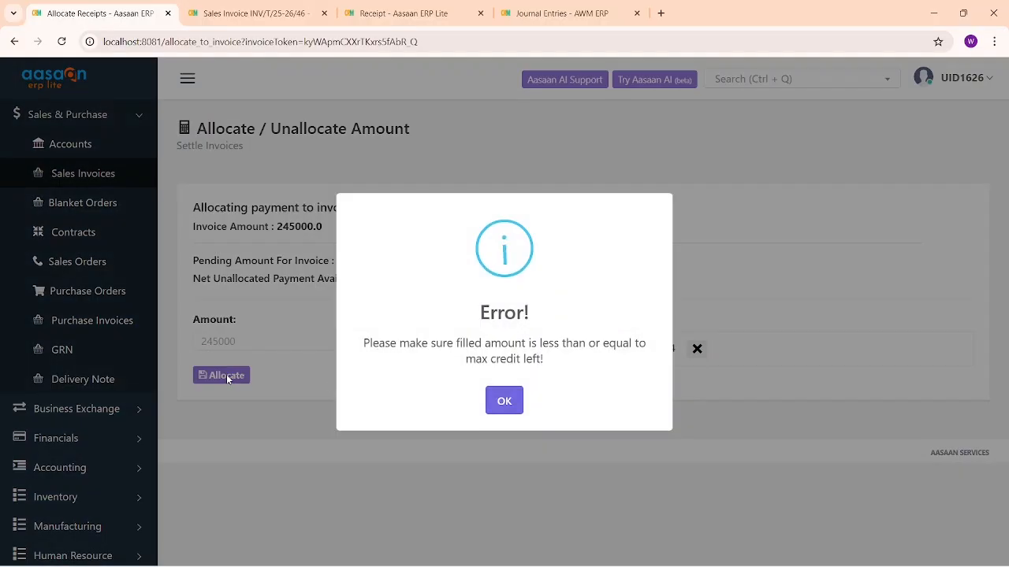
drag(474, 344, 583, 344)
click(504, 401)
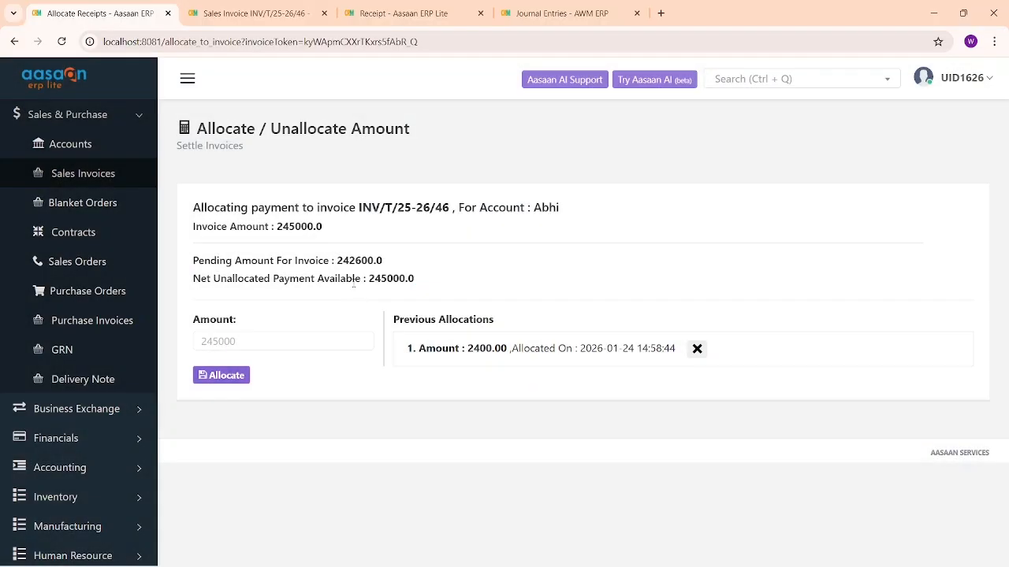
Replace the allocation amount with the invoice's pending amount of 242600 and allocate it.
drag(337, 261, 375, 261)
key(ctrl+c)
click(272, 332)
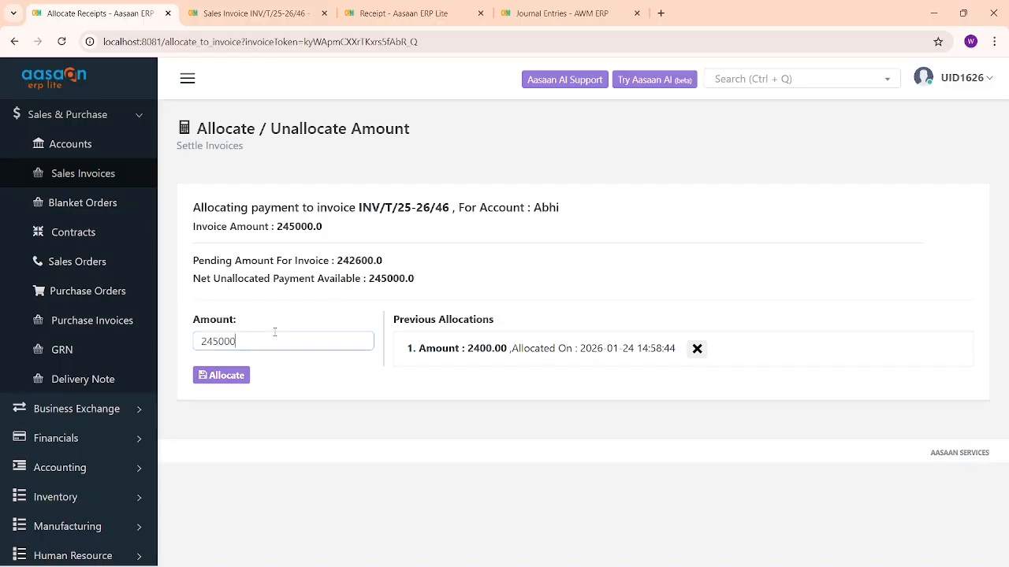
key(ctrl+a)
key(ctrl+v)
click(219, 376)
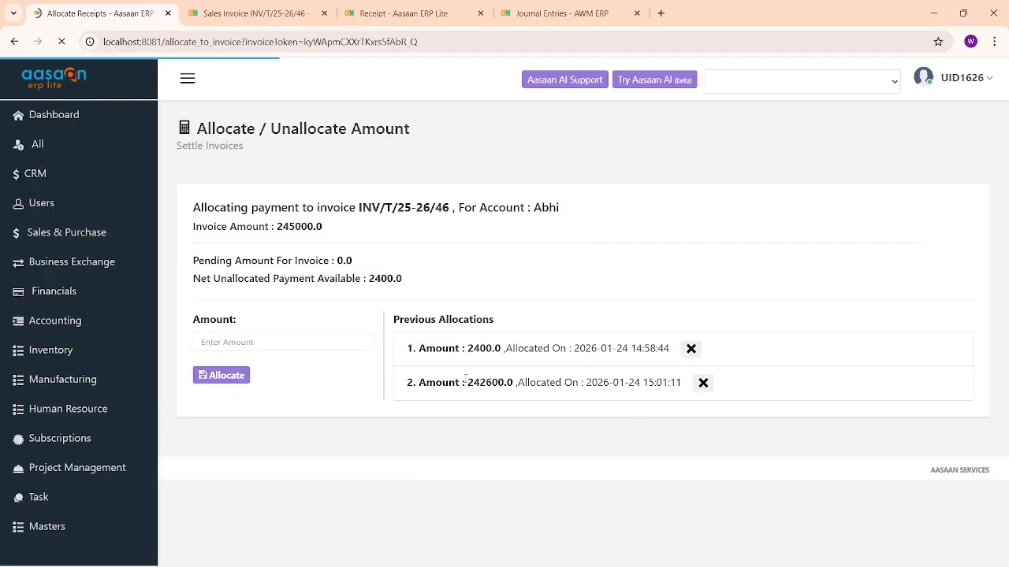
Check the invoice's new allocation entry and the net unallocated payment still available.
drag(463, 382, 546, 383)
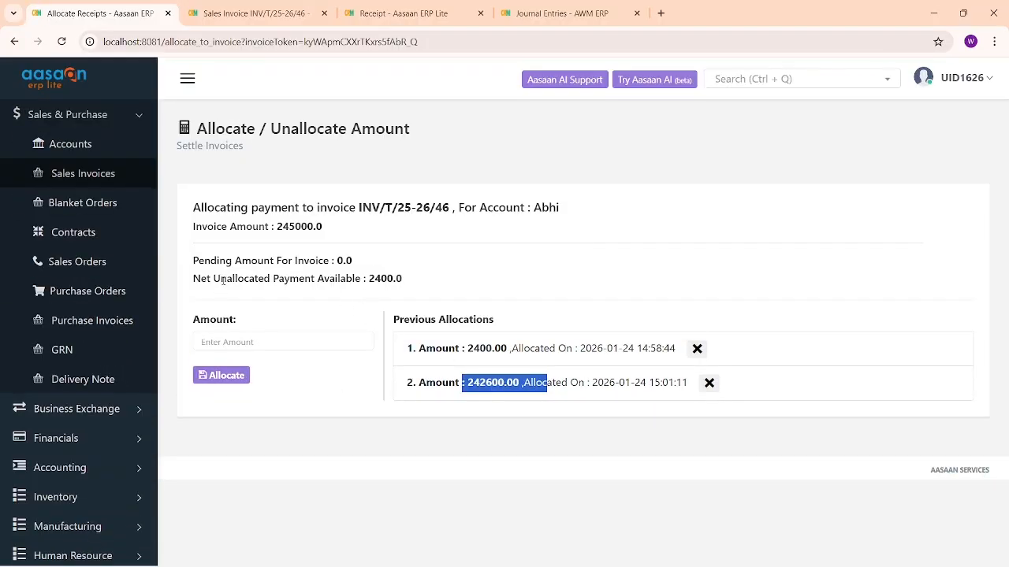
drag(223, 281, 305, 279)
drag(367, 278, 393, 279)
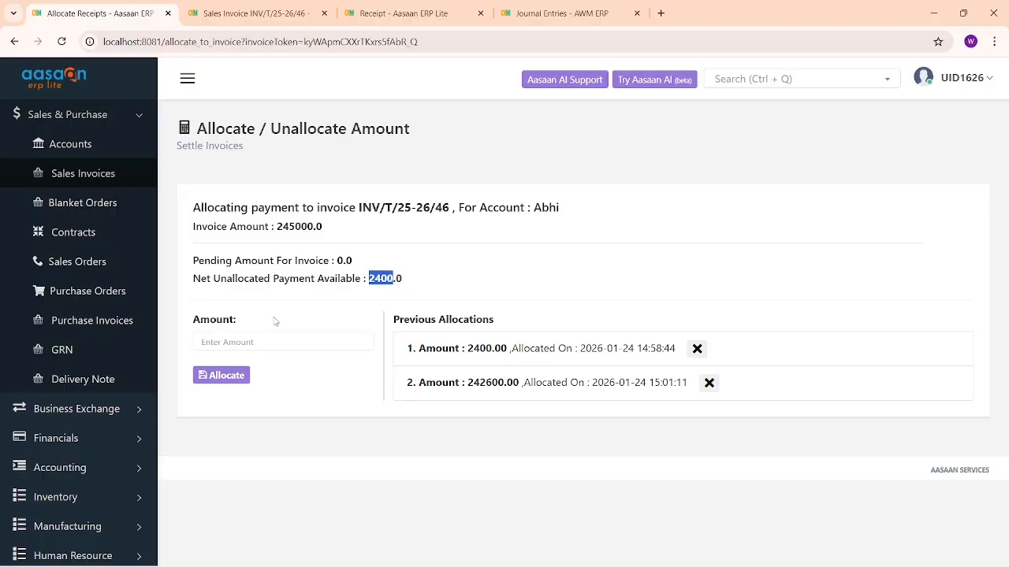
Go back to the sales invoices list and check the customer's invoice for its due balance and amount.
click(101, 173)
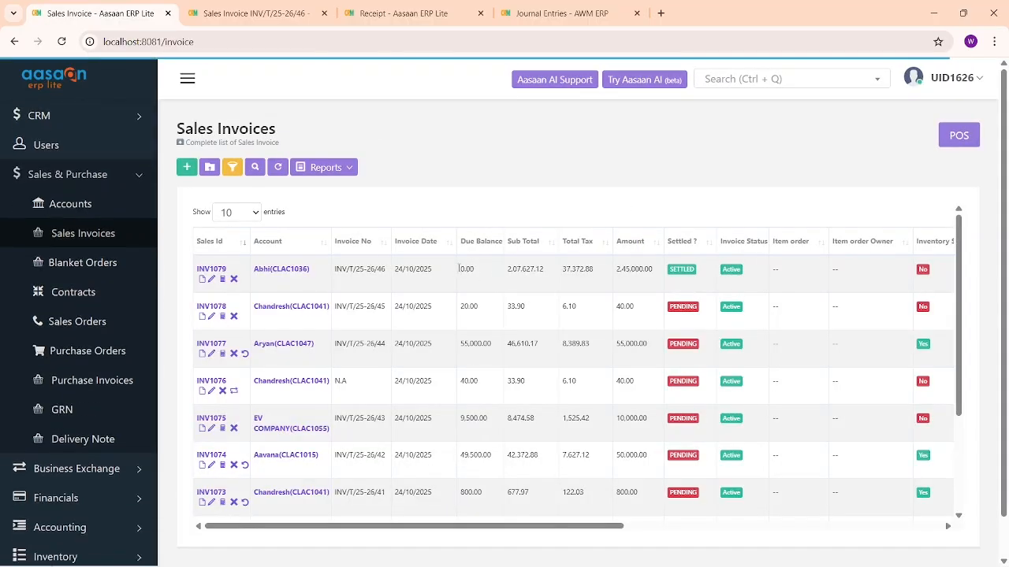
drag(459, 268, 484, 269)
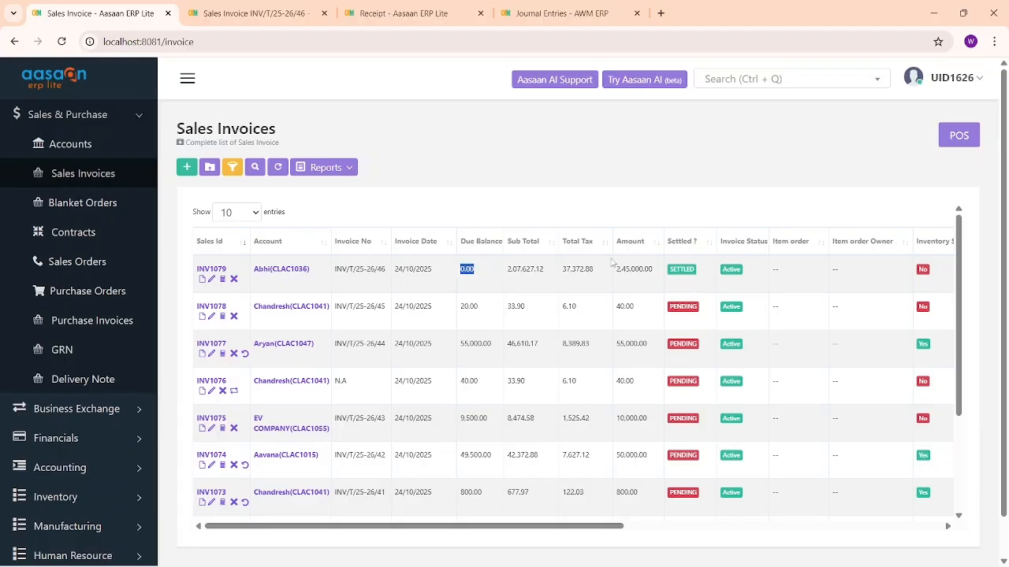
drag(616, 268, 644, 270)
click(557, 281)
scroll(506, 283, down, 1)
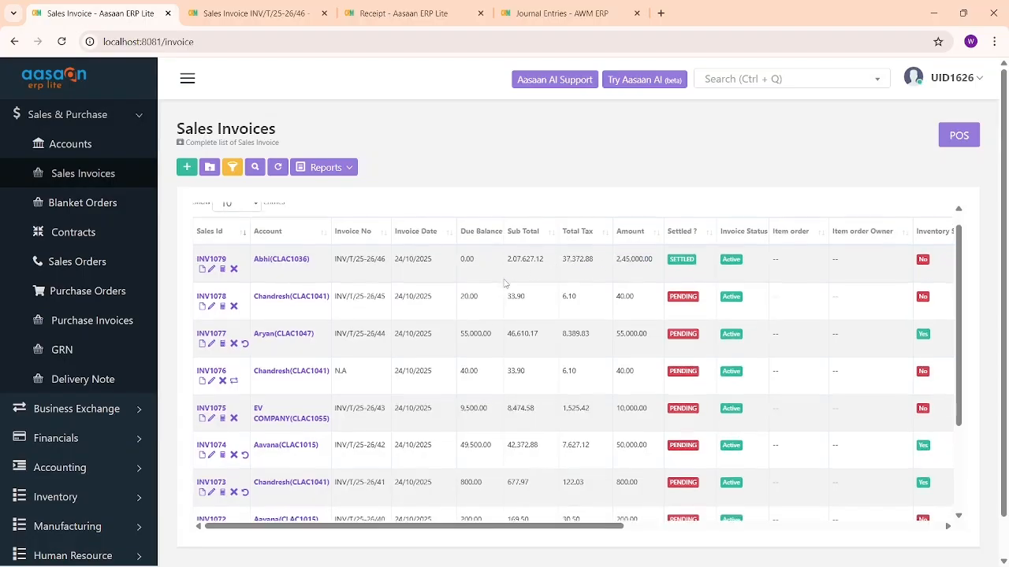
scroll(496, 277, up, 1)
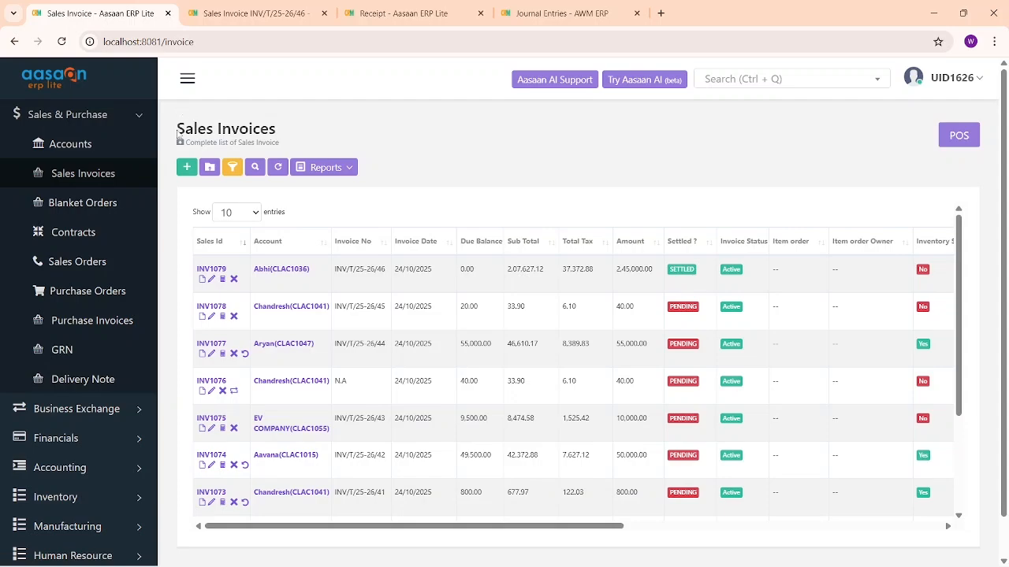
Create a new sales invoice record, mark it as a new account, and enter the customer's name.
drag(178, 135, 337, 126)
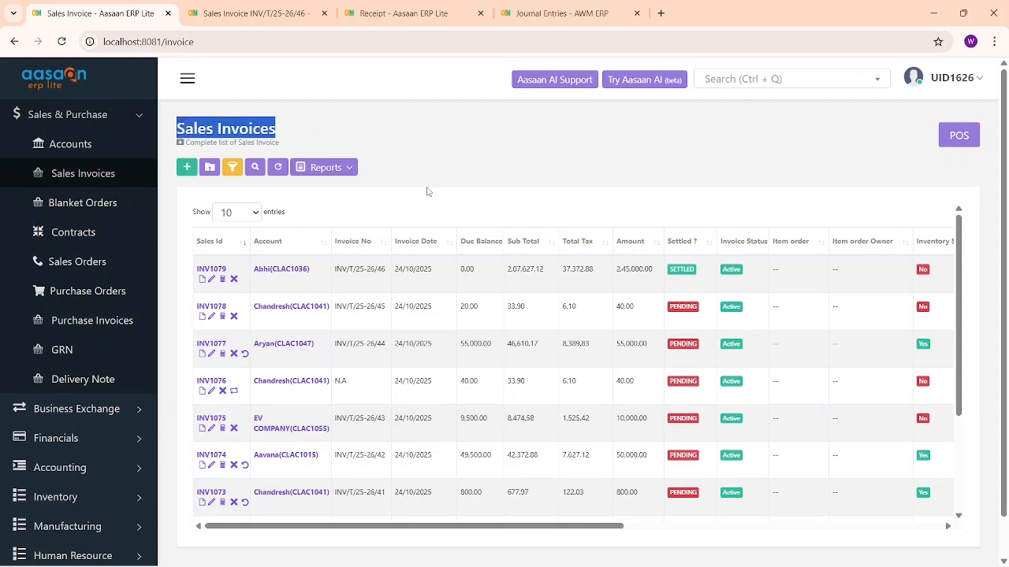
click(522, 170)
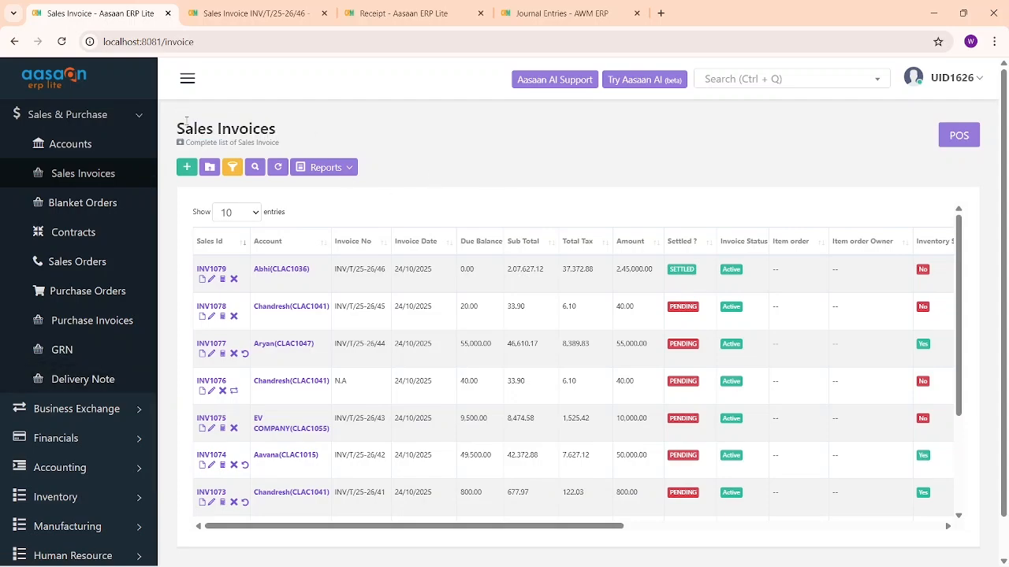
drag(186, 120, 280, 158)
click(187, 167)
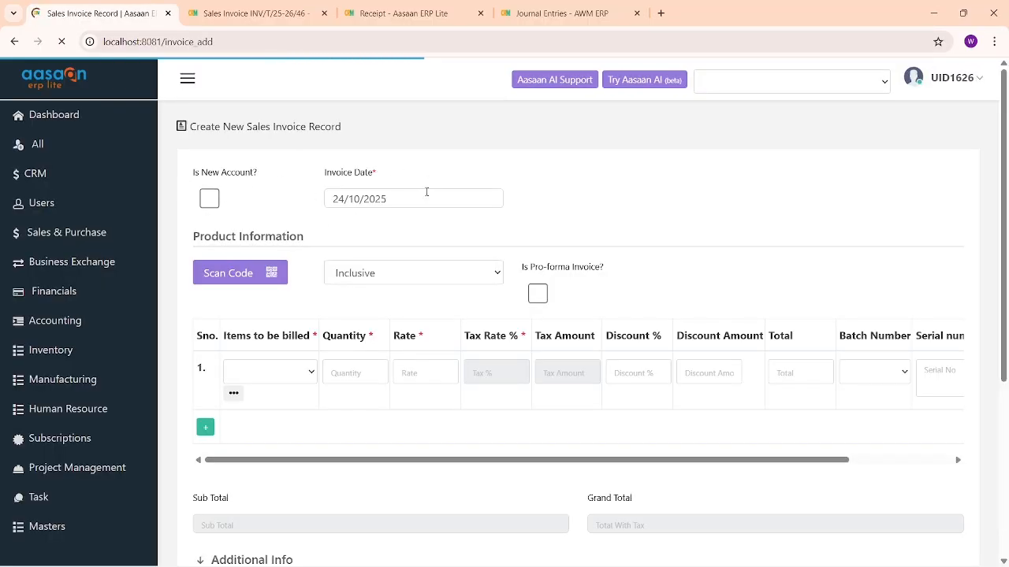
click(209, 199)
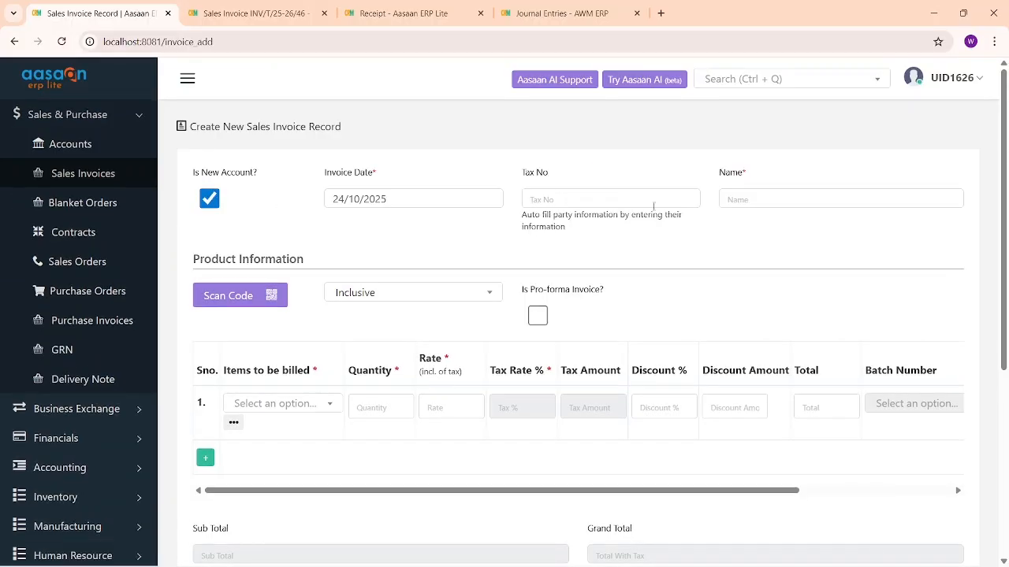
text(Trevor)
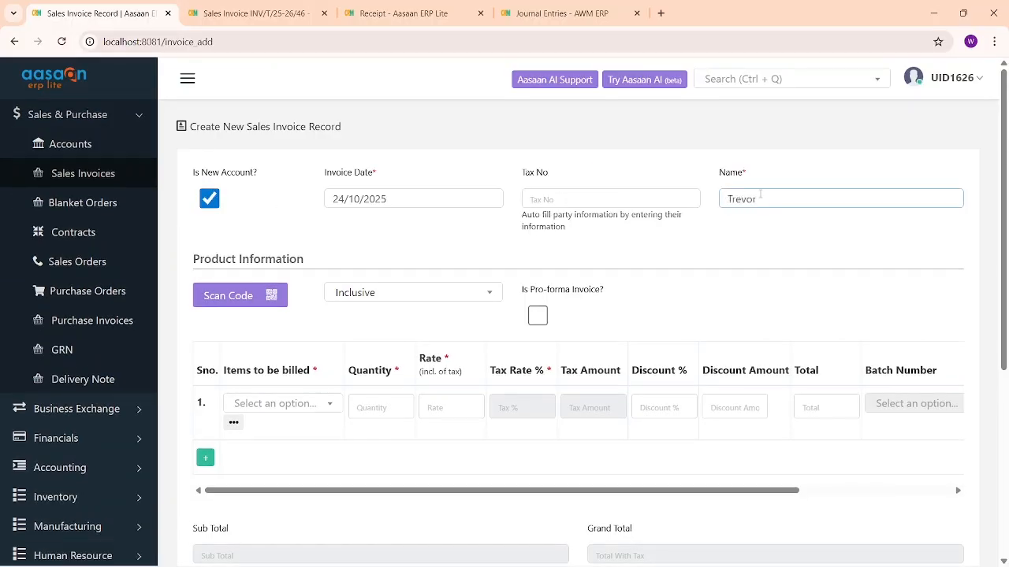
Add the Air Conditioner item (ITM1134) to the invoice's first product line with a quantity of 1.
scroll(489, 288, down, 1)
click(298, 315)
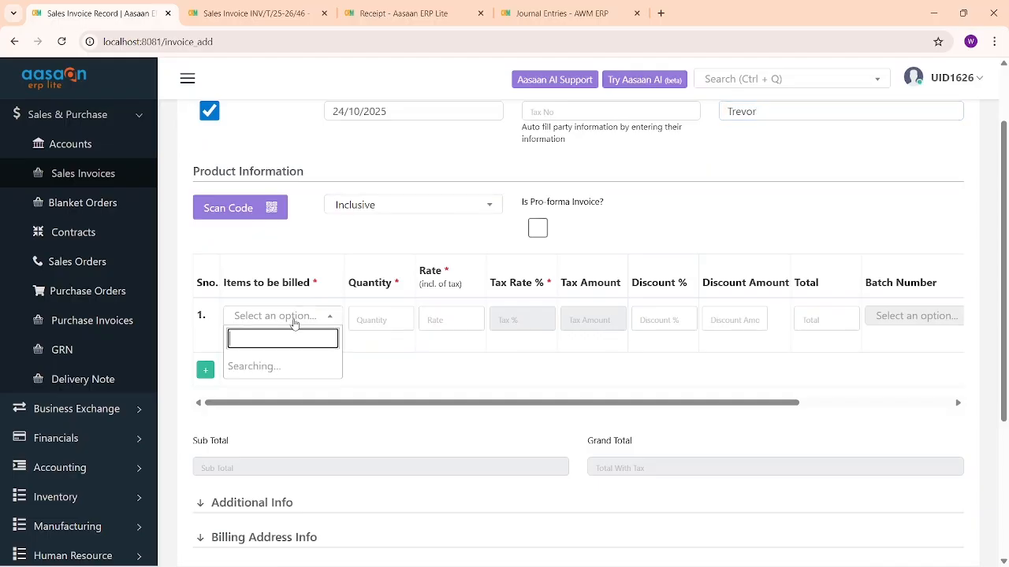
text(a)
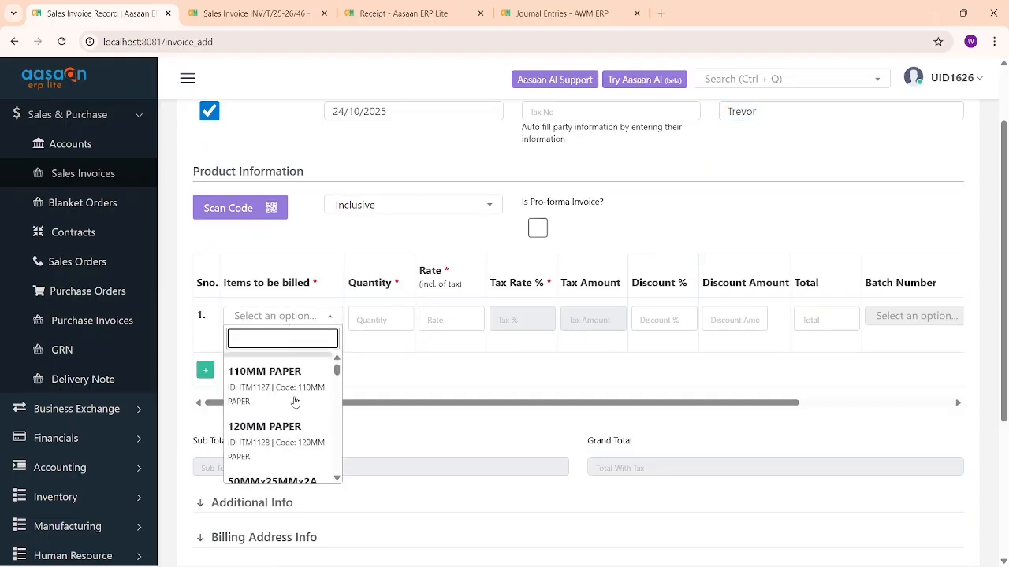
scroll(295, 402, down, 1)
scroll(294, 400, up, 1)
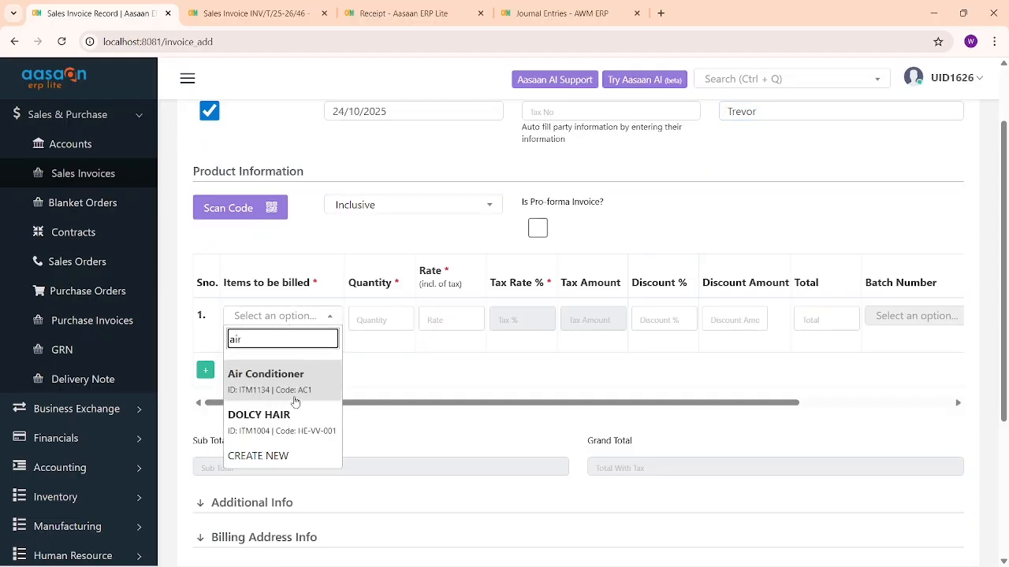
click(293, 394)
click(470, 321)
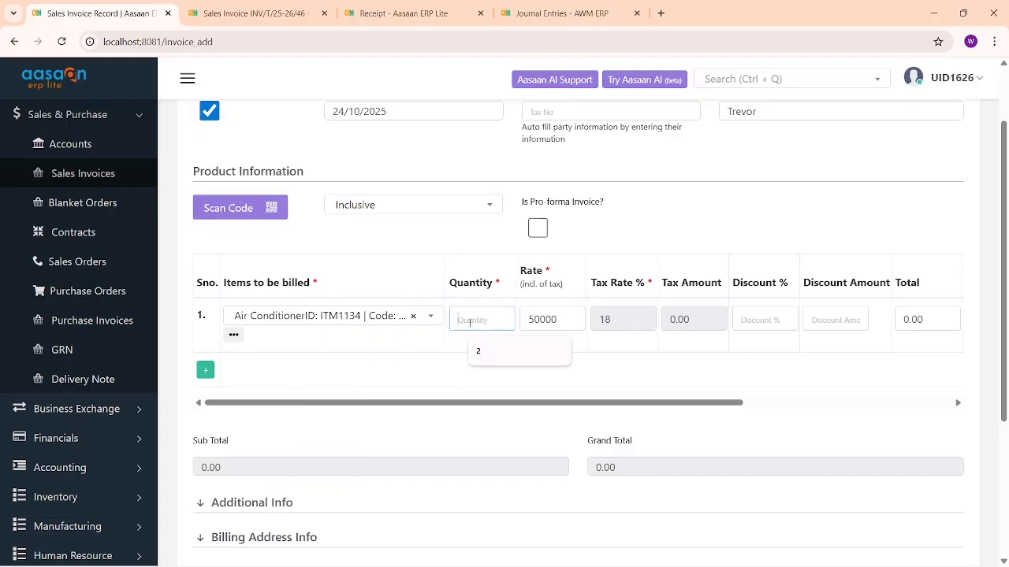
text(1)
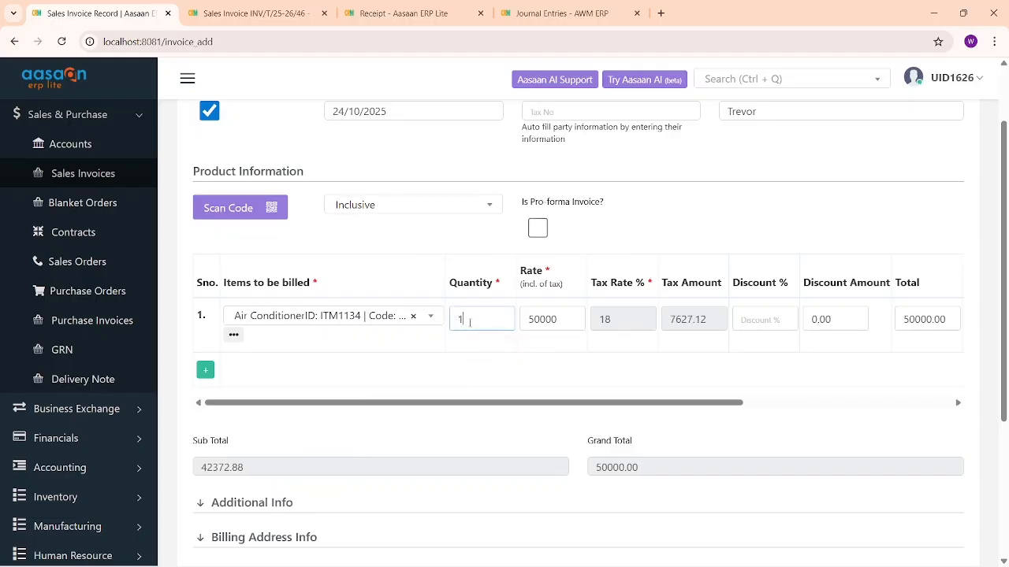
click(619, 354)
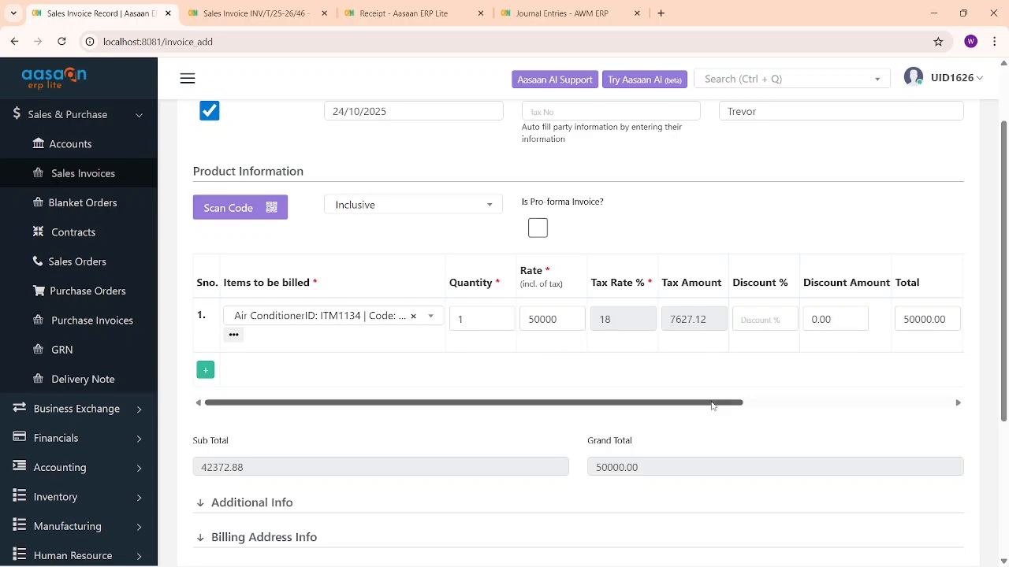
Assign batch number 888723 to the air conditioner line.
drag(717, 403, 879, 403)
click(821, 318)
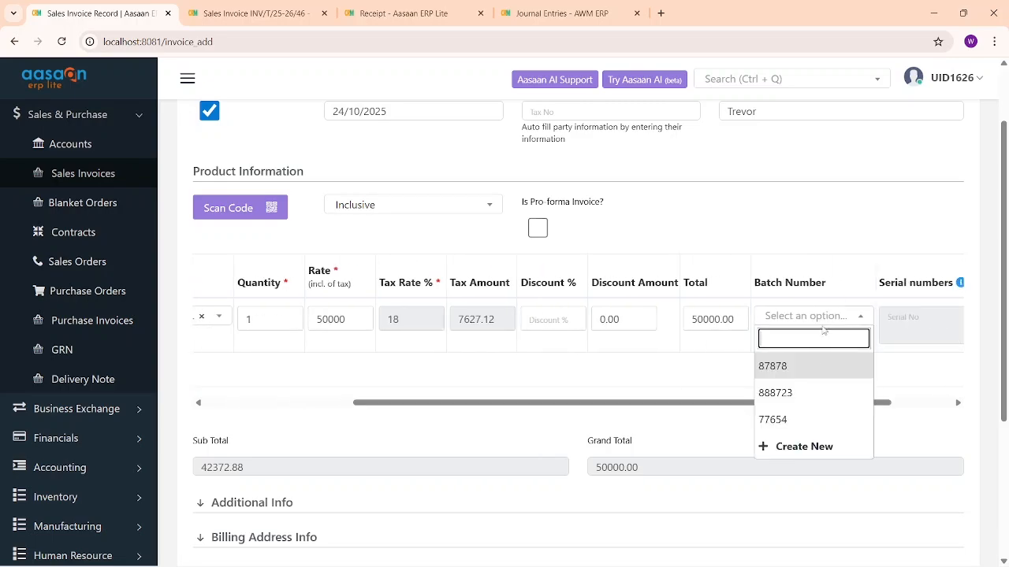
click(816, 393)
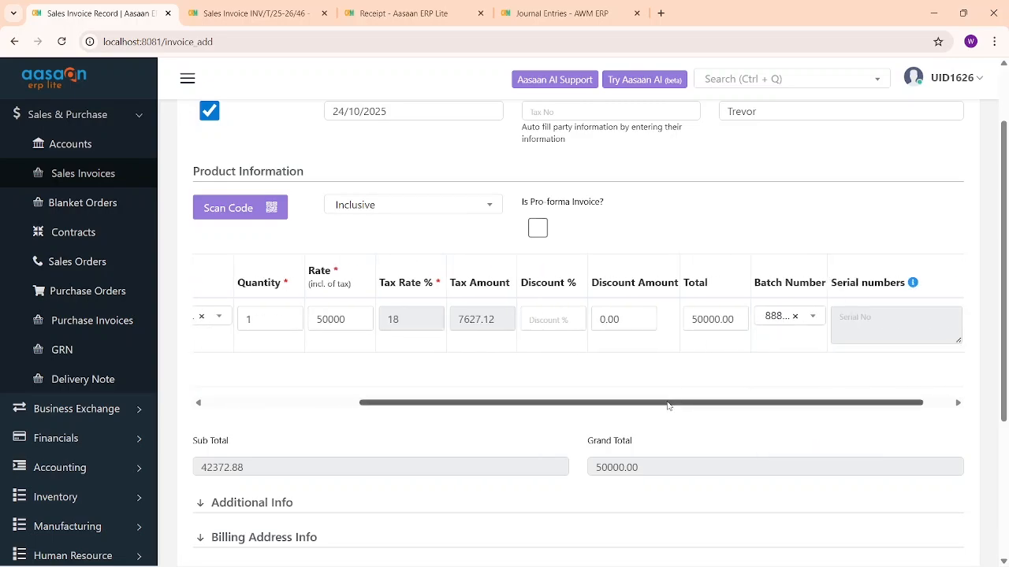
drag(667, 403, 434, 394)
scroll(446, 364, down, 2)
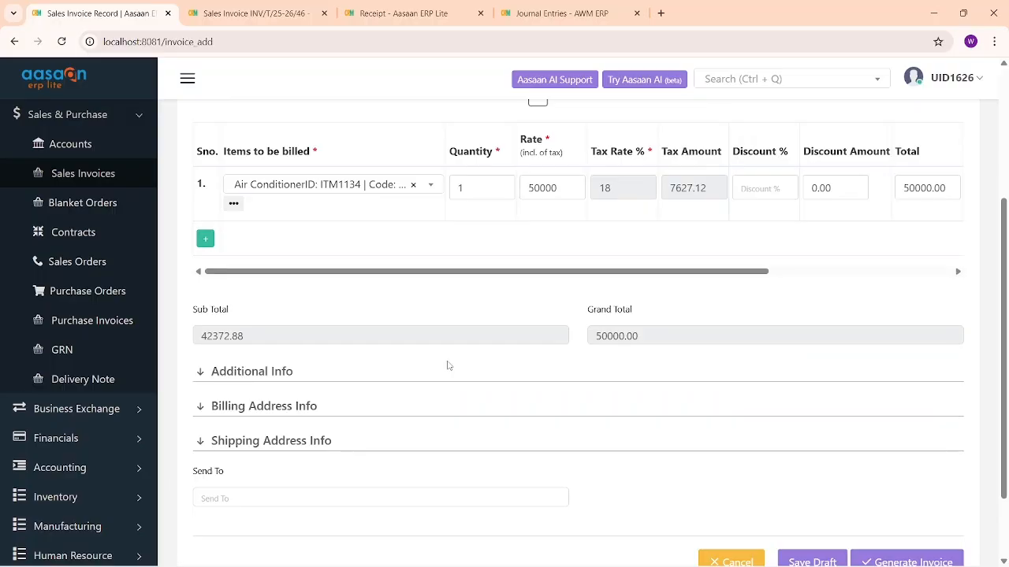
scroll(310, 384, down, 1)
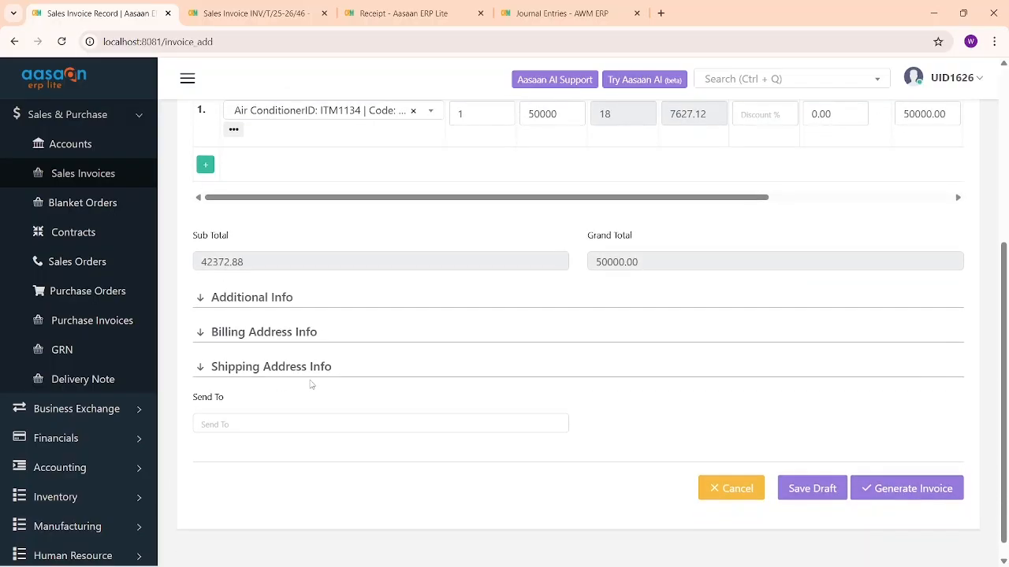
Open the inventory batch number list in a new tab and check the quantities of air conditioner batches 77654 and 888723.
scroll(754, 331, up, 2)
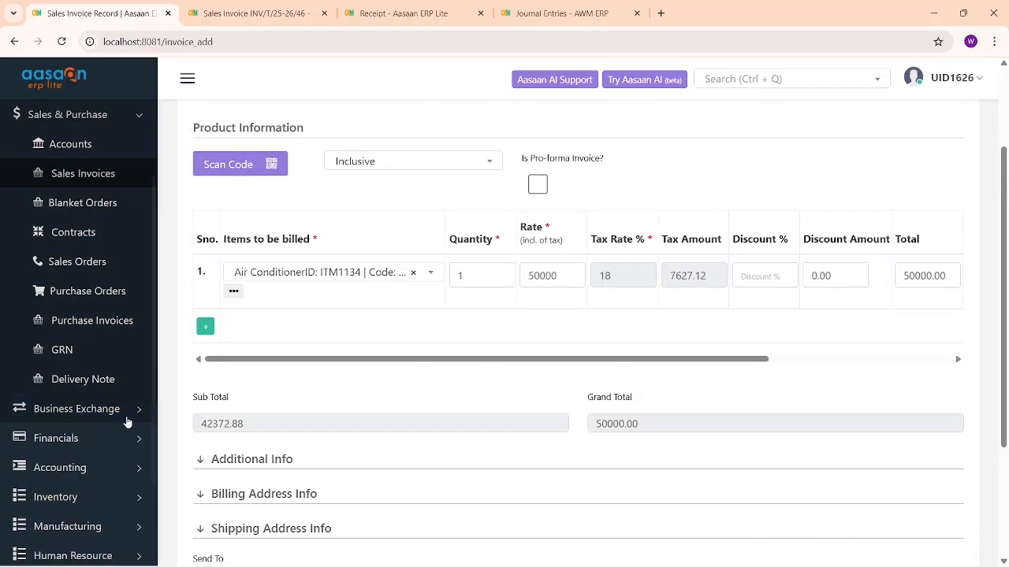
scroll(84, 502, down, 1)
click(85, 489)
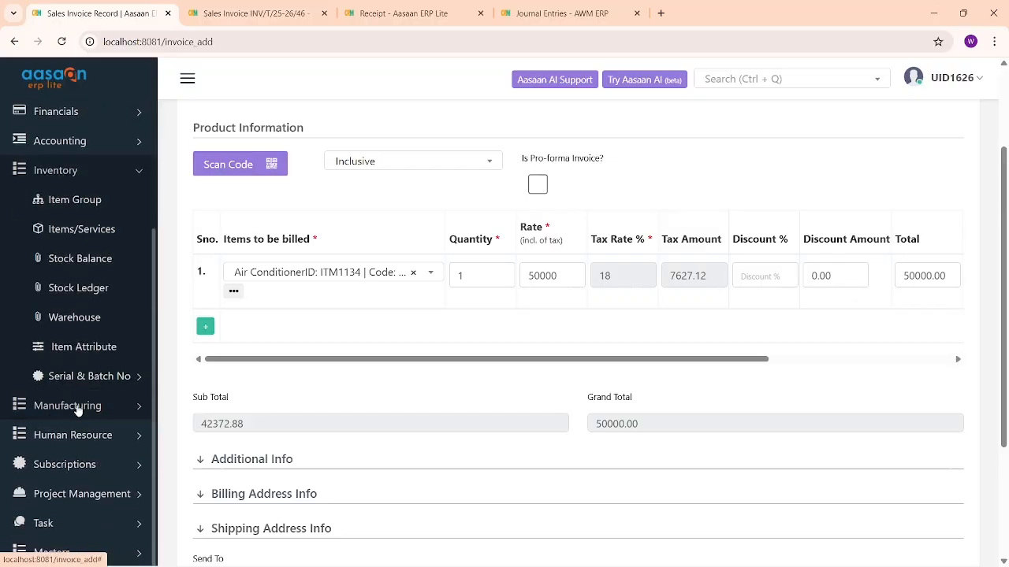
click(98, 381)
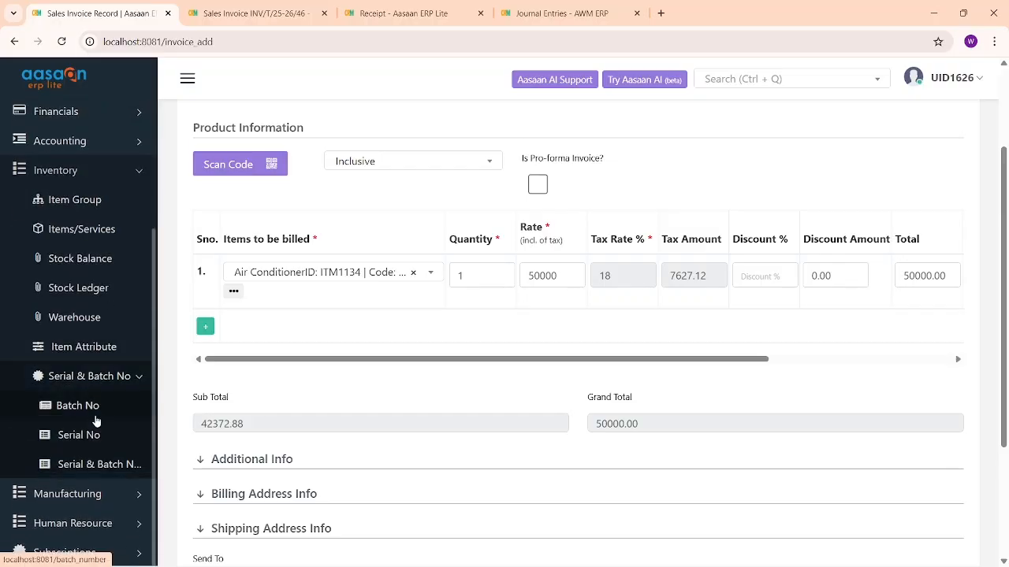
middle_click(93, 405)
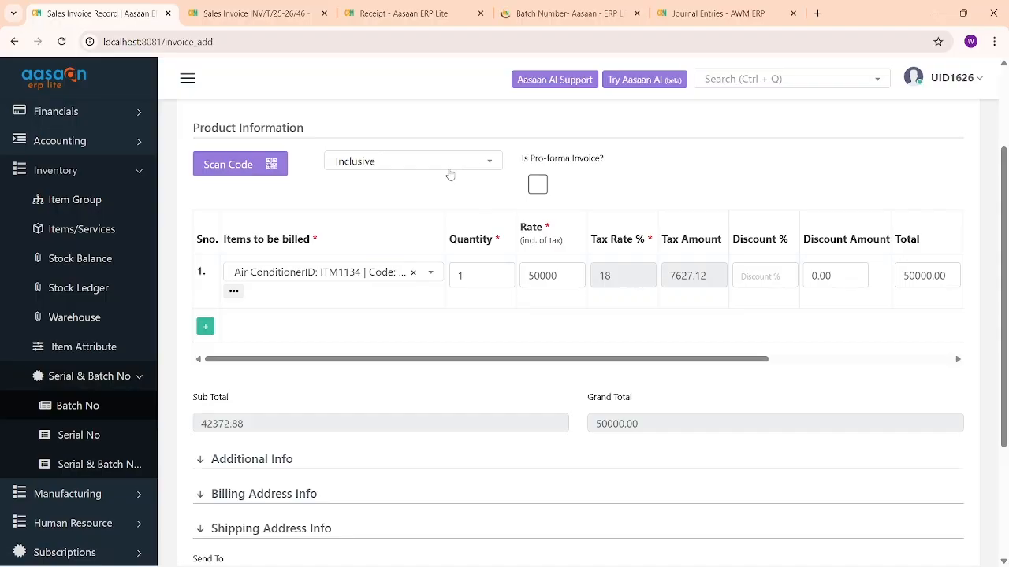
click(543, 11)
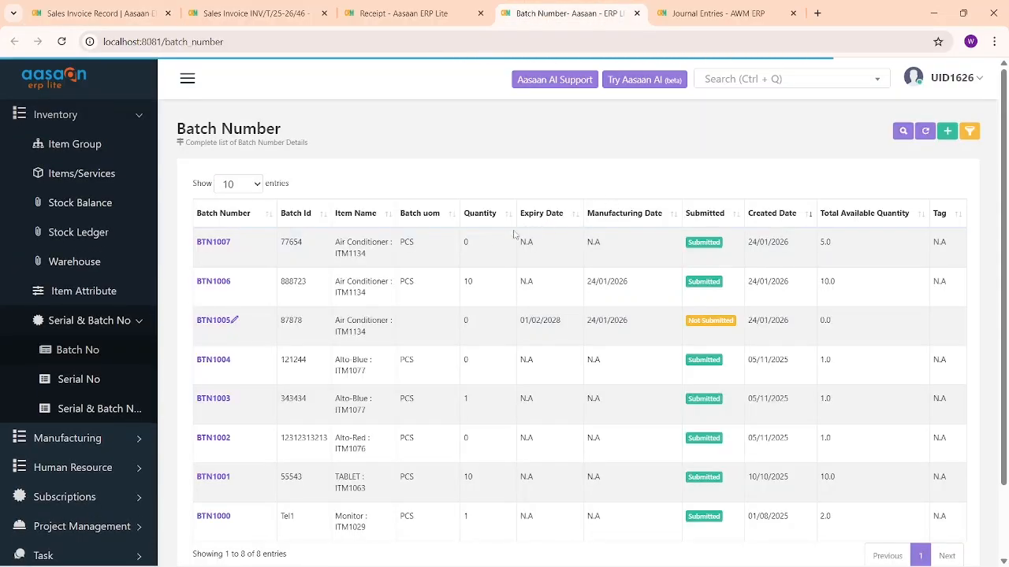
double_click(465, 242)
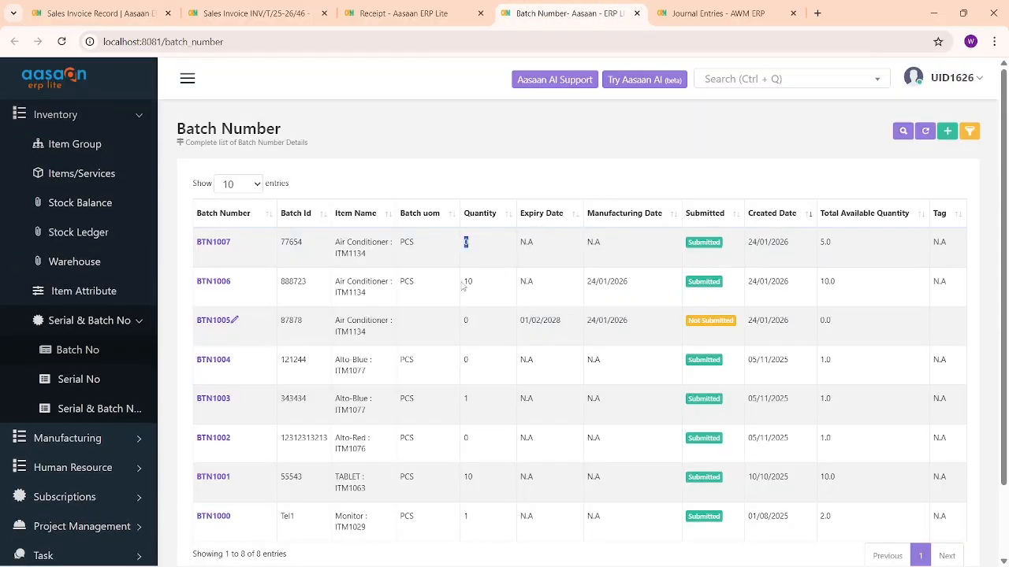
double_click(298, 286)
double_click(468, 283)
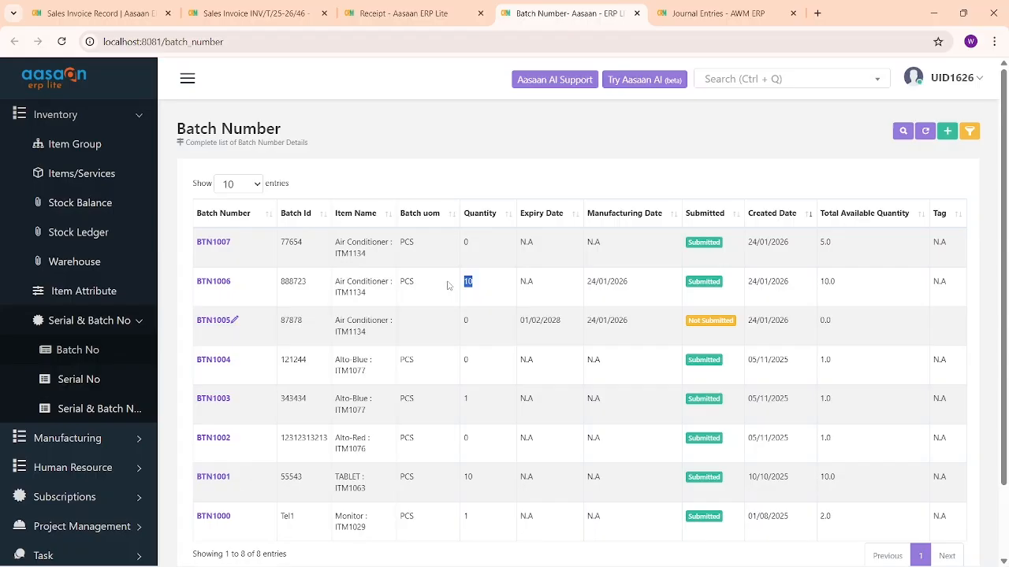
double_click(293, 282)
Return to the new sales invoice and reselect batch 888723 for the air conditioner line.
click(252, 13)
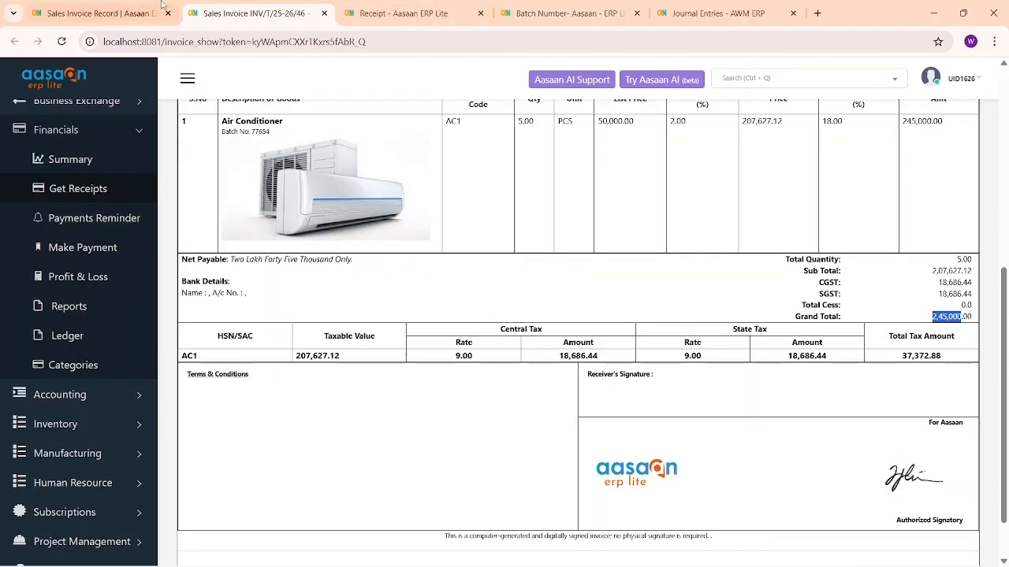
click(98, 13)
drag(717, 368, 905, 371)
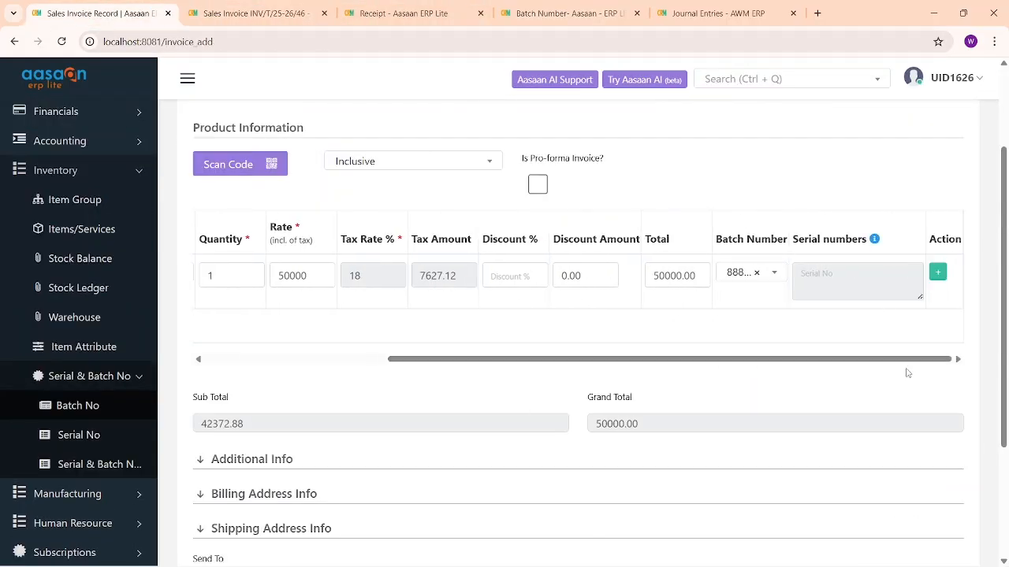
click(732, 273)
click(746, 356)
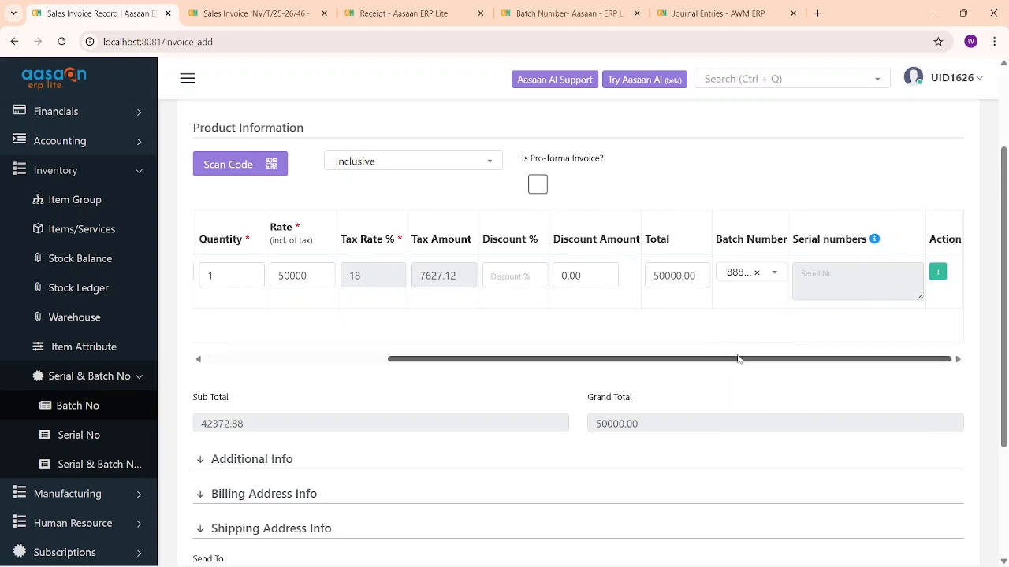
drag(640, 365, 457, 368)
scroll(511, 307, up, 3)
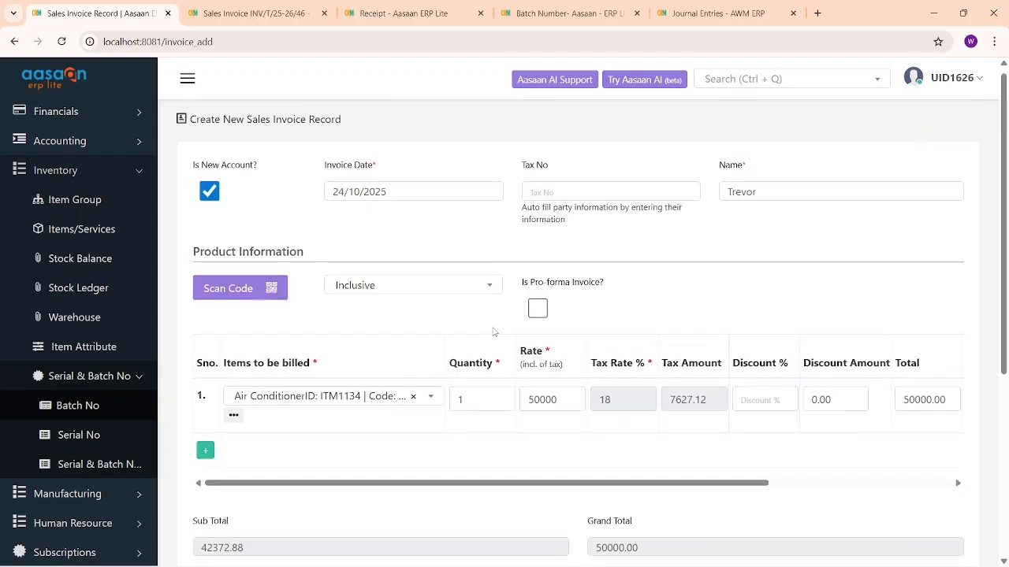
Mark the new sales invoice as a pro-forma invoice.
drag(517, 295, 649, 288)
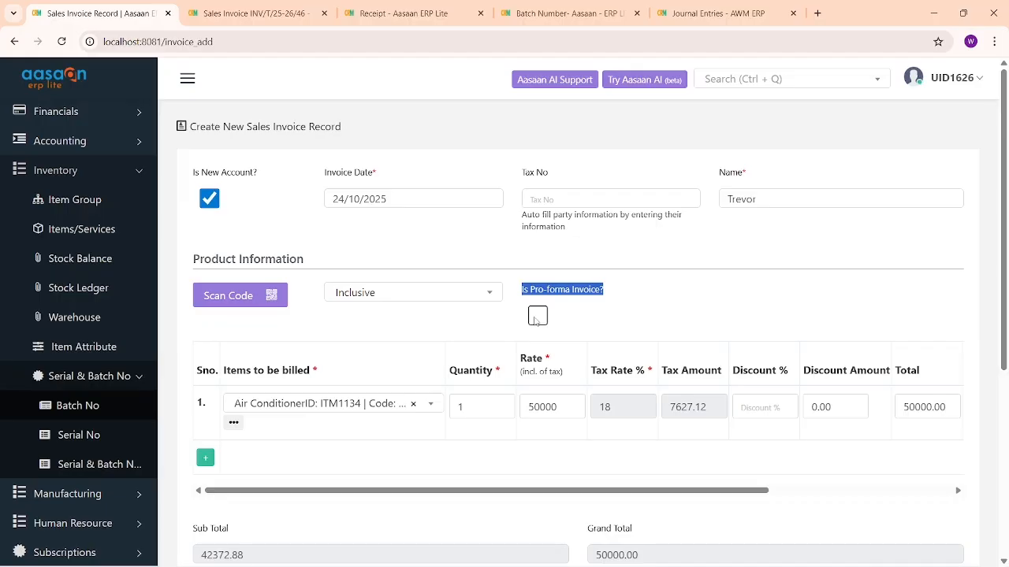
click(536, 318)
click(536, 287)
drag(522, 288, 642, 300)
click(537, 316)
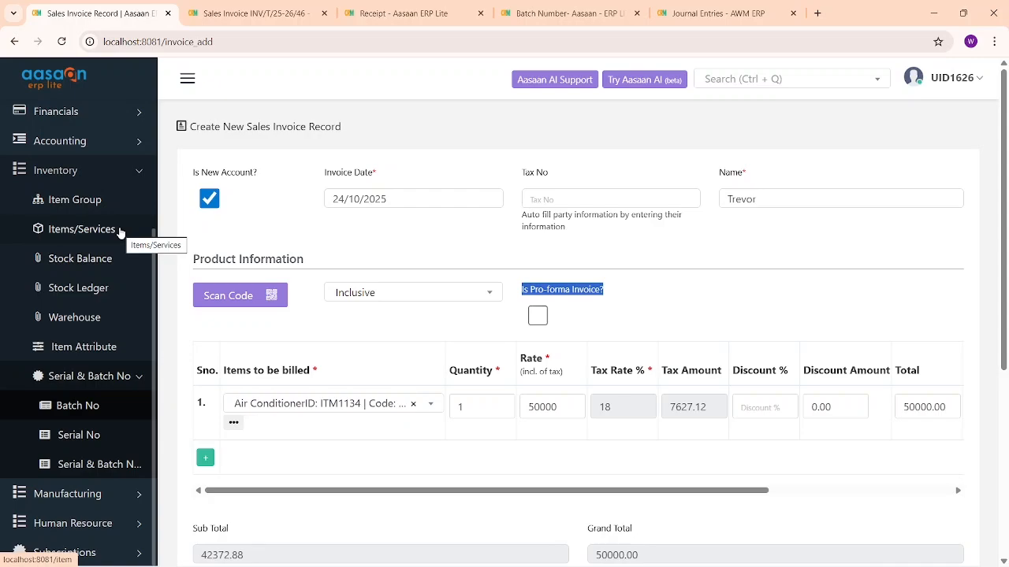
scroll(490, 326, down, 1)
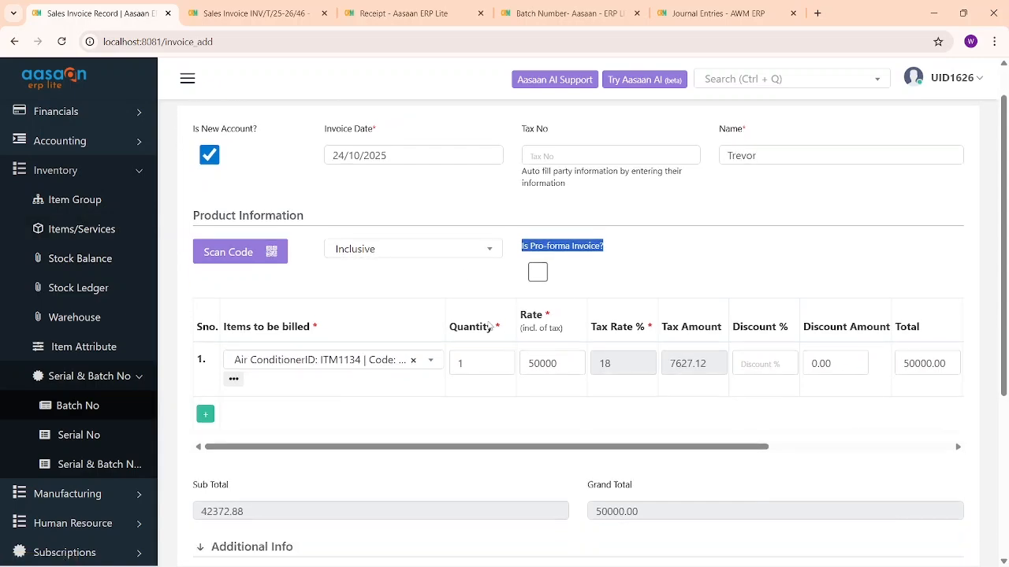
scroll(489, 327, down, 3)
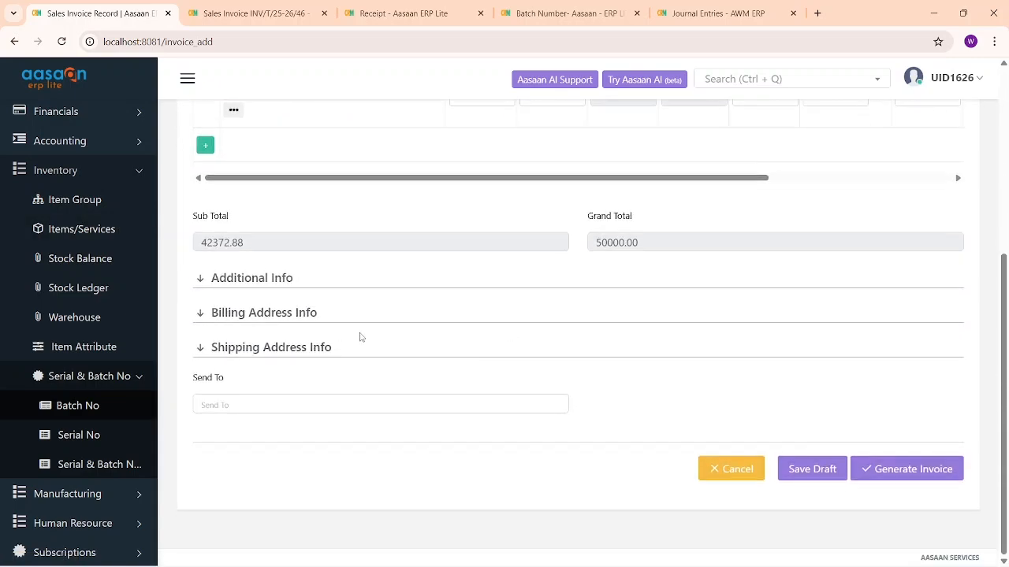
scroll(596, 372, up, 3)
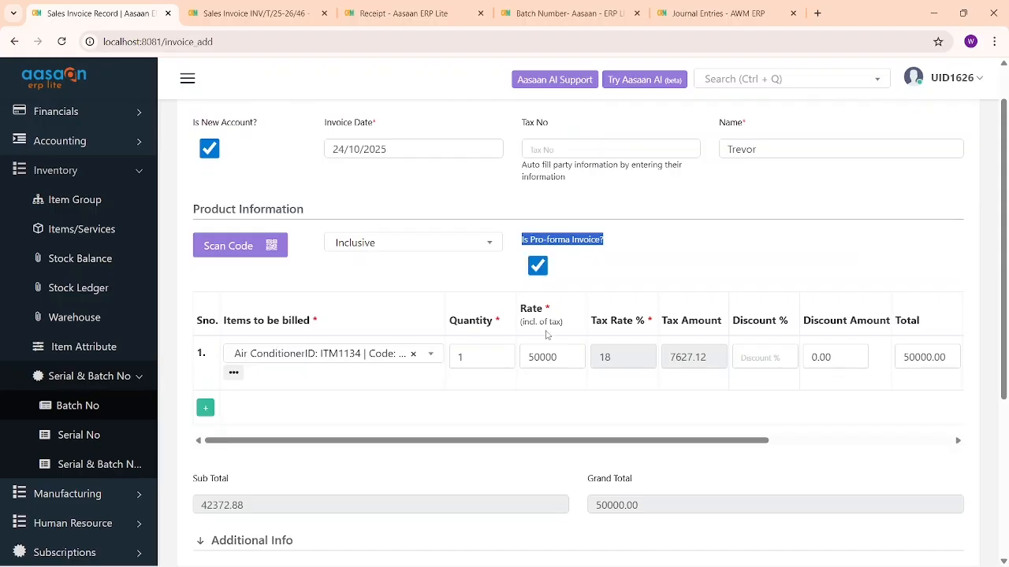
scroll(373, 315, down, 3)
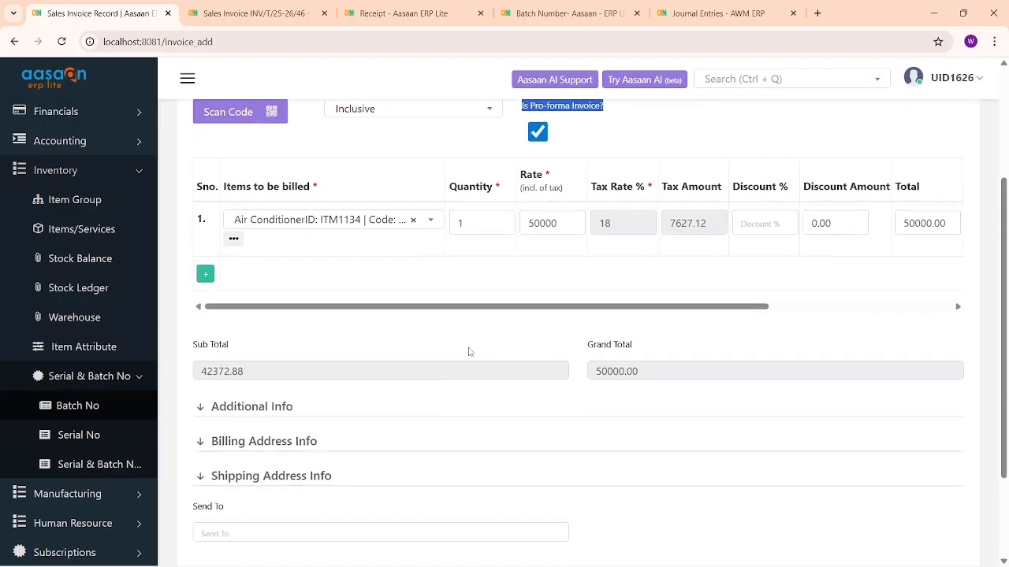
Enter the customer's street address in the billing address details and copy it into the shipping address.
click(296, 313)
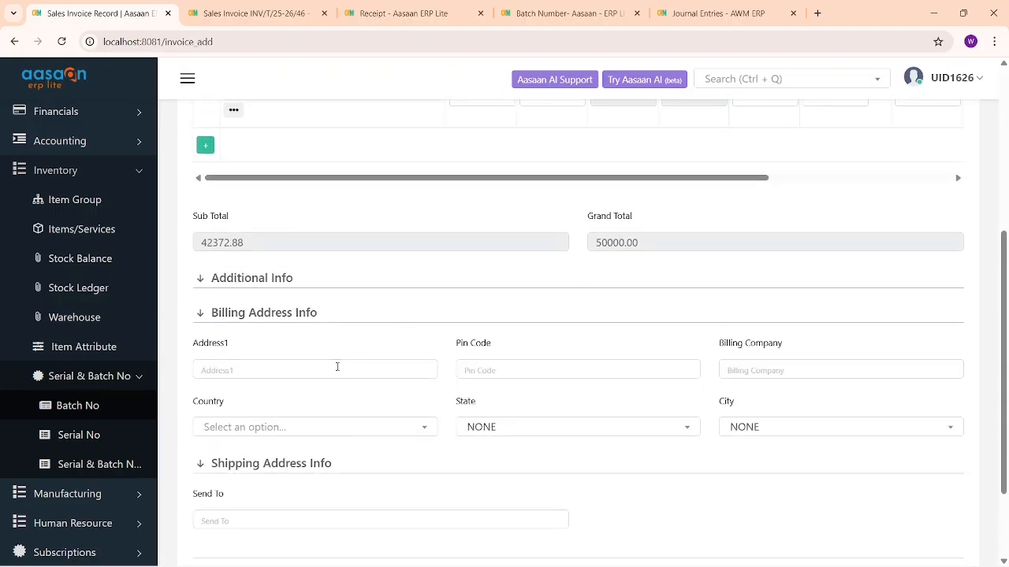
click(338, 367)
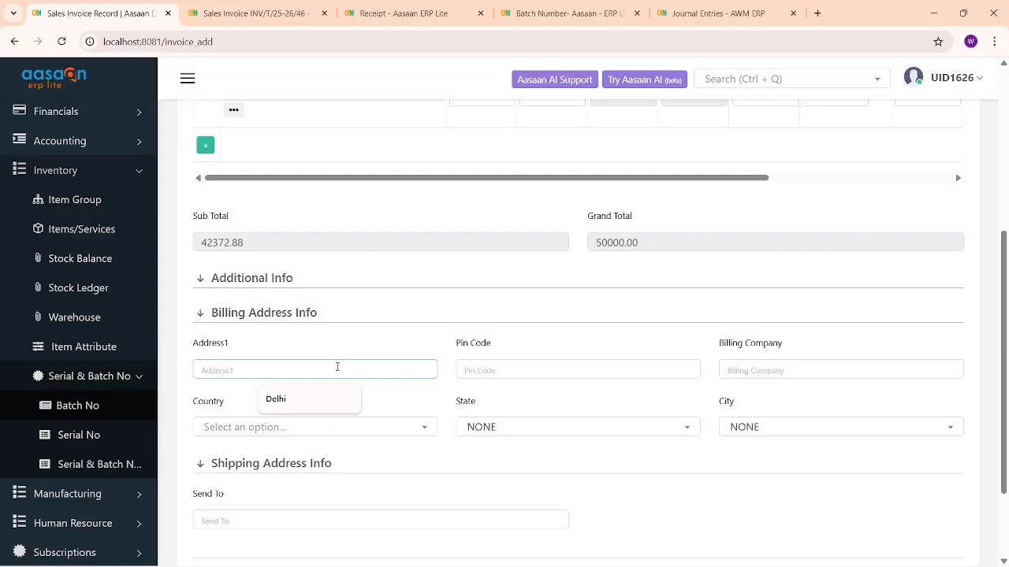
text(JD ROAD)
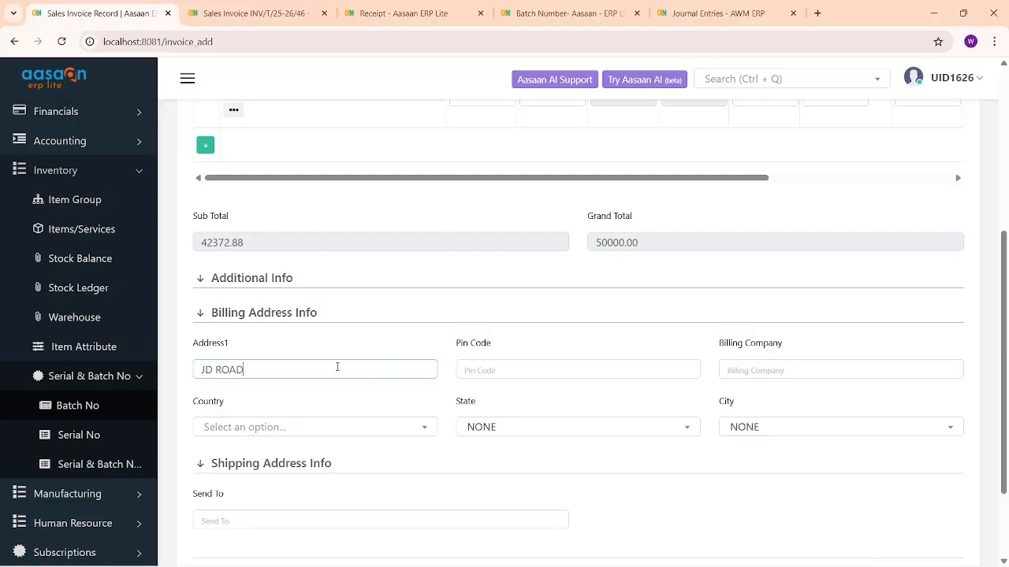
key(ctrl+a)
key(ctrl+c)
click(549, 376)
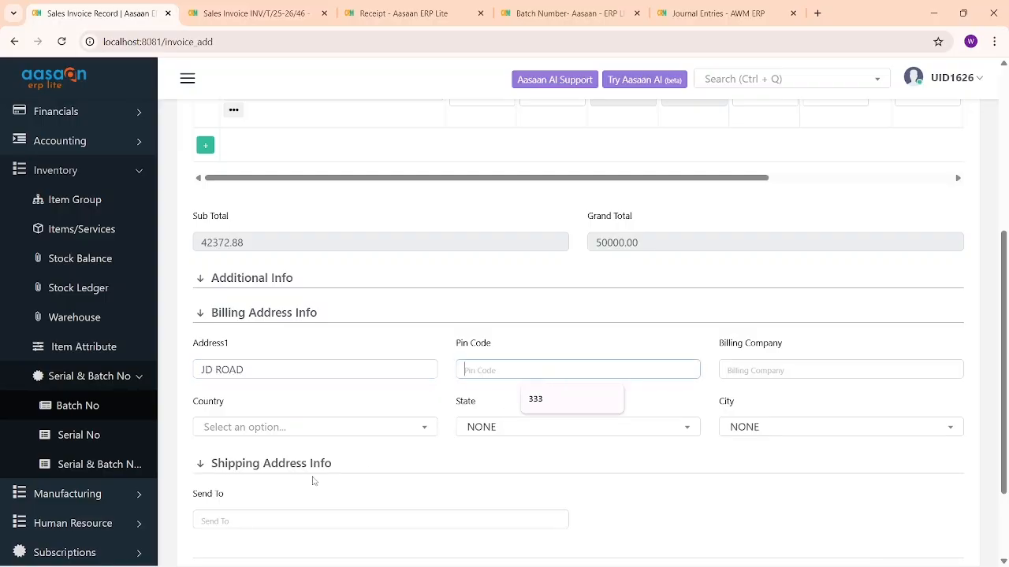
click(308, 465)
scroll(288, 425, down, 2)
click(283, 393)
key(ctrl+v)
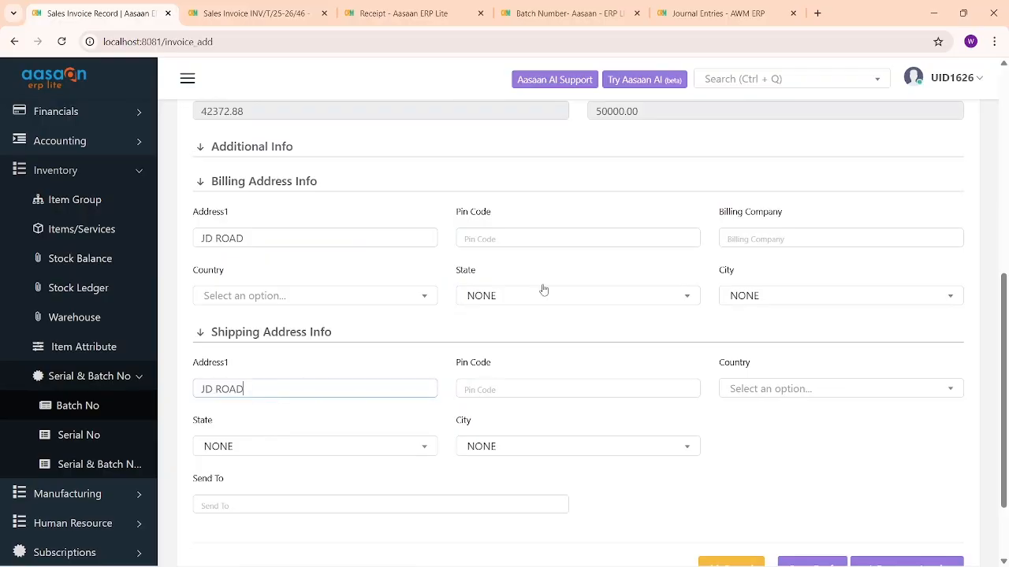
Enter the customer's postal code in the billing address and copy it into the shipping address.
click(569, 240)
text(454545)
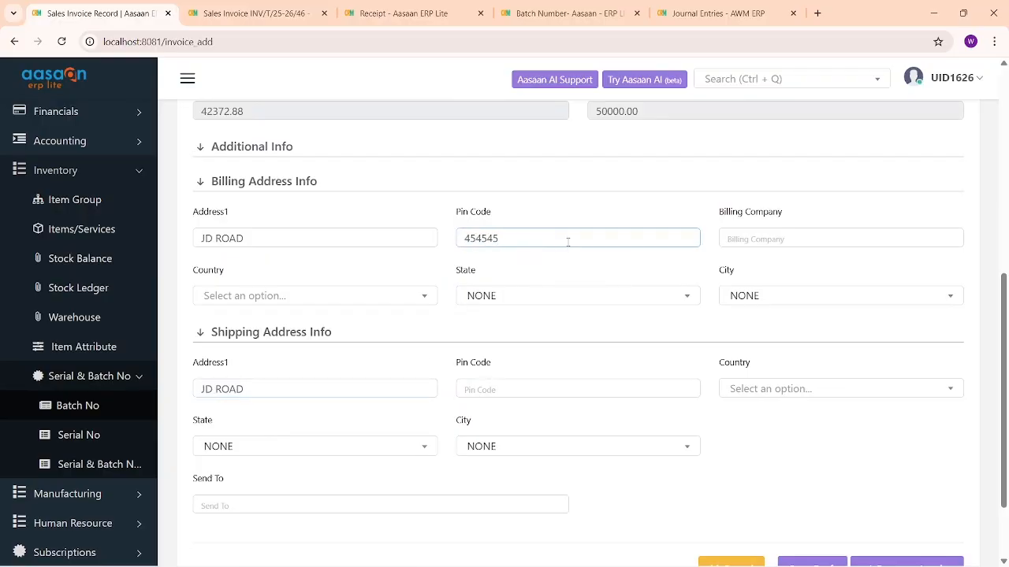
key(ctrl+a)
key(ctrl+c)
click(553, 388)
key(ctrl+v)
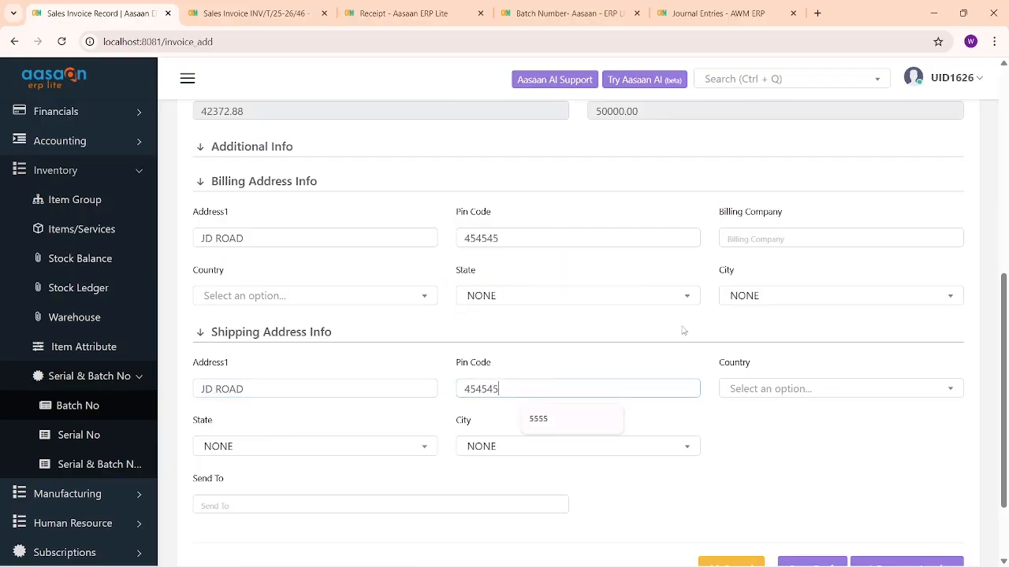
Set the billing address country to Albania and the state to Berat.
click(774, 239)
click(275, 296)
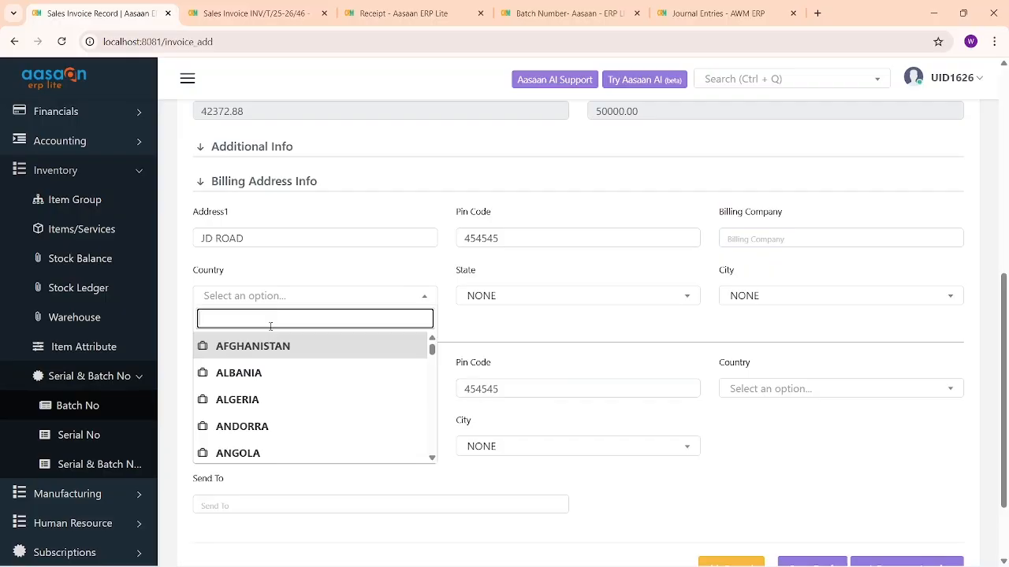
click(270, 373)
click(603, 297)
click(552, 372)
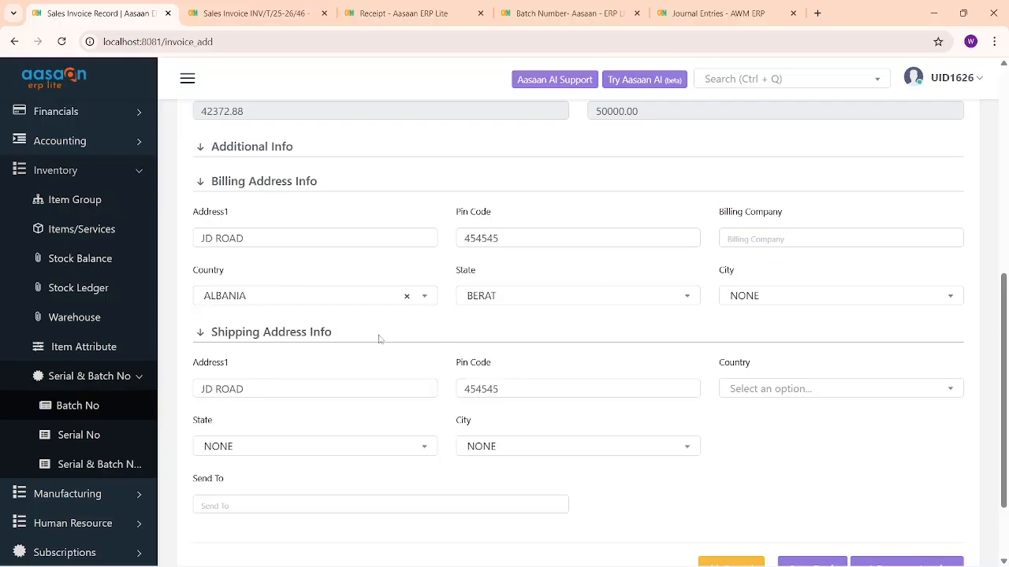
Change the billing address country to India and select Delhi as the state.
click(303, 297)
text(ind)
key(Return)
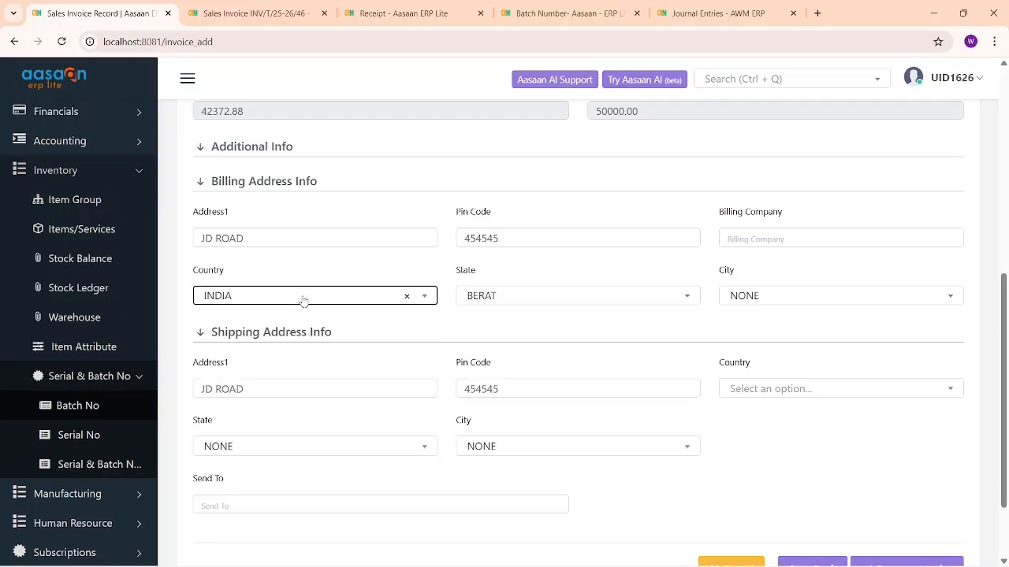
key(Tab)
key(Return)
text(Del)
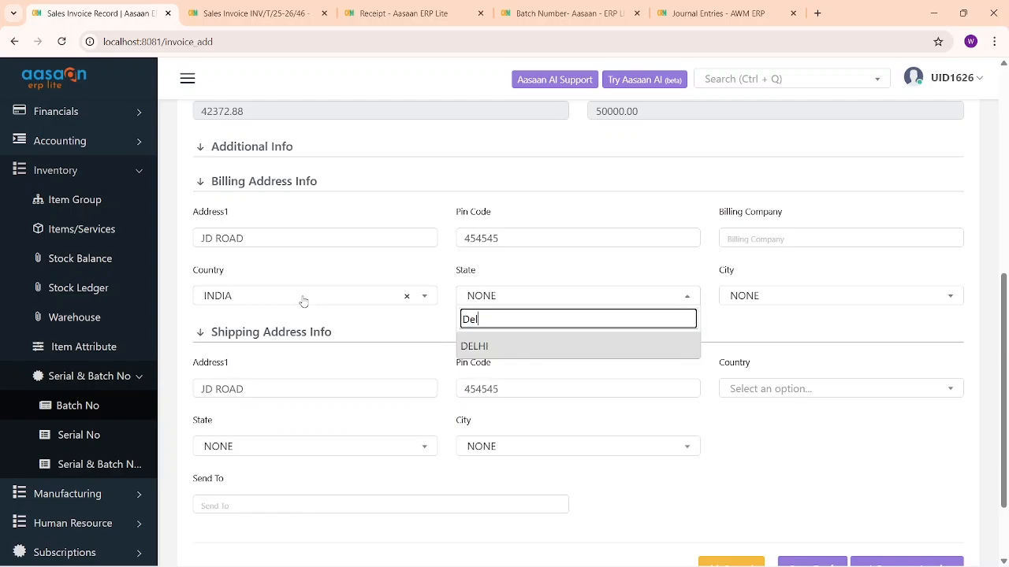
key(Return)
key(Tab)
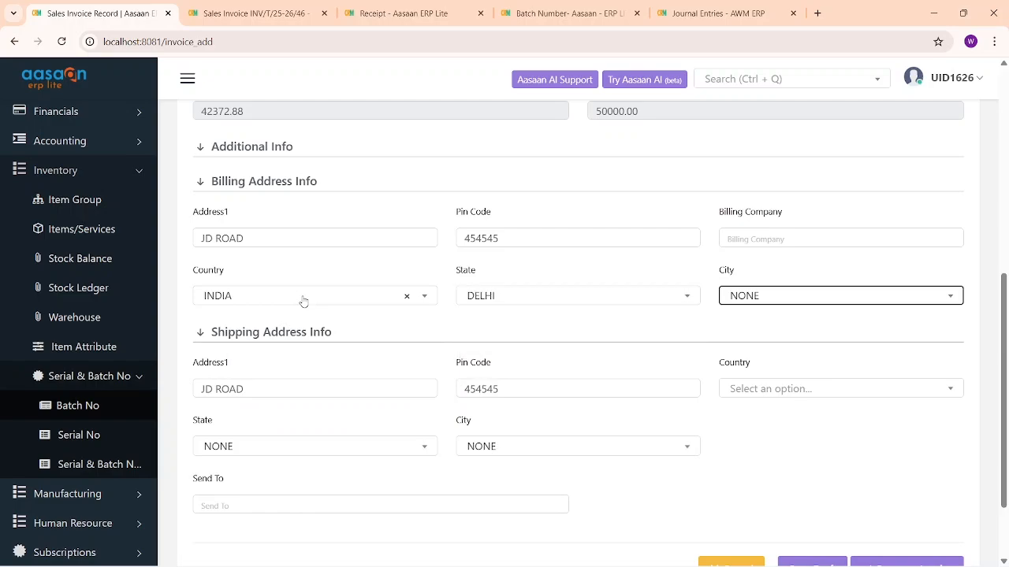
Change the billing state to Chandigarh and select Chandigarh as the billing city.
click(477, 308)
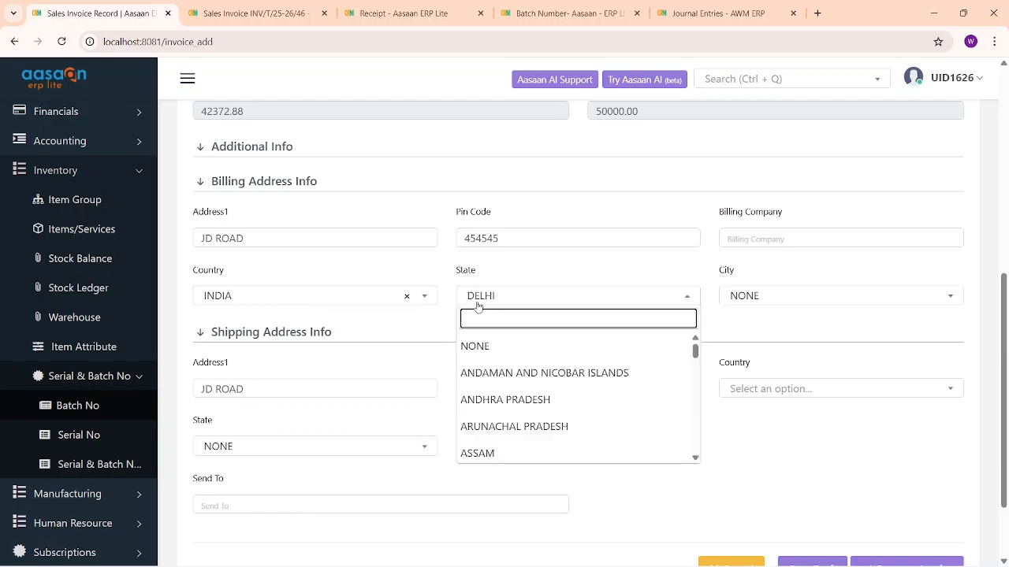
scroll(516, 401, down, 2)
click(531, 383)
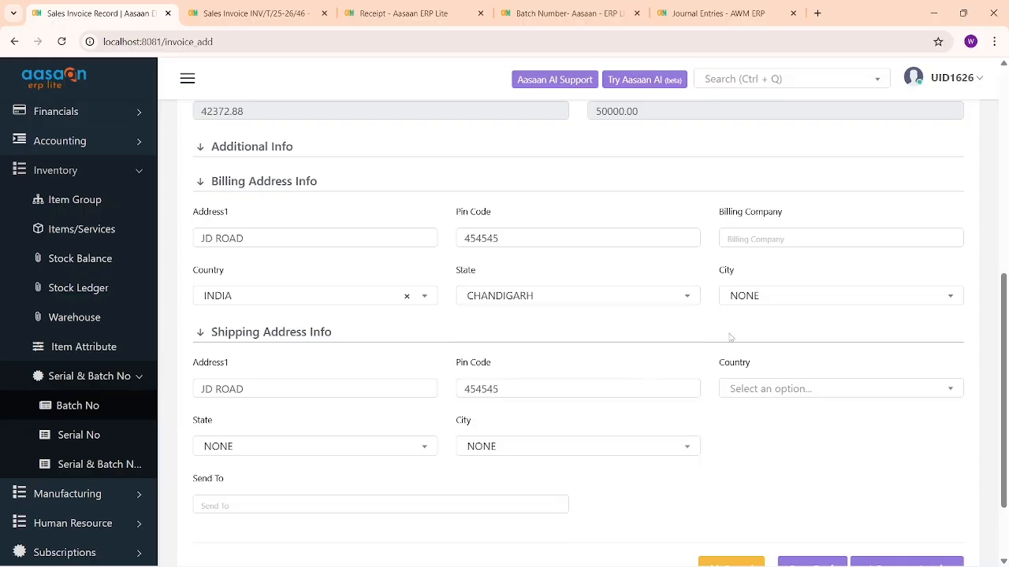
click(749, 307)
click(763, 371)
Set the shipping address country to India.
click(798, 390)
text(i)
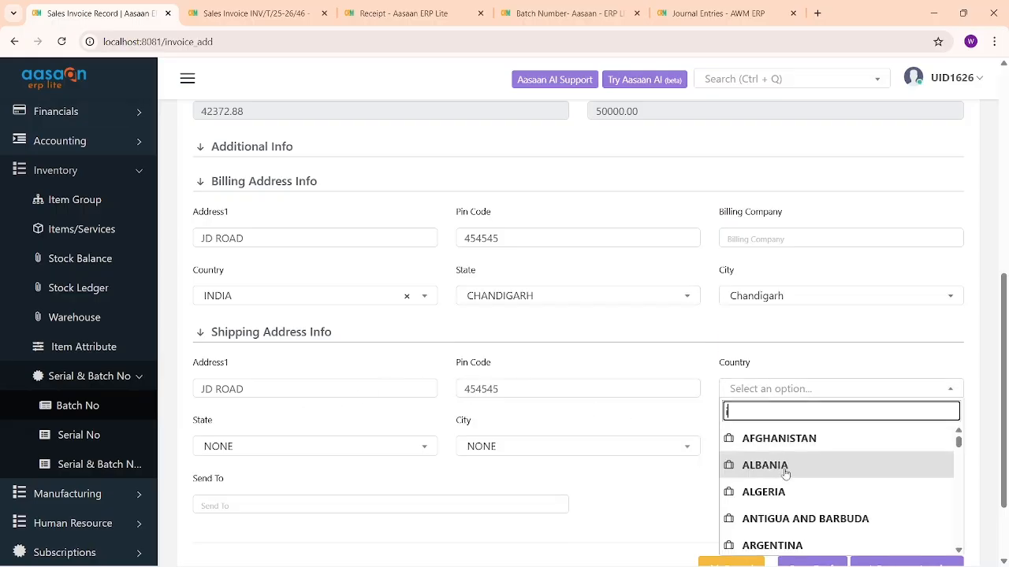
text(ni=di)
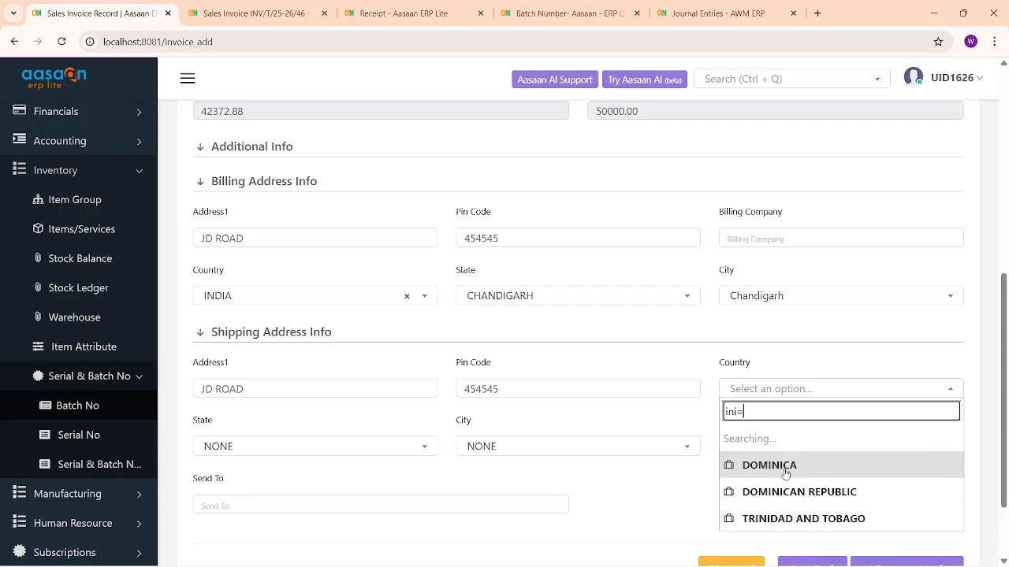
key(BackSpace)
key(BackSpace)
key(BackSpace)
key(BackSpace)
key(BackSpace)
text(i)
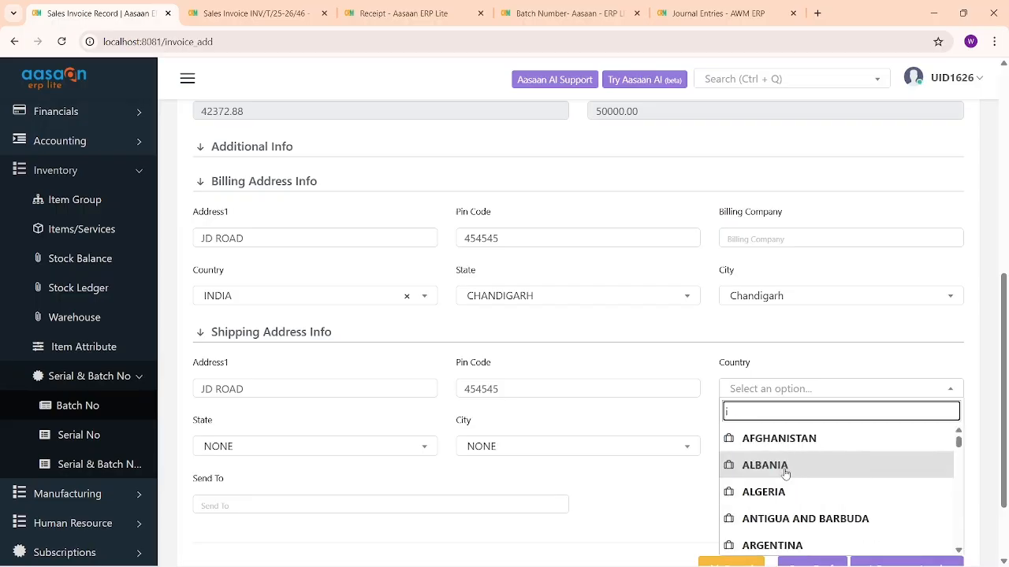
text(ndid)
key(BackSpace)
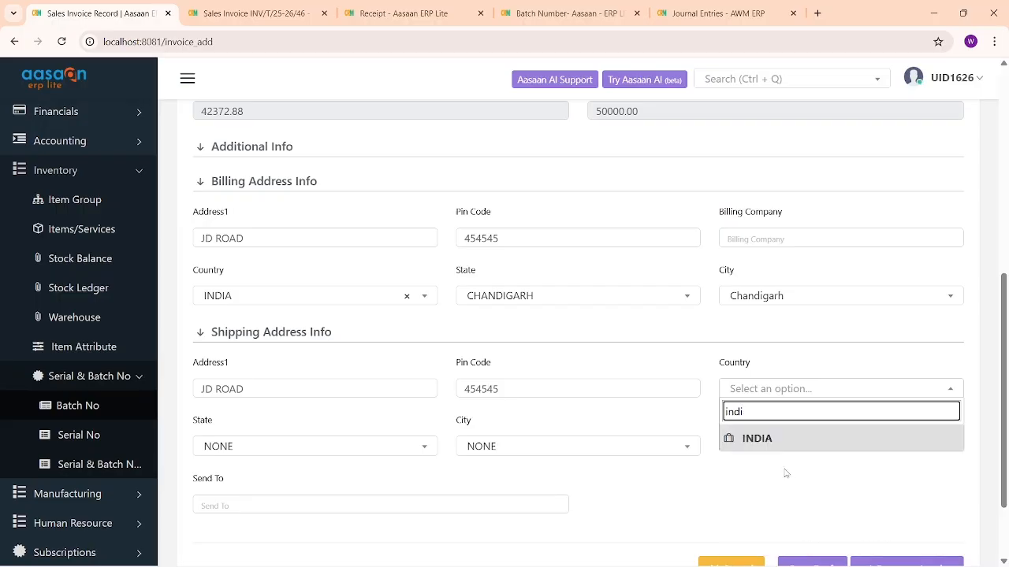
key(Return)
Select Arunachal Pradesh as the shipping state and Dibang Valley as the shipping city.
click(329, 446)
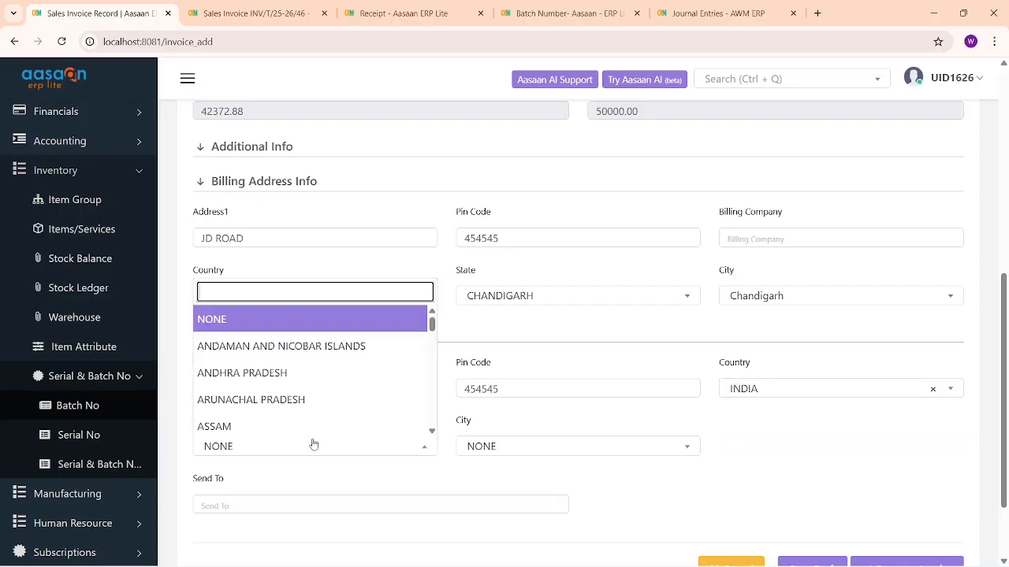
click(322, 399)
click(512, 453)
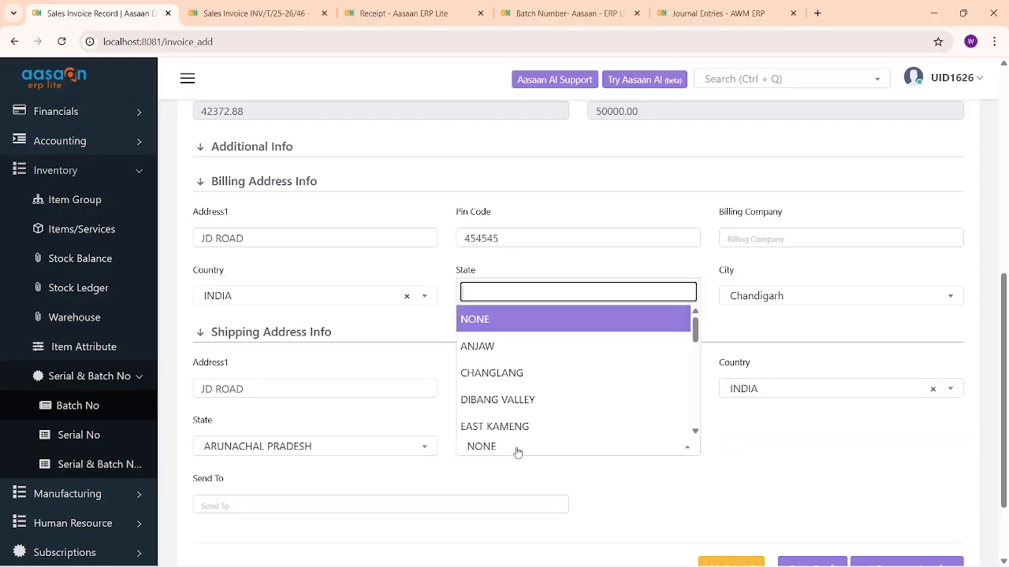
click(546, 405)
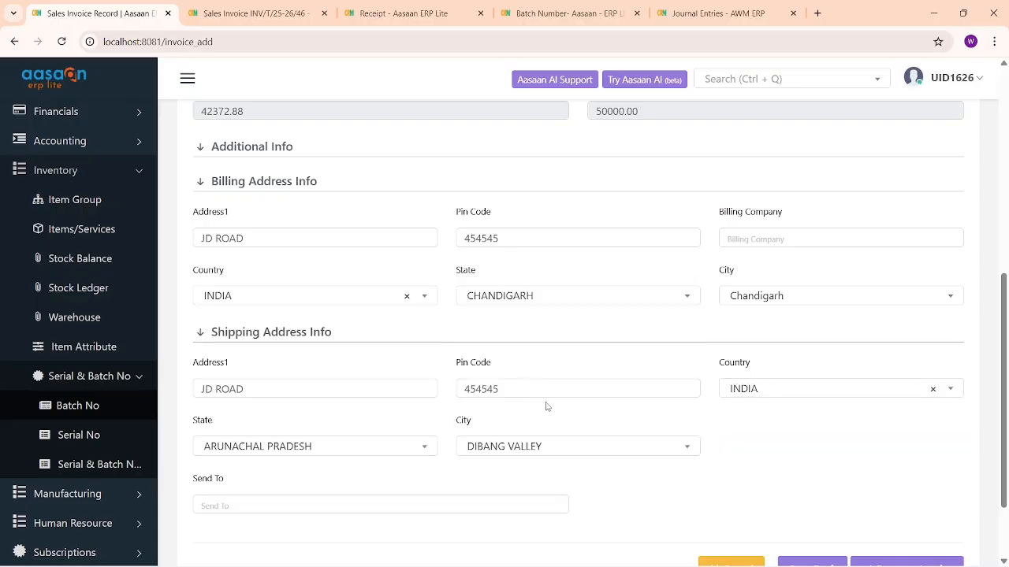
Change the shipping state to Chandigarh and select Chandigarh as the shipping city.
click(358, 449)
text(c)
click(252, 373)
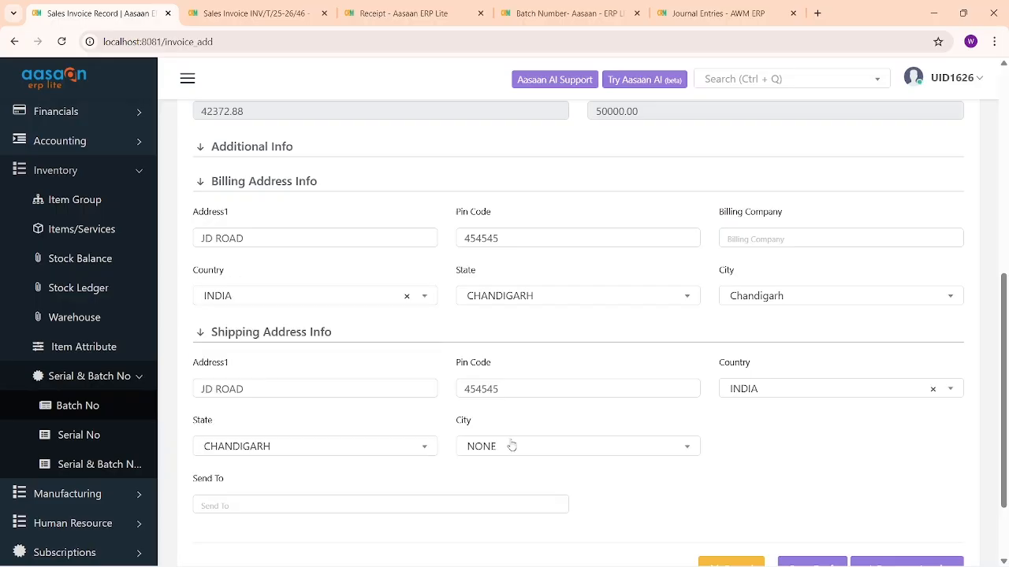
click(516, 448)
click(486, 524)
Generate the pro-forma invoice and decline saving the address in the browser.
scroll(786, 475, down, 2)
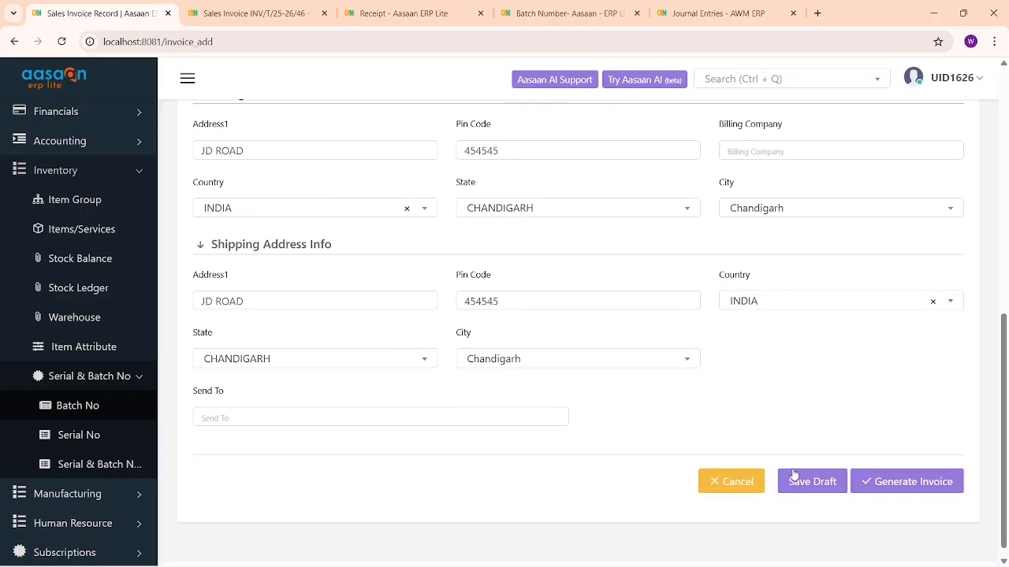
click(914, 481)
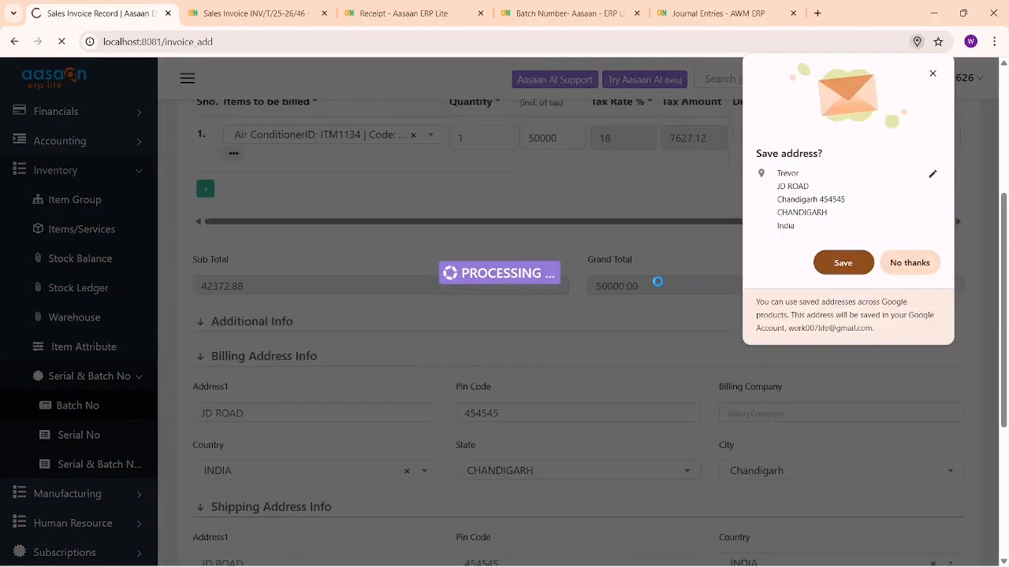
click(931, 270)
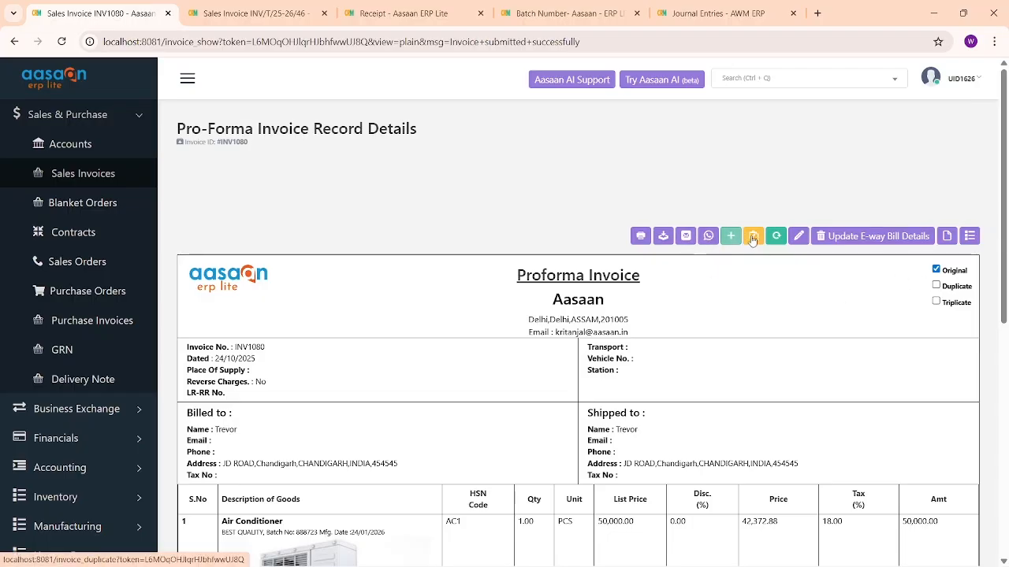
Convert the pro-forma invoice into a regular sales invoice and generate it with the carried-over air conditioner line.
click(775, 237)
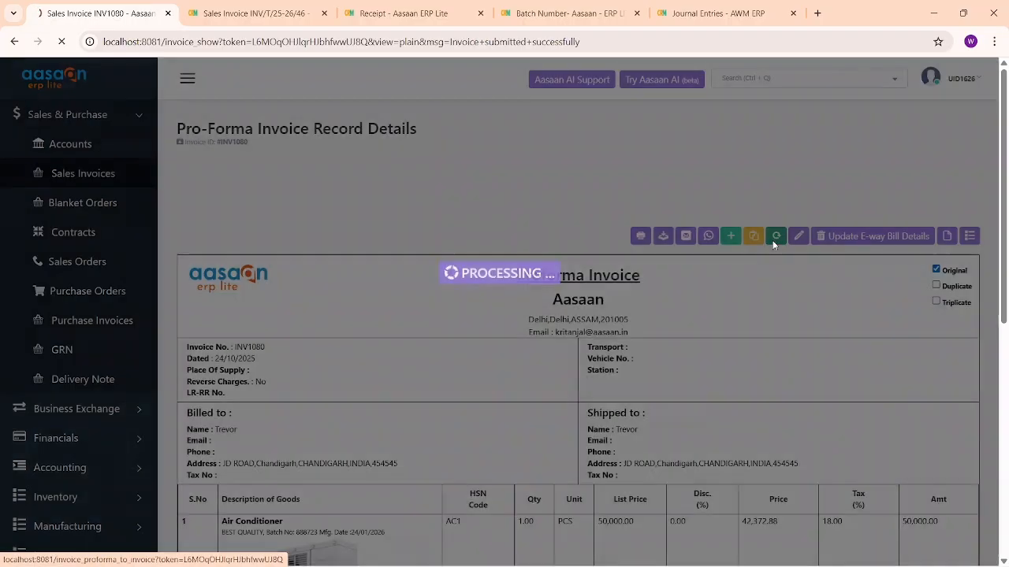
scroll(605, 326, down, 2)
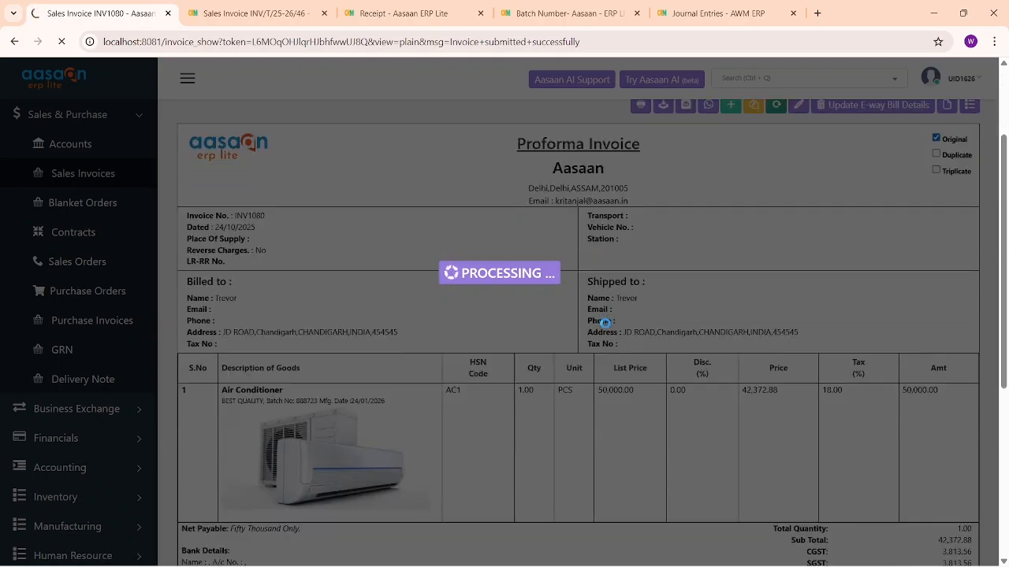
scroll(605, 323, up, 2)
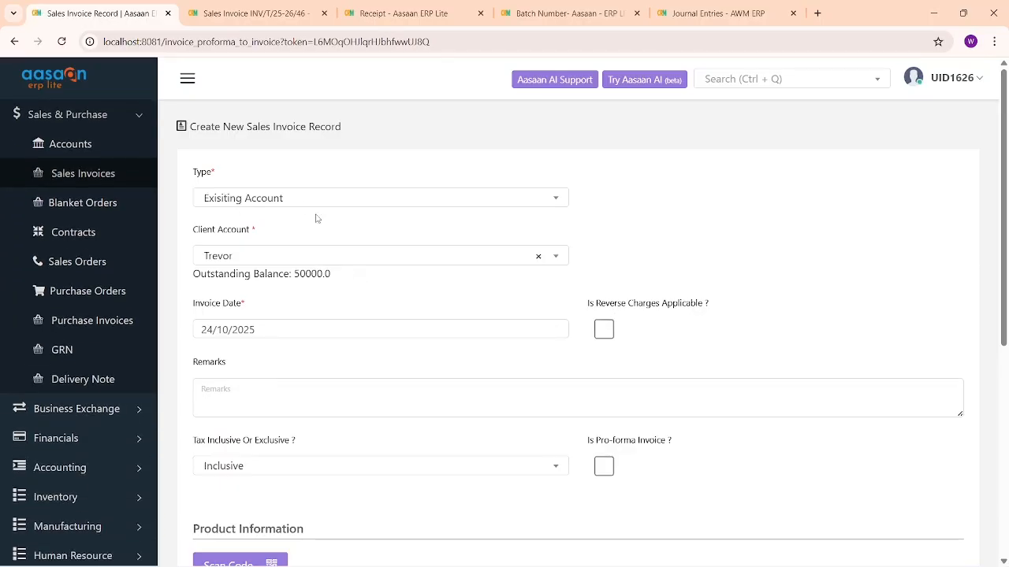
scroll(261, 310, down, 3)
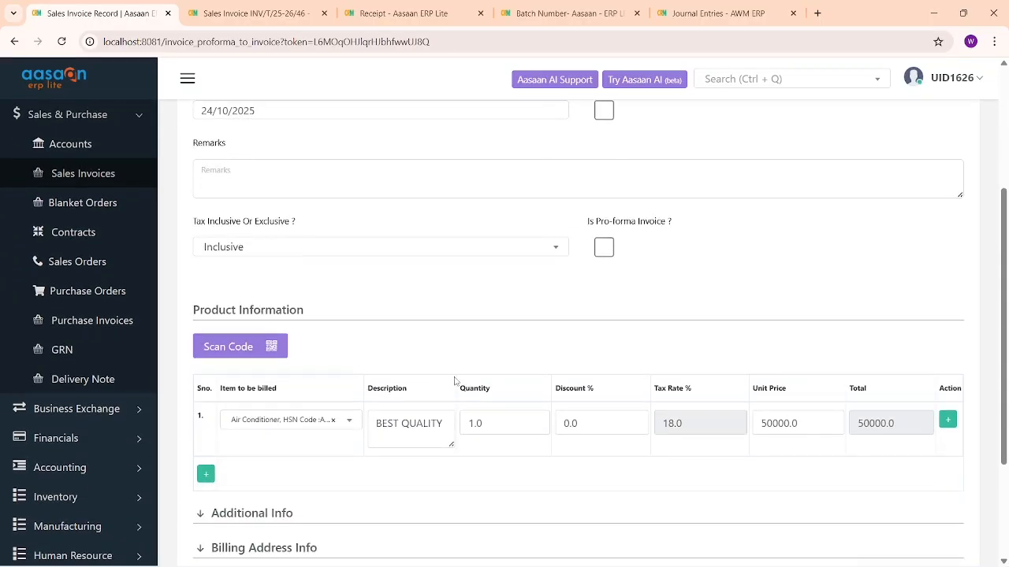
scroll(455, 382, down, 3)
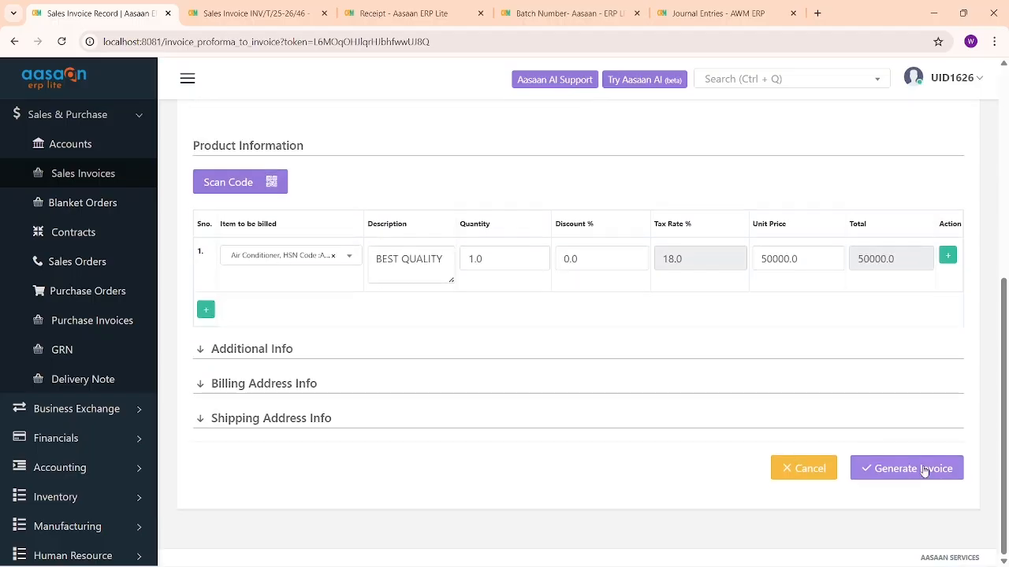
click(925, 469)
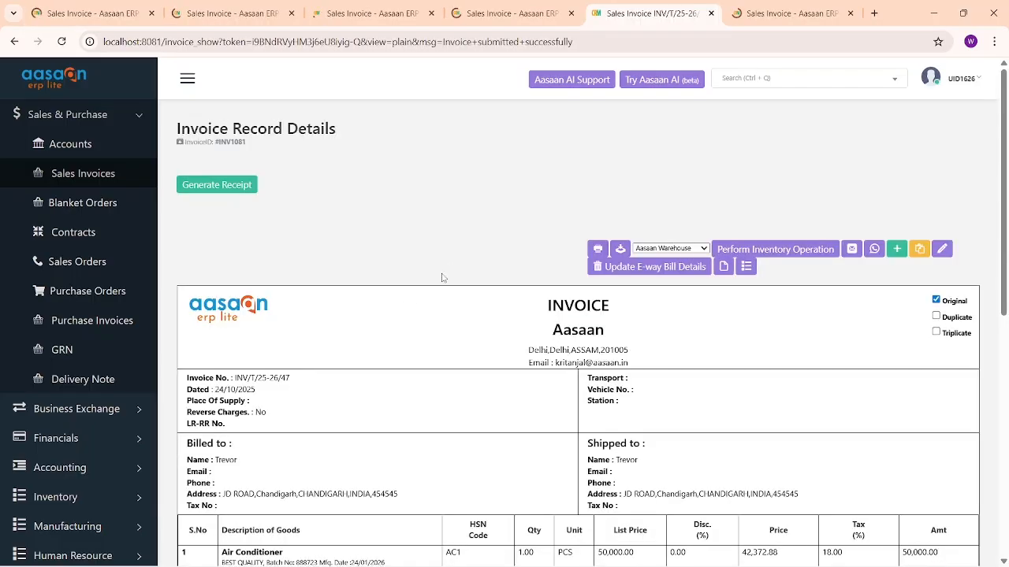
Perform the inventory operation for the new invoice from Aasaan Warehouse and confirm it.
scroll(504, 307, down, 1)
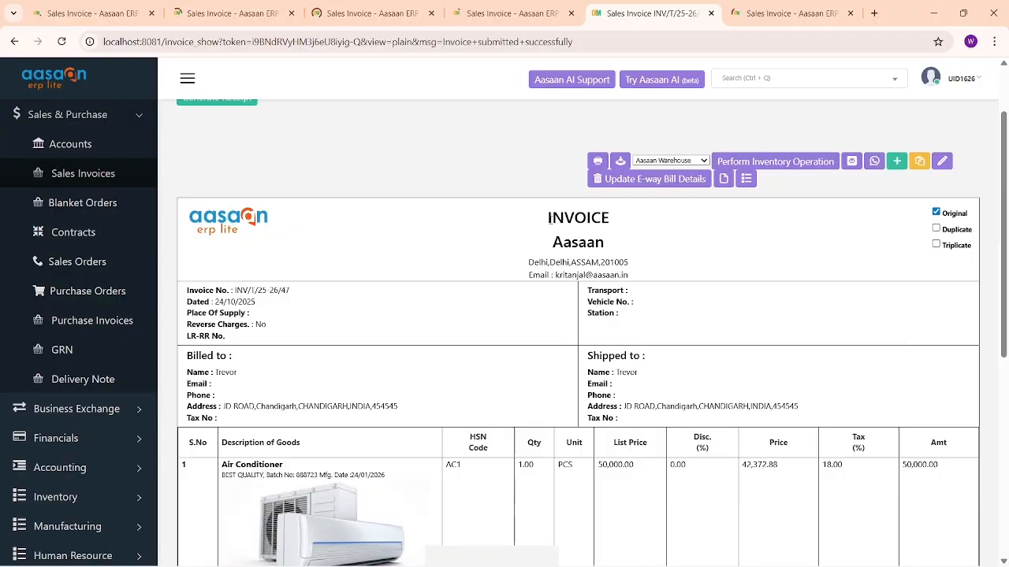
scroll(620, 258, up, 1)
drag(611, 261, 621, 257)
click(700, 248)
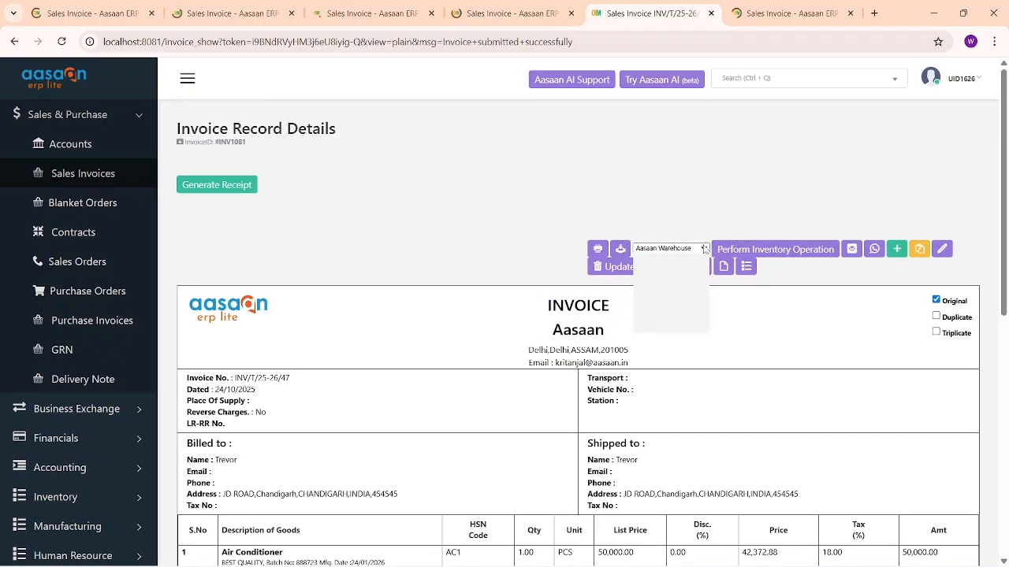
click(681, 262)
click(777, 250)
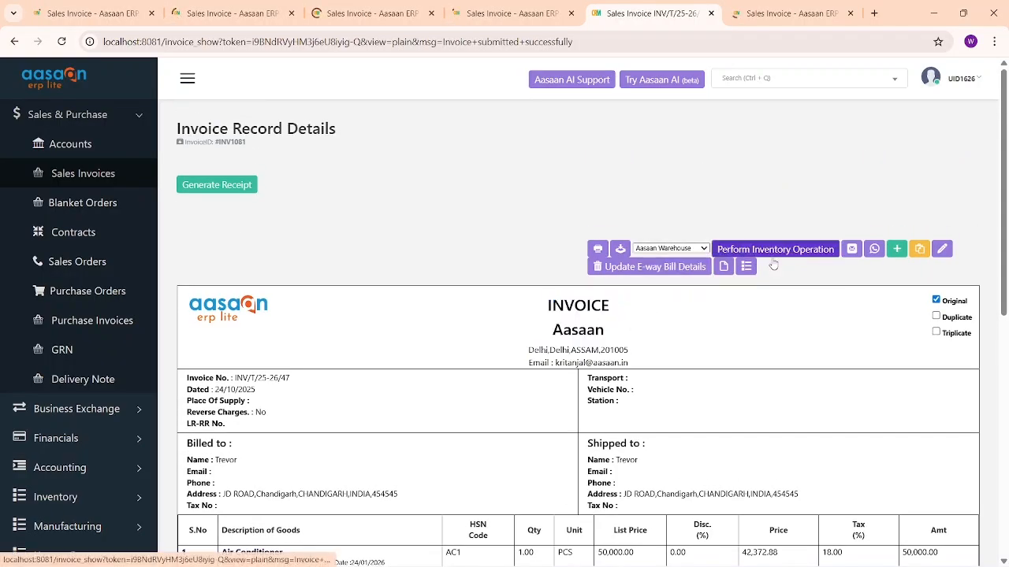
click(476, 397)
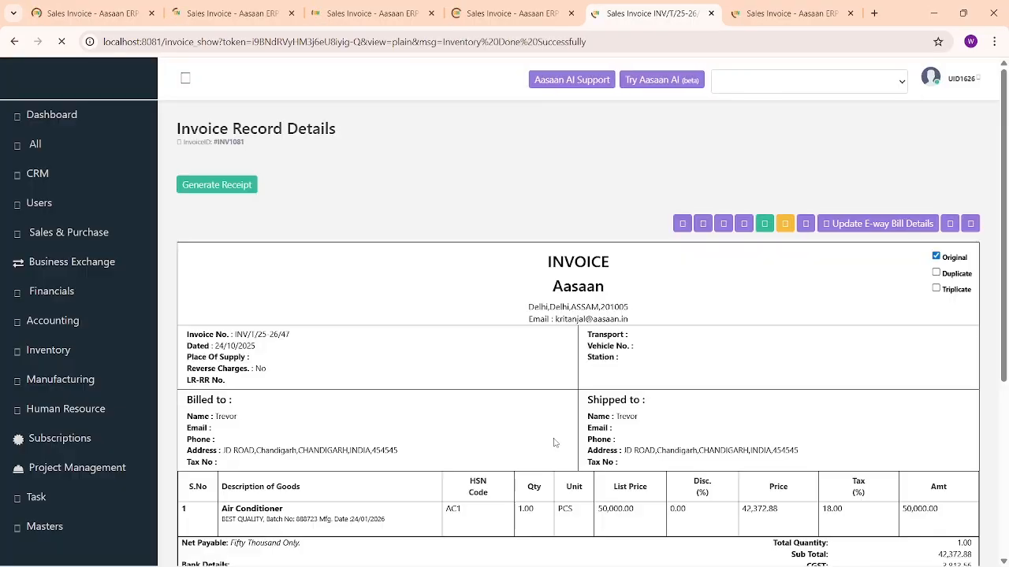
Switch to the batch number list and refresh it to check the available quantity of batch 888723.
click(606, 22)
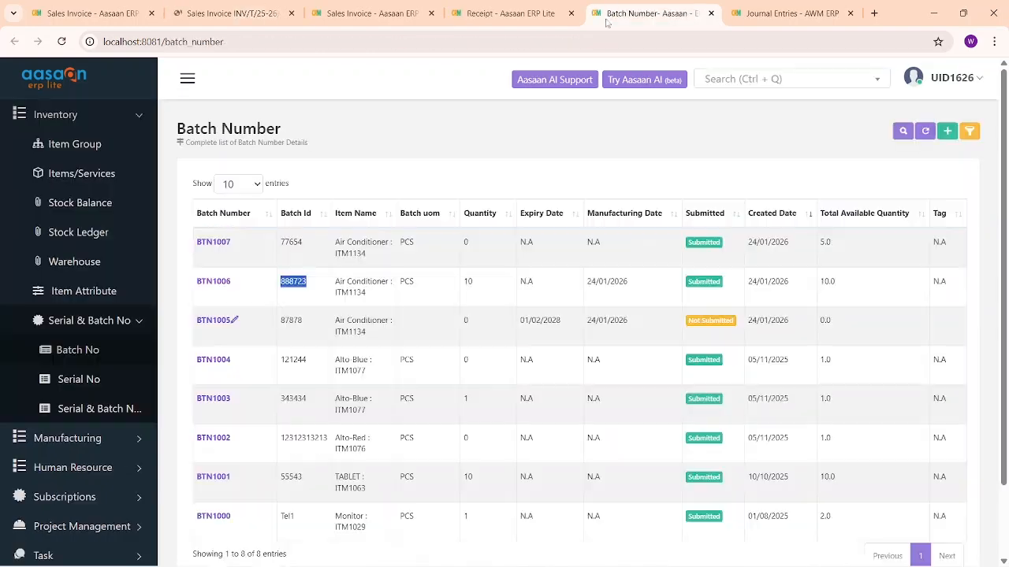
click(925, 131)
drag(503, 288, 452, 285)
Start a sales return for invoice INV1077 from the sales invoice list and expand its additional information.
click(385, 5)
click(457, 7)
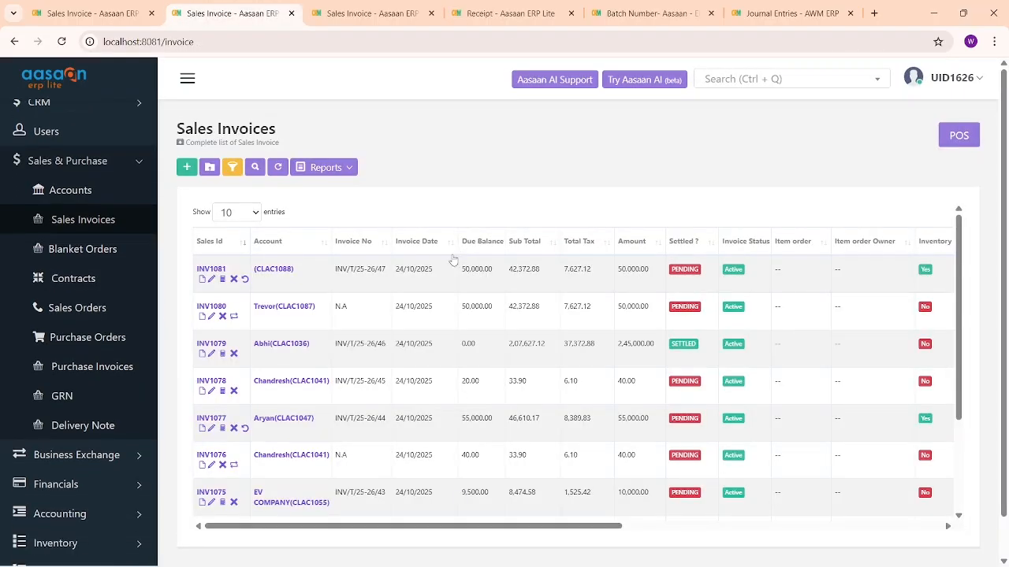
scroll(287, 286, down, 1)
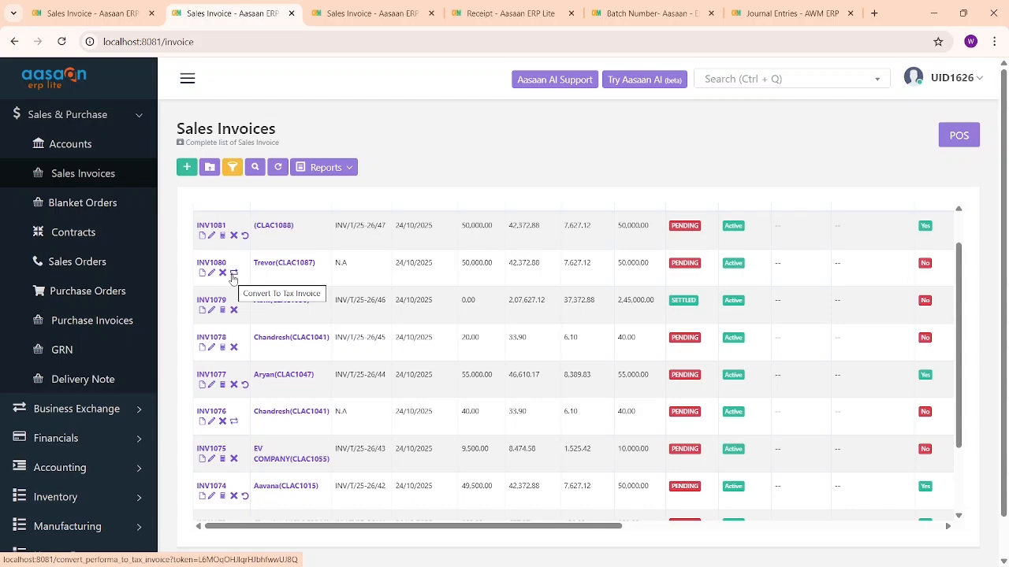
scroll(234, 278, down, 1)
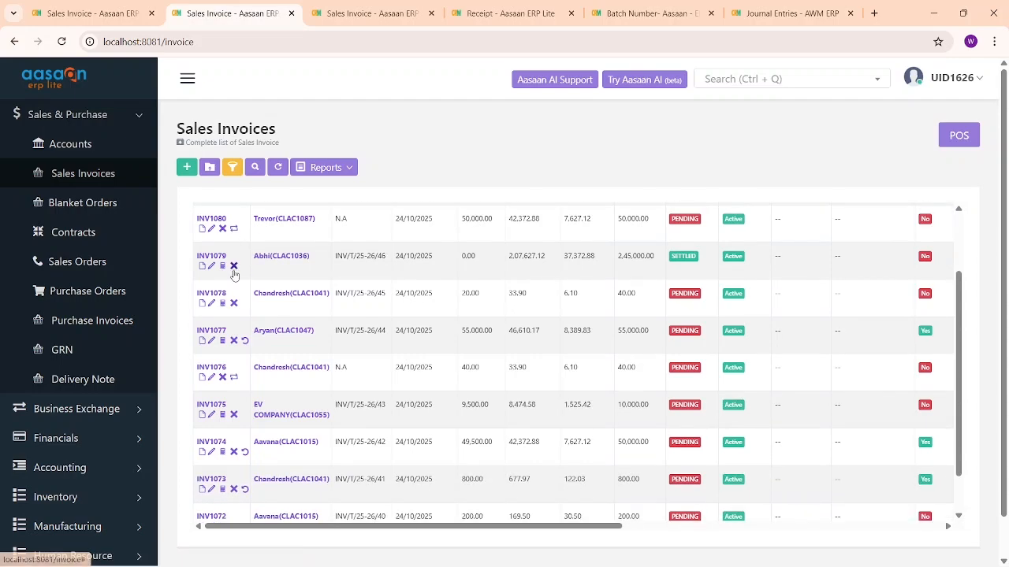
click(244, 342)
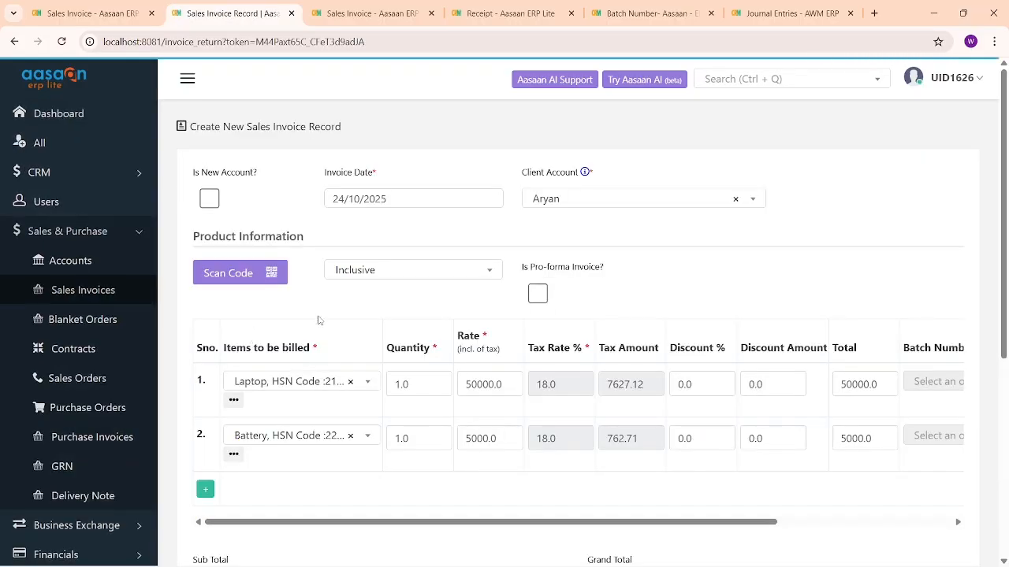
scroll(808, 316, down, 4)
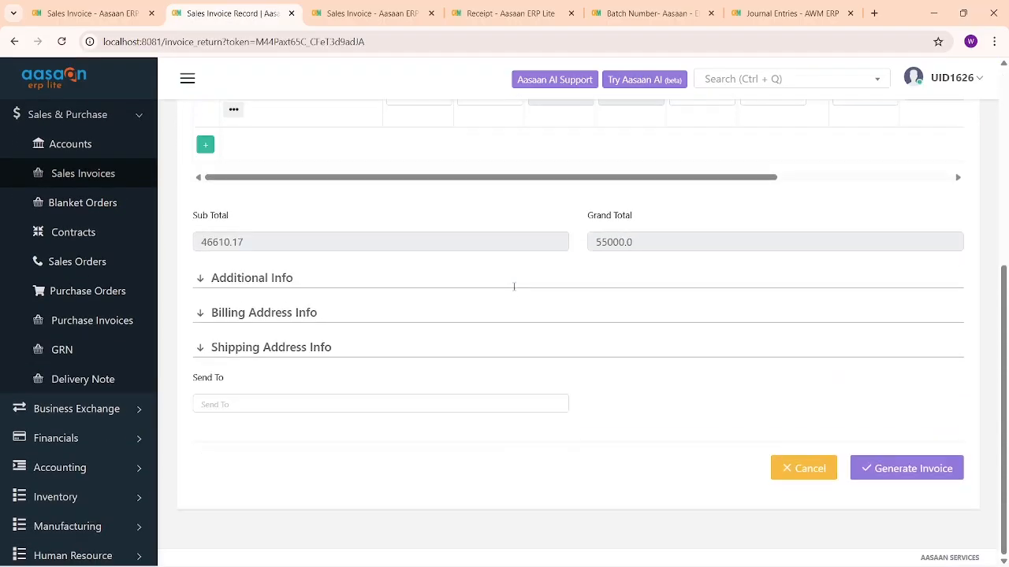
click(321, 279)
scroll(372, 285, down, 2)
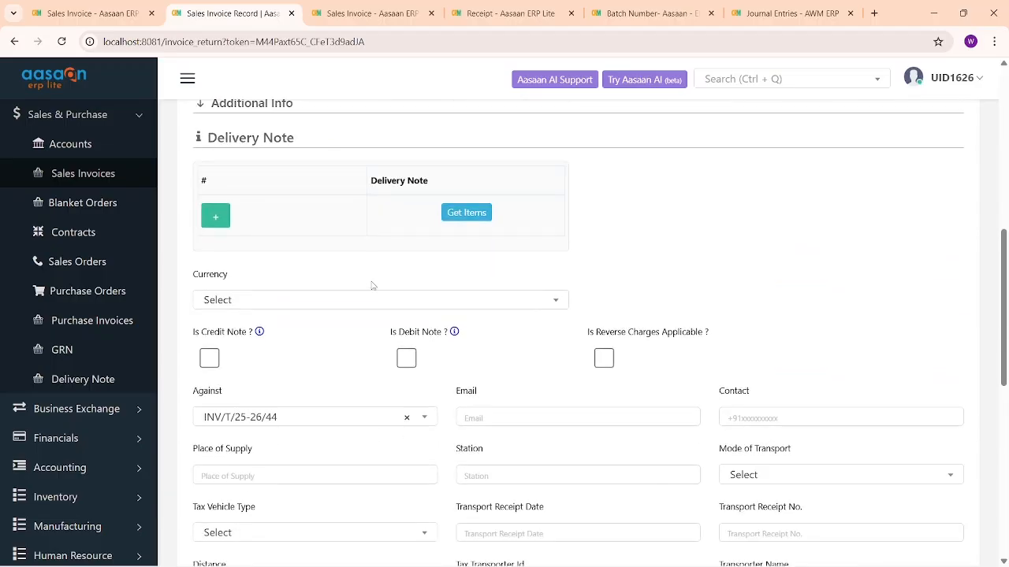
Review the delivery note, credit and debit note, transport and address fields of the sales return form.
scroll(579, 291, down, 2)
scroll(597, 259, down, 4)
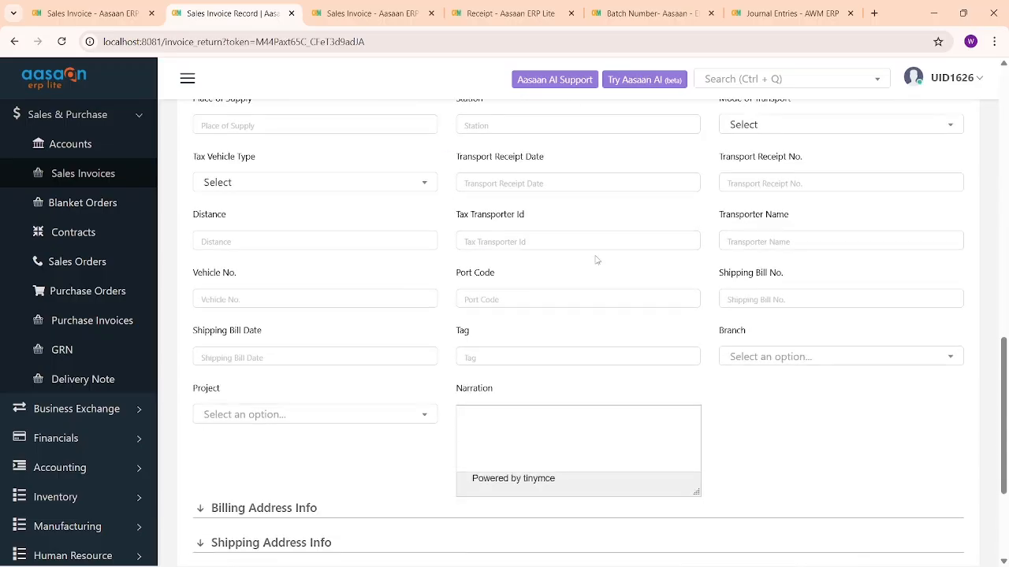
scroll(495, 255, up, 4)
scroll(496, 258, up, 8)
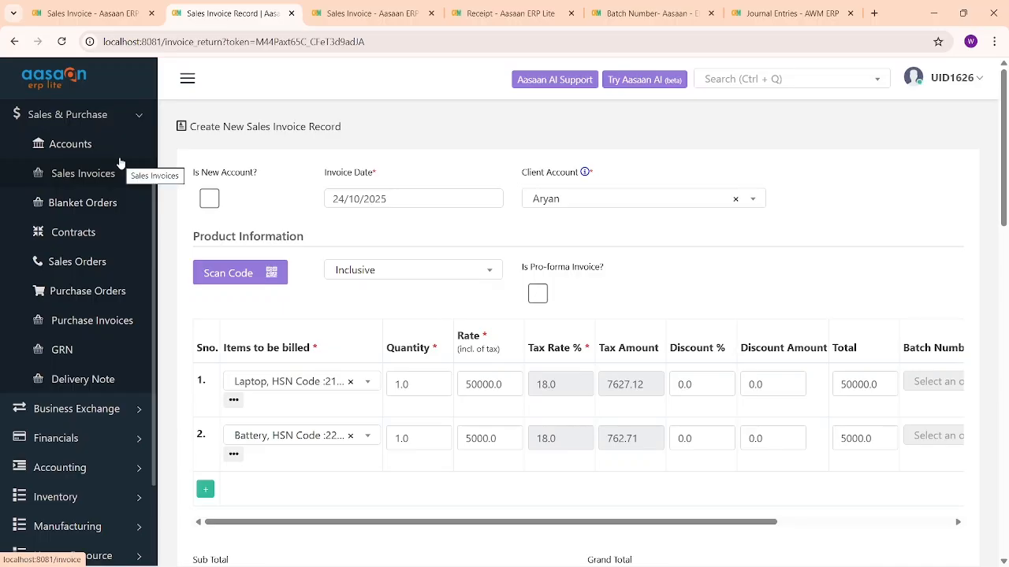
Open the financial summary dashboard and examine the sales and profit charts, monthly tables and expense totals by category.
click(141, 122)
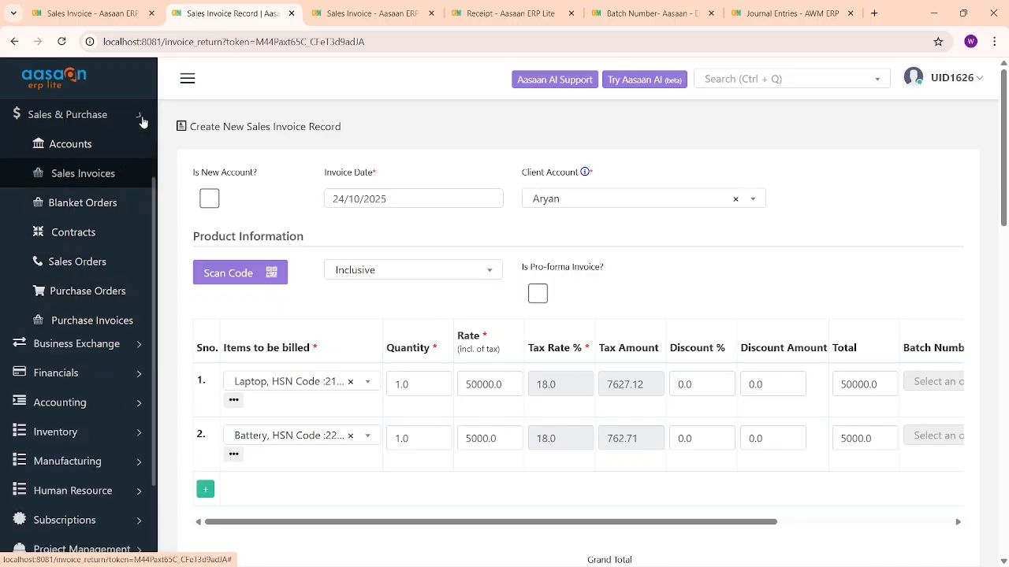
click(132, 174)
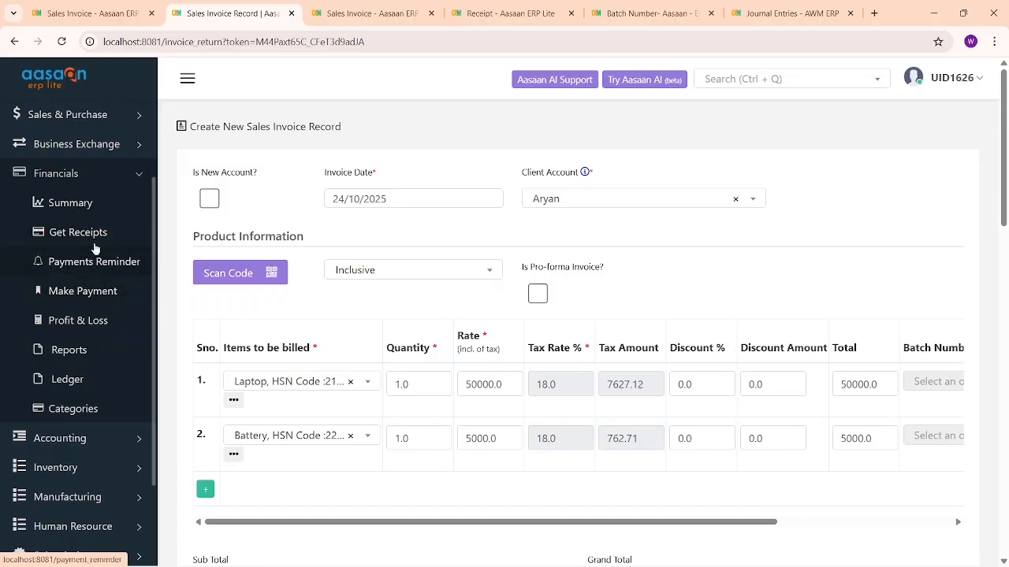
click(77, 211)
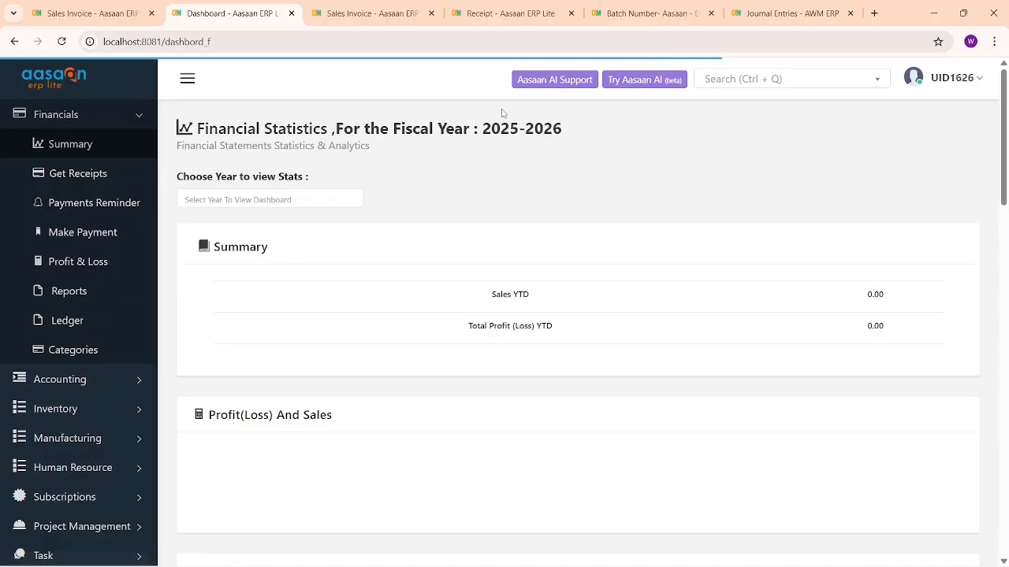
scroll(537, 167, down, 1)
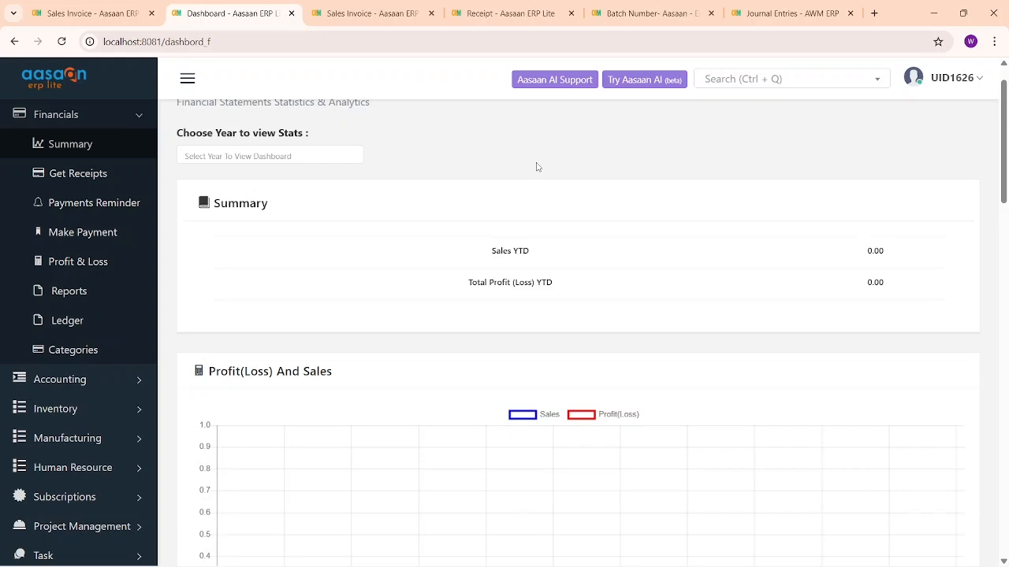
scroll(537, 167, down, 3)
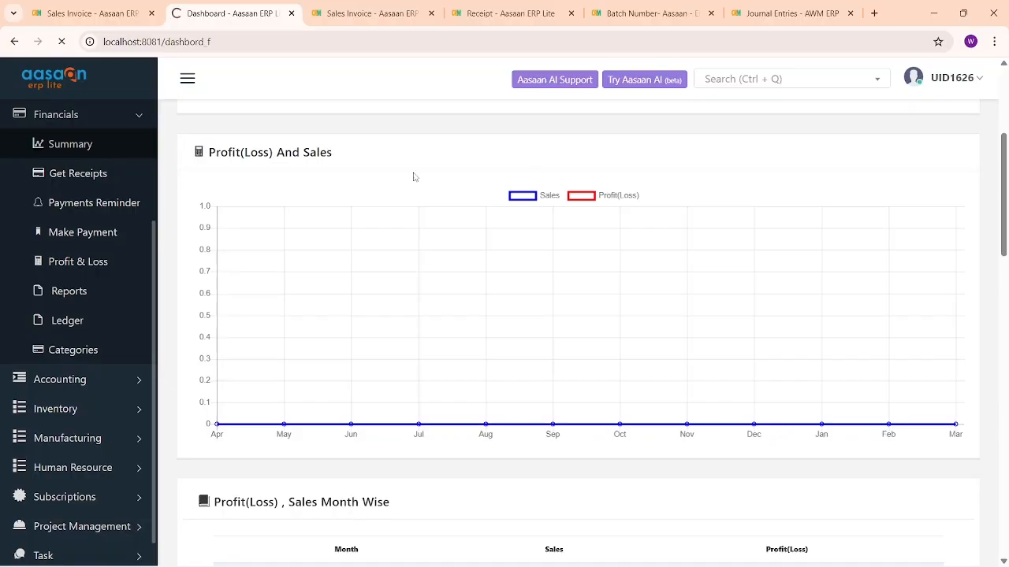
scroll(550, 218, down, 9)
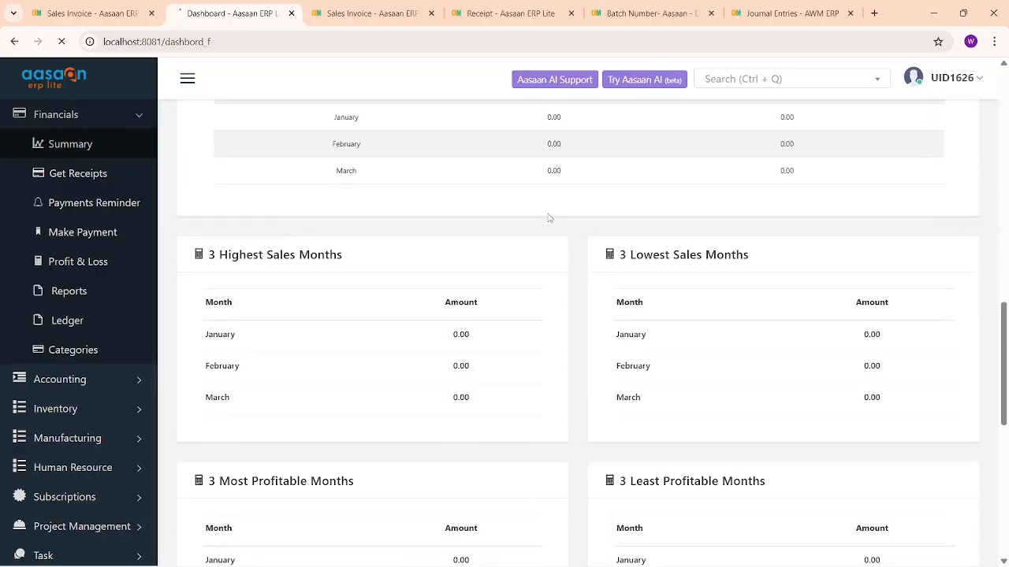
scroll(549, 218, down, 7)
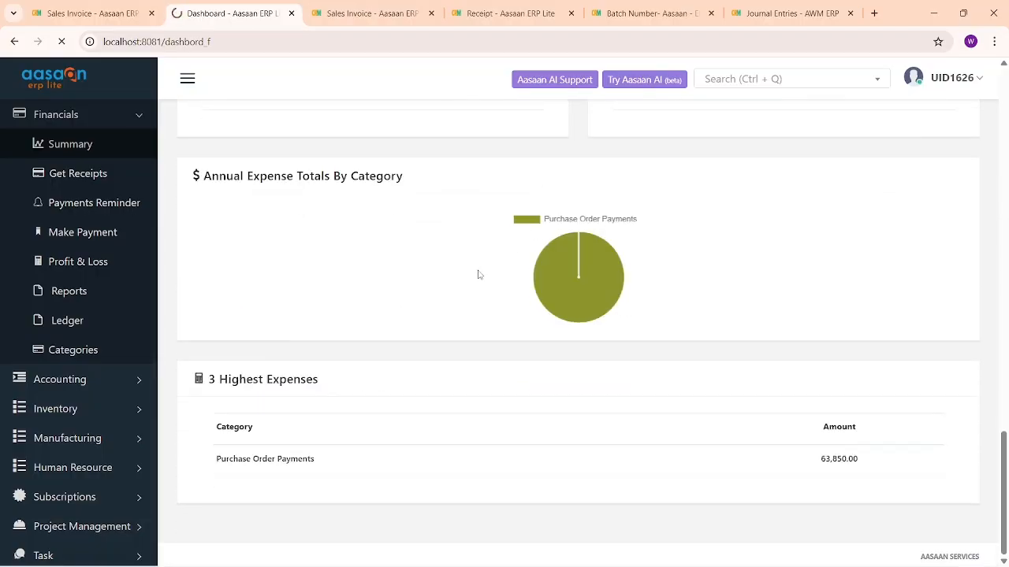
scroll(478, 274, up, 15)
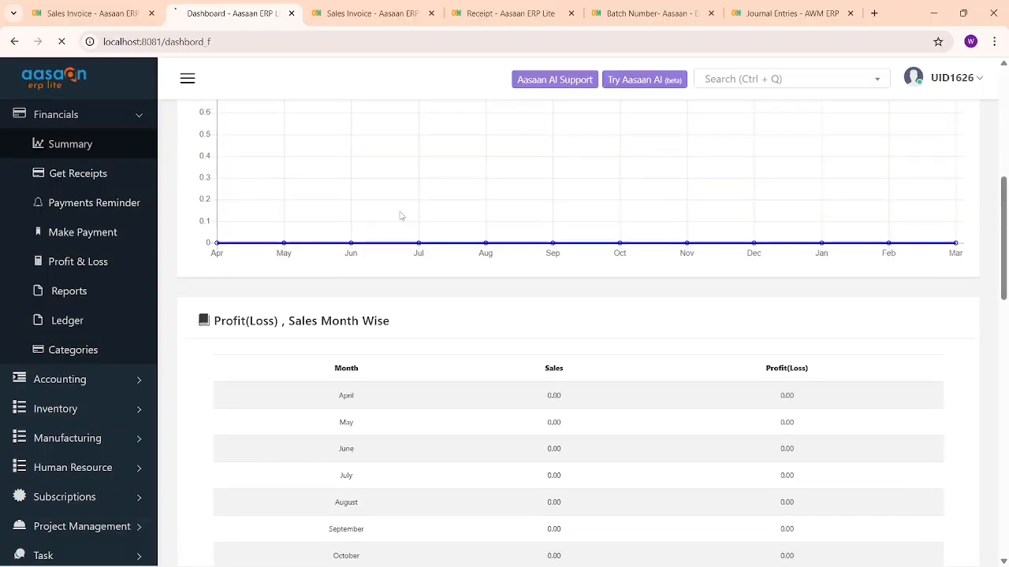
scroll(386, 247, up, 6)
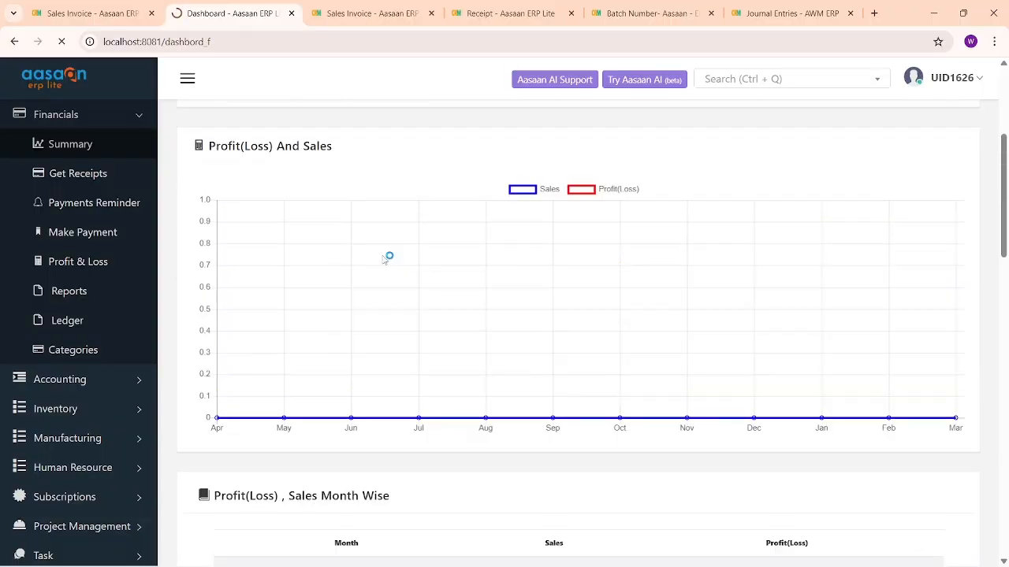
Open the Profit & Loss report and review its month-wise revenue and expense rows.
scroll(455, 237, down, 9)
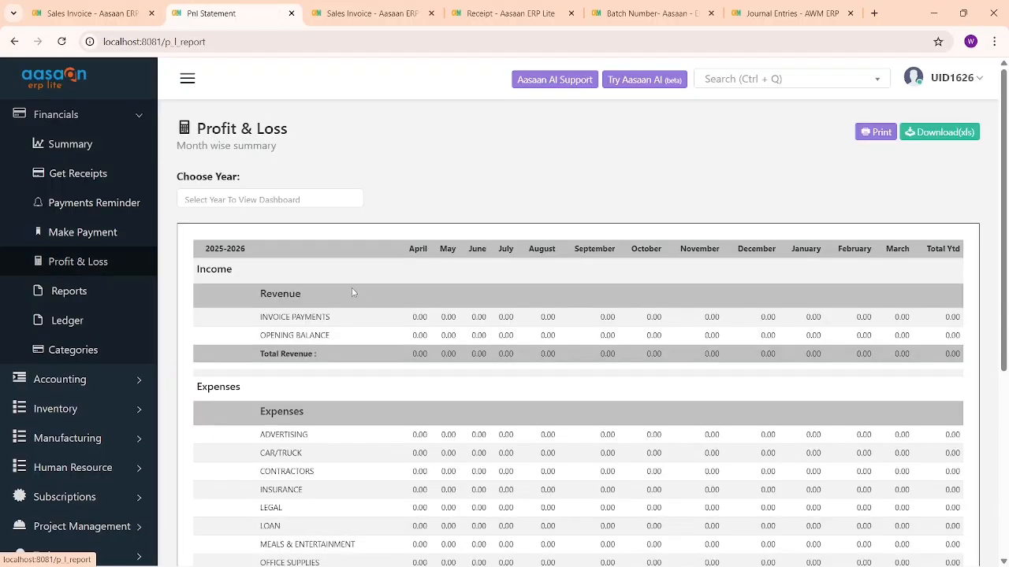
scroll(355, 295, down, 2)
scroll(358, 307, down, 2)
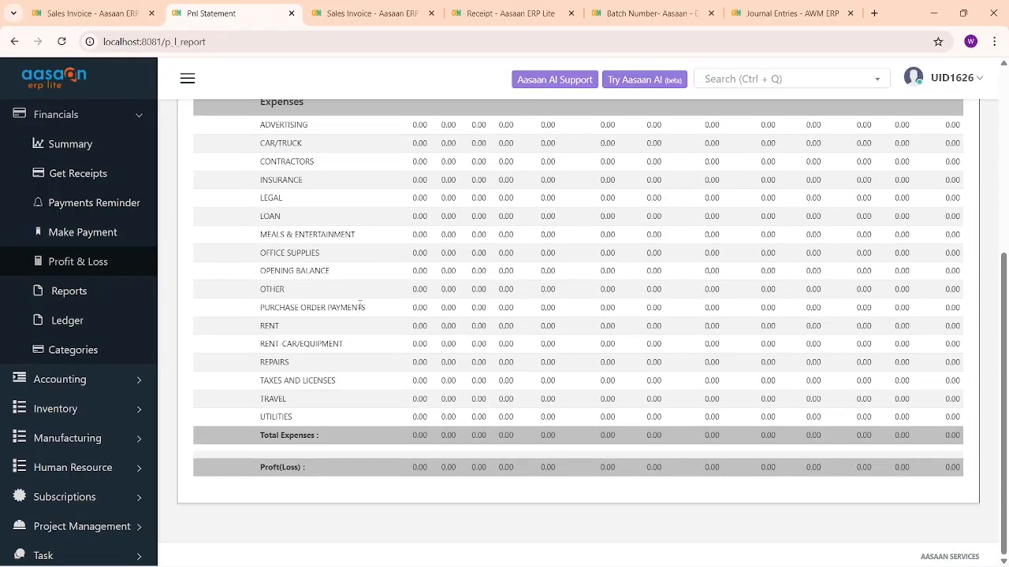
scroll(360, 305, up, 4)
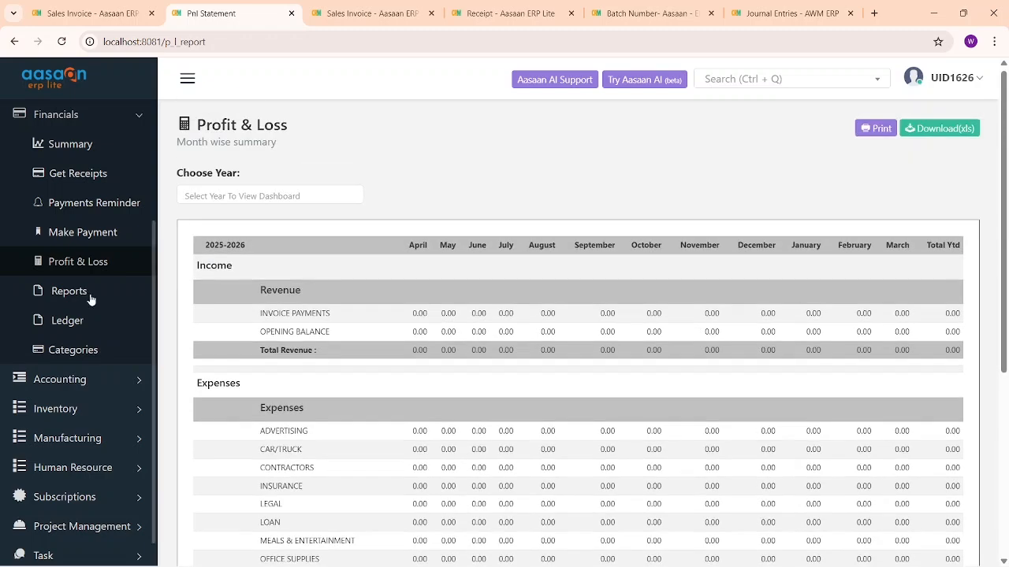
Open the financial reports page and browse the invoice, payment, stock and order reports available for export.
click(91, 298)
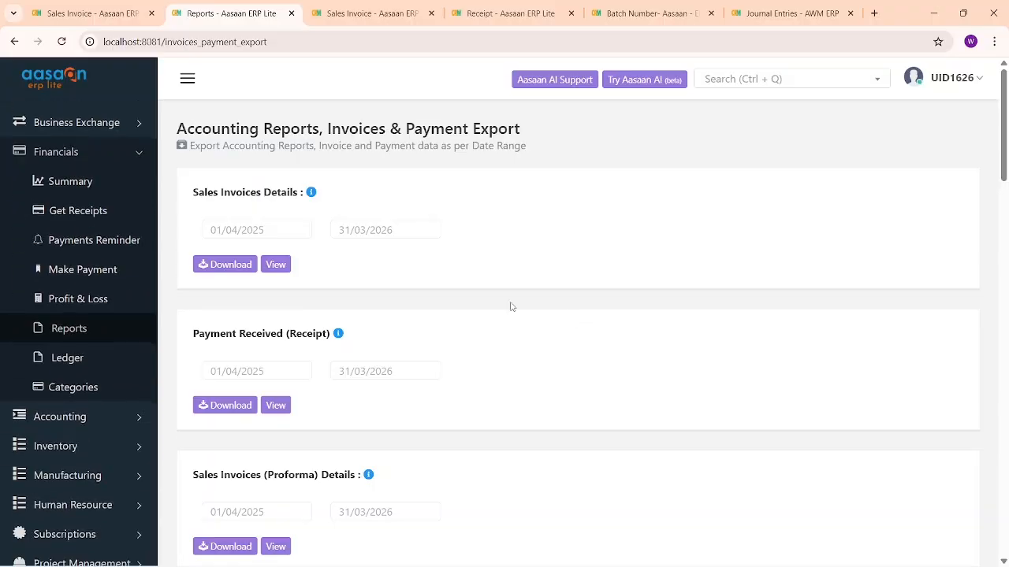
scroll(500, 289, down, 1)
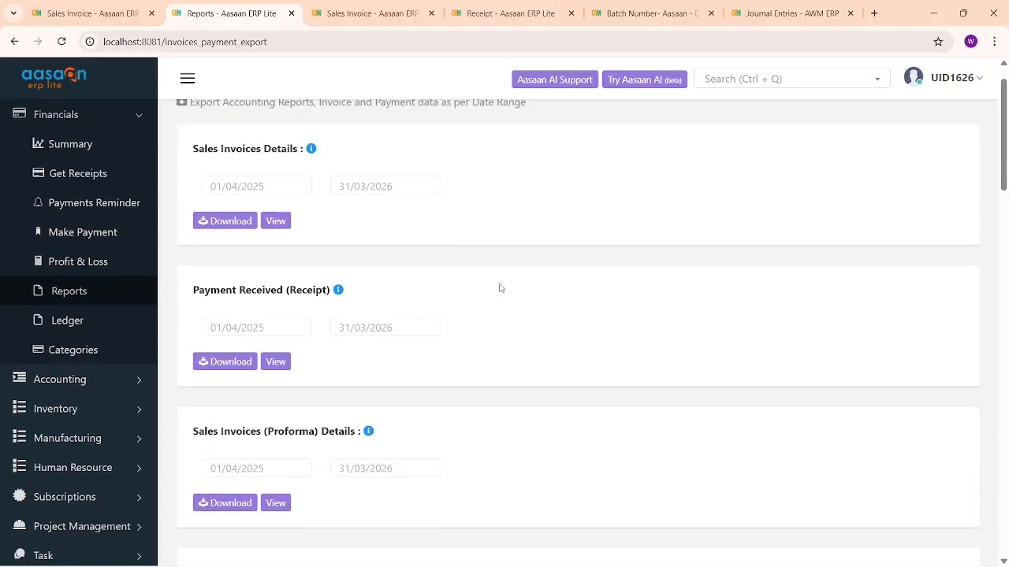
scroll(349, 281, down, 10)
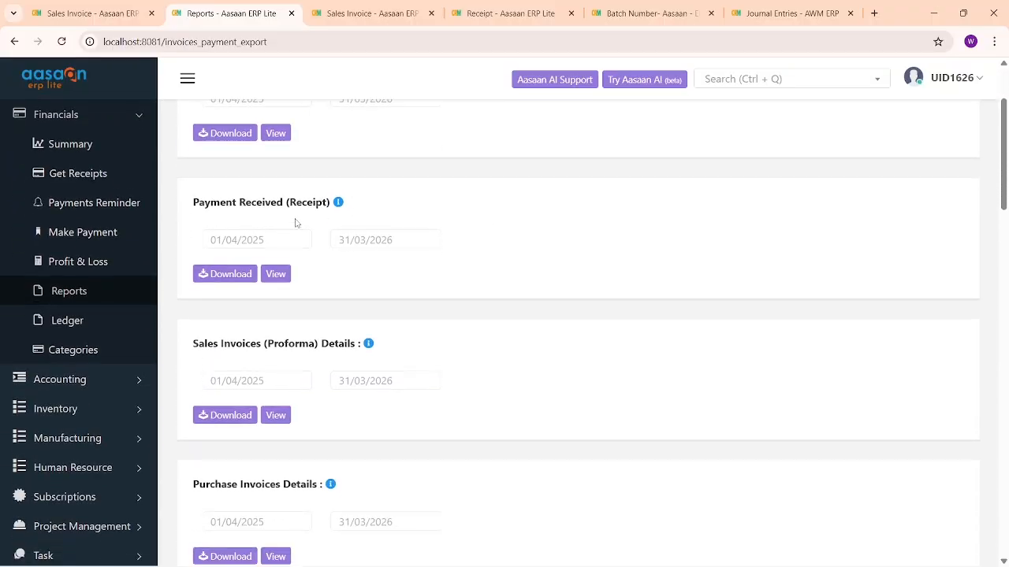
scroll(295, 311, down, 10)
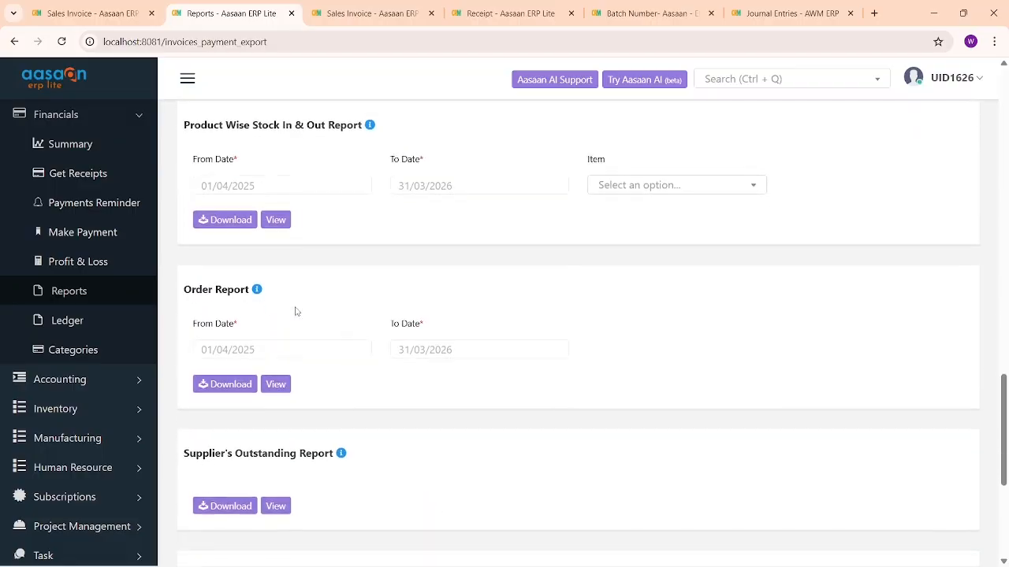
scroll(294, 309, up, 1)
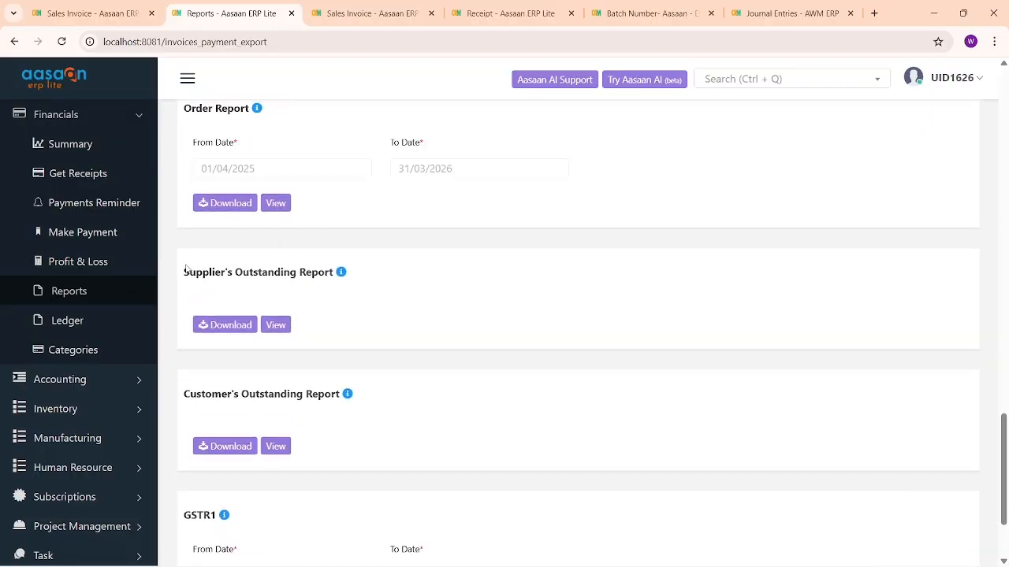
Examine the Supplier's Outstanding, Customer's Outstanding and GSTR1 report sections.
drag(183, 272, 313, 289)
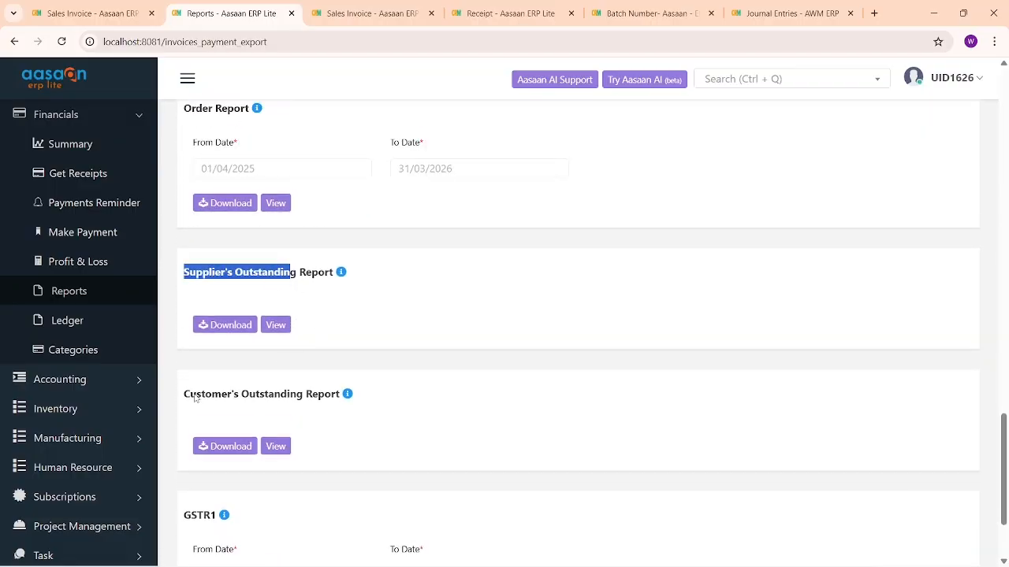
drag(196, 394, 306, 392)
drag(192, 268, 272, 278)
drag(206, 394, 315, 398)
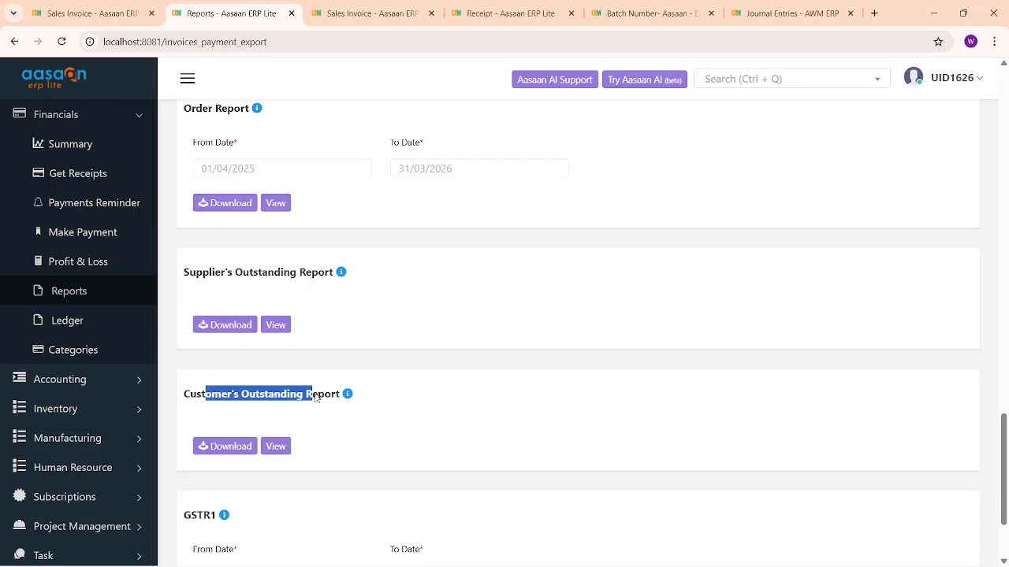
scroll(493, 339, down, 2)
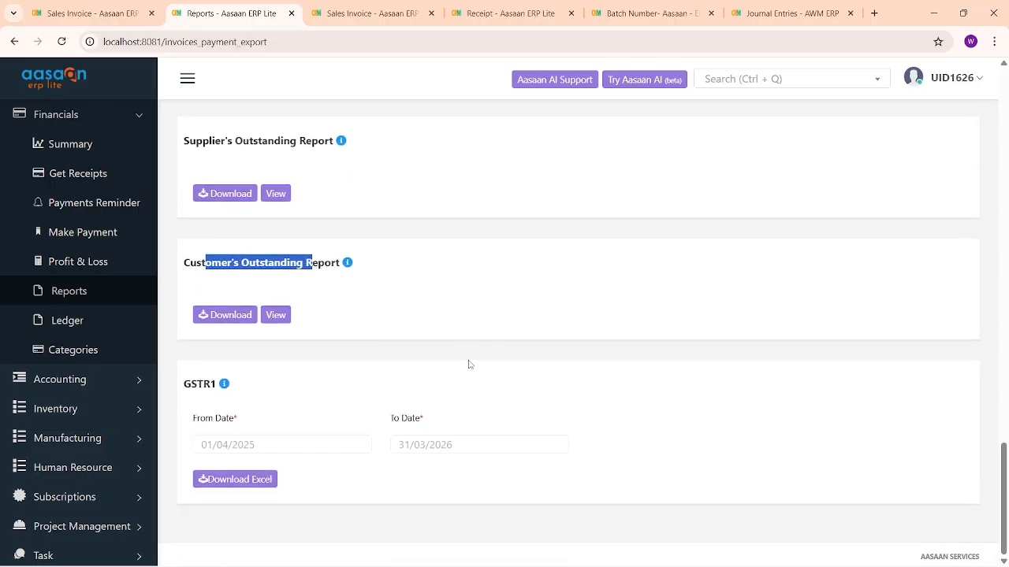
scroll(469, 364, up, 6)
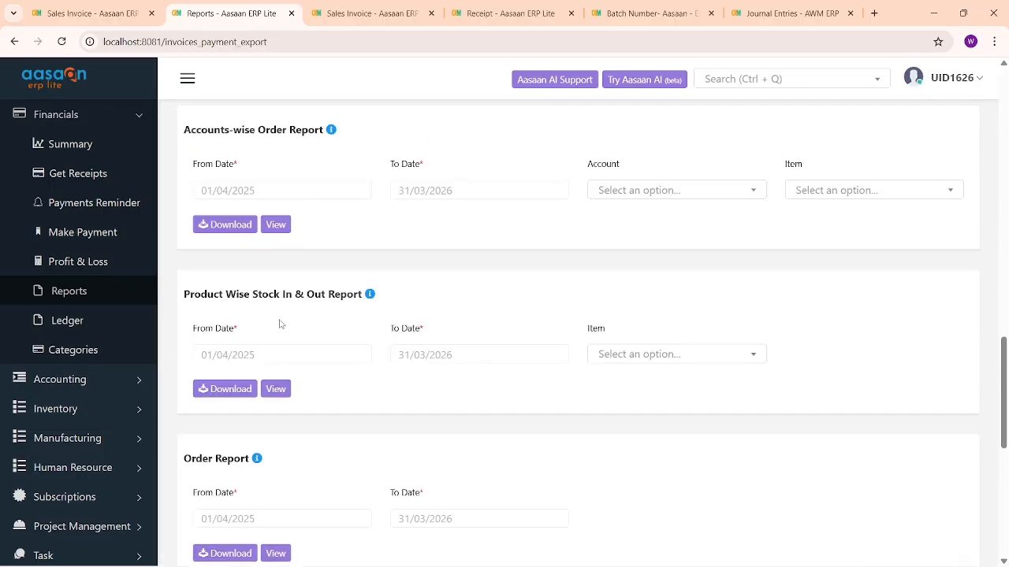
Open the payment reminders list in Financials and start a new payment reminder.
click(117, 382)
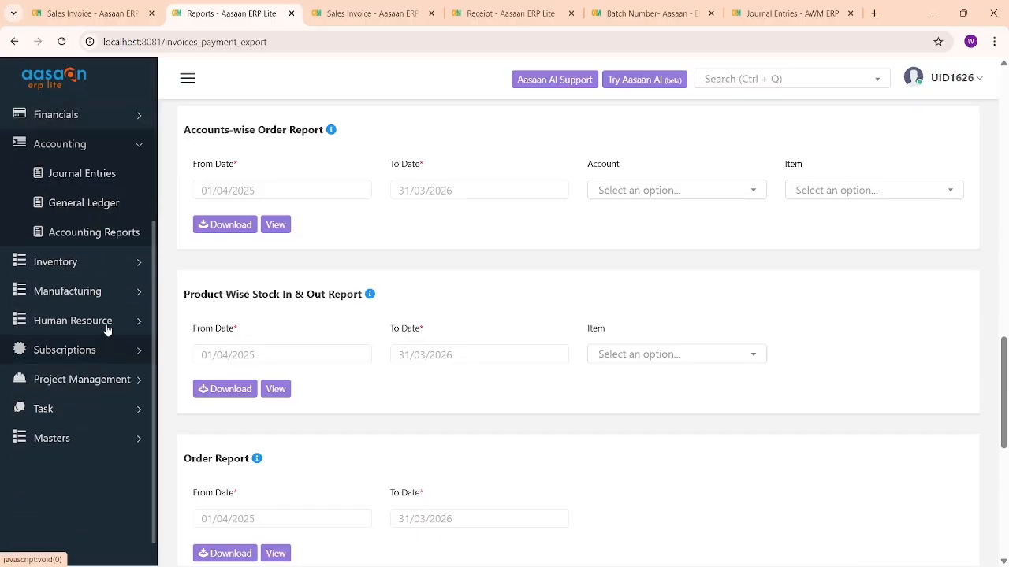
scroll(96, 240, up, 1)
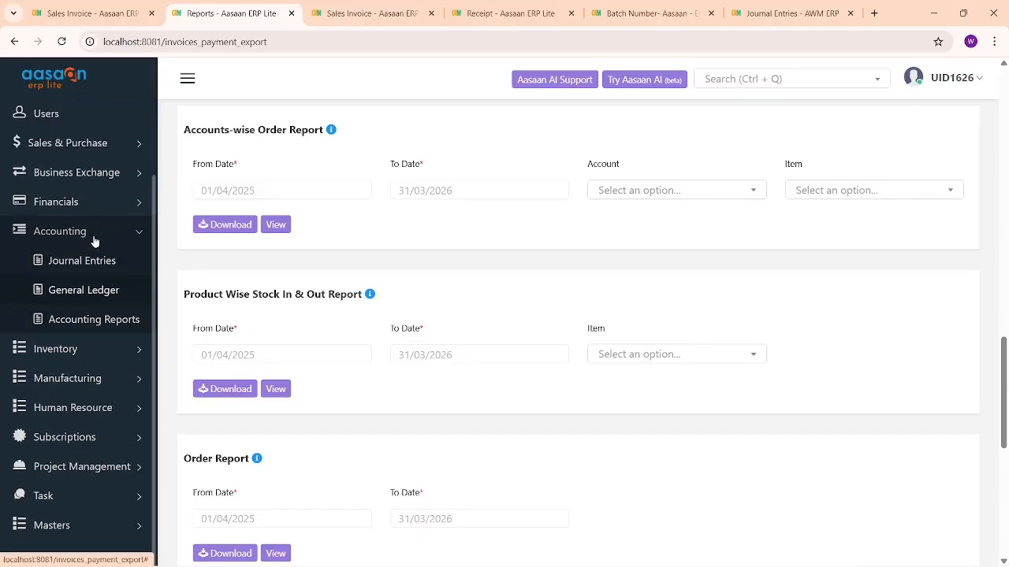
click(100, 206)
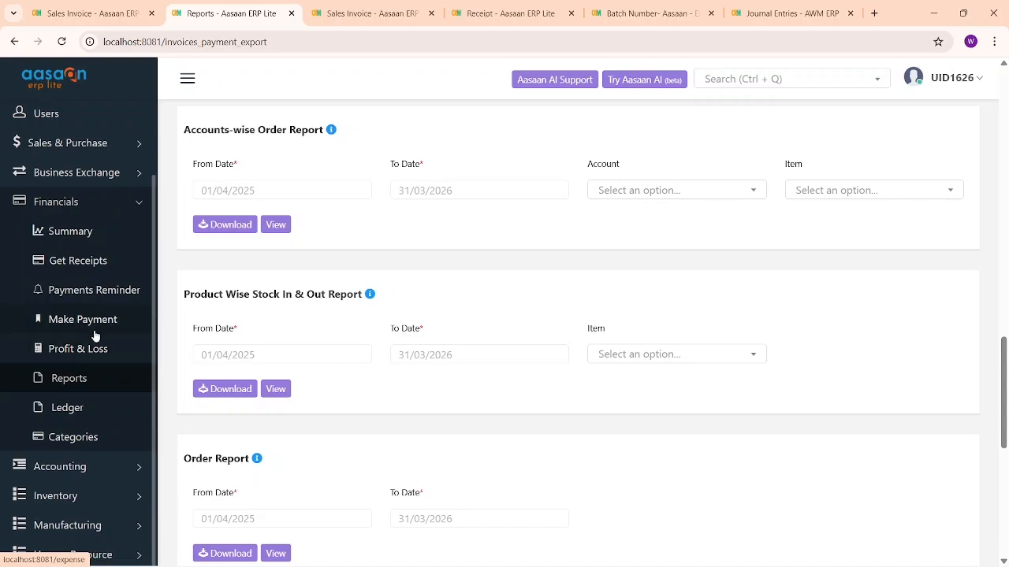
click(94, 303)
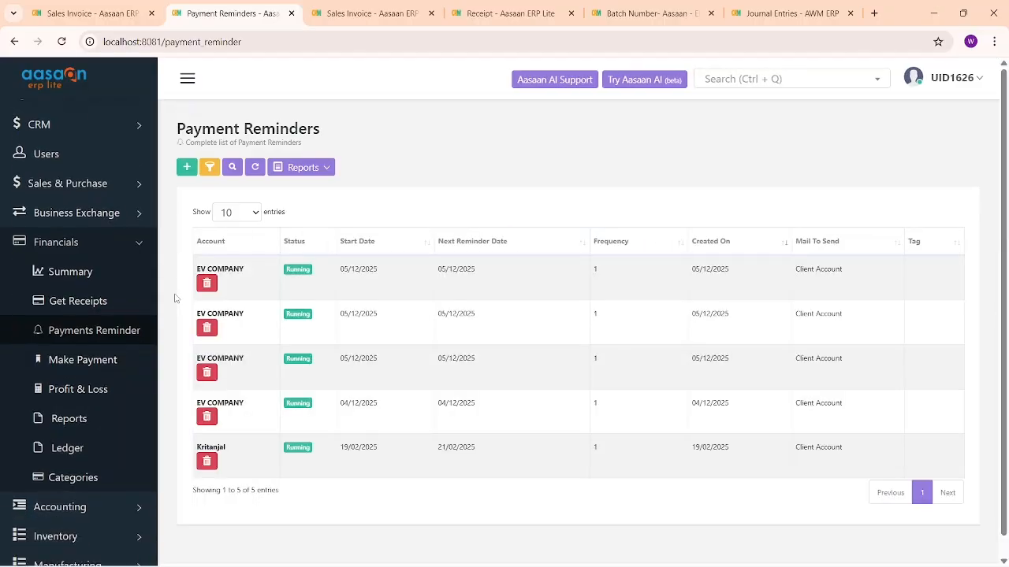
click(187, 167)
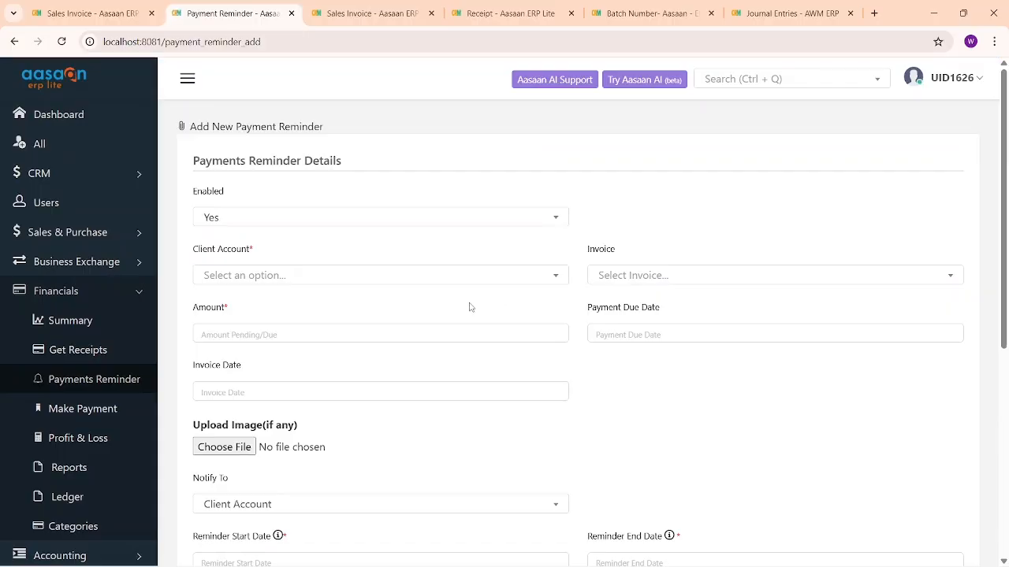
Select a client account for the payment reminder and look through the other available accounts.
drag(200, 249, 261, 250)
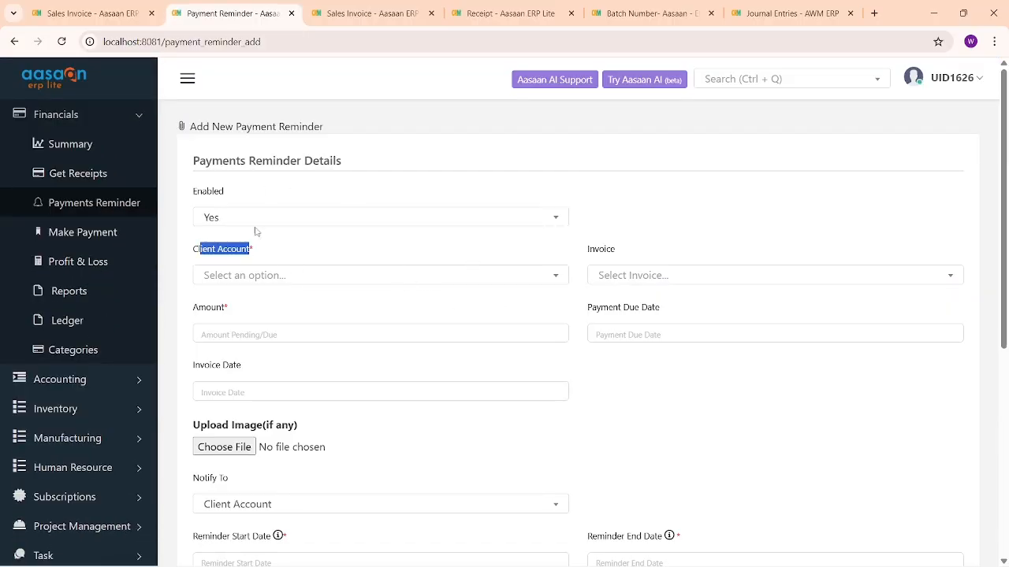
click(315, 276)
click(284, 372)
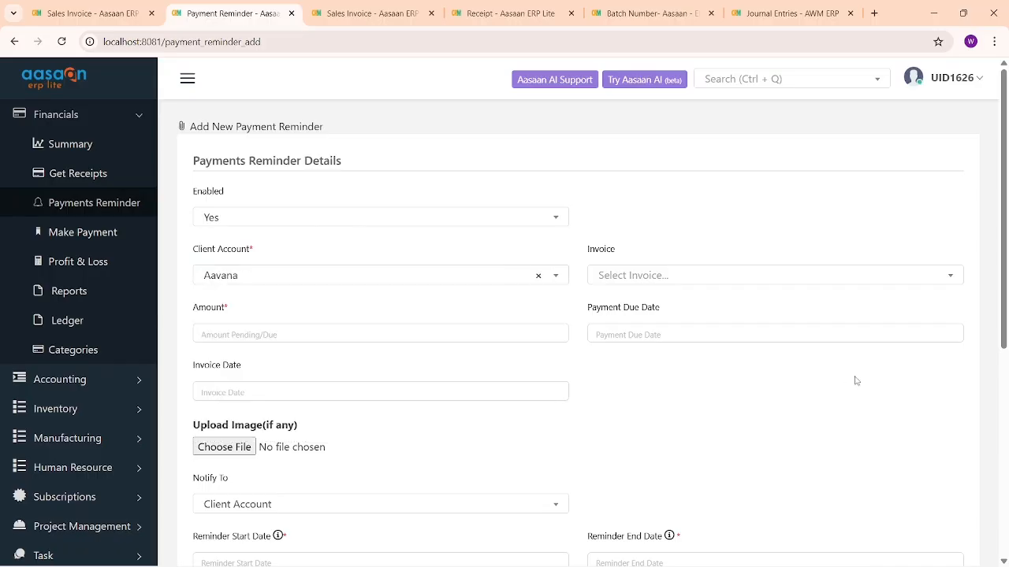
click(377, 273)
scroll(355, 352, down, 2)
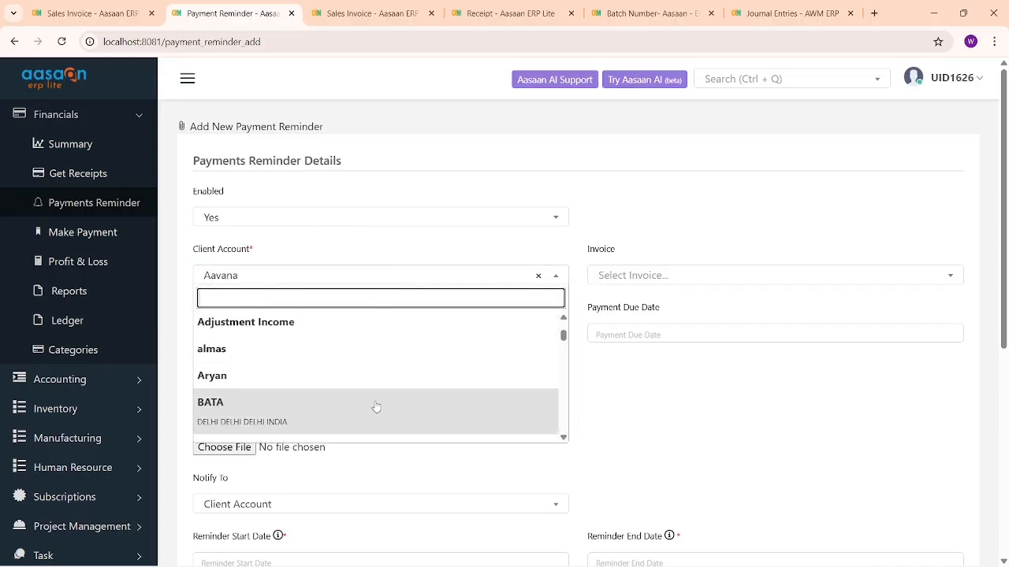
click(736, 358)
Examine the new payment reminder's invoice, amount, due date, notification recipient, reminder start and end date, frequency and reminder channel fields.
drag(581, 249, 681, 252)
click(671, 284)
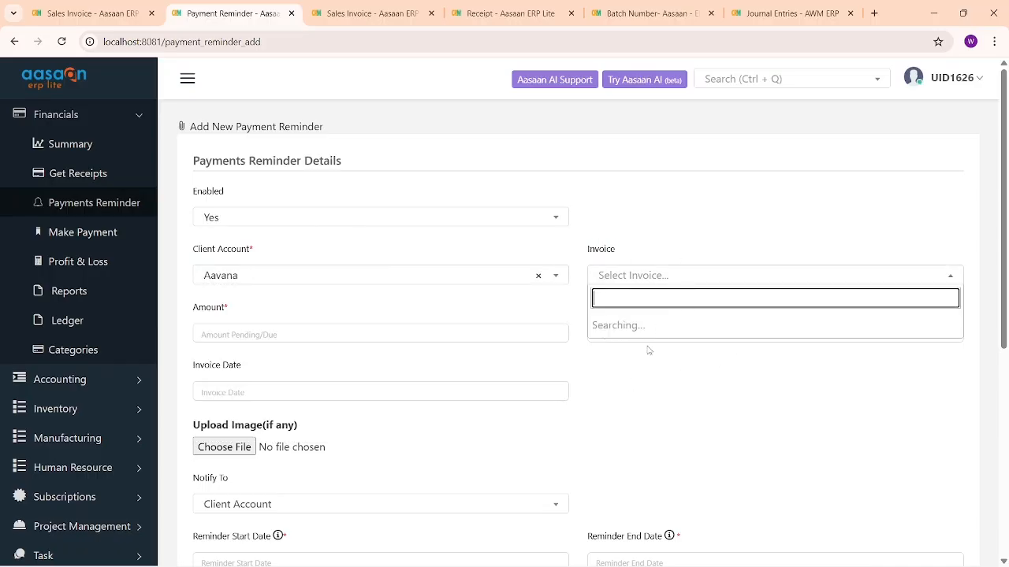
click(507, 363)
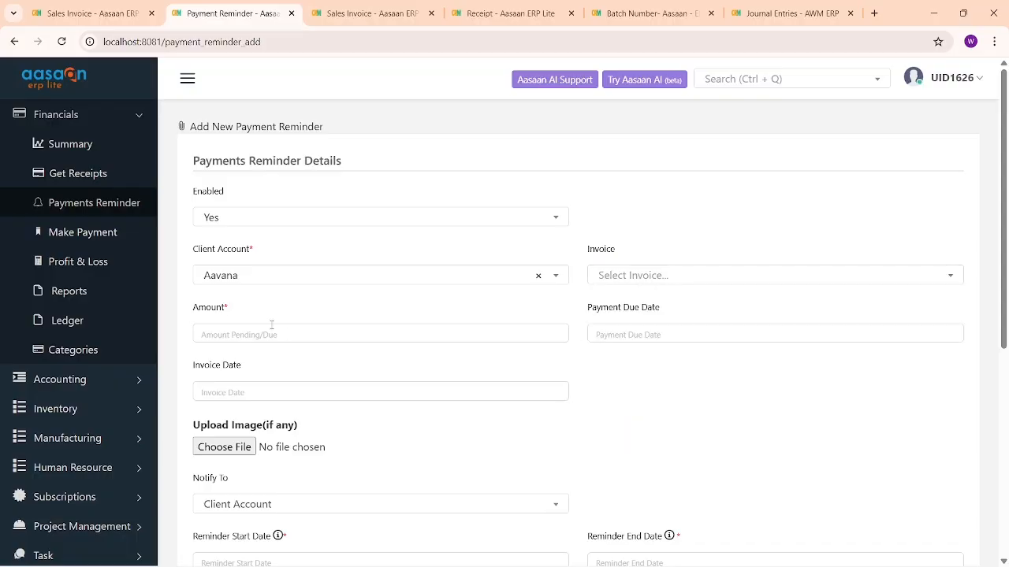
drag(204, 308, 278, 319)
drag(595, 310, 621, 309)
scroll(625, 351, down, 2)
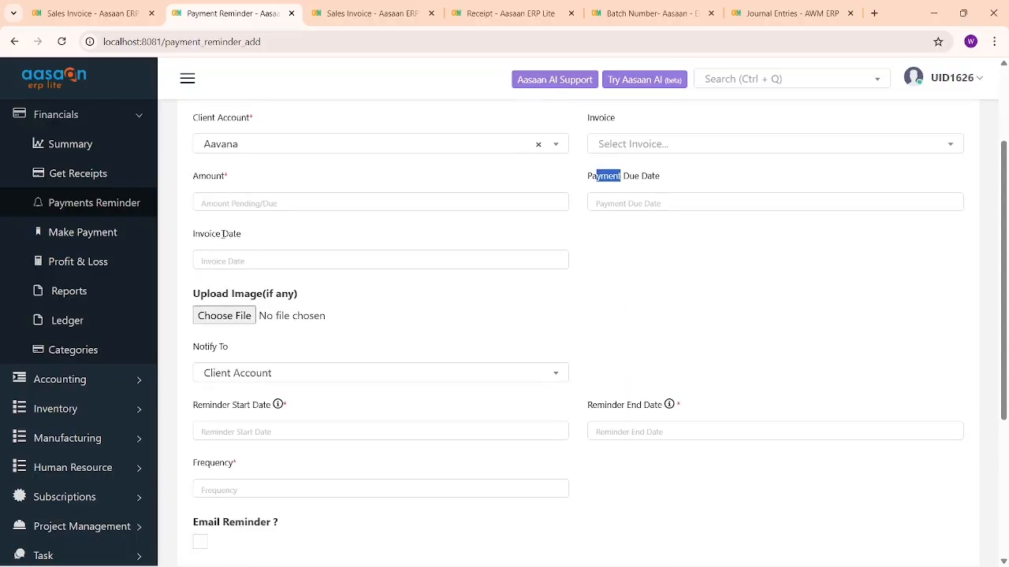
scroll(363, 340, down, 1)
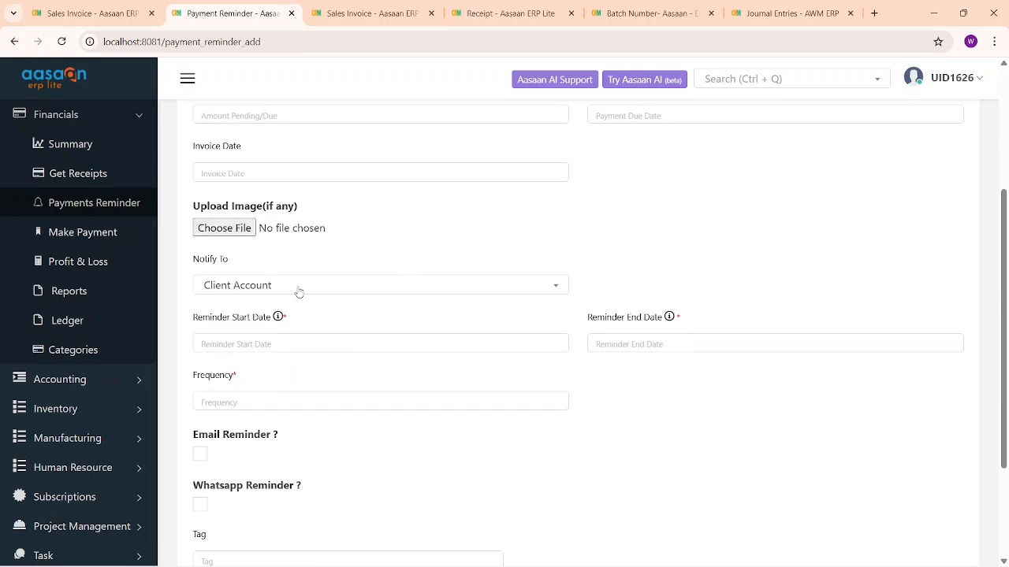
drag(197, 317, 288, 318)
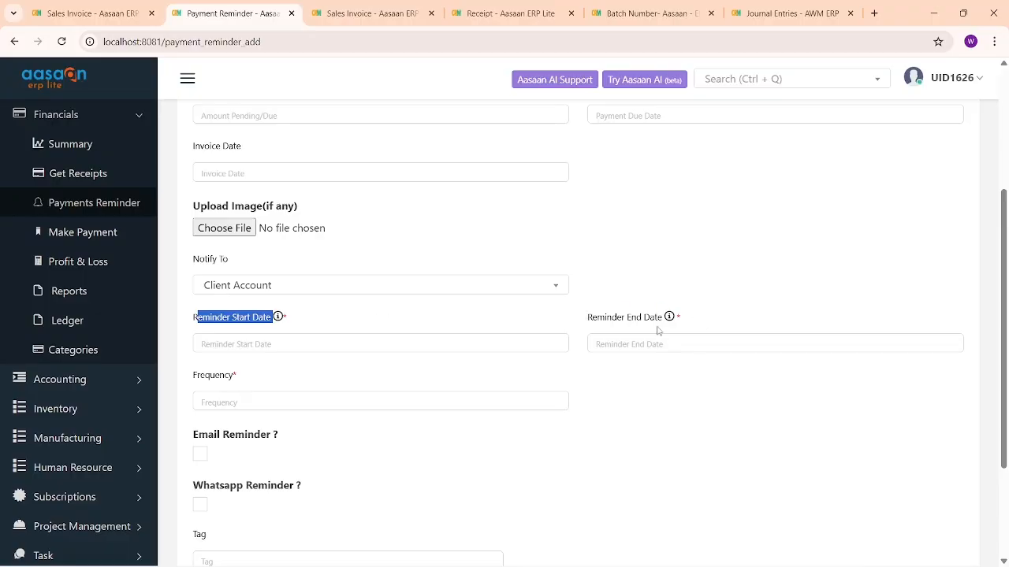
drag(607, 317, 644, 331)
scroll(326, 386, down, 2)
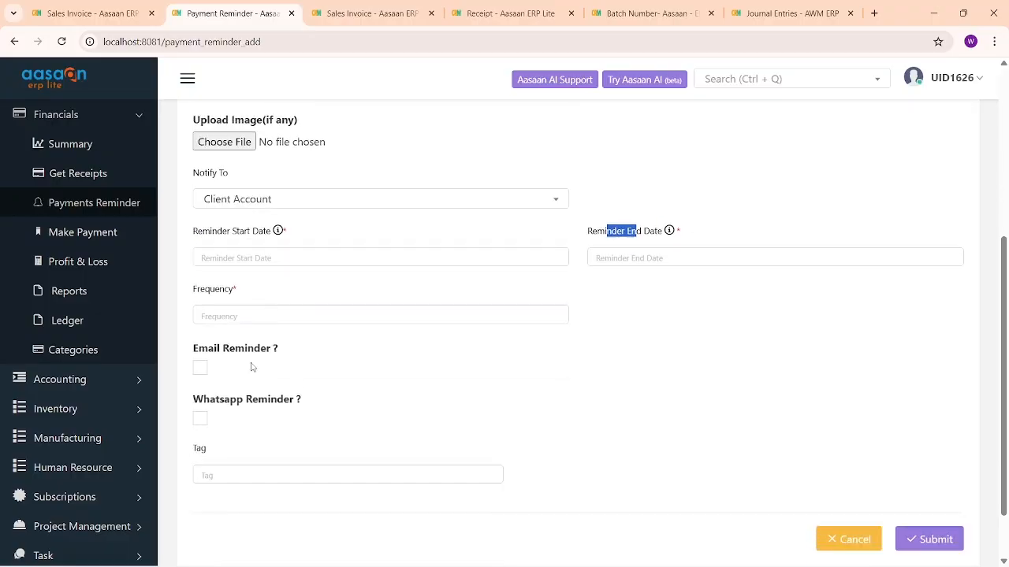
click(241, 313)
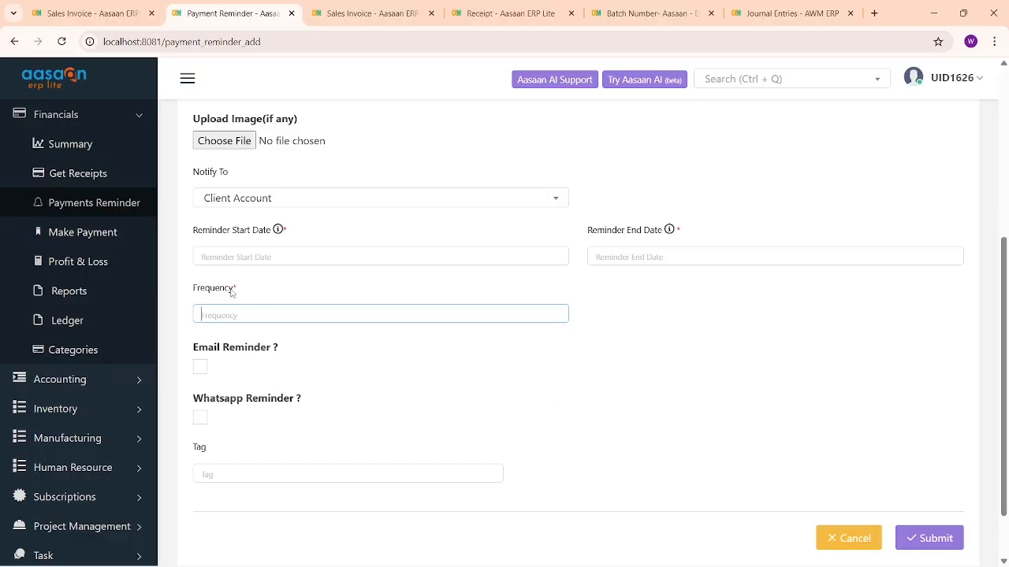
Open the Financials ledger, review its invoice, receipt and payment entries, and show the available report download options.
click(100, 322)
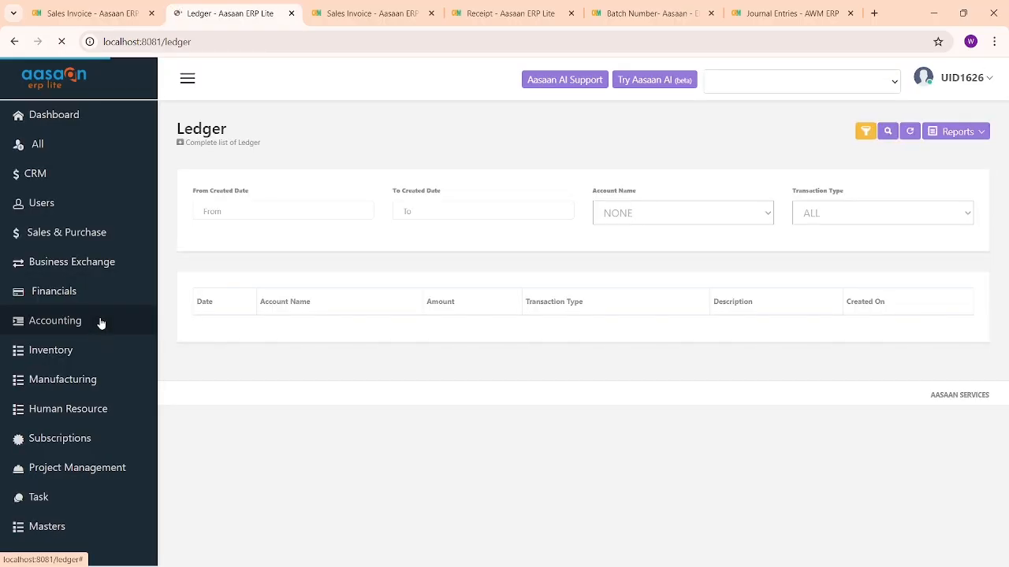
scroll(100, 321, down, 3)
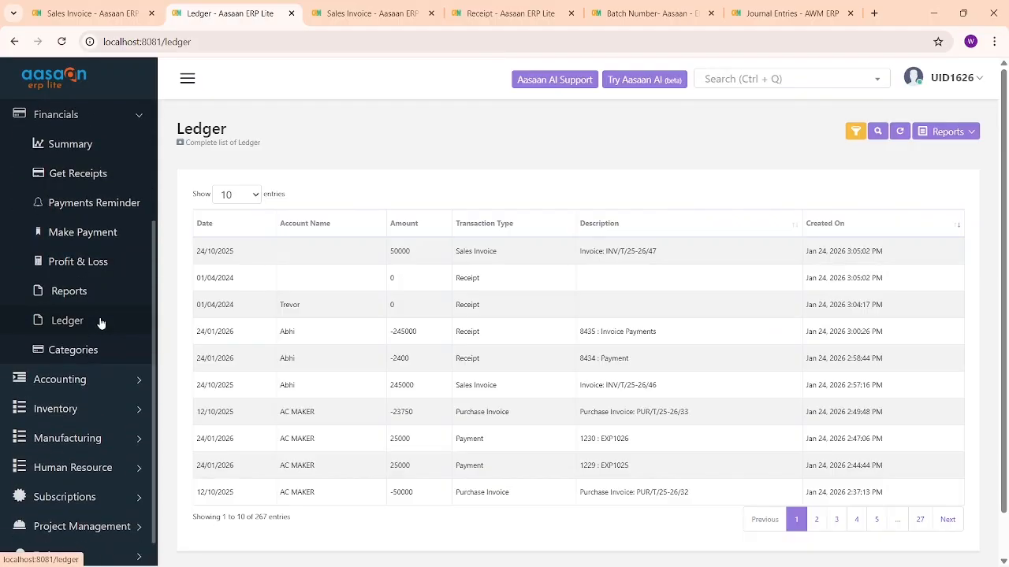
drag(578, 251, 670, 255)
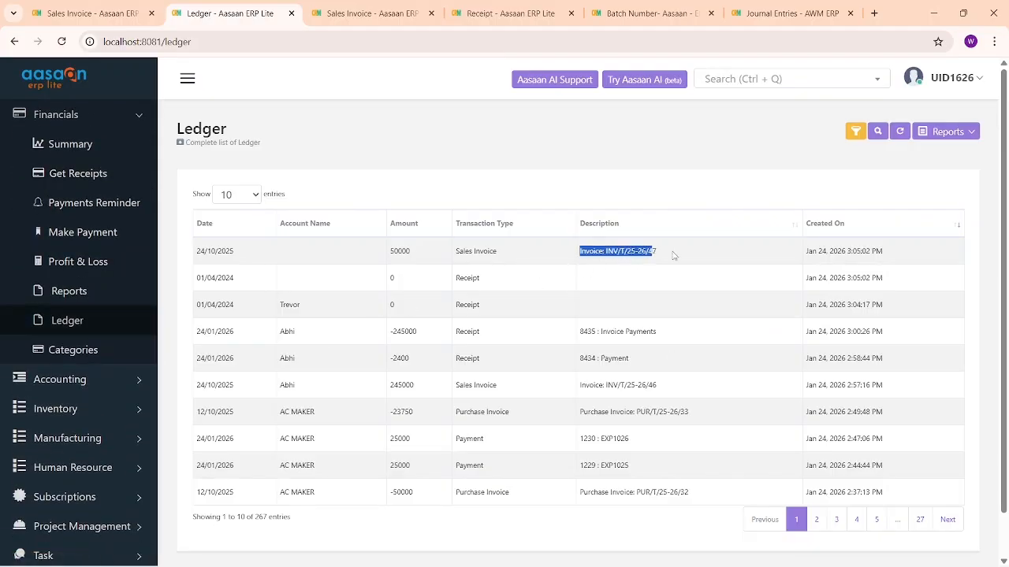
click(399, 249)
drag(399, 250, 412, 254)
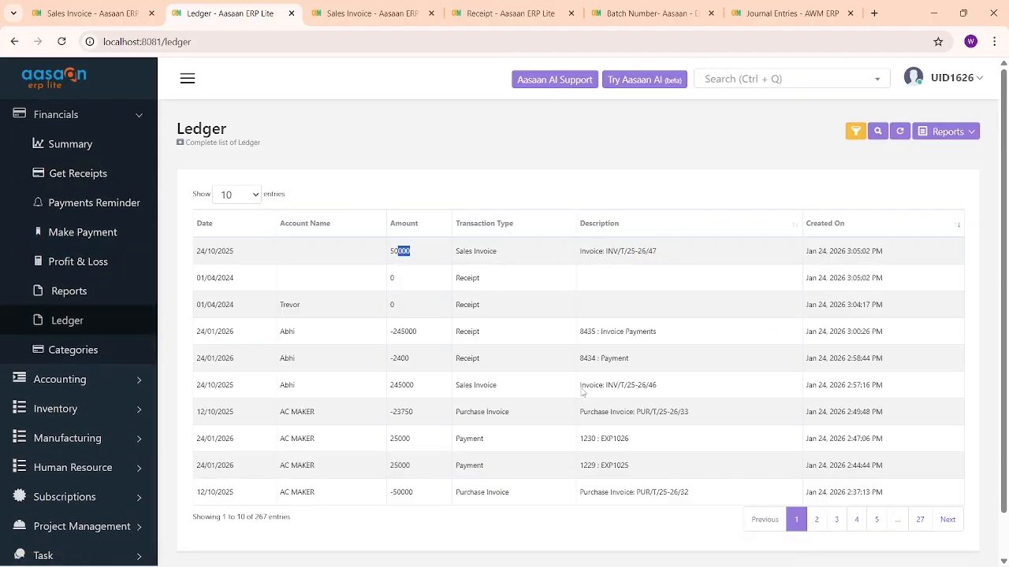
scroll(790, 411, down, 2)
scroll(858, 411, up, 1)
click(966, 133)
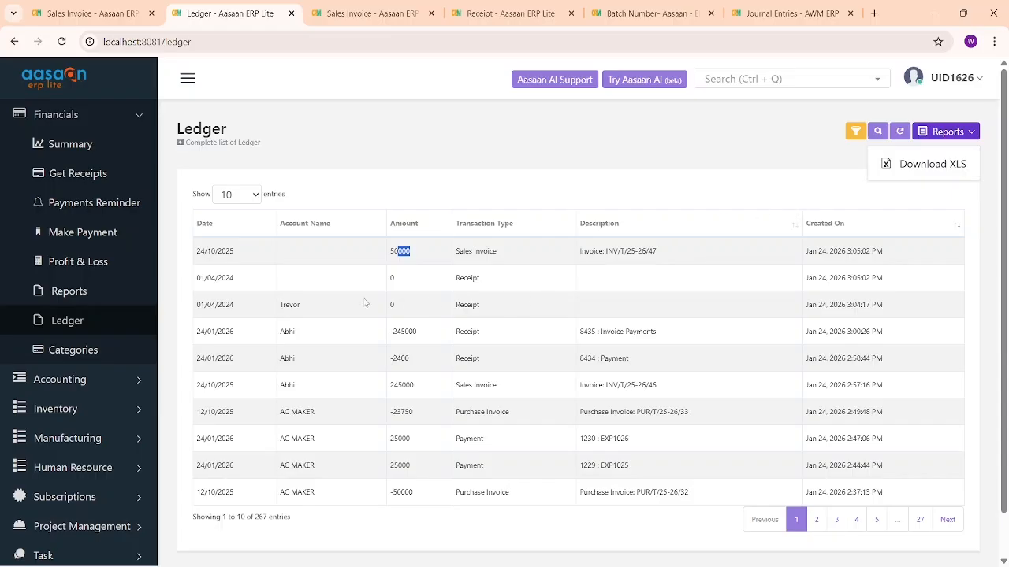
Open the Manufacturing module's Bill Of Material list and start a new bill of material.
click(134, 116)
scroll(117, 215, up, 3)
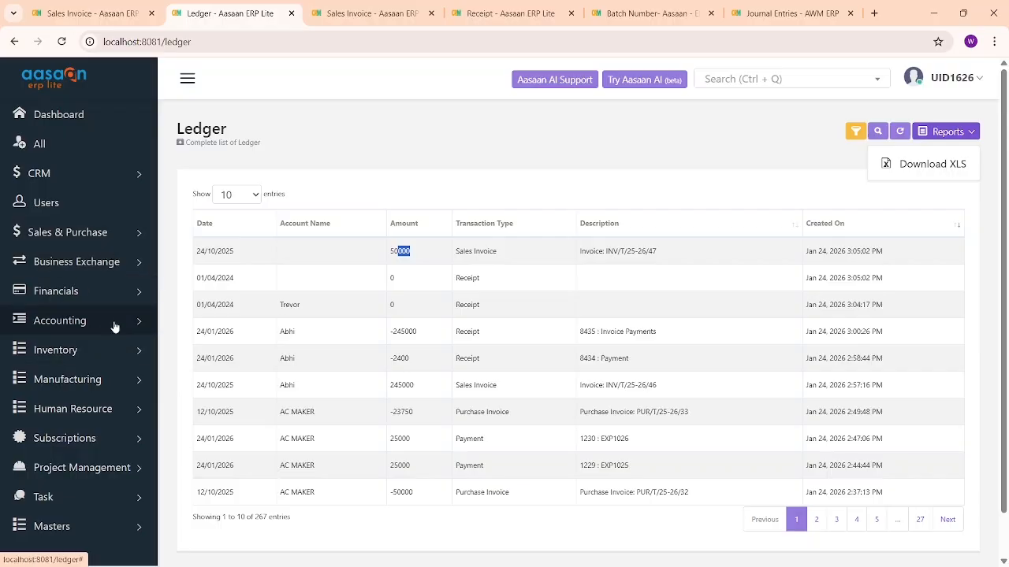
click(106, 381)
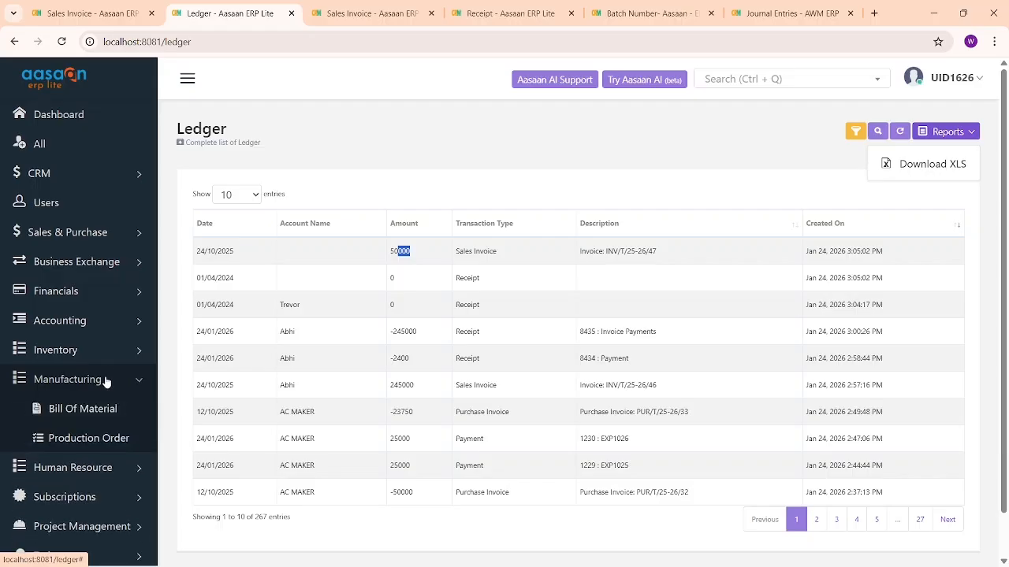
scroll(106, 378, down, 1)
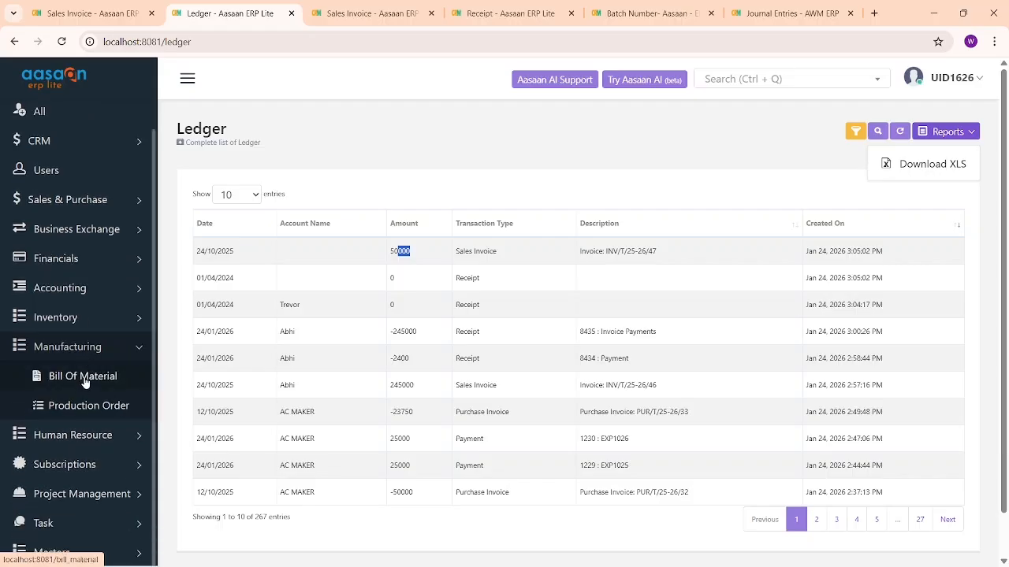
click(83, 380)
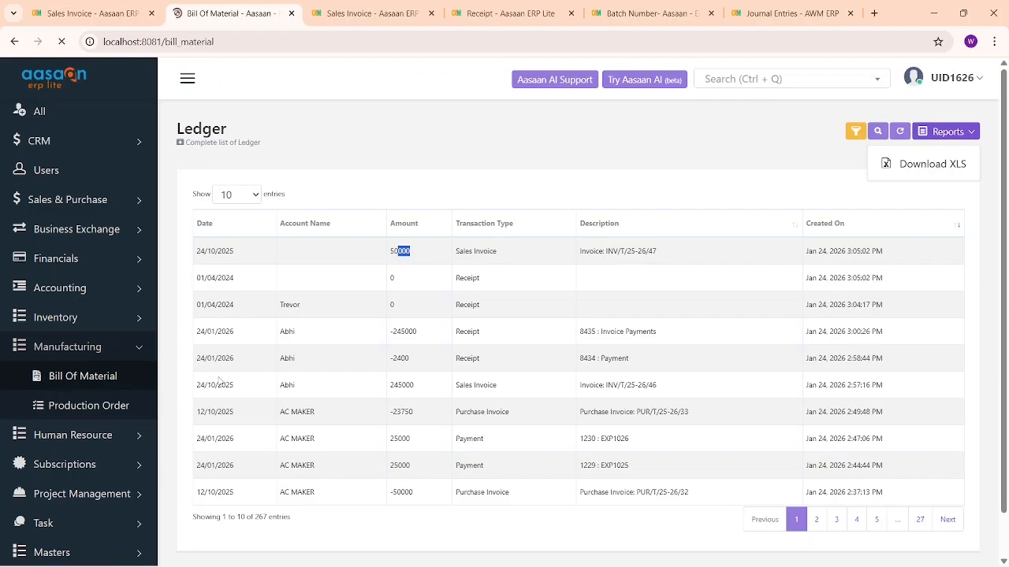
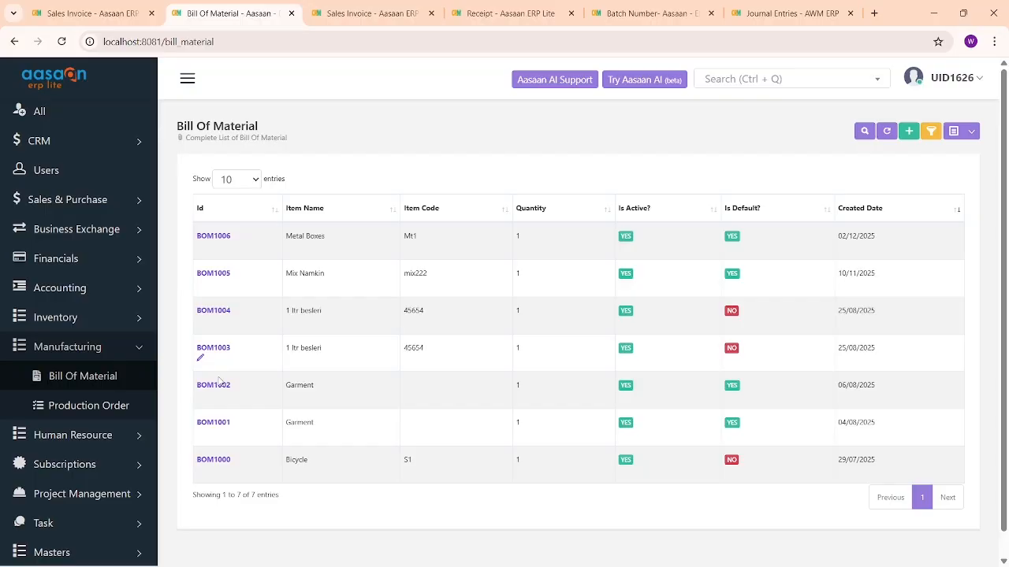
click(910, 133)
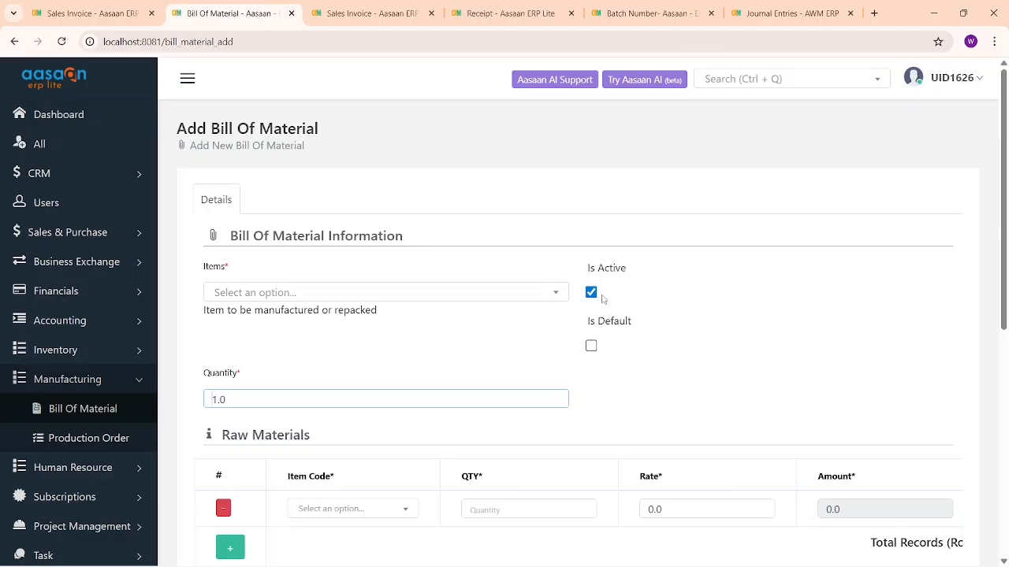
Search the items for "sn" and select Sneaker-Medium-Blue (ITM1140) as the item to manufacture.
click(422, 296)
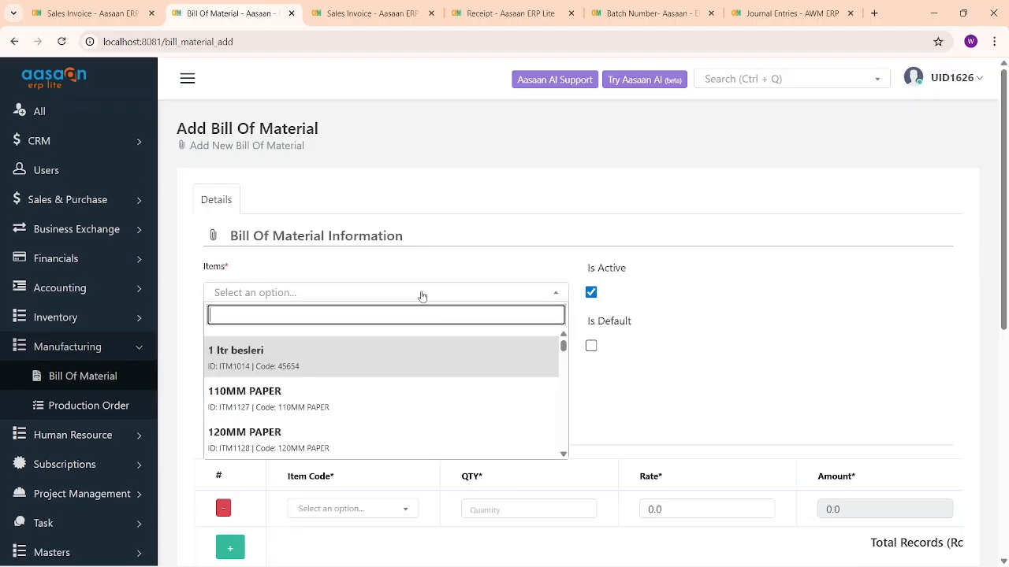
text(sn)
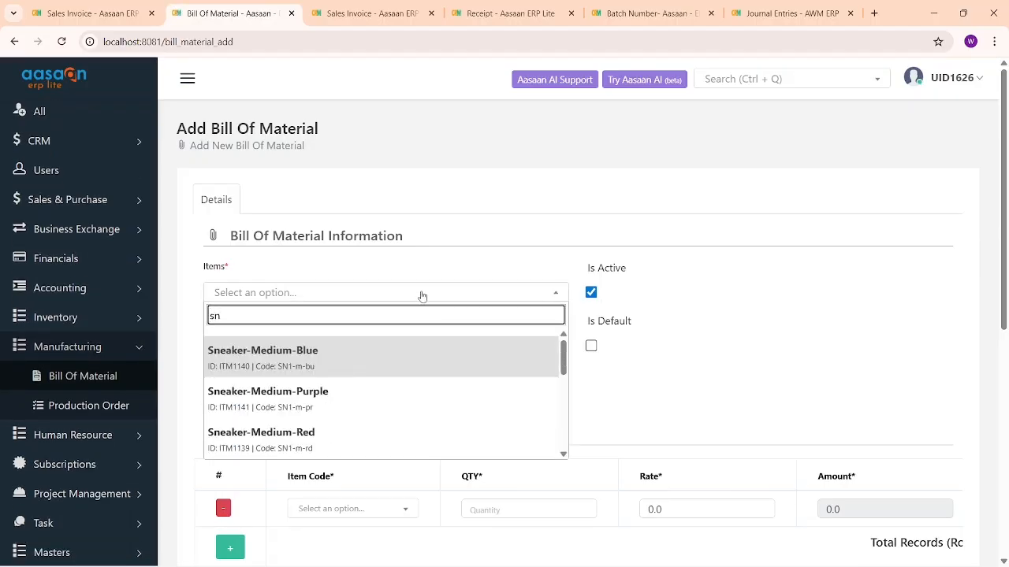
scroll(388, 377, down, 5)
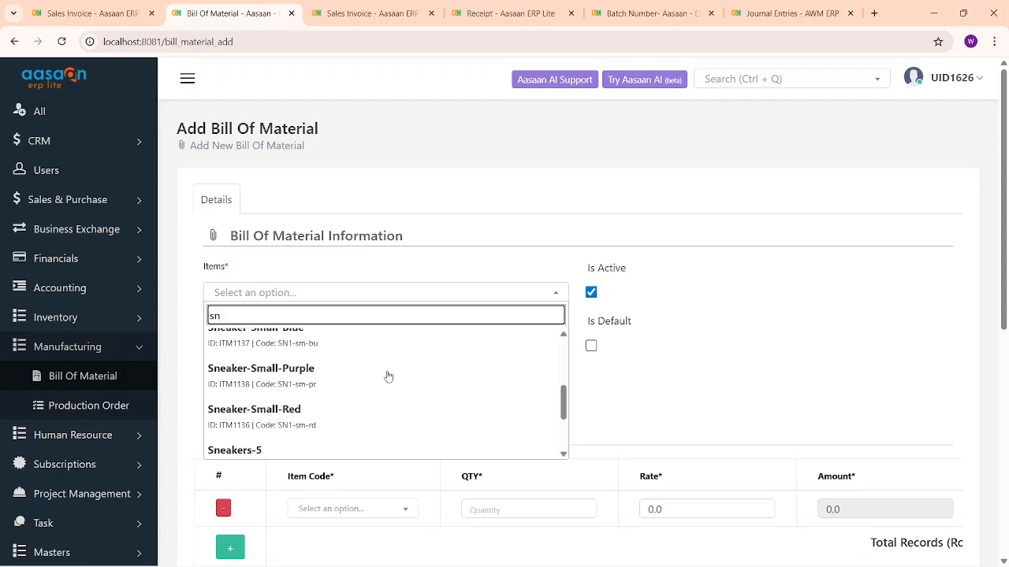
scroll(387, 377, up, 5)
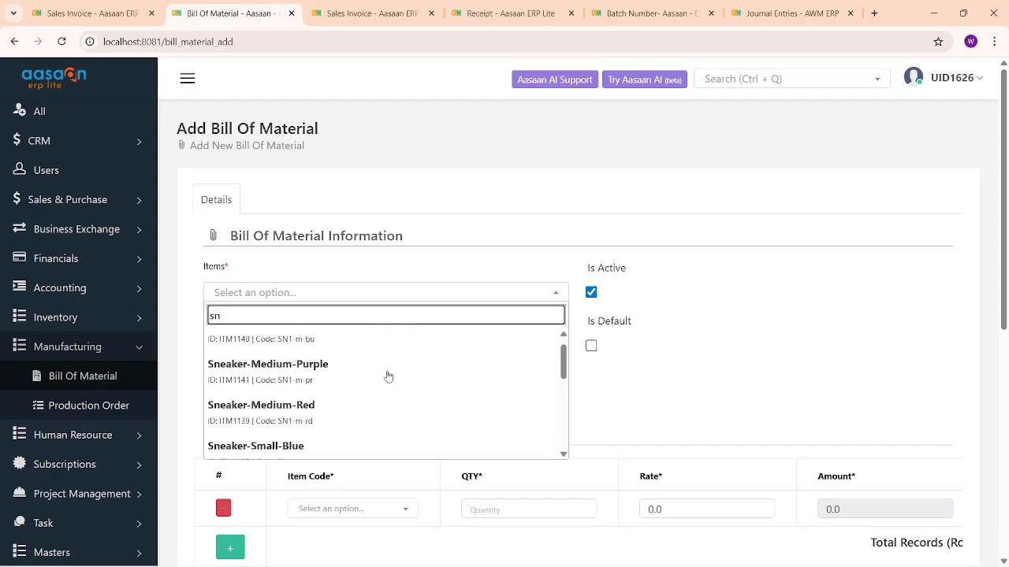
click(373, 355)
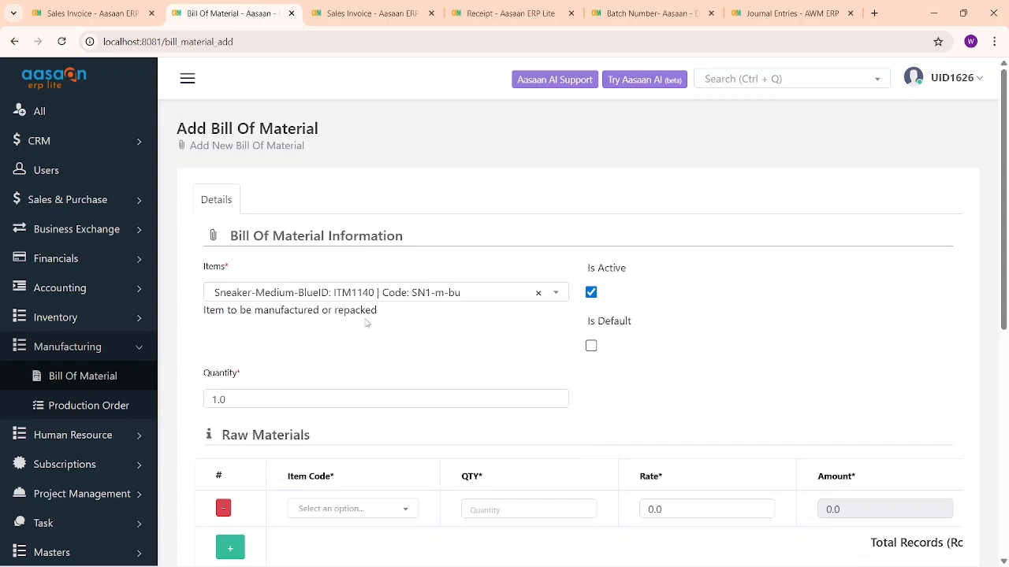
Search the raw material items for "fabric" and choose Dilkhush Fabric : ITM1047 for the first row.
scroll(284, 323, down, 1)
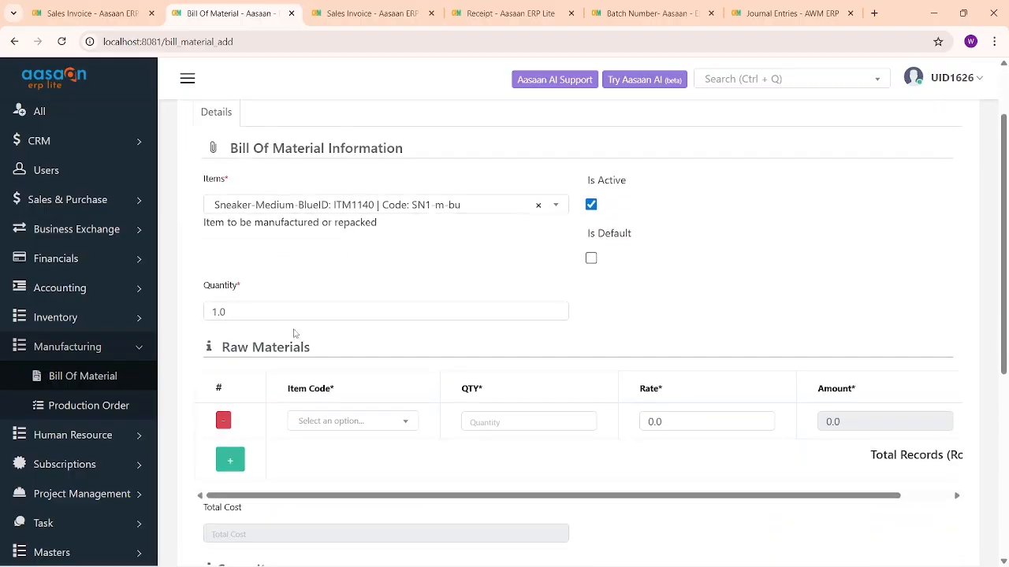
click(368, 423)
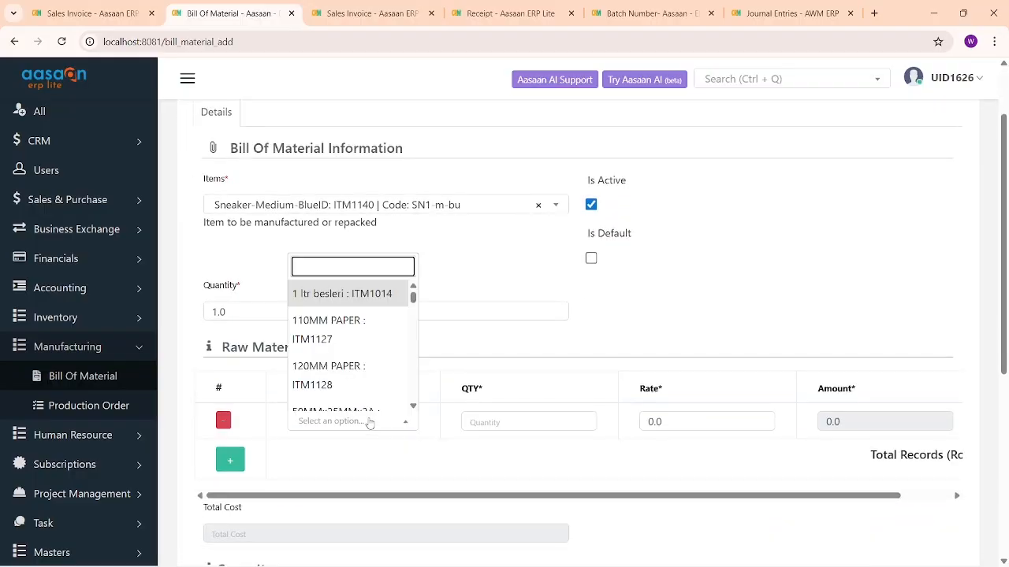
text(fa)
key(BackSpace)
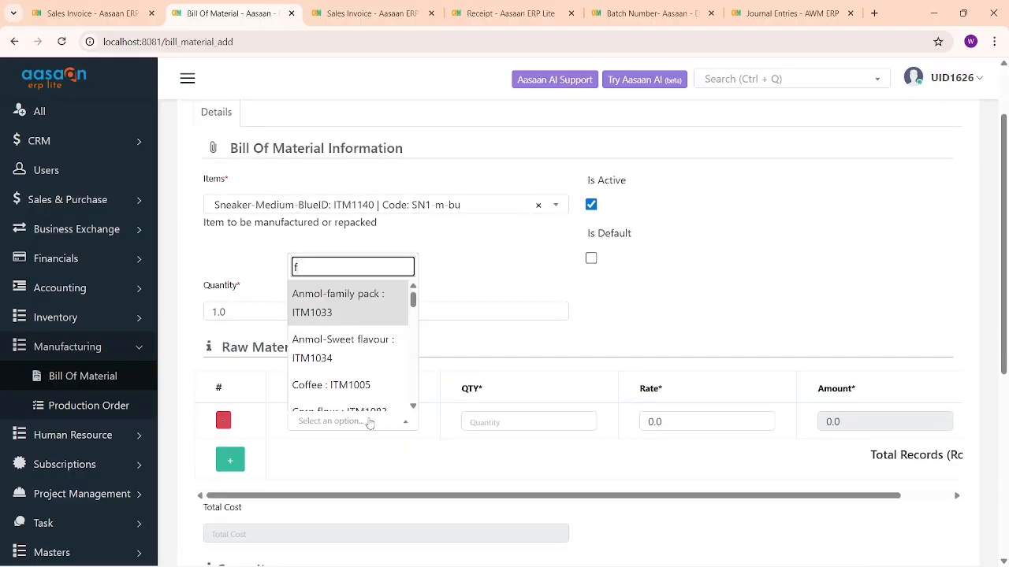
text(abr)
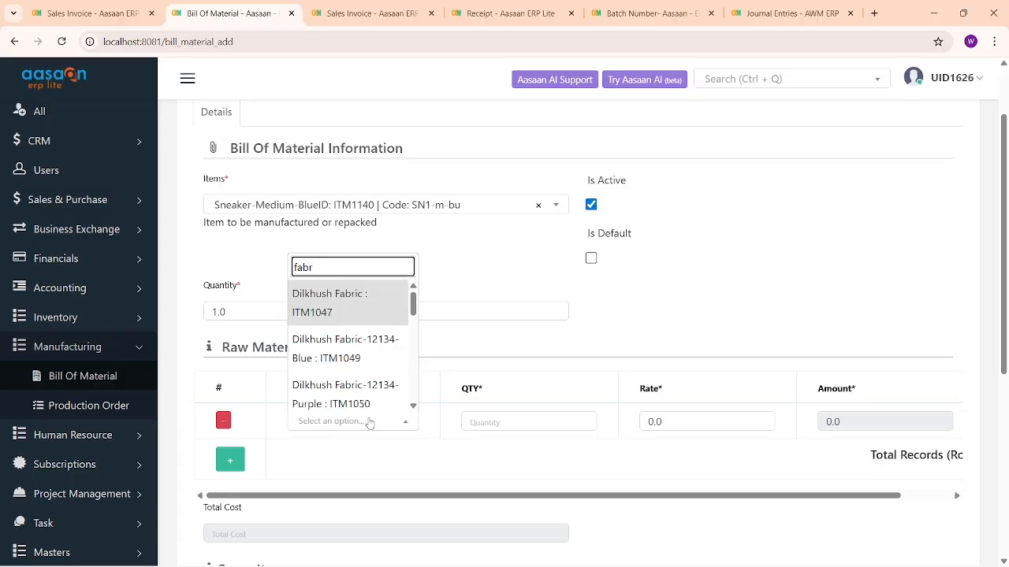
text(ic)
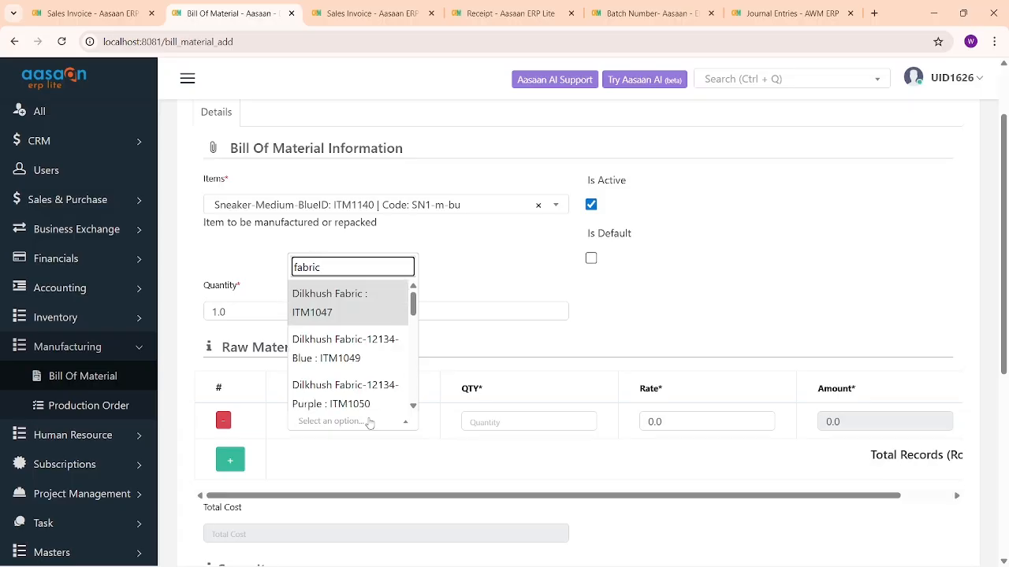
scroll(362, 339, down, 2)
scroll(364, 341, up, 2)
click(358, 319)
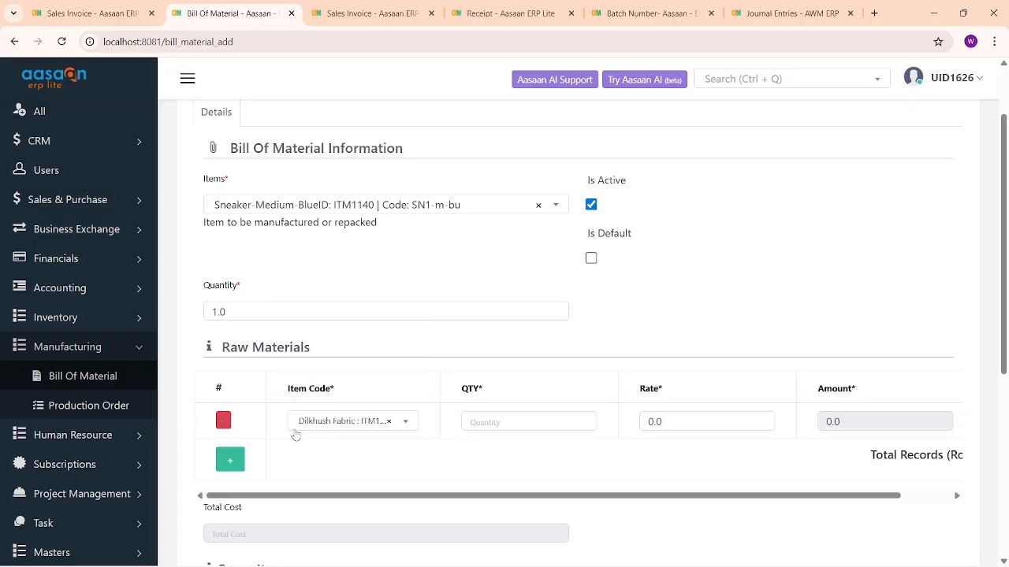
Add a second raw material row and choose Dilkhush Fabric-12134-Purple : ITM1050 as its item.
click(239, 463)
click(331, 456)
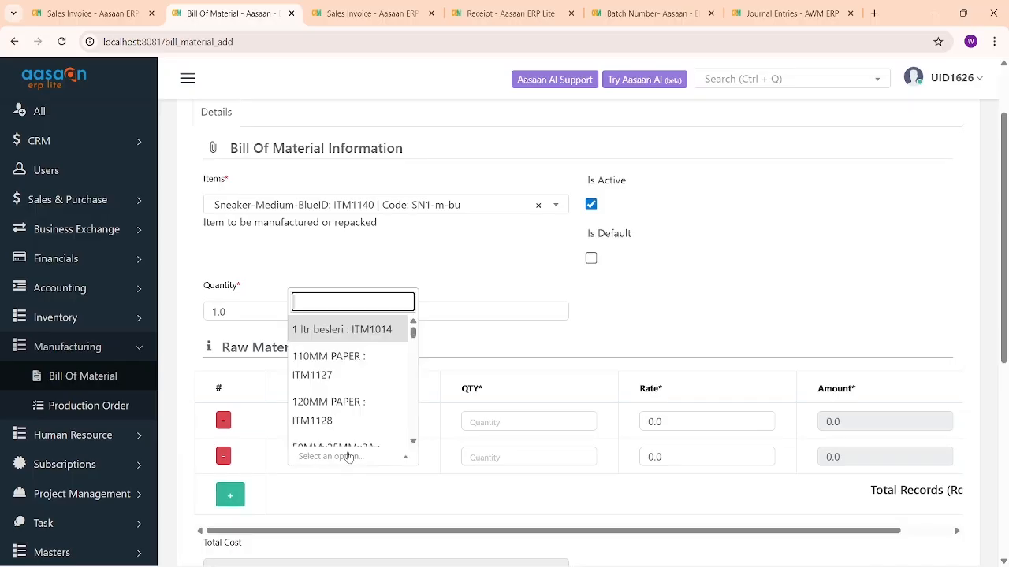
text(fab)
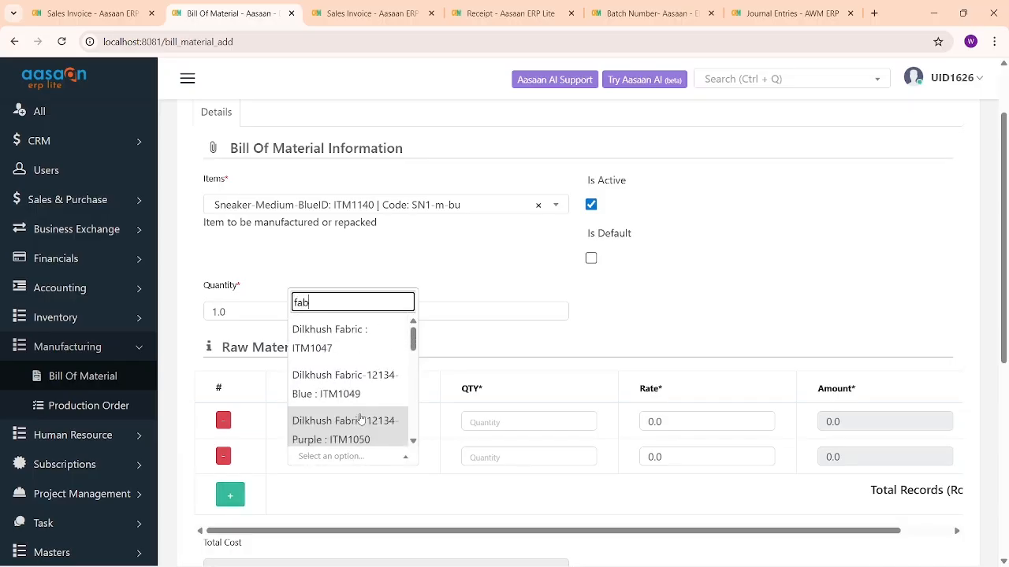
click(360, 422)
Set the quantity of both raw material rows to 2.
click(542, 426)
text(2)
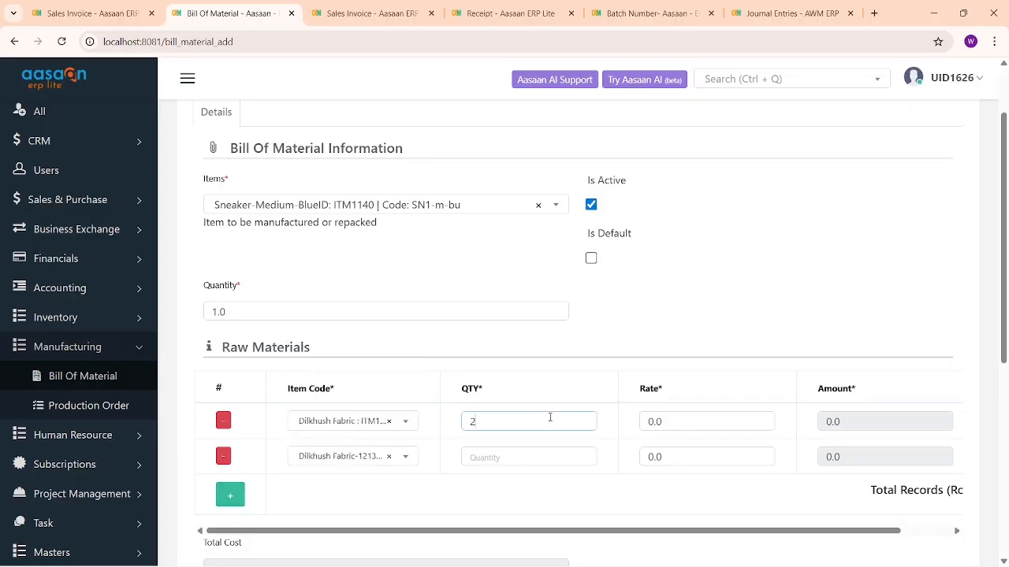
click(539, 461)
text(2)
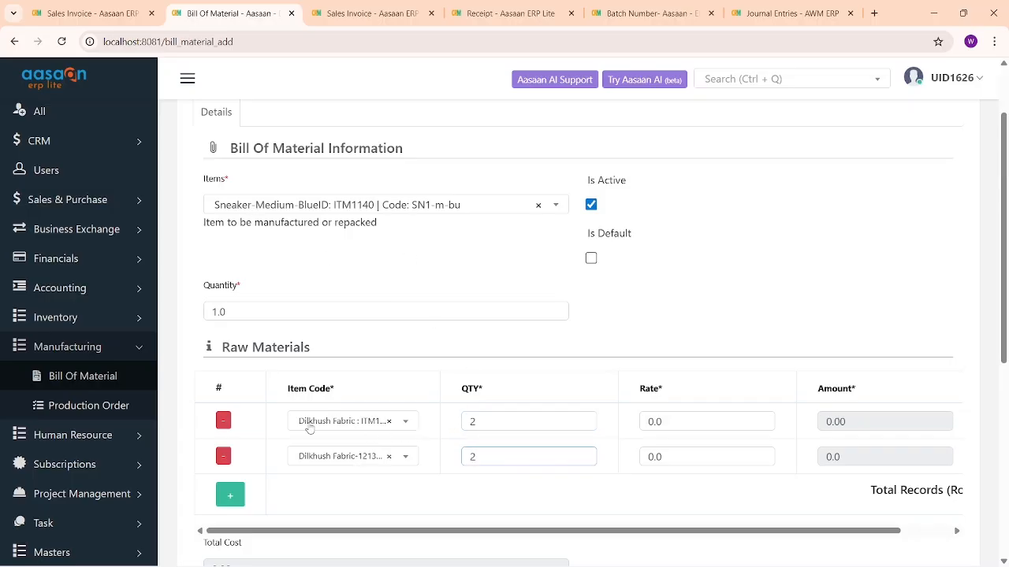
Set the rate of the first raw material, Dilkhush Fabric, to 50.
drag(486, 423, 437, 426)
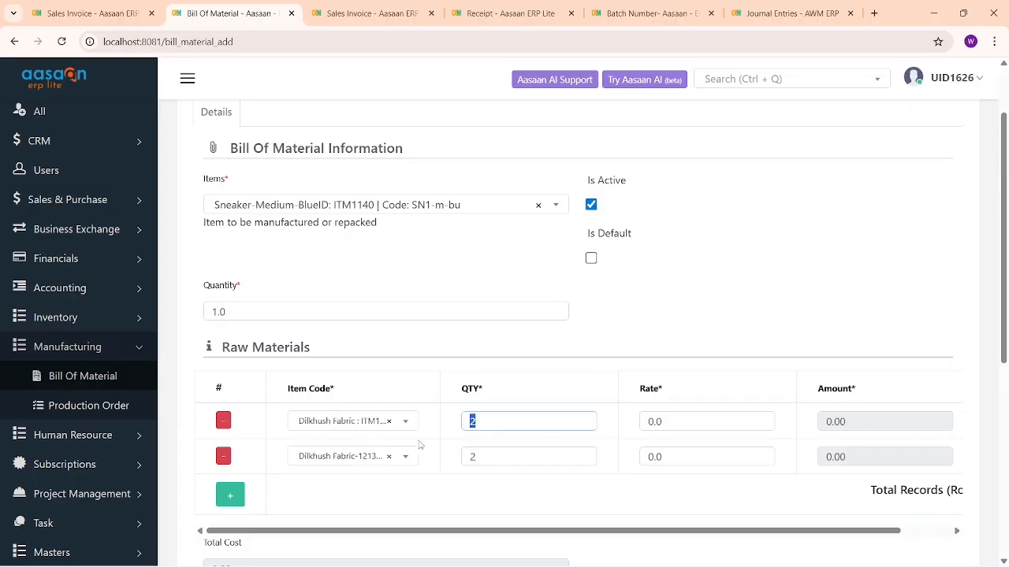
click(674, 422)
text(50)
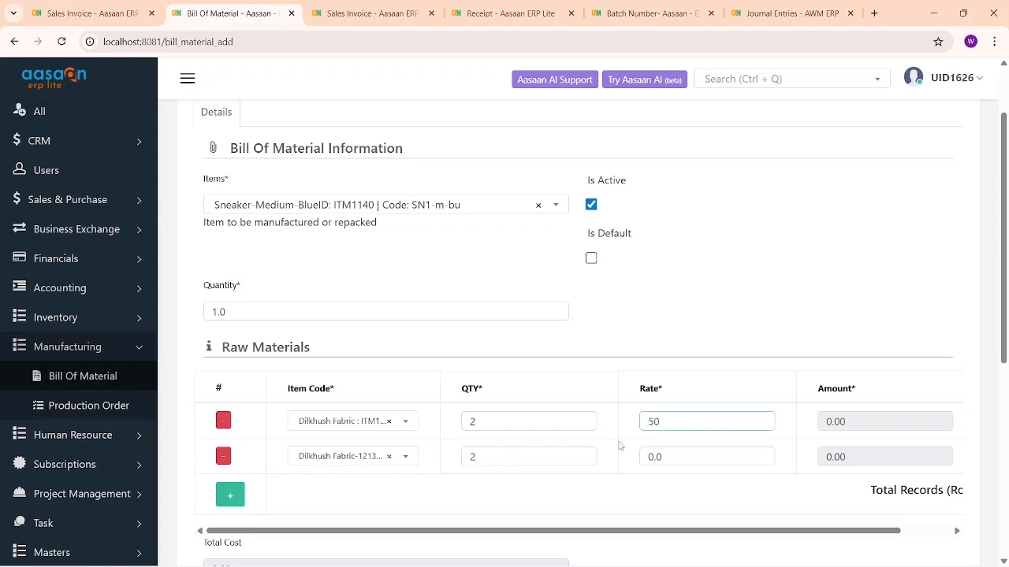
Set the rate of the second raw material, Dilkhush Fabric-12134-Purple, to 50.
drag(668, 457, 609, 455)
text(50)
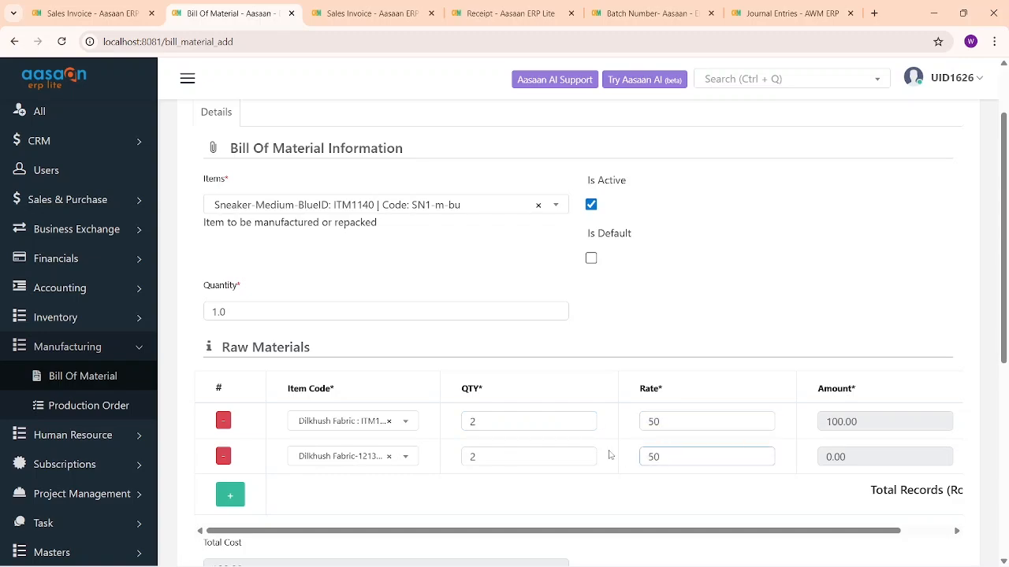
scroll(732, 358, down, 1)
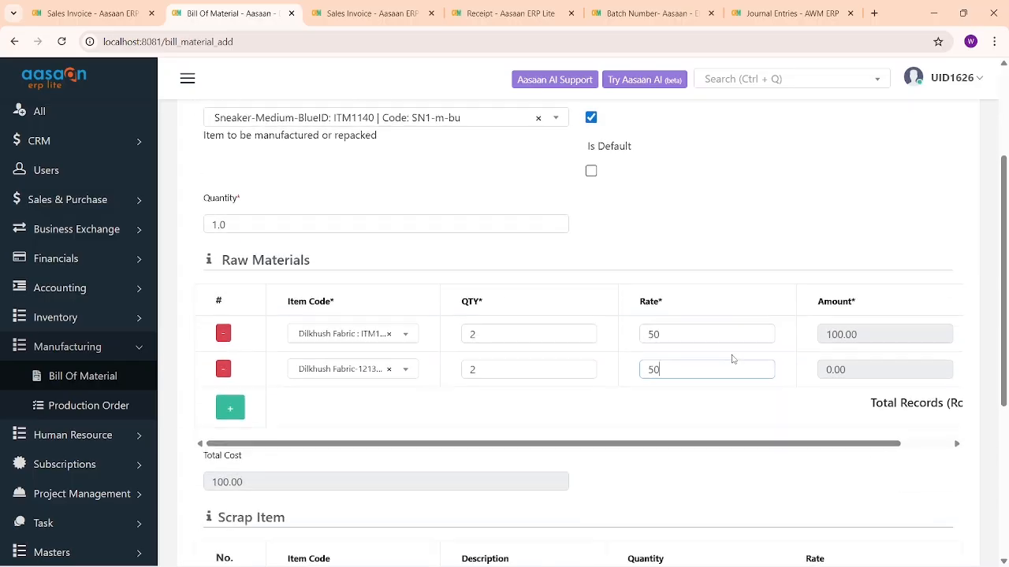
Review the Scrap Item section and the rest of the bill of material form.
scroll(732, 358, down, 2)
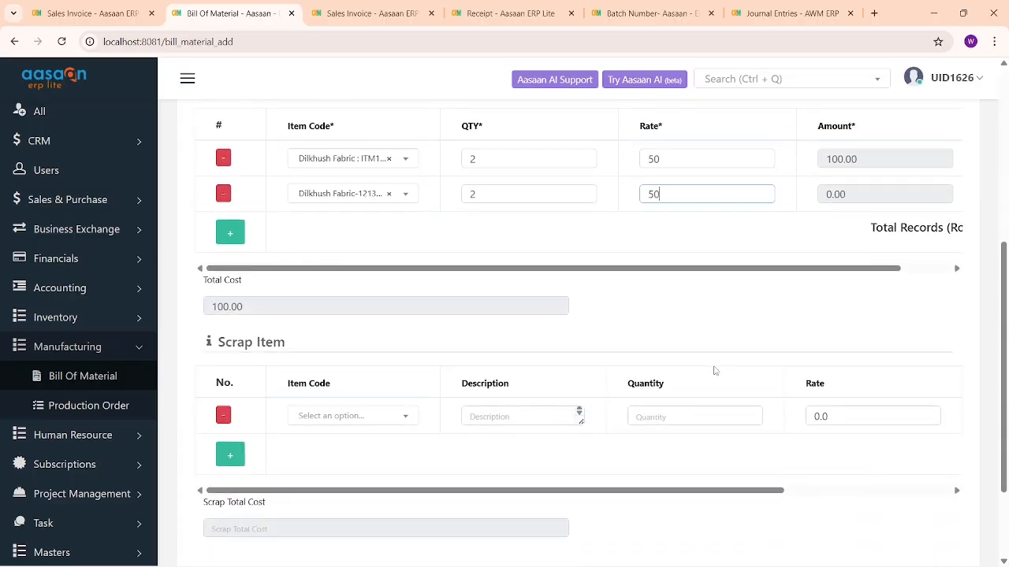
drag(226, 343, 326, 355)
scroll(365, 338, up, 2)
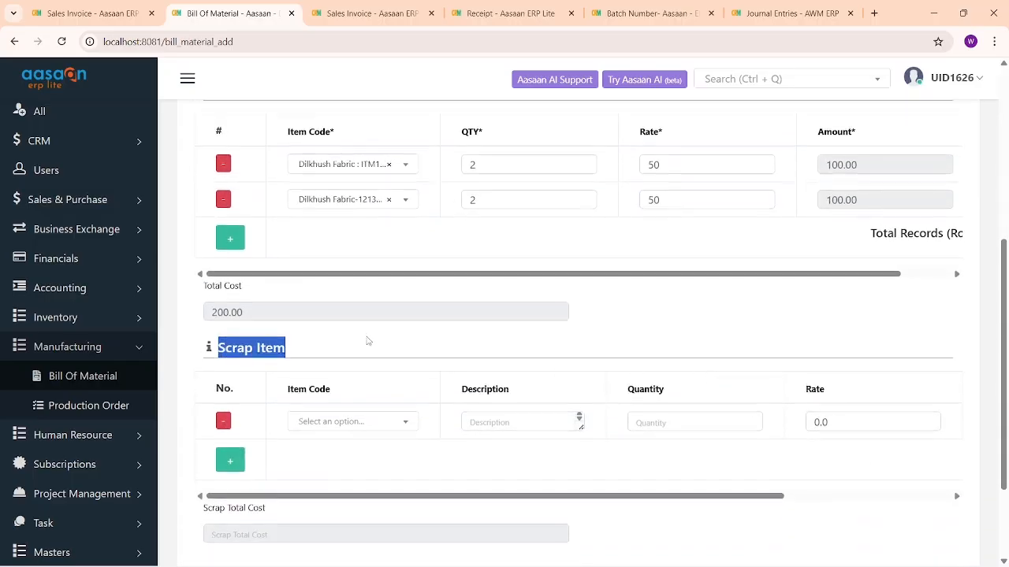
scroll(312, 323, up, 1)
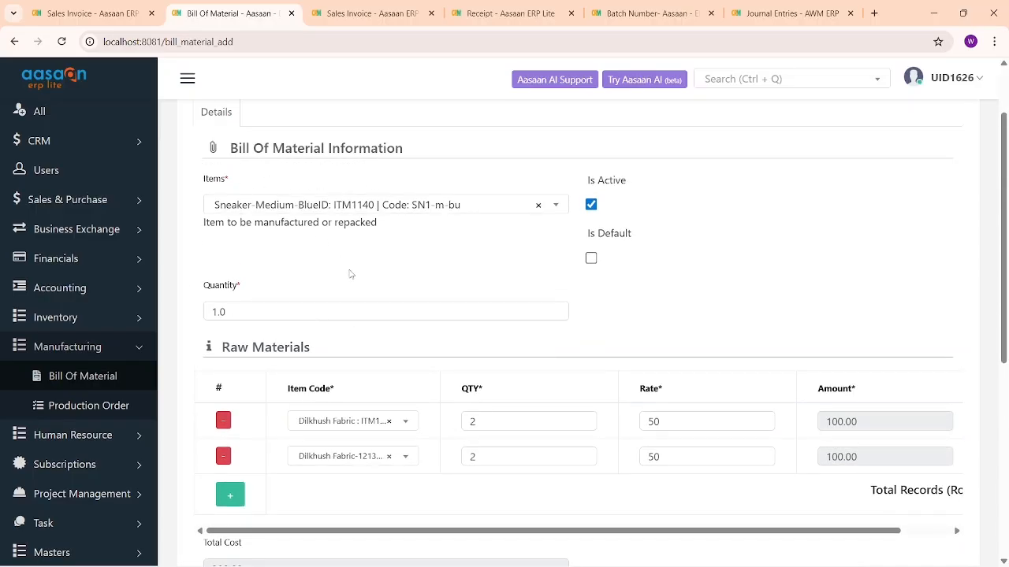
scroll(350, 274, down, 3)
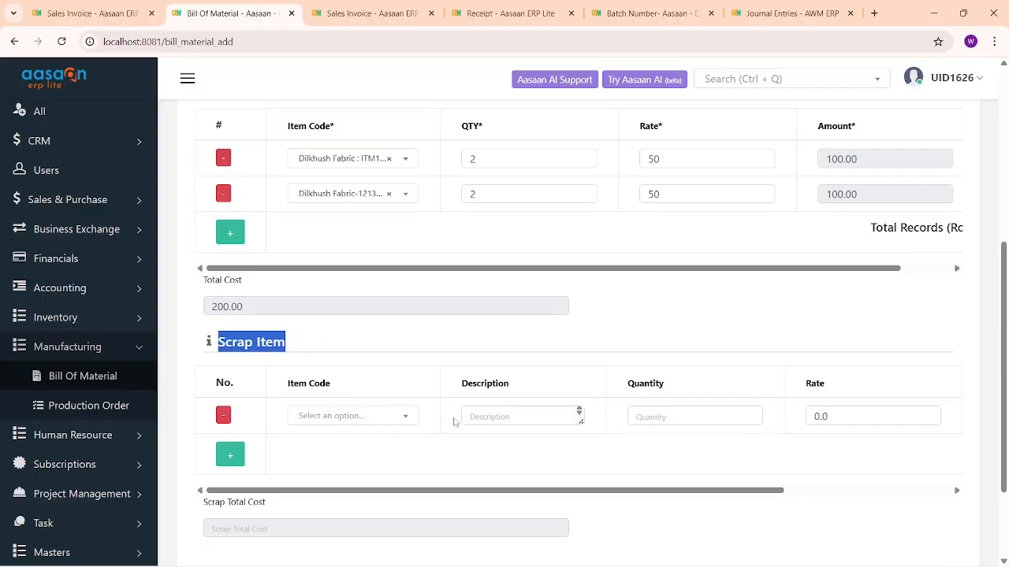
scroll(454, 422, down, 2)
scroll(441, 397, up, 5)
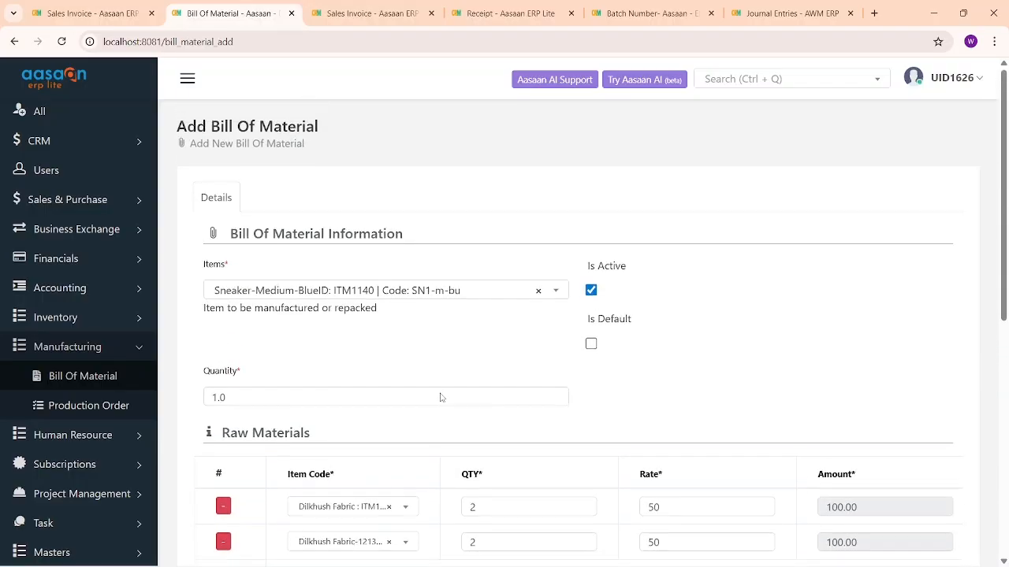
Mark the Sneaker-Medium-Blue bill of material as default and save it.
click(590, 346)
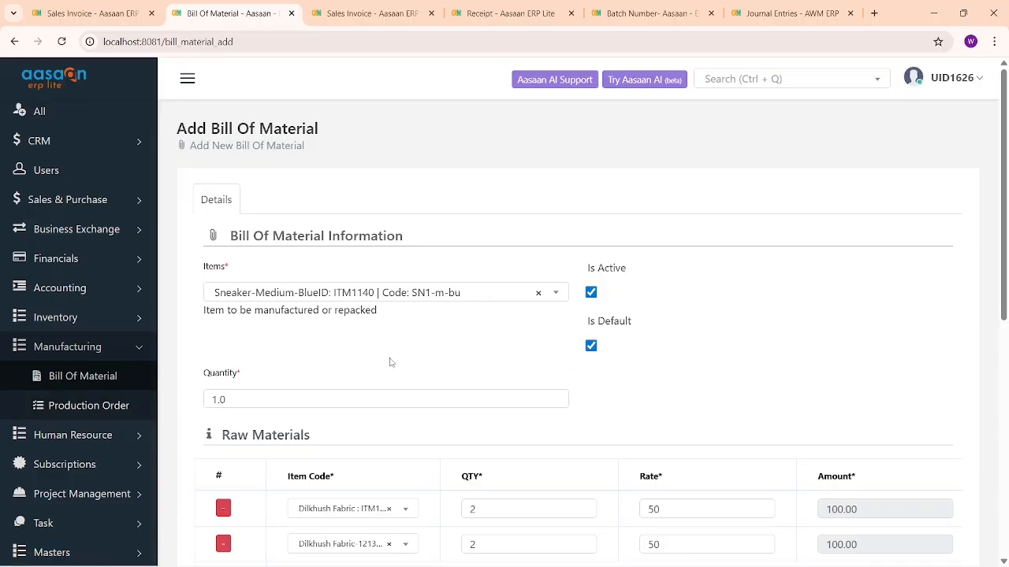
drag(589, 323, 698, 328)
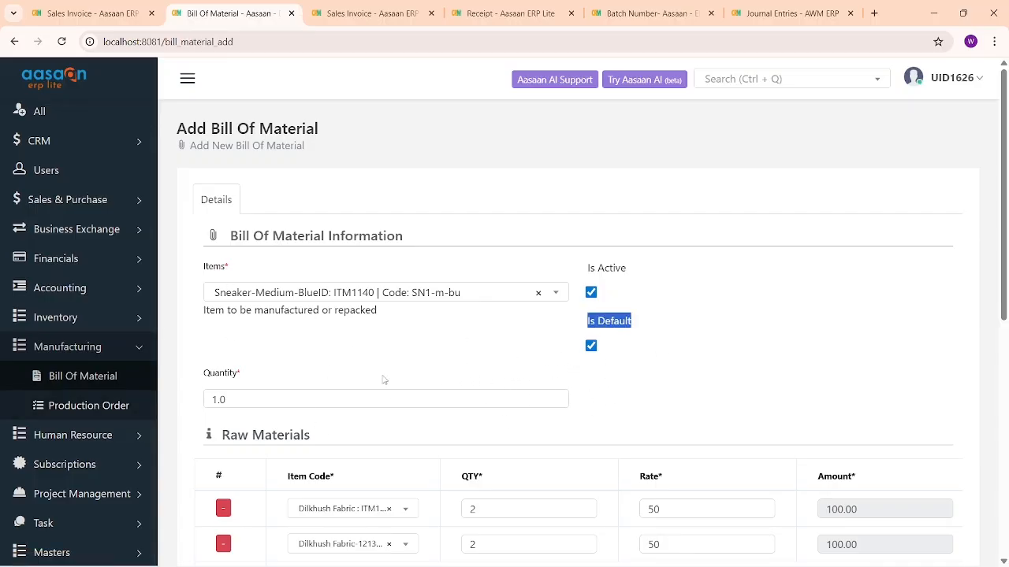
scroll(354, 382, down, 5)
scroll(513, 388, down, 2)
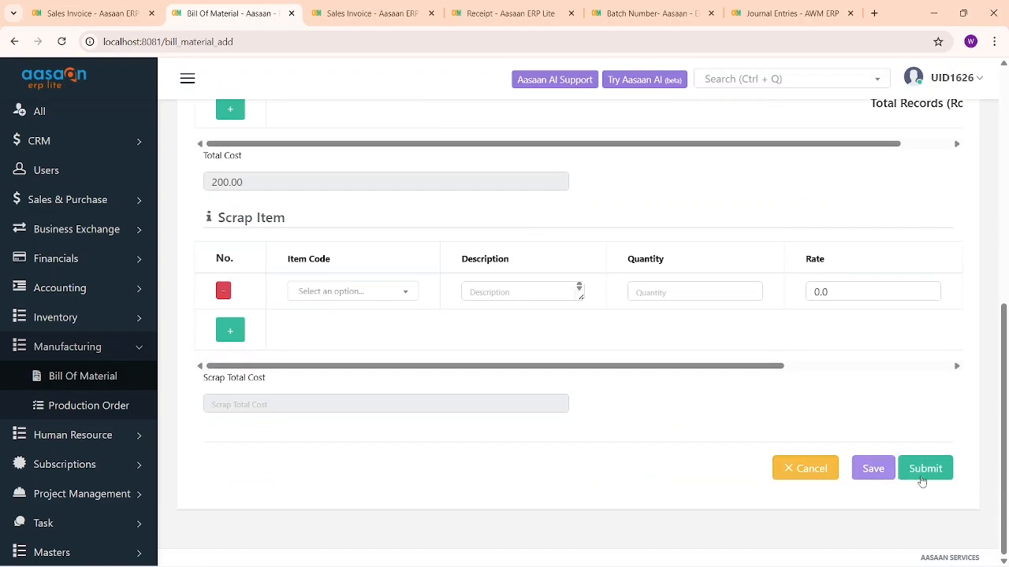
click(887, 461)
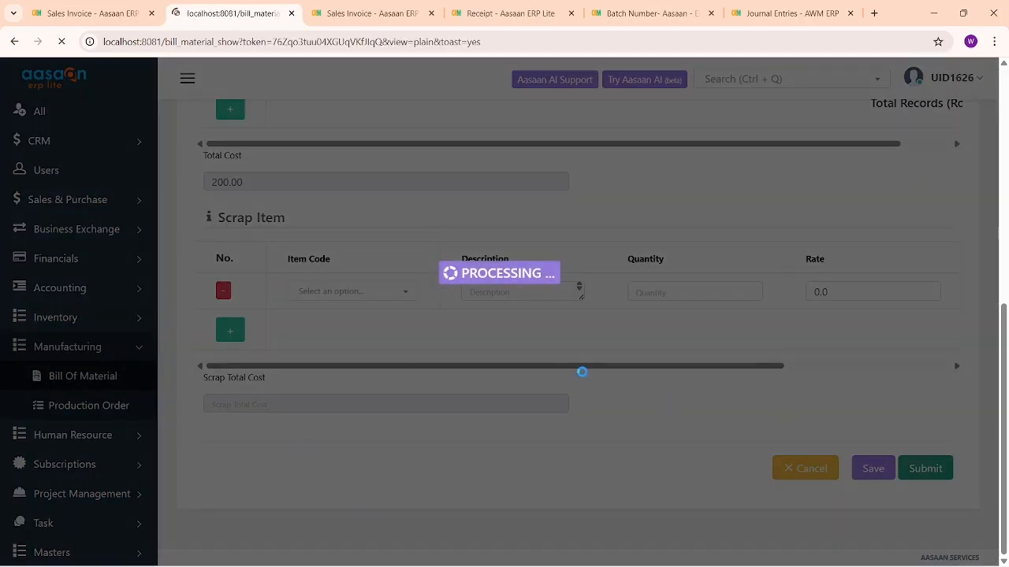
Submit the saved sneaker bill of material and check its entry in the bill of material list.
scroll(582, 372, up, 6)
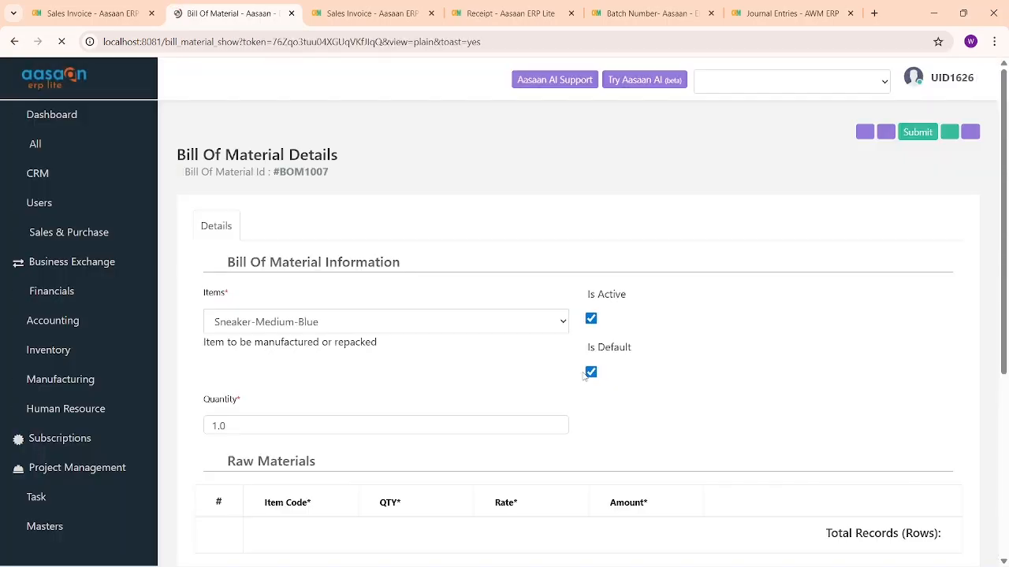
scroll(428, 360, down, 4)
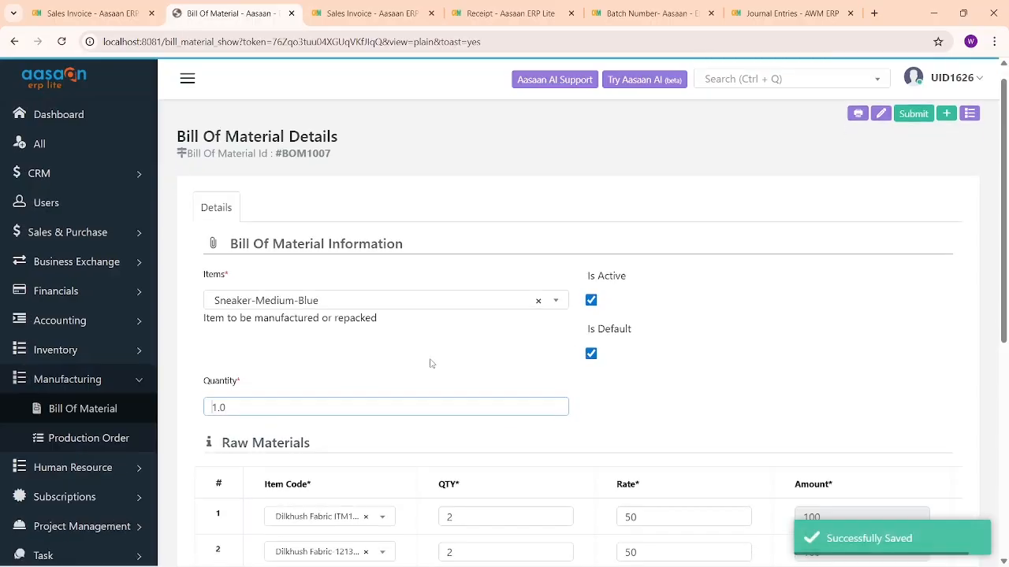
scroll(450, 356, up, 3)
scroll(450, 356, up, 1)
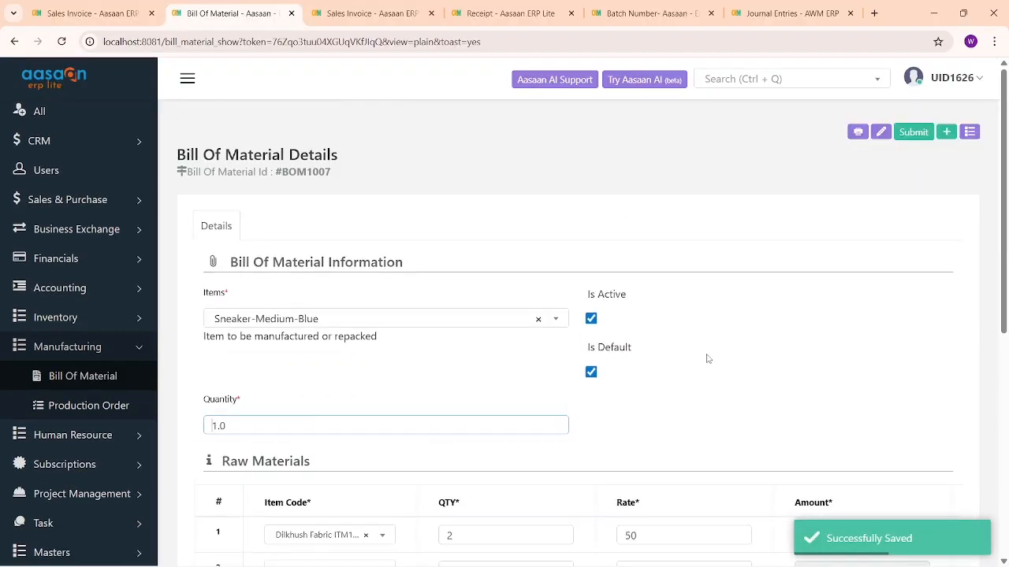
click(912, 132)
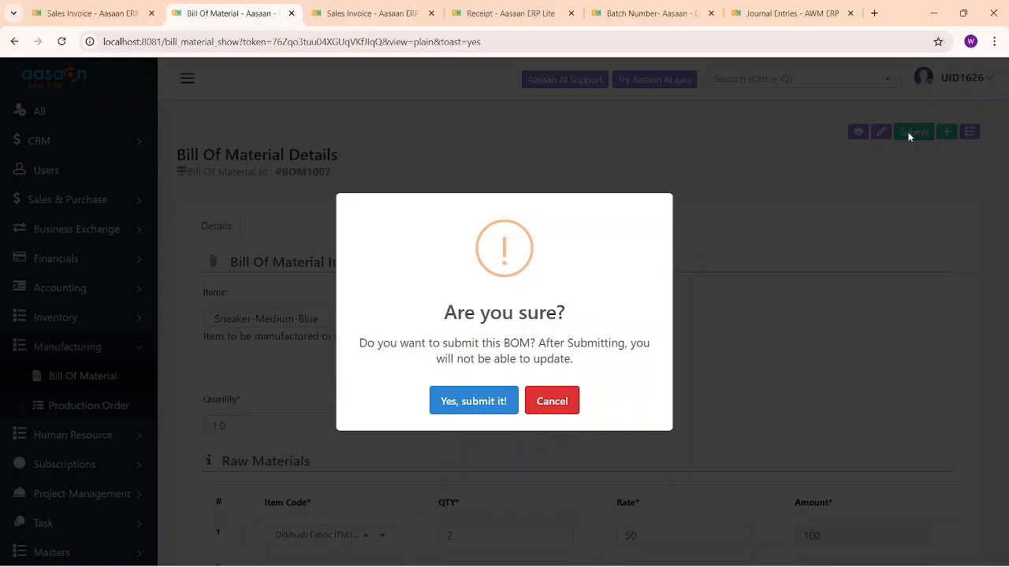
click(487, 390)
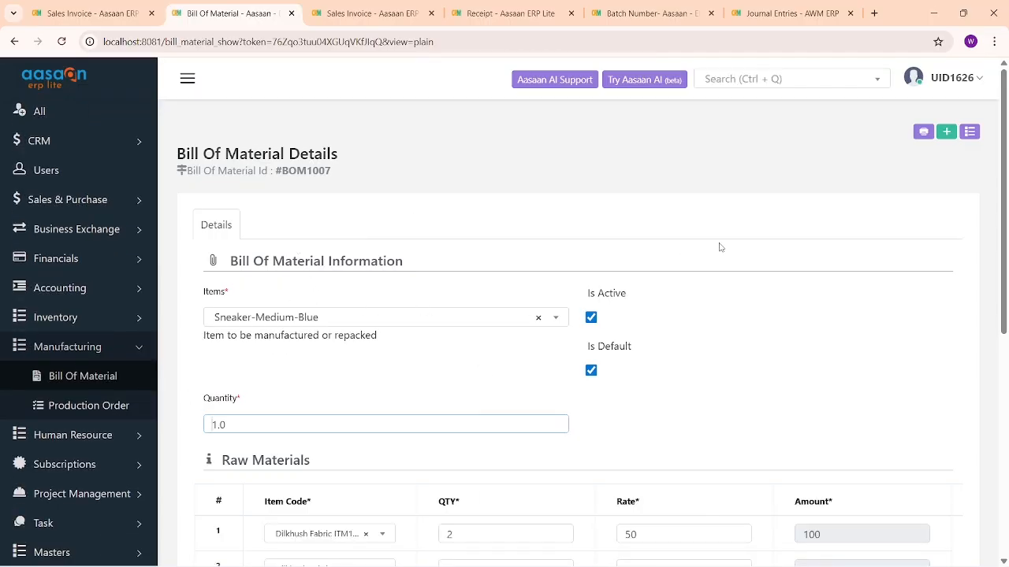
click(969, 132)
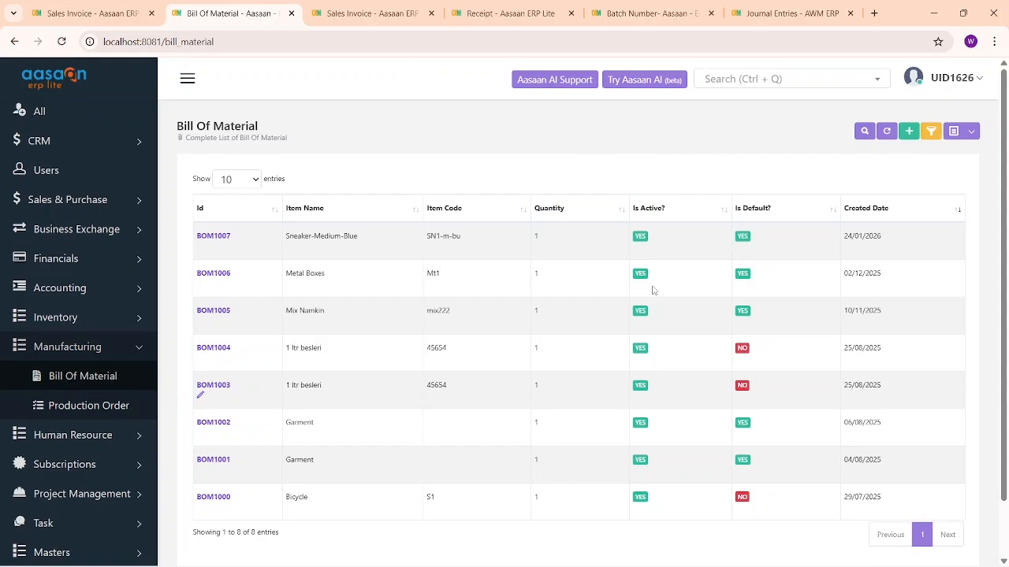
drag(283, 240, 496, 240)
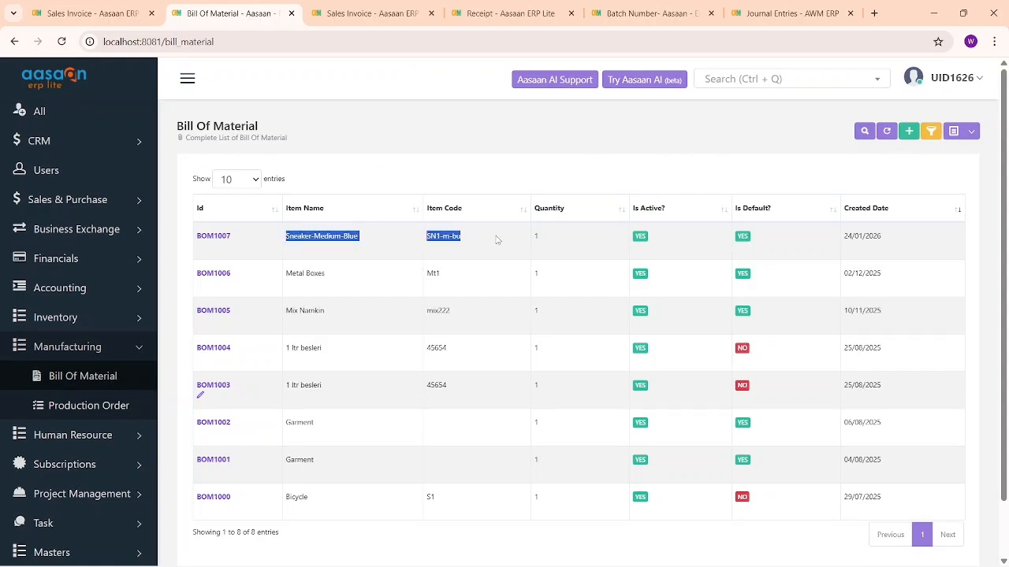
Start a new work order under Production Order and set its date to 24/01/2026.
click(110, 407)
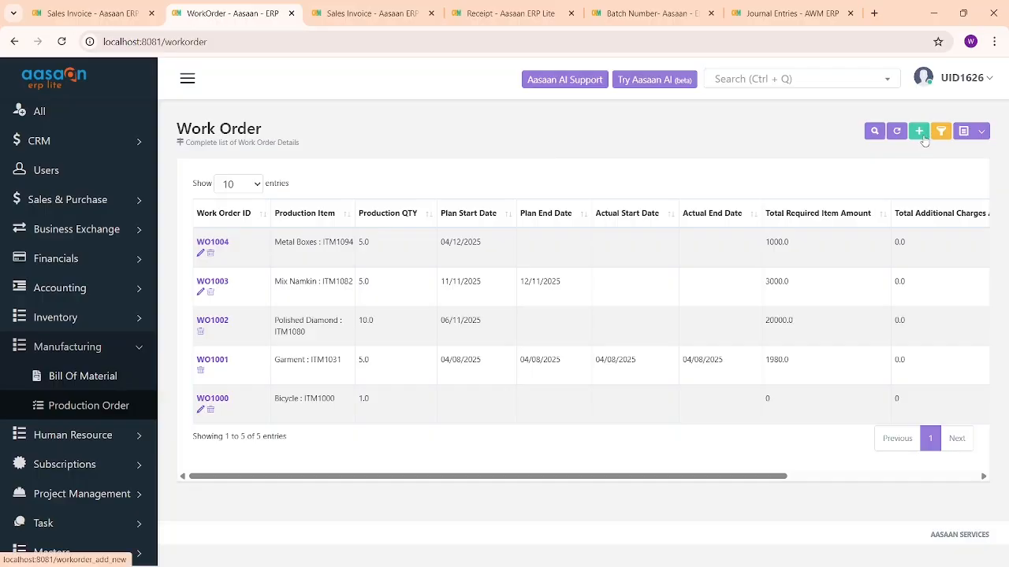
click(920, 132)
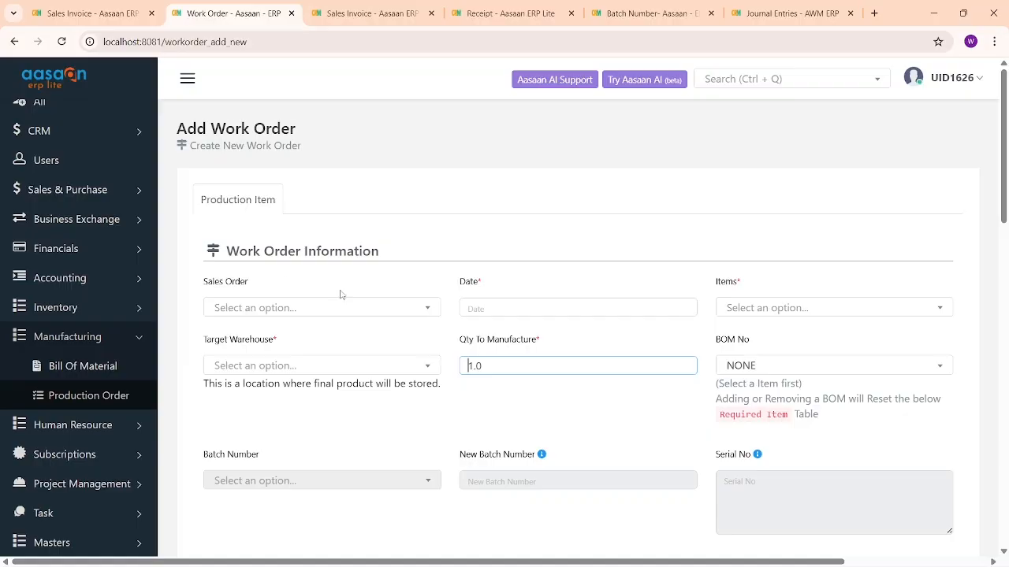
click(530, 312)
click(593, 431)
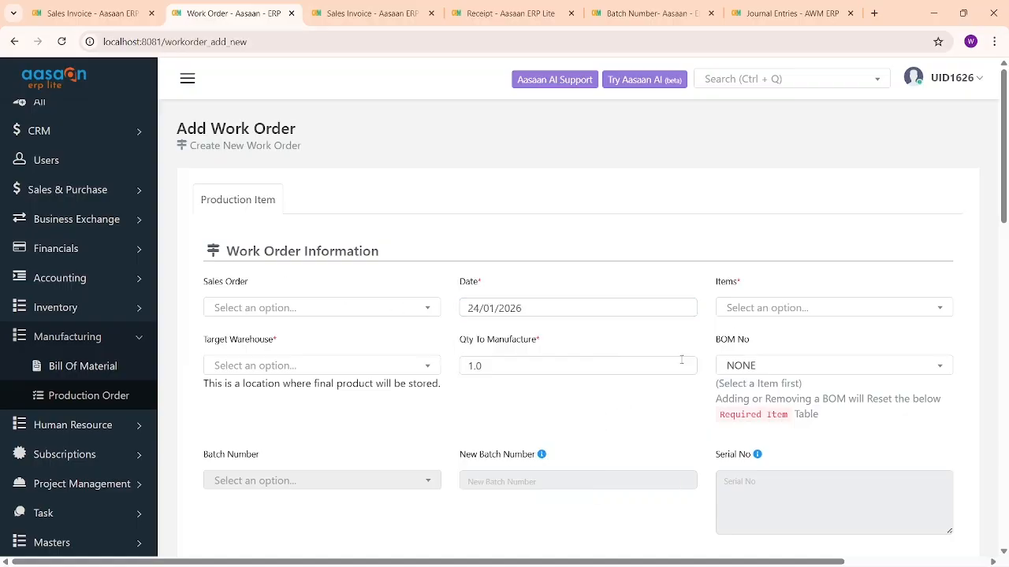
Search the items for "sn", choose Sneaker-Medium-Blue for the work order, and set the target warehouse to Aasaan Warehouse.
click(745, 311)
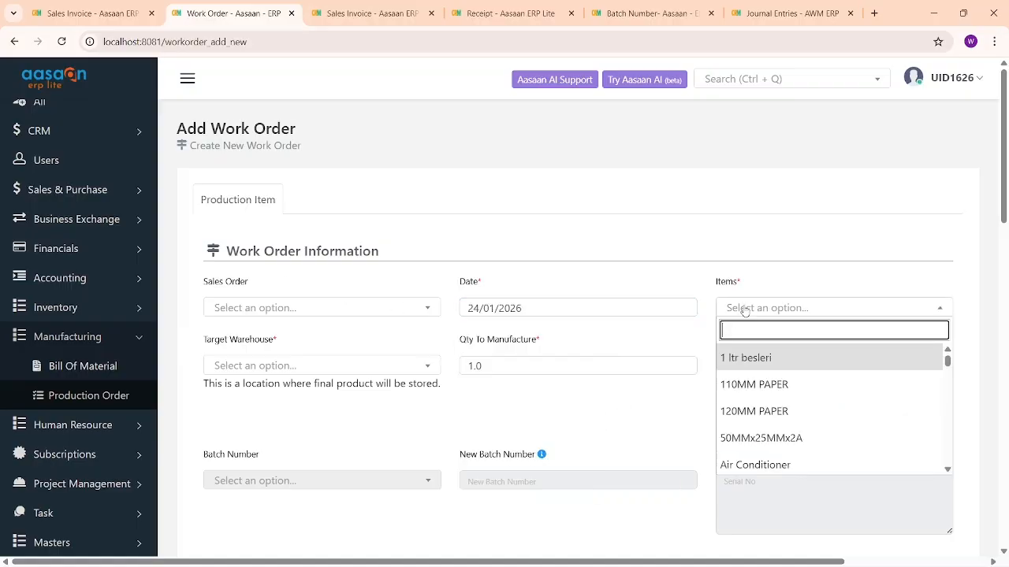
text(sn)
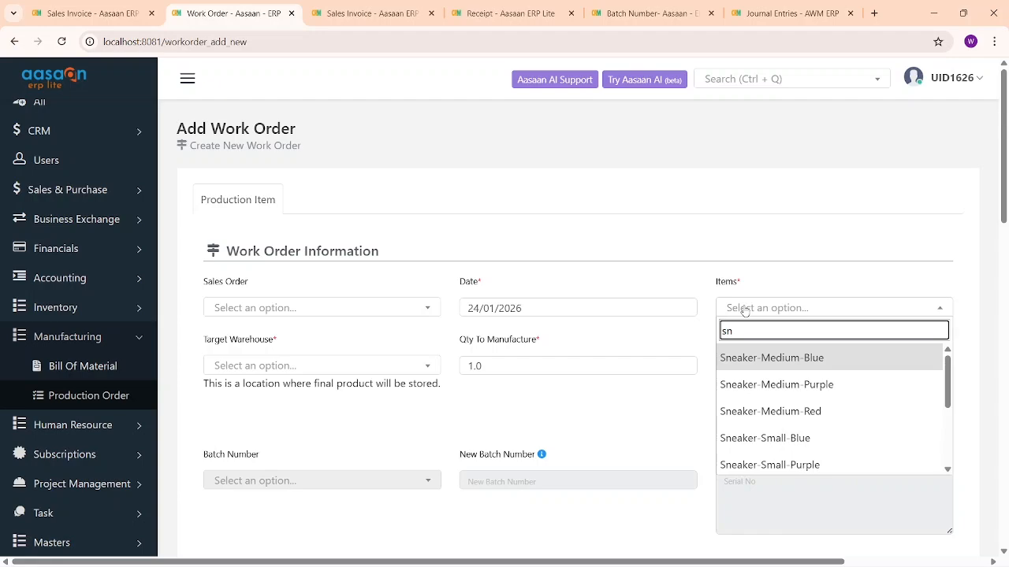
click(801, 359)
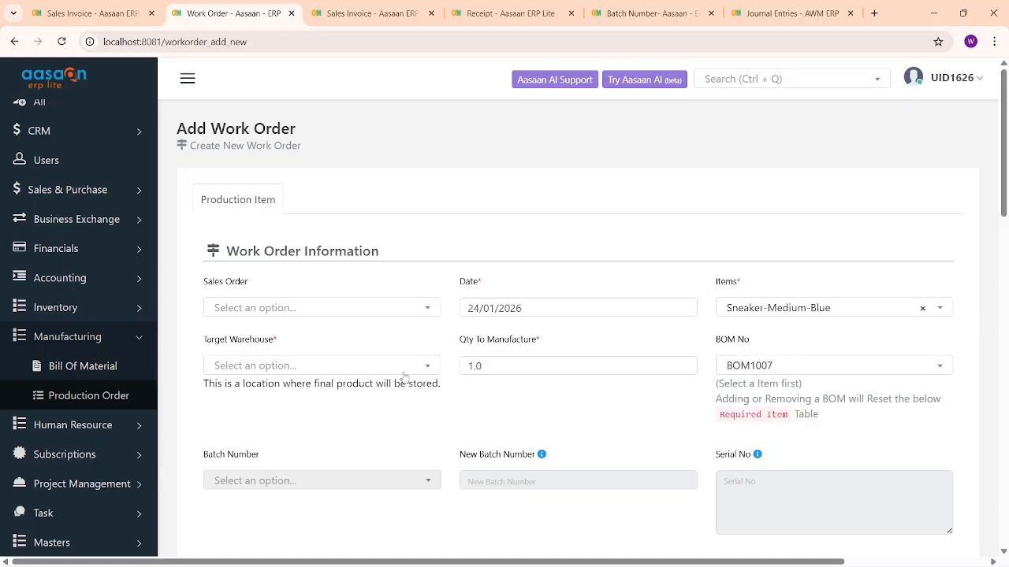
click(316, 368)
click(299, 416)
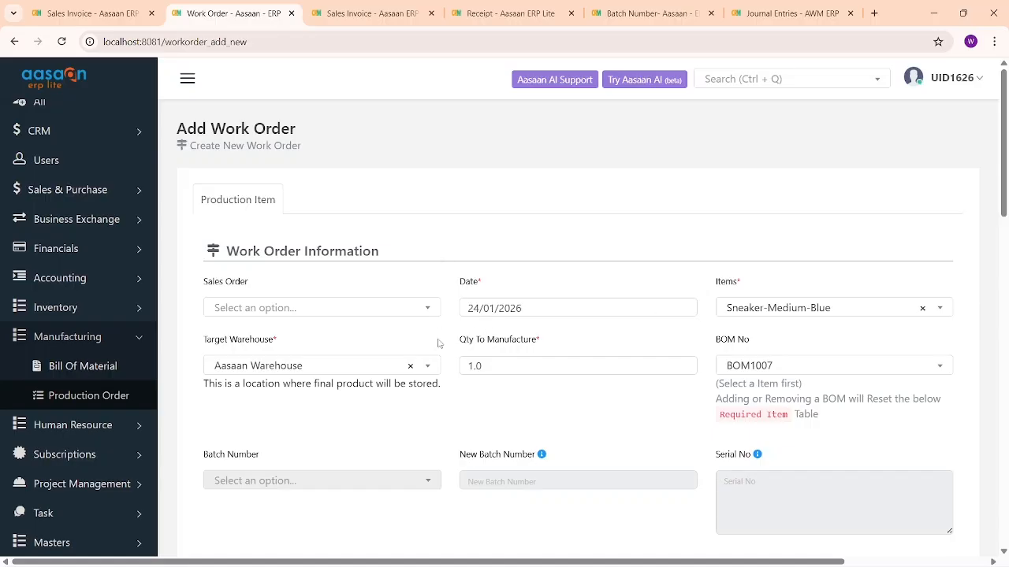
Set the source warehouse of both required items to Aasaan Warehouse and view the stock of each.
scroll(439, 344, down, 3)
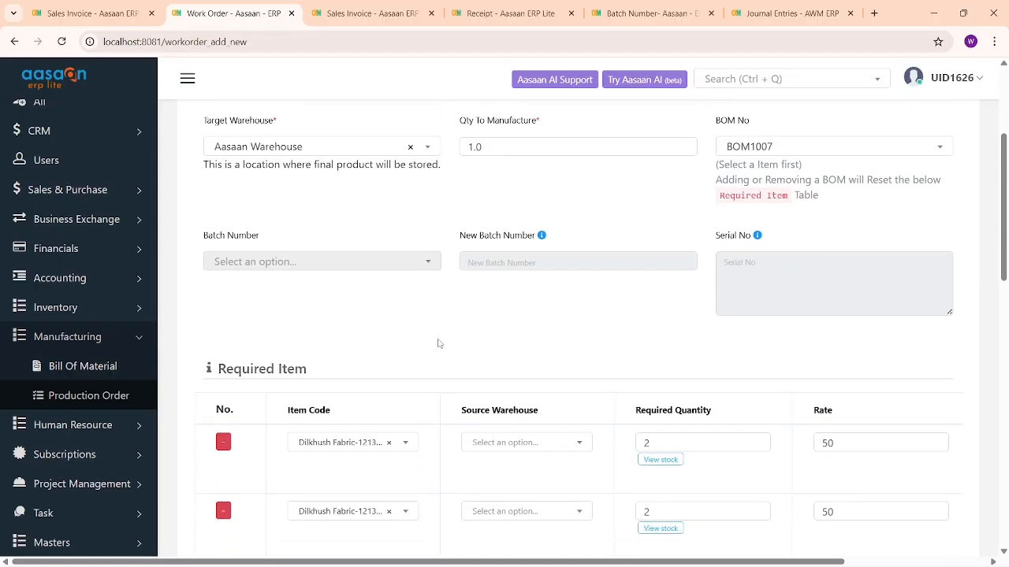
scroll(394, 354, down, 1)
scroll(481, 394, down, 1)
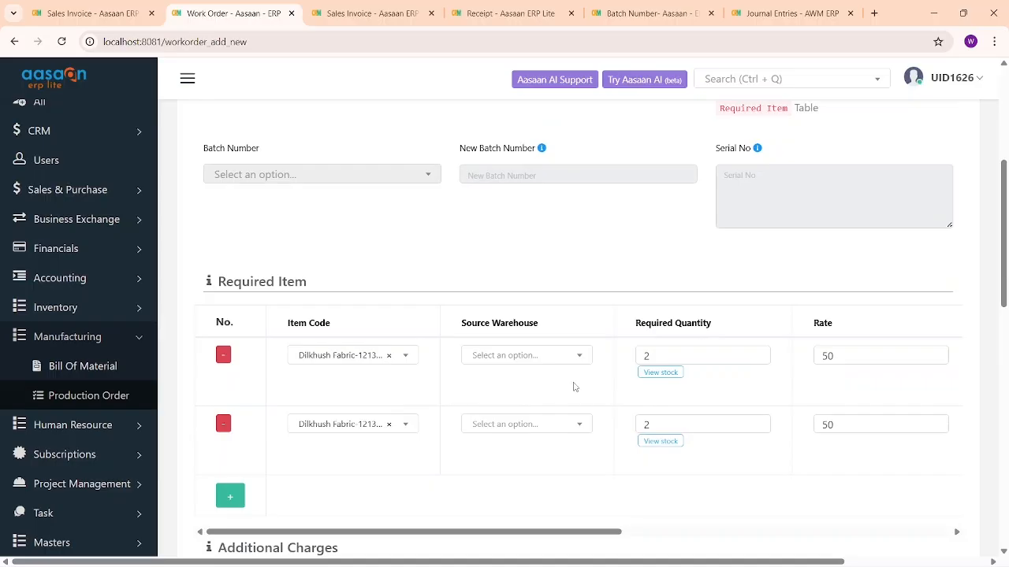
click(563, 357)
click(532, 406)
click(513, 424)
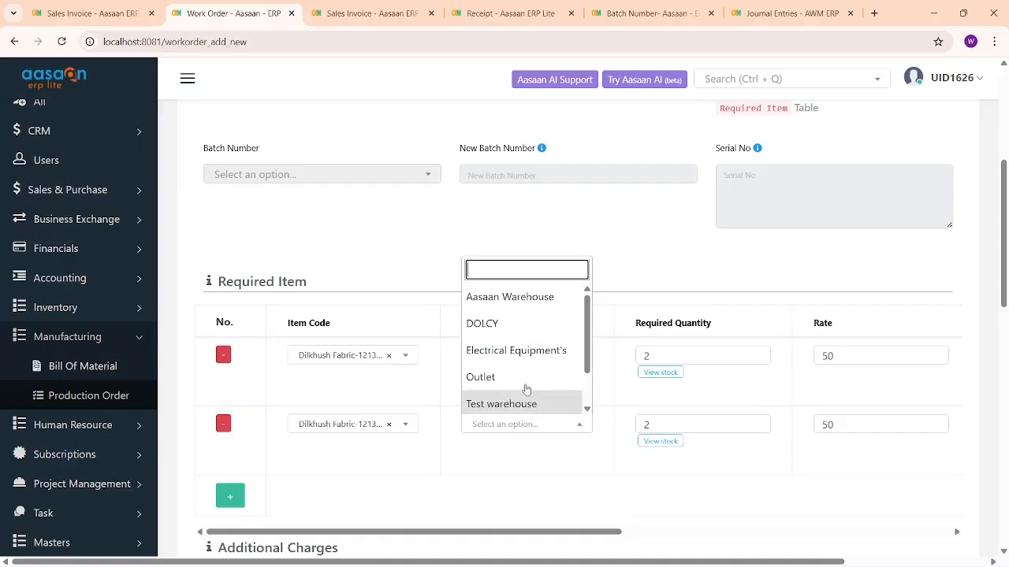
click(532, 306)
click(651, 372)
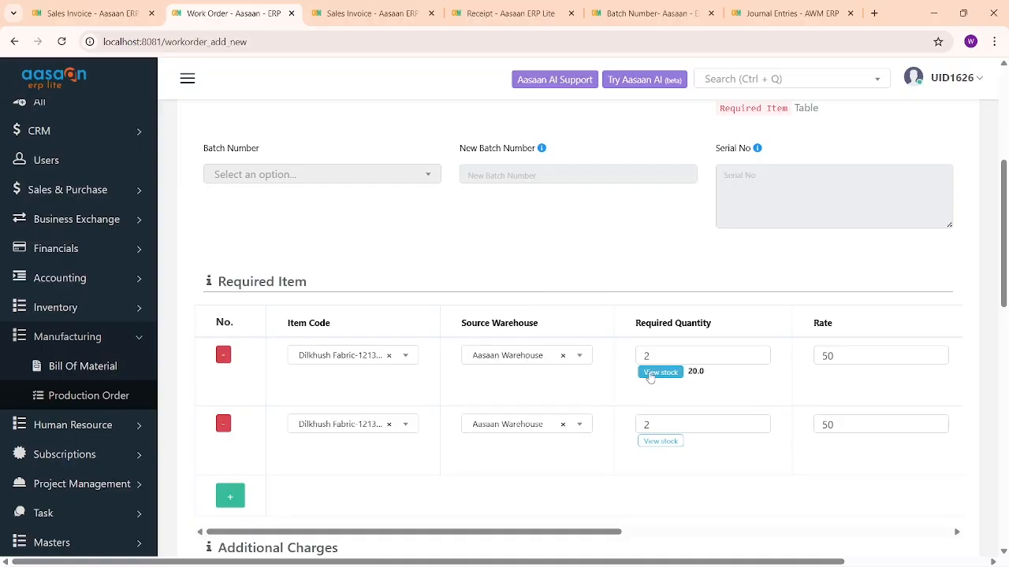
click(674, 443)
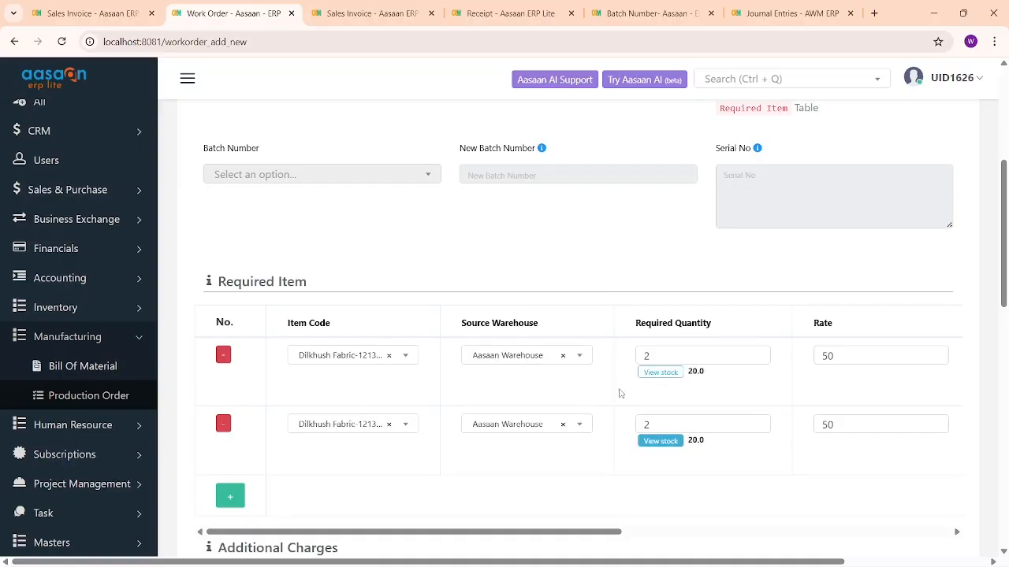
Review the Additional Charges, cost totals and Scrap Item sections of the work order.
scroll(577, 489, down, 3)
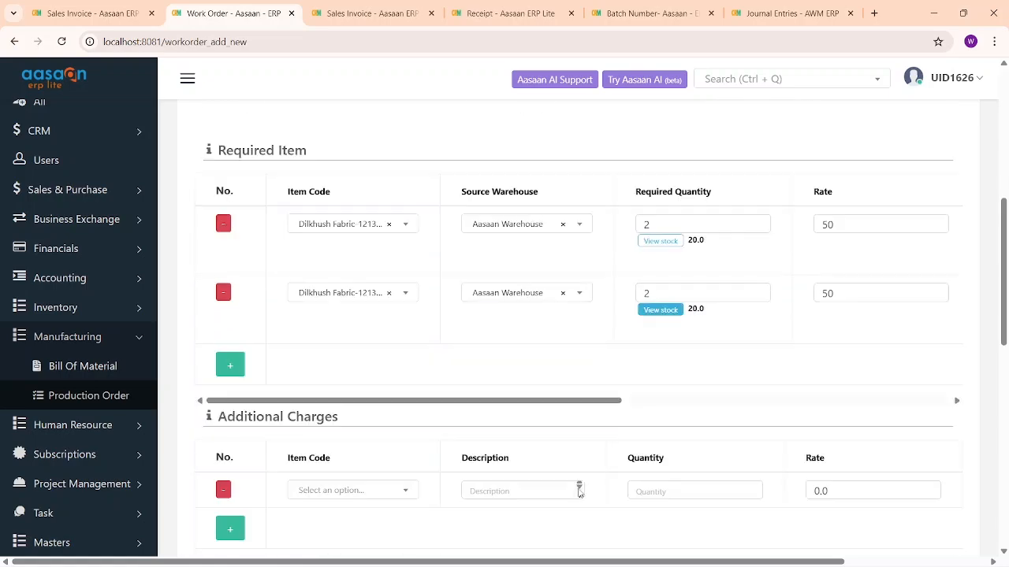
drag(247, 329, 317, 330)
scroll(498, 411, down, 1)
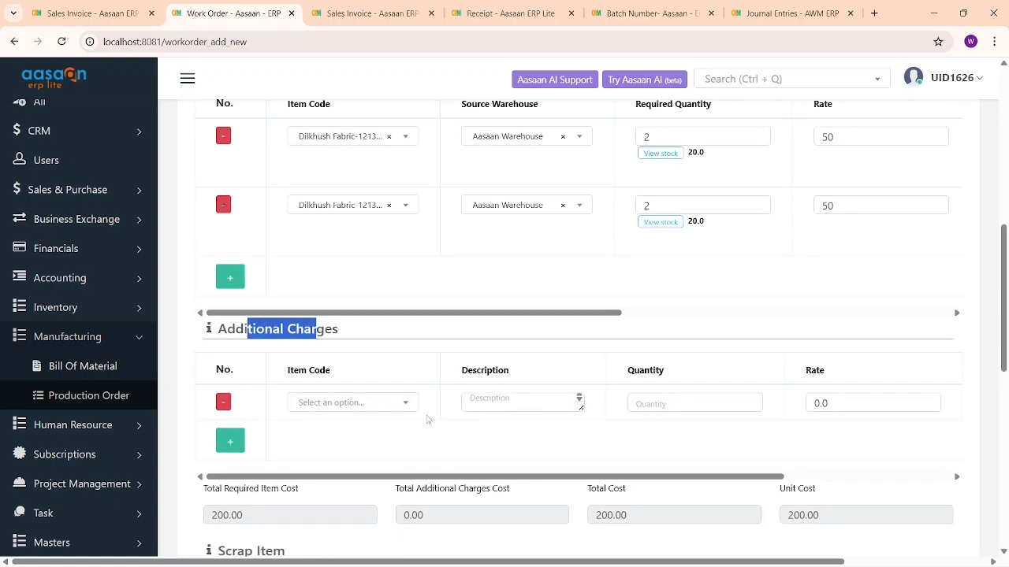
scroll(426, 420, down, 3)
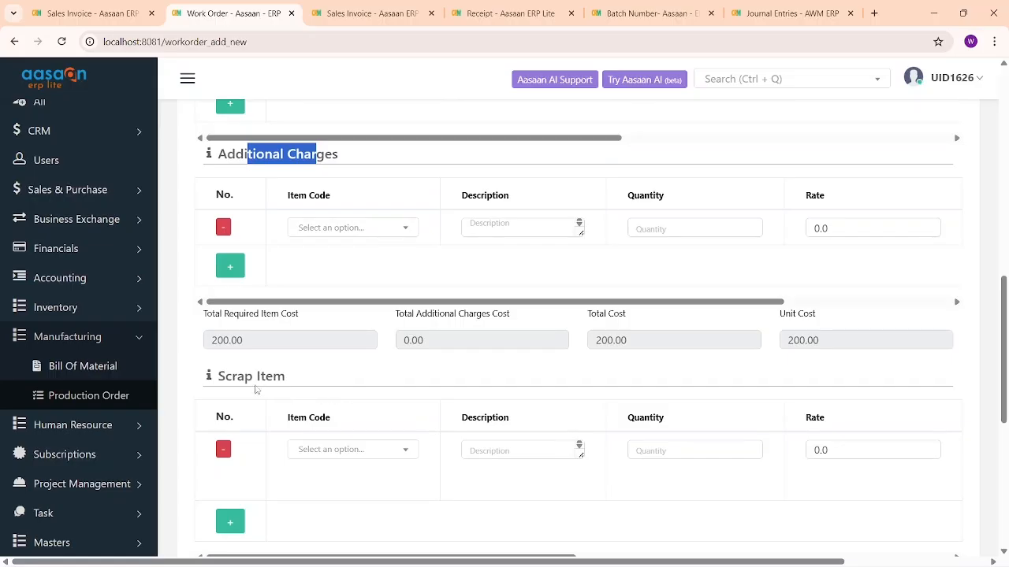
drag(214, 377, 300, 380)
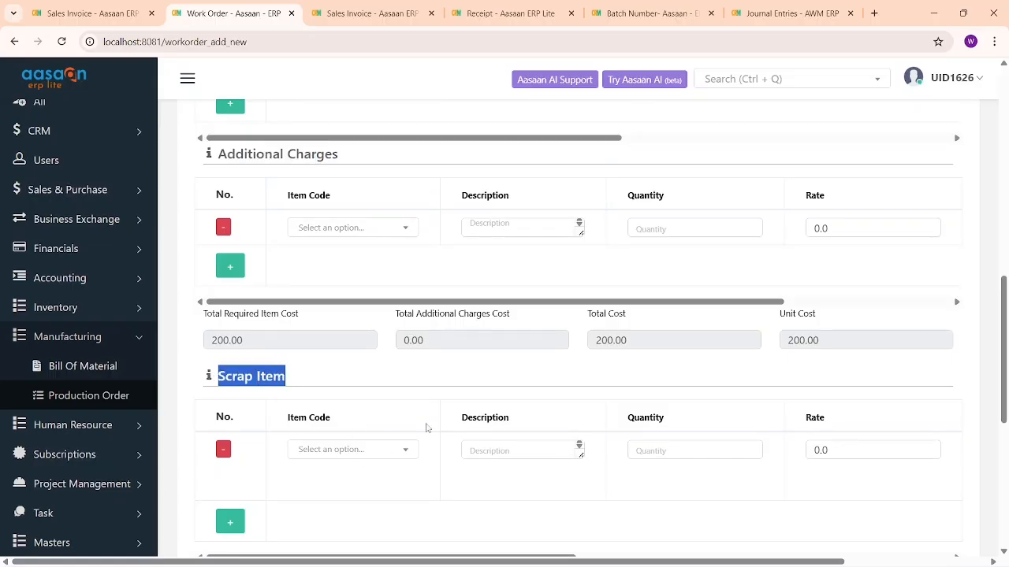
click(445, 449)
scroll(446, 449, down, 4)
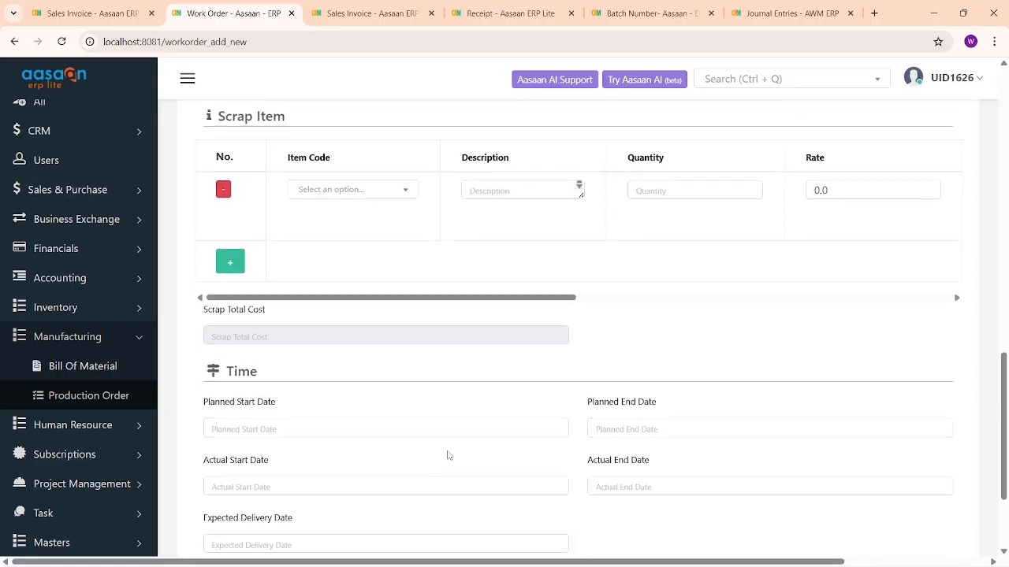
Set the work order's planned start and planned end dates to 24/01/2026.
scroll(315, 419, down, 2)
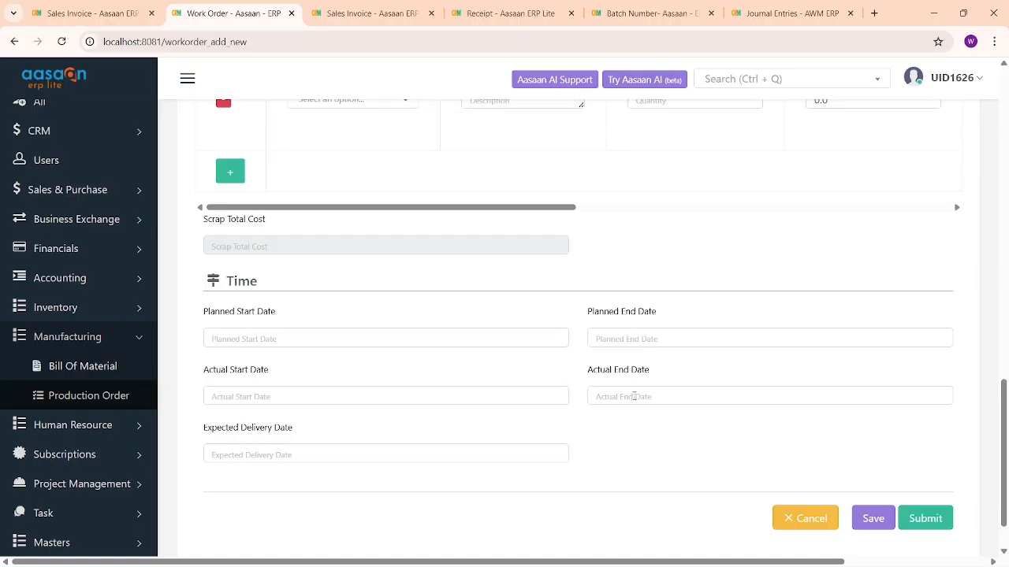
click(613, 337)
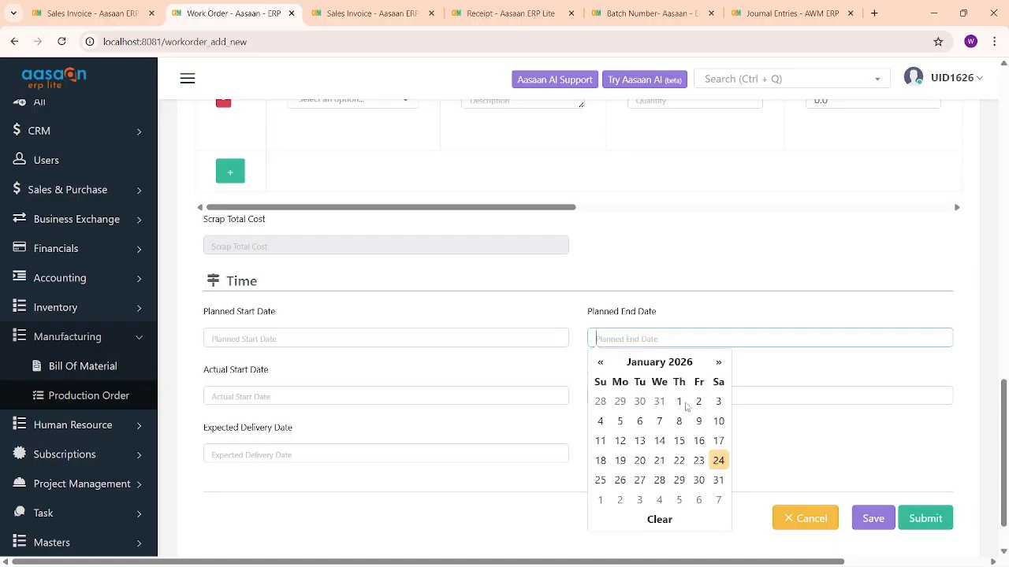
click(718, 463)
click(339, 339)
click(334, 460)
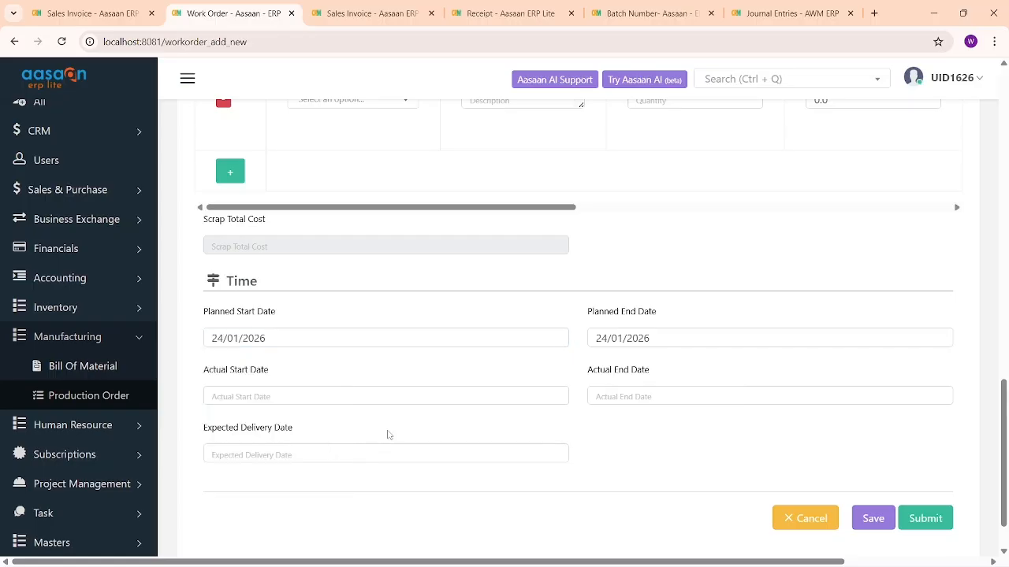
Set the work order's actual start, actual end and expected delivery dates to 24/01/2026, and save it for submission.
click(406, 397)
click(334, 518)
click(642, 397)
click(716, 517)
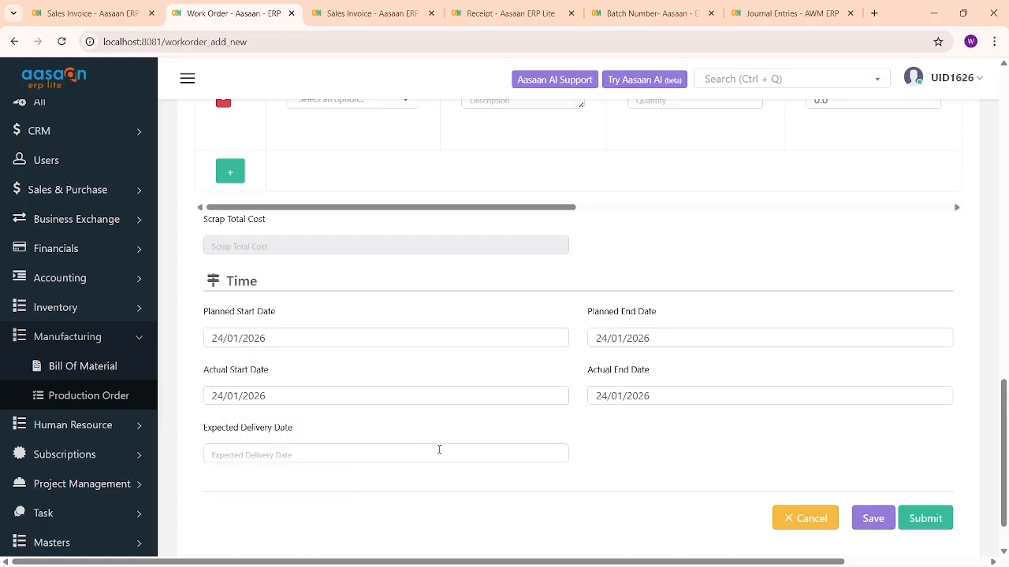
click(496, 454)
scroll(358, 502, down, 2)
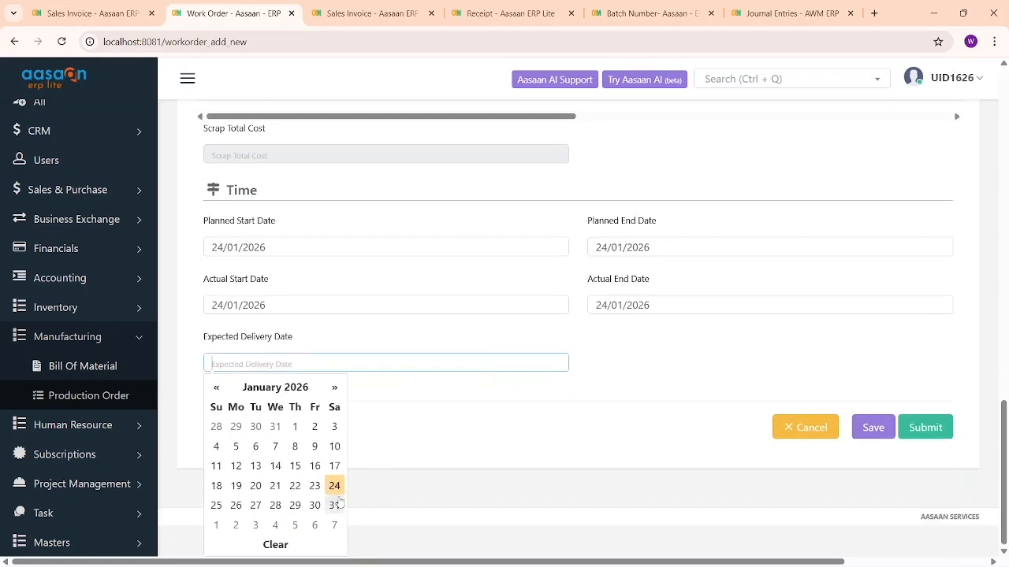
click(334, 483)
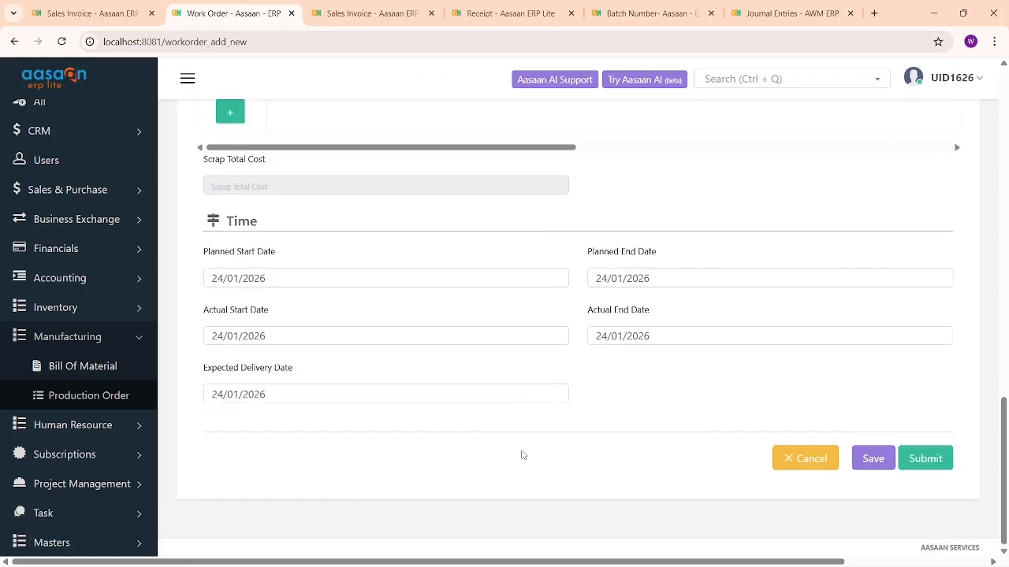
click(923, 459)
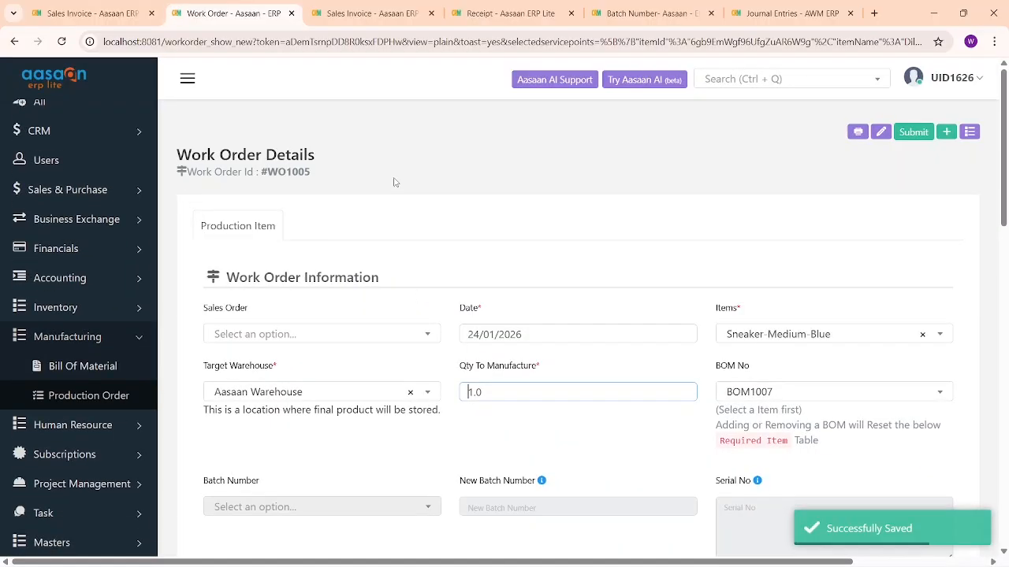
click(912, 134)
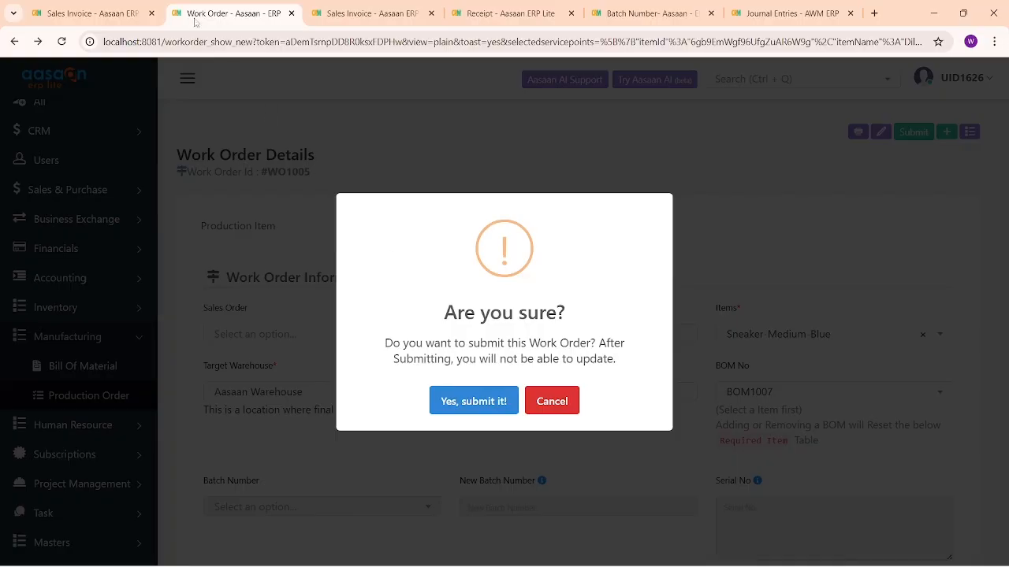
Switch to the sales invoice page and open the CRM leads list from there.
click(91, 13)
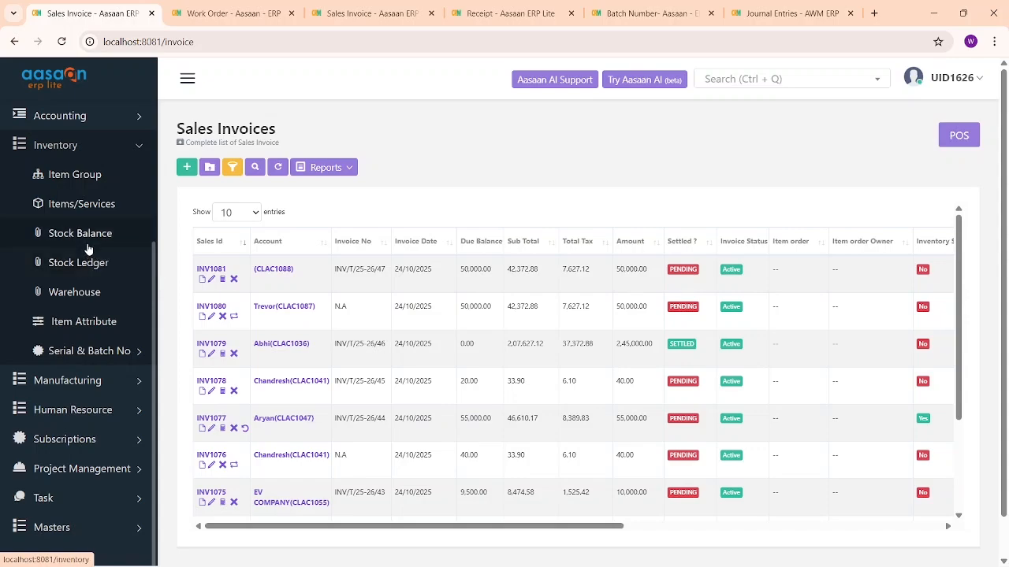
scroll(88, 249, up, 3)
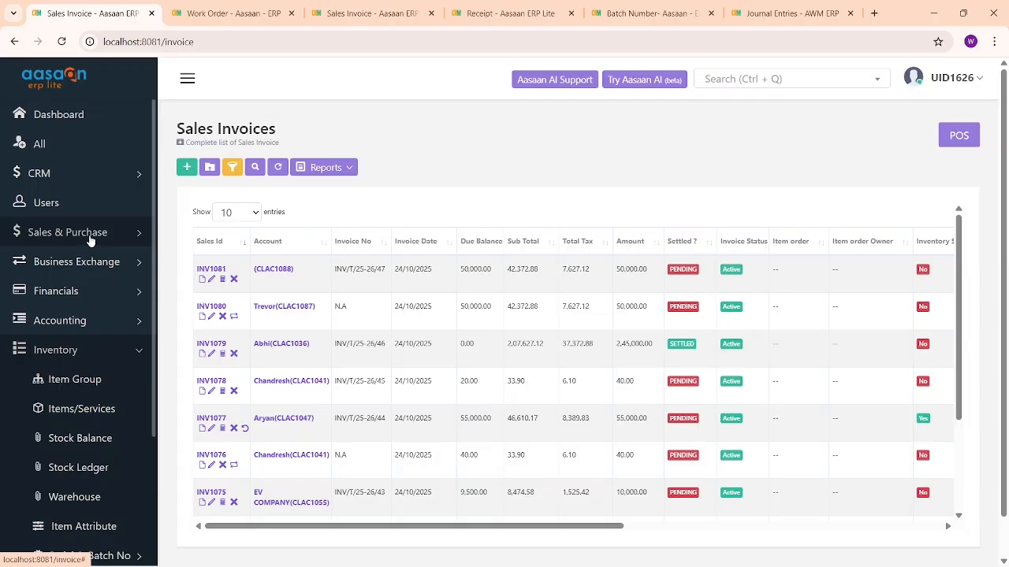
click(120, 179)
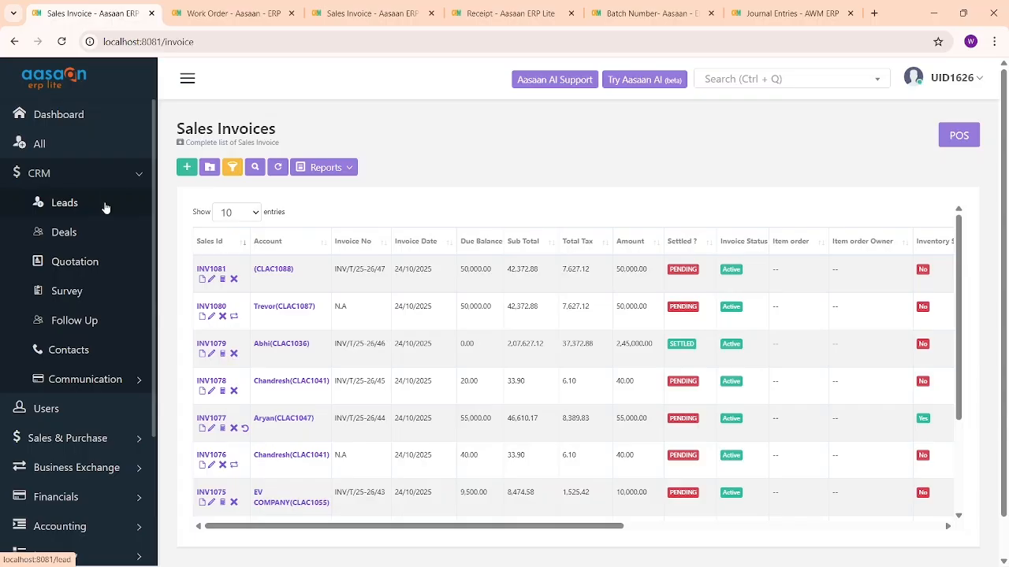
click(104, 208)
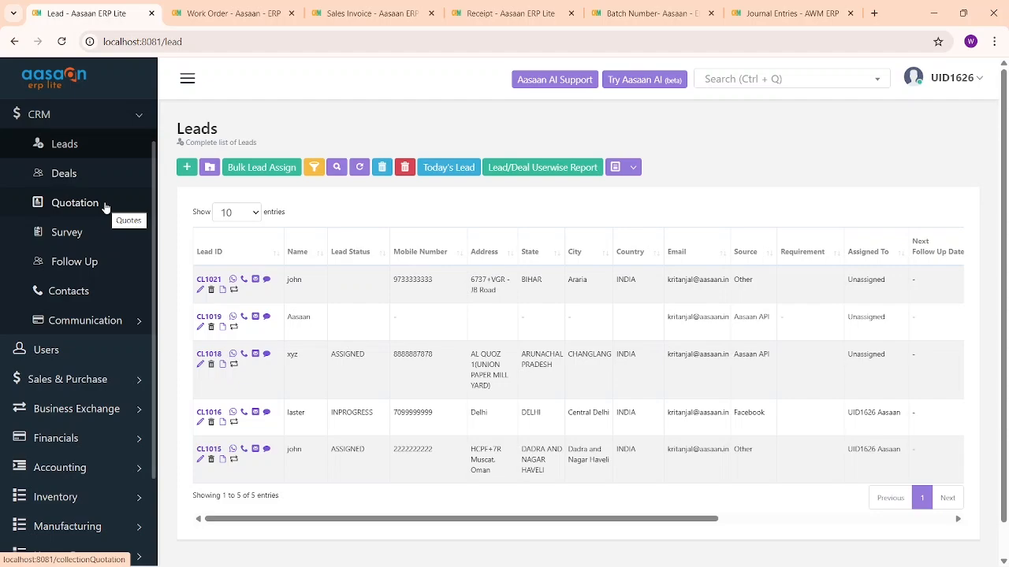
scroll(110, 197, up, 1)
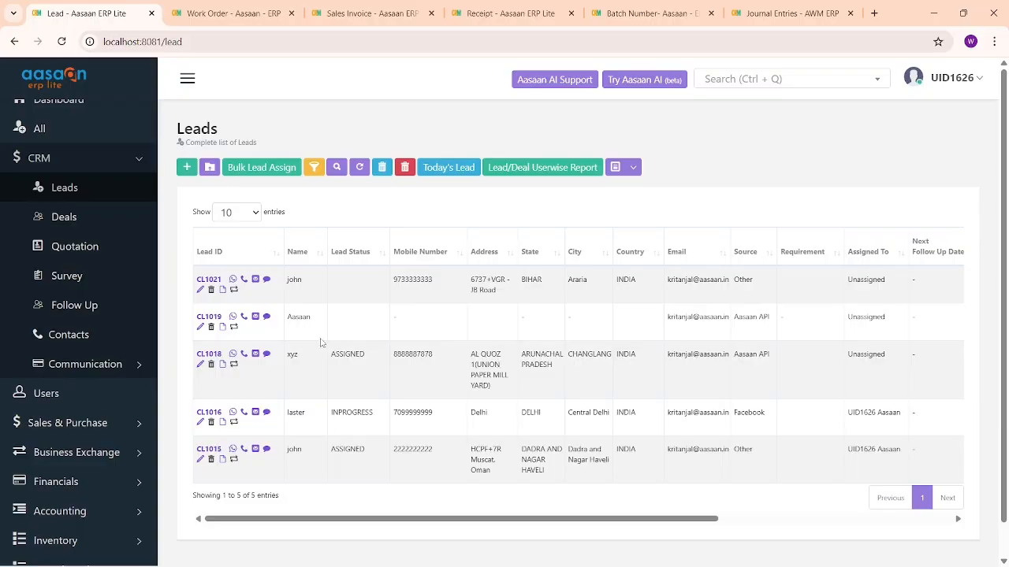
Start a new lead and enter the lead's name.
click(186, 169)
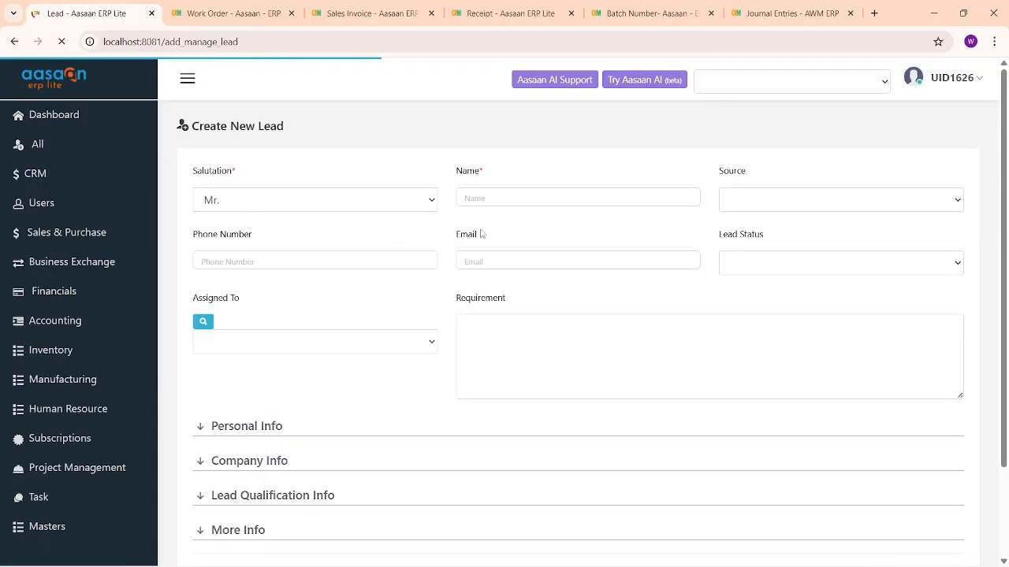
click(504, 199)
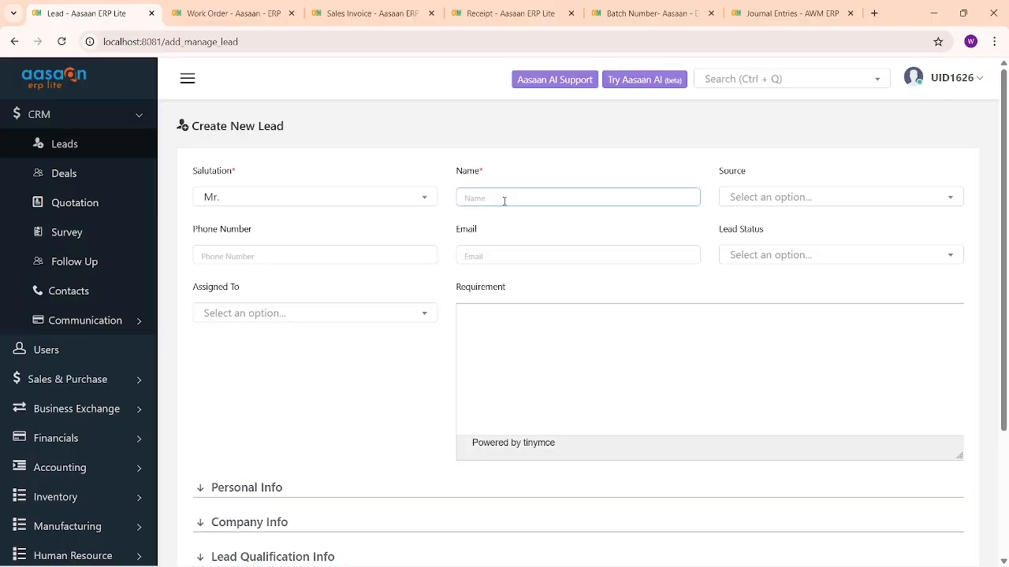
text(Jav)
key(Tab)
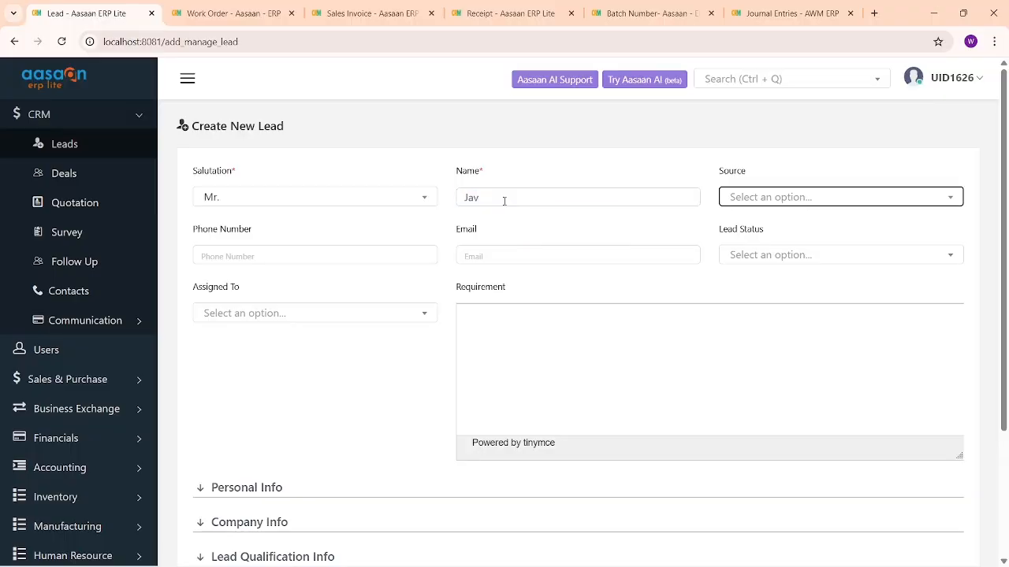
Set the new lead's source to Call.
click(833, 207)
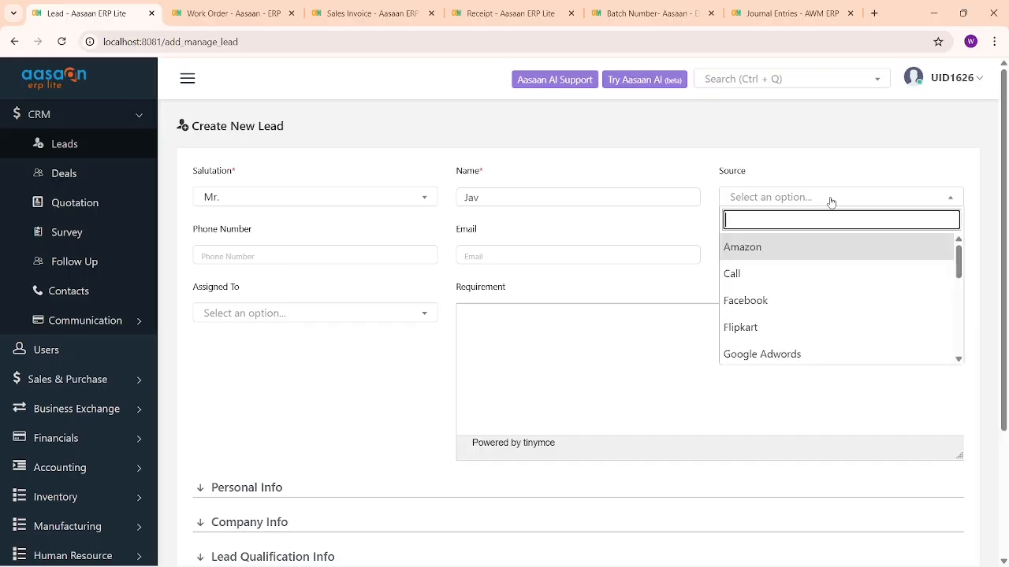
click(792, 286)
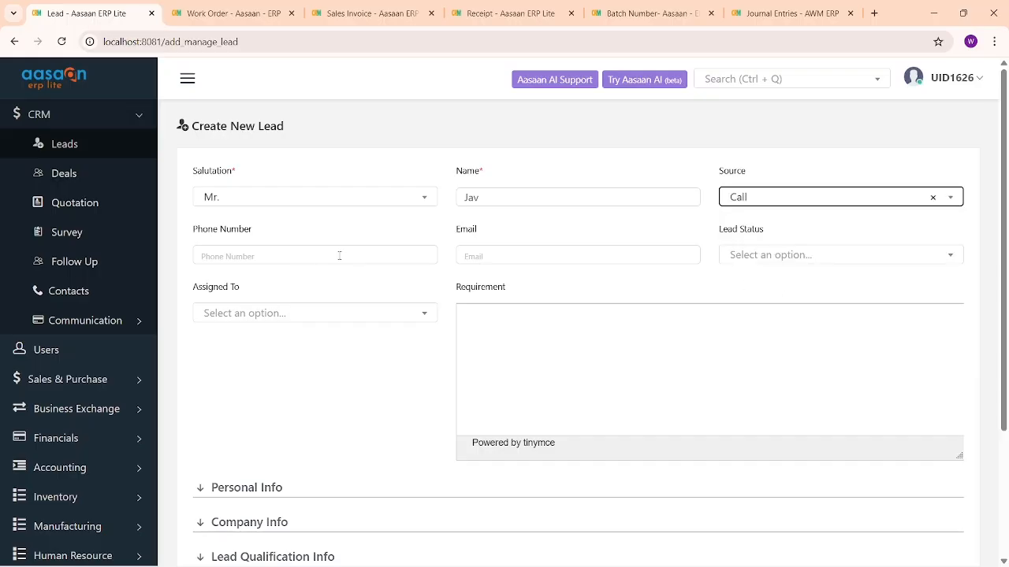
click(789, 264)
drag(705, 230, 788, 234)
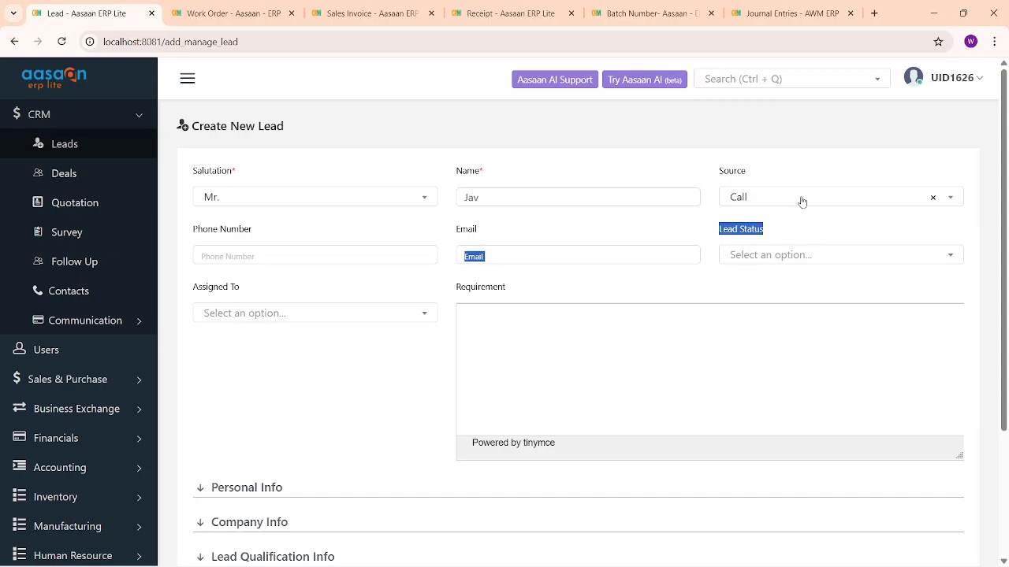
Open the form for creating a new source from the lead's source choices.
click(802, 202)
scroll(769, 335, down, 5)
scroll(778, 306, down, 1)
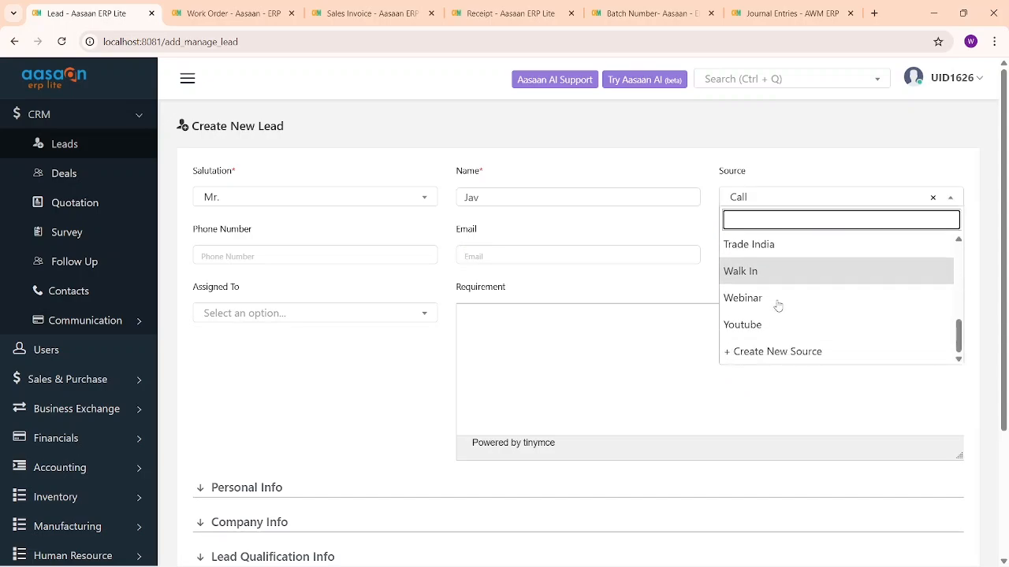
click(801, 354)
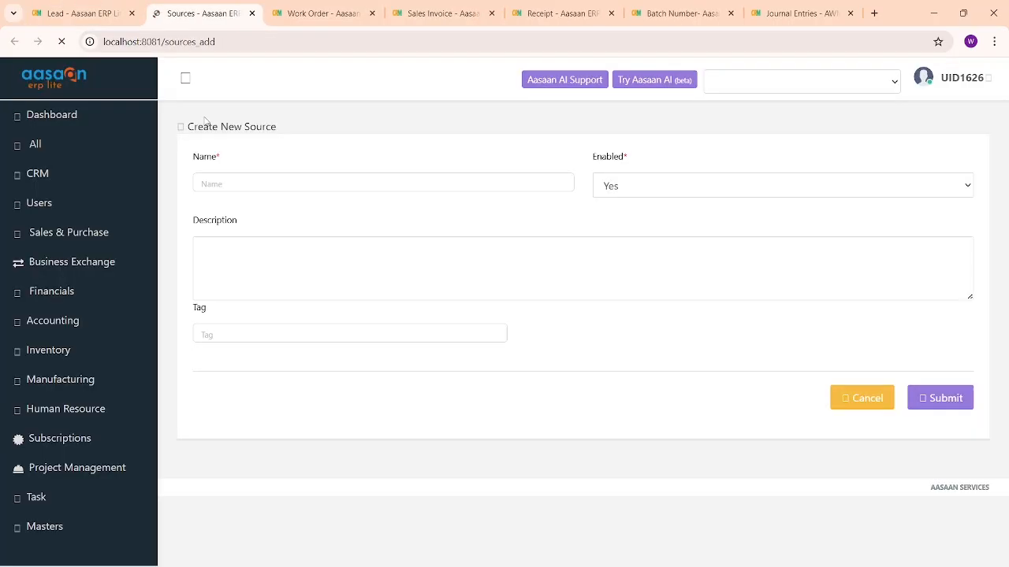
click(349, 179)
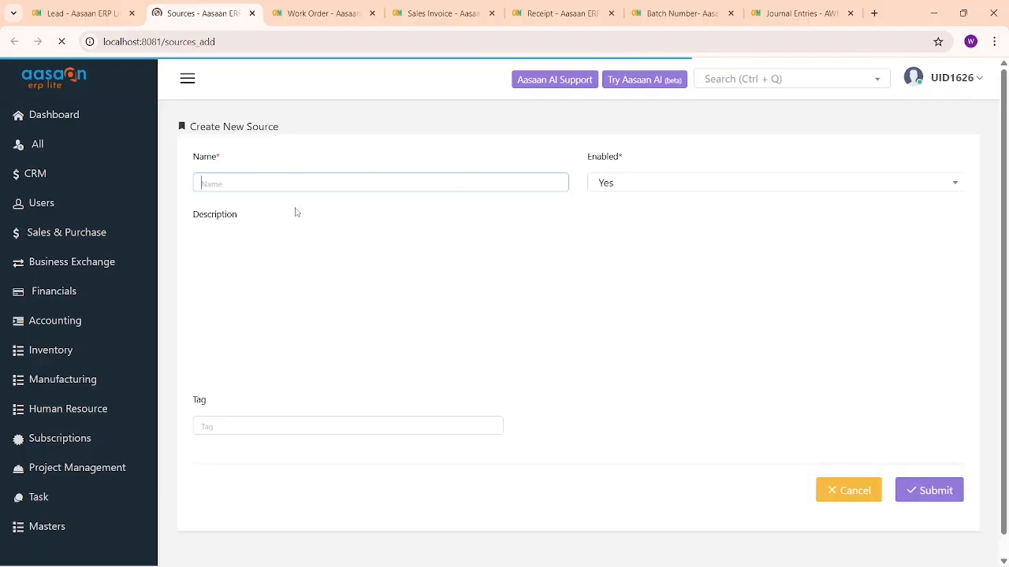
Open the Sources list among the masters and look through the available lead sources.
scroll(83, 134, up, 3)
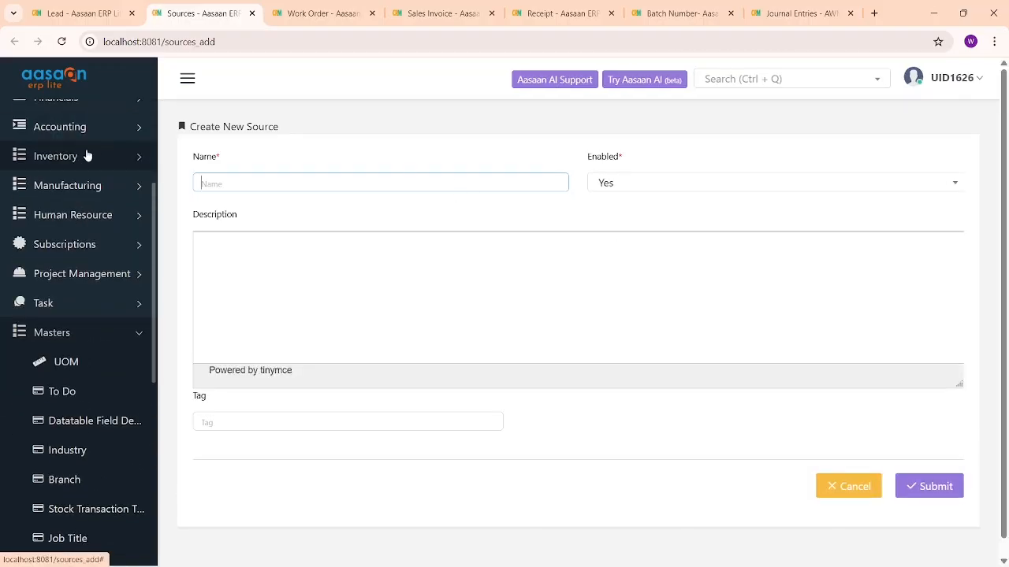
scroll(88, 181, down, 1)
click(100, 249)
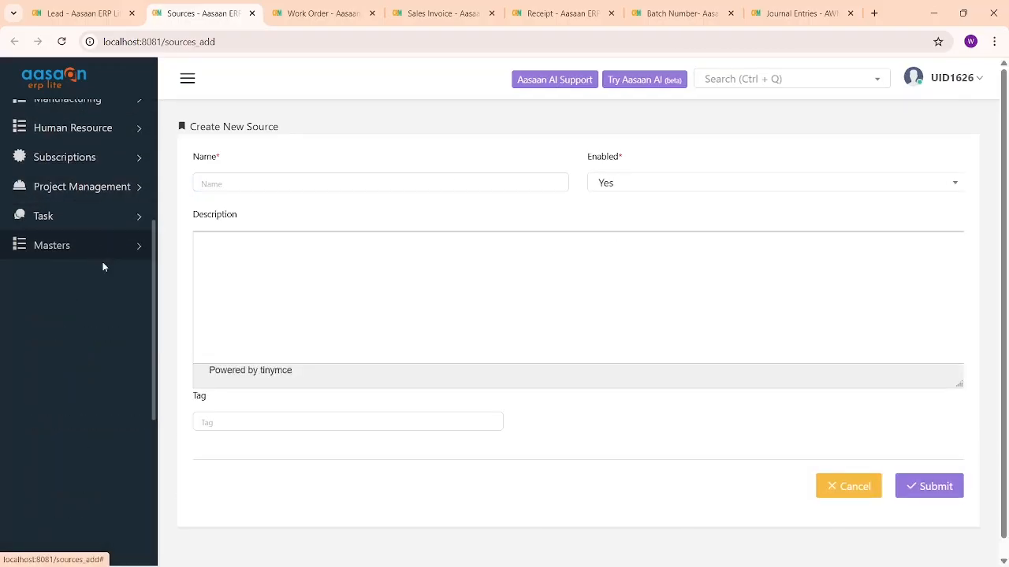
click(102, 249)
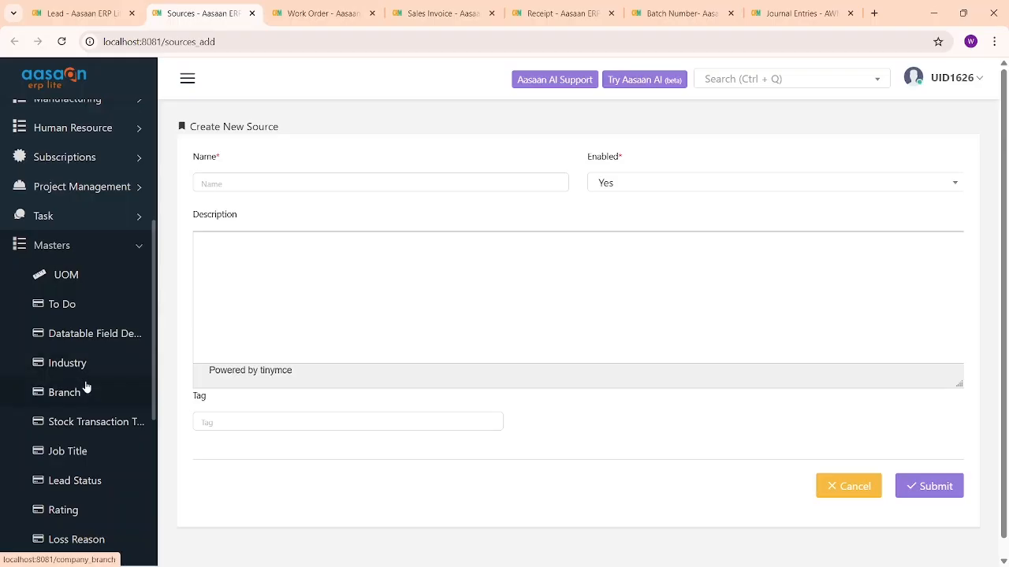
scroll(86, 387, down, 2)
scroll(83, 383, down, 2)
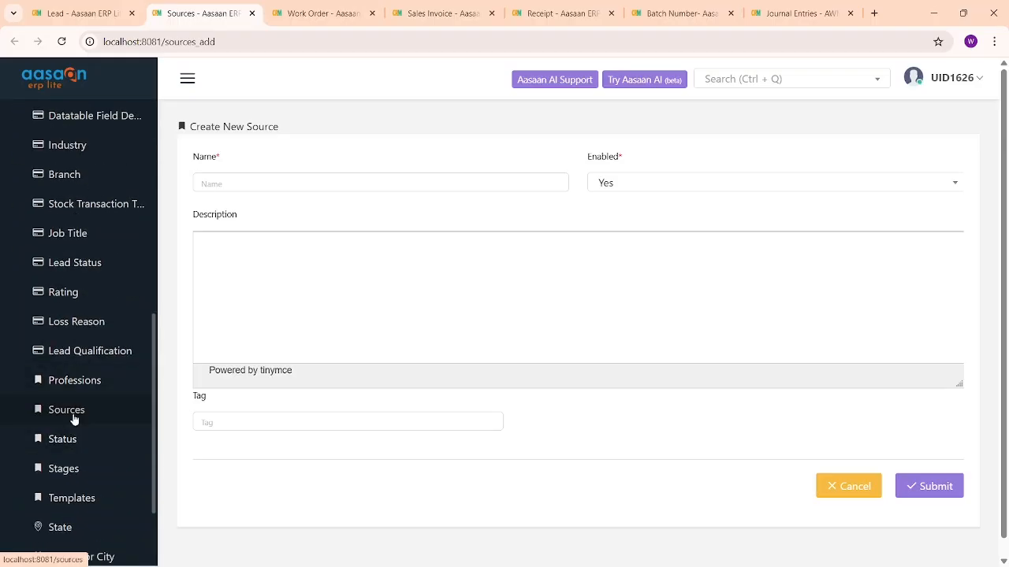
click(73, 416)
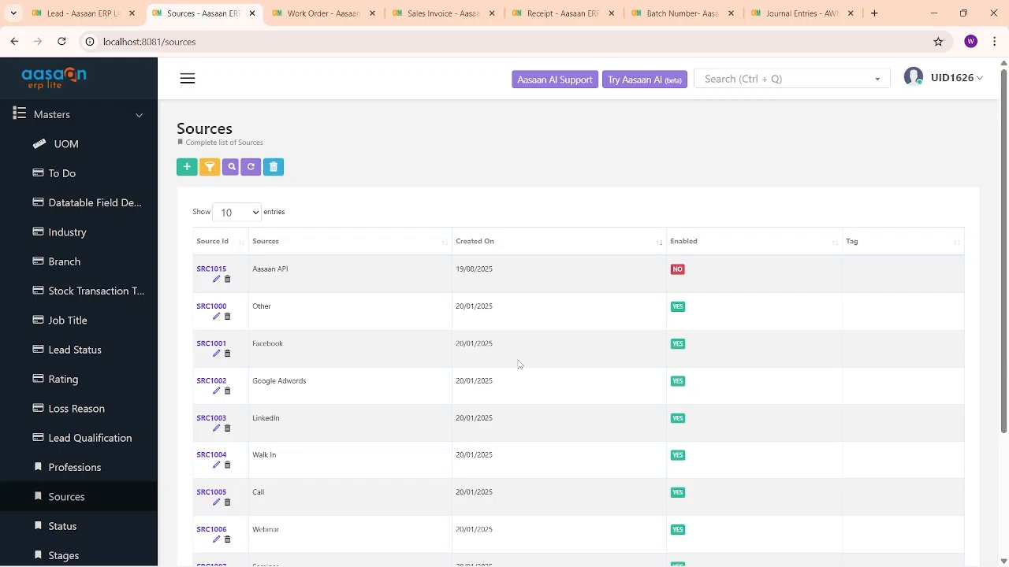
scroll(325, 327, down, 1)
scroll(223, 304, up, 1)
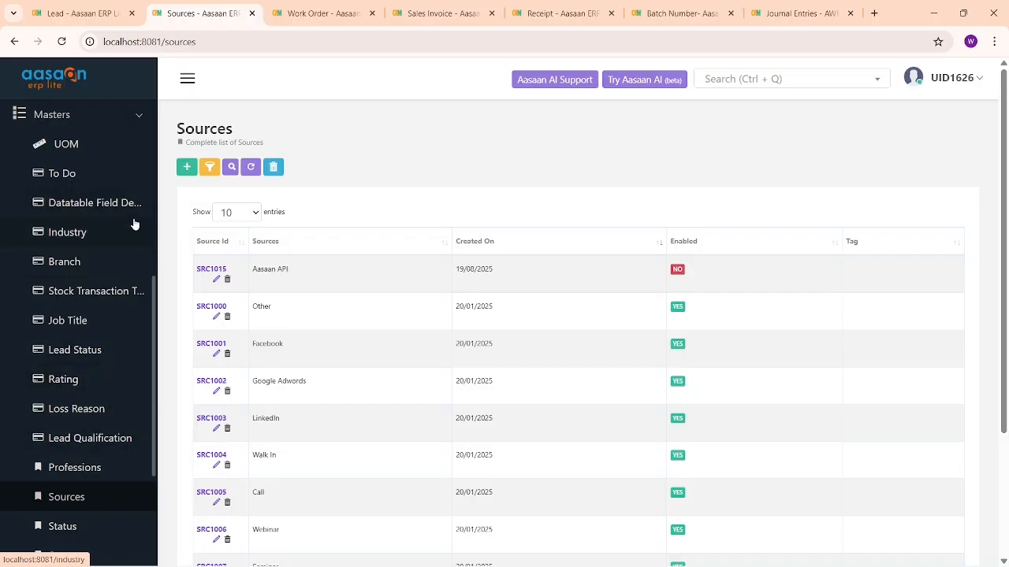
Return to the new lead form and set the lead's source to Facebook.
click(115, 6)
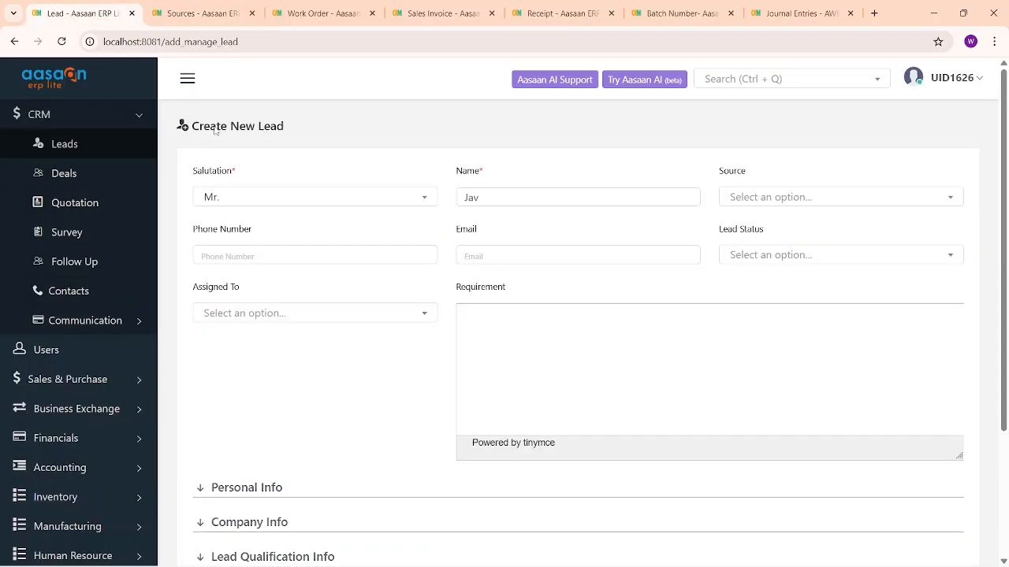
click(739, 197)
click(741, 197)
click(758, 197)
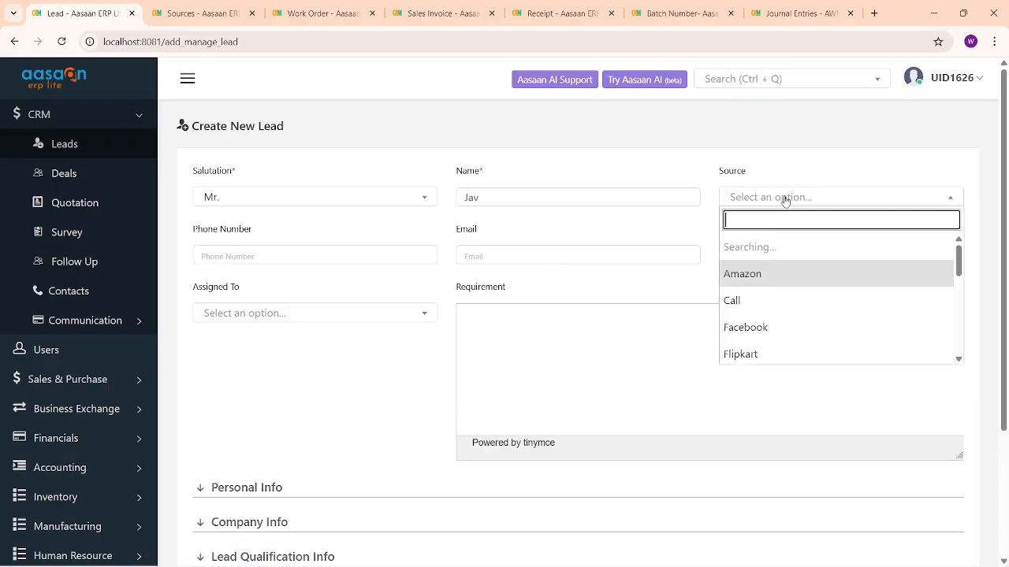
click(766, 303)
Set the lead status to INPROGRESS.
click(768, 260)
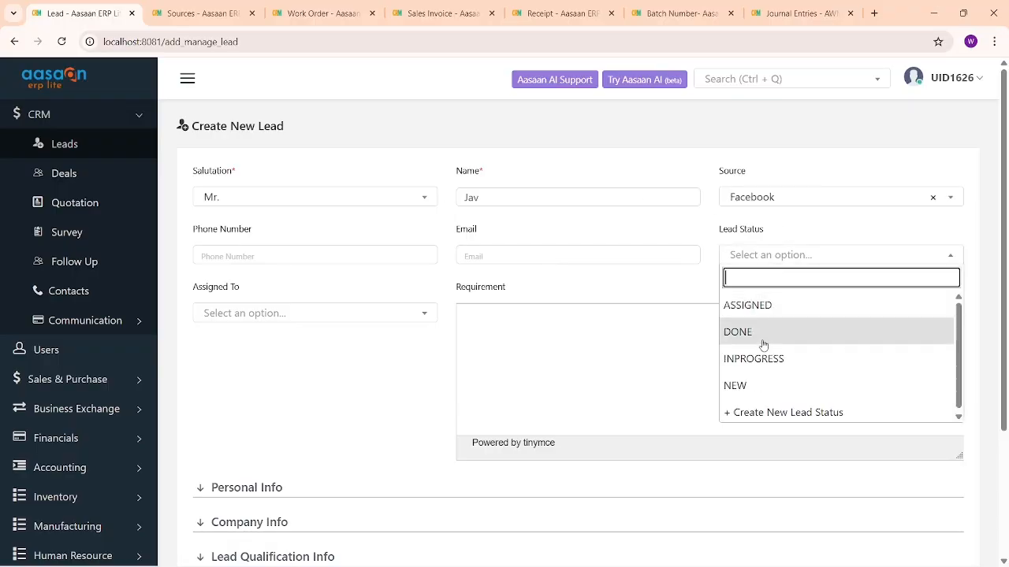
click(765, 341)
click(779, 256)
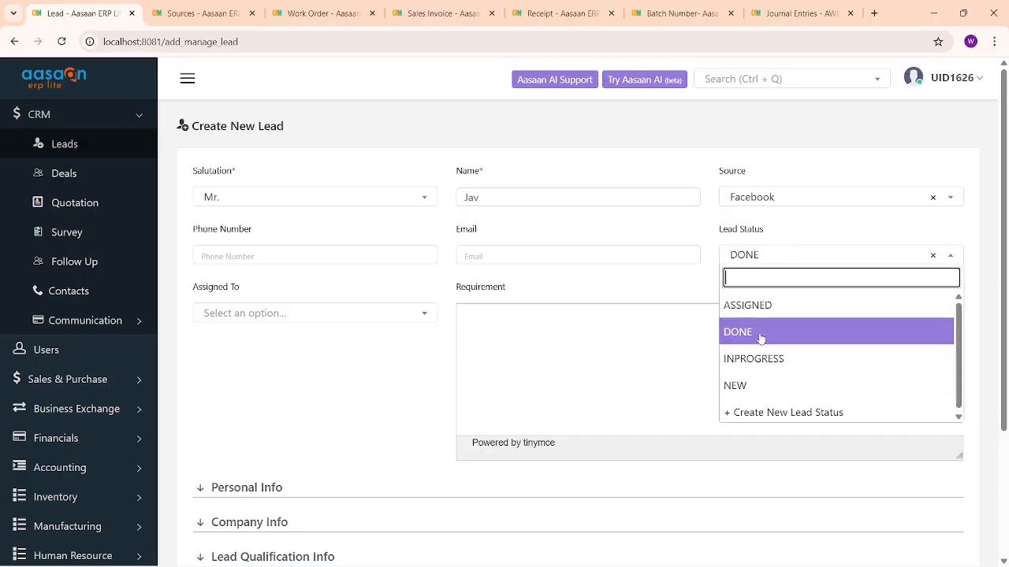
click(748, 355)
Assign the new lead to the current user's account.
scroll(278, 312, down, 1)
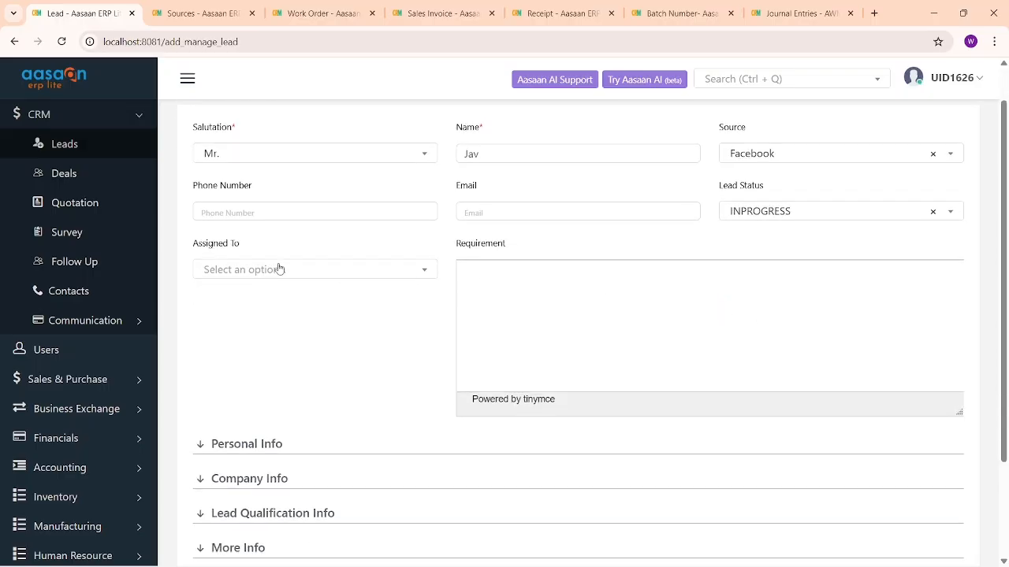
click(277, 270)
click(291, 319)
Expand the lead's Personal Info, Company Info, Lead Qualification Info and More Info sections and review their fields.
scroll(631, 322, down, 2)
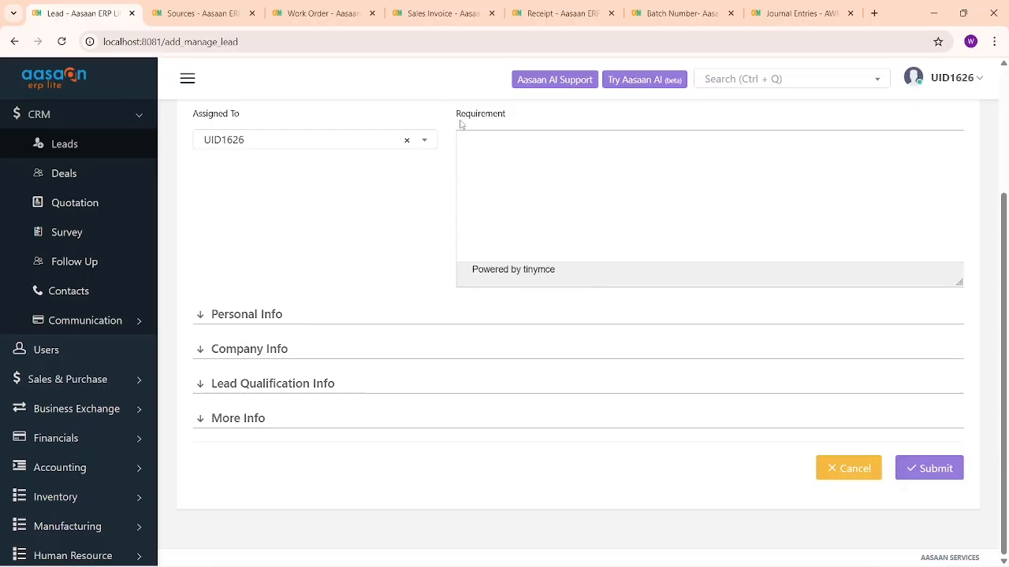
click(272, 313)
scroll(327, 324, down, 3)
click(304, 362)
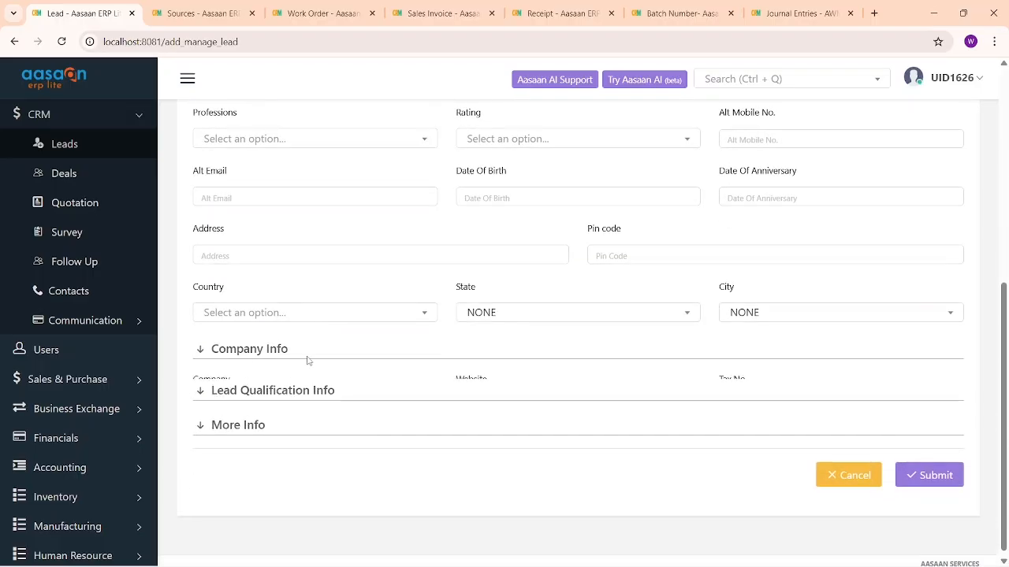
scroll(309, 360, down, 4)
scroll(300, 316, down, 1)
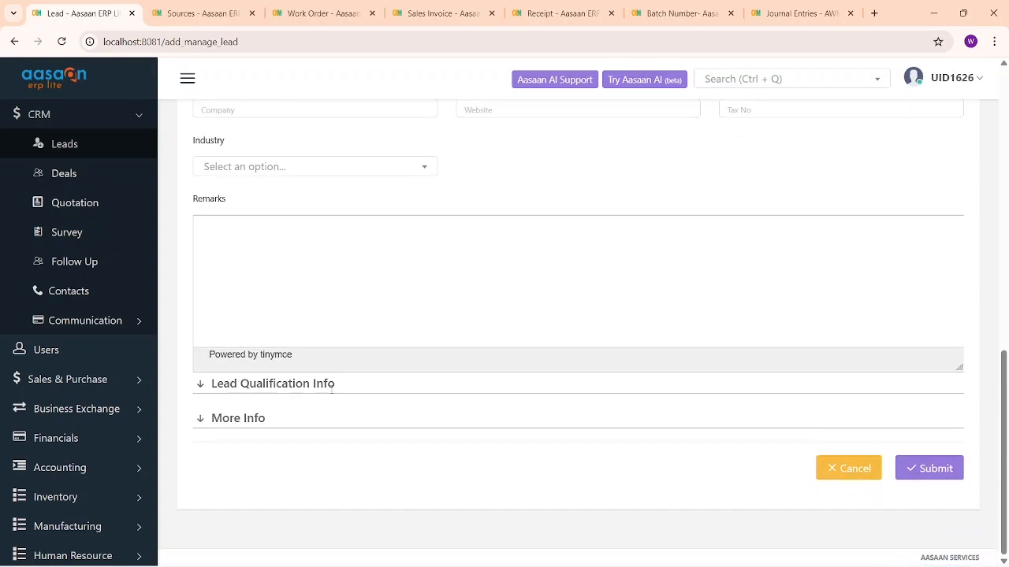
click(323, 415)
click(344, 385)
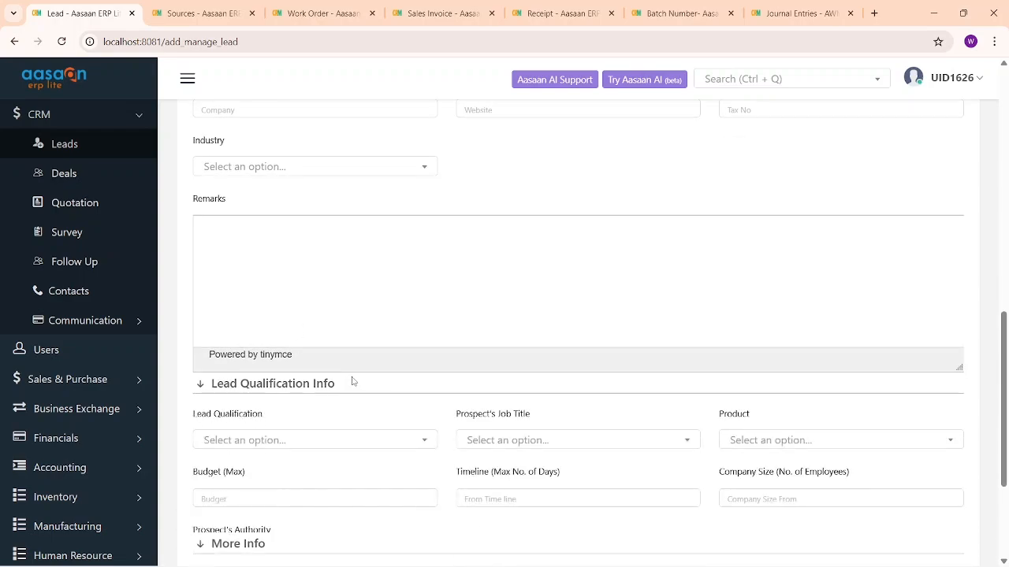
scroll(353, 381, down, 3)
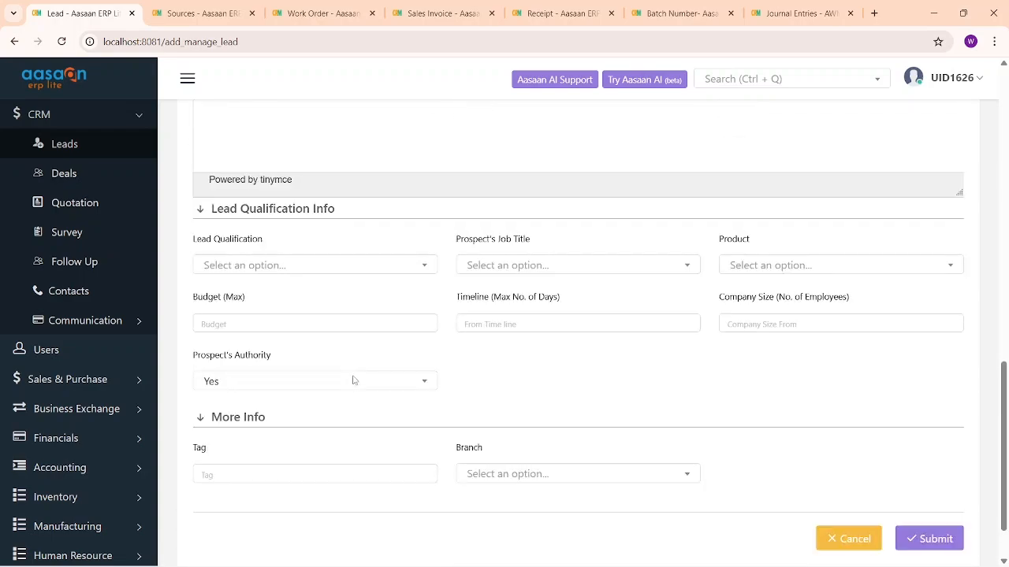
Open the Lead Qualification master list in a separate browser tab and switch to it.
triple_click(226, 239)
scroll(61, 360, down, 3)
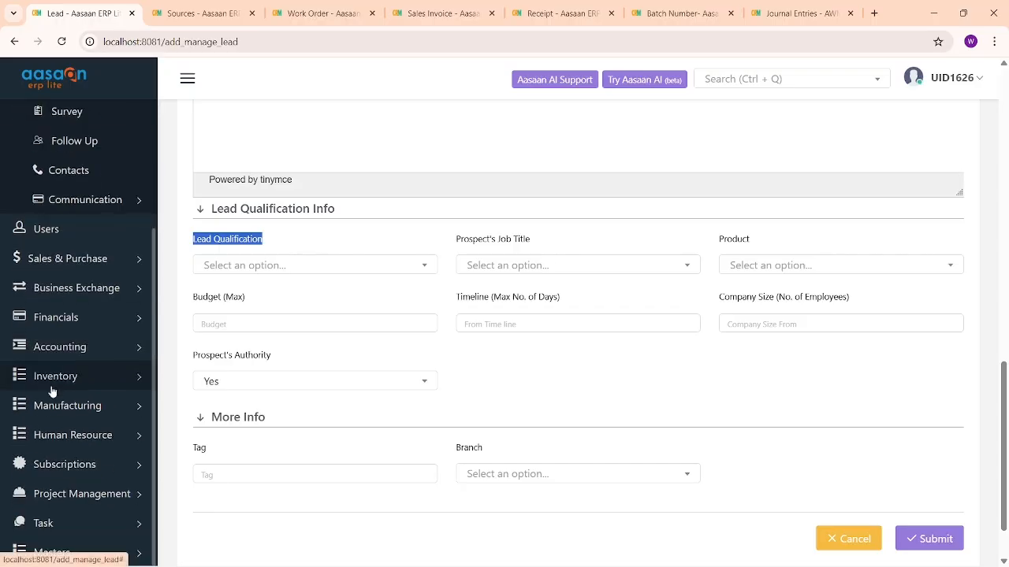
click(90, 549)
scroll(82, 482, down, 3)
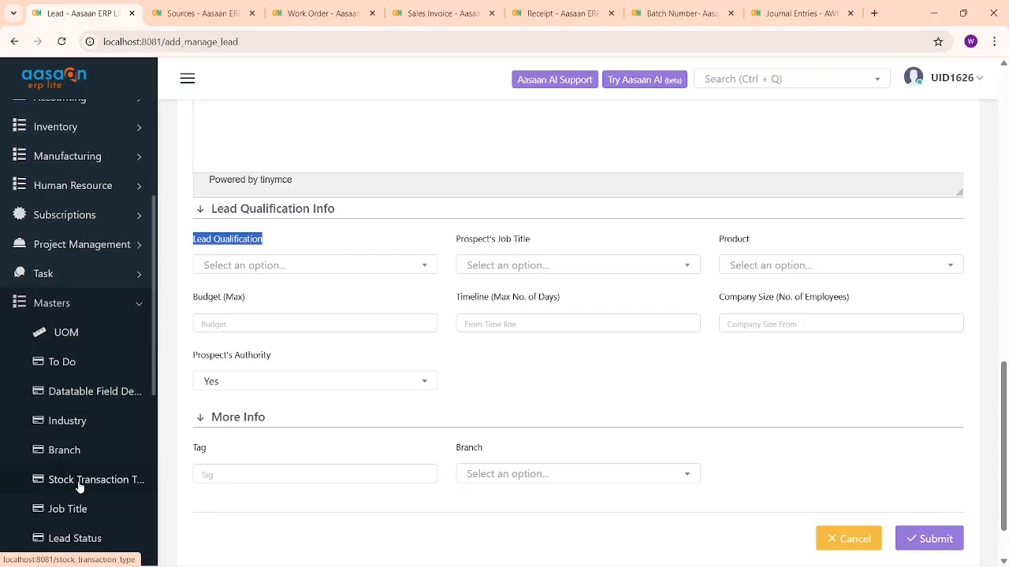
scroll(100, 360, down, 3)
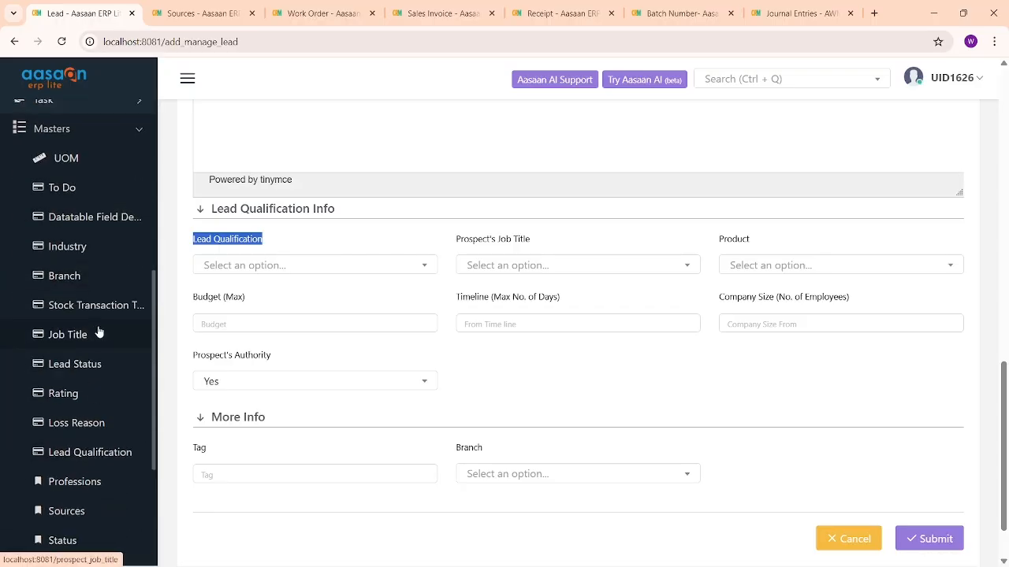
right_click(98, 450)
click(187, 282)
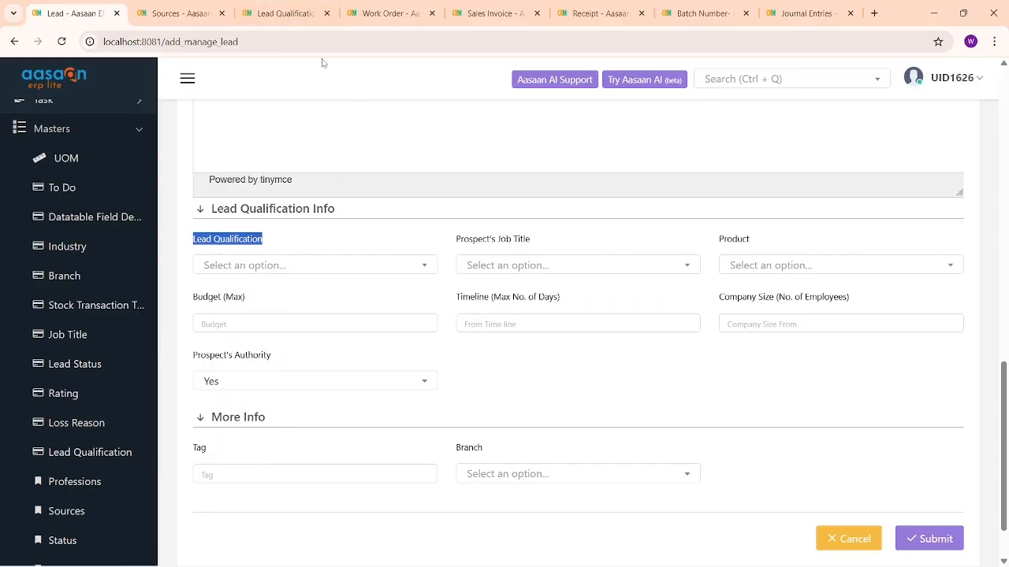
click(309, 10)
click(181, 11)
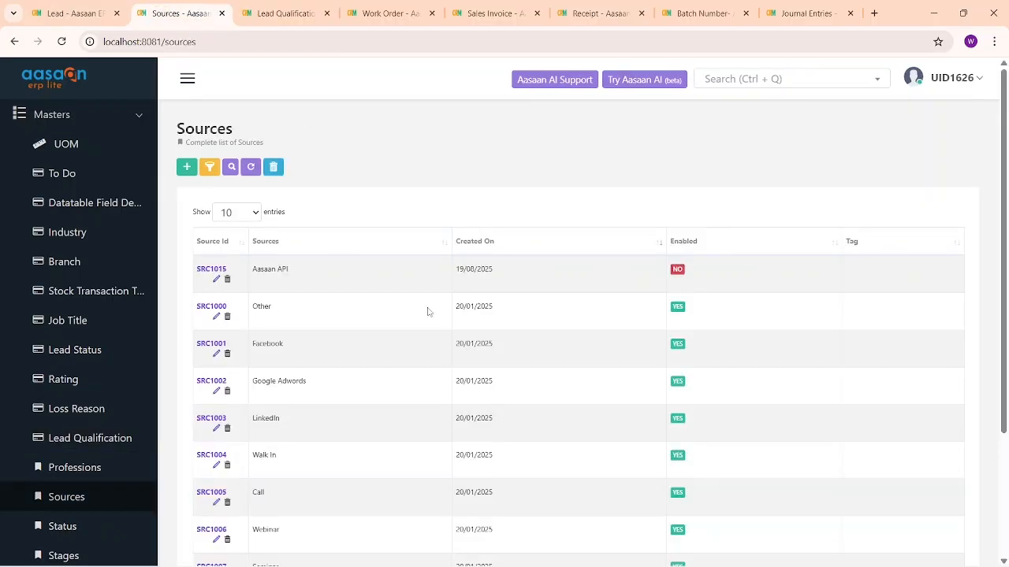
click(110, 6)
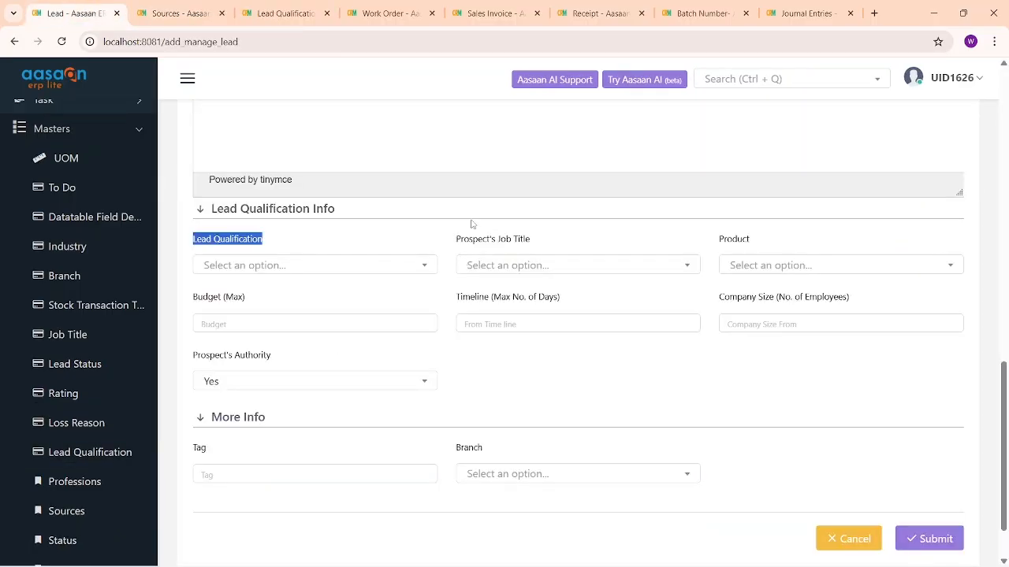
click(288, 13)
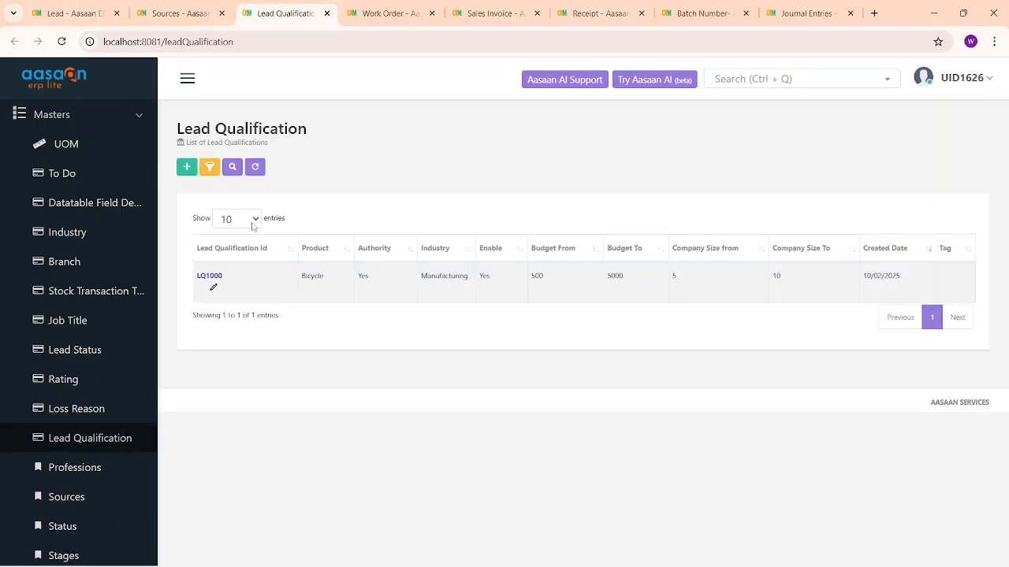
Start a new lead qualification and select Sneaker-Medium-Blue as its product.
click(188, 167)
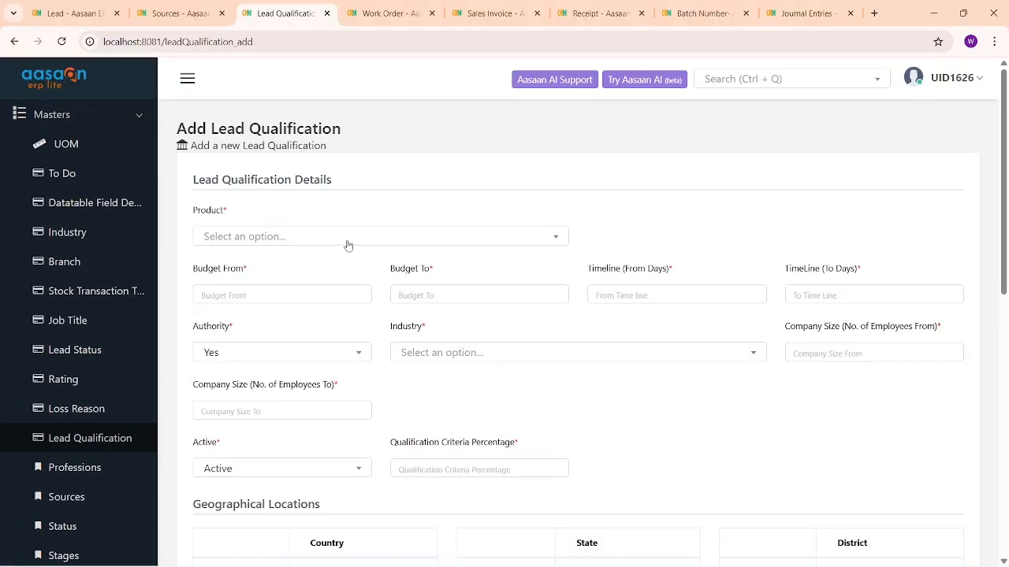
click(308, 241)
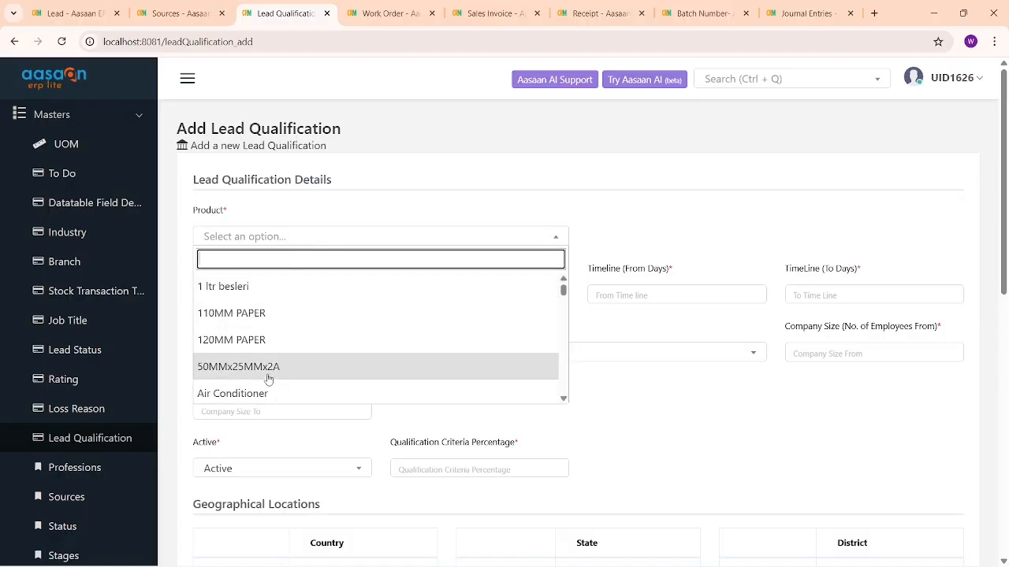
text(sn)
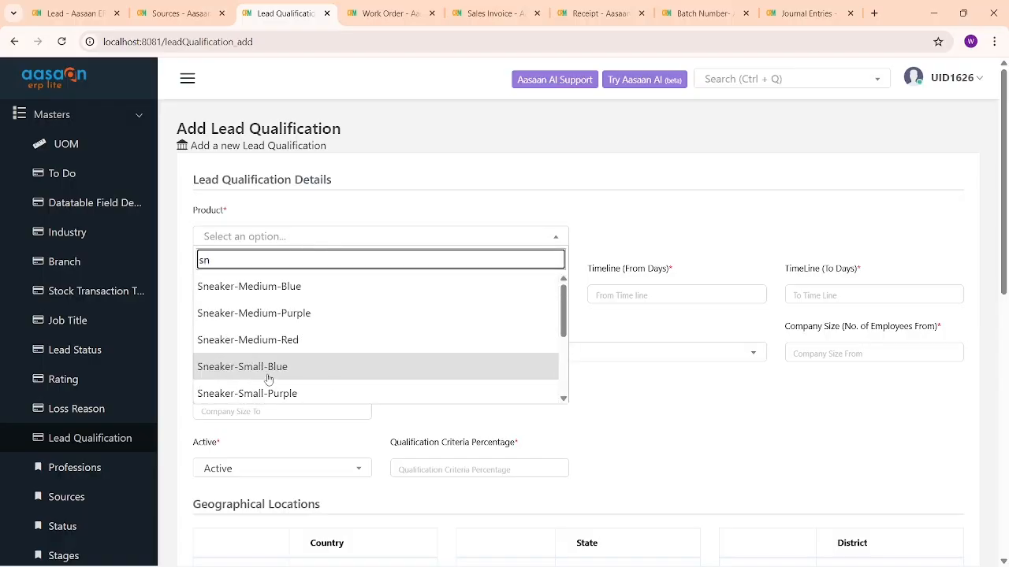
click(290, 293)
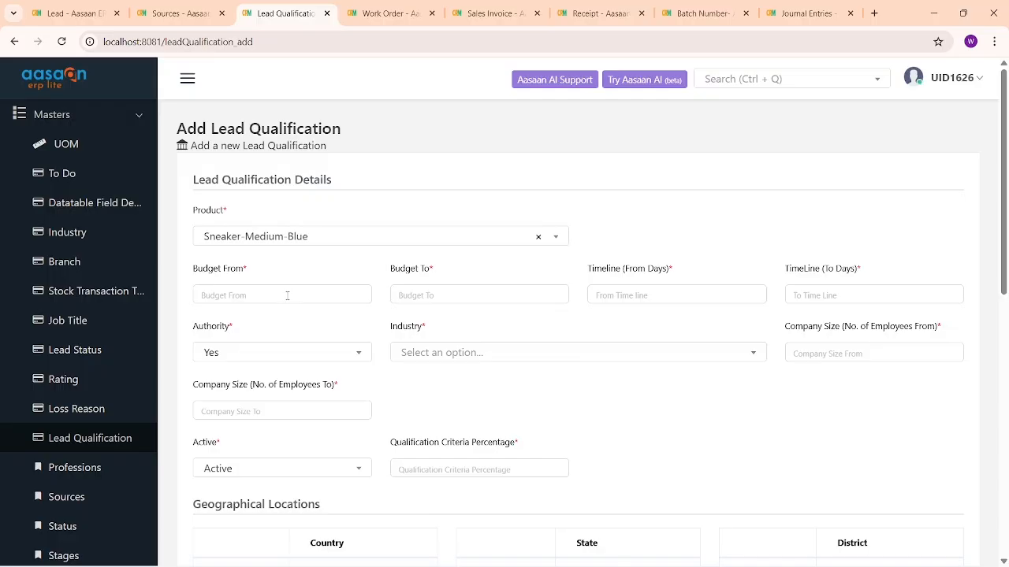
Set the lead qualification's budget range from 5 to 500.
click(287, 295)
text(5)
click(433, 295)
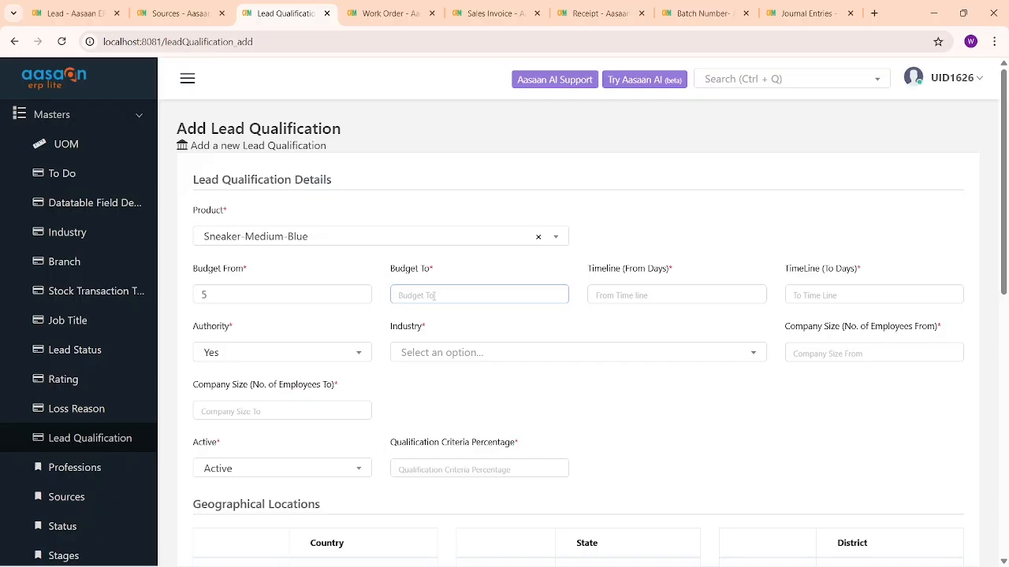
text(500)
Set the qualification timeline from 1 to 5 days and choose Apparel as the industry.
click(637, 290)
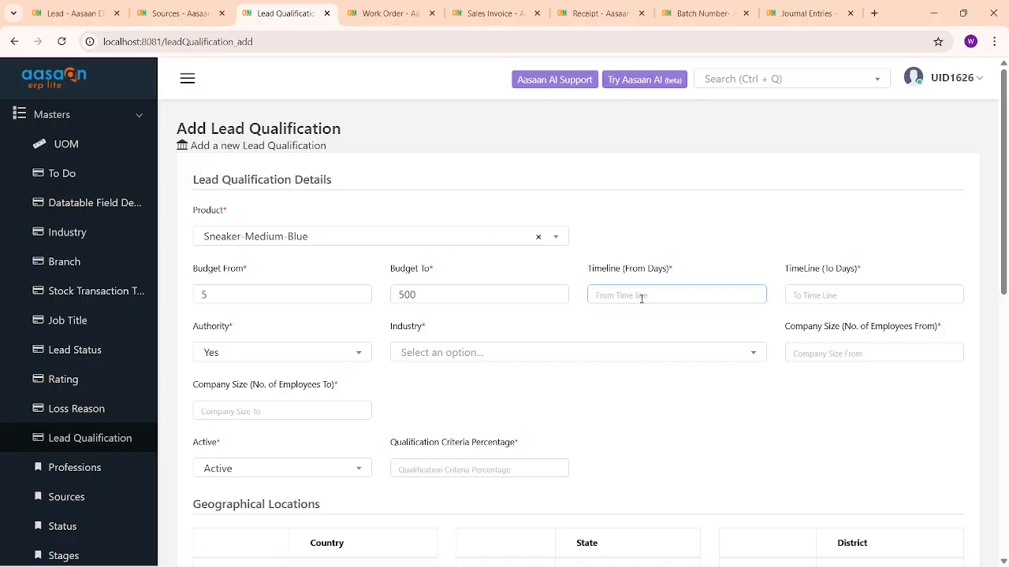
text(5)
click(835, 293)
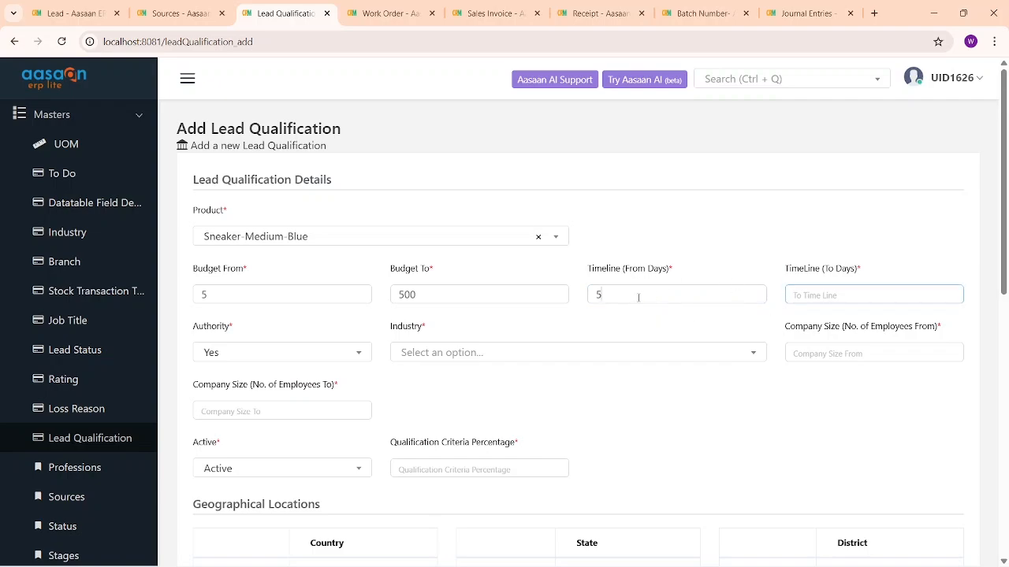
key(shift+Tab)
click(864, 293)
text(5)
click(583, 352)
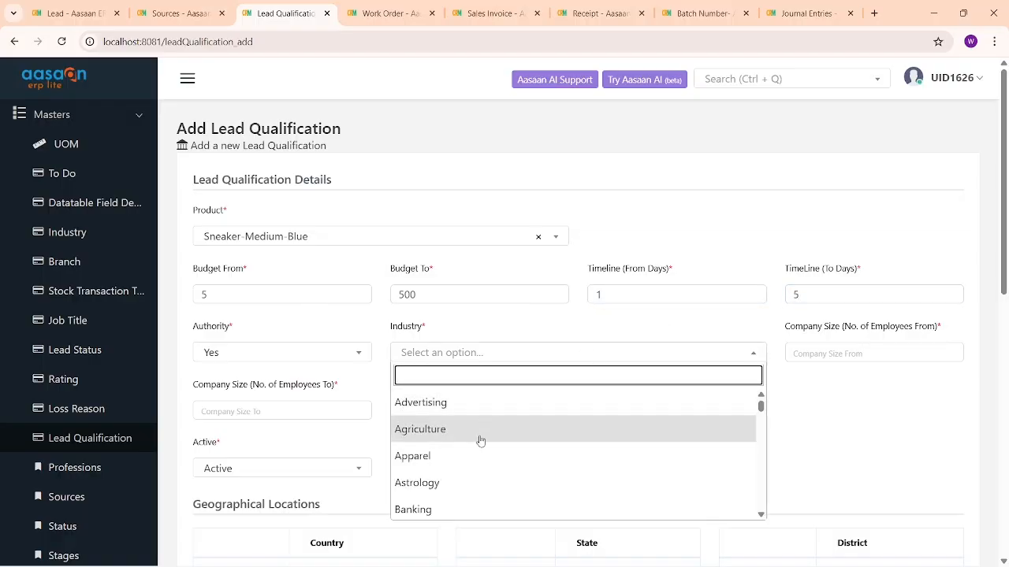
click(468, 456)
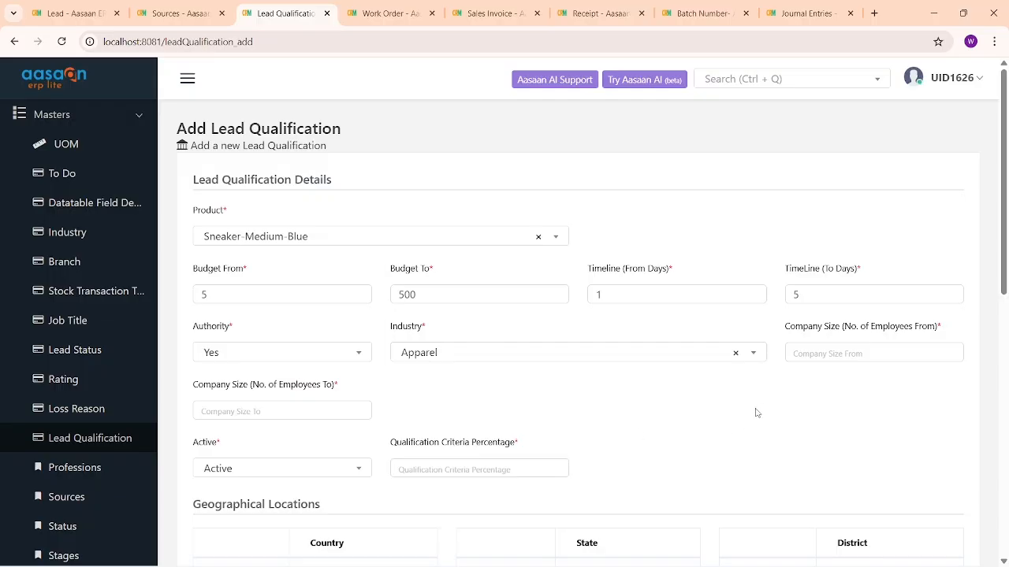
Set the qualification's company size from 1 to 4 employees.
scroll(764, 406, down, 2)
click(837, 227)
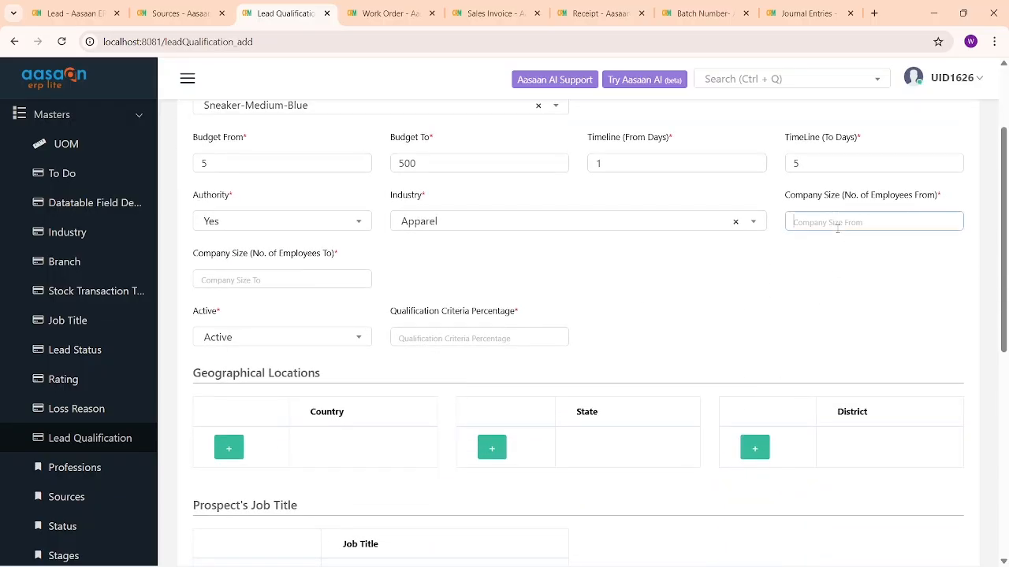
text(1)
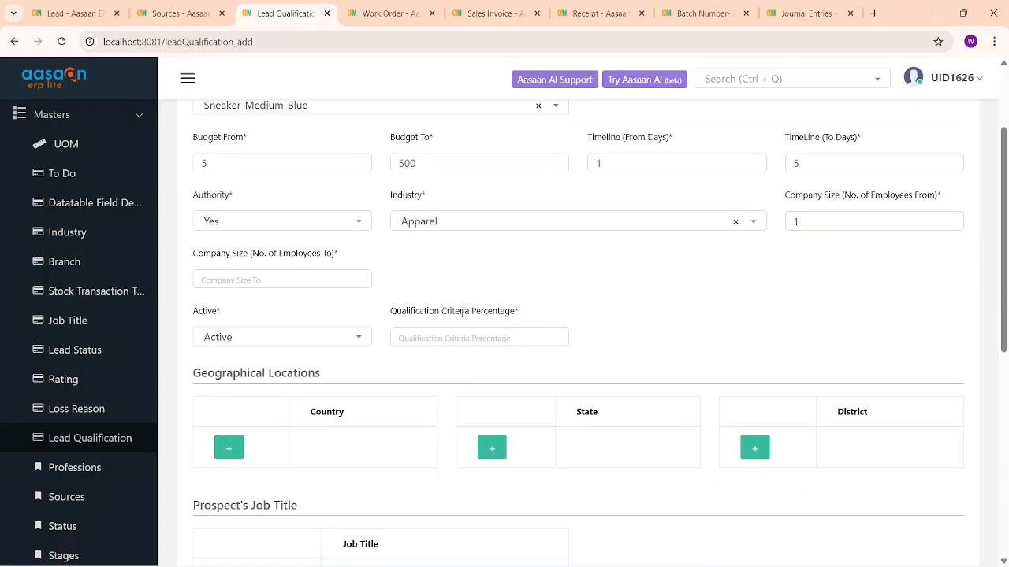
click(291, 278)
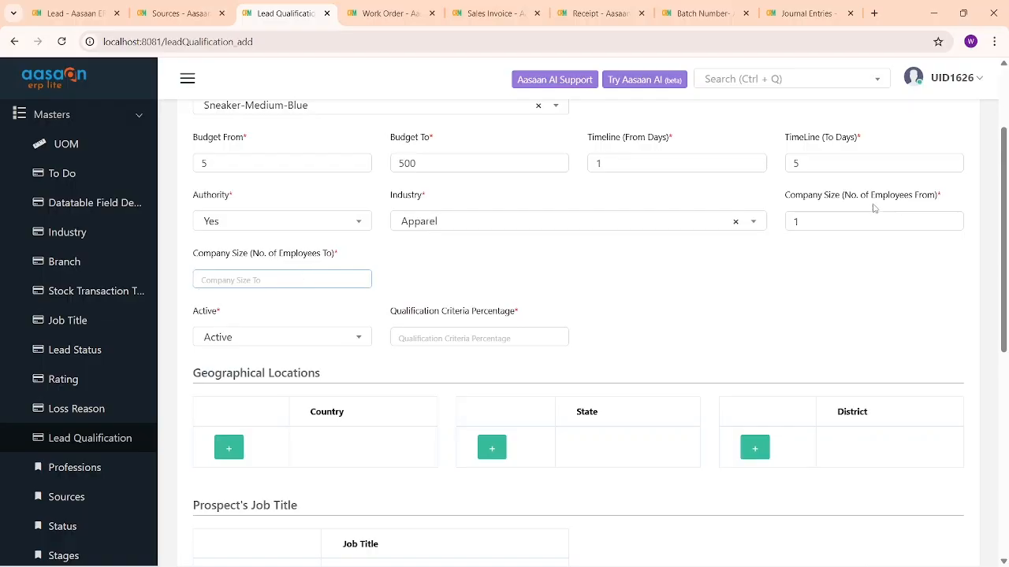
click(331, 279)
text(4)
click(565, 290)
scroll(354, 324, down, 1)
scroll(430, 306, up, 1)
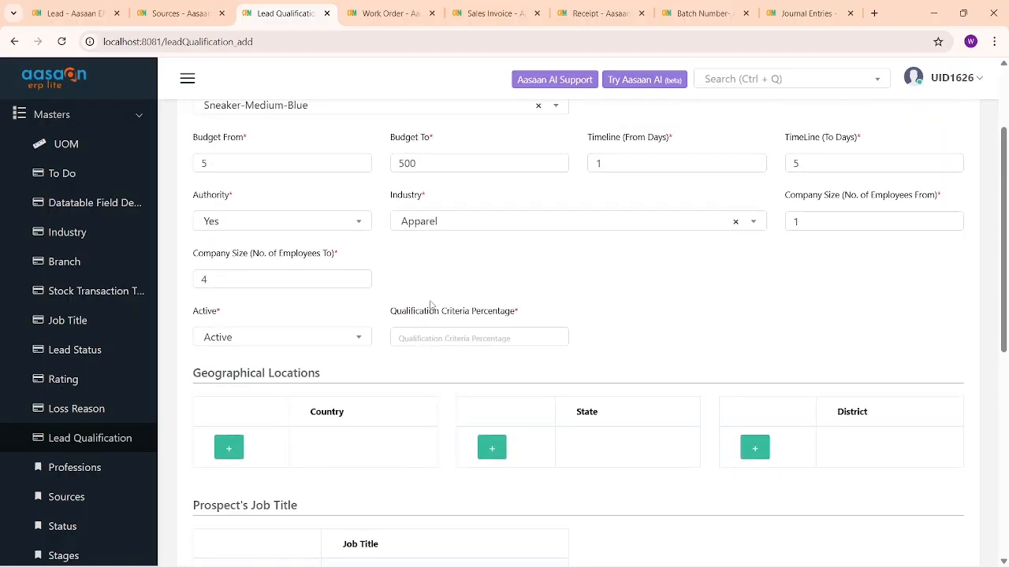
Raise the upper budget limit of the lead qualification to 5000.
scroll(459, 326, down, 1)
scroll(477, 244, up, 1)
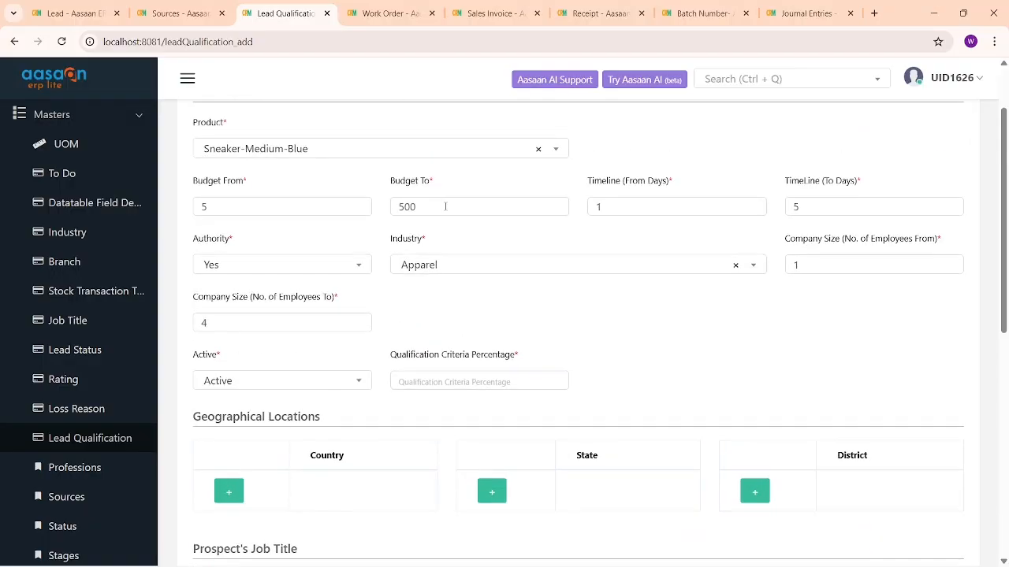
click(436, 207)
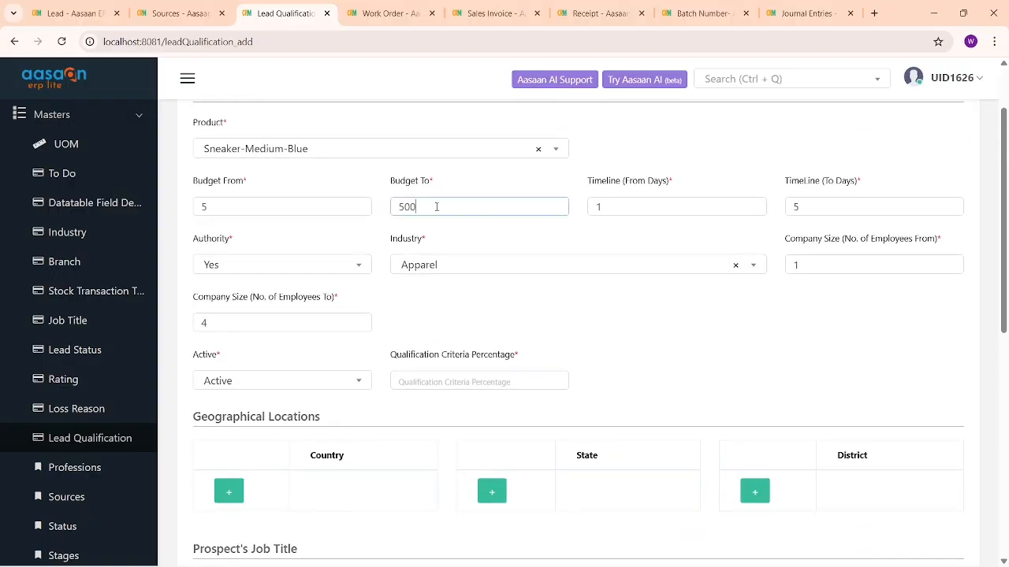
text(0)
click(528, 314)
Set the qualification criteria percentage to 50.
scroll(446, 353, down, 1)
click(466, 292)
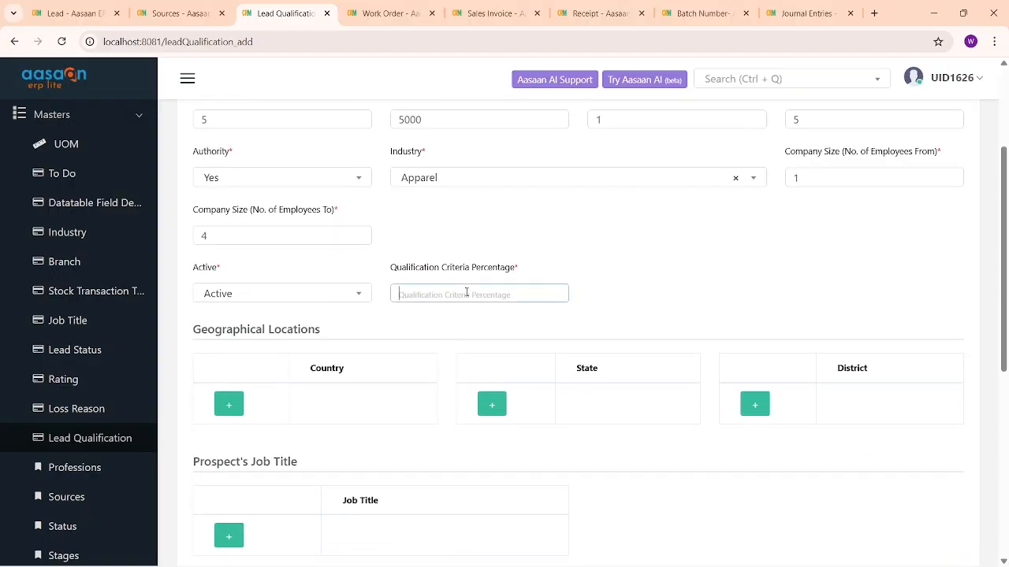
text(50)
Review the Geographical Locations, Prospect's Job Title, Needs / Requirements and Tag fields of the lead qualification form.
scroll(475, 272, down, 5)
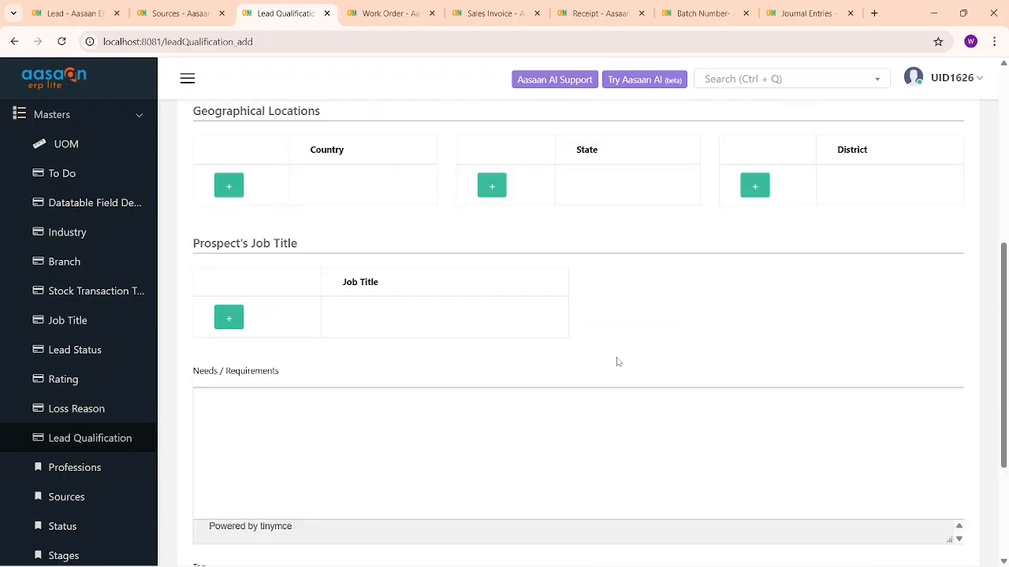
scroll(562, 380, up, 1)
scroll(562, 380, up, 3)
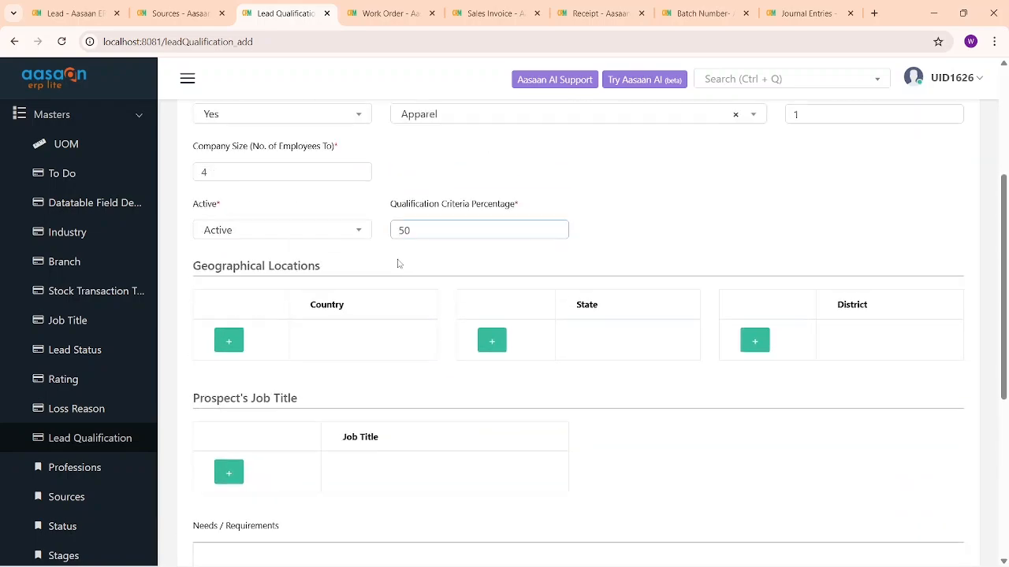
drag(201, 266, 407, 280)
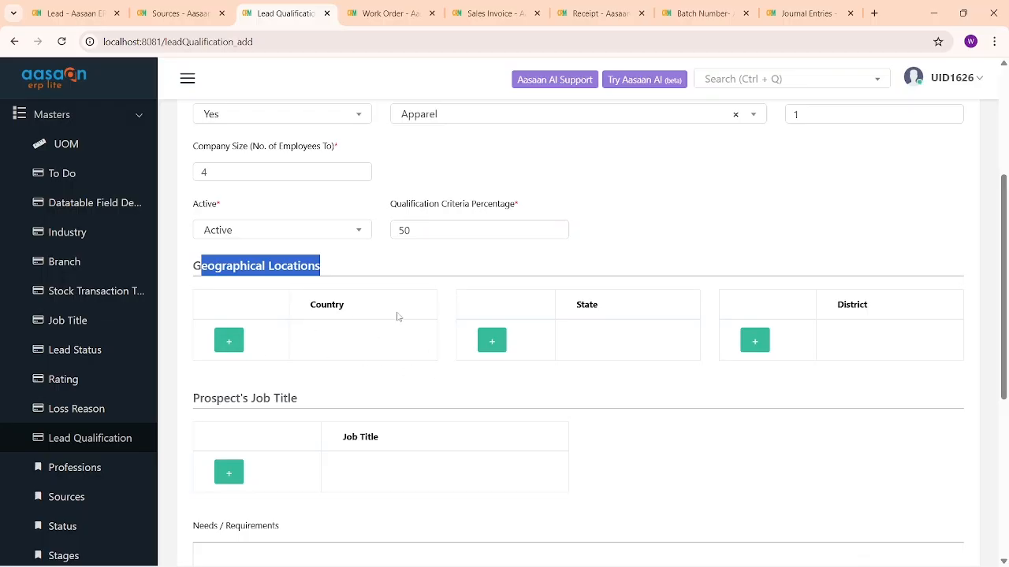
click(628, 398)
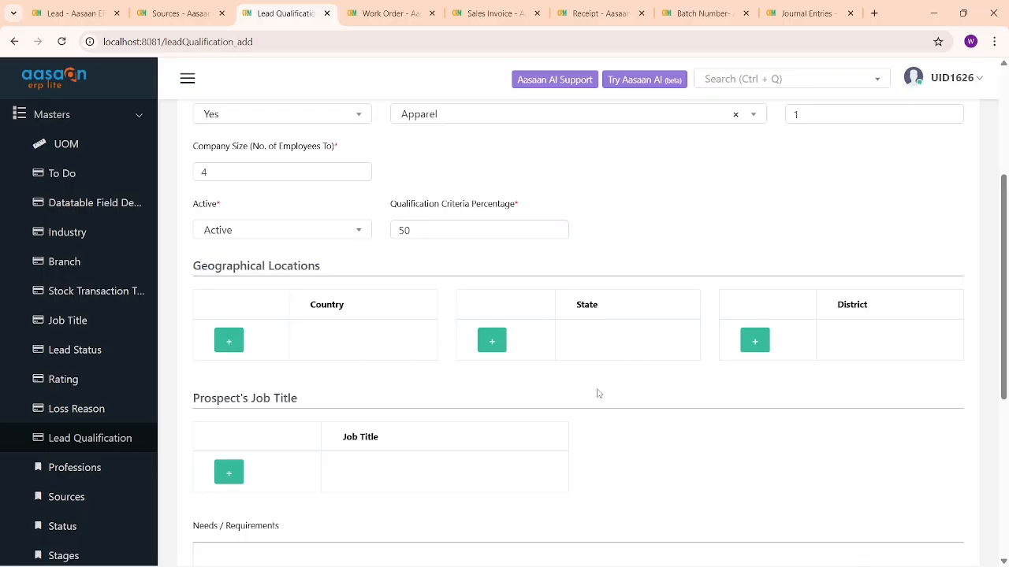
scroll(505, 344, down, 1)
drag(193, 311, 393, 335)
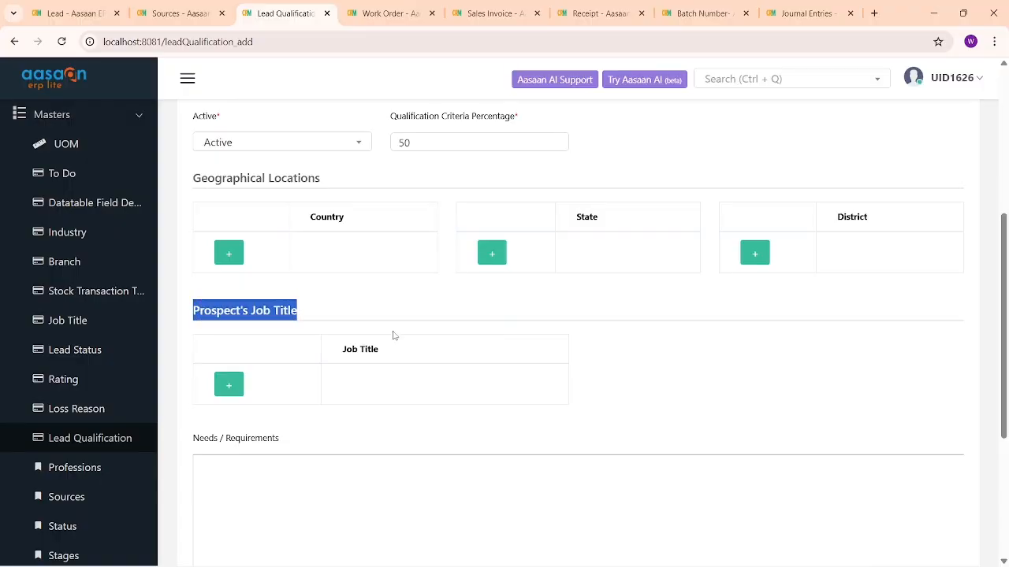
scroll(693, 355, down, 2)
scroll(693, 365, down, 2)
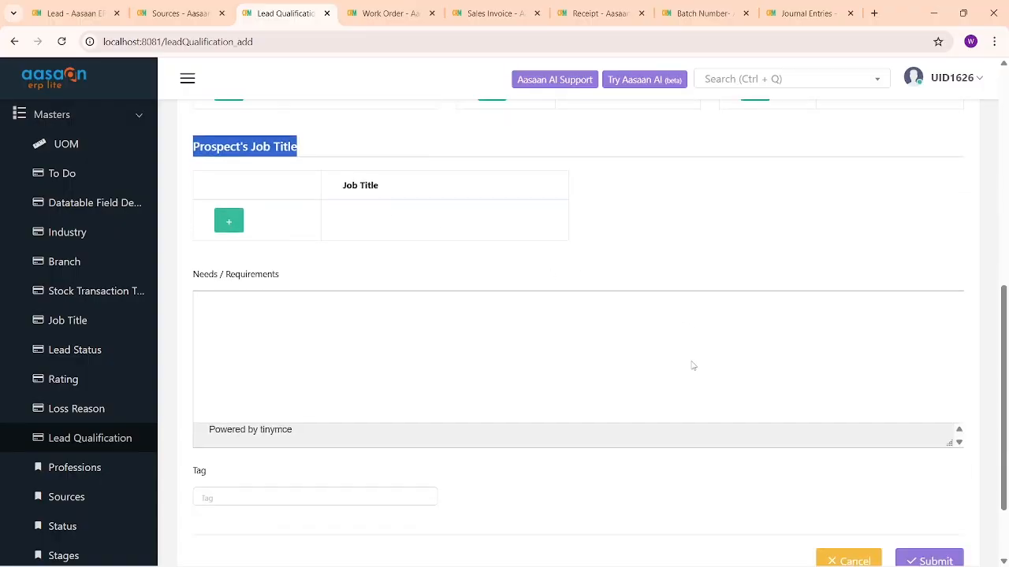
Add an empty country row under Geographical Locations and view its country selection without choosing one.
scroll(551, 331, up, 3)
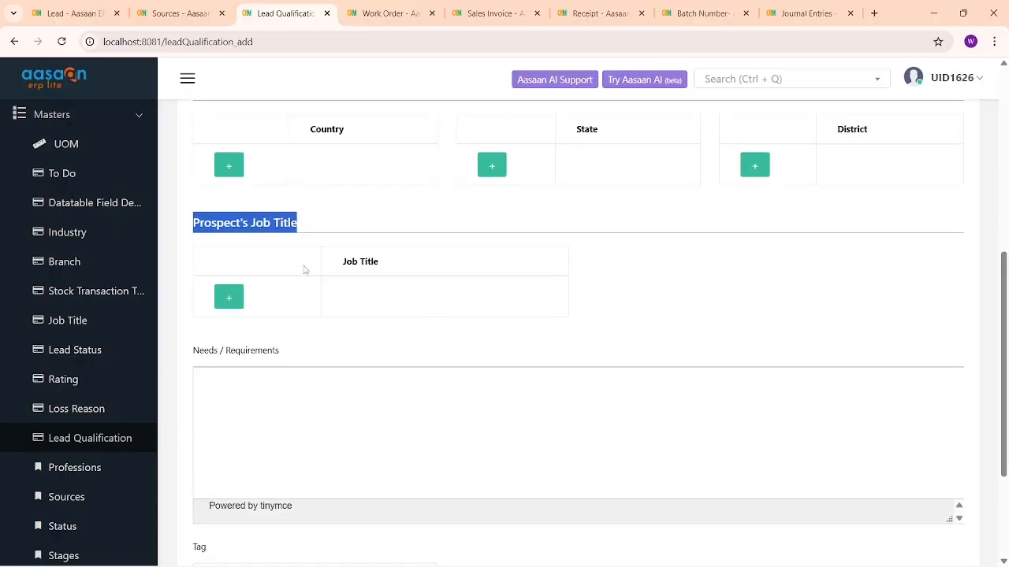
click(227, 163)
scroll(378, 202, up, 2)
click(361, 291)
click(635, 365)
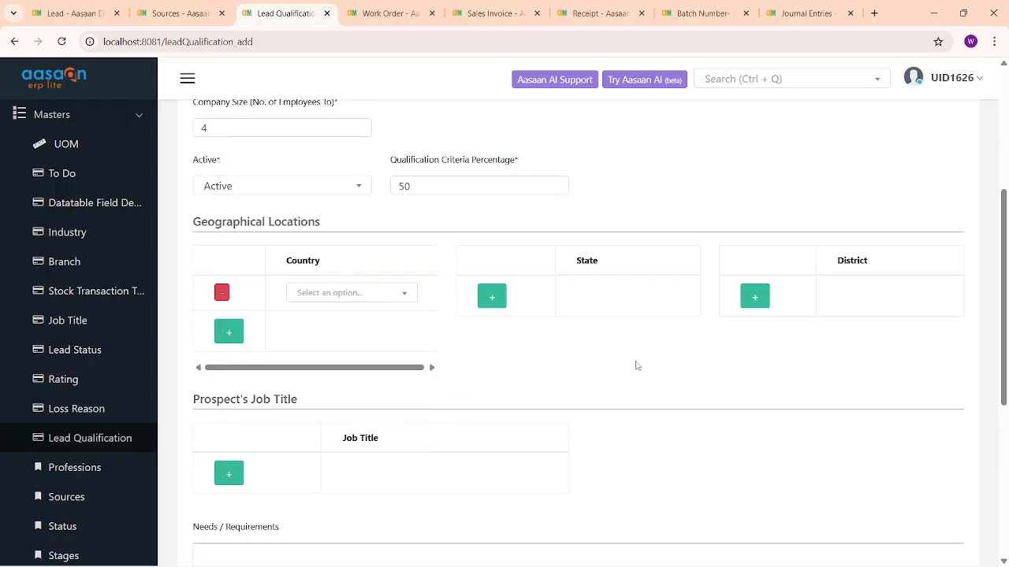
Submit the new lead qualification and view its details page.
scroll(732, 405, down, 5)
click(939, 471)
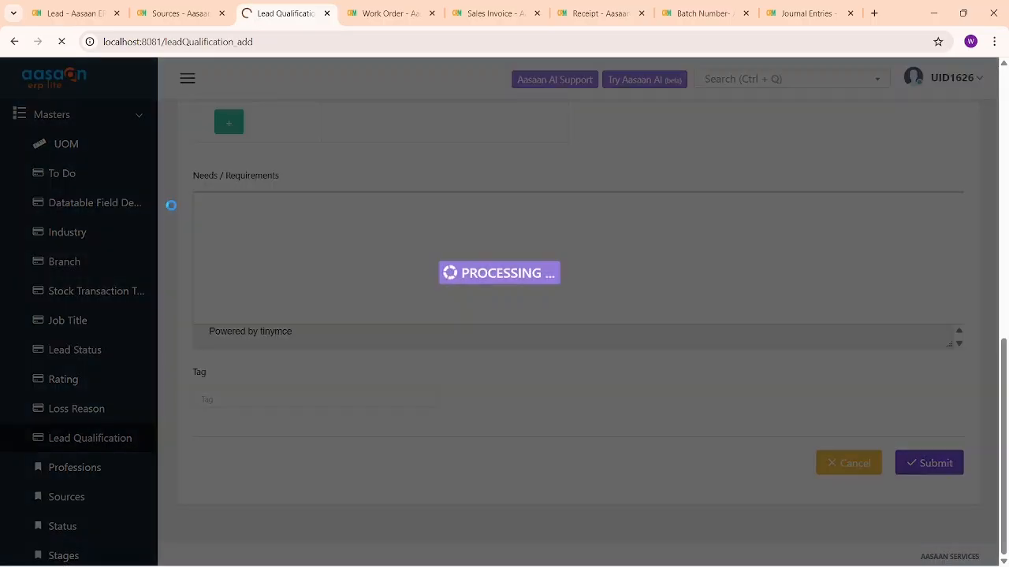
scroll(308, 180, up, 6)
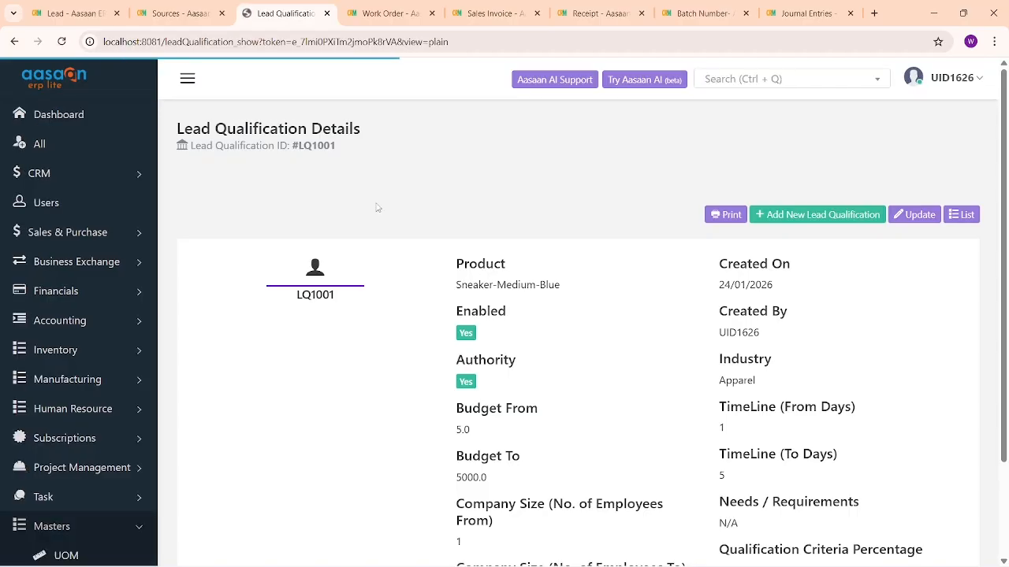
Return to the unsaved lead form and select LQ1001 as its lead qualification.
click(207, 9)
click(94, 4)
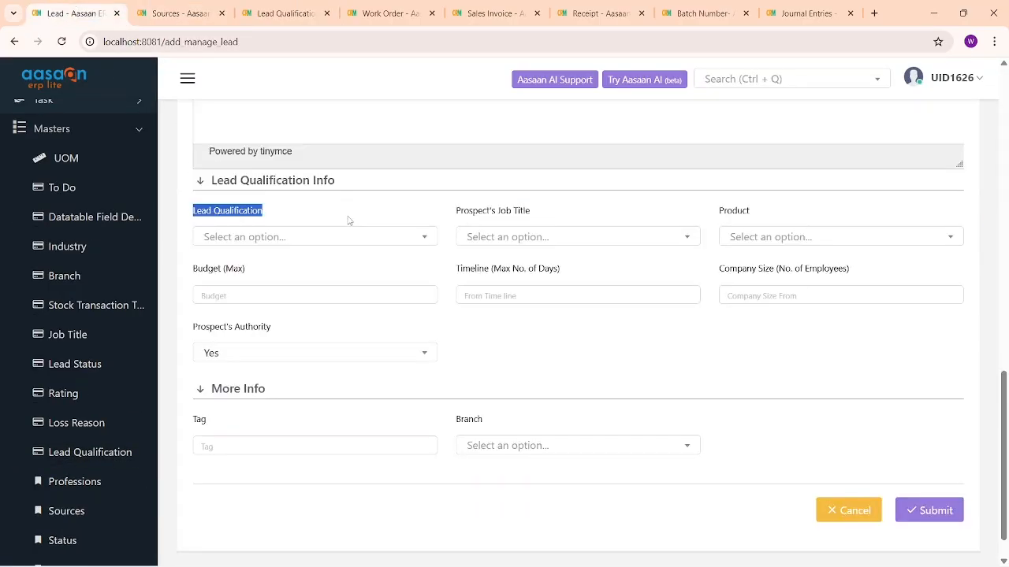
click(349, 222)
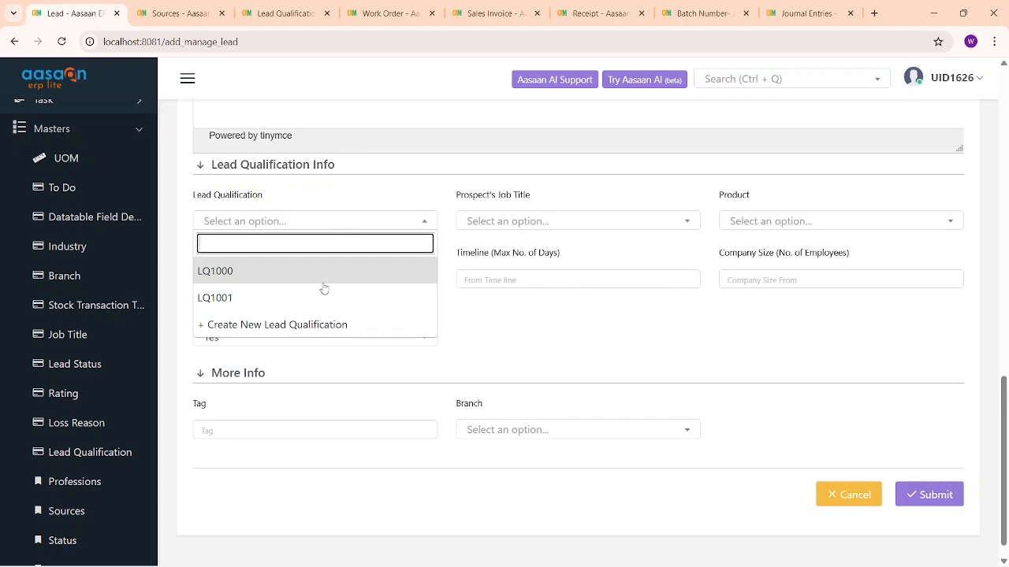
key(ctrl+Tab)
key(ctrl+Tab)
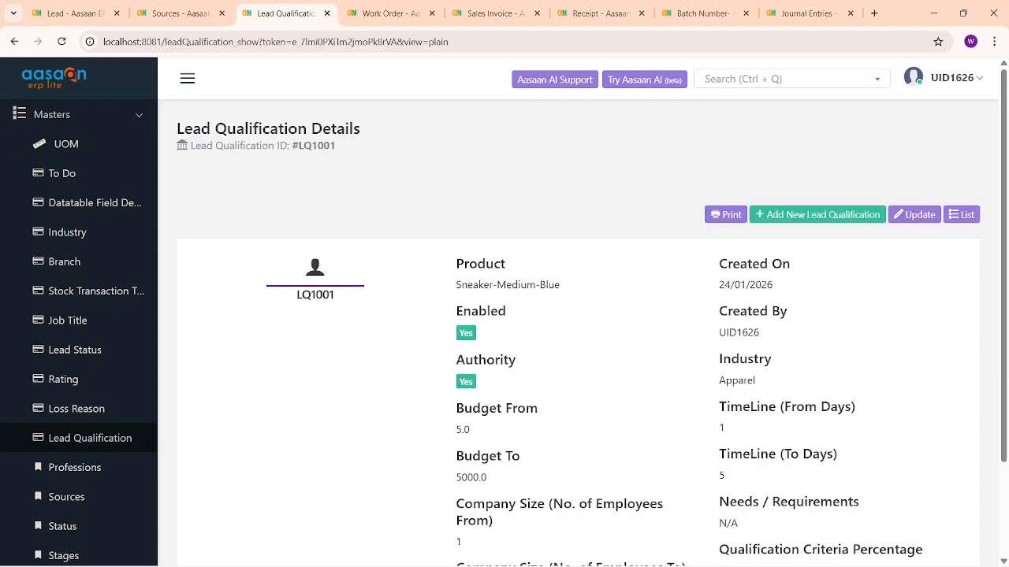
key(ctrl+shift+Tab)
key(ctrl+shift+Tab)
click(229, 294)
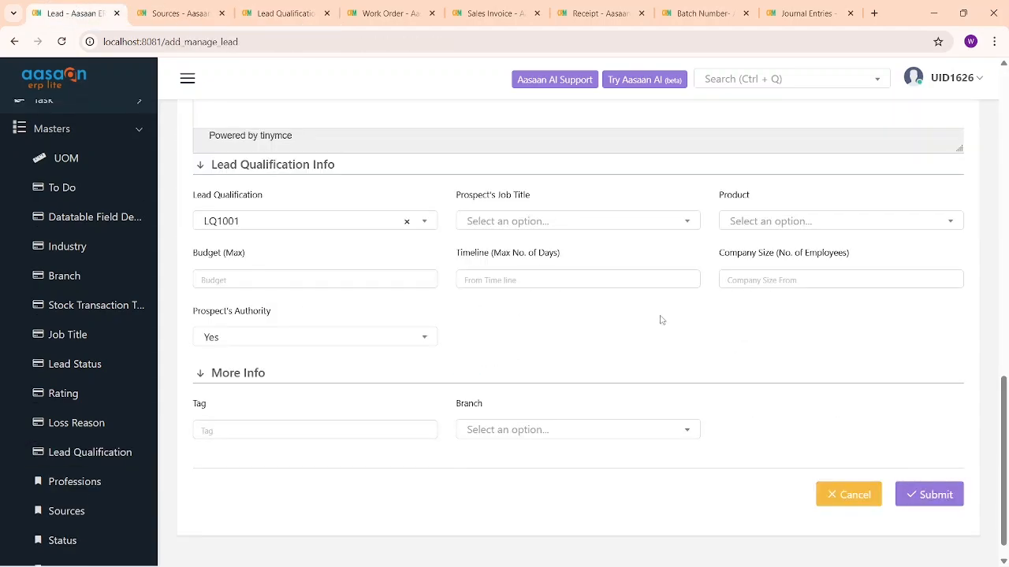
Set the lead's prospect job title to Junior Er and its product to Sneaker-Medium-Blue.
click(575, 221)
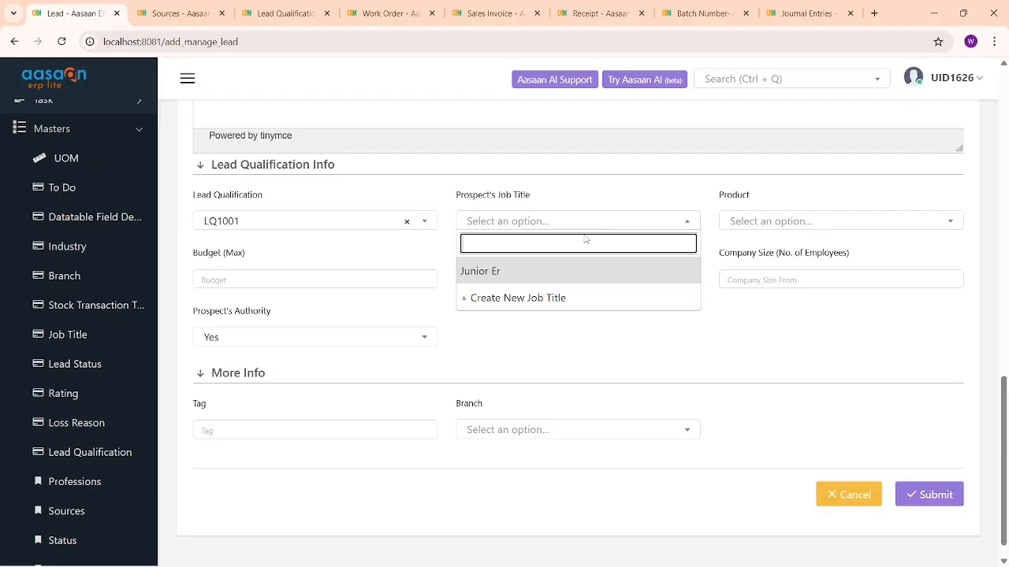
click(541, 273)
click(768, 222)
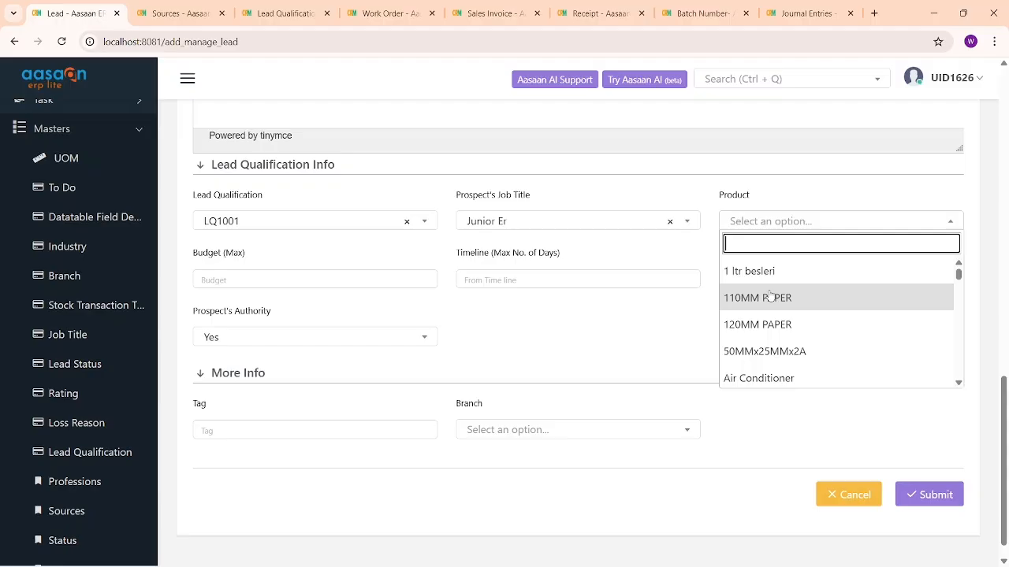
text(sne)
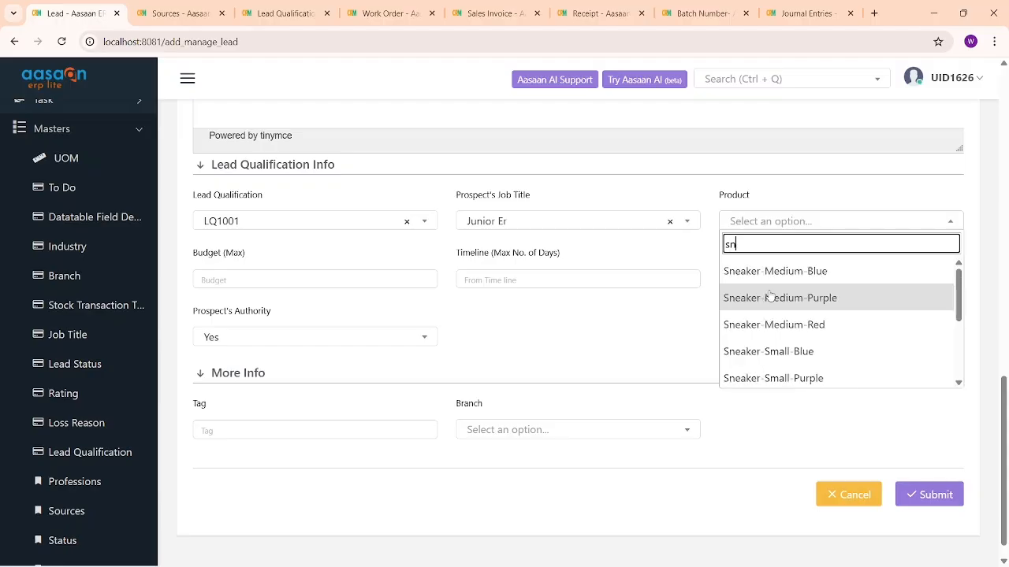
click(780, 273)
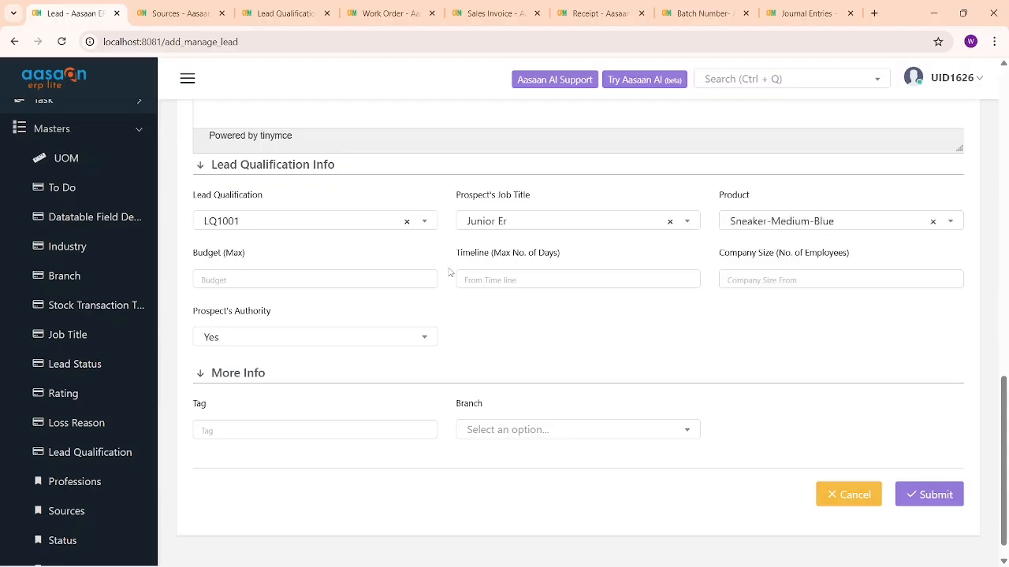
Set the lead's maximum budget to 1000, maximum timeline to 3 days and company size to 3 employees.
click(368, 271)
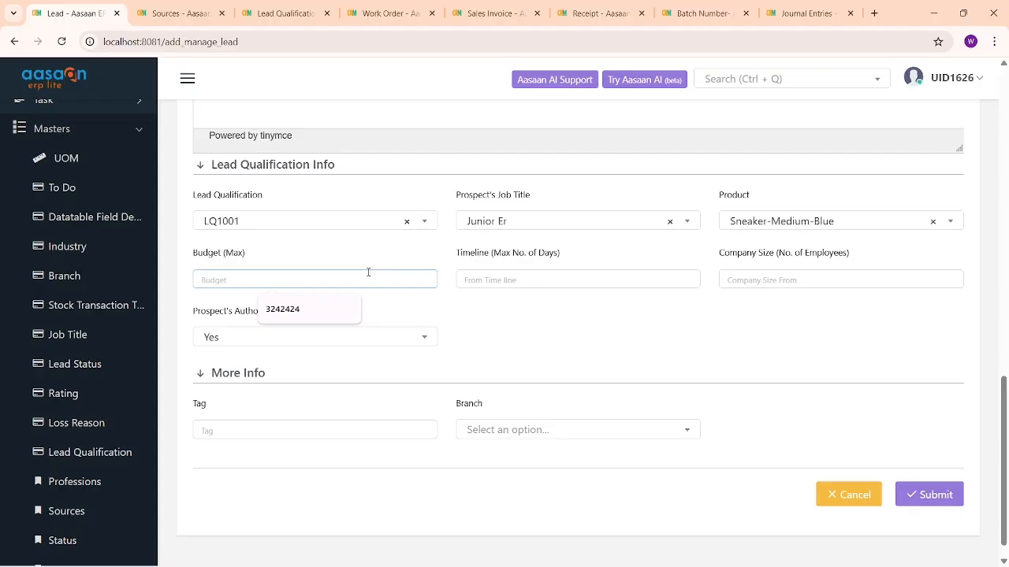
text(1000)
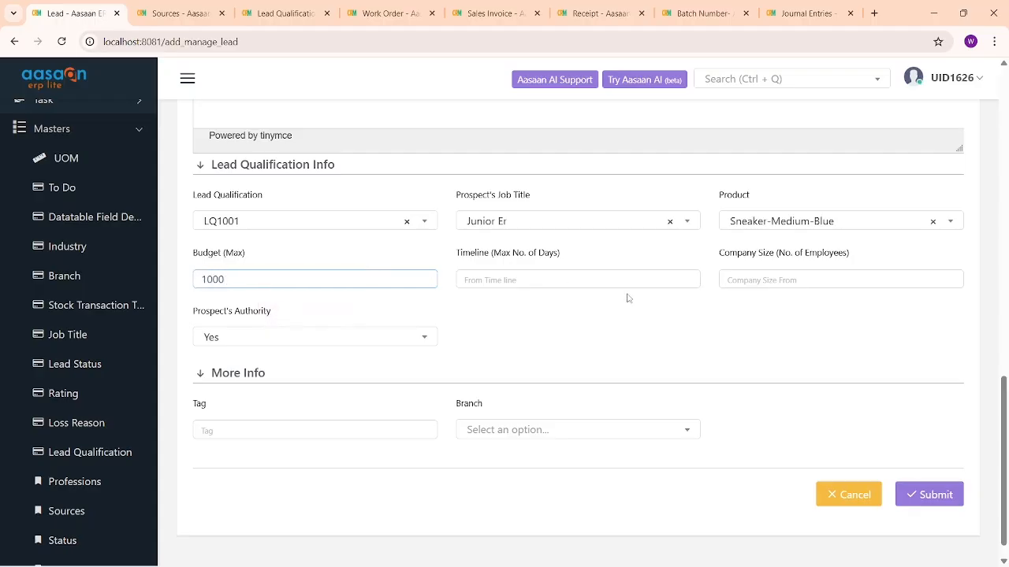
click(615, 282)
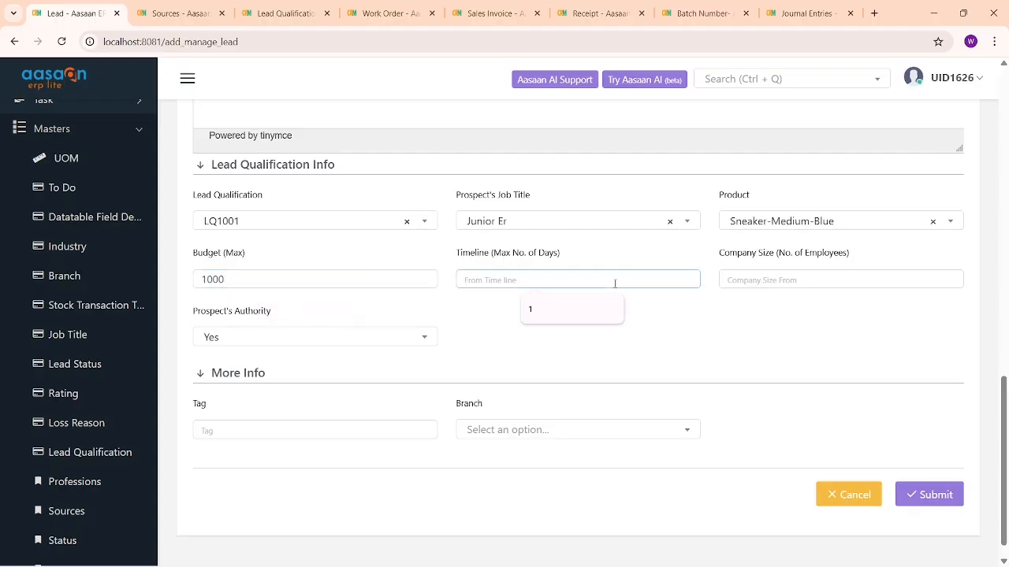
text(3)
click(817, 281)
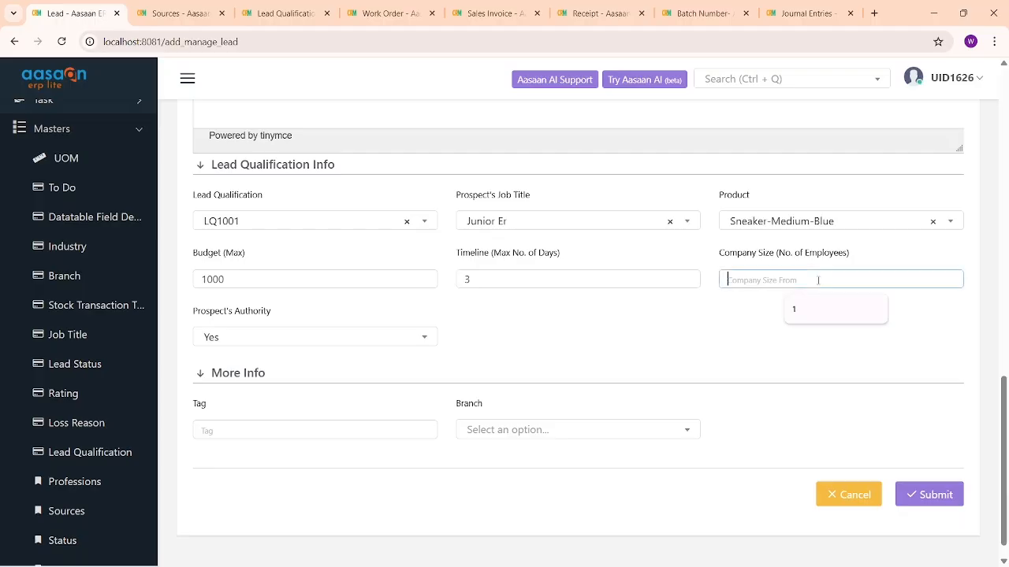
text(3)
click(650, 338)
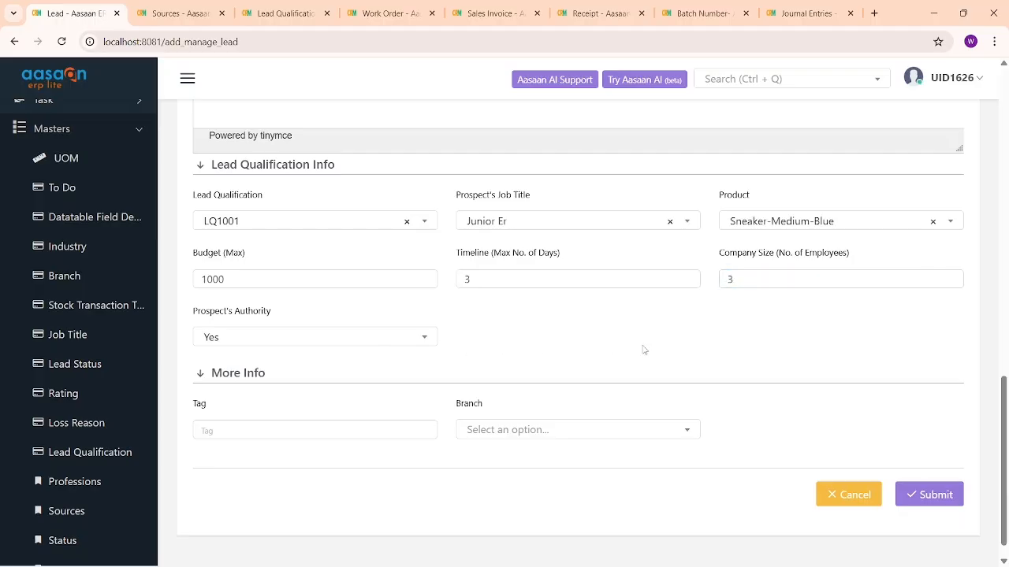
Submit the new lead and check its Lead Qualification and Is Lead Qualified? columns in the leads list.
click(935, 495)
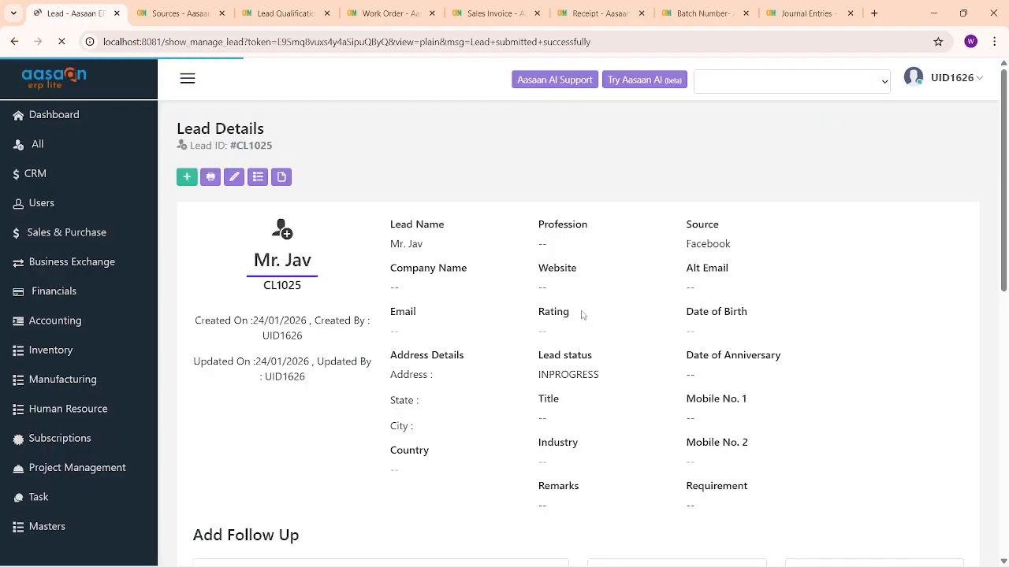
click(259, 178)
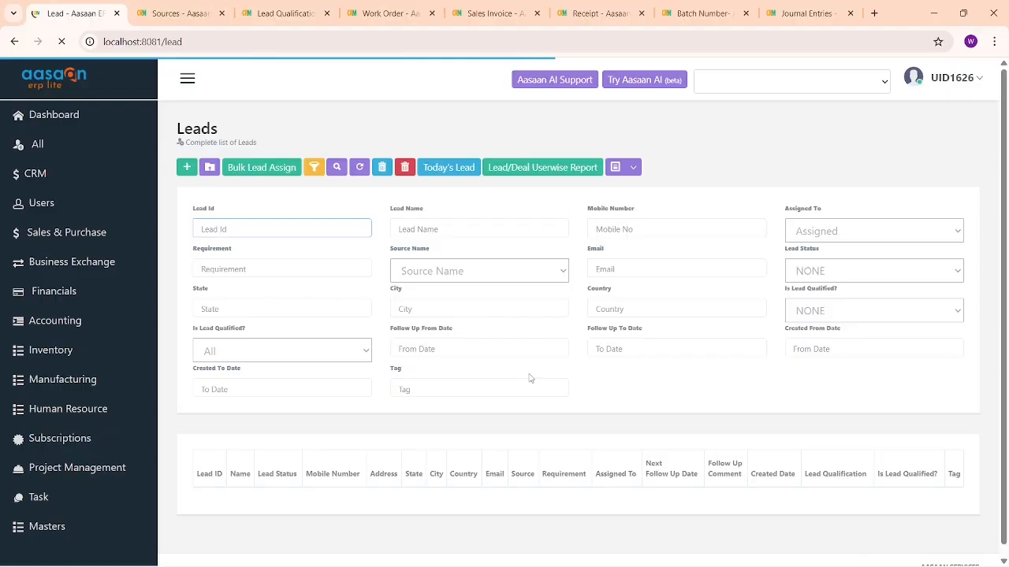
drag(287, 280, 545, 290)
scroll(545, 290, right, 5)
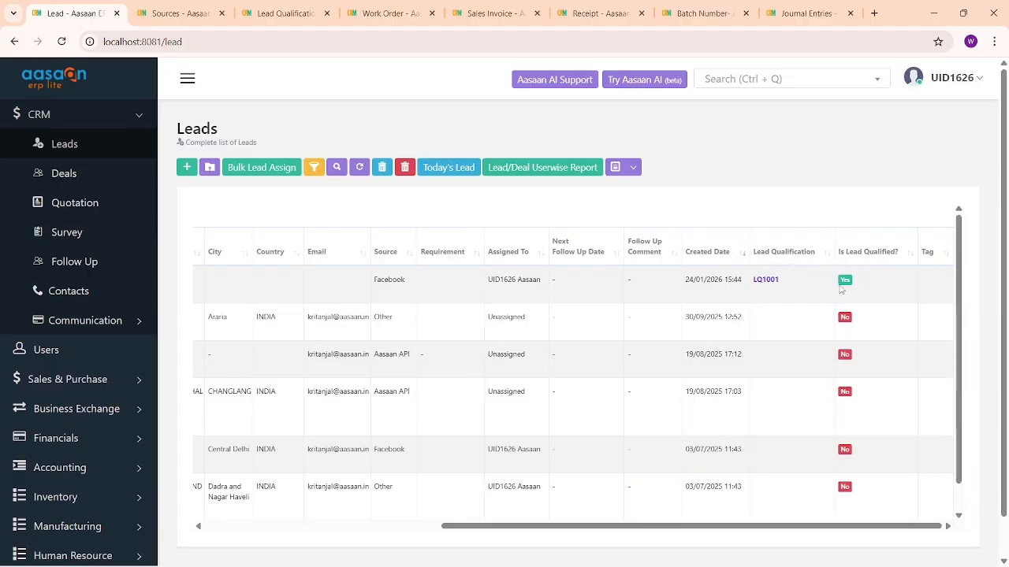
scroll(840, 290, left, 5)
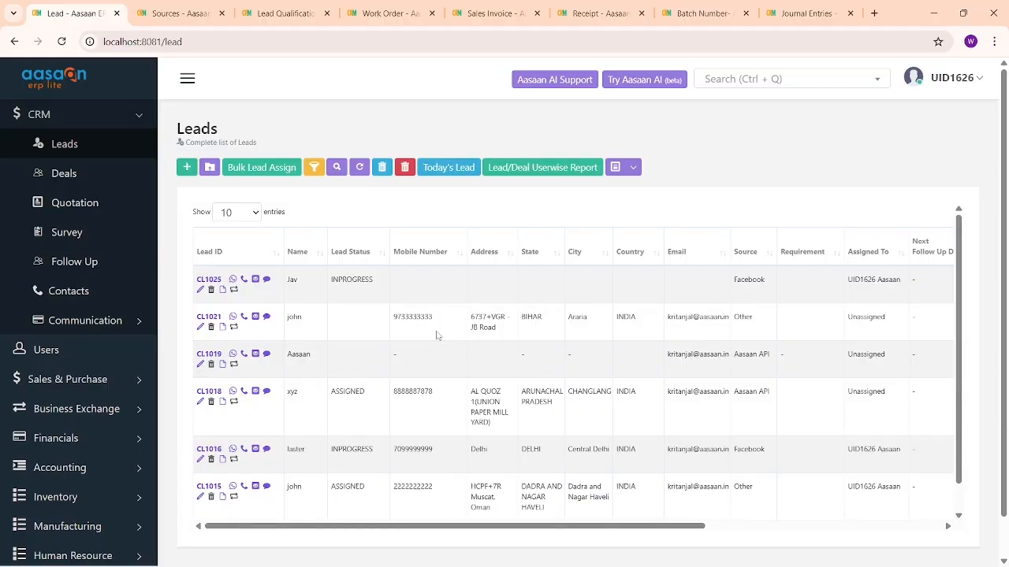
Add a follow-up to the newly created lead with the comment "Recall tomorrow" and next follow-up date 25/01/2026.
click(209, 279)
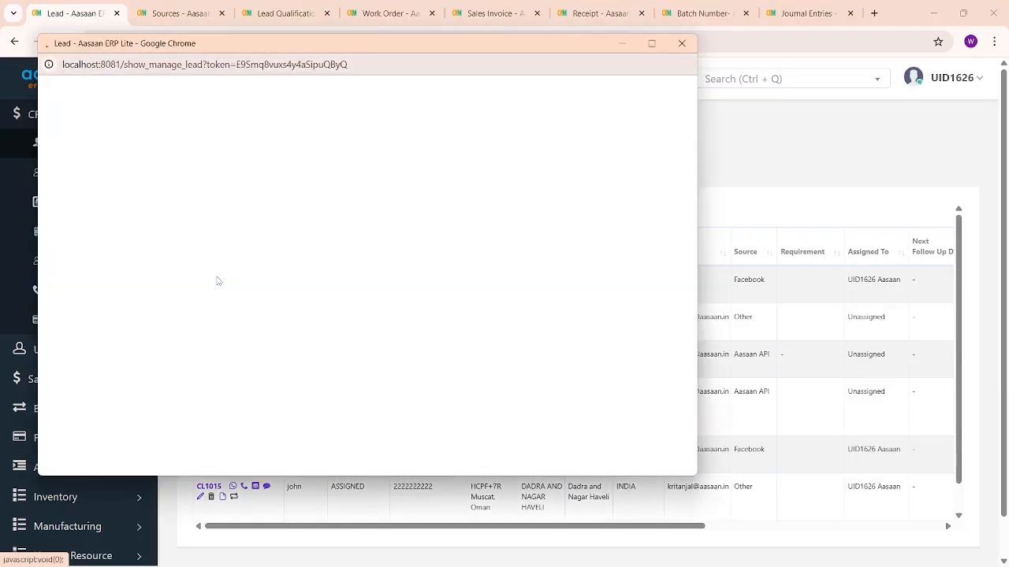
scroll(216, 282, down, 3)
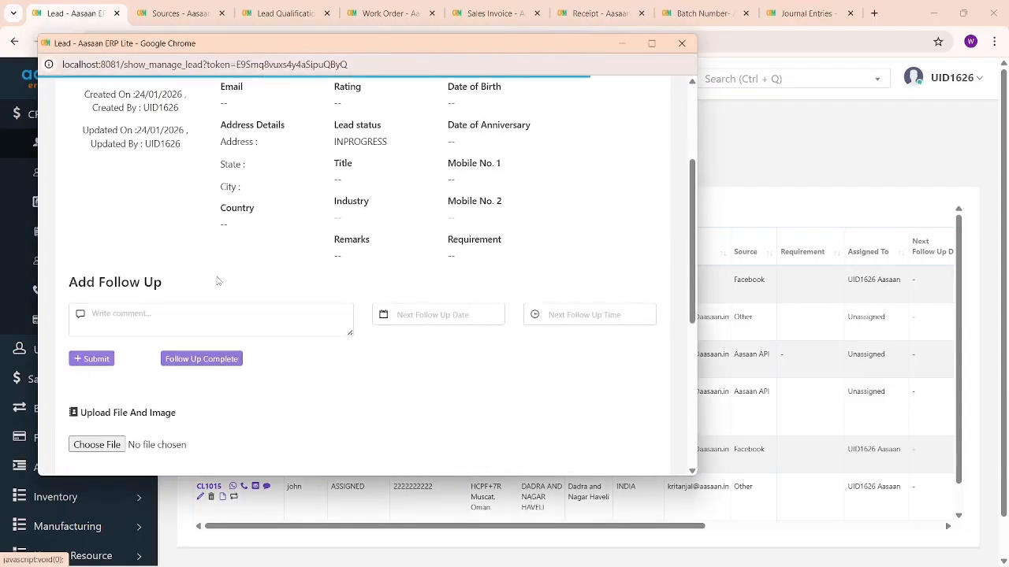
click(157, 309)
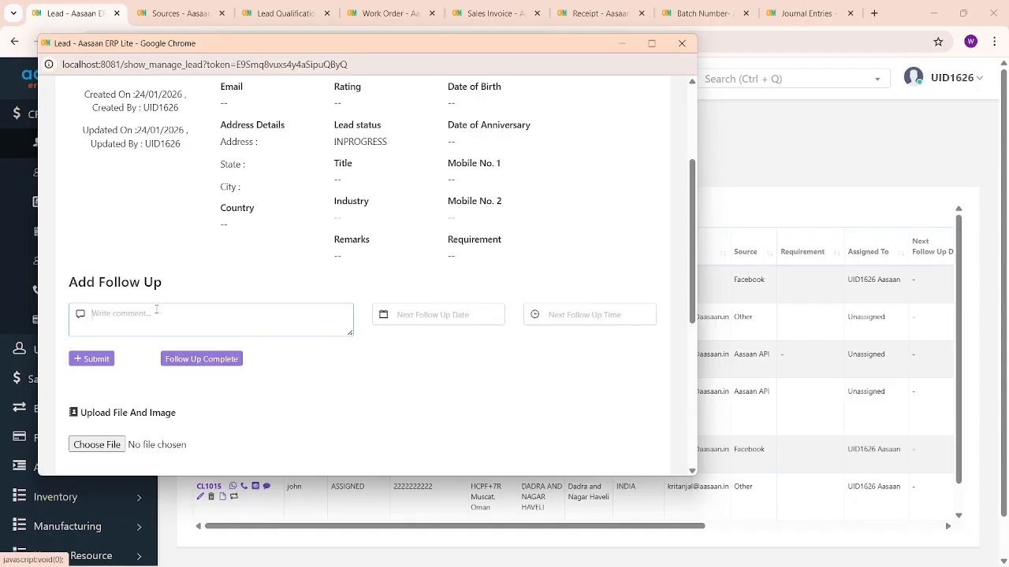
text(RE)
key(Tab)
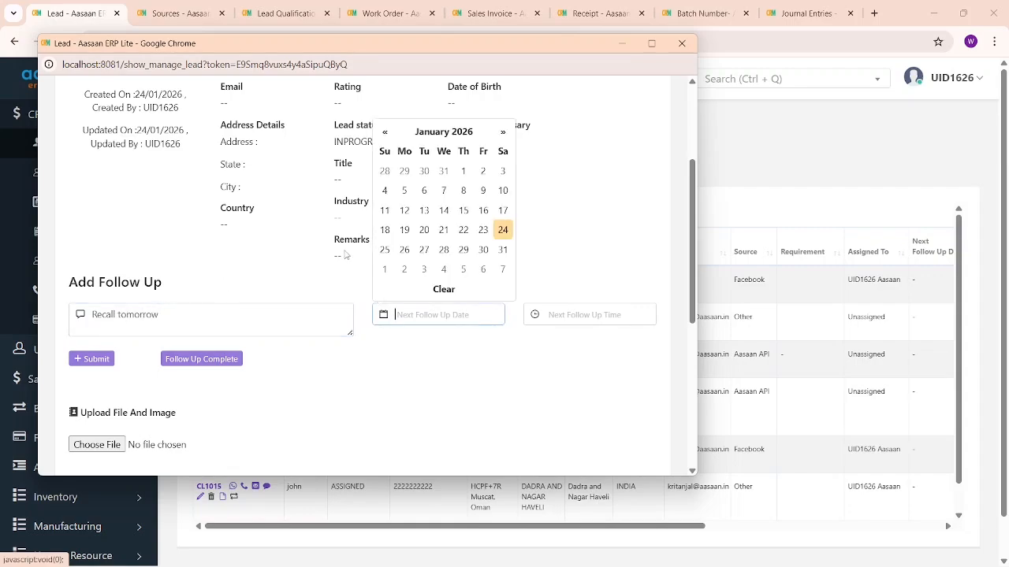
click(384, 250)
click(91, 358)
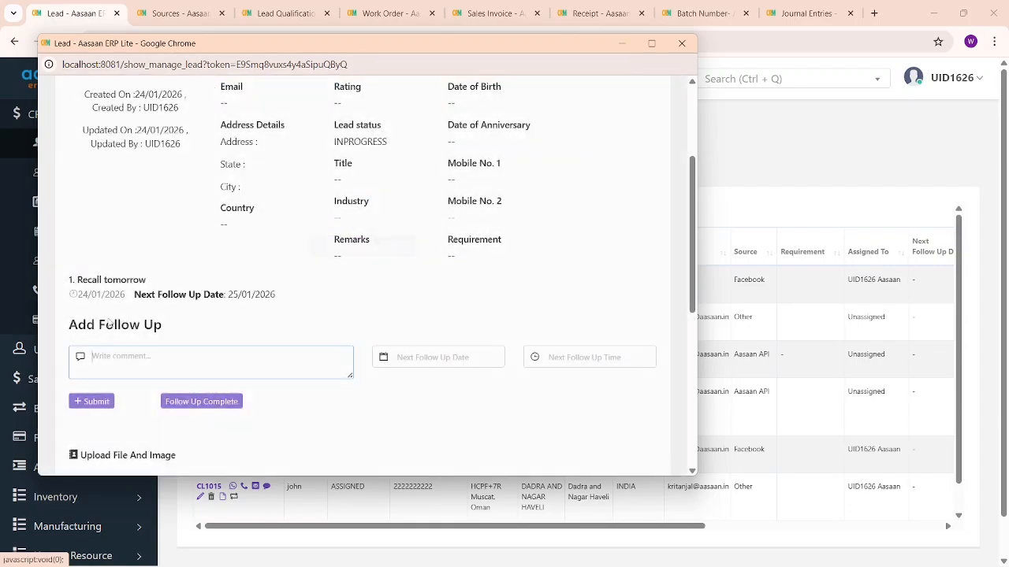
Review the recorded follow-up and the file upload section in the lead's details, and close the details window.
drag(70, 275, 286, 311)
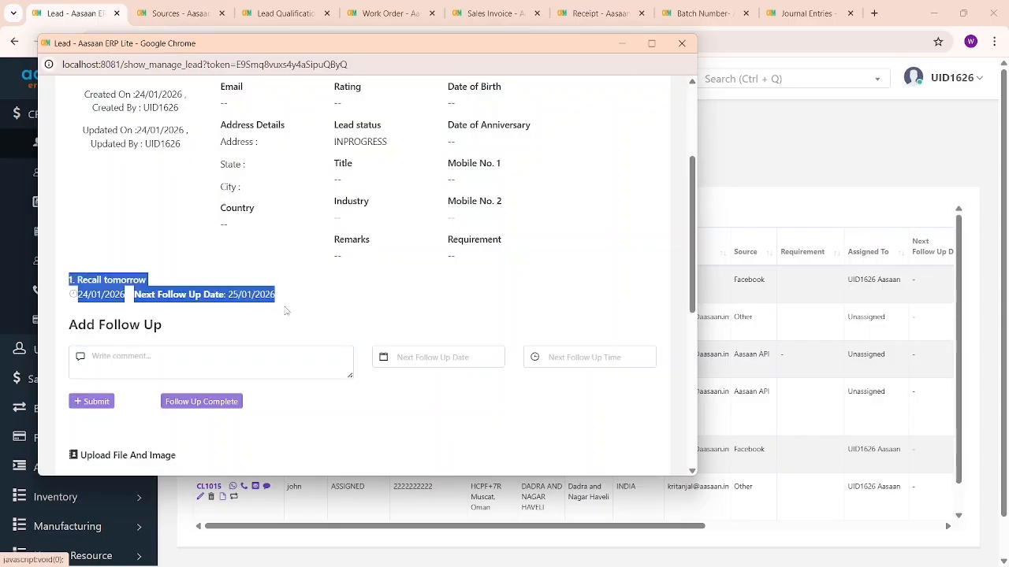
click(320, 313)
scroll(237, 325, down, 2)
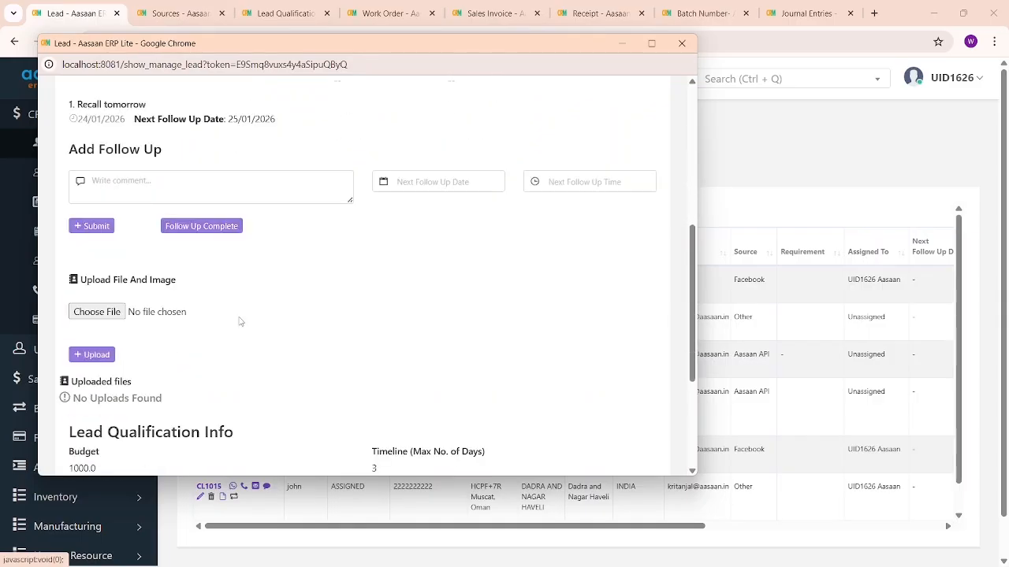
click(681, 44)
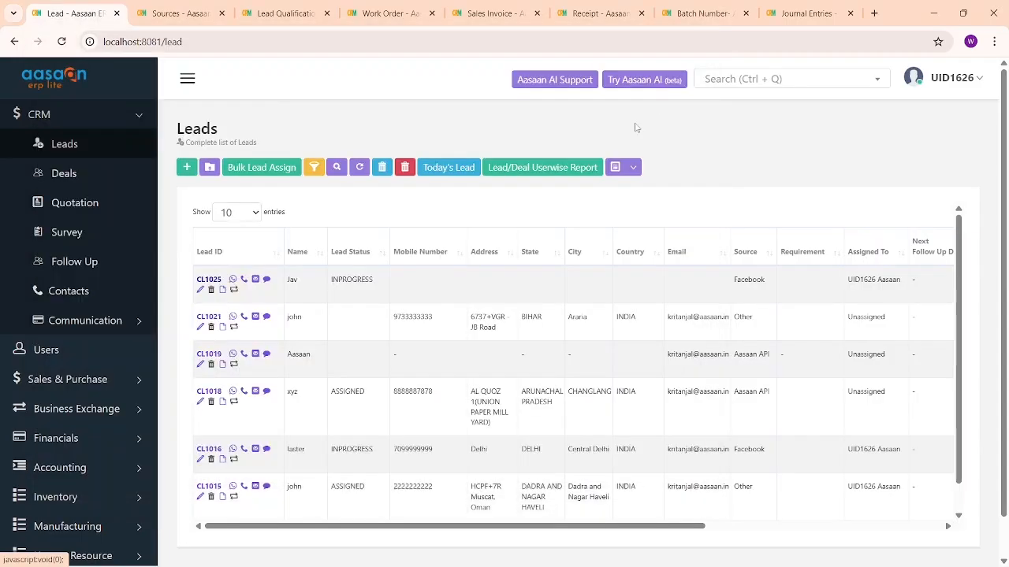
Upload Users.pdf to the new lead's documents under the name TEST and return to the leads list.
click(223, 292)
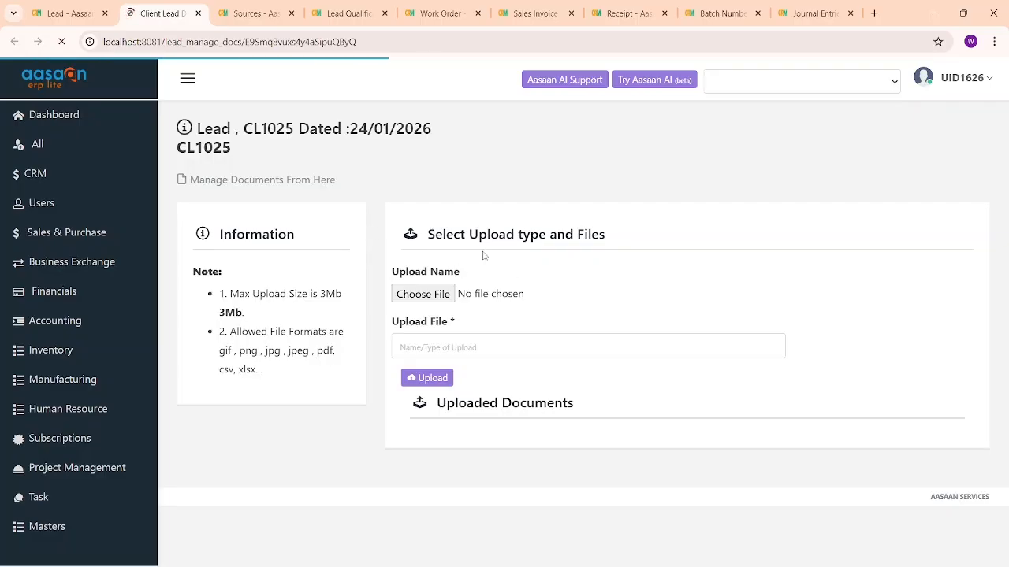
click(451, 296)
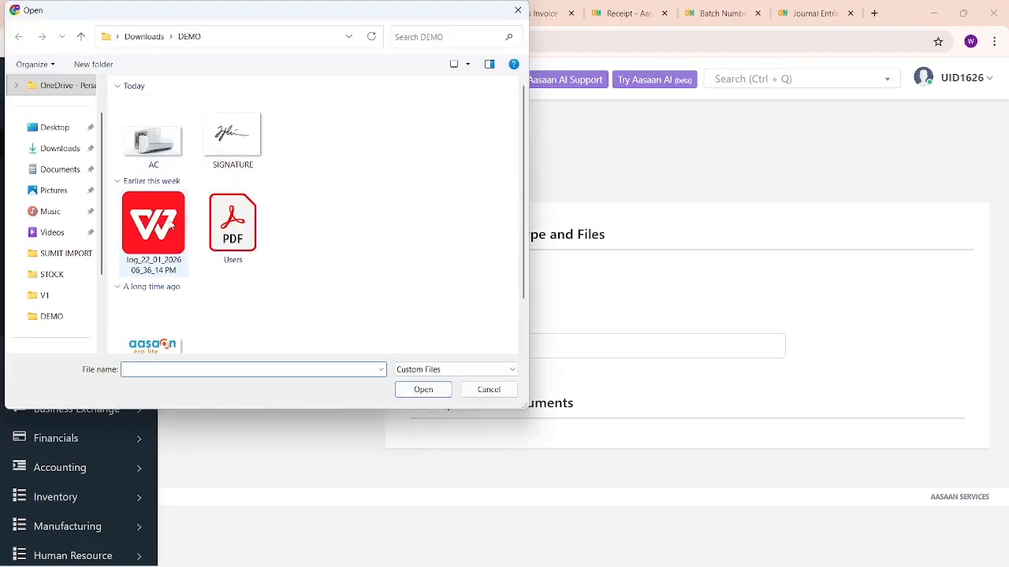
click(232, 233)
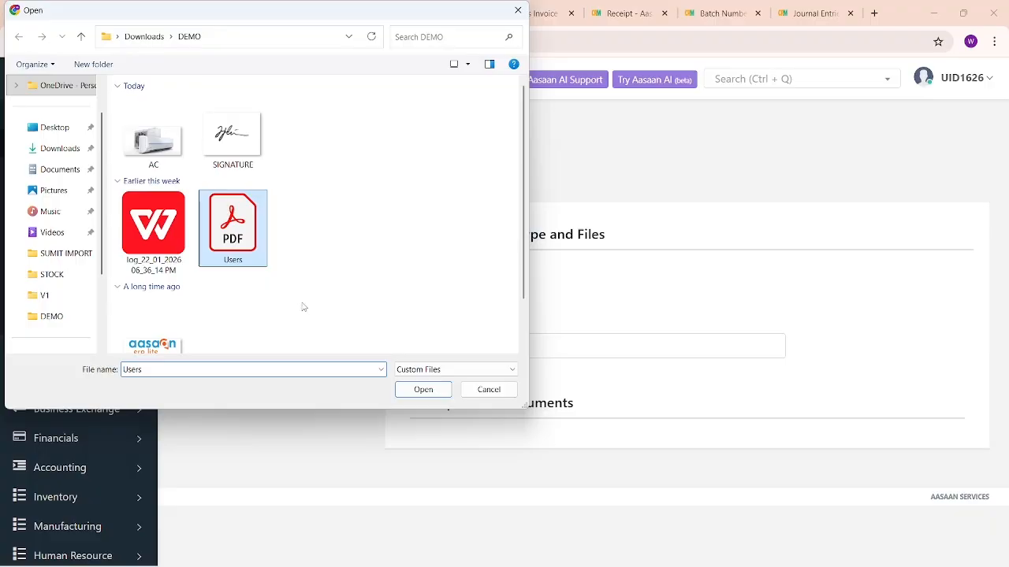
click(425, 391)
click(452, 348)
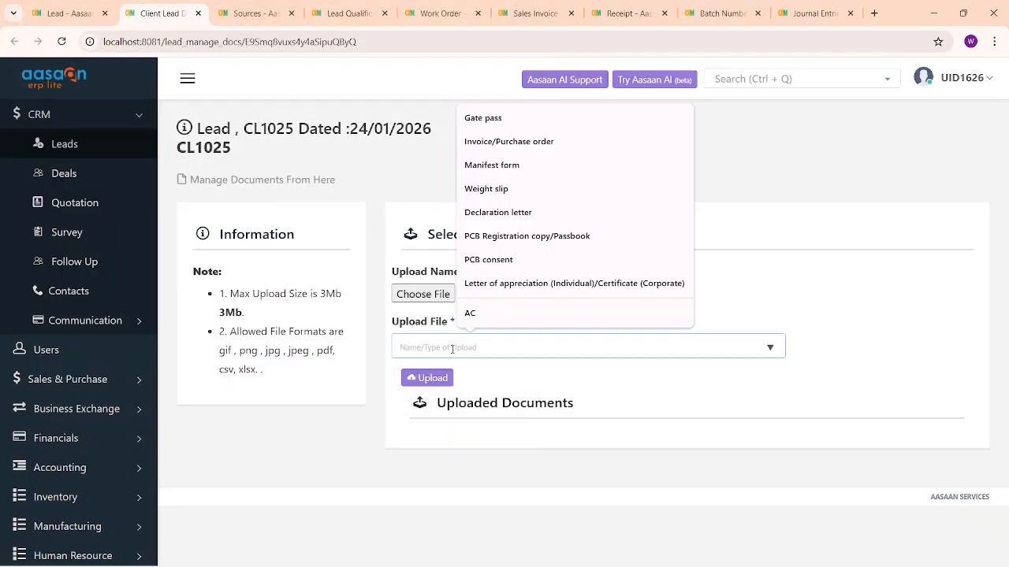
text(tEST)
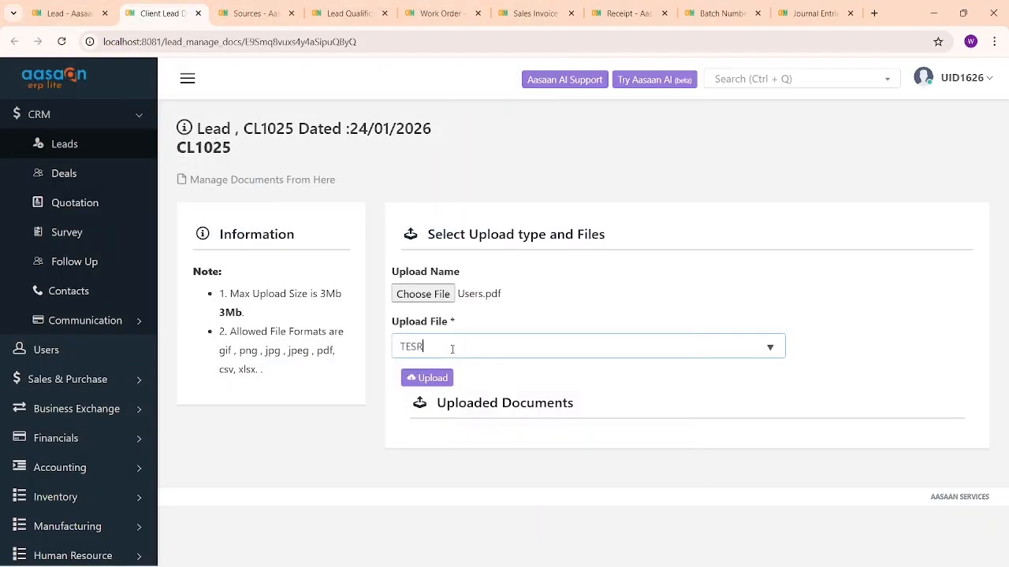
click(441, 376)
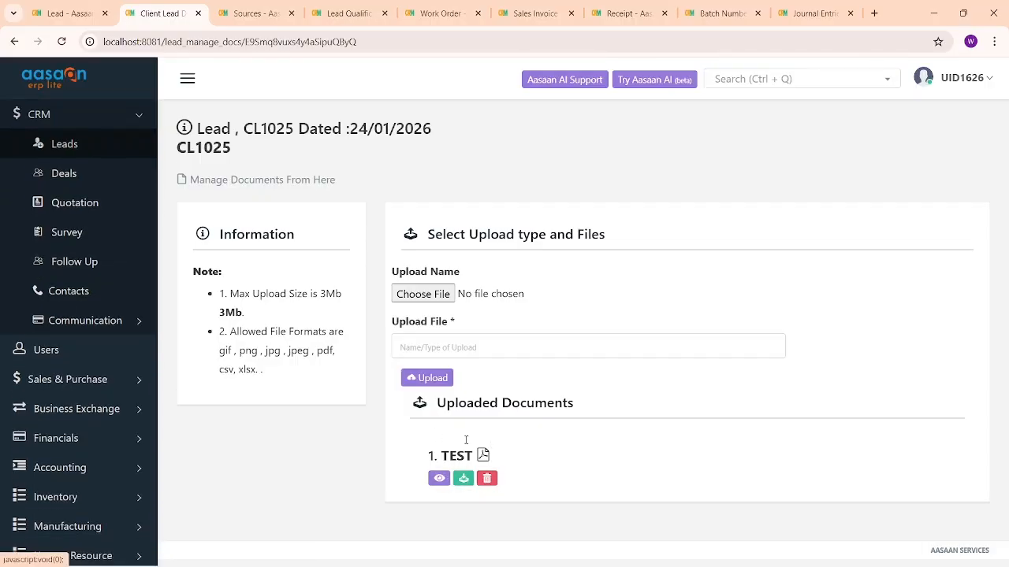
click(198, 13)
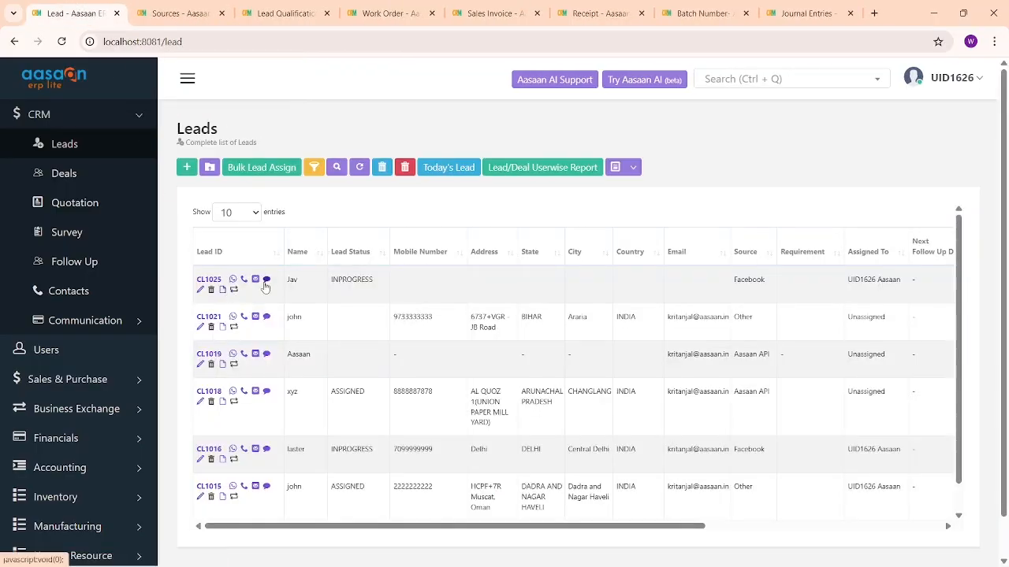
Open the CRM Follow Up page in a new browser tab.
scroll(92, 156, up, 2)
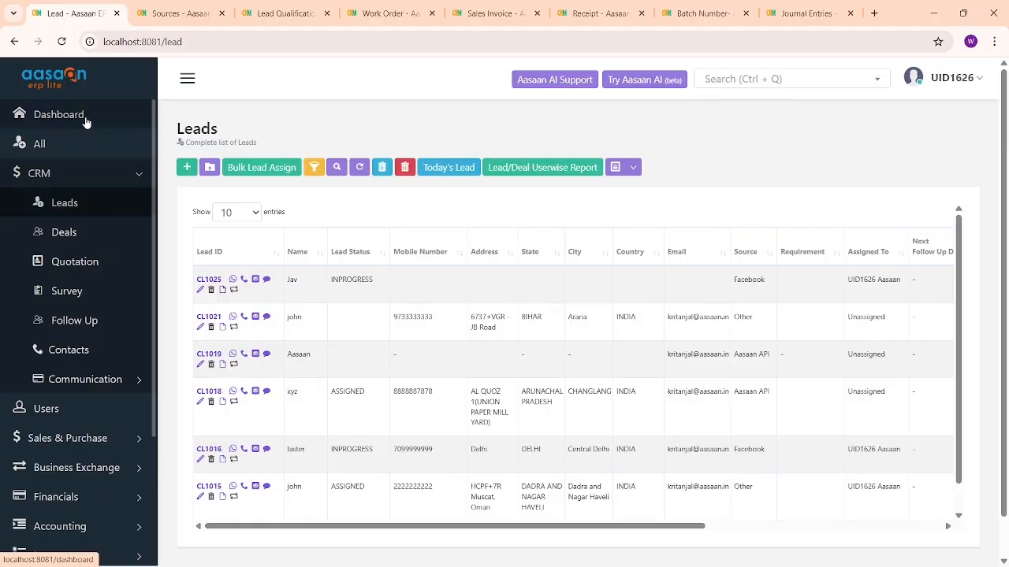
right_click(88, 120)
click(315, 219)
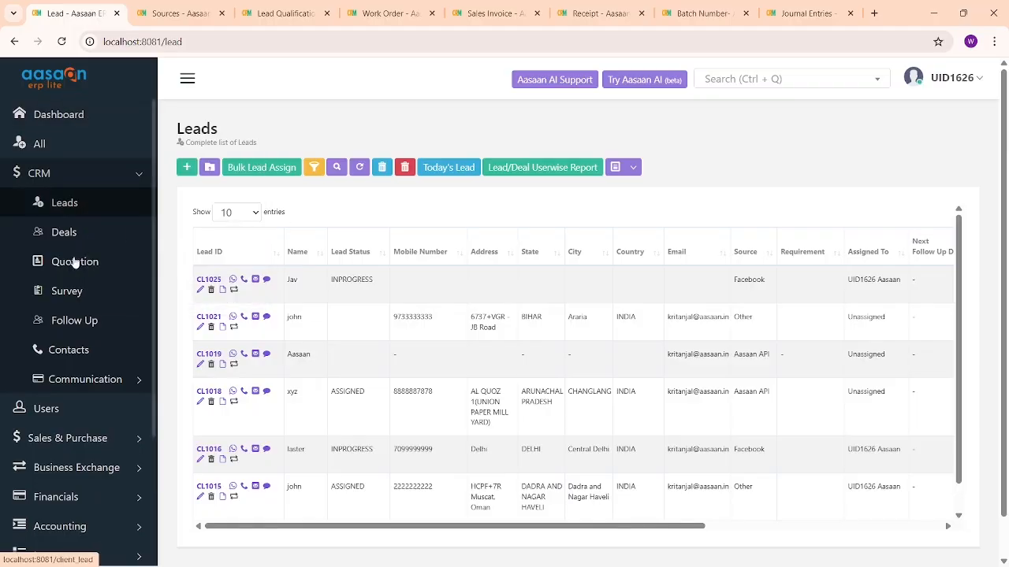
right_click(82, 327)
click(118, 337)
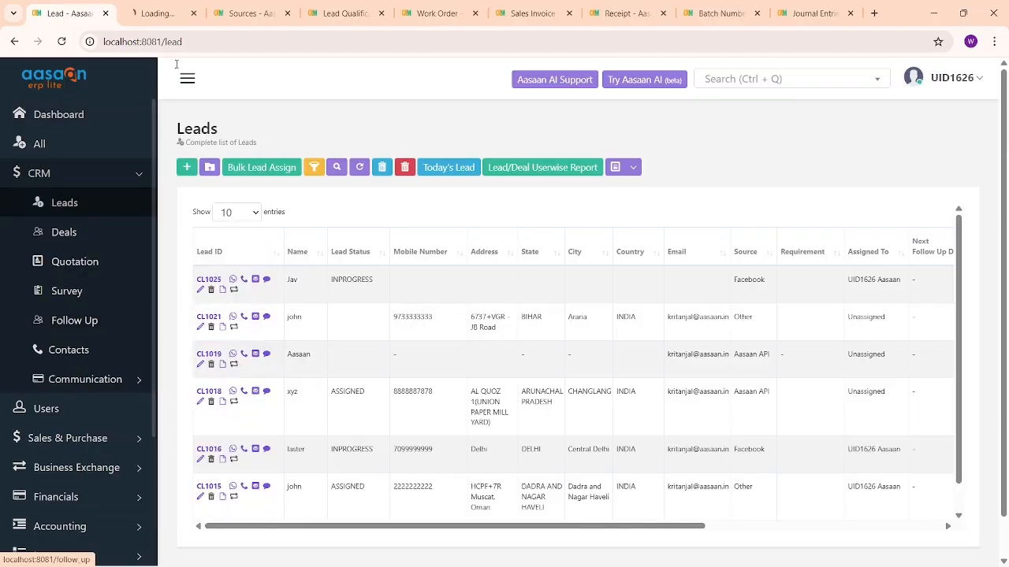
Check the new lead's entry in the Follow Up list, including its comment, name, lead/deal type and status.
key(ctrl+Tab)
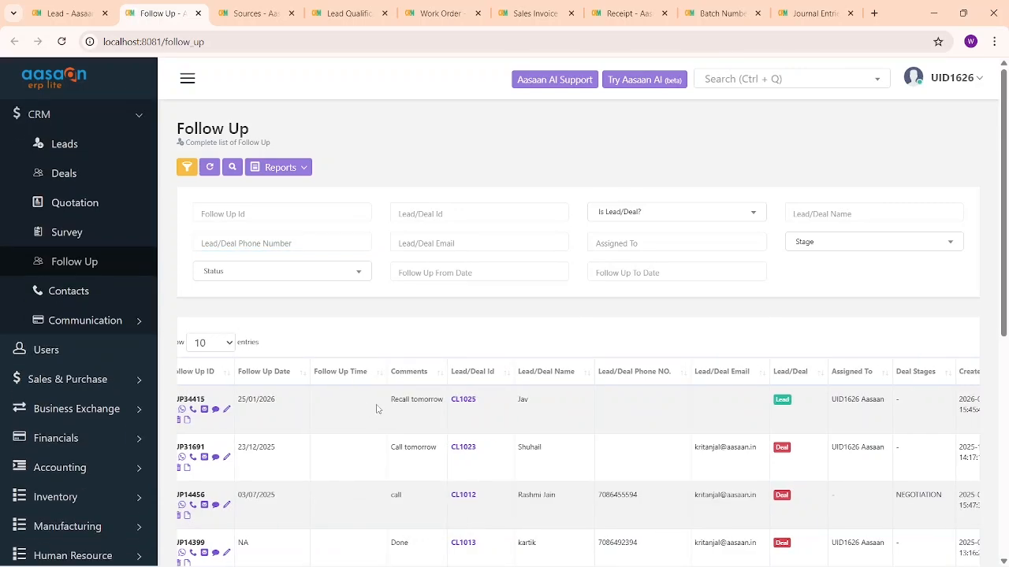
drag(392, 402, 446, 407)
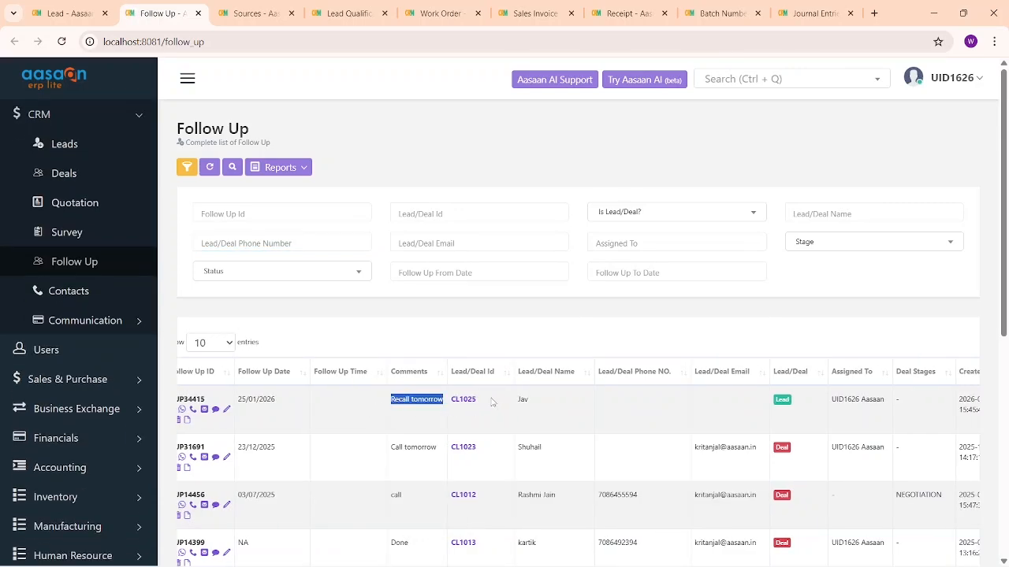
drag(518, 400, 550, 409)
scroll(550, 409, right, 2)
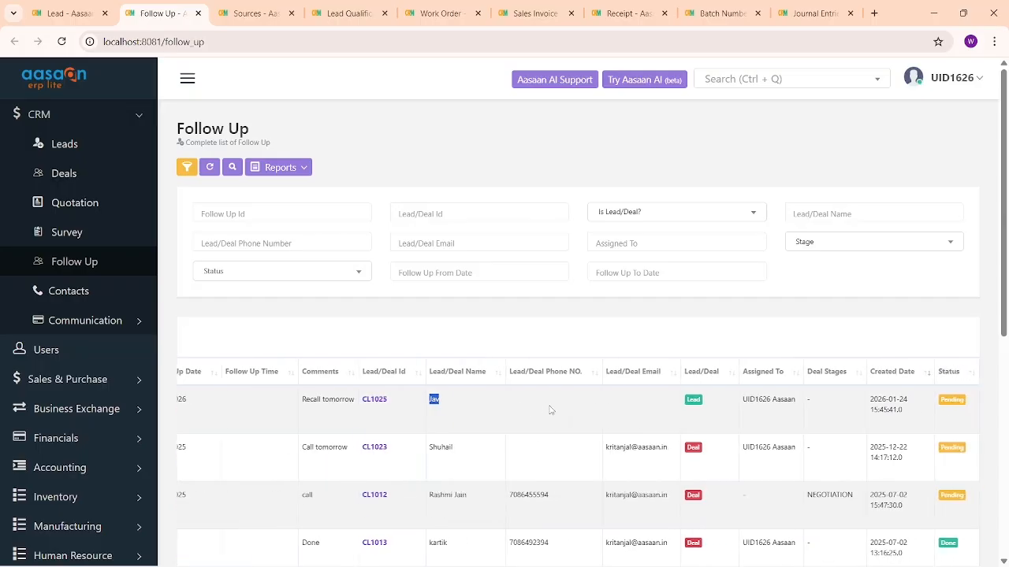
click(933, 398)
drag(731, 411, 669, 401)
Mark the new lead's follow-up as complete in its details window and close the window.
click(82, 6)
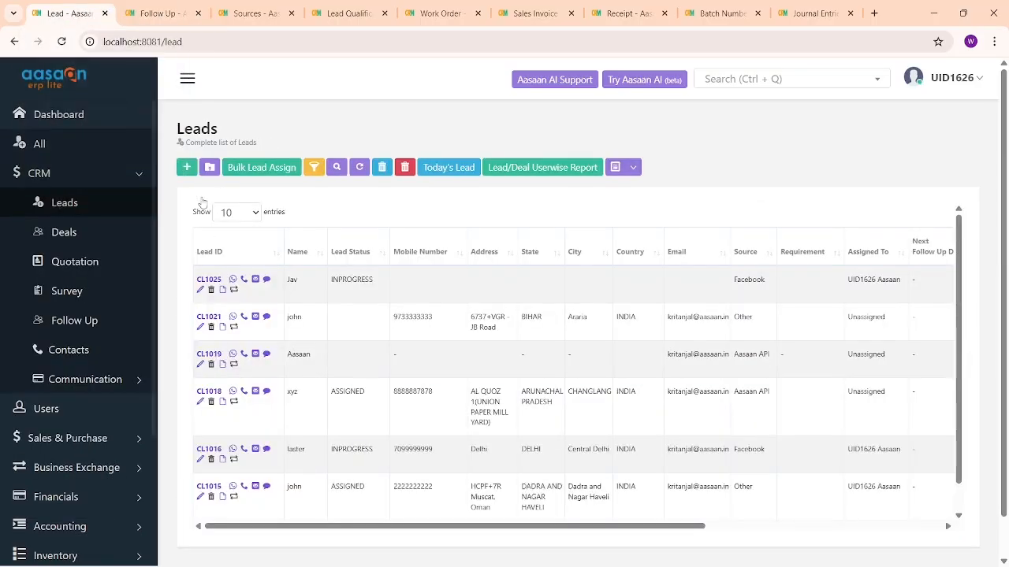
click(209, 283)
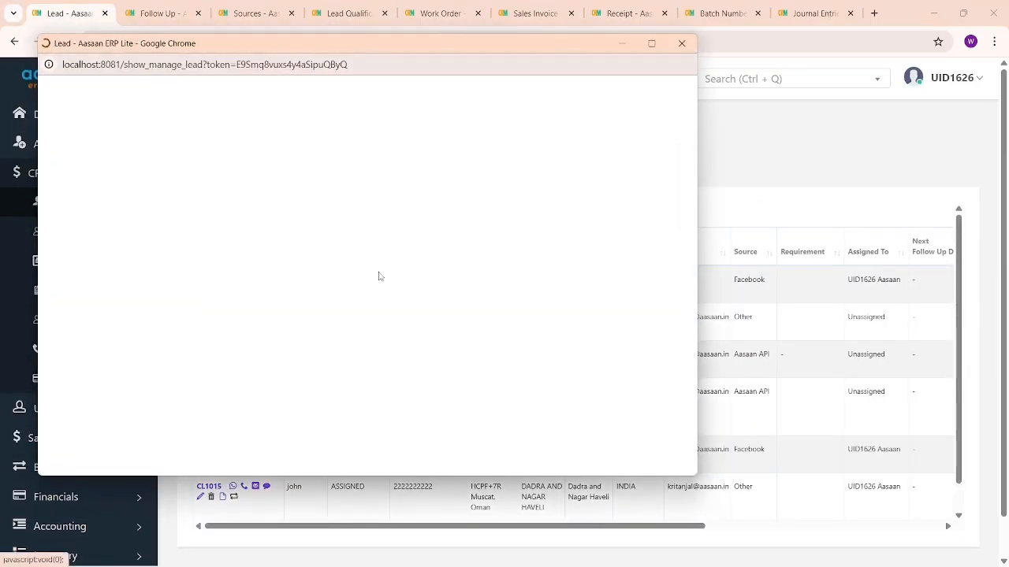
scroll(378, 276, down, 3)
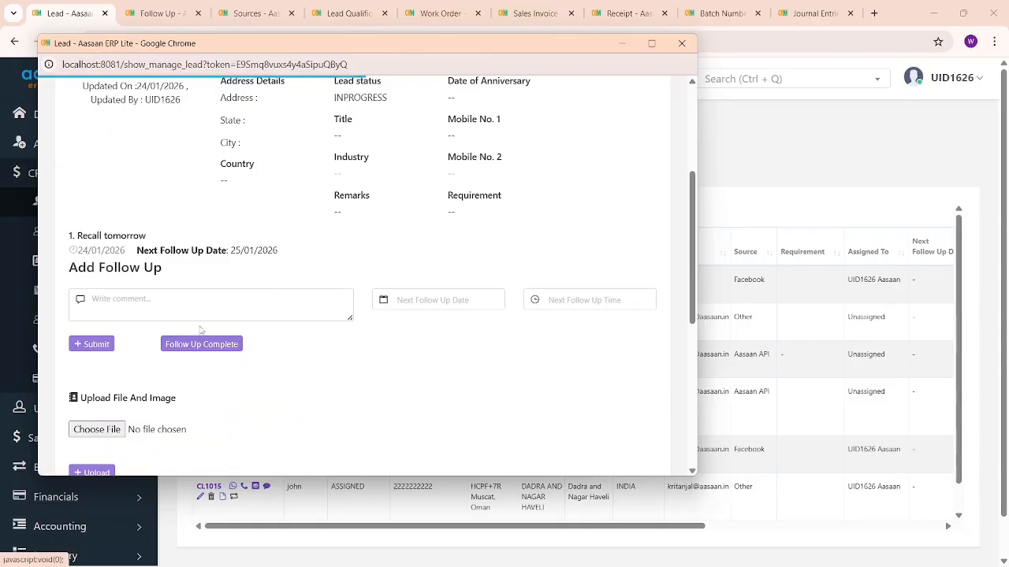
click(201, 346)
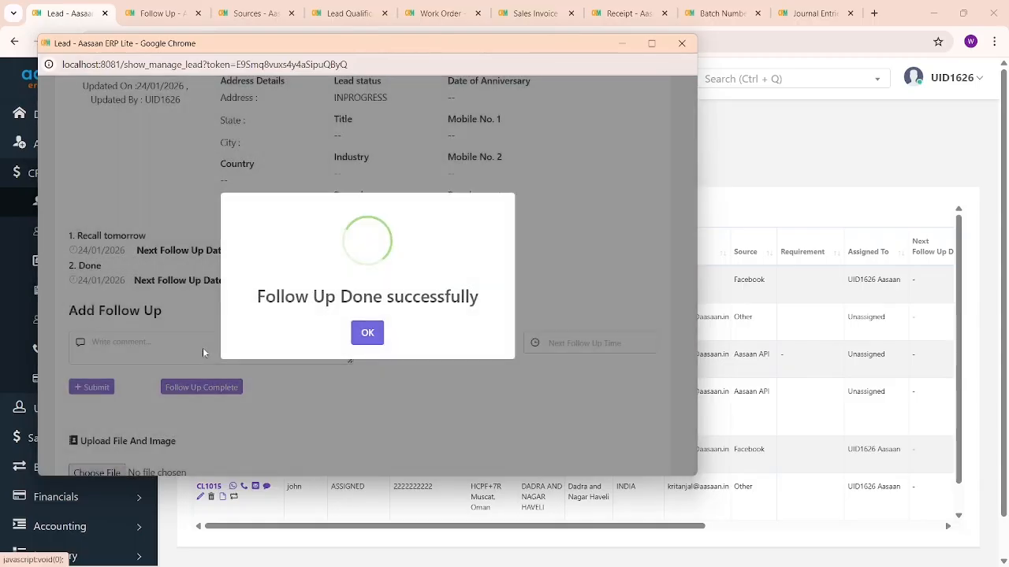
click(370, 334)
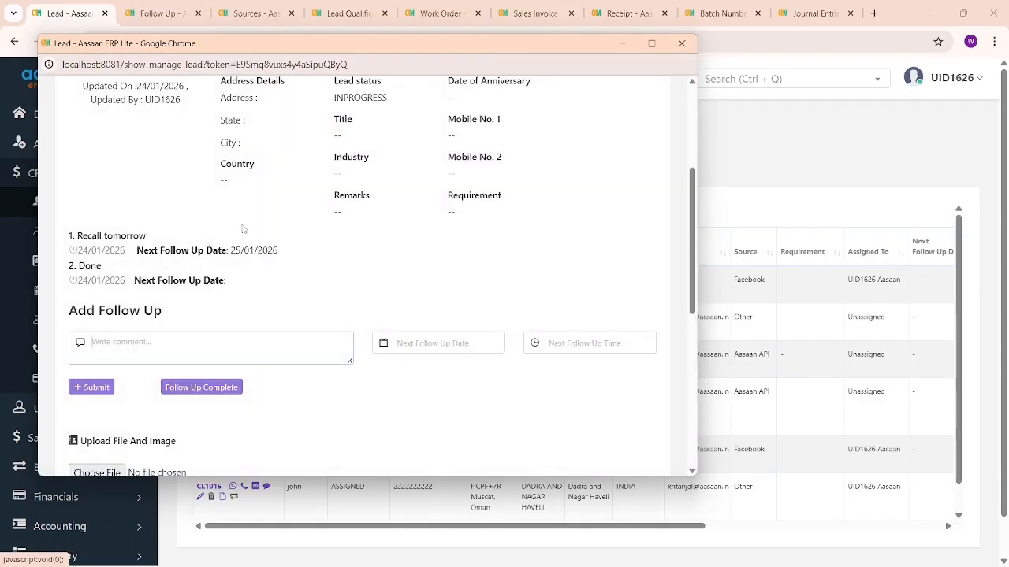
click(682, 44)
Refresh the Follow Up list and check the comments and statuses of the new lead's entries.
click(167, 12)
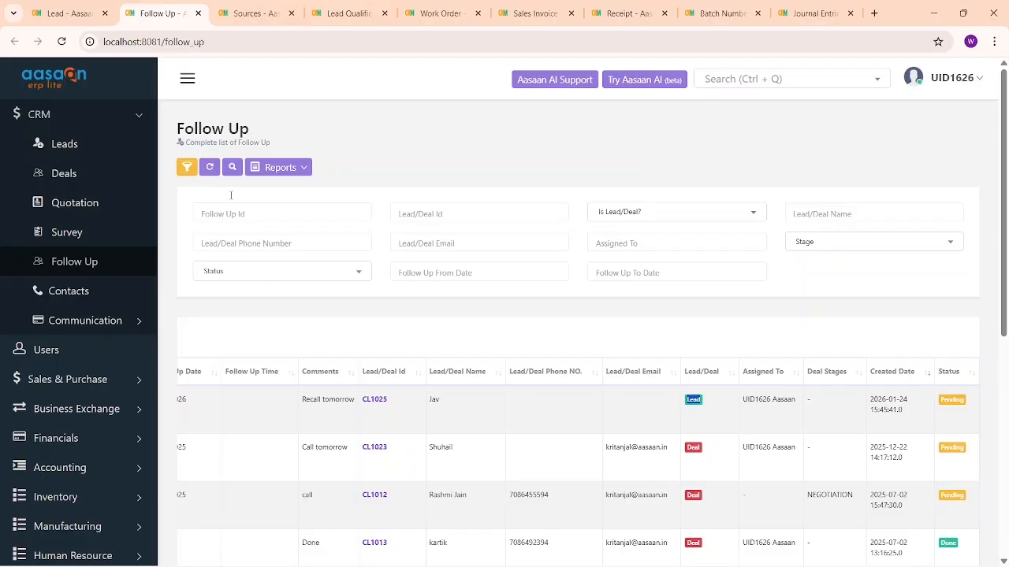
click(209, 168)
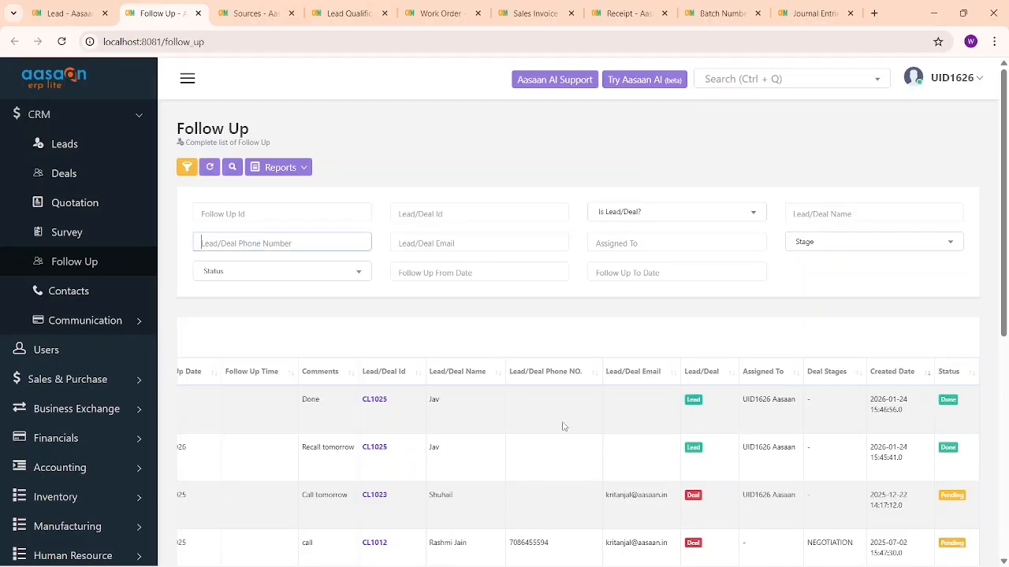
double_click(299, 403)
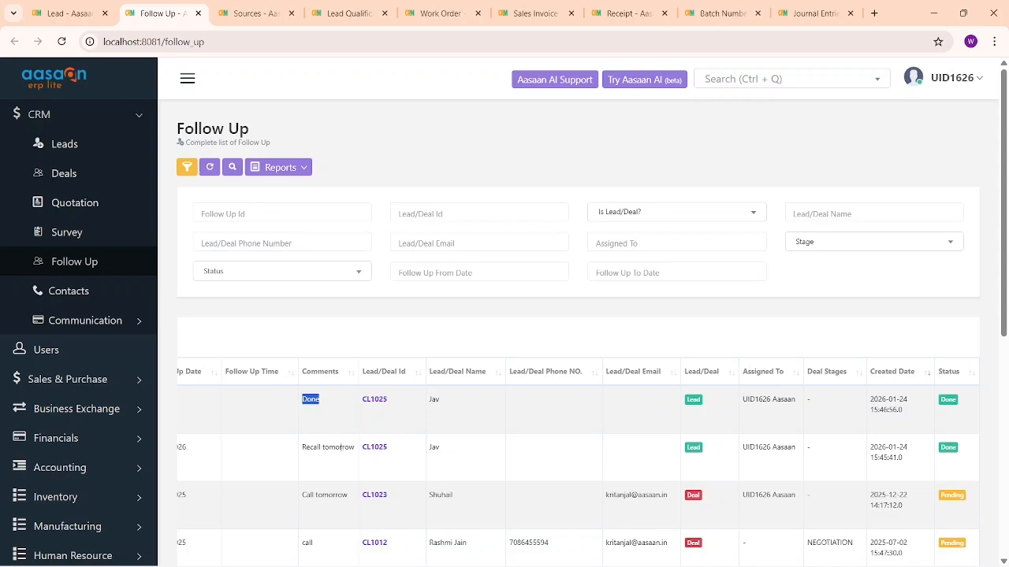
Convert the new in-progress Facebook lead in the leads list into a deal and confirm the conversion.
click(82, 6)
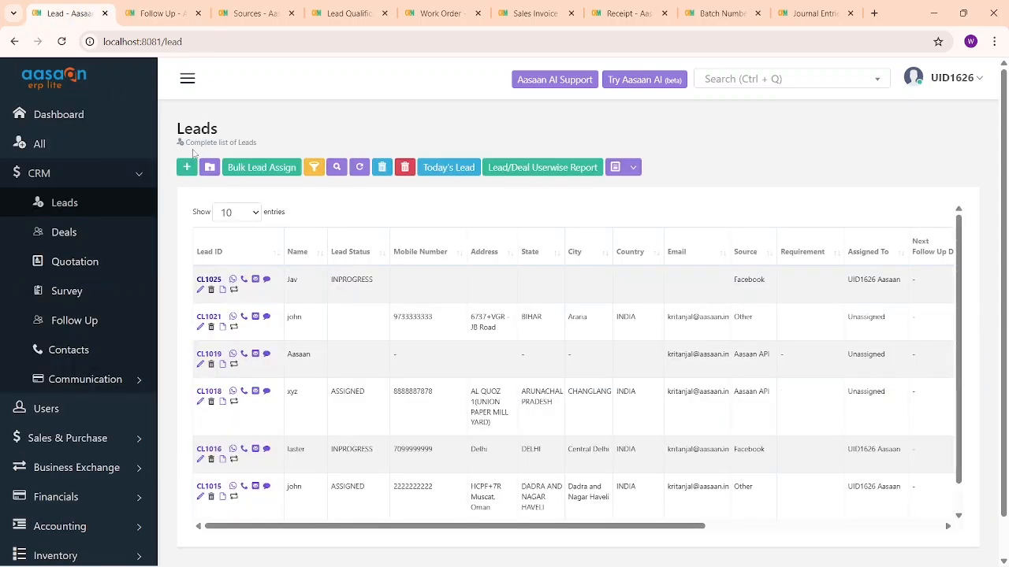
drag(178, 130, 219, 129)
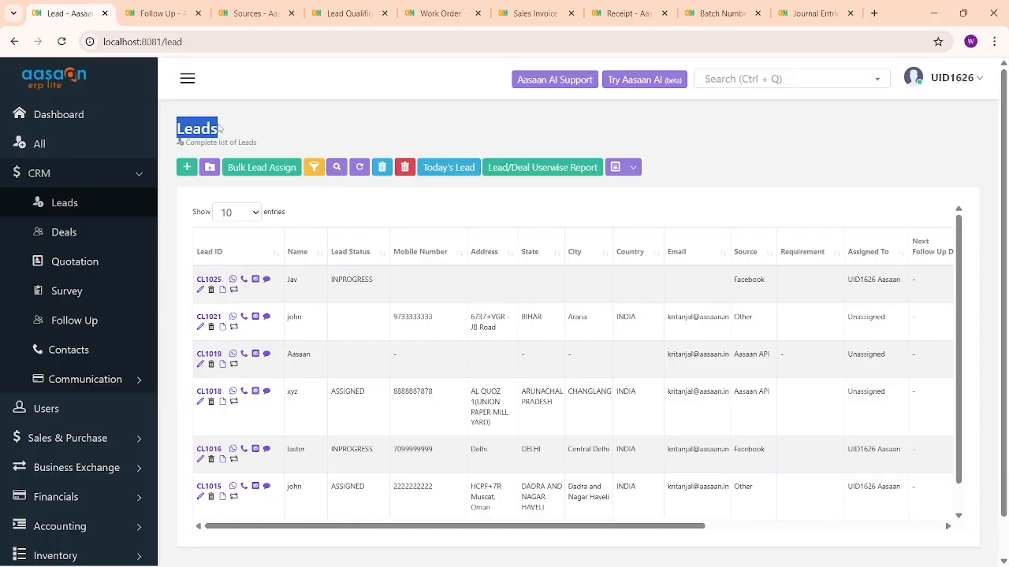
click(235, 291)
click(487, 396)
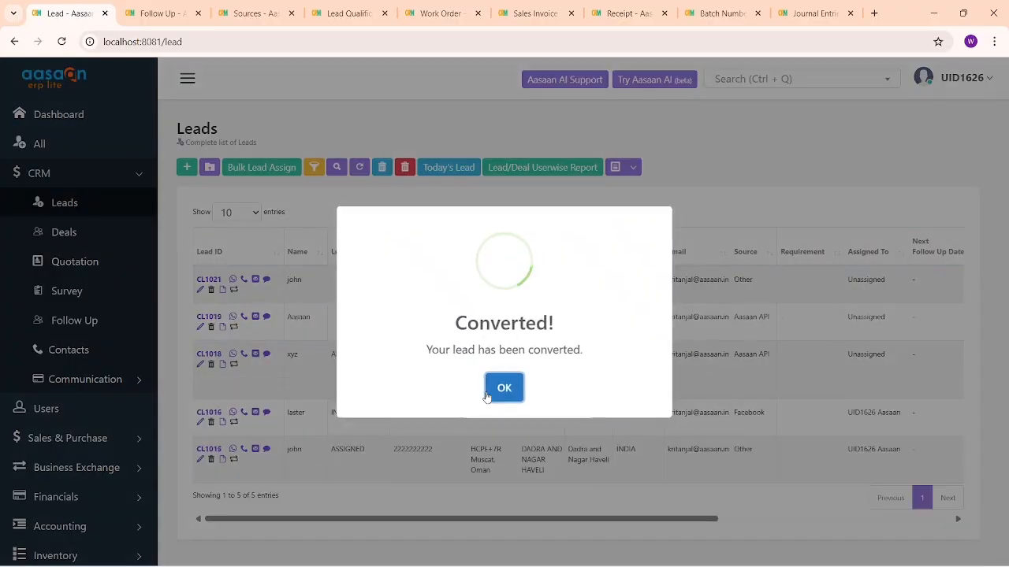
drag(446, 333, 555, 325)
click(520, 388)
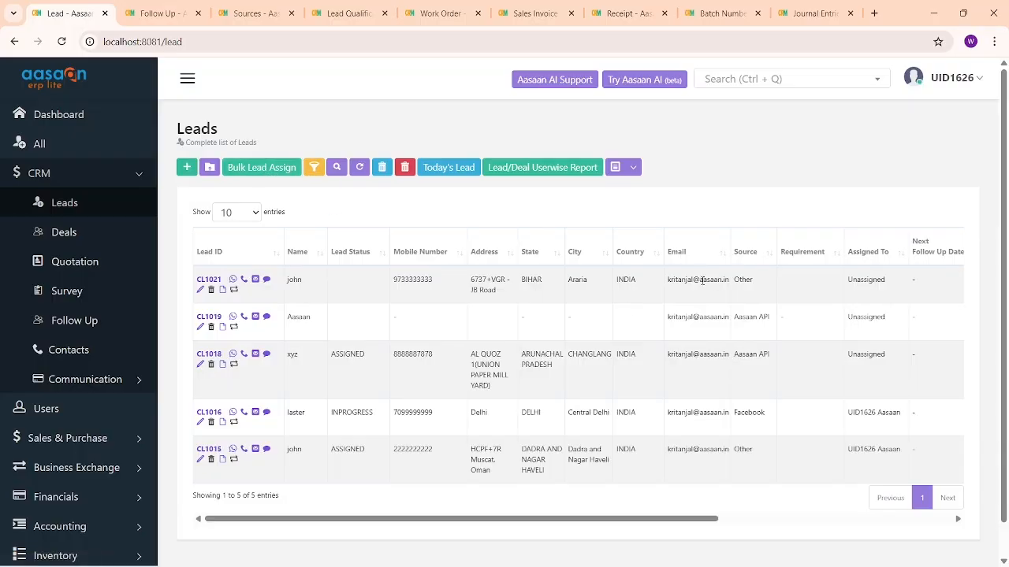
Review the leads' assigned users and the bulk assignment form's options with Aasaan as current assignee, and return to the leads list without saving.
drag(855, 279, 886, 377)
click(886, 378)
drag(852, 412, 889, 416)
click(263, 174)
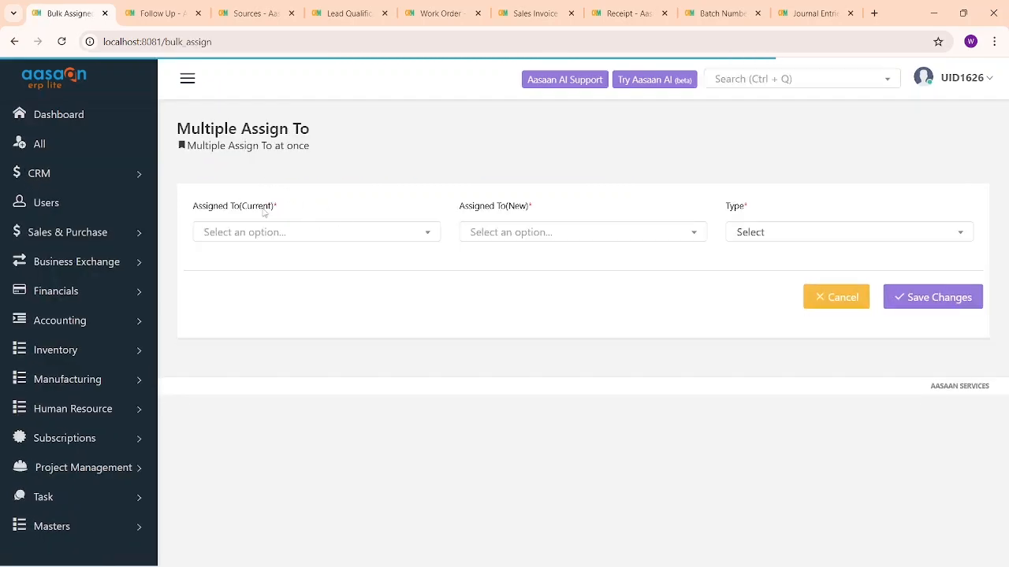
drag(197, 206, 343, 209)
click(303, 232)
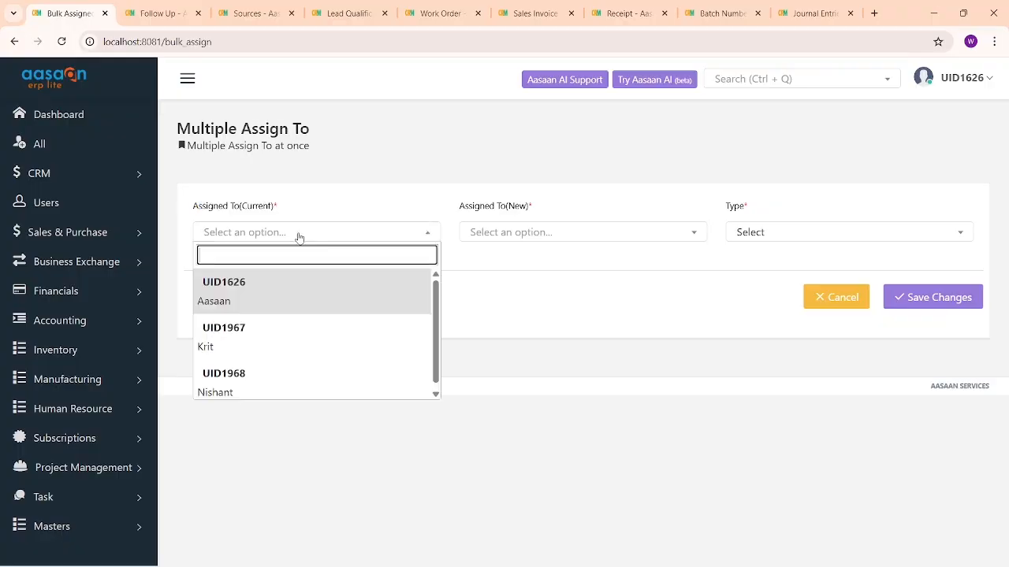
click(282, 304)
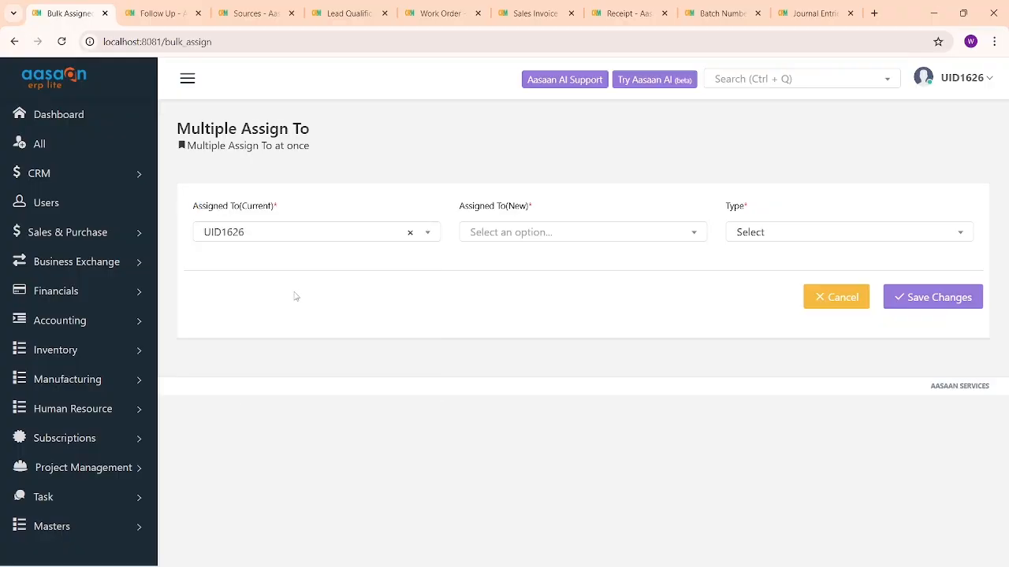
click(537, 235)
click(792, 233)
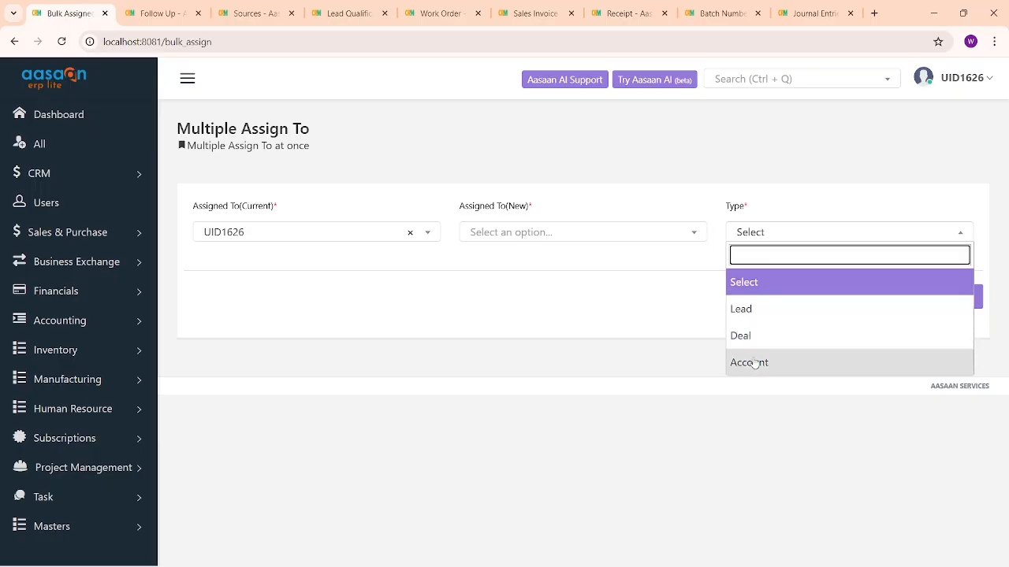
click(383, 313)
click(132, 176)
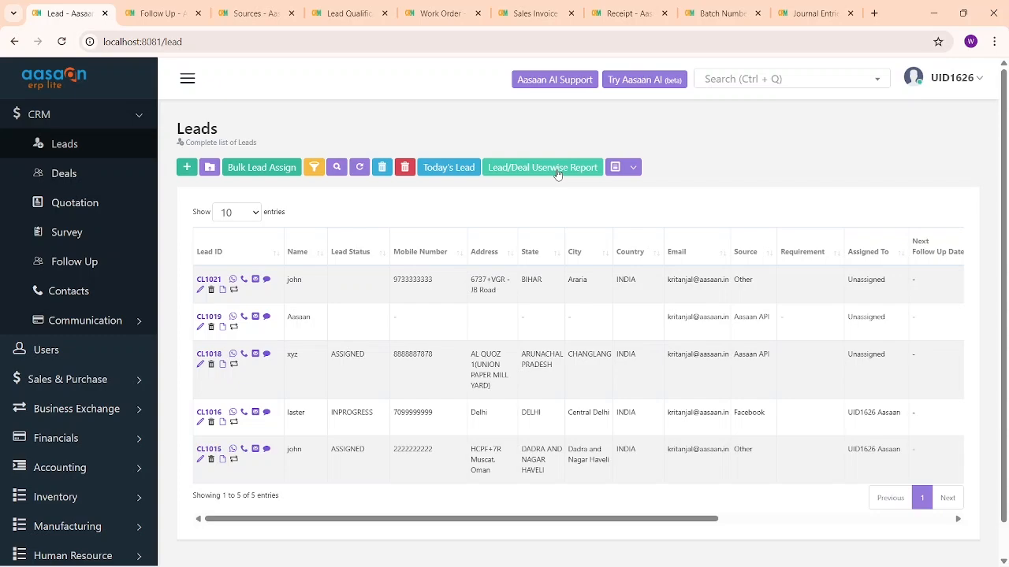
Generate the Lead/Deal Userwise Report for user Aasaan from 2026-01-23 to 2026-01-25.
click(555, 168)
click(524, 271)
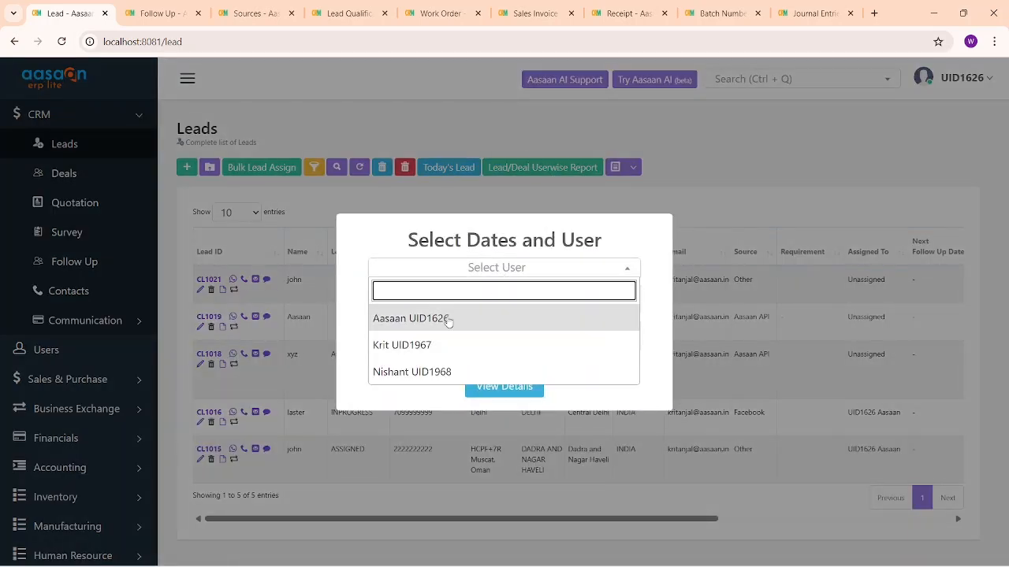
click(421, 320)
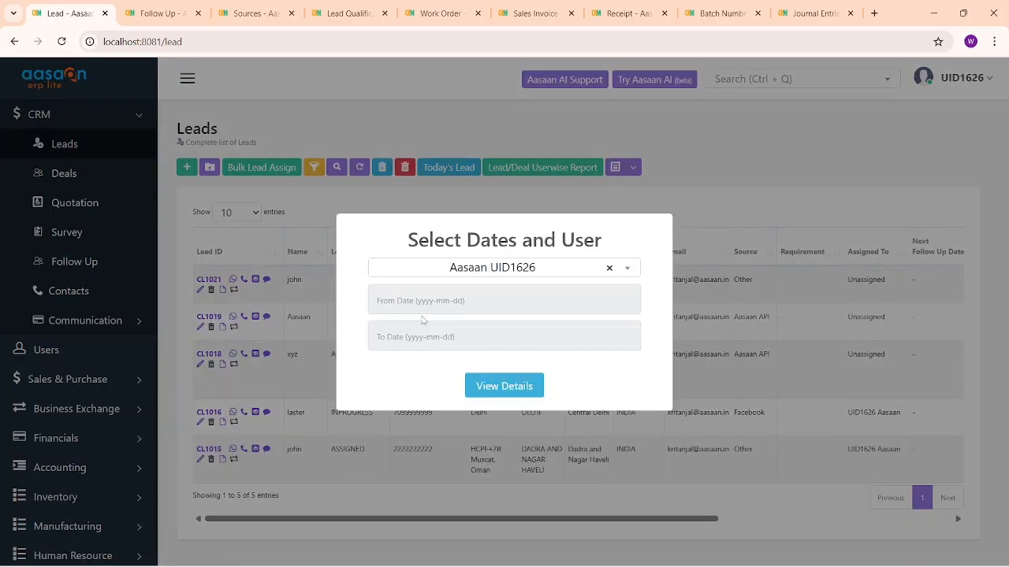
click(465, 300)
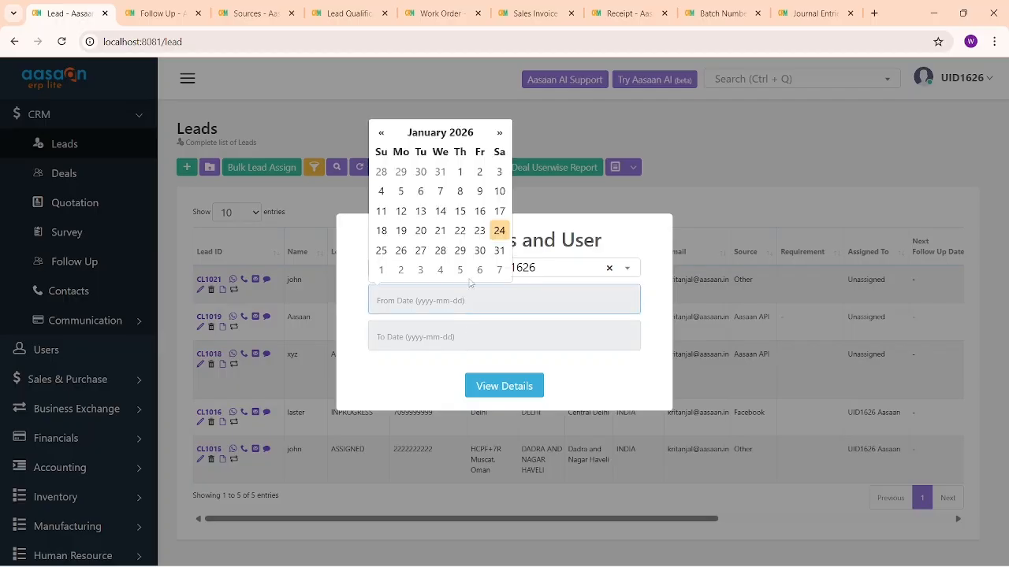
click(499, 229)
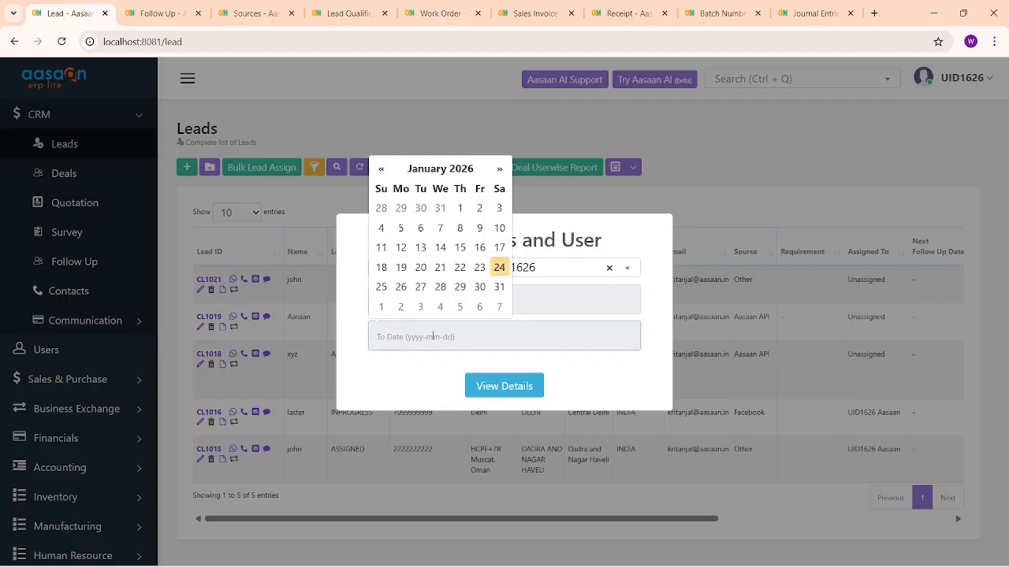
click(382, 287)
click(433, 298)
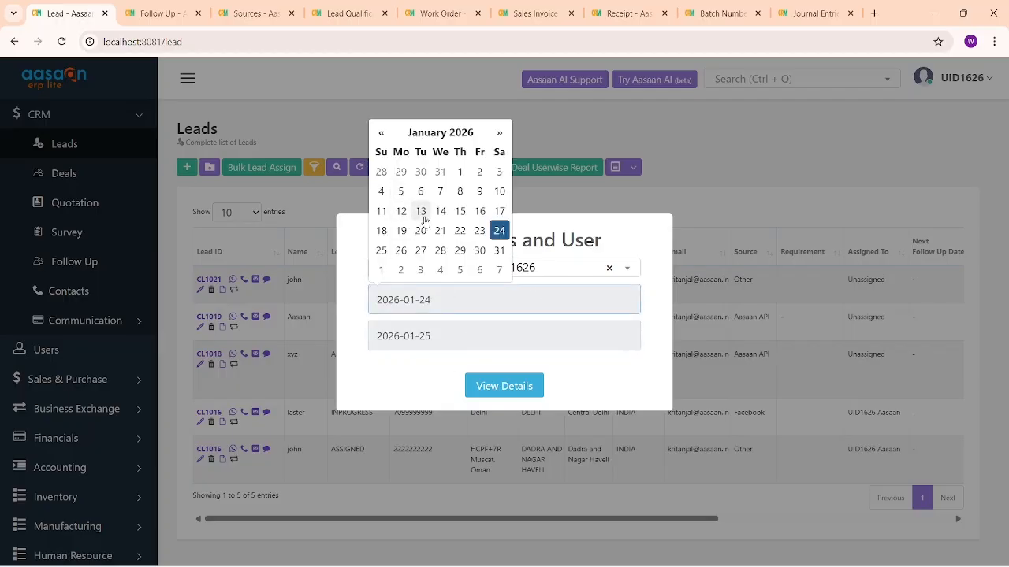
click(478, 230)
click(507, 392)
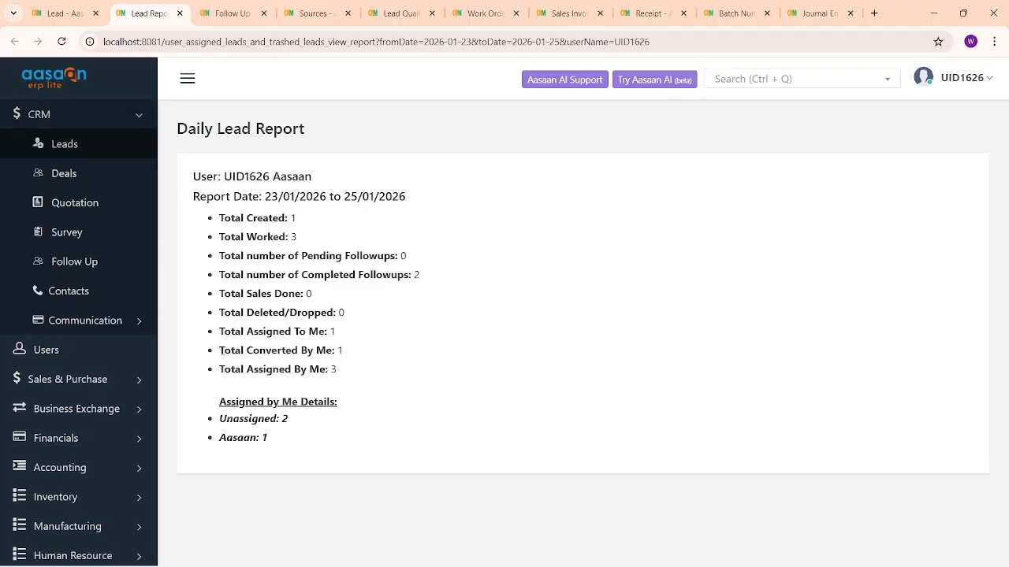
Examine the converted count and date range in the Daily Lead Report, return to the leads list and dismiss the report dialog.
mouse_move(312, 350)
mouse_down()
mouse_move(219, 351)
mouse_move(337, 350)
mouse_move(307, 351)
mouse_up()
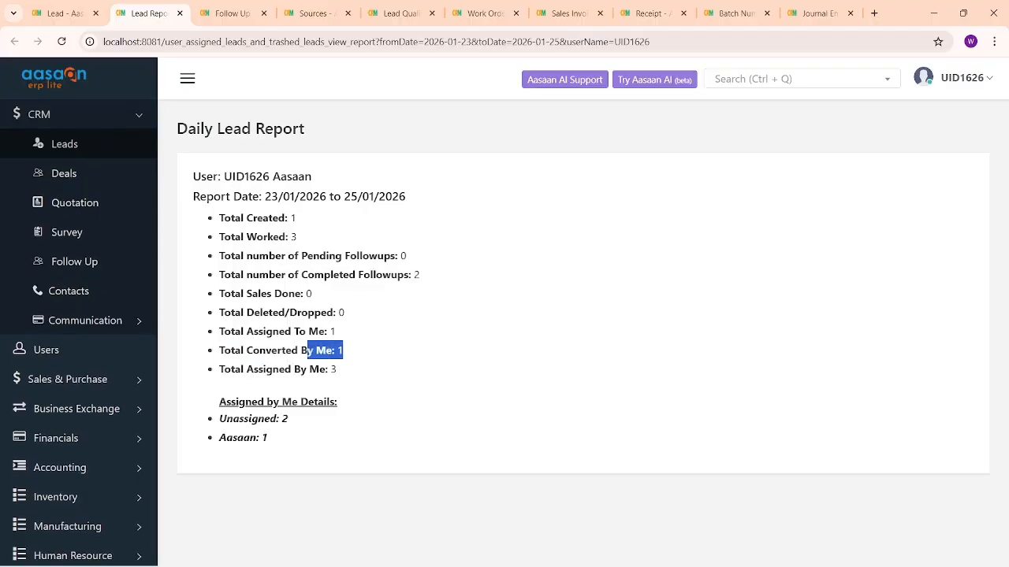
drag(262, 199, 282, 197)
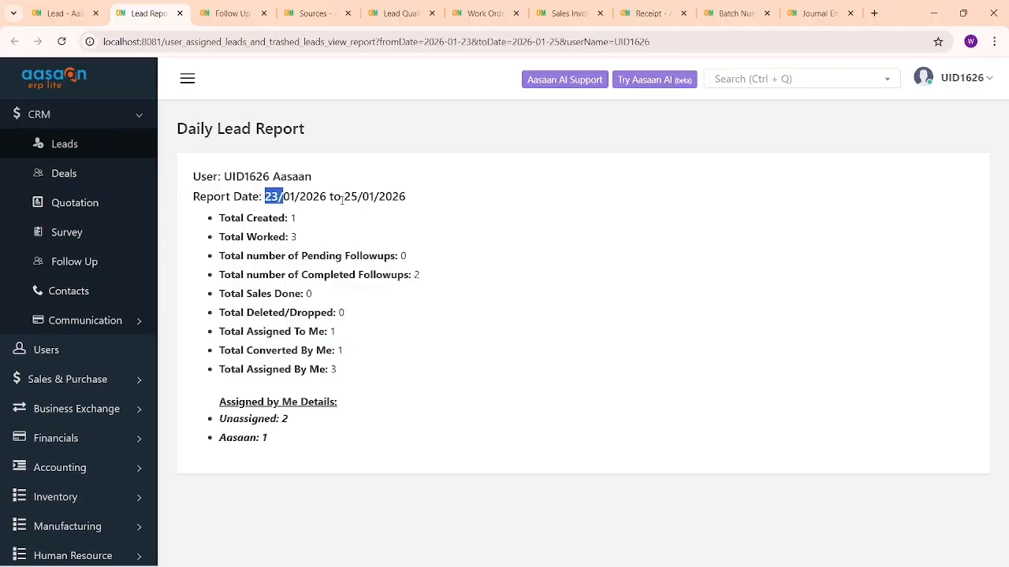
drag(363, 197, 341, 198)
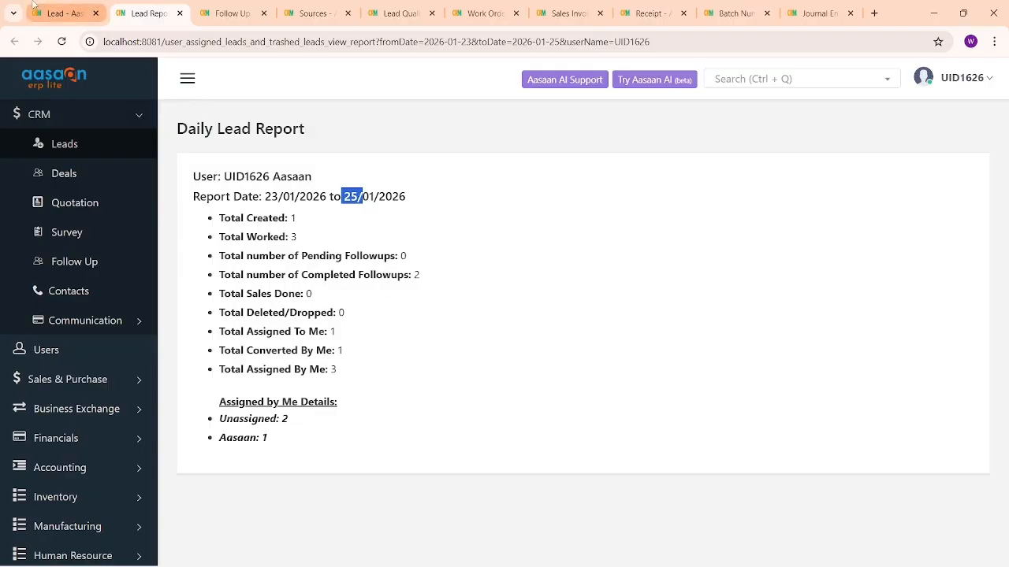
click(56, 11)
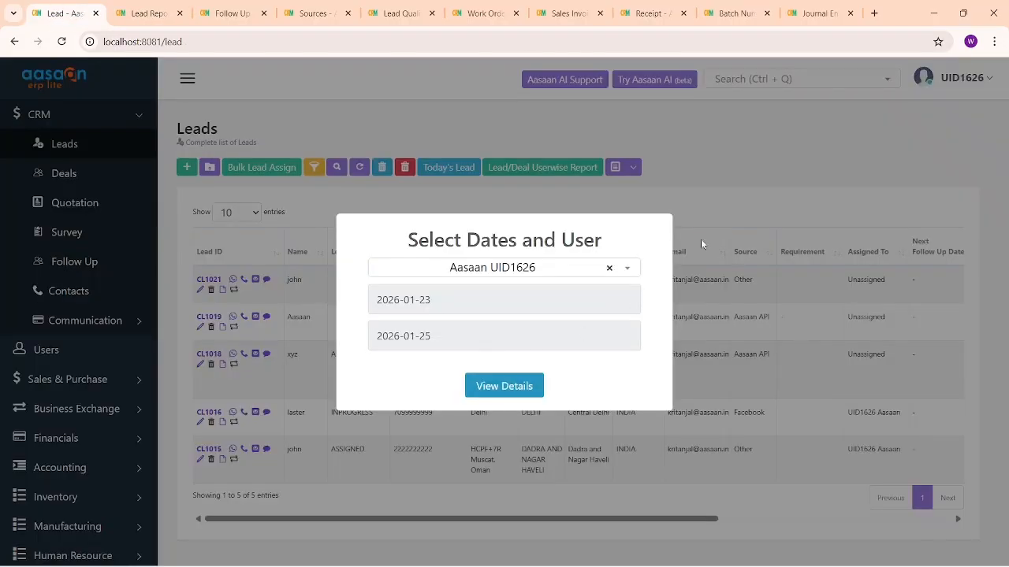
click(700, 239)
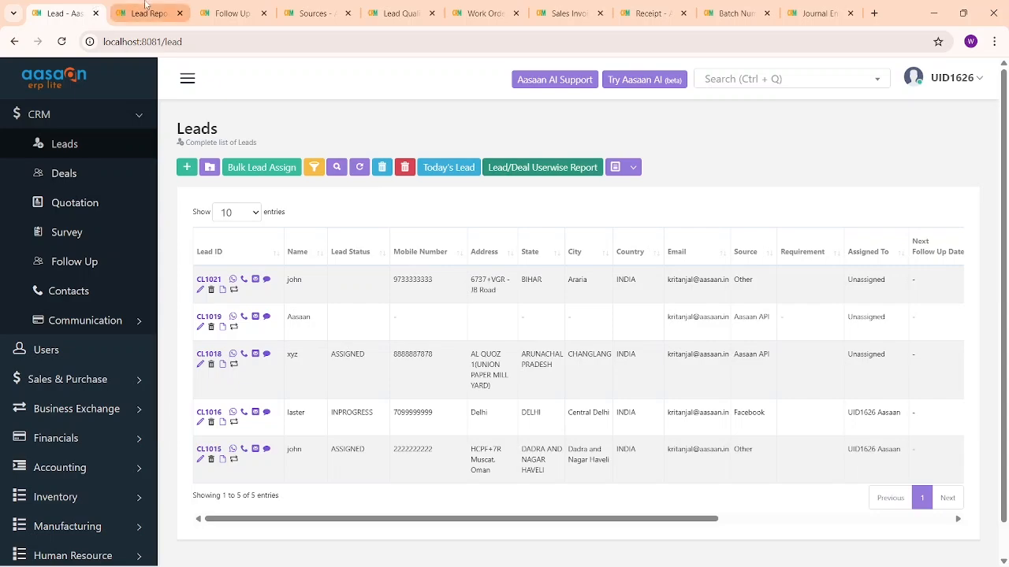
Locate the newly converted Facebook deal in the Deals list and open its details for updating.
click(87, 172)
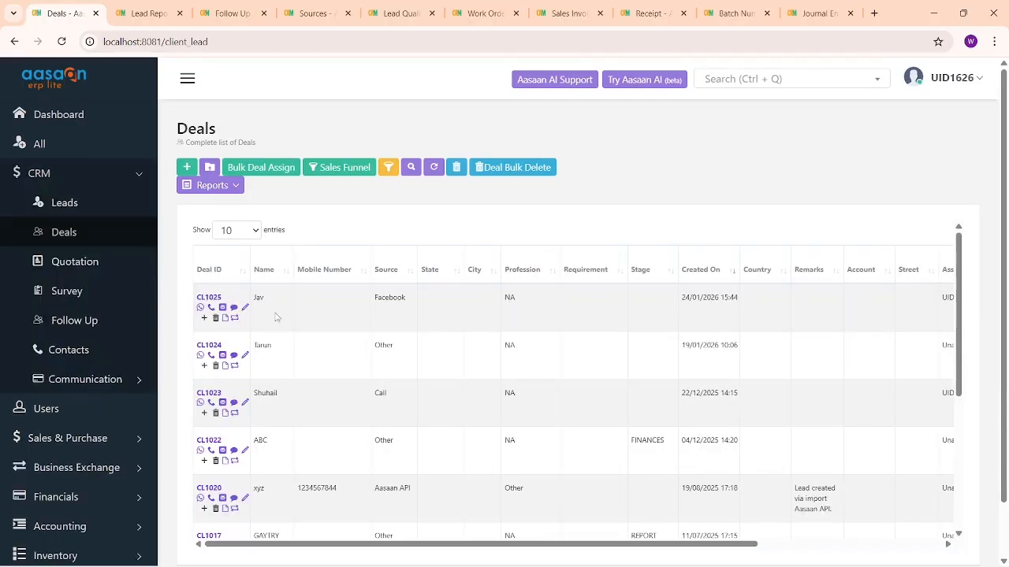
drag(397, 305, 414, 305)
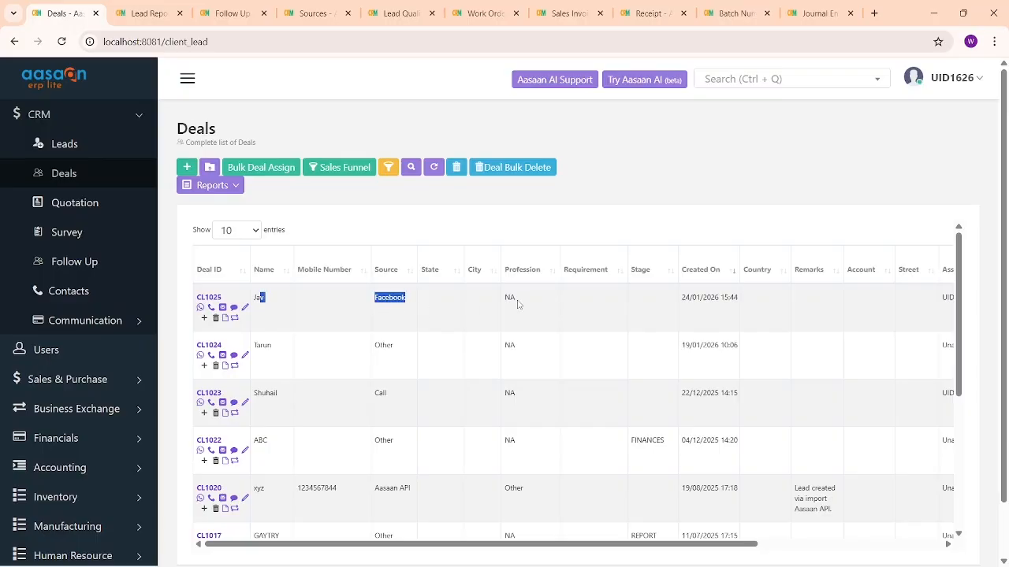
click(490, 317)
click(239, 310)
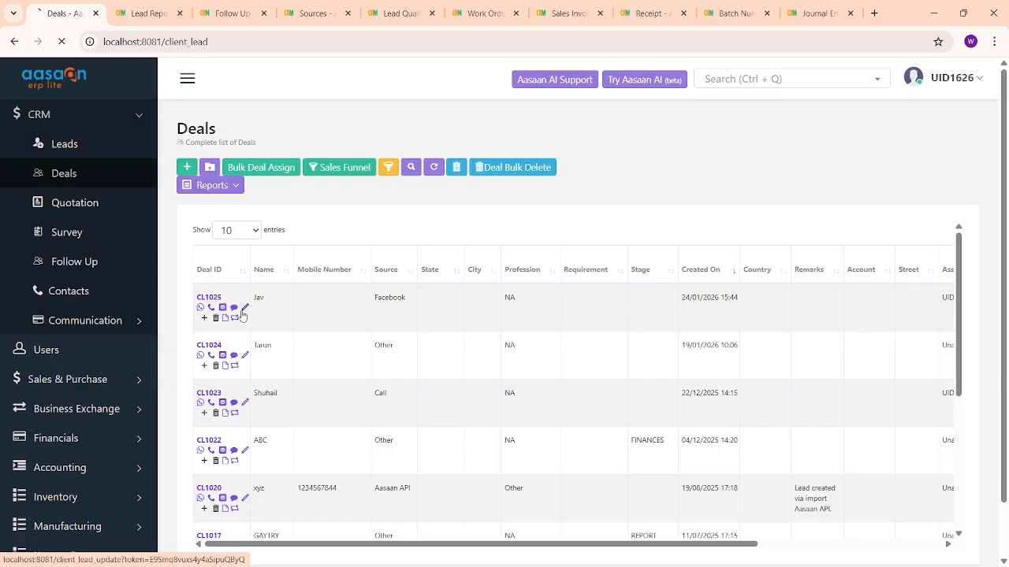
scroll(79, 465, down, 2)
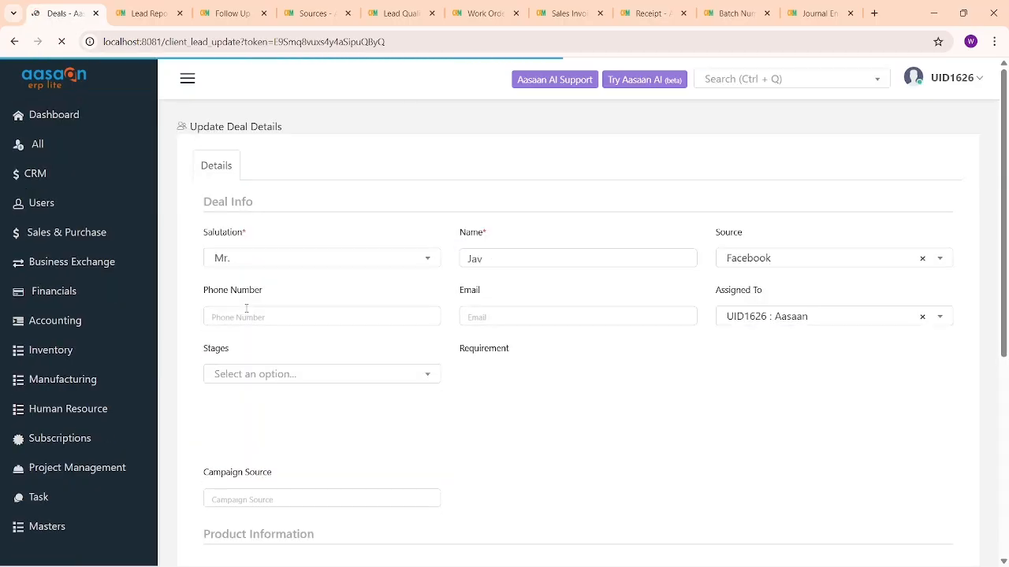
Set the Facebook deal's stage to Need Analysis.
click(289, 374)
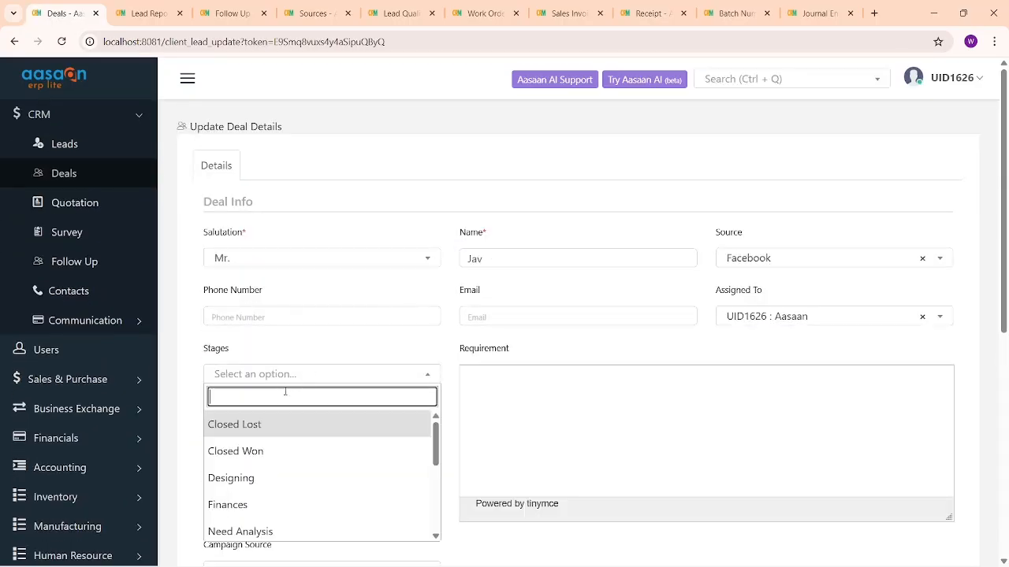
scroll(287, 370, down, 2)
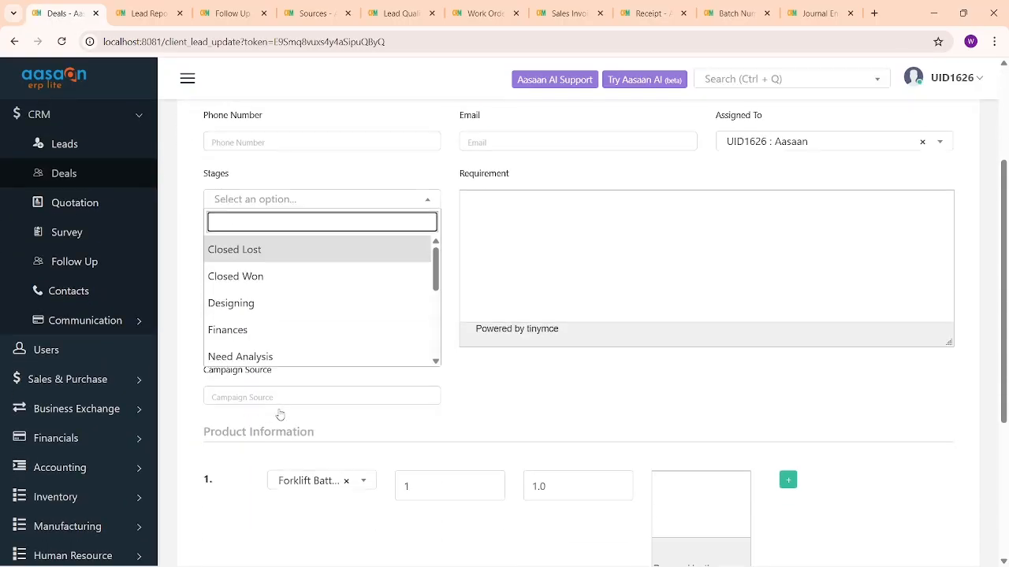
click(279, 305)
click(362, 203)
scroll(324, 298, down, 1)
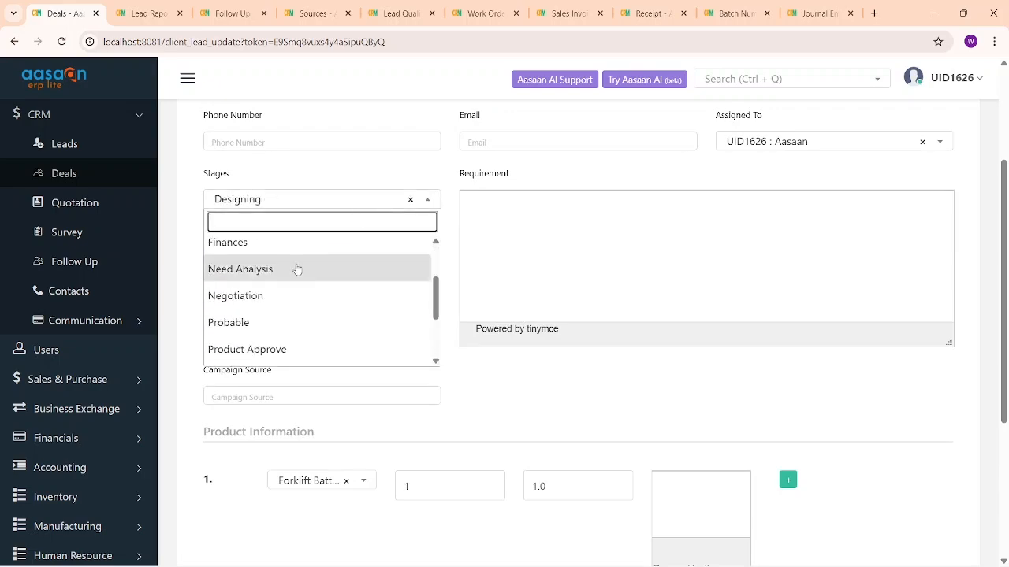
click(295, 268)
Look through the deal's requirement and product fields, and expand the Personal Info and Company Info sections.
scroll(439, 370, down, 2)
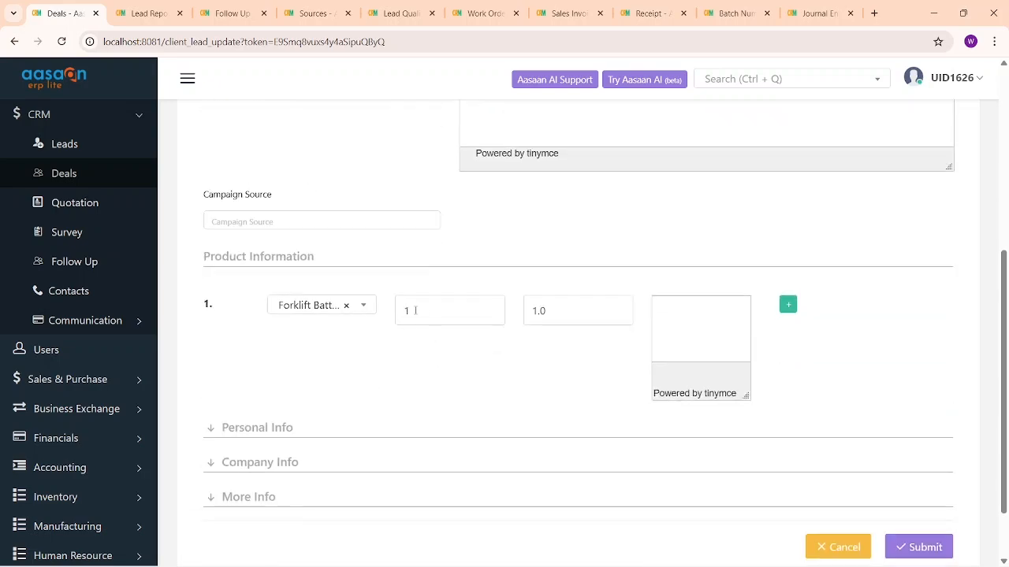
scroll(333, 218, up, 2)
scroll(321, 342, down, 2)
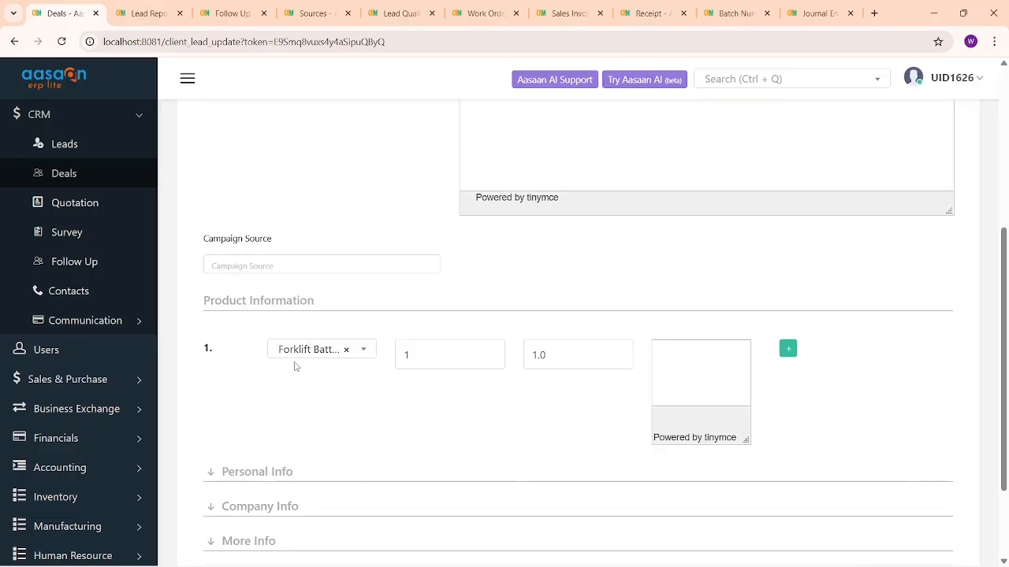
scroll(297, 359, up, 1)
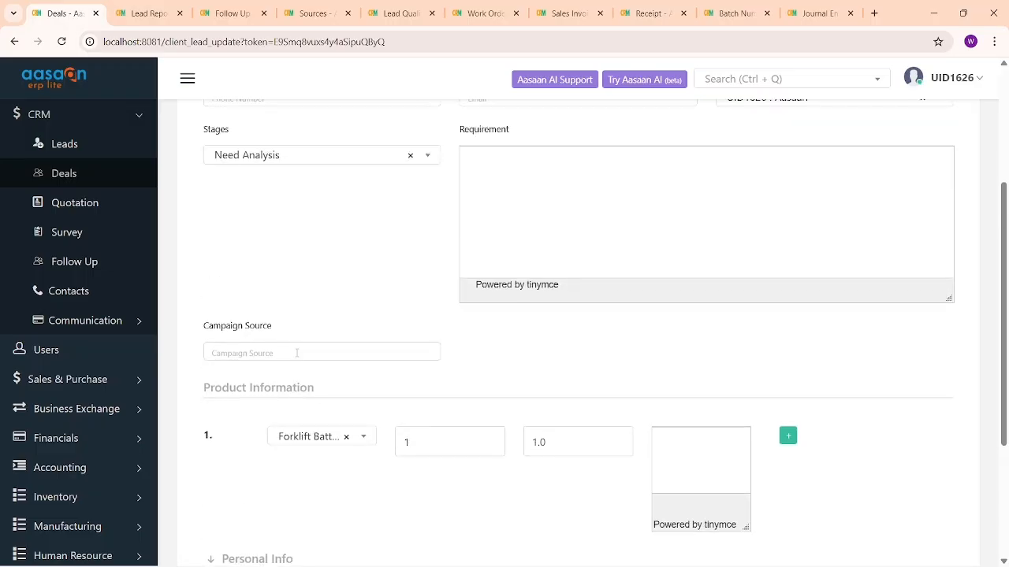
scroll(296, 353, up, 2)
scroll(297, 354, down, 4)
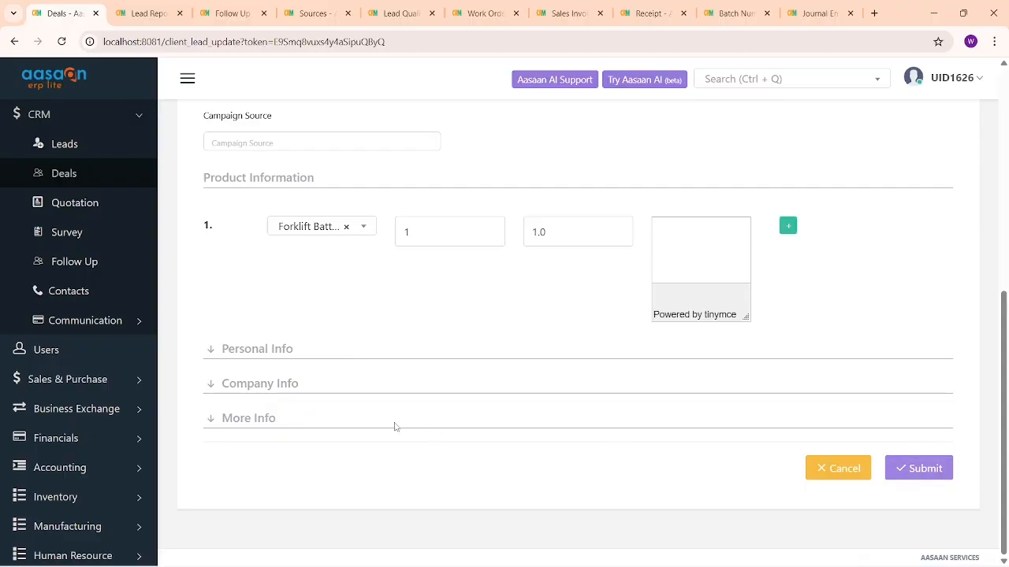
click(326, 360)
scroll(326, 361, down, 2)
scroll(326, 361, down, 2)
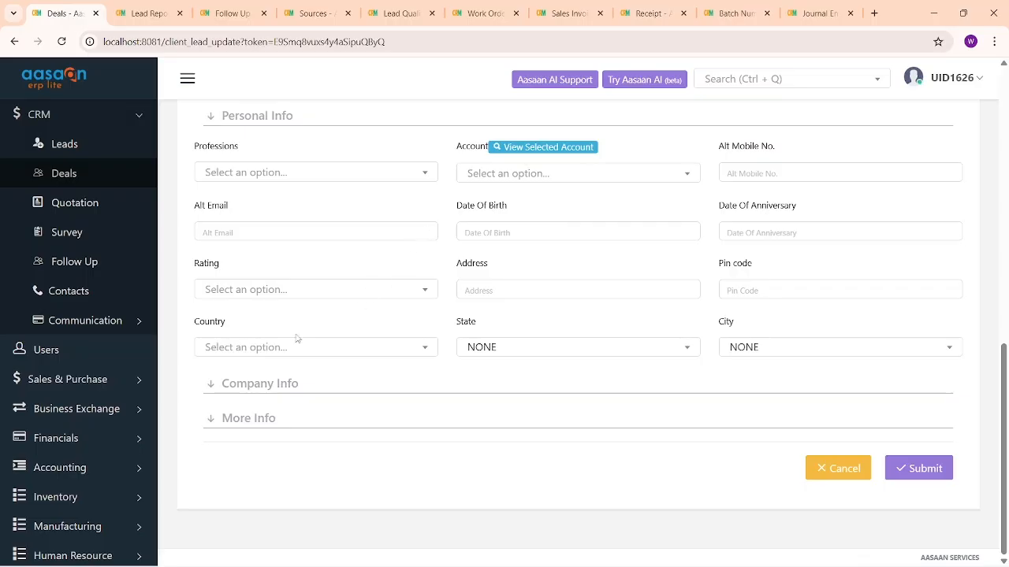
click(264, 383)
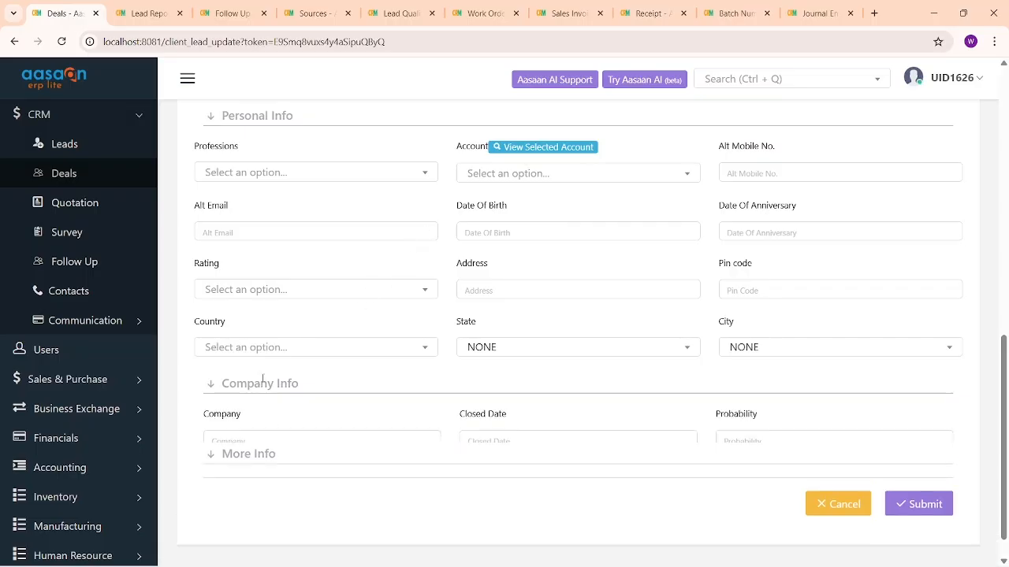
click(80, 382)
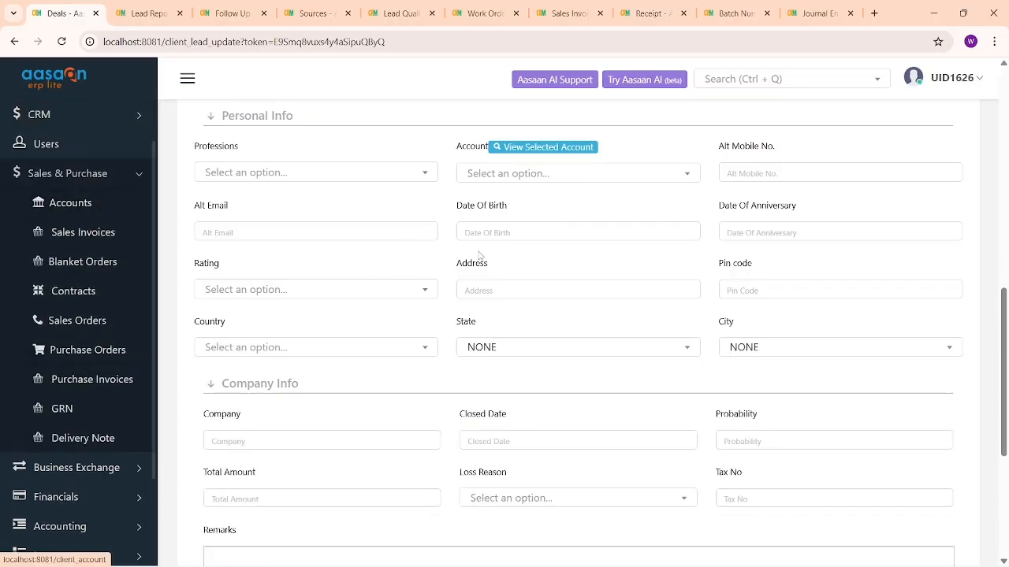
Examine the available client accounts and the deal's personal and company fields without choosing an account.
click(509, 183)
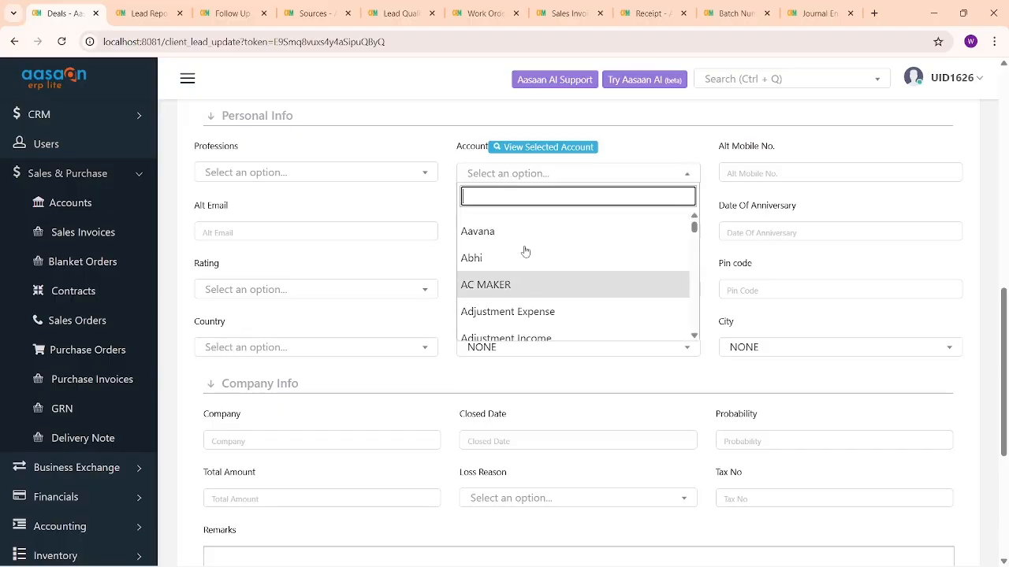
click(779, 250)
scroll(603, 335, down, 2)
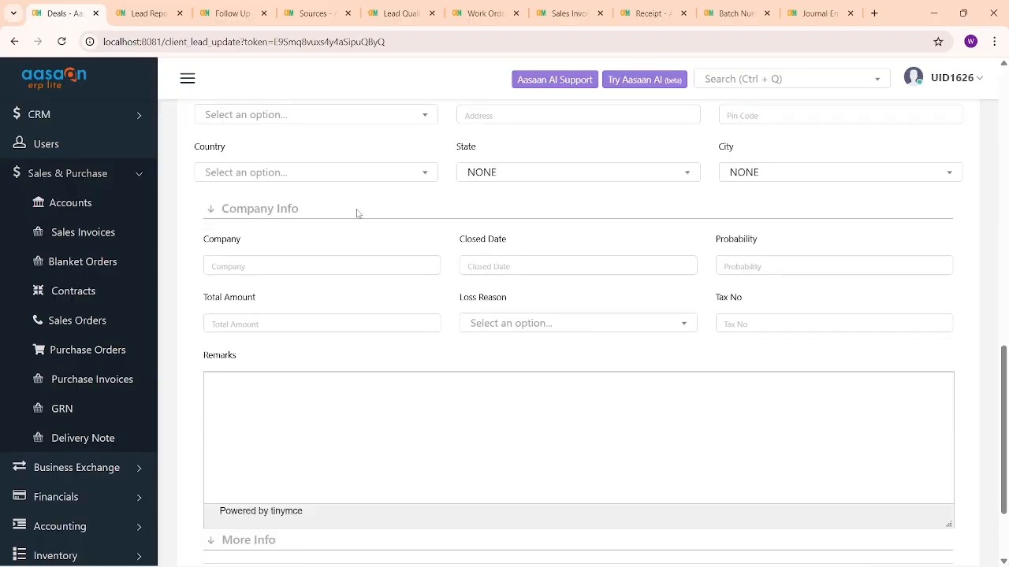
scroll(393, 259, down, 2)
scroll(394, 260, up, 4)
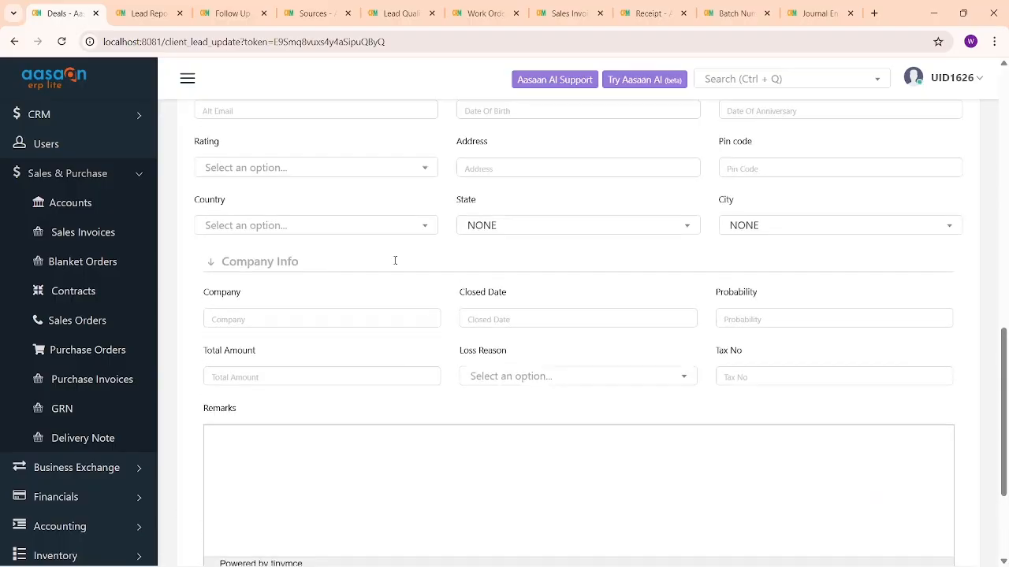
scroll(394, 264, up, 4)
scroll(394, 264, down, 8)
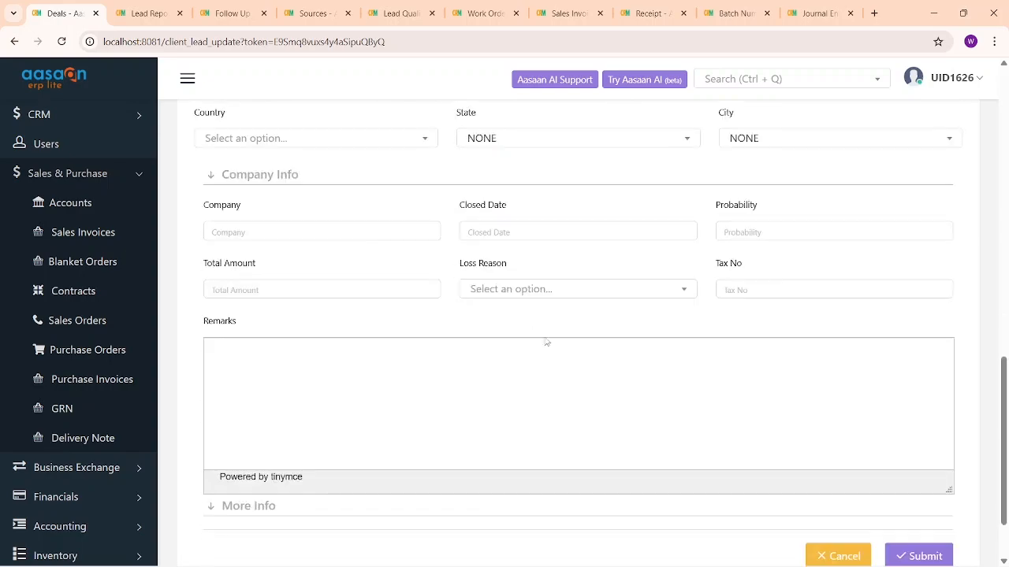
scroll(457, 367, up, 3)
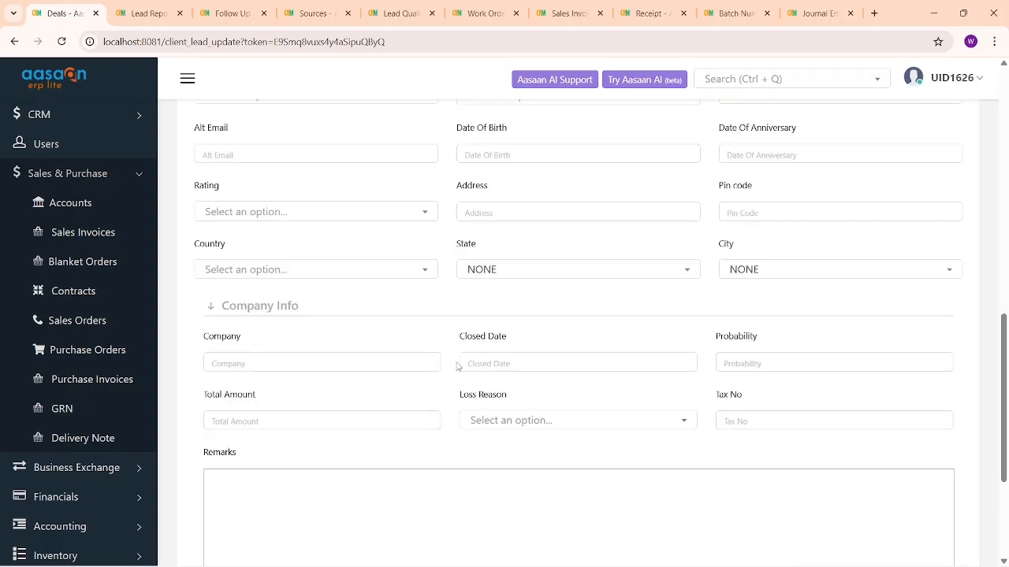
scroll(457, 368, up, 5)
Change the deal's product to Sneaker-Medium-Purple (ID: ITM1141) and submit the updated deal.
click(354, 310)
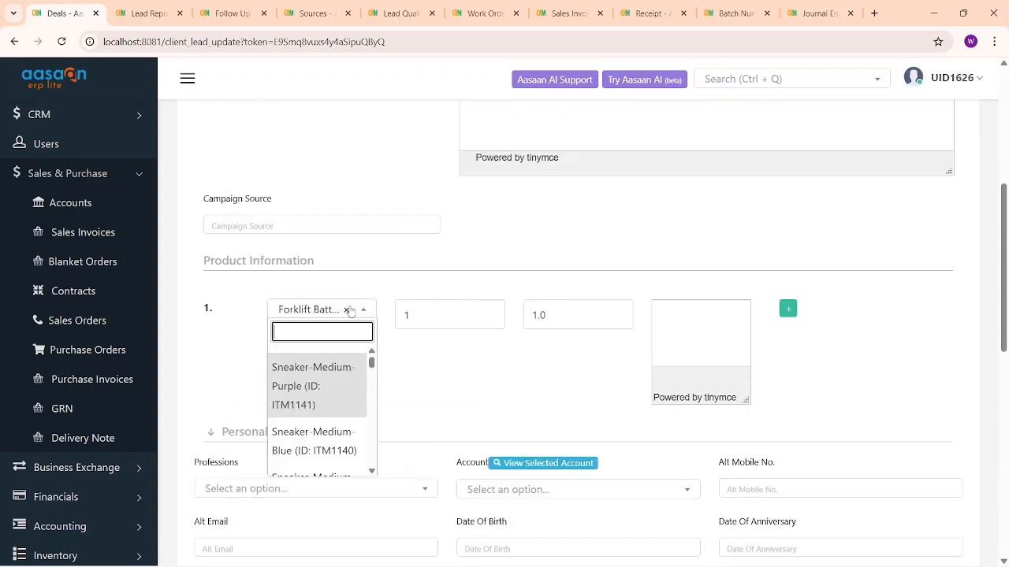
click(313, 367)
scroll(628, 371, down, 8)
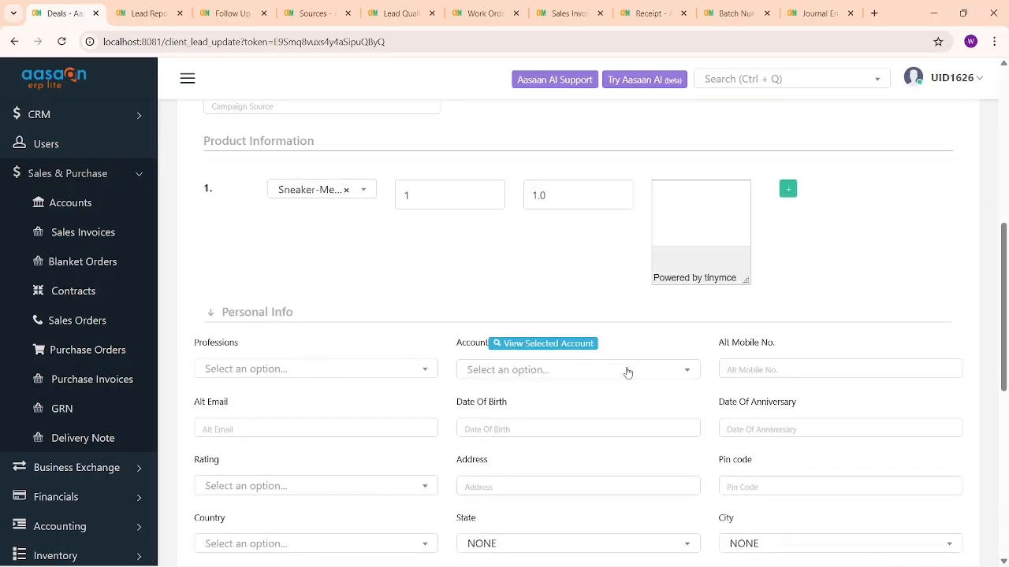
click(924, 468)
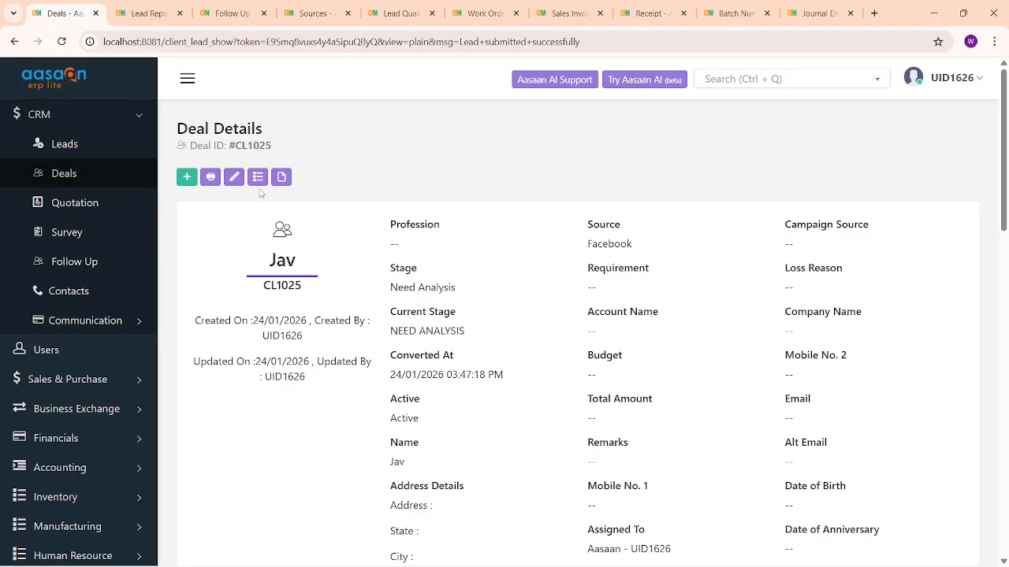
Return to the deals list and start a new quotation from the updated Facebook deal.
click(257, 182)
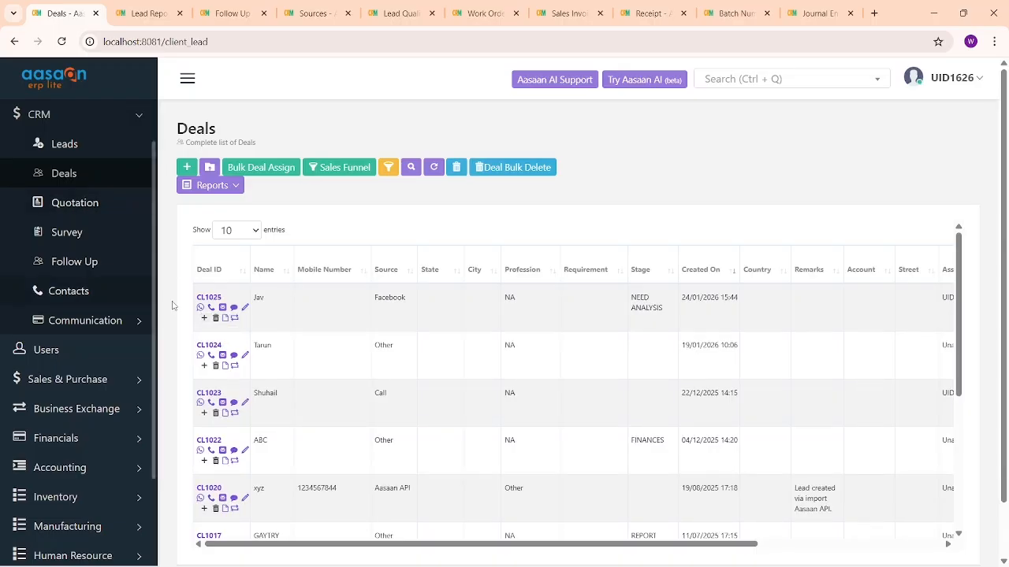
click(204, 319)
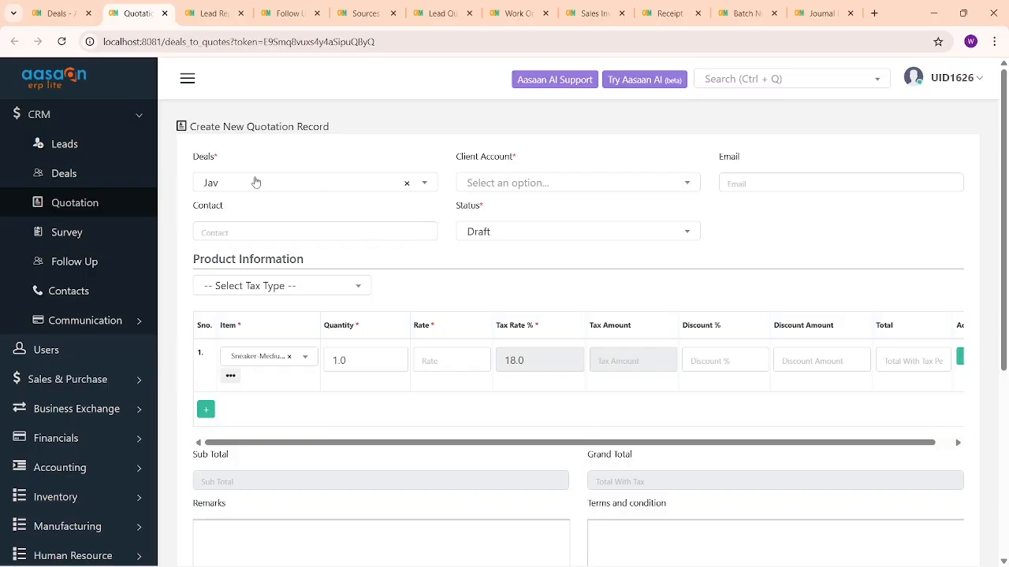
drag(202, 150, 288, 172)
Set the quotation's tax type to Inclusive and give the sneaker item a 4% discount.
click(344, 286)
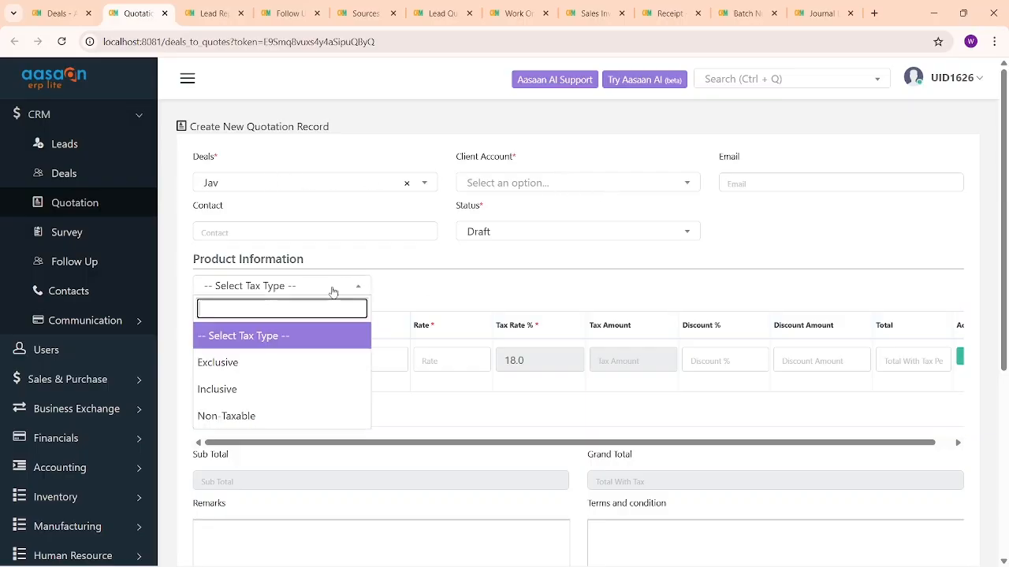
click(273, 389)
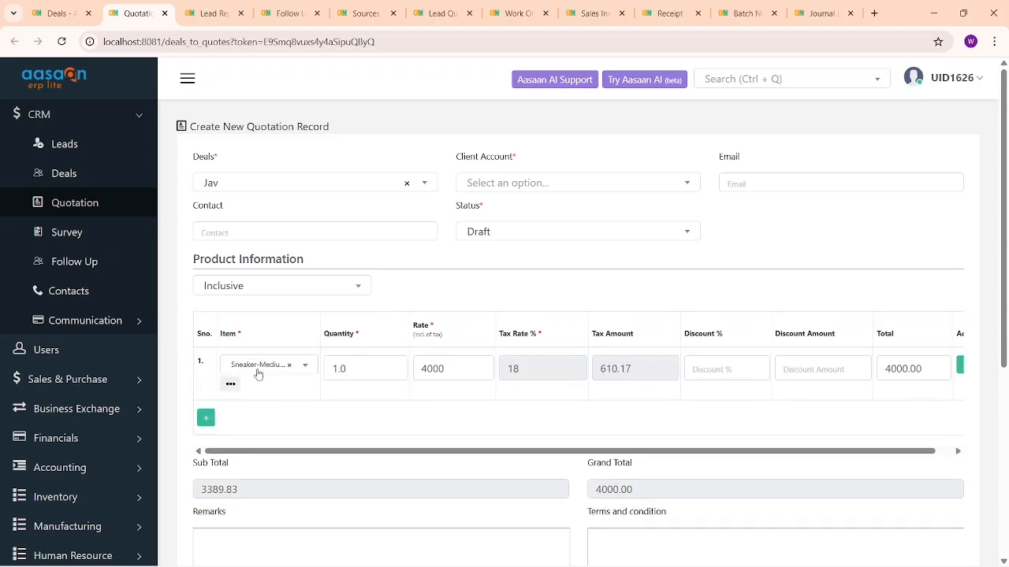
click(718, 369)
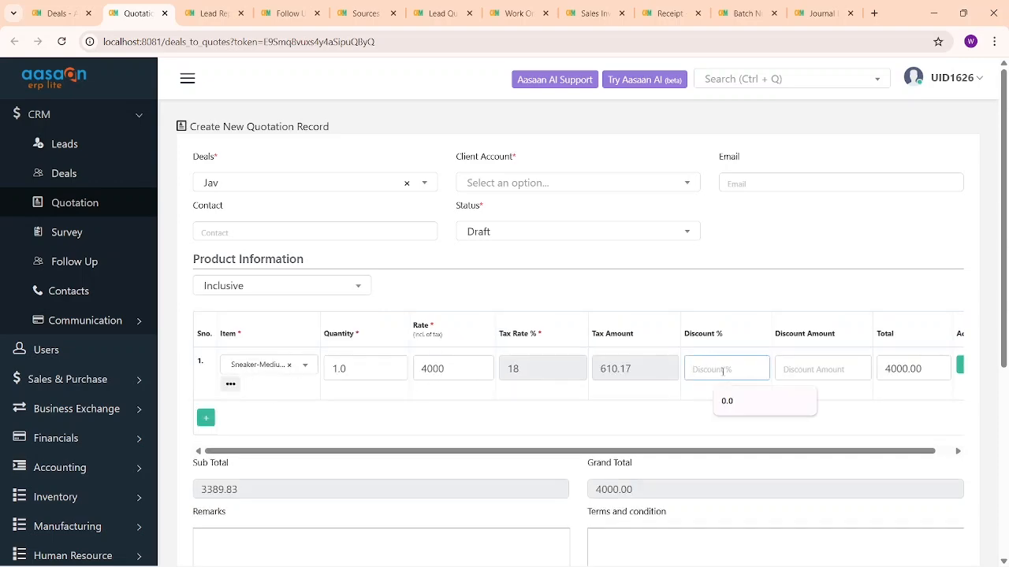
text(4)
click(661, 408)
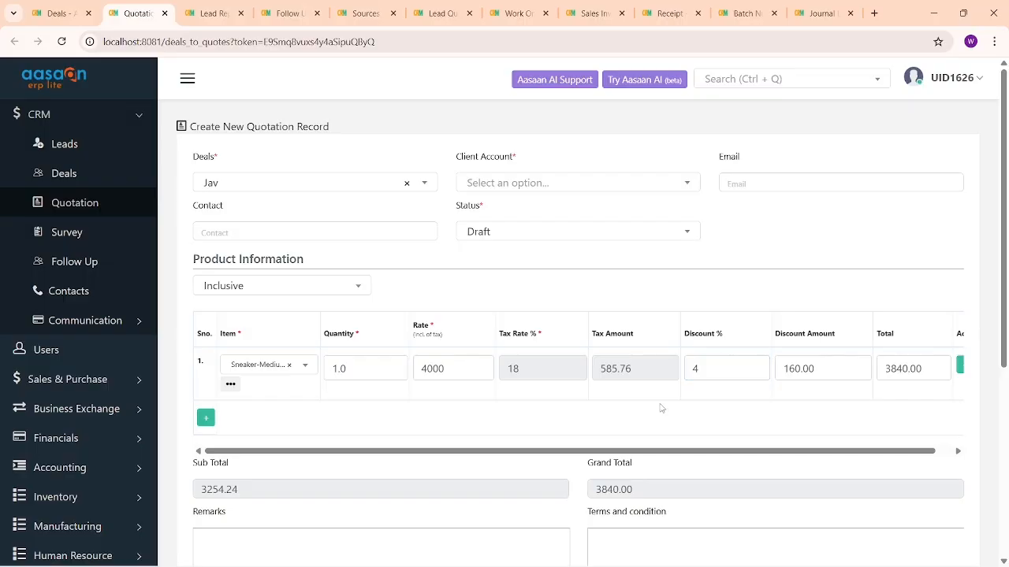
Expand and review the quotation's Billing Address Info, Shipping Address Info and More Info sections.
scroll(589, 406, down, 3)
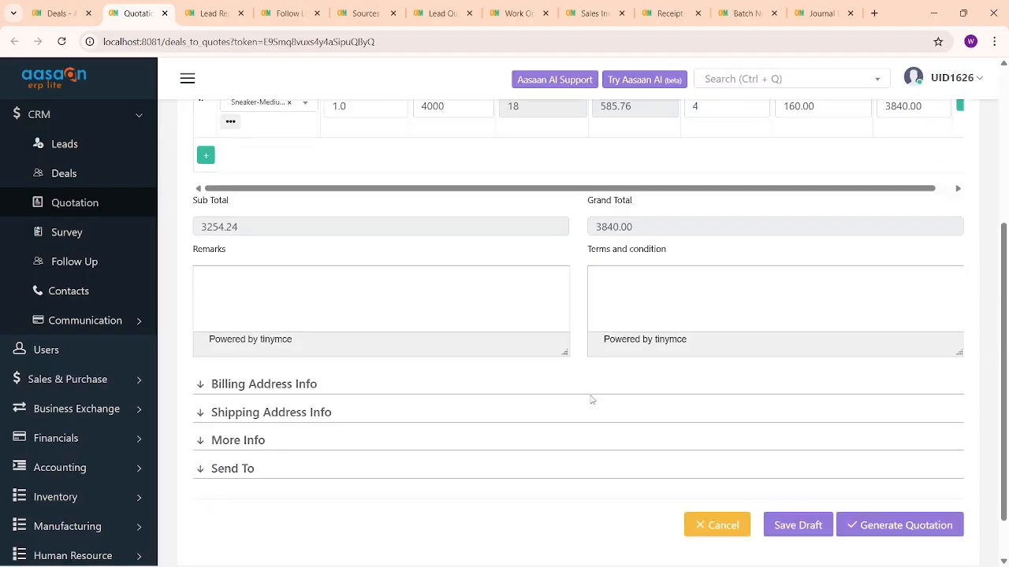
click(380, 384)
scroll(378, 386, down, 1)
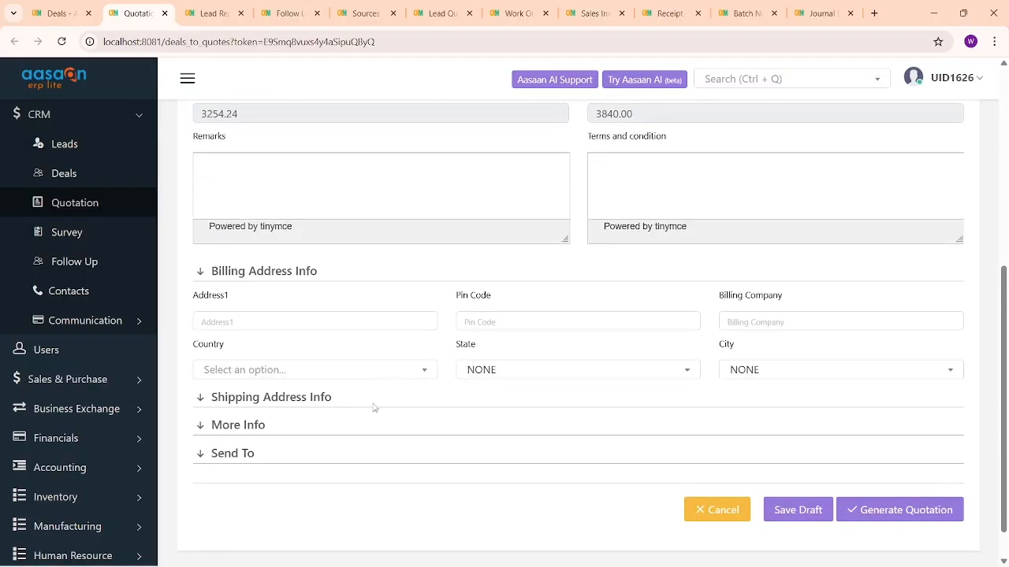
click(374, 405)
scroll(394, 405, down, 2)
click(408, 387)
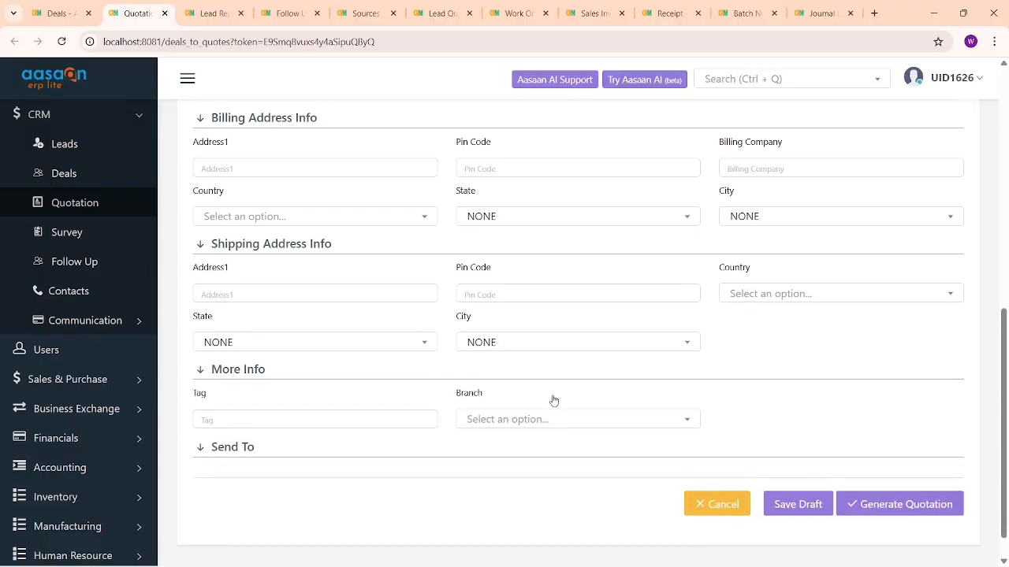
scroll(552, 404, down, 1)
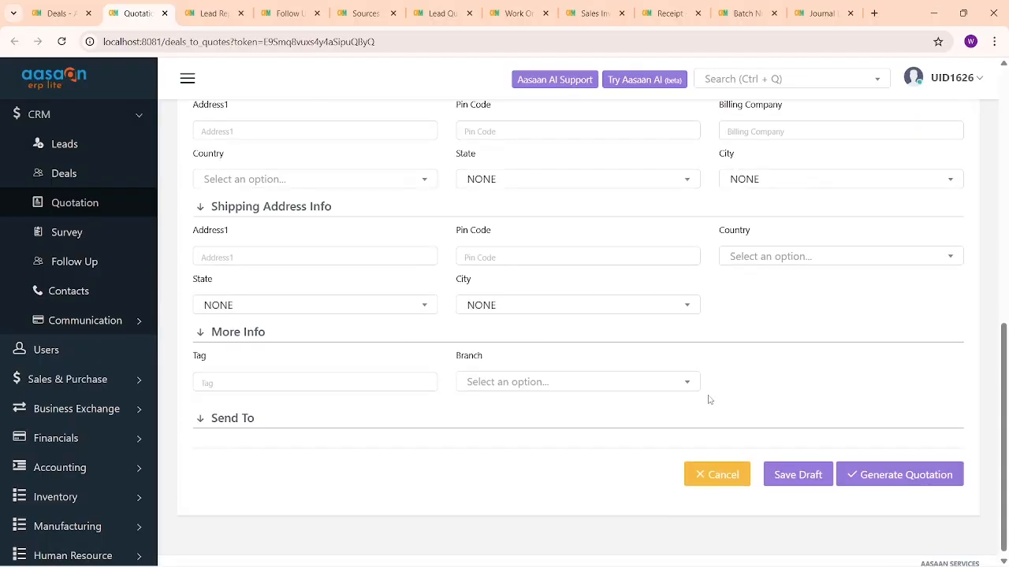
scroll(900, 430, up, 2)
scroll(880, 426, down, 2)
Generate the quotation for the deal, leaving the address and additional info fields empty.
click(887, 474)
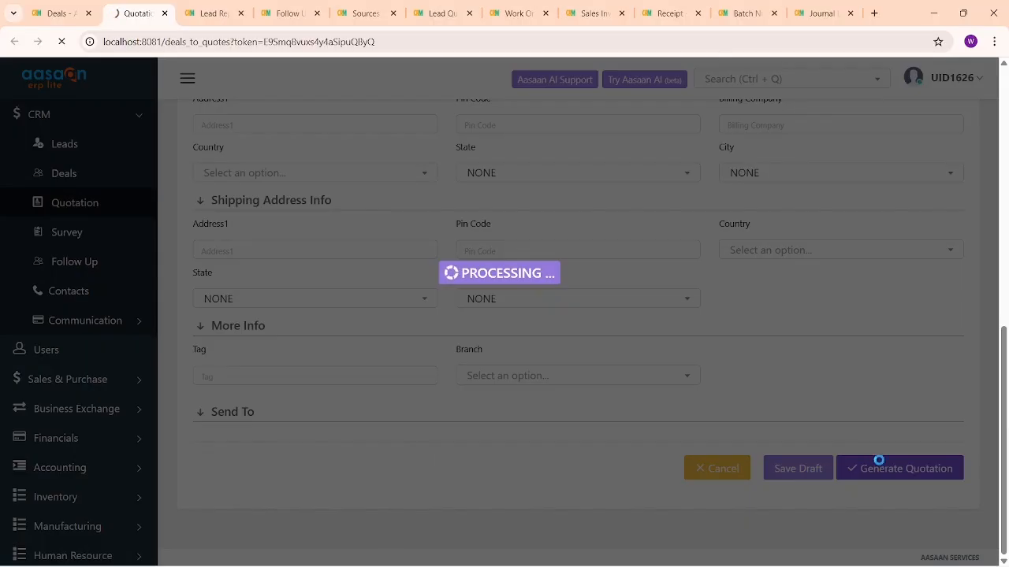
scroll(570, 324, up, 6)
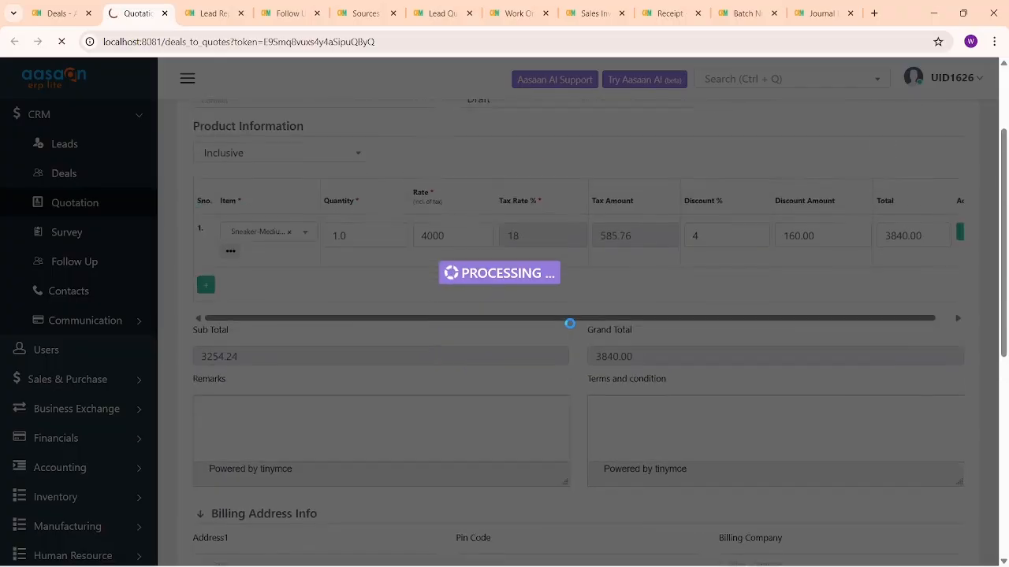
scroll(569, 323, up, 2)
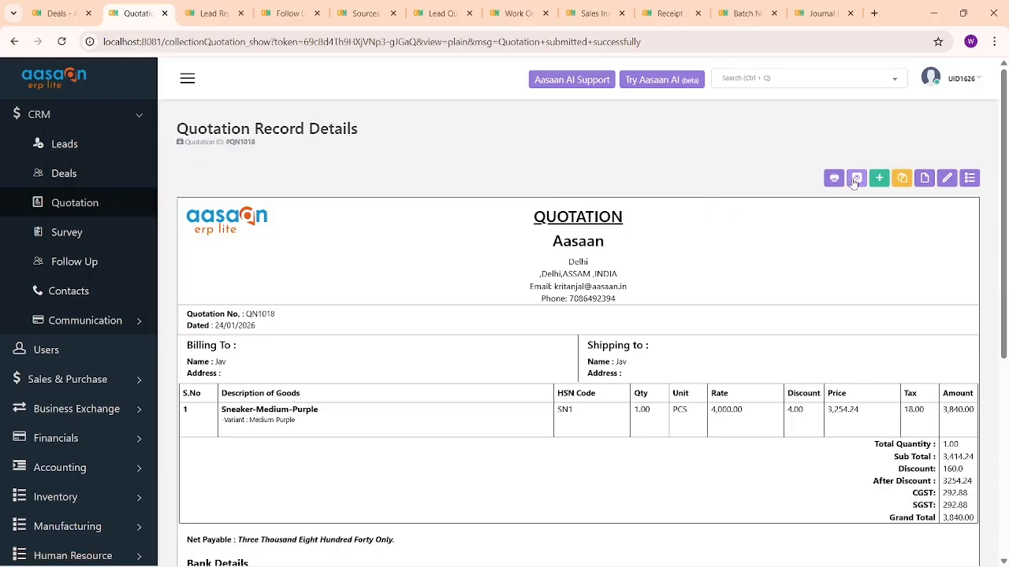
Check the Email field in the deal's update form, and highlight the billing name on the generated quotation.
click(39, 6)
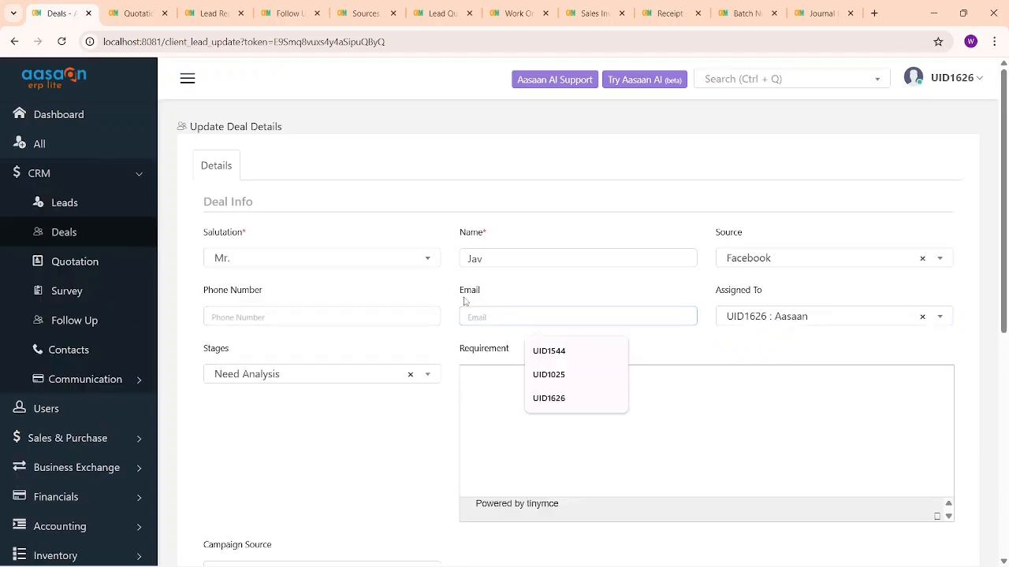
click(531, 317)
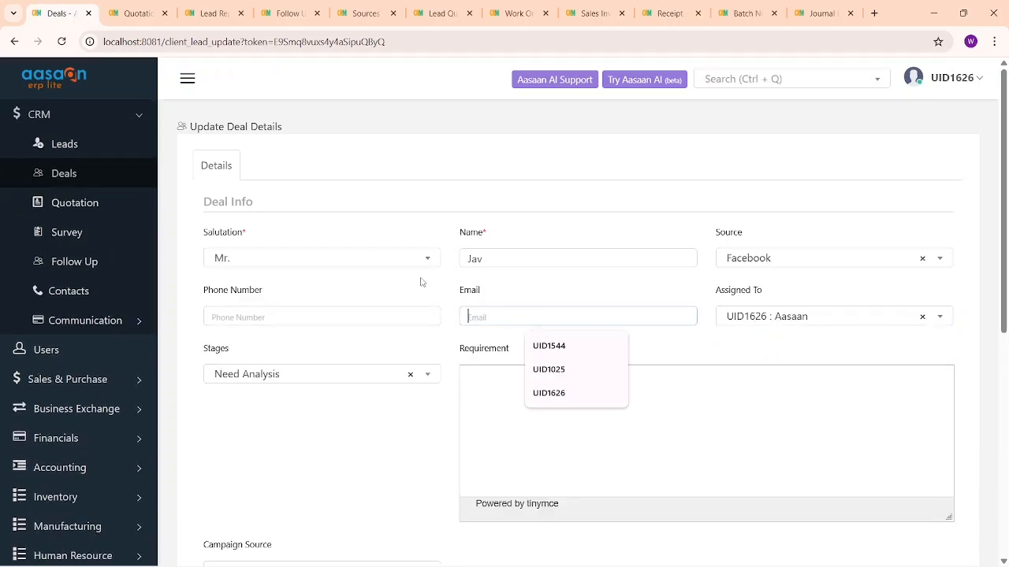
click(136, 13)
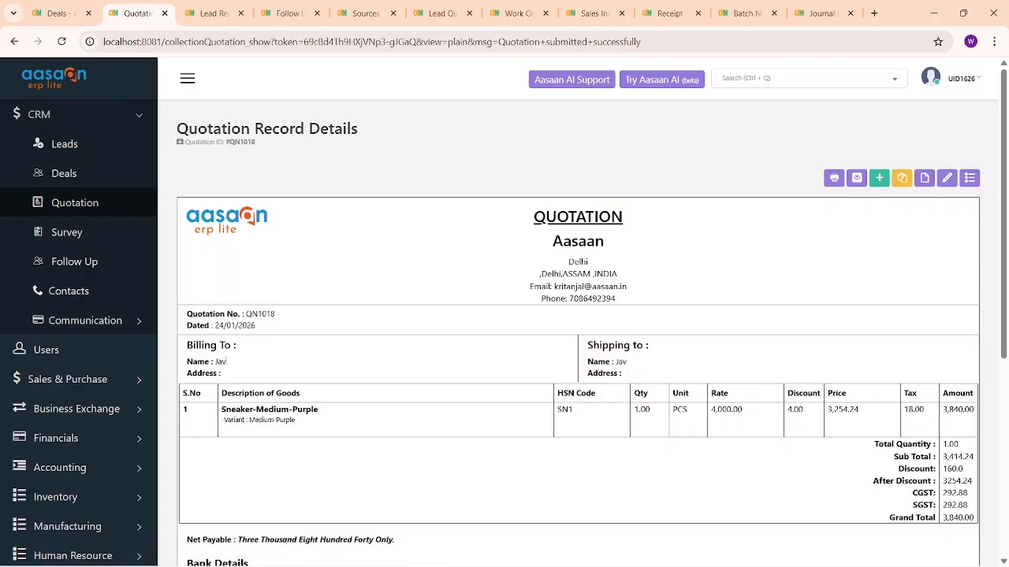
triple_click(234, 365)
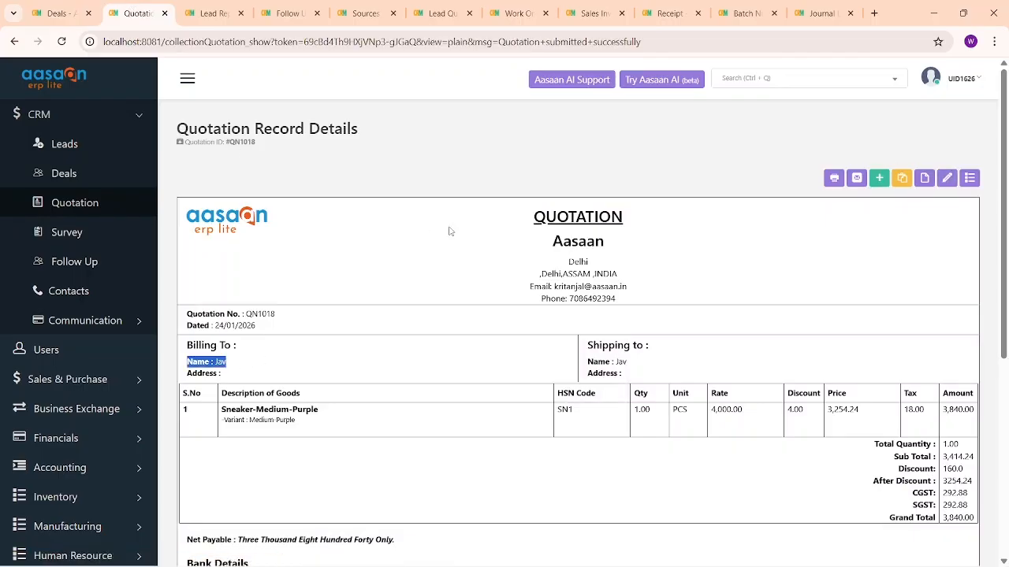
Open the new account form from Accounts in a separate browser tab and check its Email field.
click(116, 382)
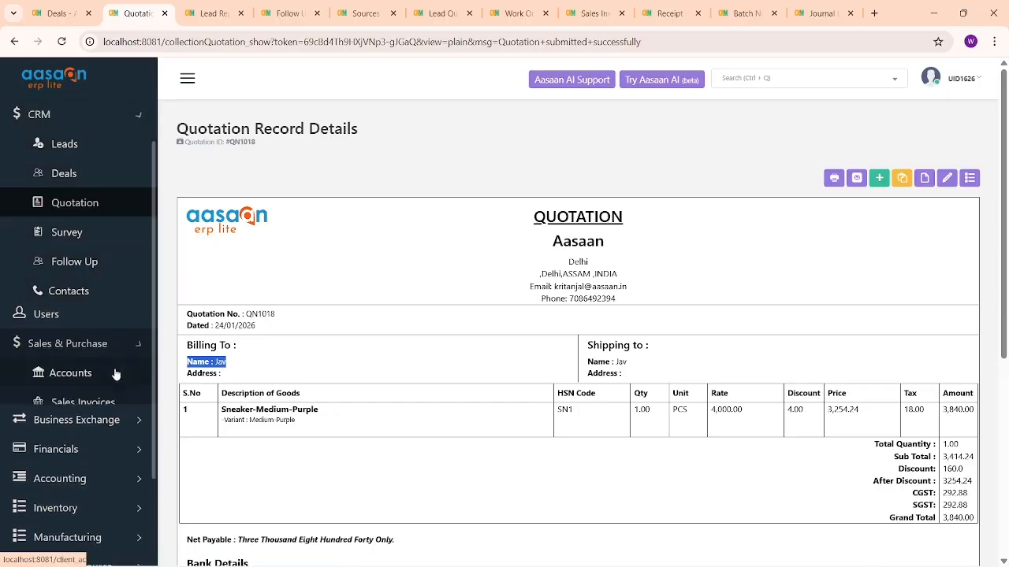
right_click(69, 211)
click(118, 227)
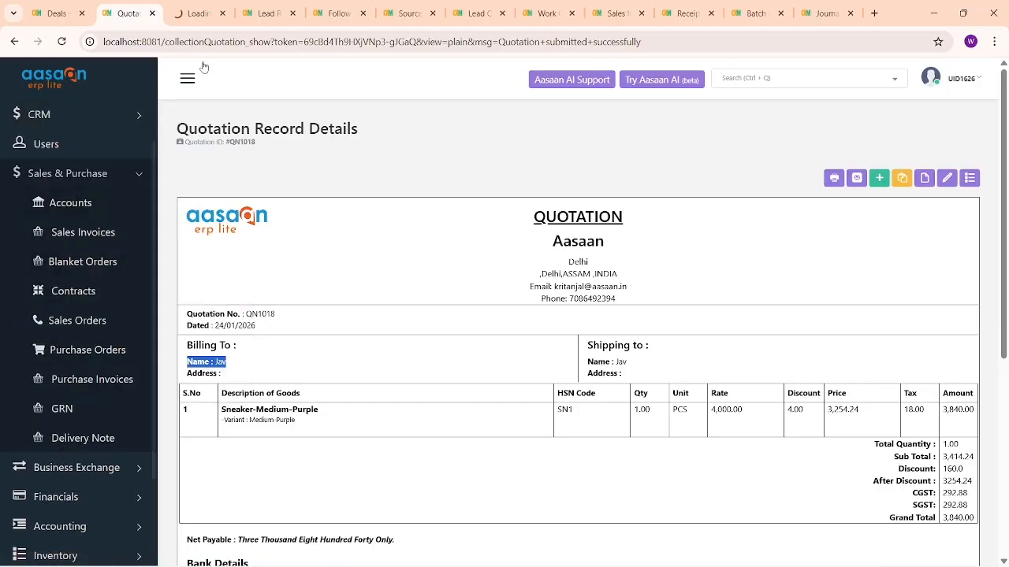
click(203, 11)
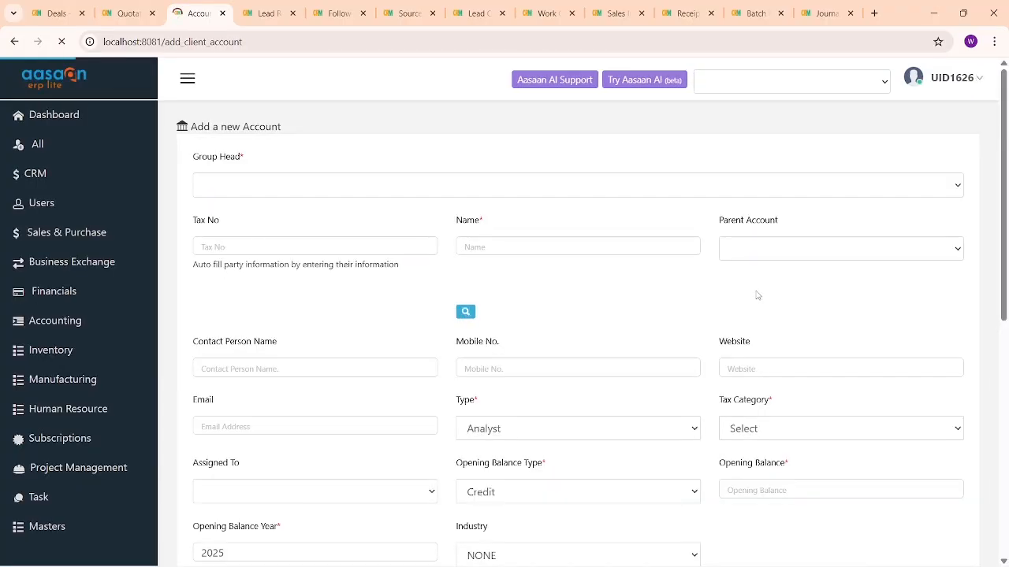
scroll(236, 402, down, 4)
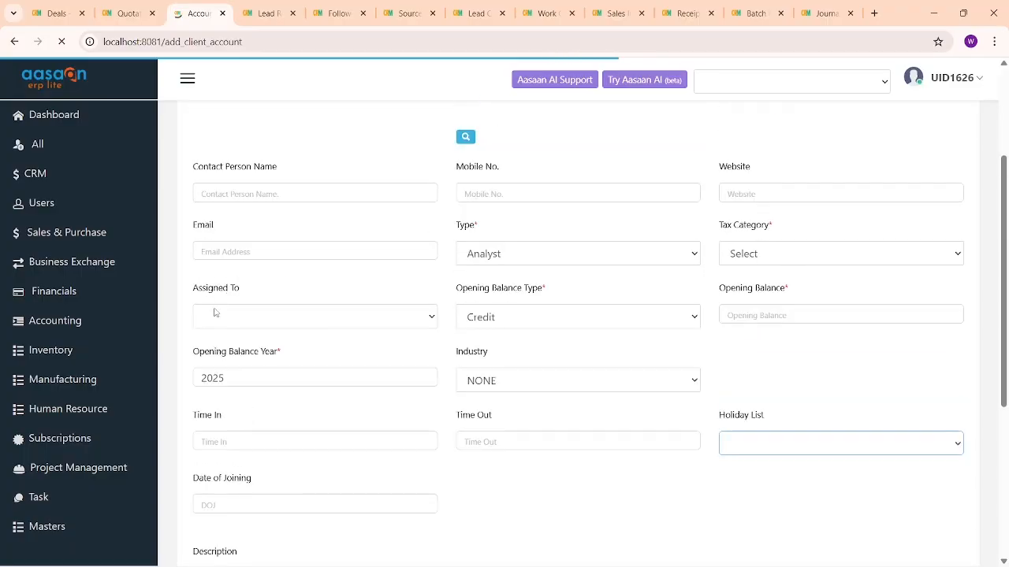
drag(191, 177, 227, 178)
click(272, 198)
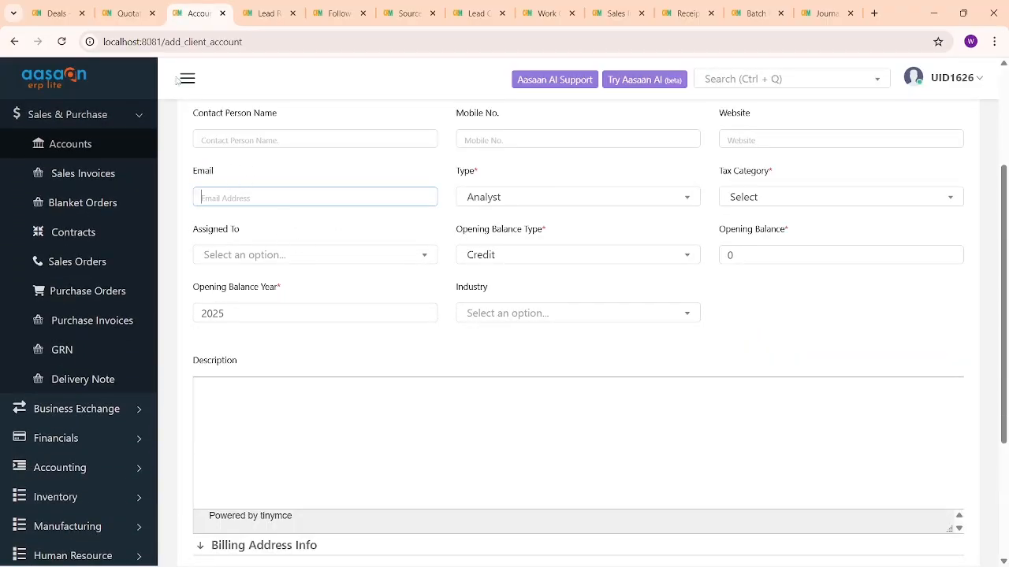
Try to send the generated quotation by email, and dismiss the message.
key(ctrl+shift+Tab)
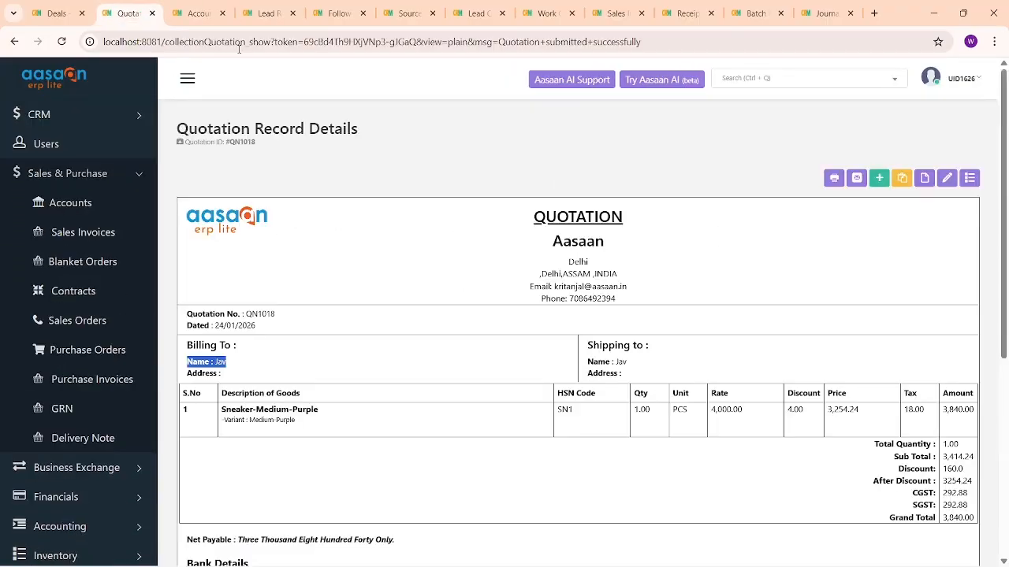
click(855, 180)
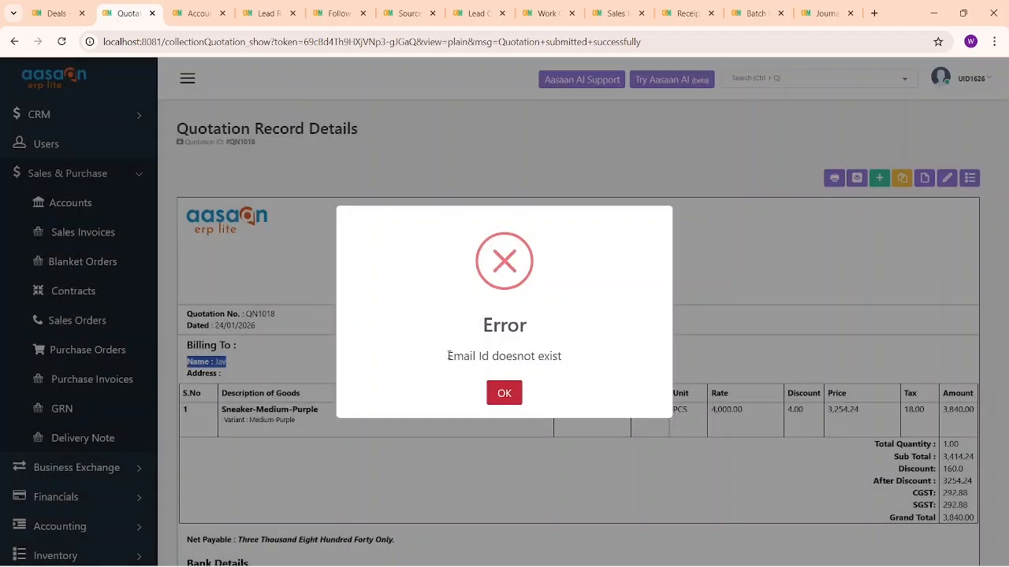
drag(447, 355, 589, 358)
key(Escape)
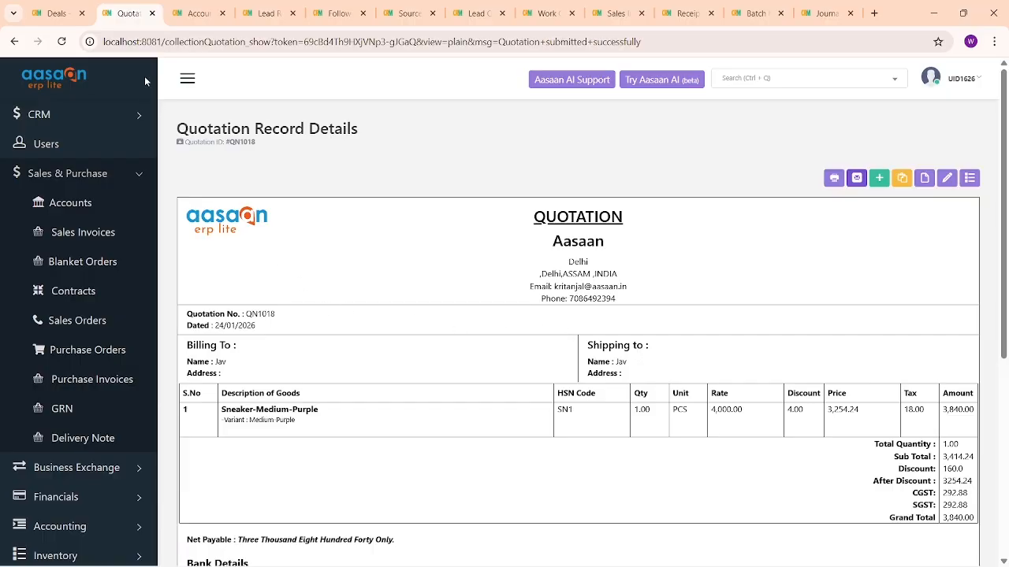
Open the Import Deals Excel upload page from the Deals list, and return to the list.
click(67, 8)
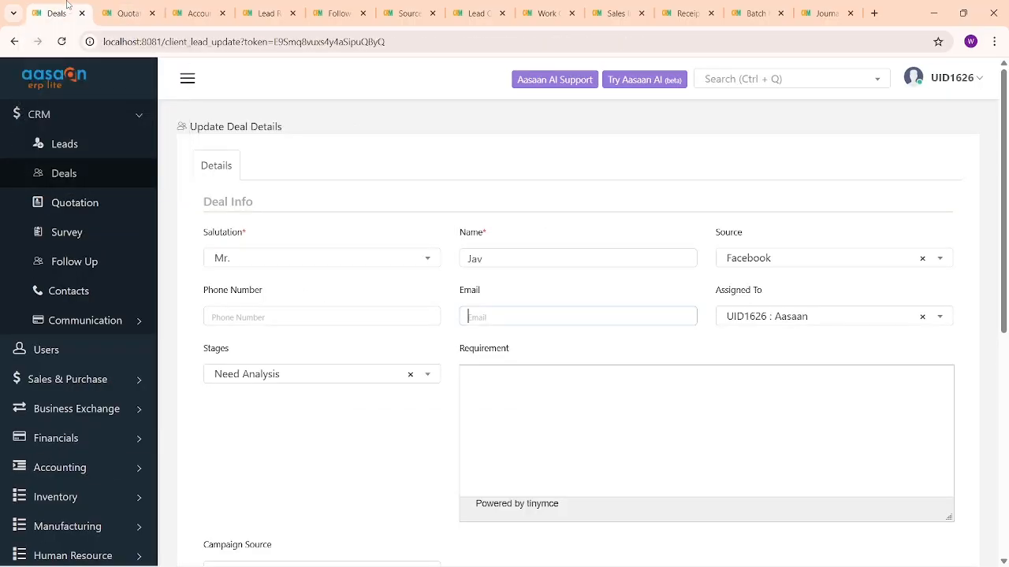
click(92, 182)
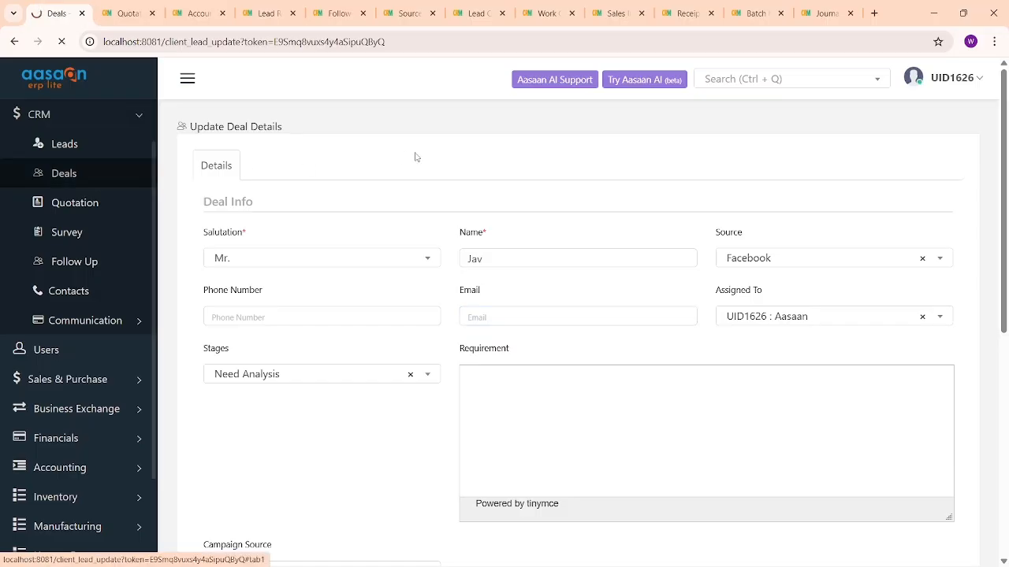
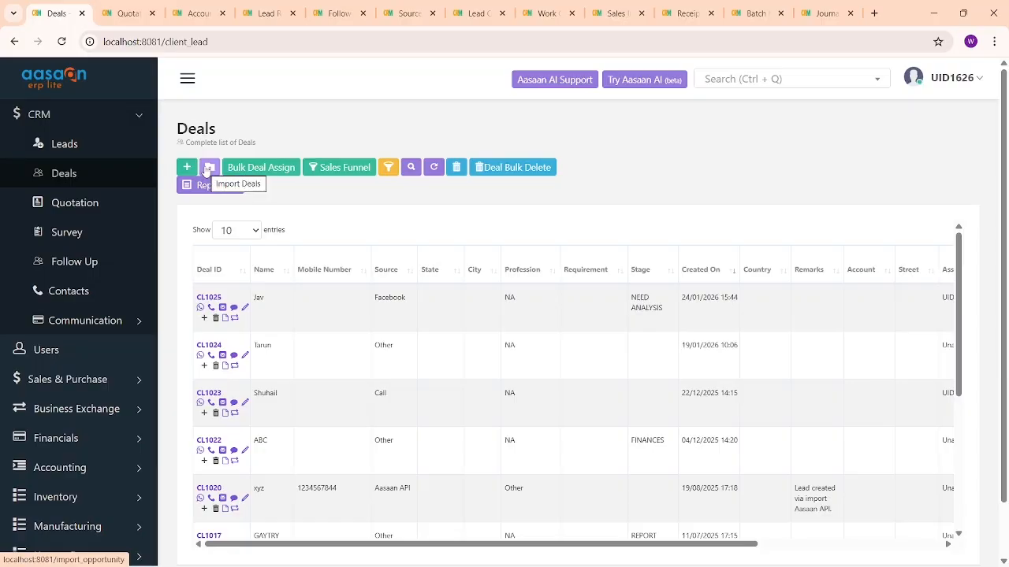
click(209, 168)
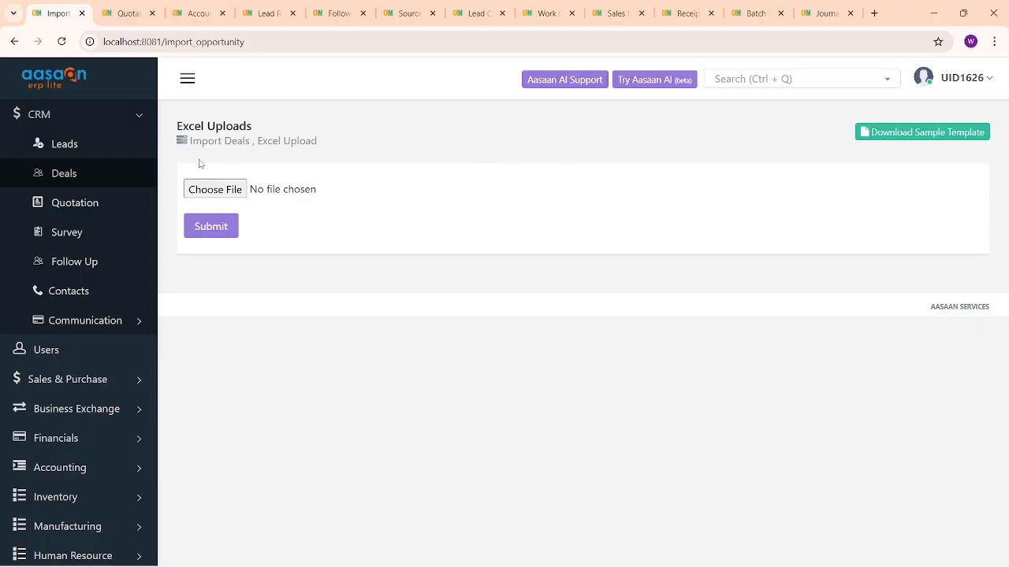
click(97, 184)
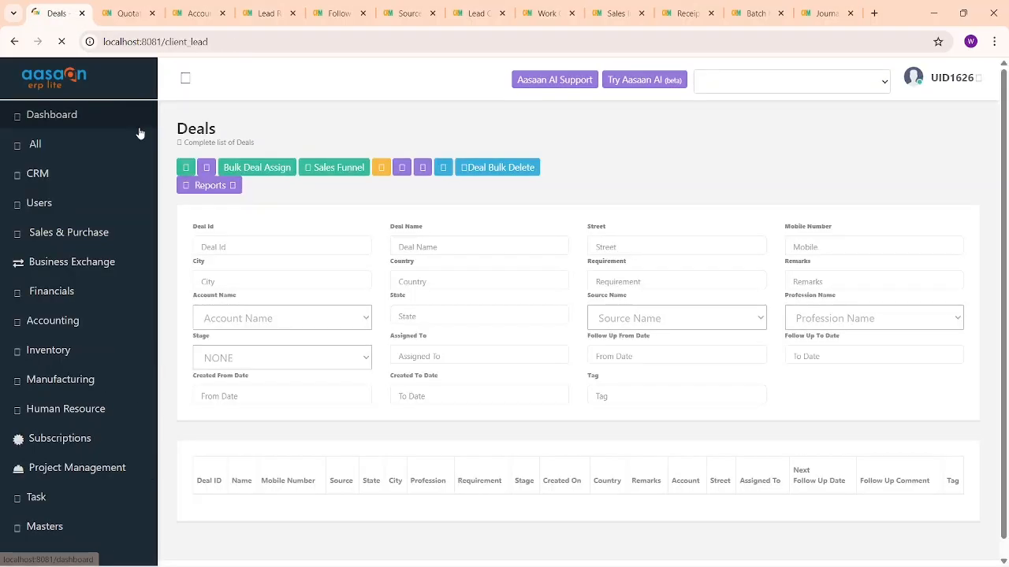
click(251, 238)
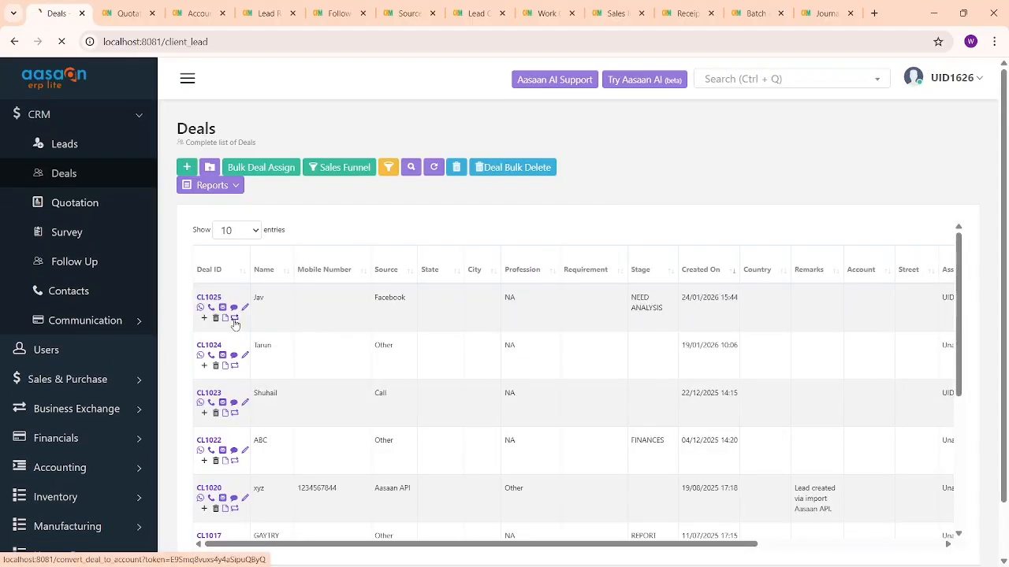
Start converting the newest deal in the list to an account and look over the account form.
click(234, 319)
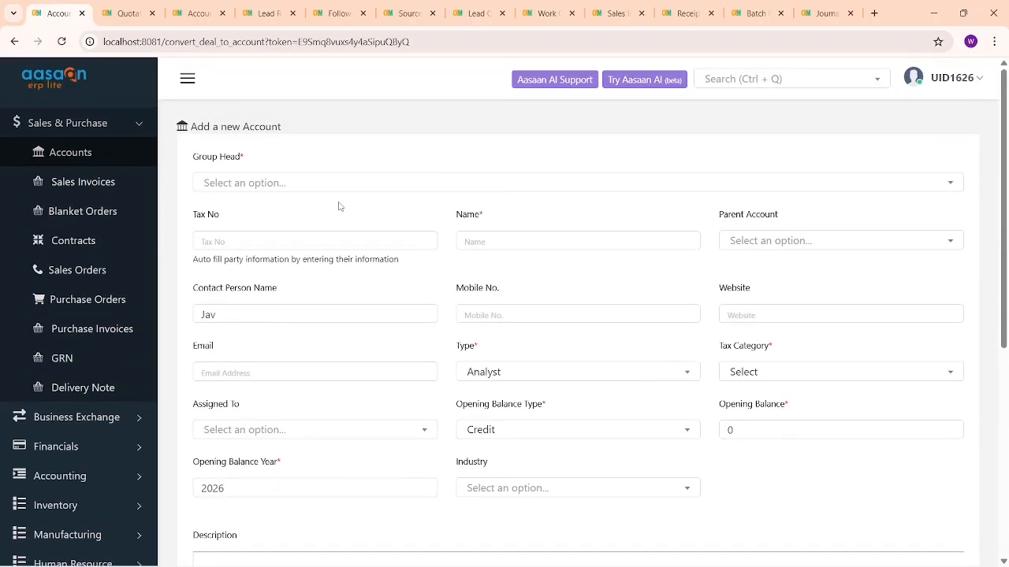
scroll(415, 284, down, 2)
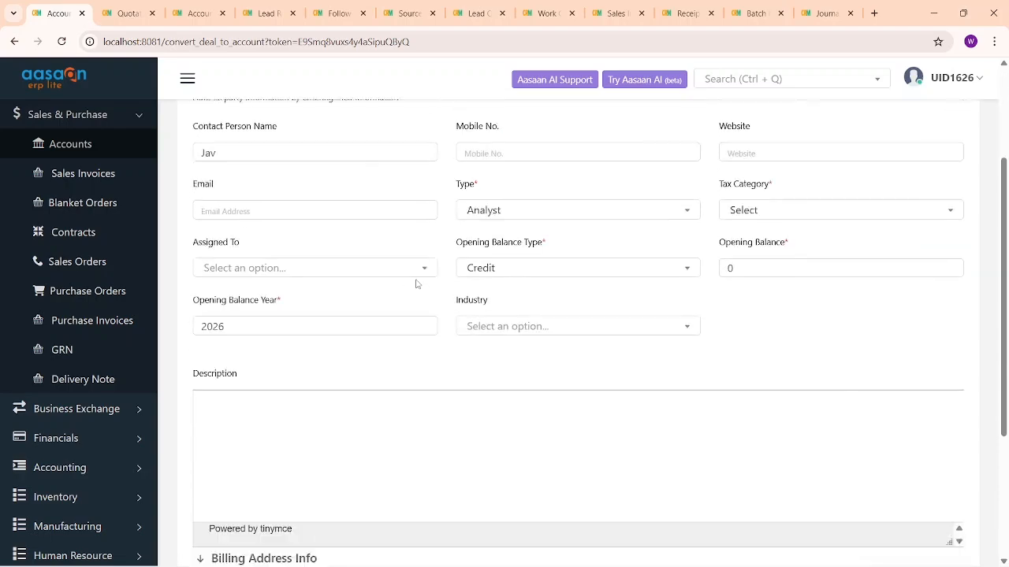
scroll(413, 283, up, 2)
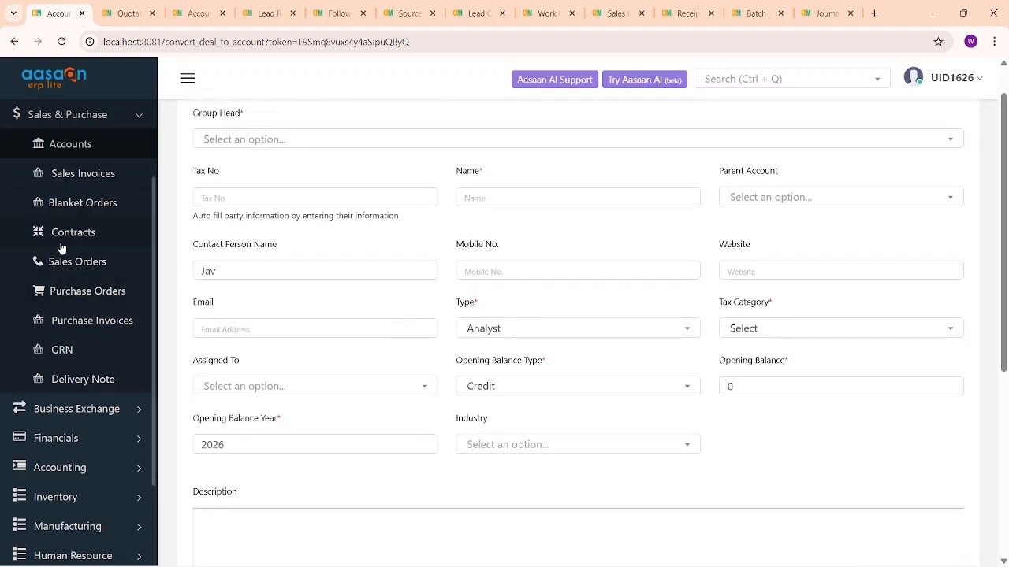
Examine the account form's Contact Person Name, Name and Tax No fields without changing them.
double_click(230, 271)
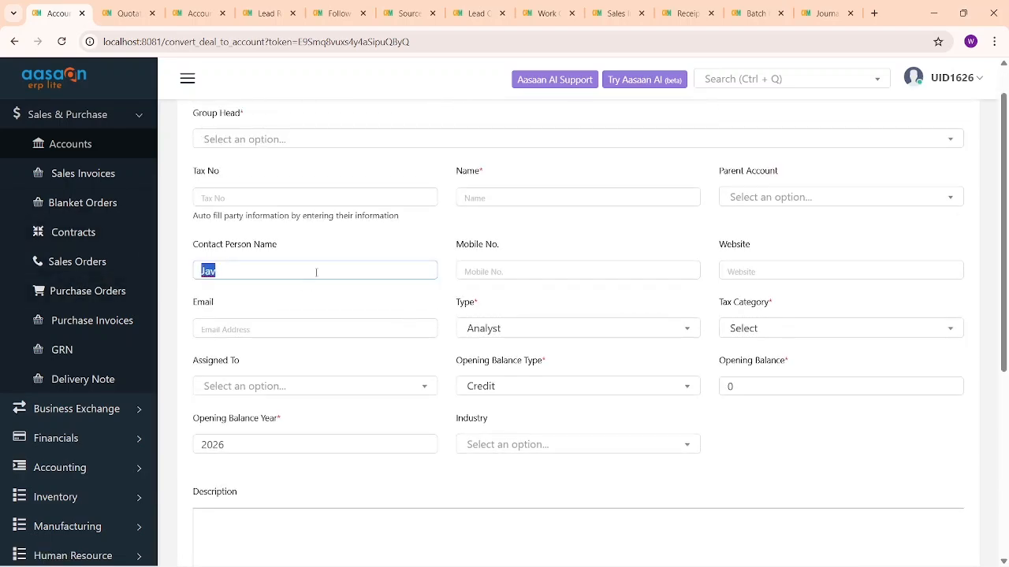
click(257, 272)
double_click(226, 269)
click(520, 199)
click(497, 226)
click(493, 198)
click(358, 198)
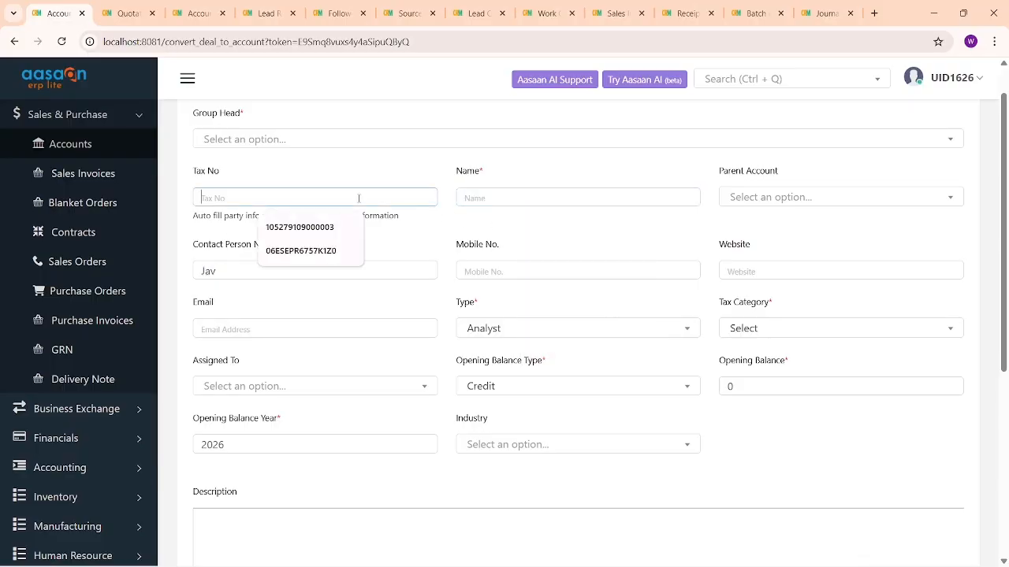
click(536, 243)
scroll(669, 216, down, 1)
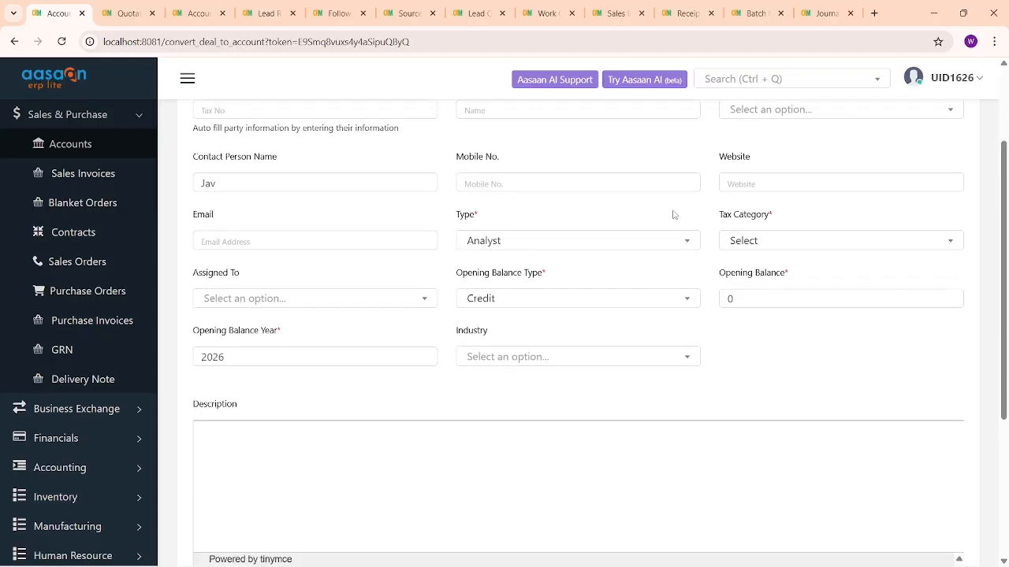
Set the new account's type to Customer and its tax category to Unregistered.
click(528, 246)
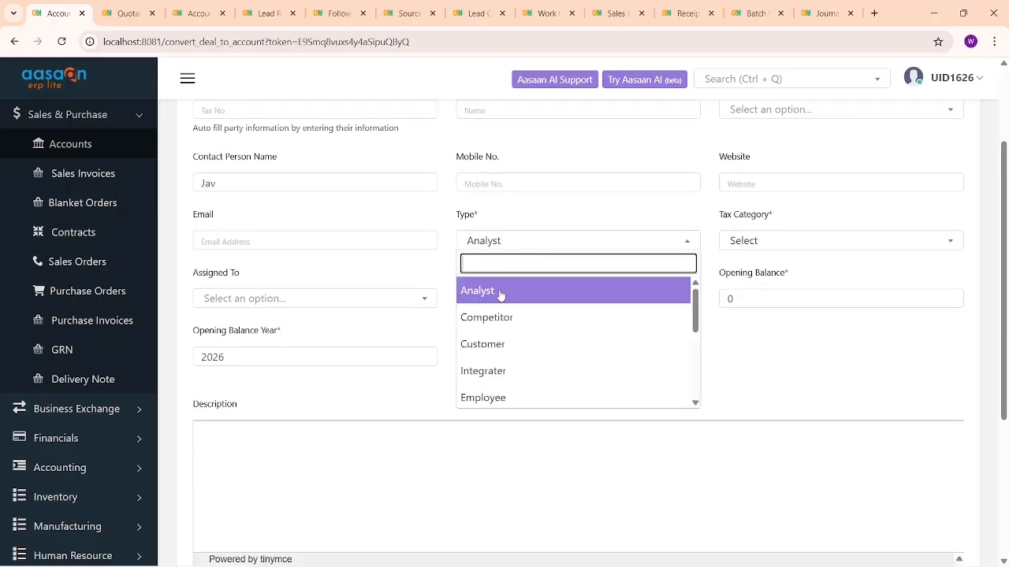
click(499, 345)
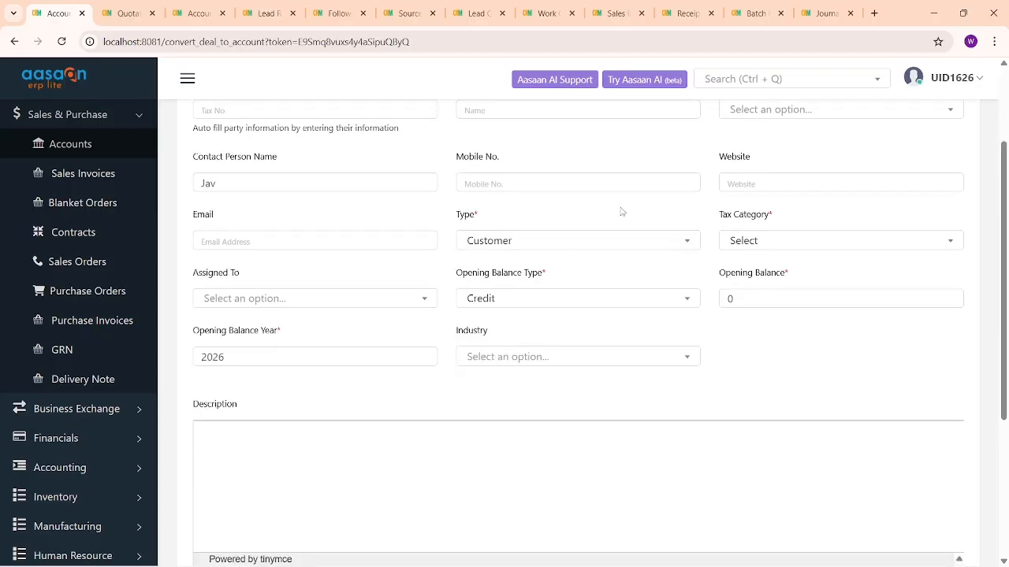
click(758, 236)
click(763, 318)
Browse the Industry options without choosing one, and try to submit the new account.
scroll(575, 322, down, 1)
click(559, 268)
scroll(561, 286, down, 2)
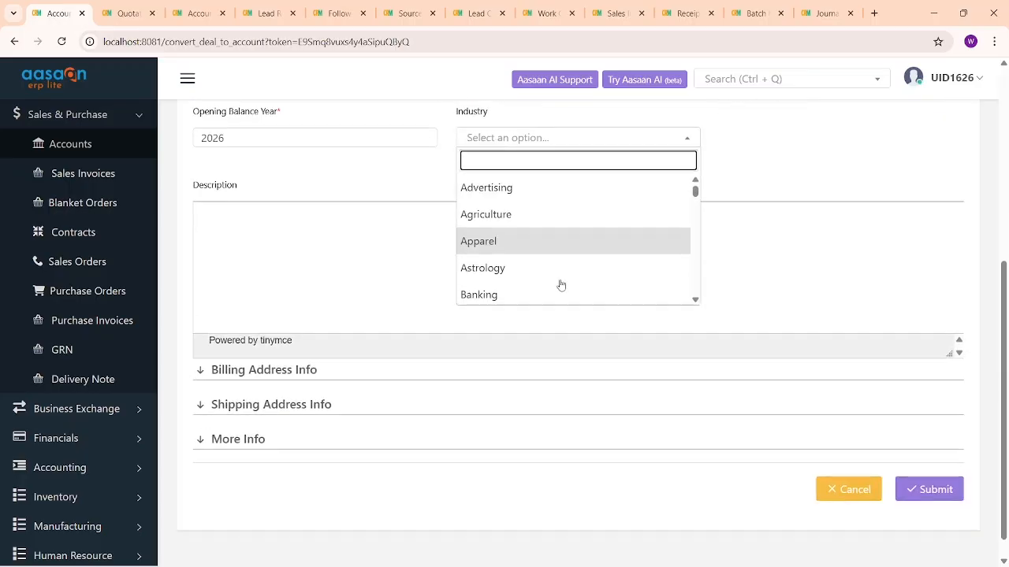
scroll(561, 285, down, 2)
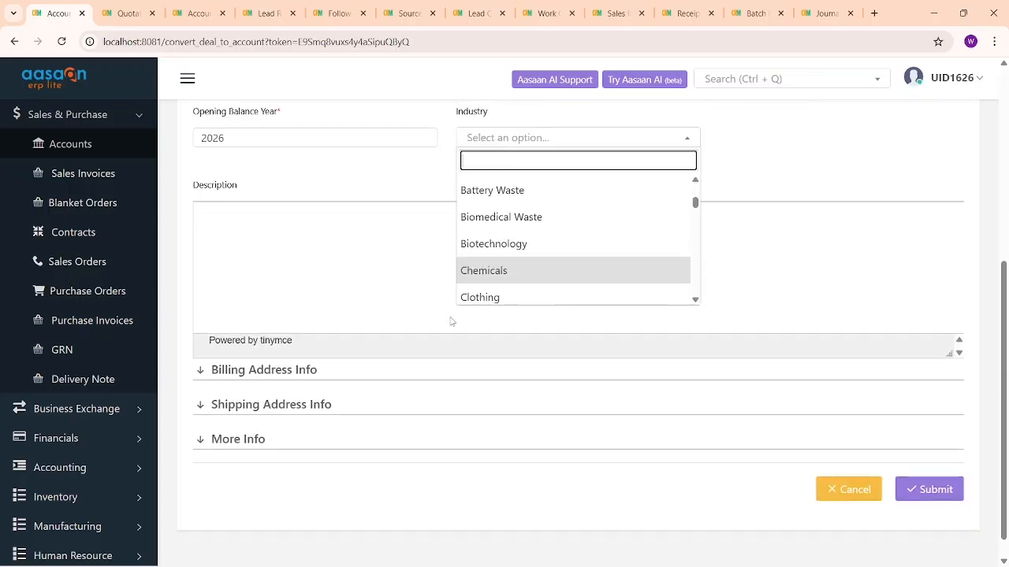
click(932, 489)
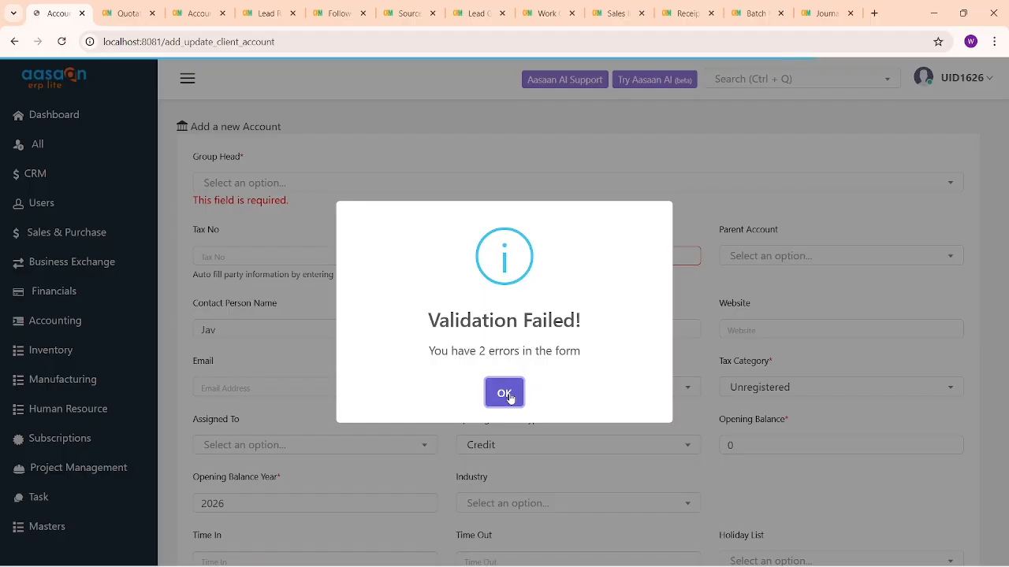
Enter the account name, set Group Head to Accounts Receivable - Trade (.1), and submit the new account.
click(508, 393)
click(511, 257)
text(Jav)
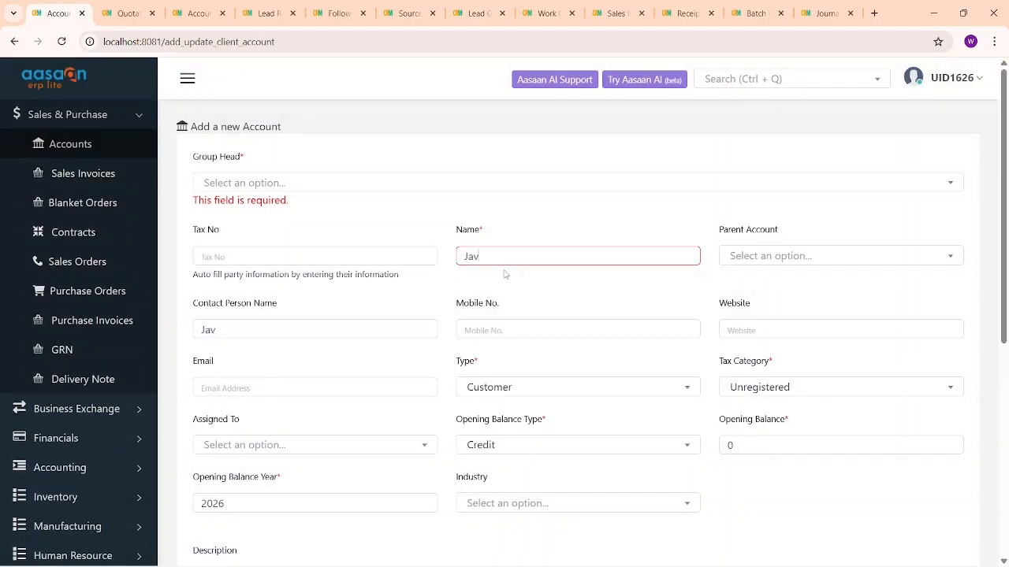
click(300, 184)
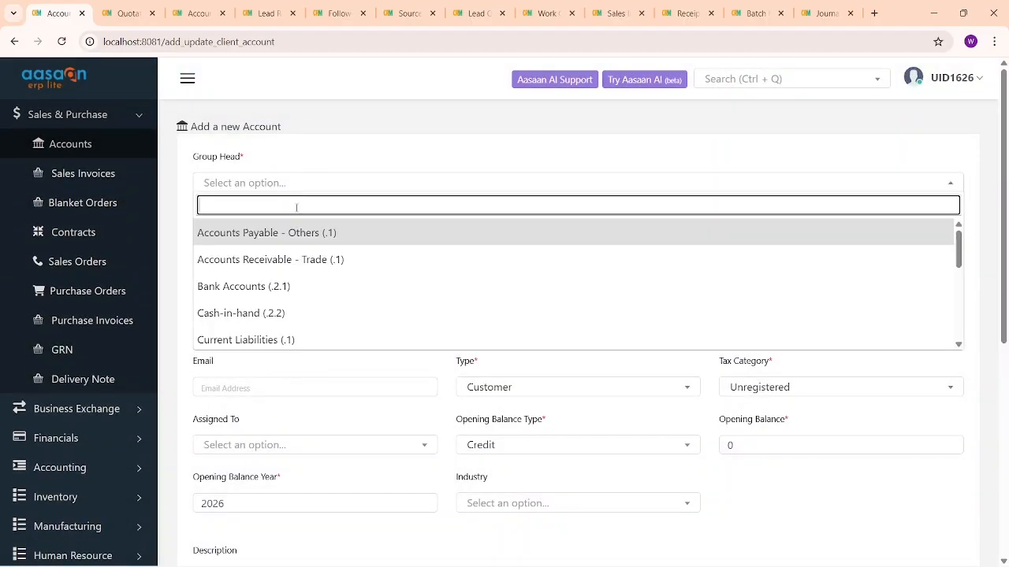
click(325, 260)
scroll(947, 311, down, 2)
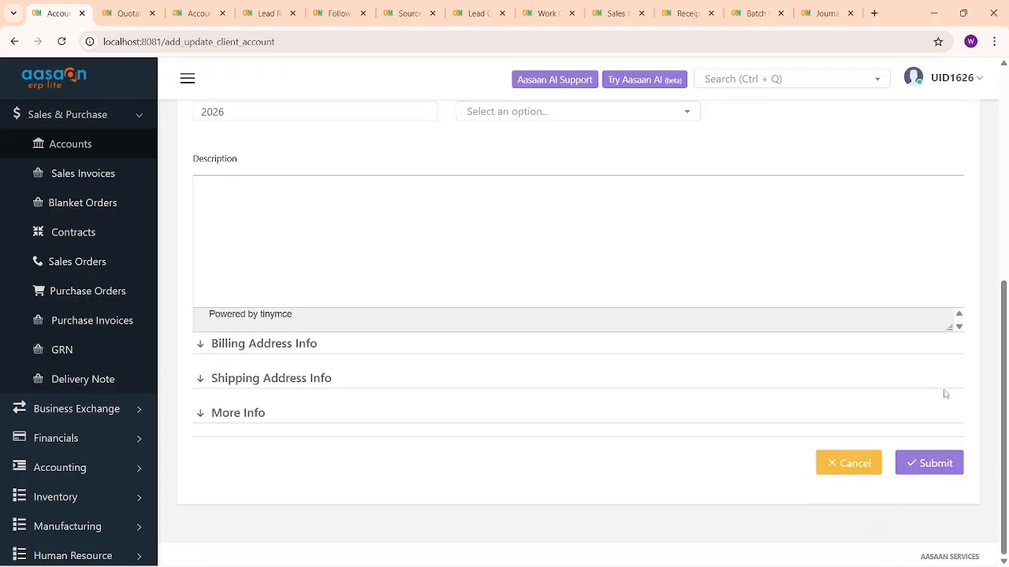
click(932, 466)
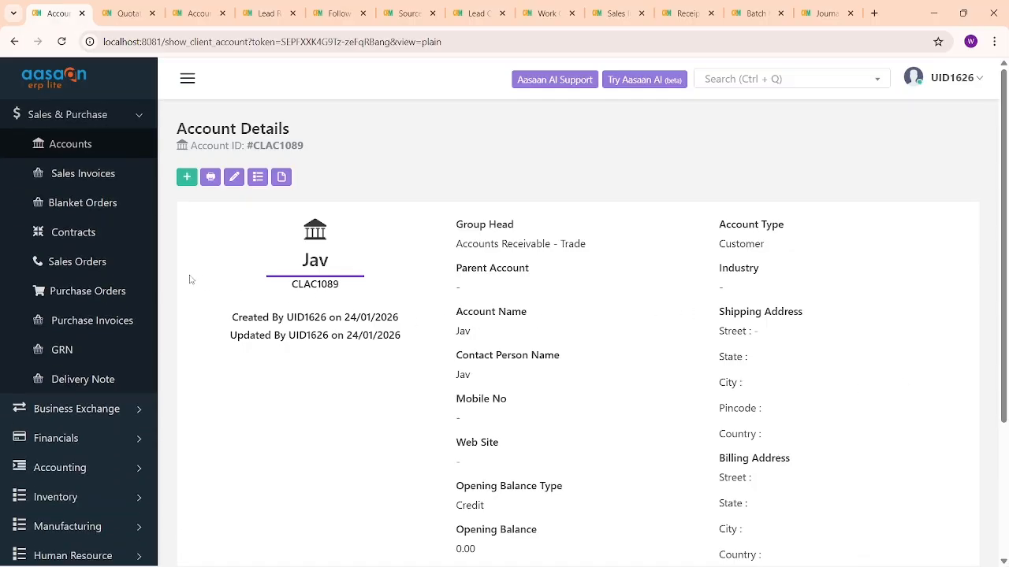
Open the CRM survey list and start a new survey.
scroll(115, 240, up, 3)
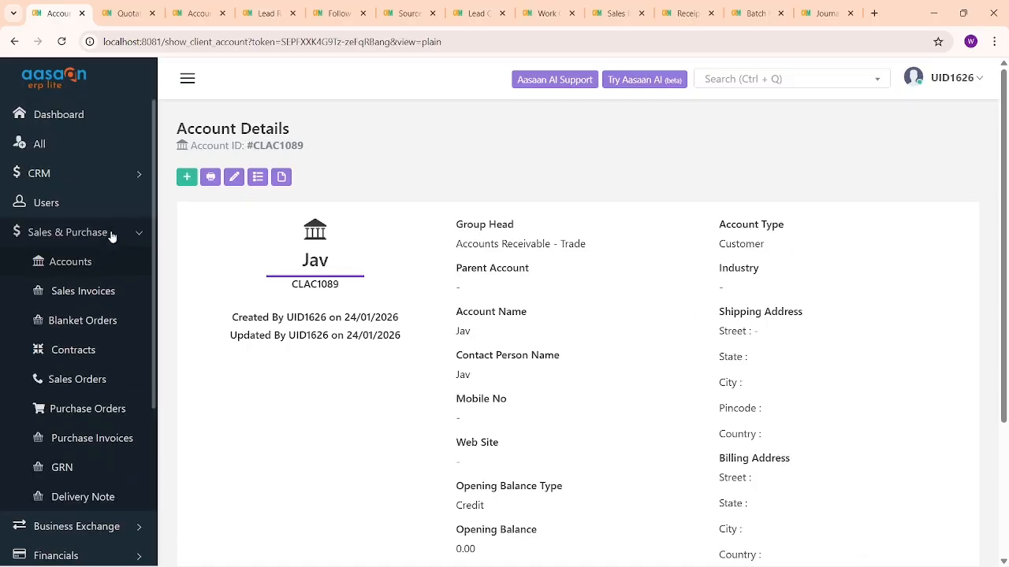
click(105, 176)
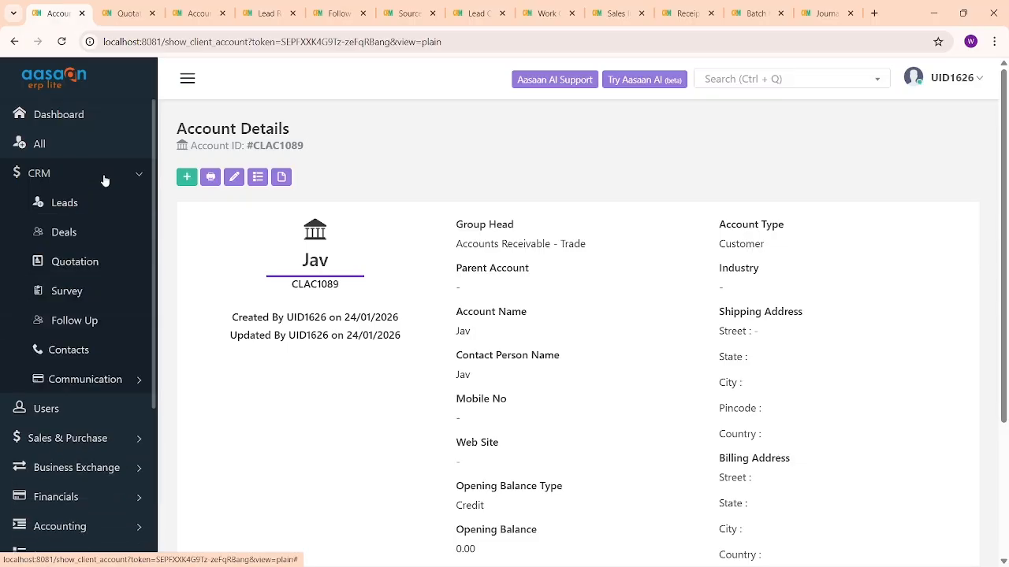
click(122, 296)
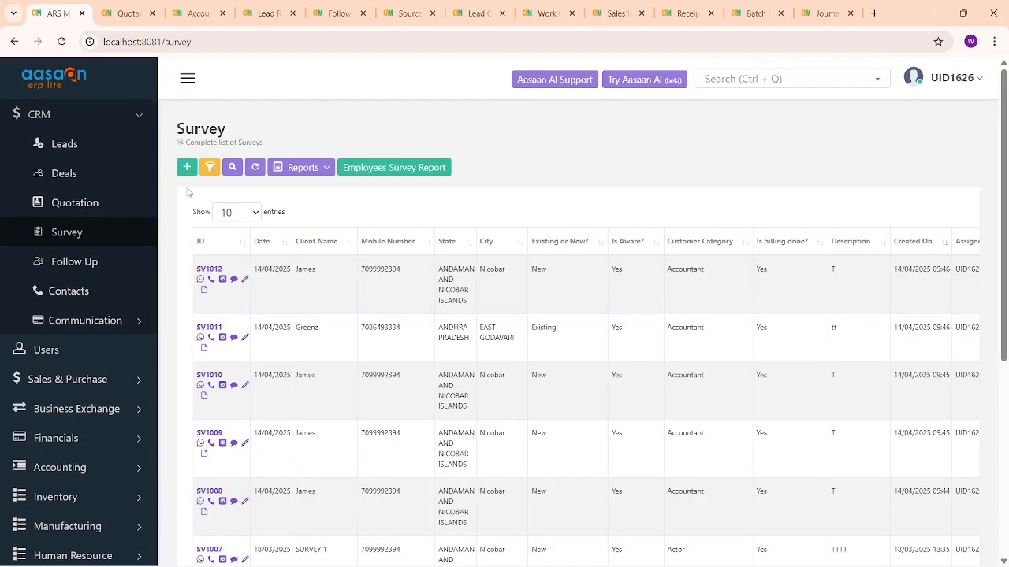
click(187, 166)
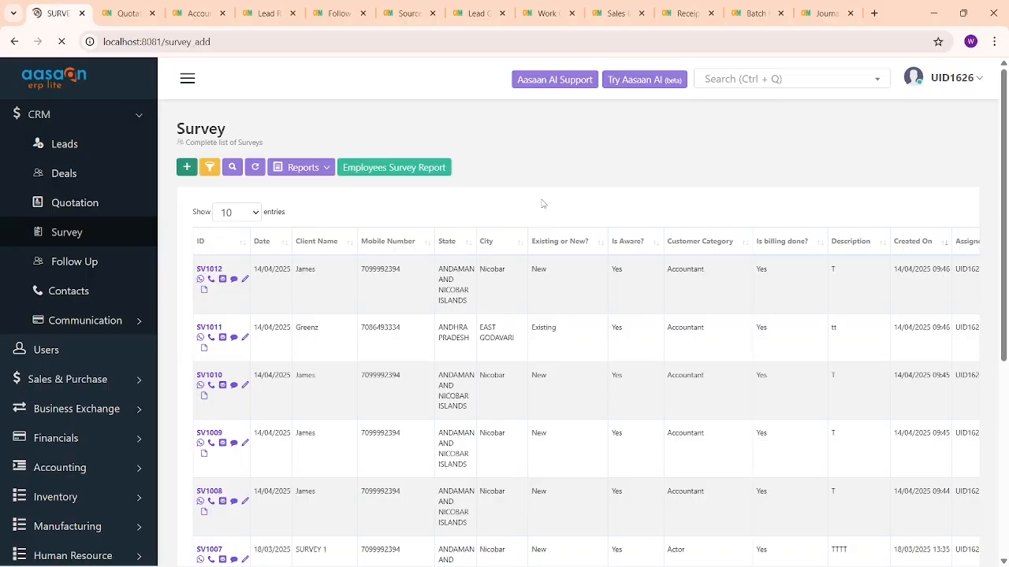
scroll(540, 202, down, 4)
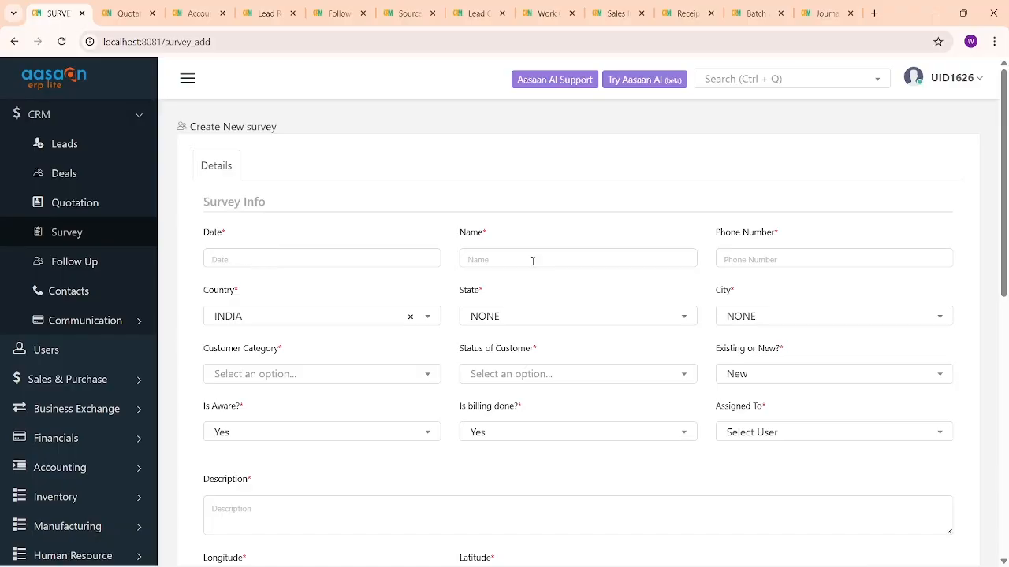
Examine the new survey form's contact, customer category, status, billing, Assigned To and Description fields without changing them.
click(532, 260)
key(Tab)
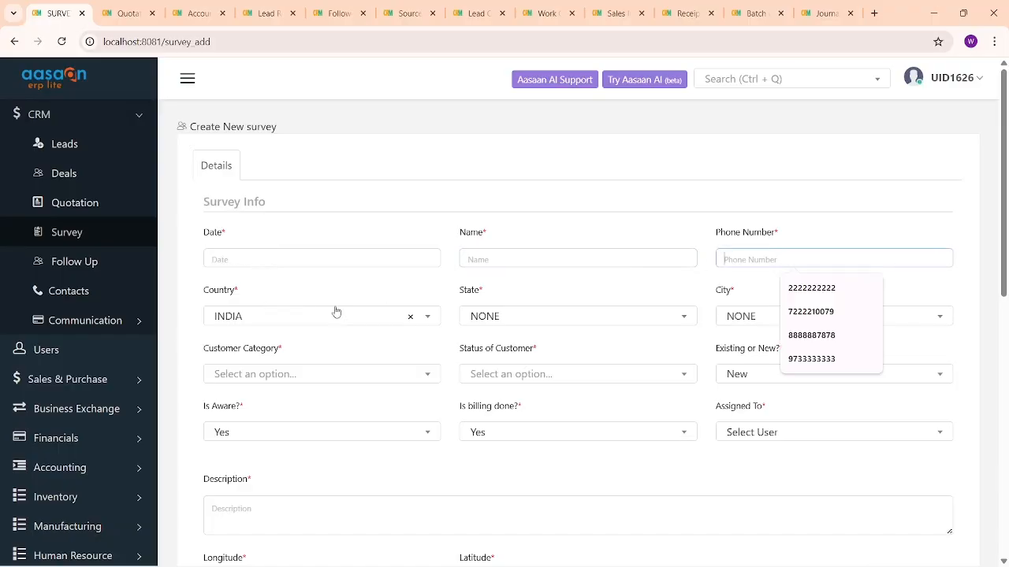
scroll(698, 295, down, 2)
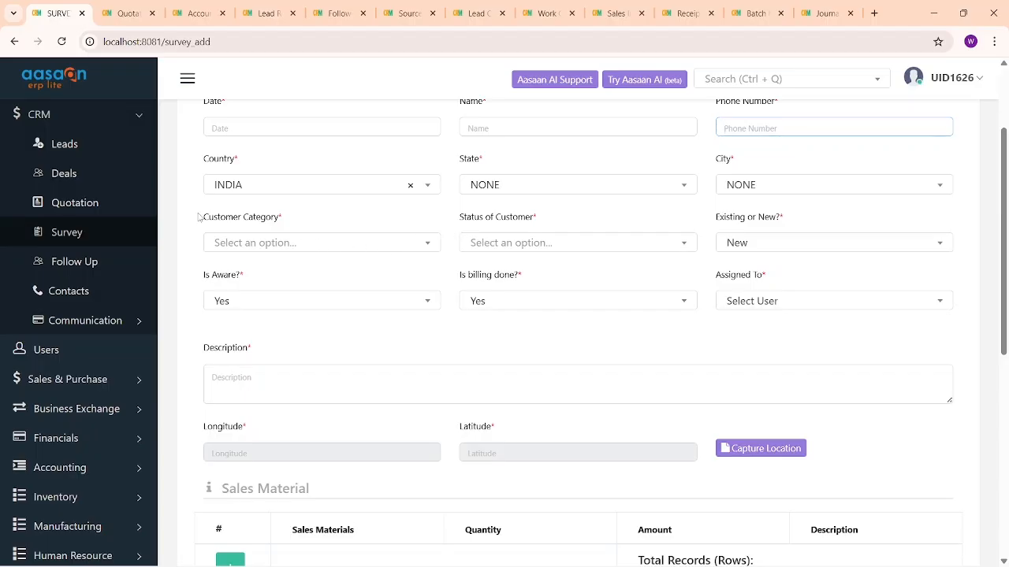
drag(200, 218, 311, 211)
drag(388, 213, 593, 223)
drag(782, 224, 676, 231)
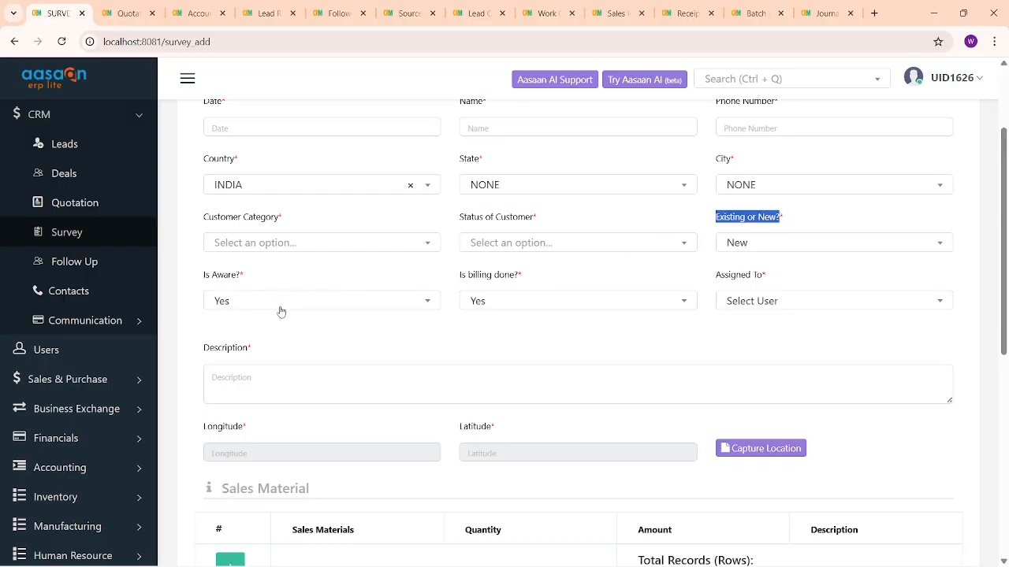
click(563, 306)
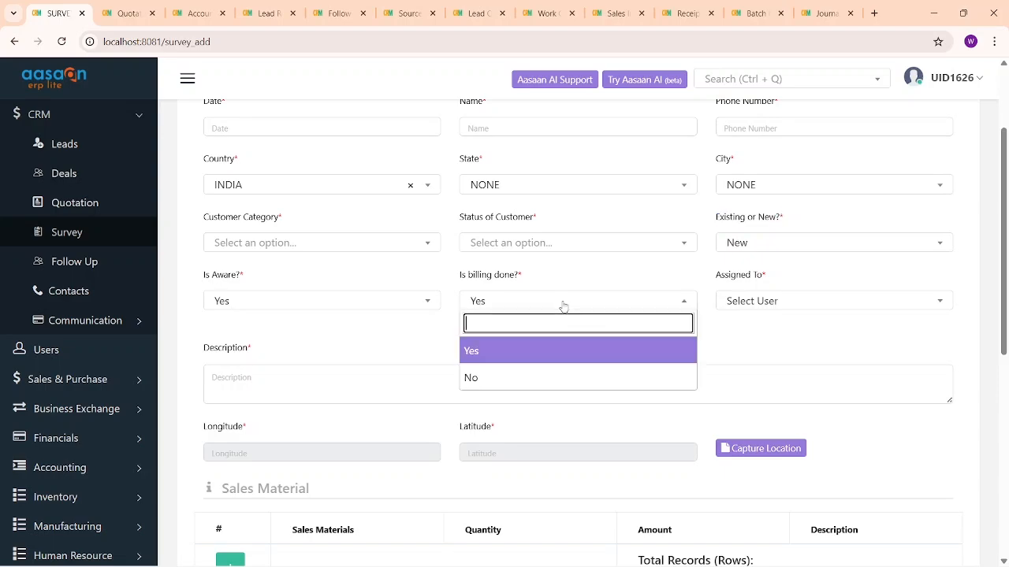
click(858, 341)
click(822, 307)
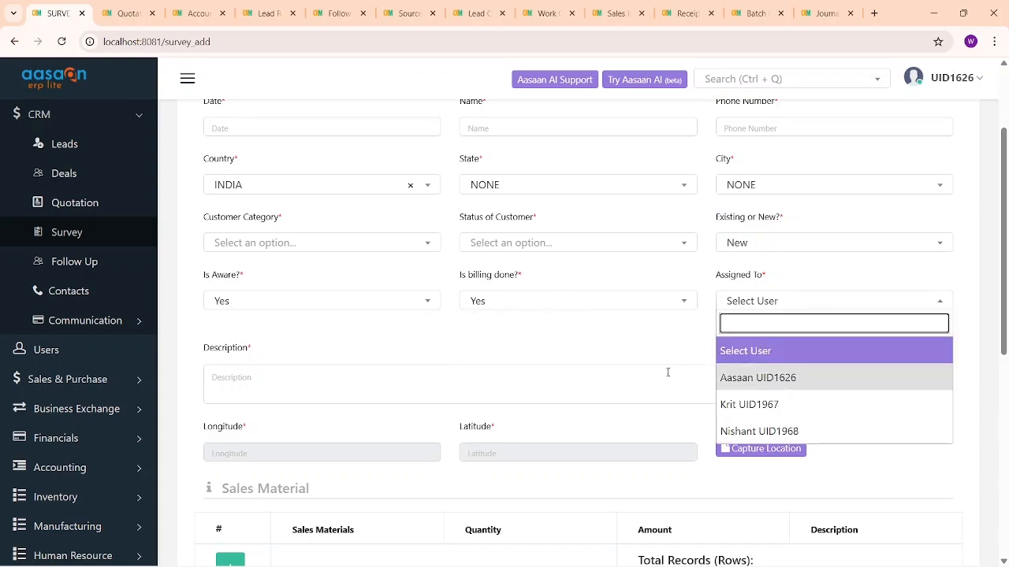
click(607, 342)
scroll(336, 341, down, 1)
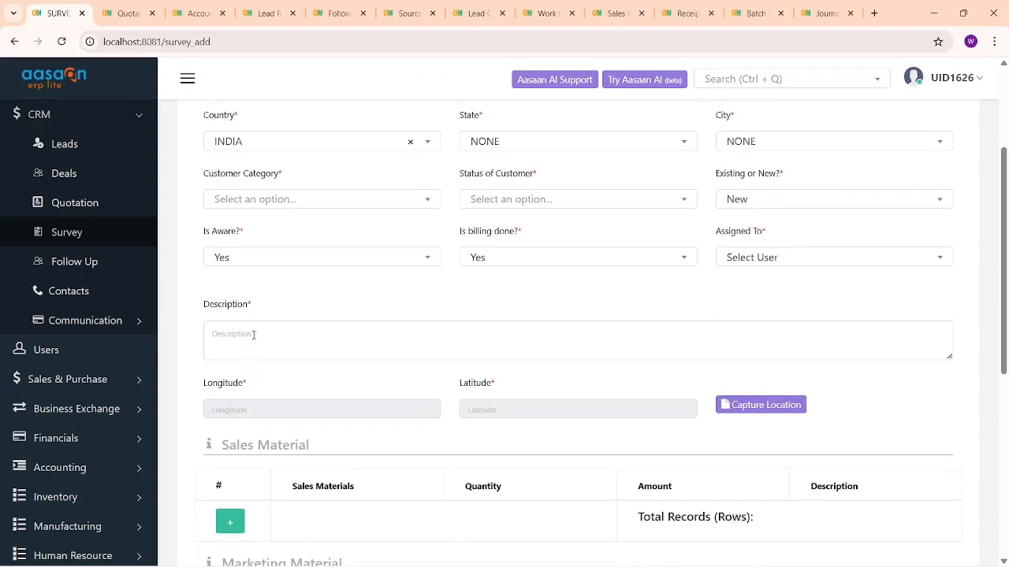
click(359, 354)
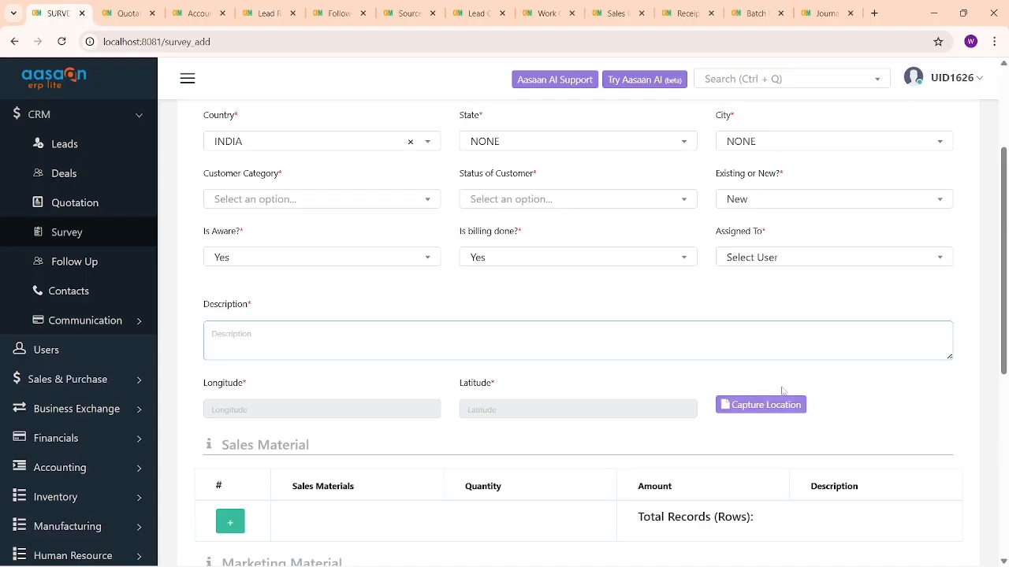
Add a Sales Material row to the survey and browse its item options and Quantity field without filling them in.
scroll(373, 368, down, 2)
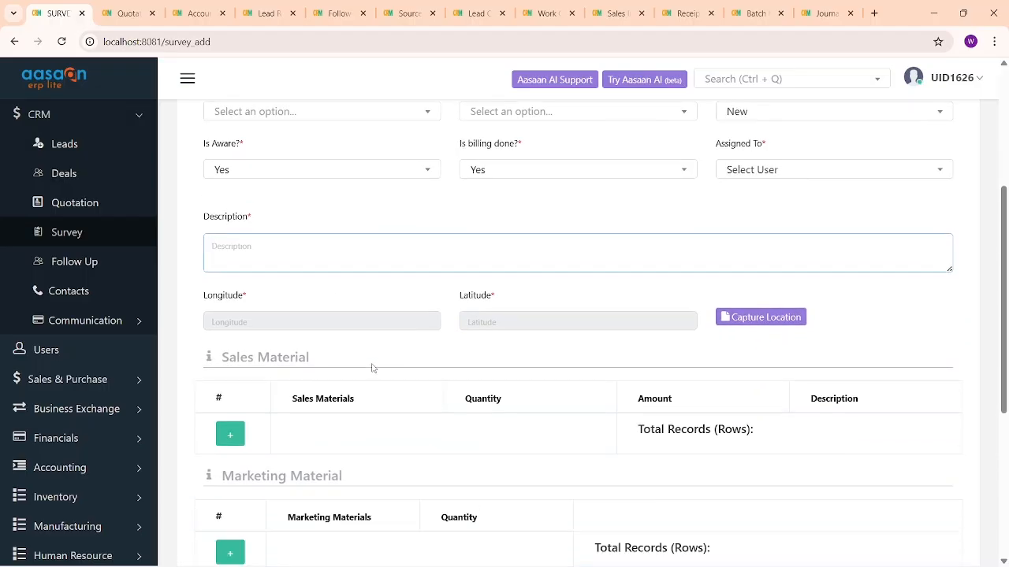
scroll(373, 368, down, 2)
click(233, 349)
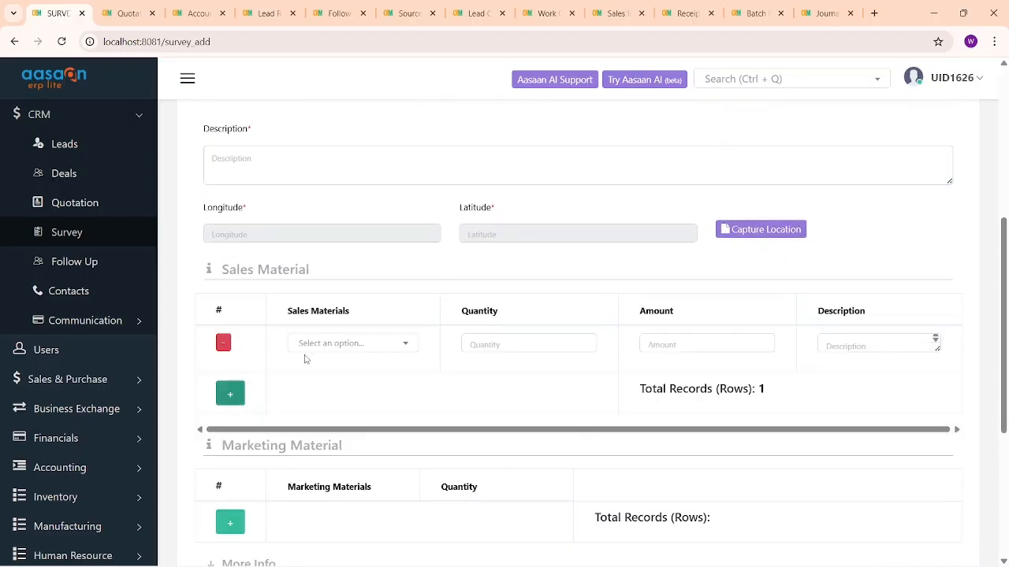
click(384, 345)
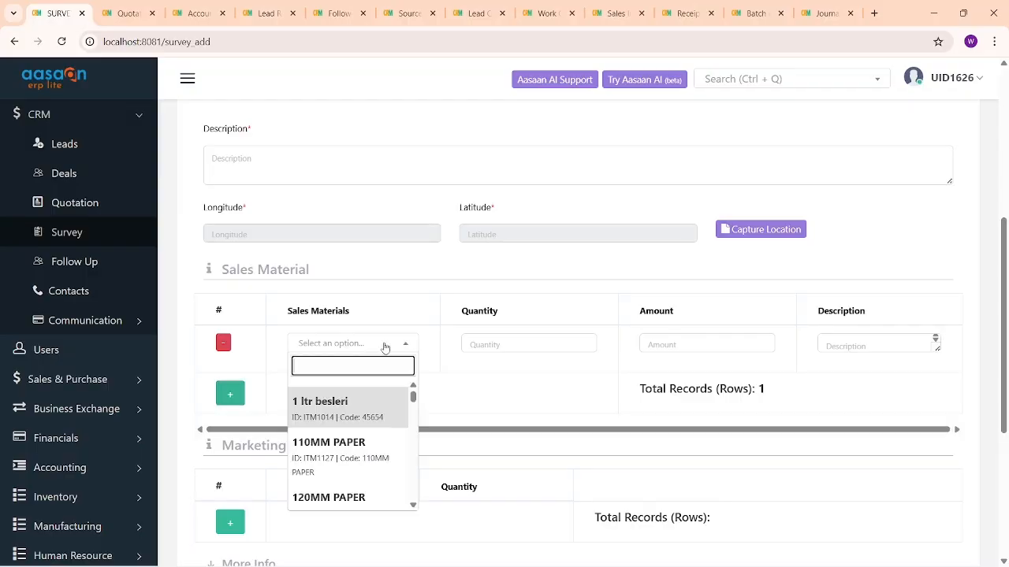
click(548, 349)
click(463, 403)
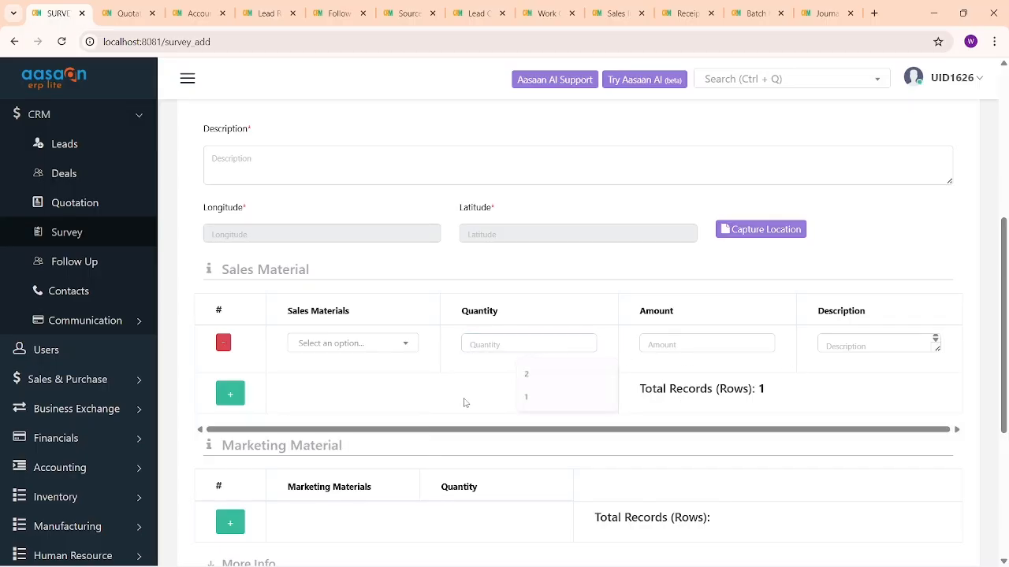
Add an empty row to the survey's Marketing Material table.
scroll(355, 292, down, 1)
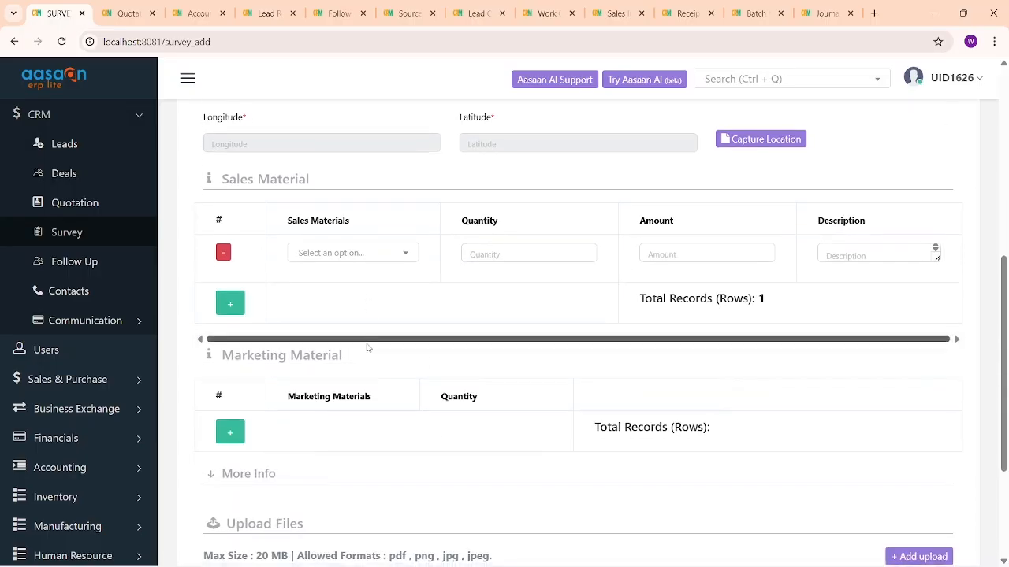
scroll(367, 349, down, 1)
drag(223, 268, 364, 293)
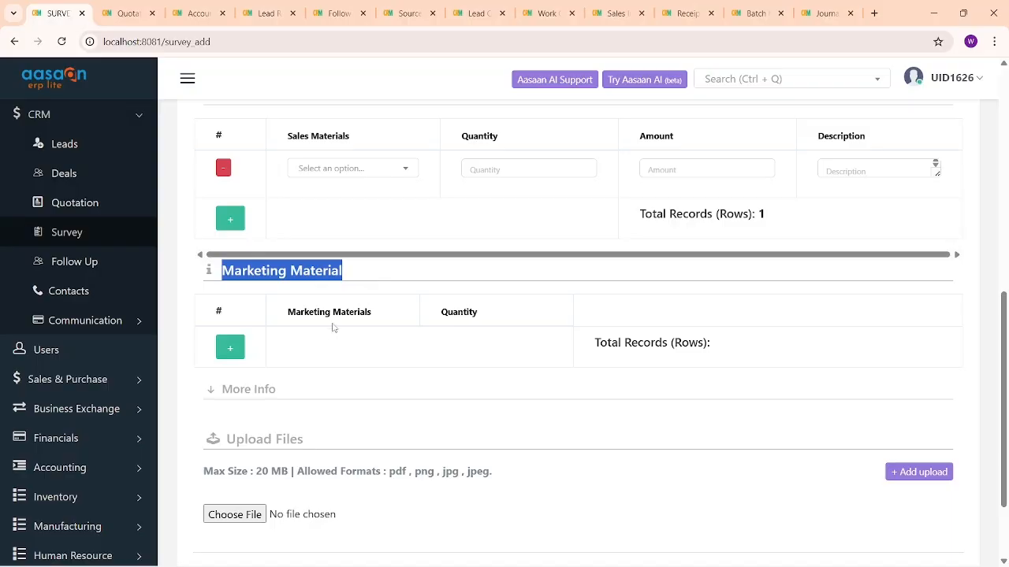
click(230, 347)
Open the inventory's Items/Services list in a new browser tab and start a new item.
scroll(89, 363, down, 2)
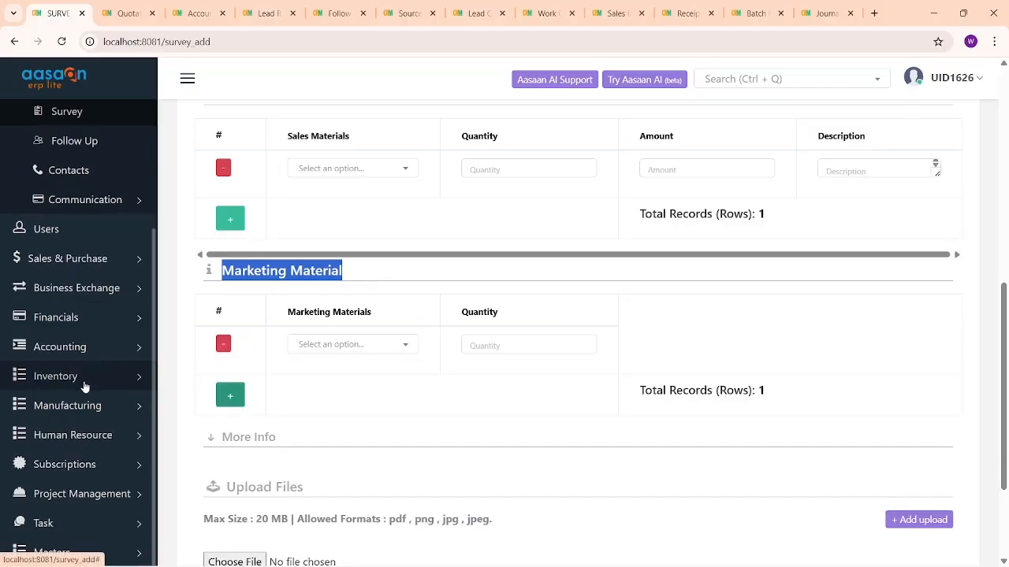
click(83, 378)
right_click(81, 228)
click(128, 243)
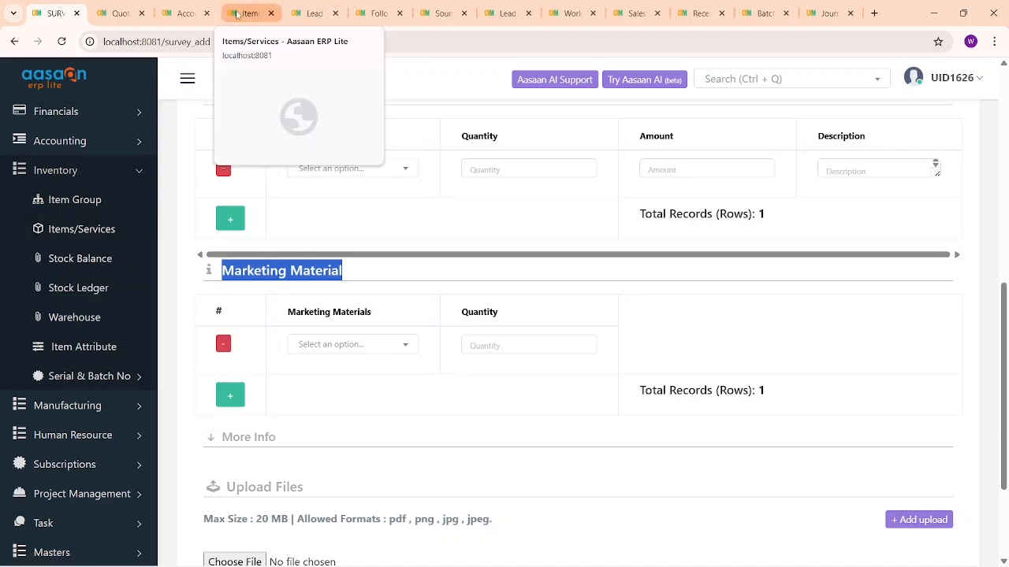
click(240, 8)
click(186, 170)
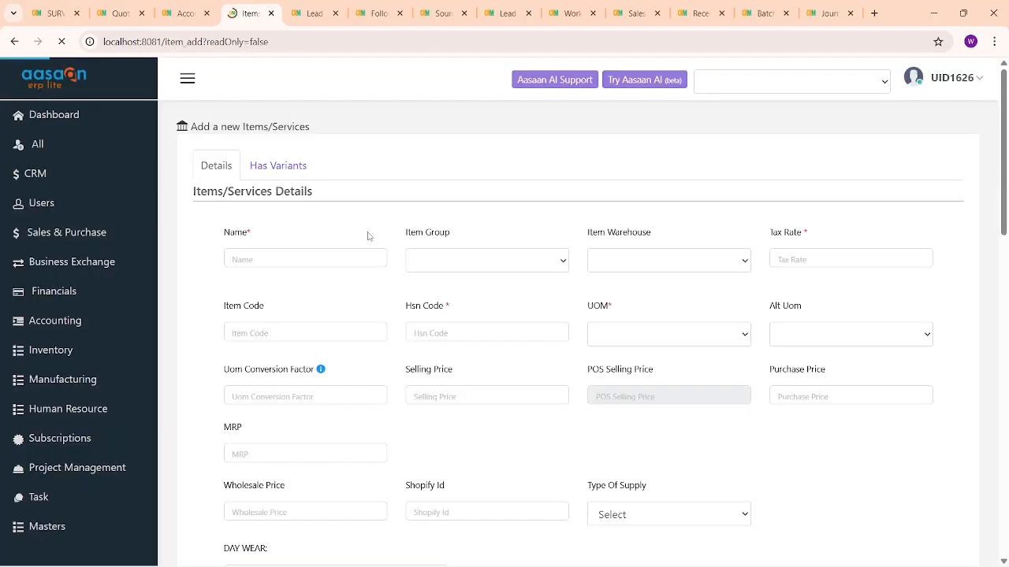
Mark the new item with the Is Marketing Material? option.
scroll(360, 250, down, 3)
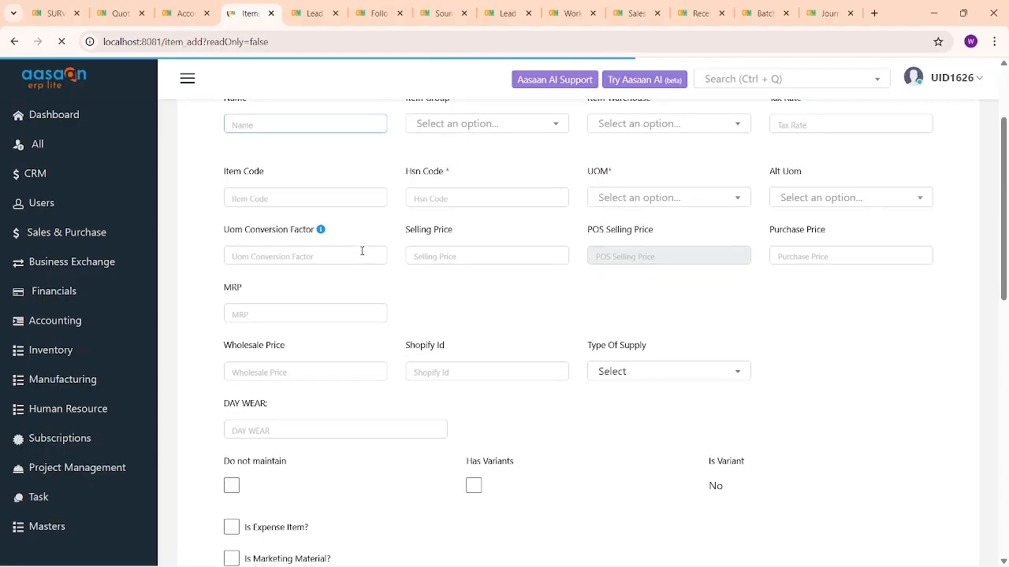
scroll(361, 251, down, 3)
drag(244, 343, 351, 349)
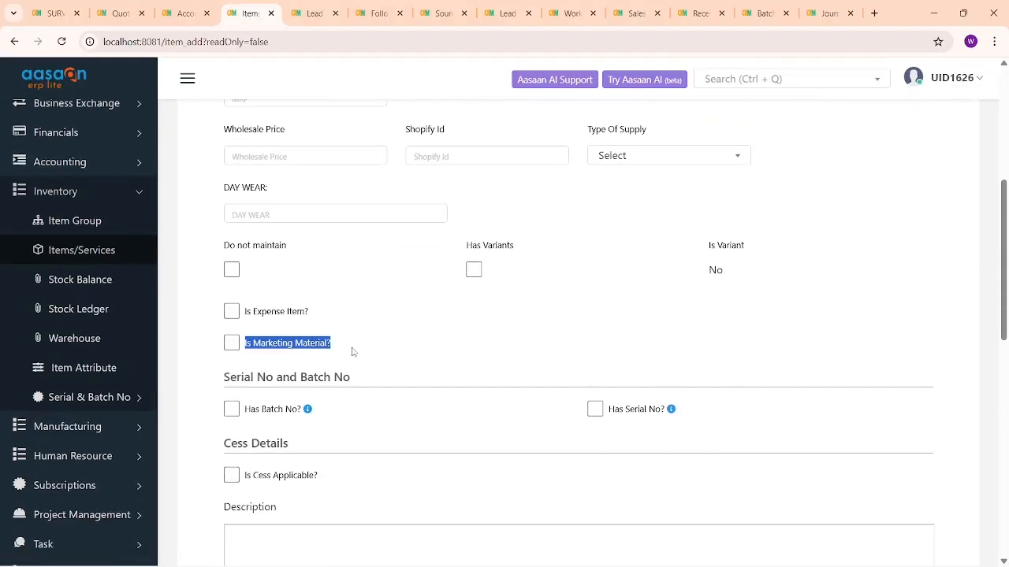
click(231, 344)
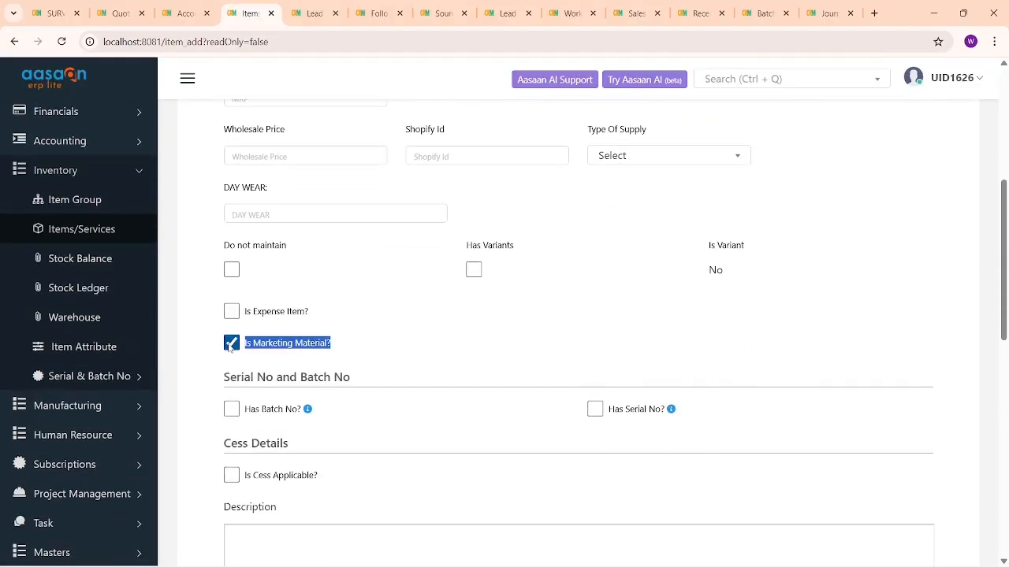
Return to the survey form and examine the Marketing Material row's item selection and Quantity field.
click(50, 12)
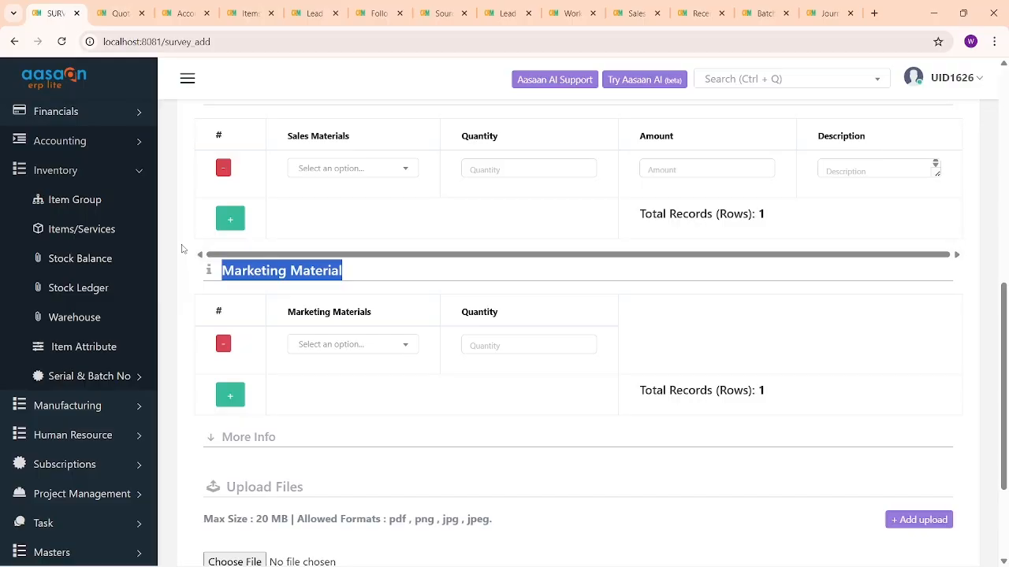
click(352, 297)
drag(222, 271, 341, 272)
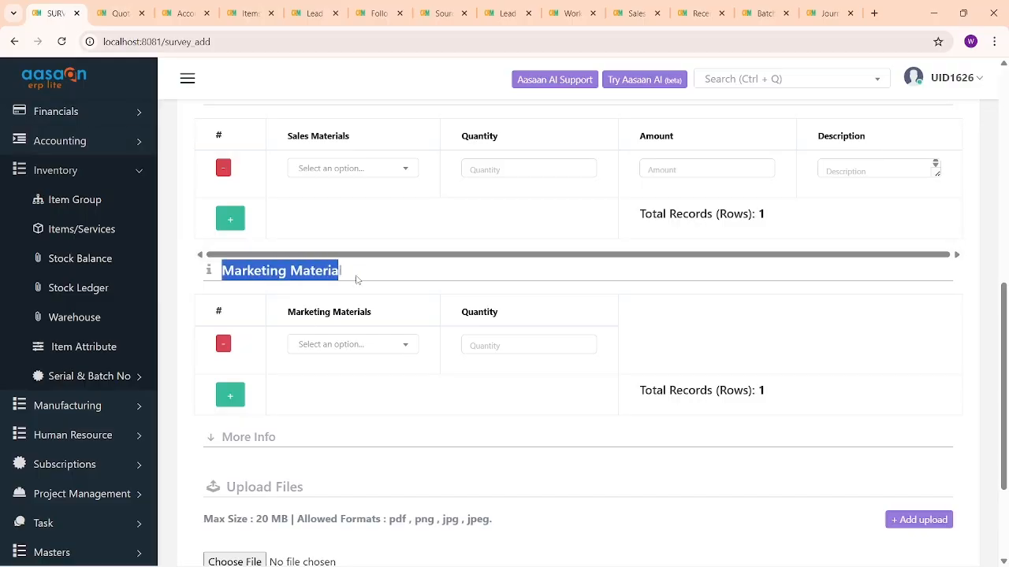
drag(297, 328, 353, 349)
click(354, 345)
click(513, 338)
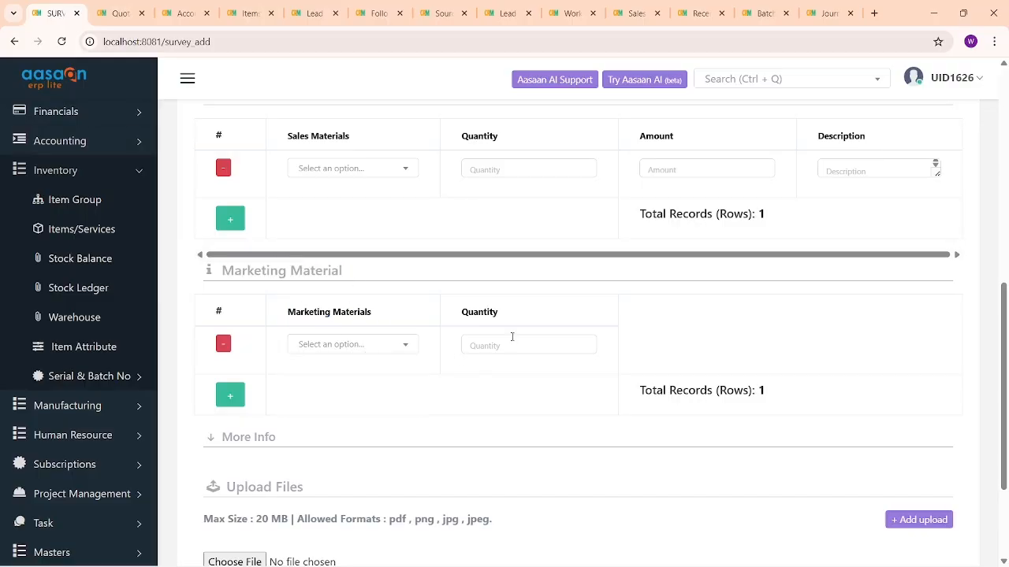
Expand the survey's More Info section and examine its Order Value and Paid Order fields down to the file upload area.
scroll(576, 374, down, 2)
click(297, 282)
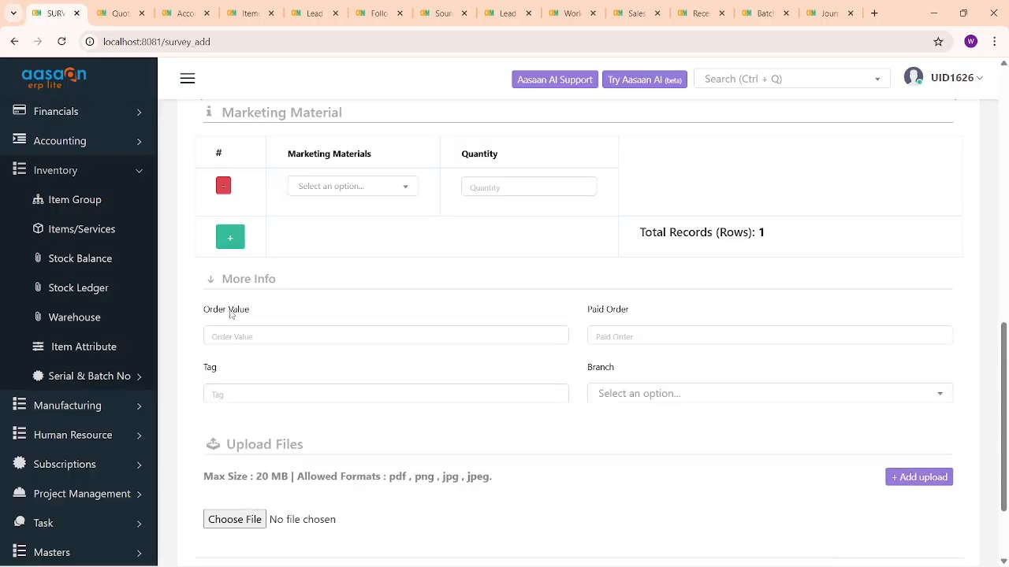
drag(210, 309, 242, 320)
drag(635, 313, 586, 311)
triple_click(243, 312)
scroll(712, 401, down, 3)
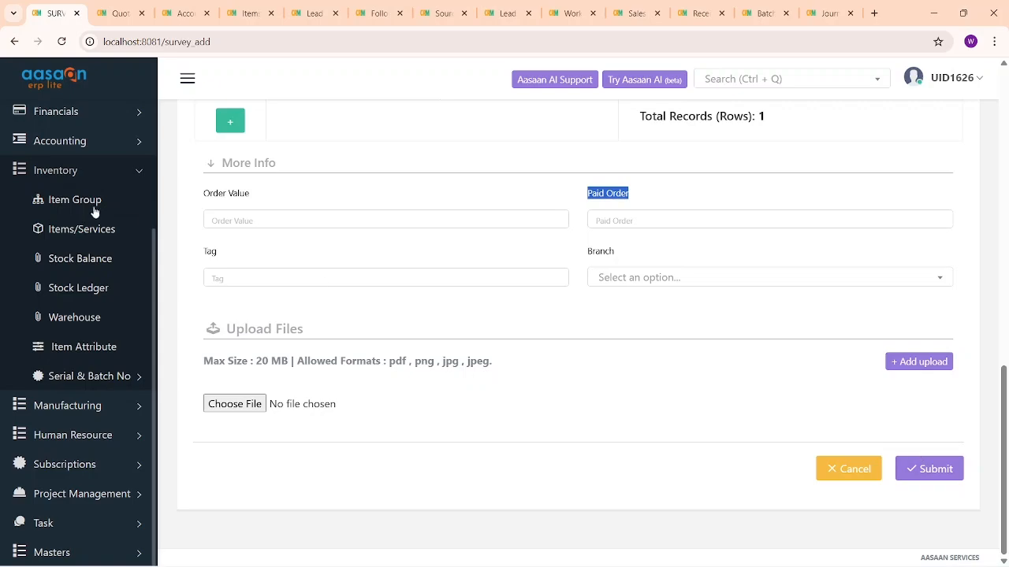
Go back to the survey list, open survey SV1012, and examine its details, photos and location map.
scroll(78, 224, up, 3)
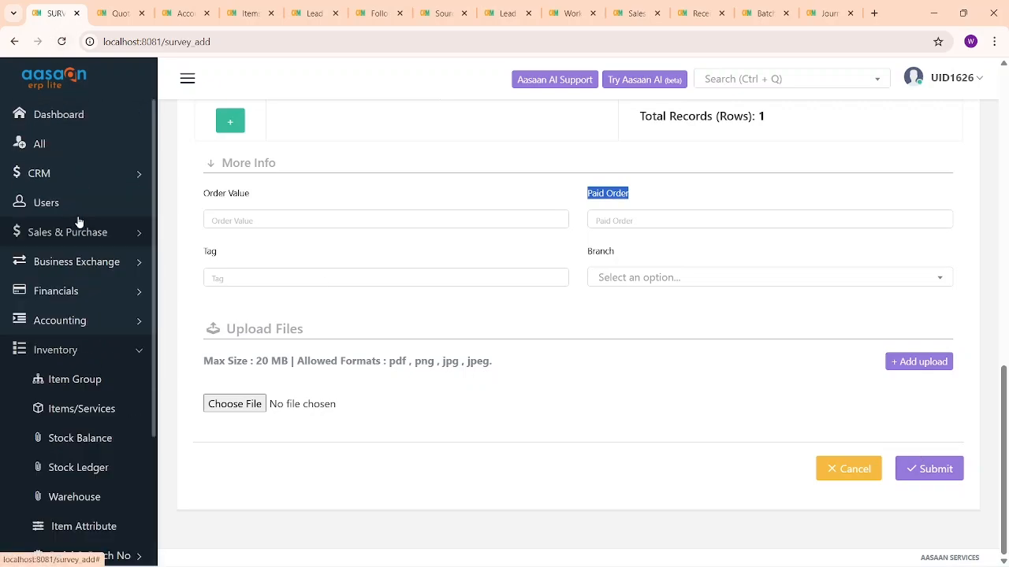
click(78, 173)
click(95, 293)
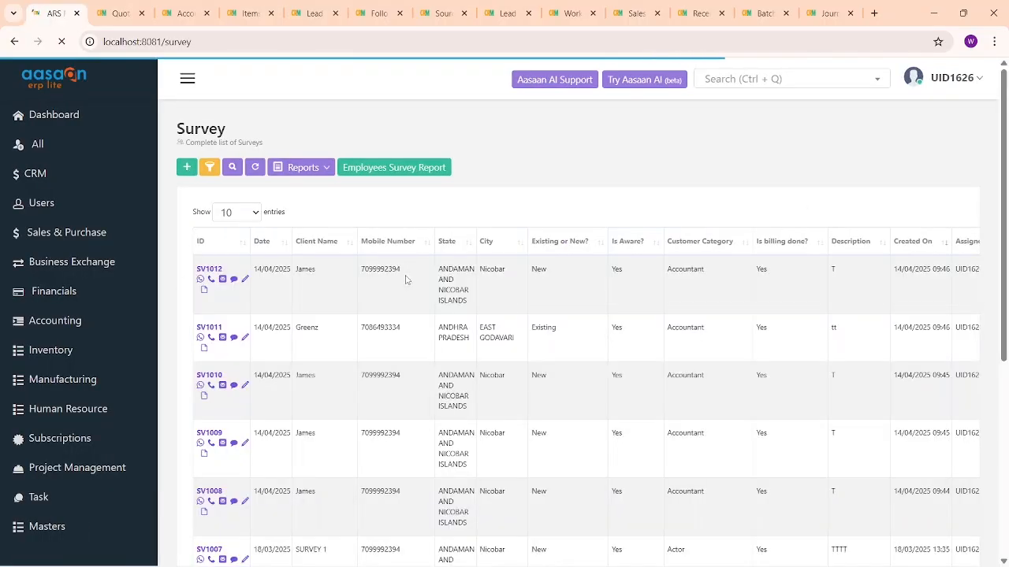
click(209, 268)
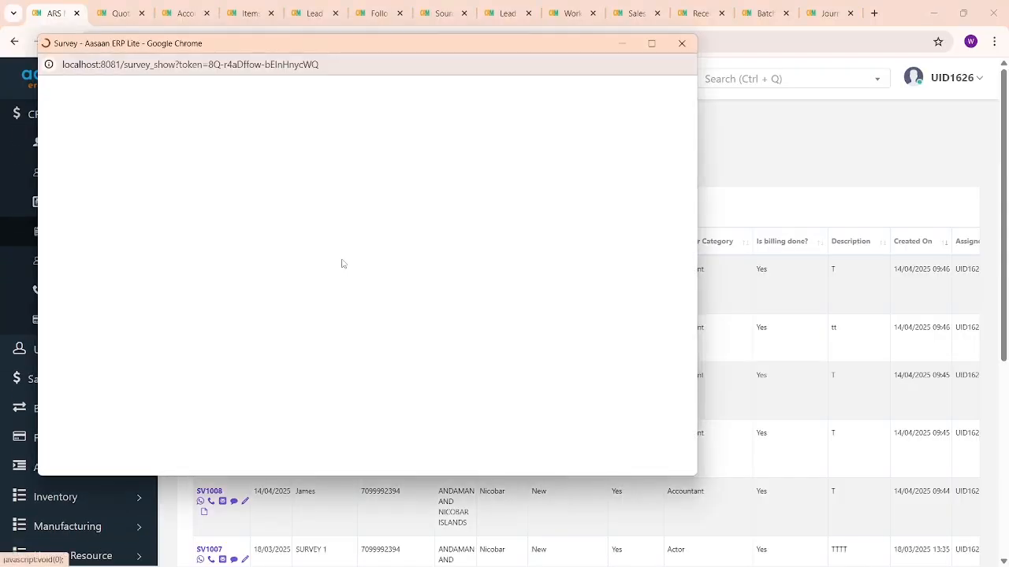
scroll(341, 264, down, 2)
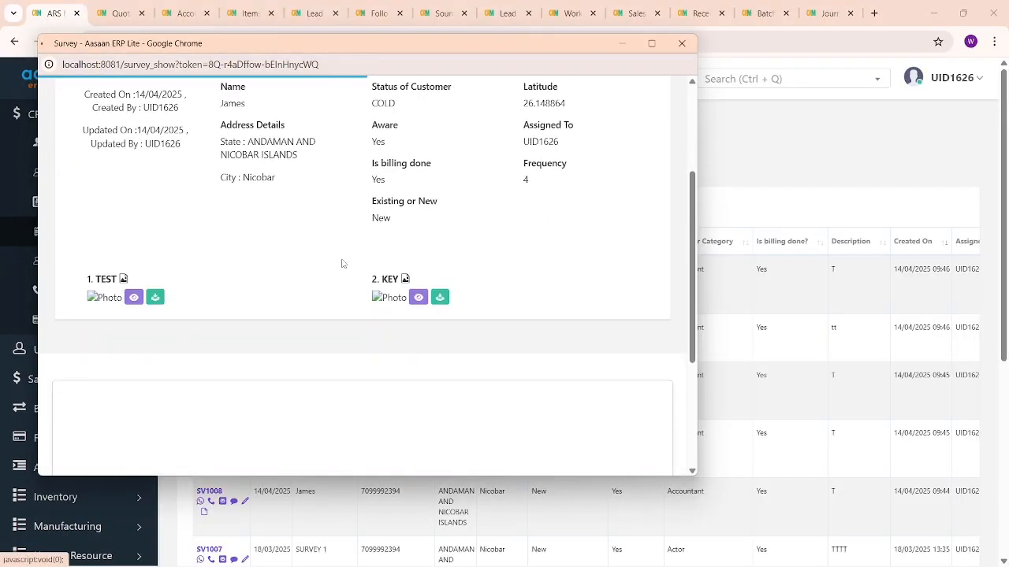
scroll(341, 264, down, 1)
scroll(213, 185, down, 2)
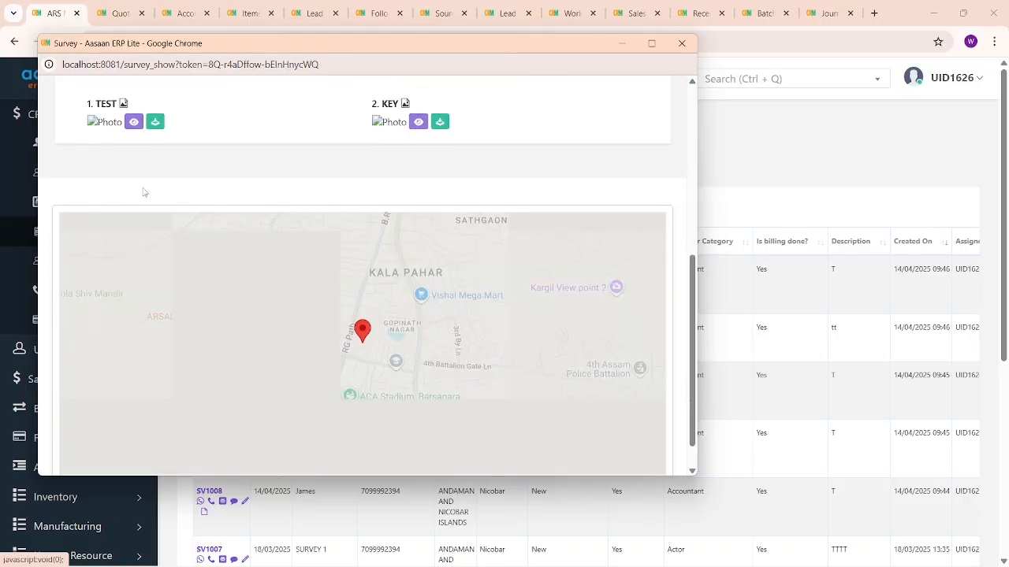
scroll(347, 228, down, 1)
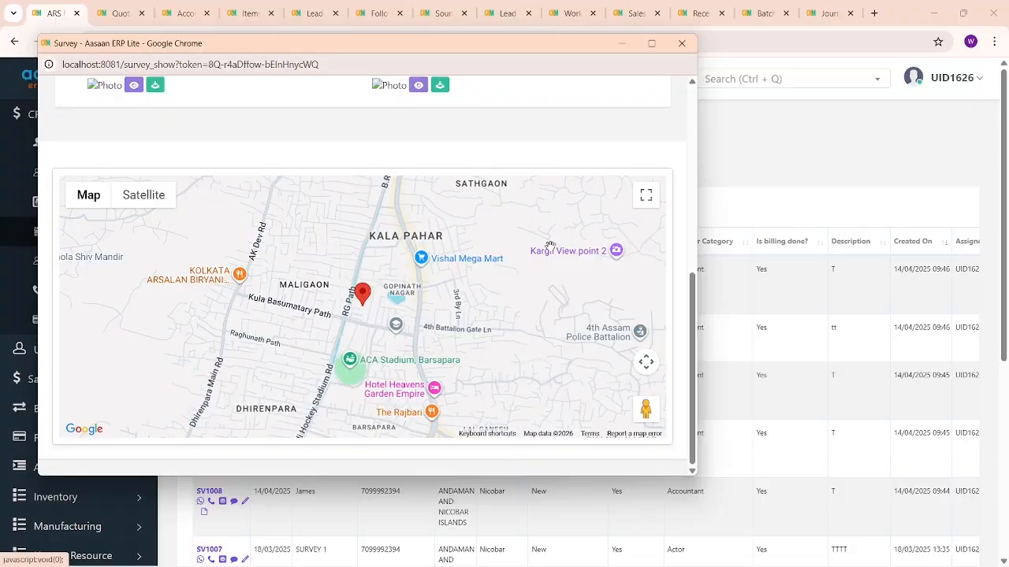
Close the survey details and examine the survey list's Mobile Number, Assigned To and Frequency columns for survey SV1012.
click(682, 44)
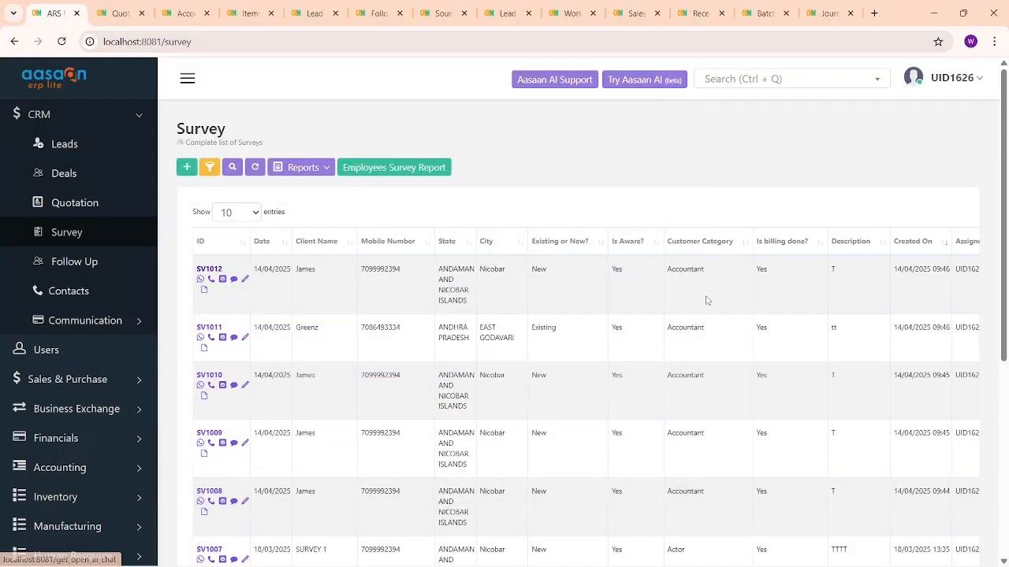
drag(827, 302, 966, 284)
click(897, 283)
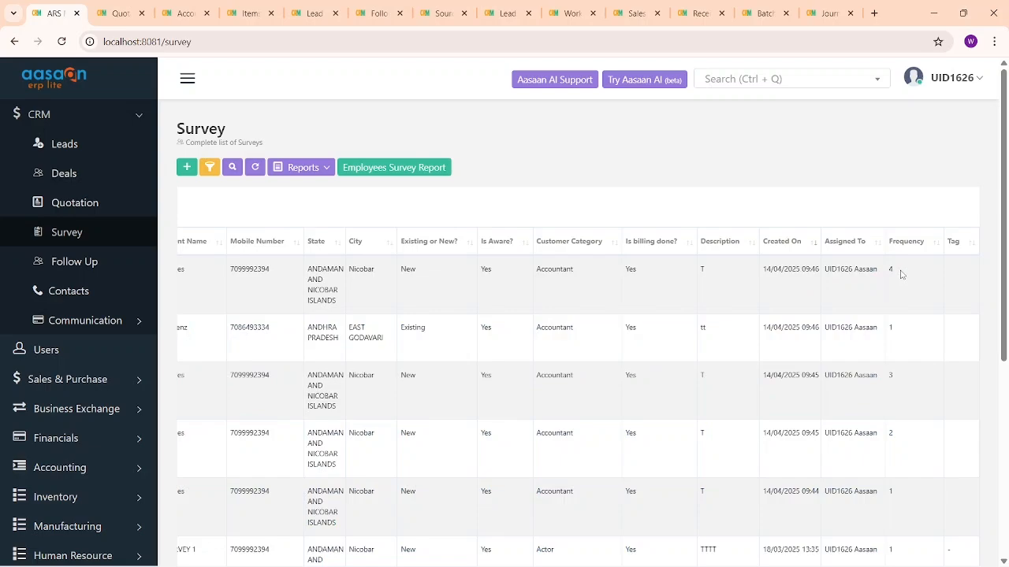
drag(901, 274, 824, 269)
drag(230, 270, 254, 270)
click(898, 272)
scroll(619, 307, left, 3)
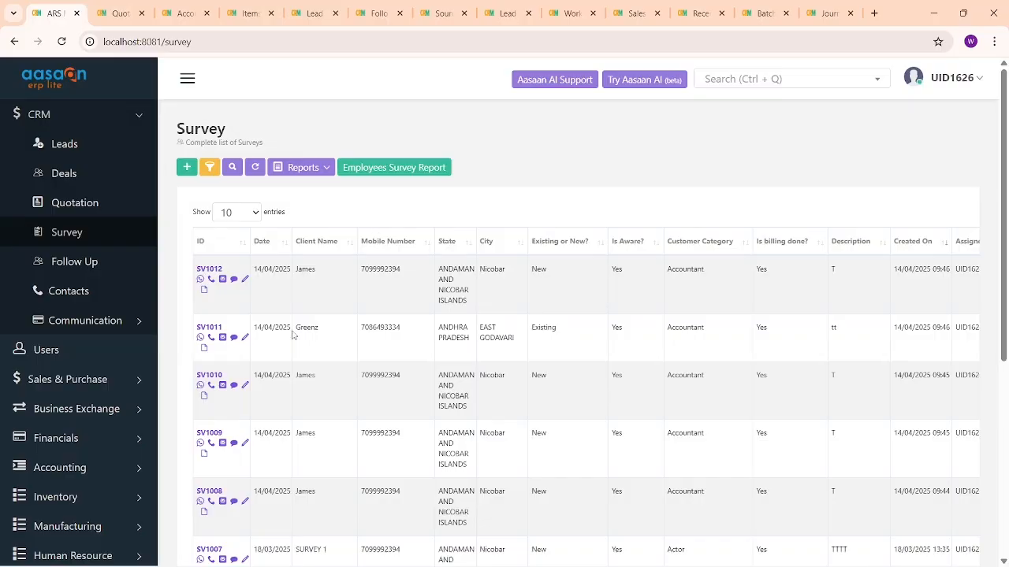
Open the Contacts list, start a new contact, and examine the form's Account and Report To options.
click(101, 300)
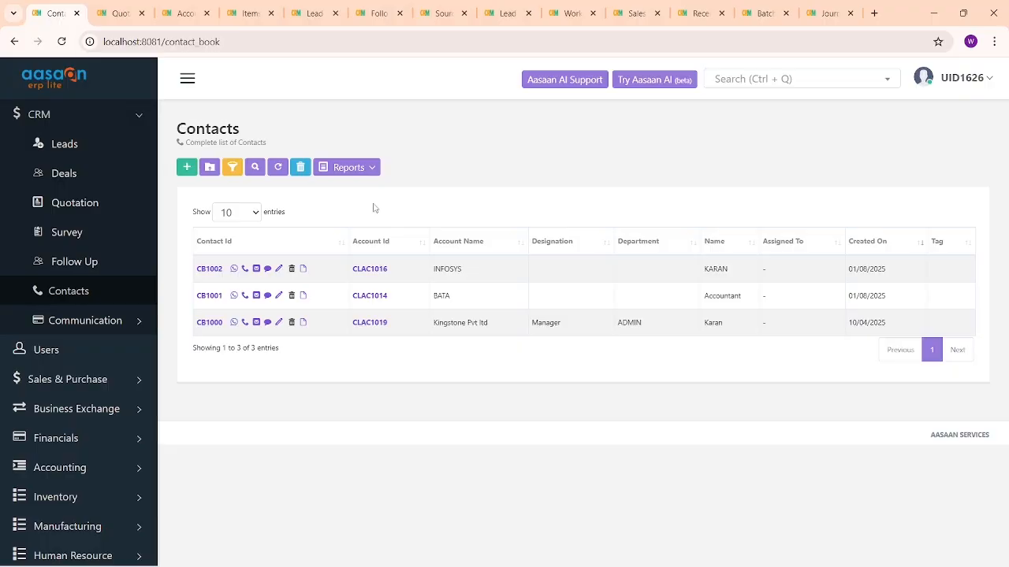
click(187, 167)
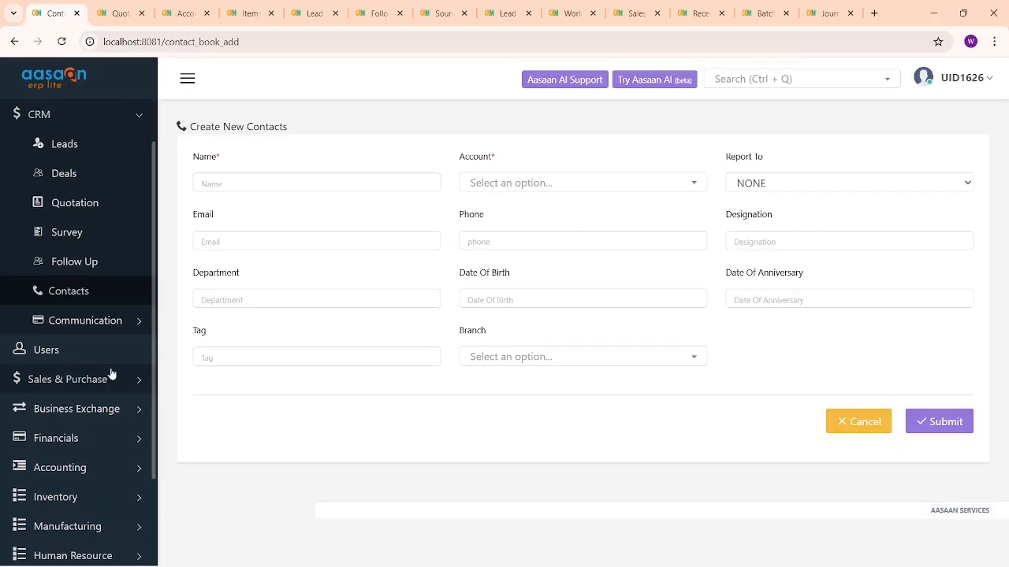
click(646, 181)
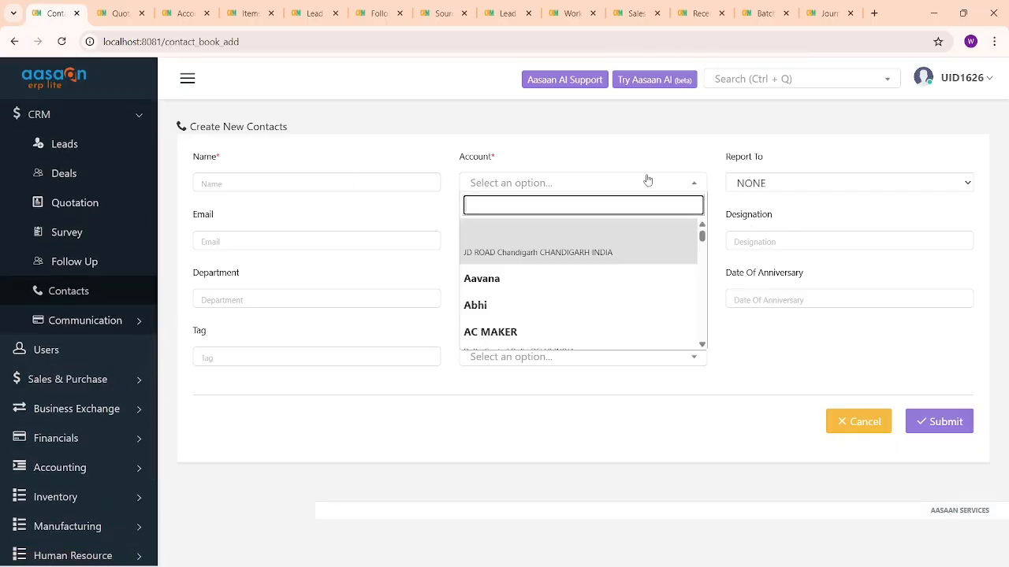
click(743, 380)
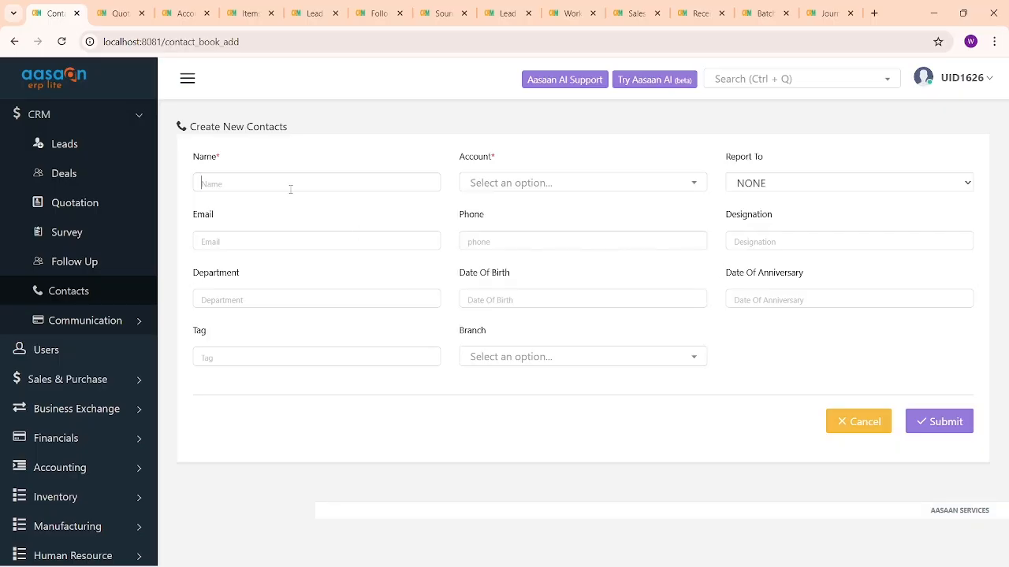
drag(731, 156, 772, 158)
click(783, 183)
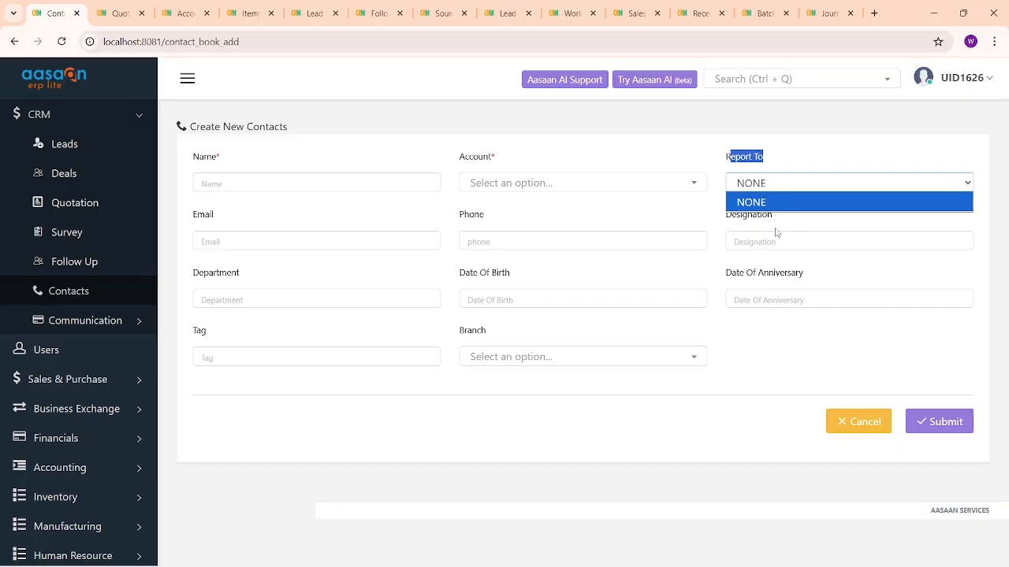
click(680, 184)
click(384, 221)
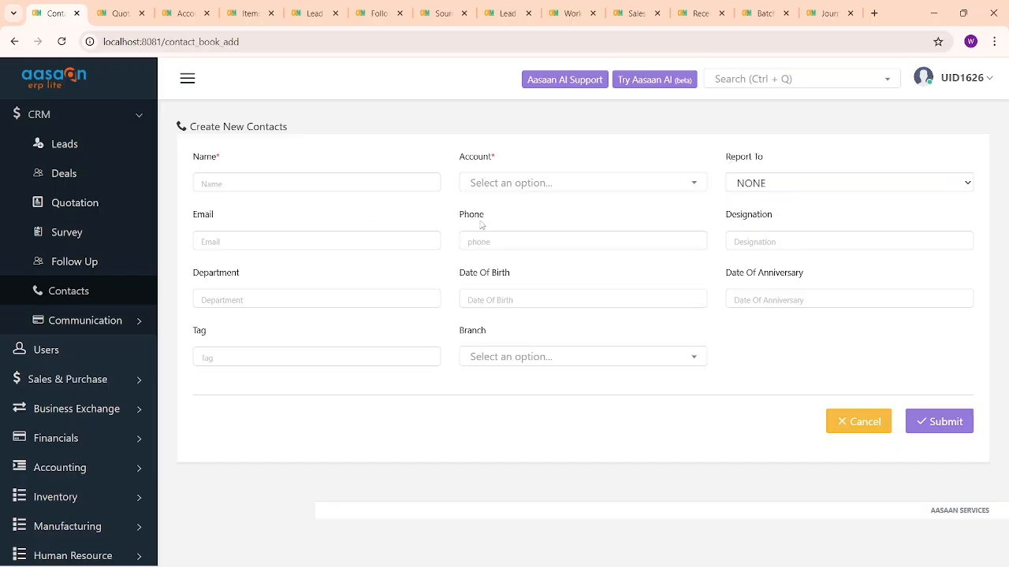
Set the new contact's Account to AC MAKER and examine the Phone, Report To and Designation fields.
drag(480, 225, 554, 223)
click(672, 231)
click(505, 190)
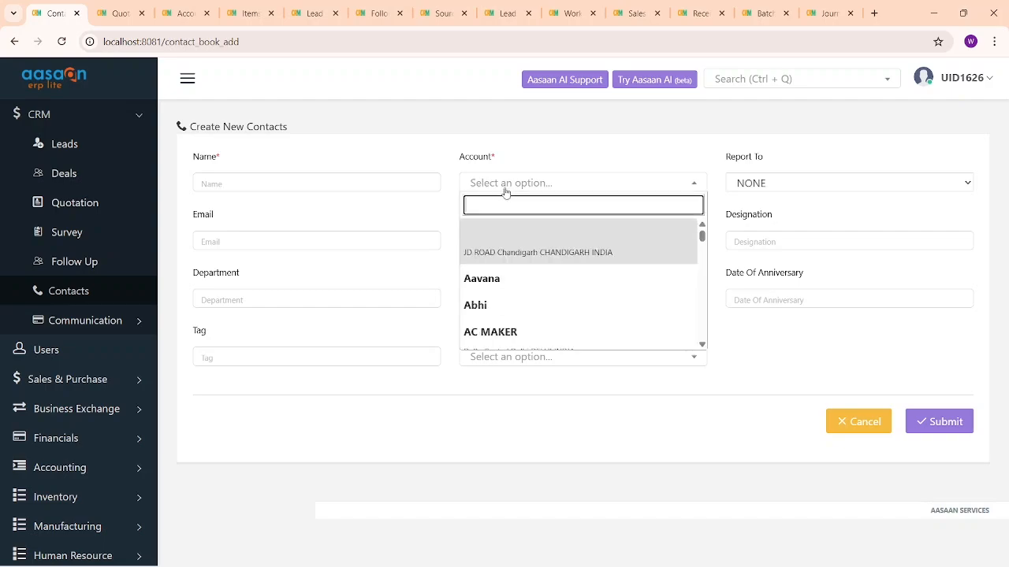
click(509, 331)
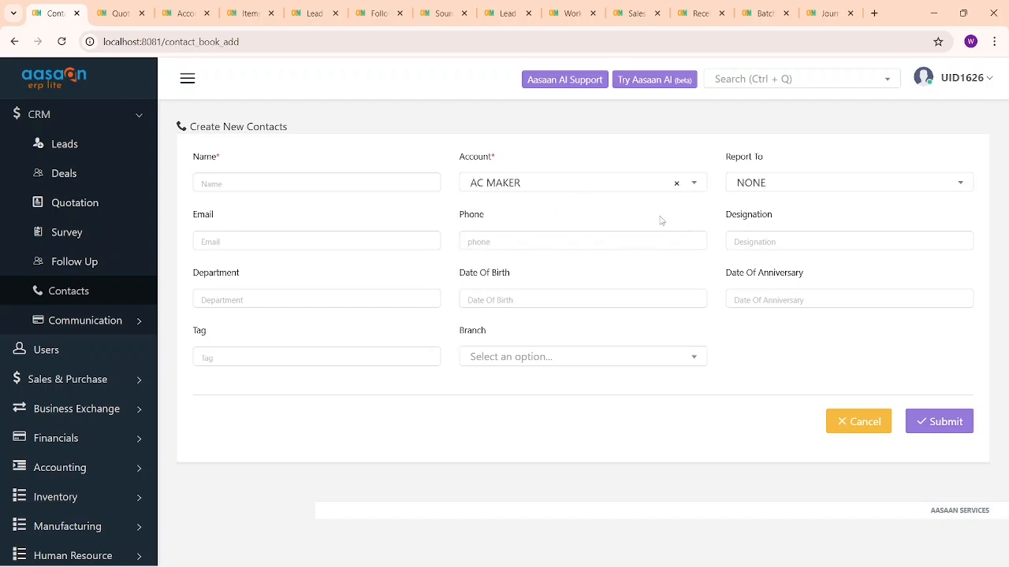
click(747, 234)
click(452, 235)
click(241, 189)
drag(724, 214, 776, 228)
click(763, 261)
Open the Automate Marketing list under CRM Communication and start a new bulk email/SMS.
click(99, 329)
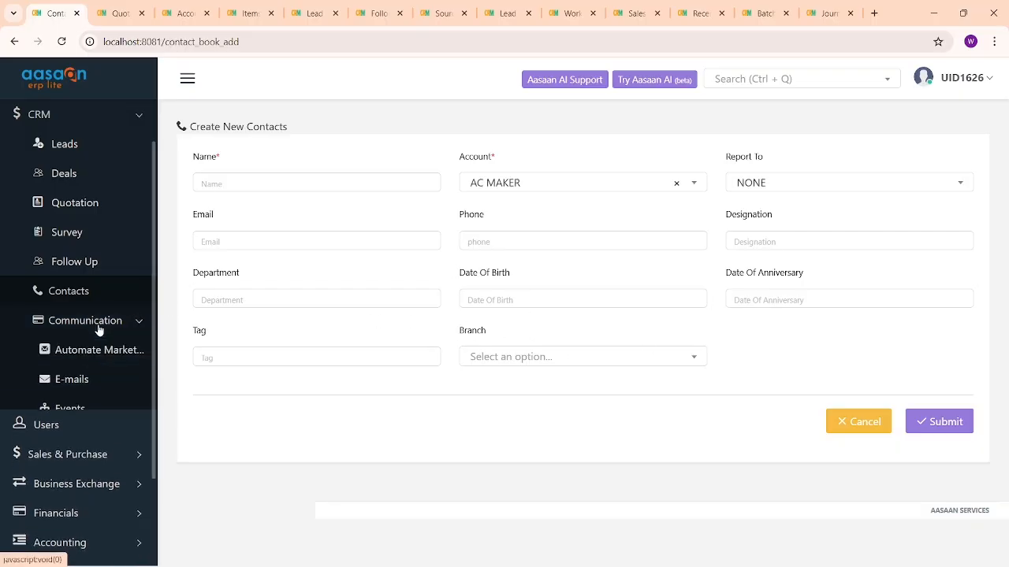
click(100, 354)
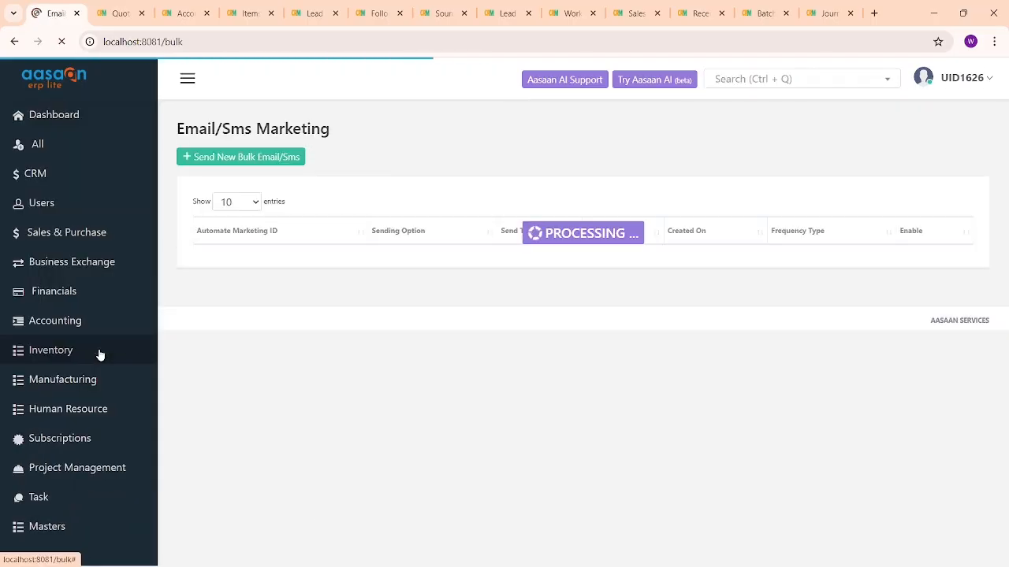
scroll(100, 355, down, 1)
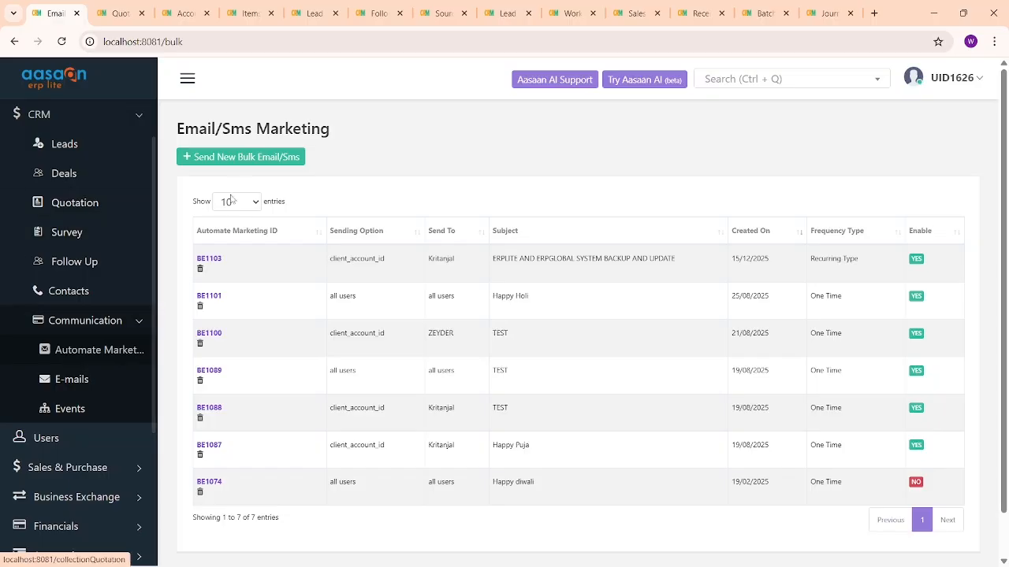
click(246, 159)
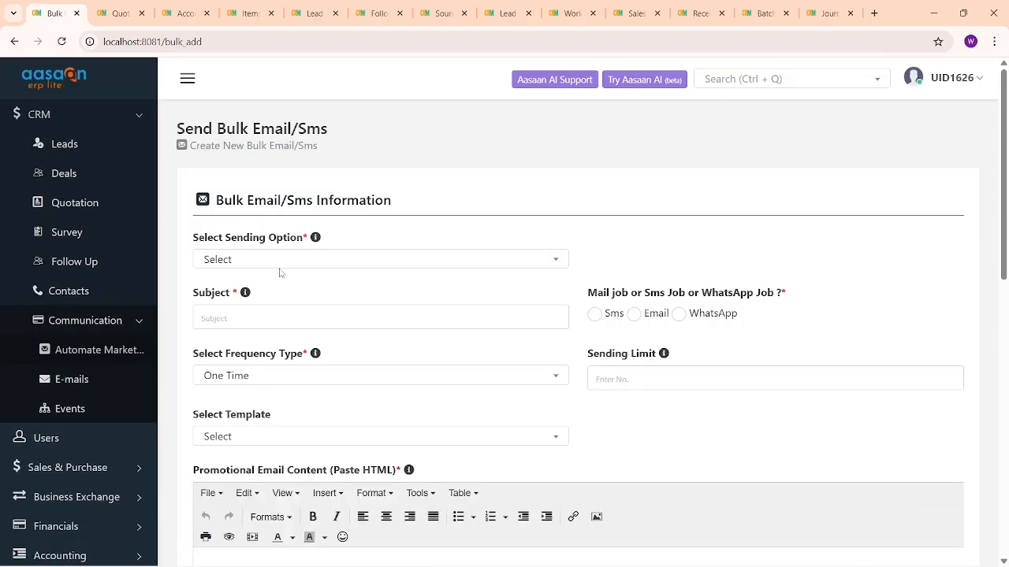
Set the sending option to Send By Profession and examine the profession choices and the other sending options.
click(281, 261)
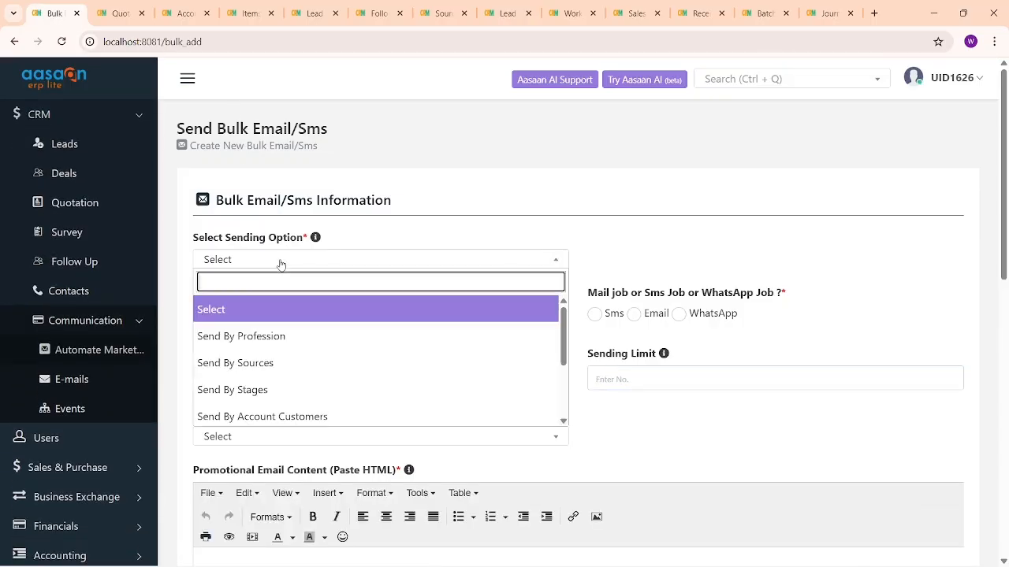
click(259, 336)
click(594, 268)
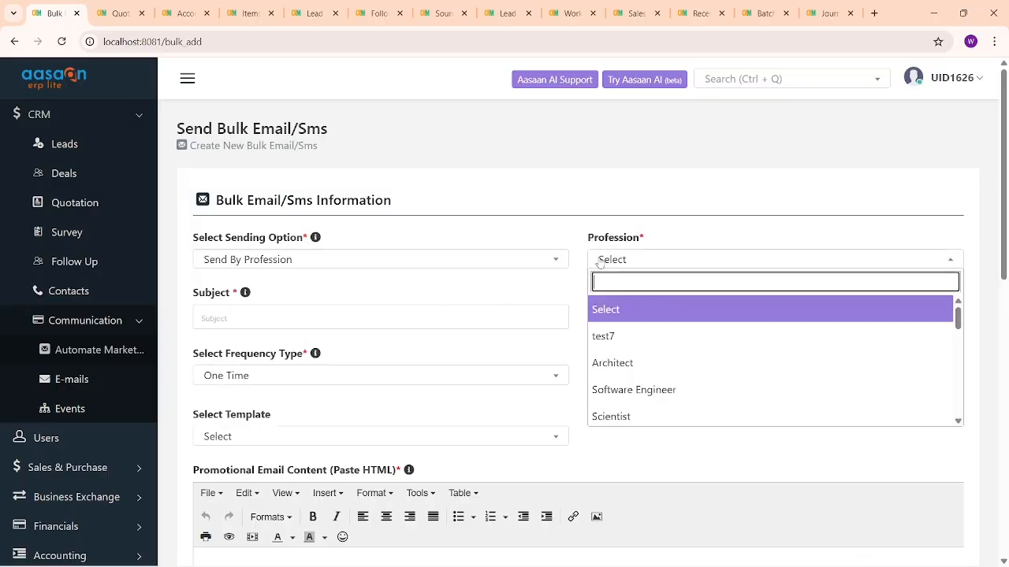
click(315, 267)
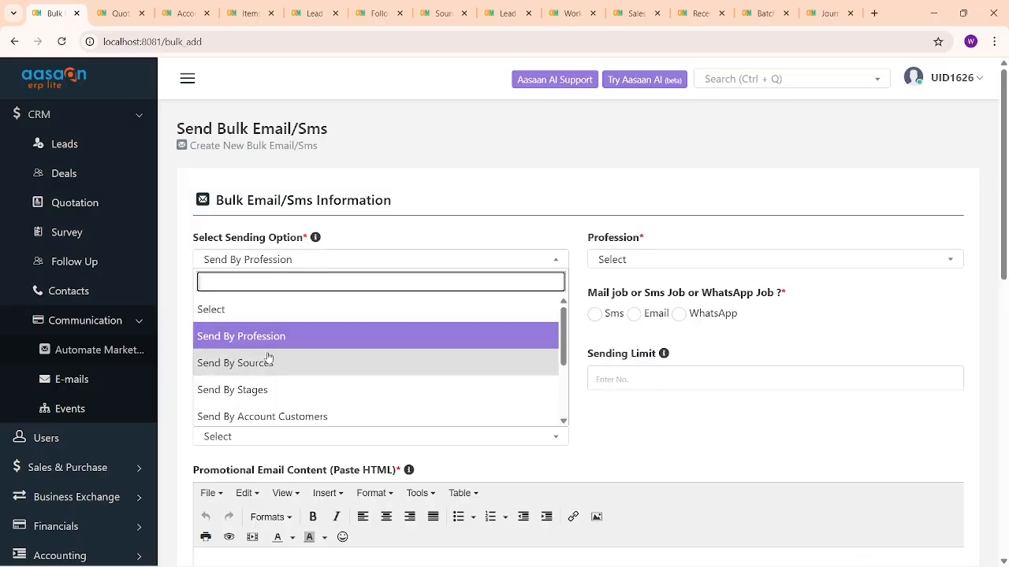
scroll(267, 353, down, 2)
scroll(273, 337, down, 1)
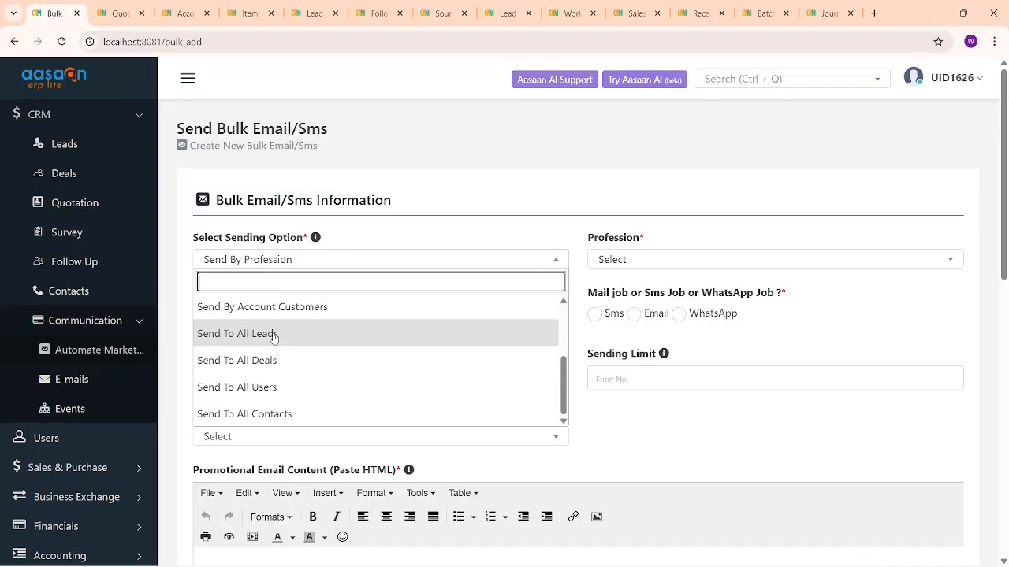
click(620, 410)
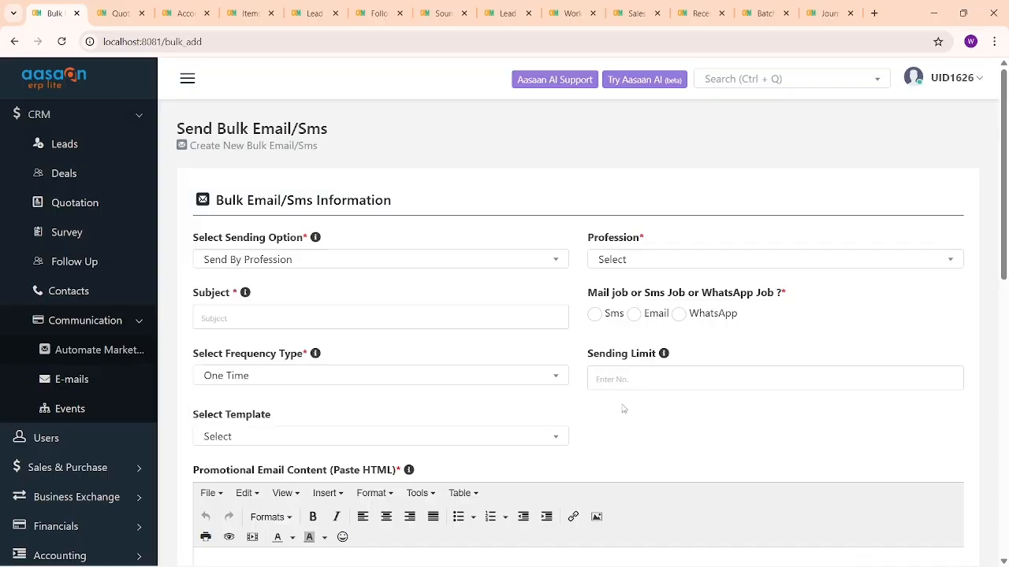
Set the bulk message's job type to Email and its frequency type to Recurring Type.
drag(588, 292, 803, 302)
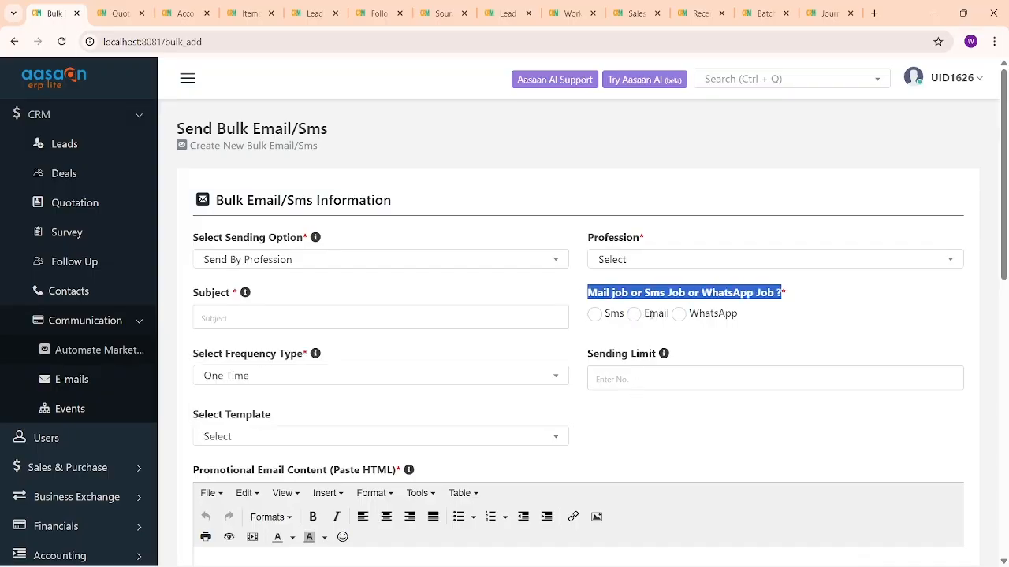
click(633, 314)
drag(206, 295, 233, 297)
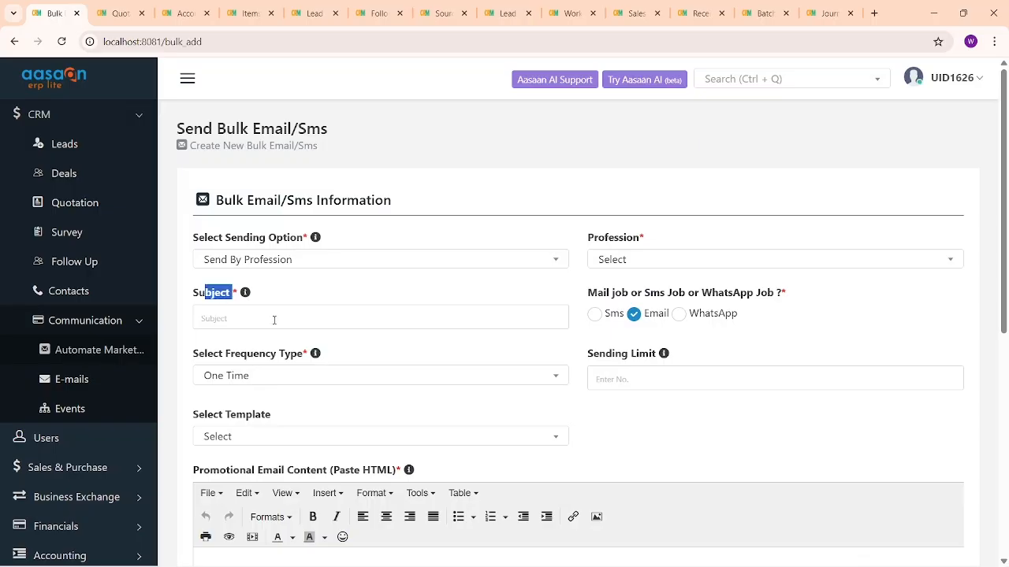
click(274, 320)
scroll(275, 320, down, 2)
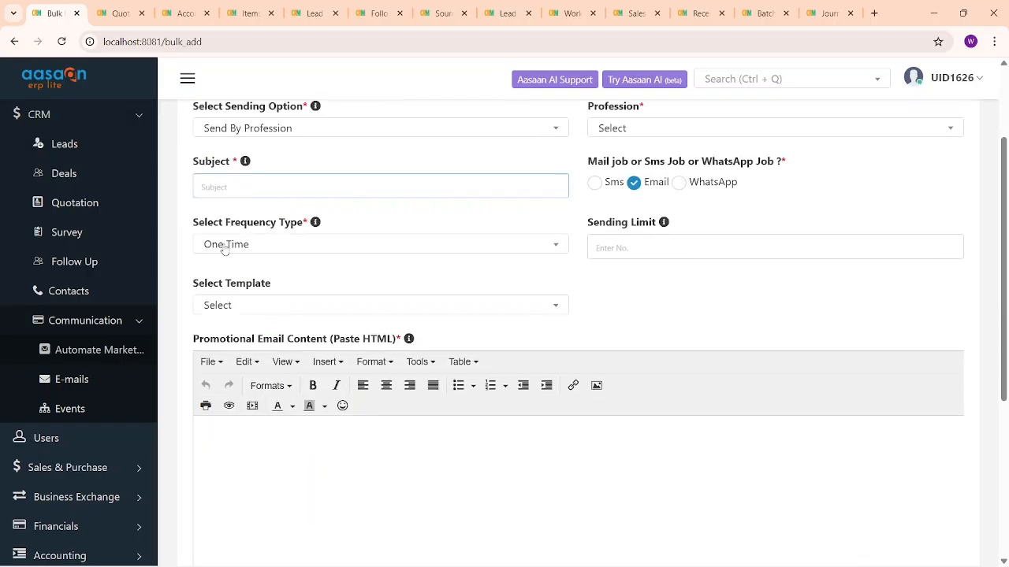
click(302, 249)
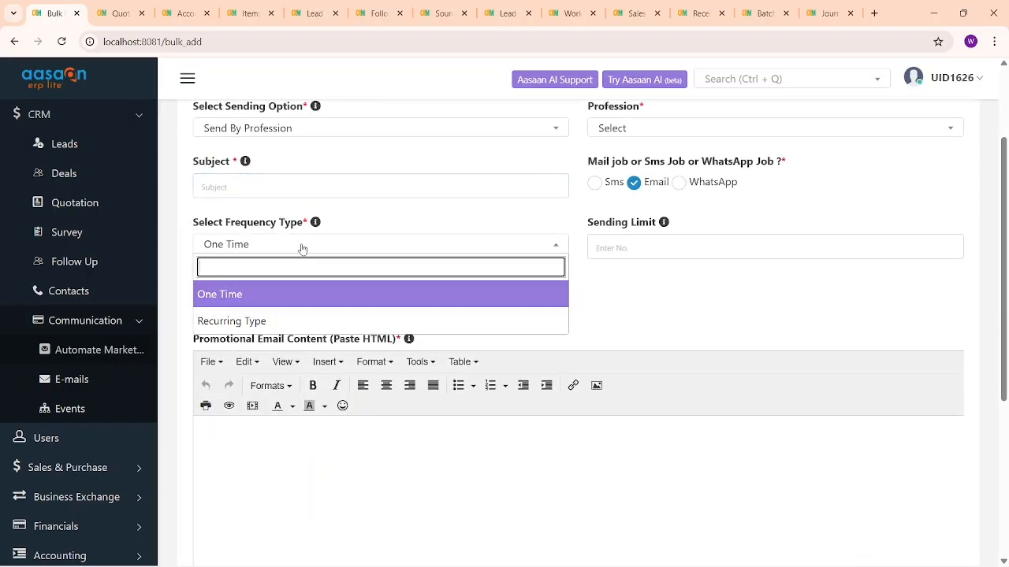
click(281, 322)
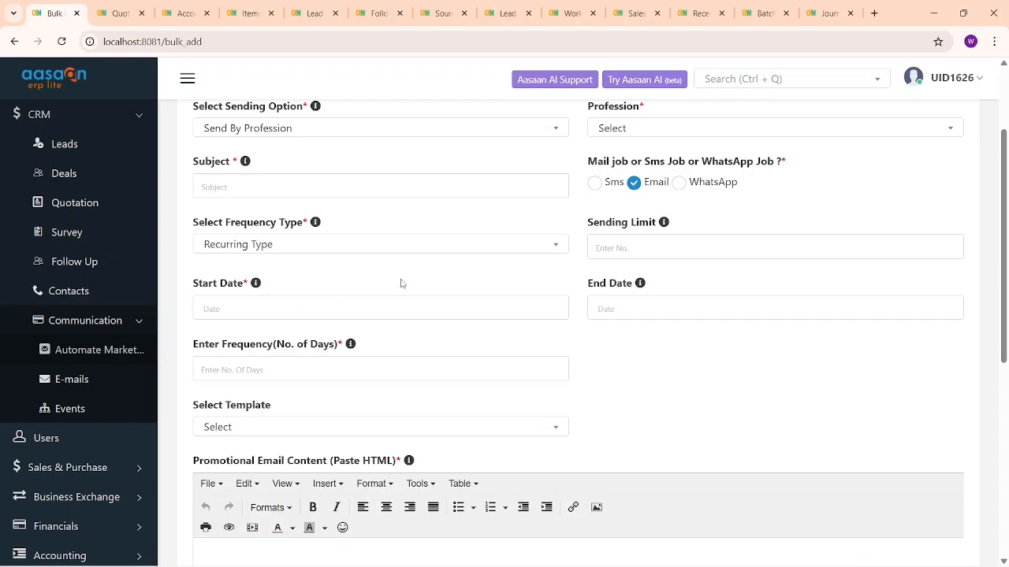
Examine the sending limit, date and frequency fields, the template choices, and the promotional email content editor.
drag(589, 225, 701, 223)
click(299, 297)
click(625, 298)
drag(199, 347, 325, 347)
click(311, 364)
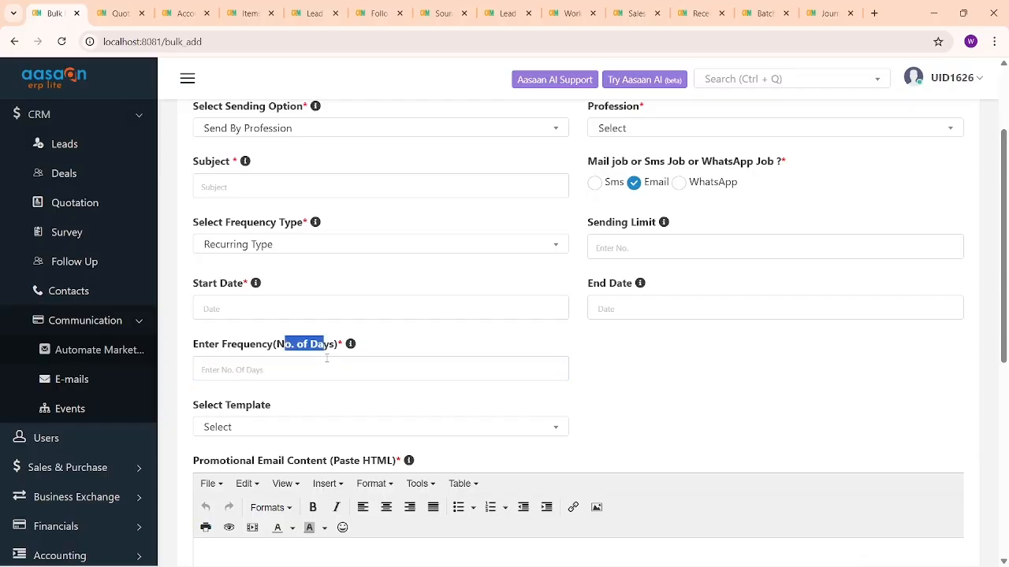
click(322, 369)
scroll(377, 351, down, 2)
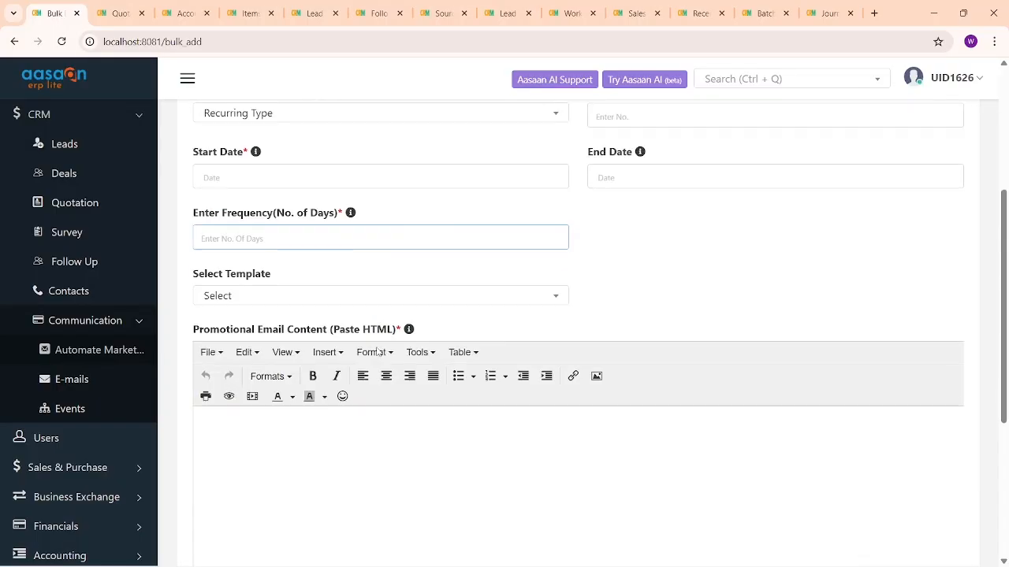
click(246, 302)
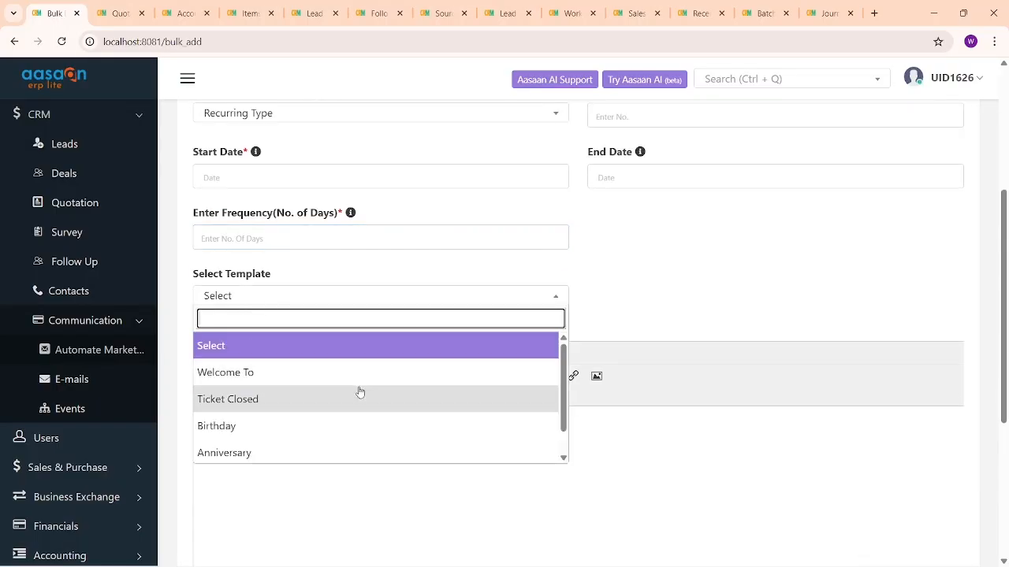
click(698, 297)
scroll(345, 353, down, 3)
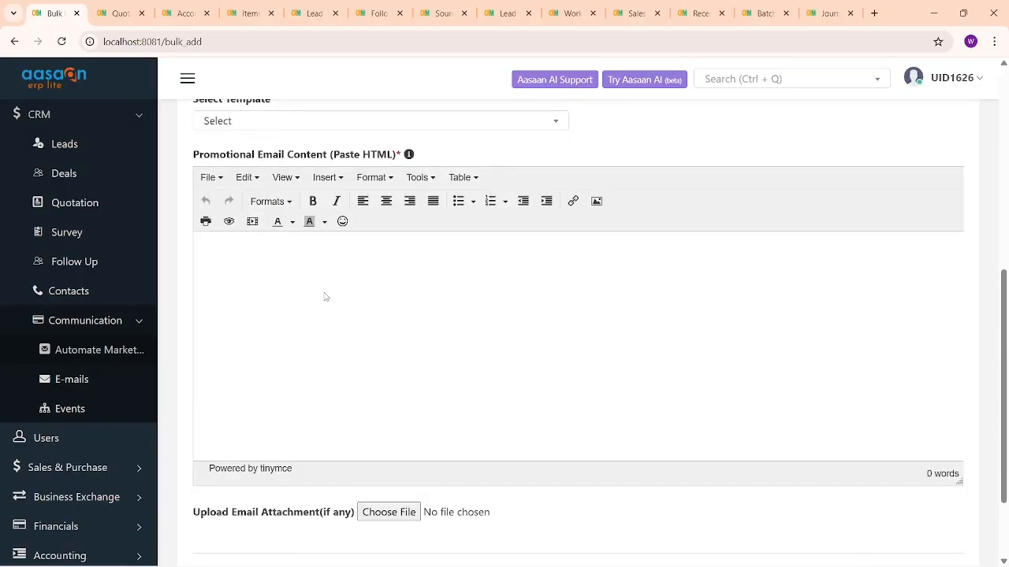
scroll(228, 153, up, 1)
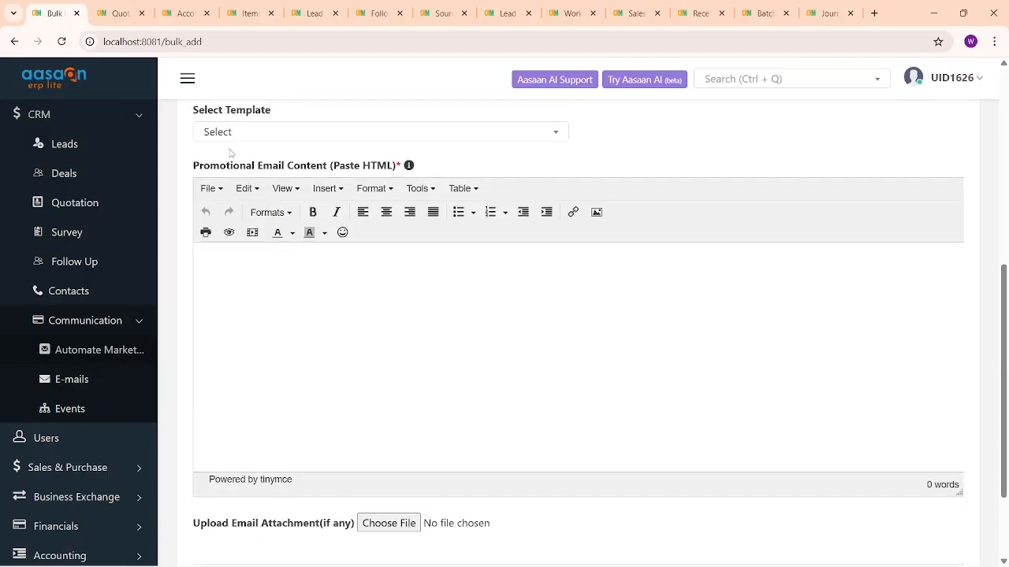
Open the Templates list from Masters in a new browser tab and start a new template.
scroll(77, 390, down, 3)
click(91, 550)
scroll(101, 516, down, 7)
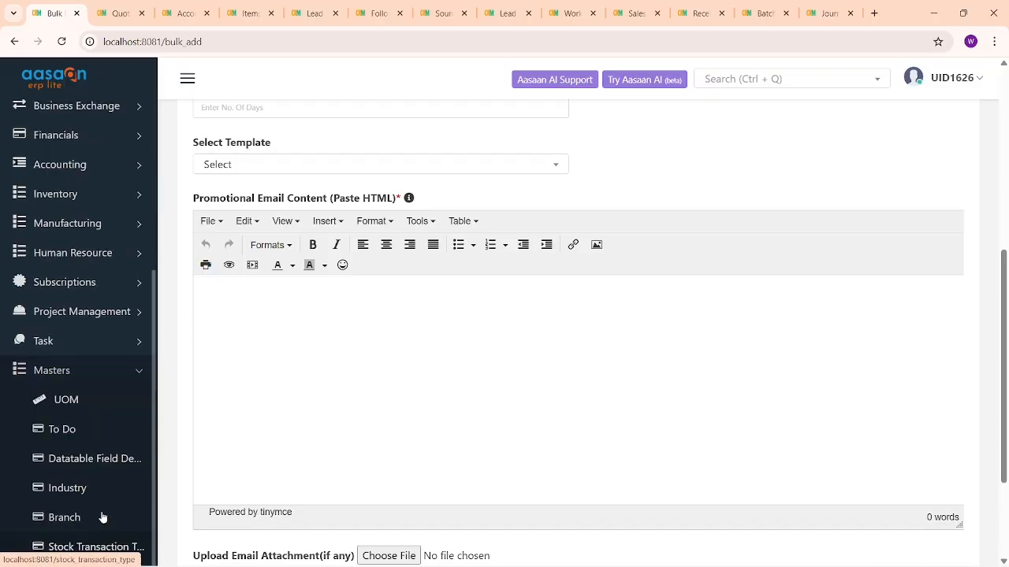
scroll(94, 394, down, 3)
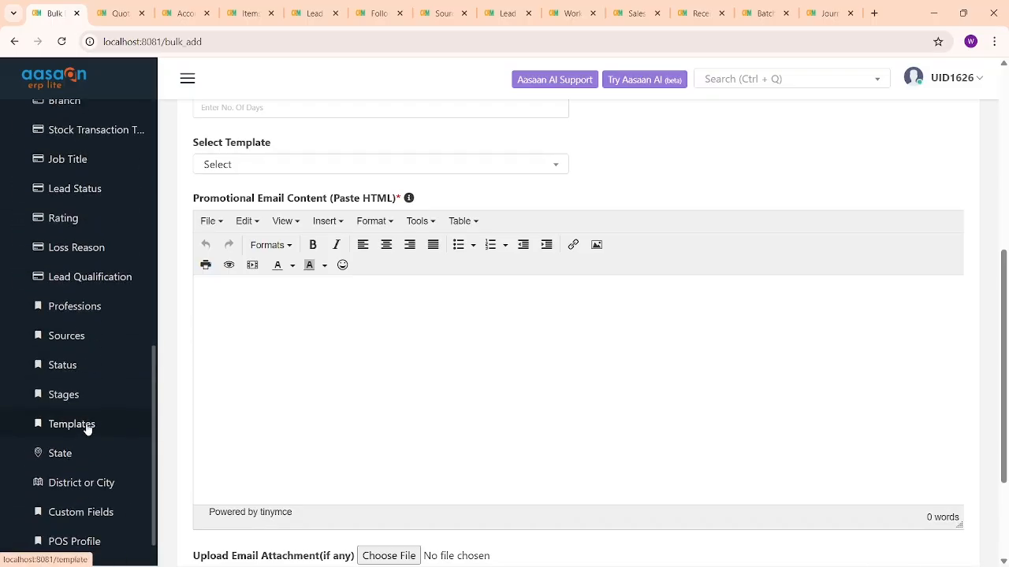
right_click(83, 435)
click(154, 256)
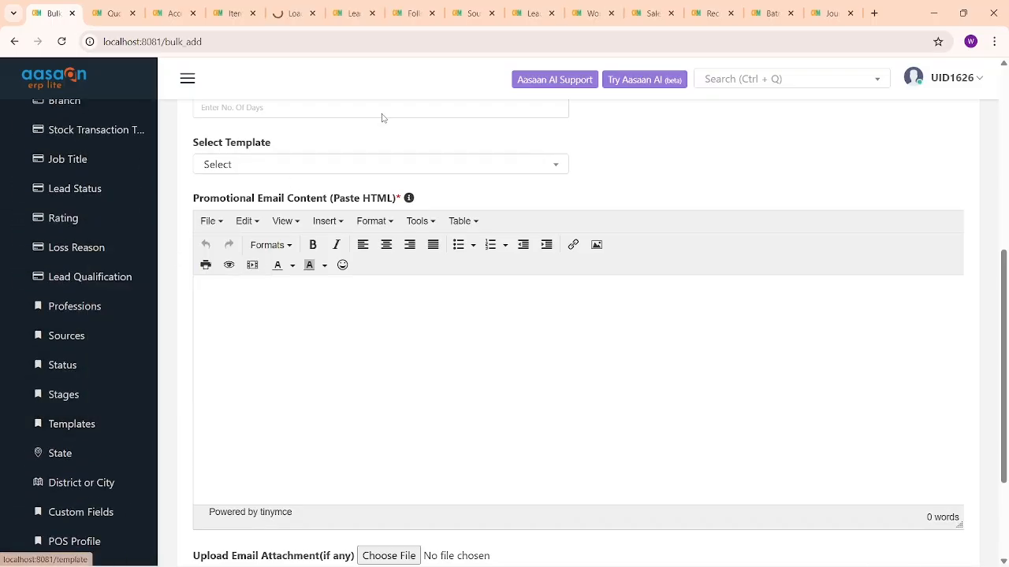
click(294, 14)
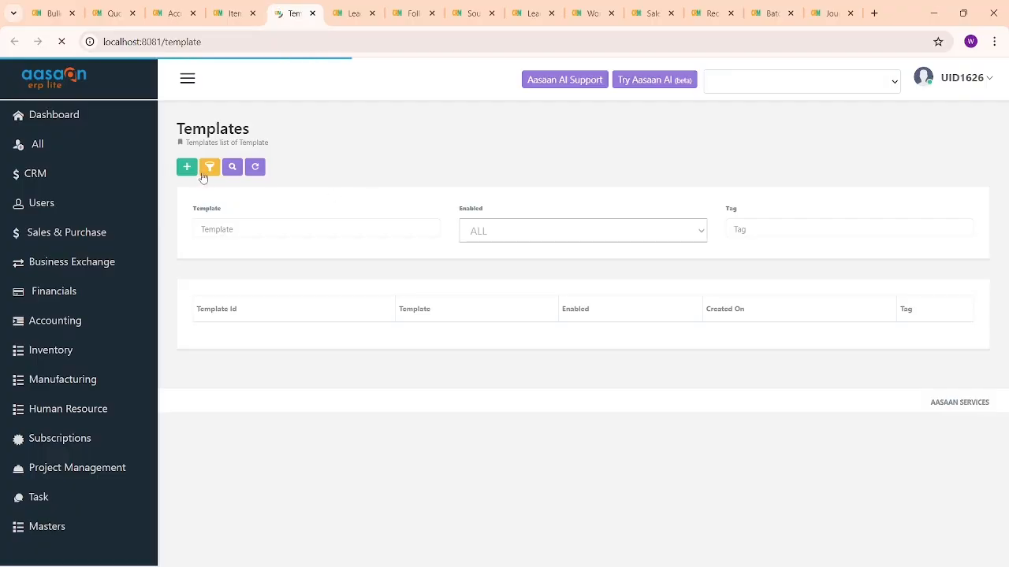
click(186, 168)
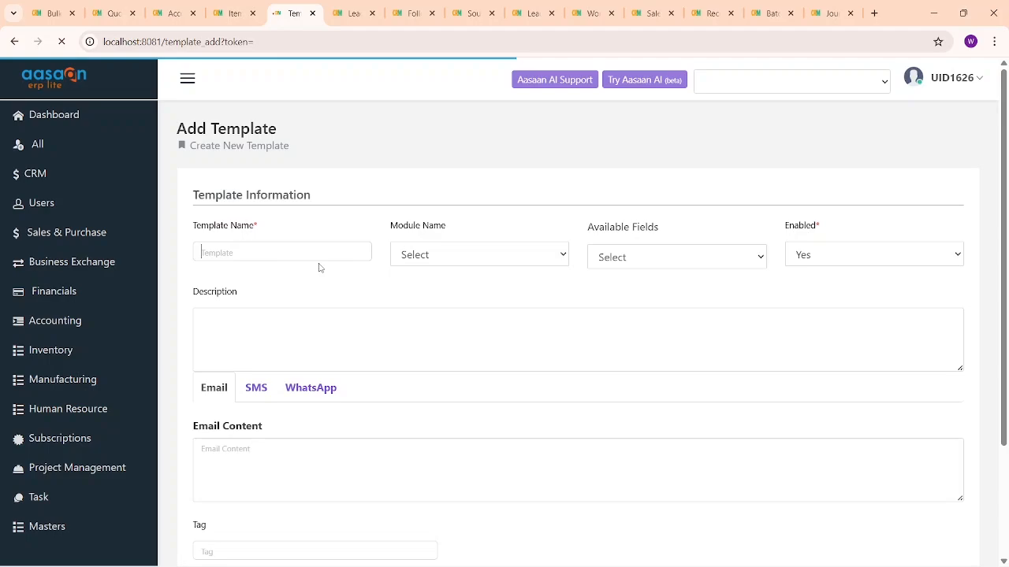
Examine the new template form's name, description and email content fields, including its SMS and WhatsApp sections.
click(347, 258)
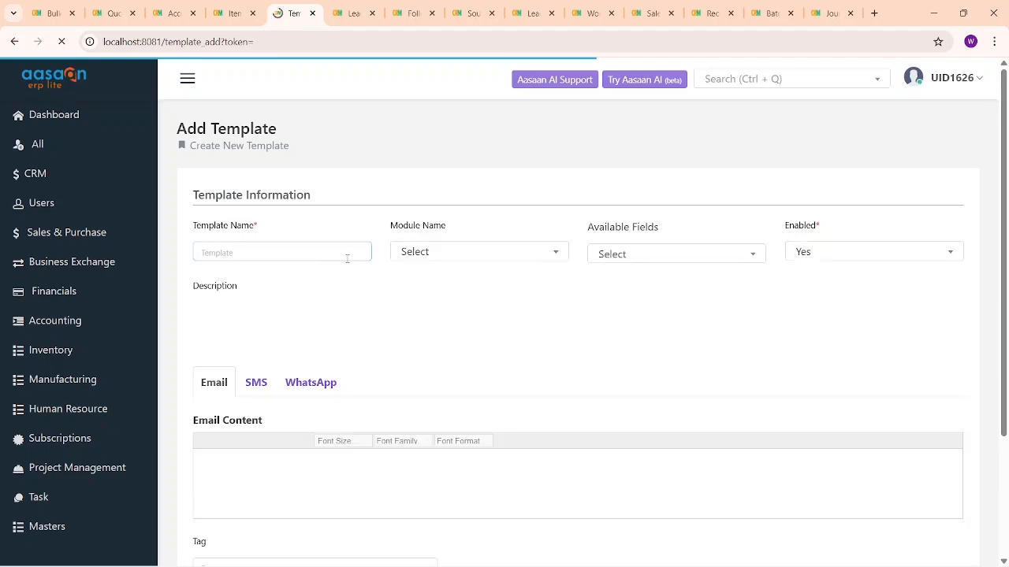
click(265, 256)
click(530, 339)
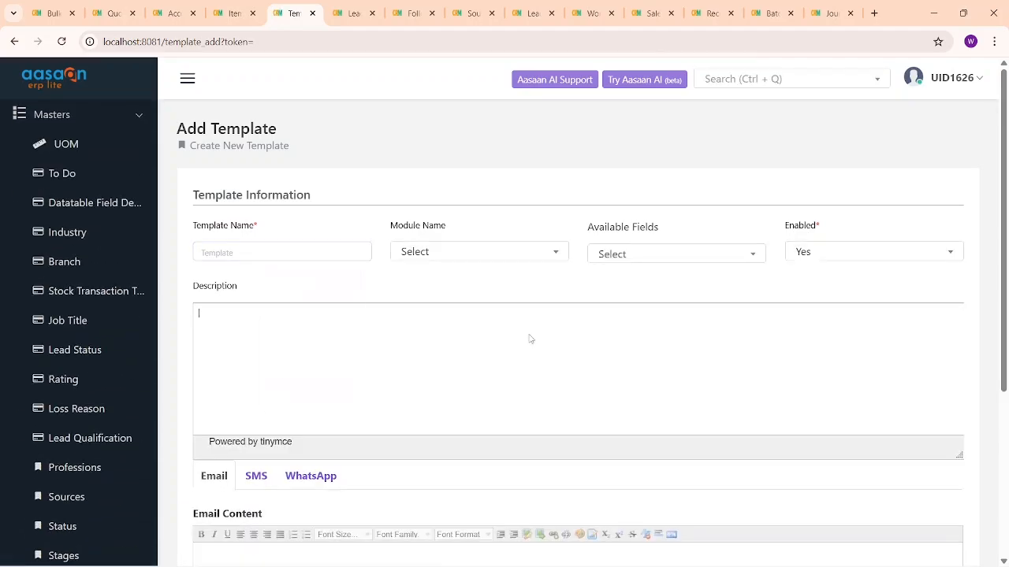
scroll(529, 339, down, 2)
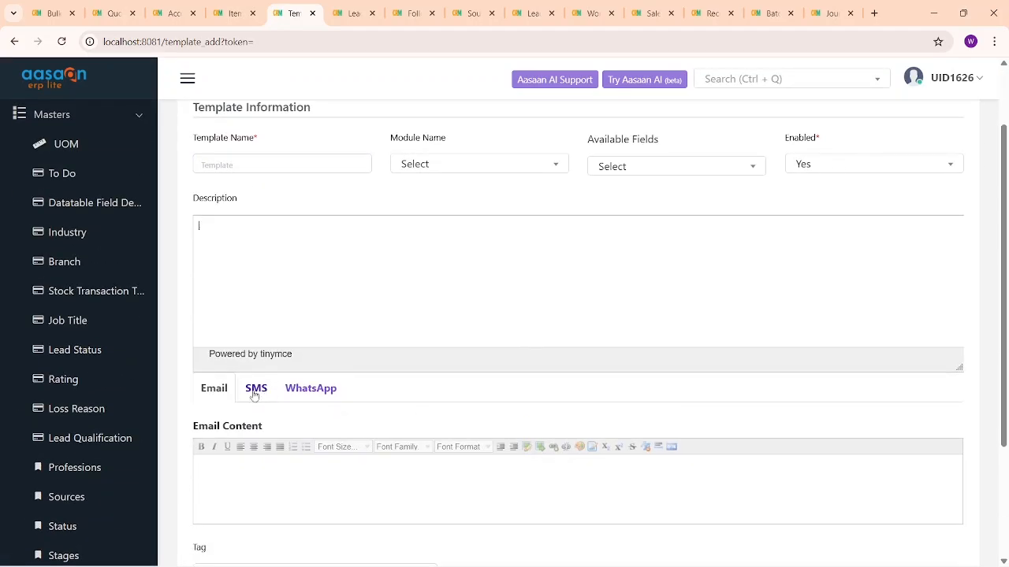
scroll(223, 411, down, 3)
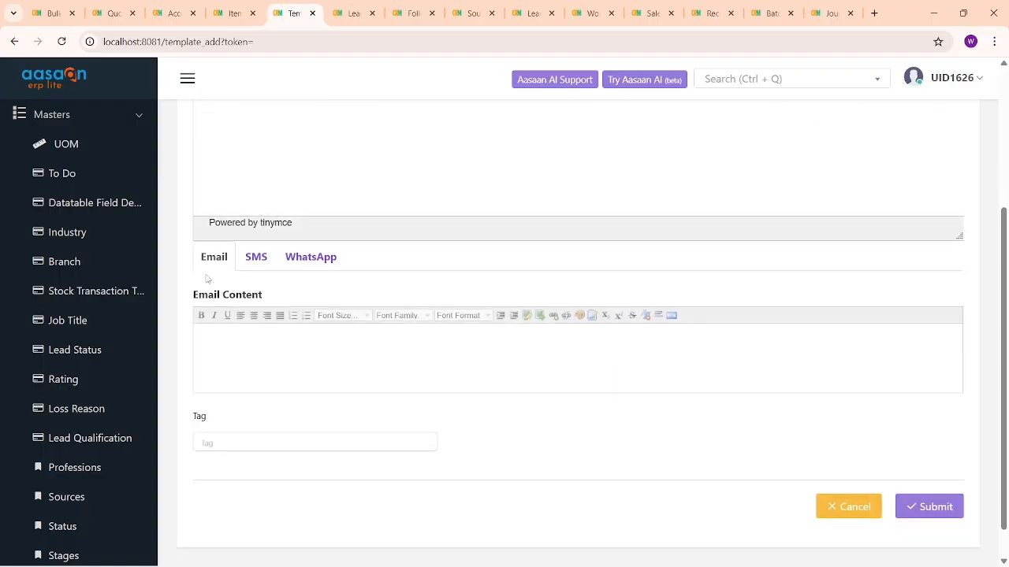
click(330, 342)
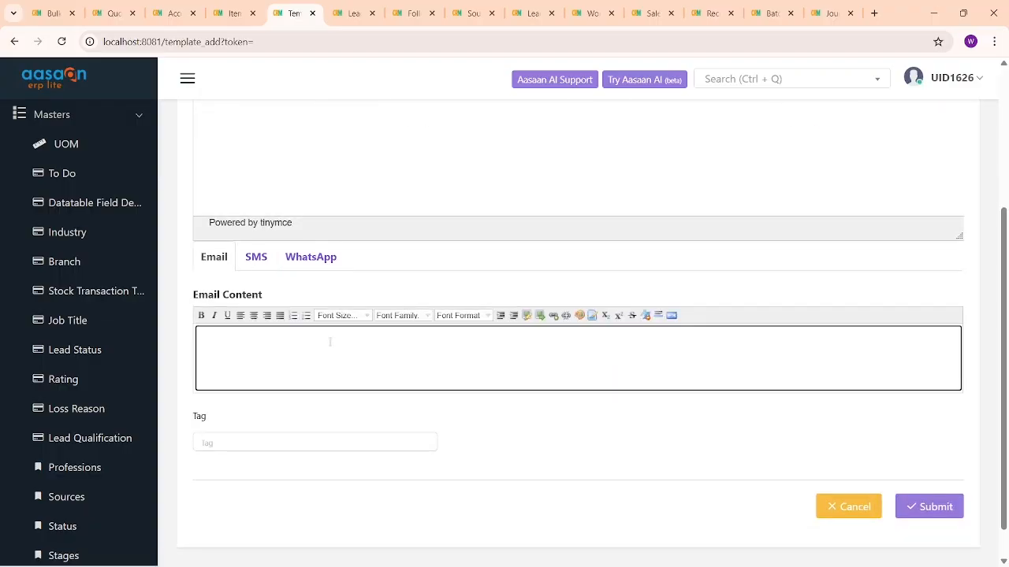
Return to the bulk message form, choose the Welcome To template and select its loaded email content.
key(ctrl+shift+Tab)
key(ctrl+shift+Tab)
key(ctrl+shift+Tab)
key(ctrl+shift+Tab)
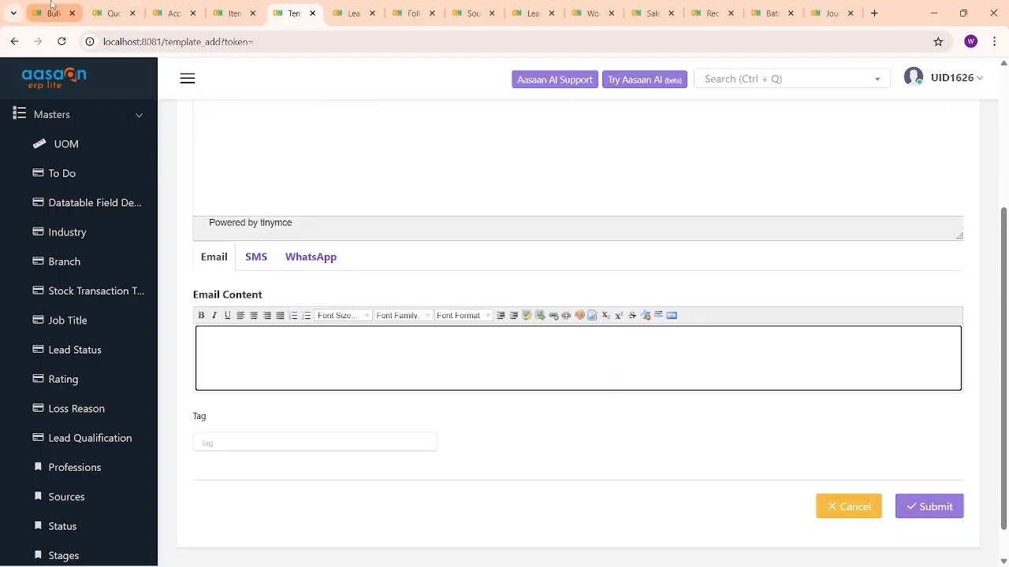
click(253, 166)
click(261, 248)
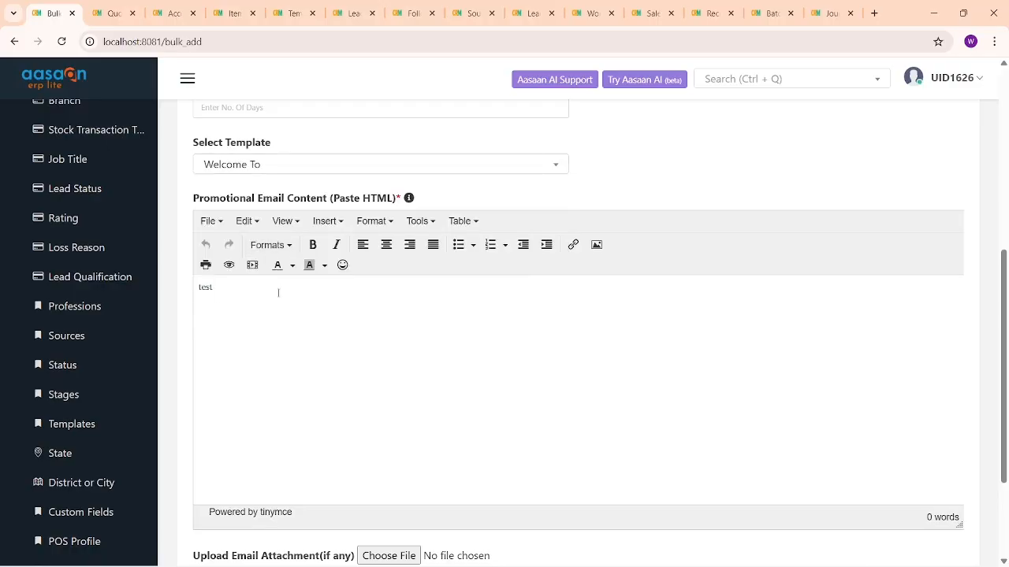
click(276, 291)
key(ctrl+a)
scroll(337, 301, down, 2)
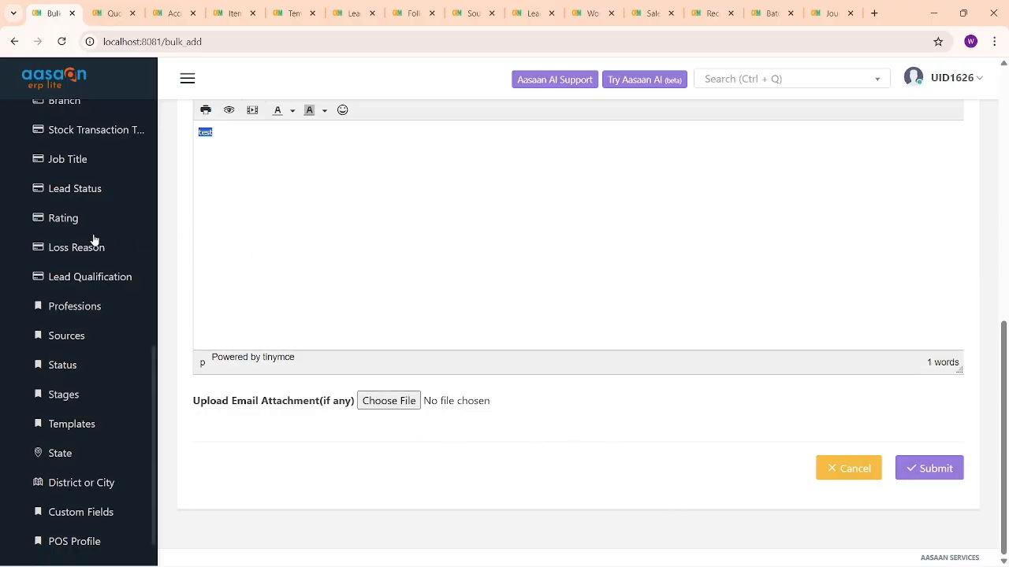
Expand the CRM module's Communication entries and review the sending options of the bulk message form.
scroll(96, 246, up, 5)
scroll(100, 267, up, 3)
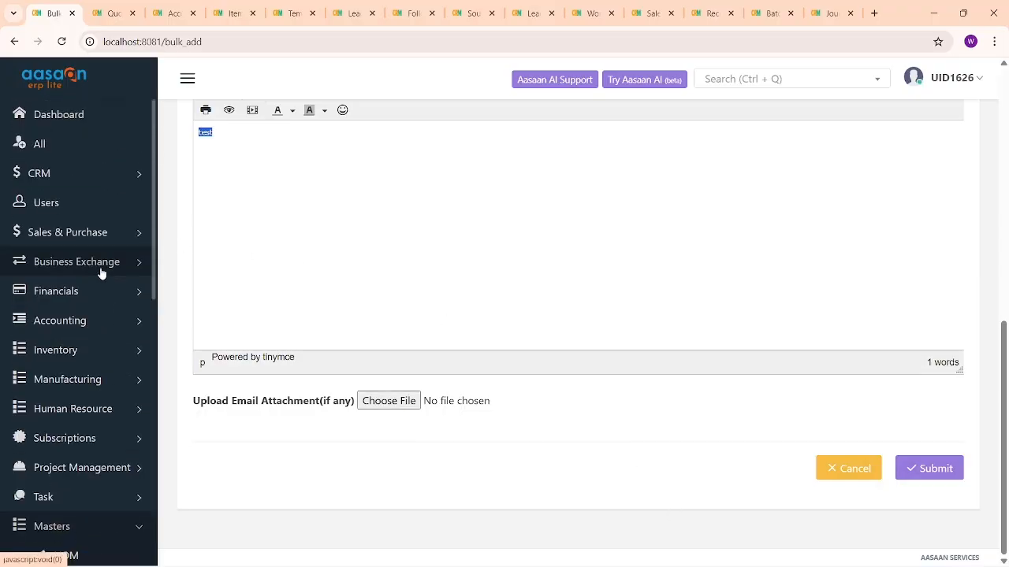
click(115, 180)
click(112, 381)
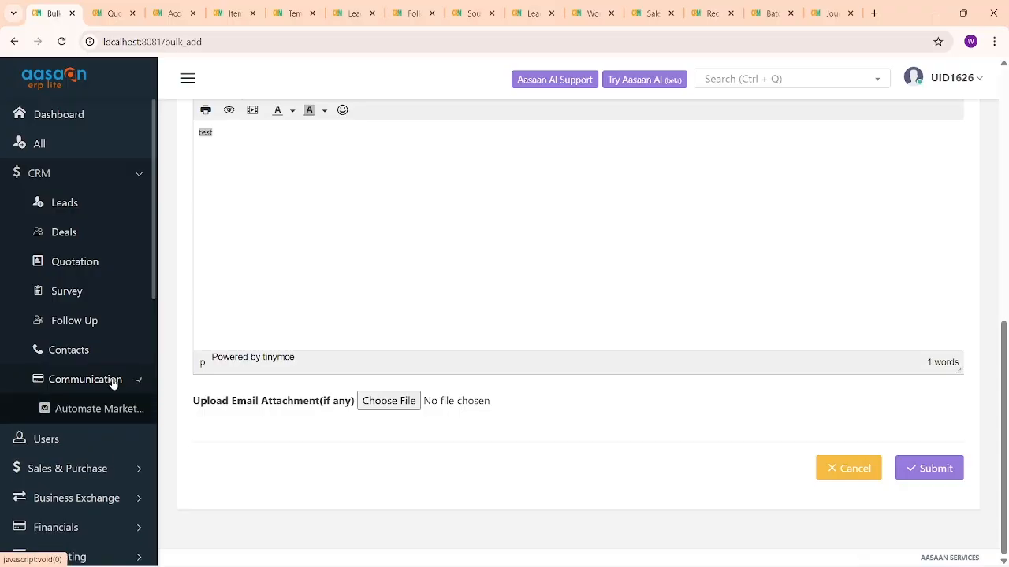
scroll(251, 312, up, 10)
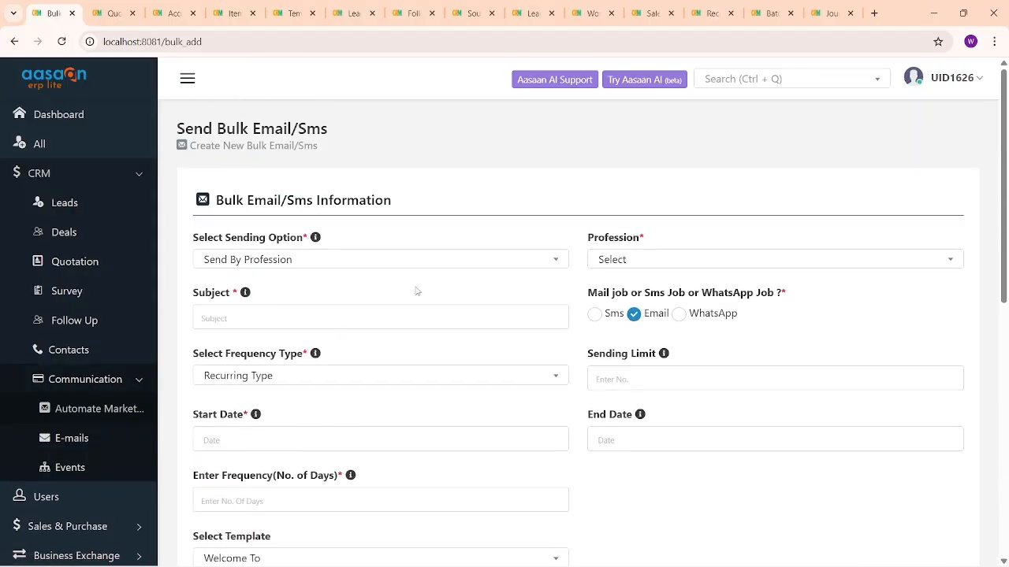
click(329, 268)
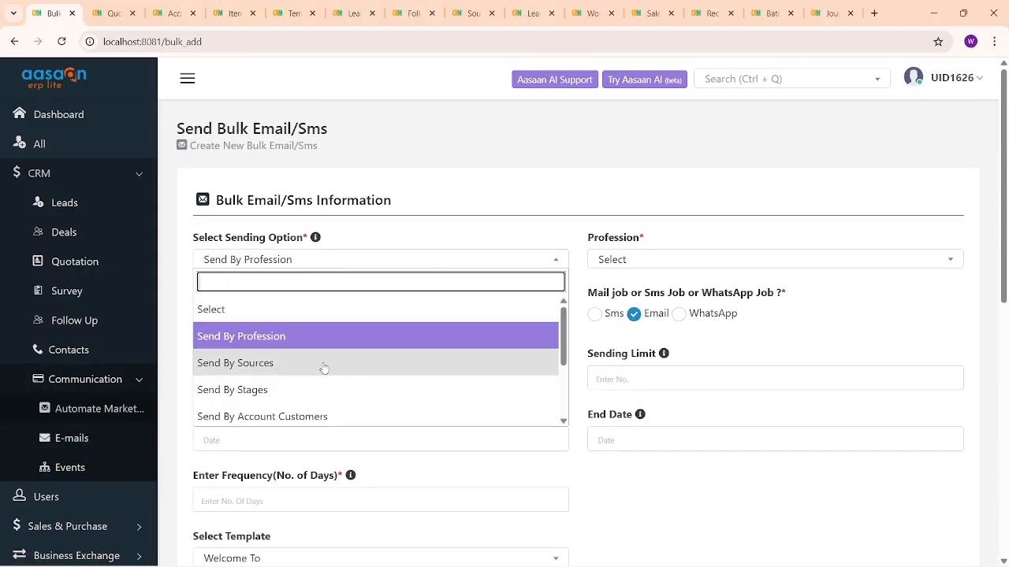
scroll(320, 375, down, 1)
click(303, 400)
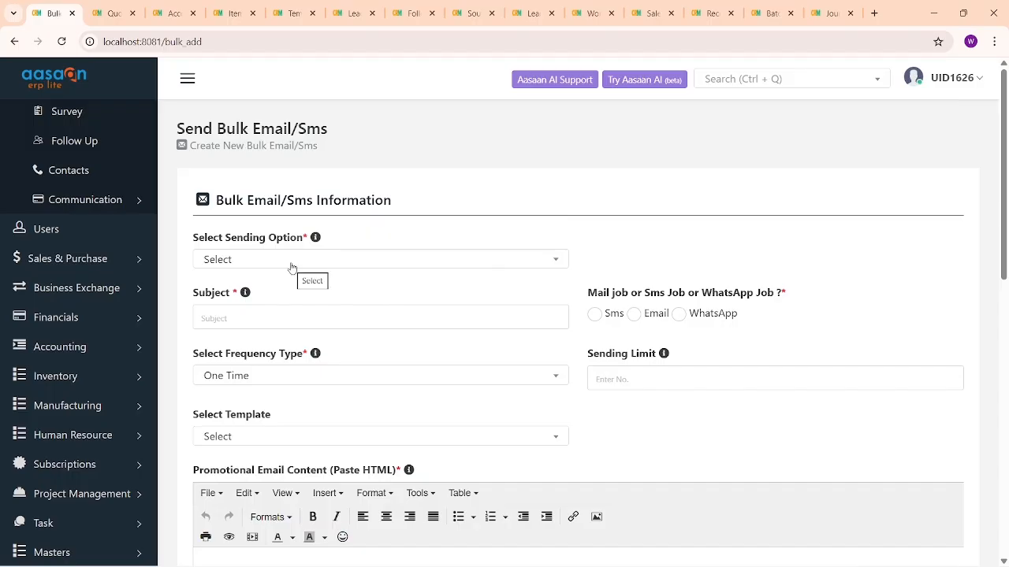
Open the Users list, close all other browser tabs and start a new user record.
click(113, 237)
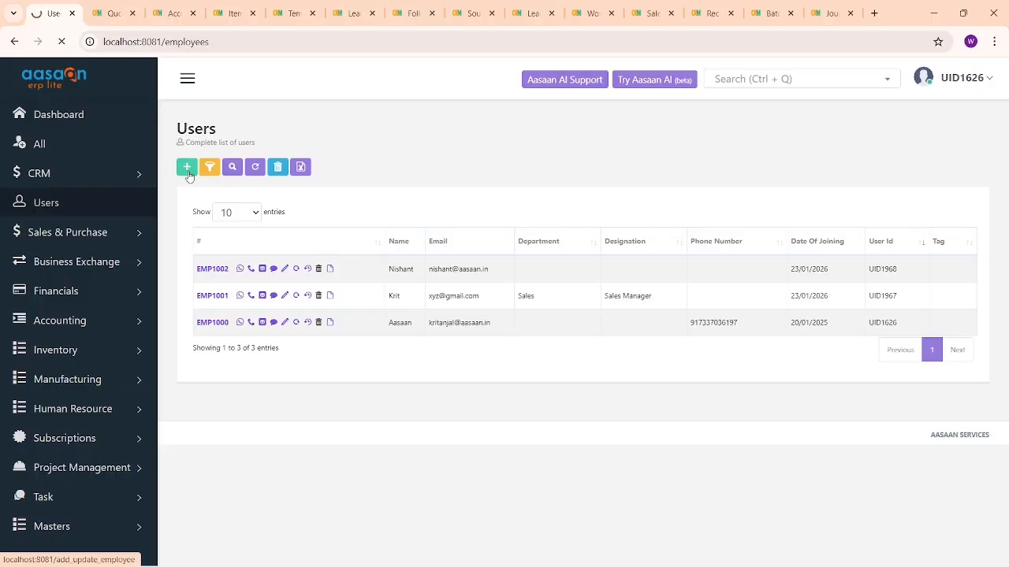
click(132, 13)
click(133, 13)
click(133, 13)
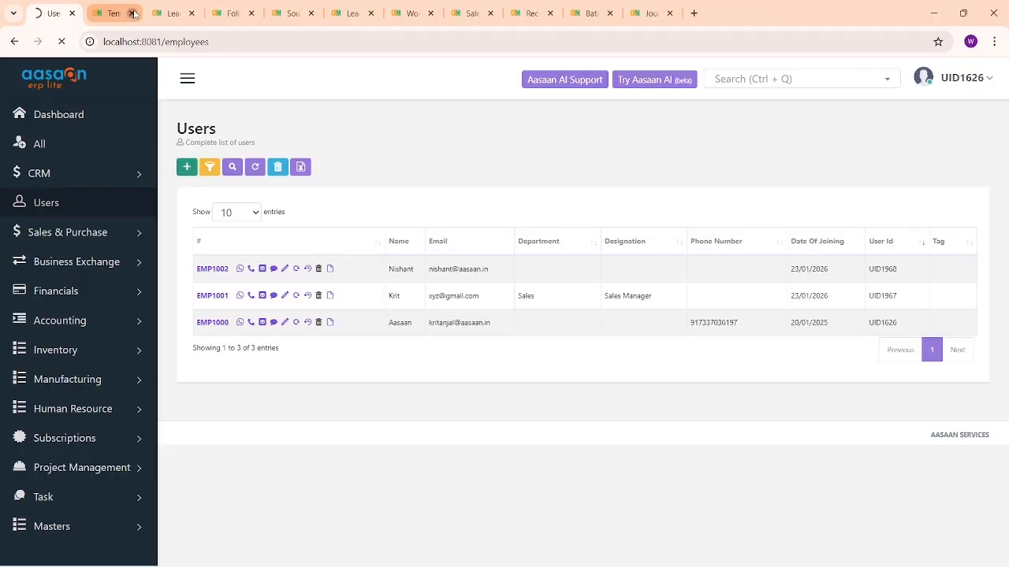
click(133, 13)
click(182, 167)
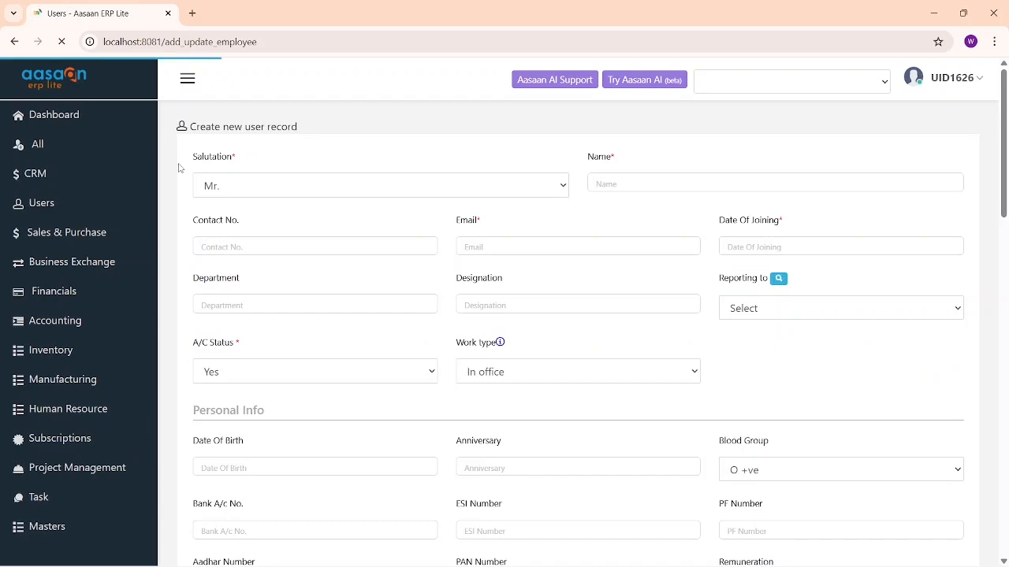
Examine the new user record's name, contact, email, date of joining, department and designation fields.
click(604, 177)
click(612, 209)
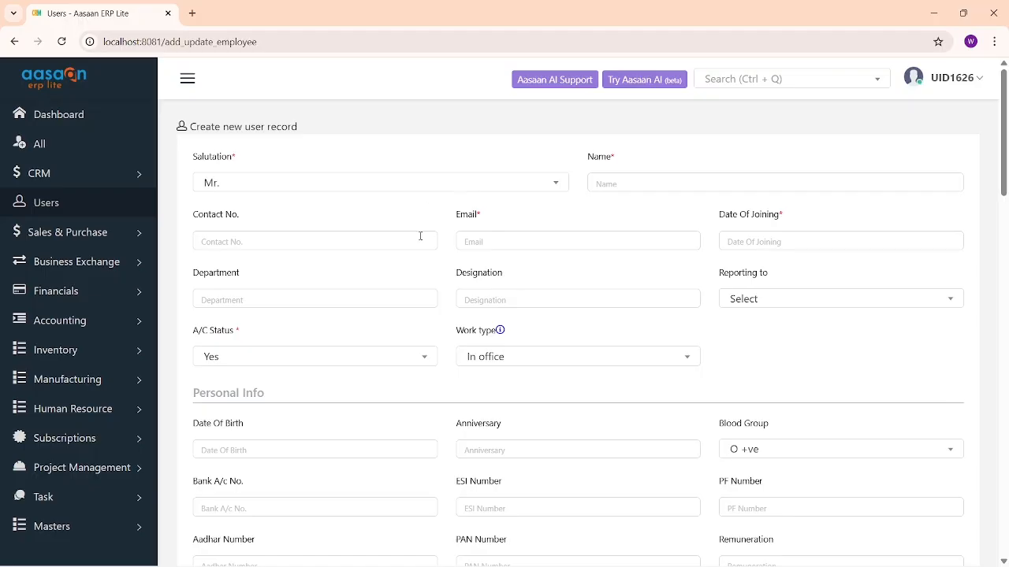
drag(455, 219, 500, 236)
click(505, 241)
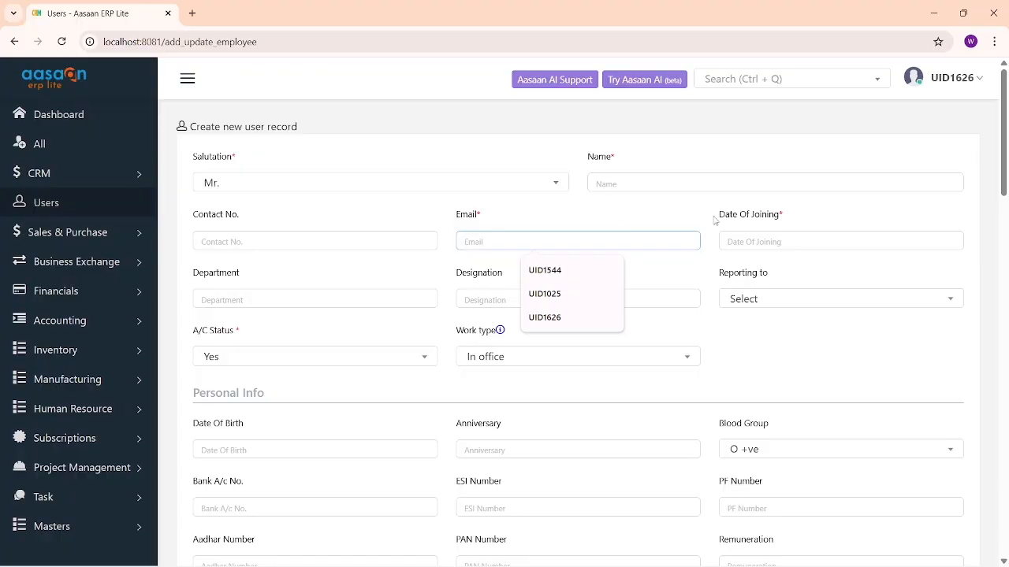
click(846, 245)
click(597, 344)
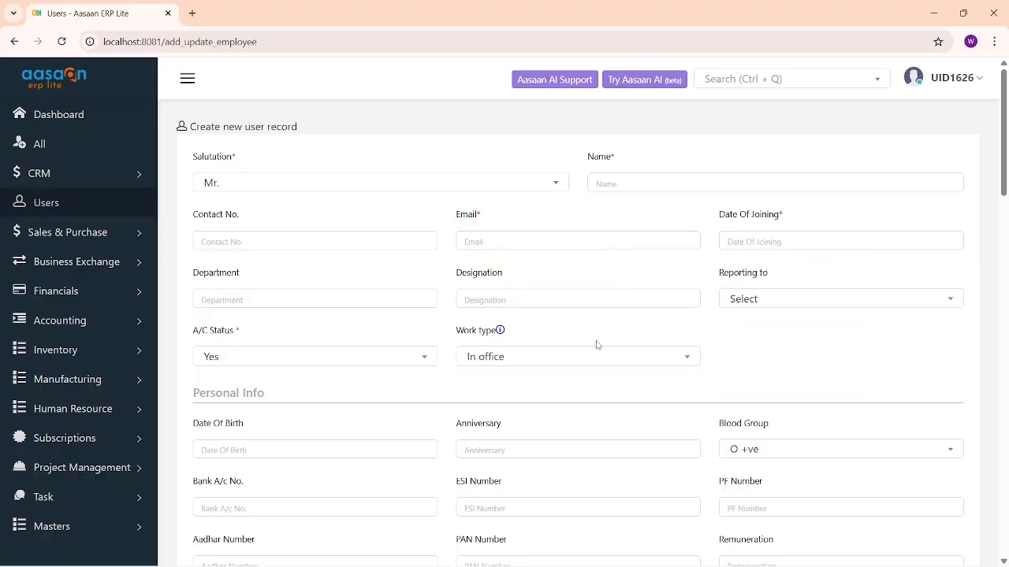
drag(191, 284, 499, 275)
Review the user form's personal, insurance, emergency contact and address sections down to the access level settings.
scroll(646, 320, down, 2)
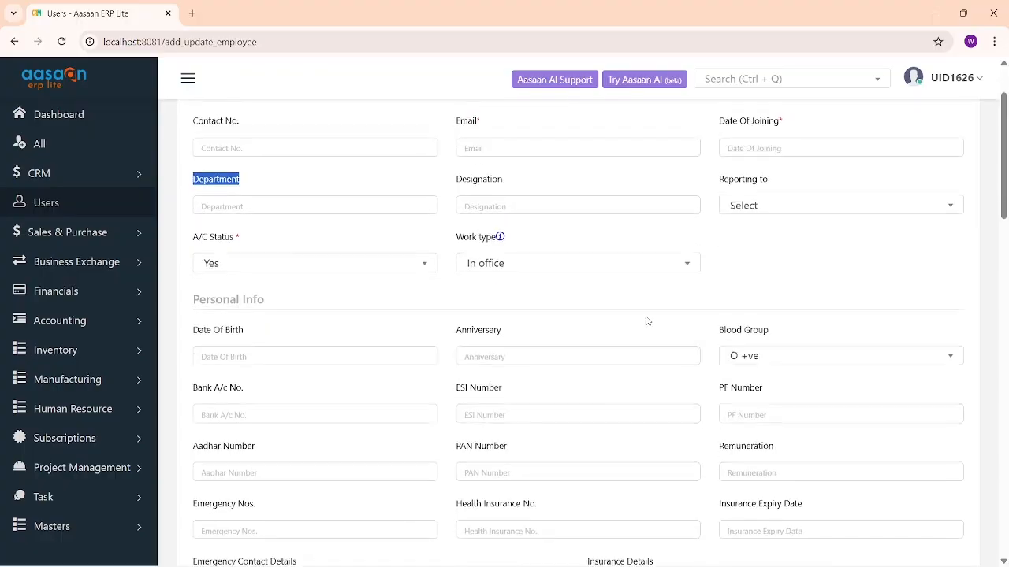
scroll(646, 316, down, 1)
scroll(402, 244, down, 1)
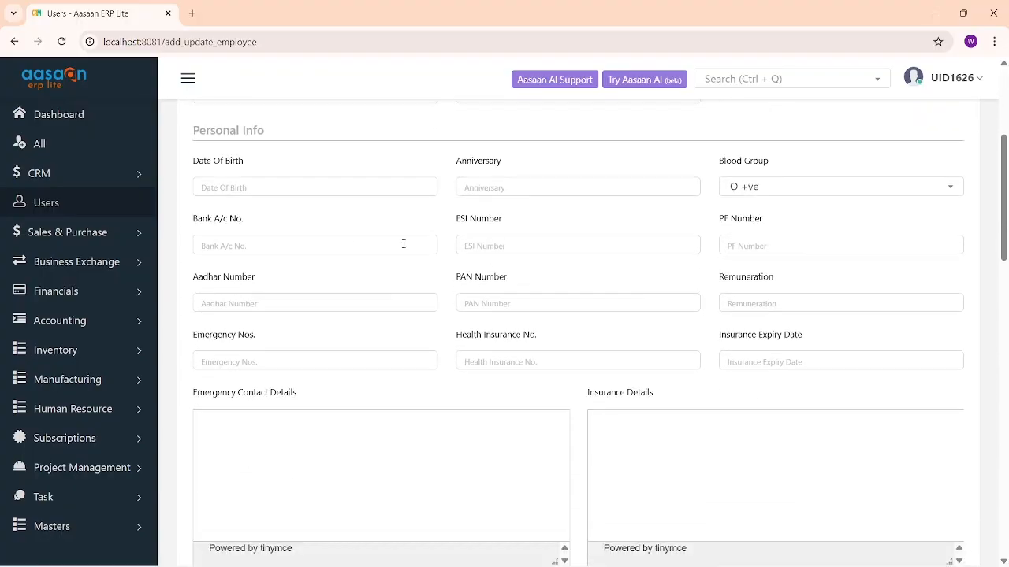
scroll(457, 257, down, 3)
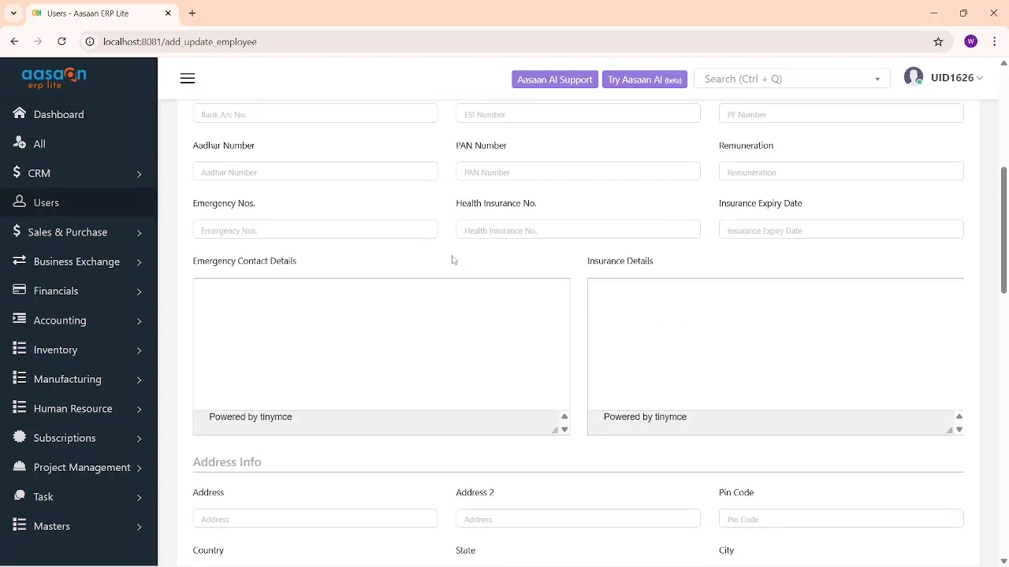
scroll(640, 157, down, 1)
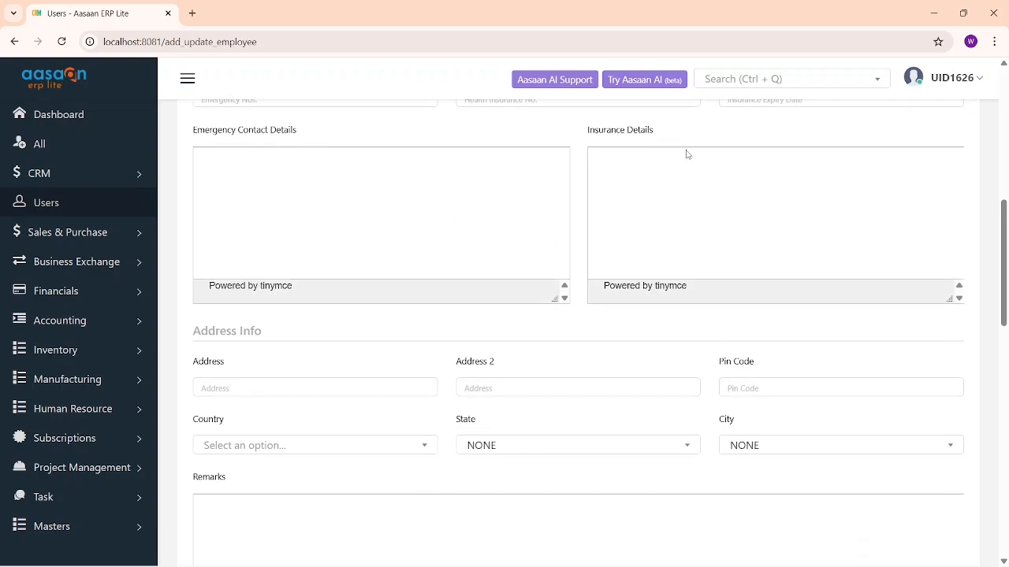
scroll(686, 155, down, 1)
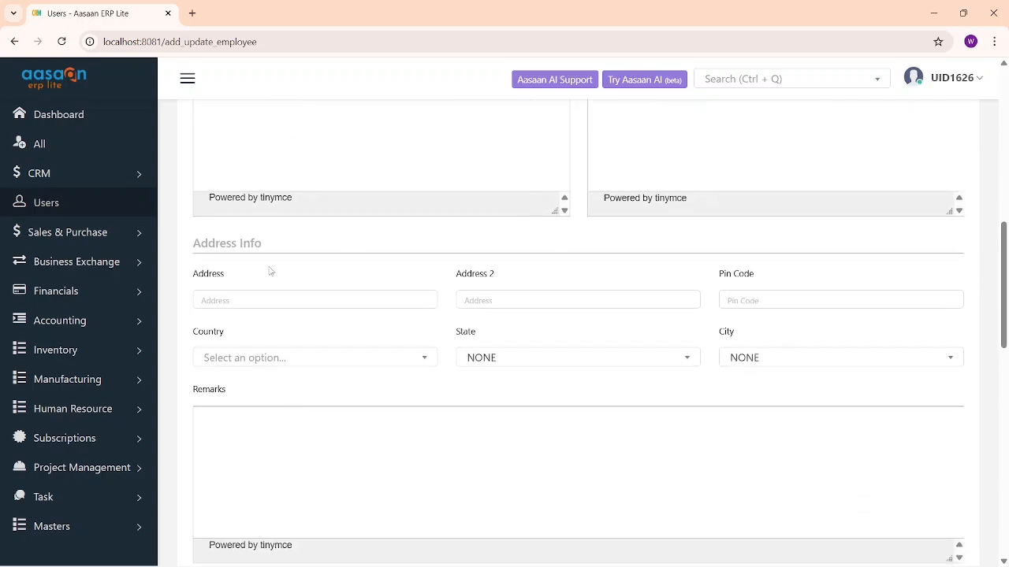
scroll(311, 279, down, 5)
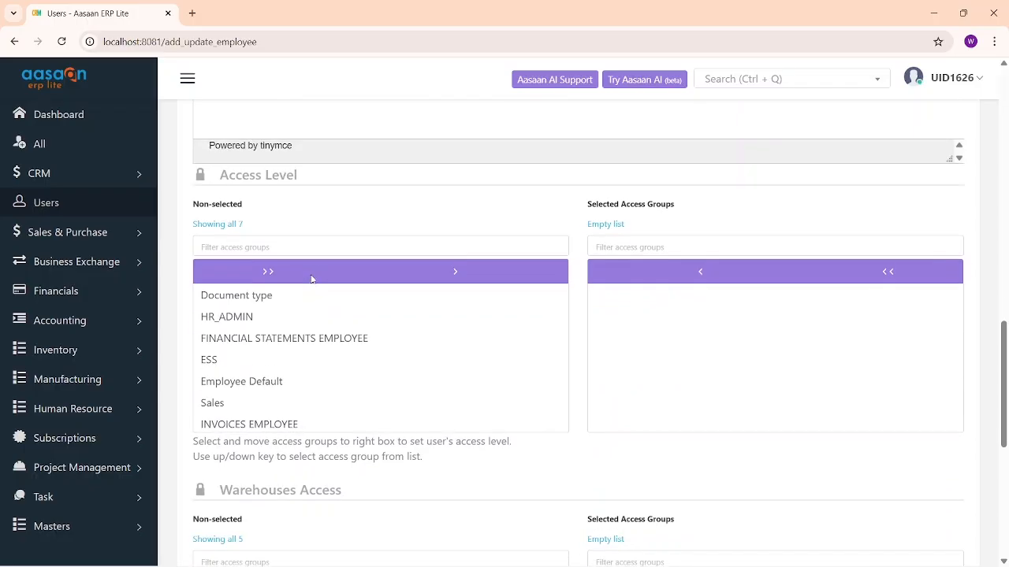
Browse the access groups, add FINANCIAL STATEMENTS EMPLOYEE to the user's selected groups and remove it again.
scroll(310, 279, down, 1)
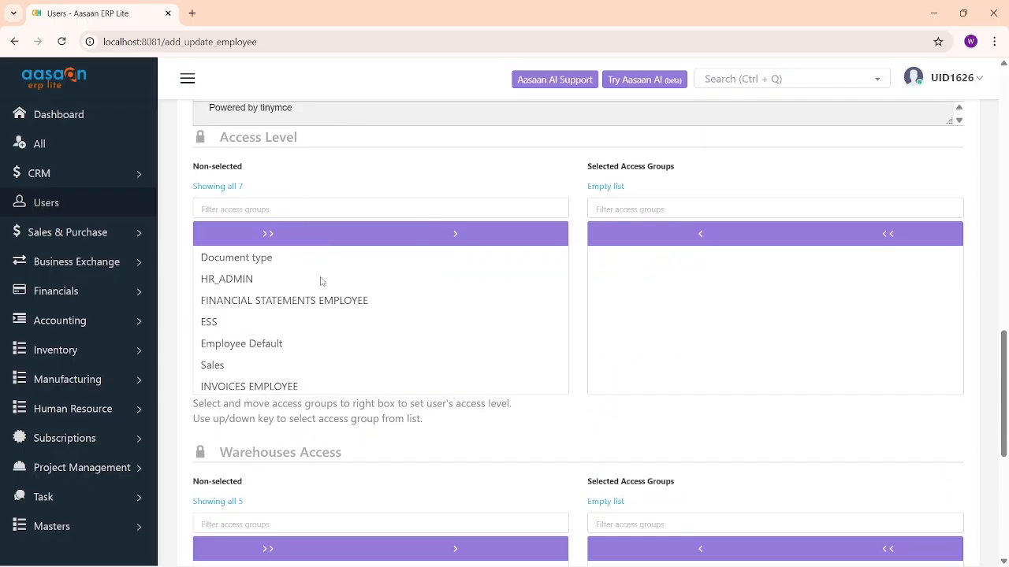
click(255, 298)
click(255, 329)
click(260, 364)
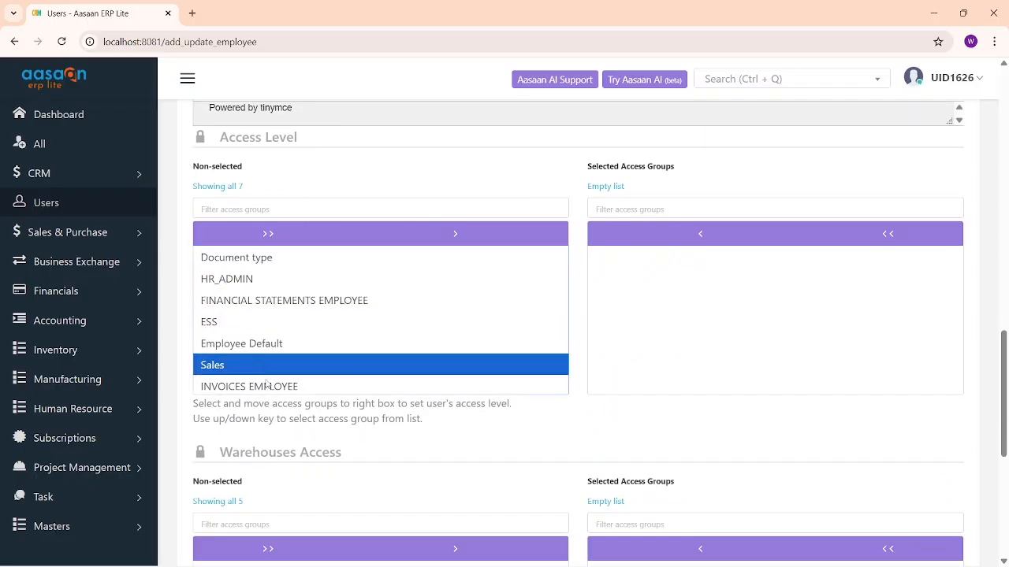
click(271, 384)
click(291, 343)
click(297, 279)
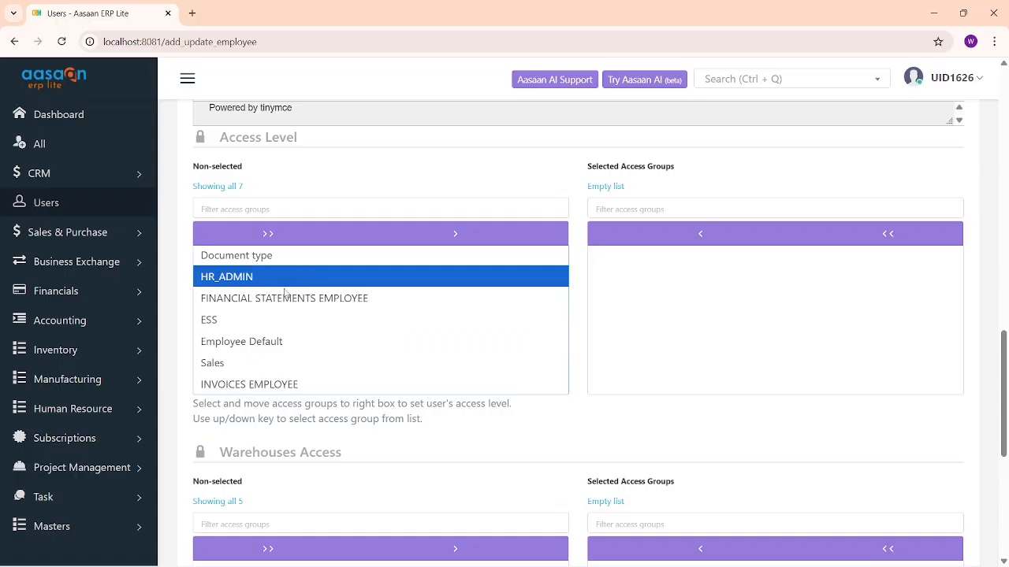
click(286, 296)
click(453, 235)
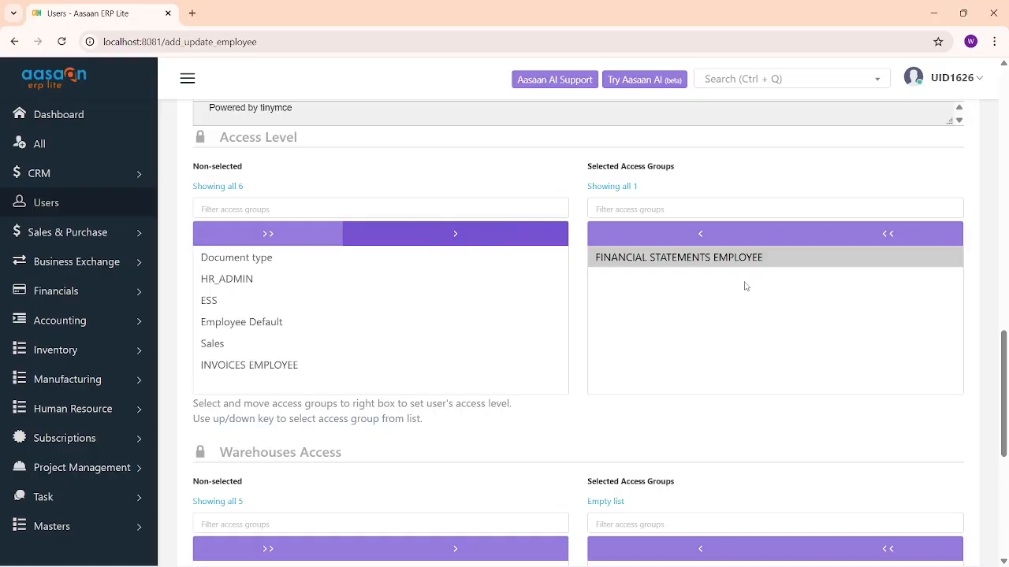
click(683, 239)
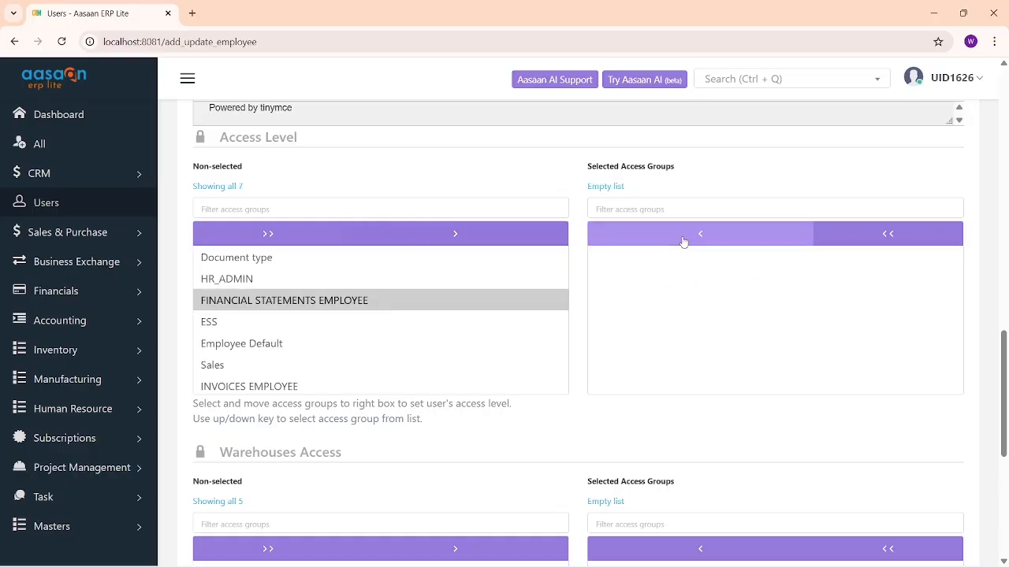
Give the new user warehouse access to Aasaan Warehouse.
scroll(481, 326, down, 4)
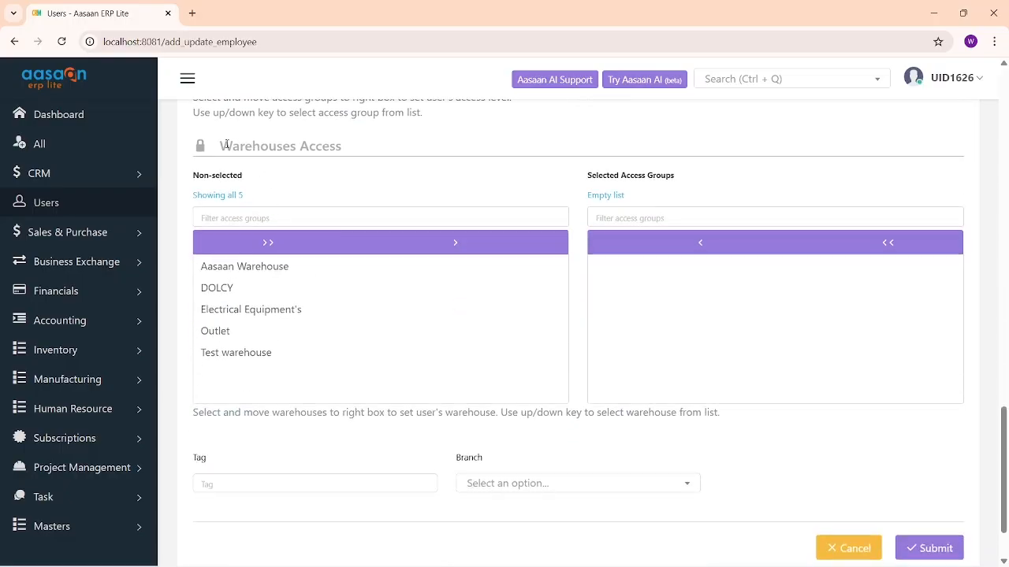
drag(226, 145, 336, 146)
click(278, 268)
click(434, 242)
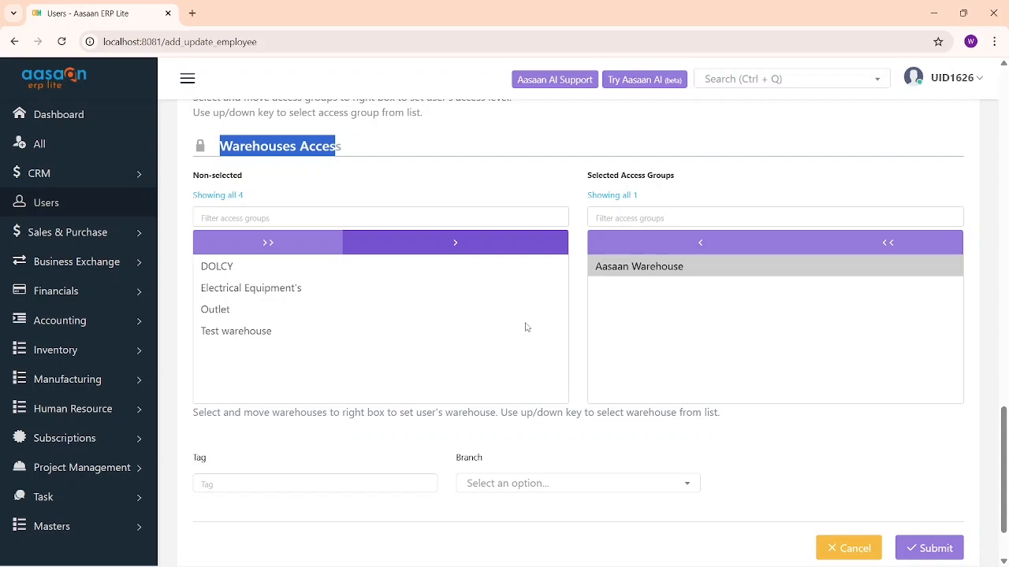
Go back to the non-selected access groups and examine the Document type and HR_ADMIN entries.
scroll(569, 268, up, 3)
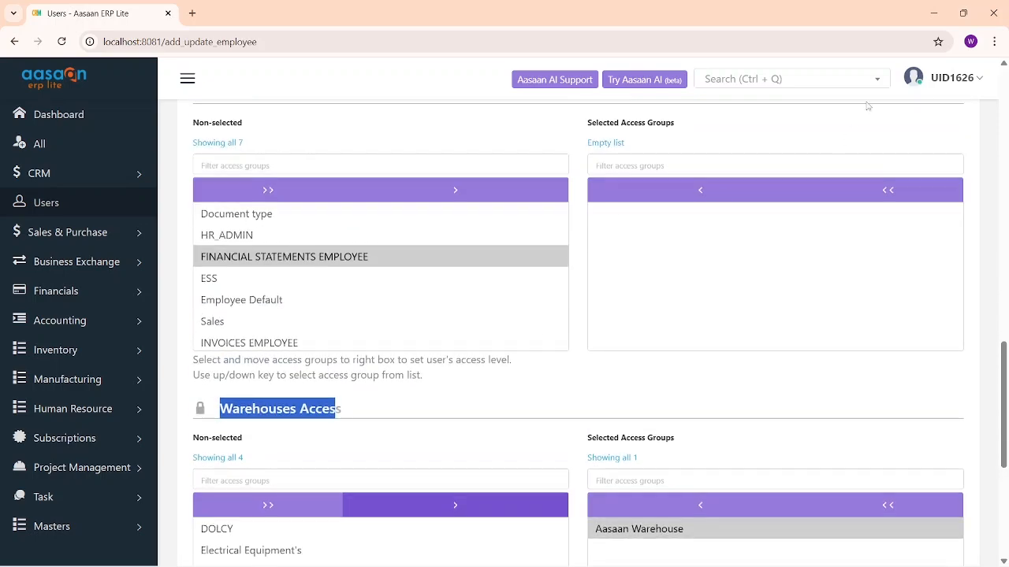
click(252, 216)
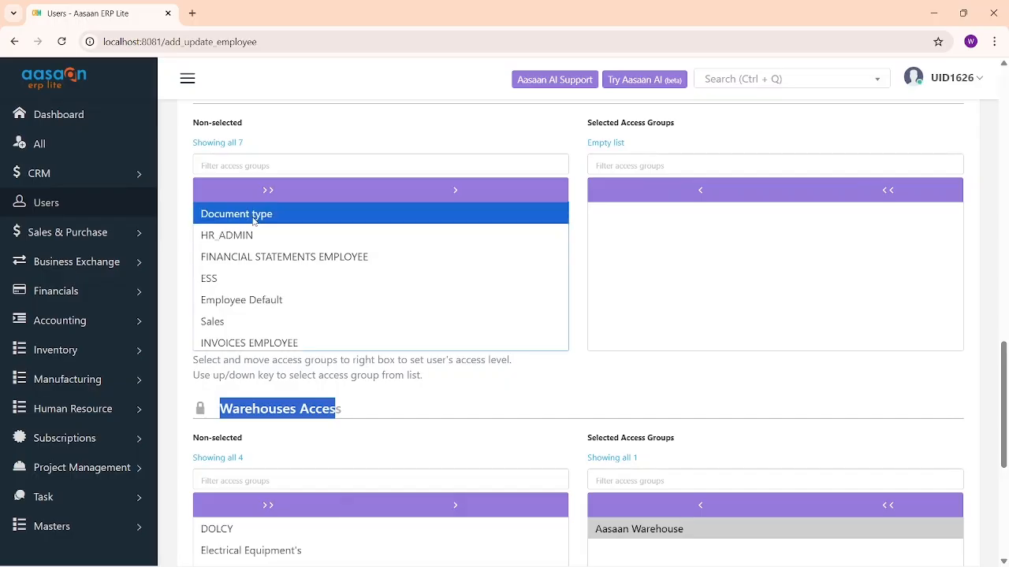
click(258, 236)
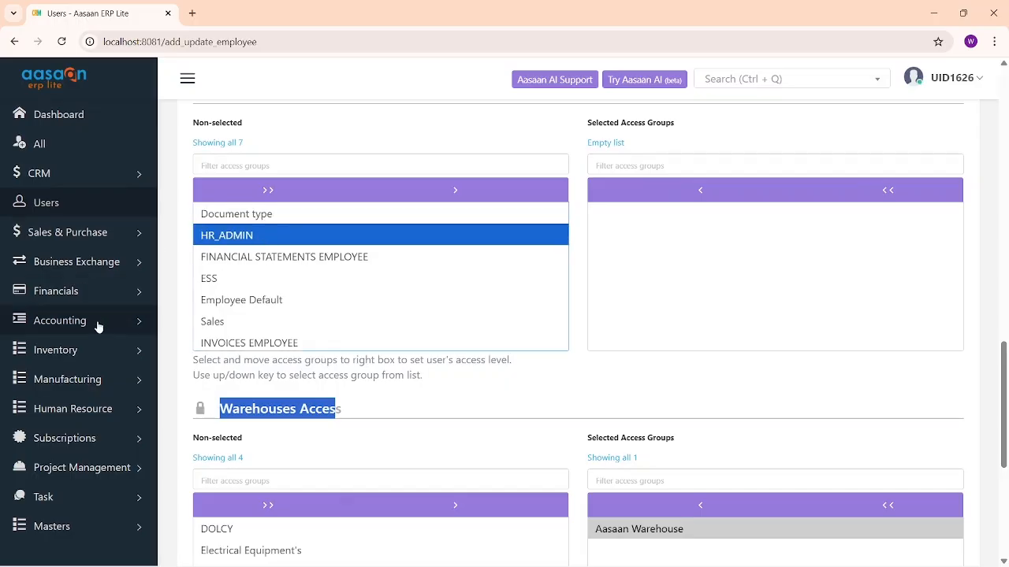
Add the HR_ADMIN and ESS access groups to the user's selected groups and expand the Human Resource module list.
click(454, 189)
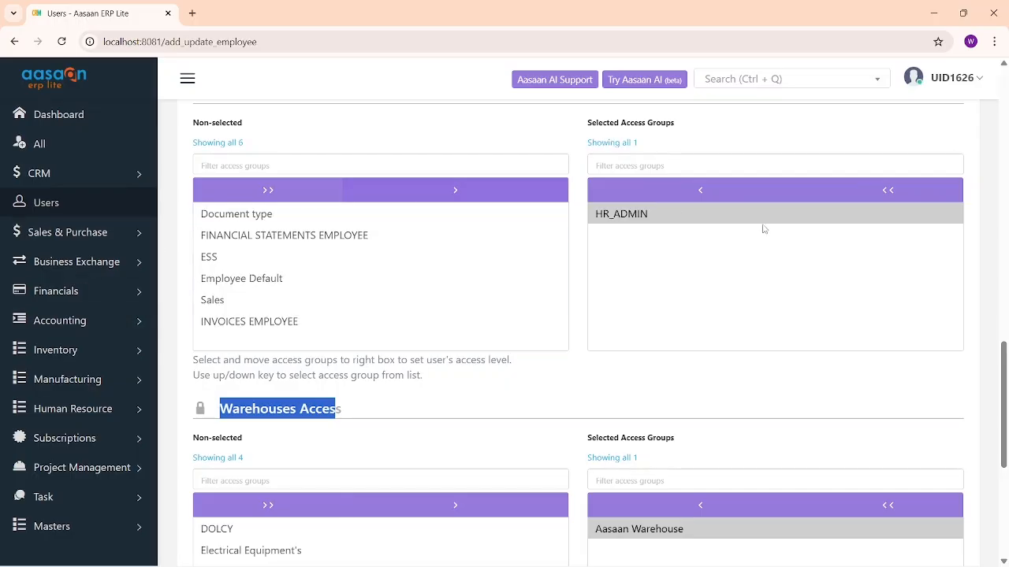
click(260, 263)
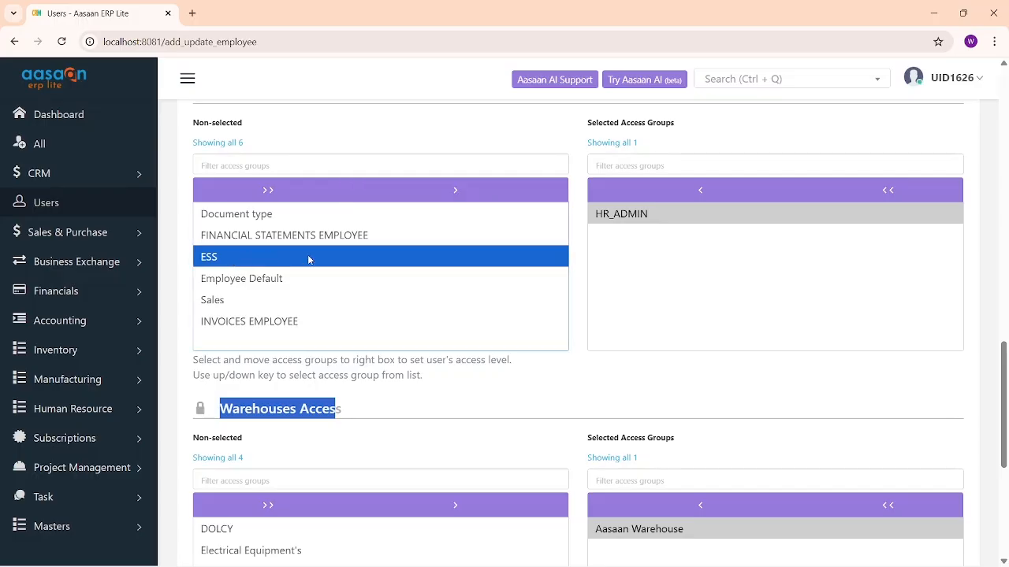
click(455, 195)
click(597, 235)
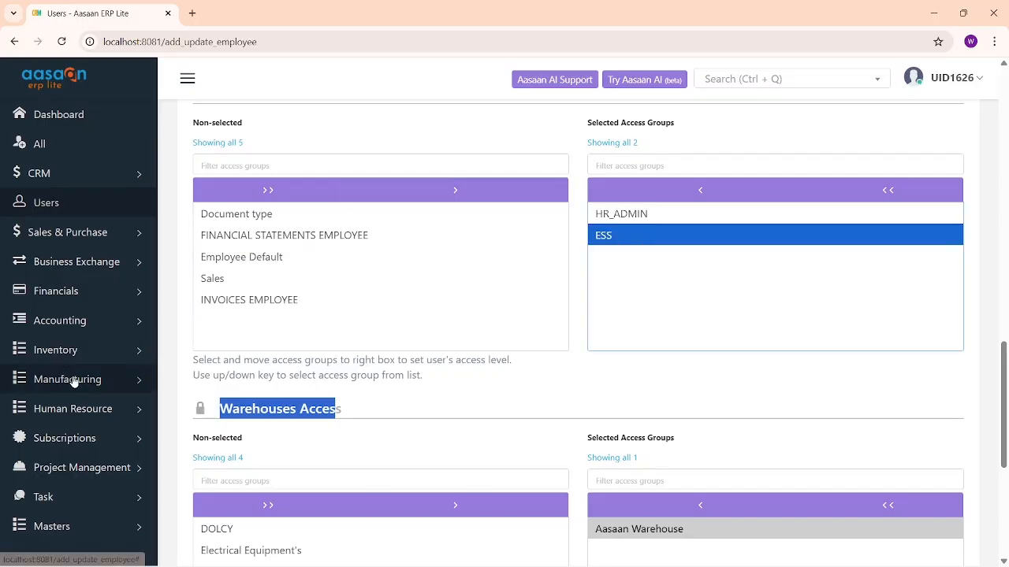
click(110, 418)
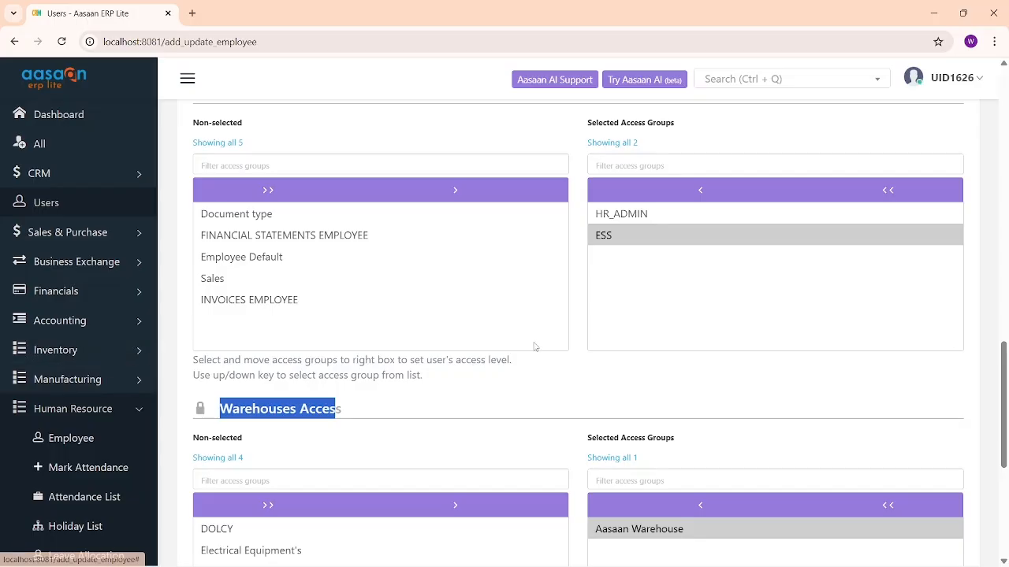
scroll(118, 336, down, 1)
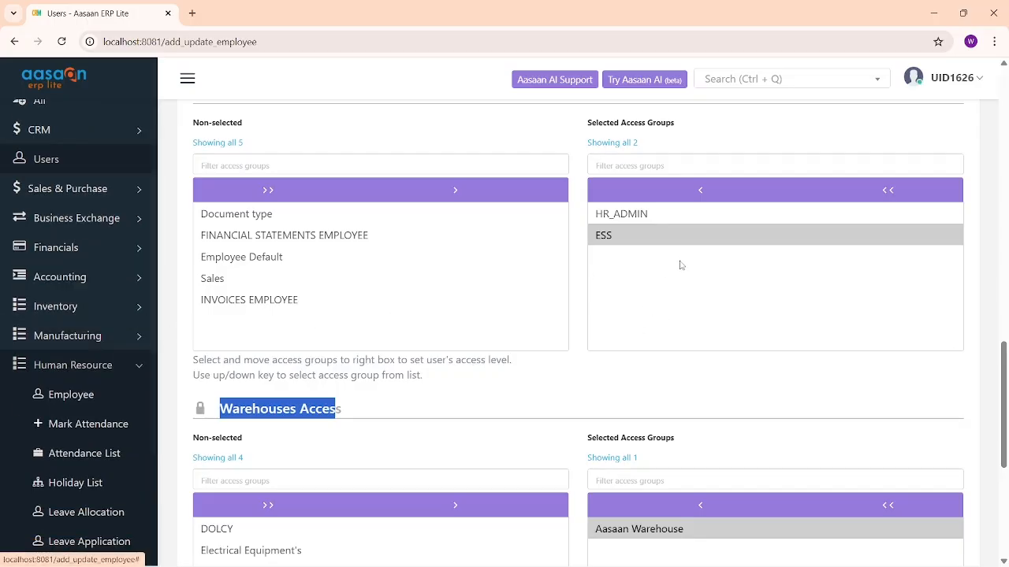
Remove ESS and HR_ADMIN from the user's selected access groups.
click(677, 221)
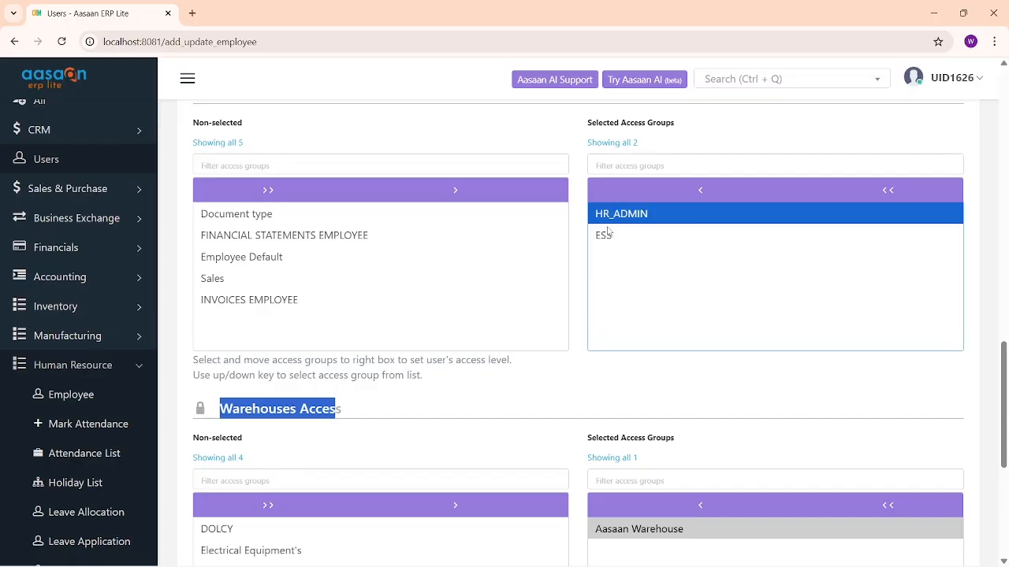
click(676, 234)
click(700, 190)
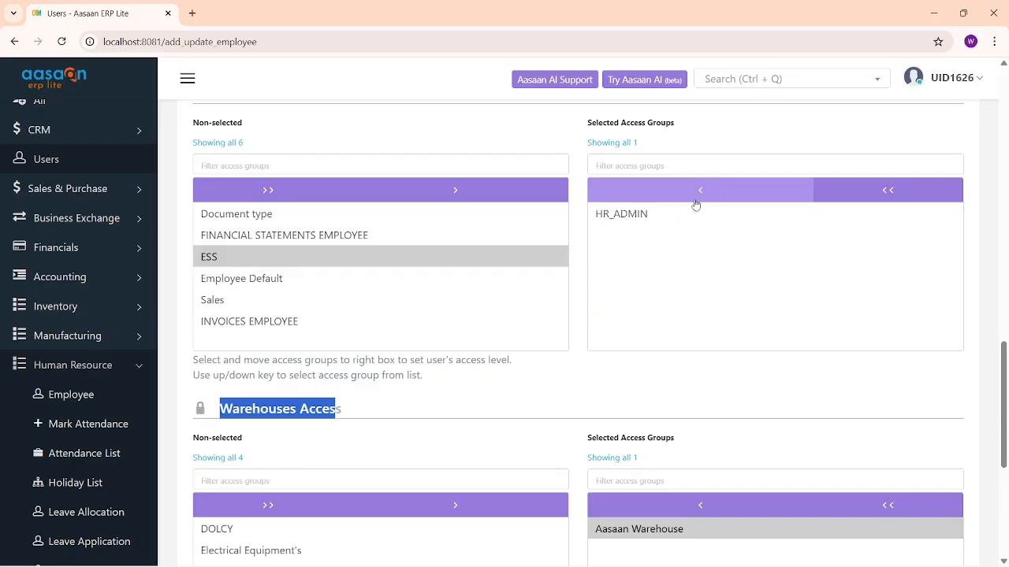
click(673, 214)
click(699, 190)
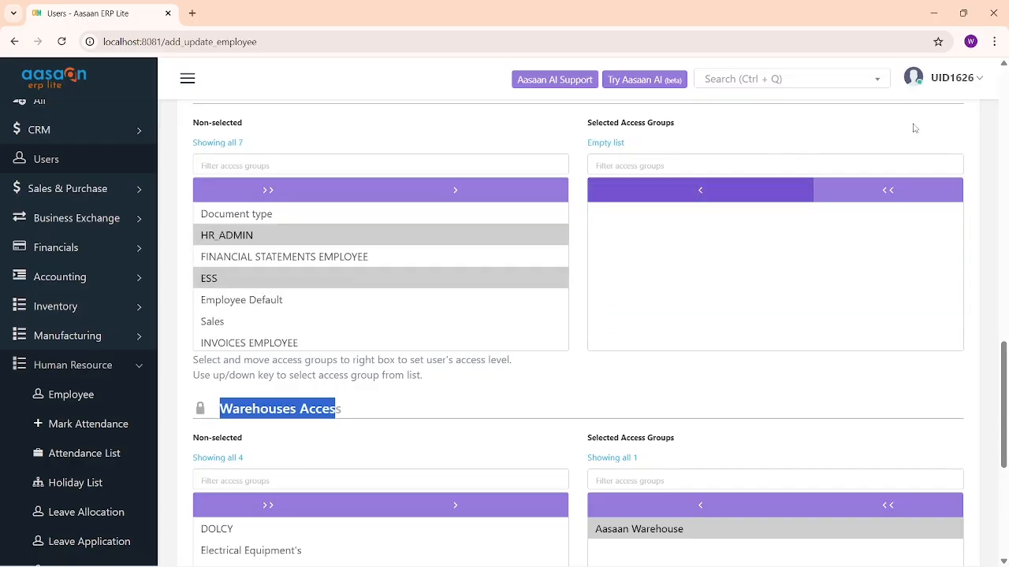
Open the Access Groups page in a new tab and start a new access group, viewing its title and access level sections.
click(978, 82)
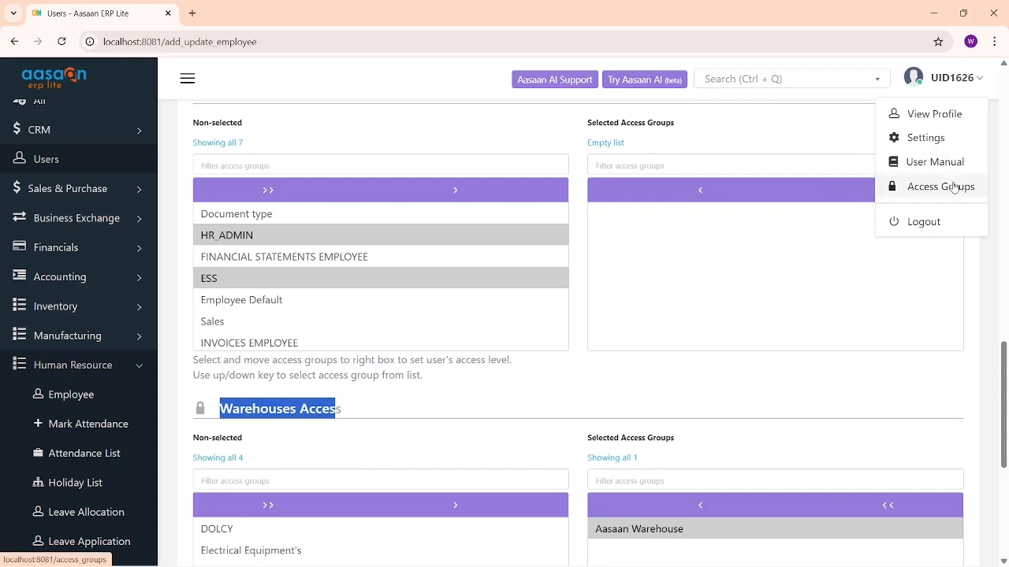
click(913, 190)
click(240, 12)
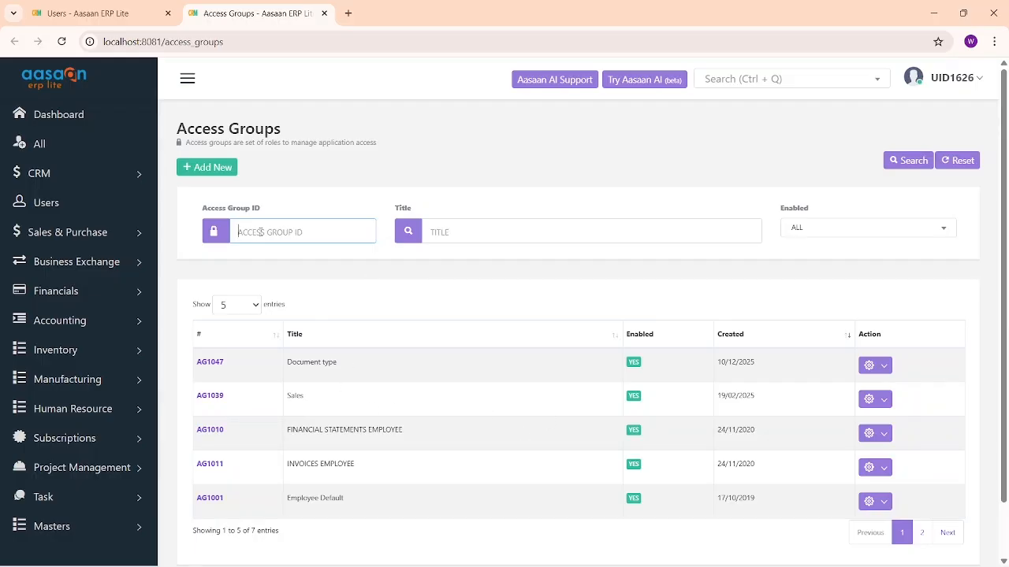
click(219, 173)
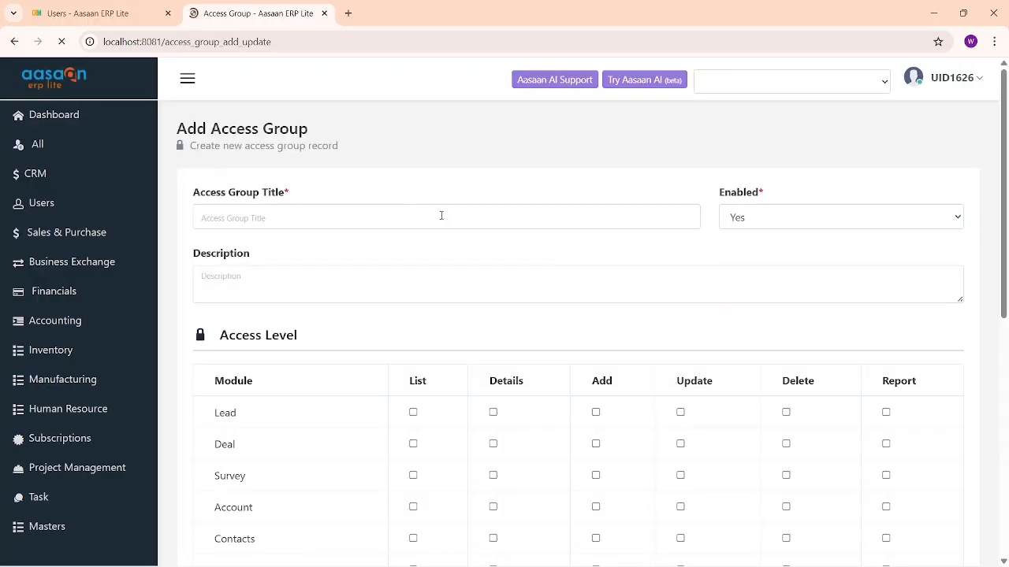
drag(194, 192, 308, 192)
click(316, 218)
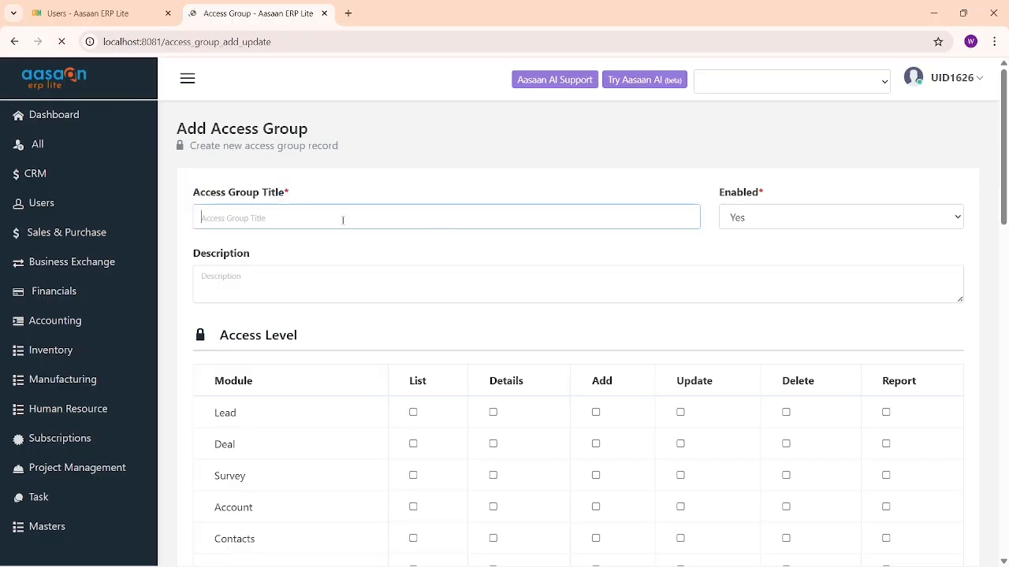
scroll(437, 234, down, 3)
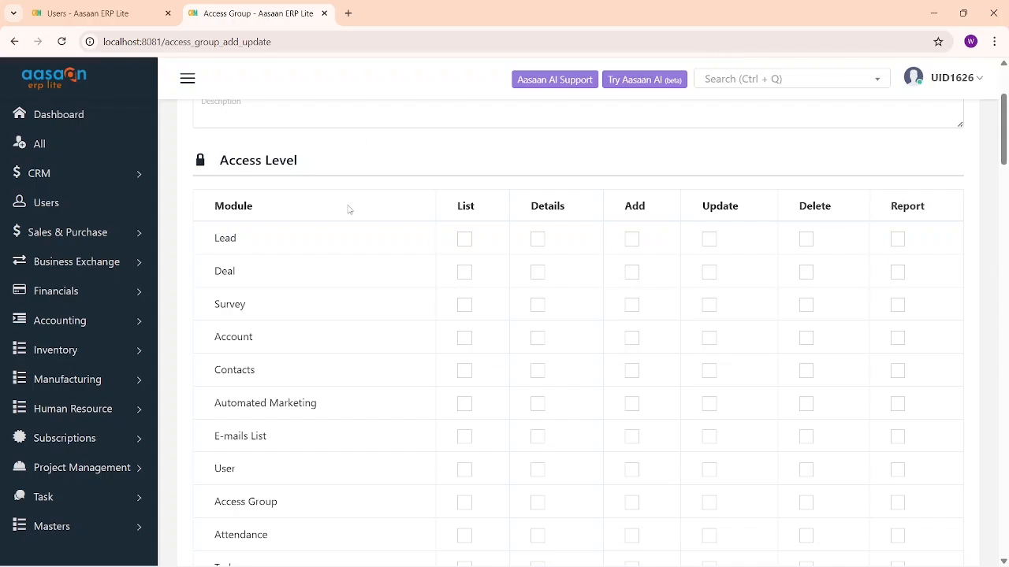
Grant the new access group List permission for the Lead module.
drag(215, 238, 298, 242)
click(465, 239)
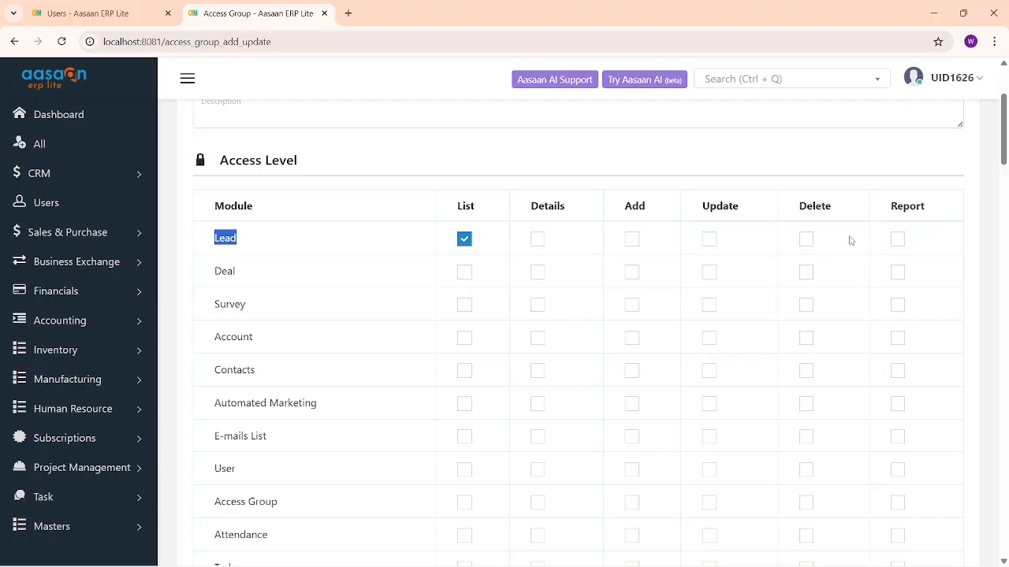
scroll(583, 257, down, 1)
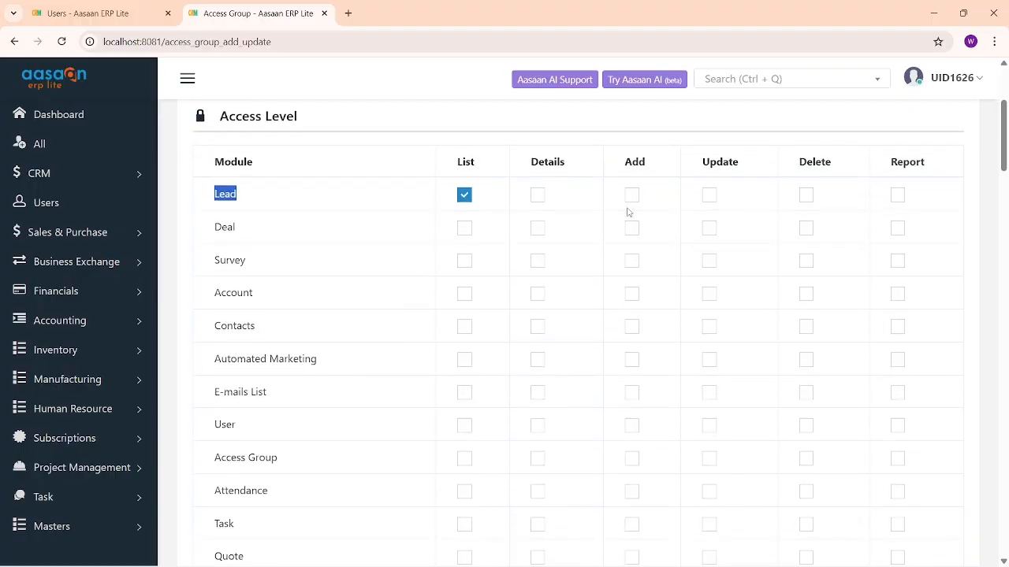
scroll(462, 295, down, 2)
scroll(513, 315, up, 2)
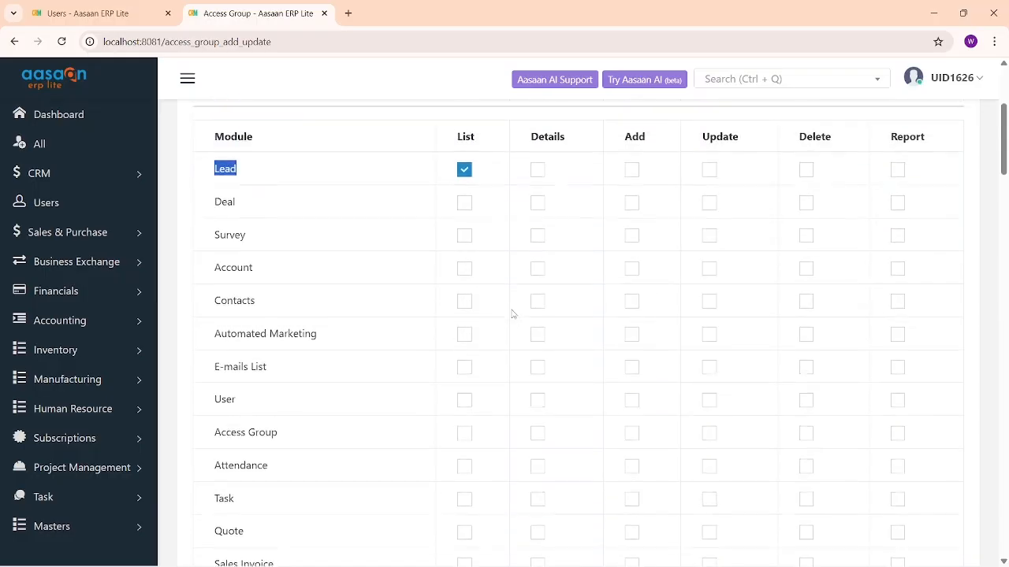
scroll(277, 261, down, 1)
Grant the new access group List, Update and Delete permissions for the Blanket Order module.
scroll(235, 208, down, 8)
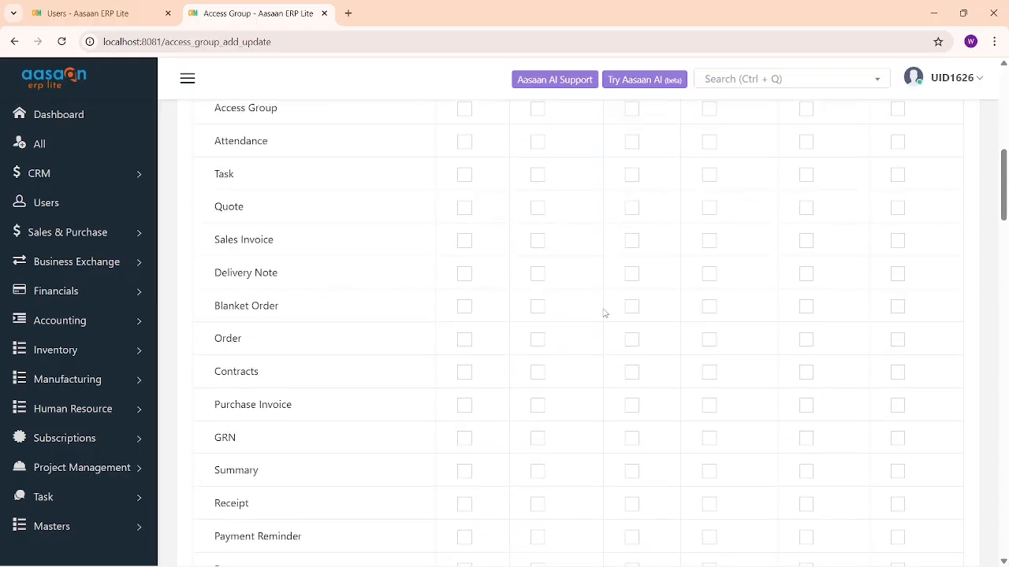
click(464, 306)
scroll(611, 323, up, 4)
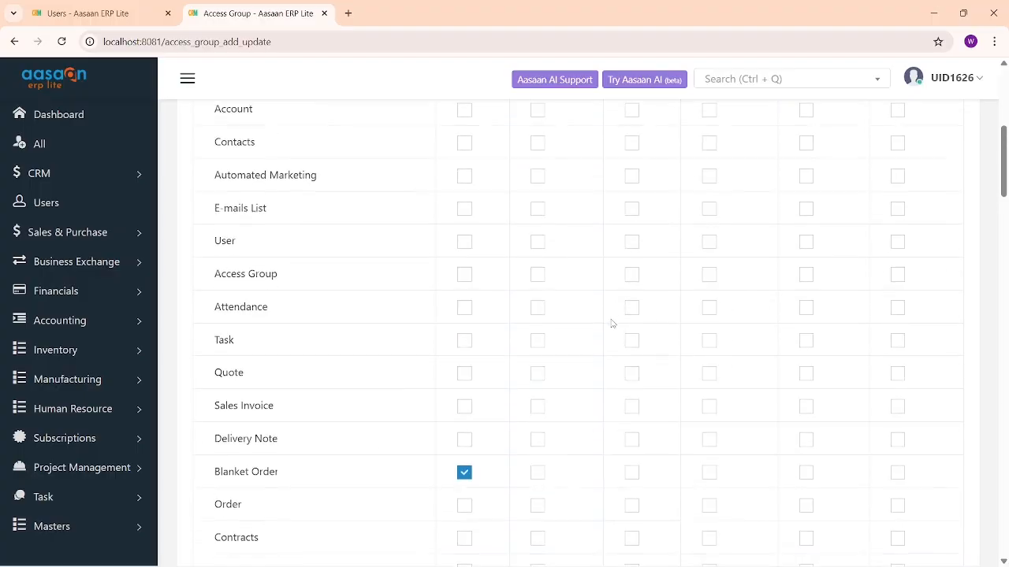
scroll(612, 323, up, 8)
scroll(733, 332, down, 9)
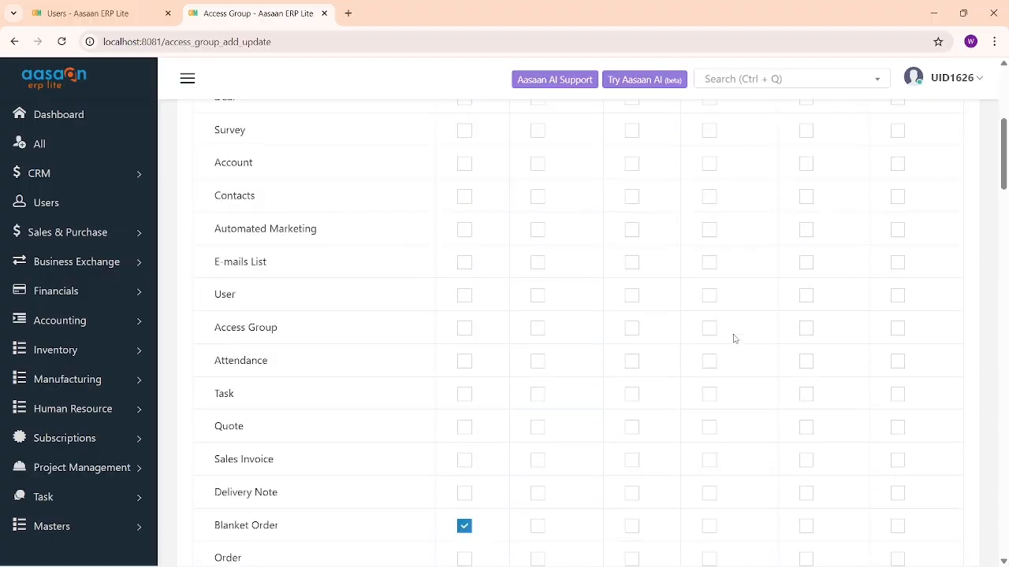
click(709, 437)
scroll(509, 350, down, 4)
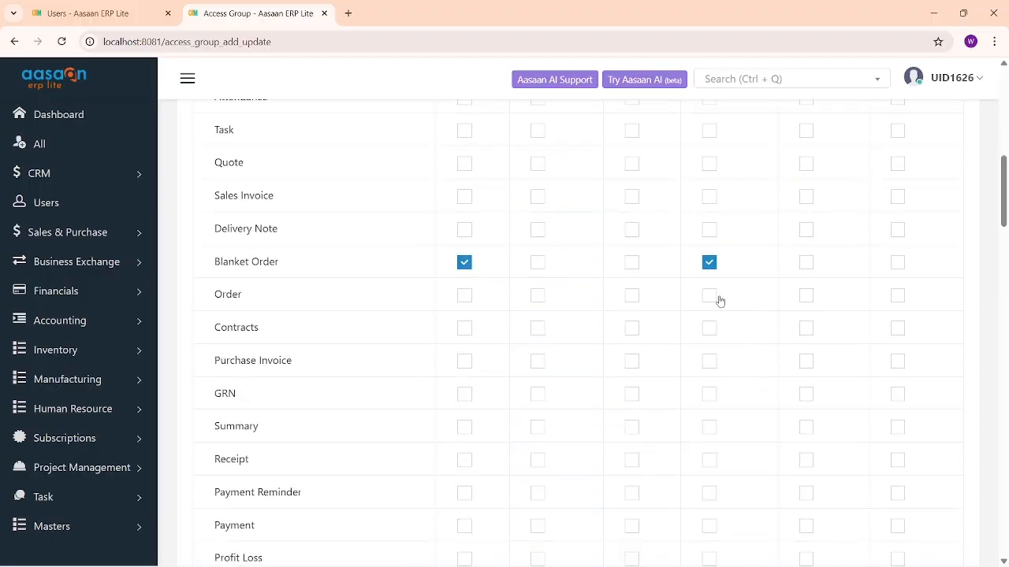
scroll(733, 296, up, 13)
scroll(791, 276, down, 3)
scroll(804, 370, down, 3)
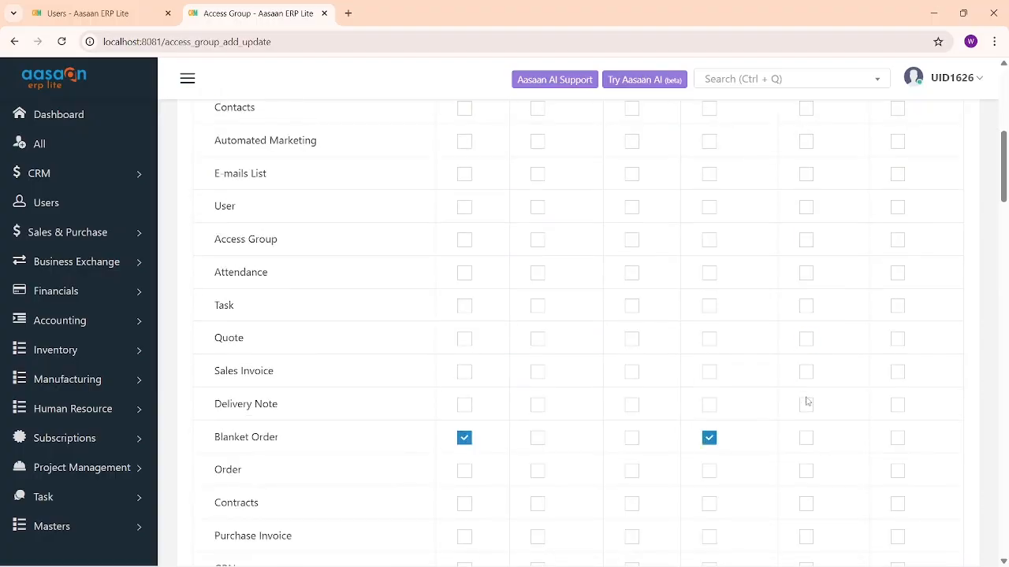
click(805, 437)
scroll(475, 346, down, 3)
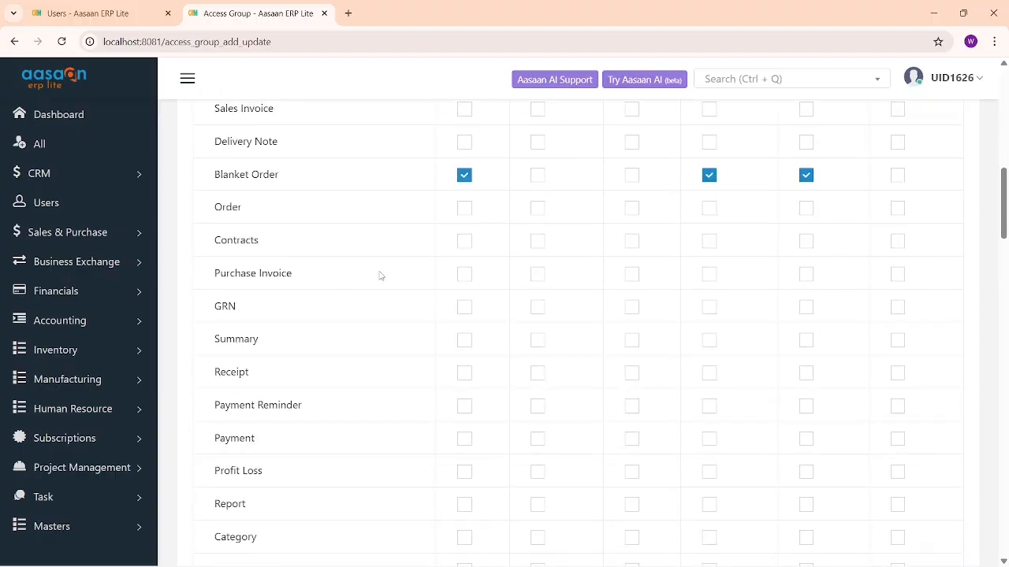
Review the remaining modules in the access level table, then close the access group tab without saving.
scroll(382, 291, down, 3)
scroll(512, 296, down, 3)
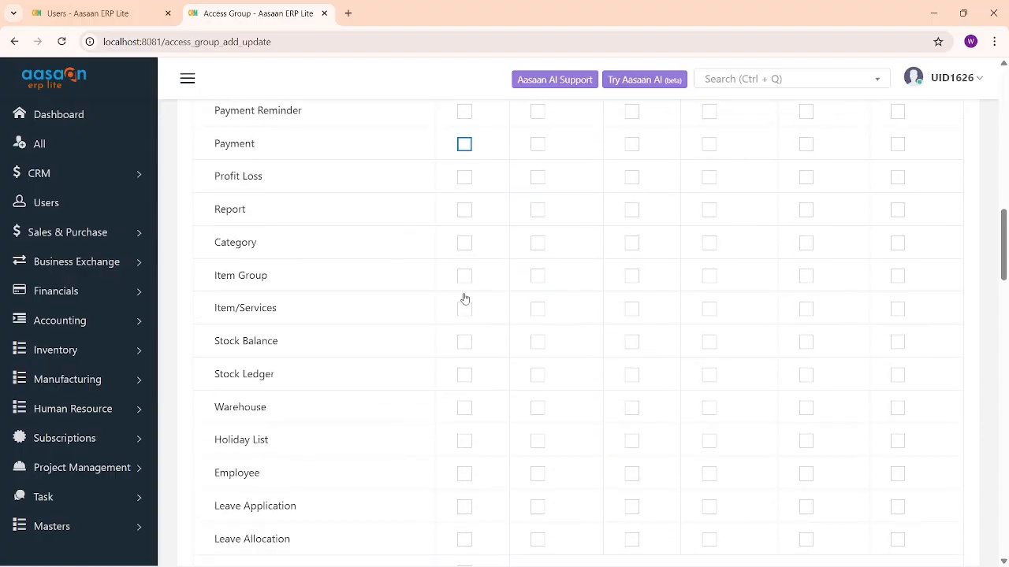
scroll(469, 294, down, 3)
scroll(532, 271, down, 5)
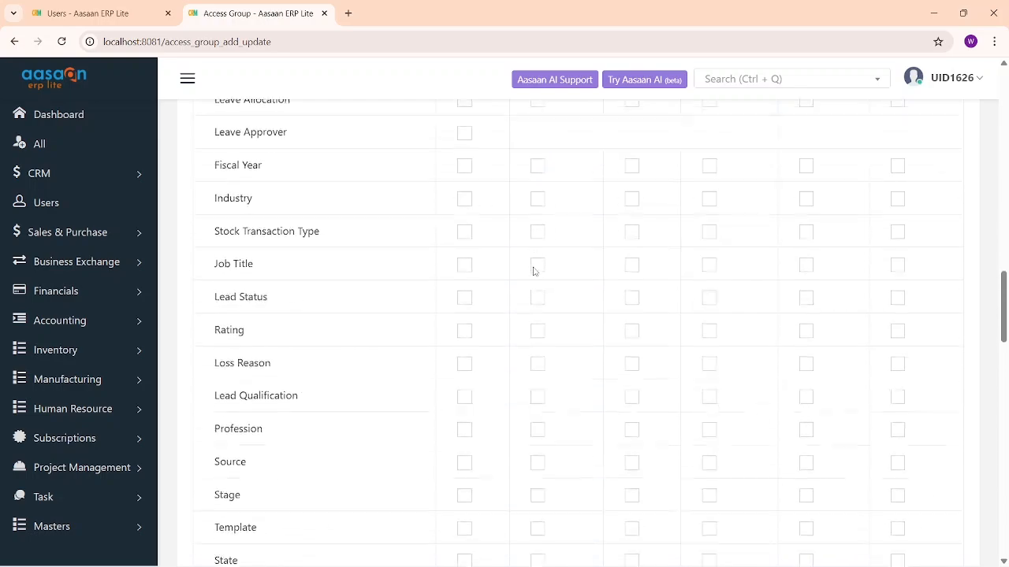
click(323, 13)
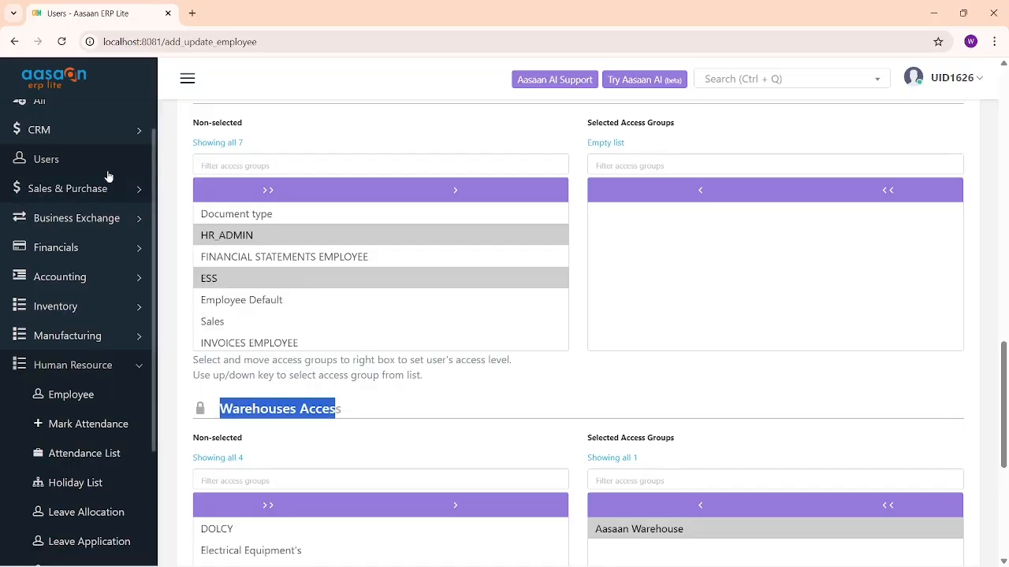
Leave the user form for the Users list and examine the users' email entries.
scroll(428, 248, up, 10)
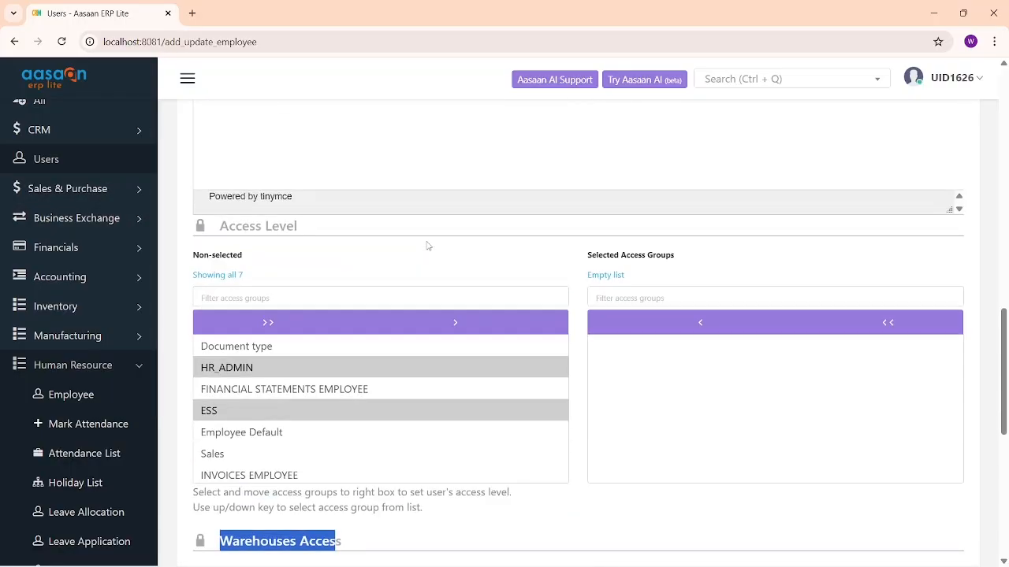
click(130, 160)
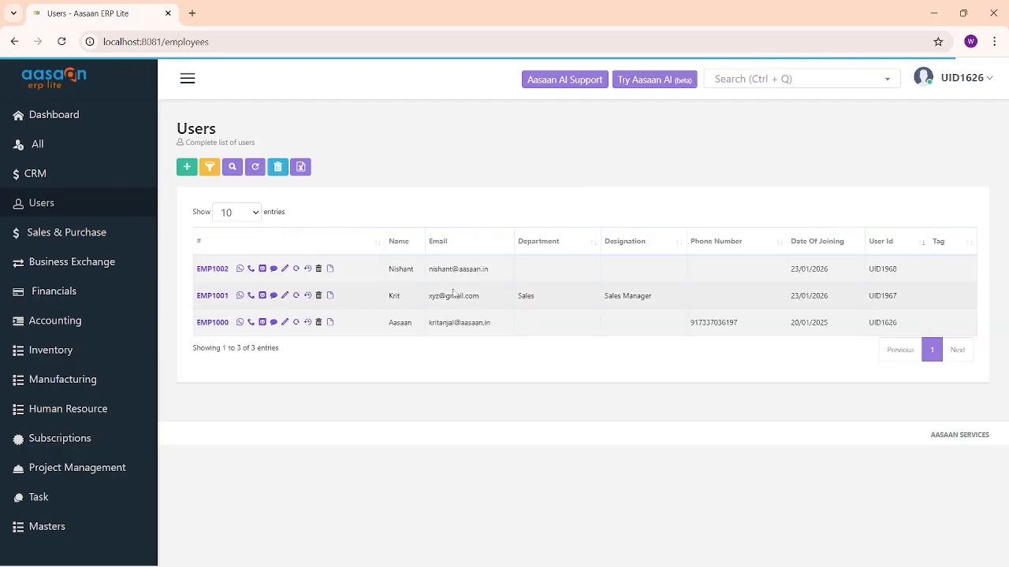
drag(428, 295, 489, 325)
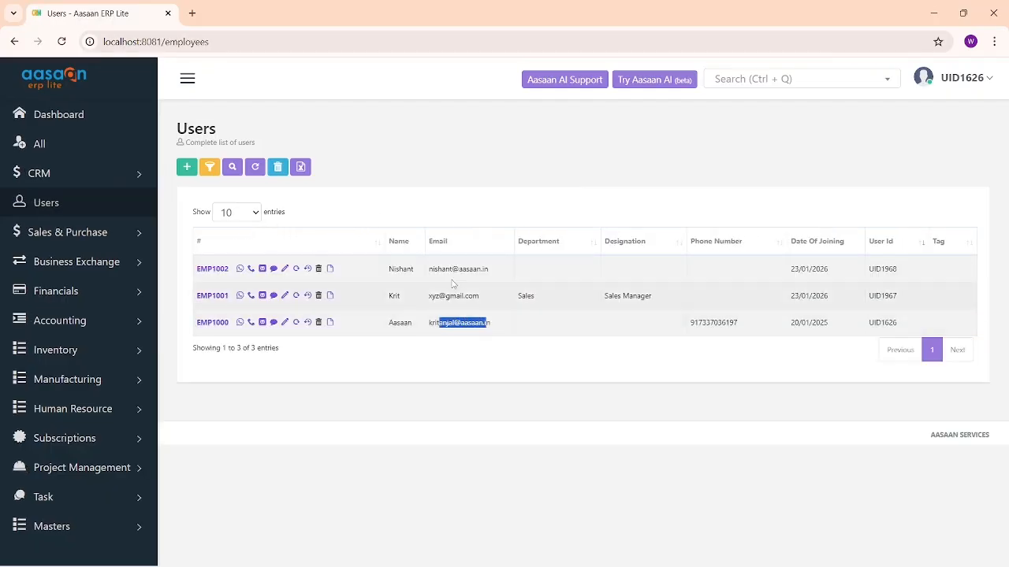
click(453, 283)
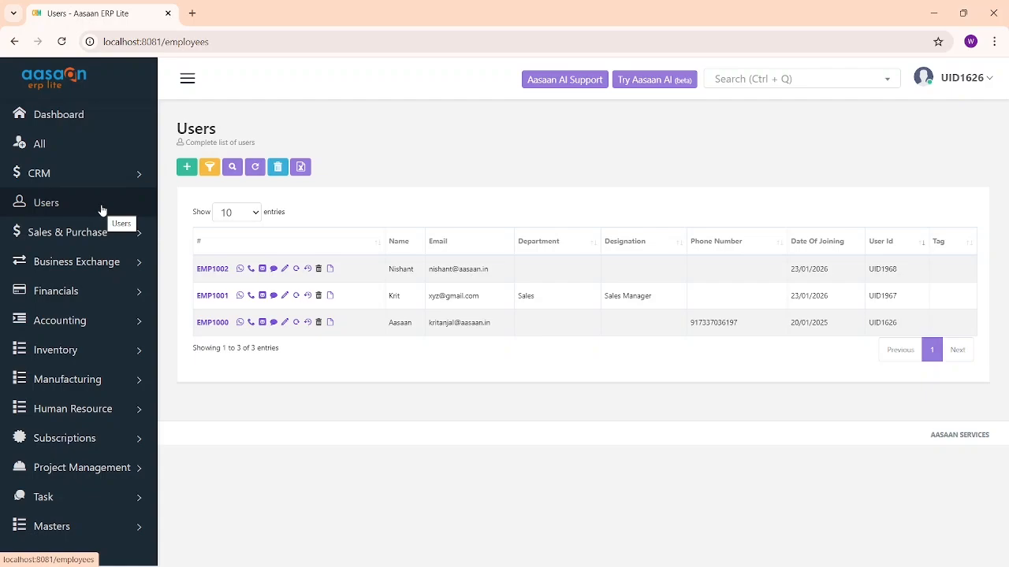
Open the Employee list of the Human Resource module and look over the module's other pages.
click(93, 410)
scroll(94, 409, down, 1)
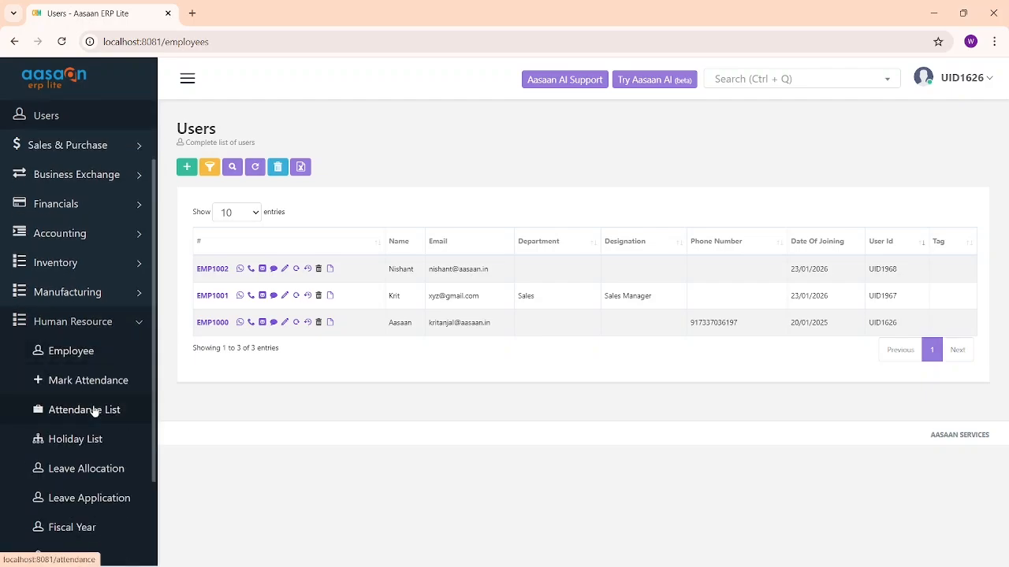
scroll(83, 355, down, 1)
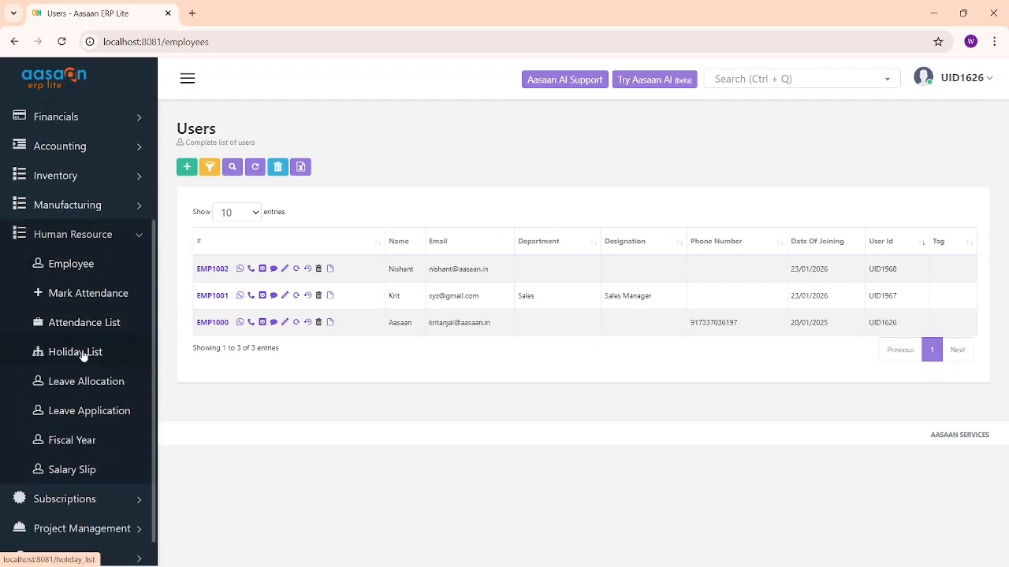
click(85, 268)
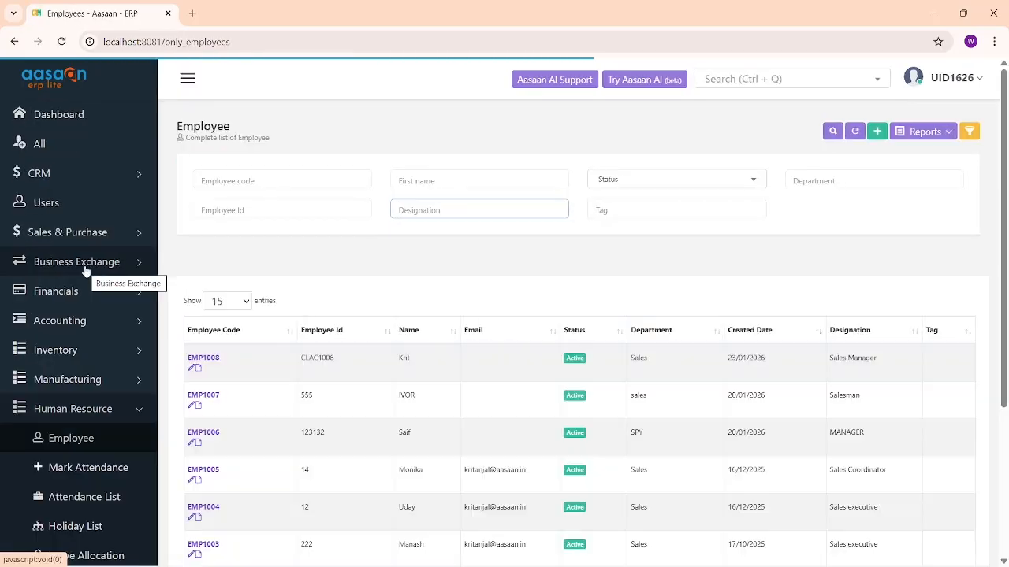
scroll(85, 270, down, 3)
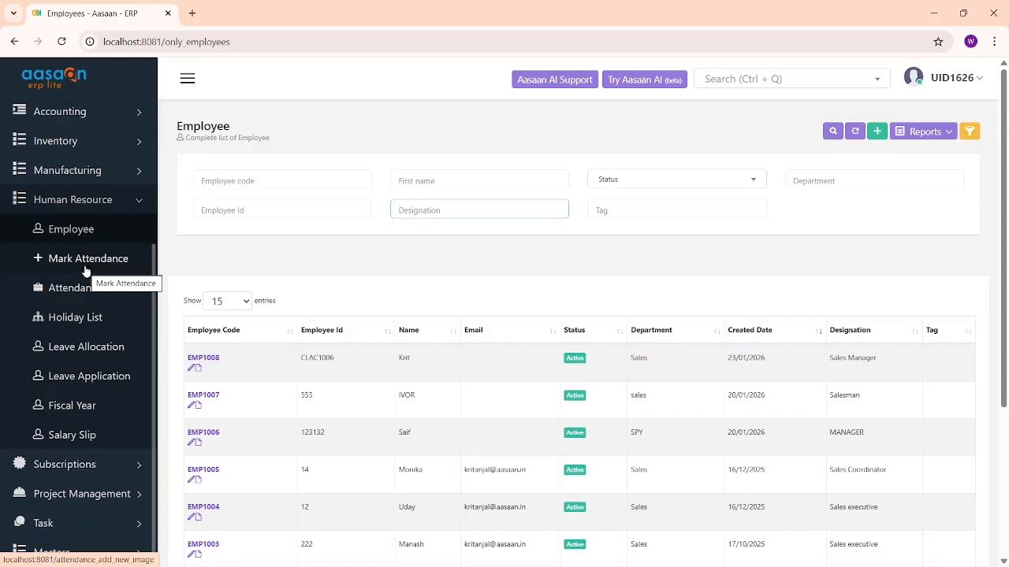
scroll(85, 269, up, 5)
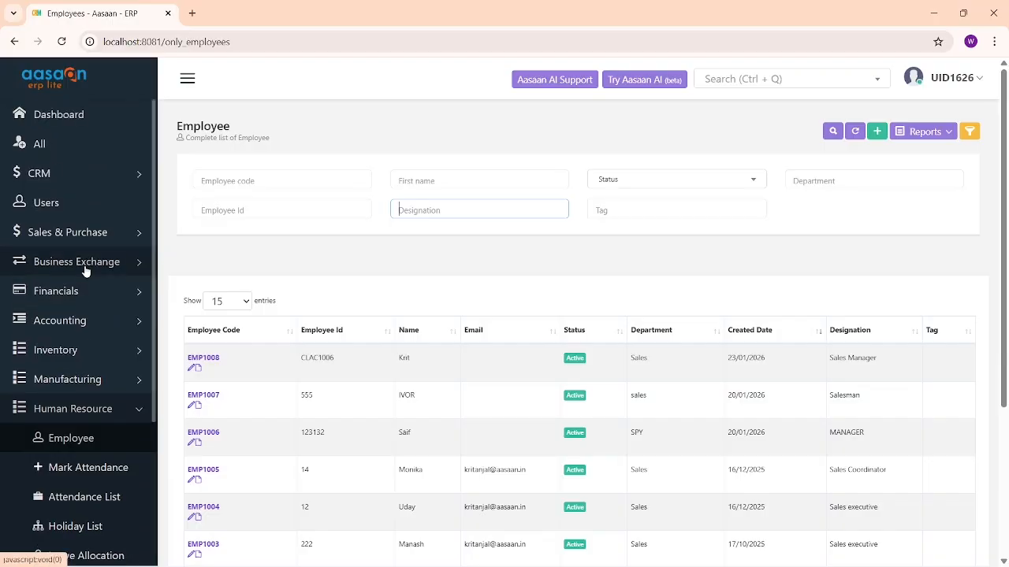
Open the CRM Survey page in a new tab and highlight the Employee list's heading in the current one.
click(99, 178)
right_click(87, 295)
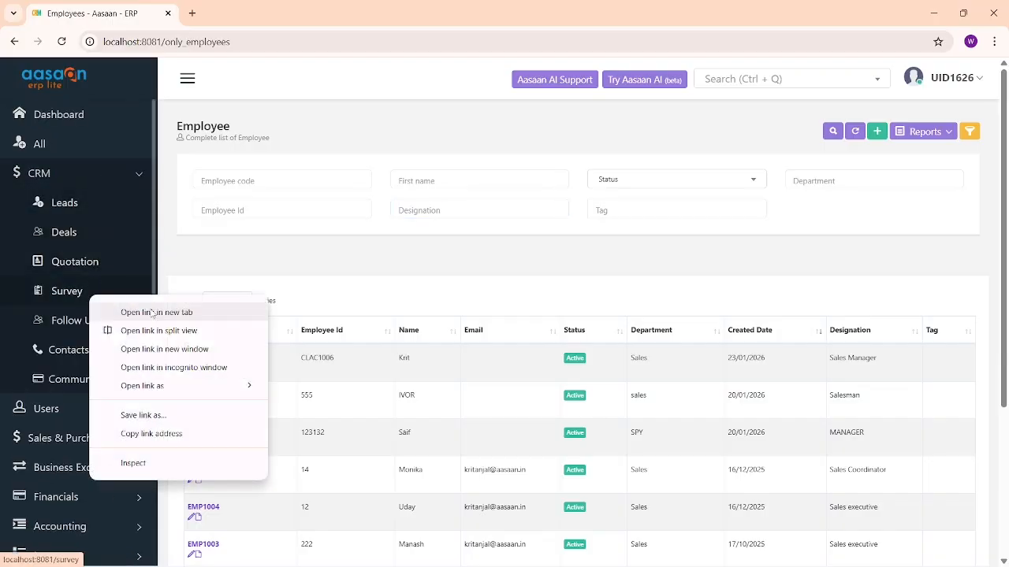
click(154, 312)
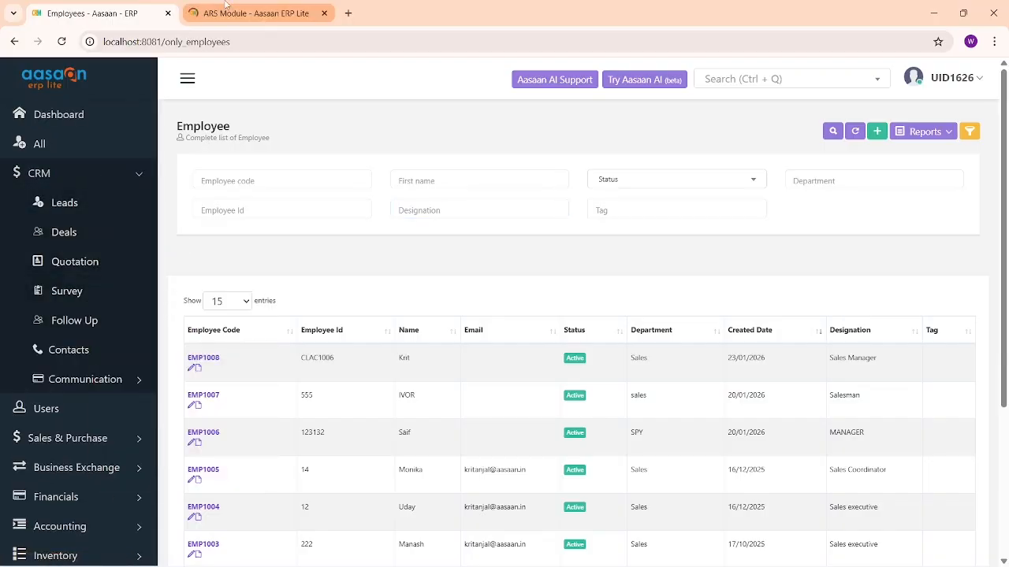
mouse_move(225, 4)
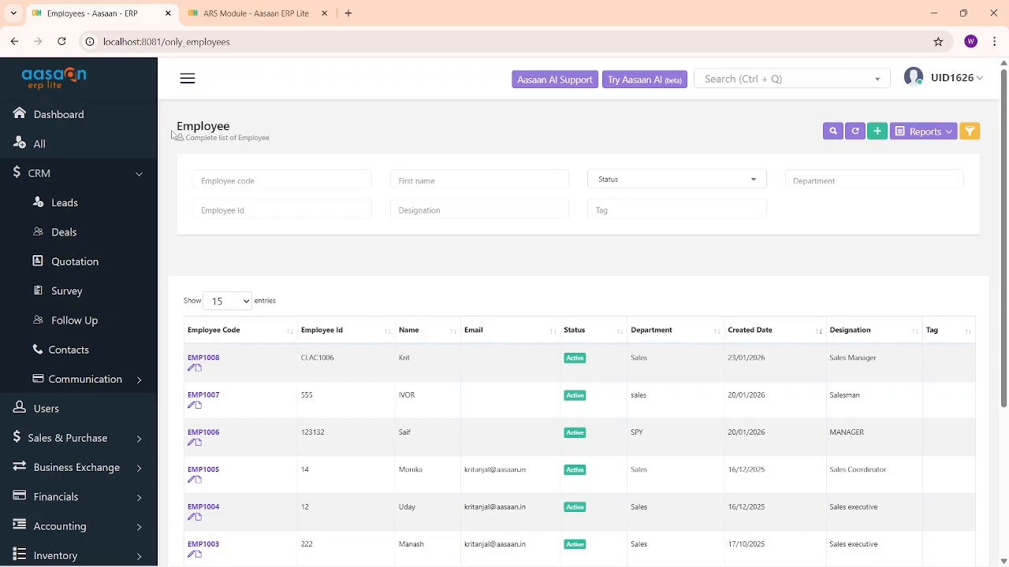
drag(172, 134, 295, 132)
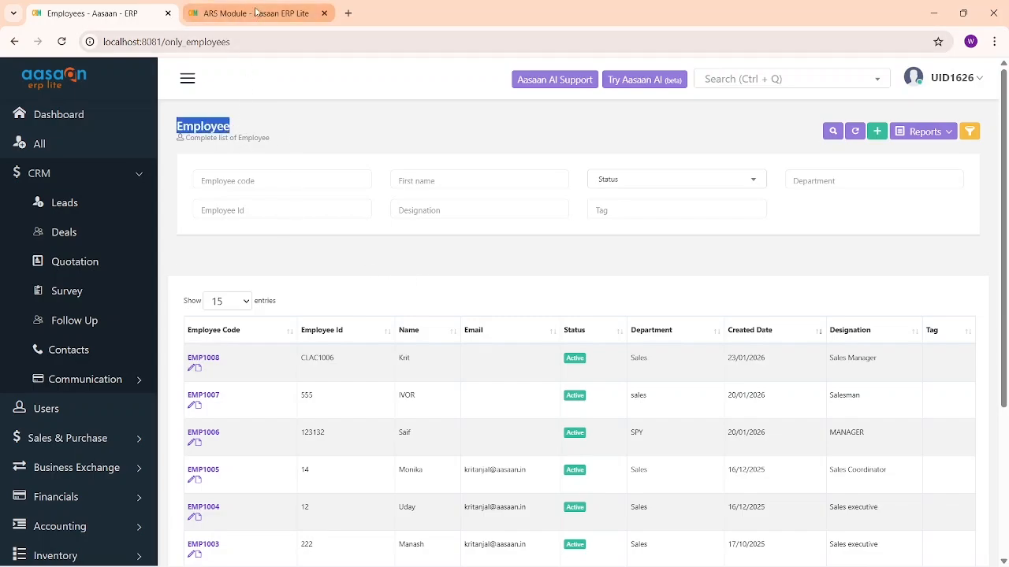
Start a new employee record from the Employee list.
scroll(246, 261, down, 2)
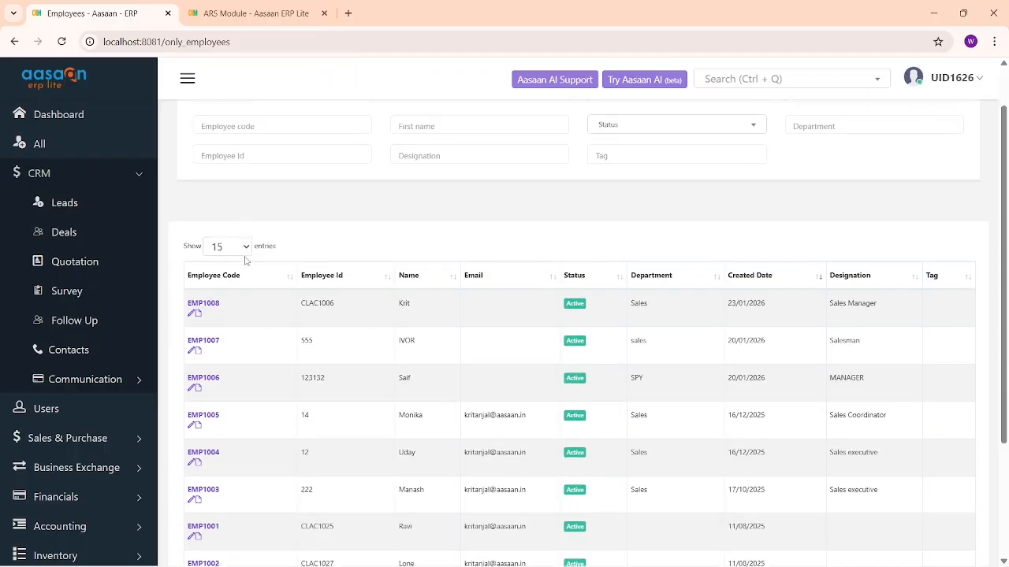
scroll(338, 313, up, 2)
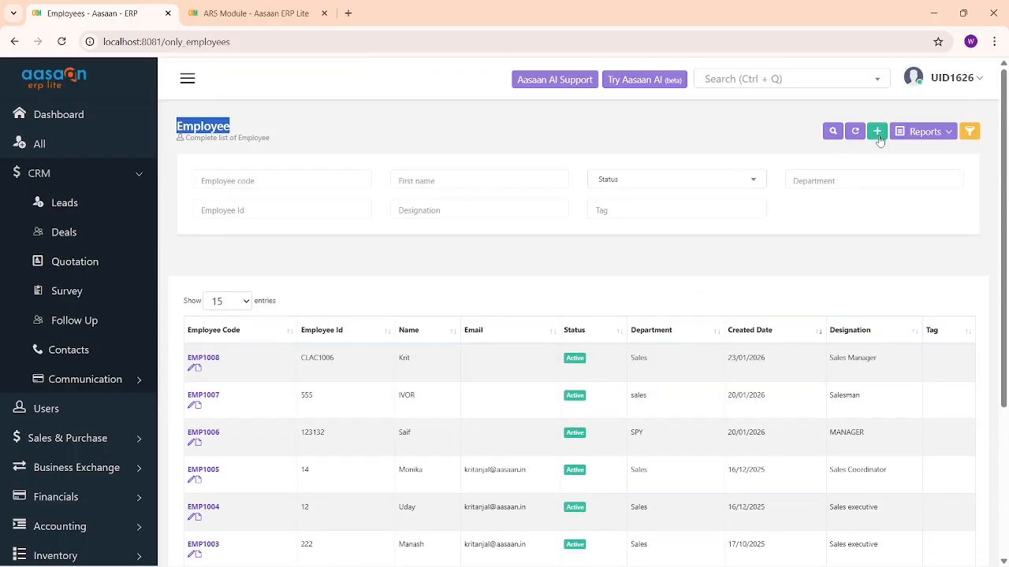
click(878, 138)
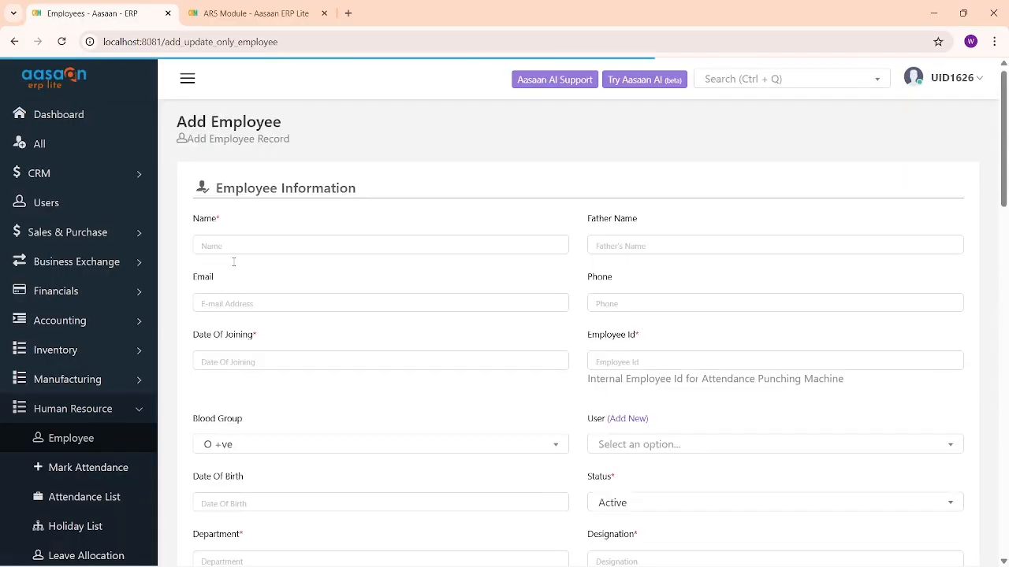
Review the Name, Father Name, Email, Phone and Employee Id fields of the new employee form.
drag(196, 238, 560, 267)
click(652, 254)
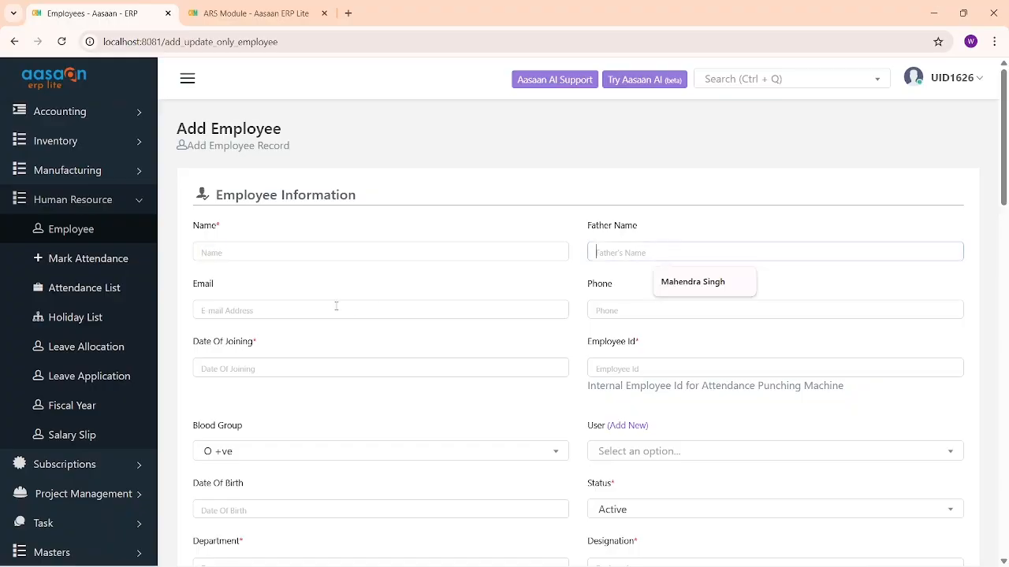
click(339, 309)
click(642, 312)
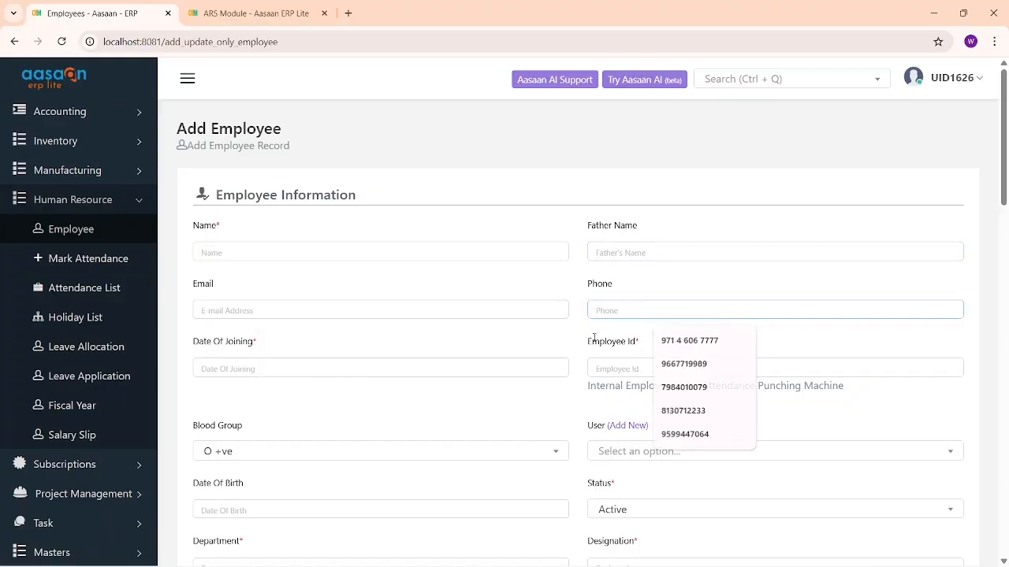
drag(589, 341, 673, 345)
scroll(485, 268, down, 3)
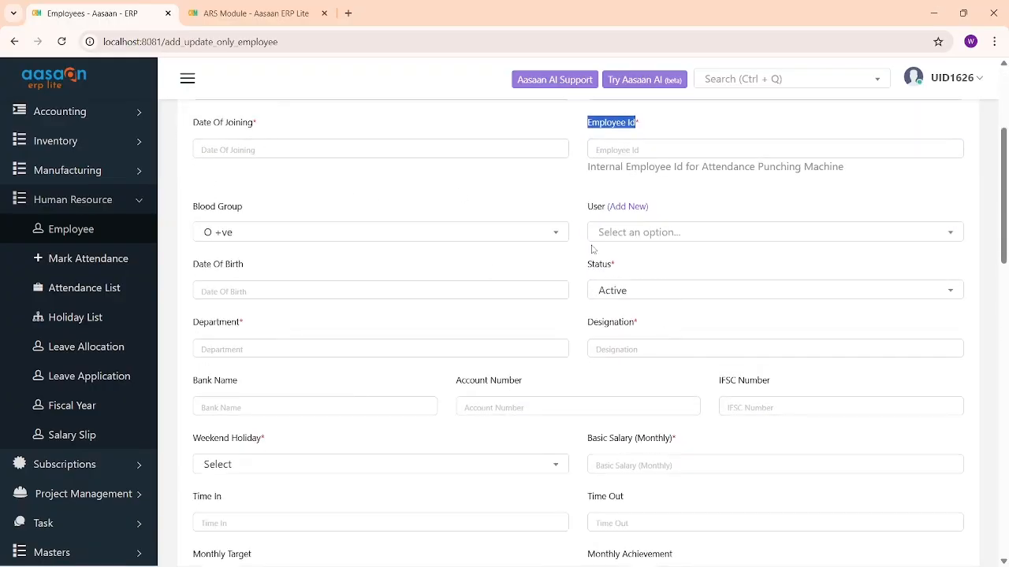
Try linking the existing user account to the employee, and clear the User selection again.
drag(580, 210, 657, 228)
click(652, 234)
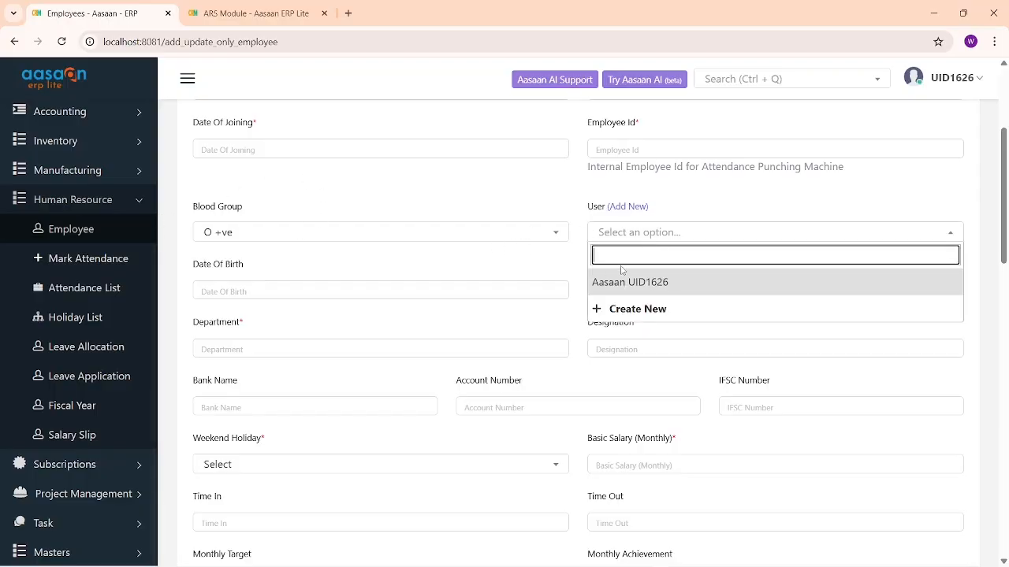
scroll(282, 222, up, 3)
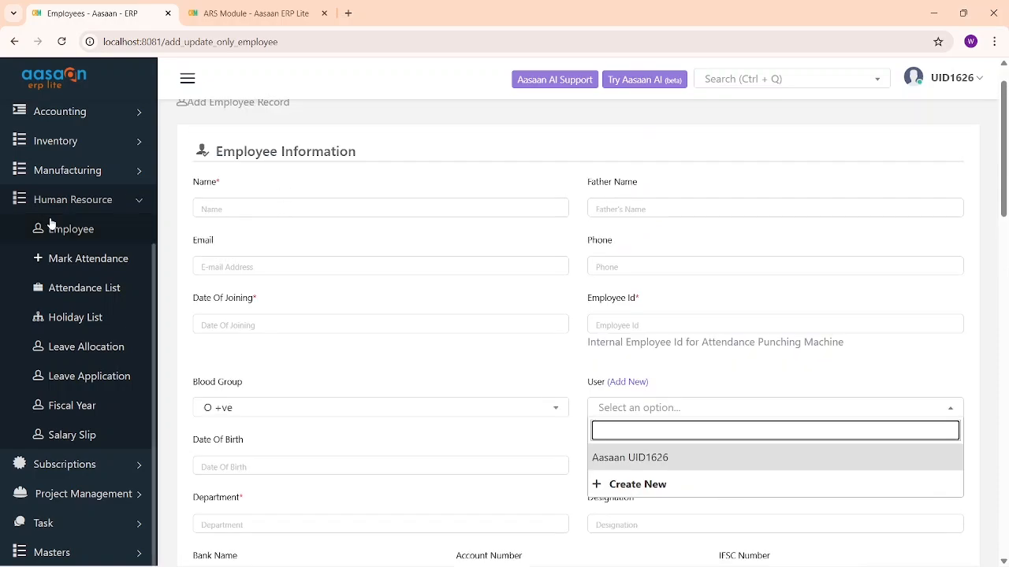
scroll(55, 213, up, 3)
scroll(635, 288, down, 2)
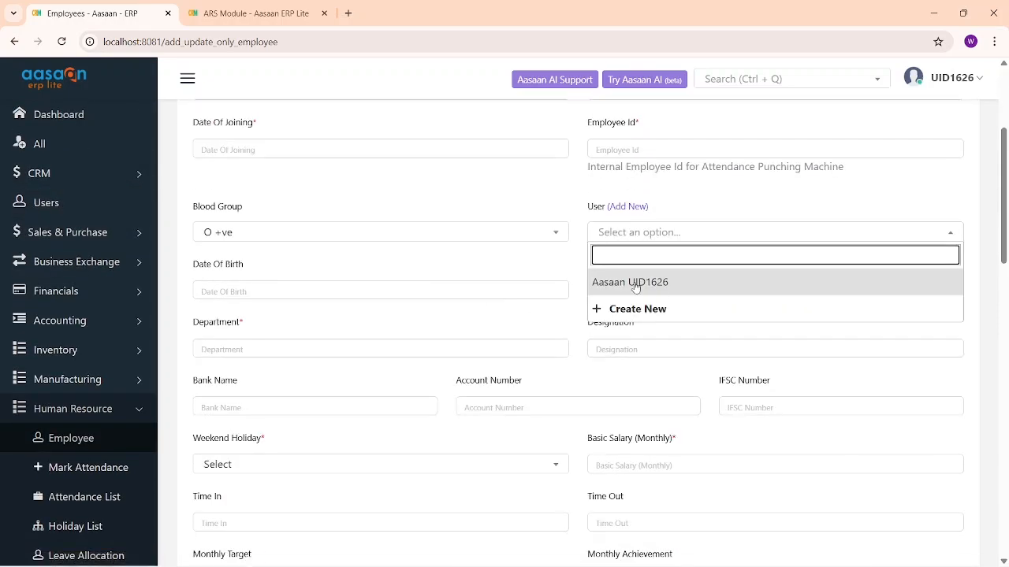
click(635, 283)
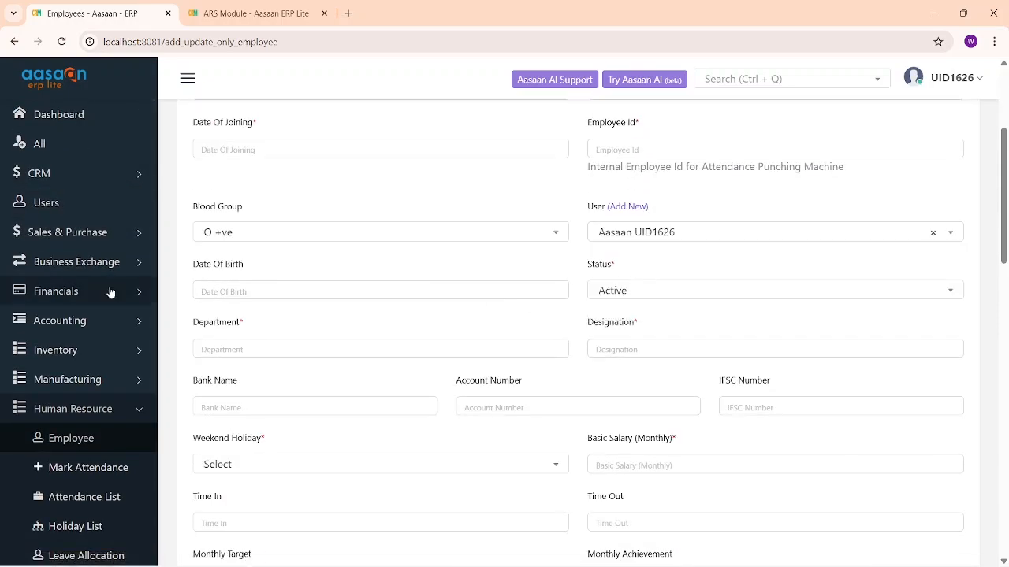
click(692, 237)
click(935, 236)
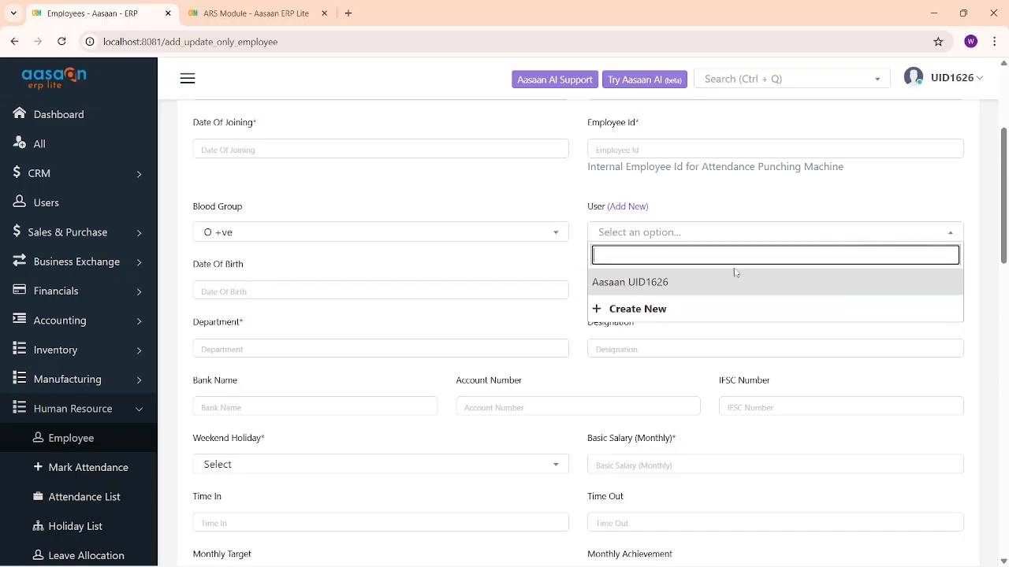
click(508, 281)
Set the employee's Weekend Holiday to Two Days.
scroll(382, 226, down, 1)
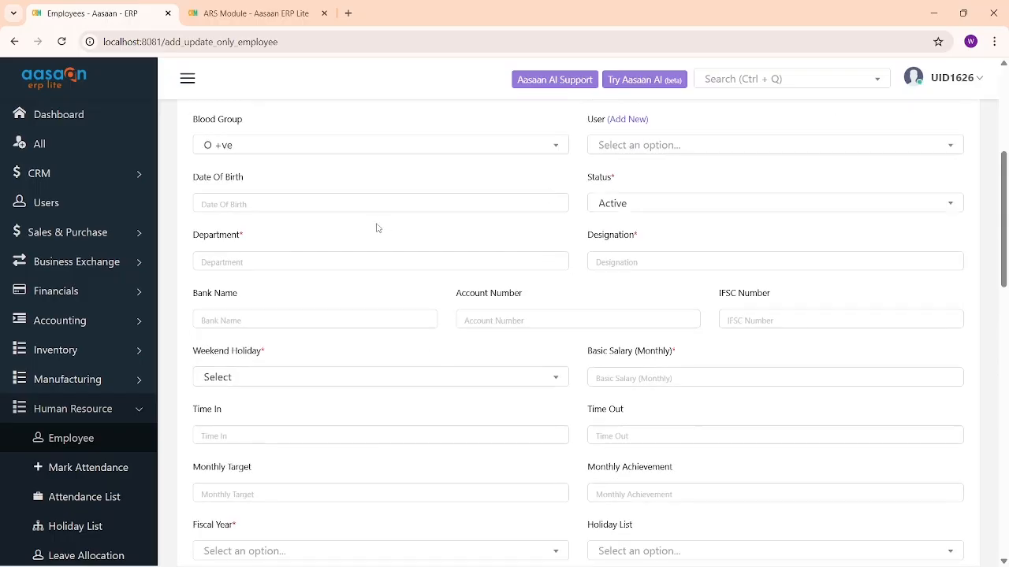
click(216, 266)
scroll(577, 267, down, 3)
scroll(347, 250, up, 1)
click(275, 208)
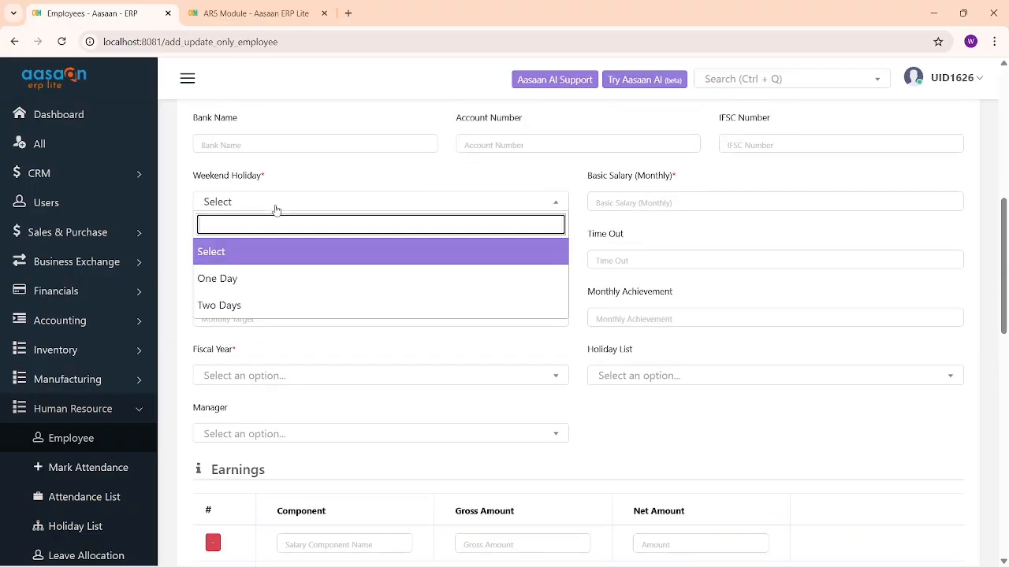
scroll(93, 365, down, 2)
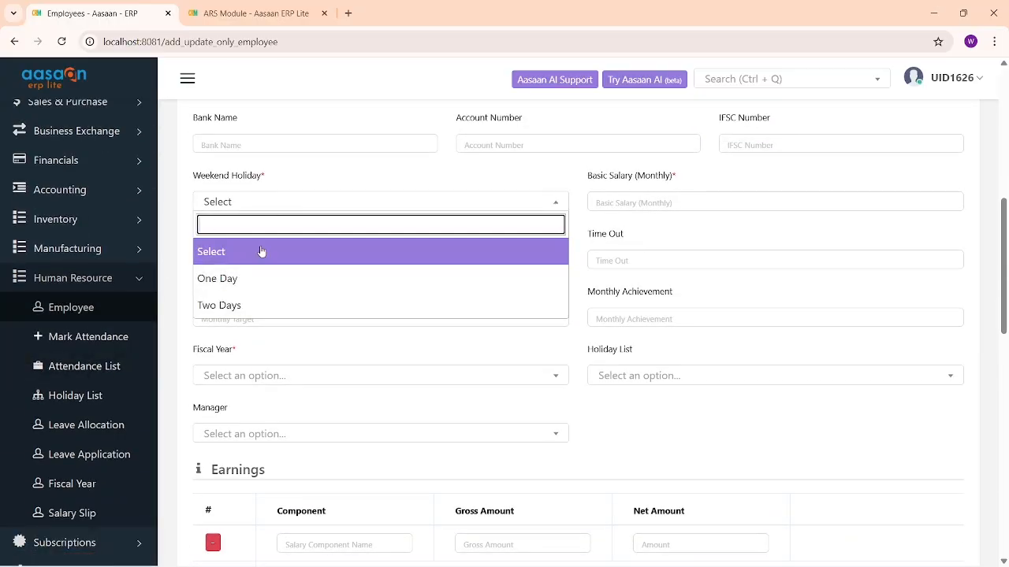
click(261, 304)
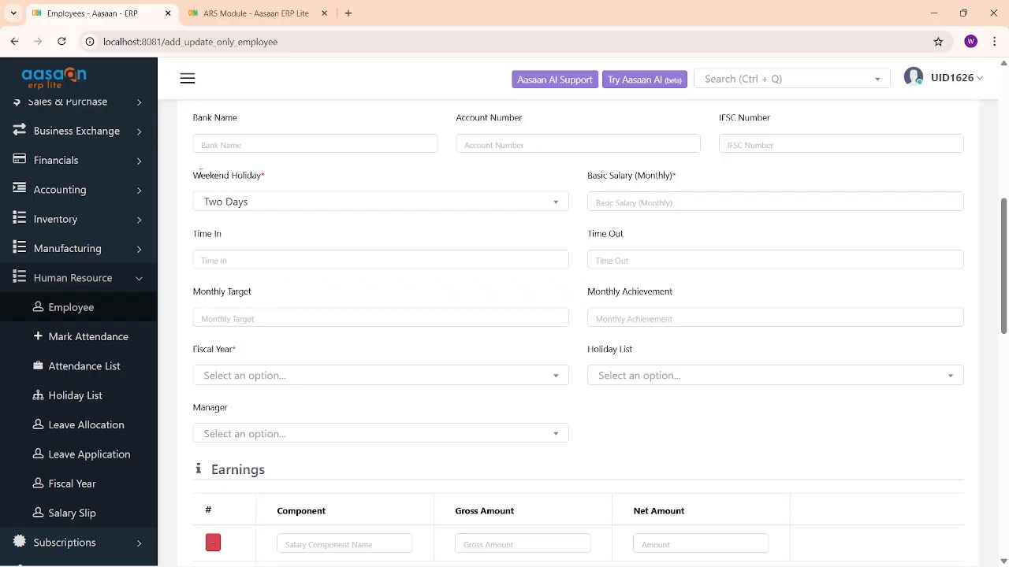
drag(193, 175, 237, 175)
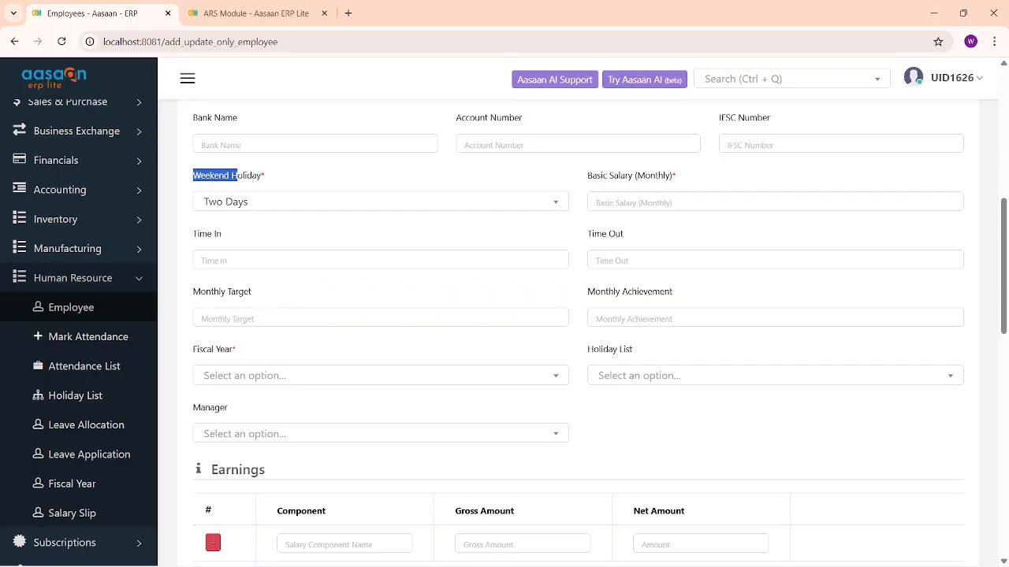
click(264, 205)
click(449, 192)
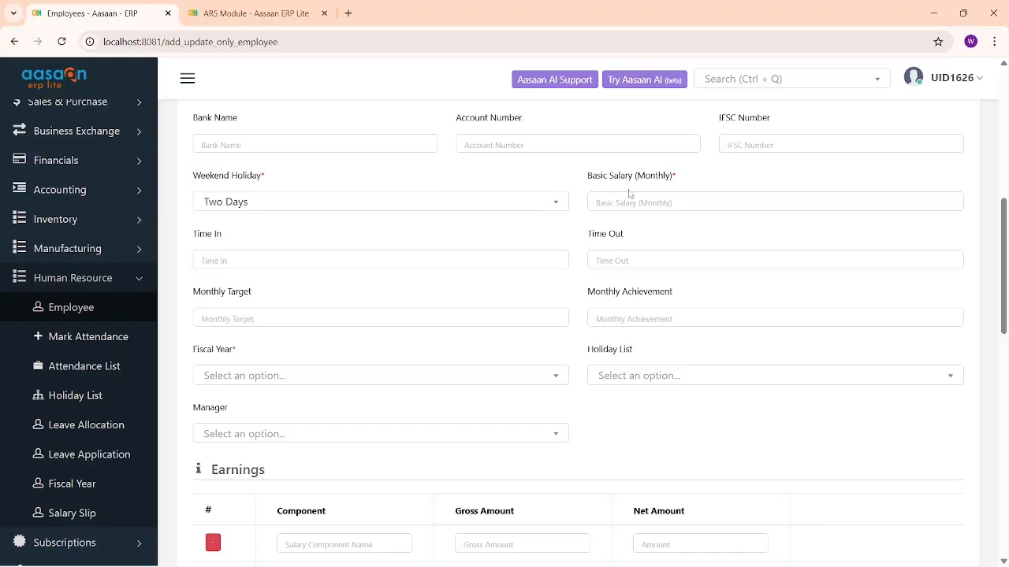
Look over the Basic Salary, Monthly Target and Monthly Achievement fields of the employee form.
drag(672, 175, 513, 216)
scroll(386, 240, down, 1)
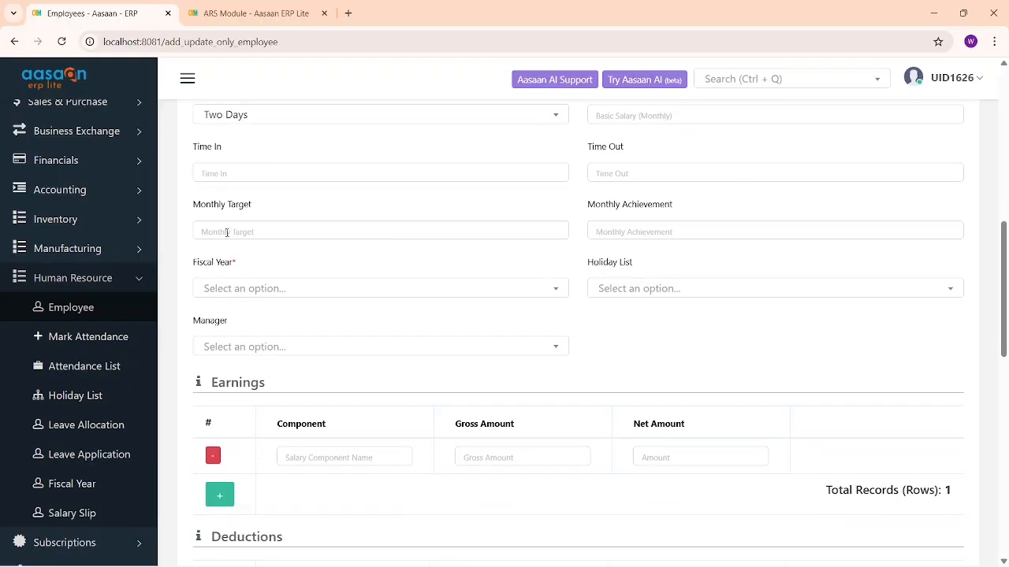
drag(191, 212, 278, 213)
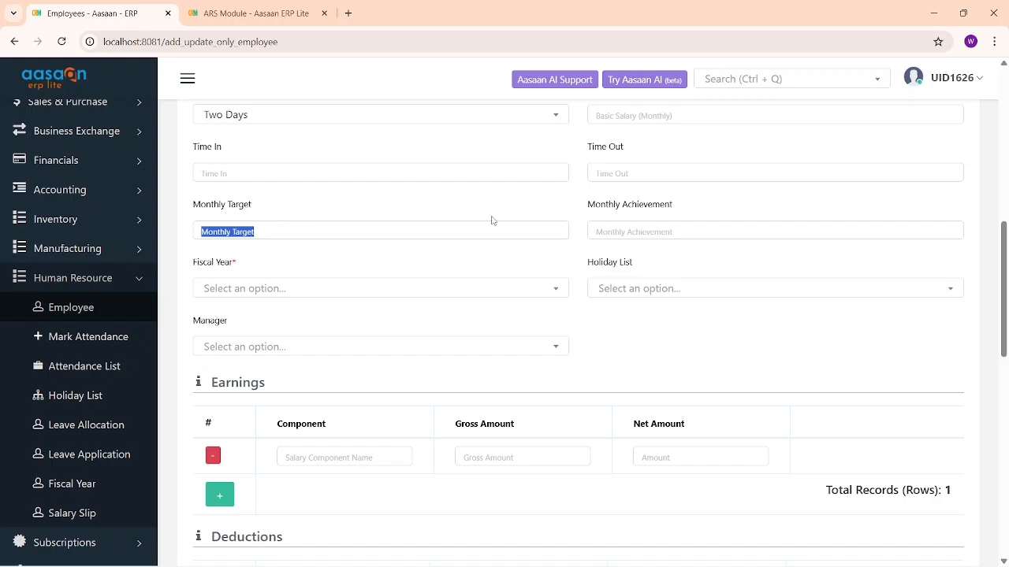
drag(491, 221, 691, 210)
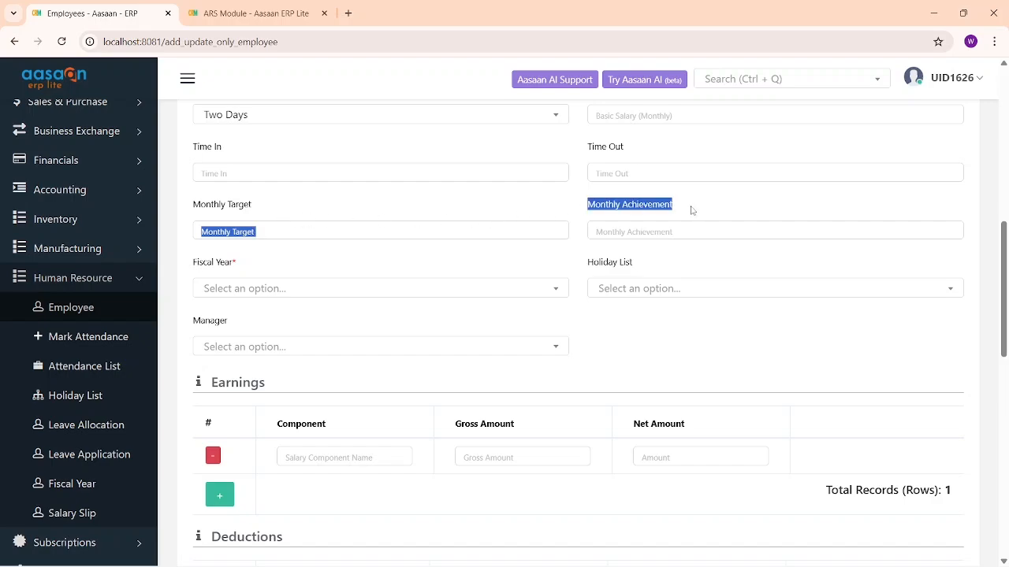
Open the Employees Survey Details report from the ARS Module page and examine its survey count and order value columns.
click(252, 14)
click(396, 168)
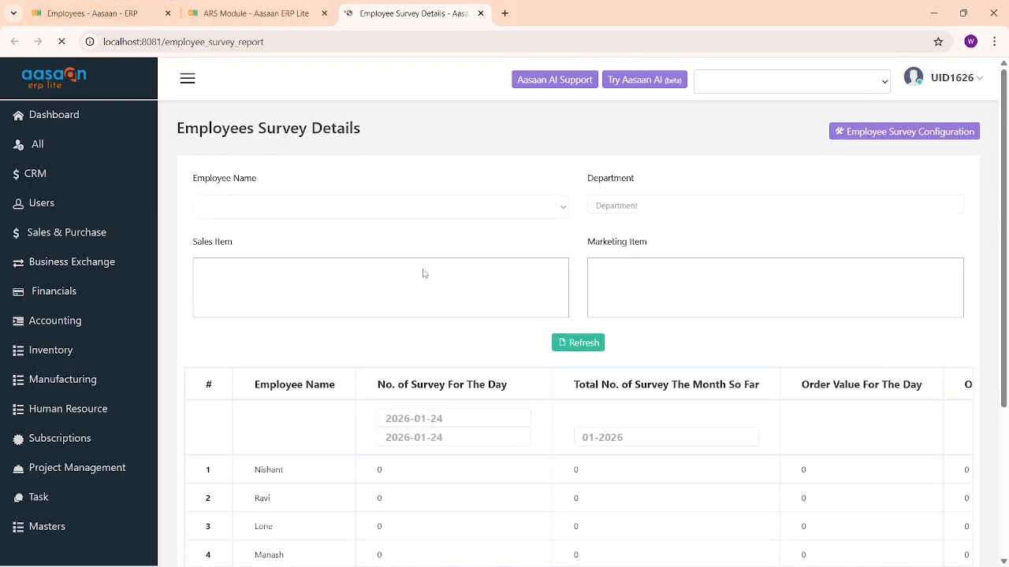
scroll(423, 272, down, 2)
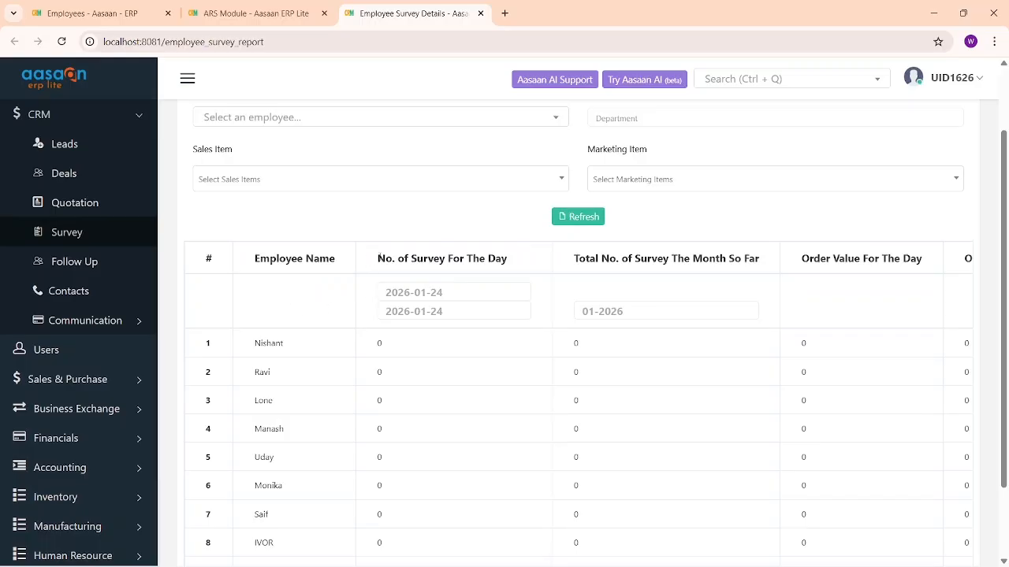
drag(344, 271, 776, 290)
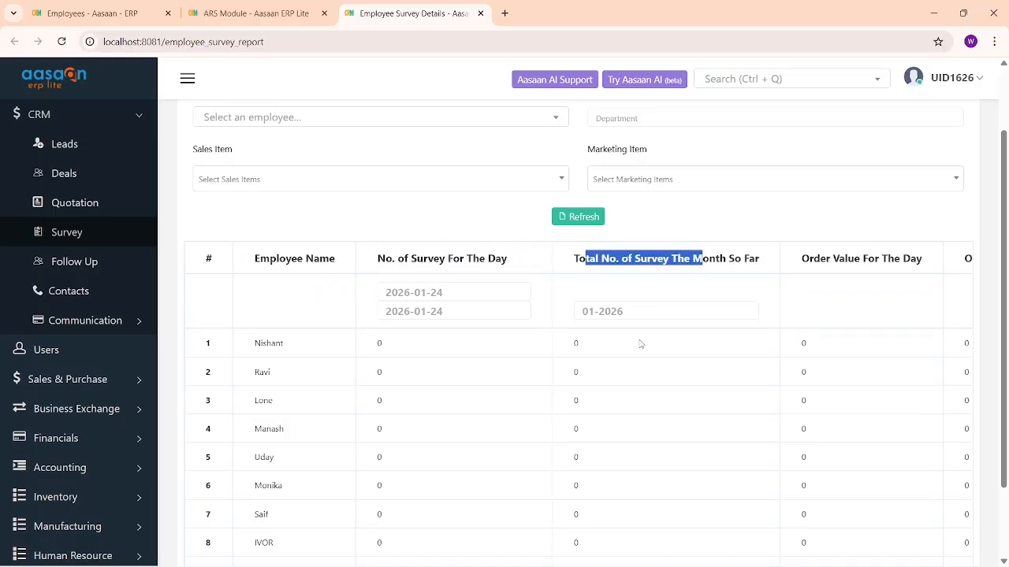
drag(881, 260, 916, 276)
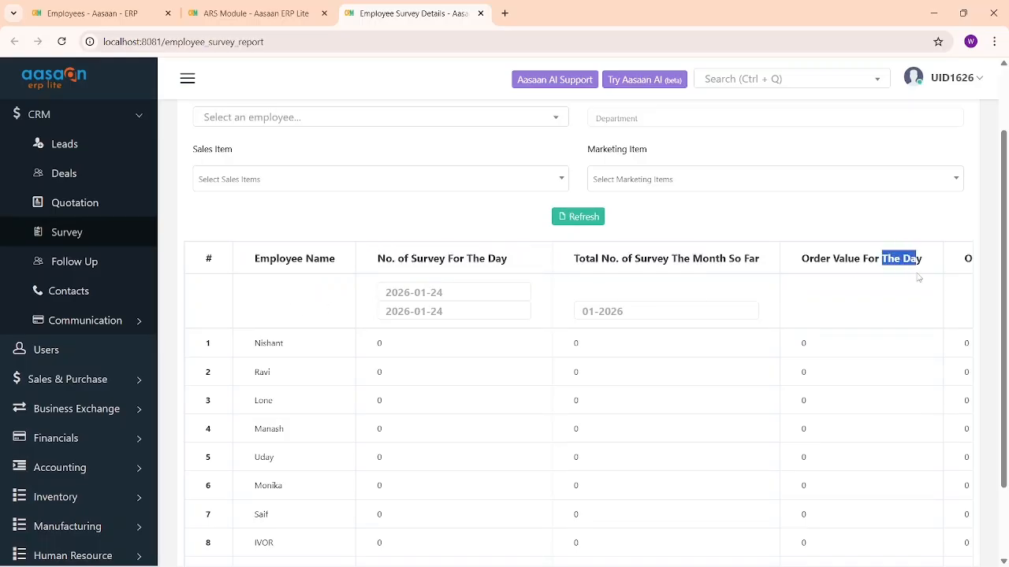
click(881, 272)
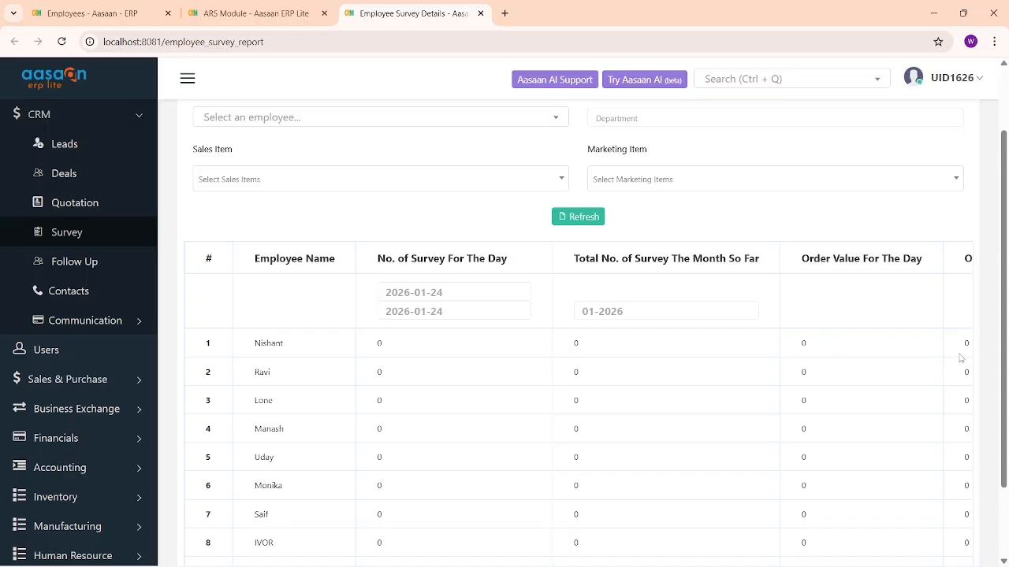
drag(959, 358, 971, 358)
click(784, 263)
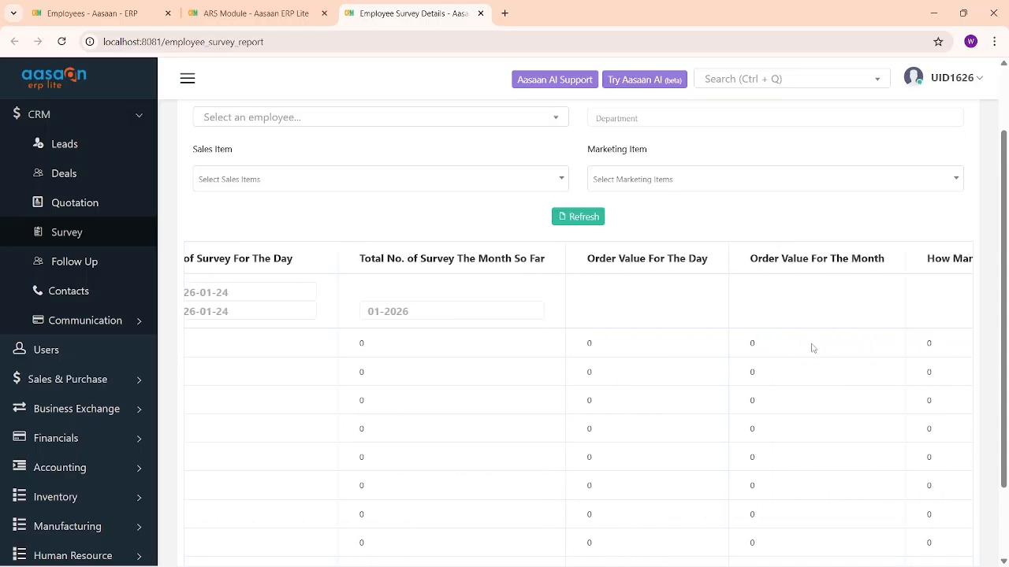
Examine the survey report's remaining columns, including Target For Month and Total Achievement for the Month.
scroll(812, 348, right, 6)
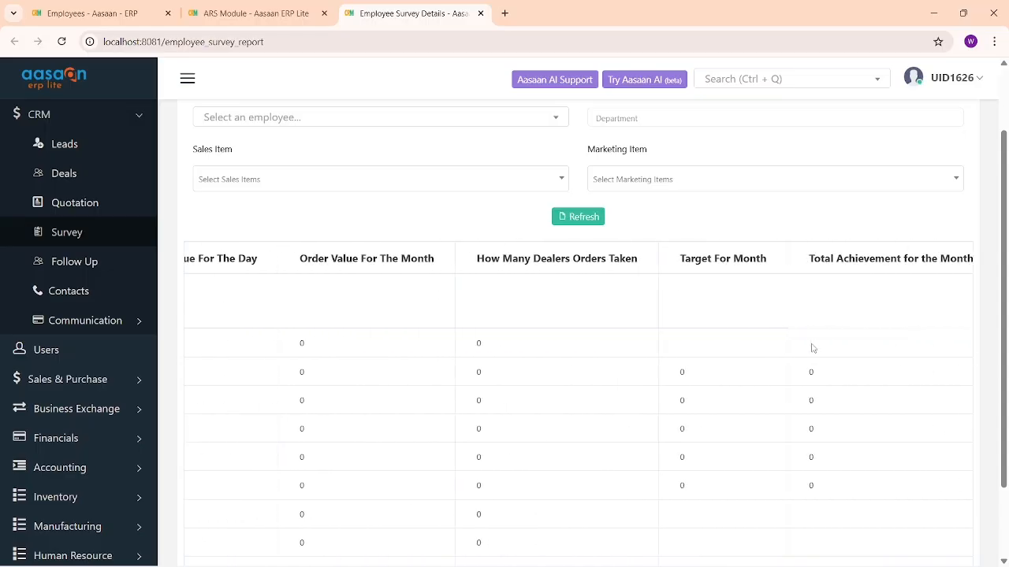
scroll(812, 349, right, 1)
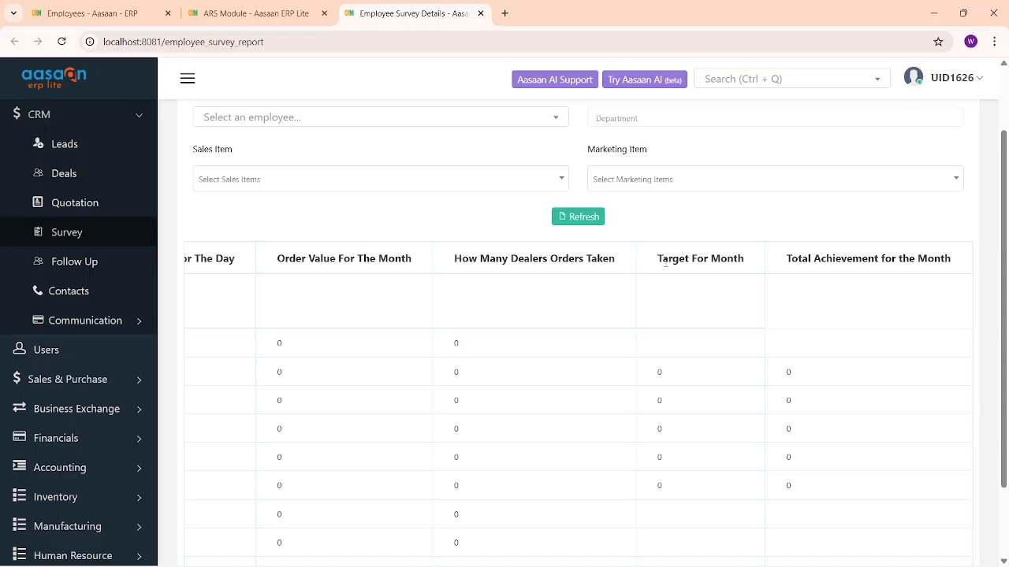
drag(665, 262, 734, 260)
drag(800, 258, 905, 260)
Return to the Add Employee form and locate the Monthly Target and Monthly Achievement fields.
click(115, 8)
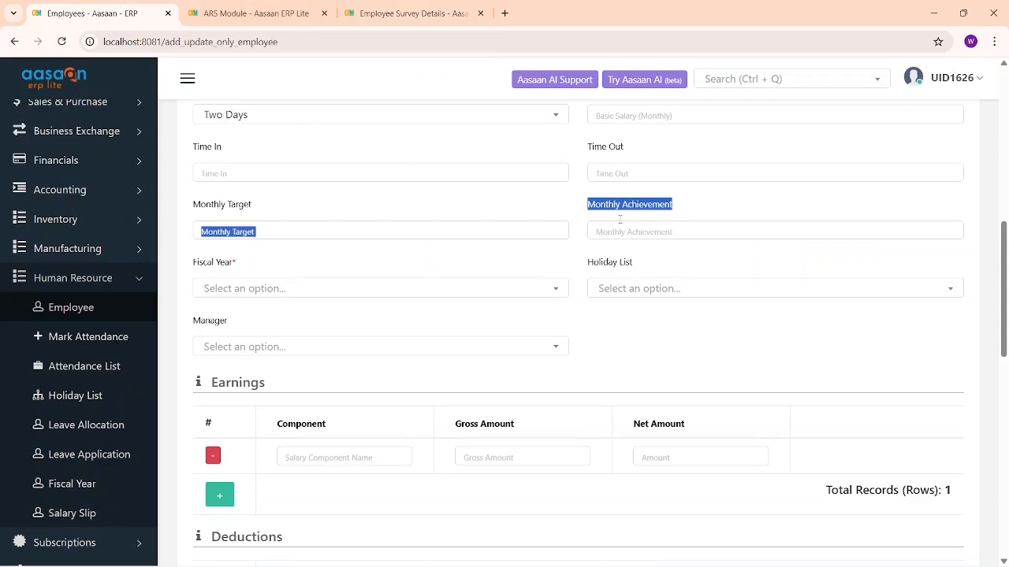
scroll(424, 294, up, 1)
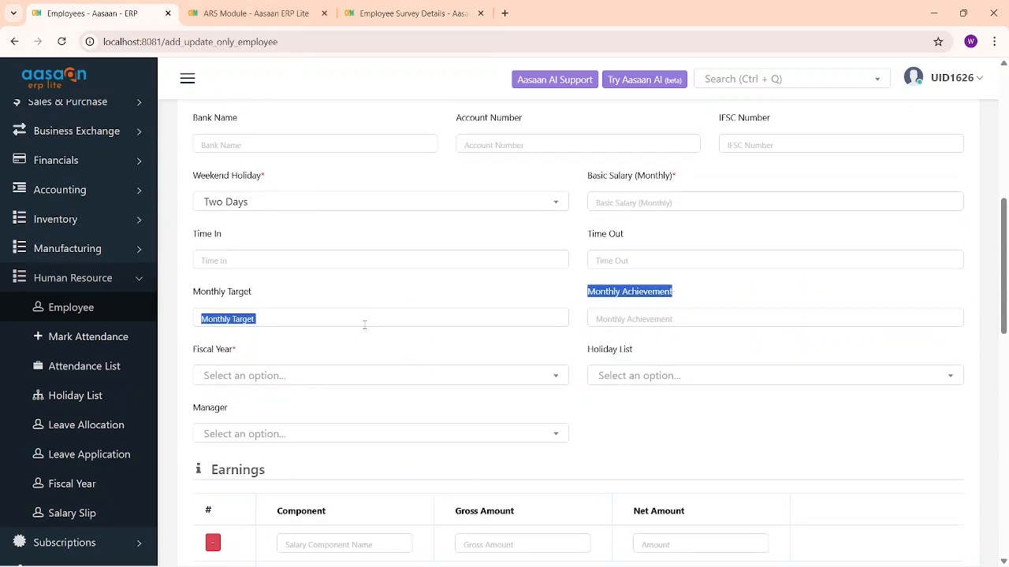
scroll(354, 374, down, 1)
drag(201, 247, 330, 253)
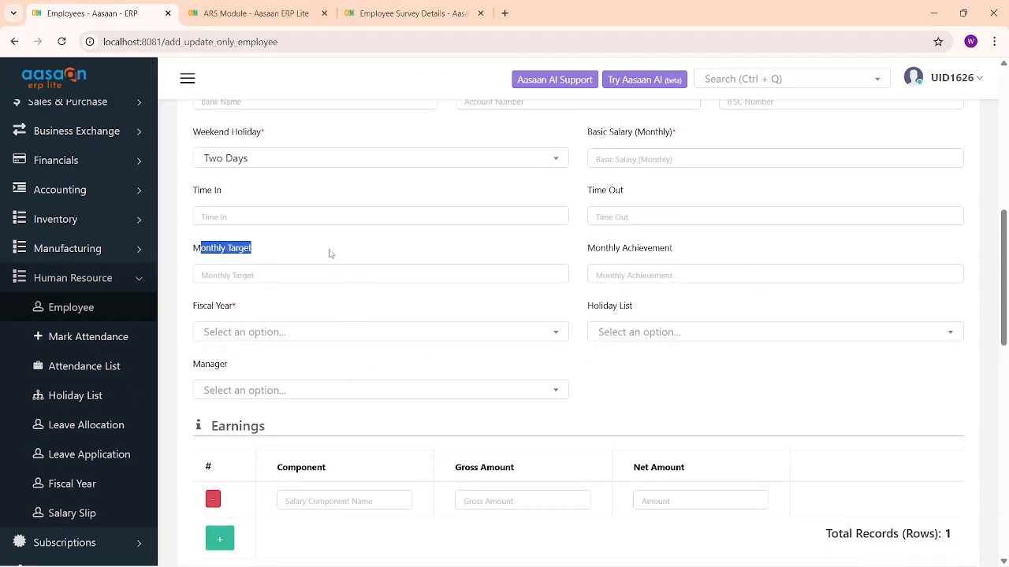
drag(575, 249, 679, 251)
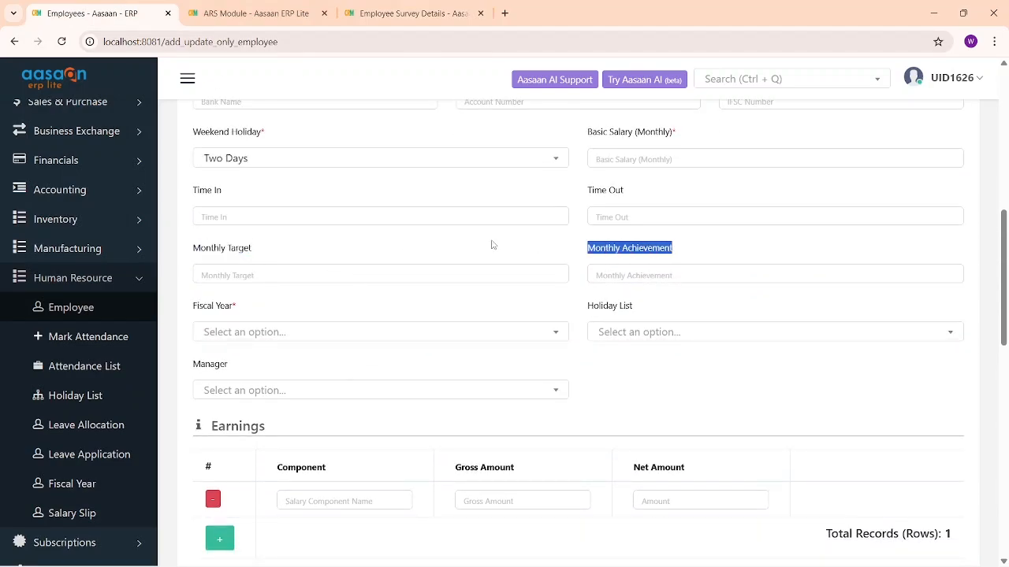
Compare those two fields with the target and achievement columns in the employee survey report.
click(253, 13)
click(471, 6)
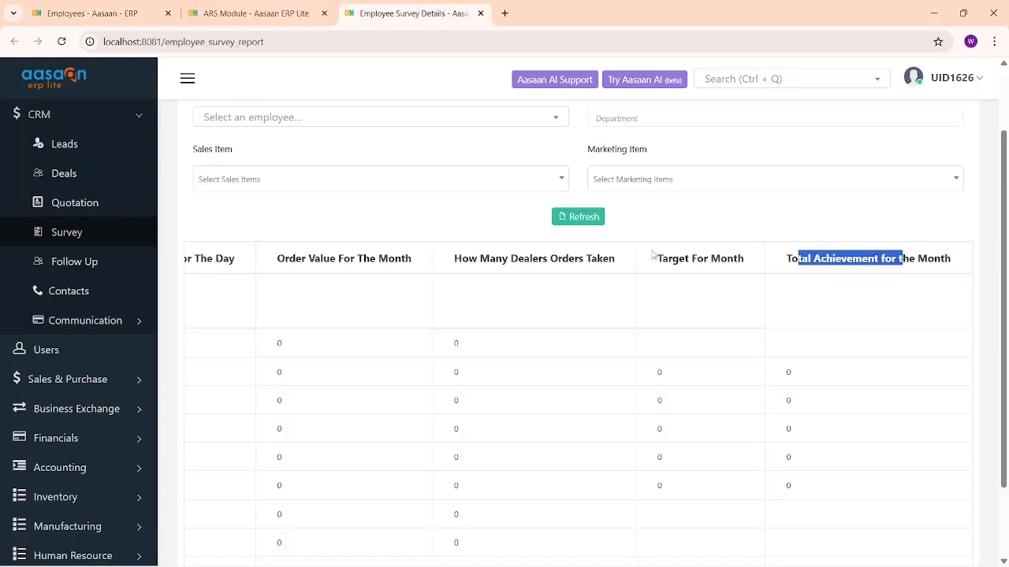
drag(653, 255, 914, 260)
Return to the Add Employee form and check the available Fiscal Year and Holiday List options.
click(92, 14)
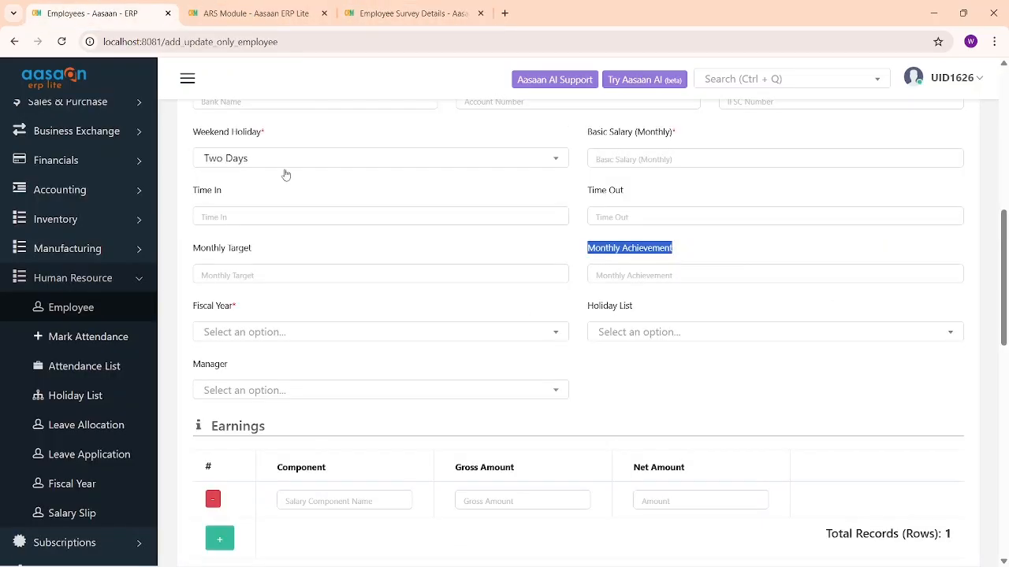
click(309, 331)
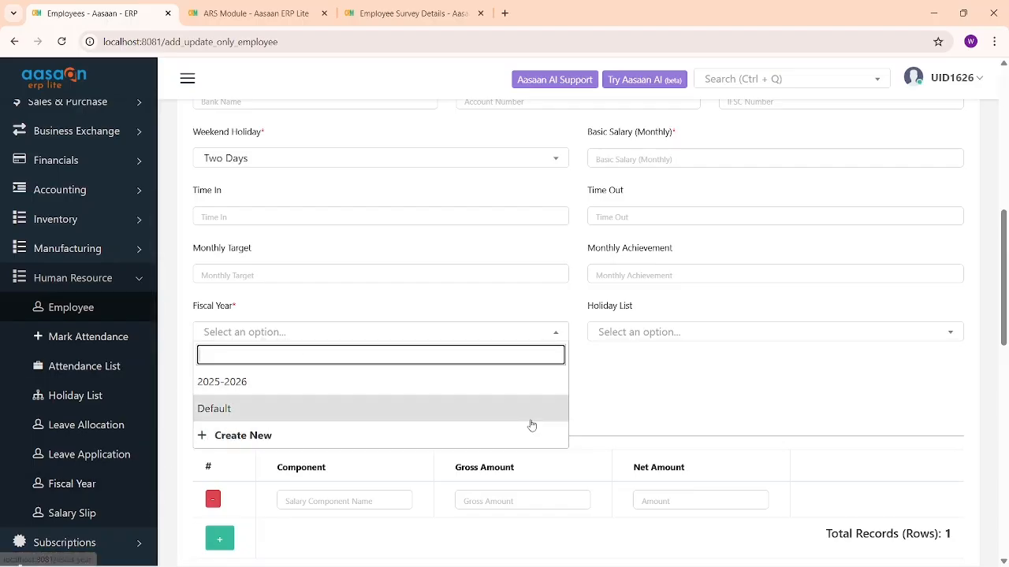
click(647, 371)
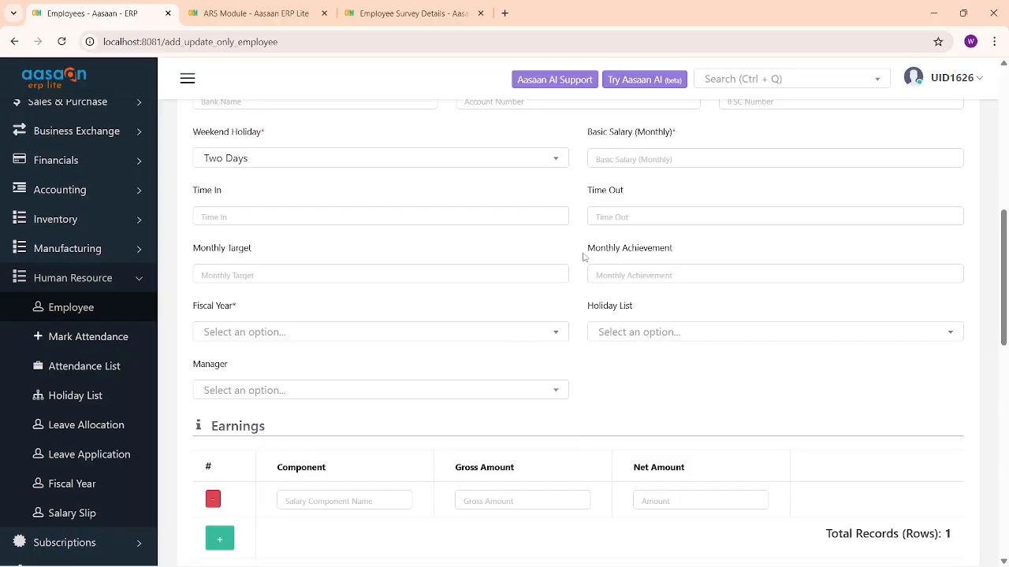
drag(583, 257, 688, 261)
scroll(565, 316, down, 3)
drag(587, 174, 654, 219)
click(628, 210)
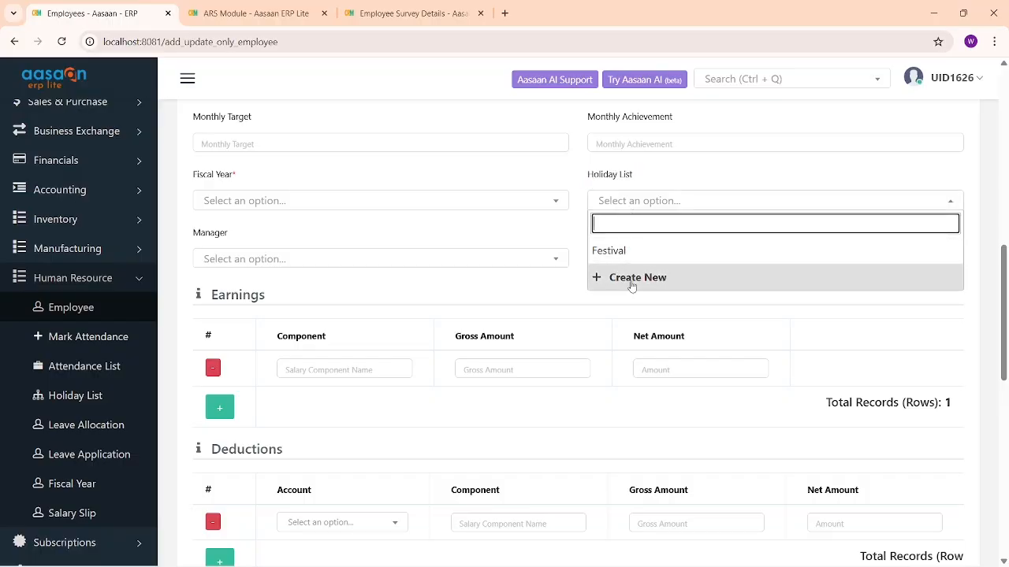
Open the Holiday List page in a separate browser tab and start a new holiday list.
right_click(71, 400)
click(158, 235)
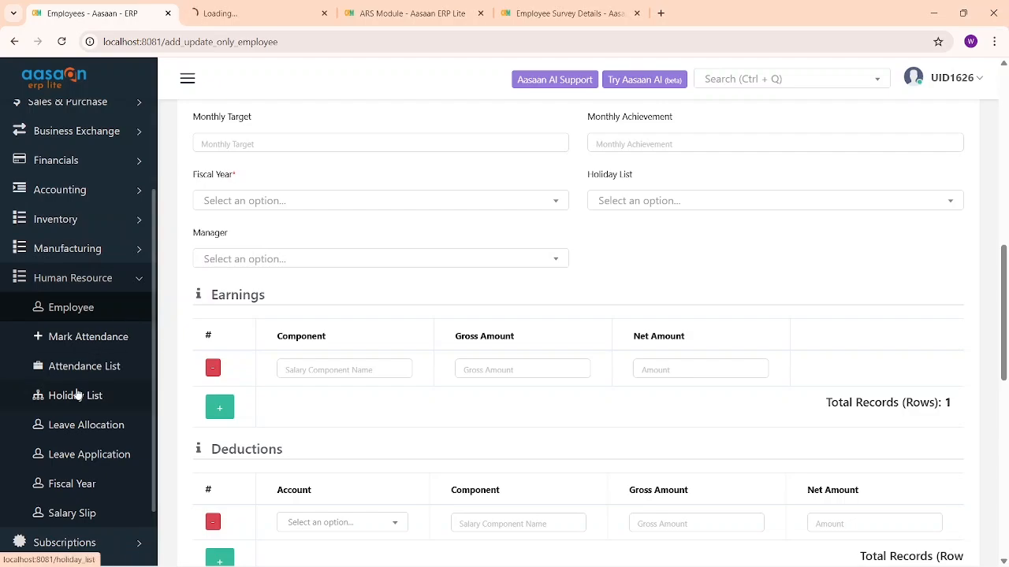
click(250, 14)
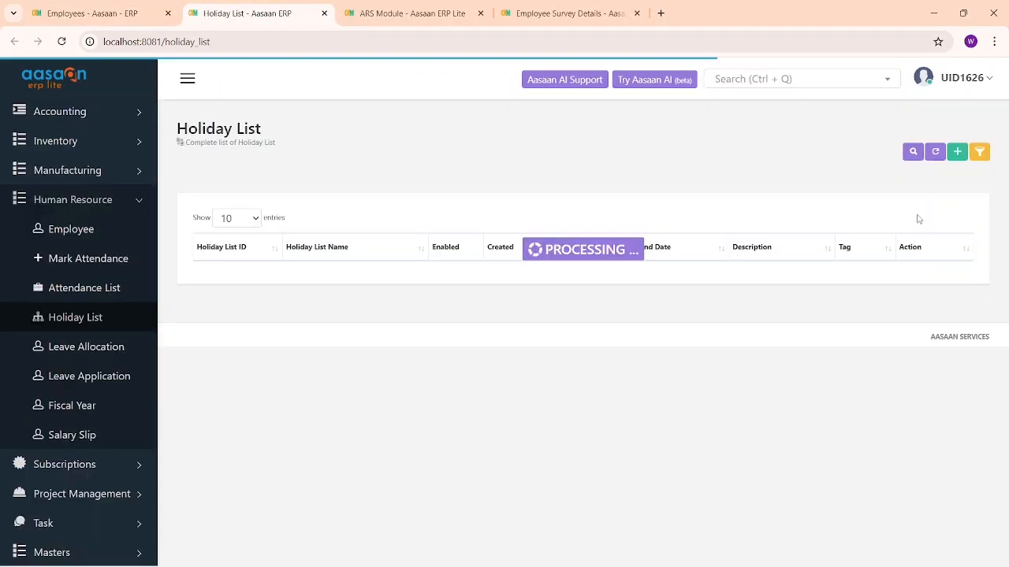
click(93, 14)
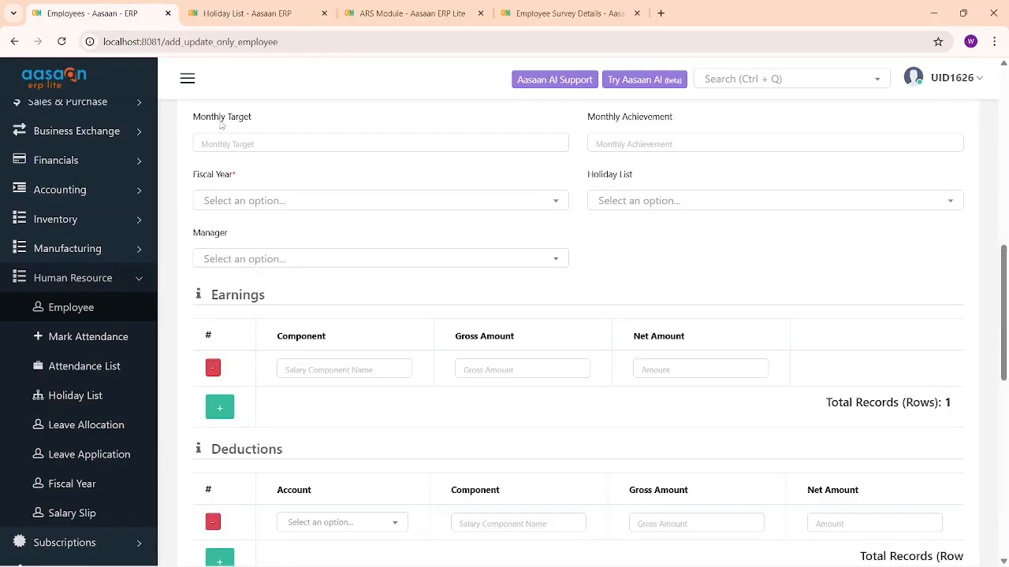
click(620, 207)
click(236, 13)
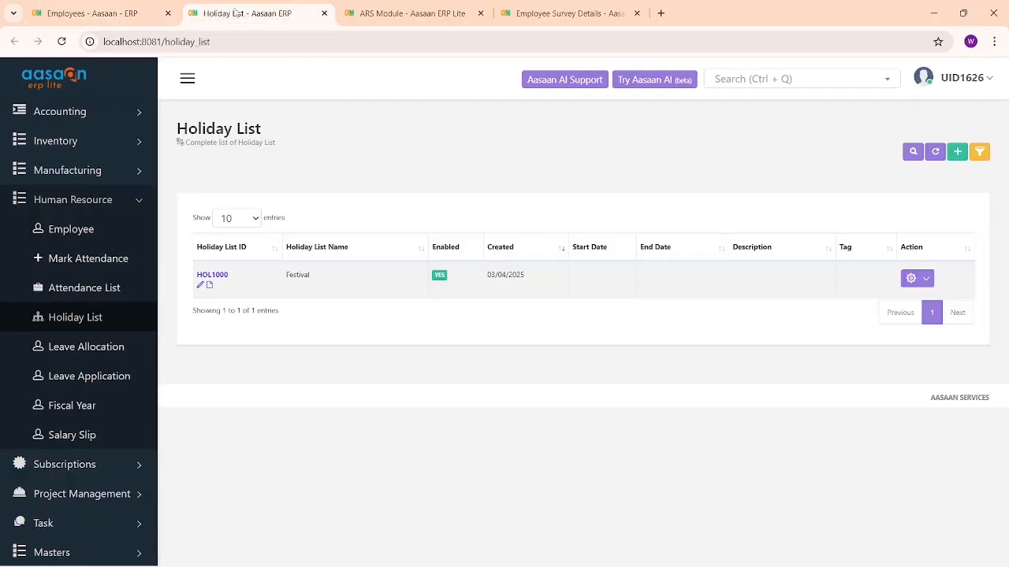
click(957, 151)
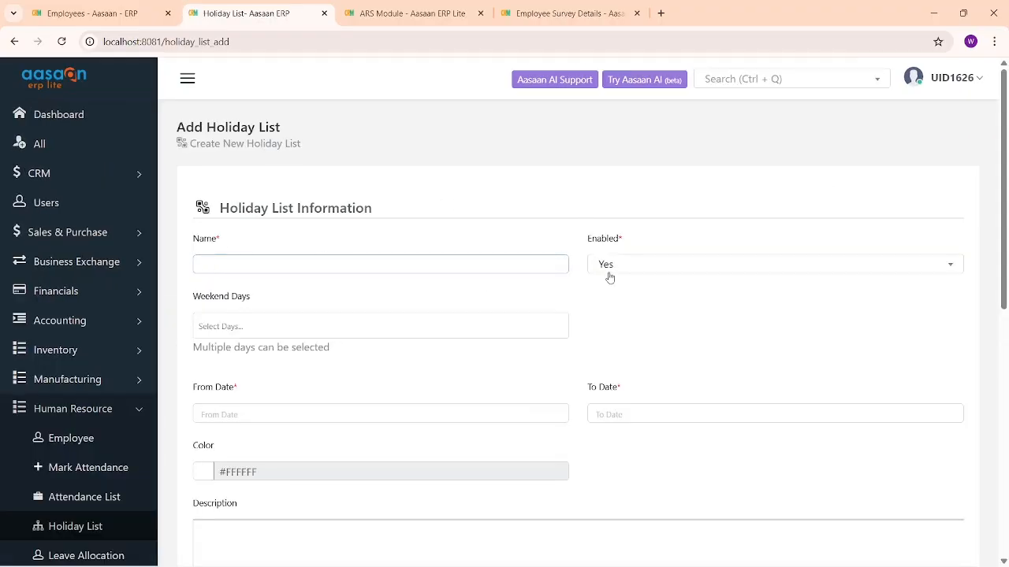
click(247, 324)
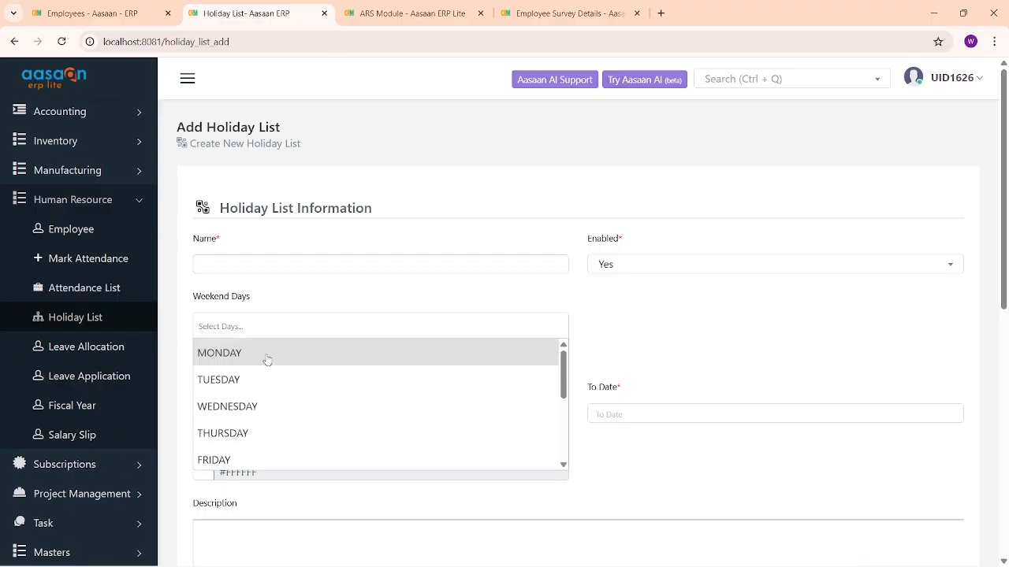
click(267, 360)
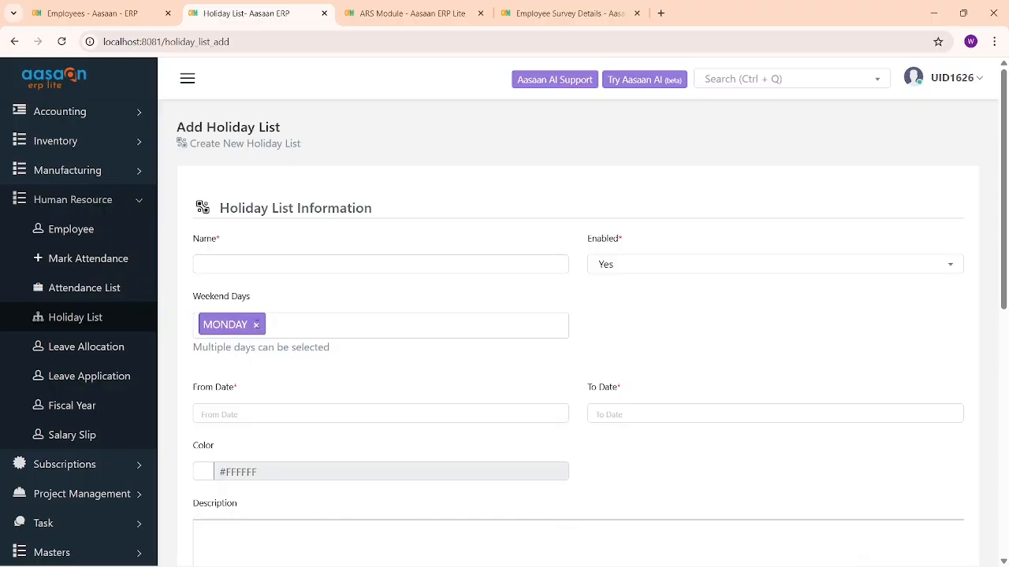
click(255, 324)
Set the new holiday list's Weekend Days to ALL SATURDAY and SUNDAY.
scroll(232, 425, down, 3)
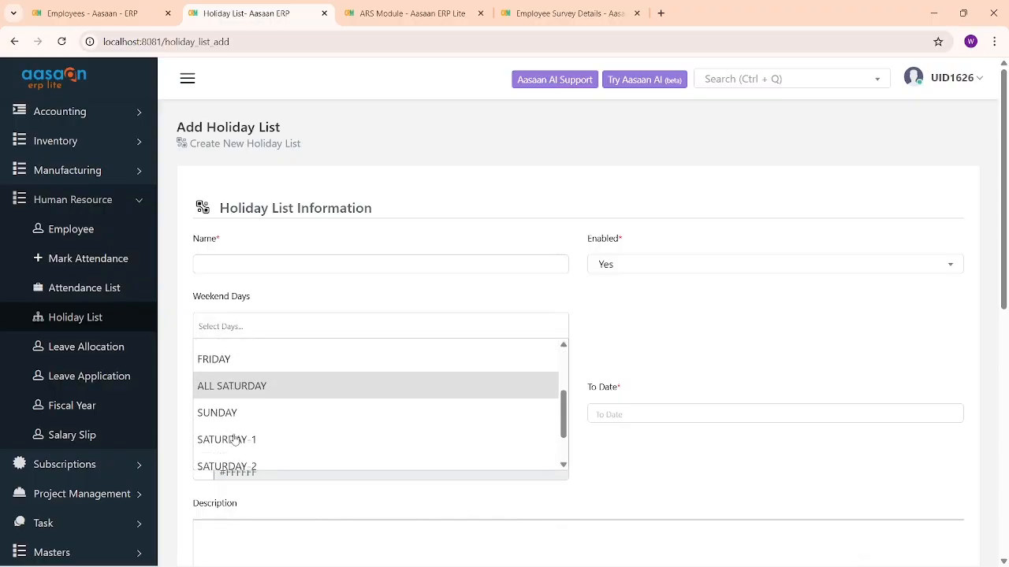
scroll(234, 440, down, 1)
click(252, 358)
click(295, 325)
scroll(285, 419, down, 1)
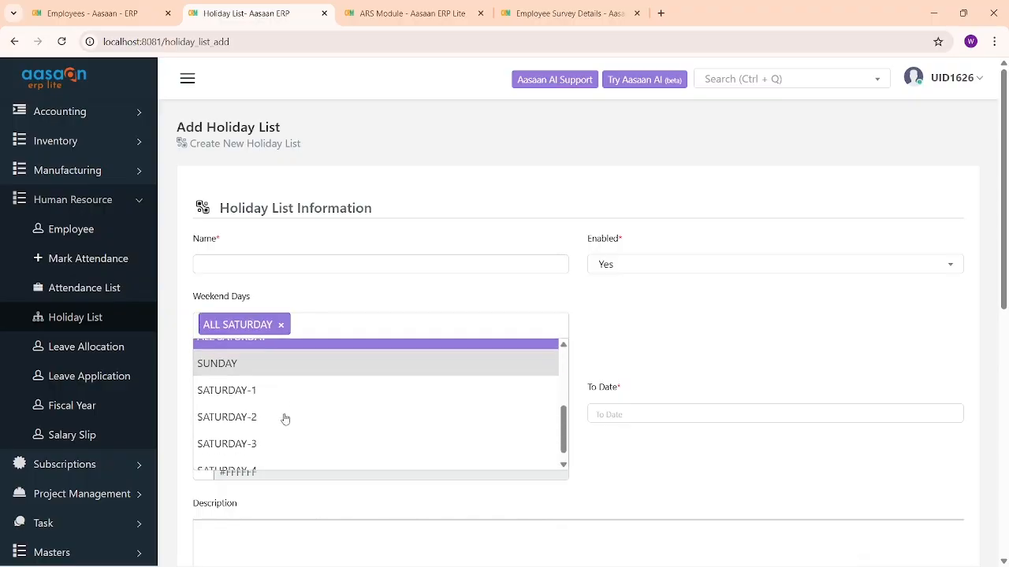
click(281, 367)
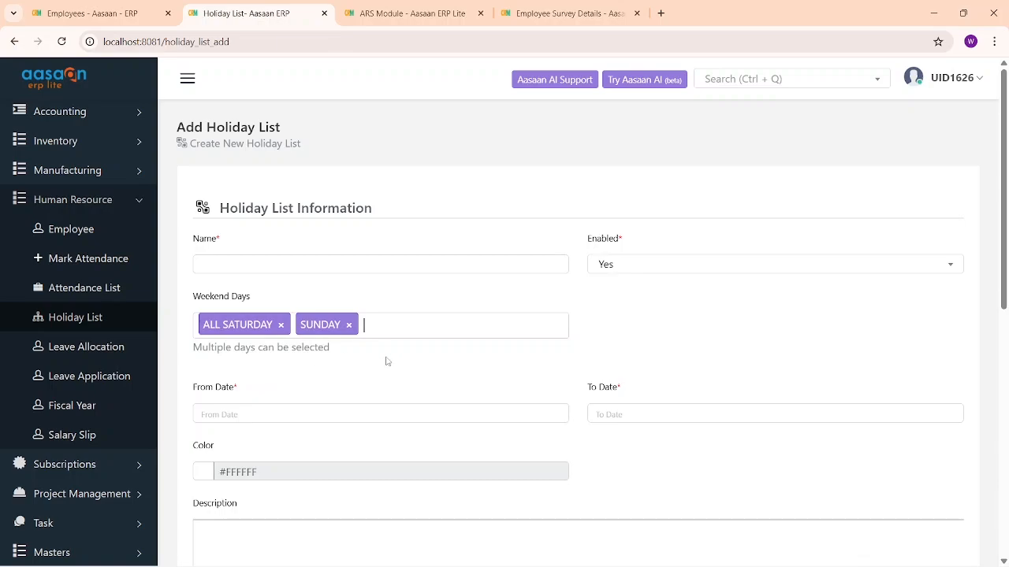
scroll(378, 355, down, 1)
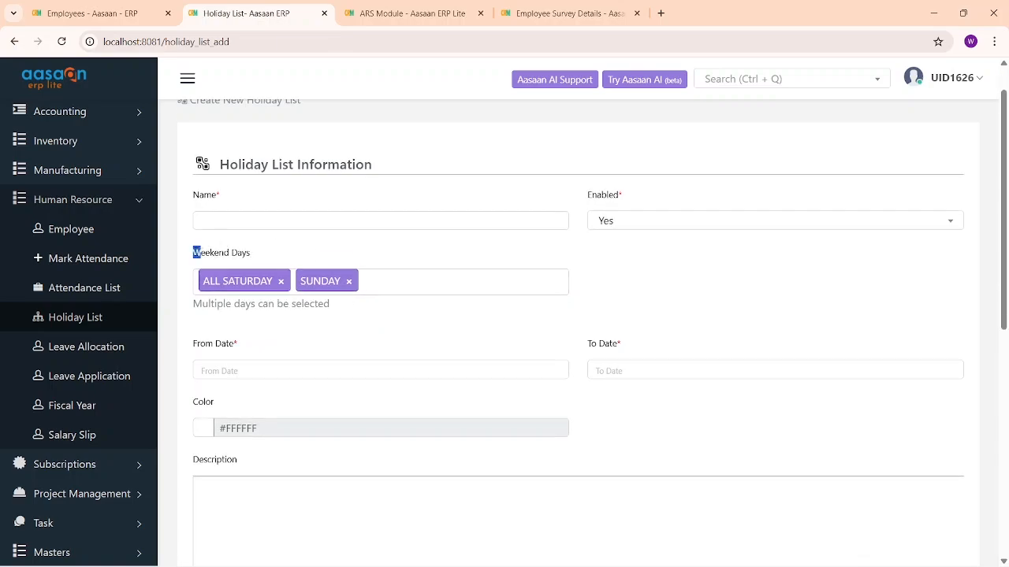
drag(199, 252, 272, 265)
Set the holiday list's period from 01/01/2026 to 31/12/2026.
scroll(311, 330, down, 1)
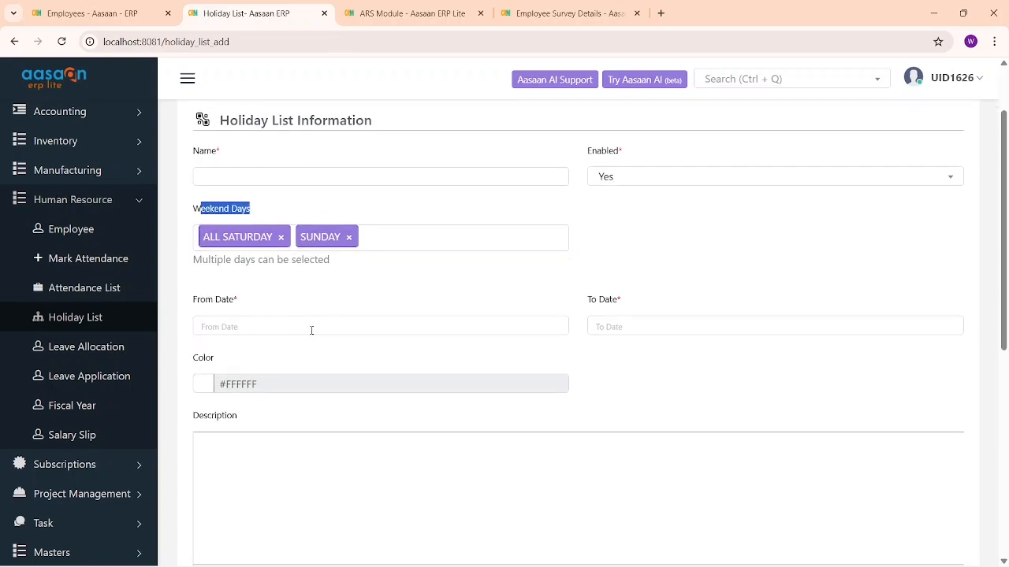
click(246, 326)
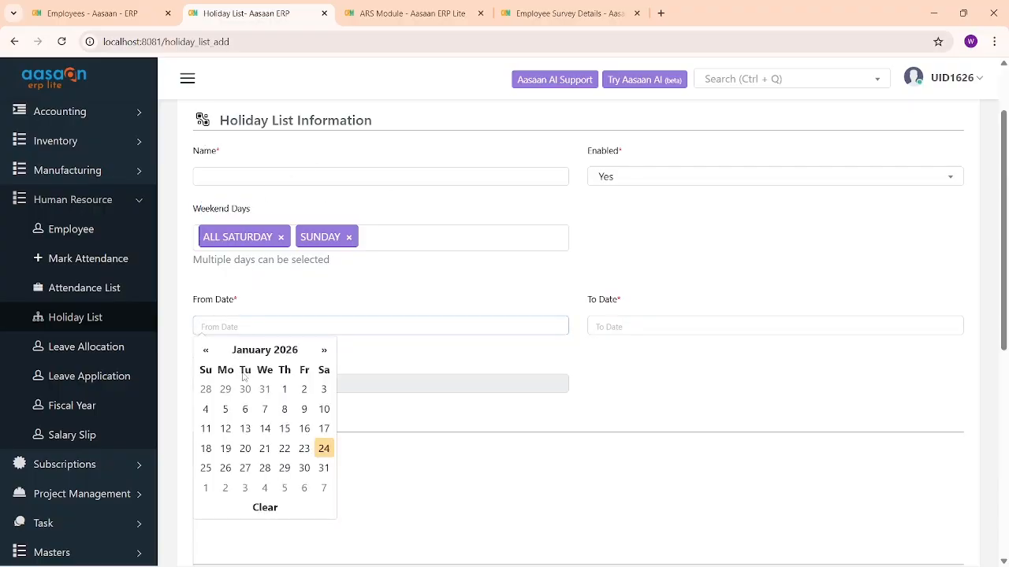
click(284, 389)
click(606, 329)
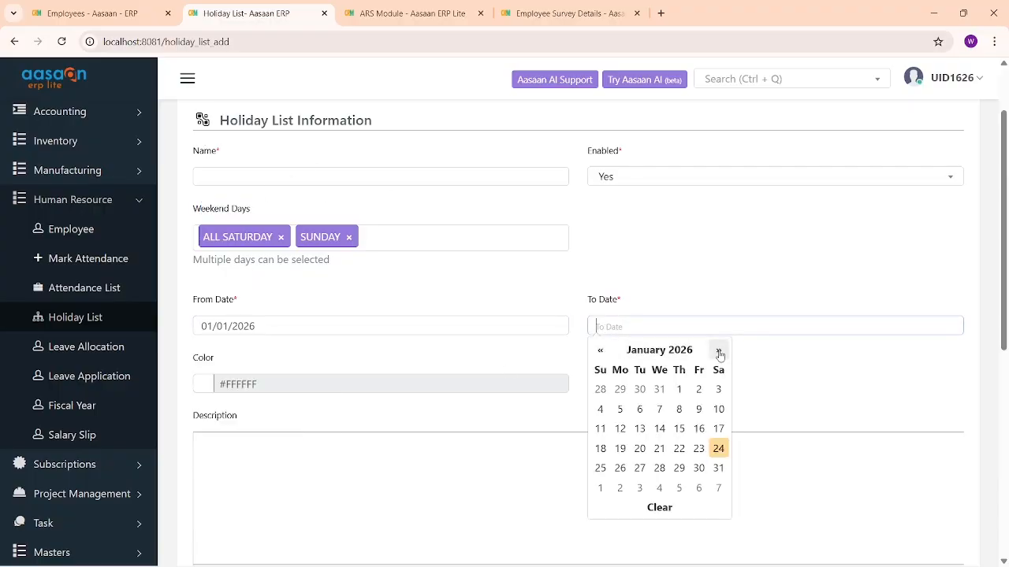
click(657, 349)
click(714, 353)
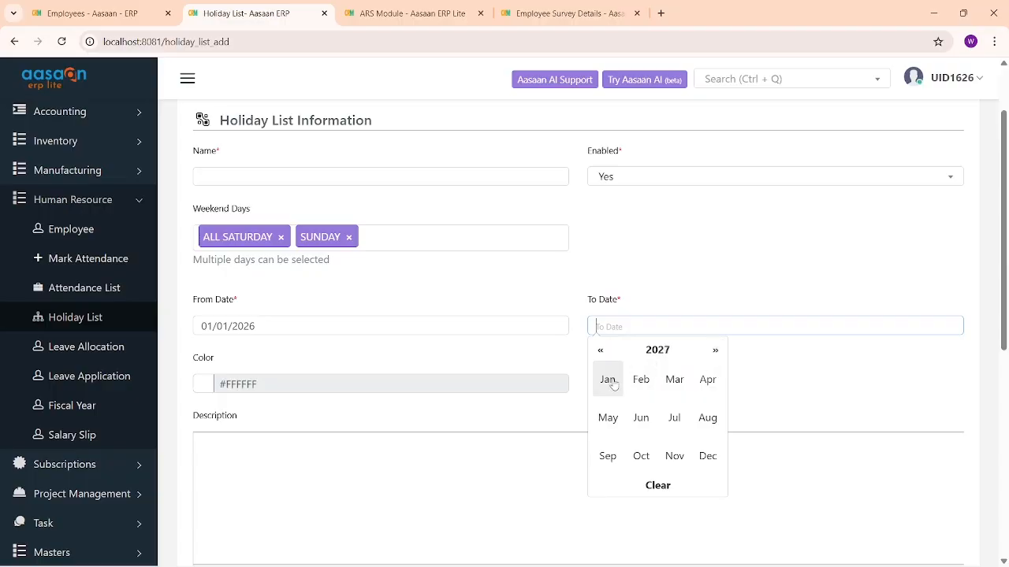
click(607, 380)
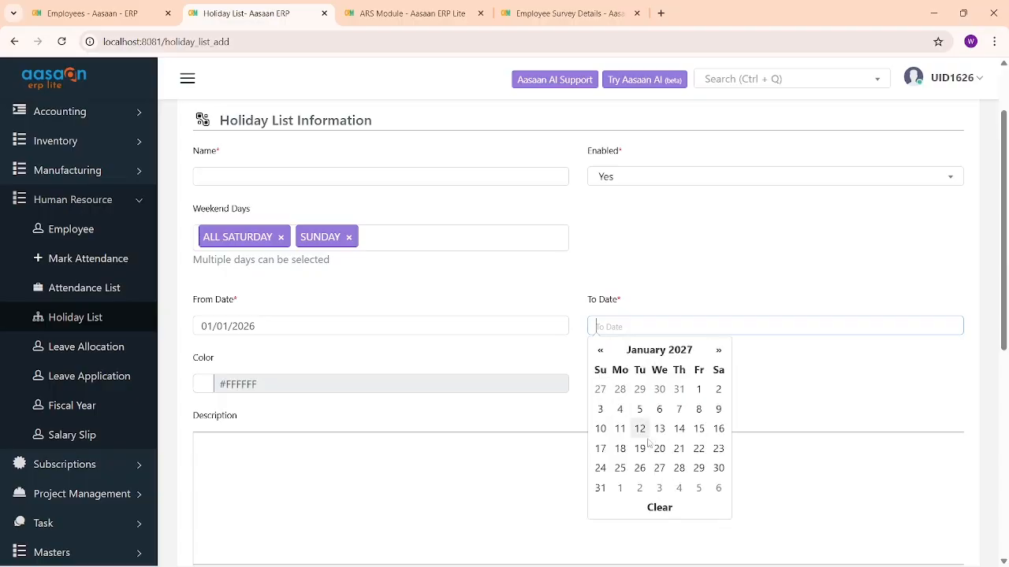
click(600, 350)
click(679, 468)
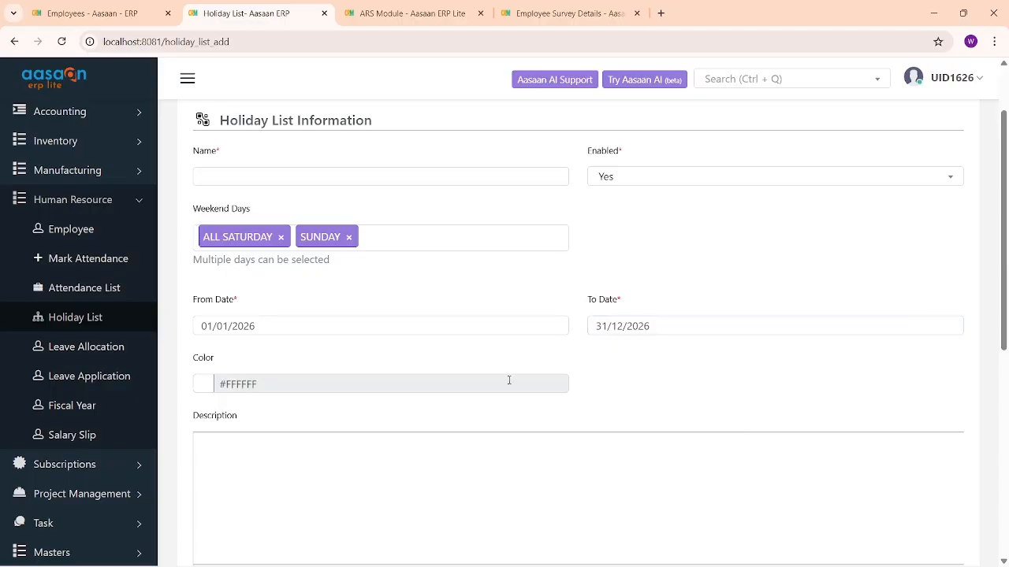
Check the holiday list's color picker and look over the Description and Holidays List sections.
scroll(308, 332, down, 2)
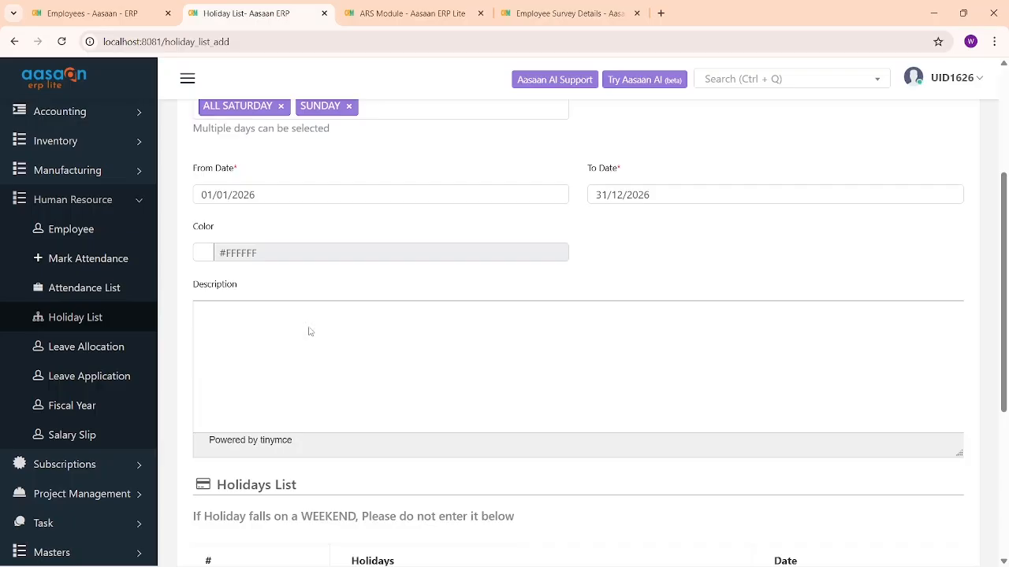
click(204, 249)
click(661, 255)
scroll(276, 311, down, 1)
scroll(276, 310, up, 1)
scroll(282, 294, down, 3)
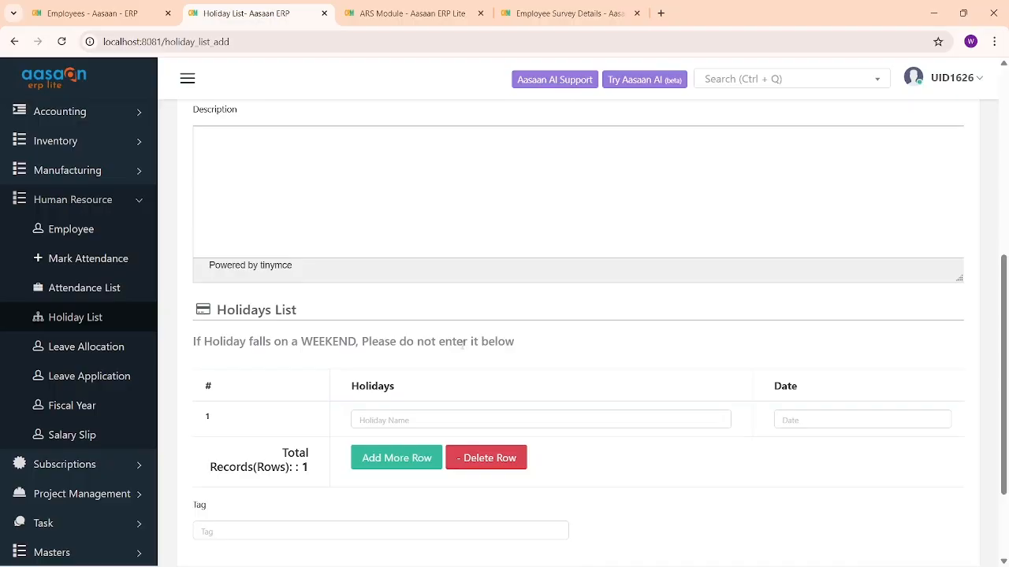
Enter "gandhi jayanti" as the first holiday, dated 02/10/2026.
scroll(463, 345, down, 1)
click(395, 378)
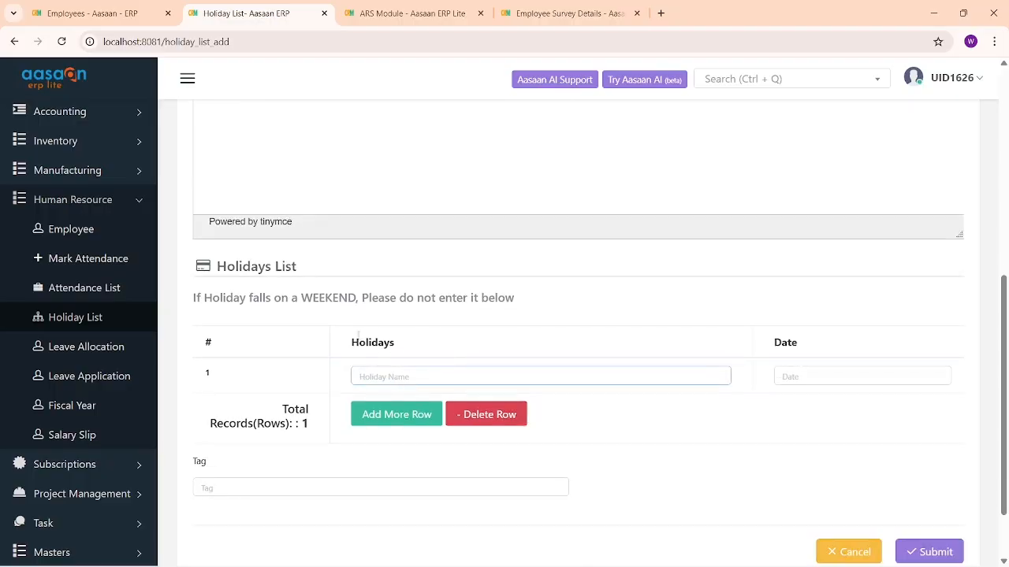
drag(351, 342, 440, 347)
click(452, 377)
text(gandhi jayanti)
click(855, 377)
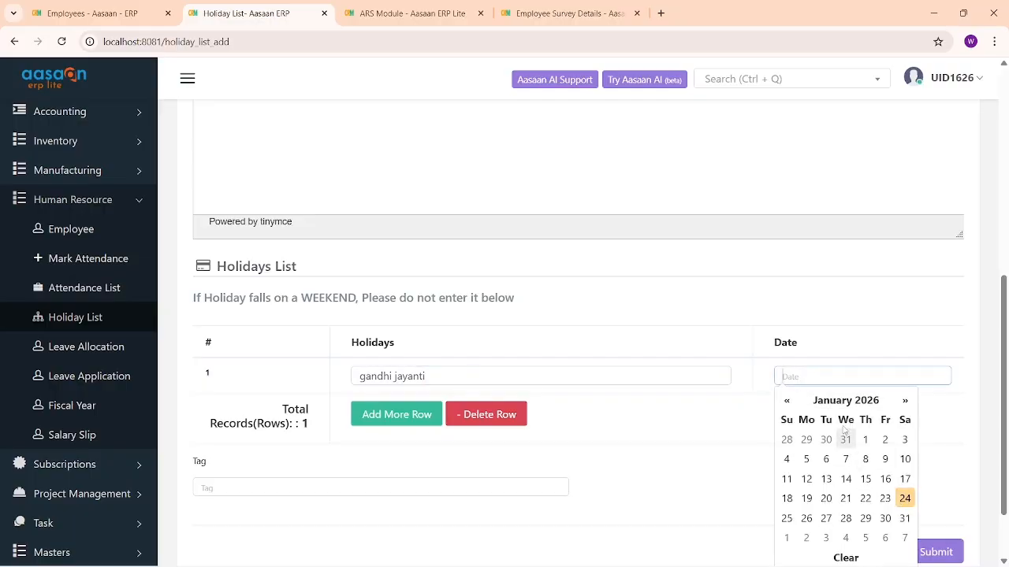
click(835, 402)
click(827, 505)
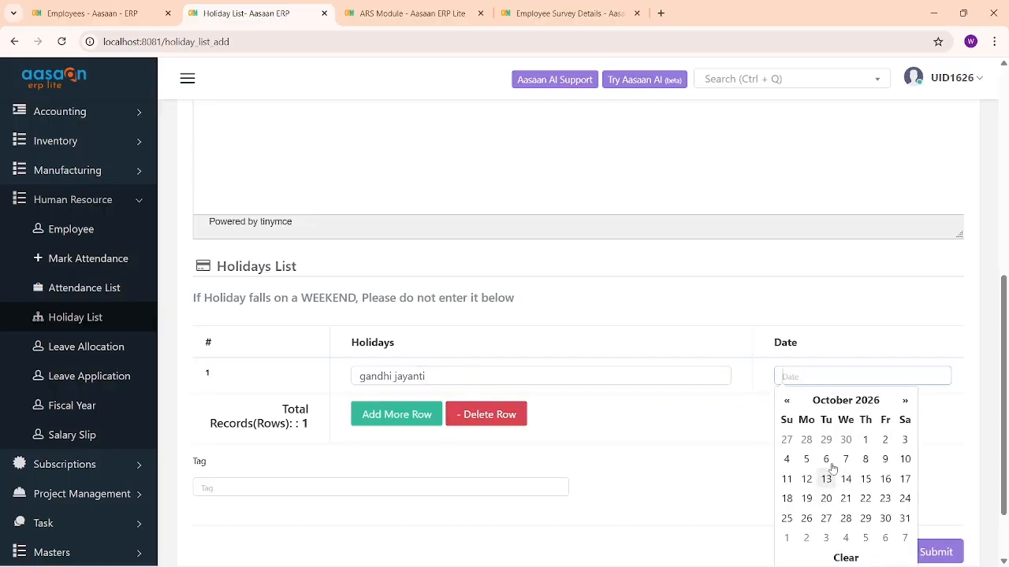
click(885, 440)
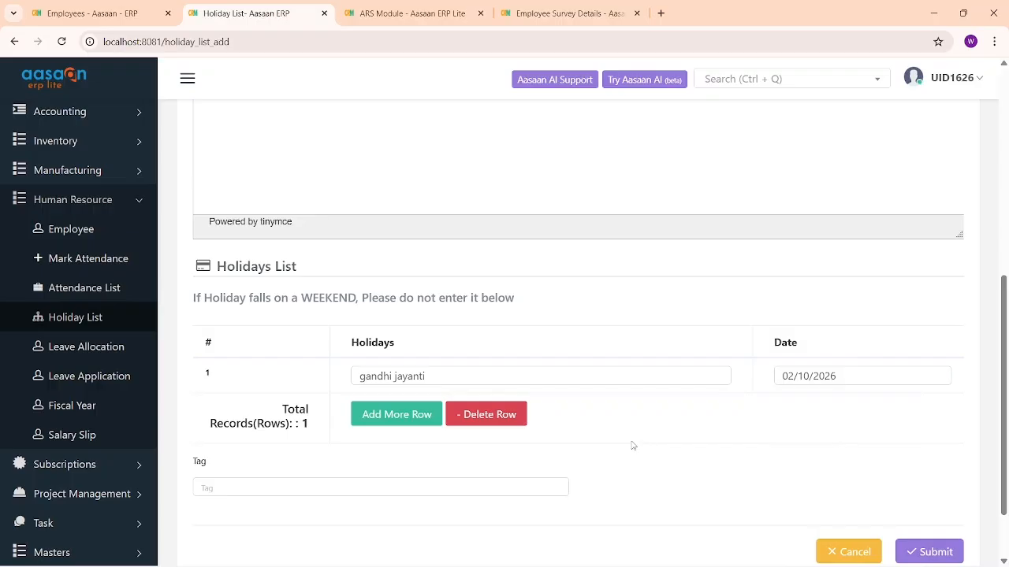
Add four more blank rows to the Holidays List table.
click(390, 416)
click(393, 449)
click(395, 483)
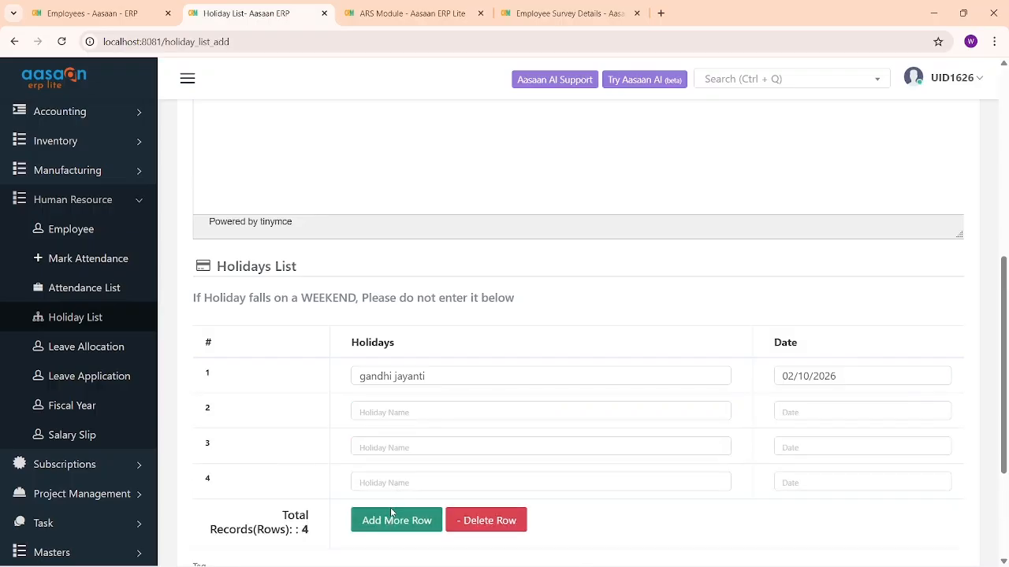
click(394, 520)
scroll(635, 472, down, 3)
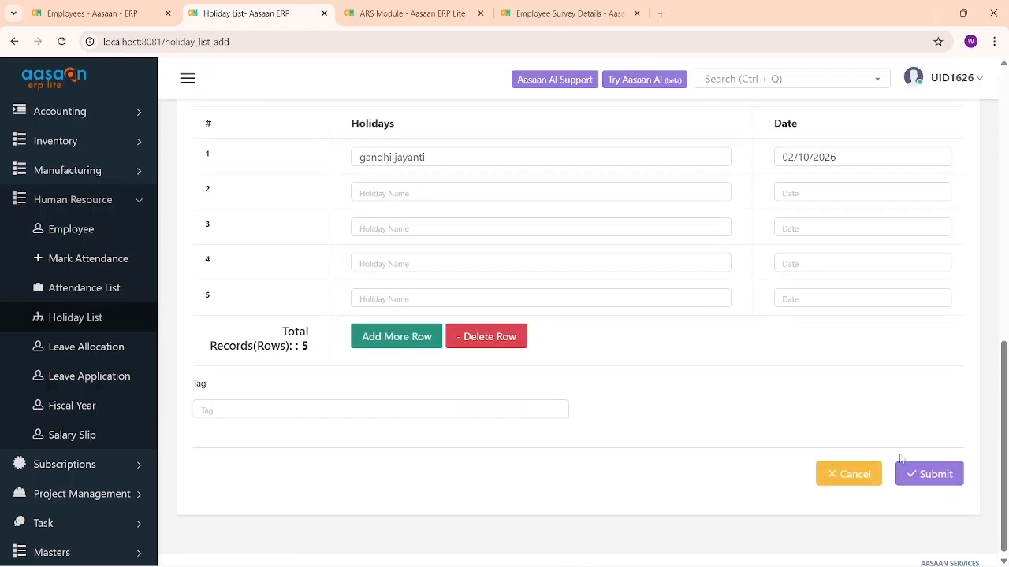
Close the unsaved holiday list form and set the employee's Holiday List to Festival.
click(324, 13)
click(610, 252)
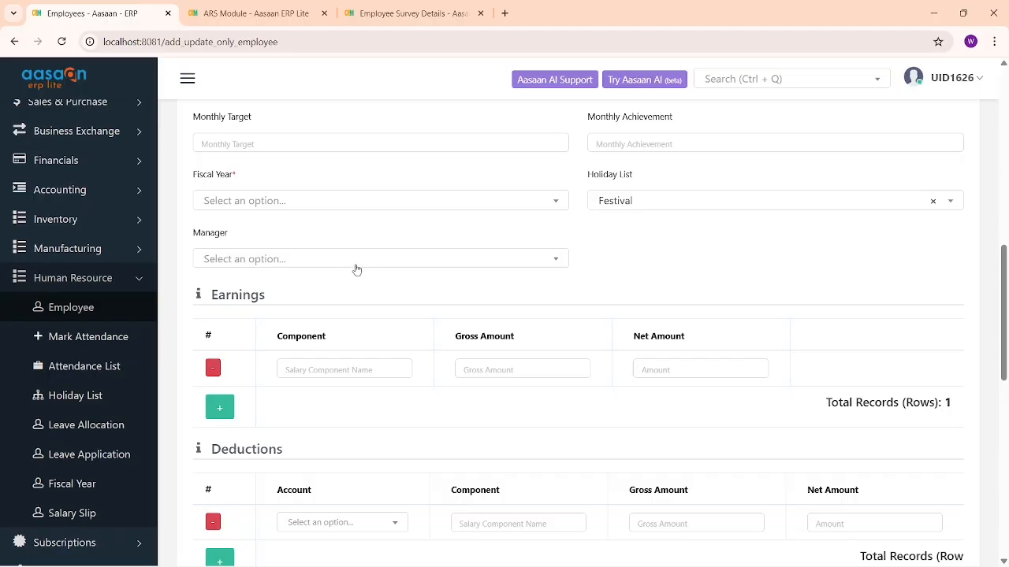
Check the available Manager options and review the employee form's earlier fields up to the contact and joining details.
click(300, 260)
click(635, 258)
scroll(378, 167, up, 3)
scroll(377, 166, up, 2)
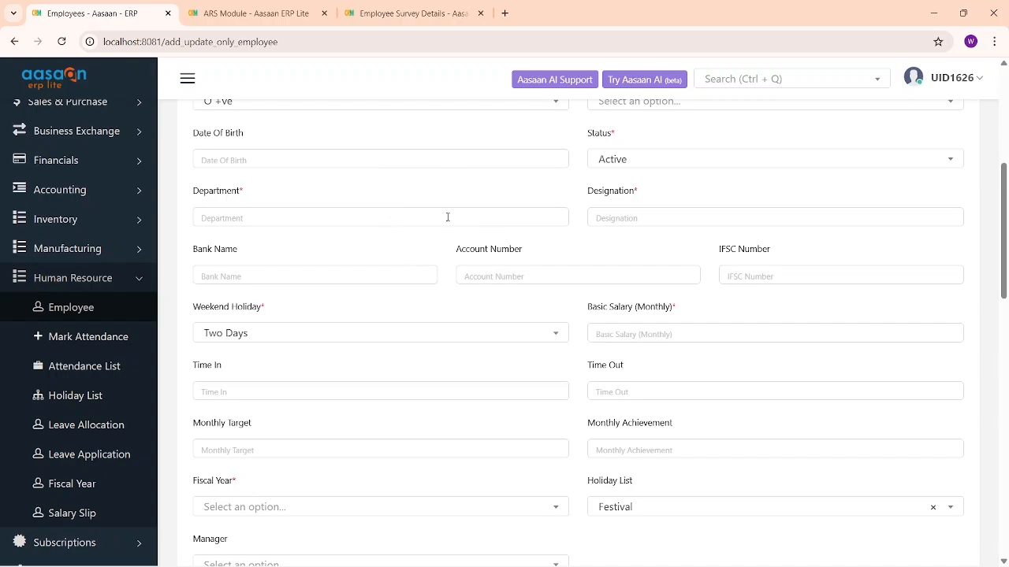
scroll(367, 211, up, 2)
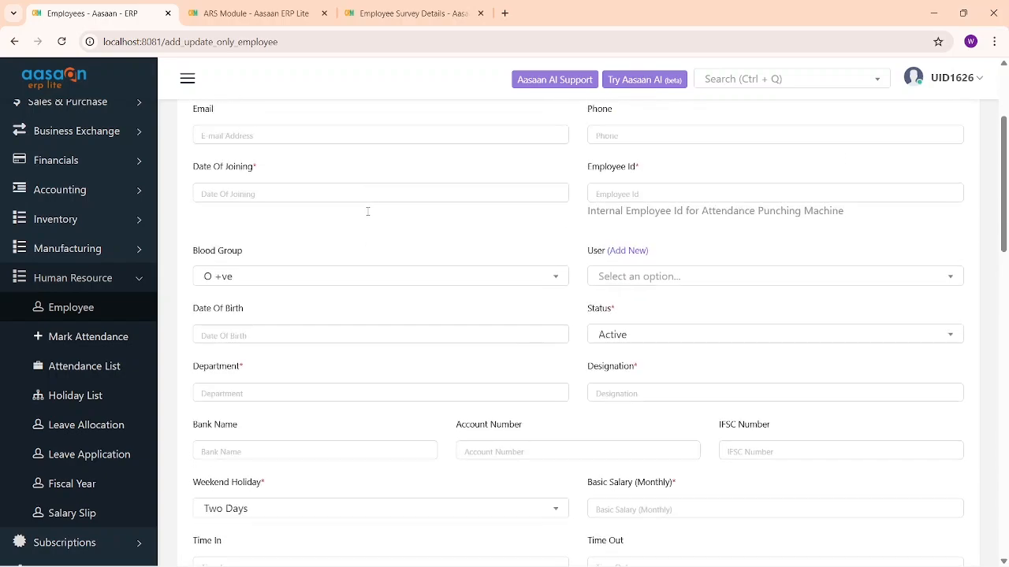
scroll(367, 215, up, 1)
Examine the Component, Gross Amount and Net Amount fields in the employee form's Earnings table.
scroll(367, 215, down, 10)
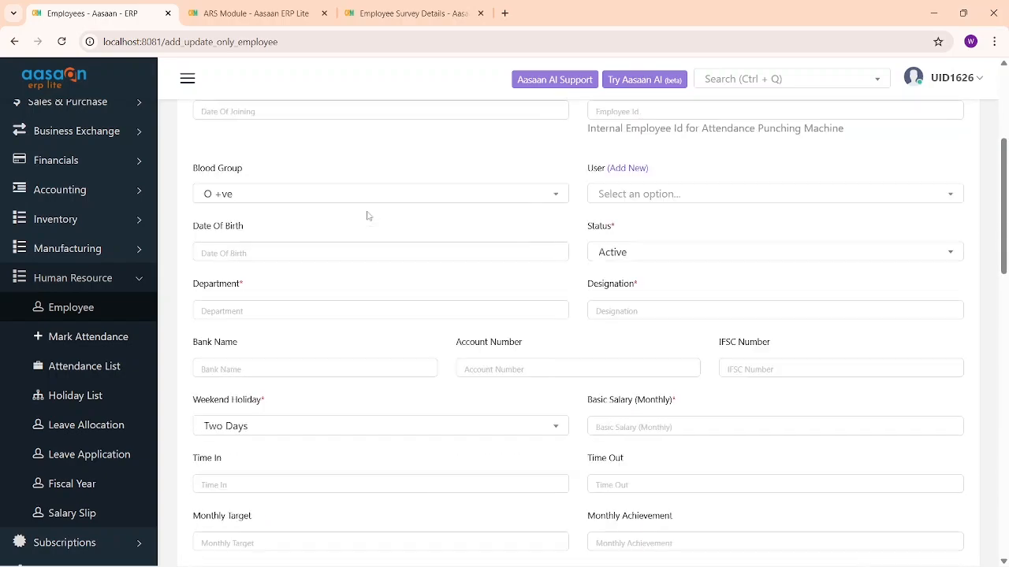
scroll(367, 215, up, 1)
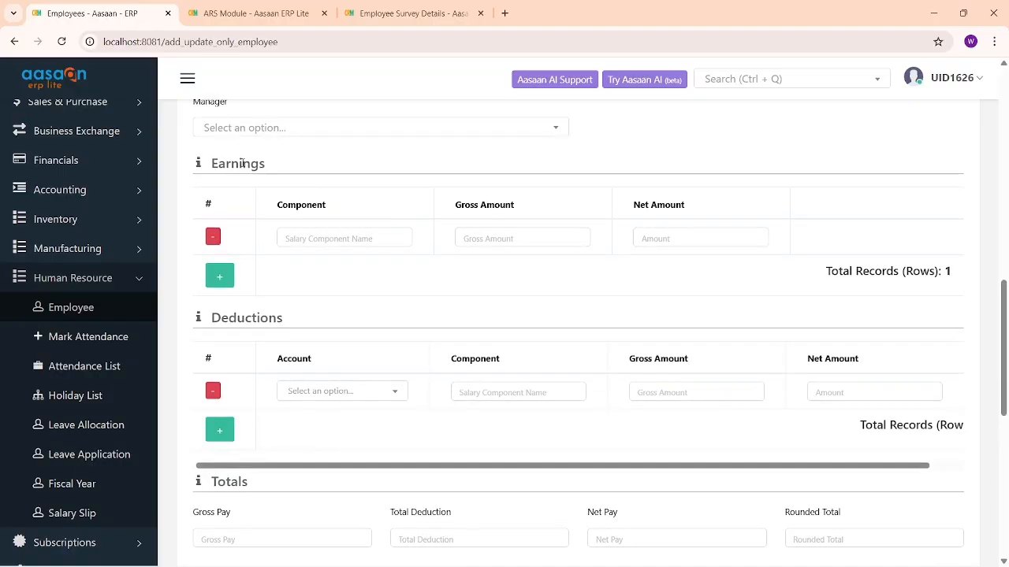
click(339, 236)
click(485, 238)
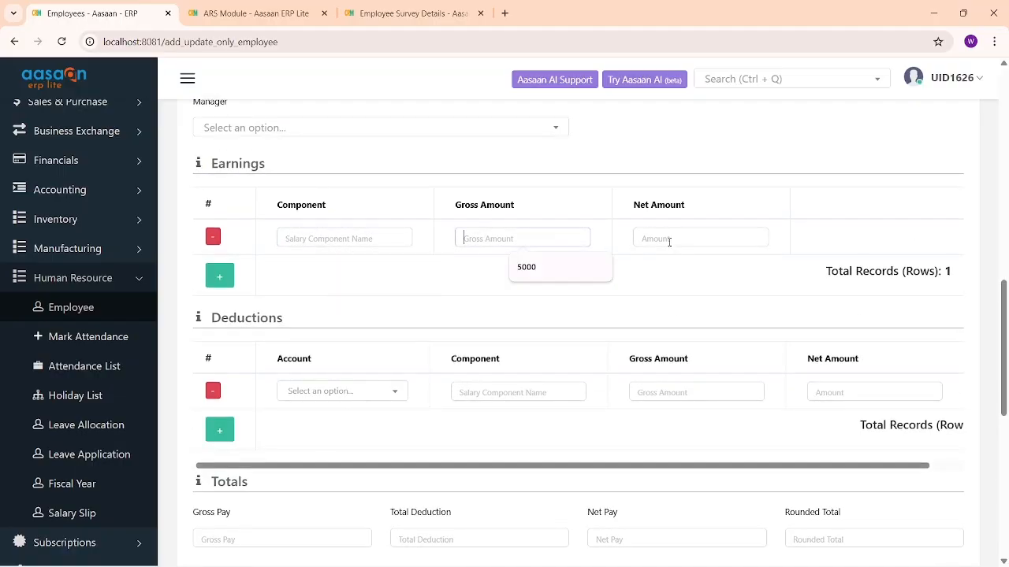
double_click(666, 204)
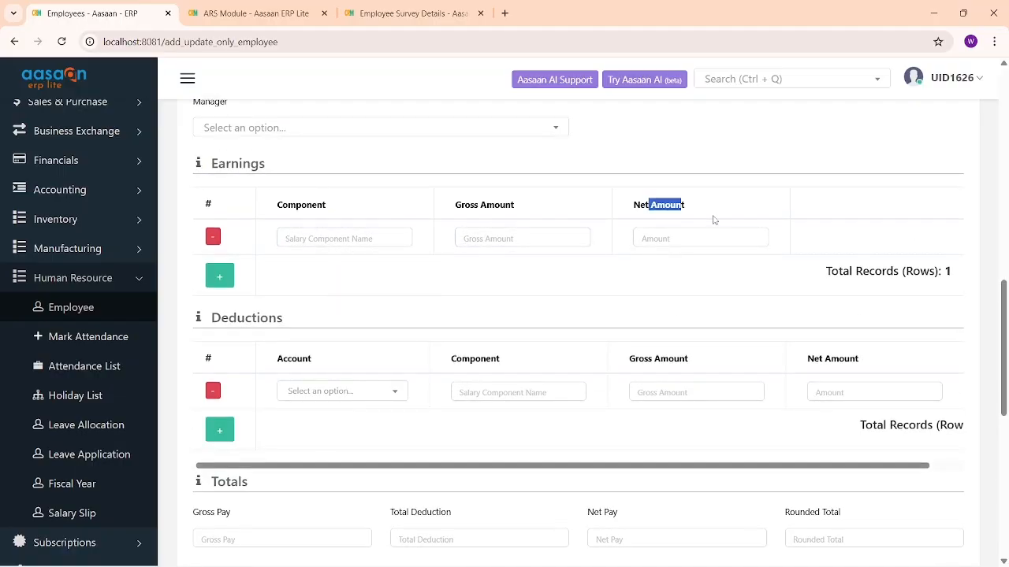
click(346, 238)
click(489, 237)
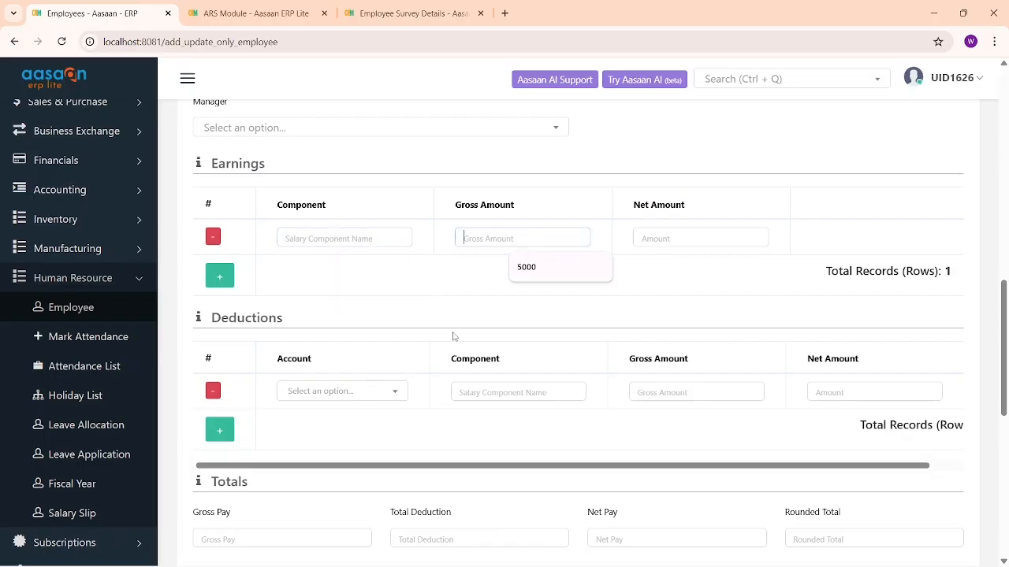
Examine the Deductions table's Account options and its Component and Gross Amount fields.
scroll(402, 326, down, 2)
double_click(213, 235)
click(371, 305)
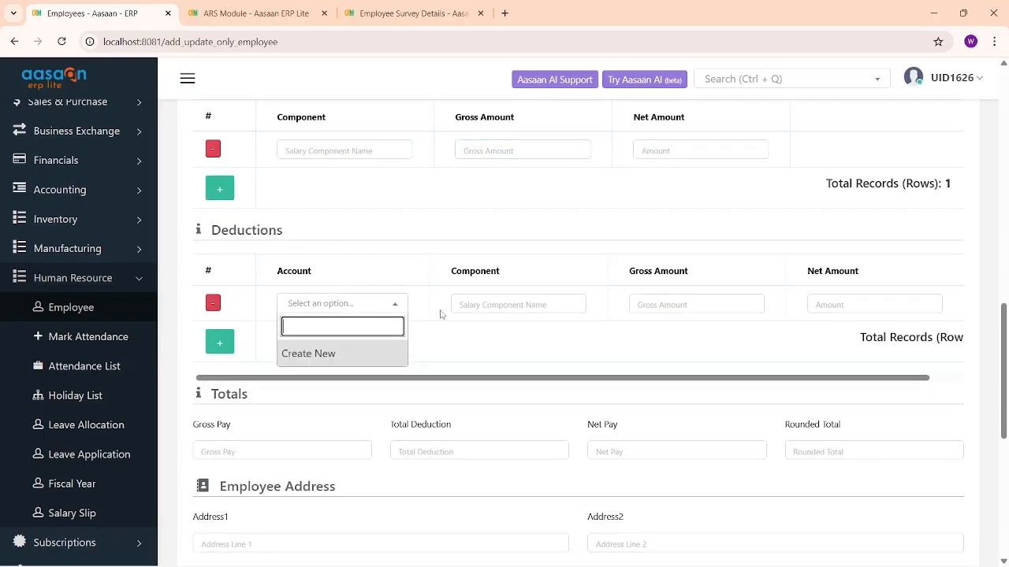
click(509, 305)
click(677, 305)
scroll(508, 292, down, 3)
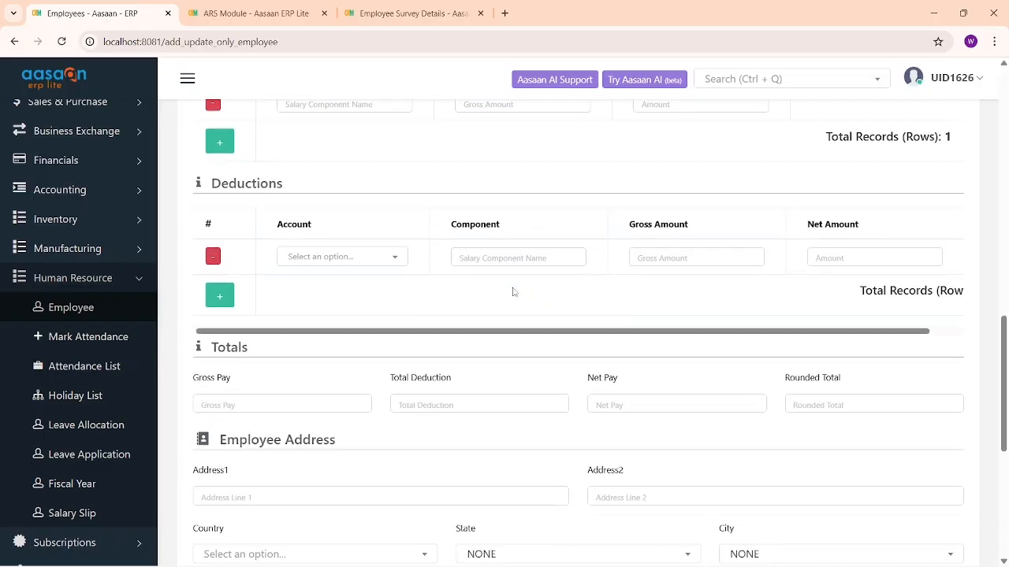
Review the employee form's Totals, Employee Address and Attendance Device sections, including the attendance device options.
scroll(394, 249, down, 2)
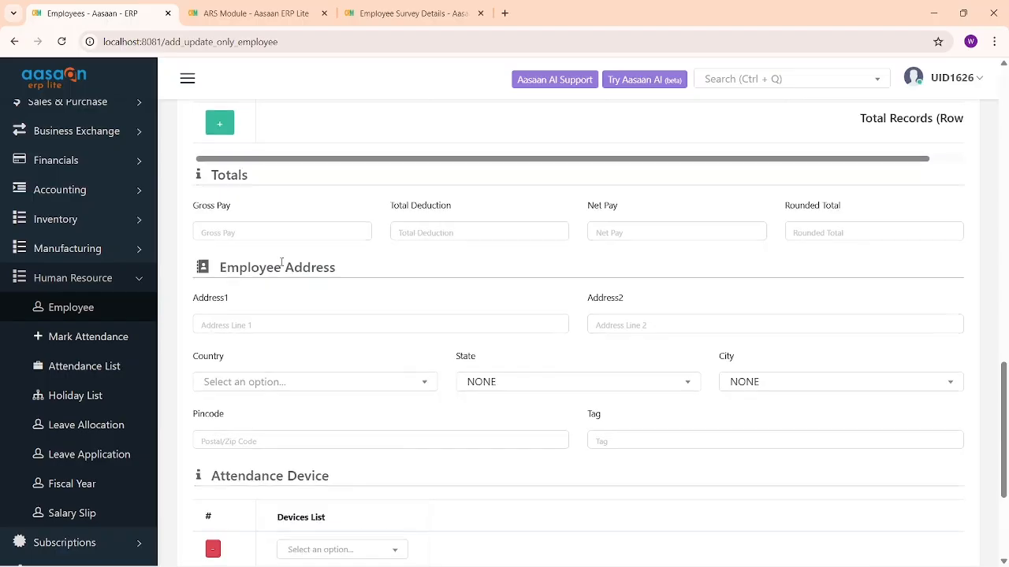
scroll(383, 292, down, 1)
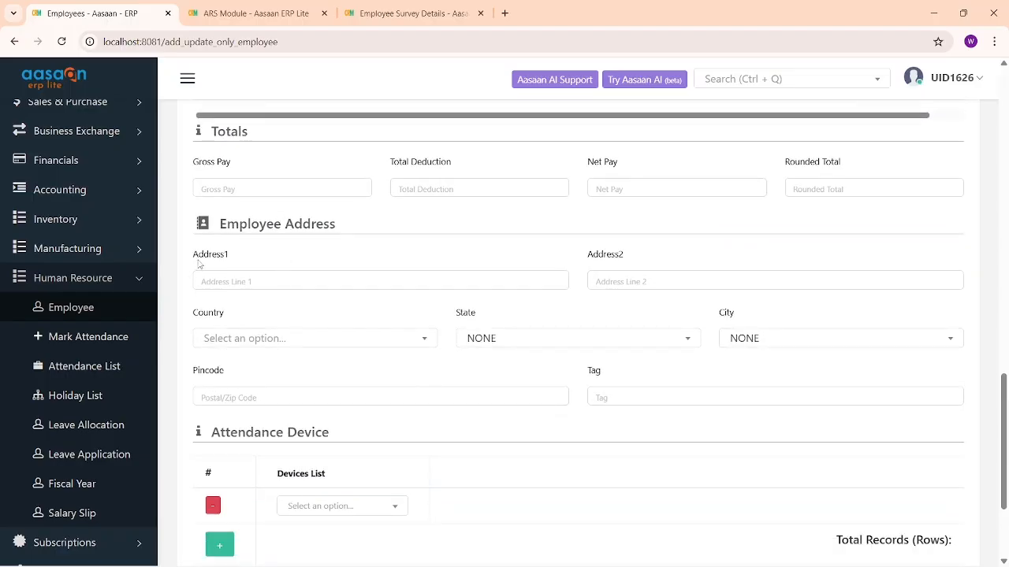
drag(193, 258, 307, 272)
scroll(531, 288, down, 3)
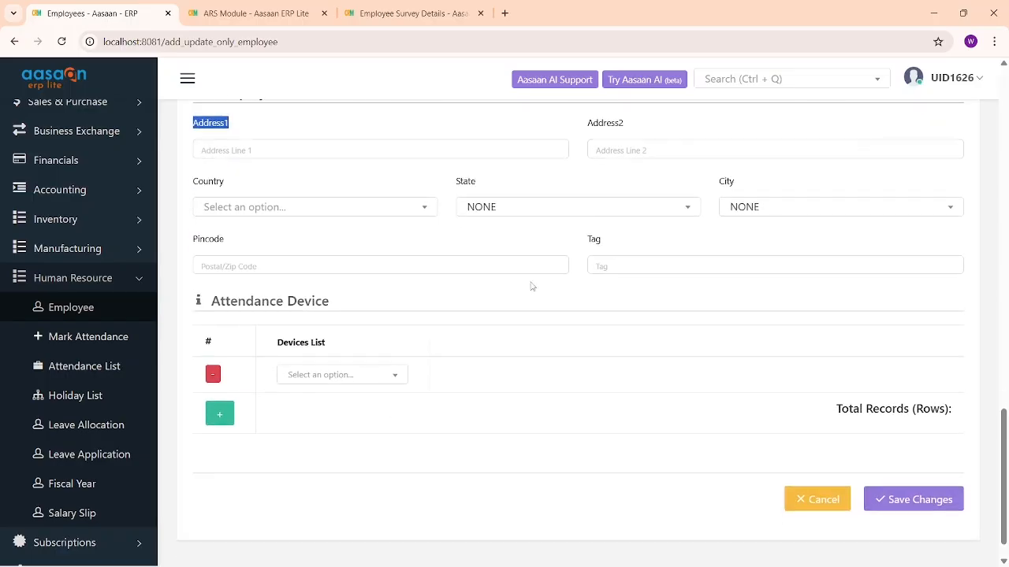
scroll(528, 281, up, 1)
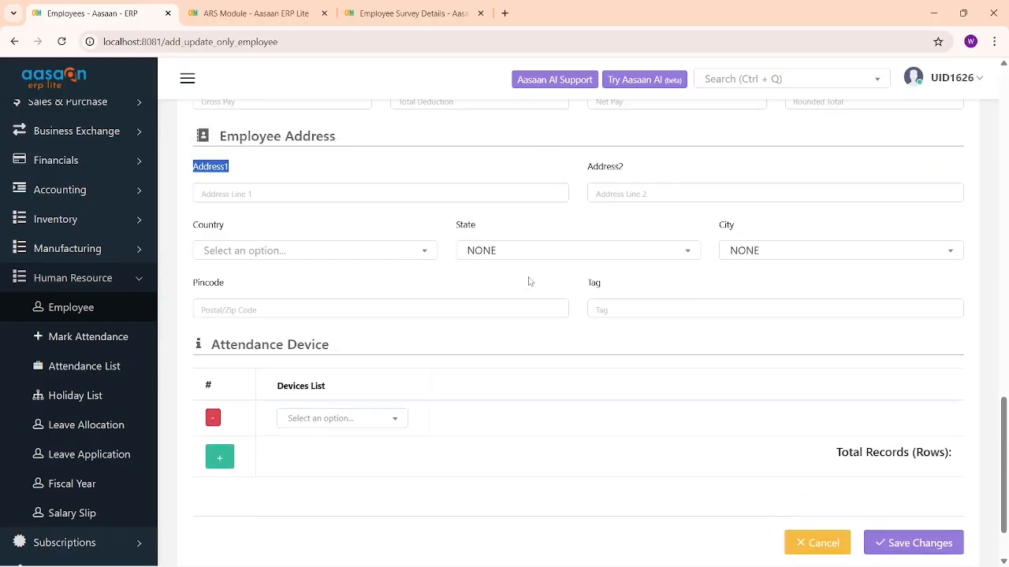
click(380, 422)
click(528, 405)
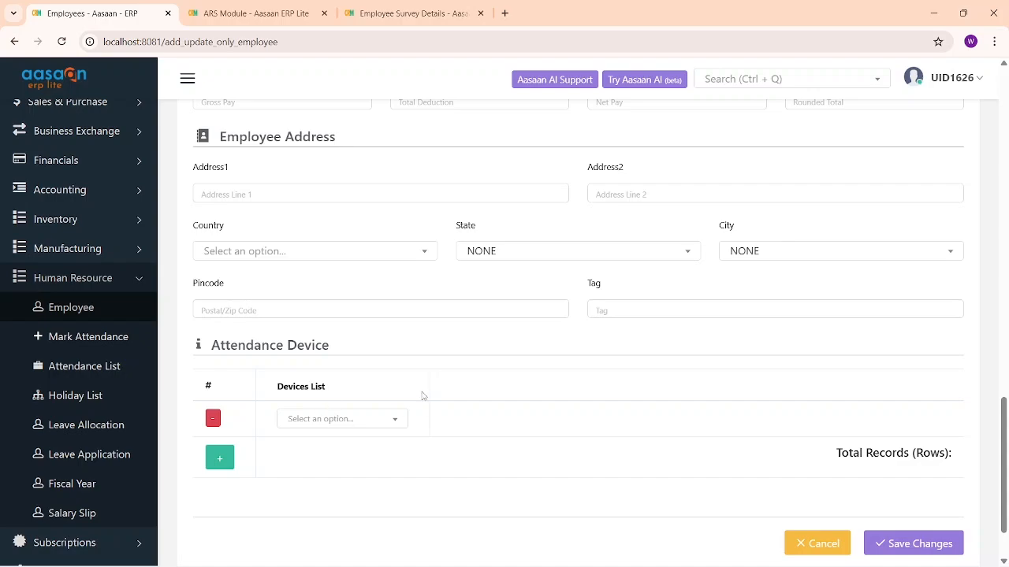
click(388, 418)
click(560, 412)
scroll(552, 354, up, 5)
scroll(351, 309, up, 3)
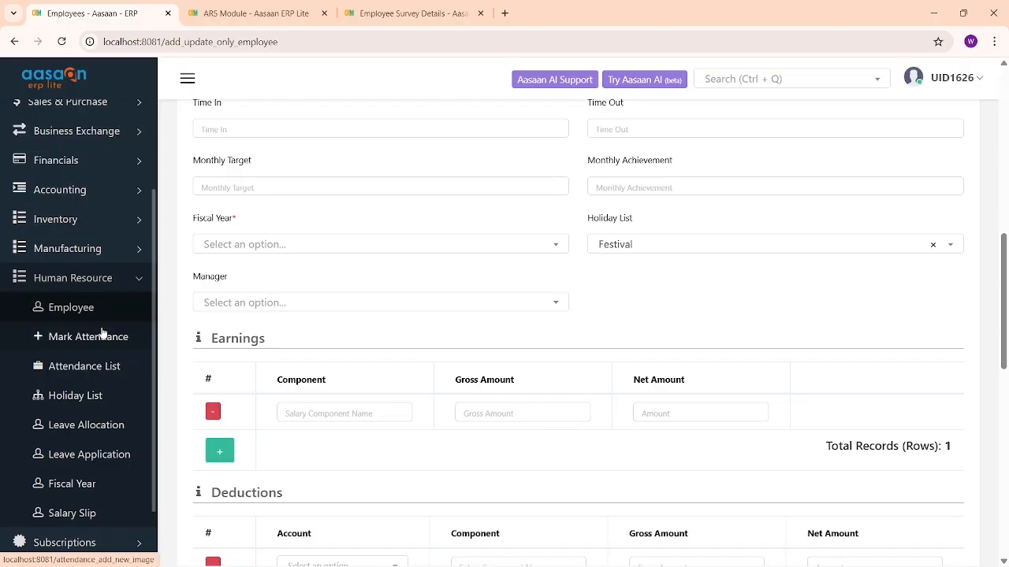
View the Mark Attendance page without granting location access, and examine the Attendance List's Time In, Time Out and Break Out columns.
click(103, 337)
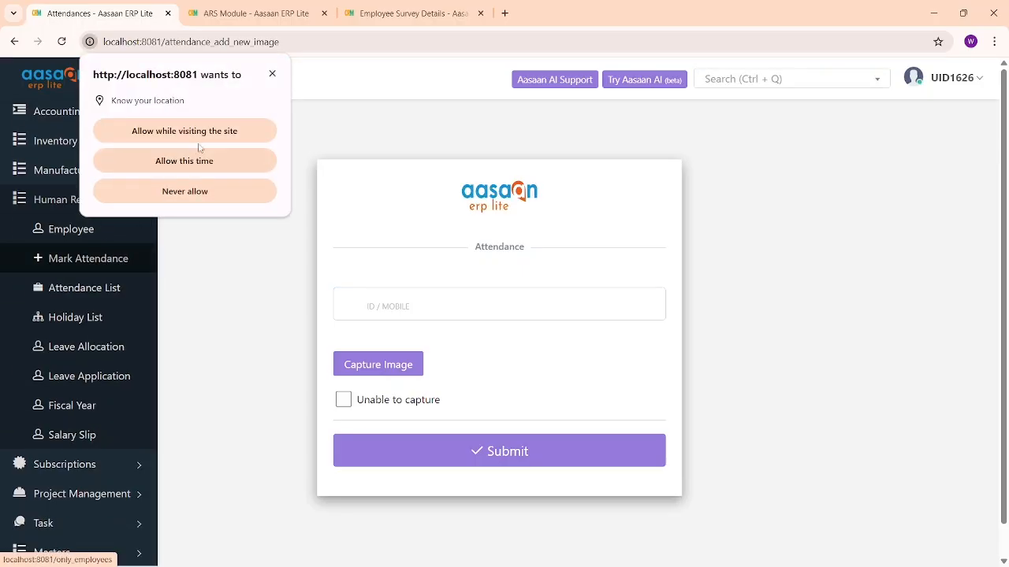
click(272, 73)
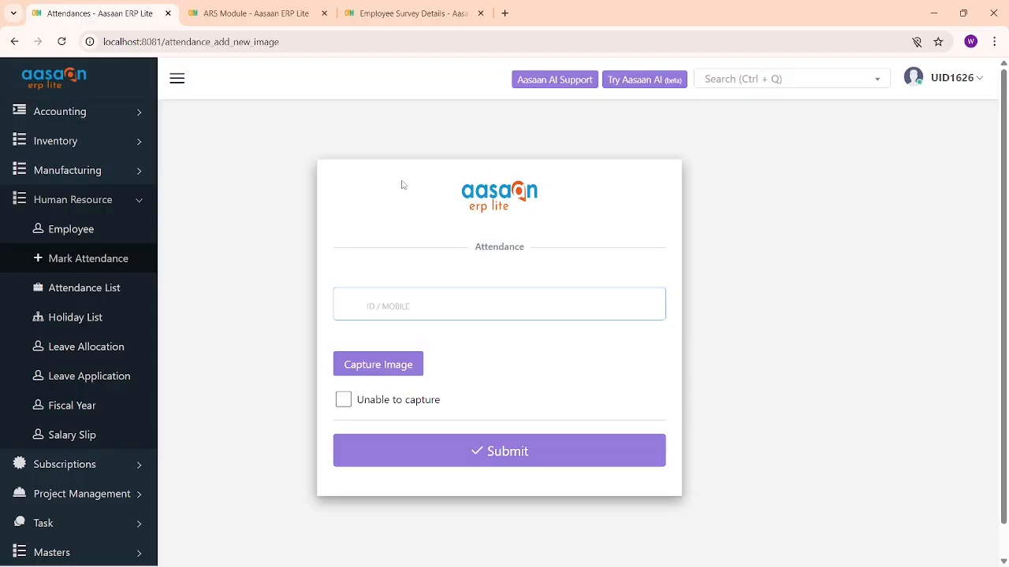
click(69, 290)
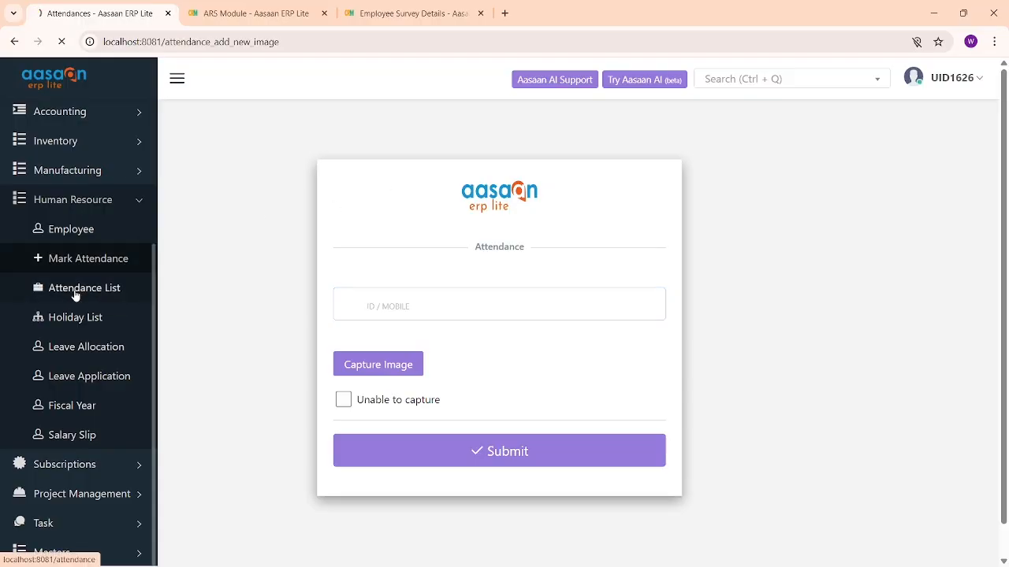
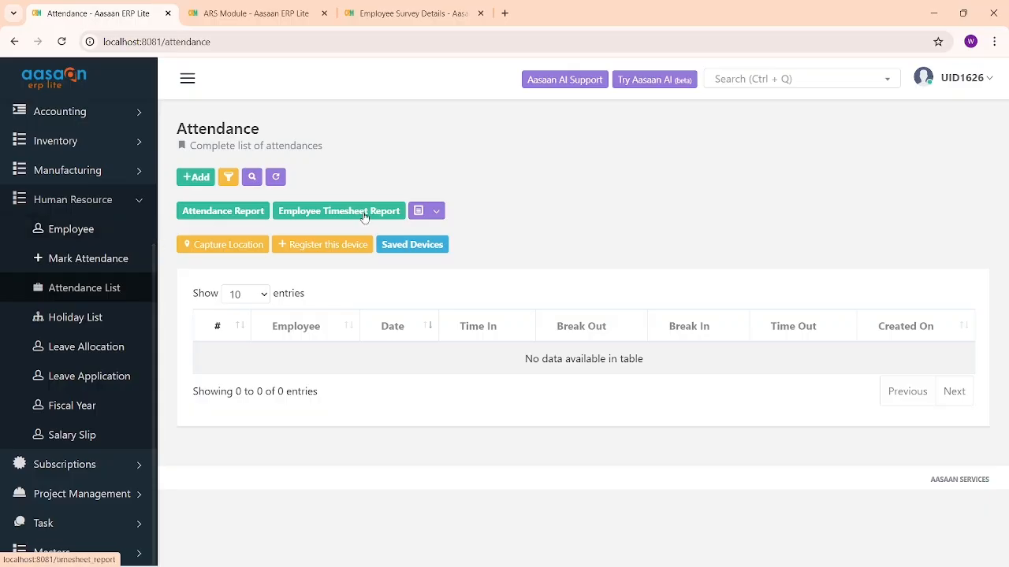
drag(457, 328, 573, 331)
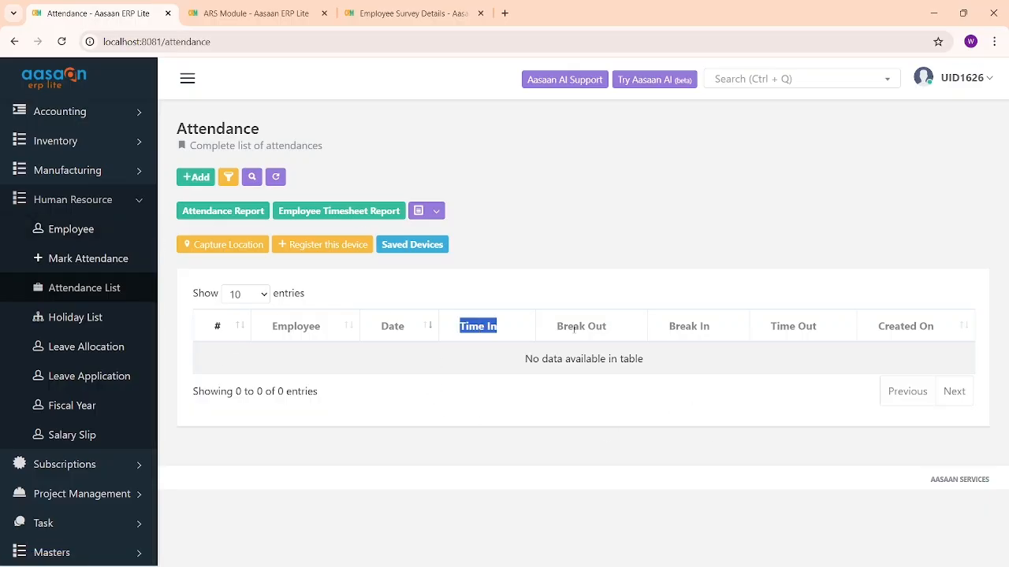
drag(824, 323, 769, 328)
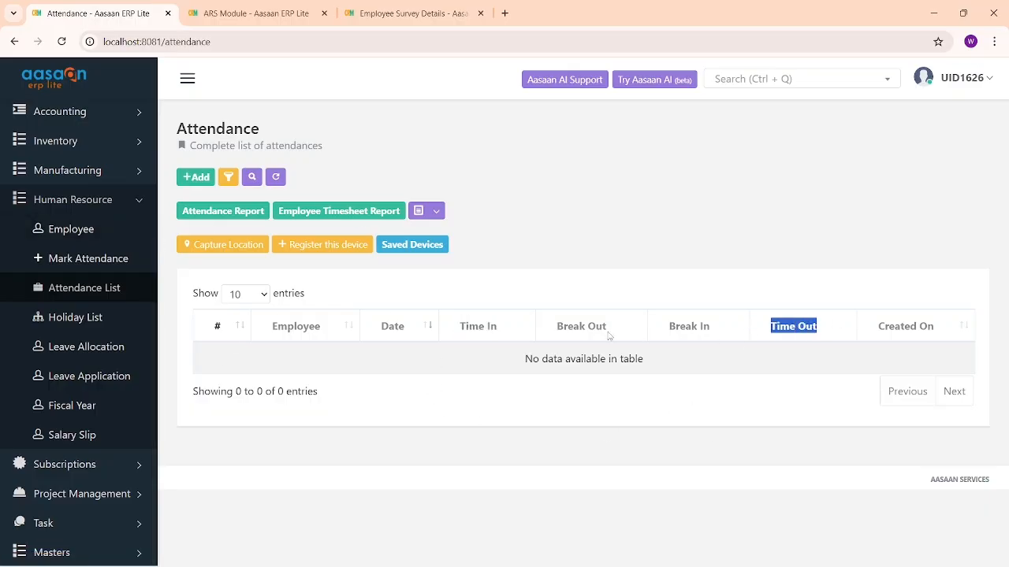
drag(620, 329, 554, 328)
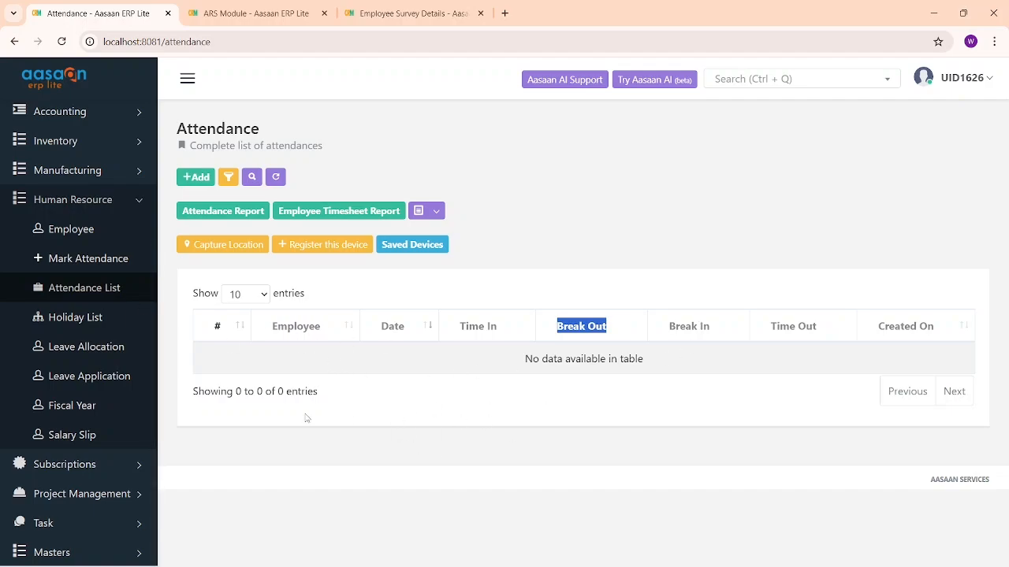
Start a new leave allocation and choose the first employee listed.
click(92, 346)
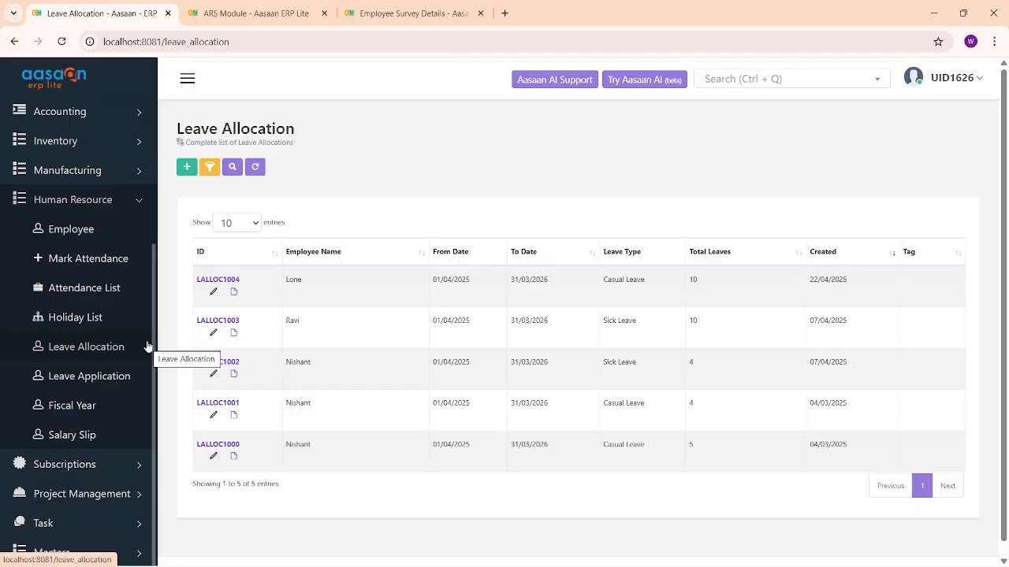
click(189, 167)
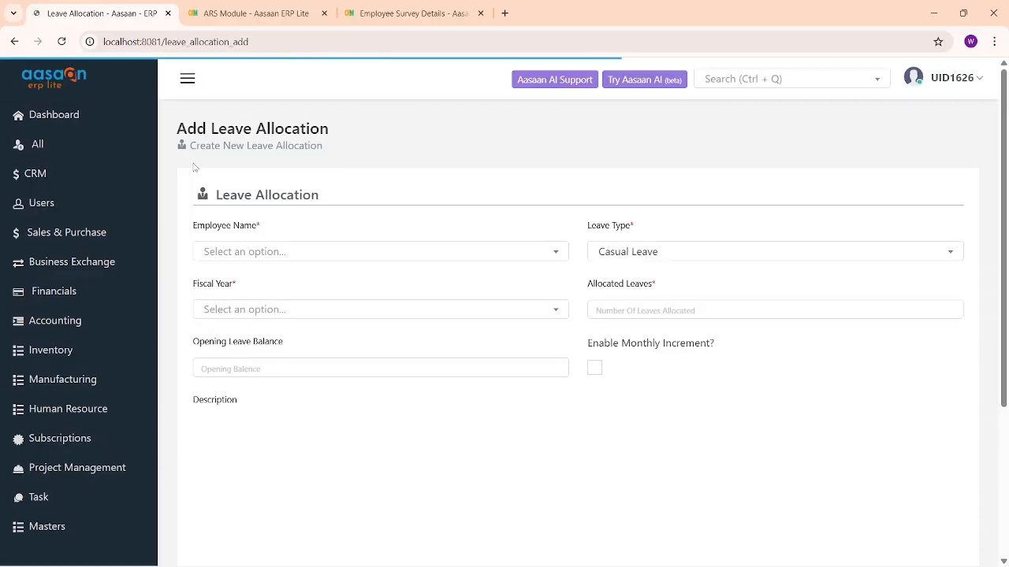
click(235, 252)
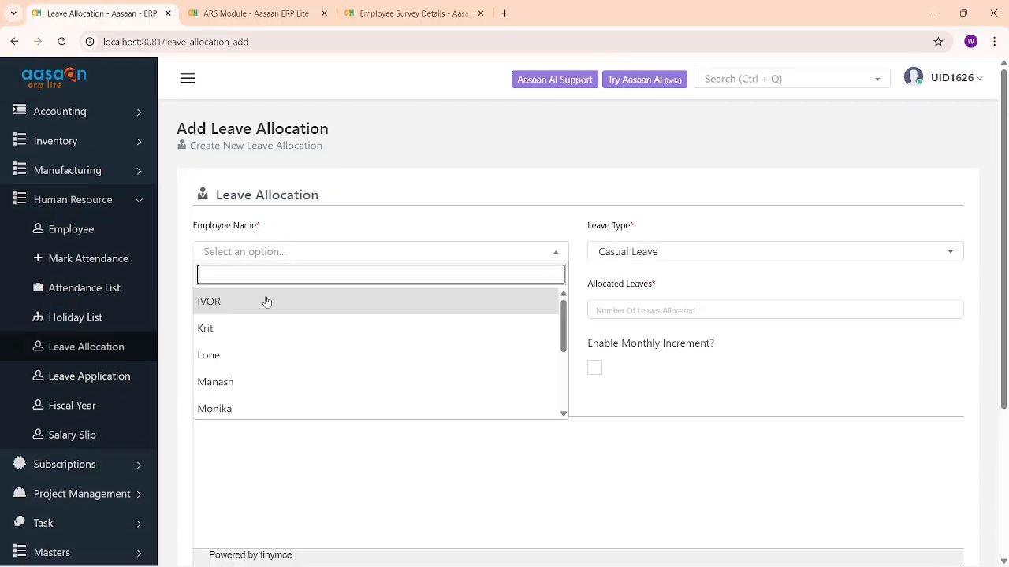
click(268, 302)
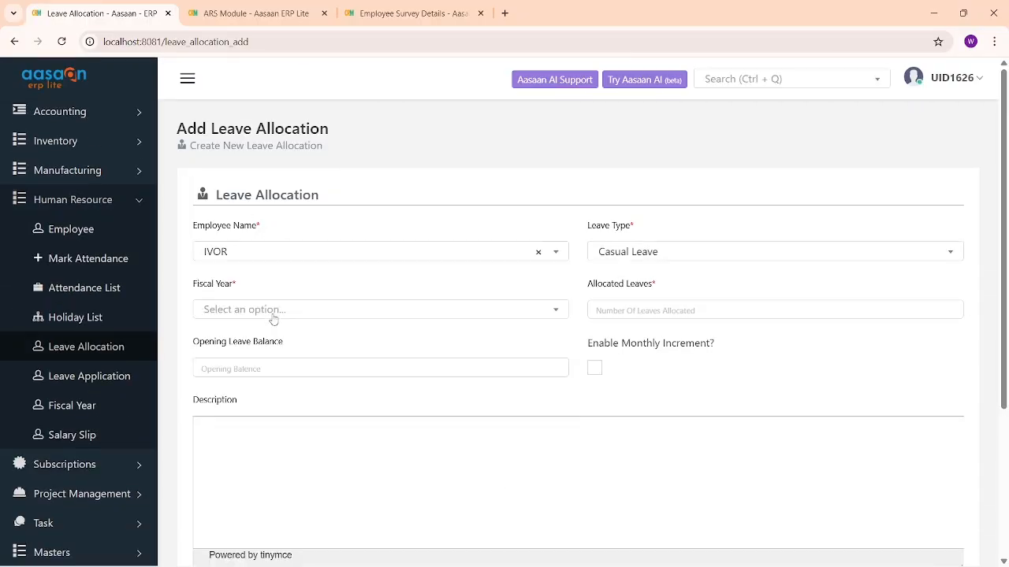
Check the leave types, keep Casual Leave, and set the allocation to fiscal year 2025-2026 with 5 allocated leaves.
click(623, 251)
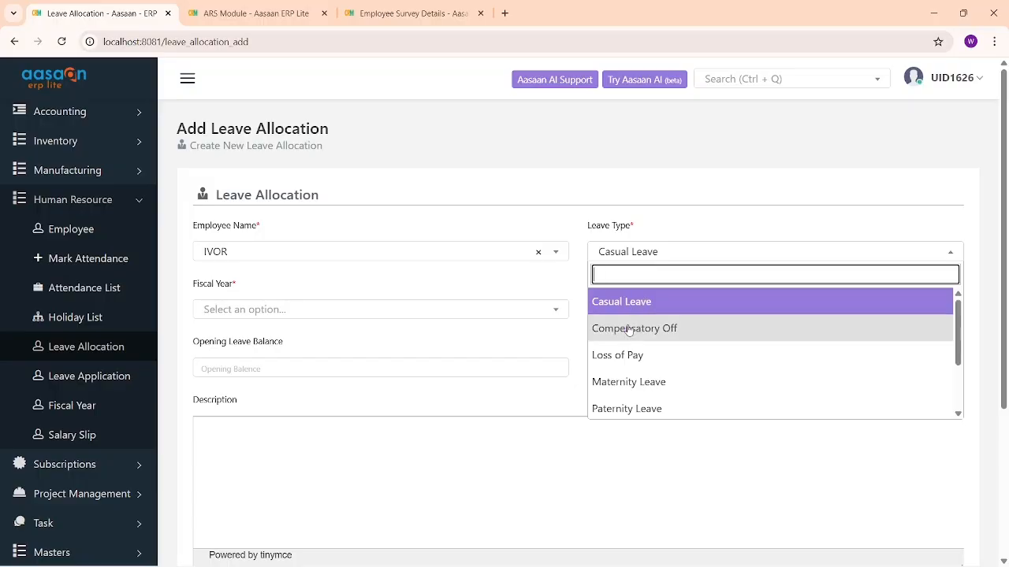
scroll(628, 331, down, 3)
scroll(632, 354, up, 3)
click(250, 309)
click(254, 364)
drag(630, 303, 666, 310)
click(667, 312)
text(5)
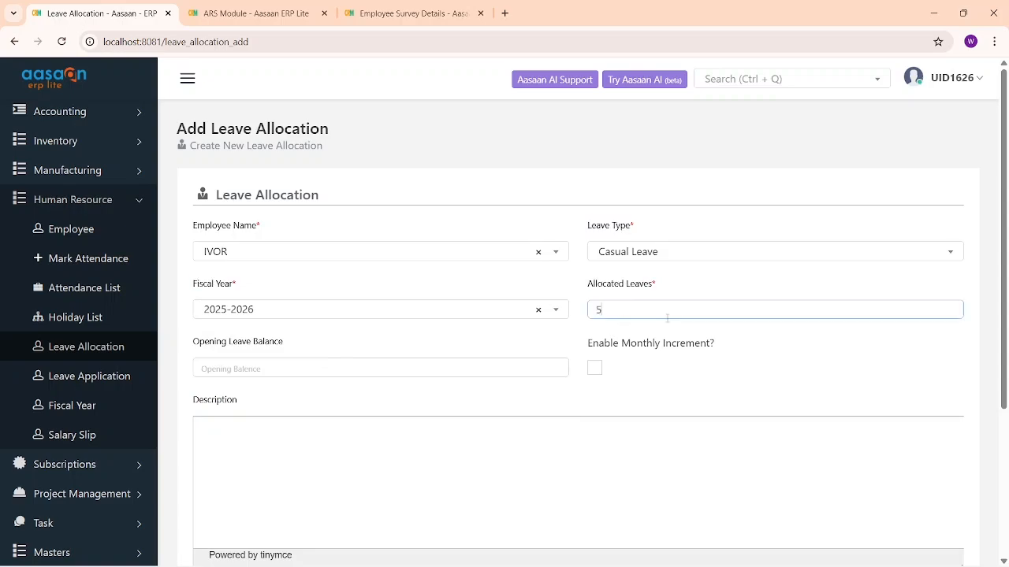
Review the leave allocation form's Opening Leave Balance, monthly increment, description, tag and branch fields.
click(360, 368)
scroll(360, 368, down, 1)
drag(216, 299, 327, 305)
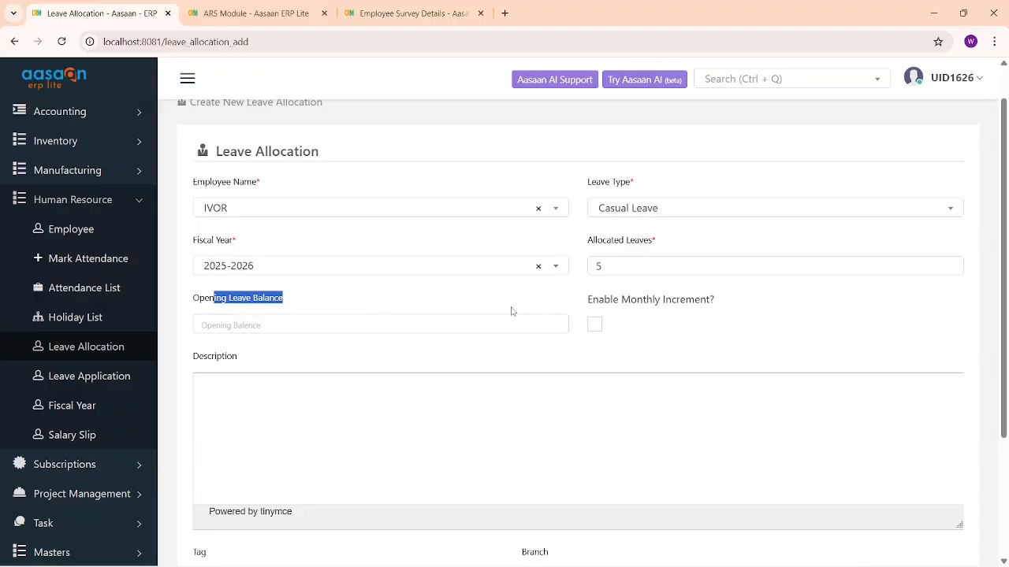
scroll(561, 342, down, 4)
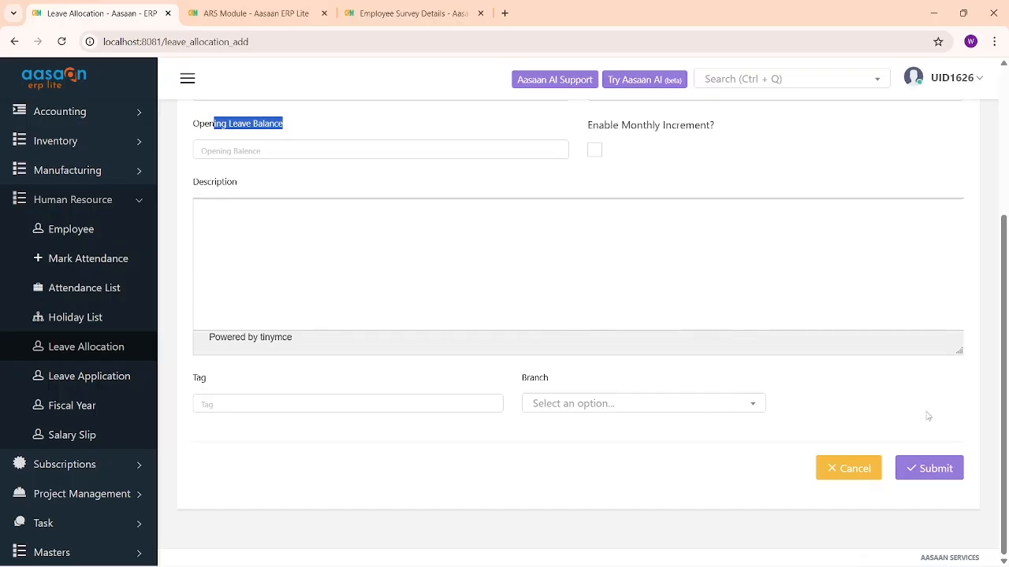
Start a new leave application and choose the second employee listed.
click(116, 383)
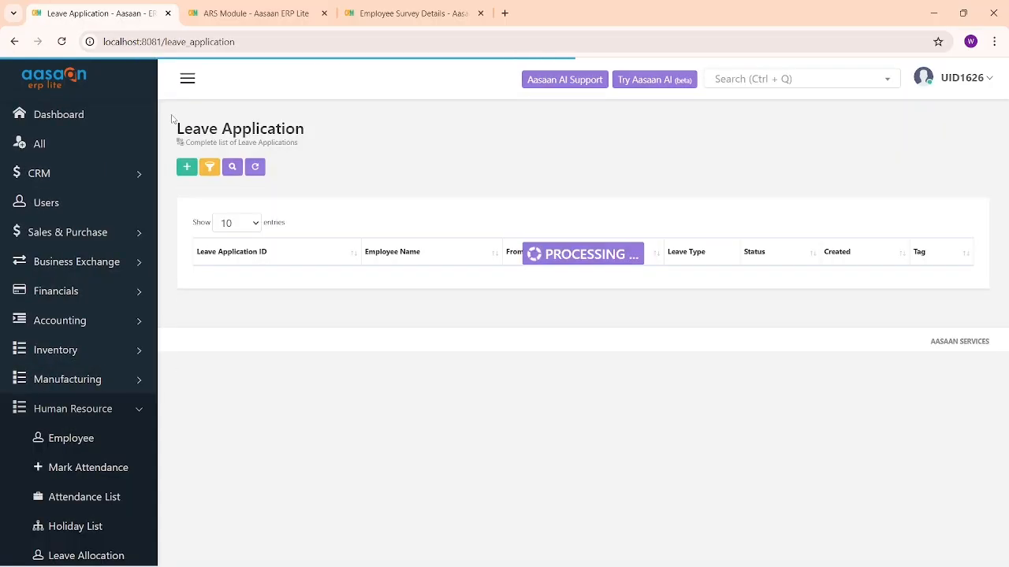
drag(184, 126, 351, 130)
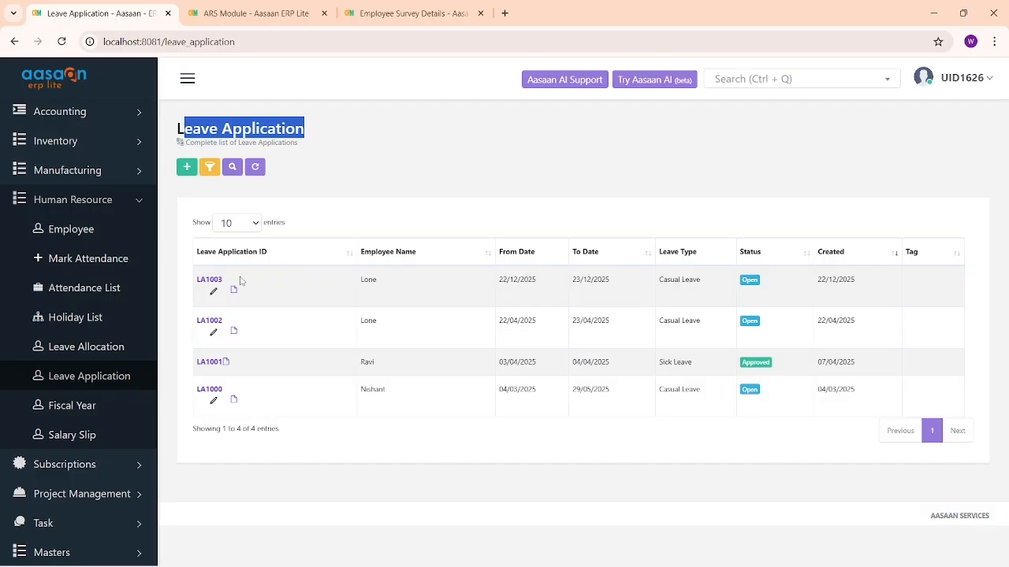
click(191, 171)
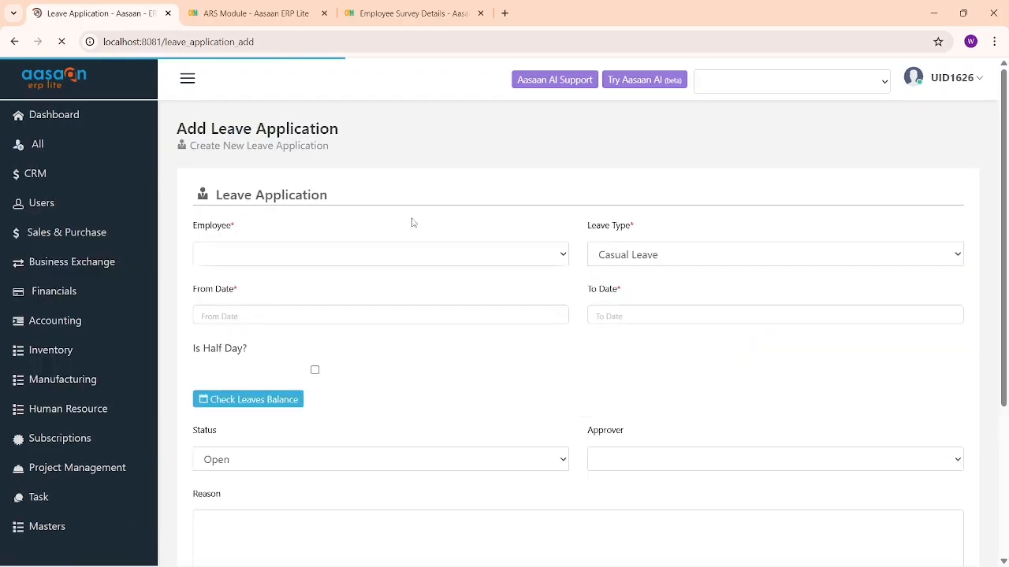
click(236, 253)
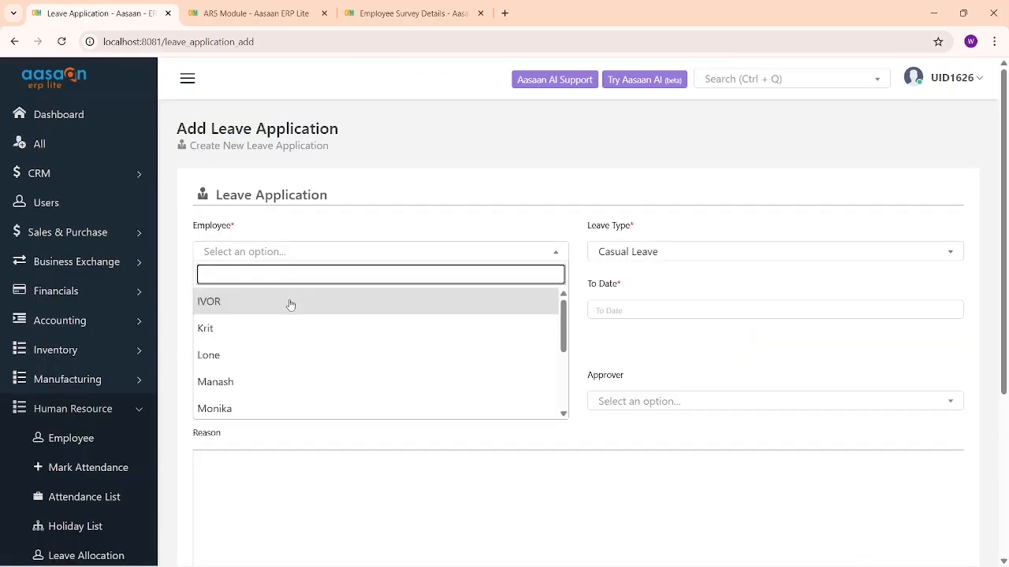
click(288, 326)
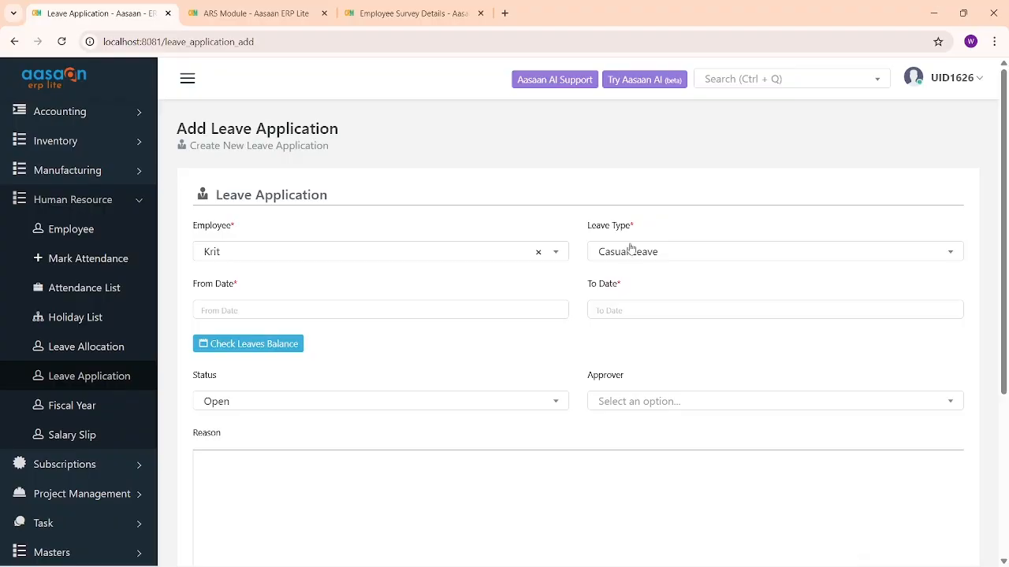
Set the leave application's From Date to 24/01/2026 and To Date to 18/01/2026.
click(245, 317)
click(323, 433)
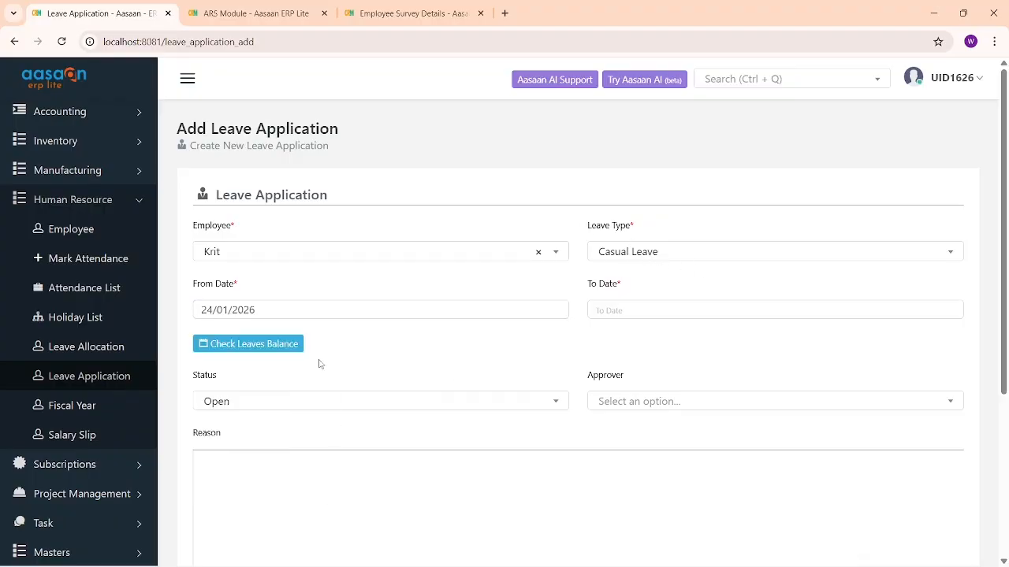
click(671, 309)
click(601, 433)
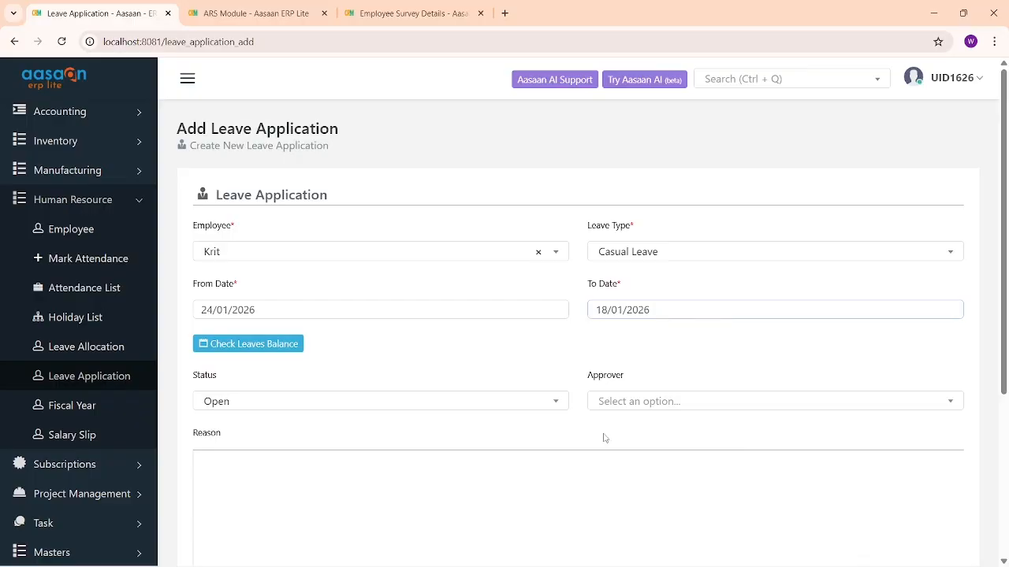
Check the Casual Leave balance of the employee selected in the leave application.
click(268, 346)
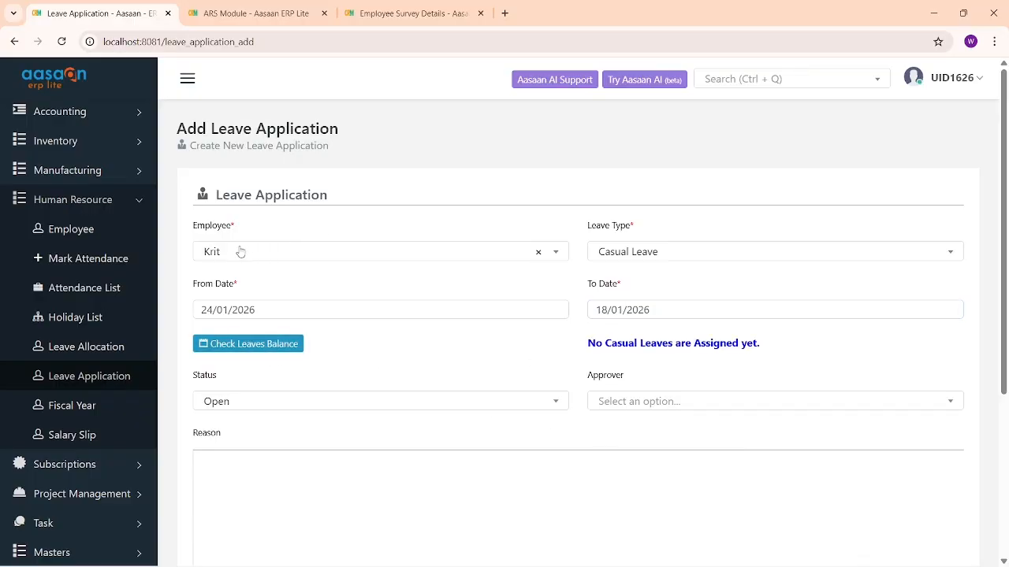
drag(597, 342, 794, 346)
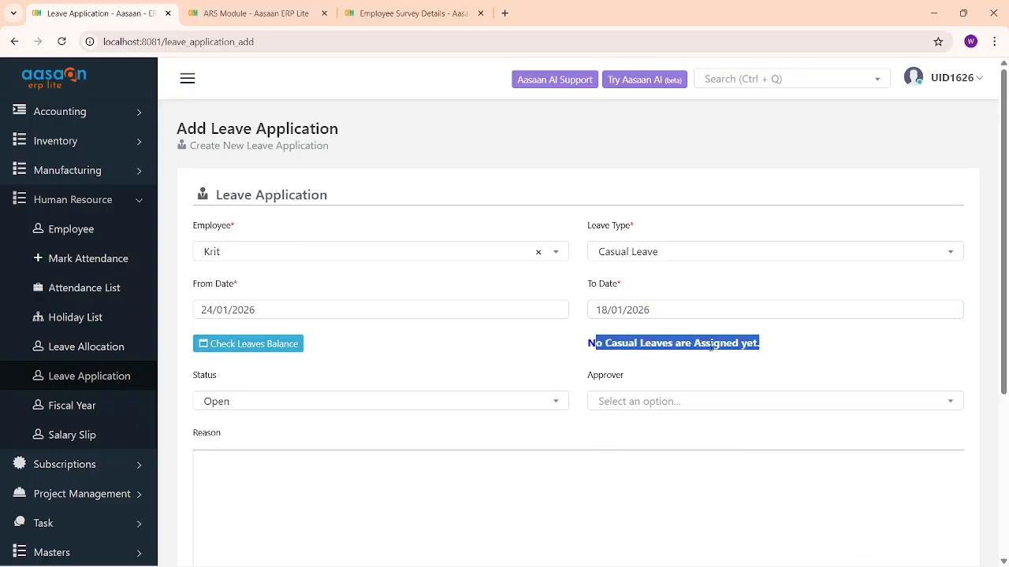
drag(694, 343, 784, 352)
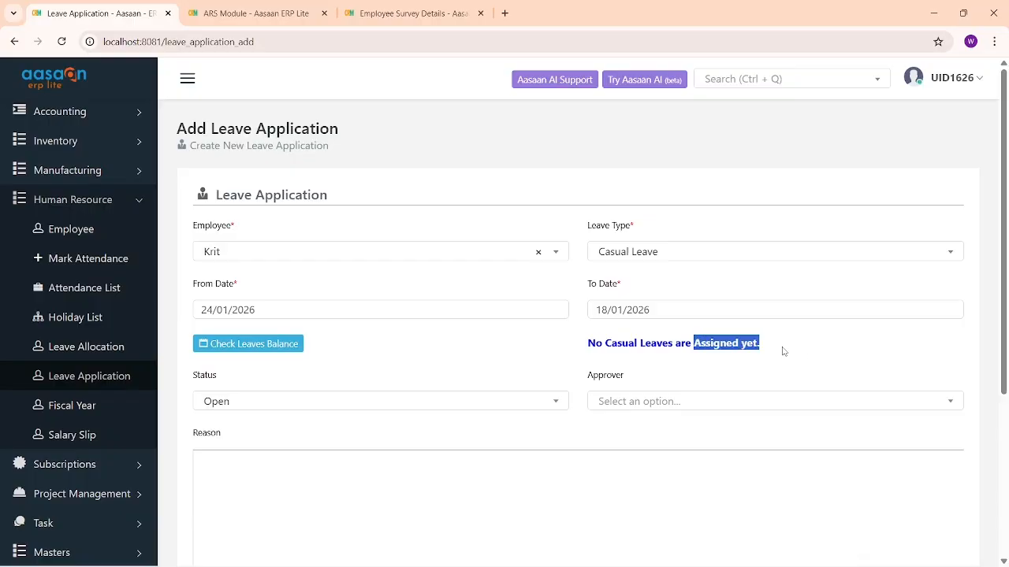
Switch the leave application to the third employee listed and check that employee's Casual Leave balance.
click(351, 258)
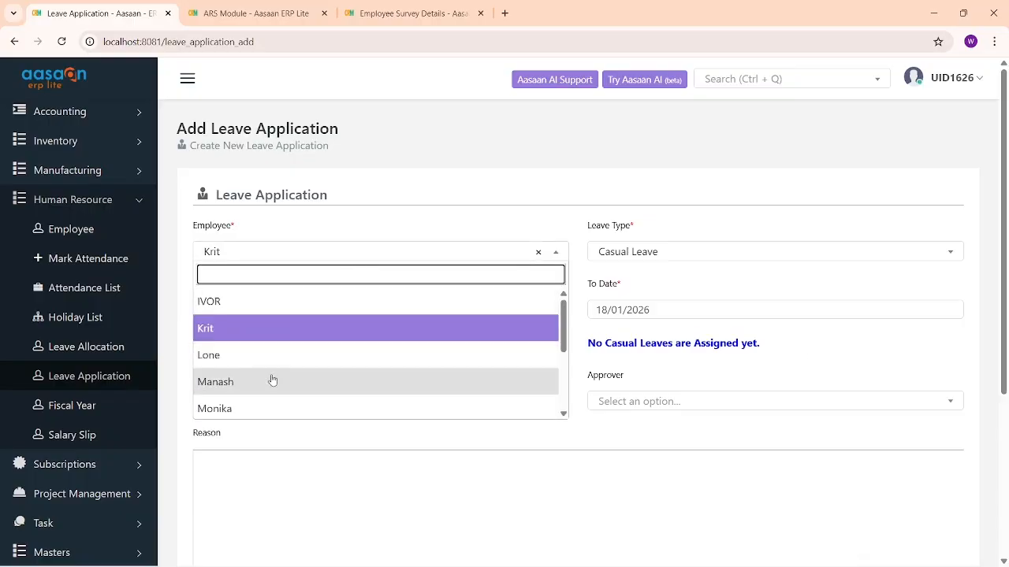
click(273, 380)
click(355, 254)
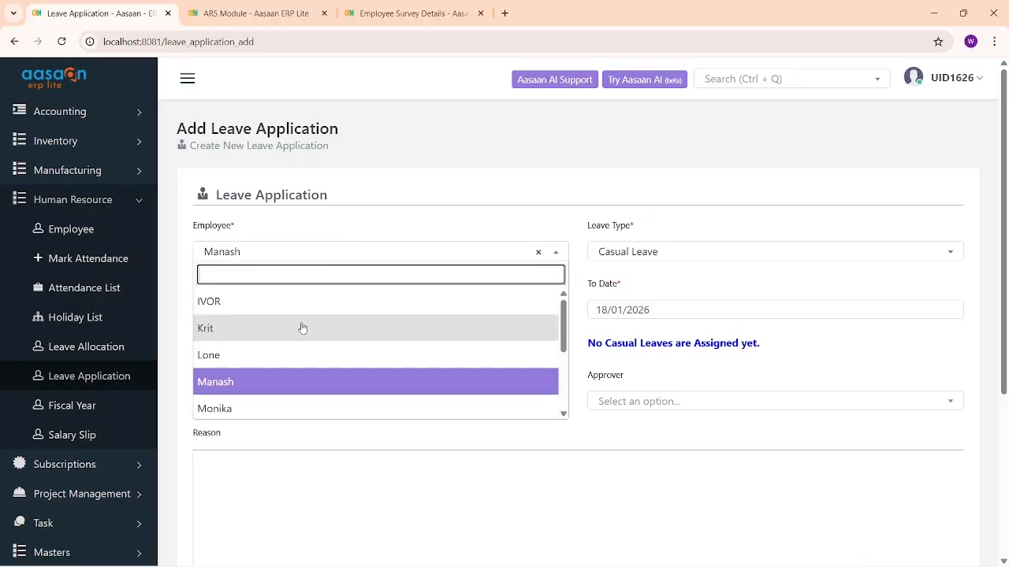
click(300, 353)
click(245, 344)
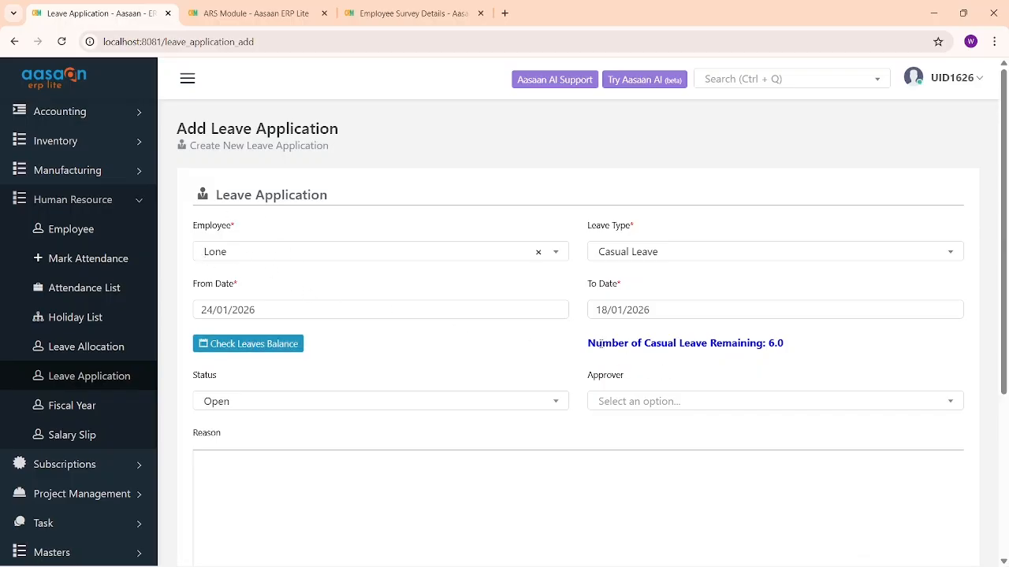
drag(599, 345, 800, 359)
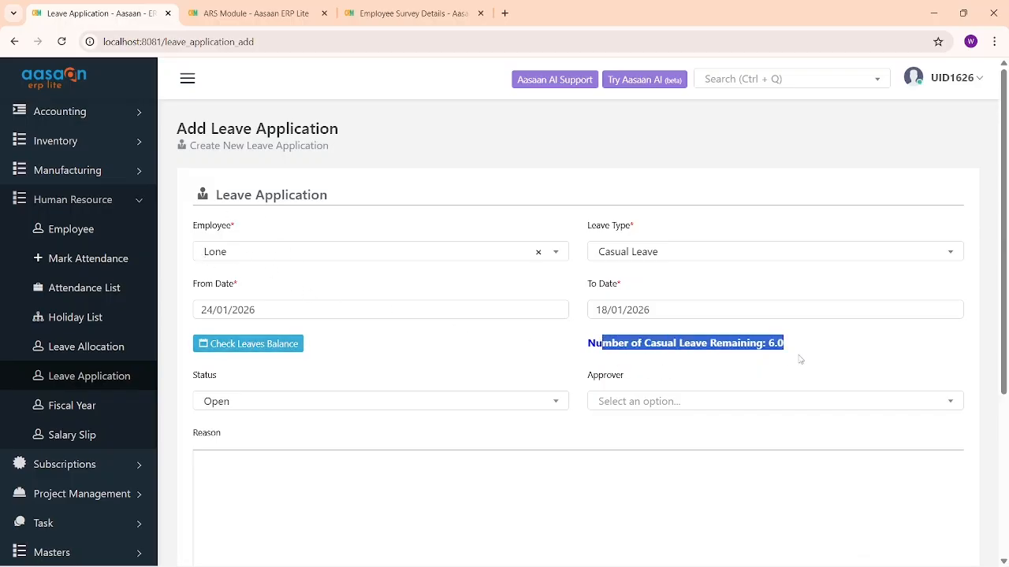
Review the status options, keep Open, and assign the first listed approver to the leave application.
click(374, 404)
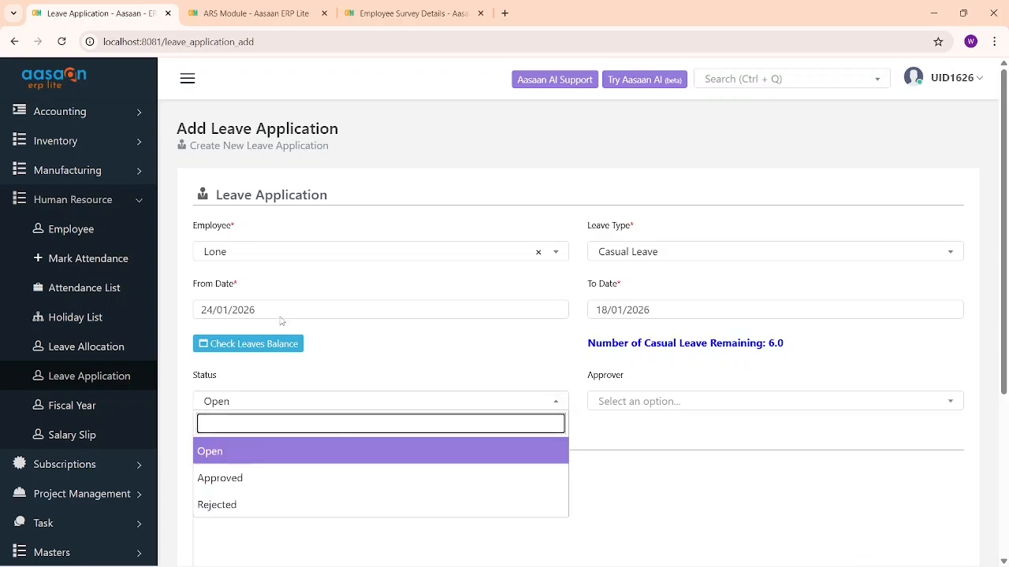
click(497, 381)
click(687, 403)
click(585, 376)
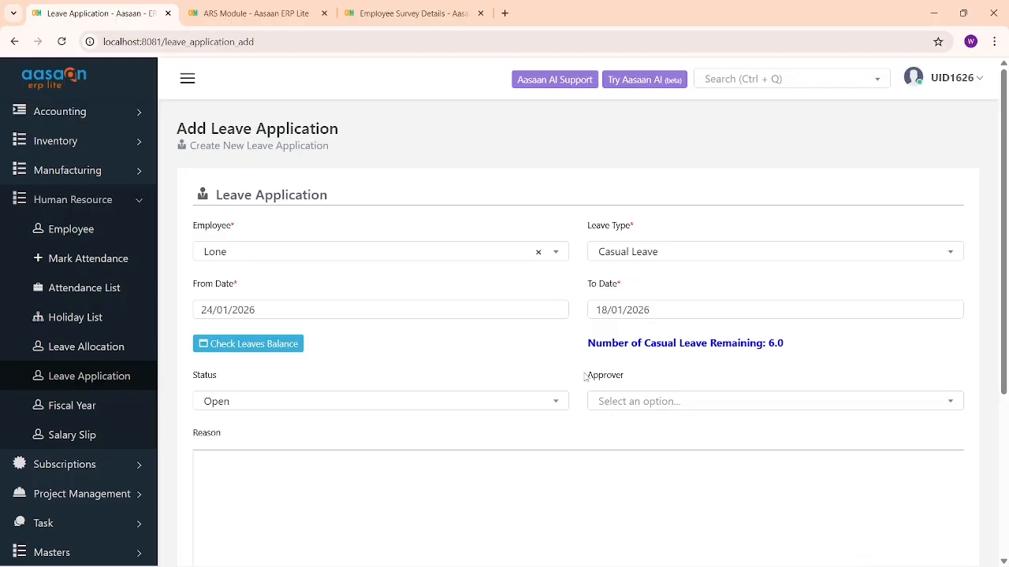
click(655, 401)
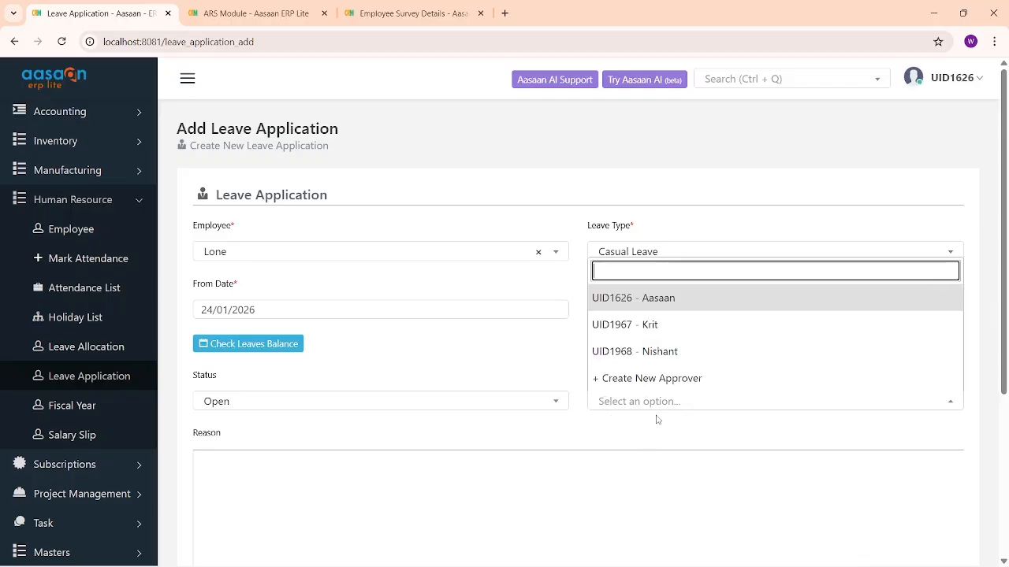
click(664, 297)
scroll(563, 432, down, 3)
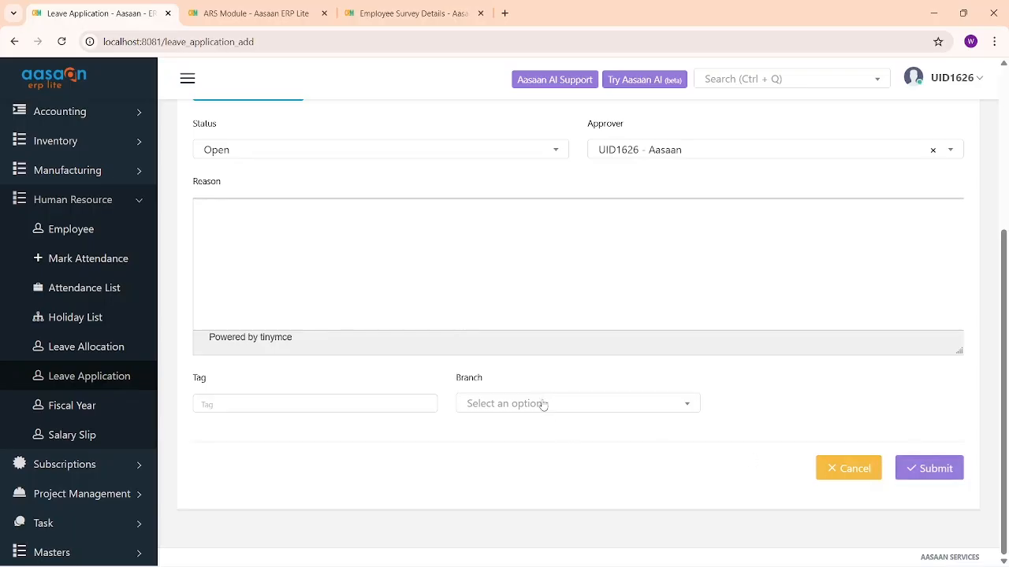
Open the complete list of leave applications and review the status of the approved and open entries.
click(109, 381)
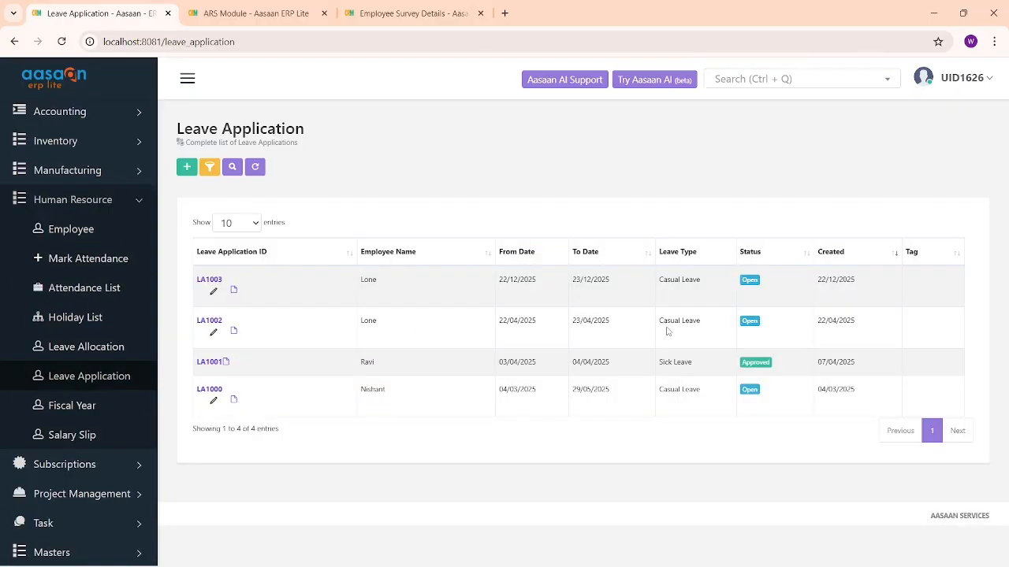
drag(743, 361, 792, 367)
drag(769, 323, 647, 339)
drag(166, 129, 298, 128)
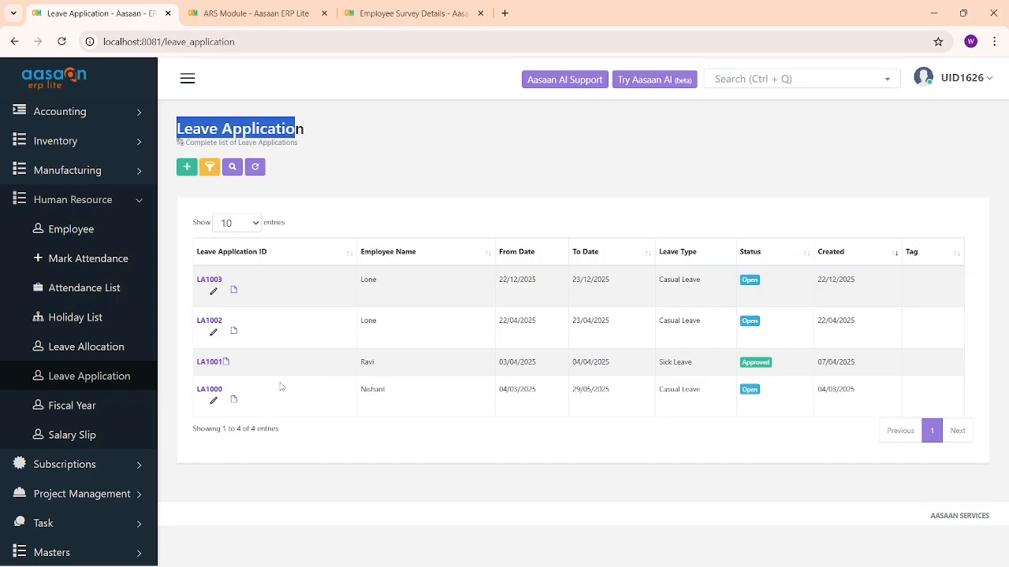
Open the complete list of salary slips and examine the employee details of the newest entries.
click(120, 433)
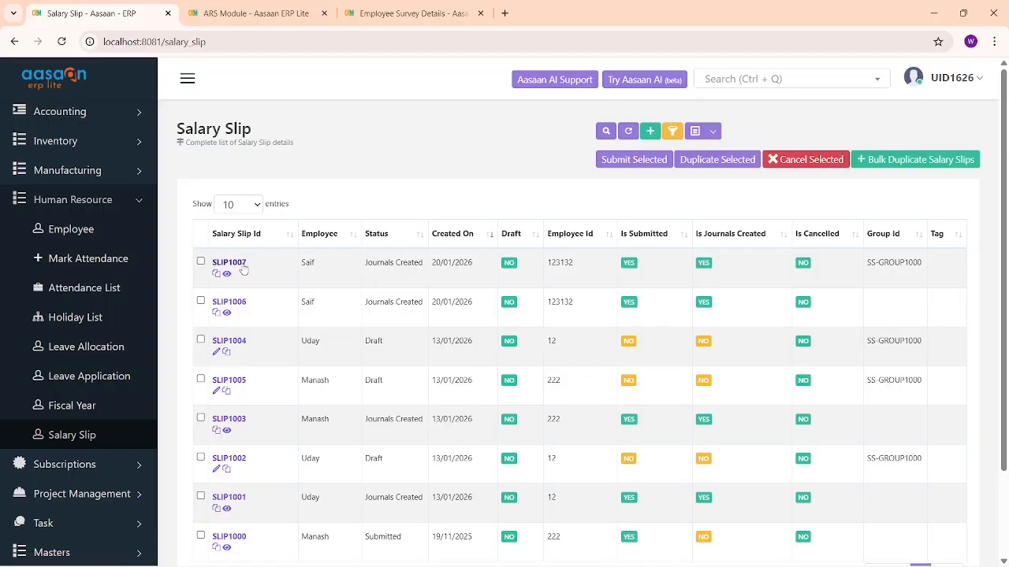
drag(248, 262, 315, 266)
click(327, 309)
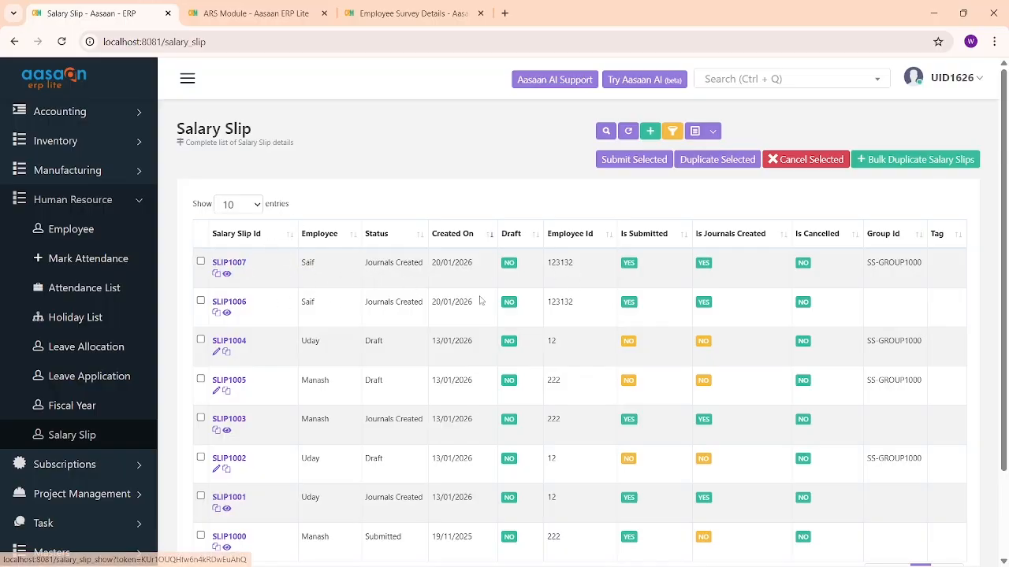
Try to duplicate the first salary slip in the list.
click(200, 262)
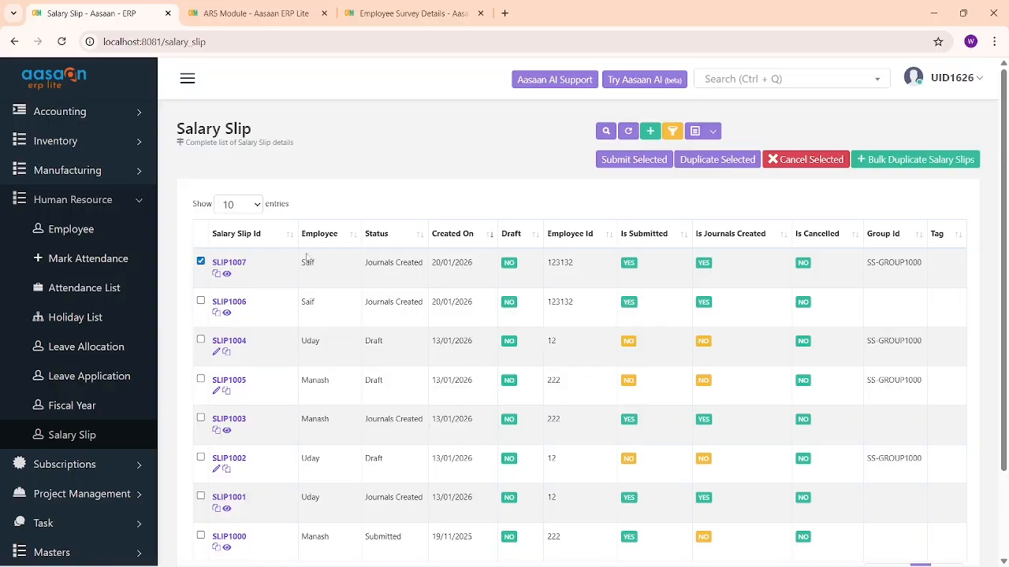
click(721, 163)
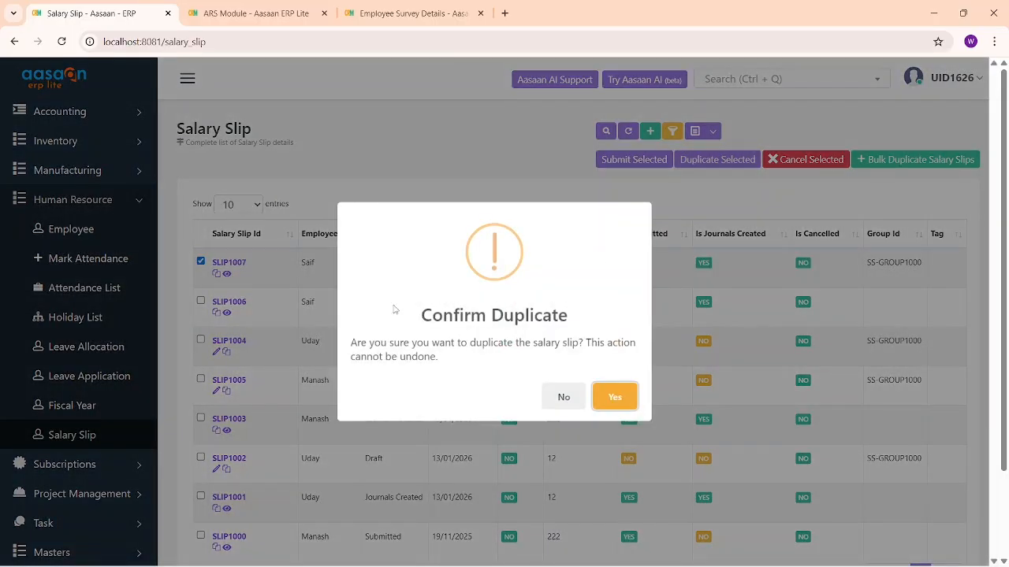
click(622, 400)
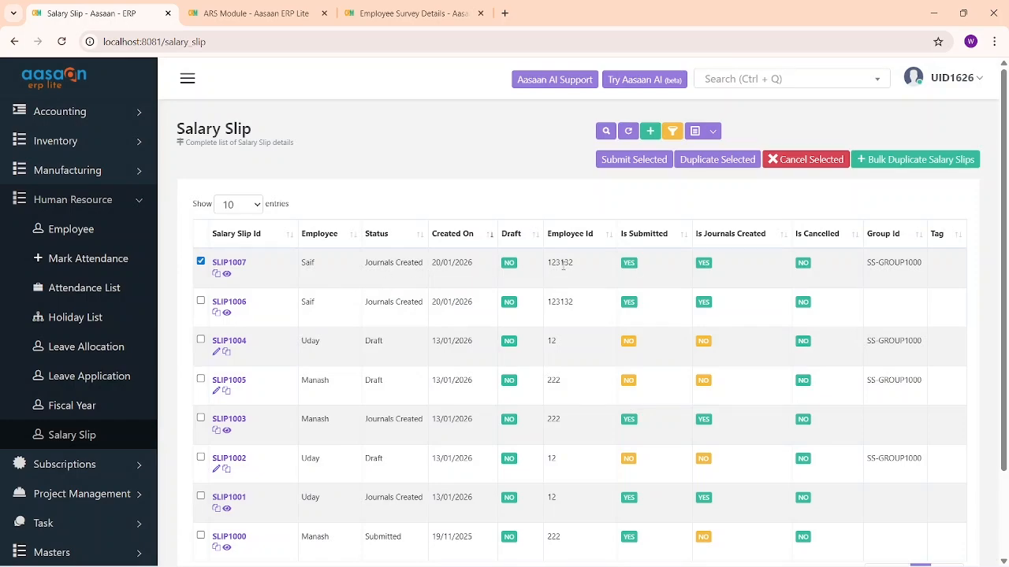
Start a new salary slip and choose the first employee listed.
click(648, 131)
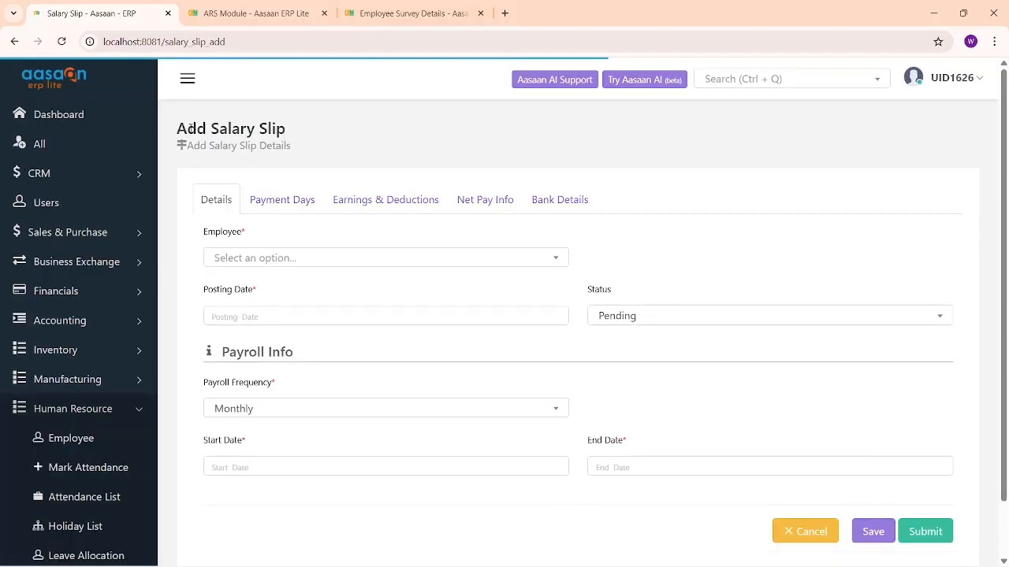
click(280, 258)
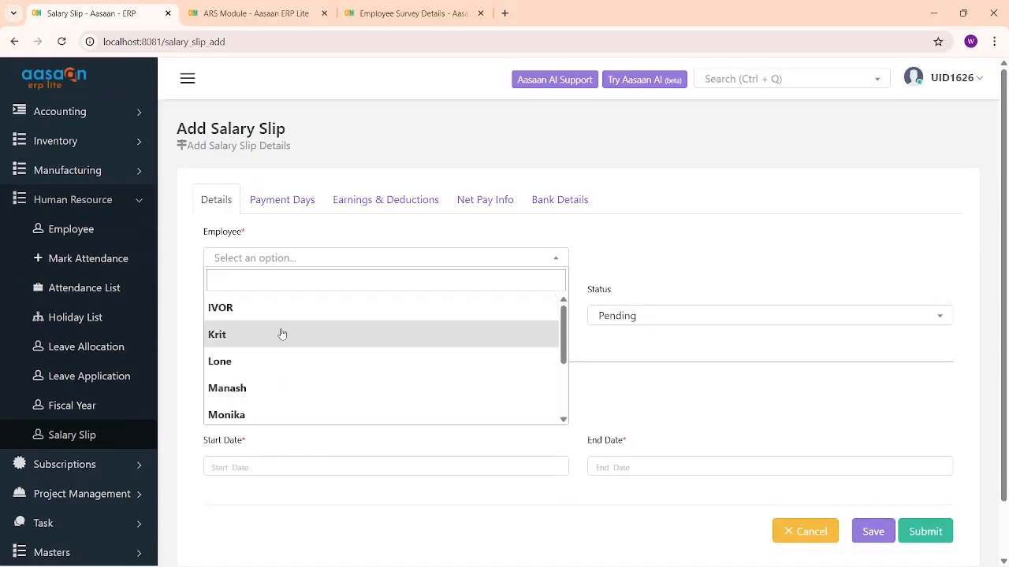
click(279, 334)
click(296, 263)
click(271, 308)
Look over the new salary slip's payment days and its earnings and deductions components.
click(294, 199)
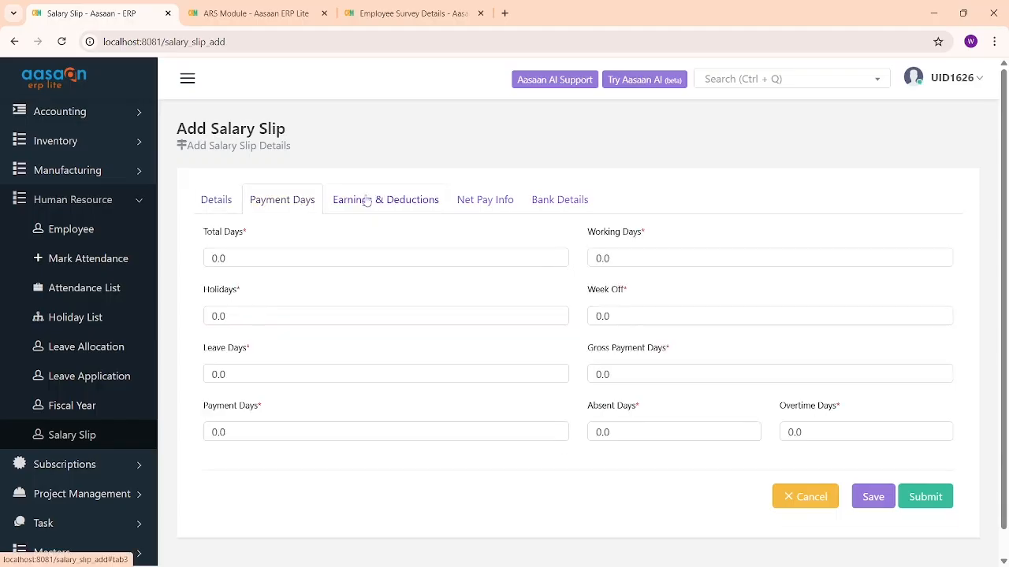
click(363, 200)
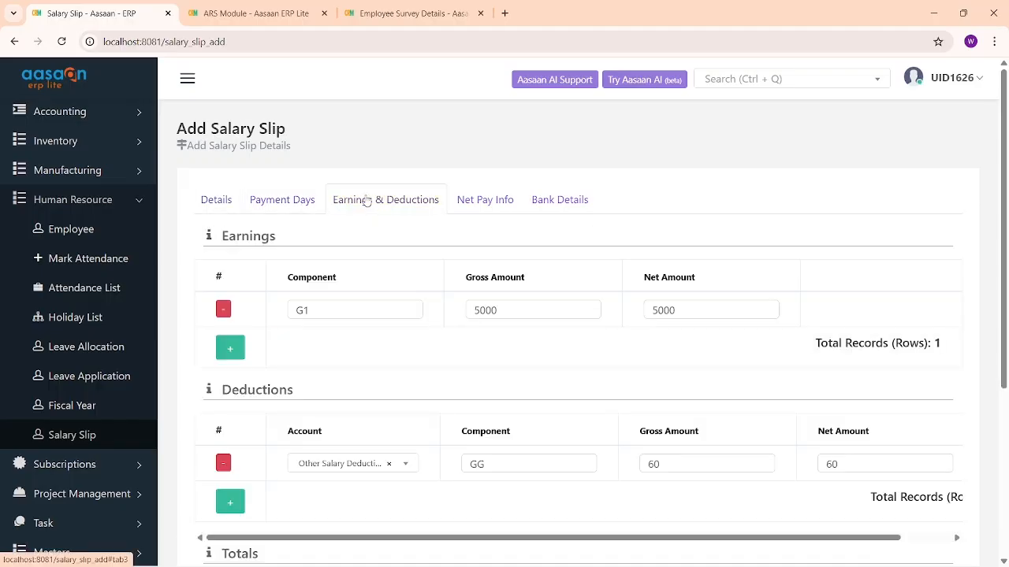
click(222, 200)
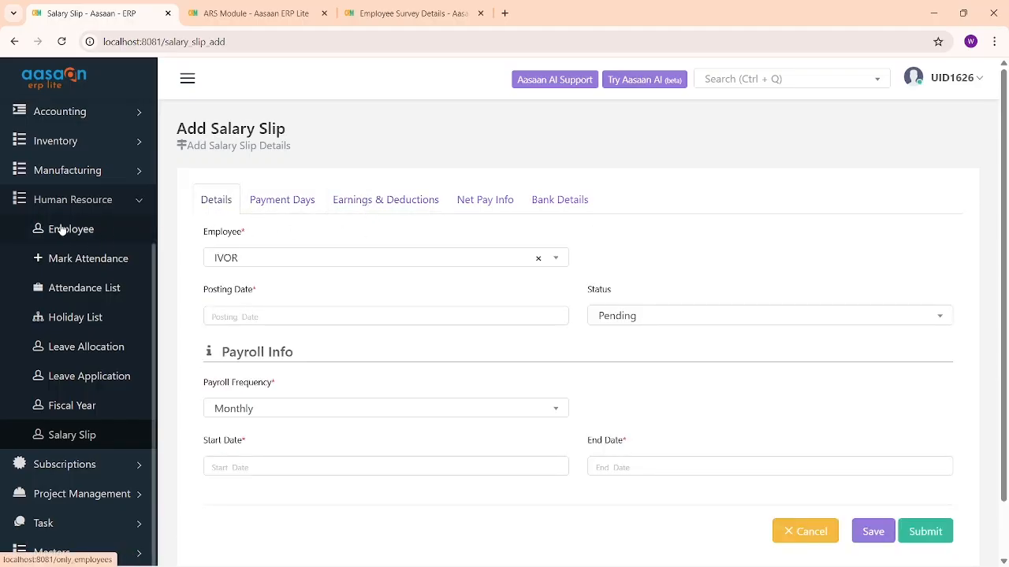
click(340, 204)
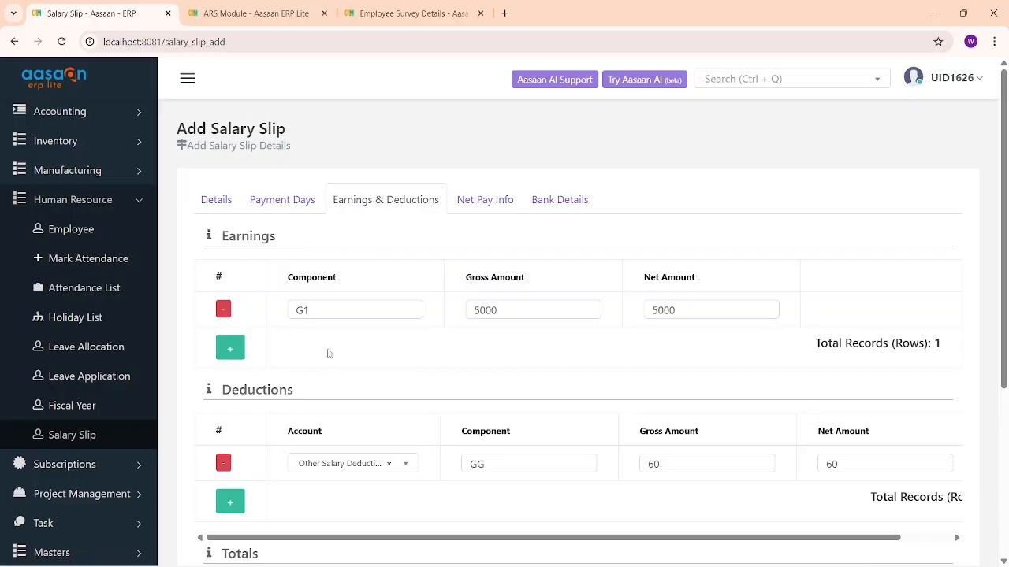
scroll(365, 323, down, 1)
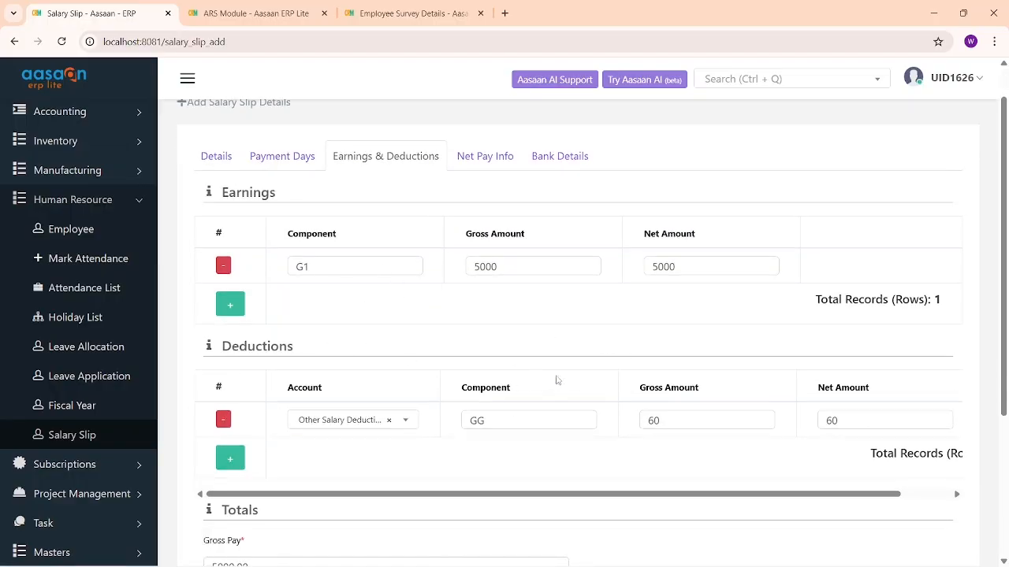
Review the salary slip's Posting Date calendar and its payroll Start Date and End Date fields.
click(219, 163)
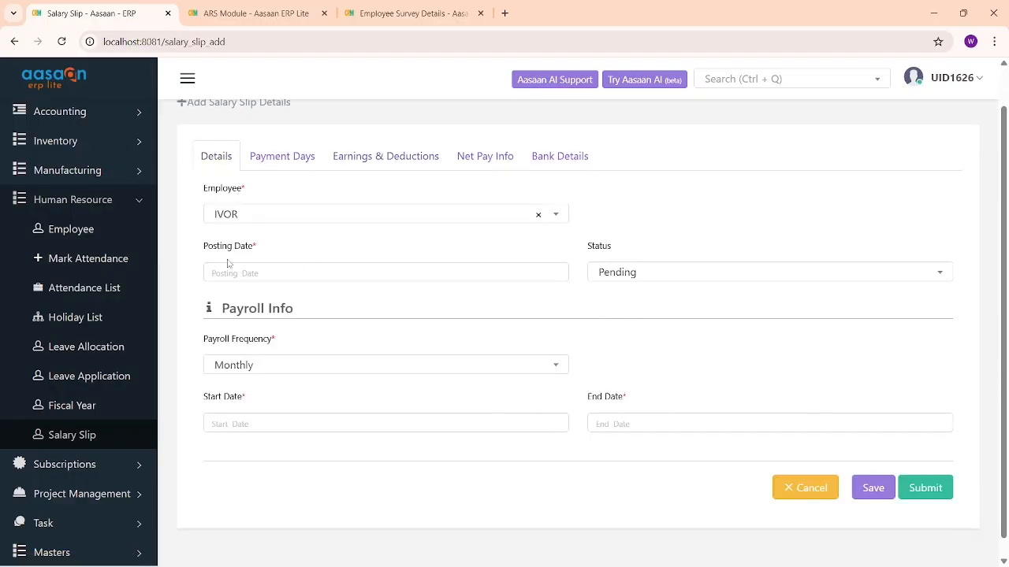
drag(212, 256, 291, 279)
click(291, 279)
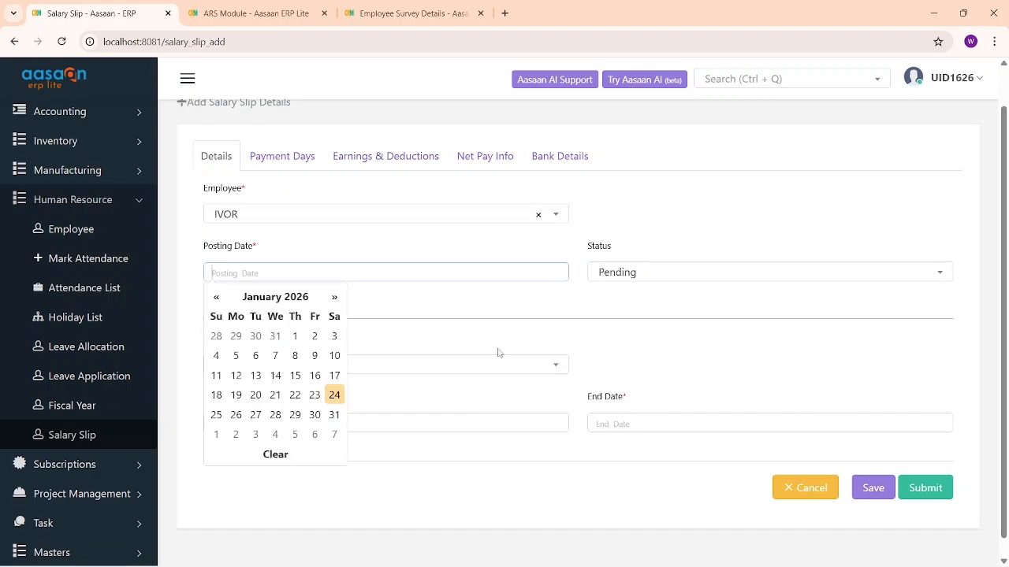
click(498, 352)
drag(220, 408, 299, 411)
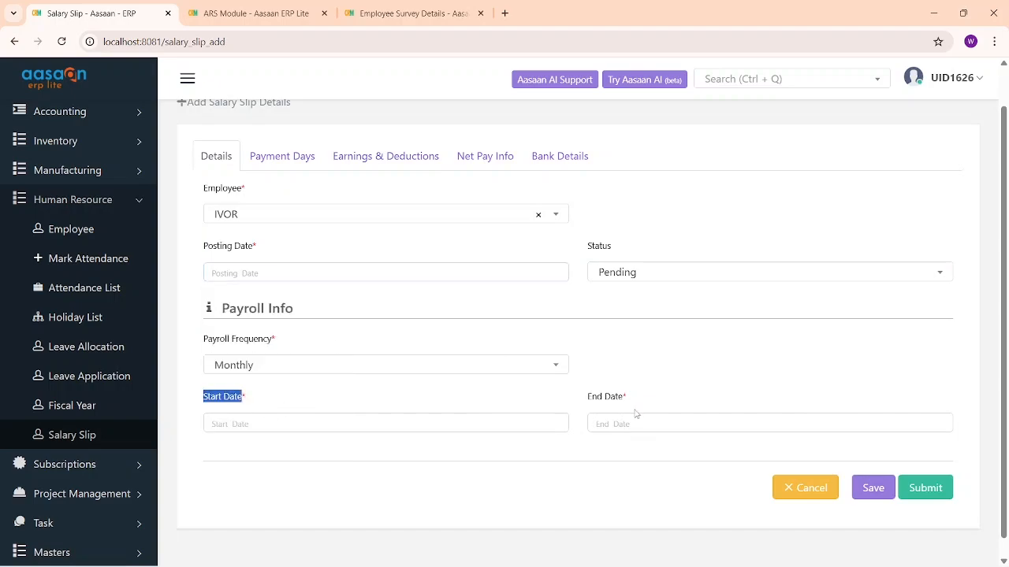
drag(635, 413, 351, 376)
scroll(396, 308, up, 1)
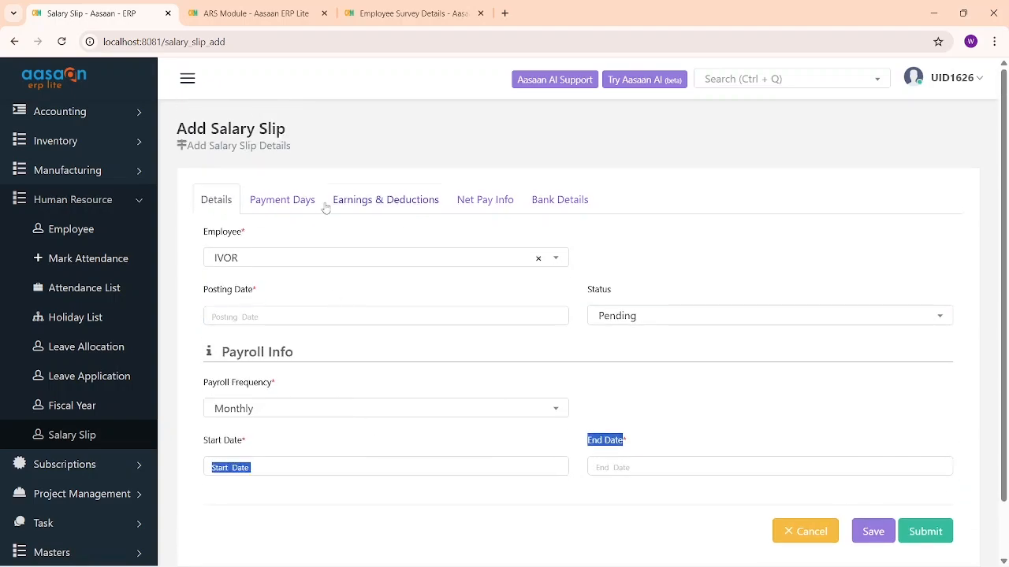
Review the Total Days and other day-count fields used to calculate the salary slip's payment.
click(285, 201)
drag(208, 231, 279, 229)
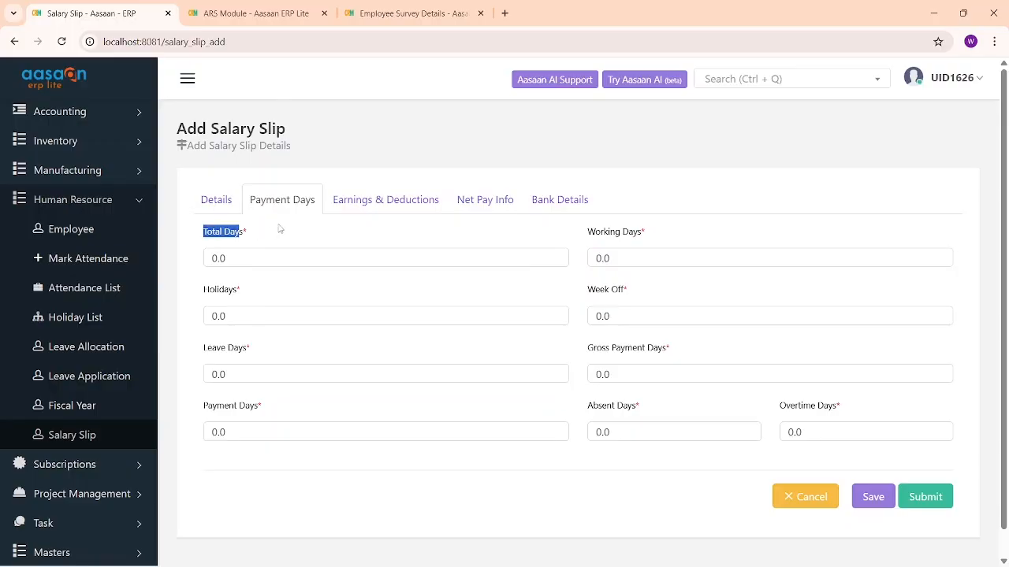
click(543, 278)
Examine the salary slip's payment account, expense account and payment posting date fields, and its net pay information.
click(543, 202)
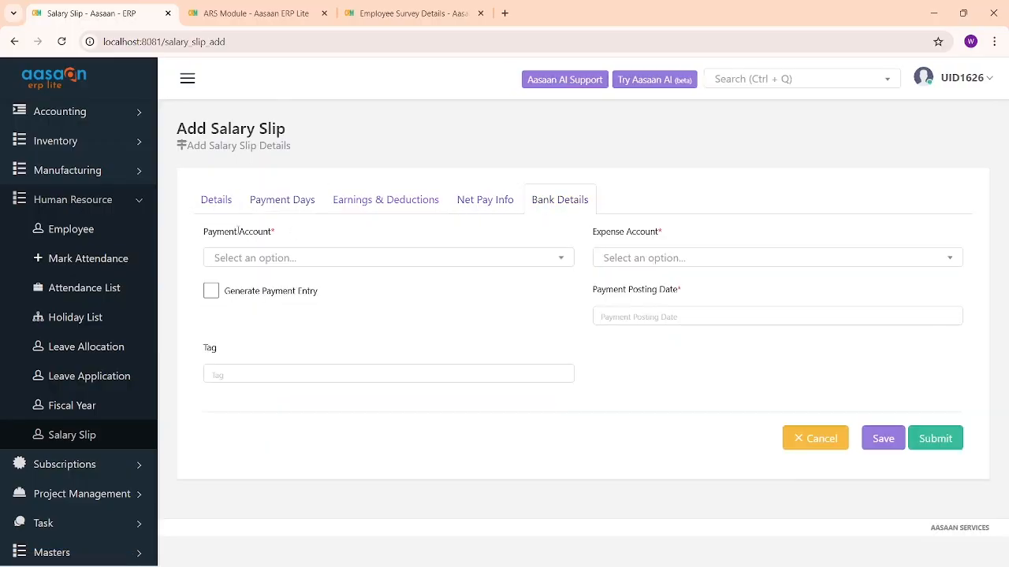
drag(211, 232, 312, 237)
drag(657, 232, 592, 232)
drag(588, 290, 737, 308)
click(485, 206)
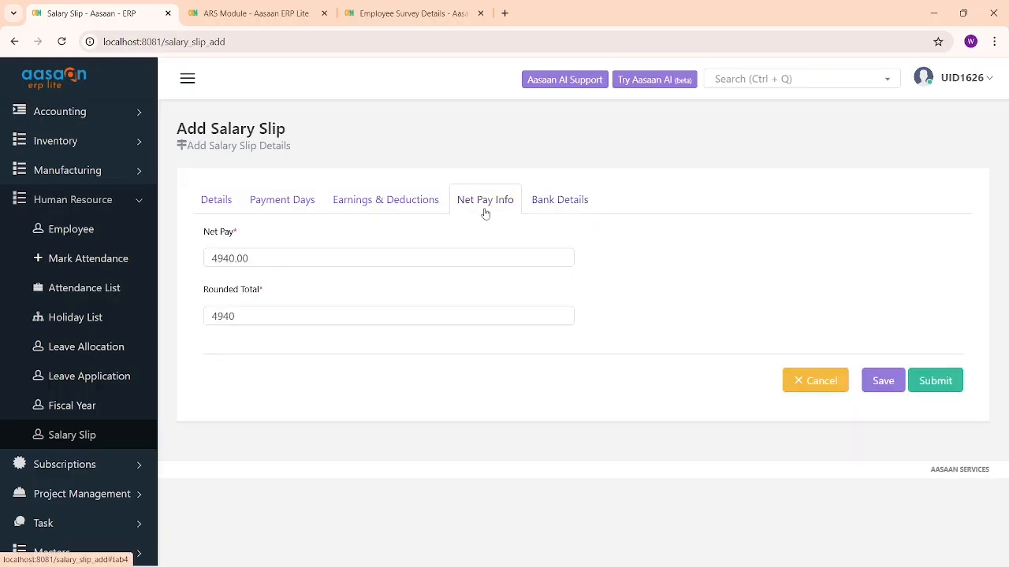
click(588, 199)
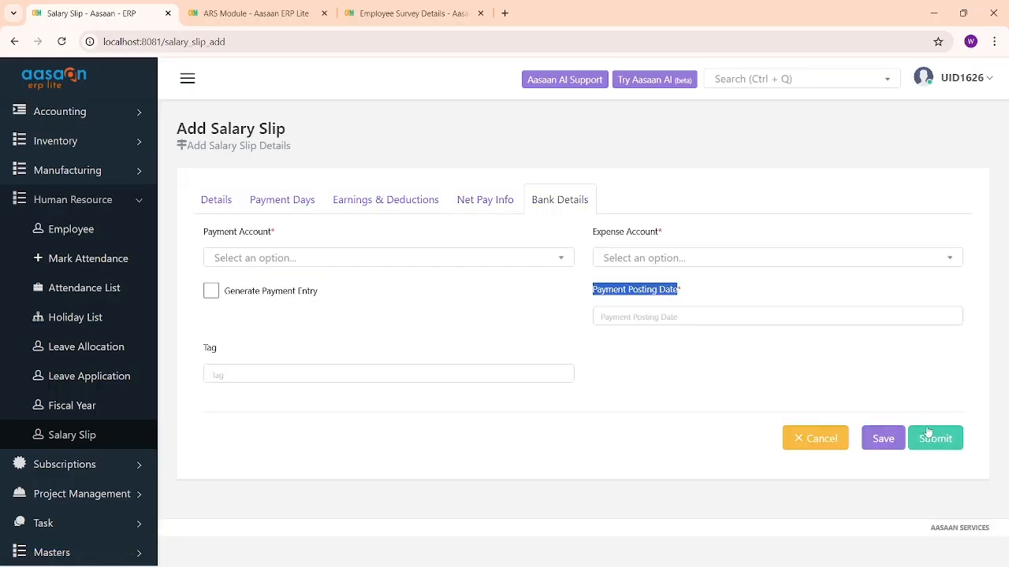
Return to the salary slip list and view the printable statement of the first slip.
click(138, 434)
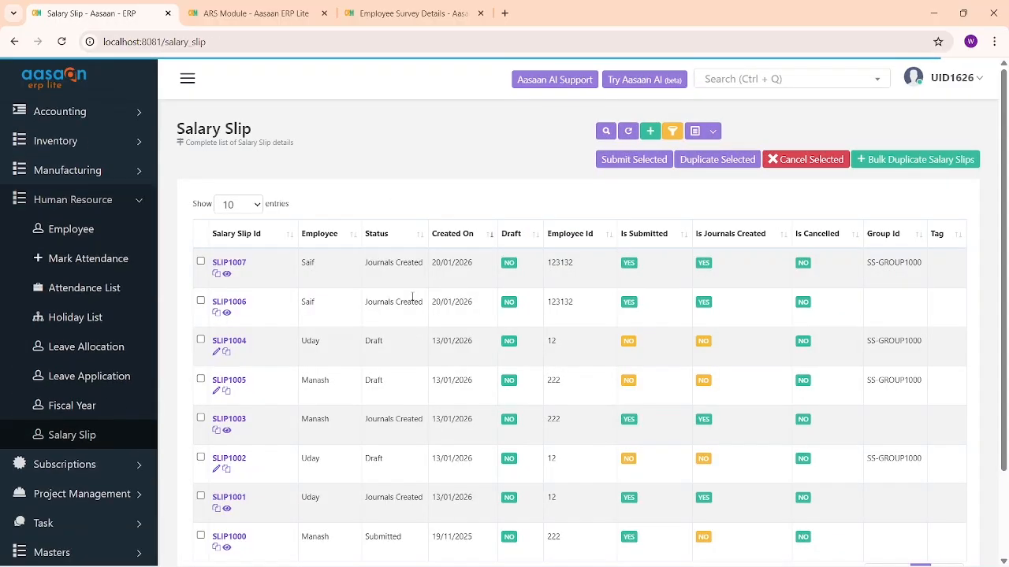
click(227, 275)
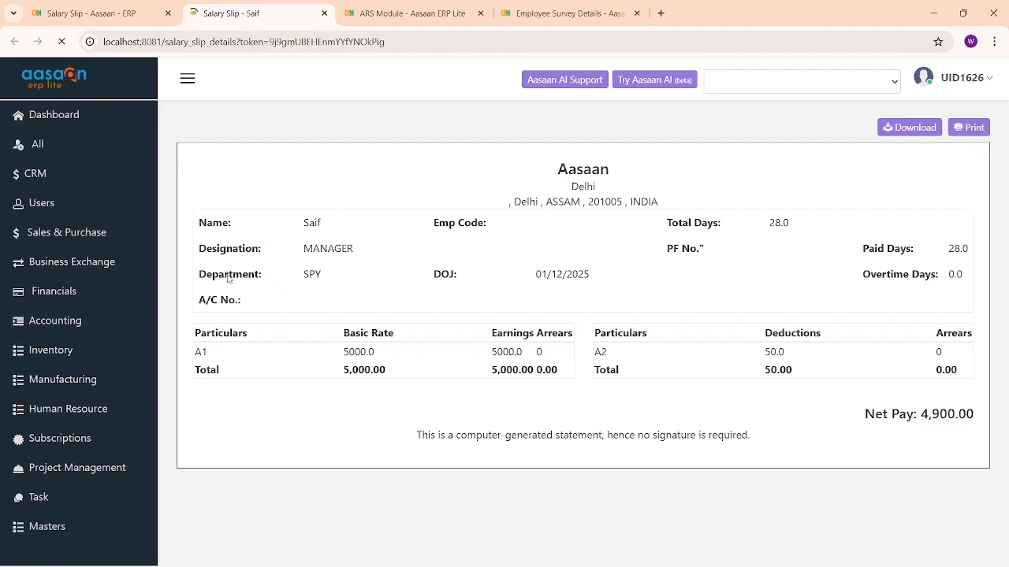
View the downloadable PDF version of the salary slip, then return to the salary slip list.
click(910, 132)
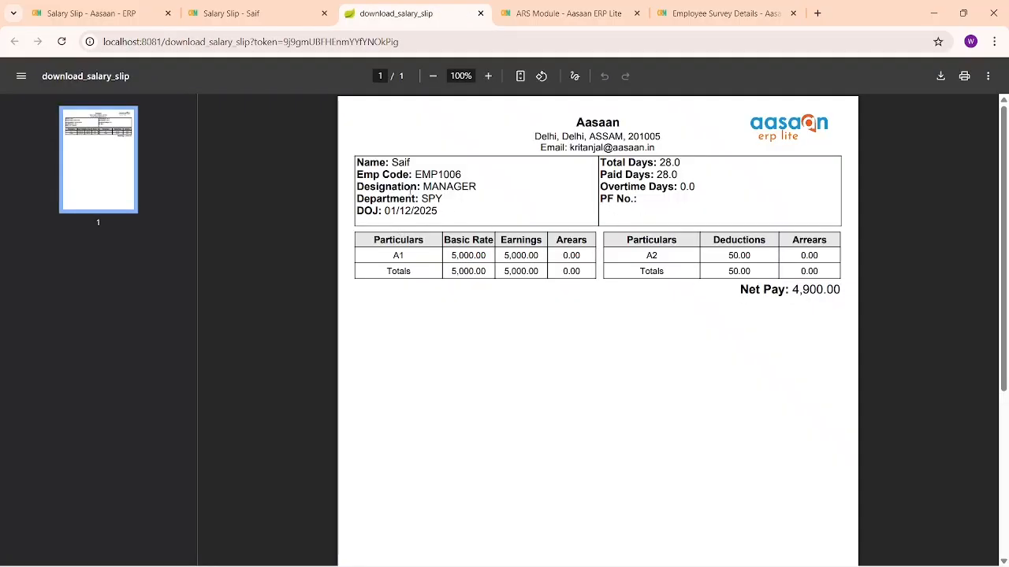
click(237, 12)
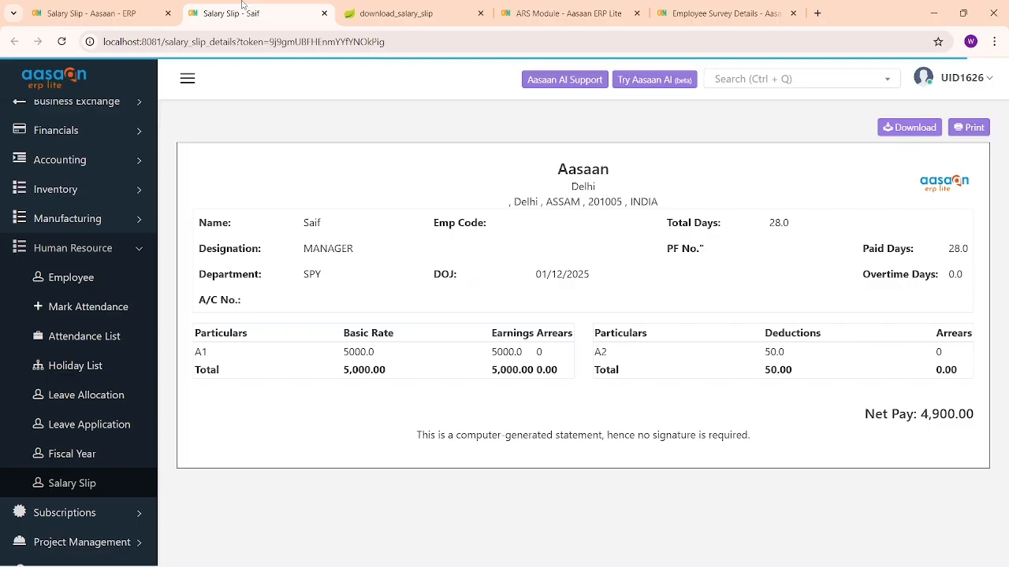
click(95, 13)
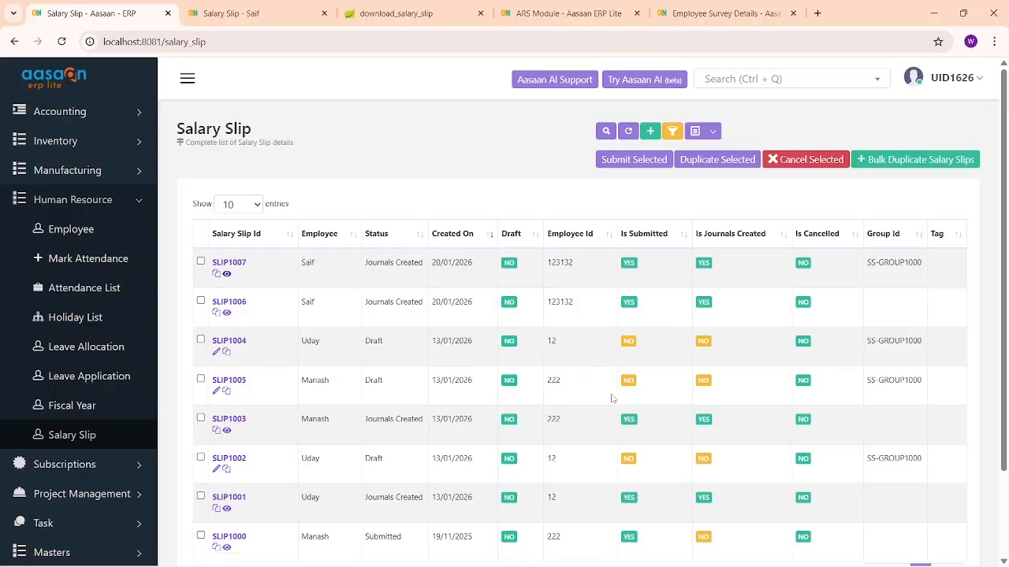
Select only the first salary slip in the list and confirm duplicating it.
click(201, 339)
click(200, 379)
click(201, 340)
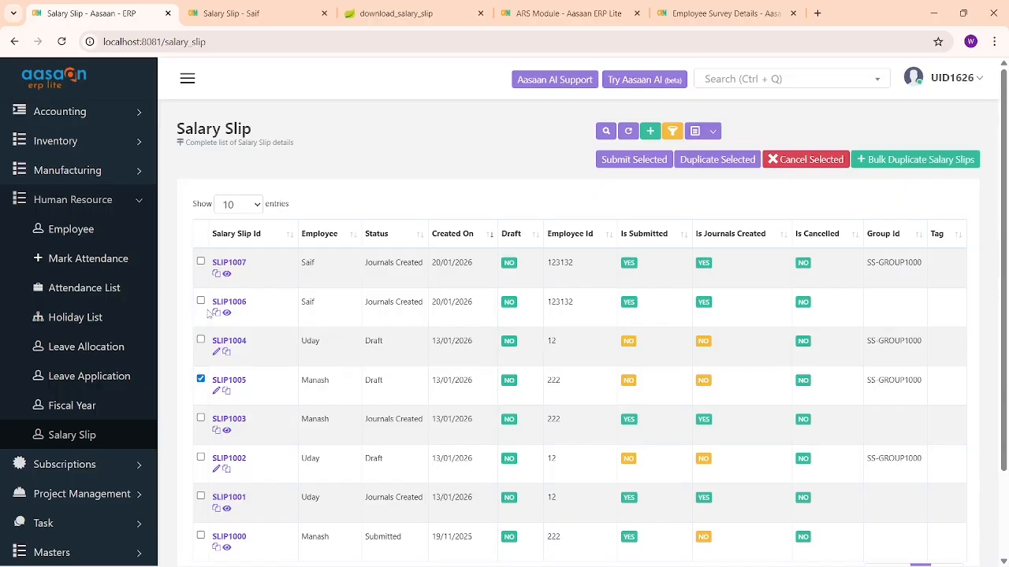
click(201, 262)
click(201, 379)
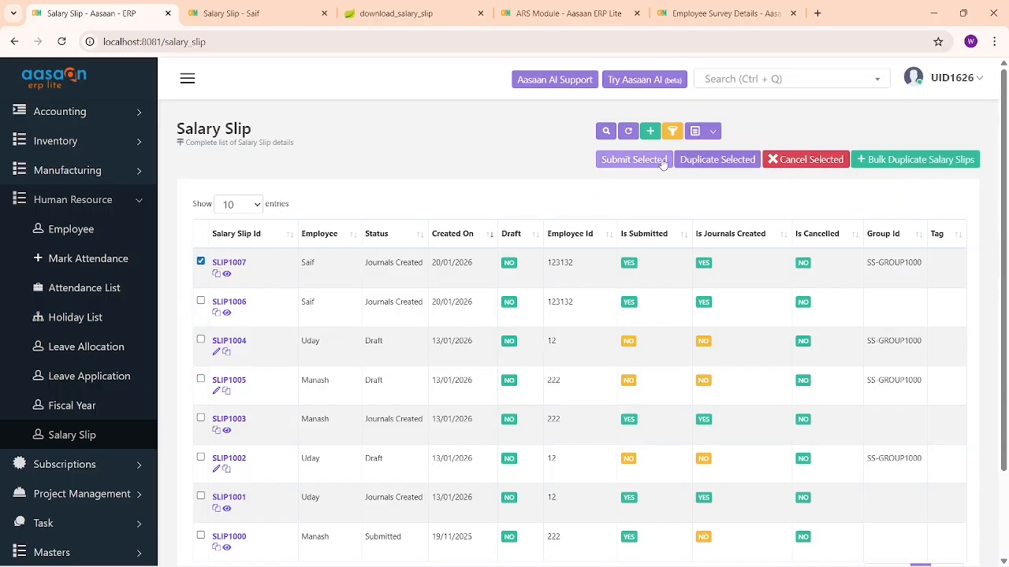
click(713, 160)
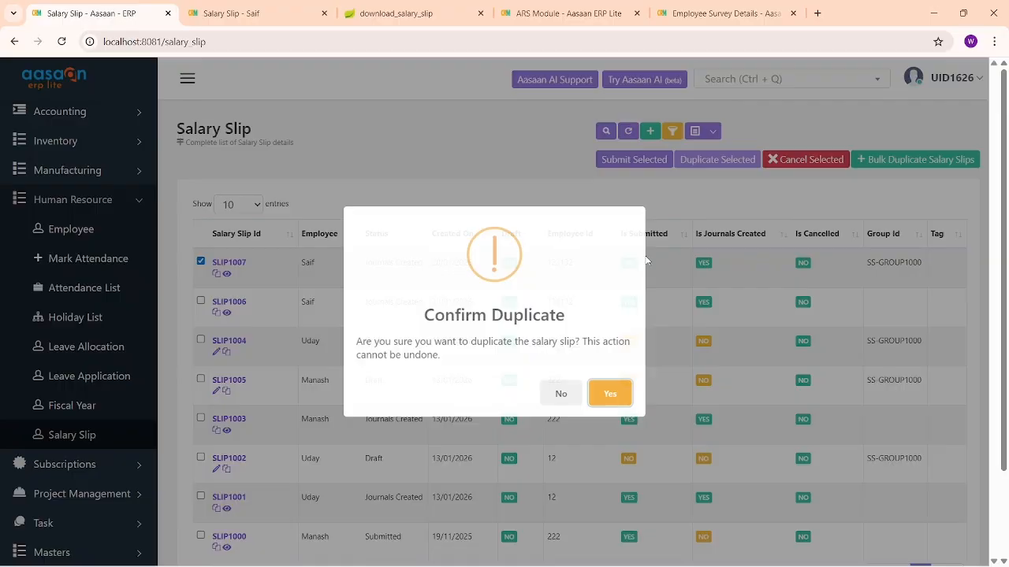
click(608, 394)
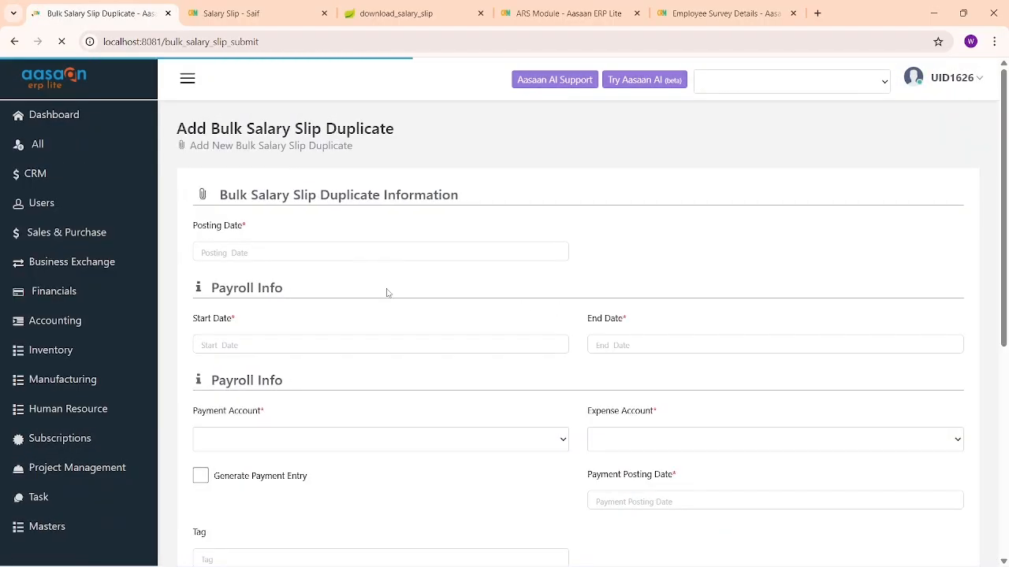
Review the bulk duplicate form's posting date, payroll dates, payment and expense accounts, quick filter and selected salary slips.
click(260, 251)
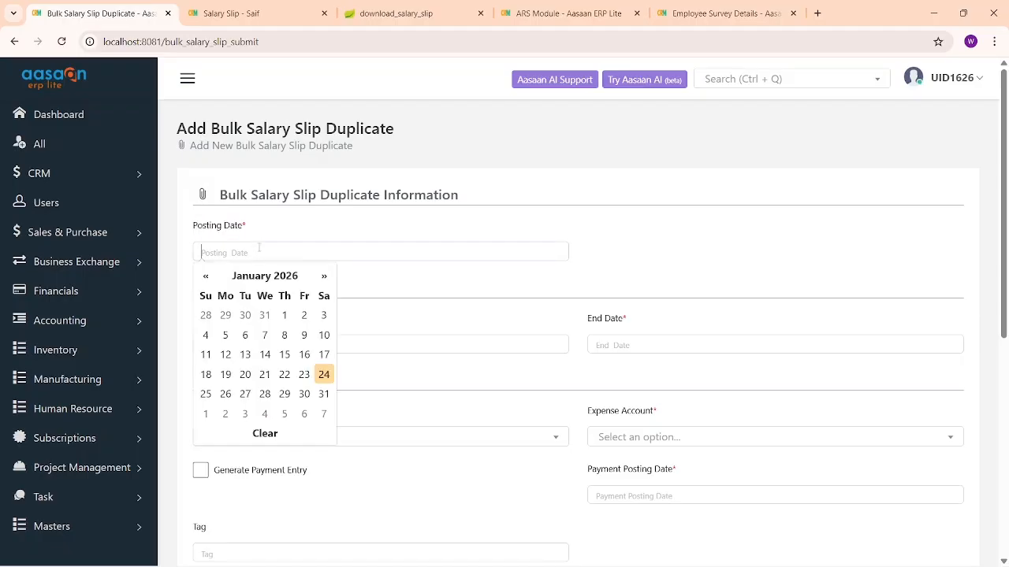
click(415, 306)
scroll(239, 236, down, 2)
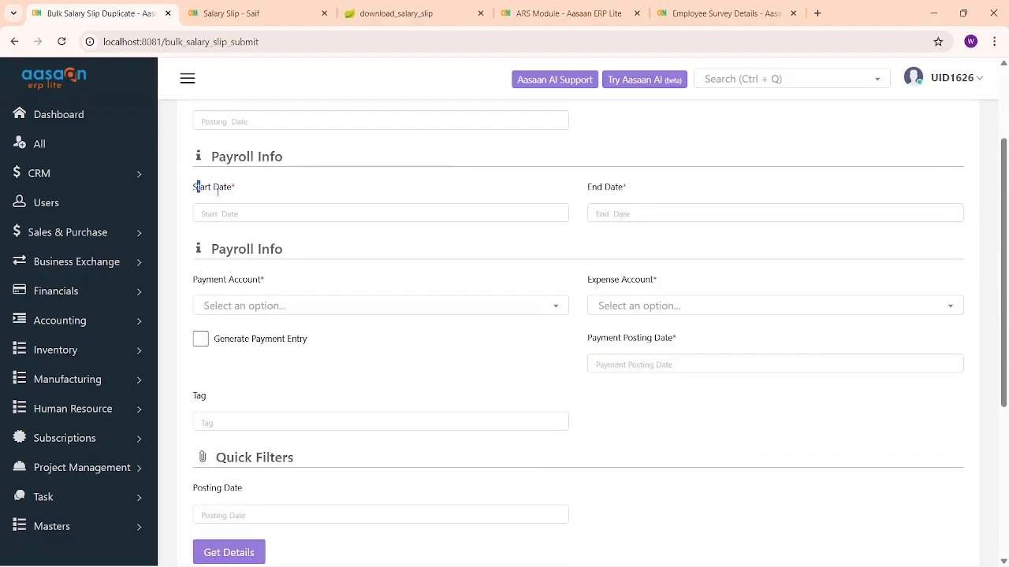
drag(218, 190, 233, 189)
drag(655, 187, 587, 188)
drag(207, 281, 343, 291)
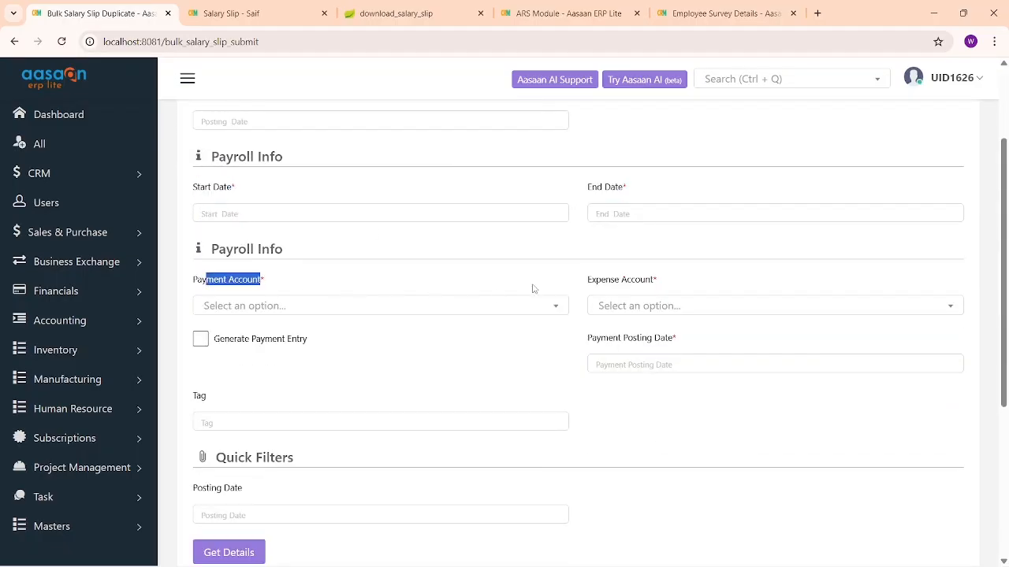
drag(591, 281, 656, 282)
scroll(653, 328, down, 3)
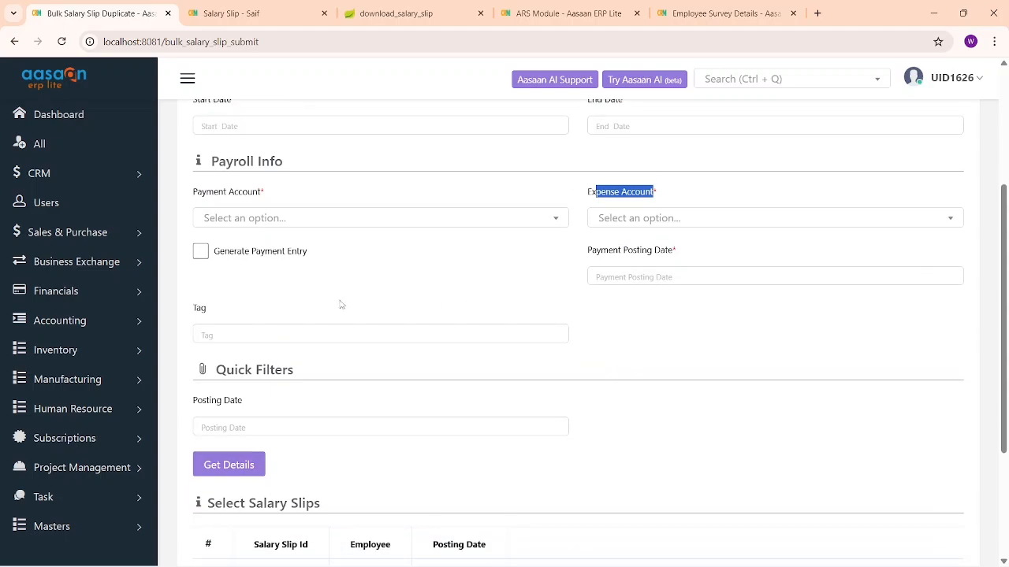
scroll(336, 303, down, 1)
scroll(336, 303, up, 1)
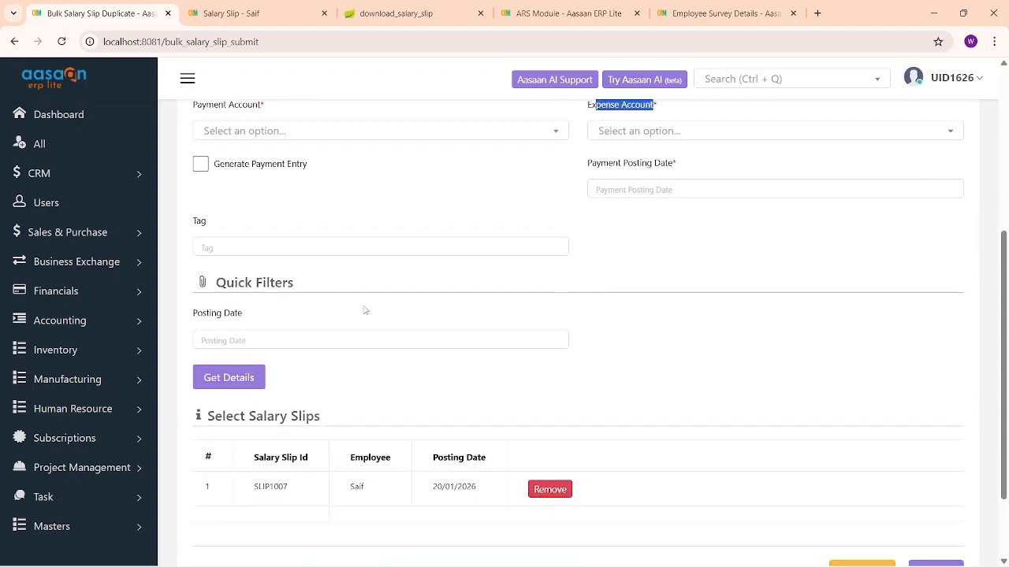
scroll(805, 418, down, 2)
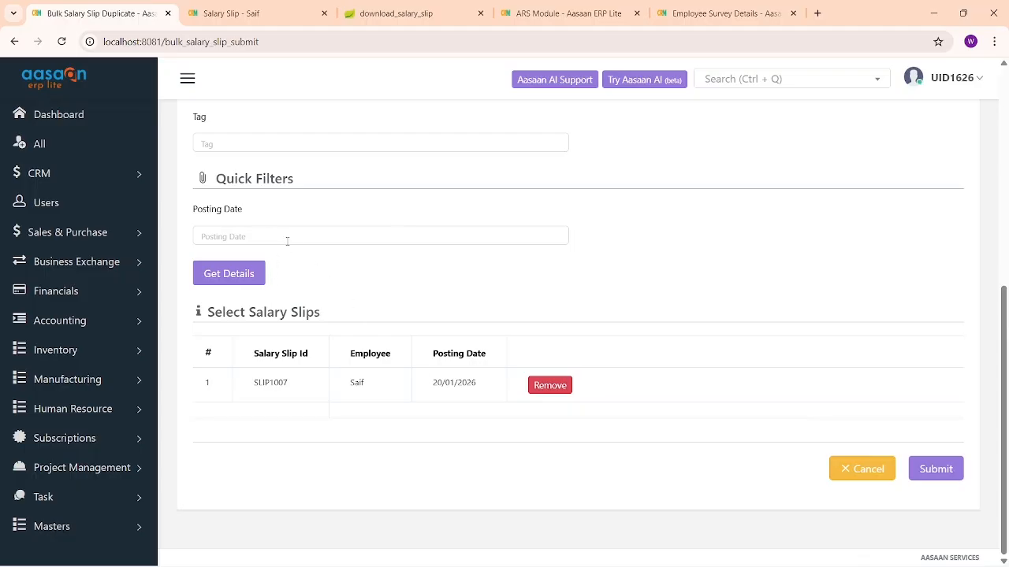
Set the quick filter's Posting Date to 2026-01-23 and fetch the matching salary slips.
scroll(286, 239, up, 2)
scroll(284, 247, down, 1)
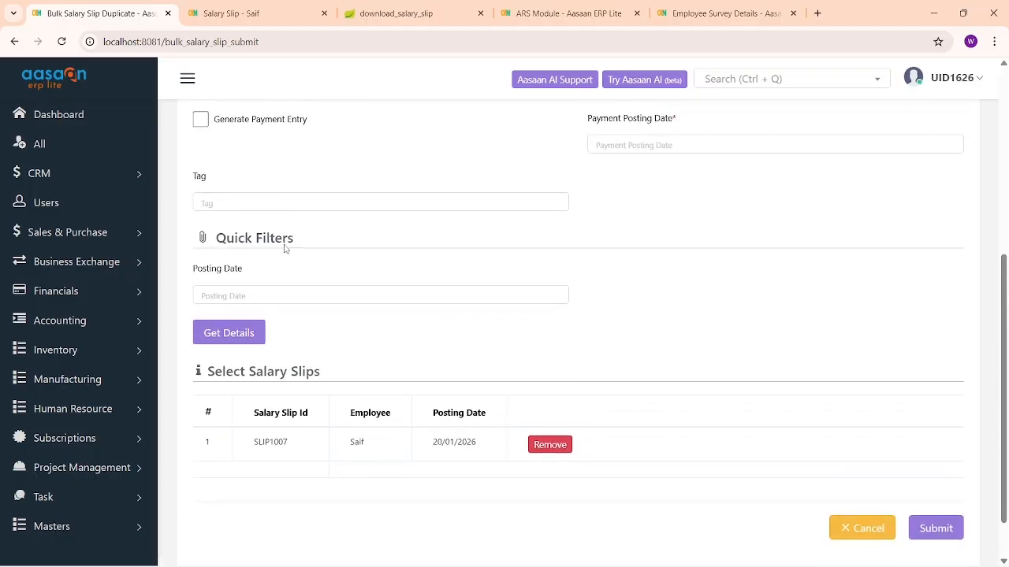
click(268, 280)
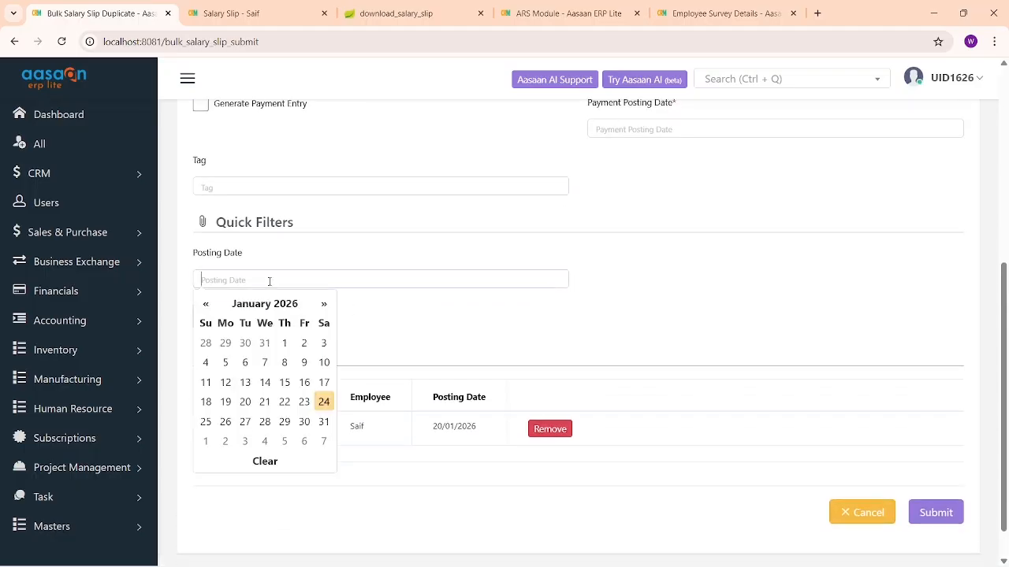
click(305, 402)
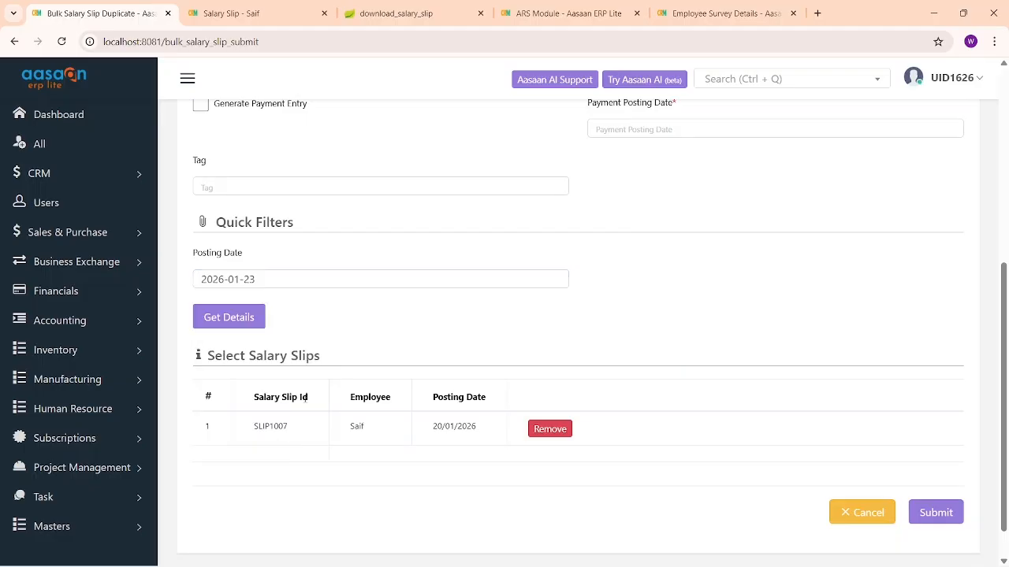
click(245, 318)
Change the quick filter's Posting Date to 2026-01-22, 2026-01-20 and finally 2026-01-24, and fetch the matching salary slips.
click(265, 276)
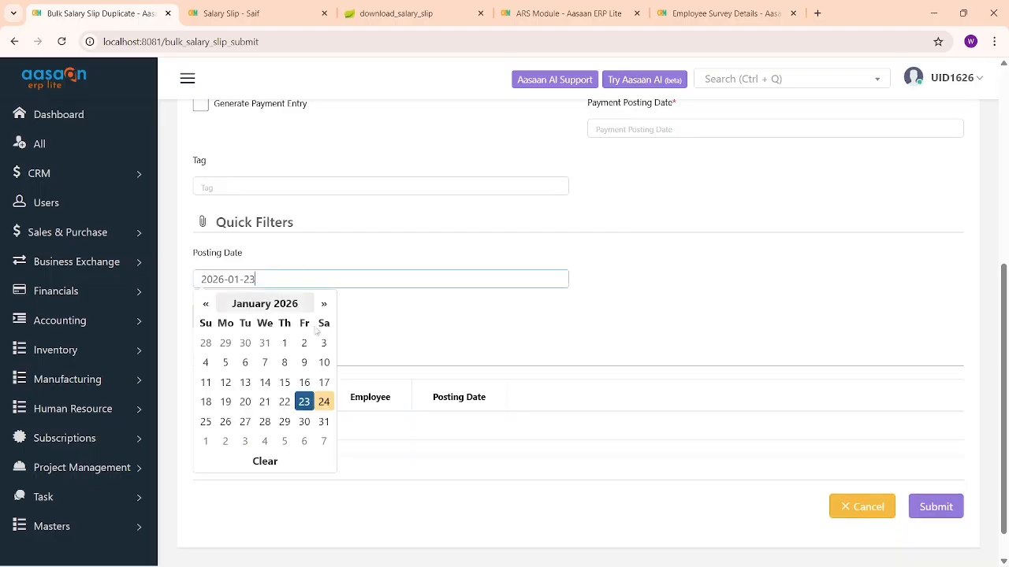
click(288, 401)
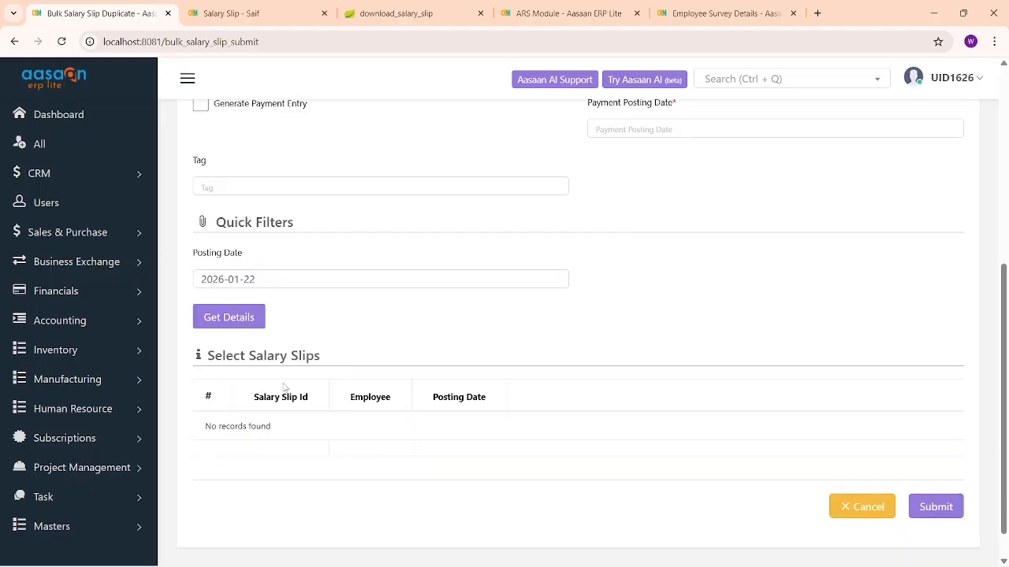
click(291, 277)
click(252, 399)
click(268, 279)
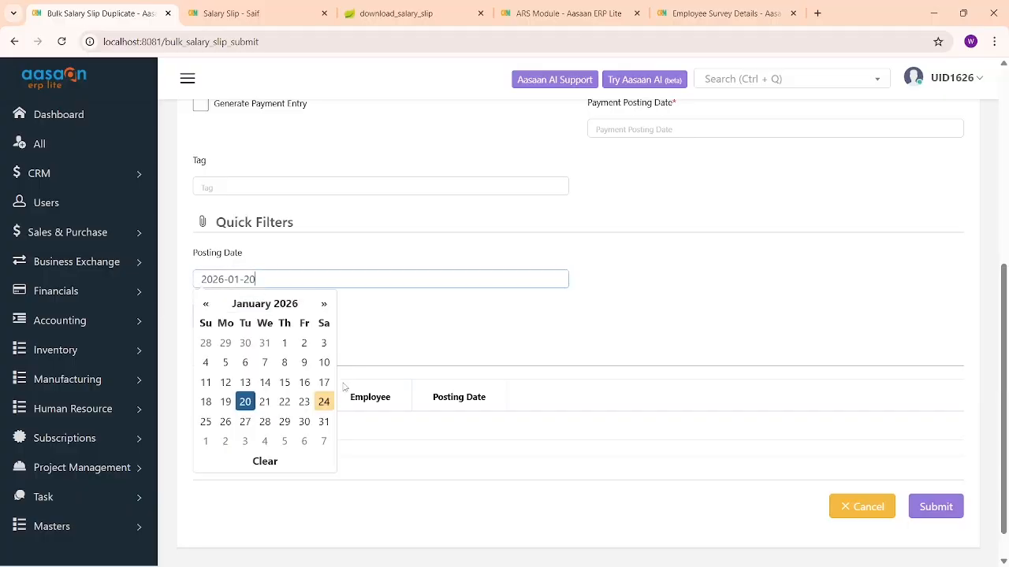
click(322, 403)
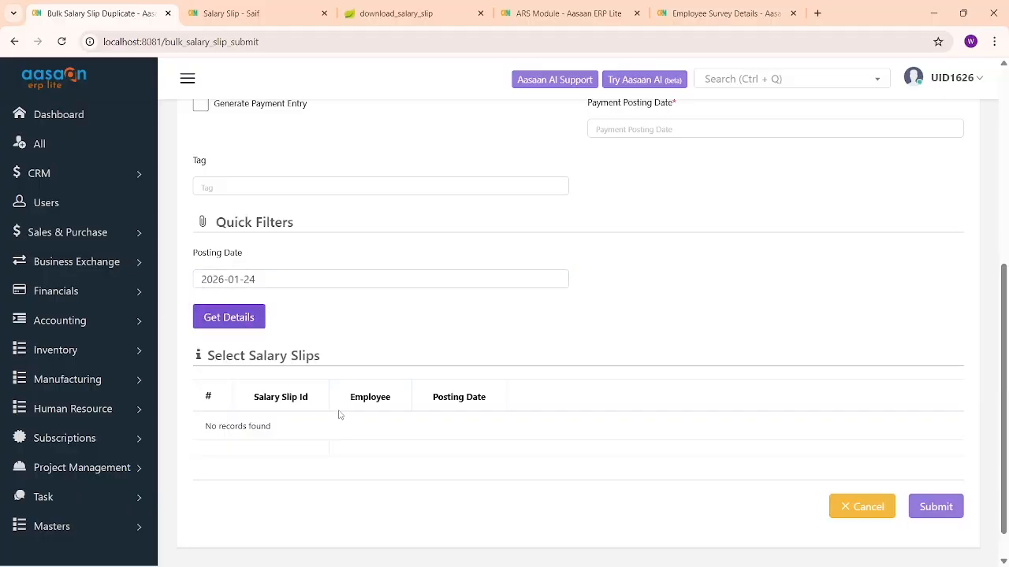
click(254, 324)
Set the quick filter's Posting Date to 2026-01-20 and fetch the matching salary slips for duplication.
click(288, 279)
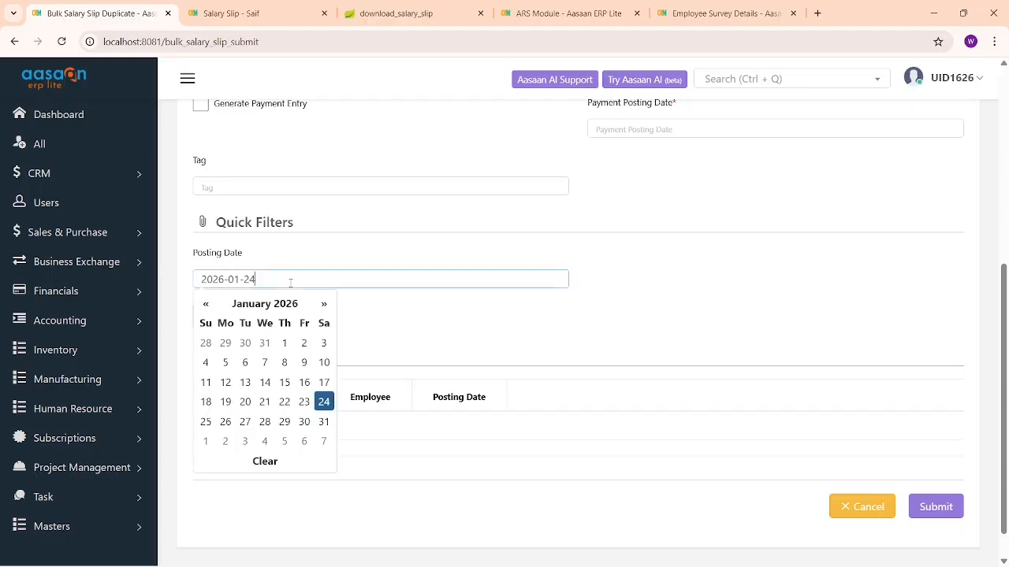
click(246, 402)
click(259, 326)
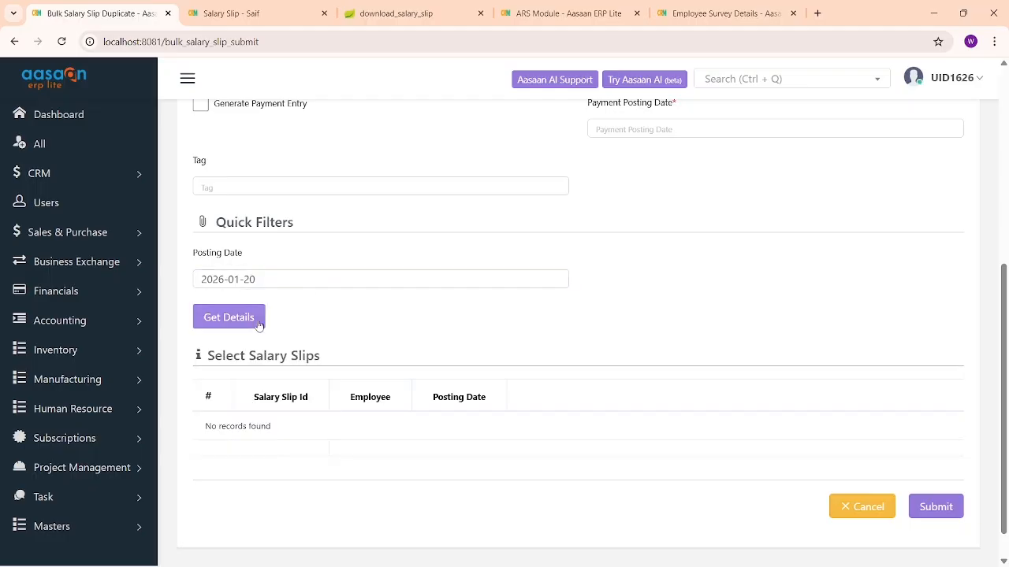
click(283, 280)
click(580, 354)
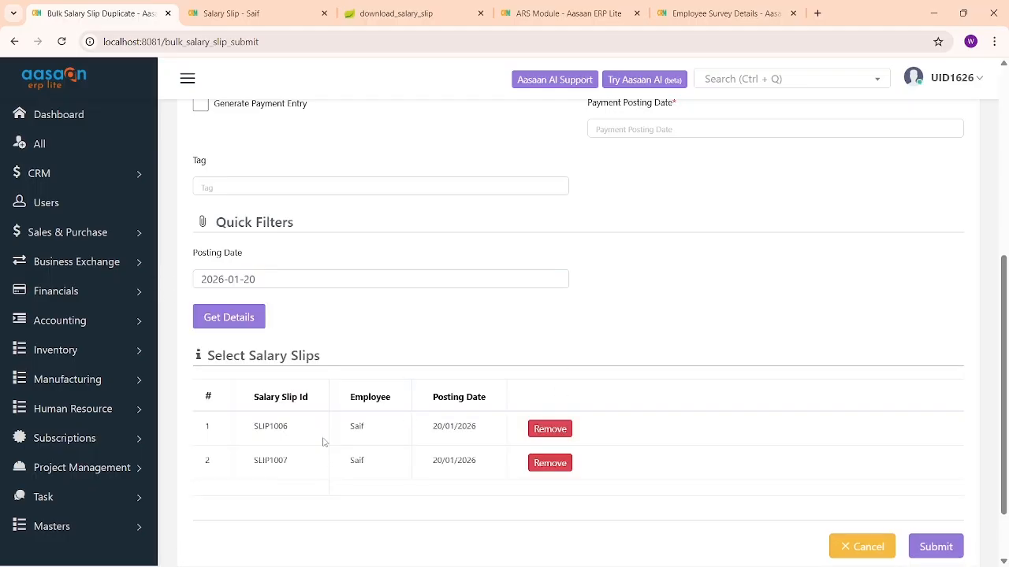
scroll(410, 426, down, 1)
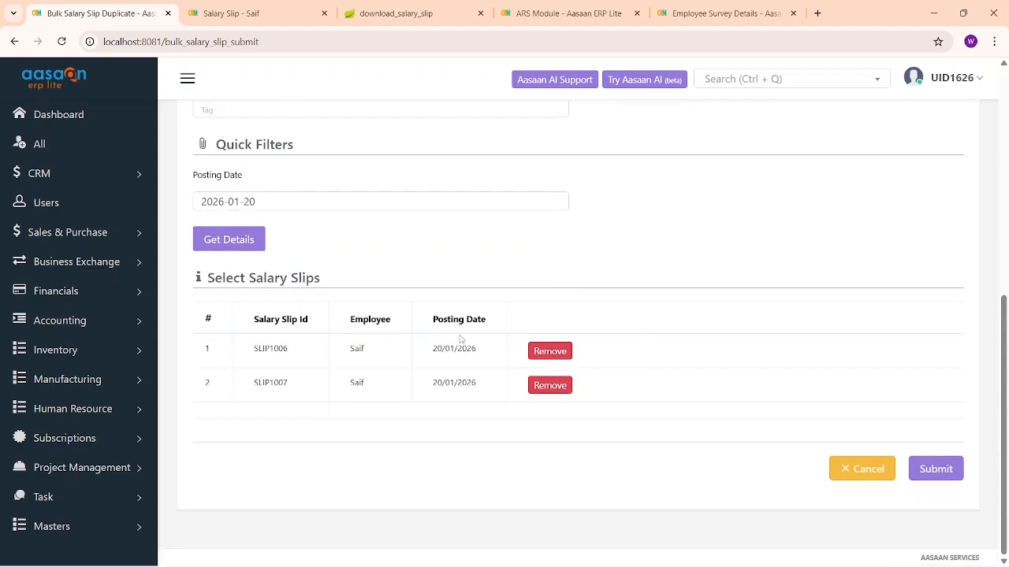
Check the employee of the fetched salary slips and the required Posting Date field for the duplicates.
click(929, 467)
drag(343, 352, 365, 353)
click(355, 353)
scroll(366, 362, up, 5)
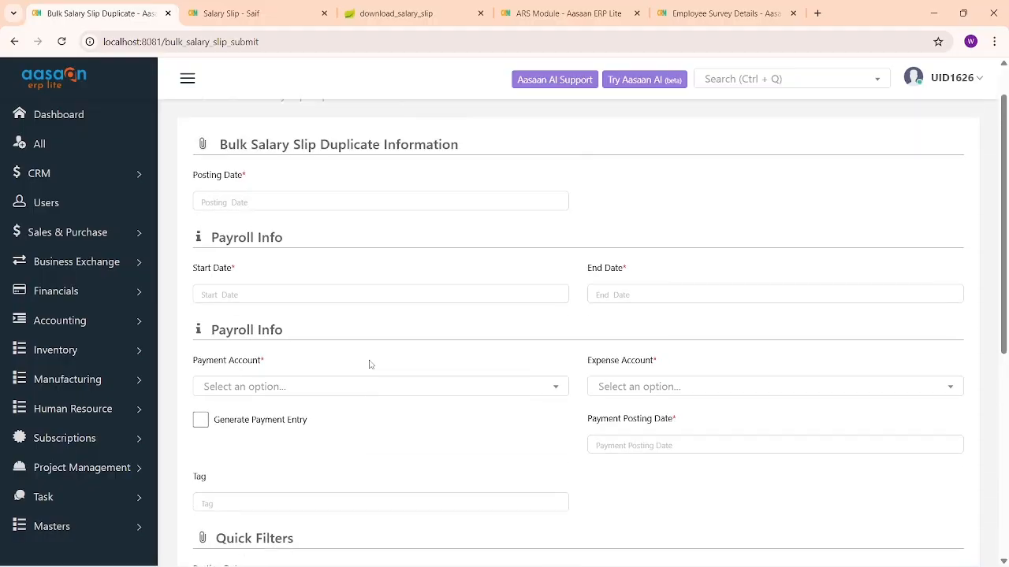
scroll(369, 364, up, 1)
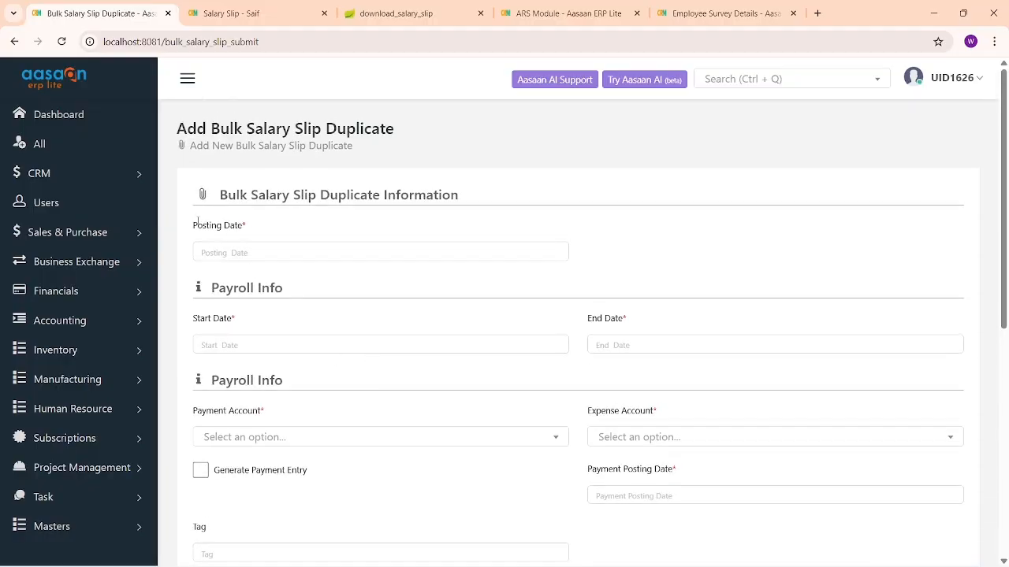
drag(193, 224, 246, 230)
Review the quick filter's Posting Date calendar, the payroll fields and the salary slips selected for duplication.
scroll(326, 393, down, 2)
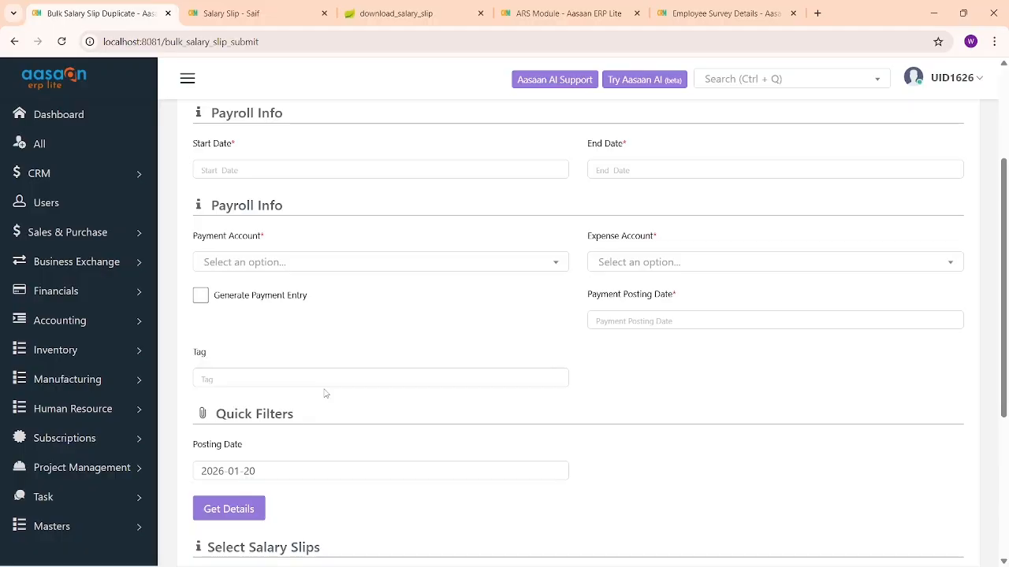
scroll(325, 393, down, 3)
click(248, 295)
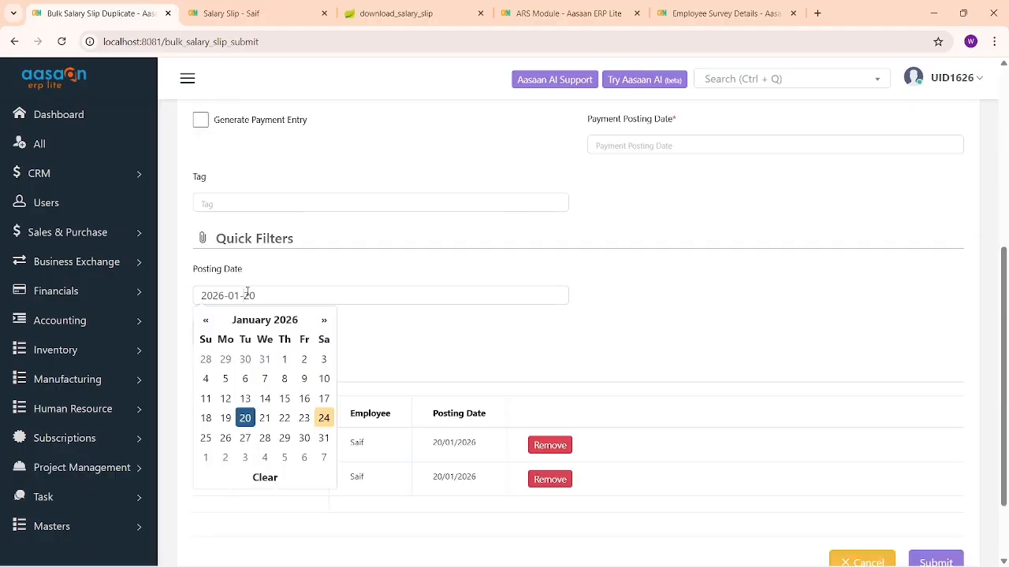
click(457, 352)
scroll(370, 410, down, 2)
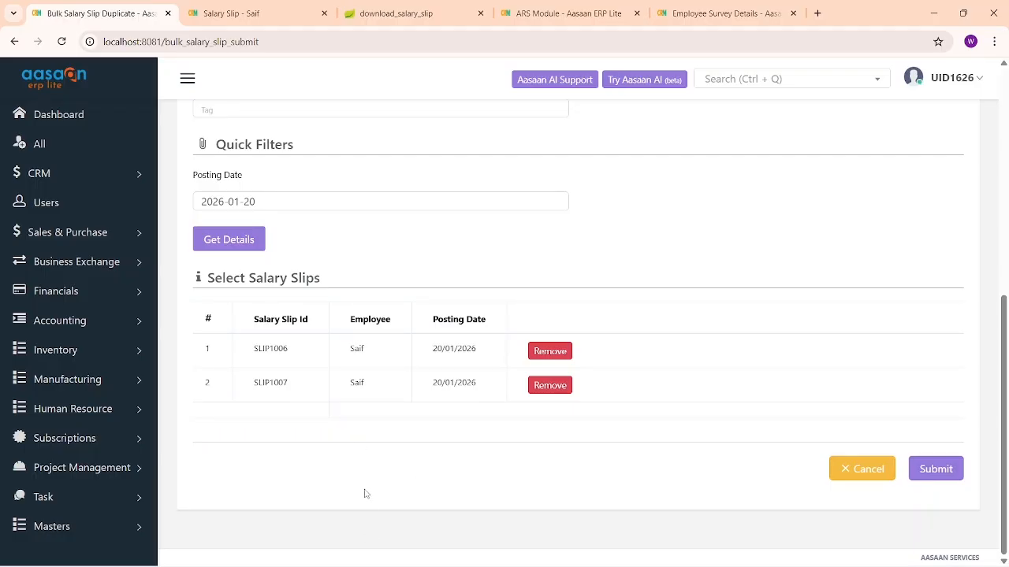
scroll(464, 429, up, 6)
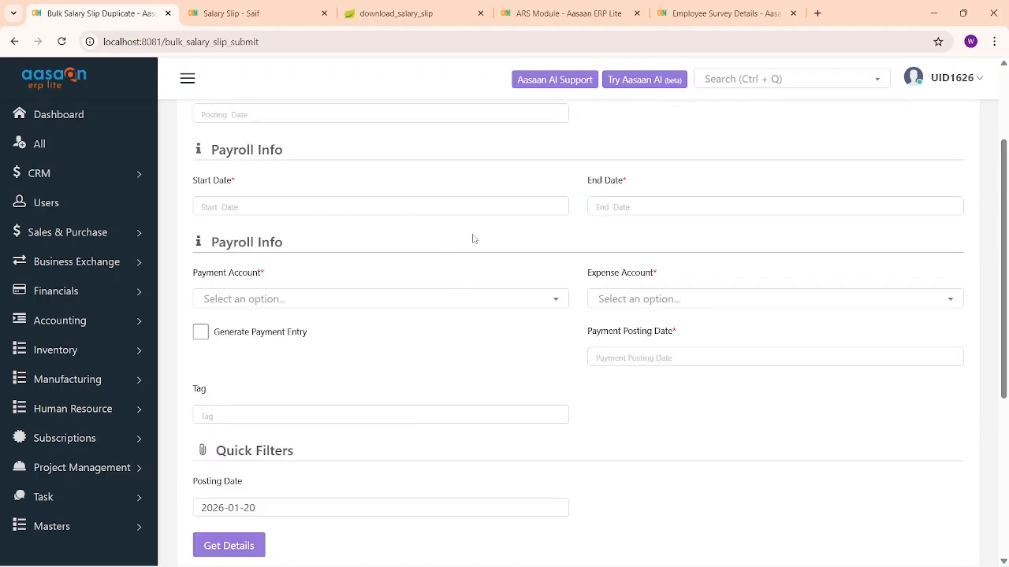
scroll(564, 337, down, 6)
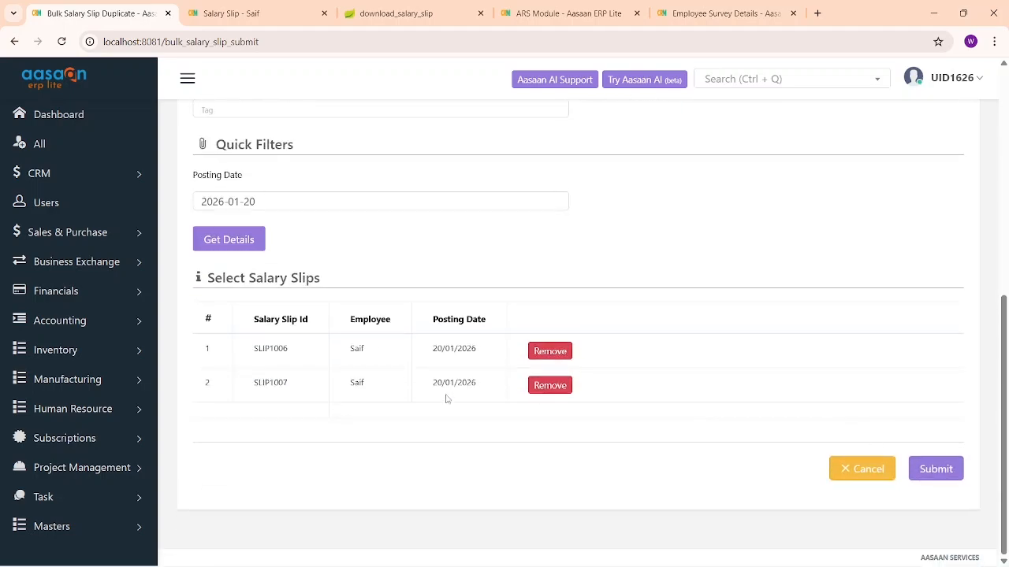
Open the Subscription Settings form in the Subscriptions module.
click(124, 413)
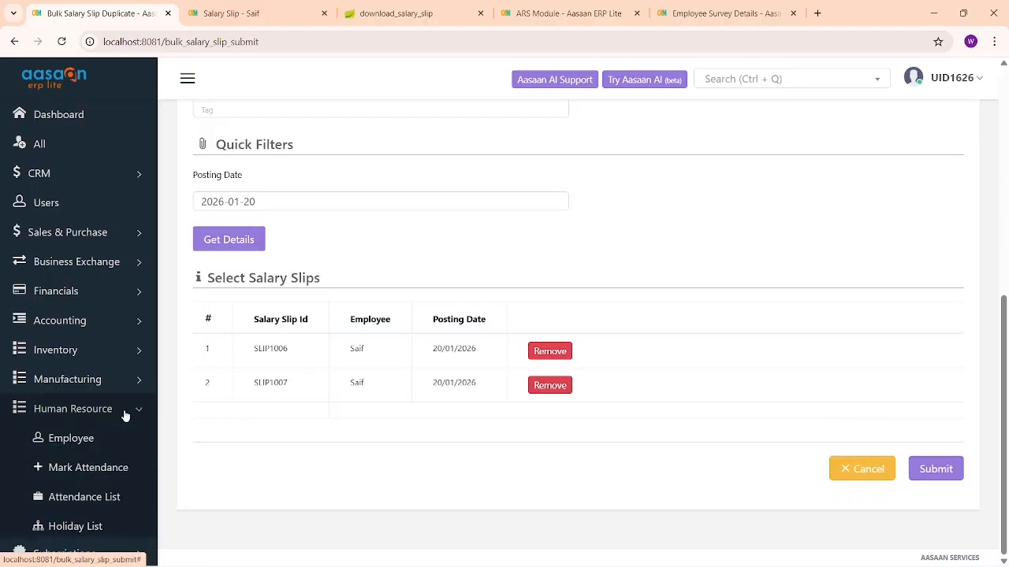
scroll(124, 414, down, 3)
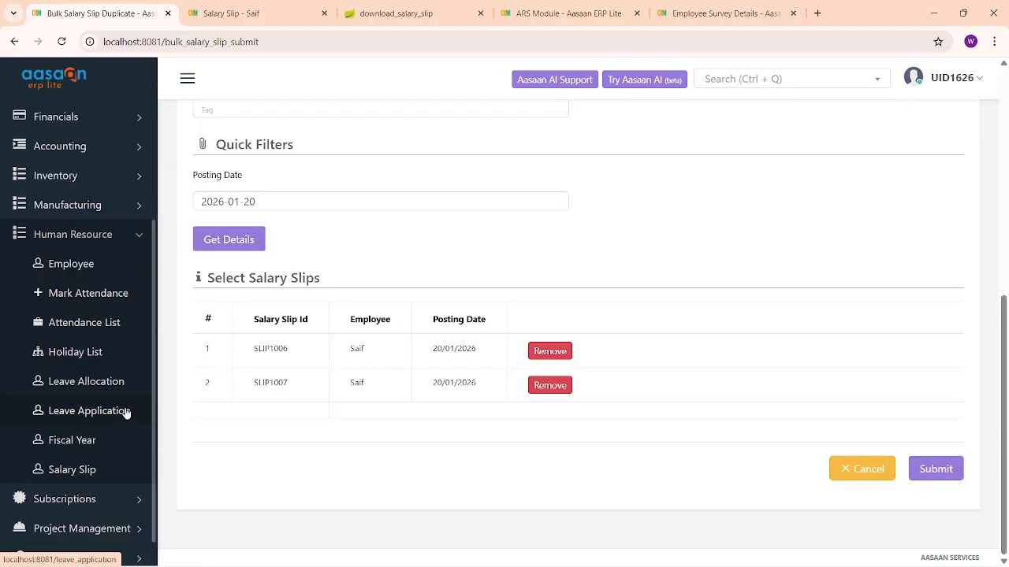
click(138, 240)
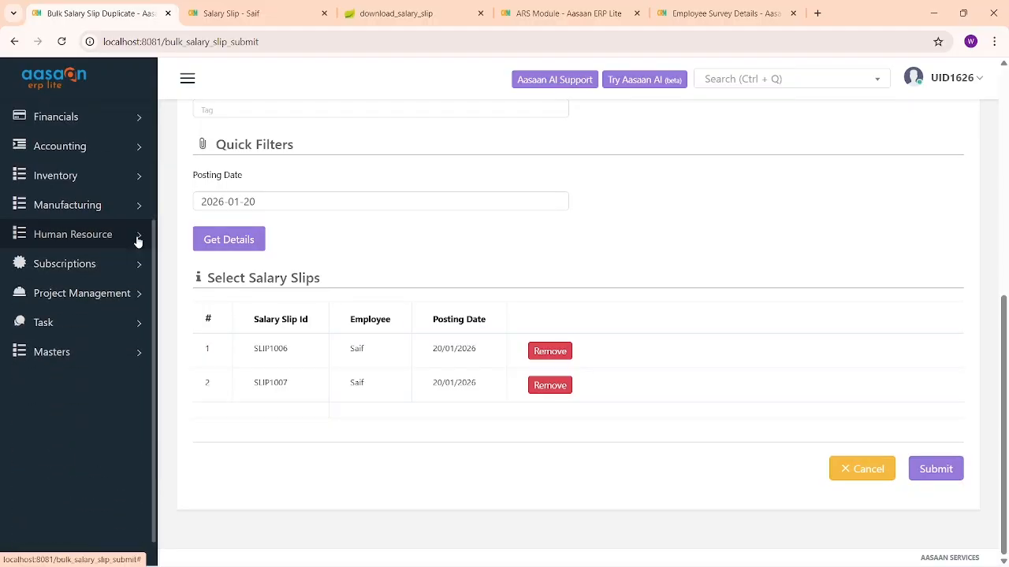
click(131, 268)
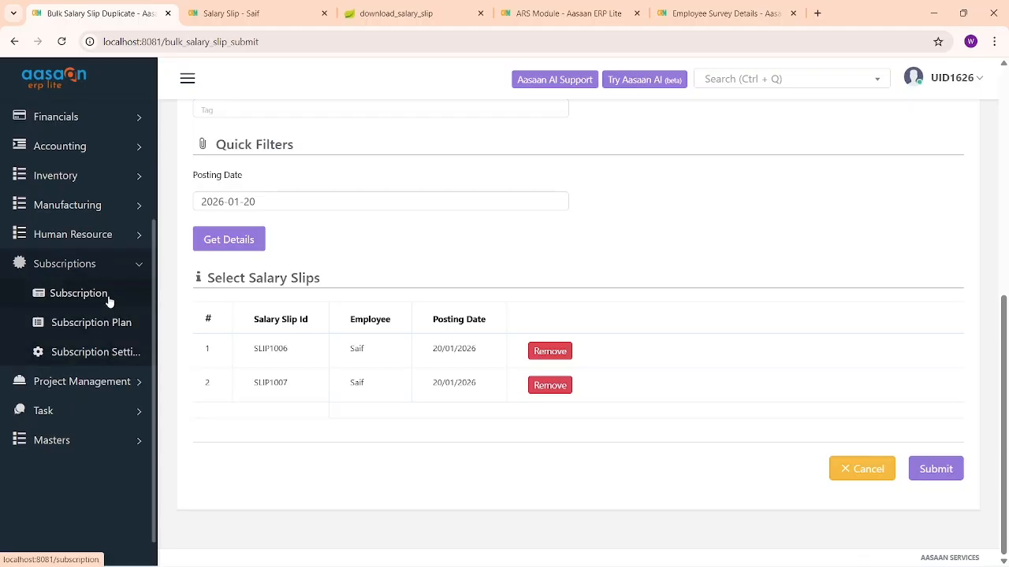
click(106, 353)
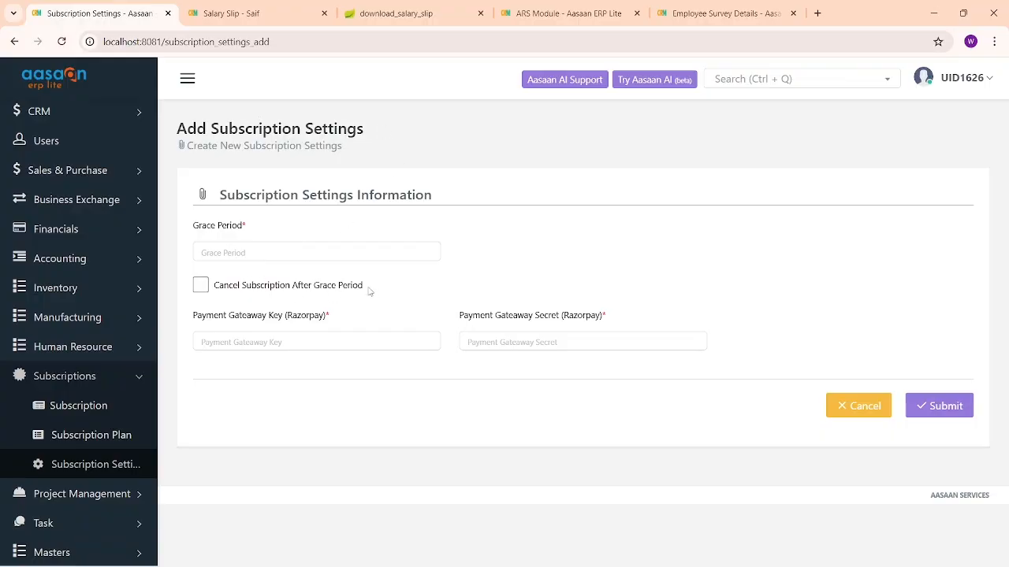
Review the Grace Period, Cancel Subscription After Grace Period and Razorpay payment gateway key and secret fields.
drag(364, 286, 224, 285)
drag(193, 225, 243, 226)
drag(195, 315, 326, 321)
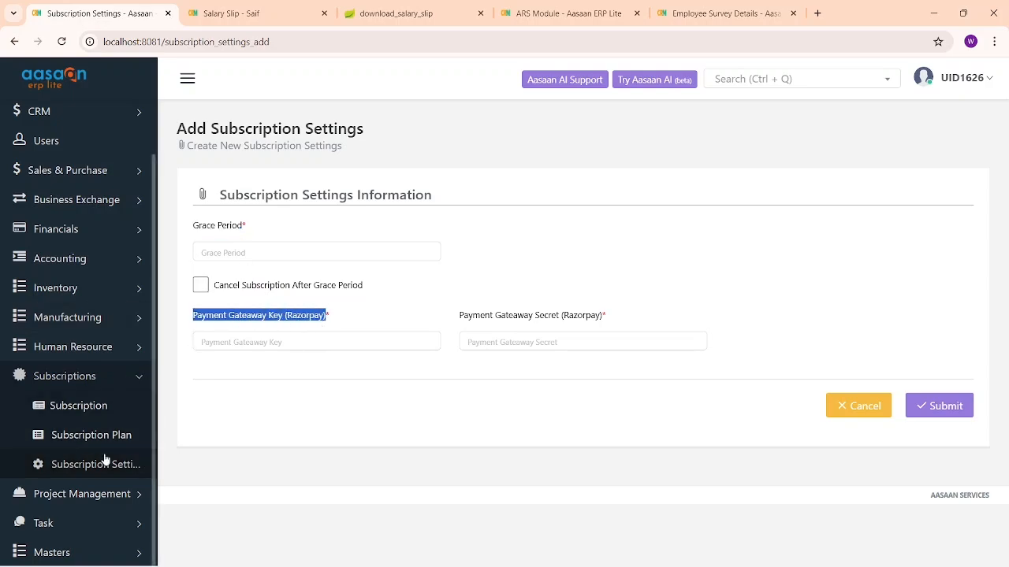
click(313, 318)
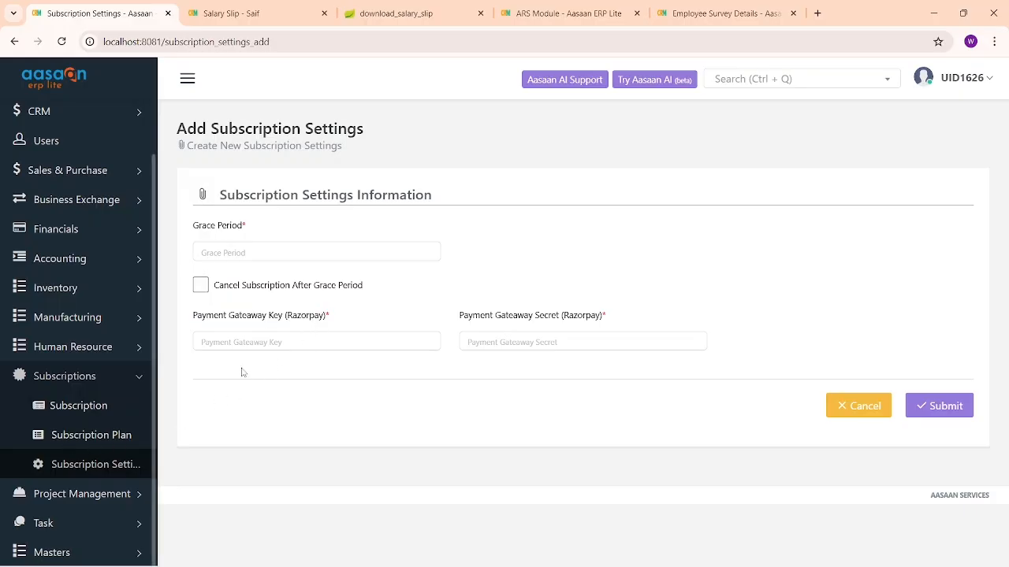
drag(229, 317, 314, 317)
drag(495, 315, 550, 316)
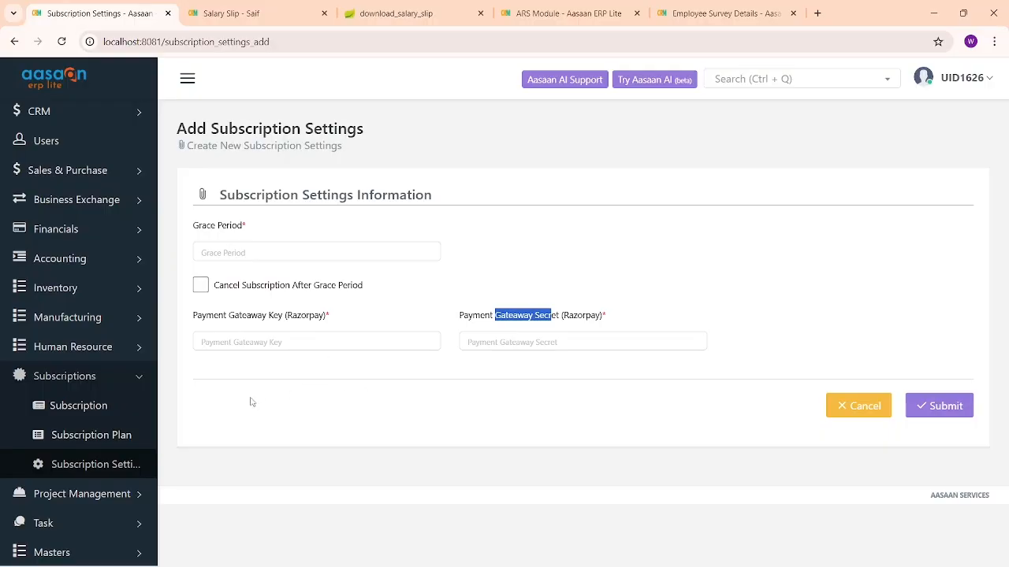
Open the form for a new subscription plan and check its Plan Name field and Item choices.
click(101, 435)
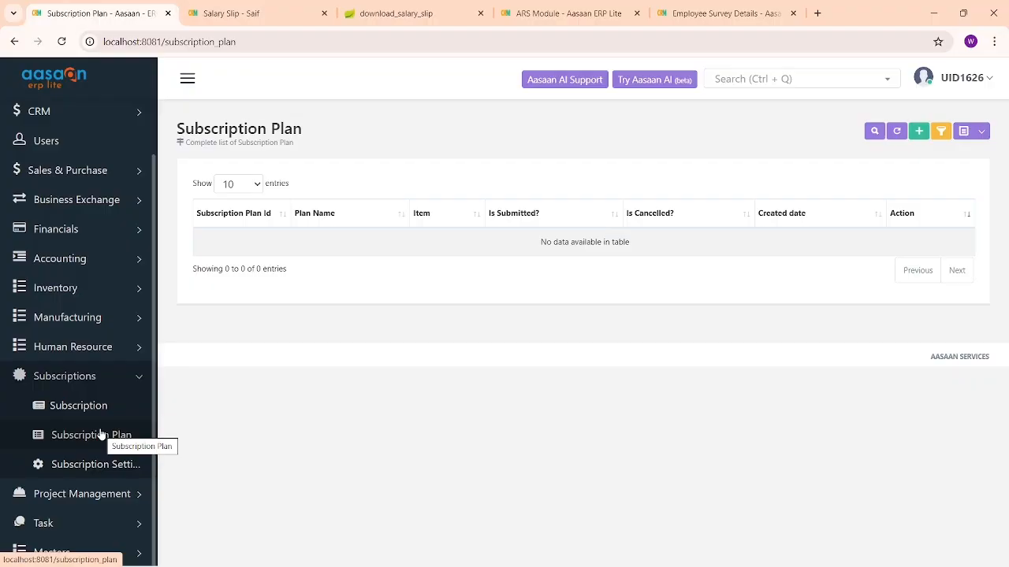
click(918, 135)
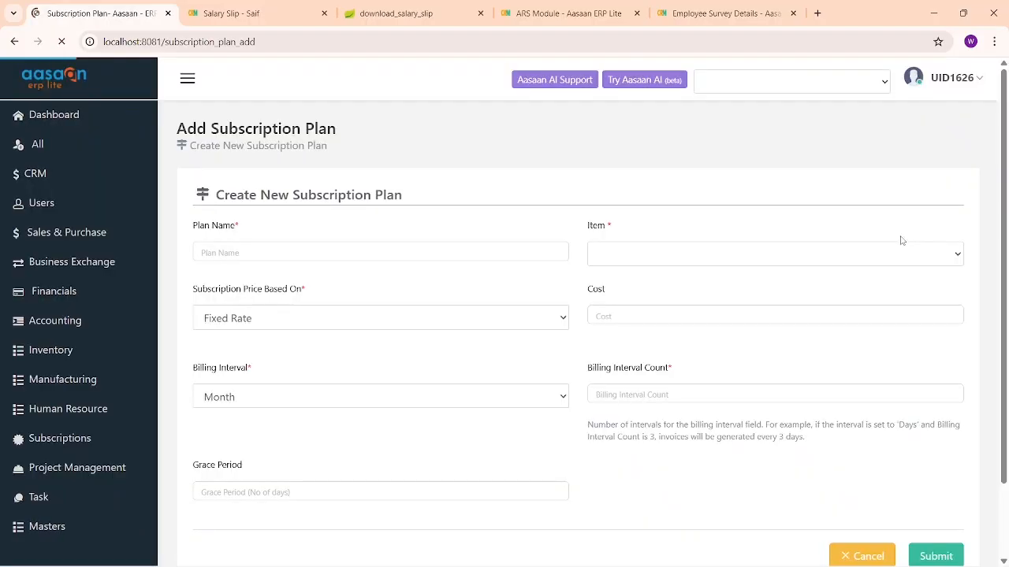
click(300, 248)
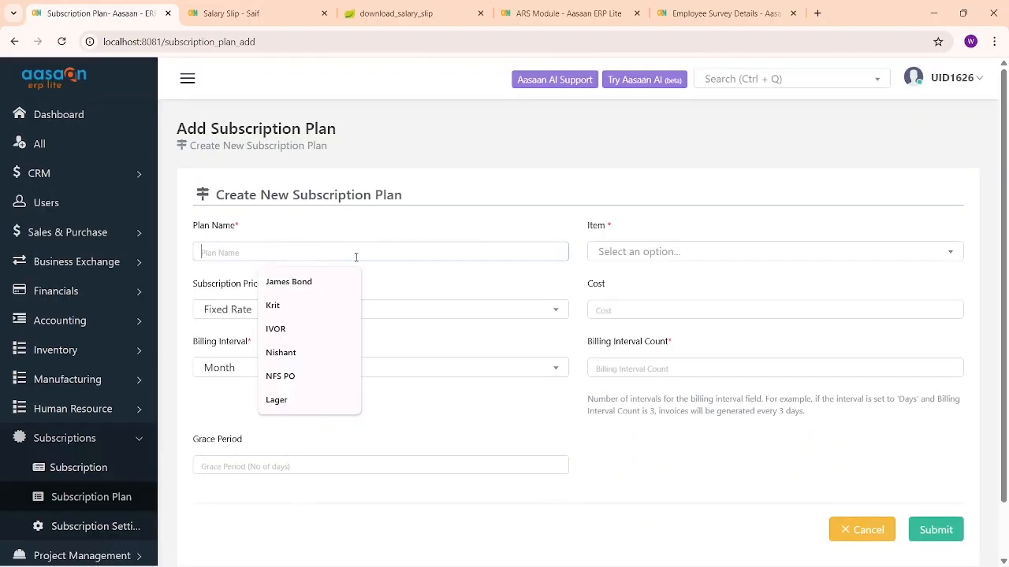
click(634, 253)
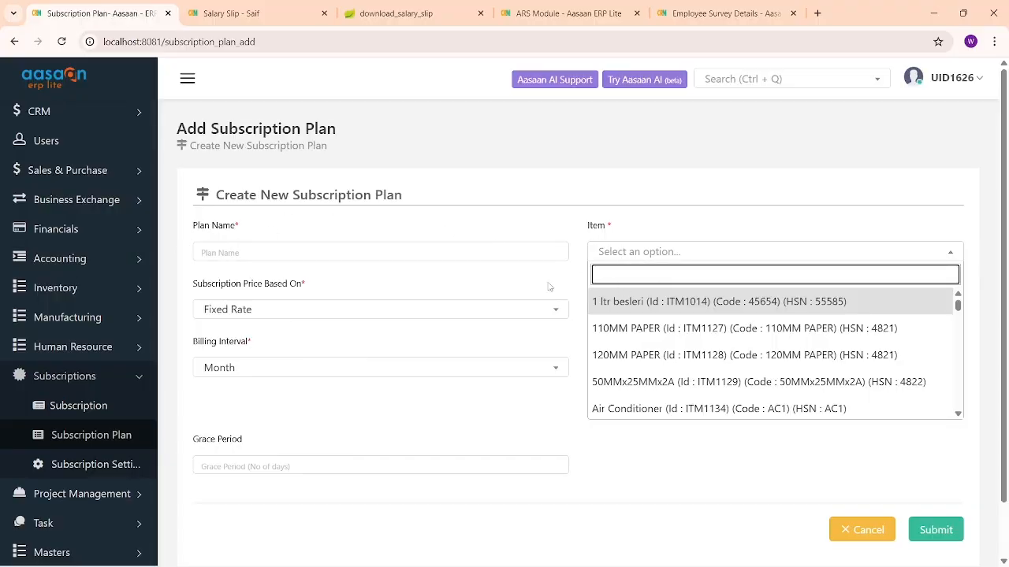
scroll(374, 288, down, 1)
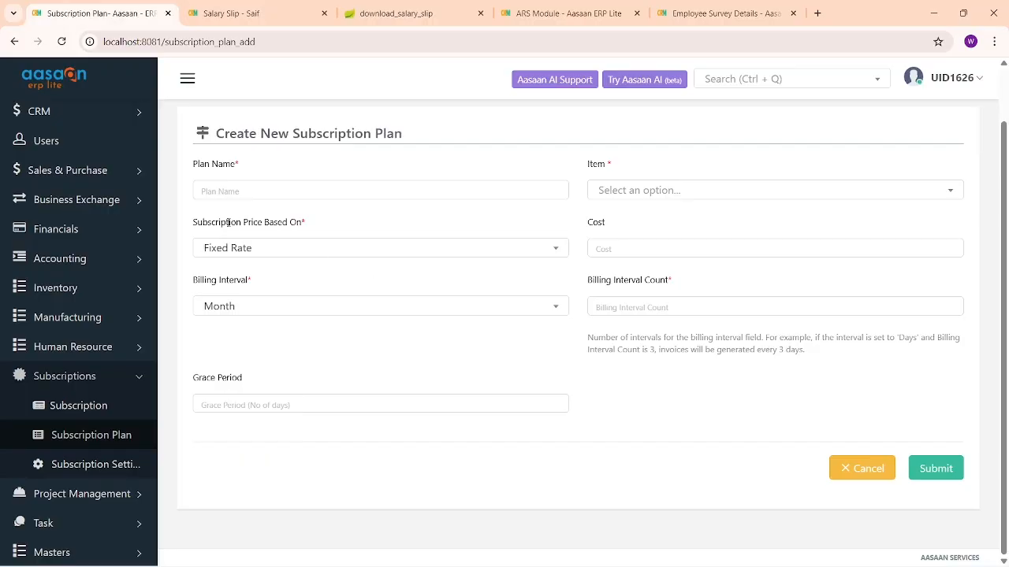
Review the plan's Subscription Price Based On and Cost fields and its Billing Interval options.
drag(203, 223, 290, 223)
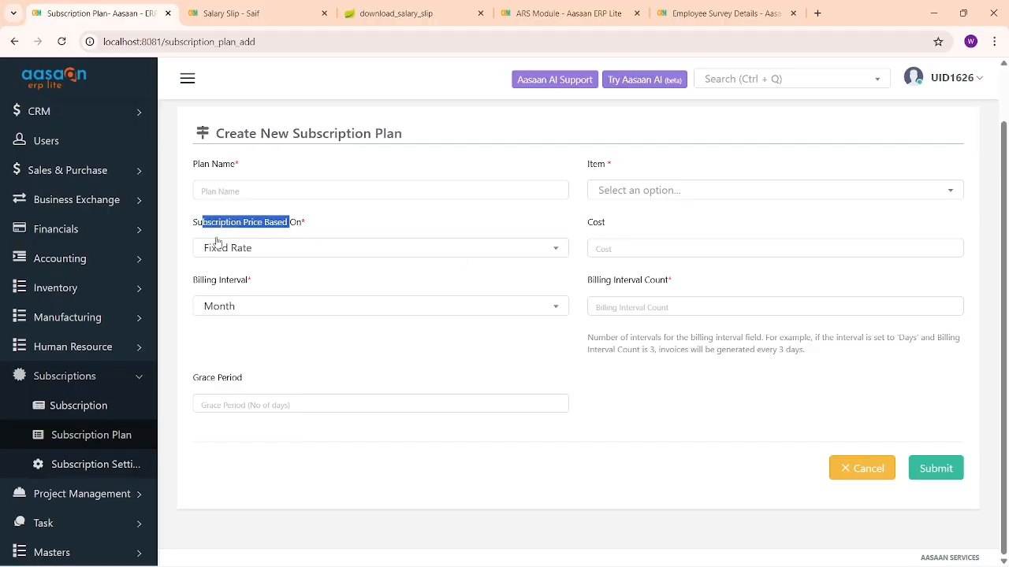
click(243, 220)
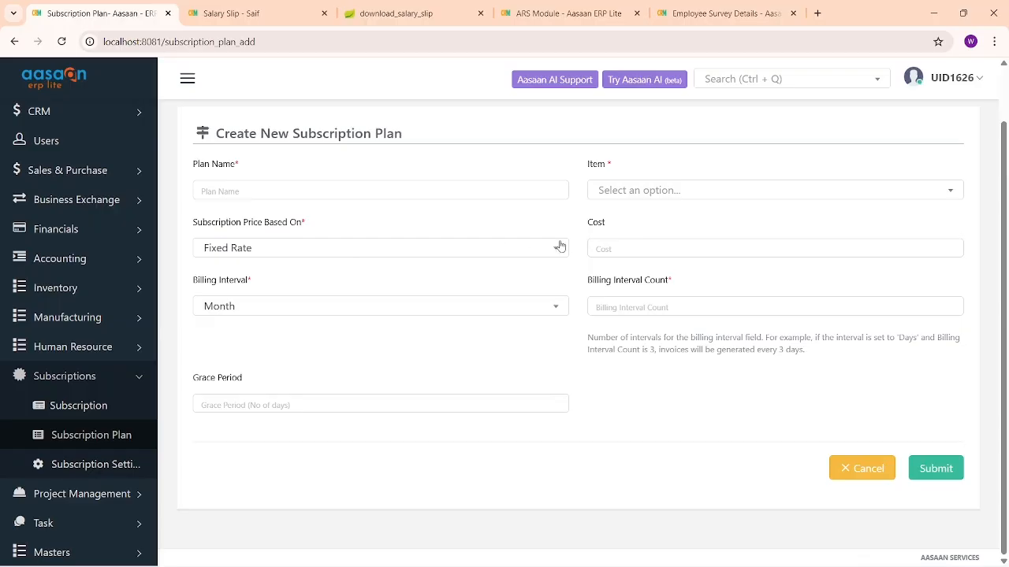
click(602, 247)
double_click(595, 220)
drag(192, 282, 283, 282)
click(391, 314)
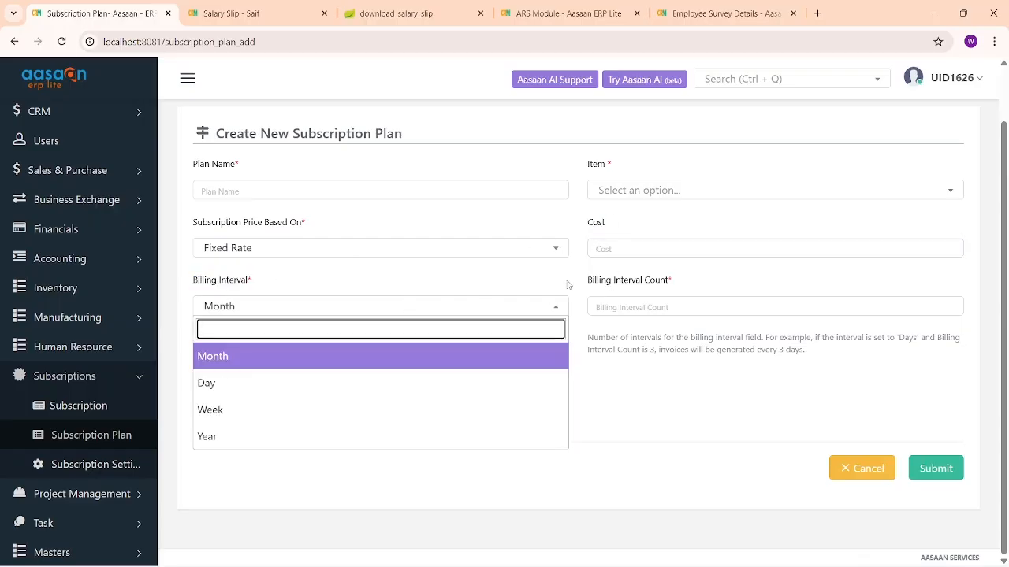
Check the plan's Billing Interval Count field and the explanatory note beneath it.
drag(569, 283, 708, 280)
click(685, 308)
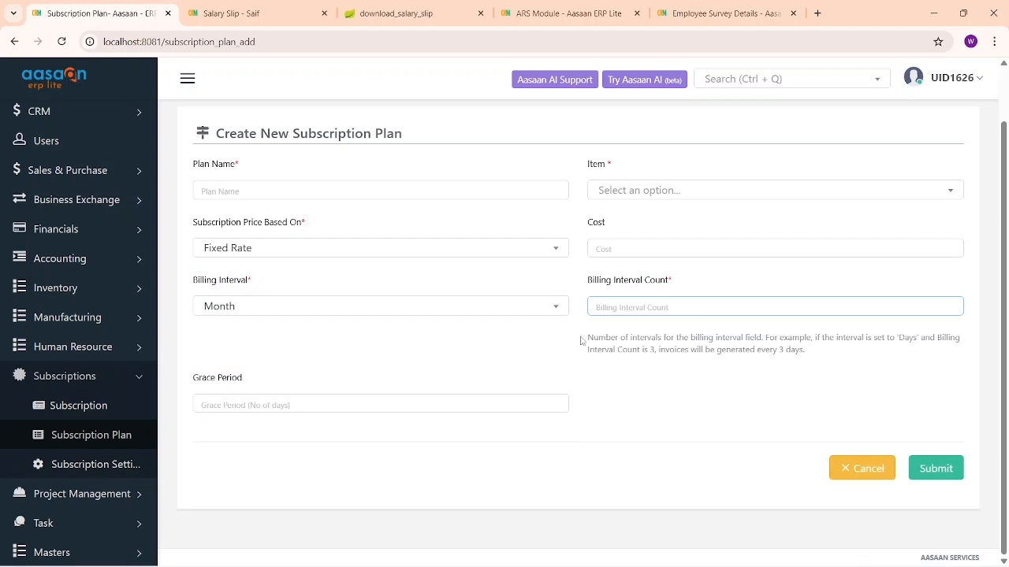
drag(582, 341, 784, 338)
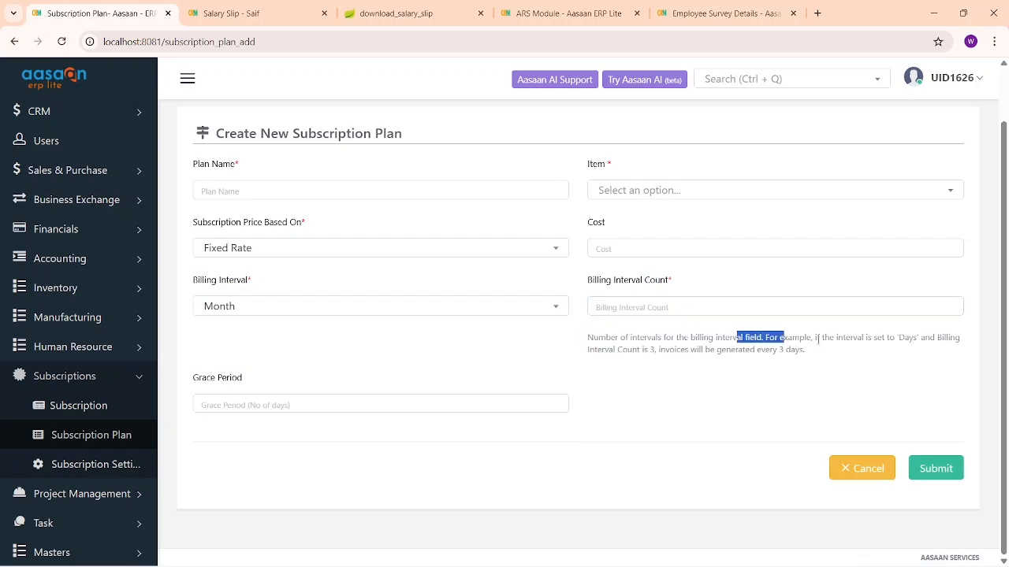
click(824, 340)
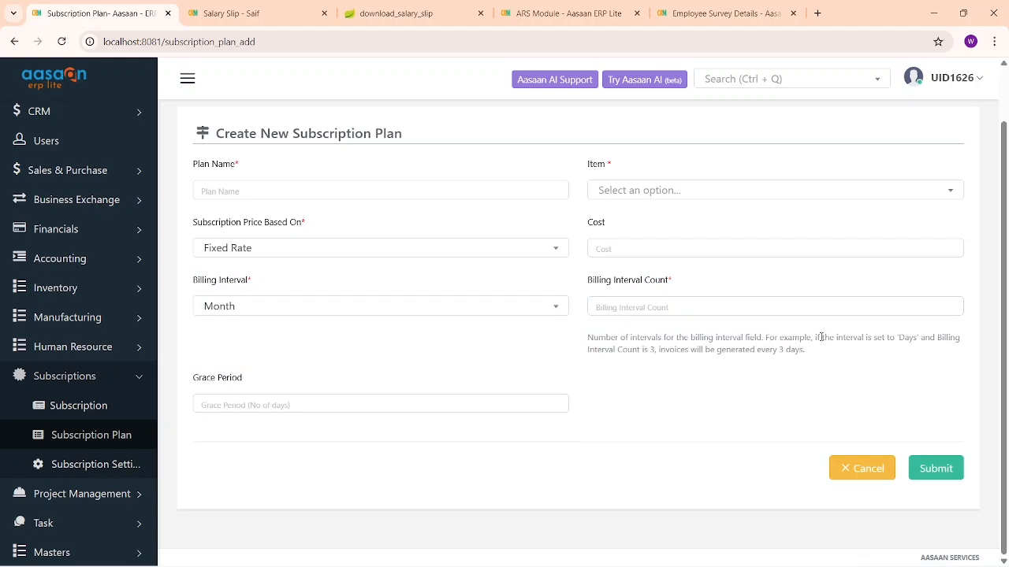
Set the plan's Billing Interval to Day and read the example for an interval count of 3.
click(285, 312)
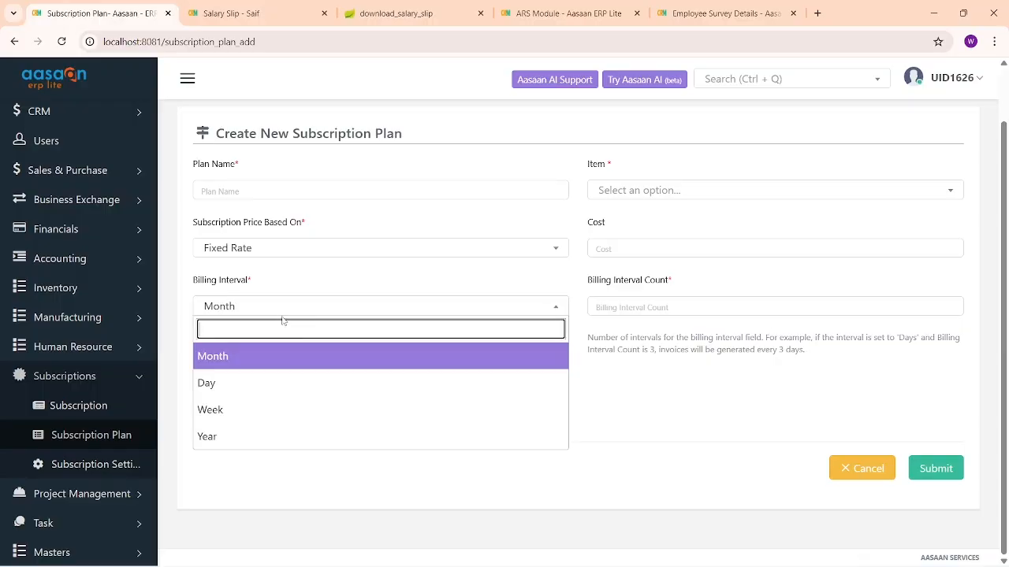
click(257, 385)
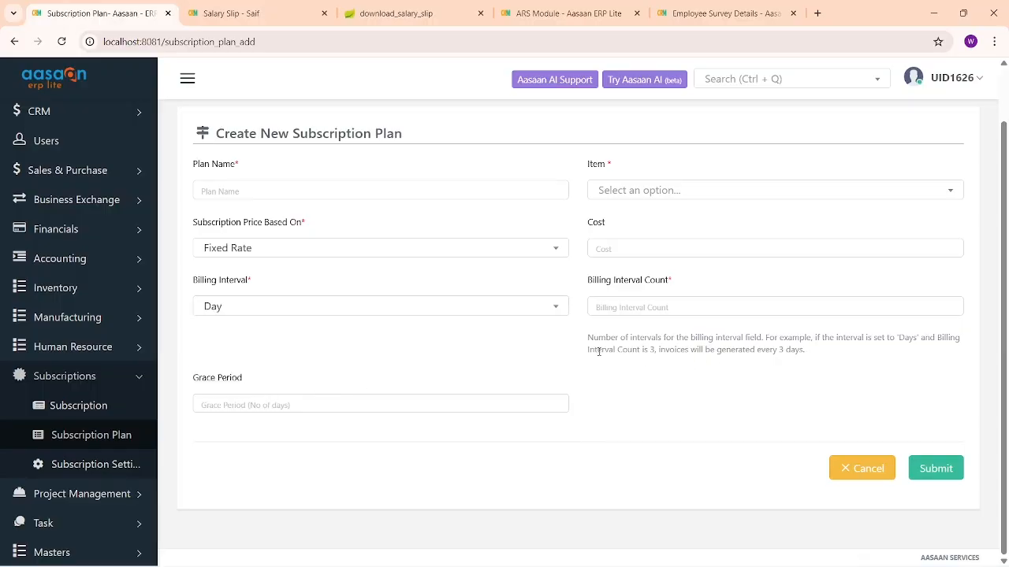
drag(596, 350, 628, 350)
drag(636, 350, 674, 349)
drag(720, 350, 660, 350)
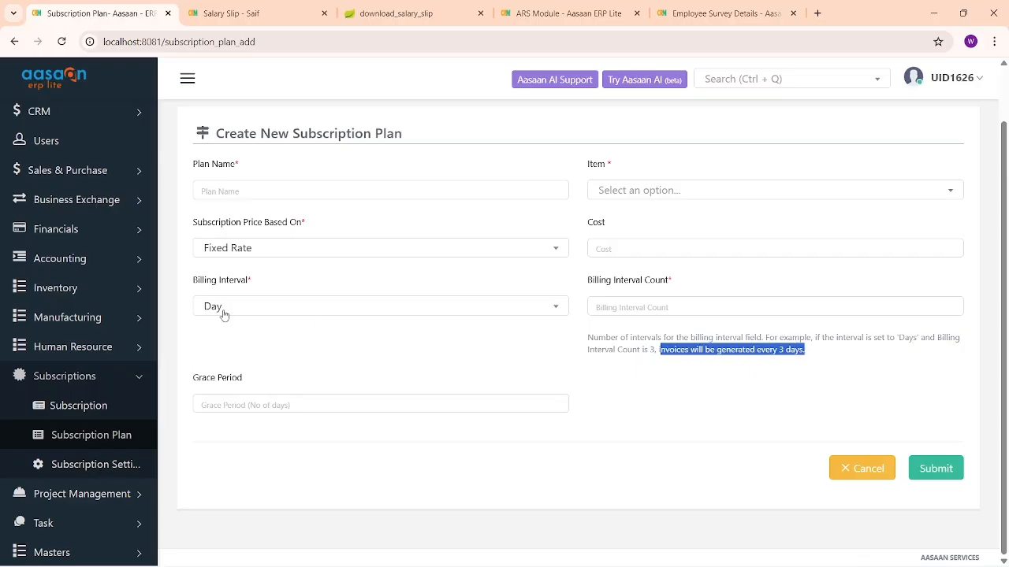
Recheck how the Billing Interval Count field relates to the selected Billing Interval in the plan form.
drag(586, 279, 699, 291)
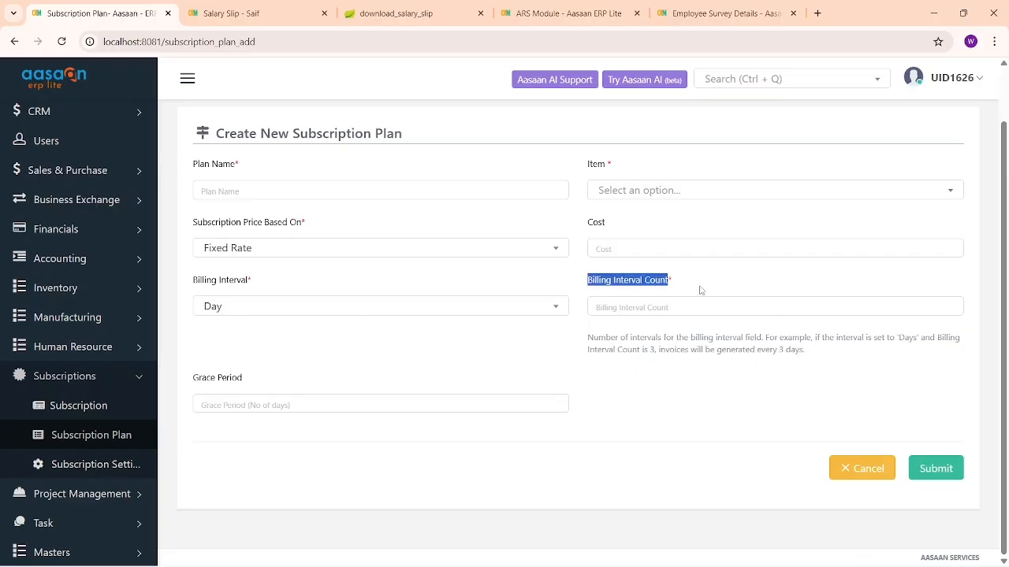
click(255, 314)
click(257, 315)
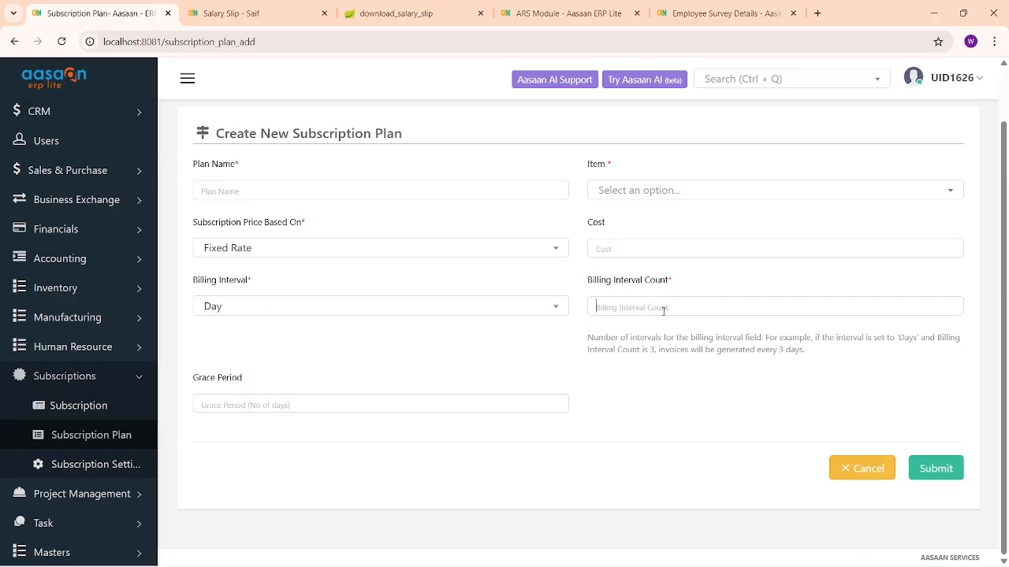
click(613, 309)
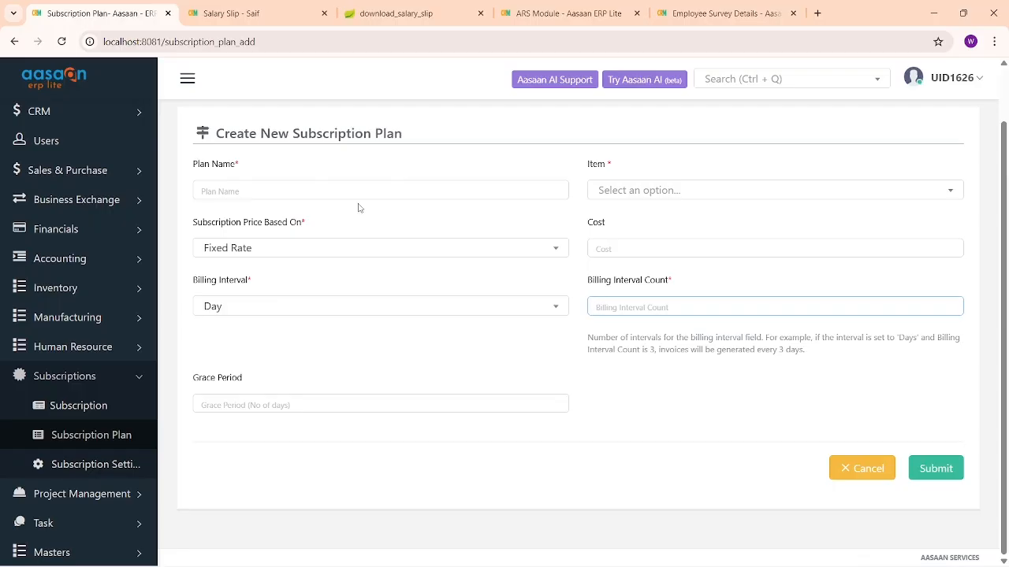
scroll(371, 280, up, 1)
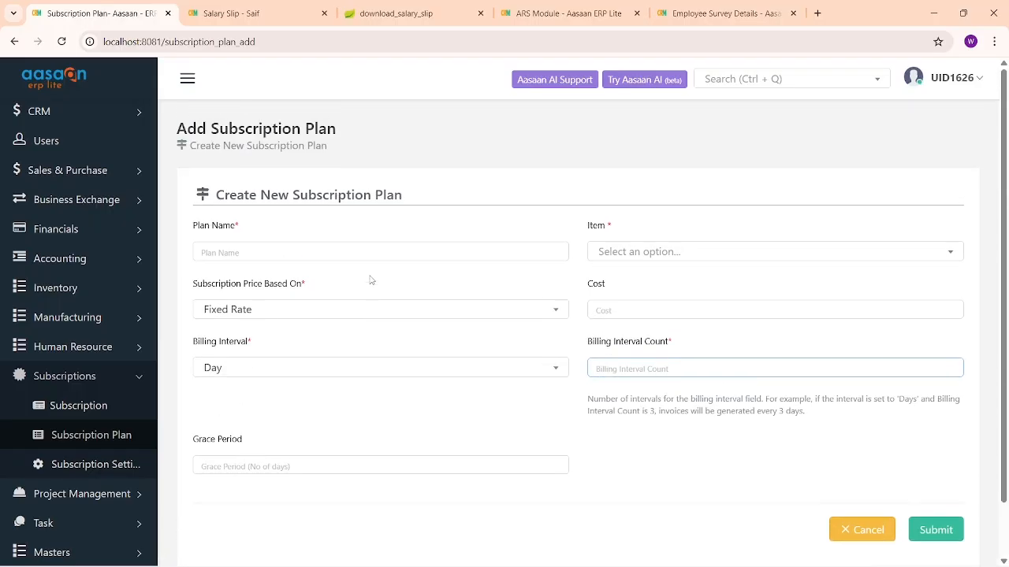
Start a new subscription and choose the first named account in the list as its Account.
click(94, 410)
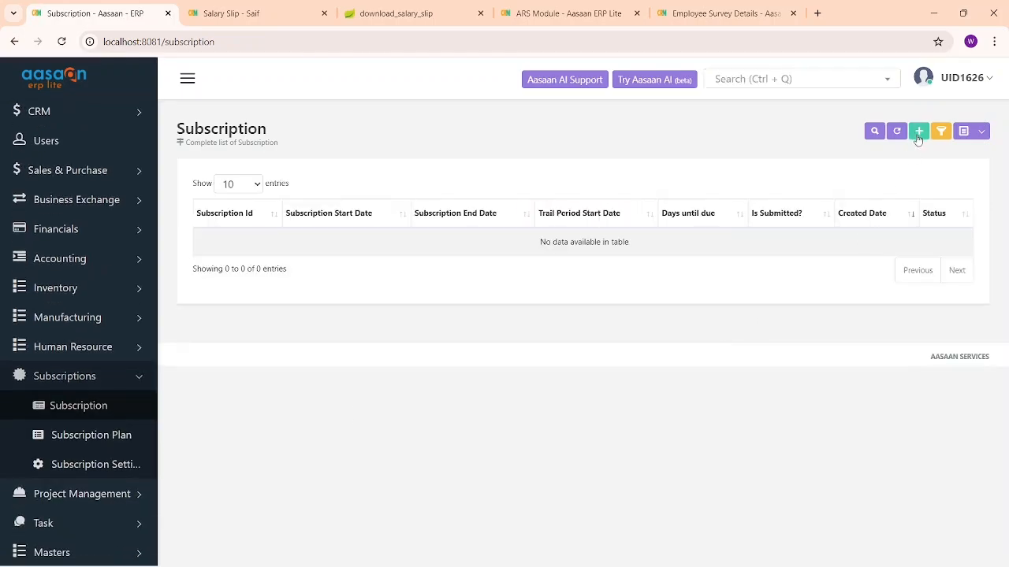
click(920, 133)
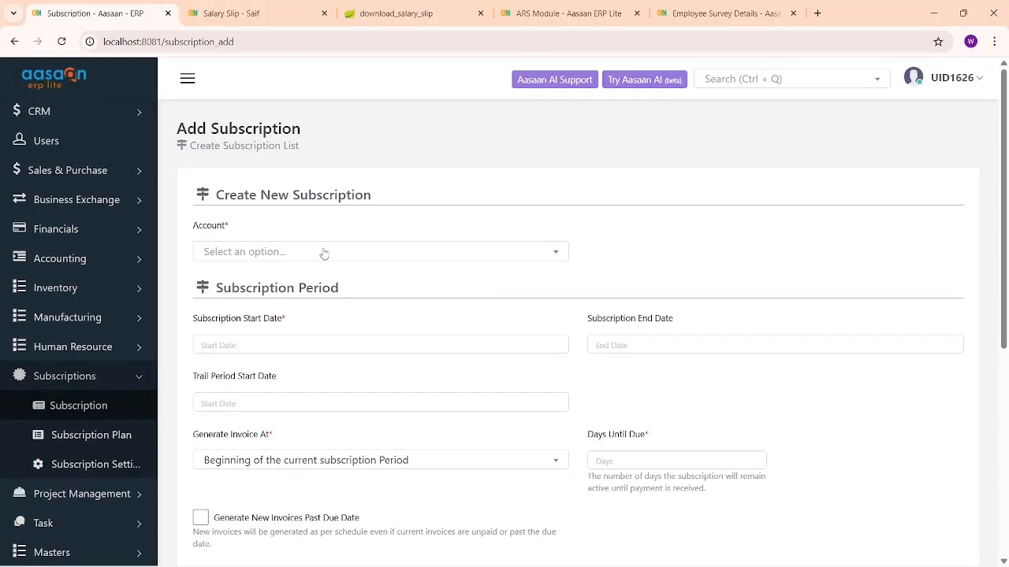
click(265, 254)
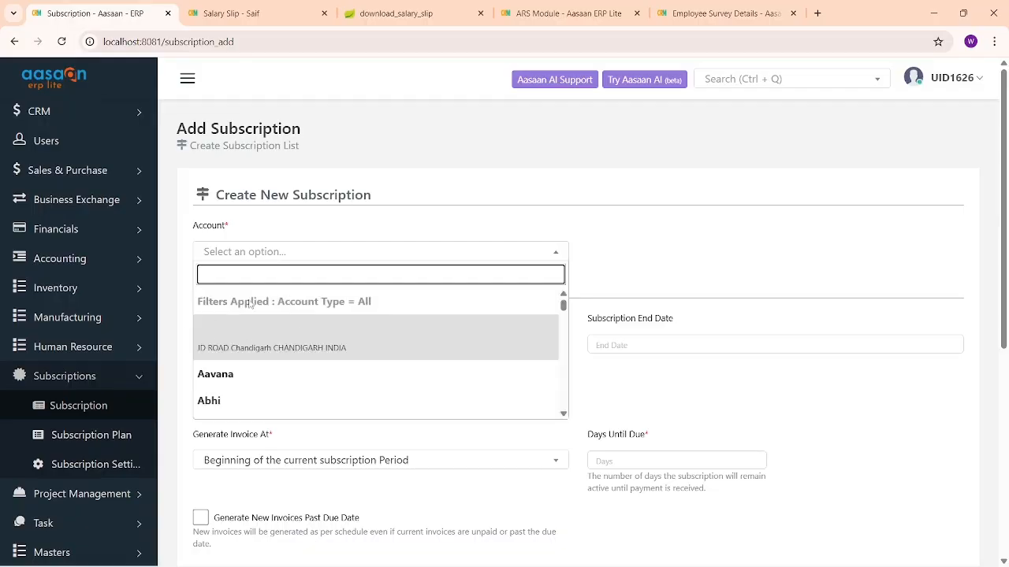
click(286, 374)
scroll(302, 344, down, 1)
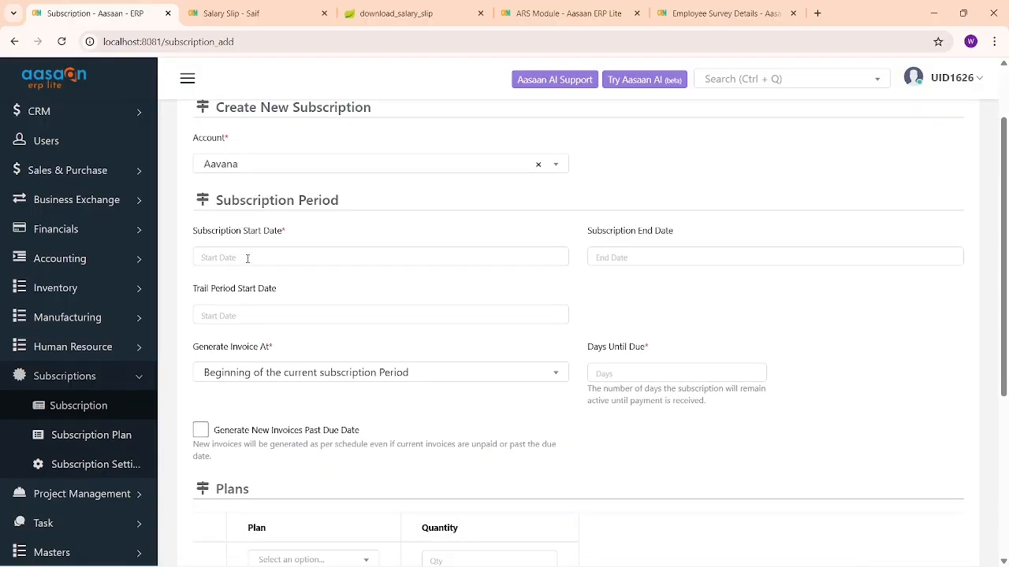
Review the Subscription Start Date calendar, the Subscription End Date and the Trail Period Start Date fields.
click(277, 252)
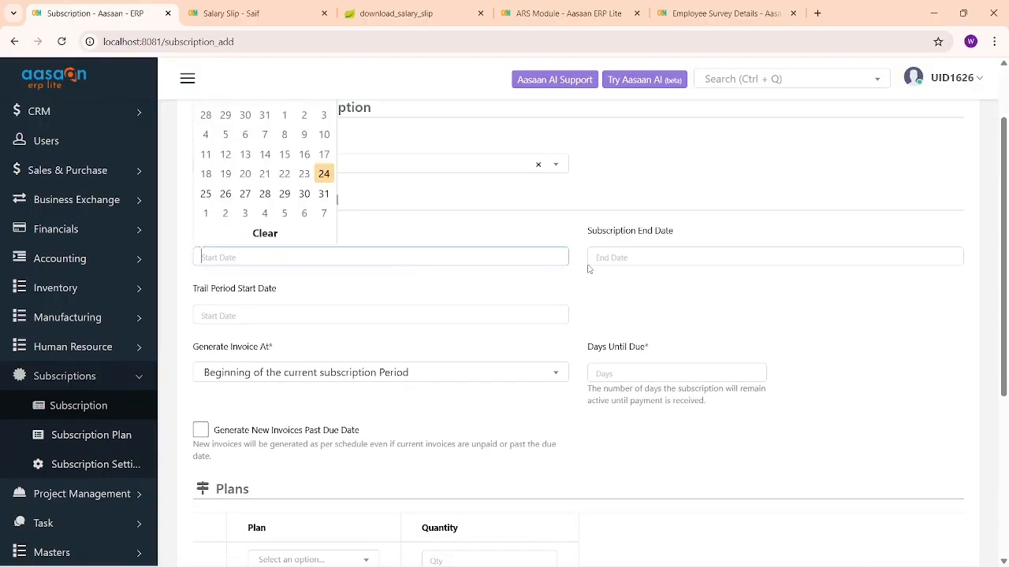
click(593, 260)
drag(205, 293, 452, 306)
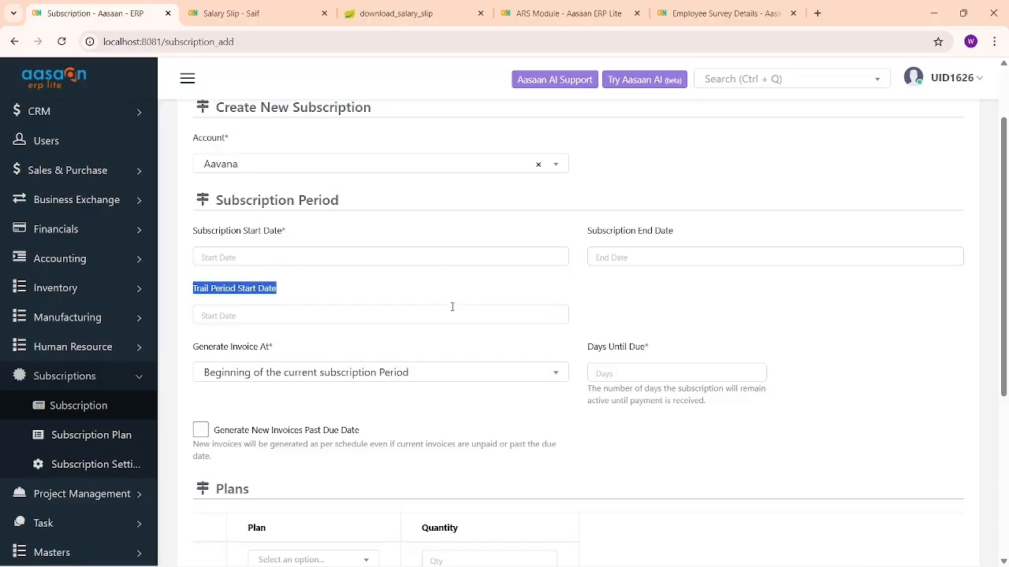
click(733, 305)
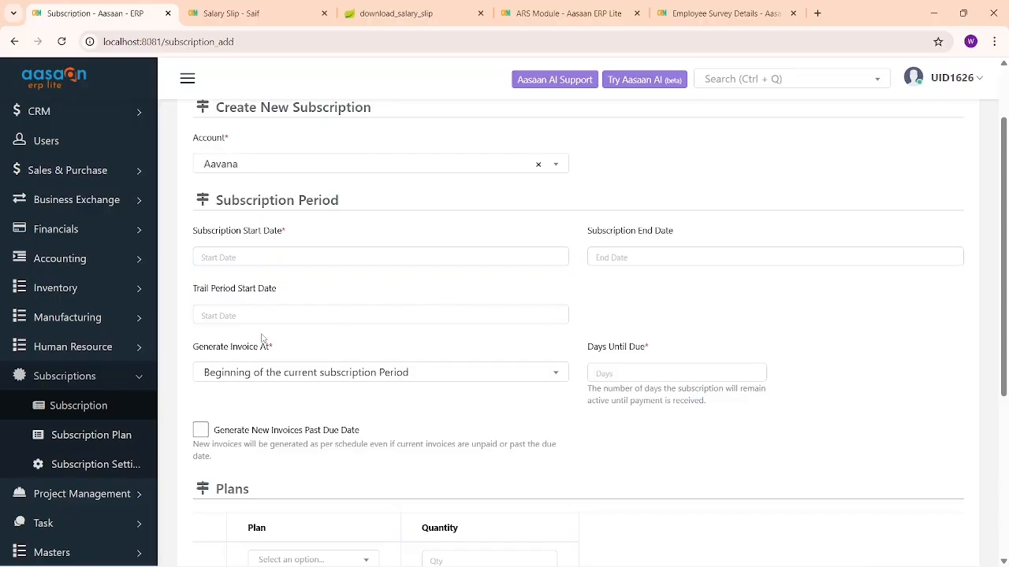
Review the Generate Invoice At options in the new subscription's Subscription Period section.
scroll(262, 339, down, 1)
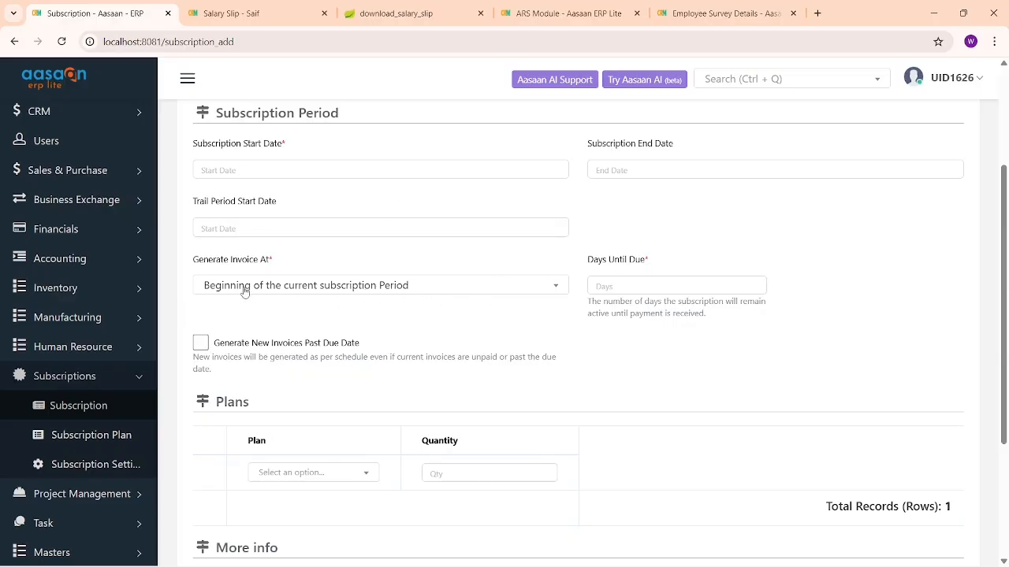
drag(191, 144, 263, 143)
click(356, 288)
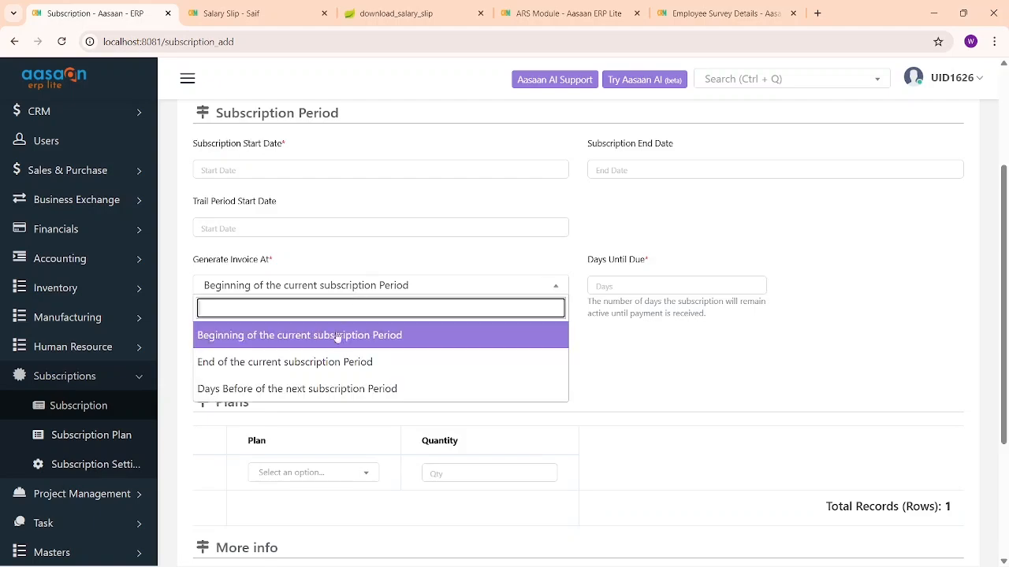
click(705, 358)
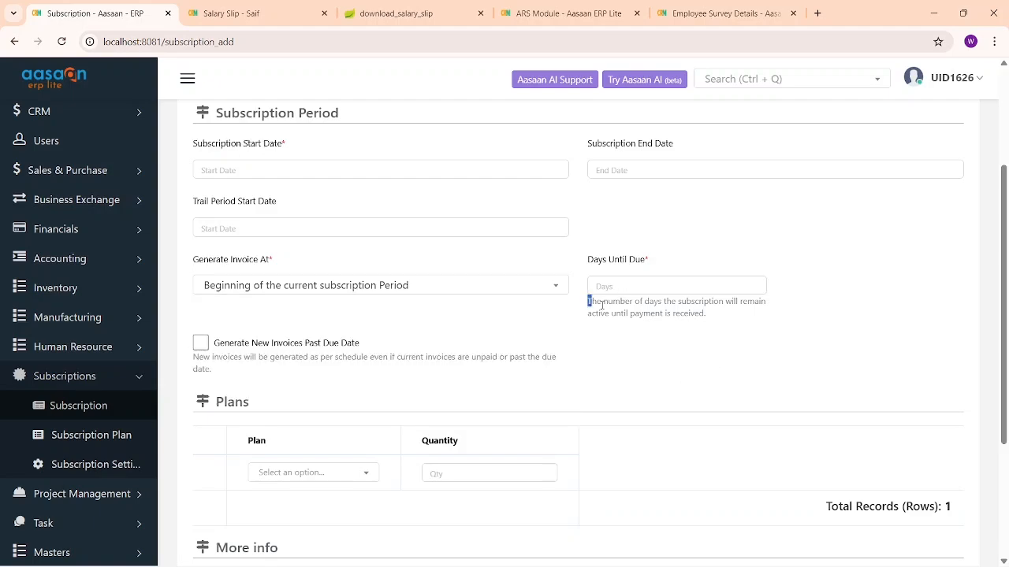
Set Days Until Due to 5 and enable Generate New Invoices Past Due Date for the subscription.
drag(602, 306, 713, 318)
click(636, 288)
text(5)
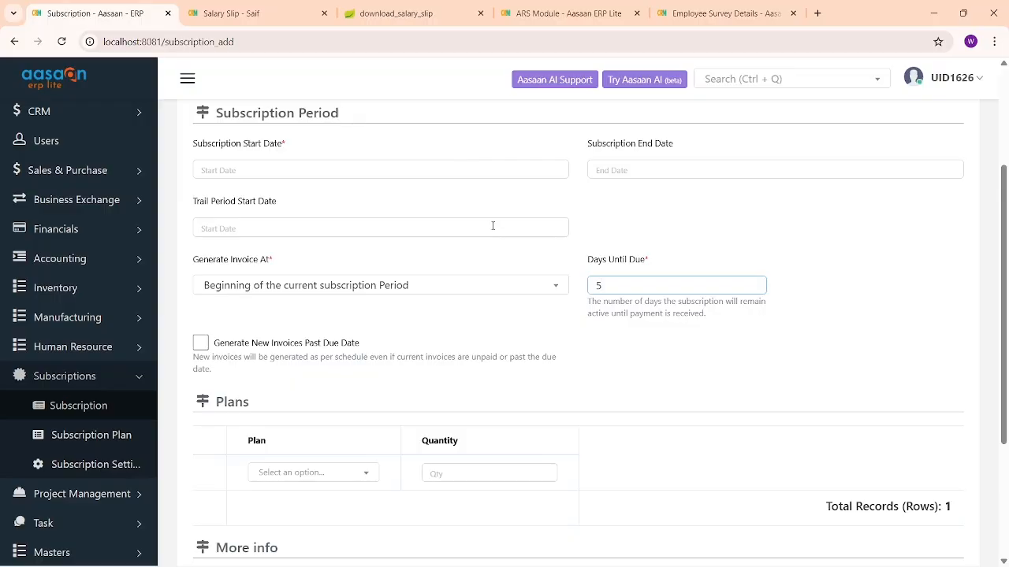
click(202, 344)
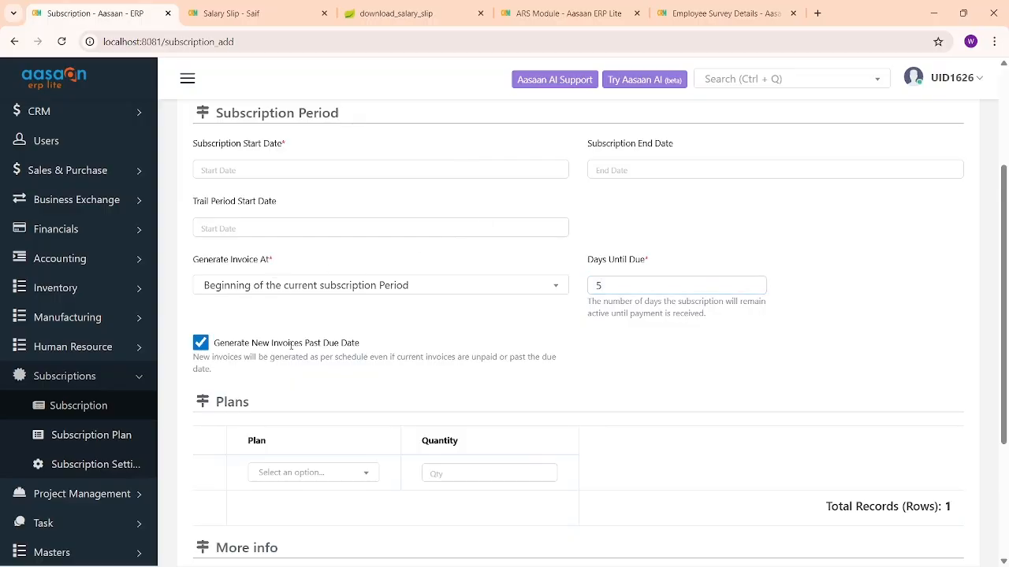
Examine the Generate New Invoices Past Due Date description and how it relates to the Days Until Due field.
drag(294, 344, 365, 347)
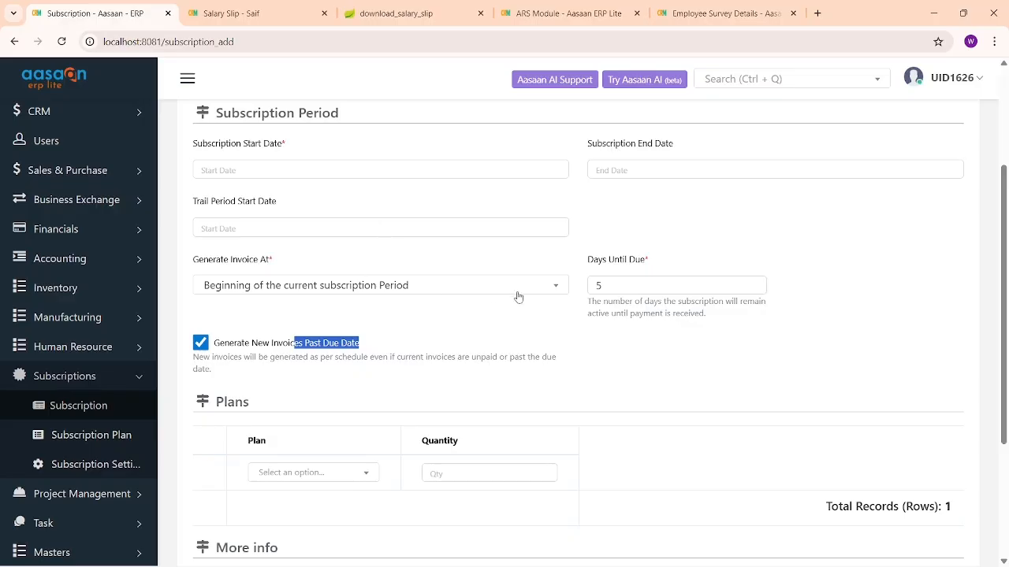
drag(588, 262, 662, 271)
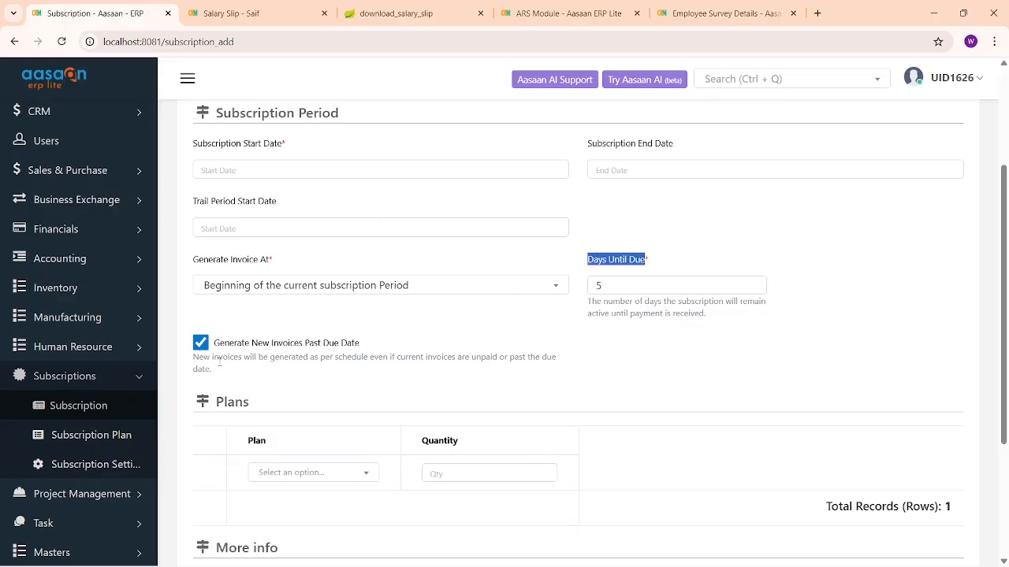
drag(219, 360, 395, 359)
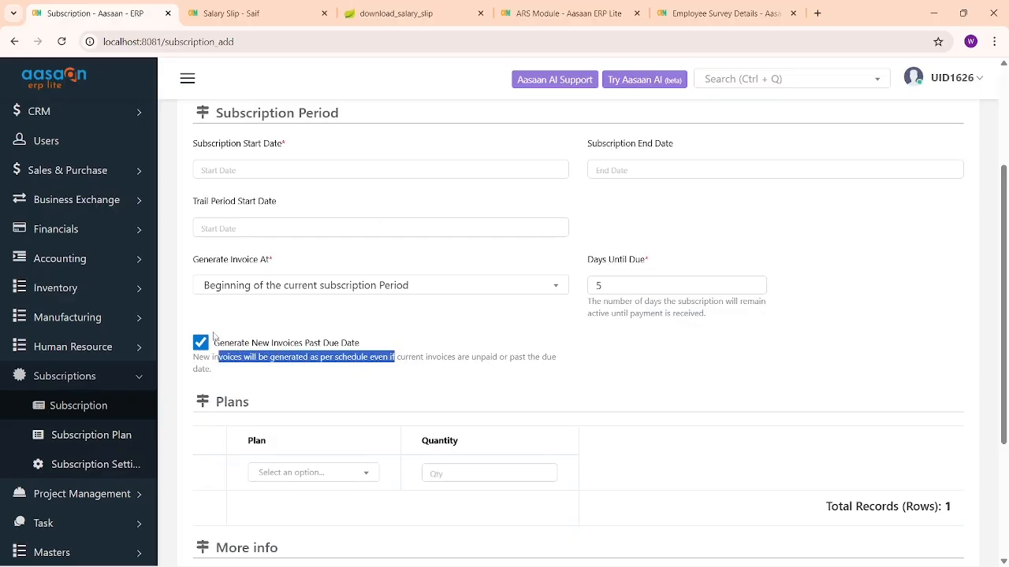
click(236, 362)
drag(238, 358, 300, 358)
drag(329, 357, 360, 357)
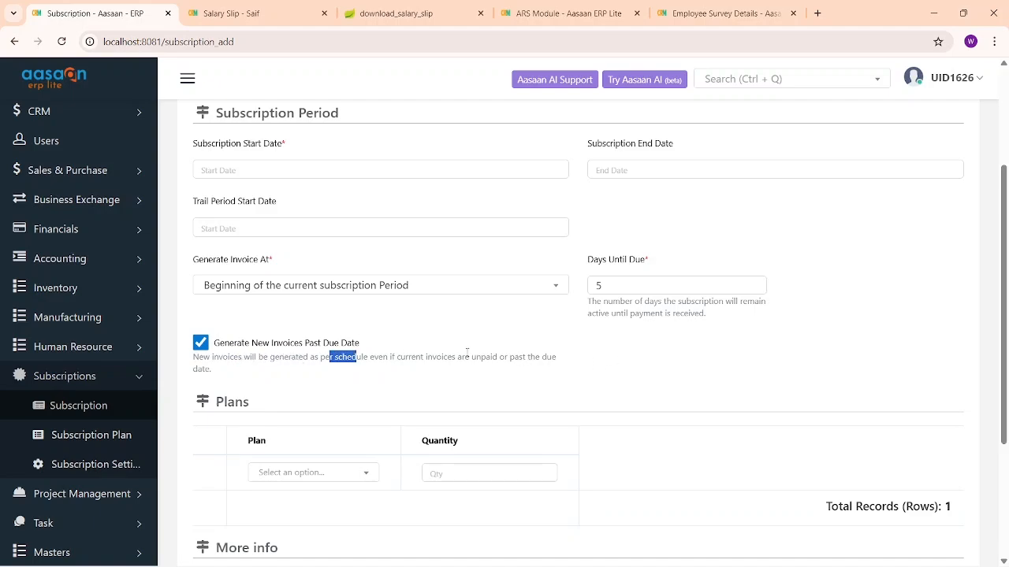
drag(628, 266, 568, 294)
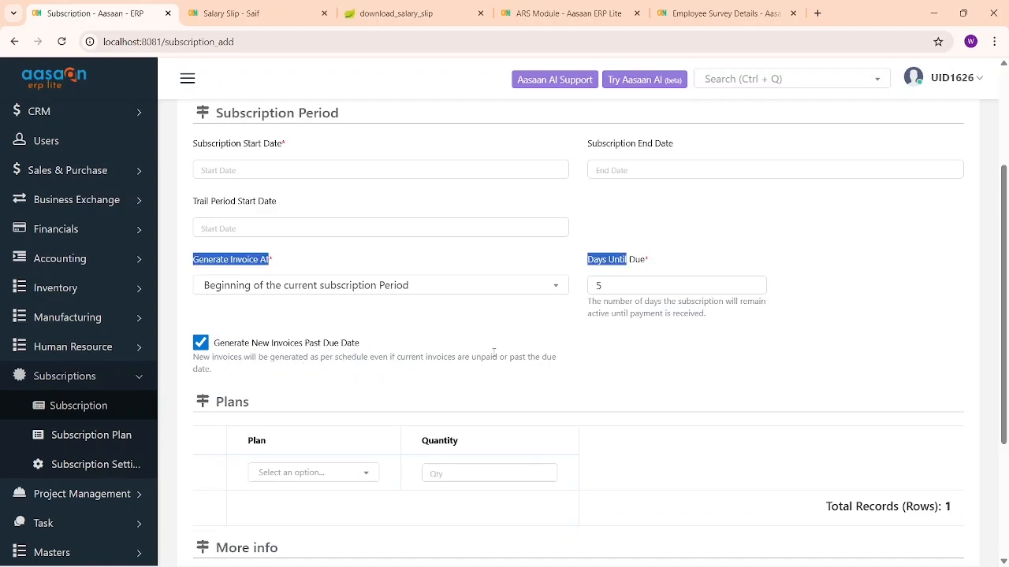
double_click(637, 290)
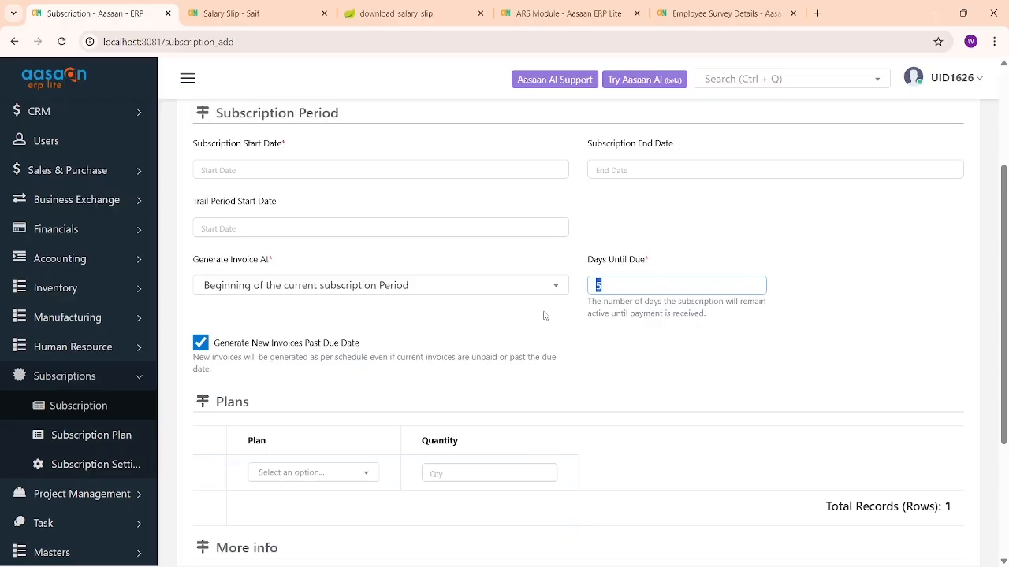
click(533, 369)
Review the Plans table's Plan choices and Quantity field, along with the More info section of the subscription form.
scroll(451, 376, down, 1)
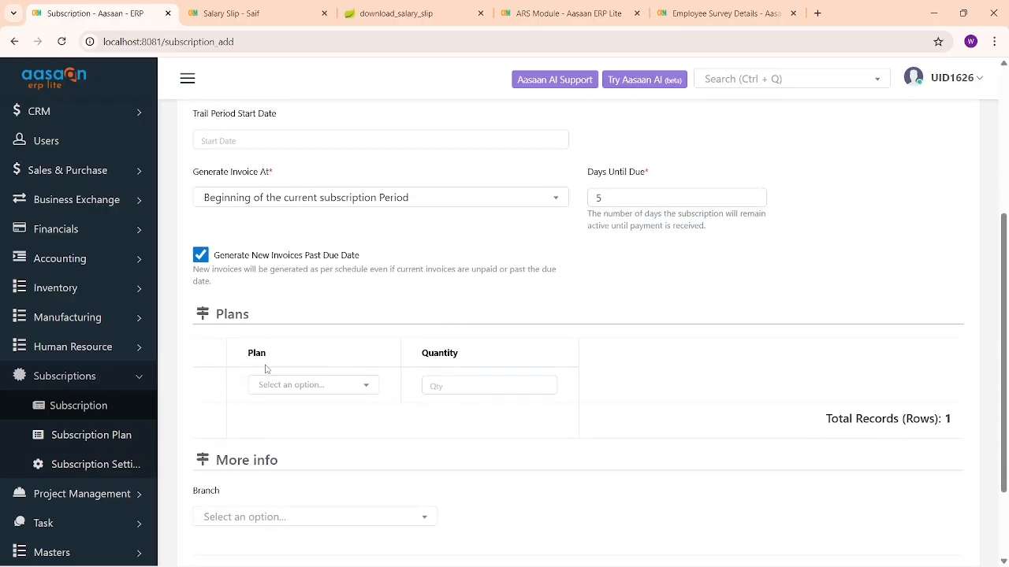
click(290, 386)
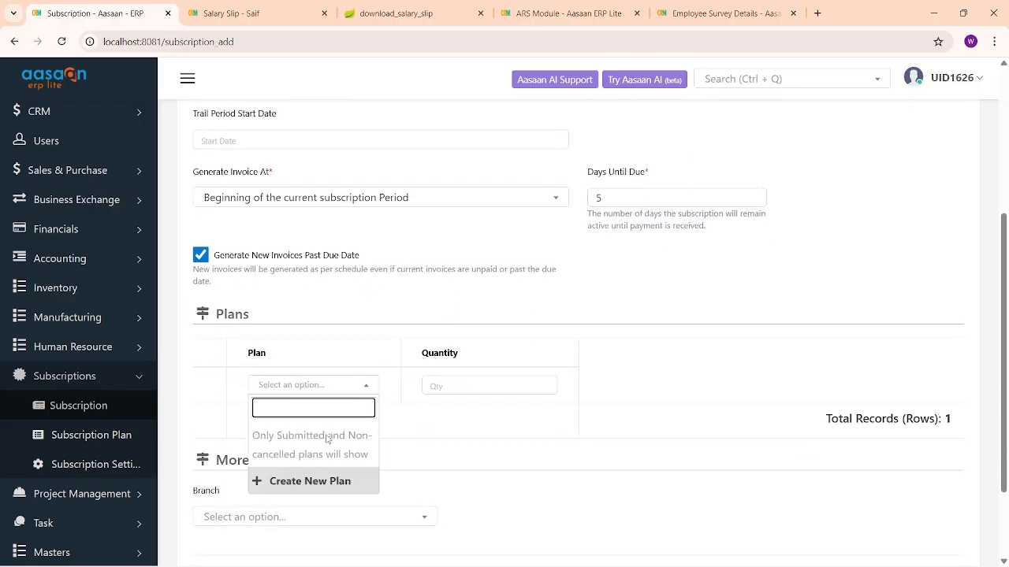
click(442, 424)
drag(428, 353, 486, 358)
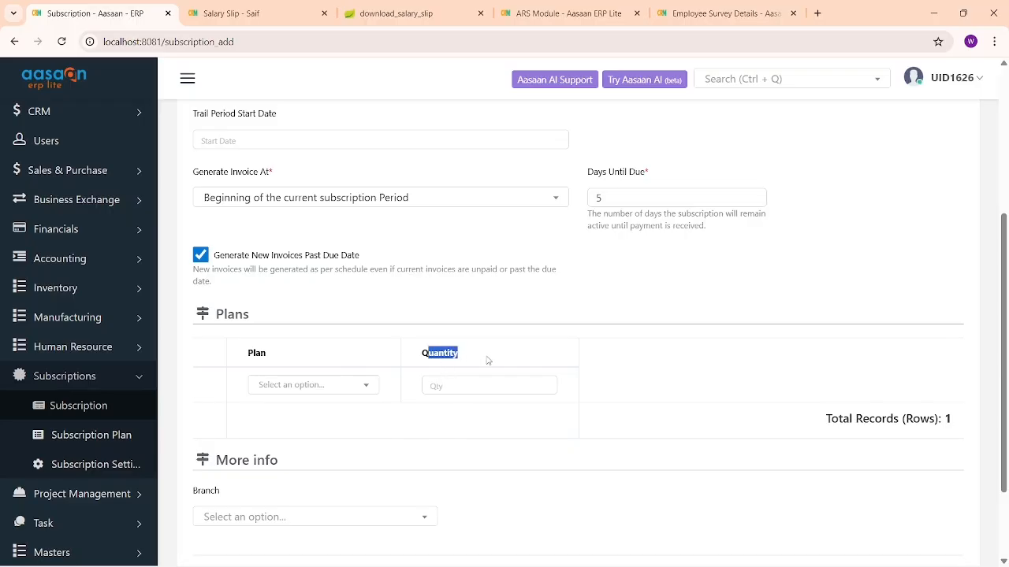
click(478, 374)
scroll(326, 452, down, 2)
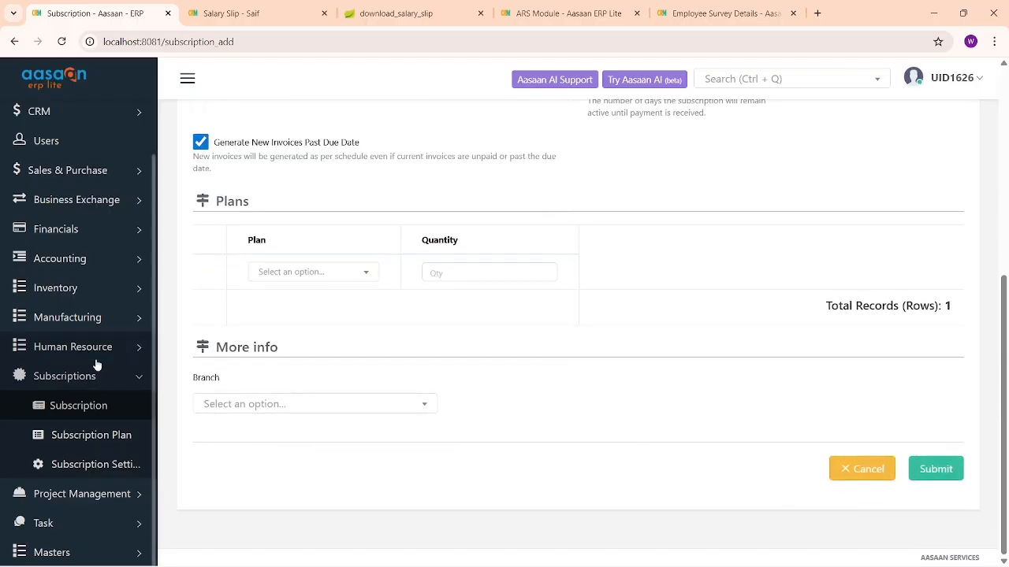
Switch from Subscriptions to the Project Management module and open its Task Type list.
click(126, 383)
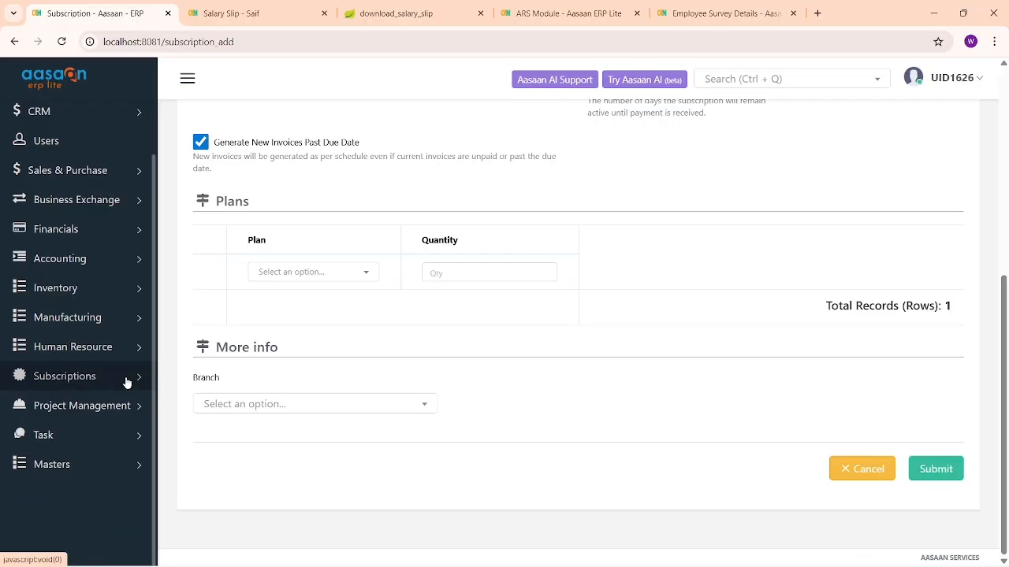
click(129, 405)
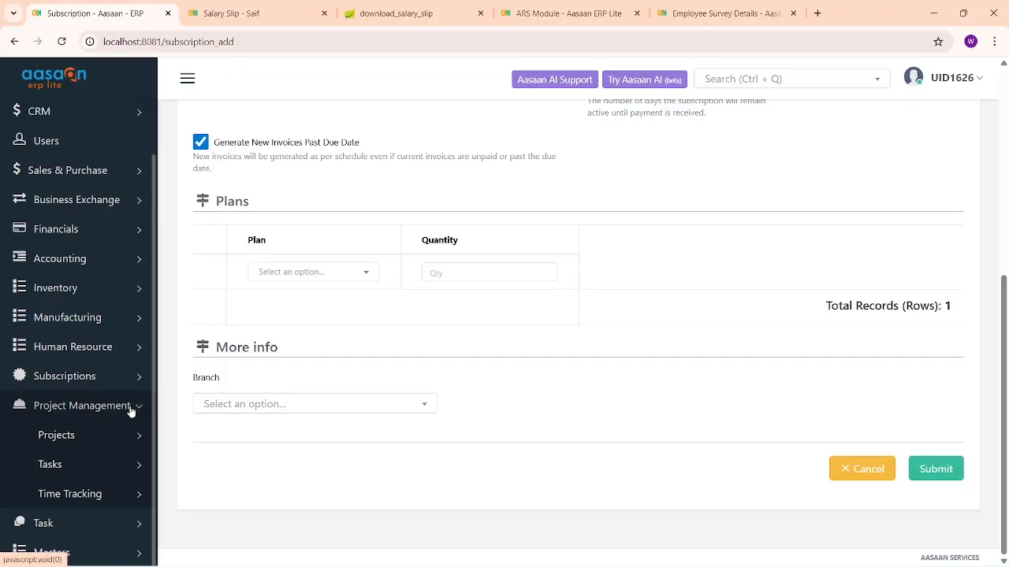
click(111, 464)
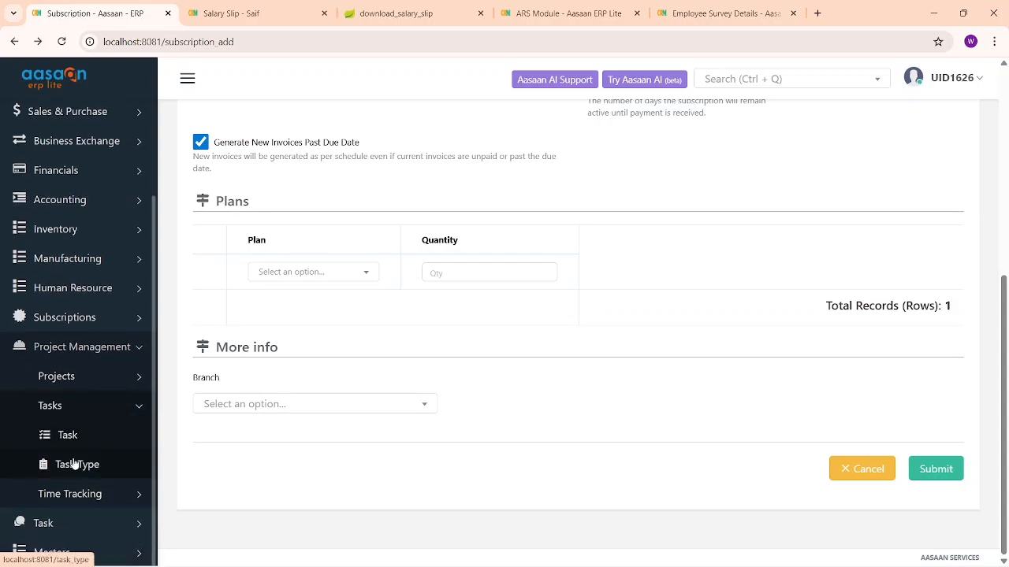
click(76, 466)
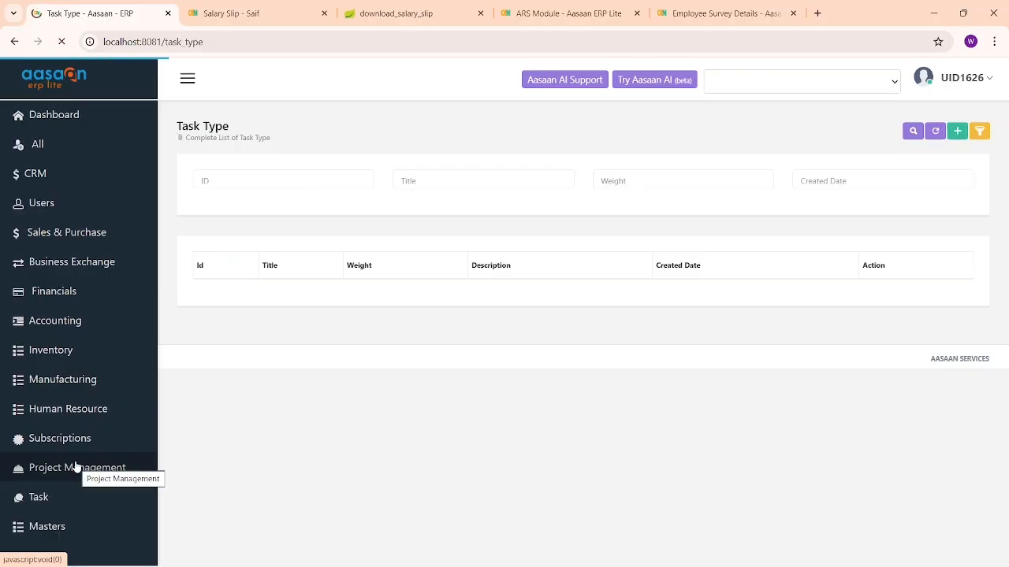
scroll(77, 466, down, 2)
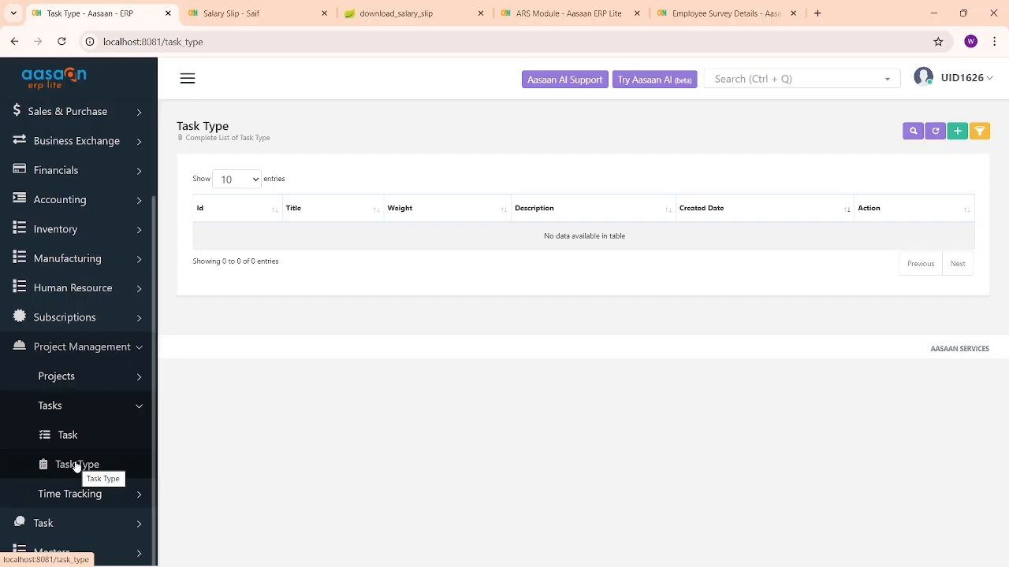
Create and submit a new task type named DEMOLITION.
click(957, 131)
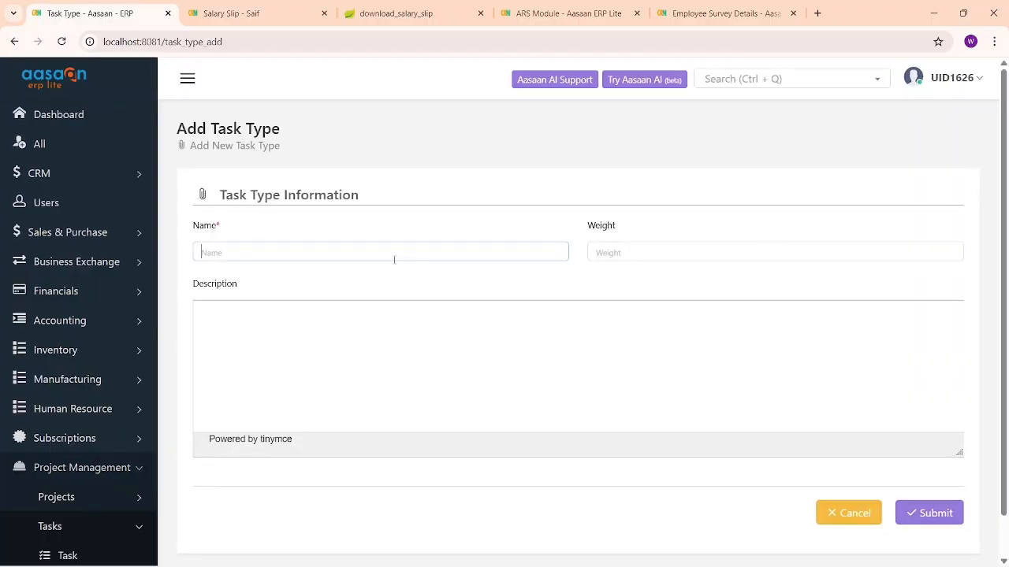
text(d)
key(BackSpace)
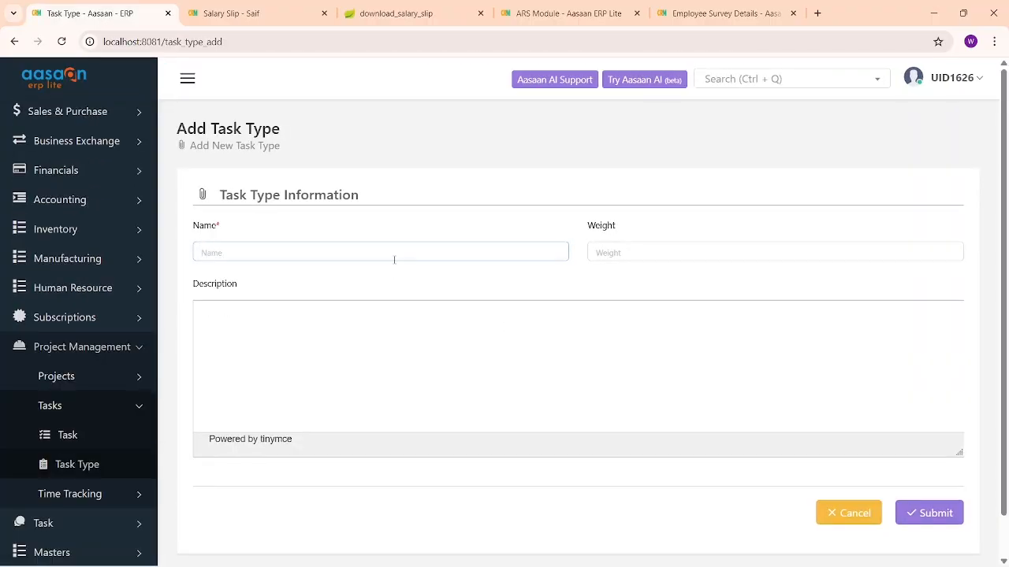
text(DEMOLITION)
click(910, 516)
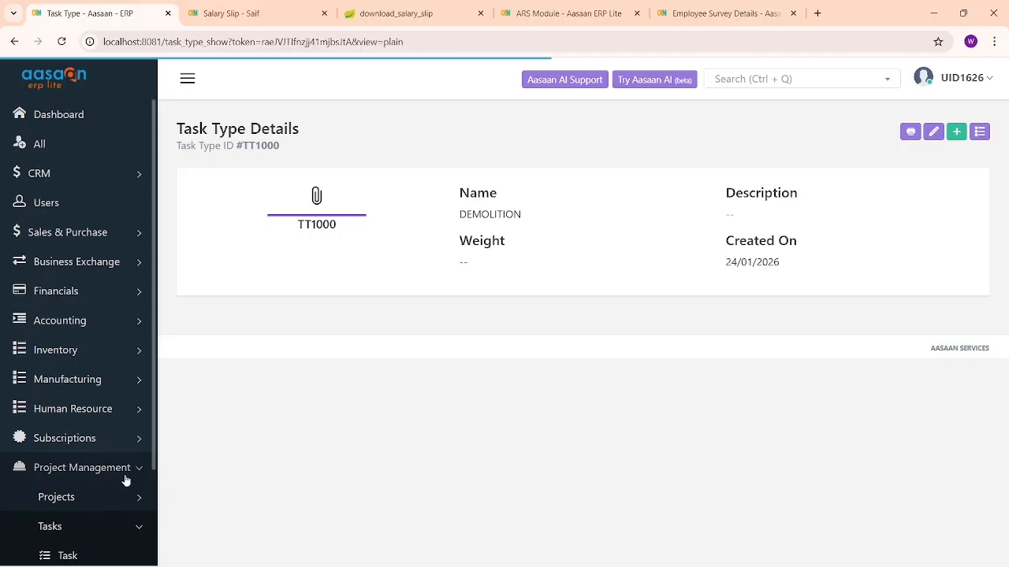
Open the Project Management task list and bring up the Demolishing task for editing.
scroll(129, 473, down, 2)
click(99, 435)
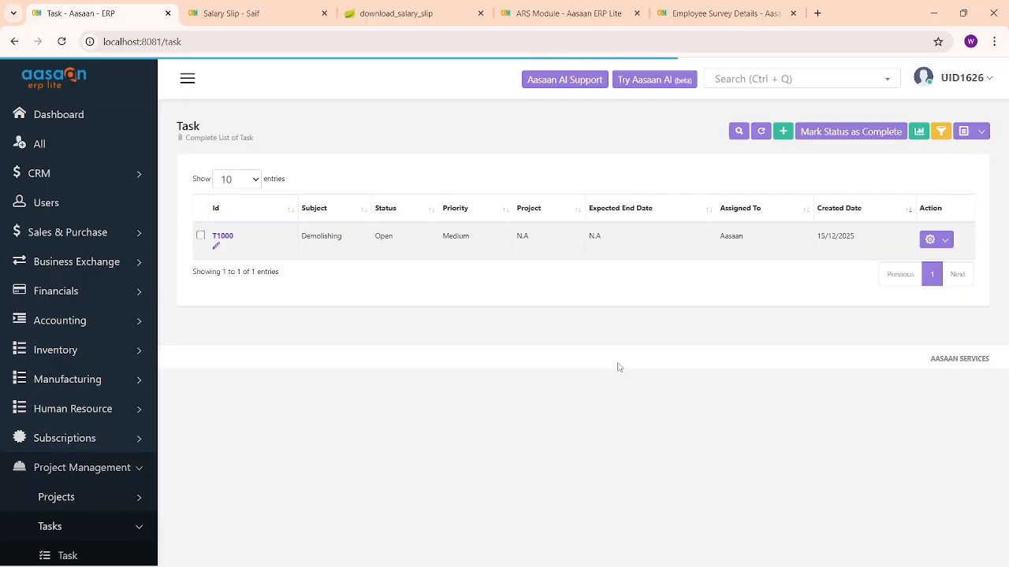
double_click(309, 239)
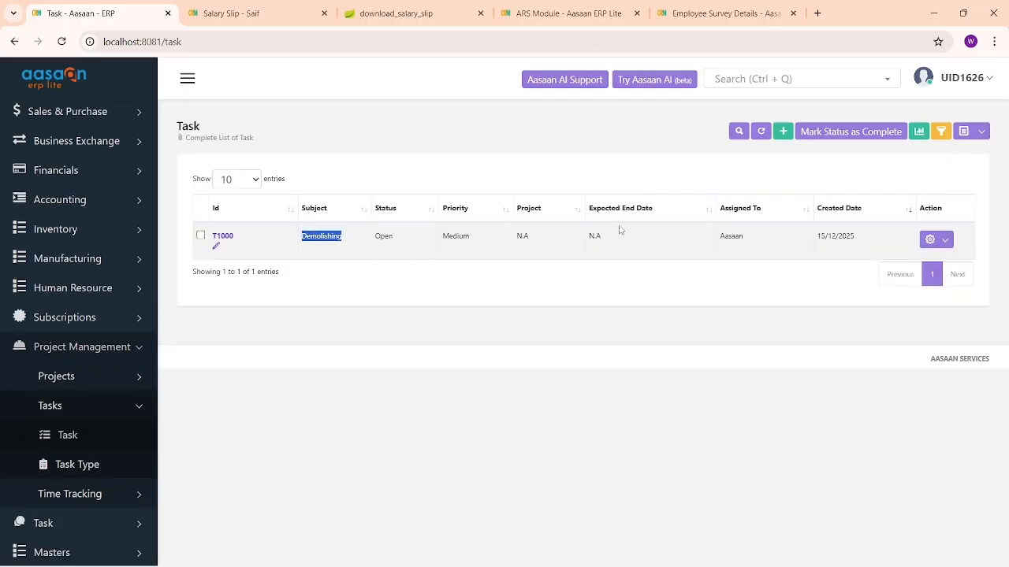
click(217, 247)
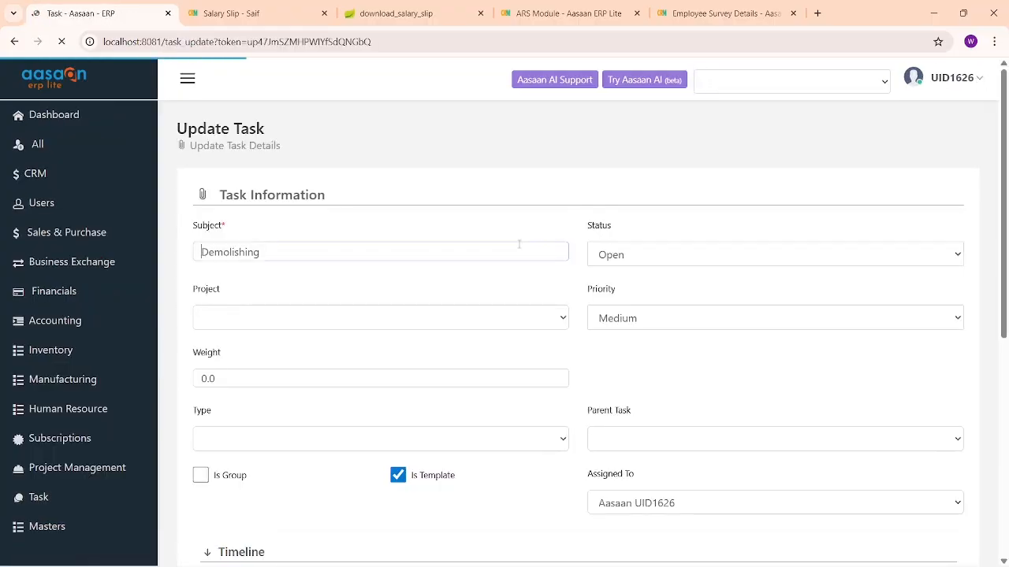
Review the Demolishing task's Subject, Status, Priority and Project fields.
double_click(246, 250)
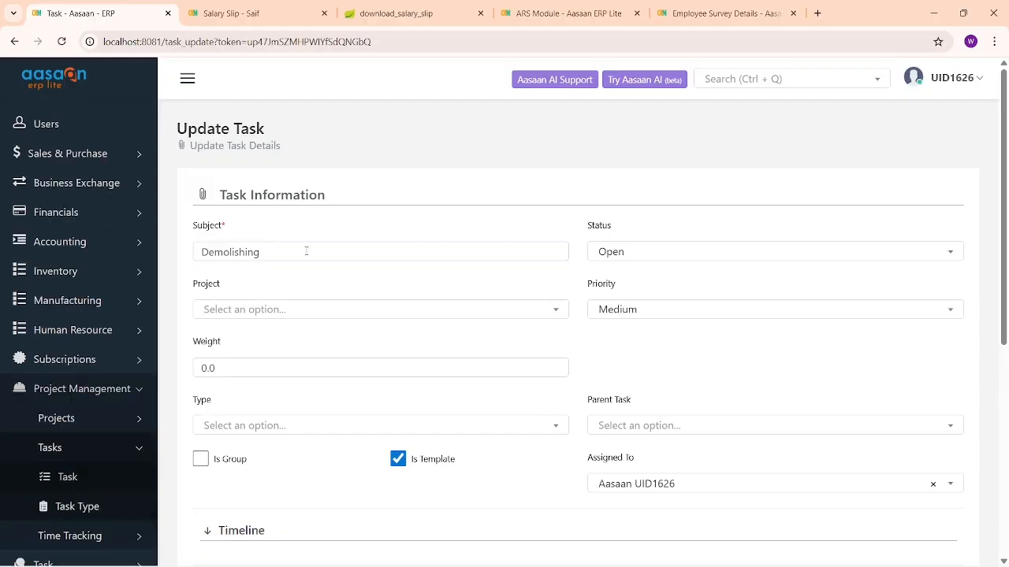
click(616, 253)
click(540, 298)
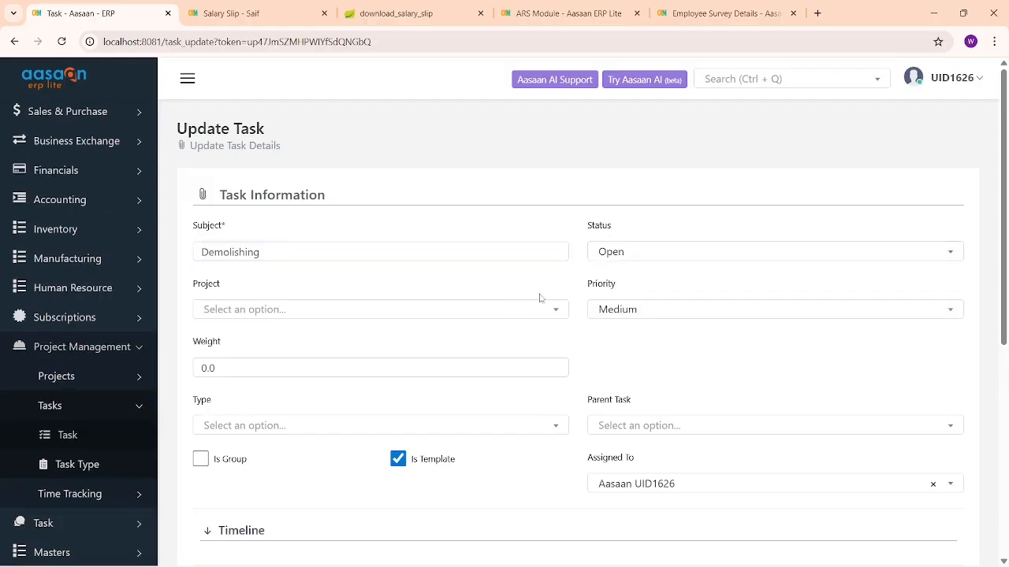
click(649, 310)
click(488, 313)
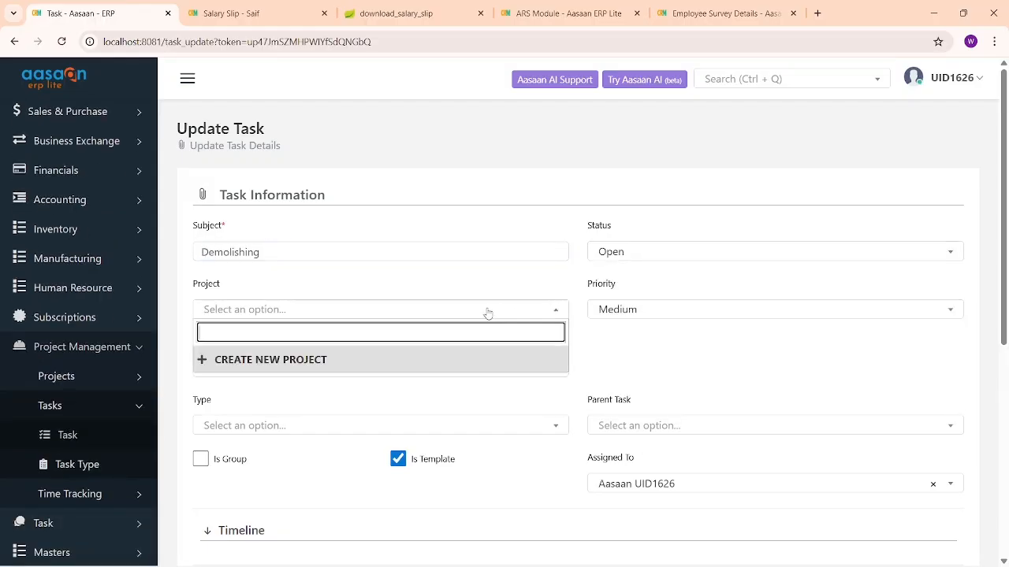
click(490, 293)
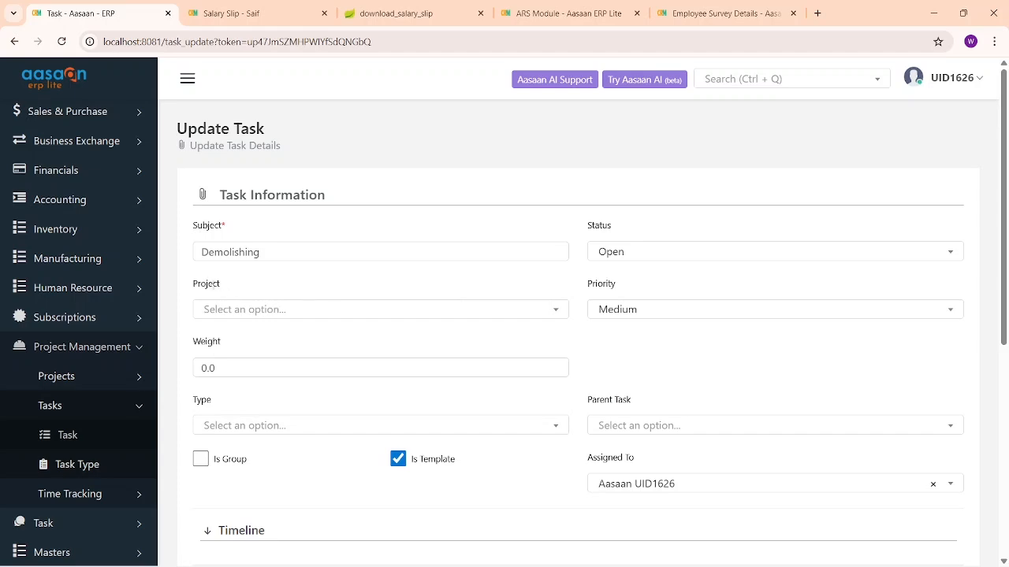
drag(197, 284, 245, 283)
click(366, 283)
Look over the remaining sections of the task form and expand Timeline to view its date and time fields.
scroll(404, 331, down, 2)
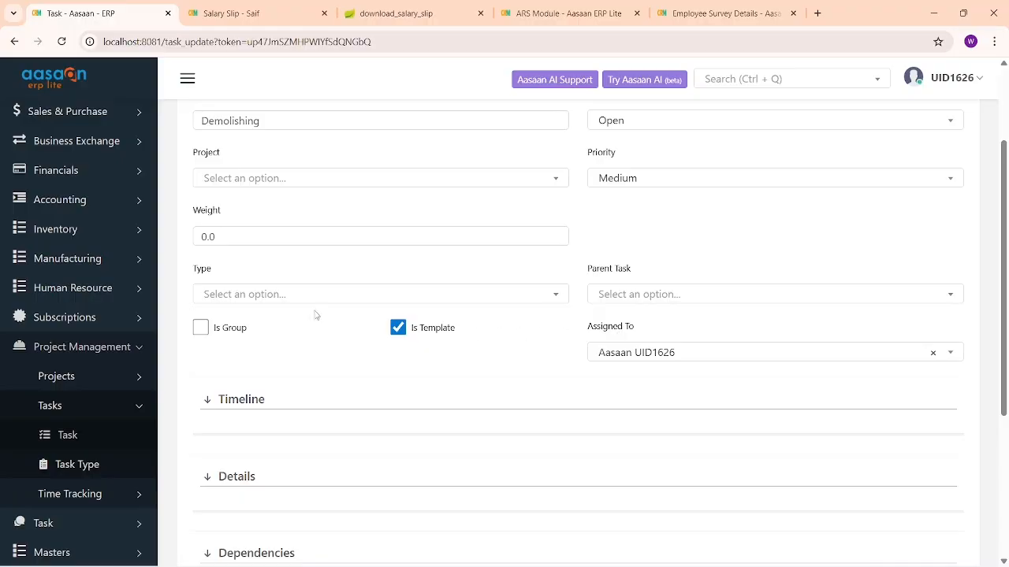
scroll(615, 291, down, 1)
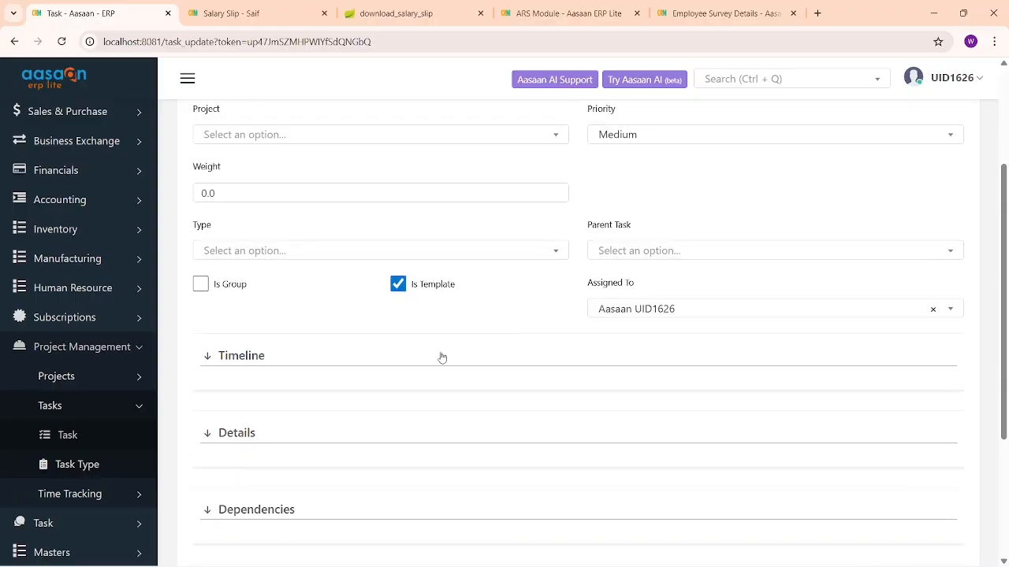
scroll(442, 355, down, 2)
click(288, 272)
scroll(417, 425, up, 4)
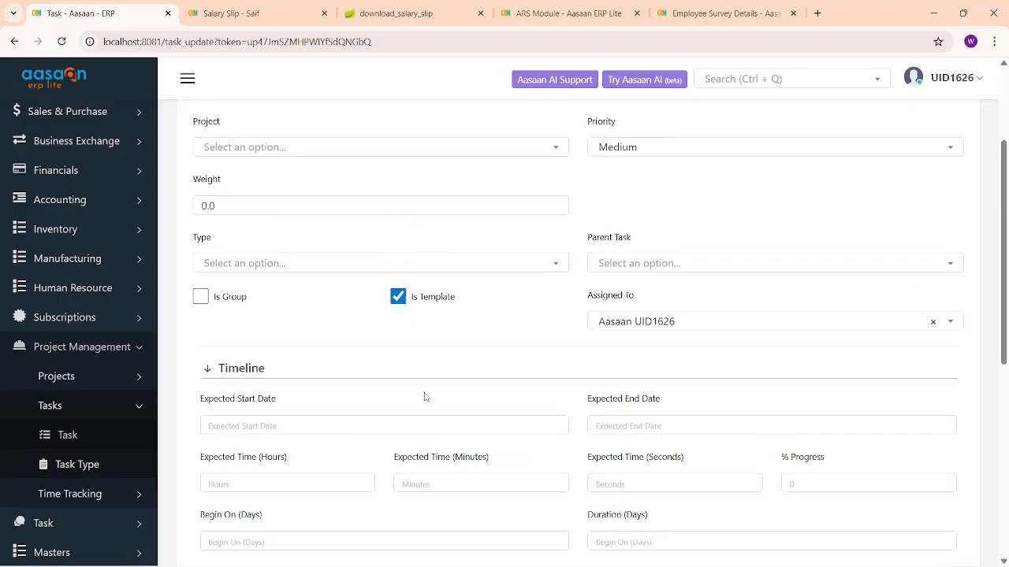
Open the Project Template list within the Projects group of Project Management.
click(113, 376)
scroll(110, 381, down, 1)
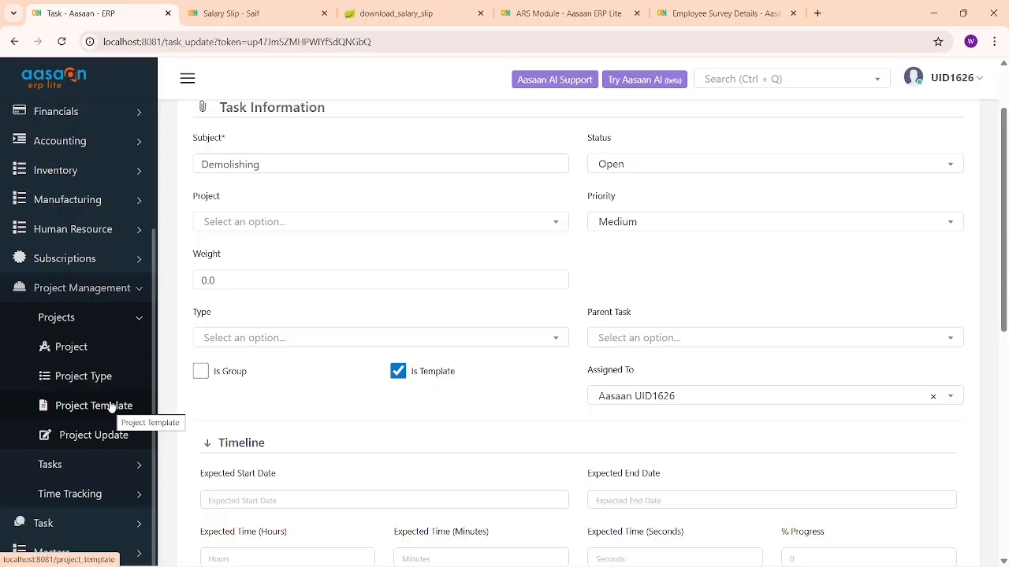
click(113, 406)
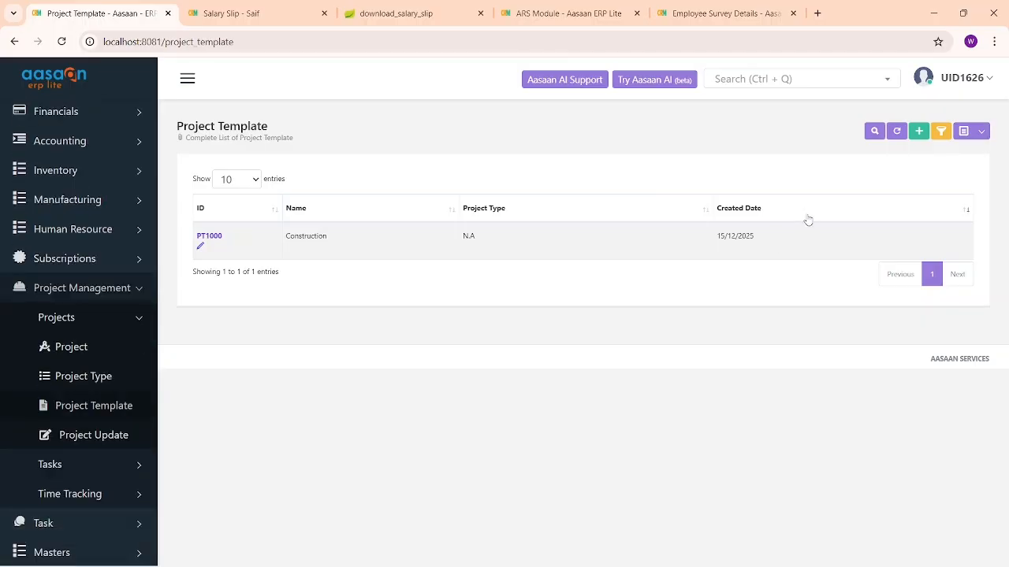
Open the Construction project template for editing and review its Name and Tasks entries.
drag(176, 126, 261, 127)
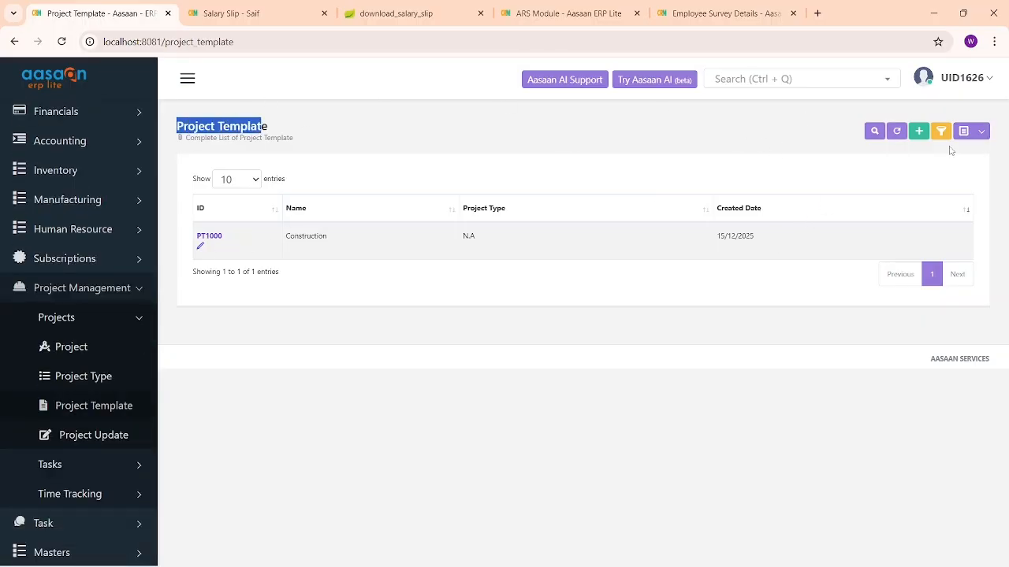
click(201, 248)
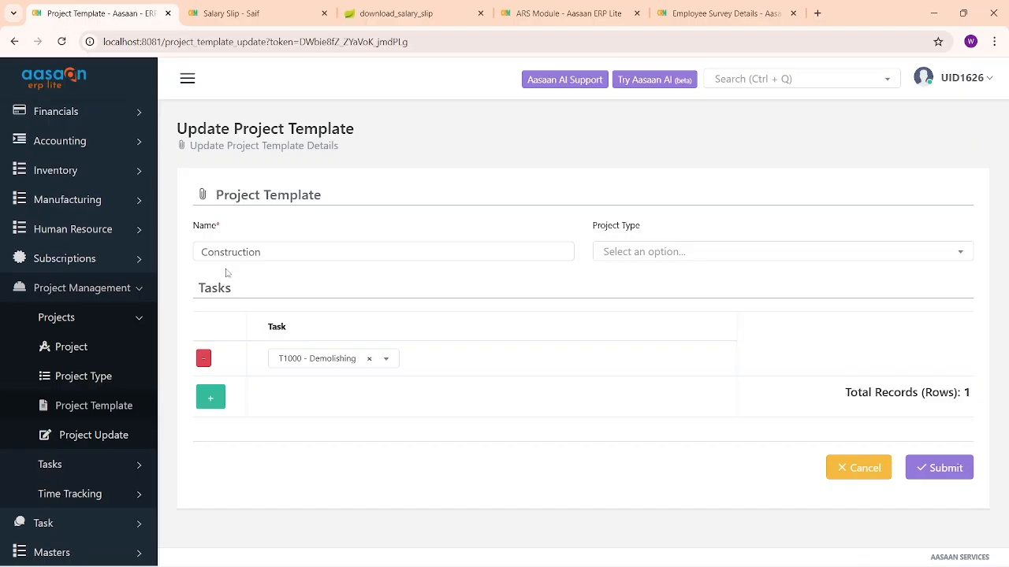
drag(265, 250, 160, 250)
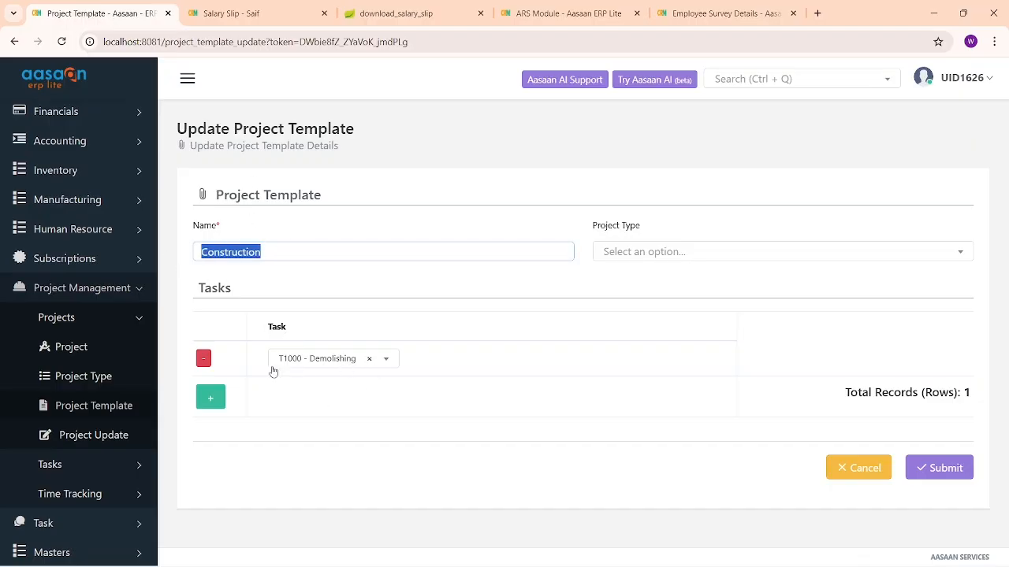
Create and submit a new project type named CONSTRUCTION in the Projects group.
click(91, 378)
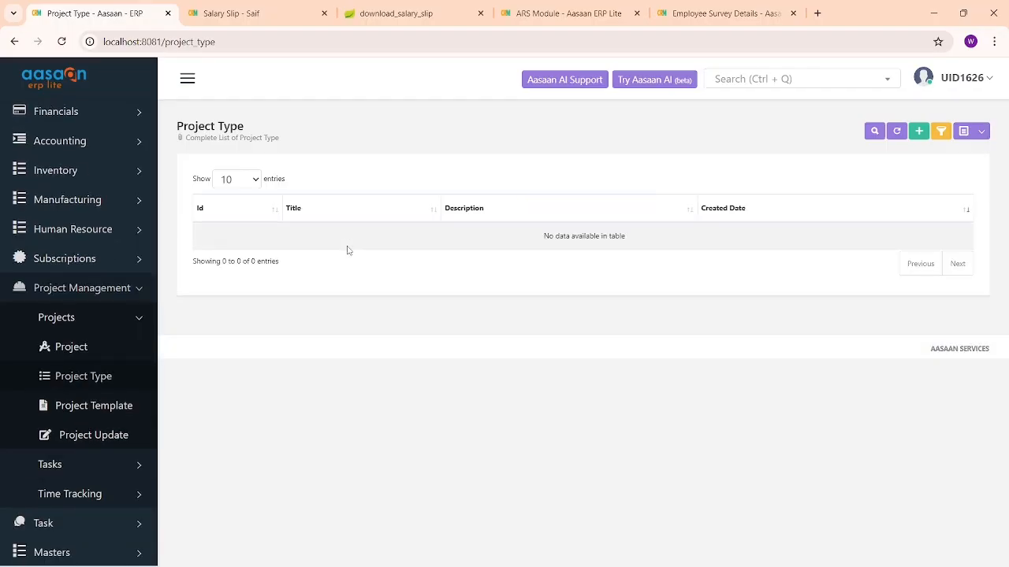
click(919, 131)
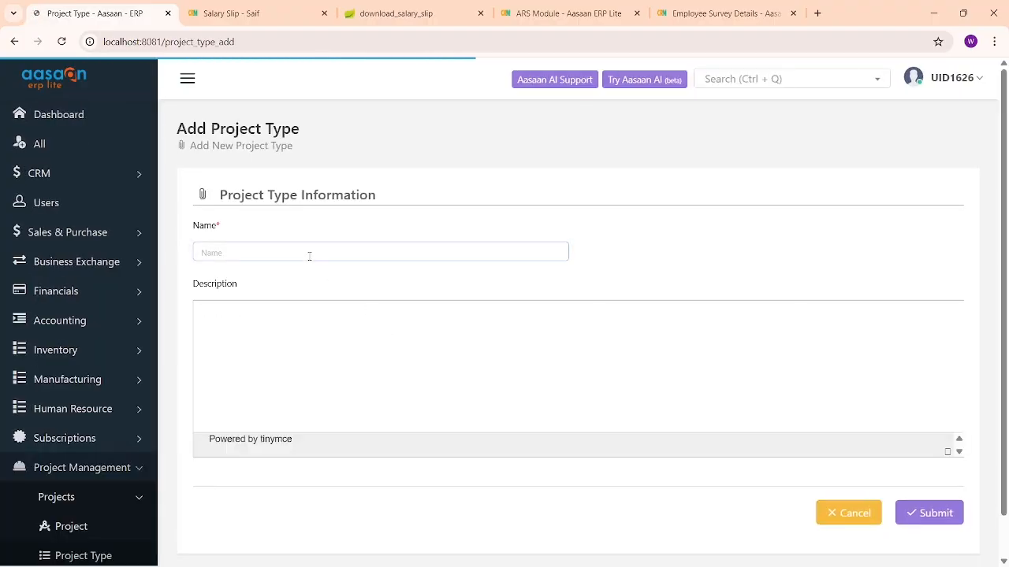
click(309, 252)
text(cONS)
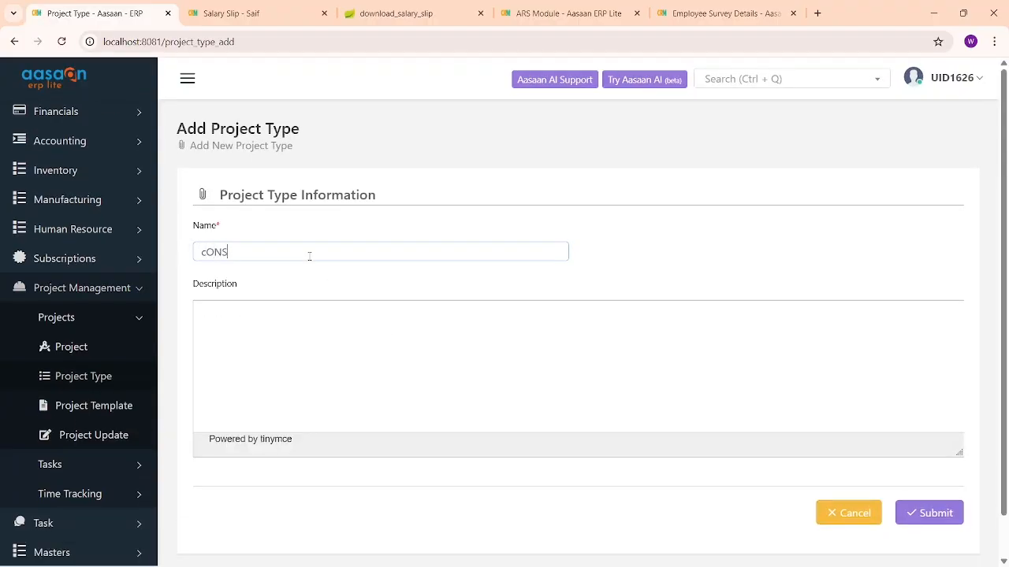
text(ON)
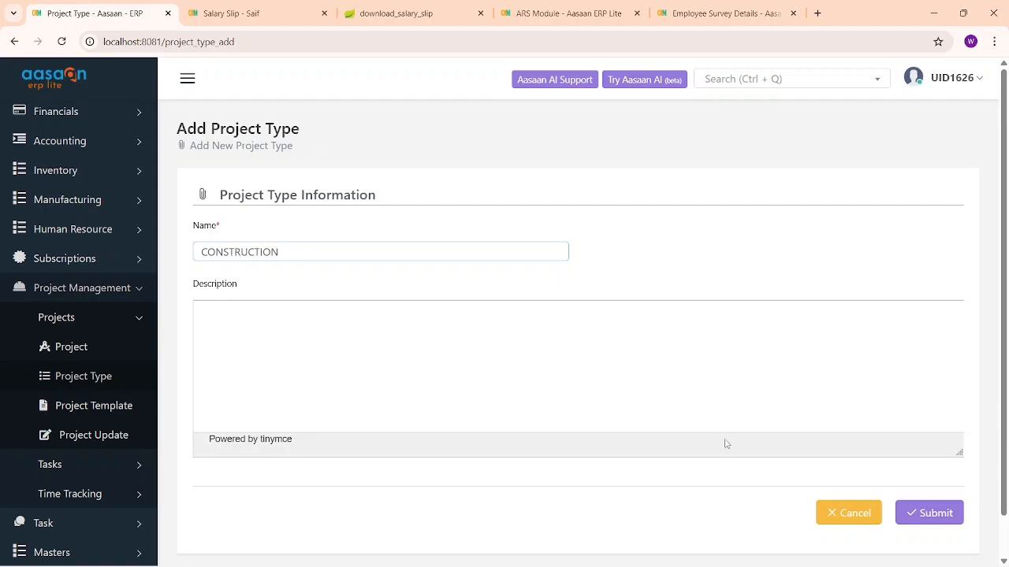
click(960, 511)
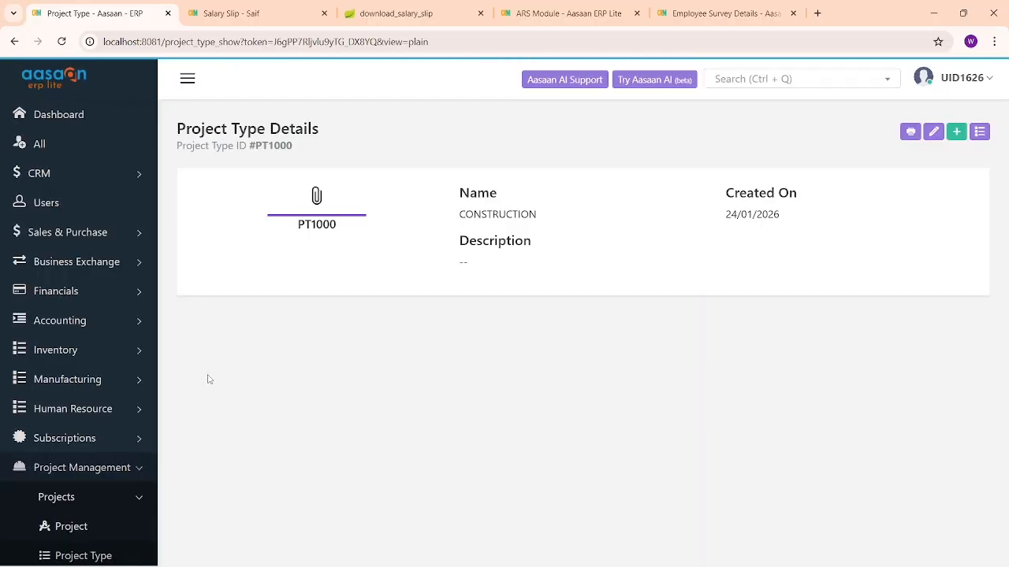
Set the Construction project template's Project Type to CONSTRUCTION and submit the update.
scroll(101, 376, down, 3)
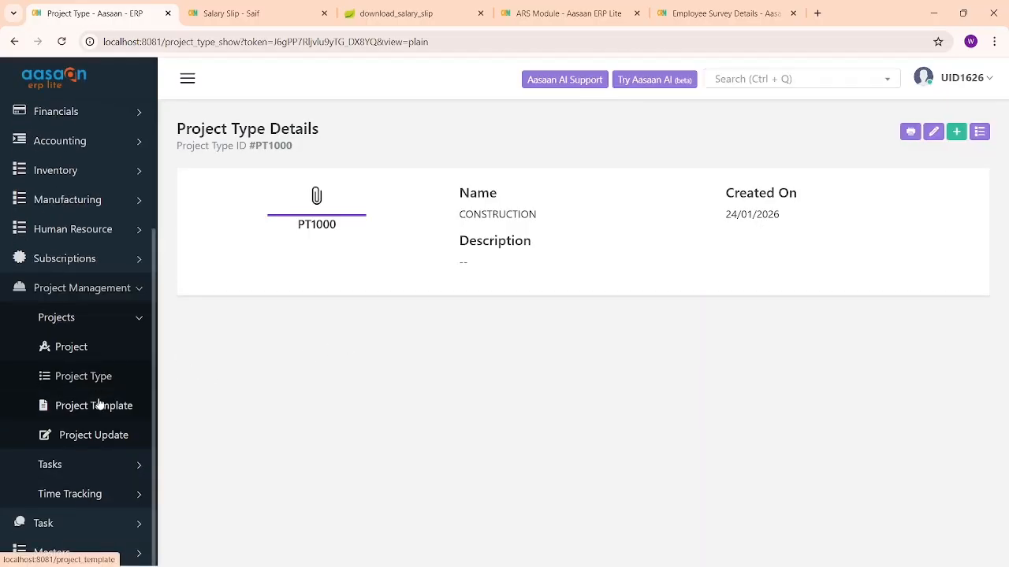
click(99, 403)
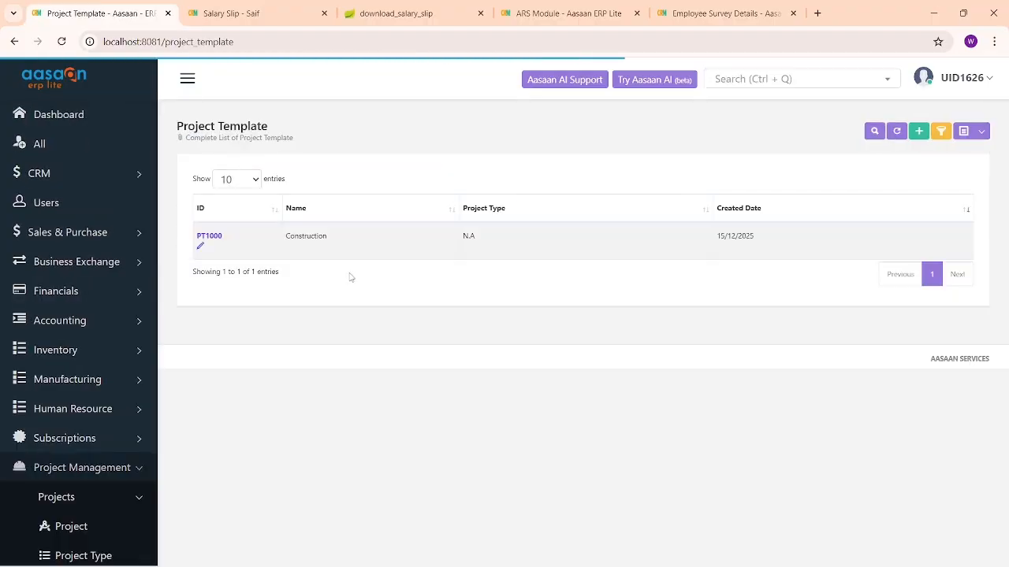
click(200, 246)
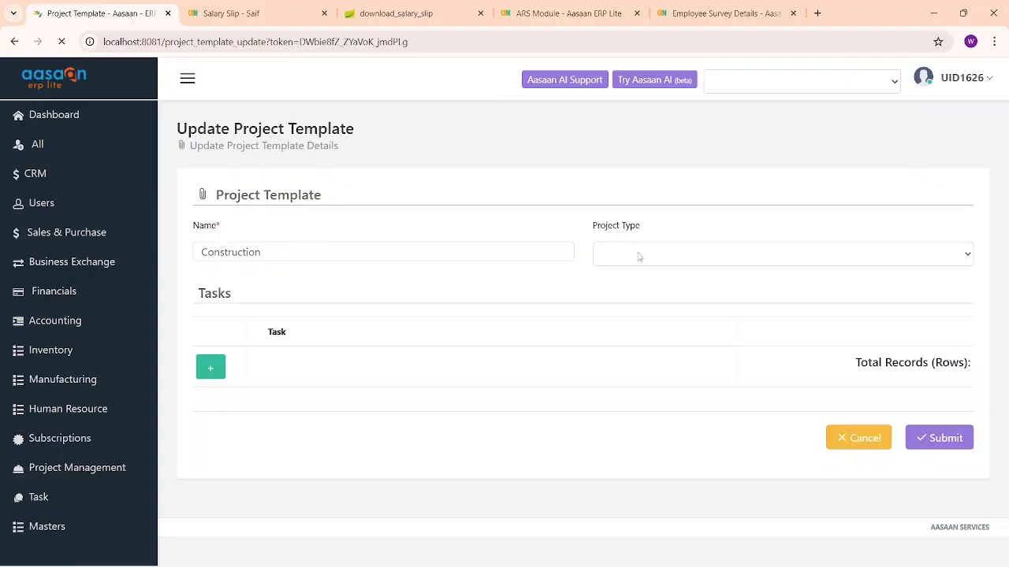
click(650, 252)
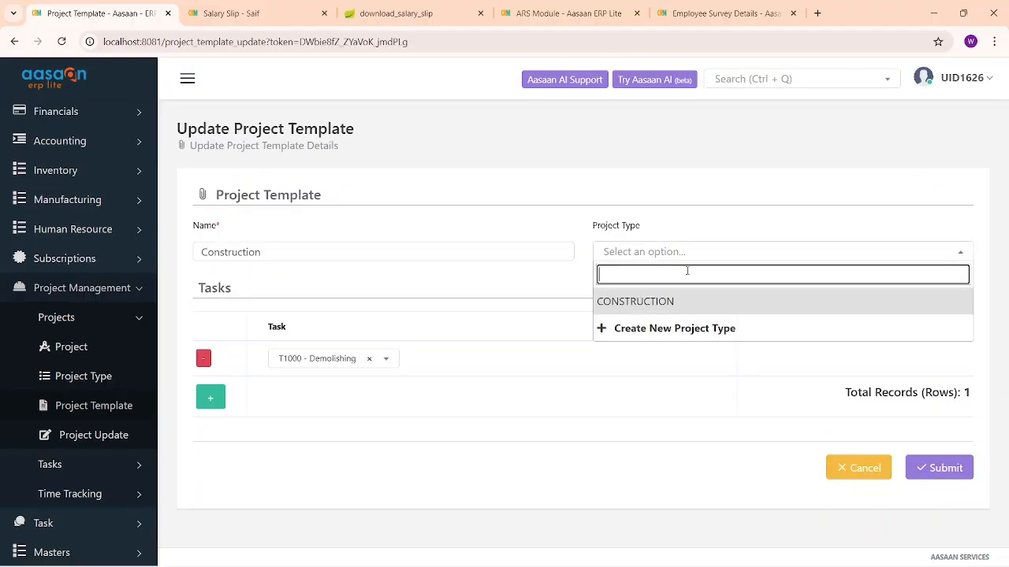
click(672, 300)
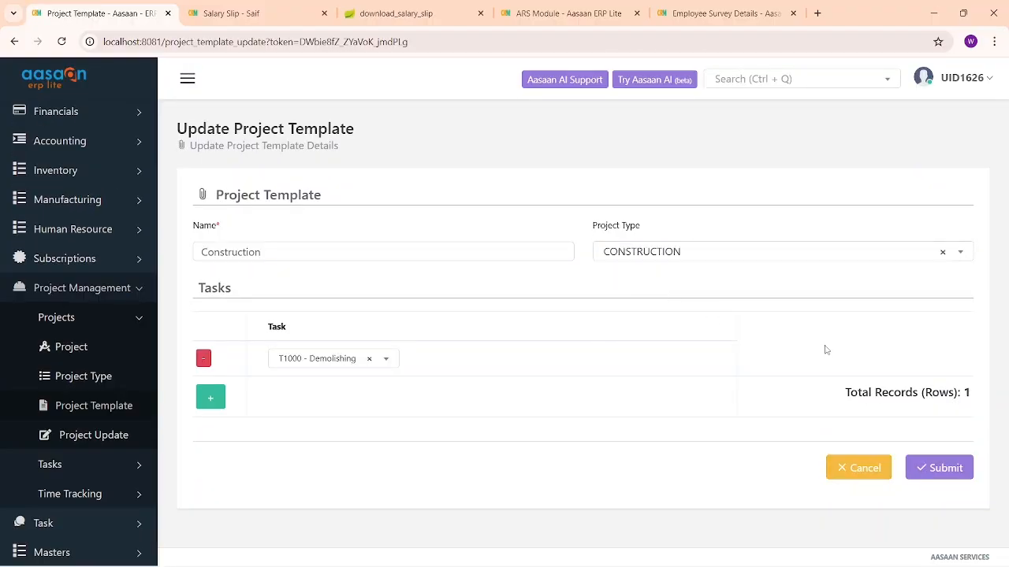
click(938, 468)
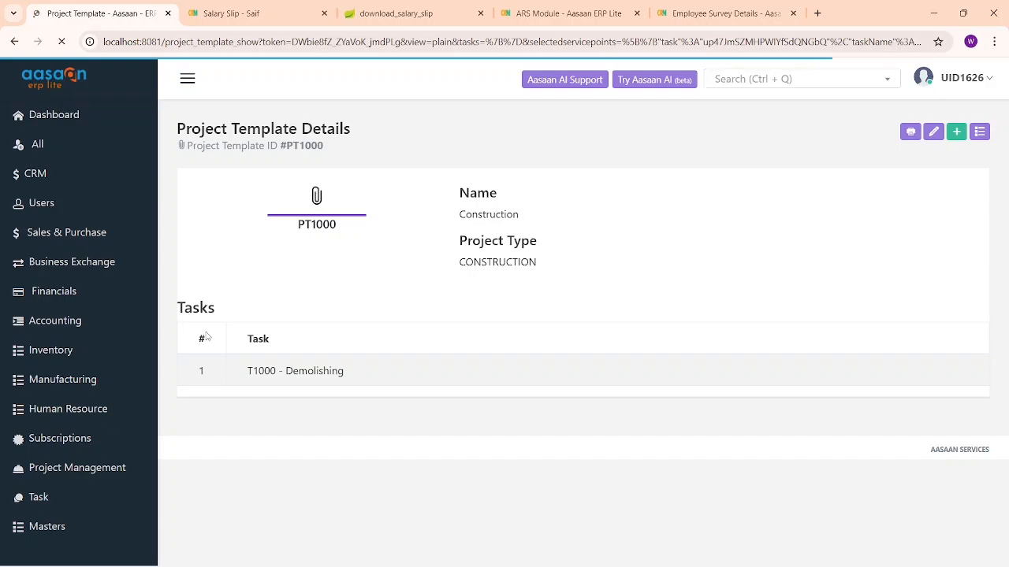
Start a new project from the Project list and name it CONSTRUCTION 1.
scroll(117, 387, down, 3)
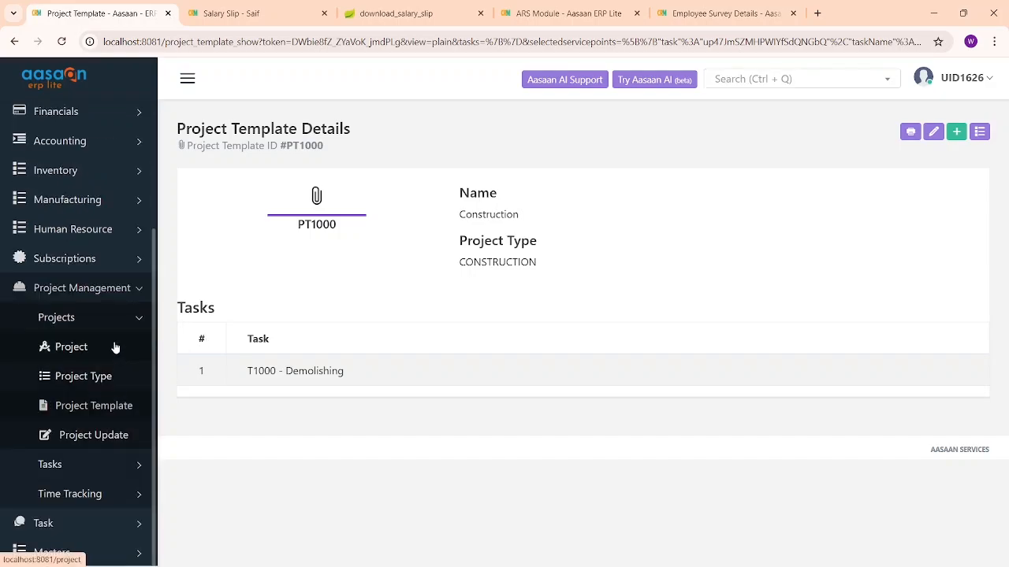
click(112, 345)
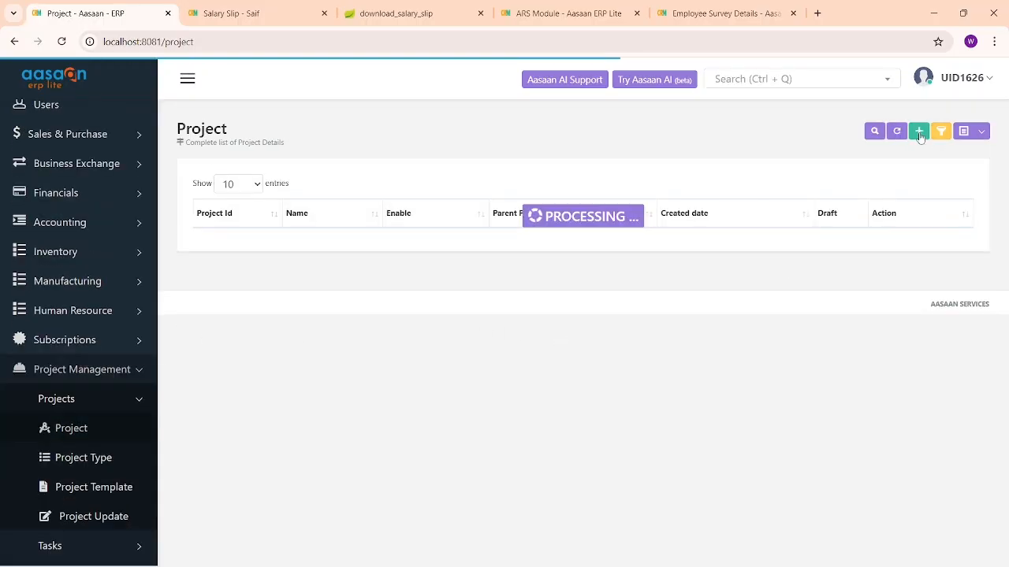
click(918, 132)
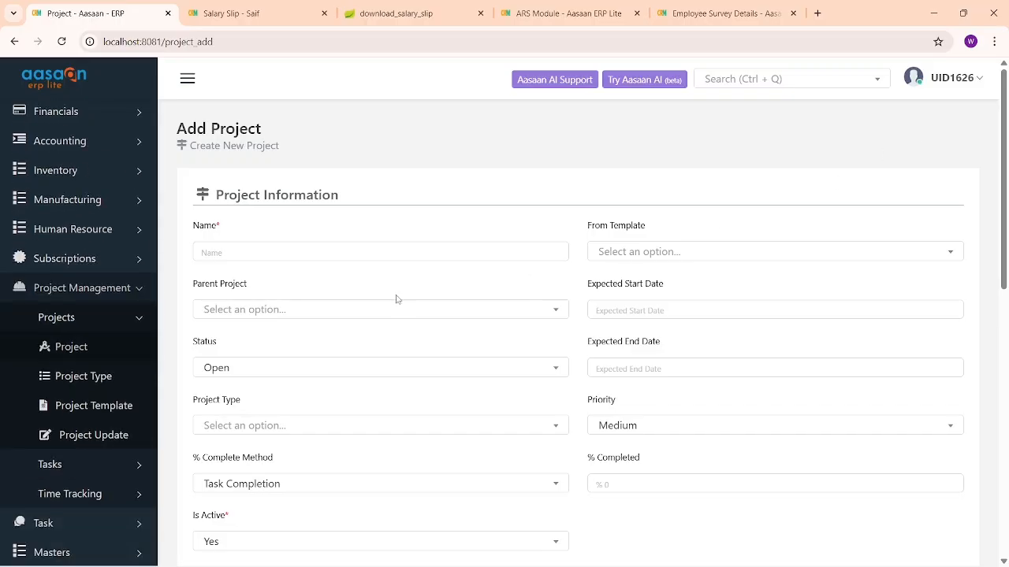
click(358, 246)
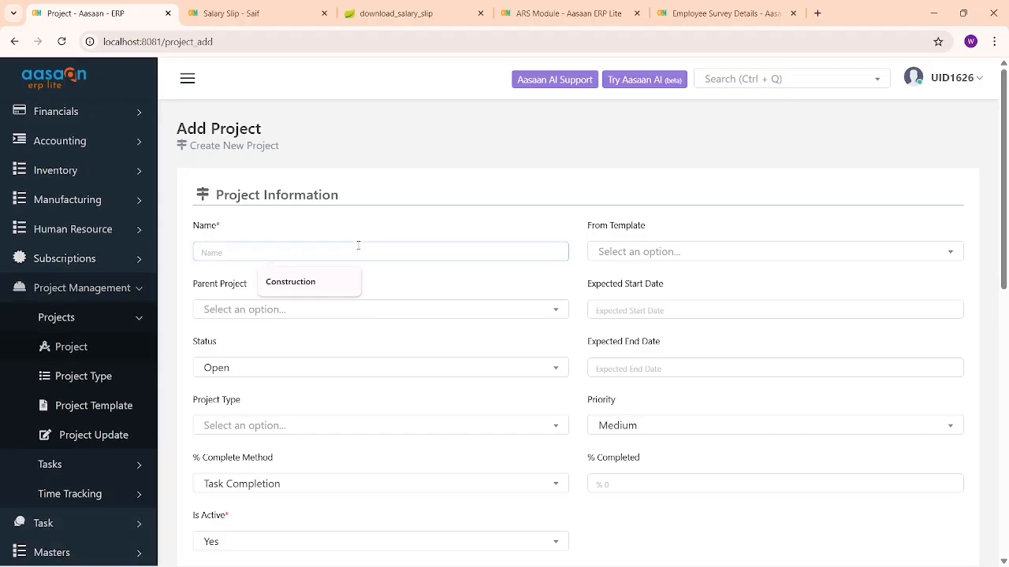
text(c)
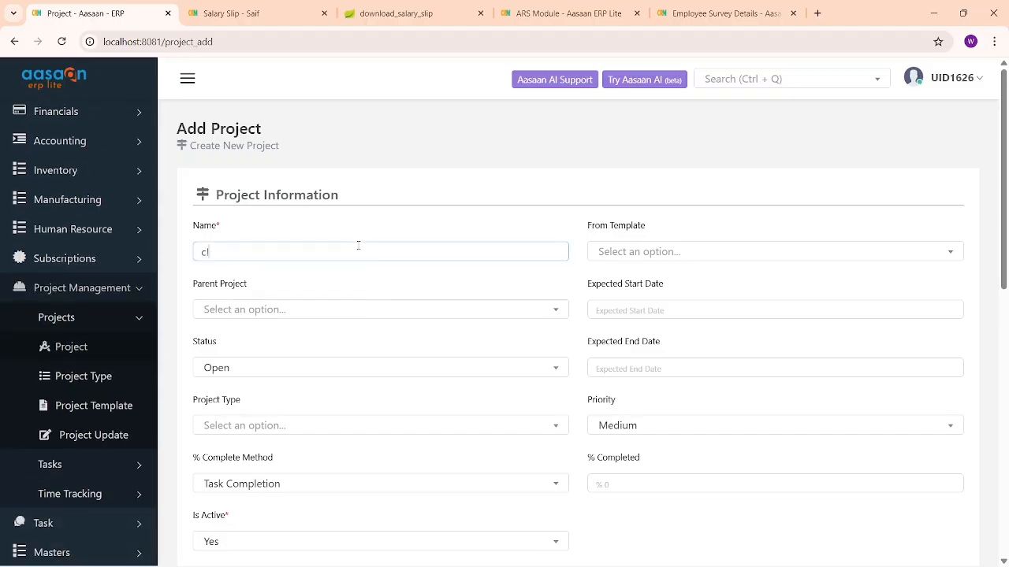
text(ON)
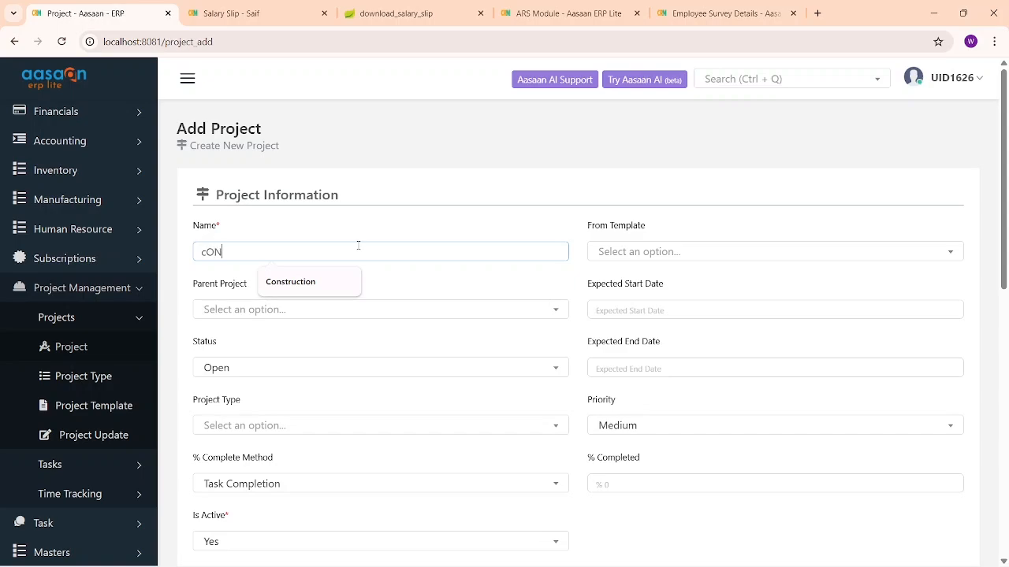
key(BackSpace)
text(CONSTUCTIO)
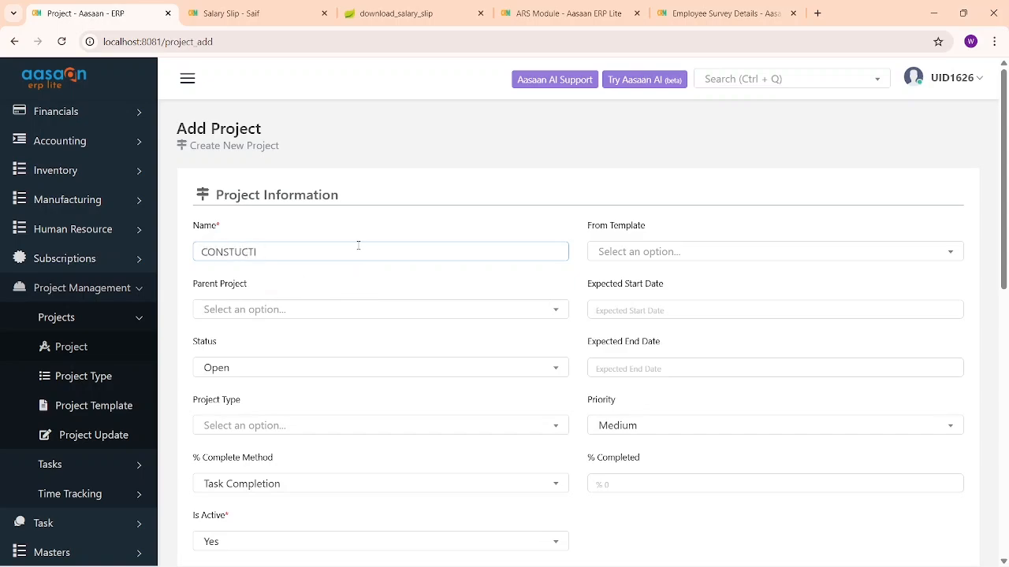
key(BackSpace)
text(R)
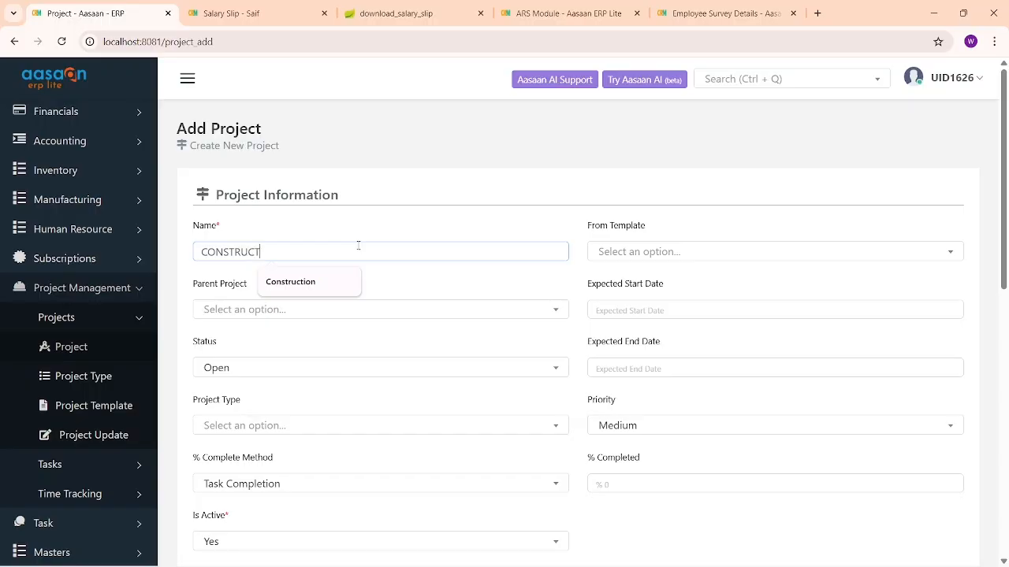
text(UCTION 1)
Base the project on the Construction template and set both its expected start and end dates to 24/01/2026.
click(661, 251)
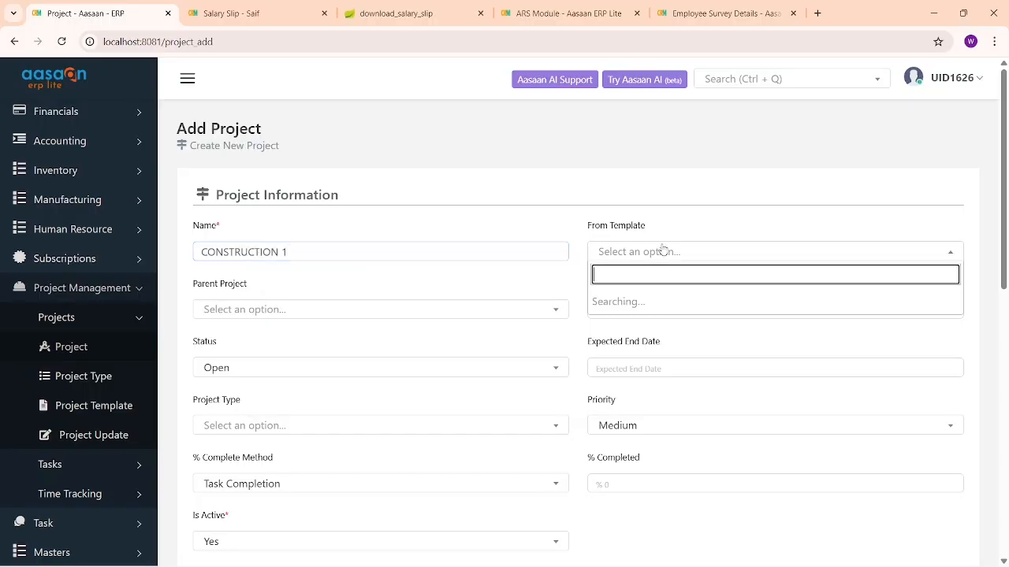
click(657, 301)
scroll(659, 301, down, 1)
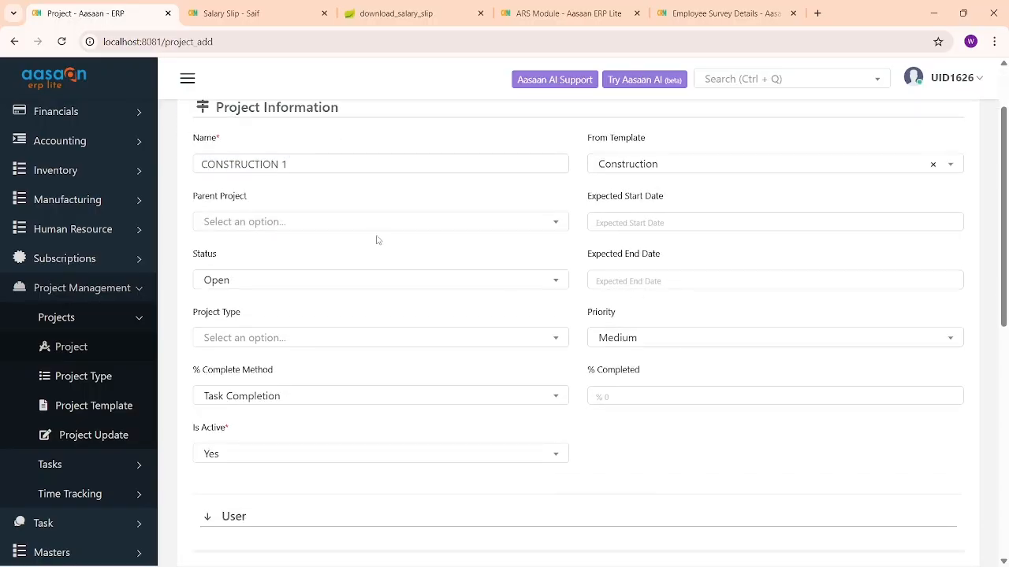
click(637, 220)
click(714, 346)
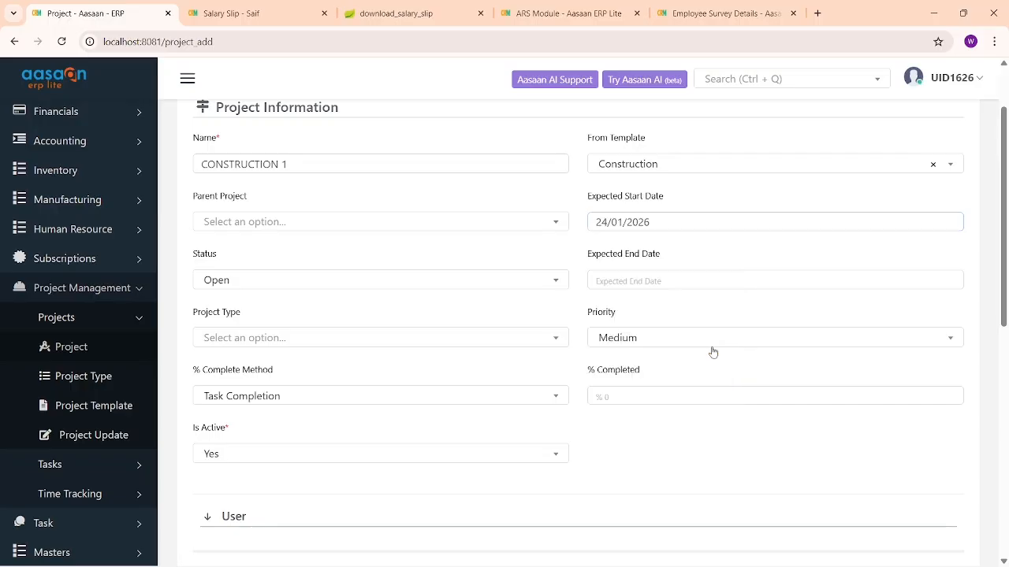
click(664, 277)
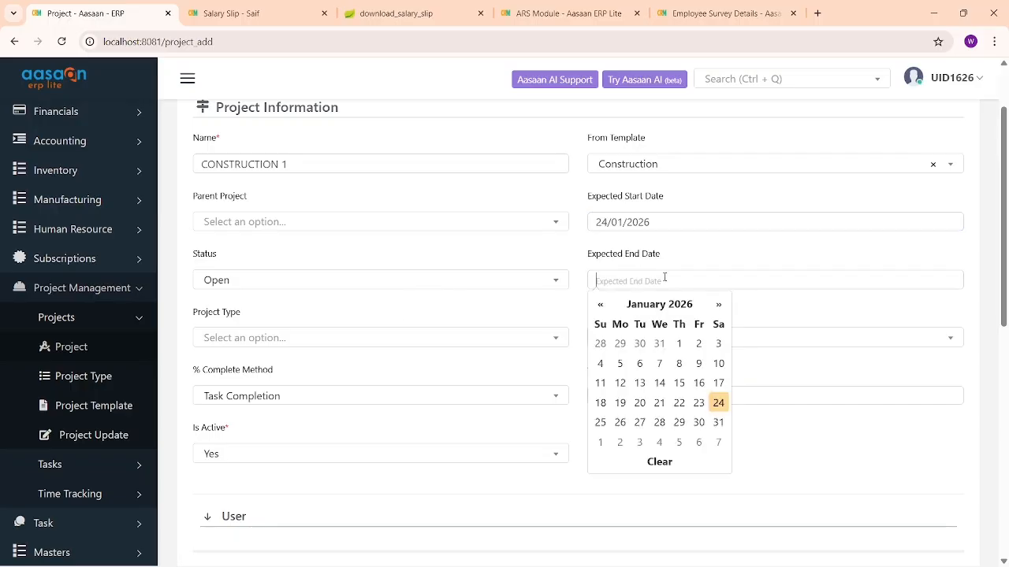
click(720, 403)
Set the new project's Project Type to CONSTRUCTION.
scroll(283, 355, down, 1)
click(283, 250)
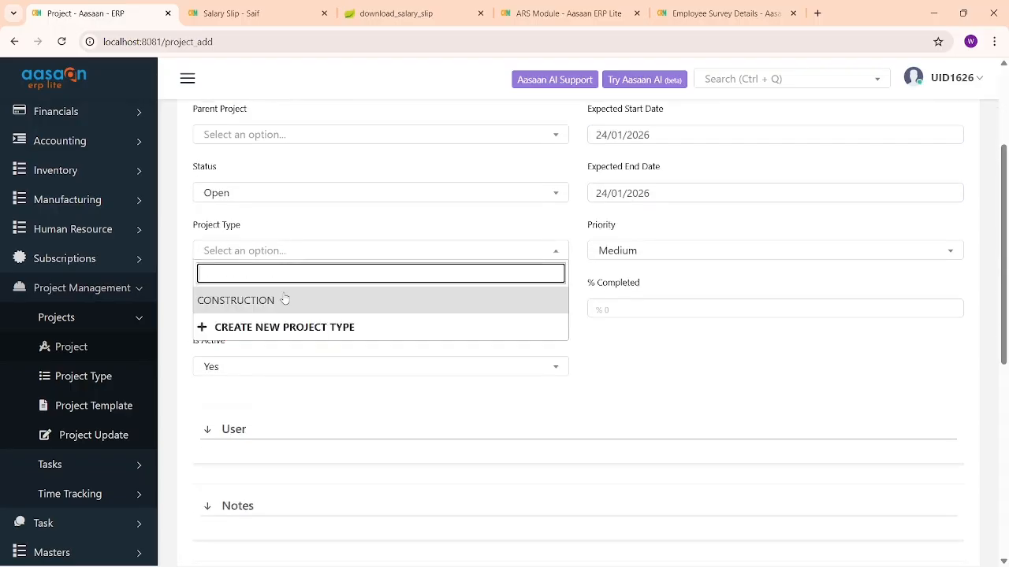
click(284, 299)
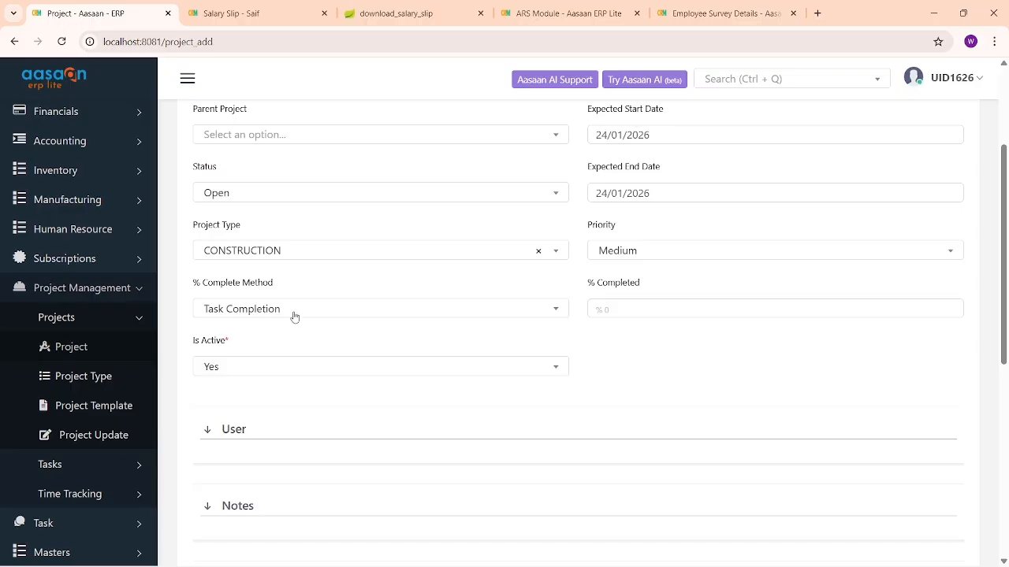
Review the new project's % Complete Method and other general fields, then look over the collapsed sections below them.
scroll(479, 289, up, 1)
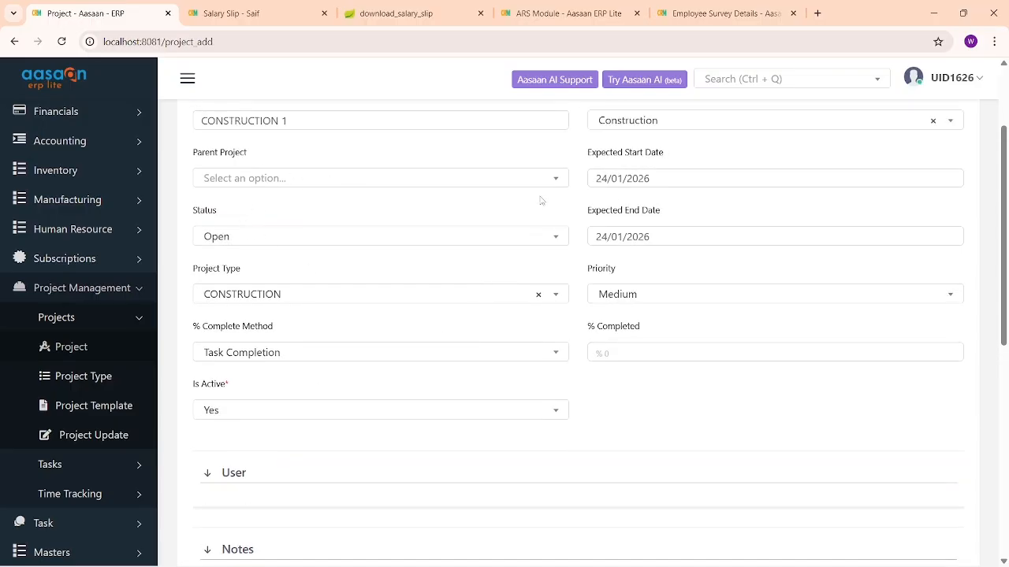
drag(204, 319, 343, 333)
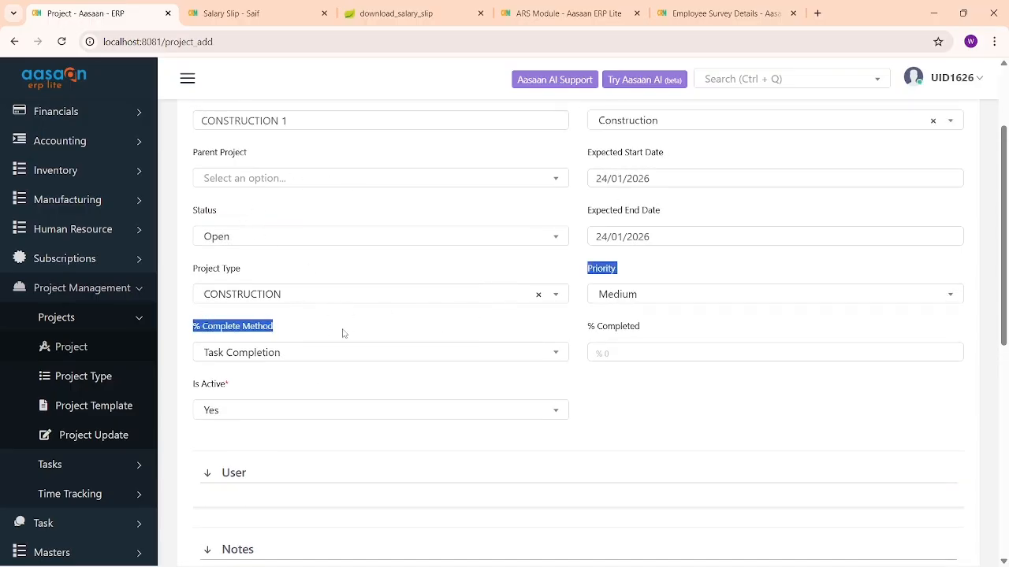
click(733, 391)
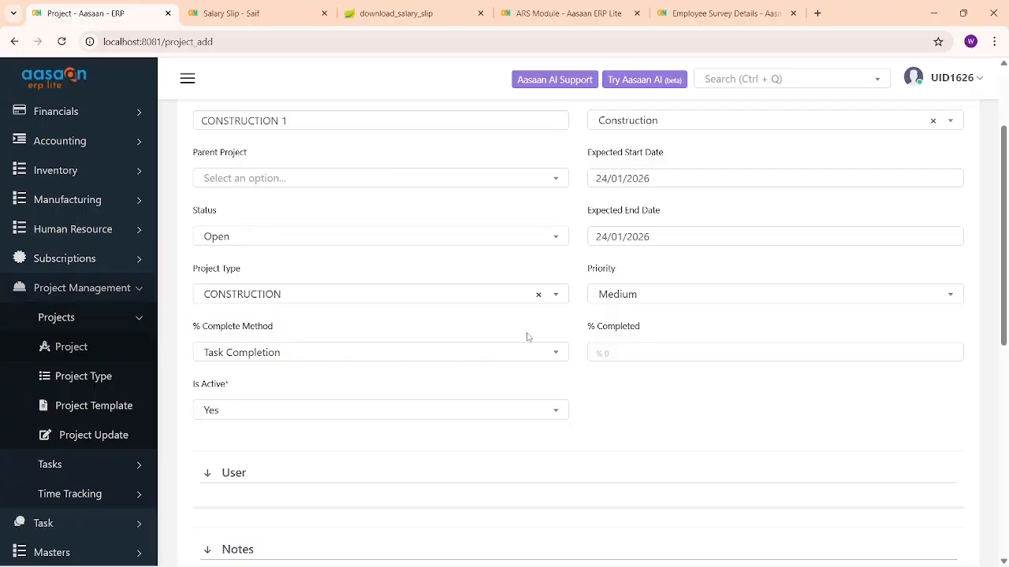
scroll(591, 347, down, 2)
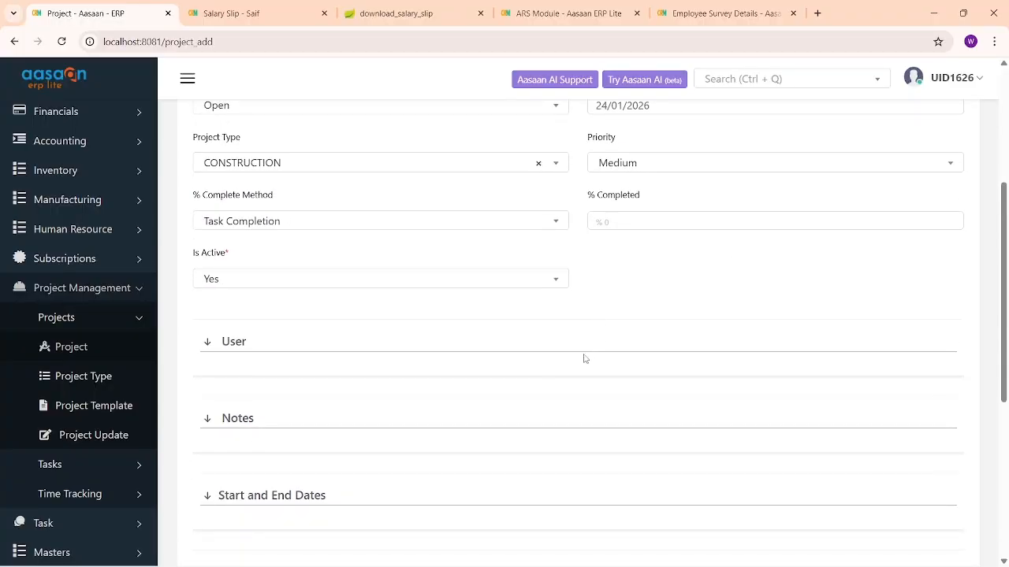
scroll(504, 319, up, 2)
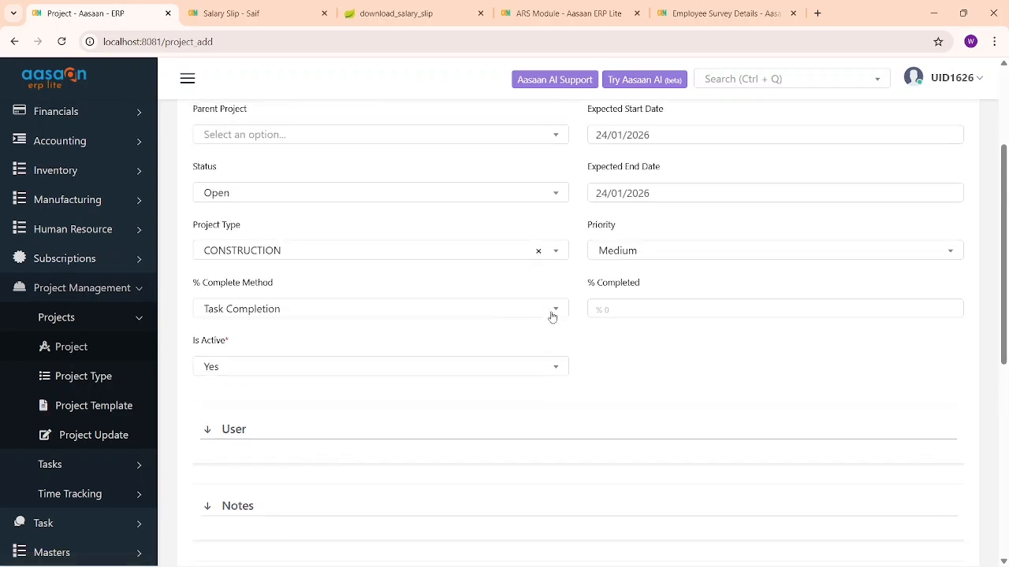
scroll(320, 318, up, 2)
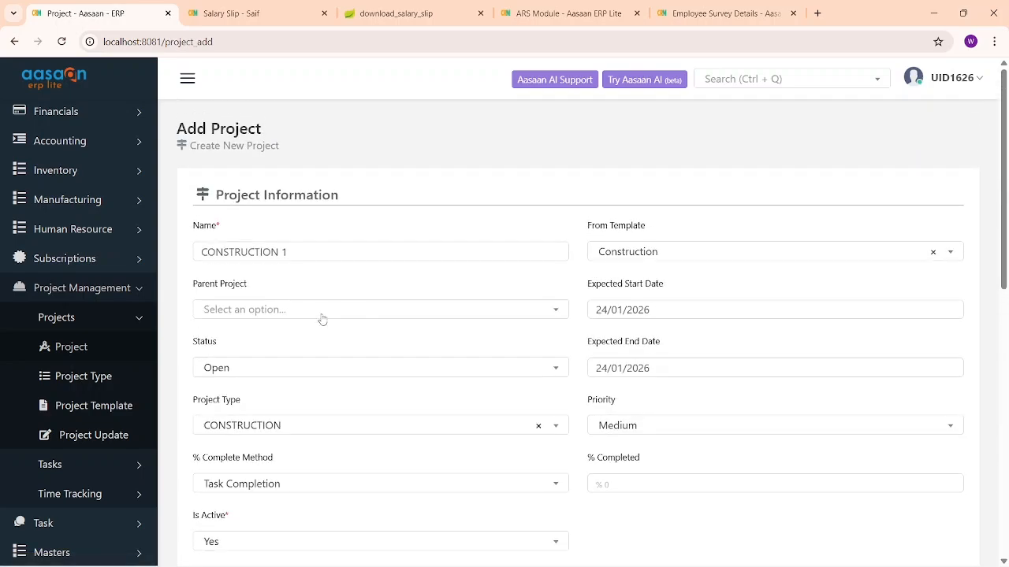
scroll(326, 313, down, 5)
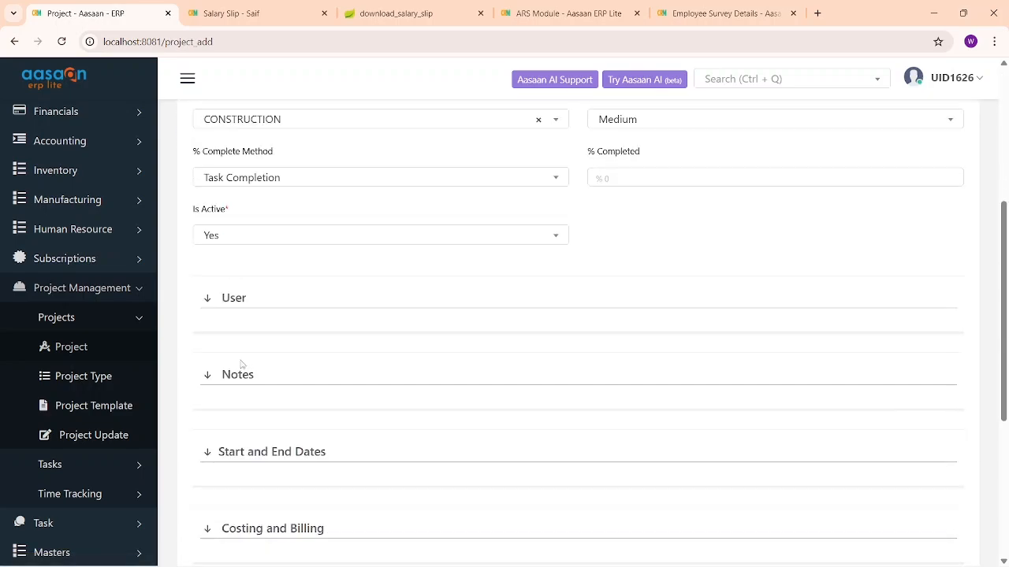
Expand the new project's User section and select a user in its first row.
click(227, 301)
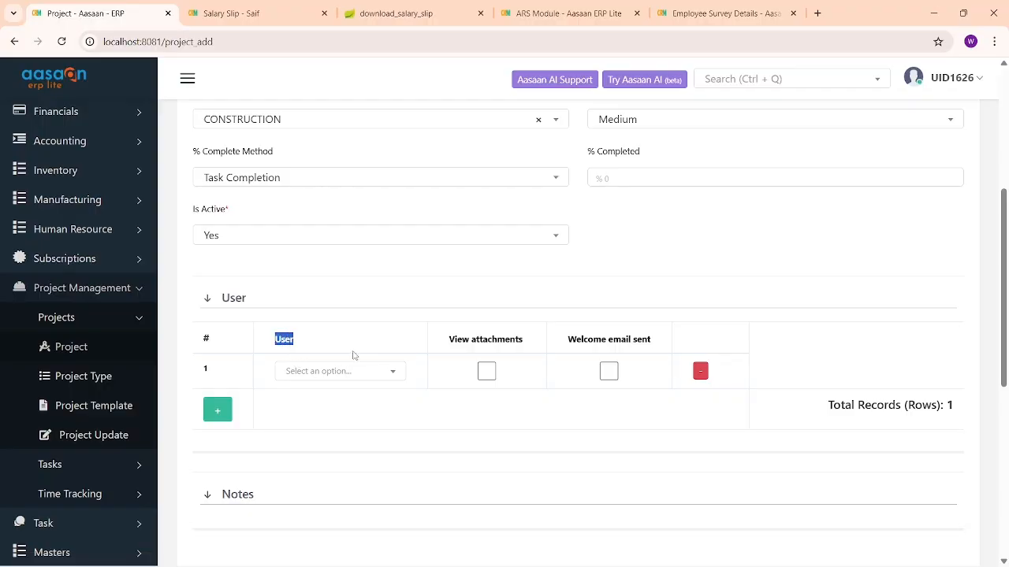
click(363, 373)
click(354, 446)
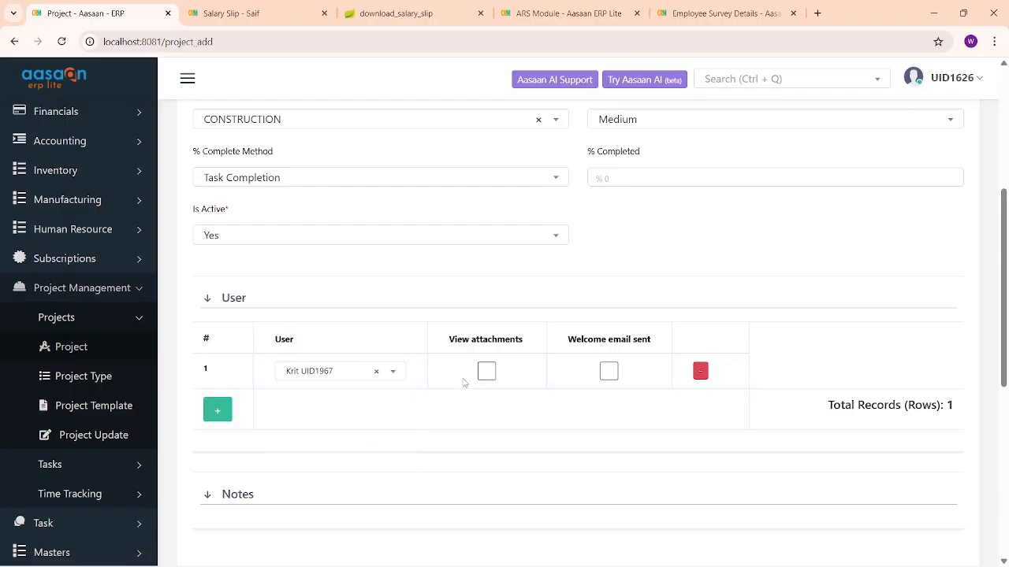
Expand and review the project's Notes, Start and End Dates, Costing and Billing, Margin and Monitor Progress sections.
scroll(389, 360, down, 3)
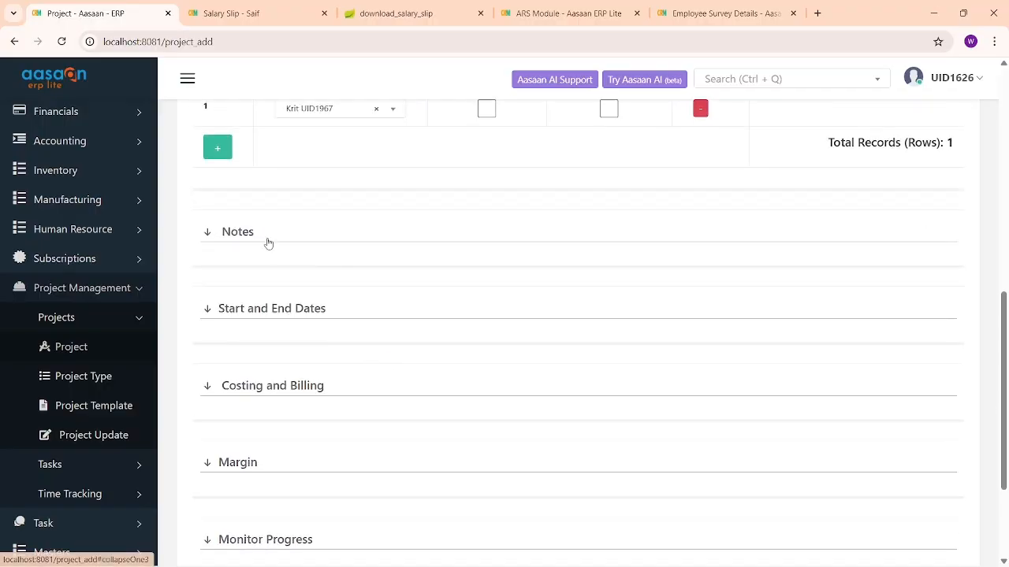
scroll(268, 244, up, 1)
click(249, 284)
scroll(260, 299, down, 3)
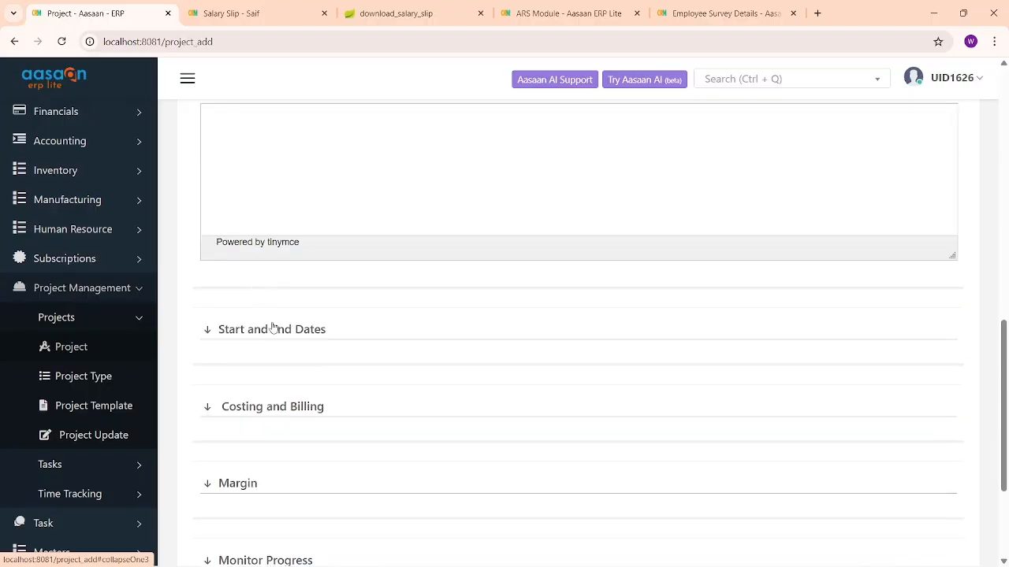
click(277, 335)
scroll(281, 338, down, 3)
click(313, 250)
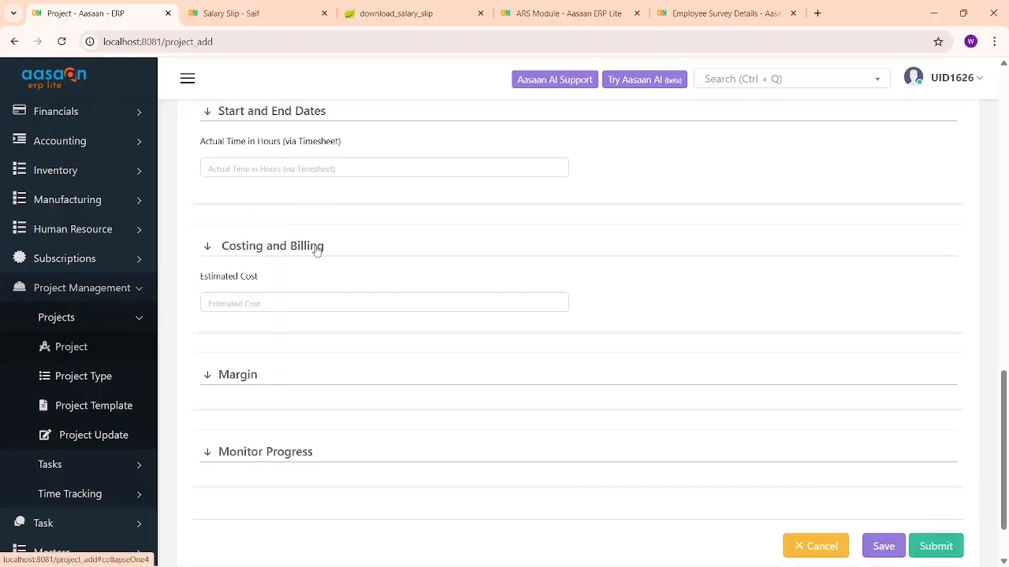
click(269, 382)
scroll(349, 376, down, 2)
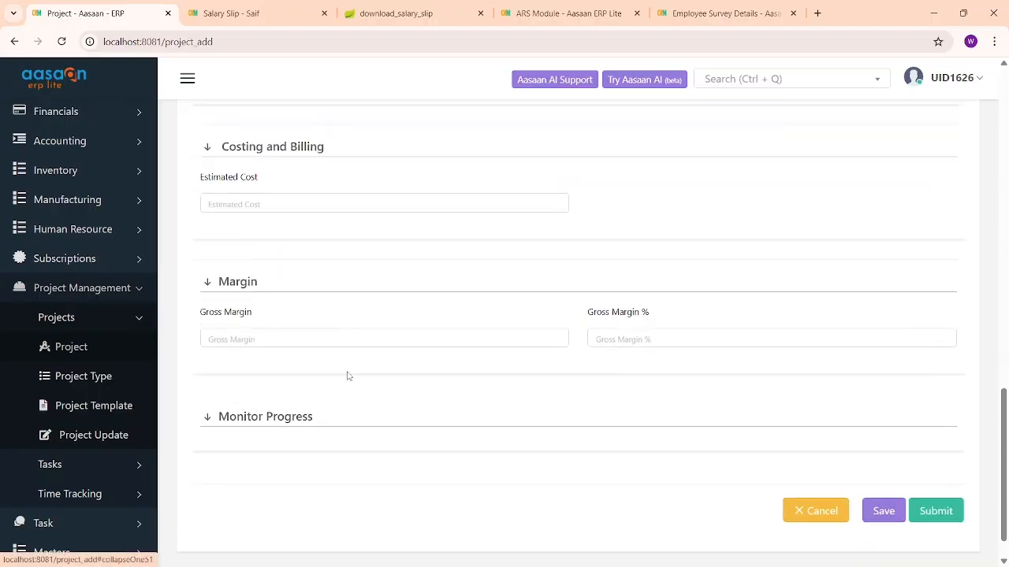
click(304, 375)
scroll(334, 342, down, 1)
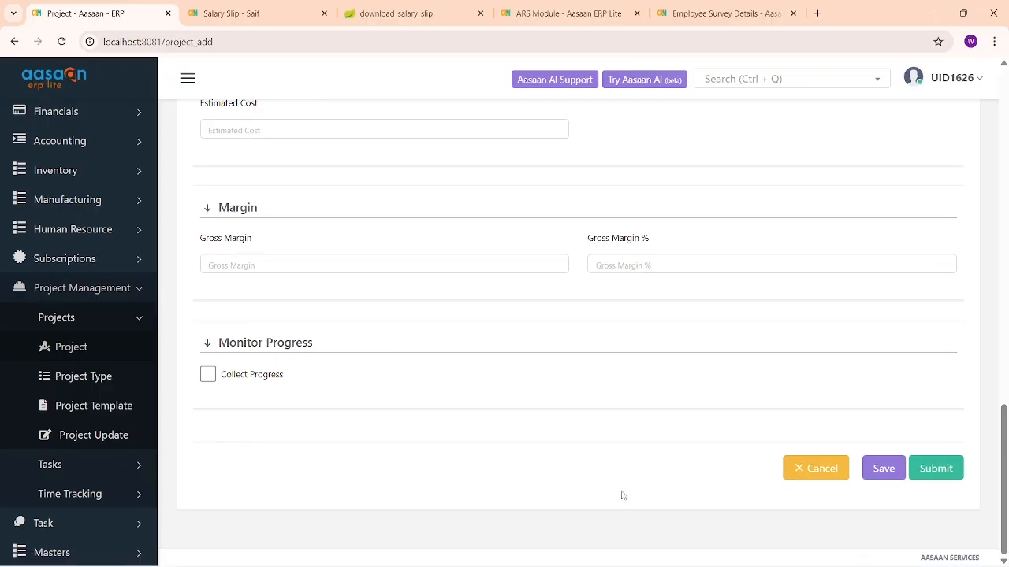
Submit the CONSTRUCTION 1 project and create its project tasks.
click(920, 468)
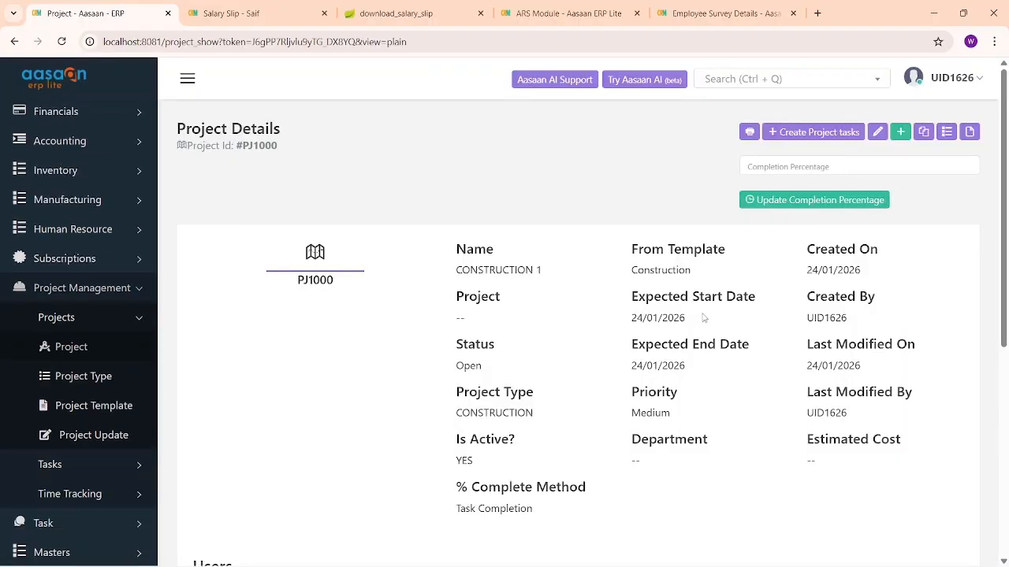
click(807, 135)
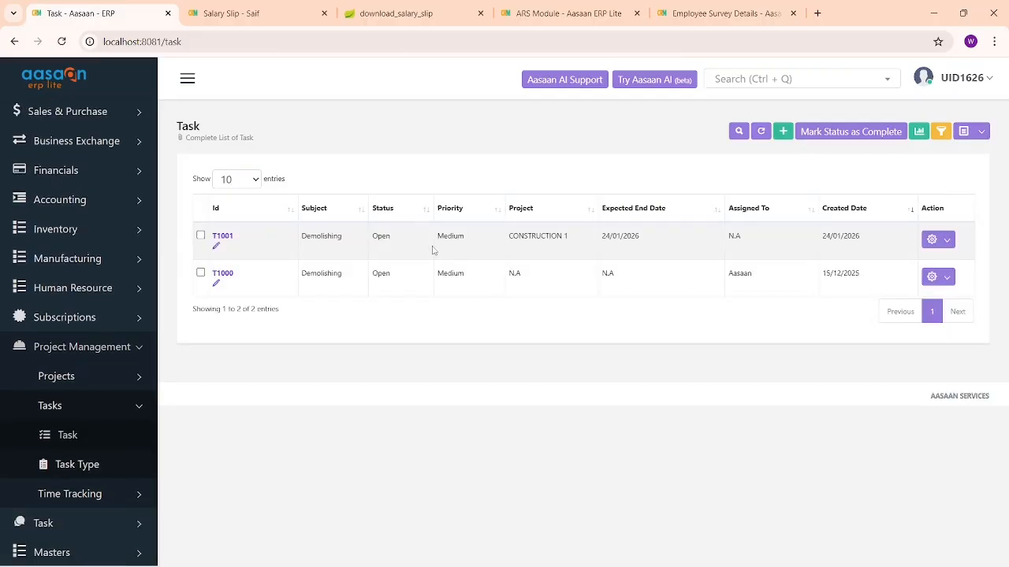
In the Task list, mark CONSTRUCTION 1's Demolishing task T1001 as complete and confirm the change.
drag(573, 246, 501, 240)
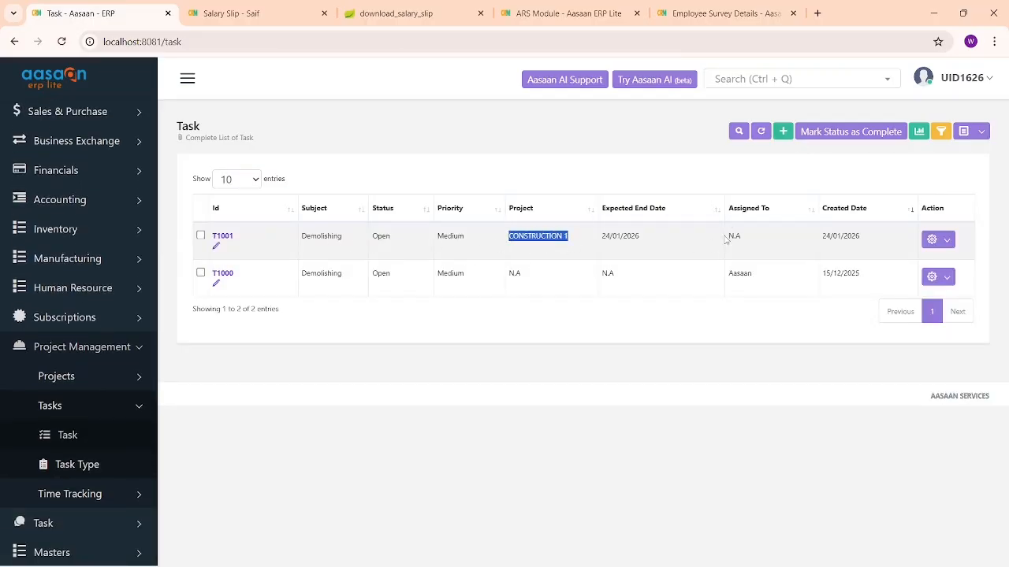
drag(725, 238, 497, 236)
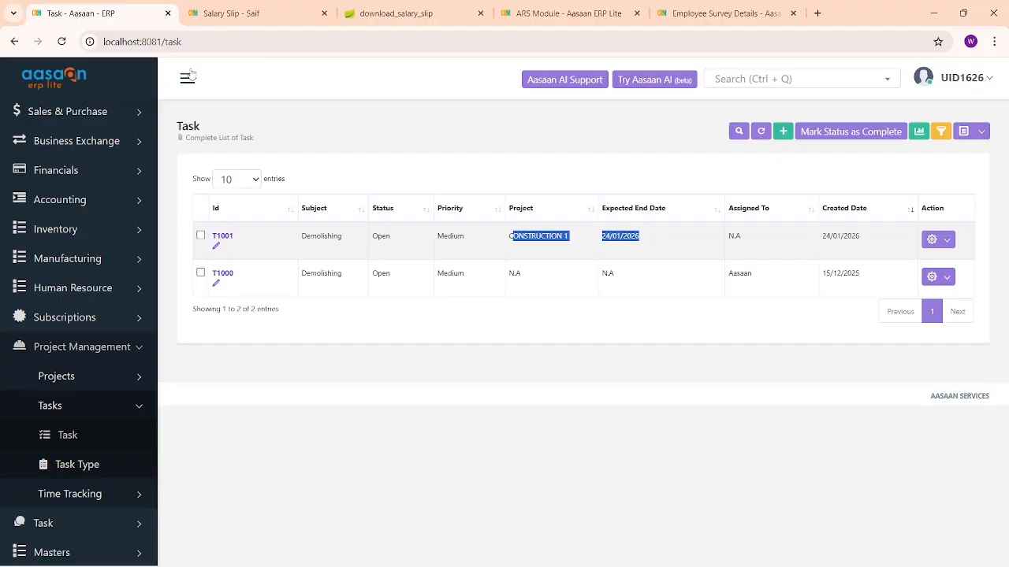
click(200, 236)
click(859, 132)
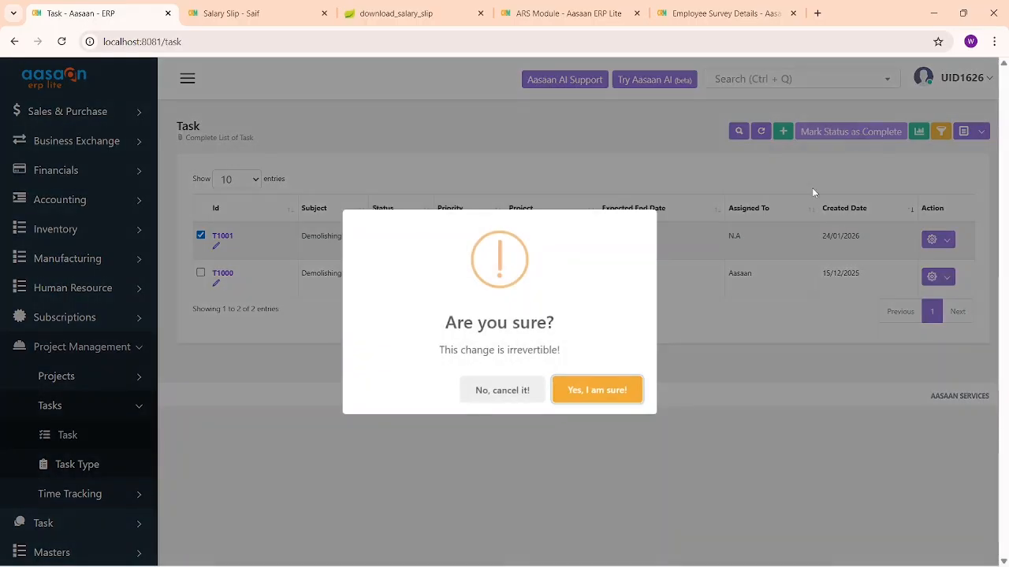
click(590, 389)
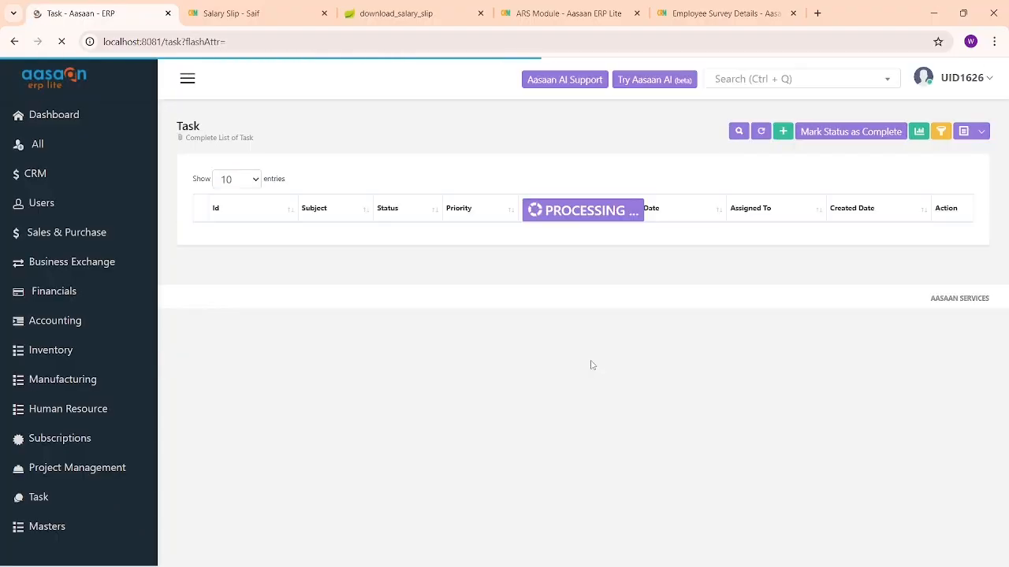
drag(376, 236, 408, 237)
Open CONSTRUCTION 1 from the Project list, update its completion percentage to 100, and look over its details.
click(127, 377)
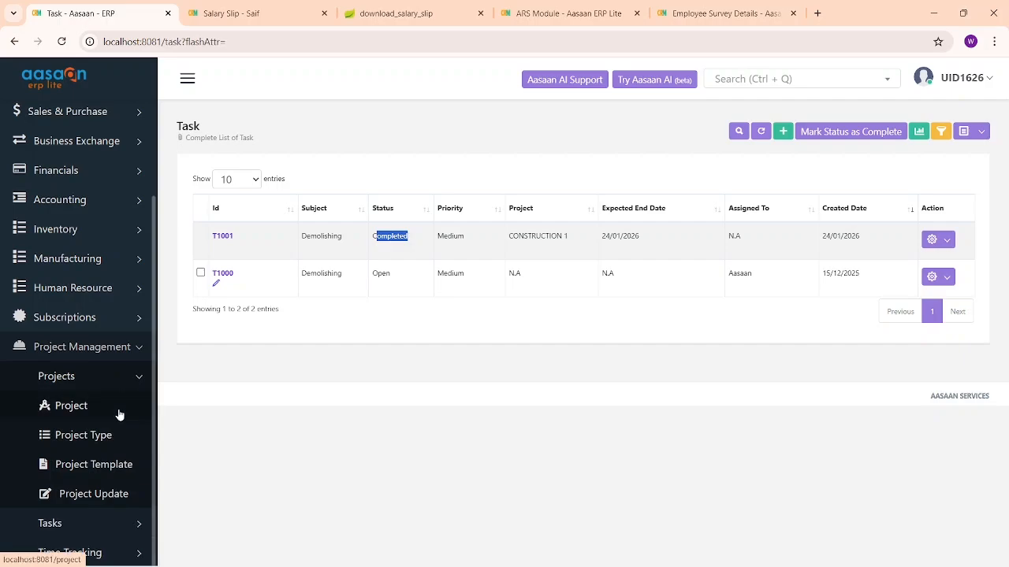
click(123, 408)
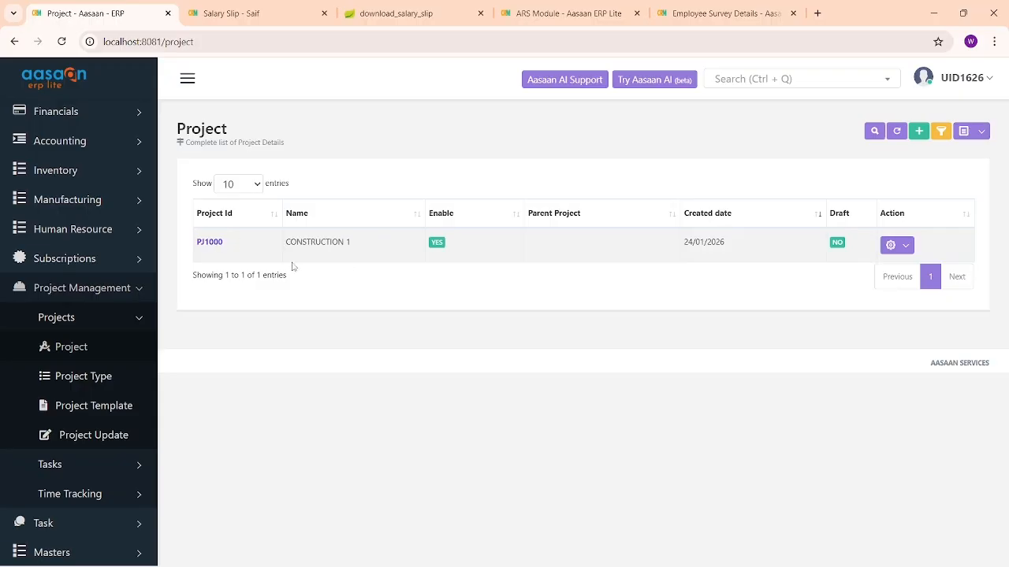
click(209, 242)
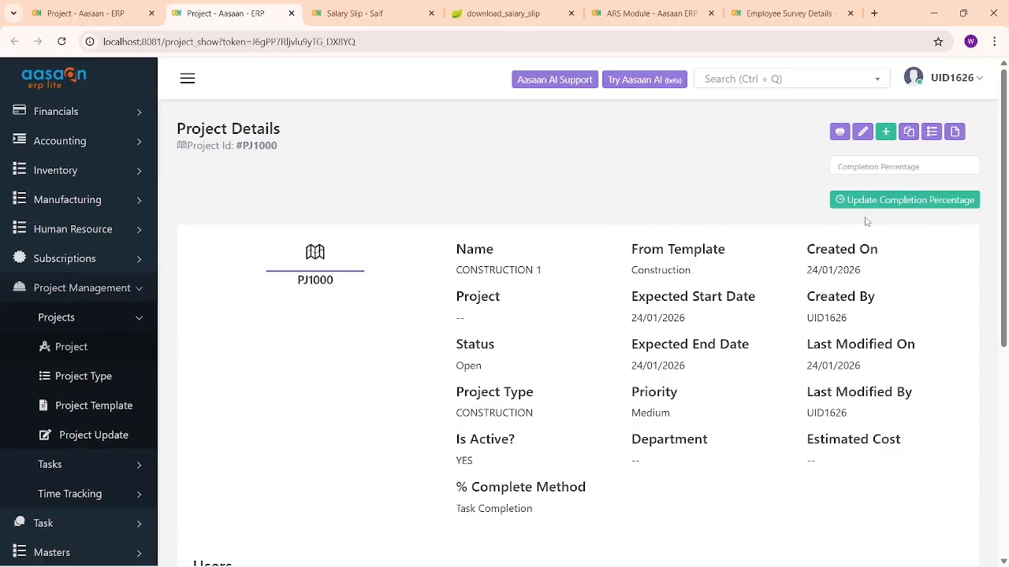
click(899, 169)
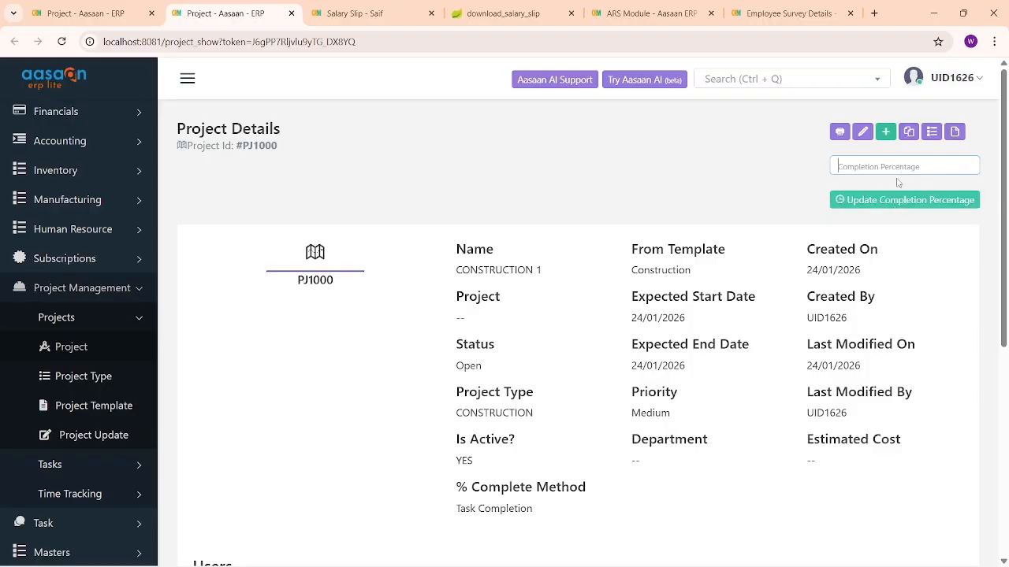
text(1)
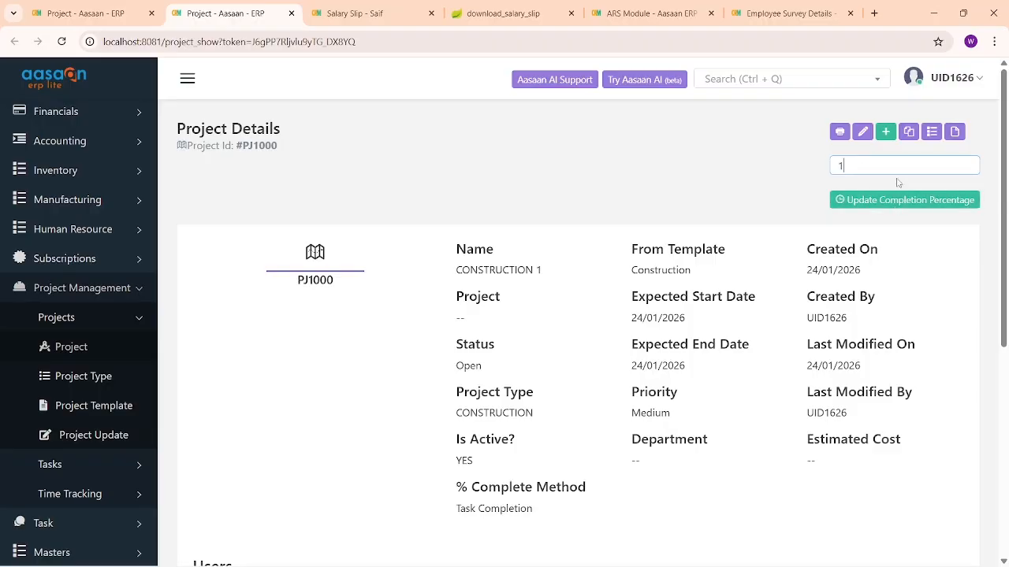
text(00)
click(898, 200)
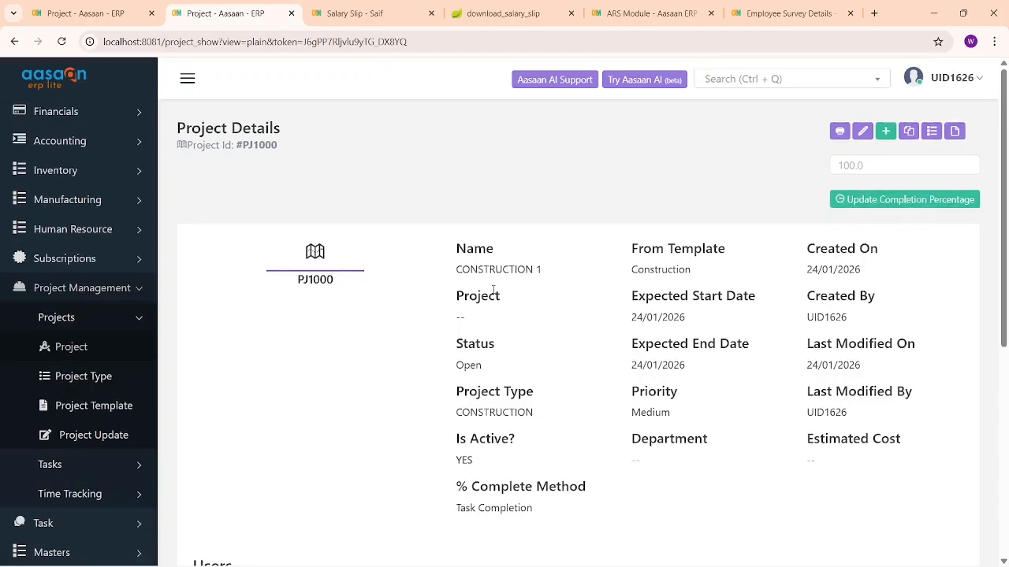
scroll(497, 296, down, 2)
scroll(498, 296, down, 3)
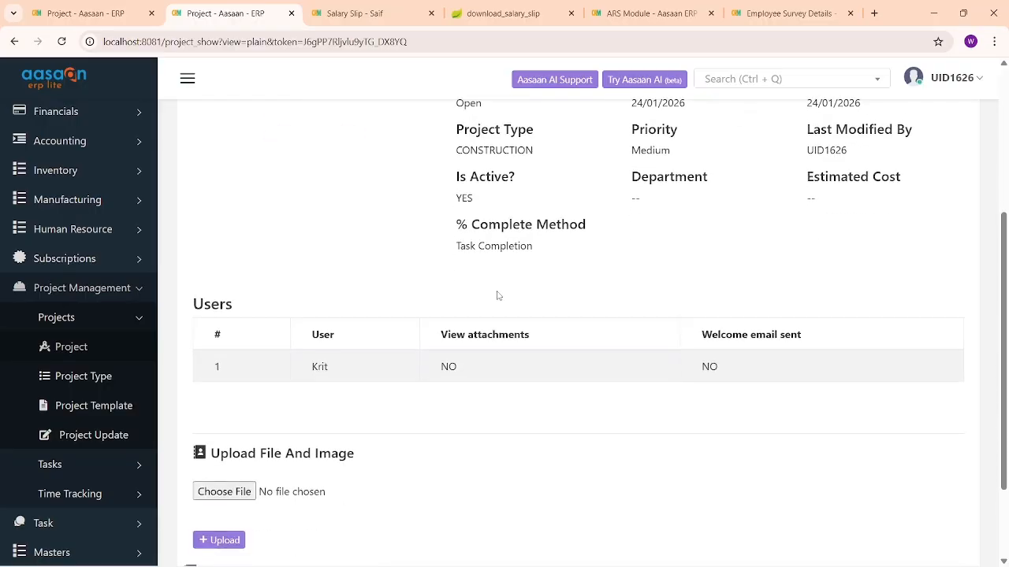
scroll(681, 283, up, 5)
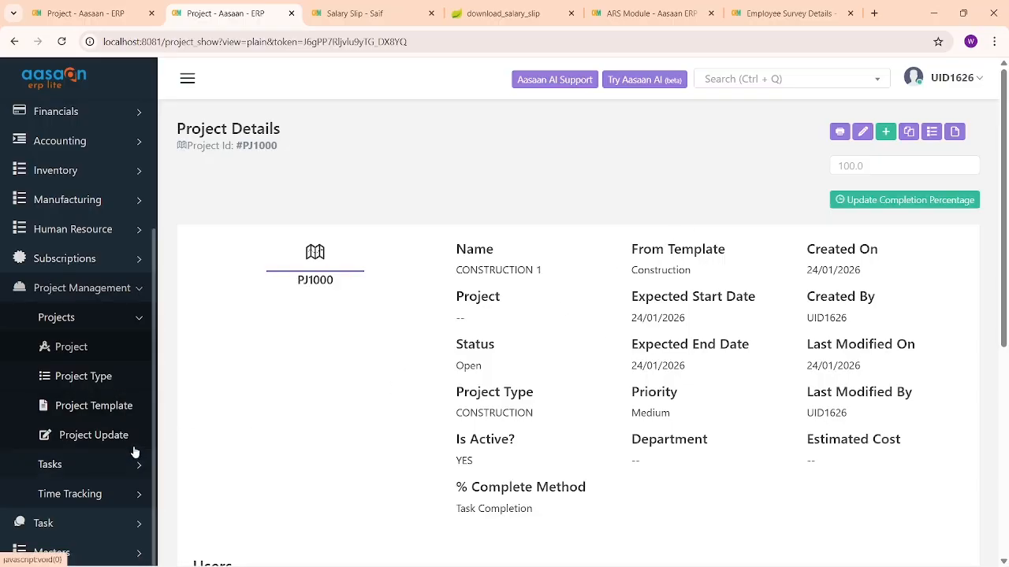
Start a new timesheet under Time Tracking and set its project to CONSTRUCTION 1.
click(138, 321)
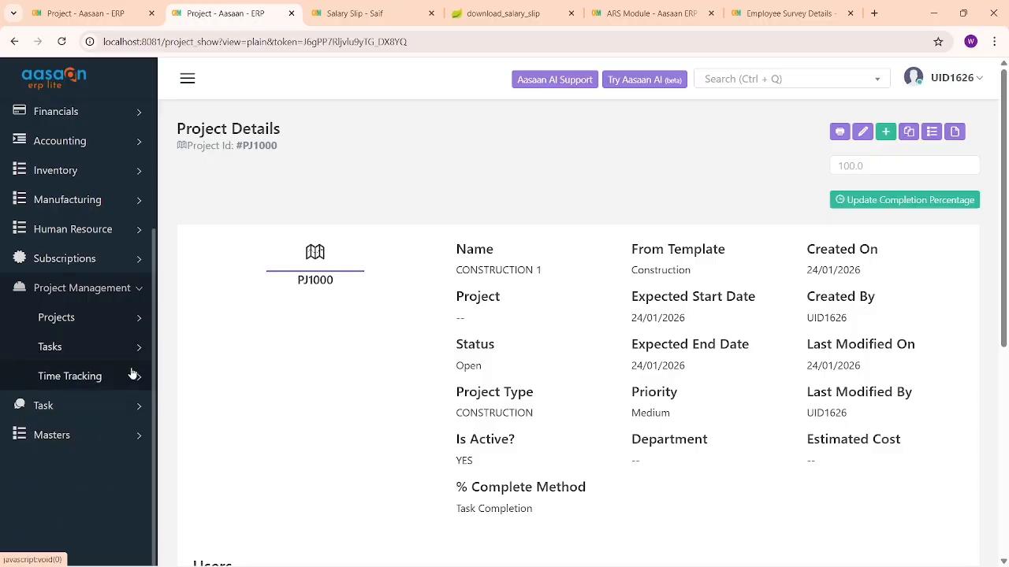
click(135, 382)
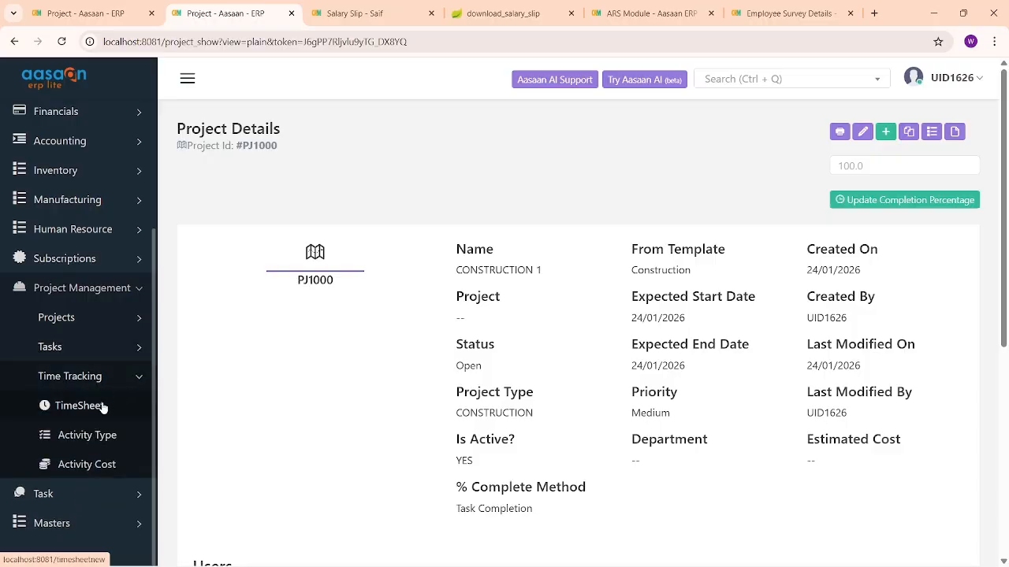
click(103, 406)
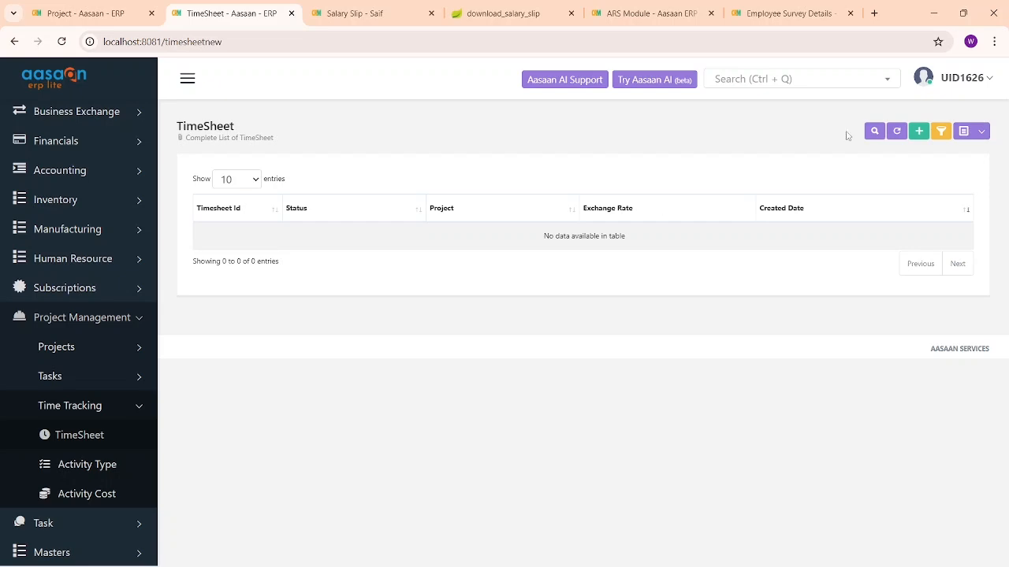
click(919, 133)
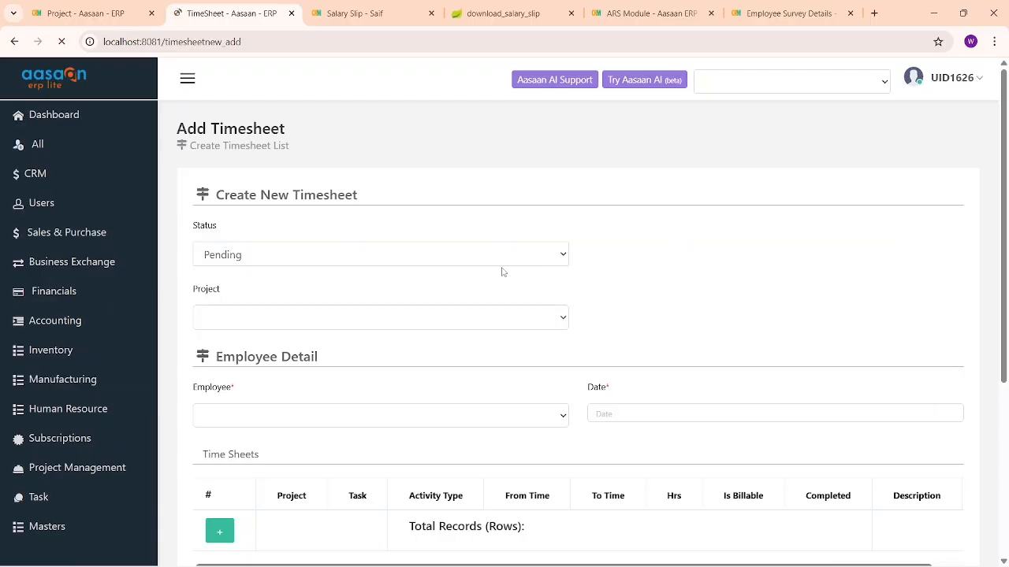
click(232, 312)
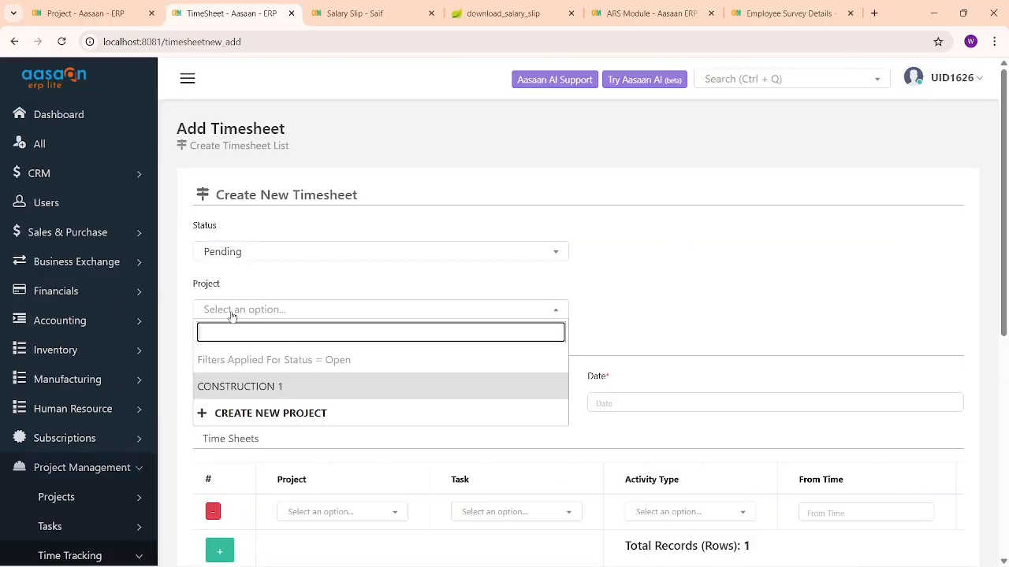
click(242, 386)
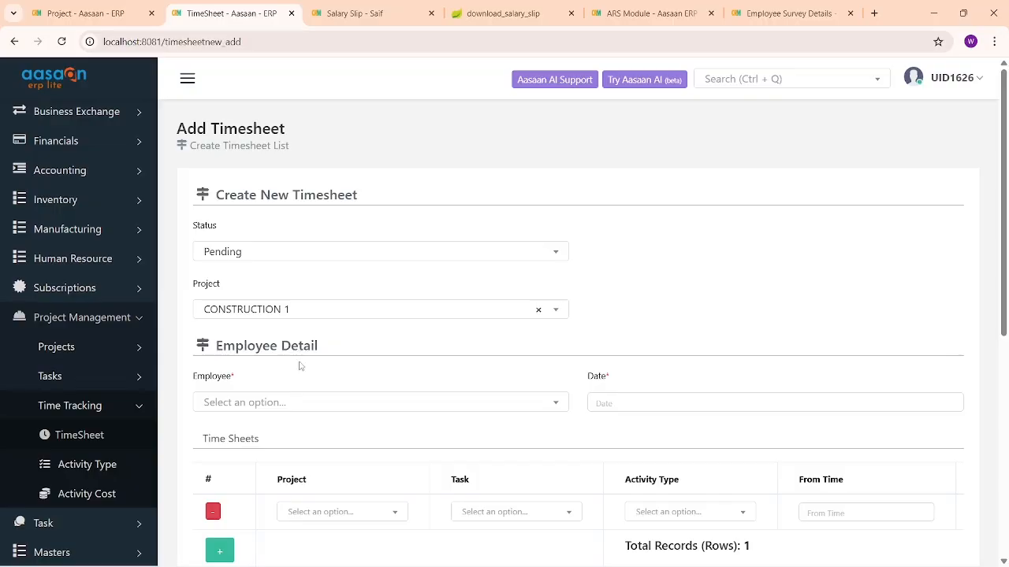
Search for and select the timesheet's employee, and set the first Time Sheets row's project to CONSTRUCTION 1.
click(239, 405)
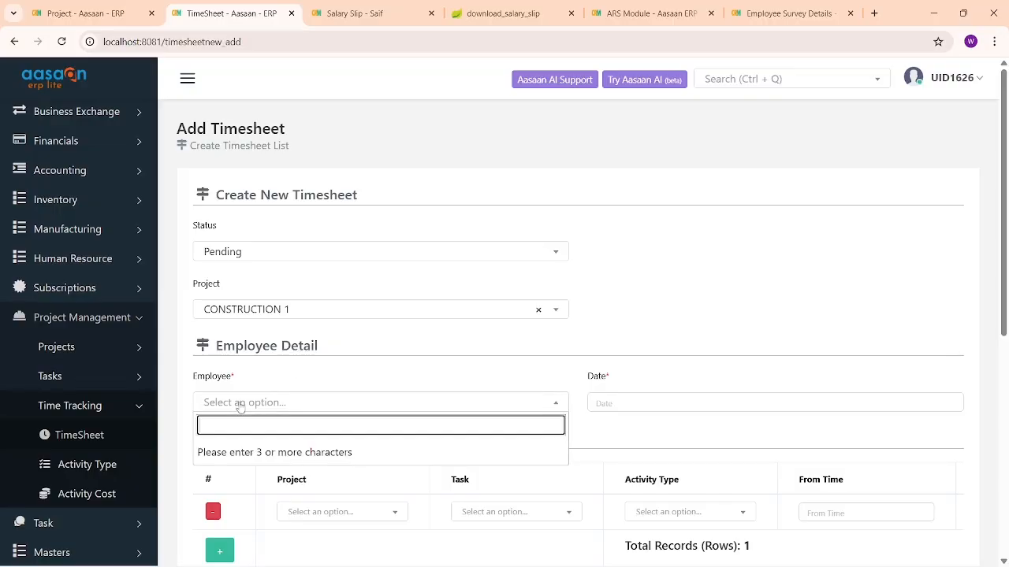
scroll(316, 380, down, 1)
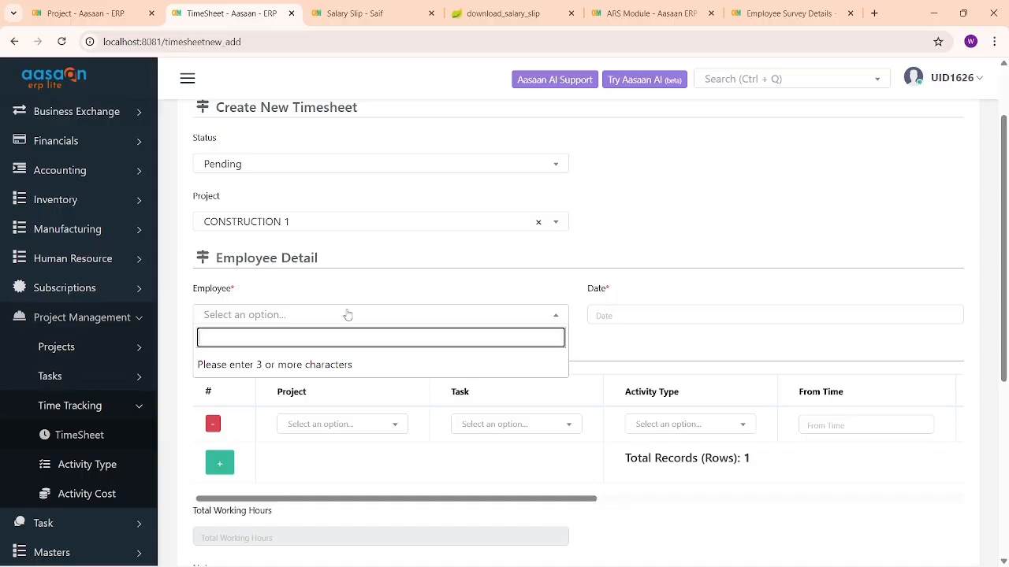
text(LON)
click(298, 365)
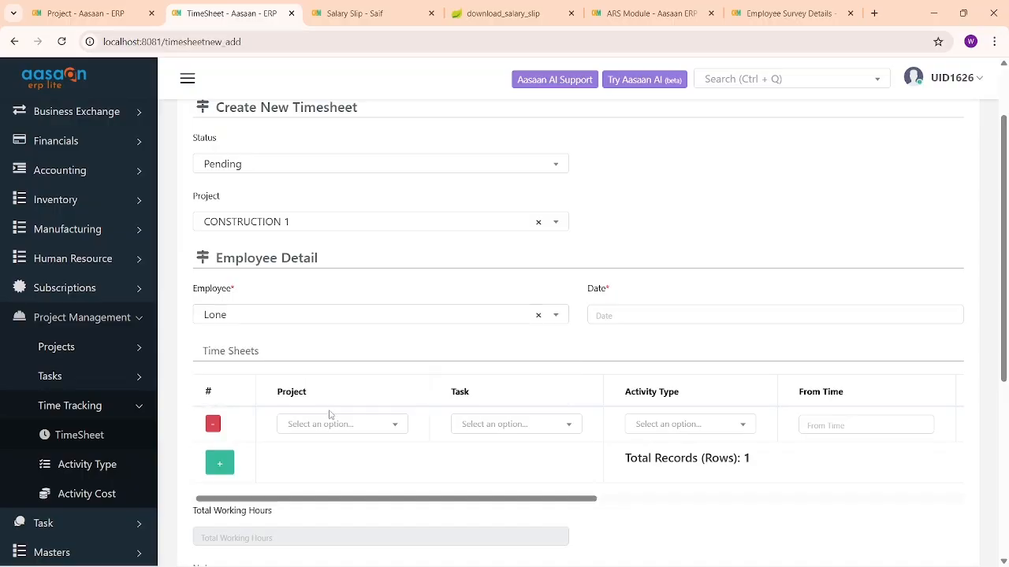
click(334, 425)
click(330, 474)
Examine the Time Sheets row's Task and Activity Type options, its remaining time, billing and completion columns, and the fields below.
click(500, 425)
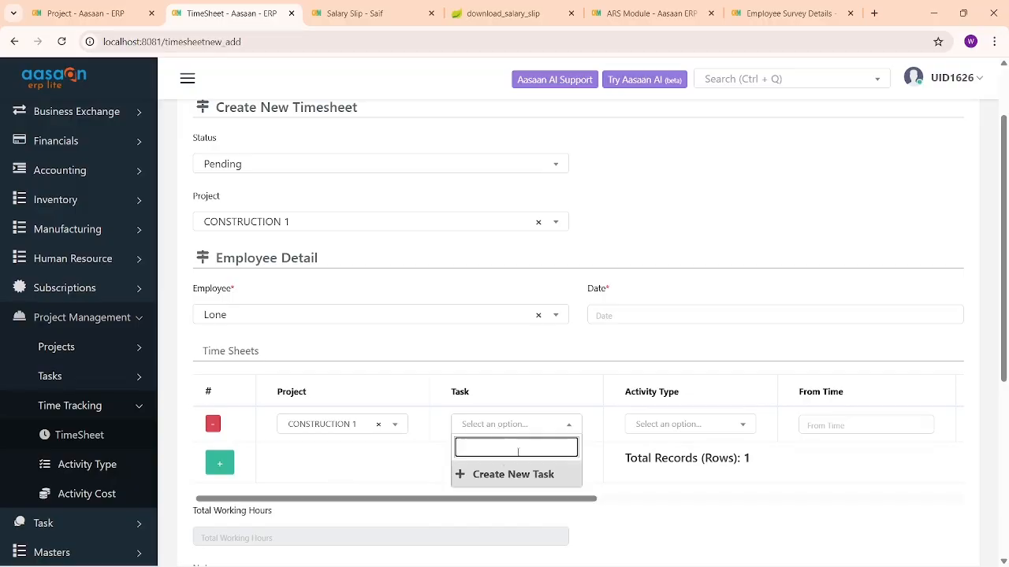
click(662, 425)
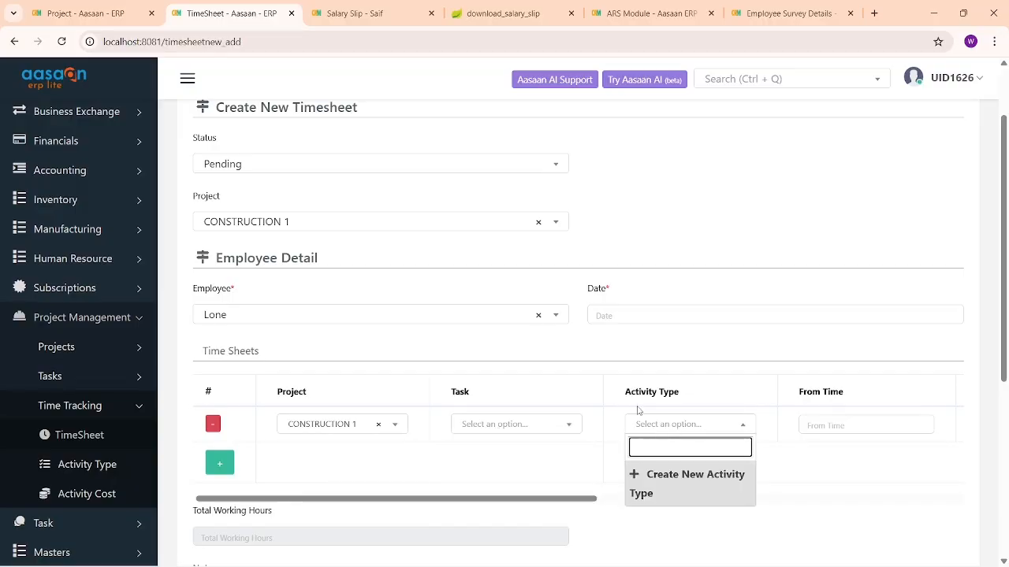
click(820, 465)
scroll(519, 301, down, 3)
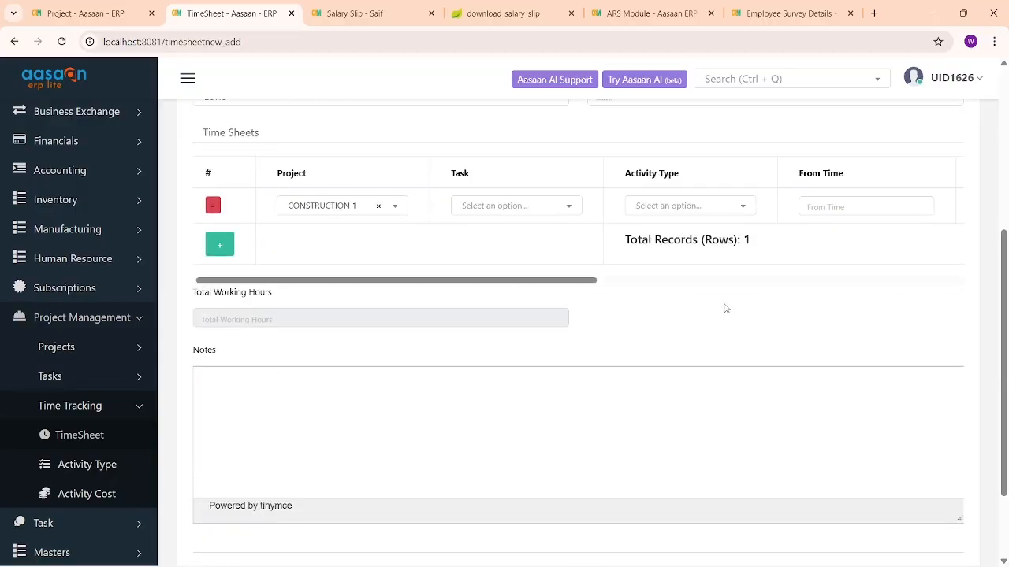
drag(533, 278, 923, 241)
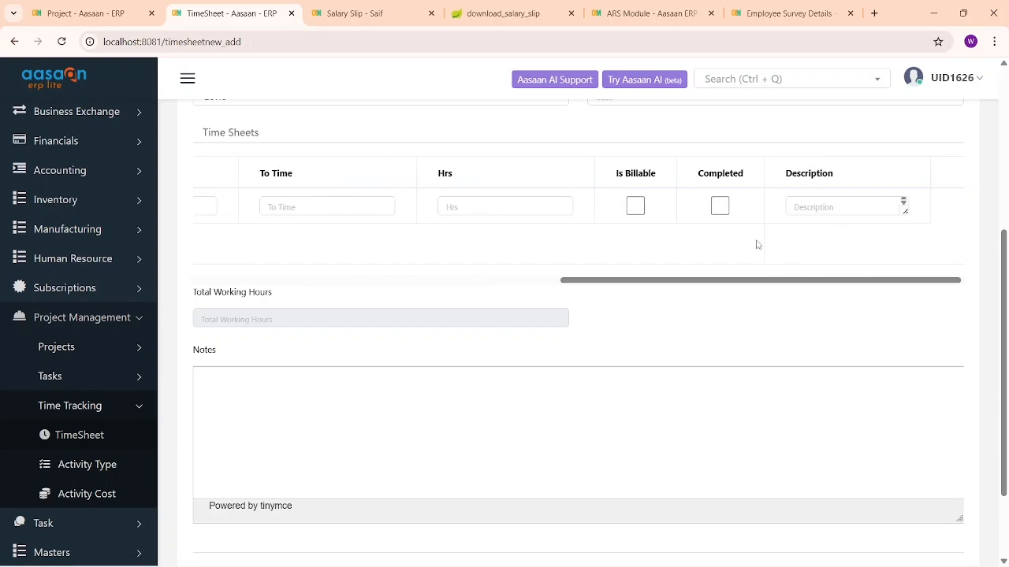
drag(636, 172, 651, 174)
scroll(700, 271, down, 1)
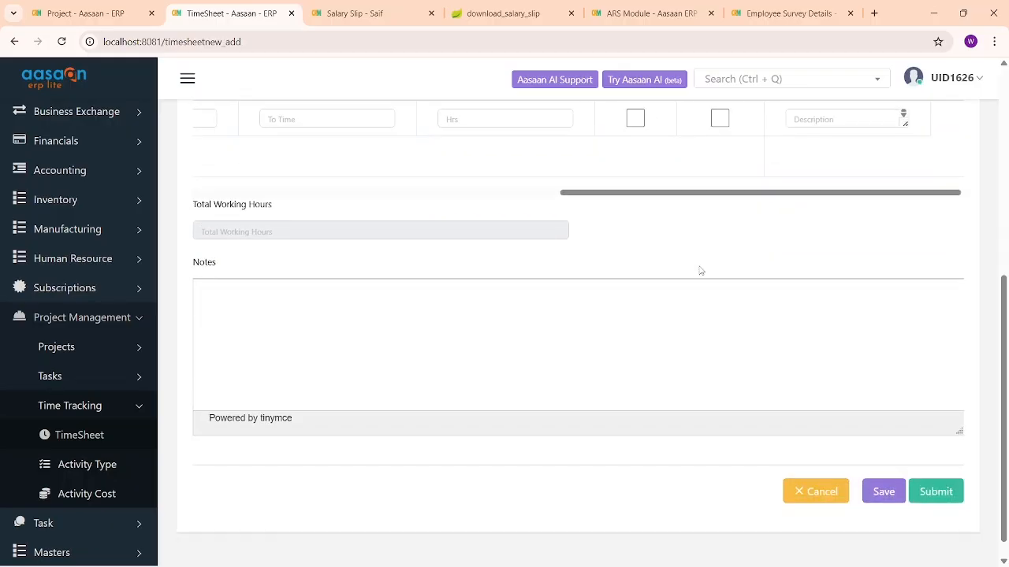
Start a new Activity Cost entry and examine its Activity Type, Employee, billing rate and costing rate fields.
click(106, 493)
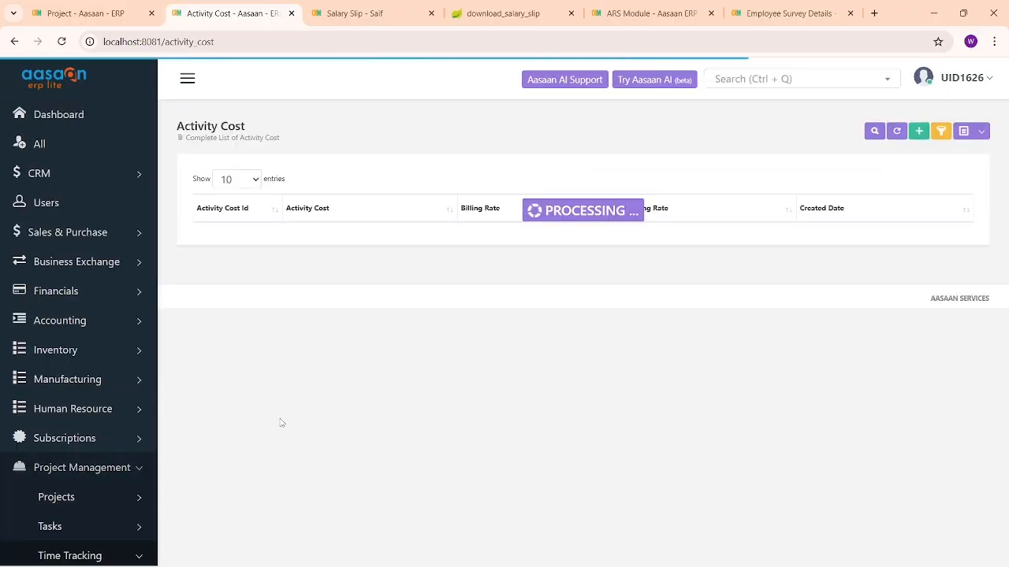
click(919, 131)
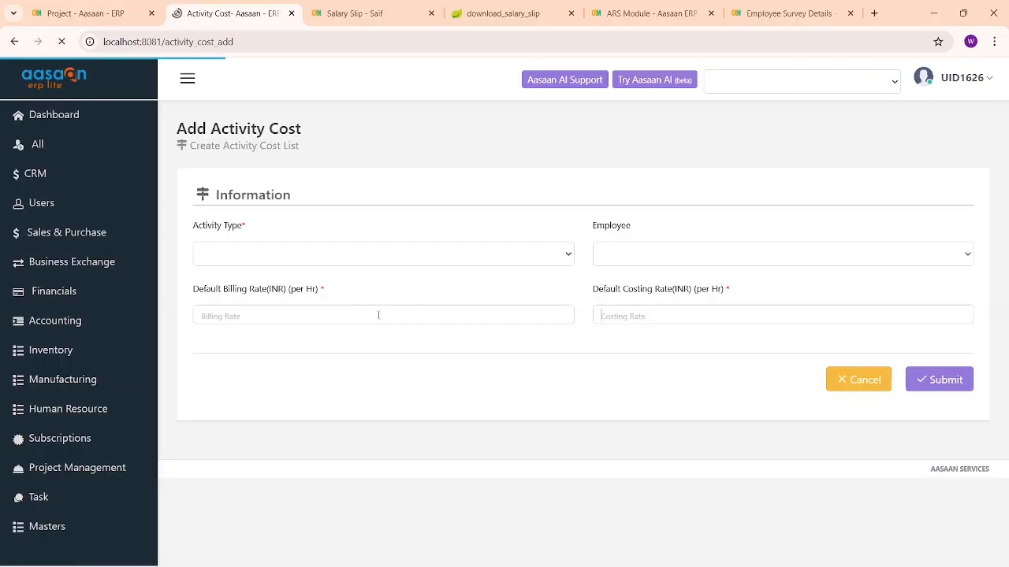
click(343, 253)
click(622, 252)
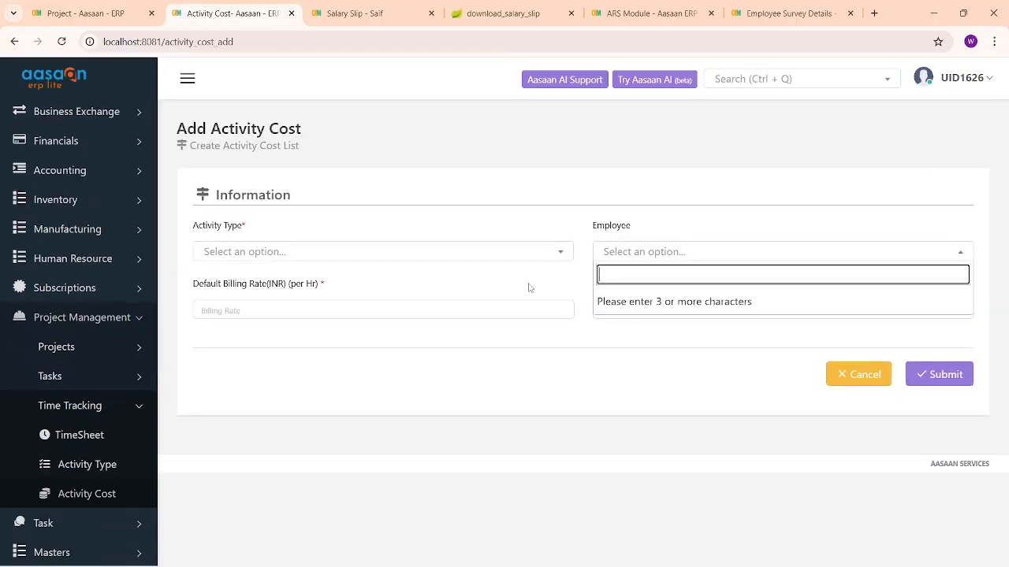
click(344, 309)
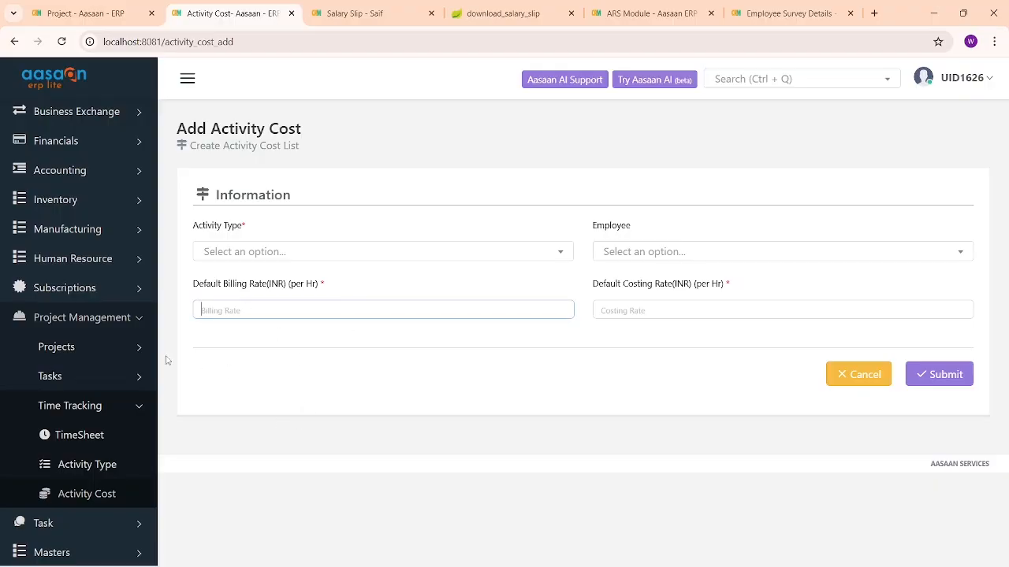
Open the full list in the Task module and look over its entries.
click(141, 320)
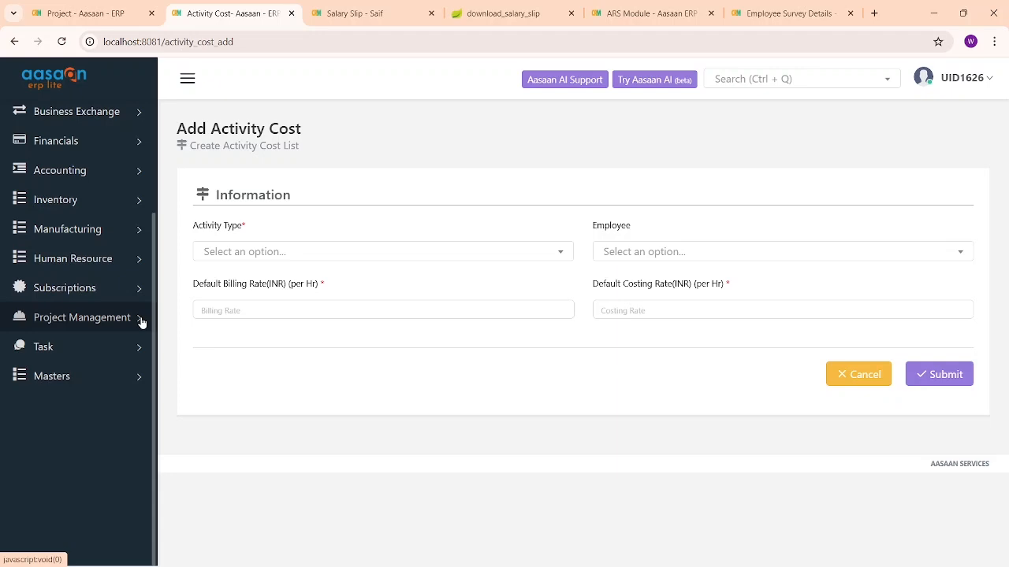
click(134, 349)
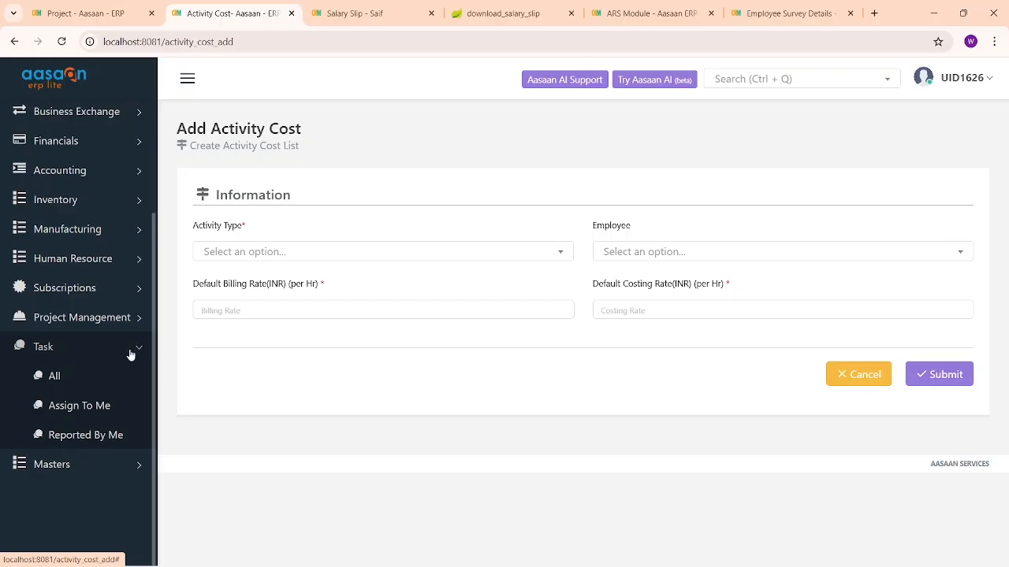
click(101, 374)
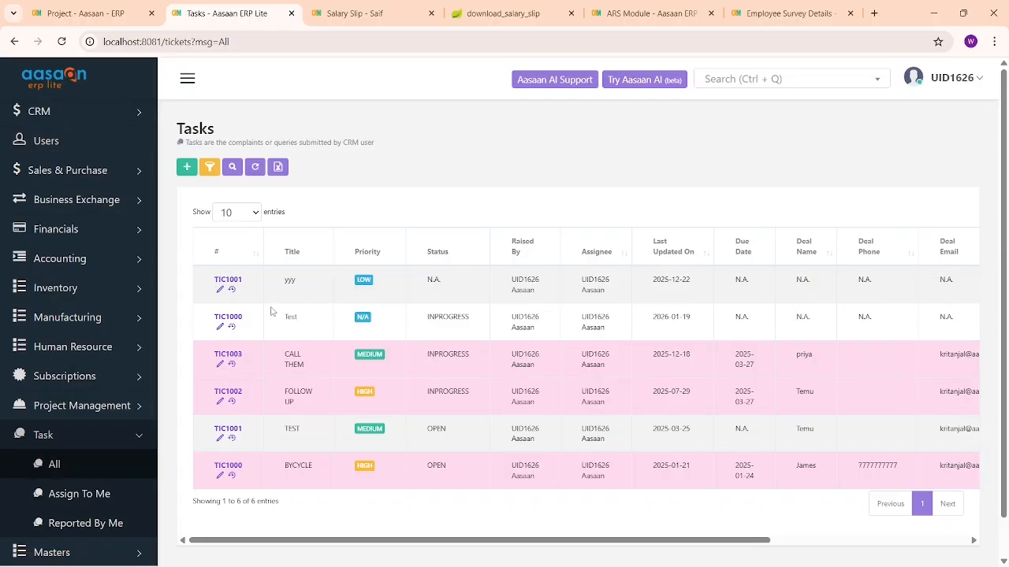
scroll(204, 389, down, 1)
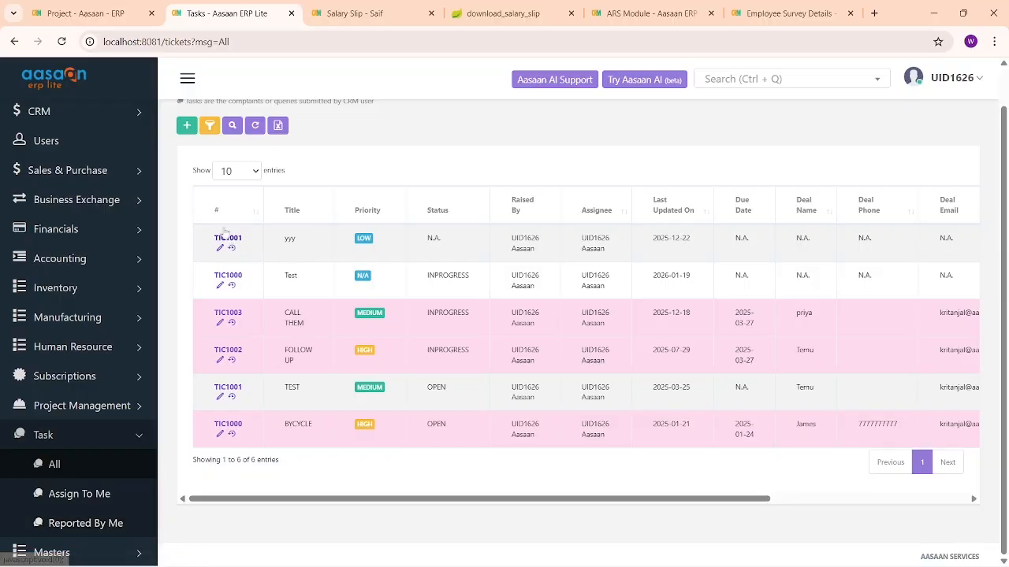
Start a new task and examine its Deal/Lead Name, Client Account and Title fields.
click(186, 125)
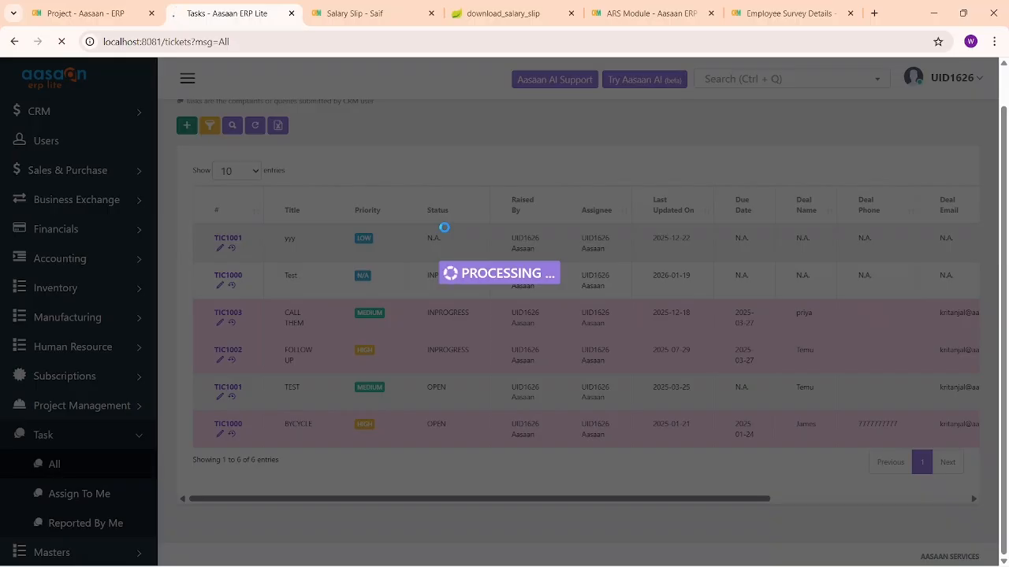
scroll(440, 236, up, 1)
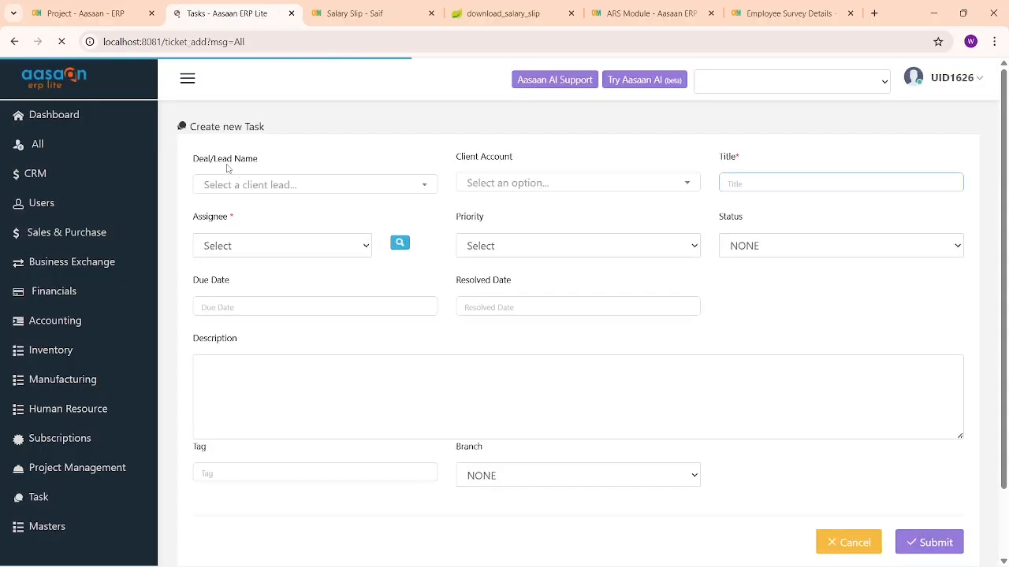
drag(193, 158, 318, 160)
drag(451, 157, 545, 157)
click(757, 184)
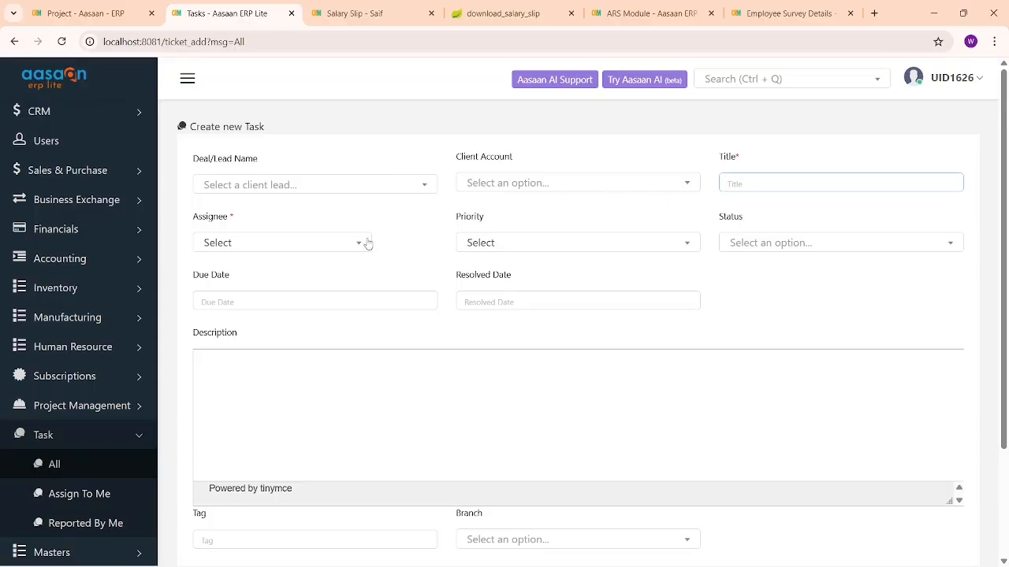
Choose an assignee for the new task, set its priority to MEDIUM and status to INPROGRESS, and review the remaining fields.
click(303, 247)
click(288, 319)
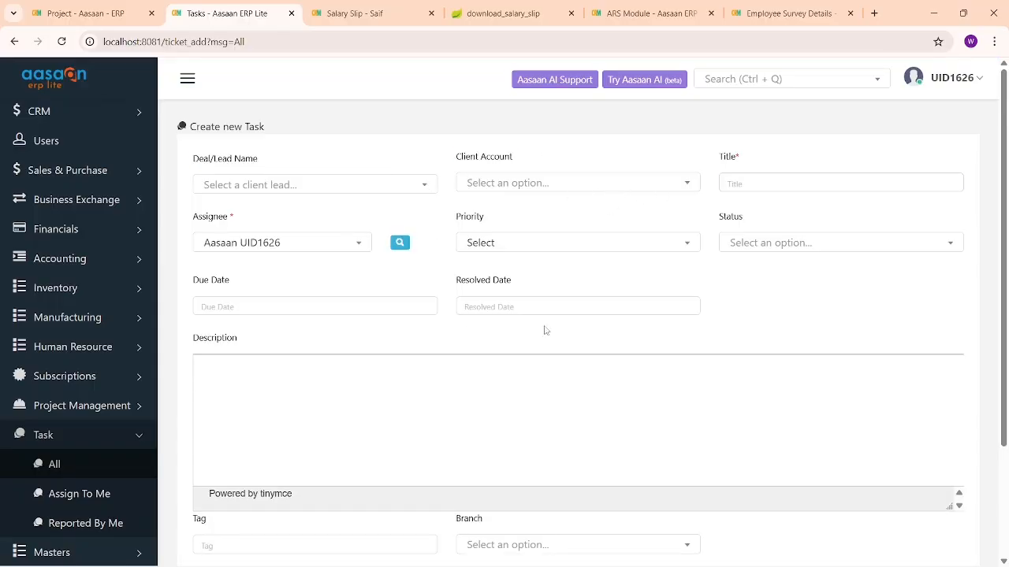
click(582, 246)
click(545, 351)
click(745, 244)
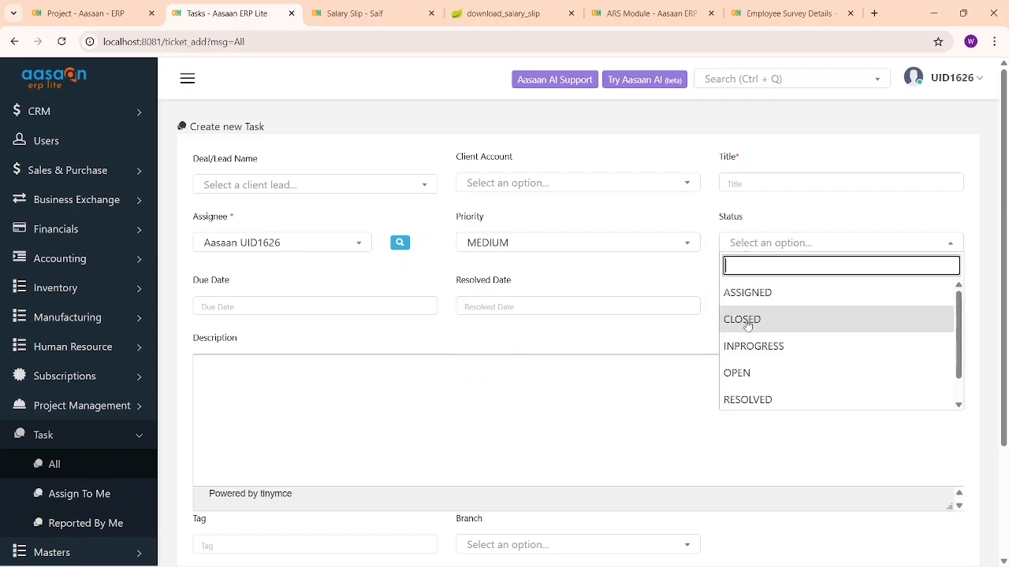
click(727, 347)
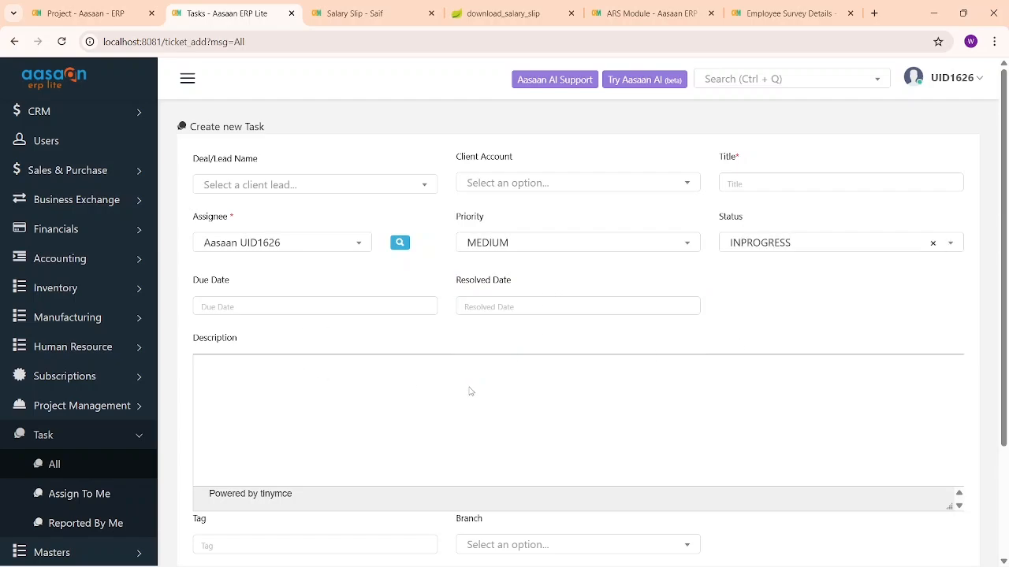
scroll(470, 391, down, 2)
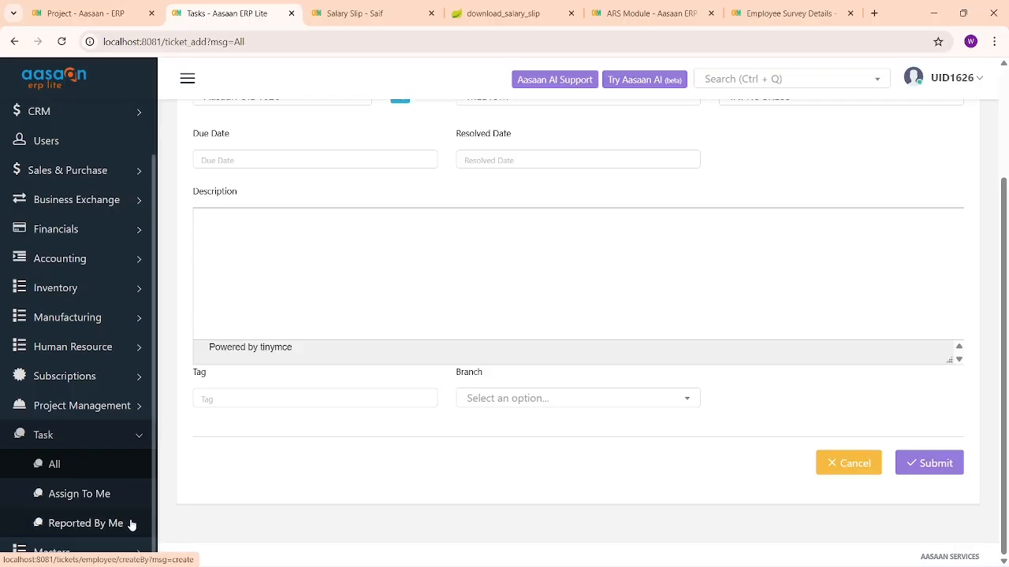
Look through the Masters entries and open the Custom Fields master.
click(100, 551)
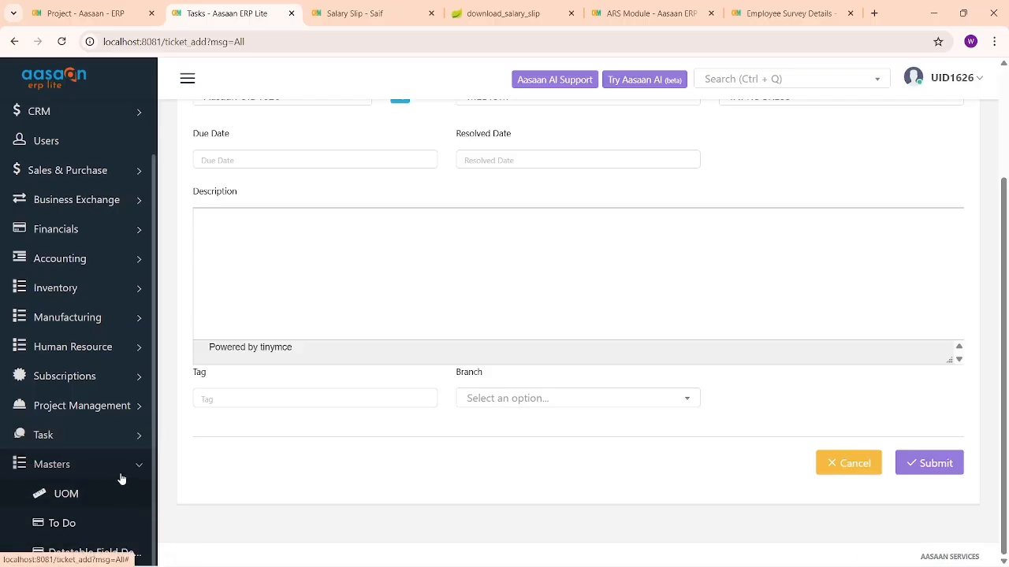
scroll(121, 477, down, 3)
scroll(121, 479, down, 1)
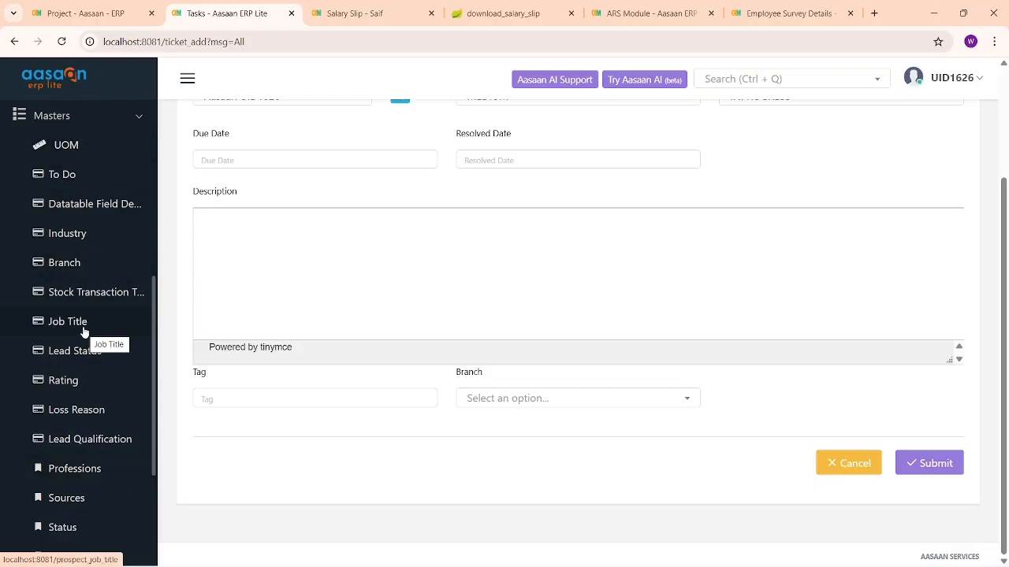
scroll(90, 378, down, 3)
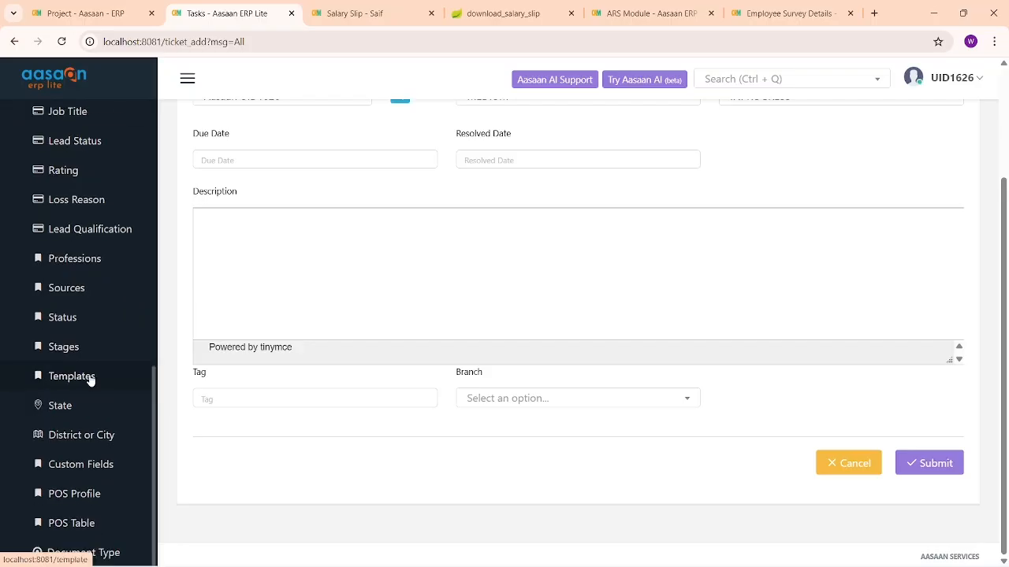
click(85, 474)
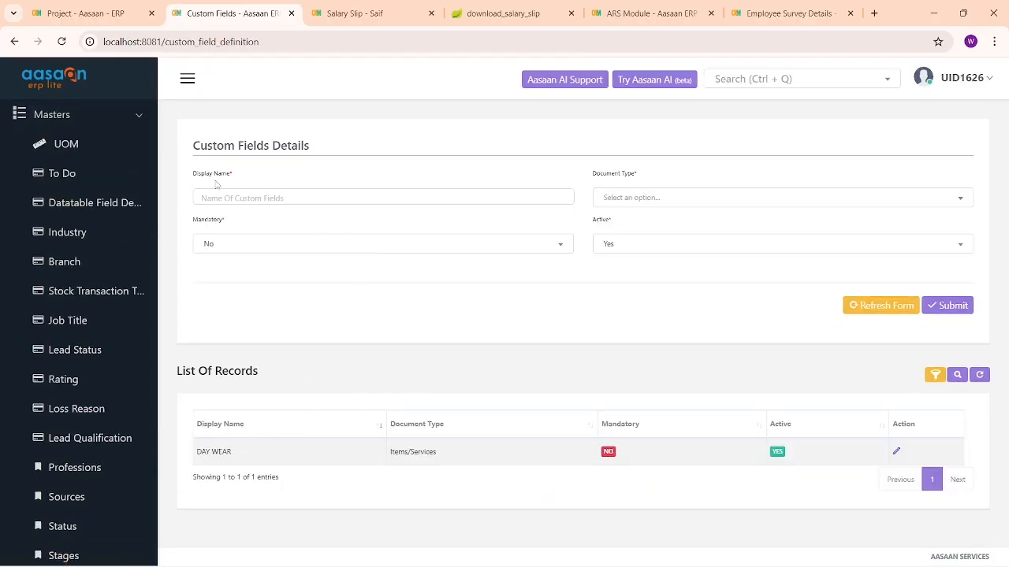
Examine the custom field form's Display Name field and the existing DAY WEAR record.
drag(212, 176, 246, 179)
click(249, 200)
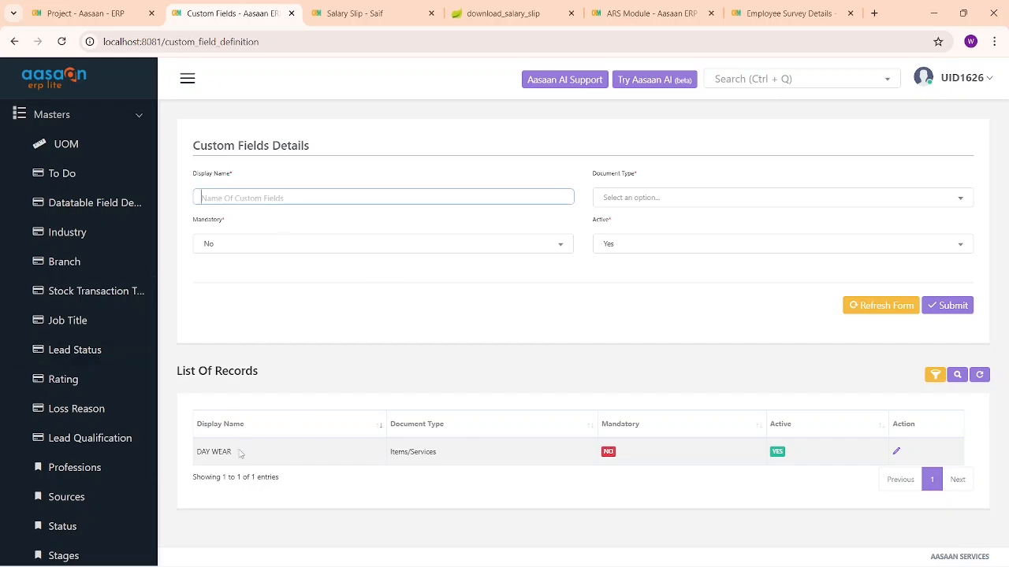
drag(241, 455, 174, 457)
click(178, 456)
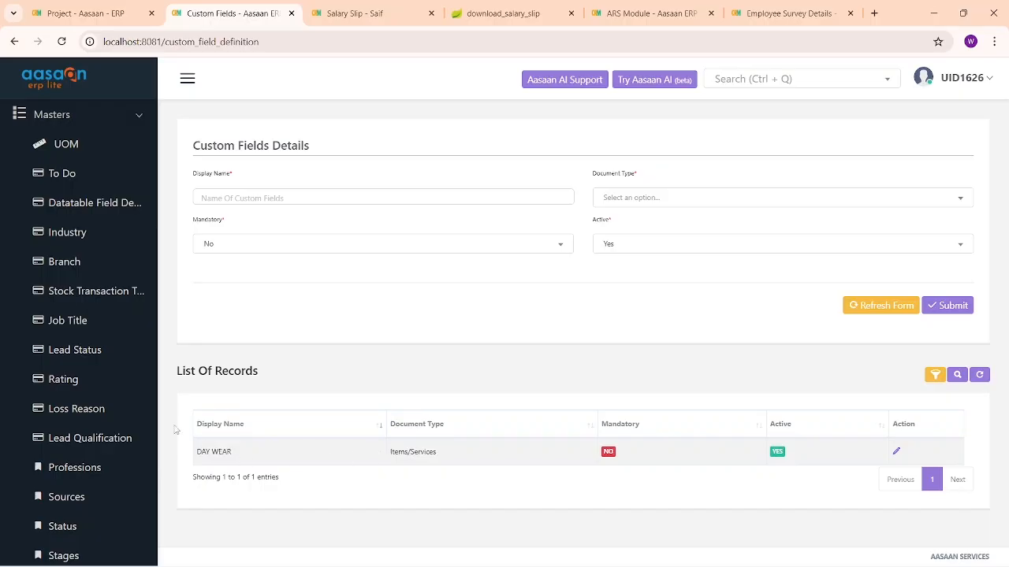
scroll(112, 347, up, 1)
scroll(112, 315, up, 4)
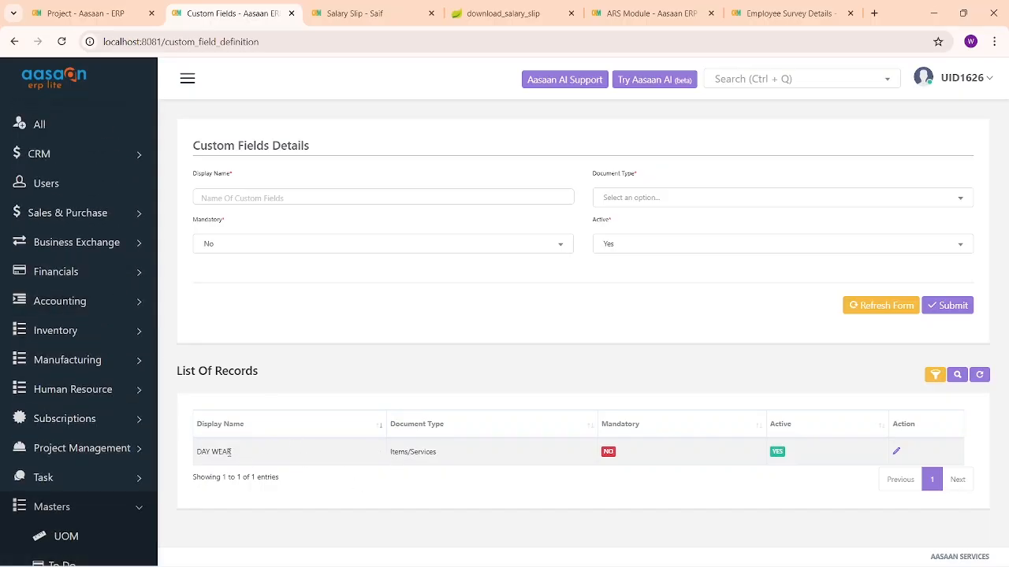
Set the new custom field's Document Type to Items/Services and review its Mandatory and Active options.
drag(194, 173, 240, 189)
click(613, 197)
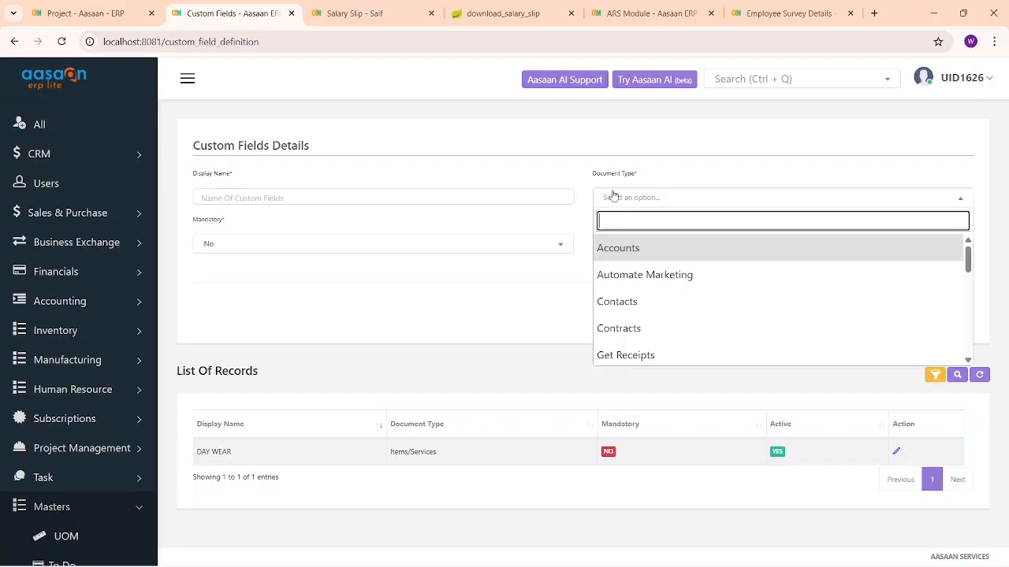
scroll(635, 272, down, 3)
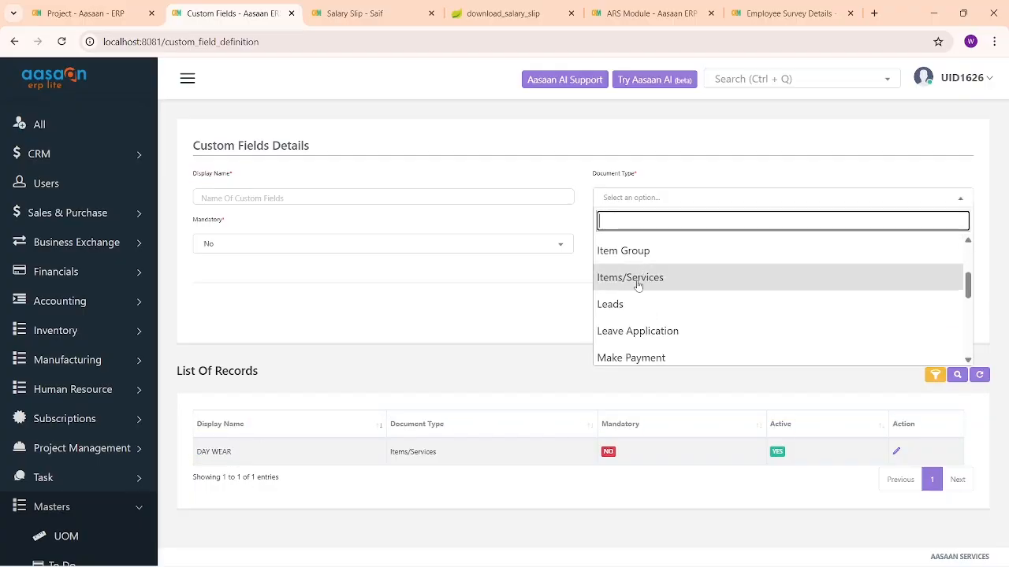
click(638, 280)
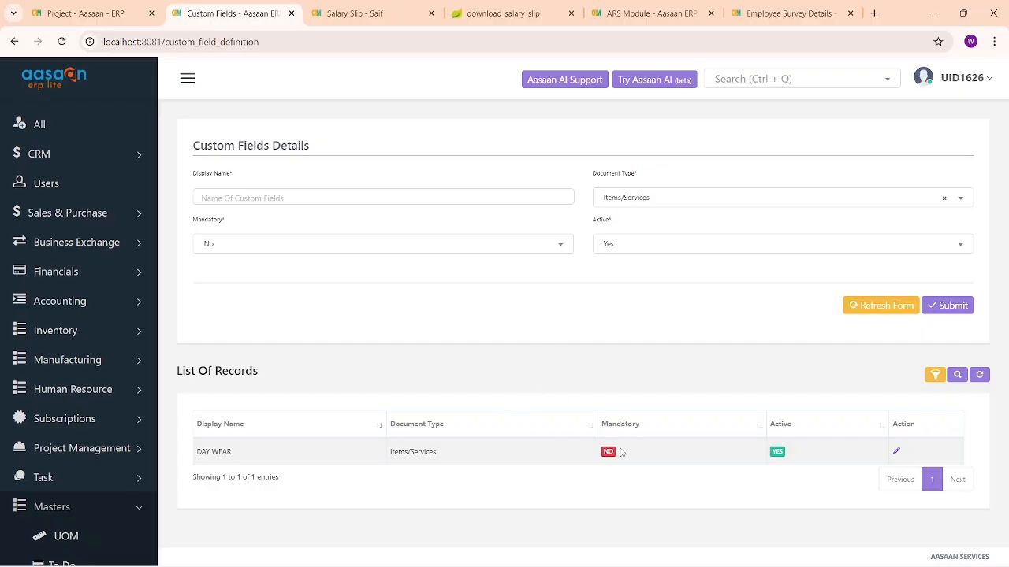
click(219, 243)
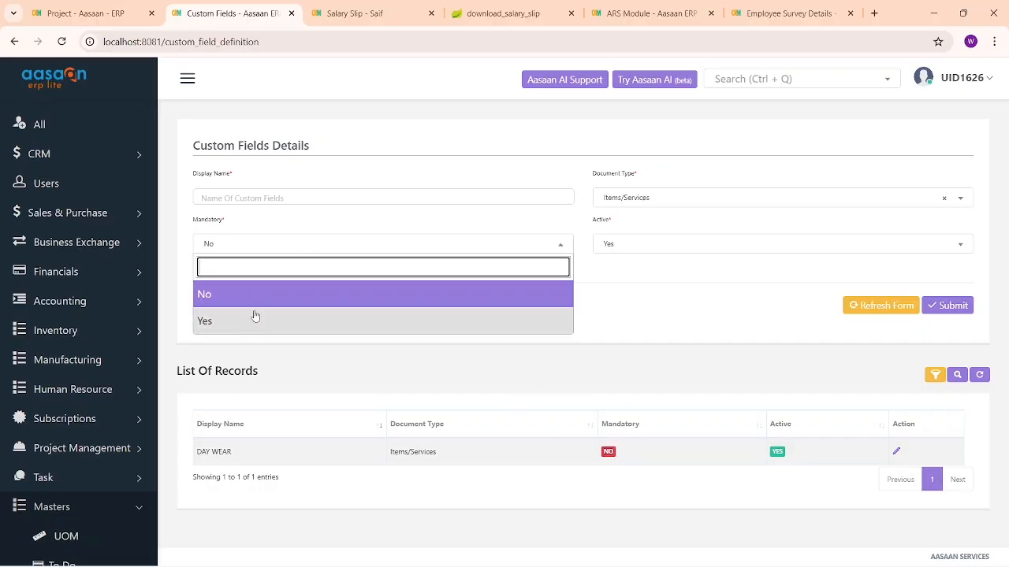
click(601, 286)
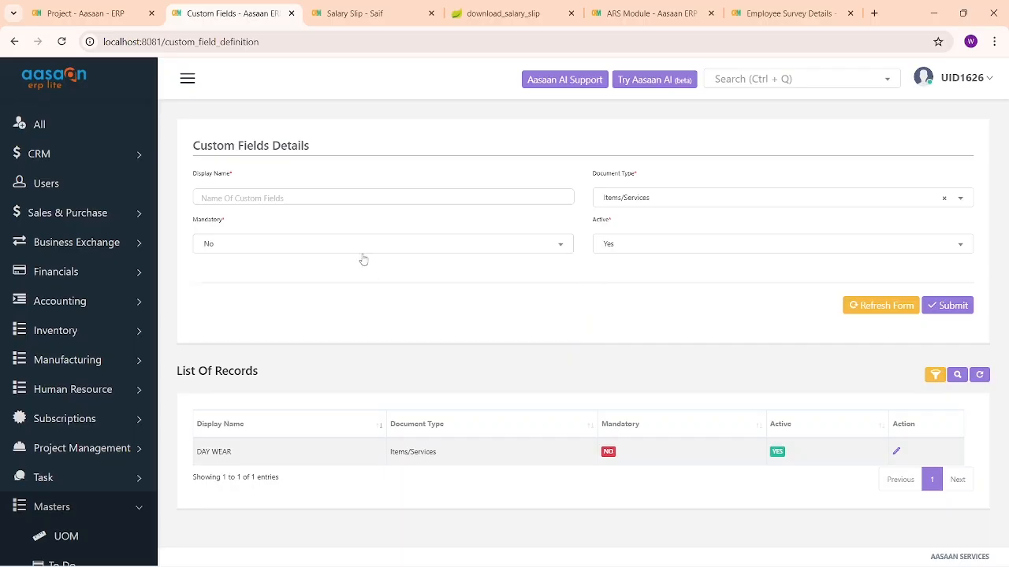
double_click(601, 220)
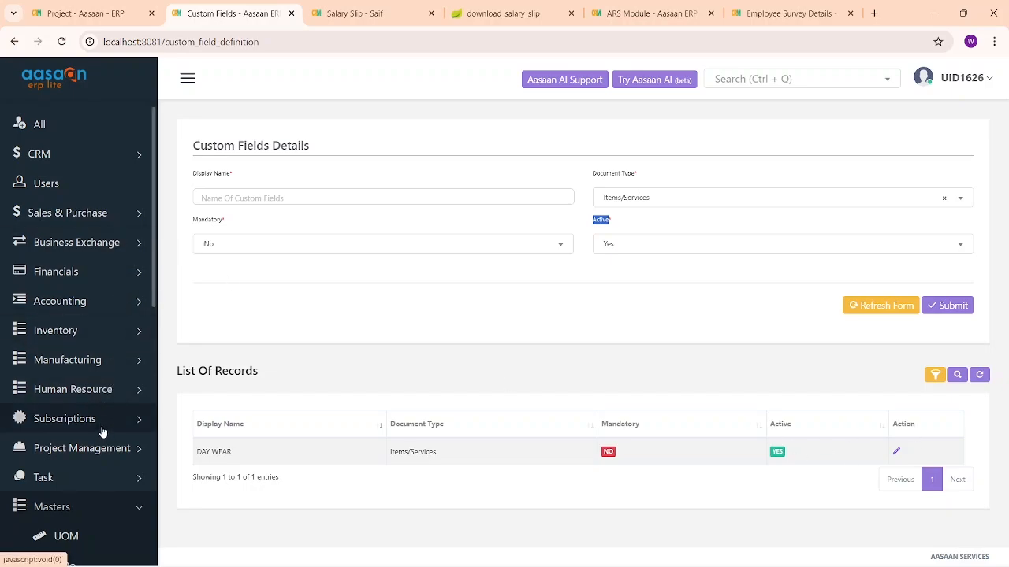
Open Inventory's Items/Services list in a new browser tab.
click(102, 337)
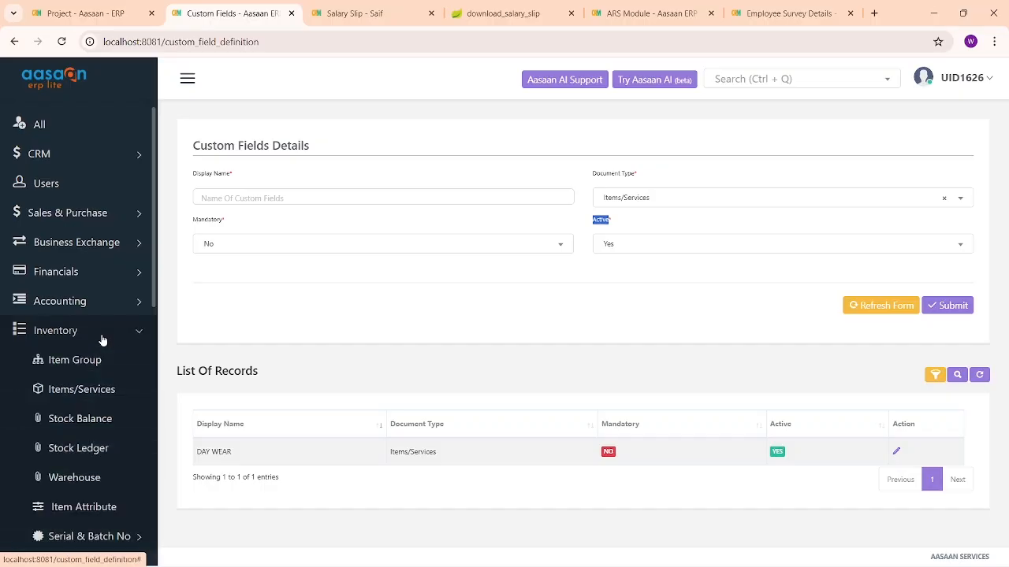
right_click(101, 387)
click(161, 221)
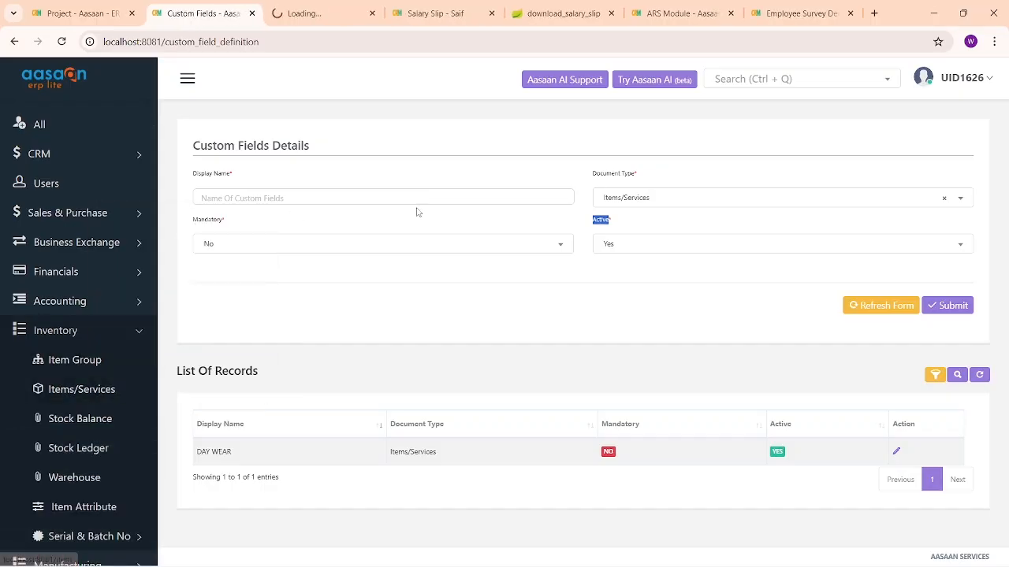
Name the custom field QUALITY, make it mandatory, and submit it.
click(293, 197)
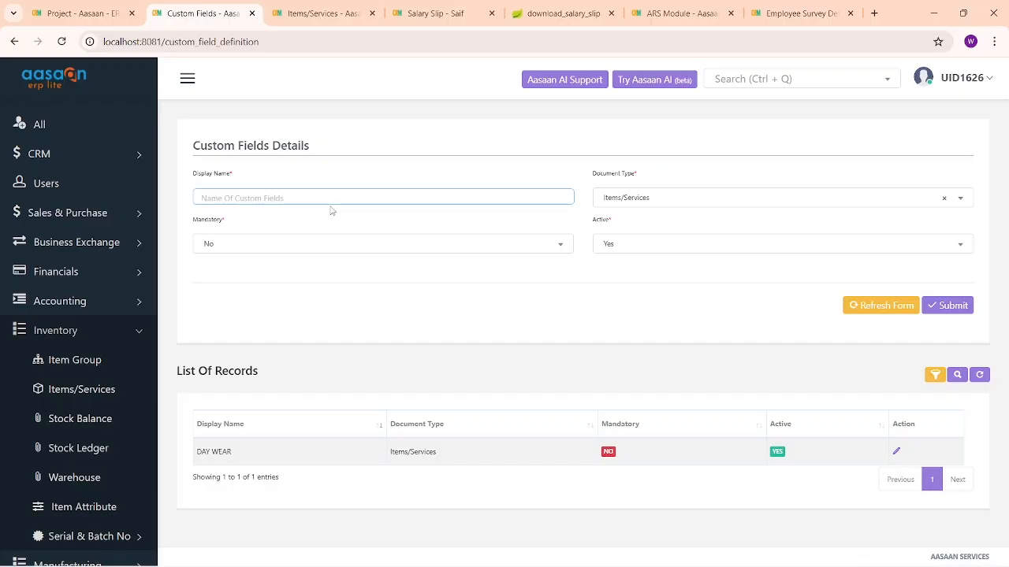
text(qua)
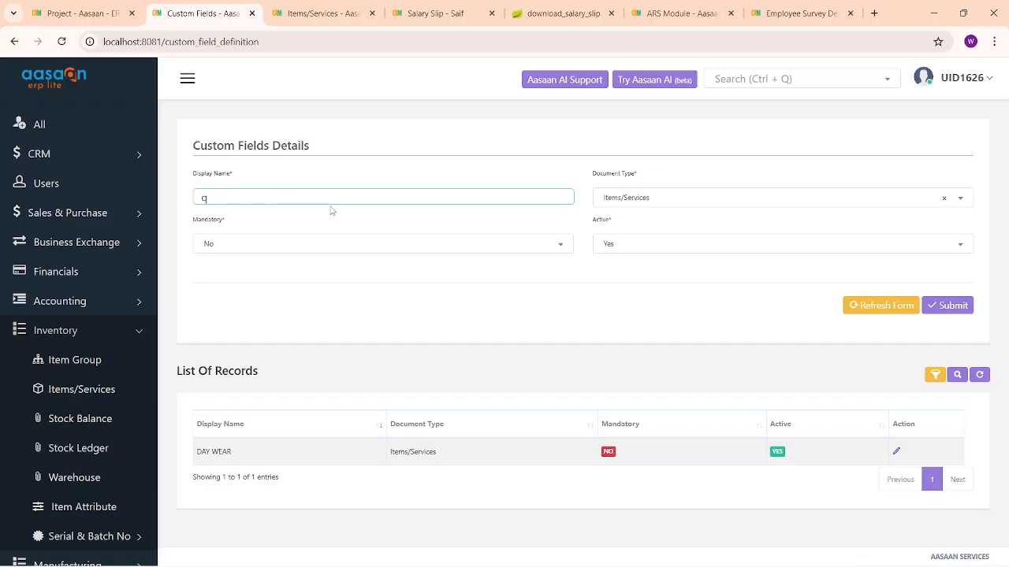
key(BackSpace)
text(QUALITY)
click(266, 246)
click(268, 321)
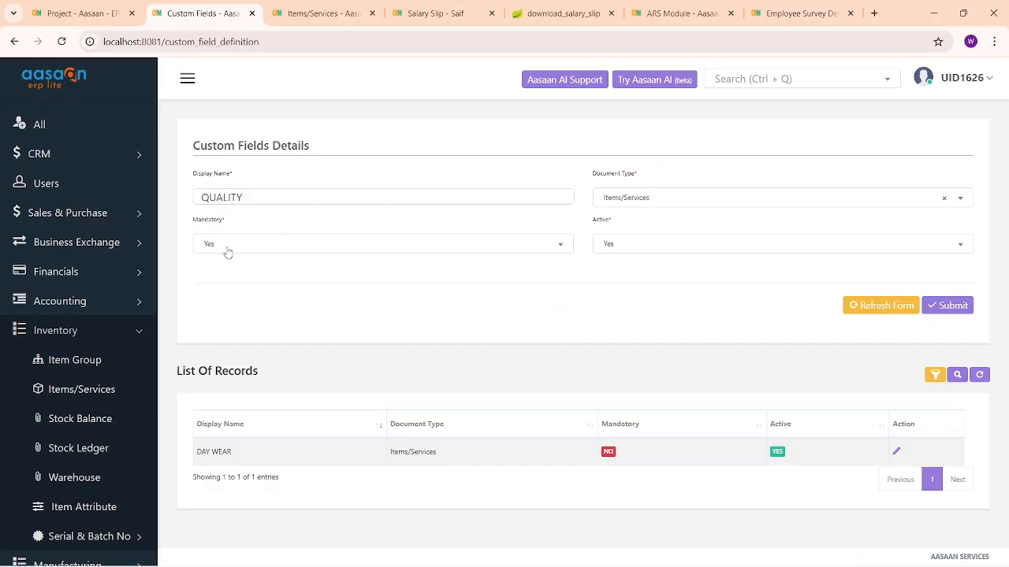
click(943, 307)
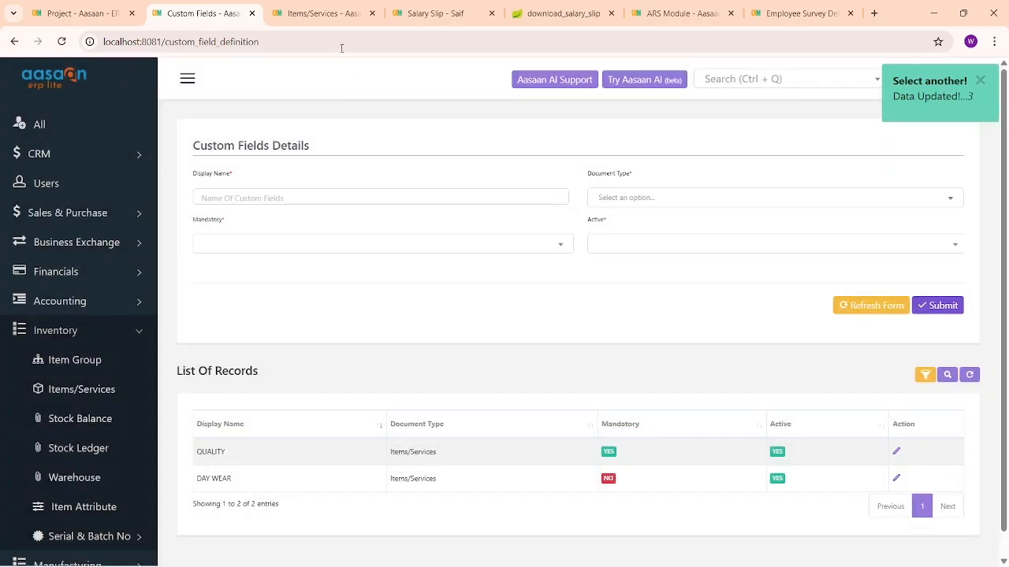
Start a new item in Items/Services, check its DAY WEAR and QUALITY custom fields, and collapse the Inventory group.
click(319, 13)
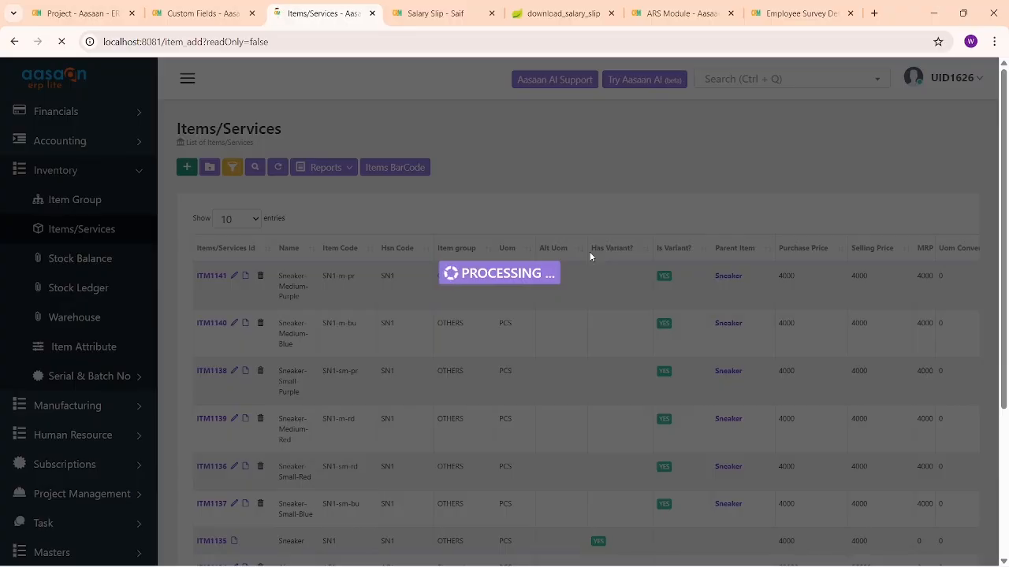
scroll(590, 257, down, 2)
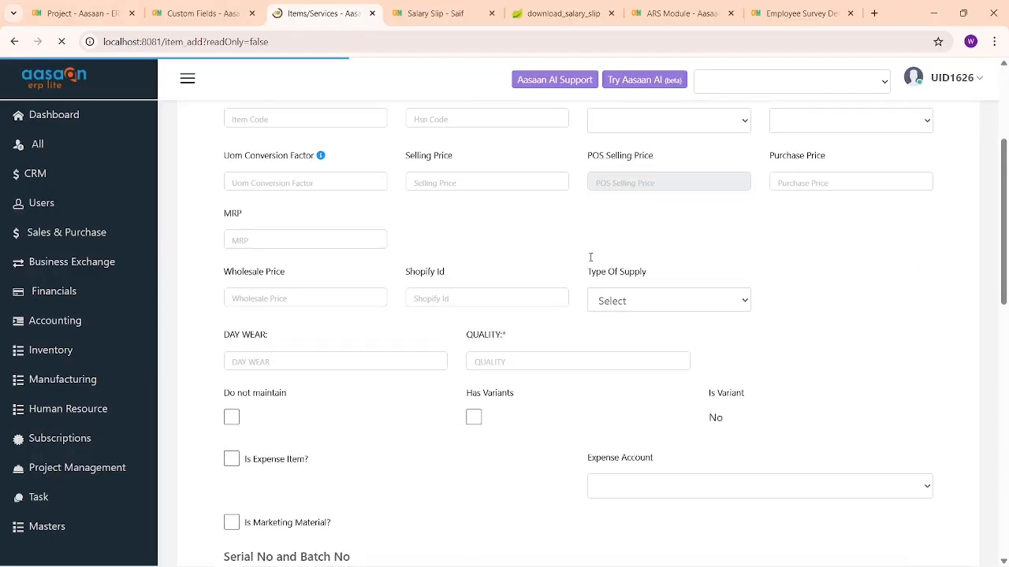
scroll(590, 257, down, 1)
drag(222, 295, 252, 286)
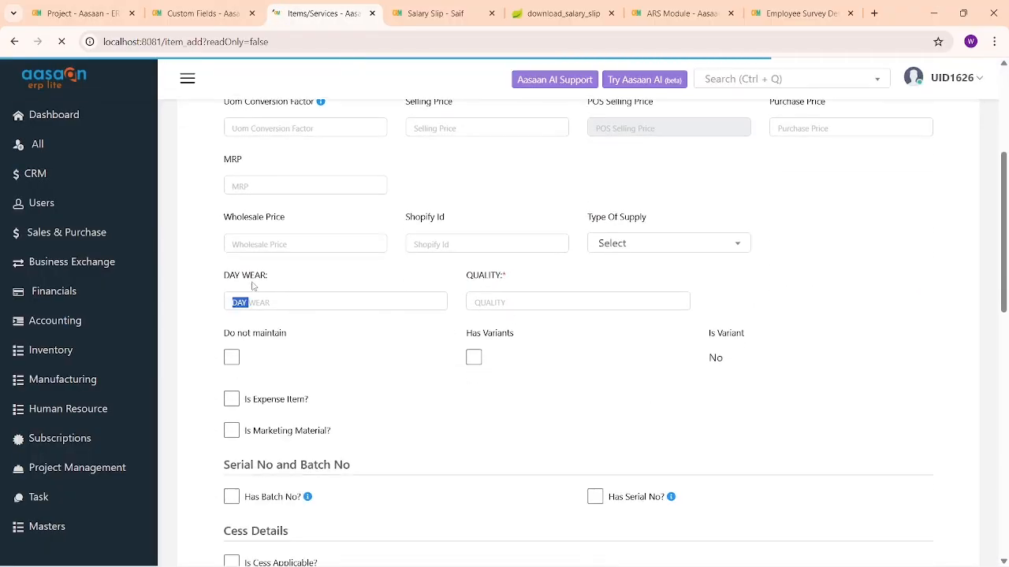
drag(467, 274, 501, 275)
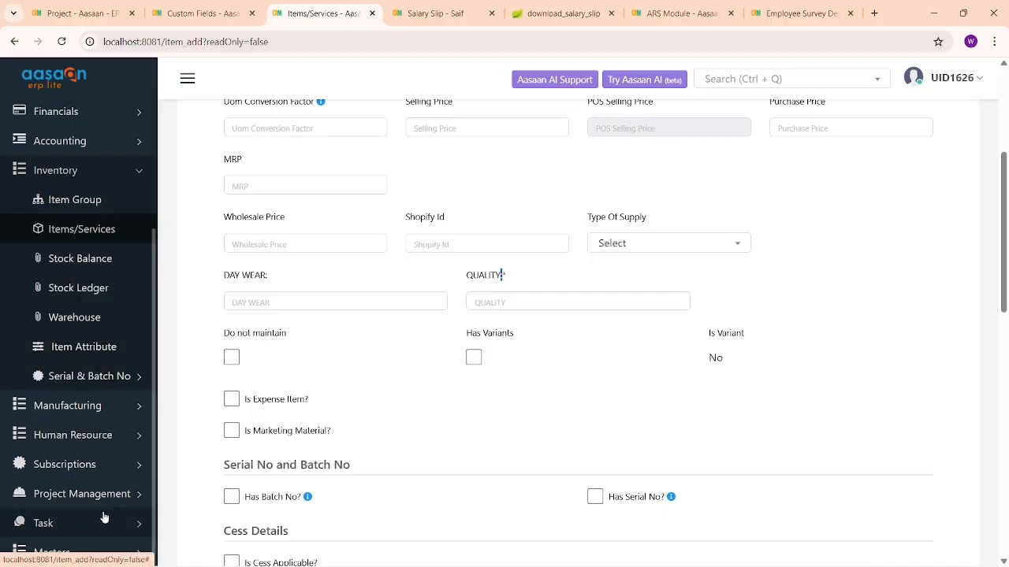
scroll(104, 517, up, 3)
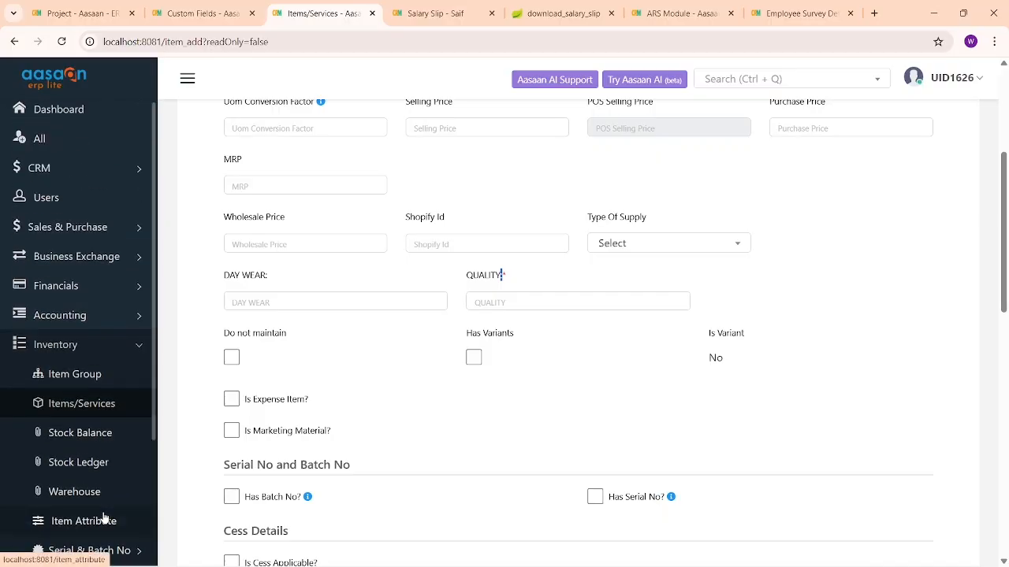
click(142, 356)
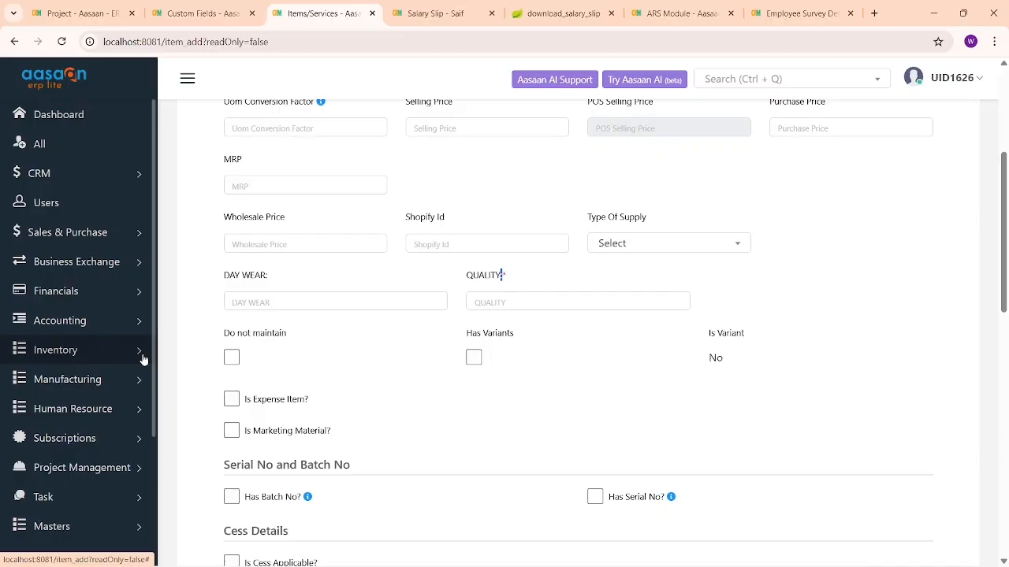